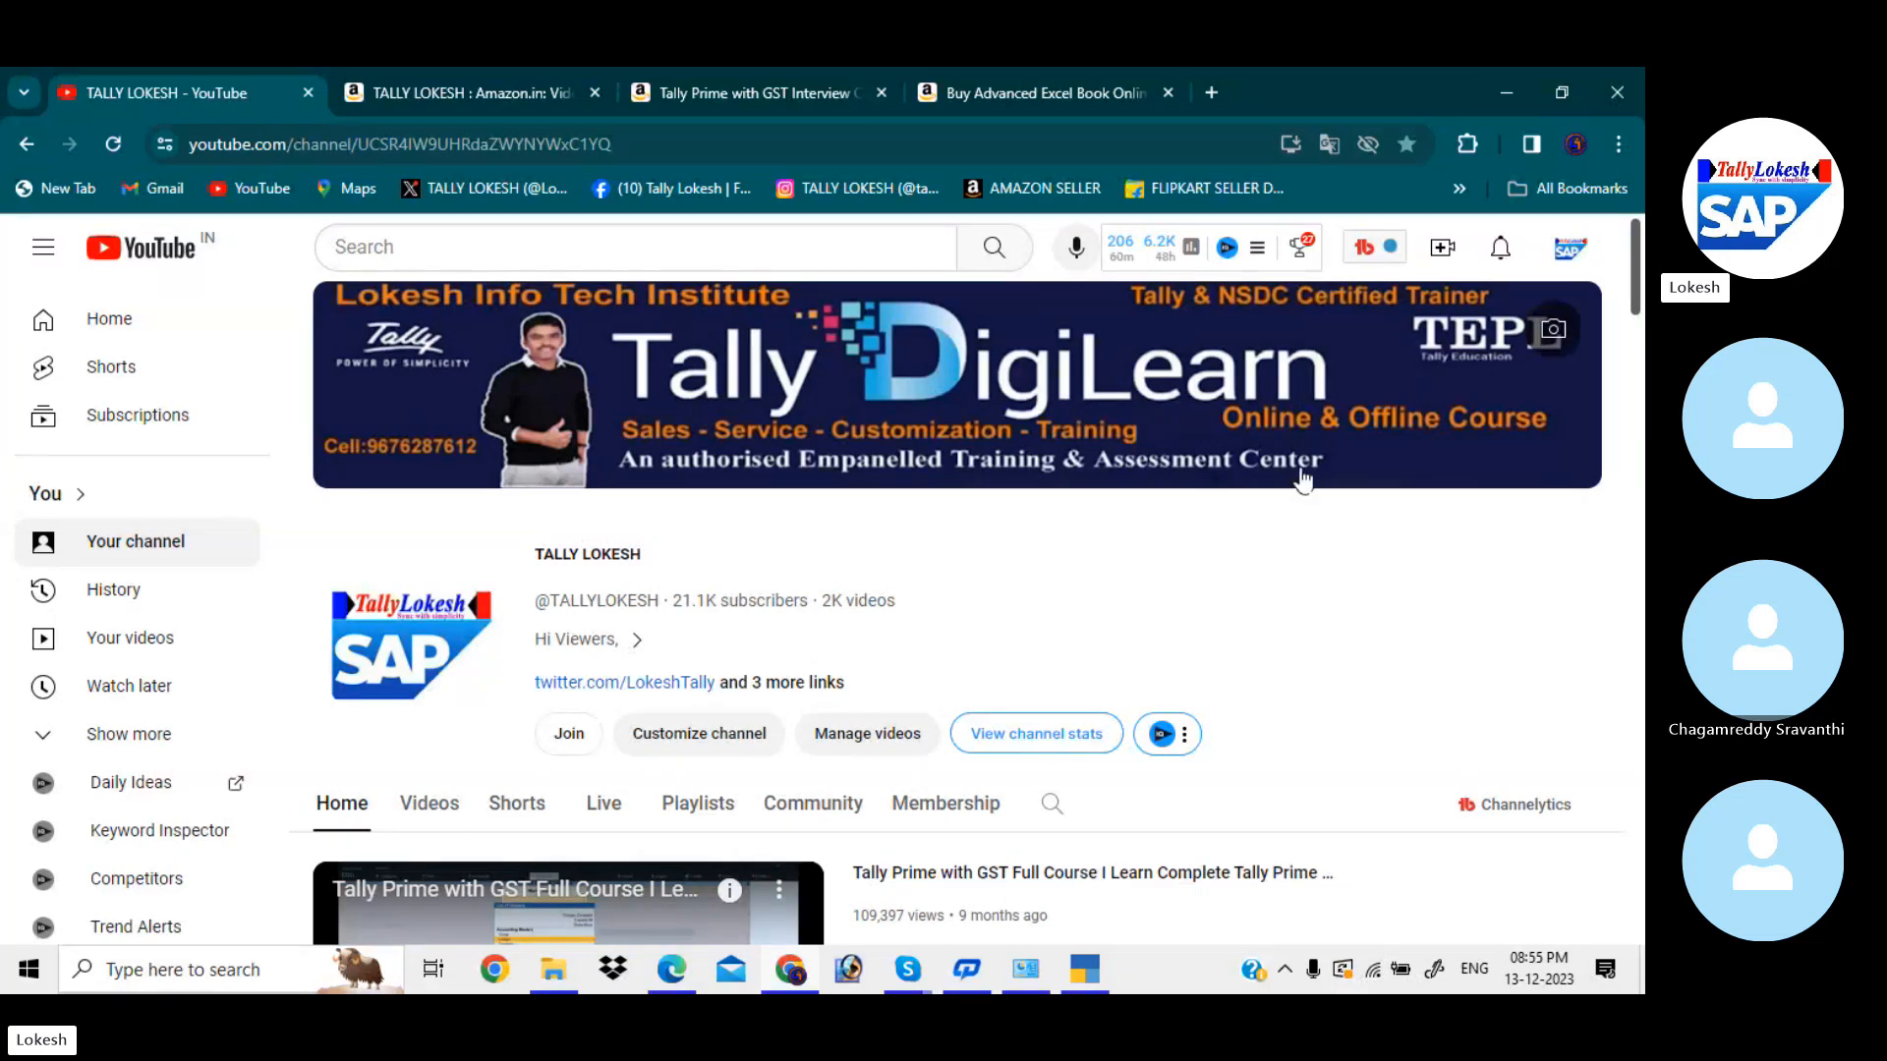
# - Switch to the Skype group call, ring all participants not on the call, and minimise the call window
pyautogui.moveTo(909, 975)
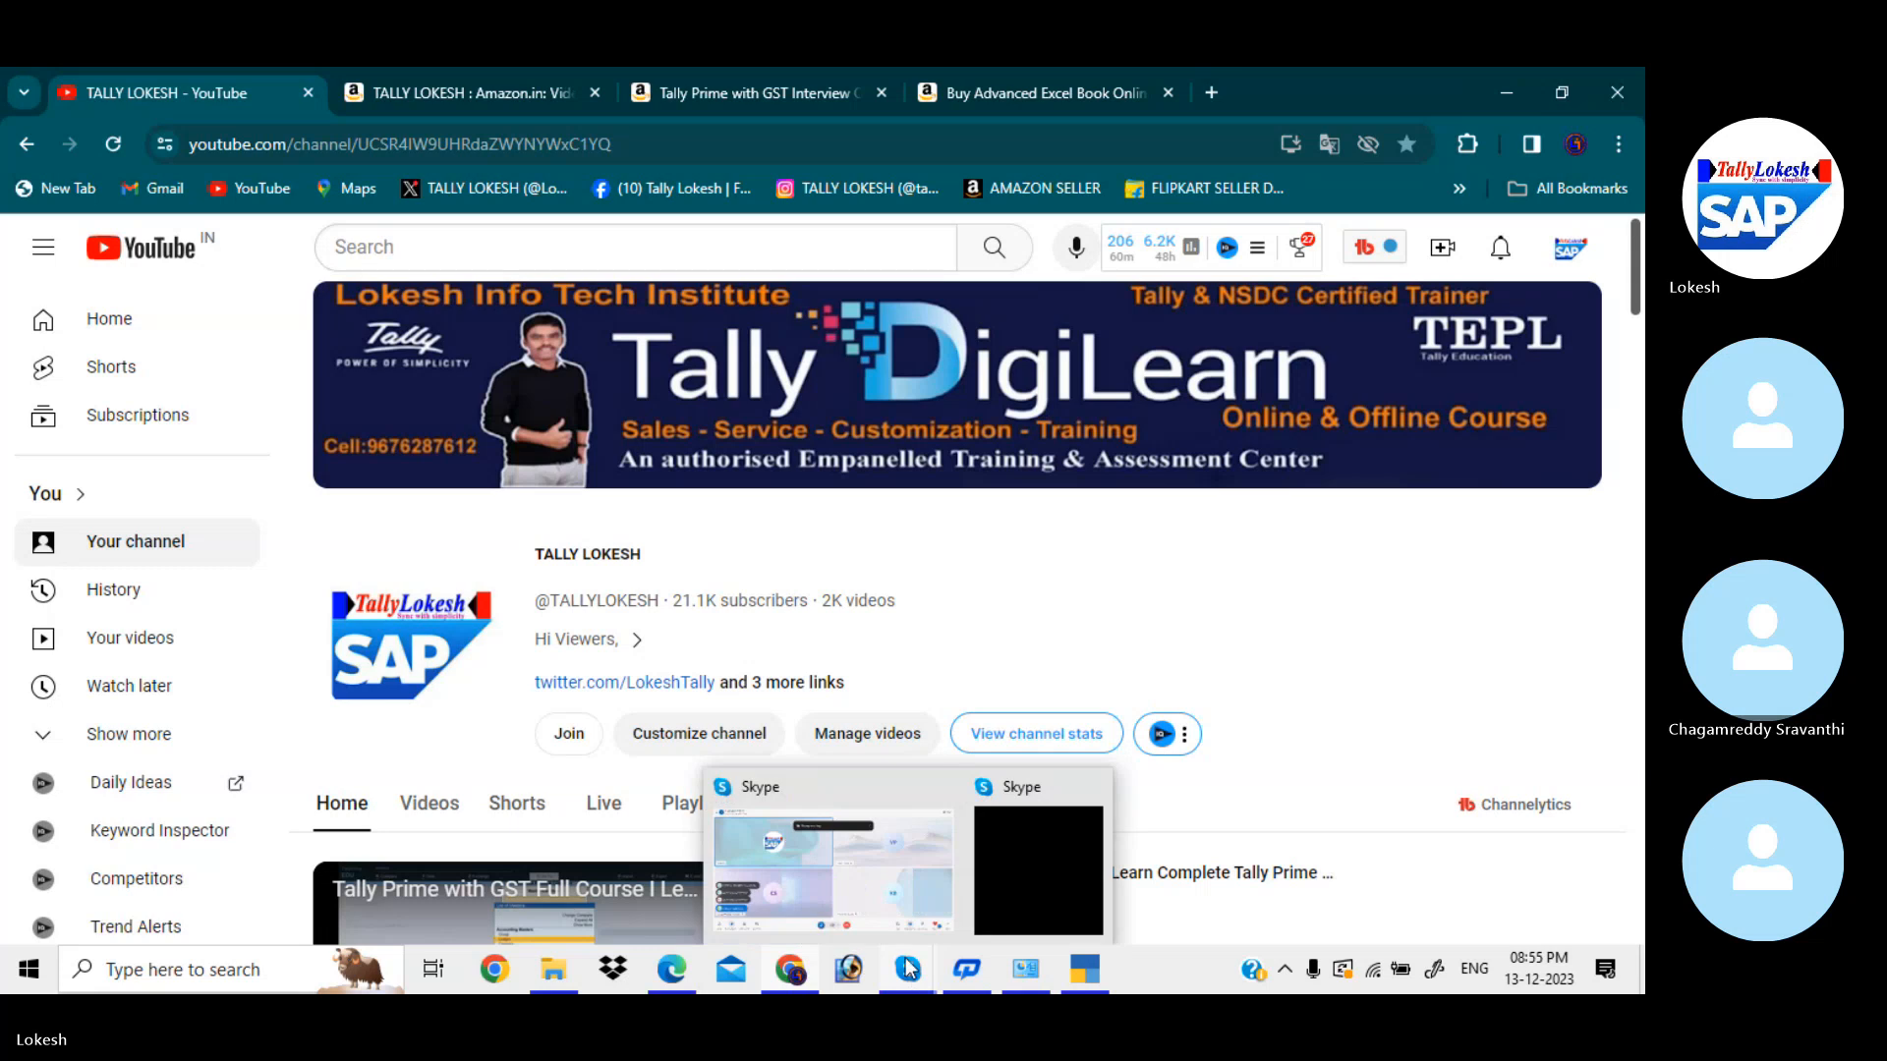
pyautogui.click(889, 886)
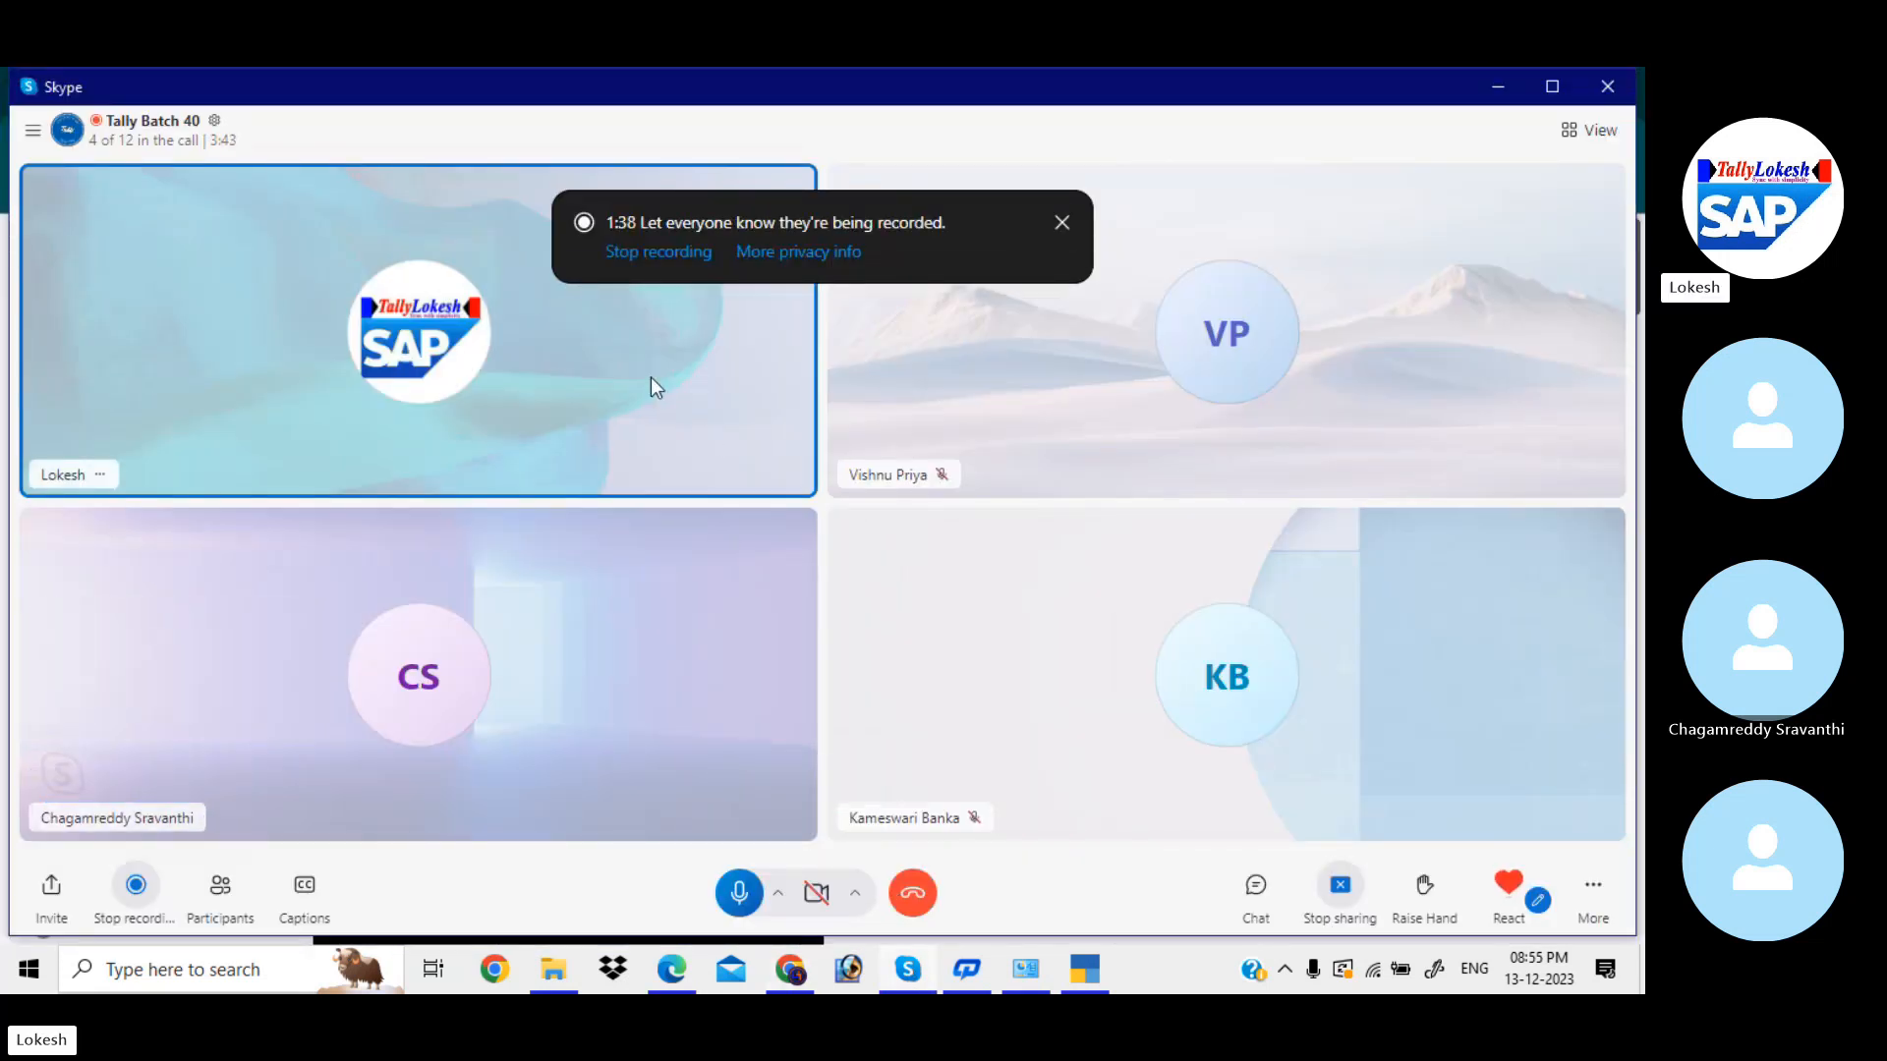
pyautogui.click(234, 910)
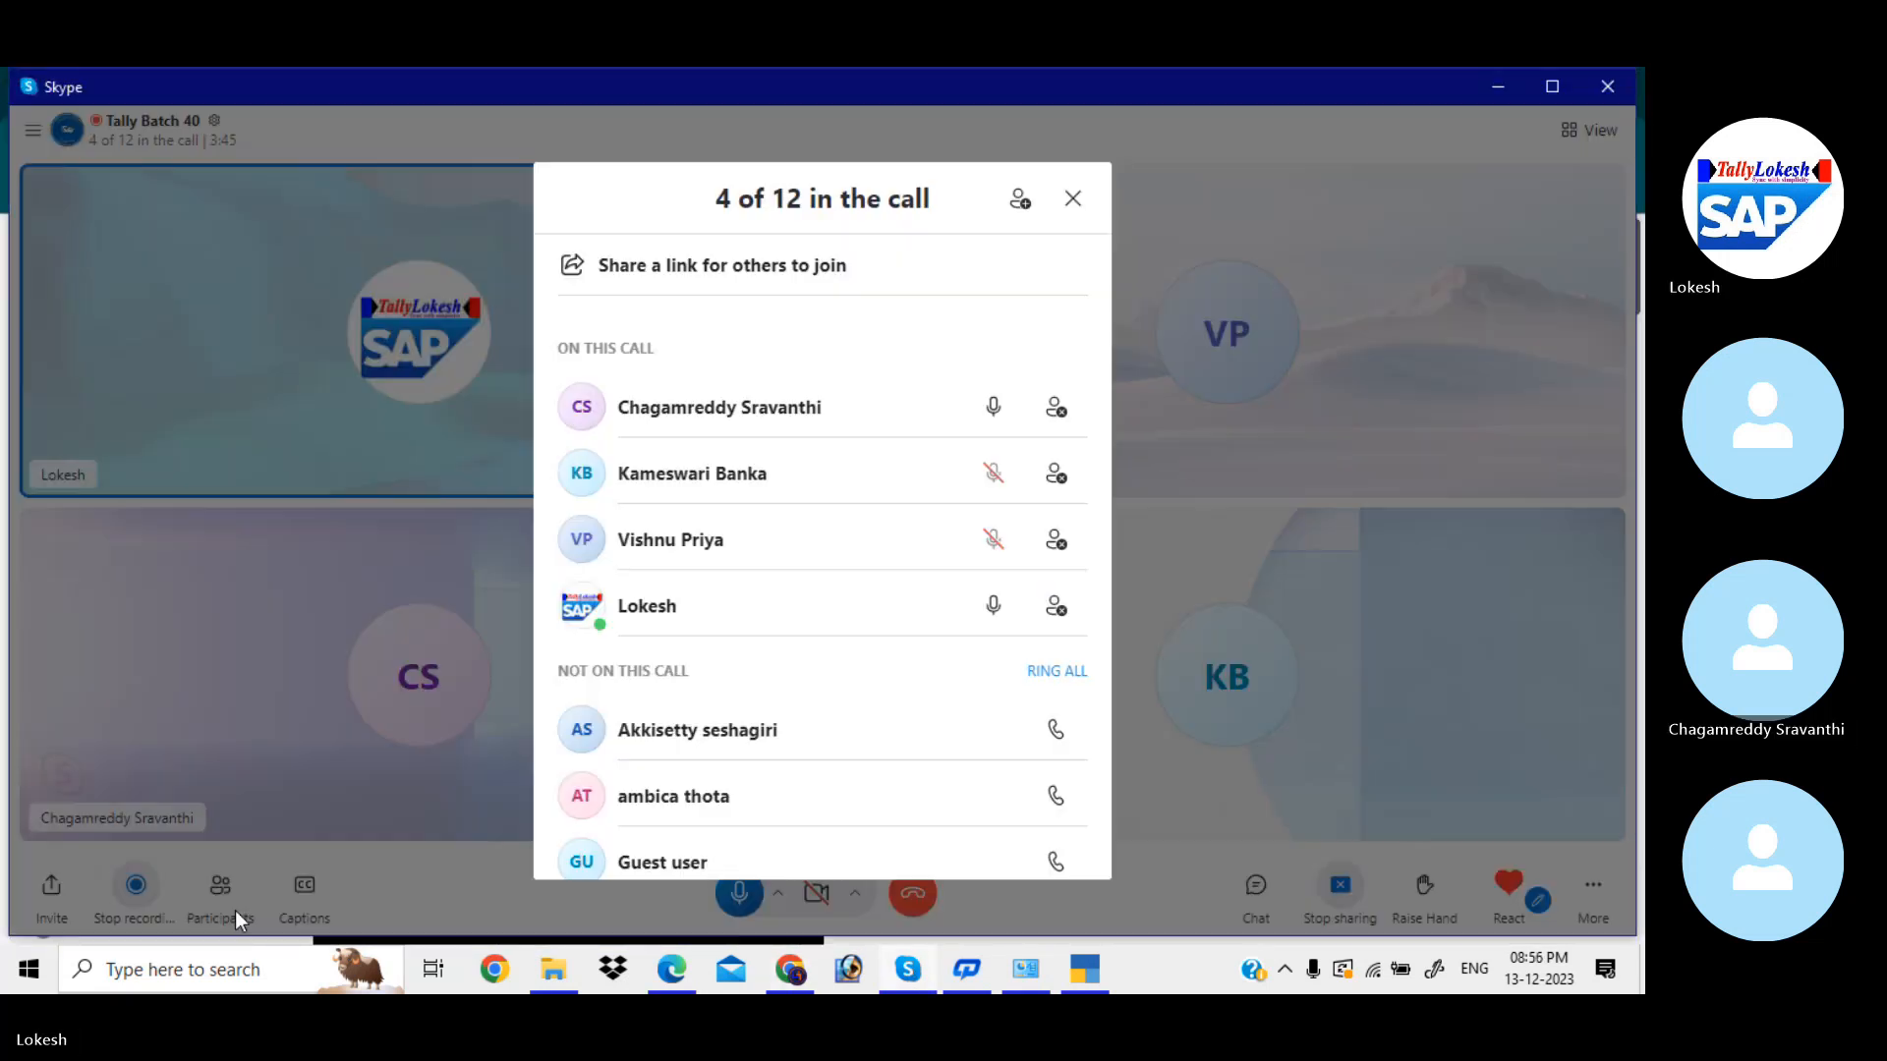
pyautogui.click(1059, 672)
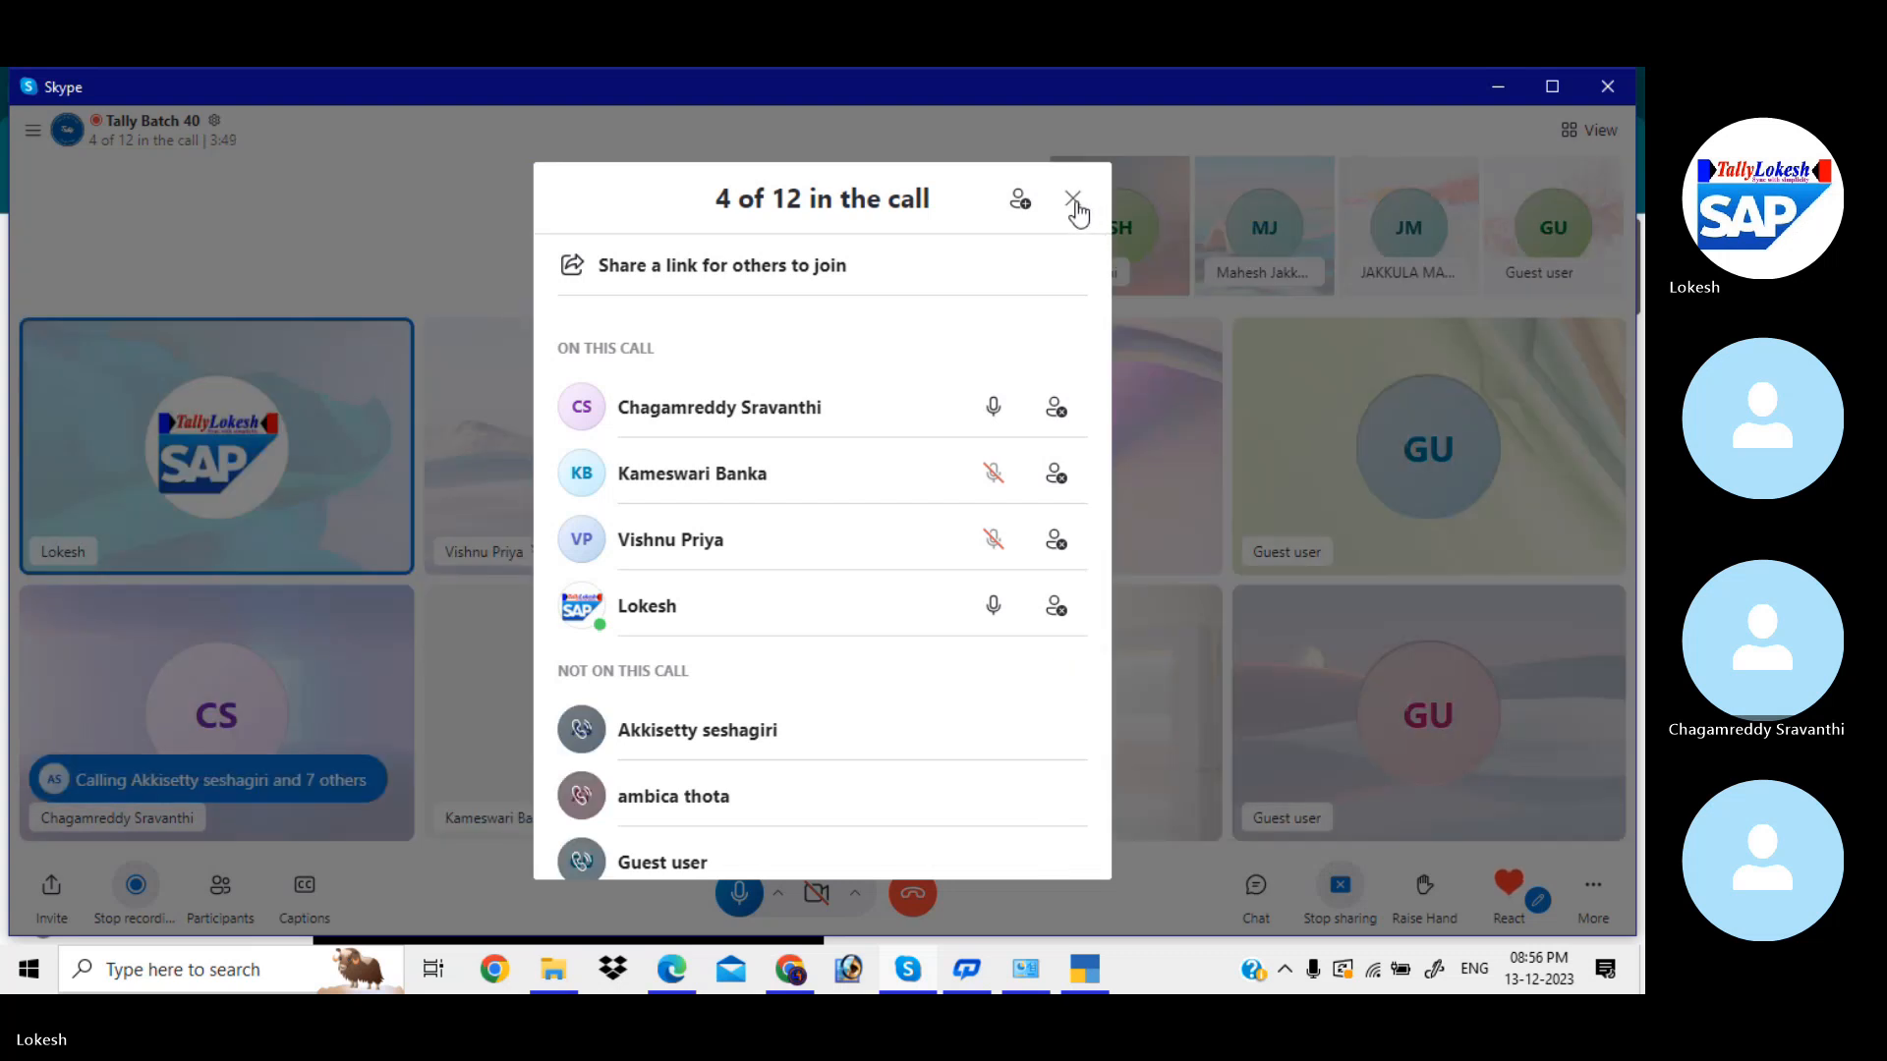
pyautogui.click(1075, 200)
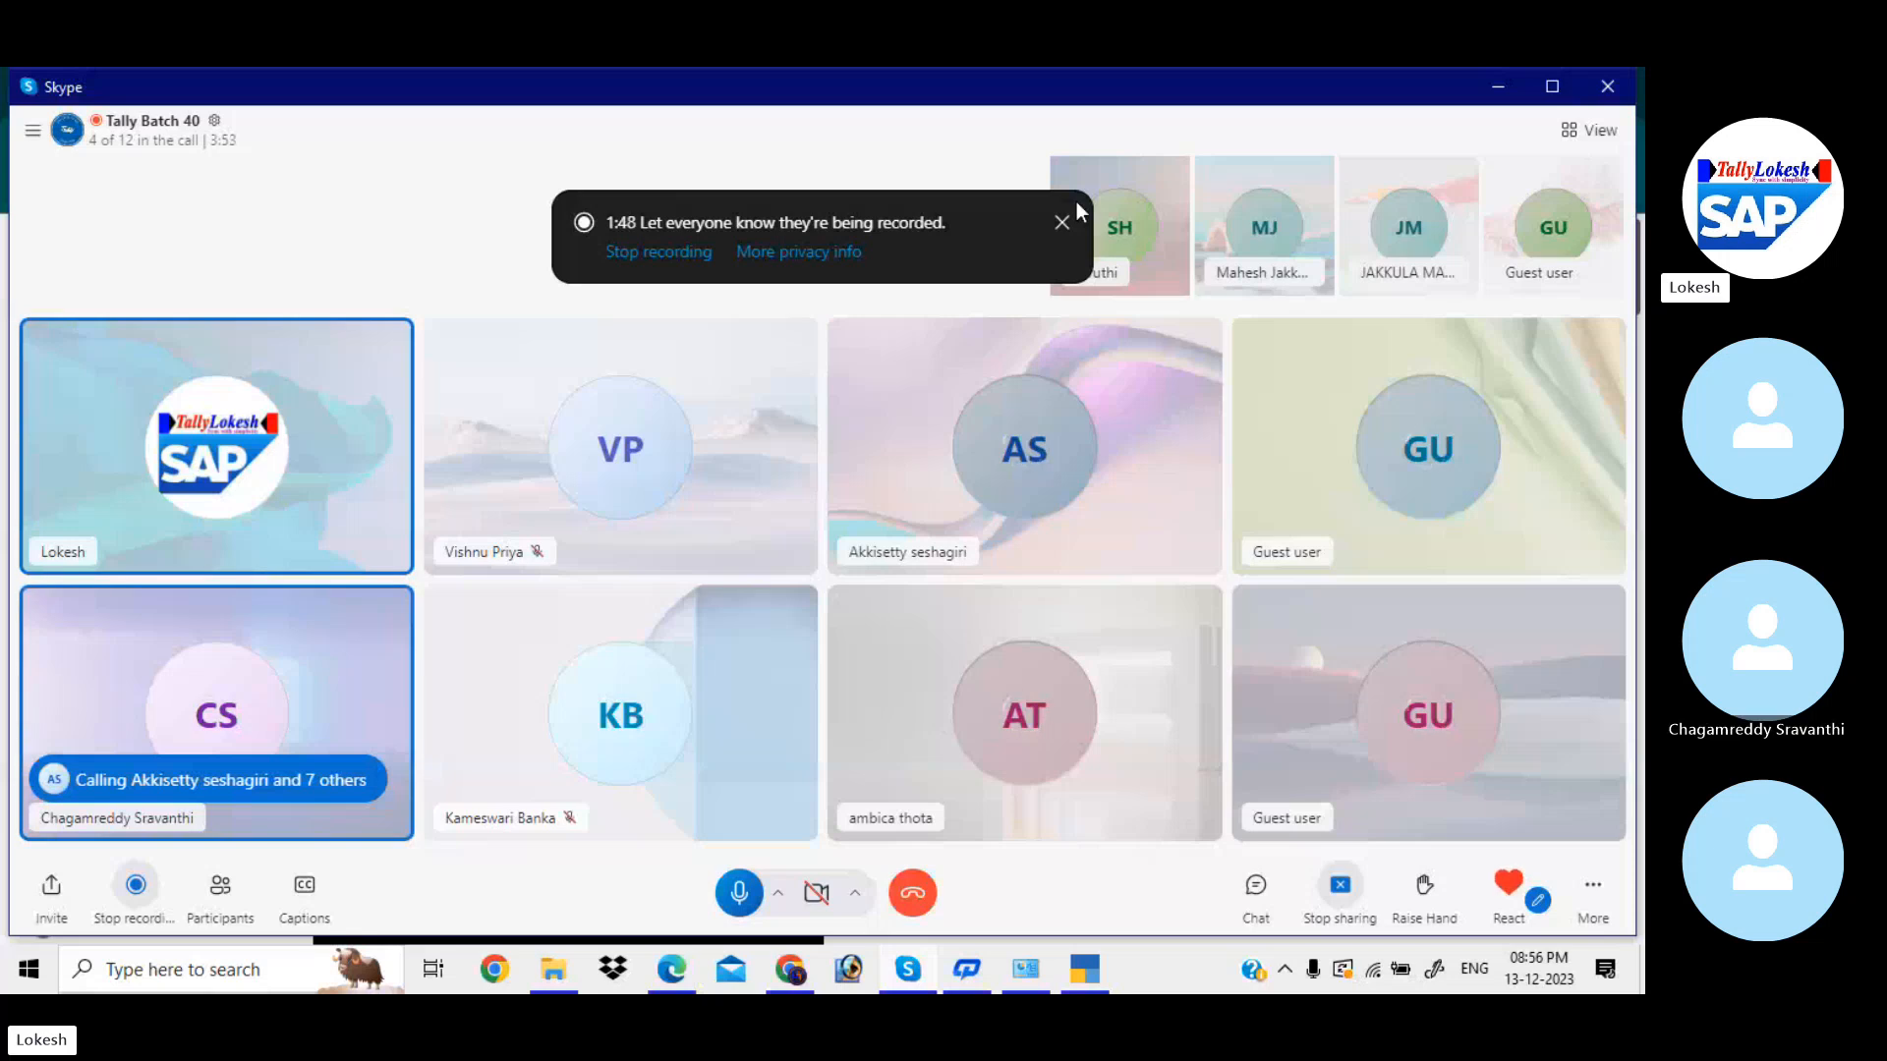
pyautogui.click(1495, 98)
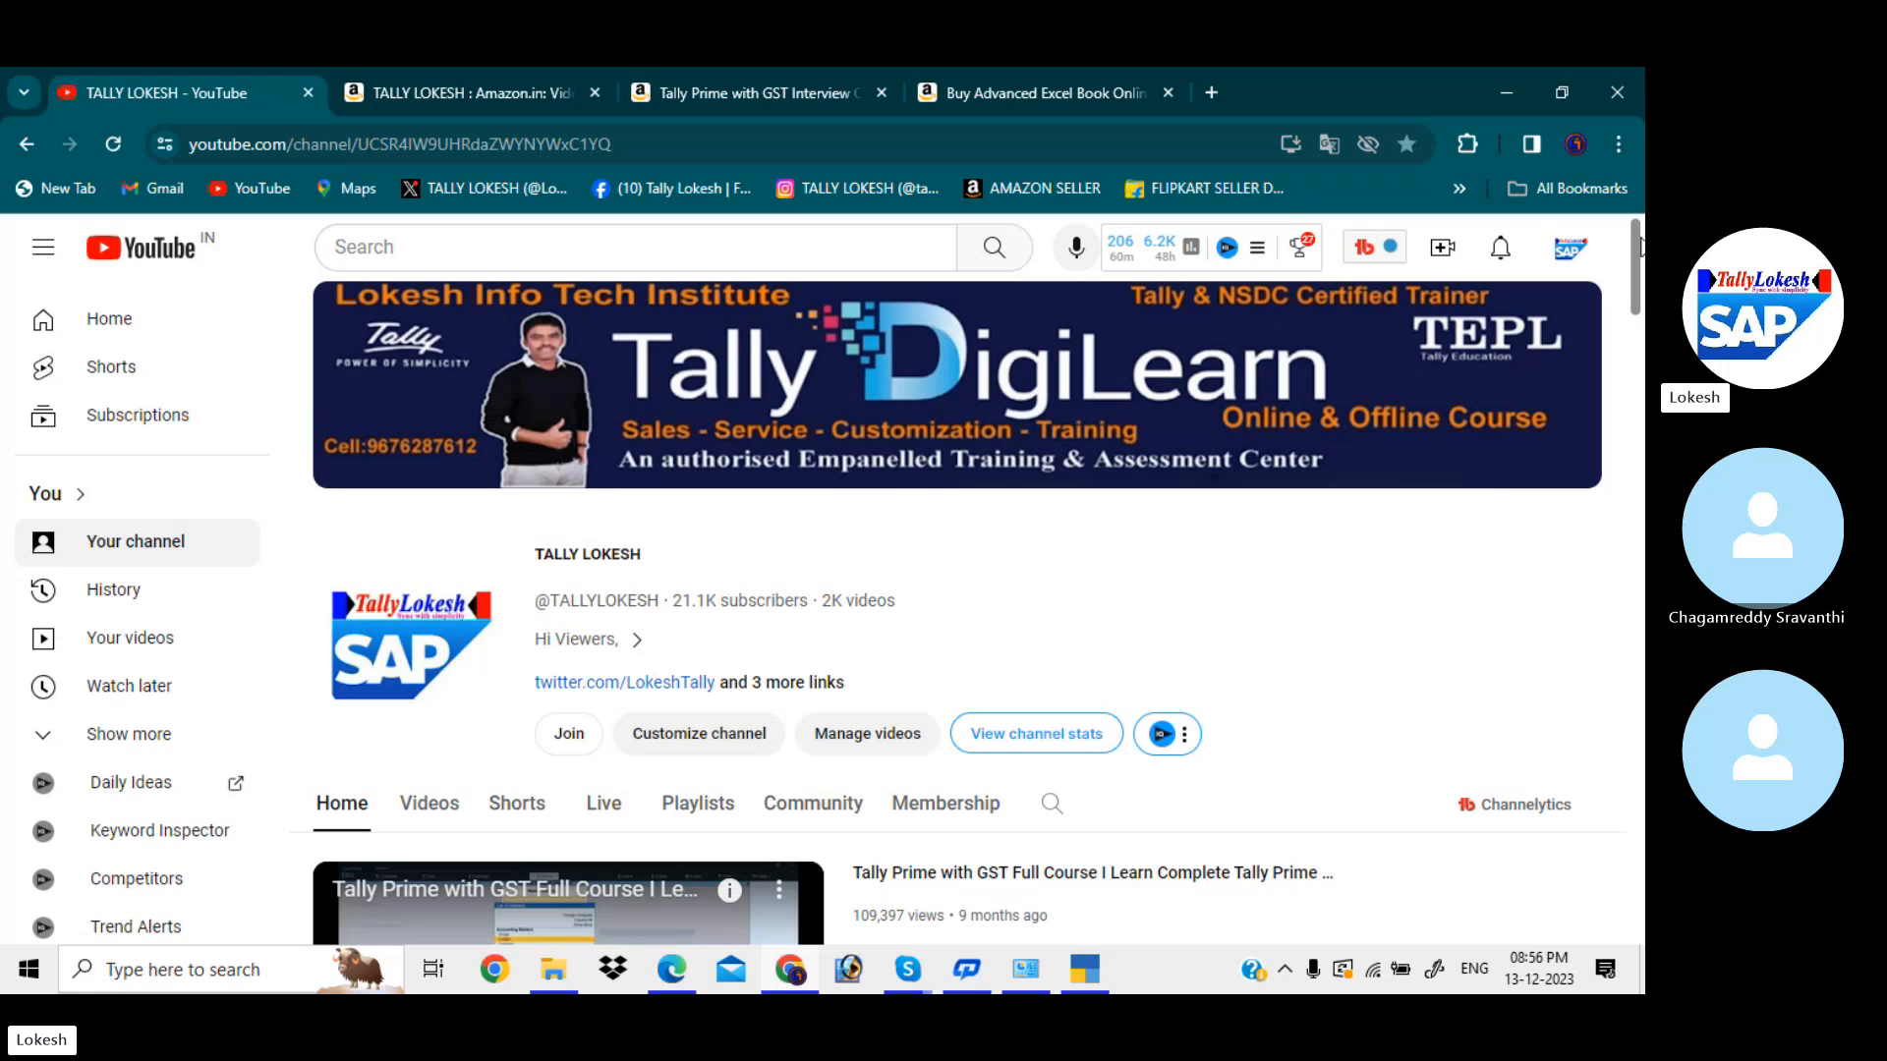
# - Return to the Skype call, ring the first absent participant on the list again, and minimise the call window
pyautogui.click(922, 969)
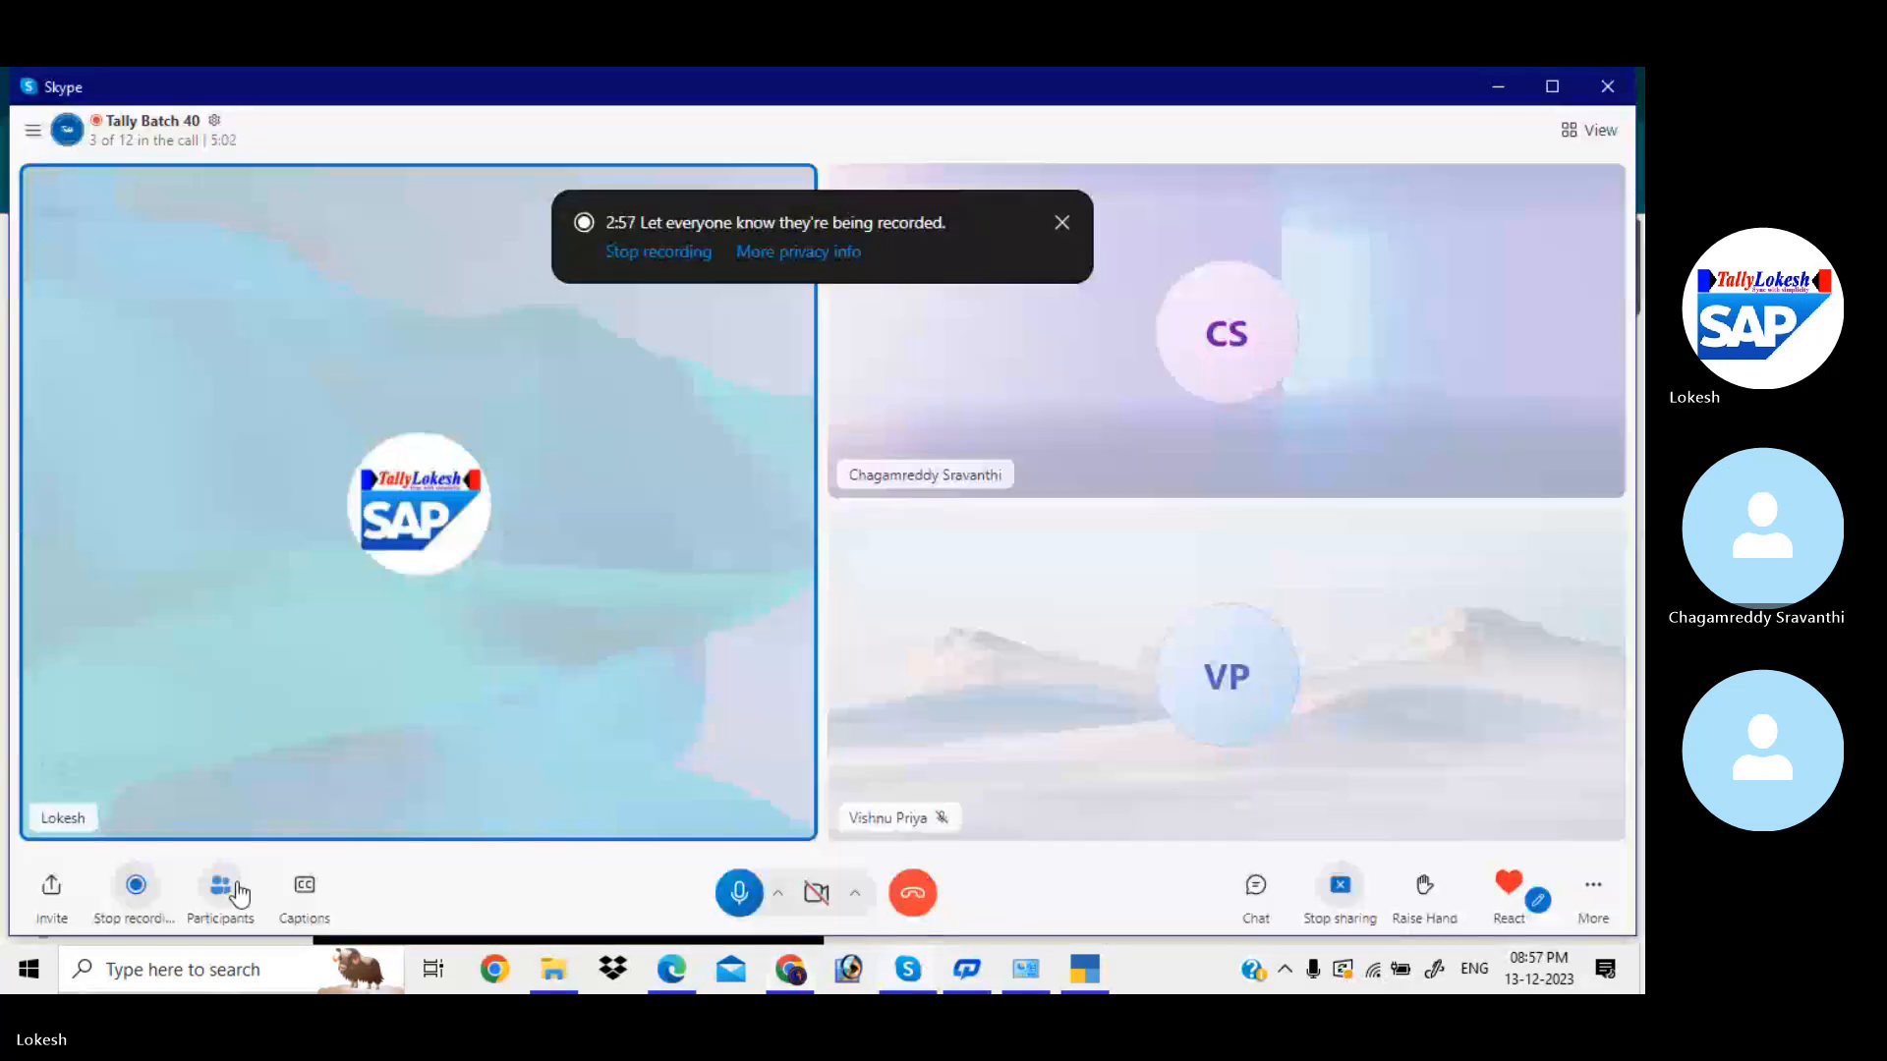
pyautogui.click(222, 890)
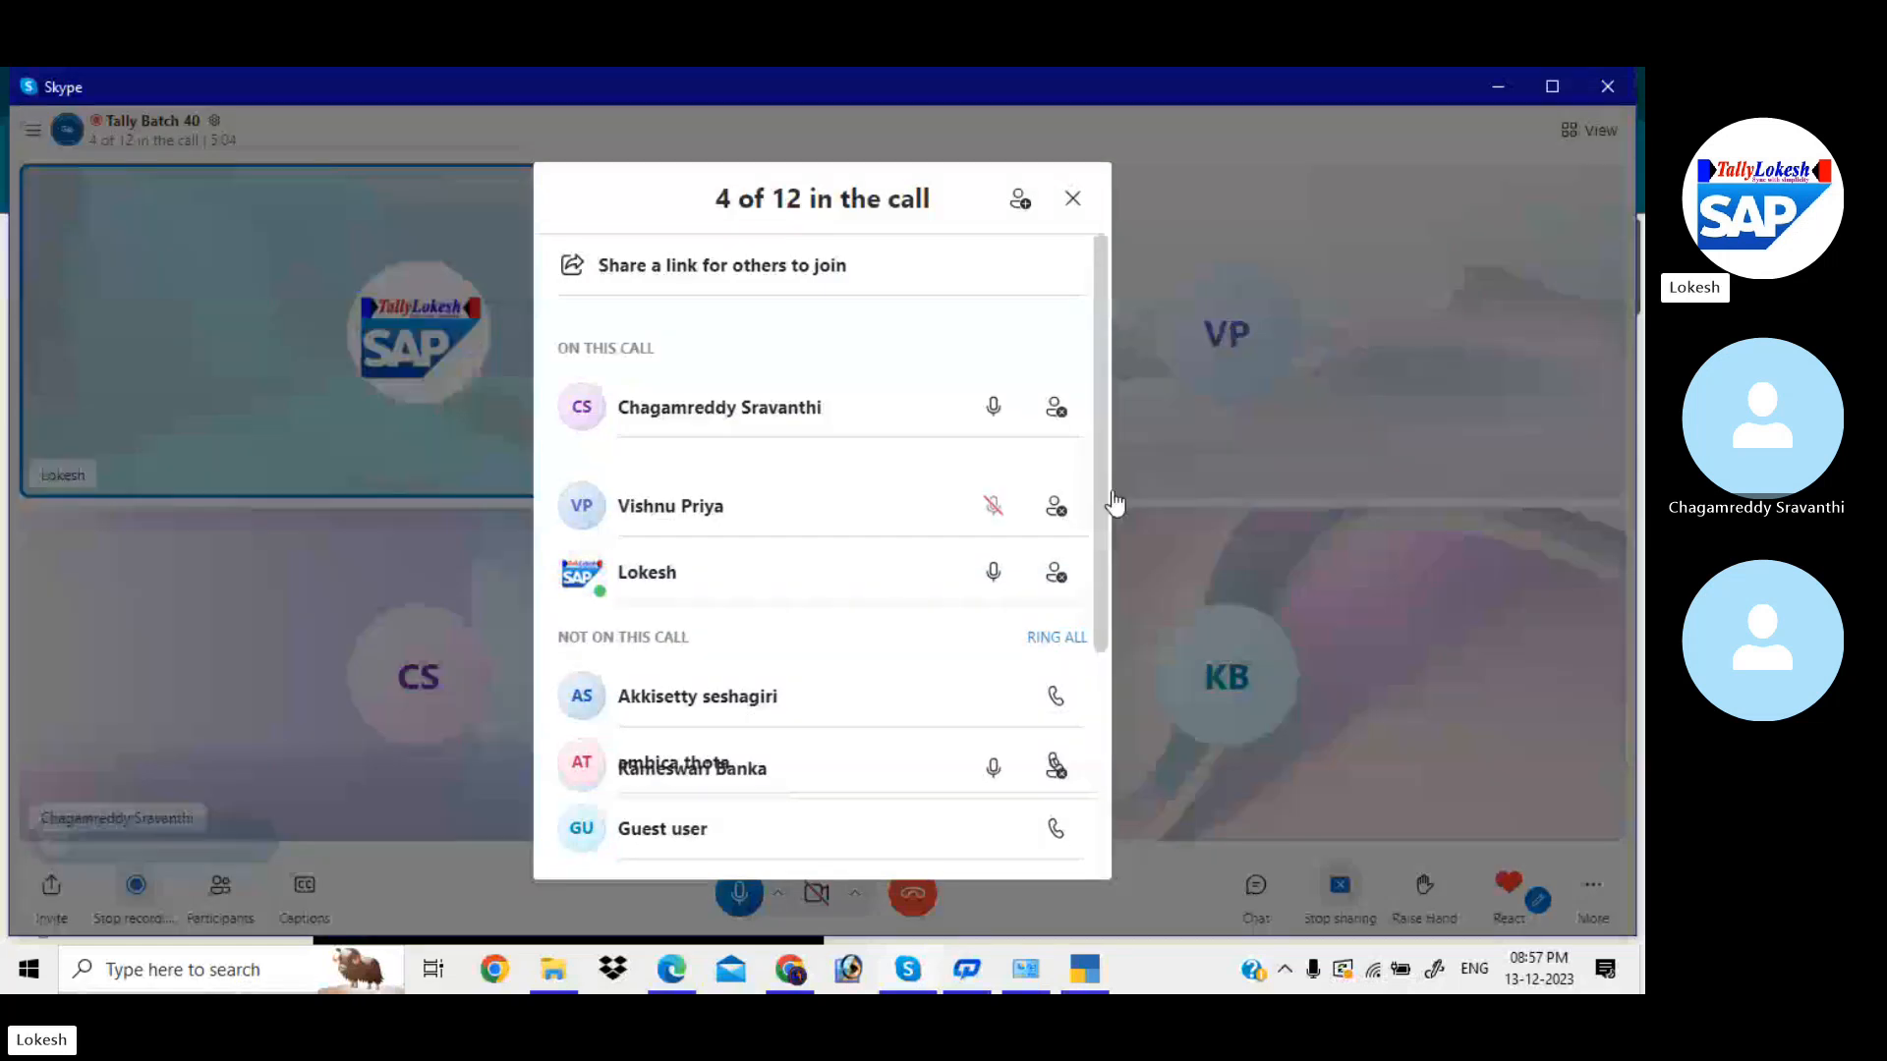
pyautogui.click(1062, 732)
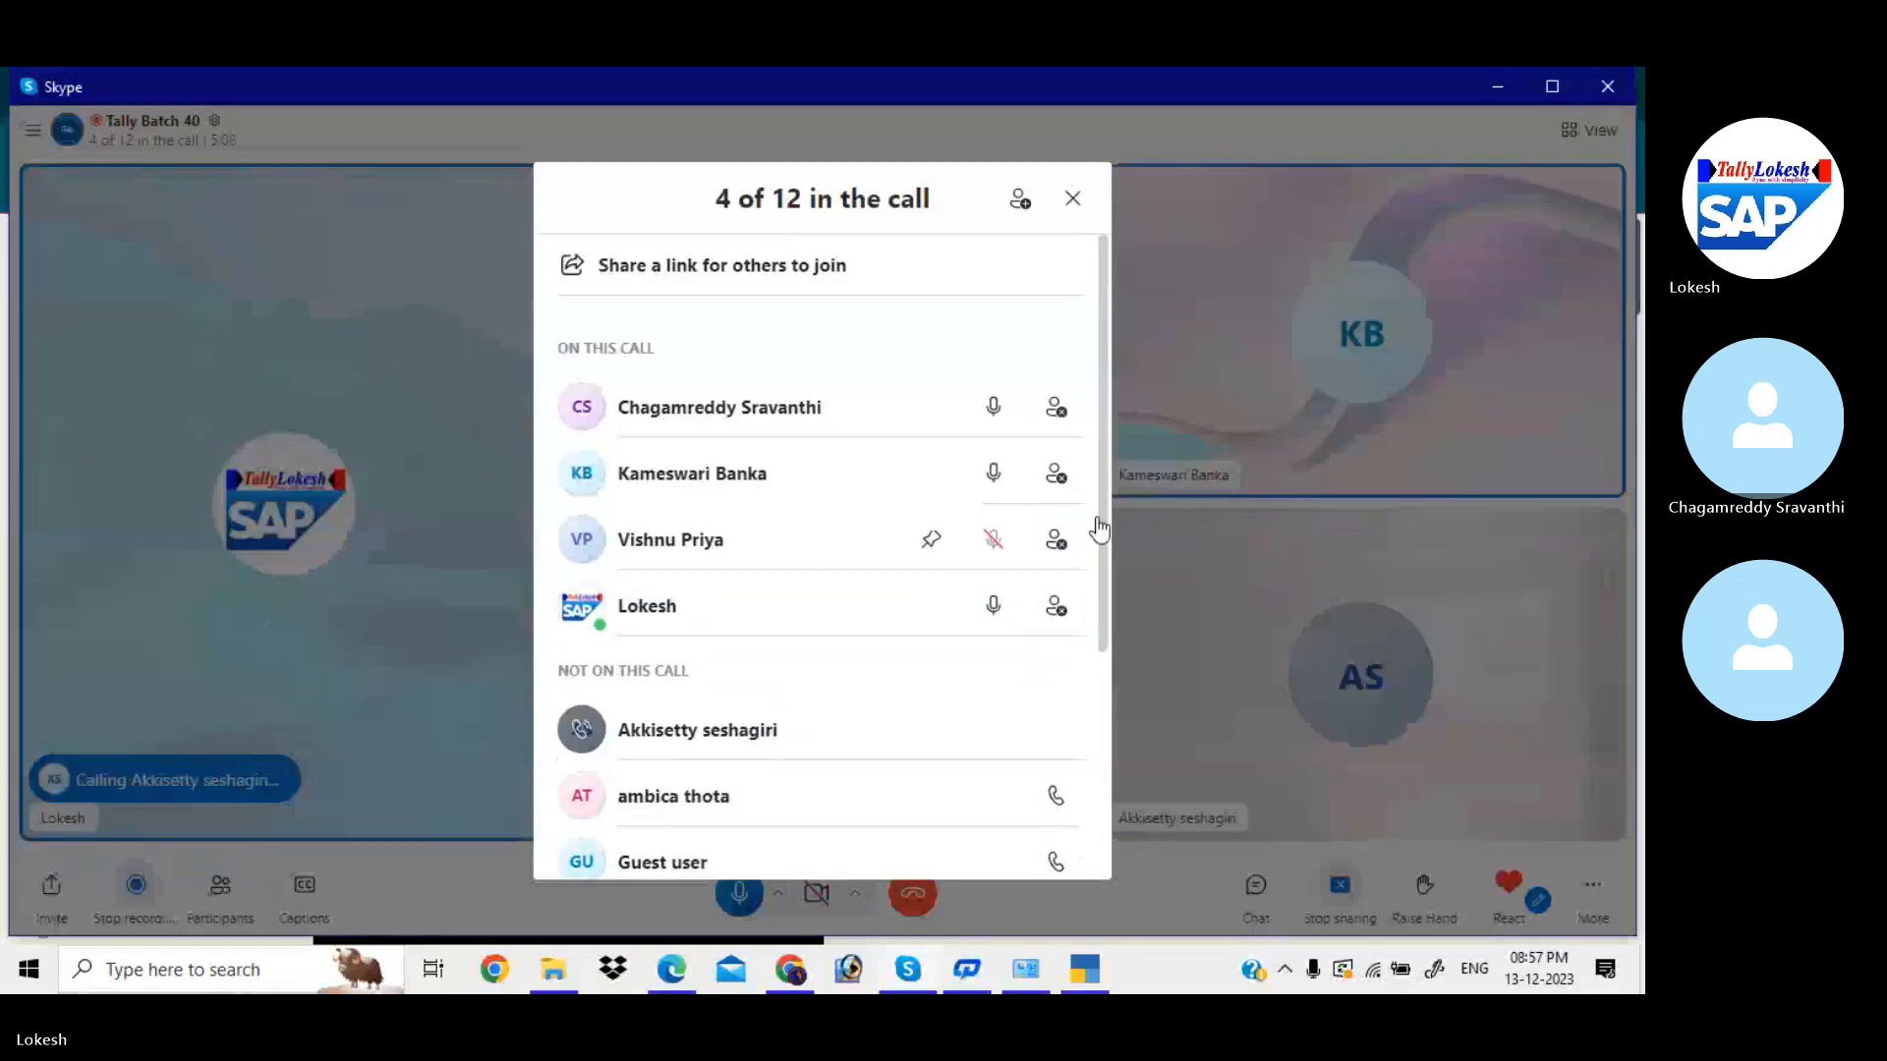
pyautogui.moveTo(1100, 520); pyautogui.dragTo(1109, 630)
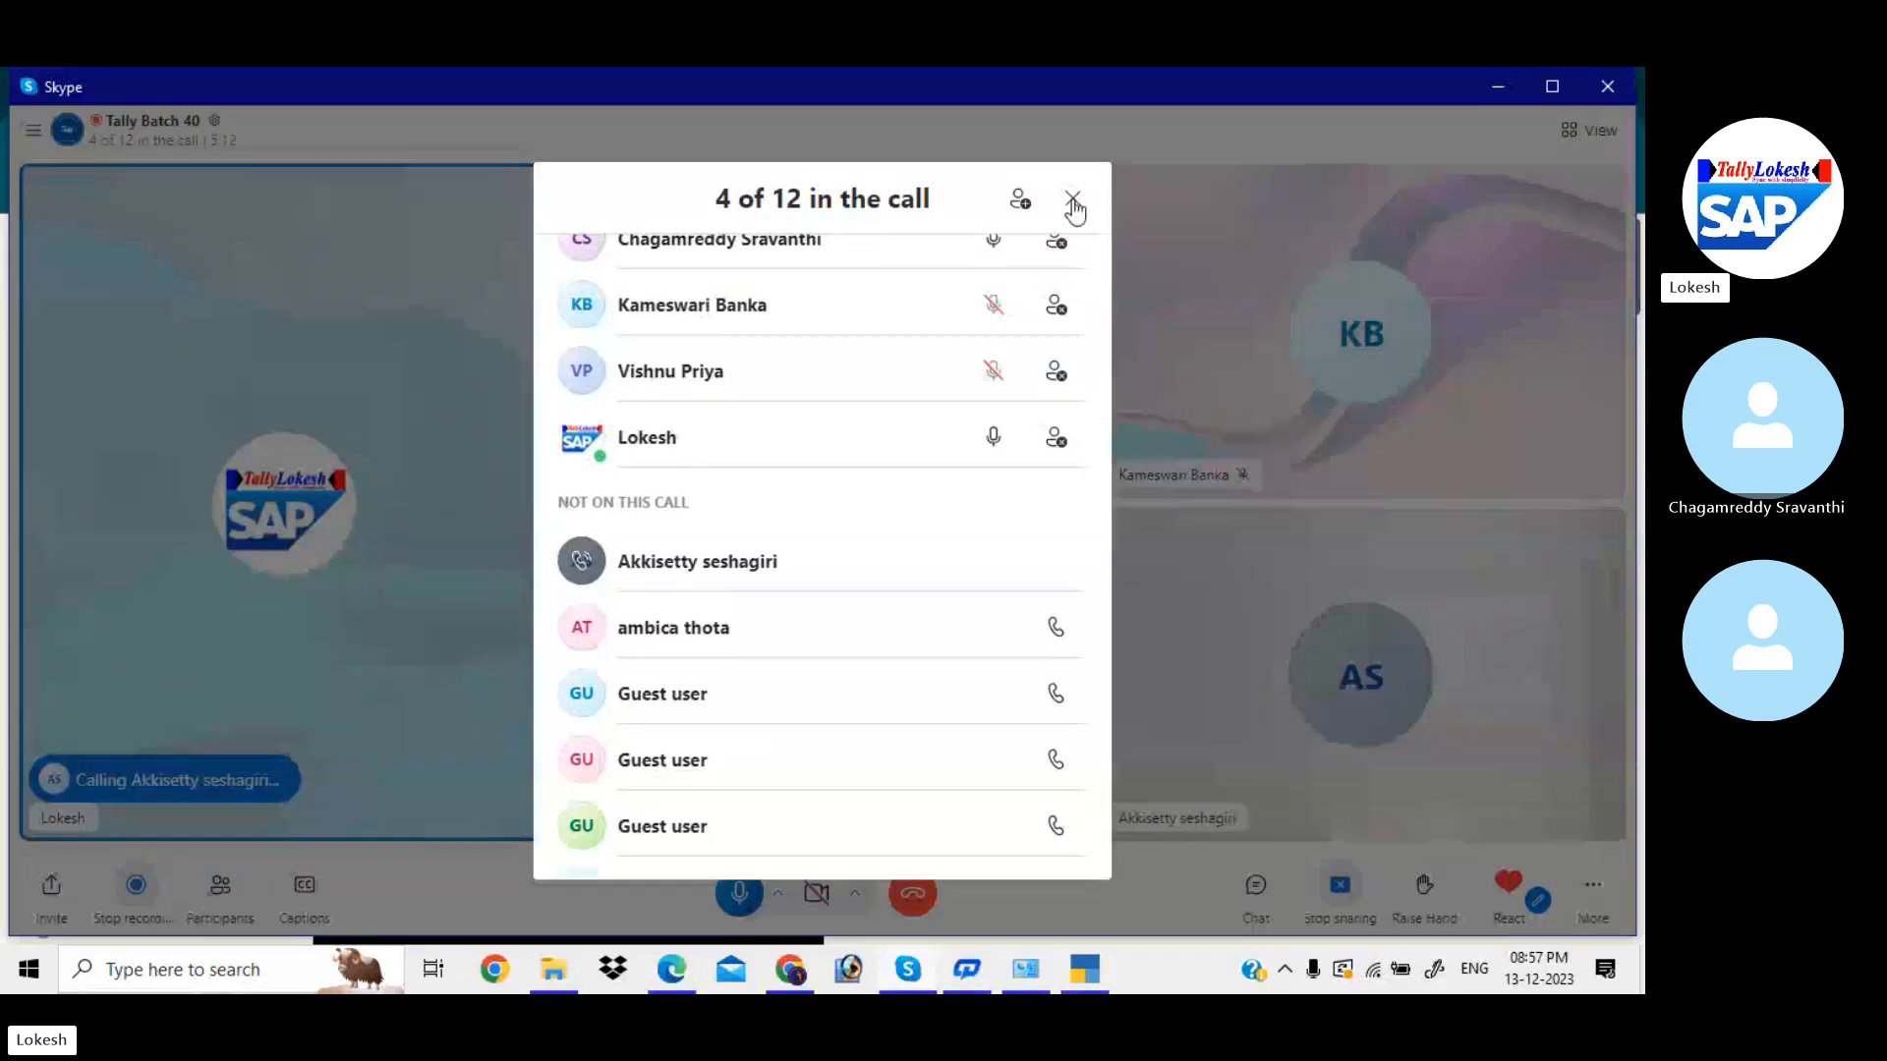
pyautogui.click(1071, 202)
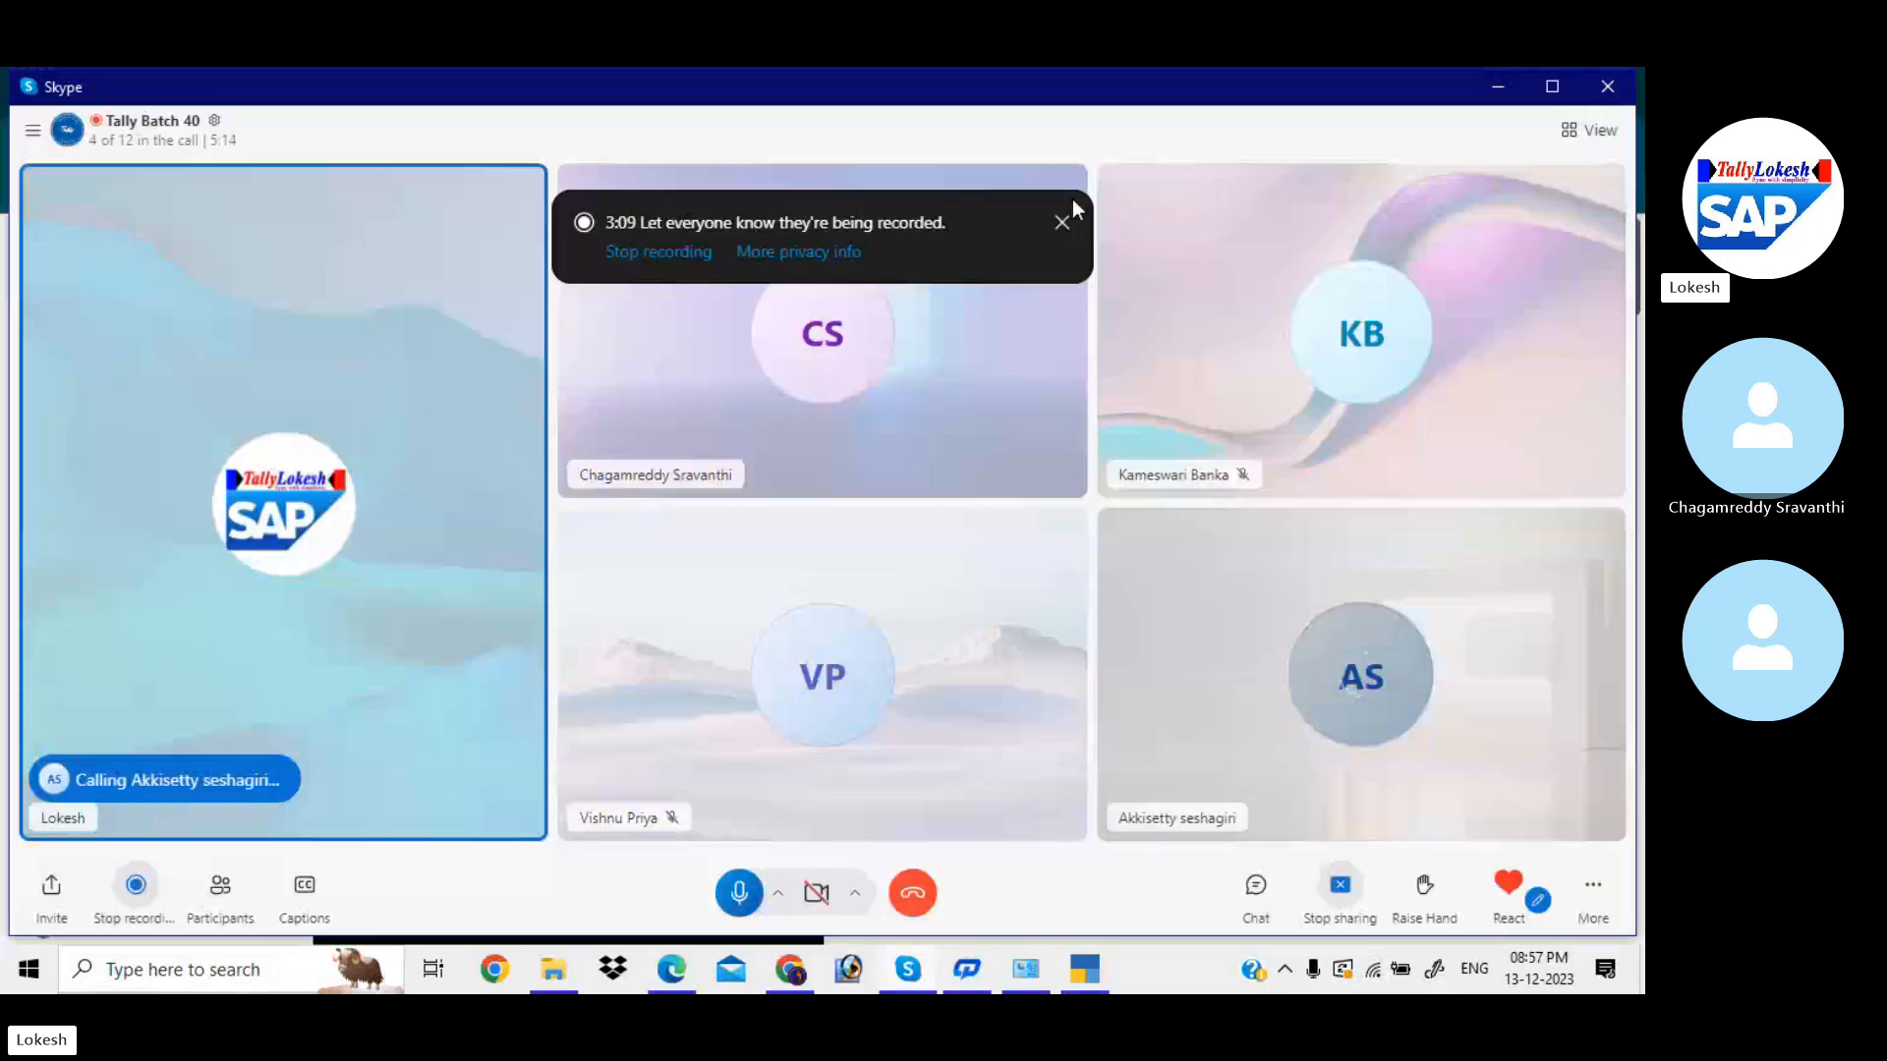
pyautogui.click(1497, 90)
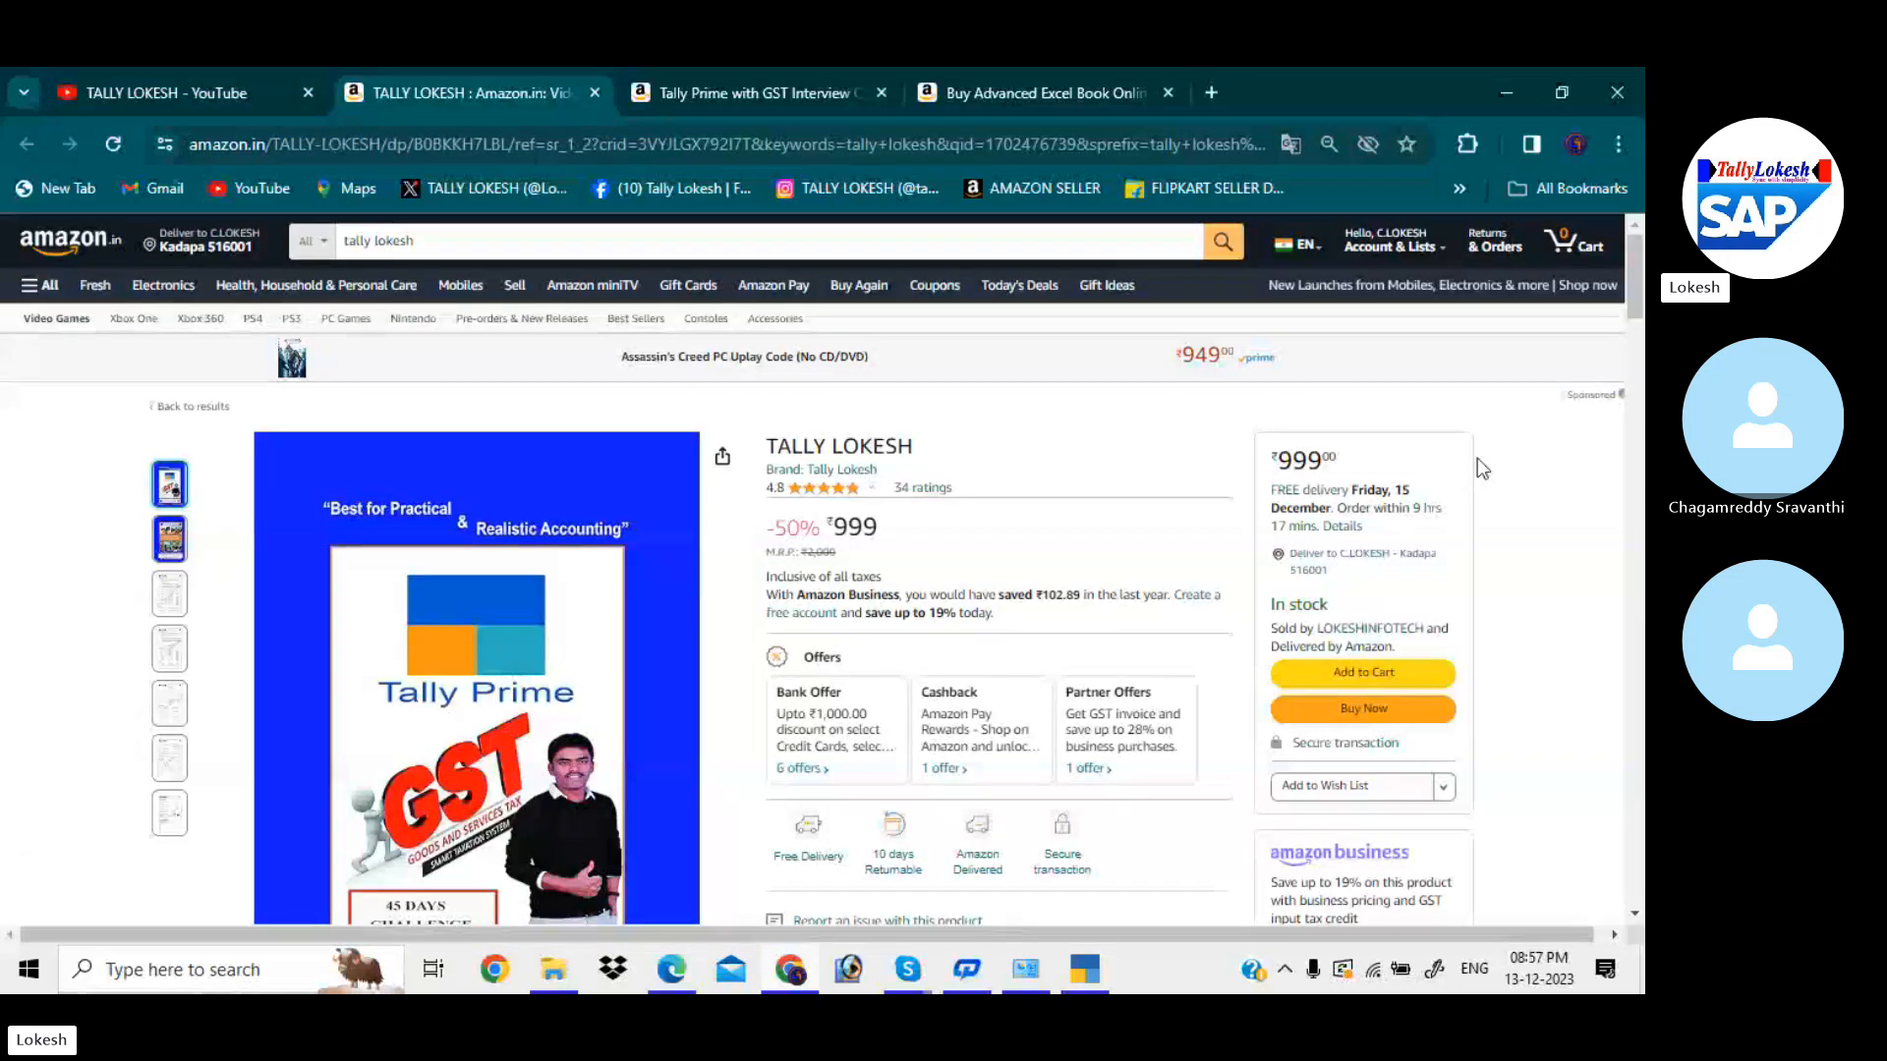
# - Review the Amazon listings for the Tally Prime GST book, the Tally Prime interview guide and the Advanced Excel book
pyautogui.moveTo(1639, 273)
pyautogui.mouseDown()
pyautogui.moveTo(1642, 320)
pyautogui.moveTo(1644, 272)
pyautogui.mouseUp()
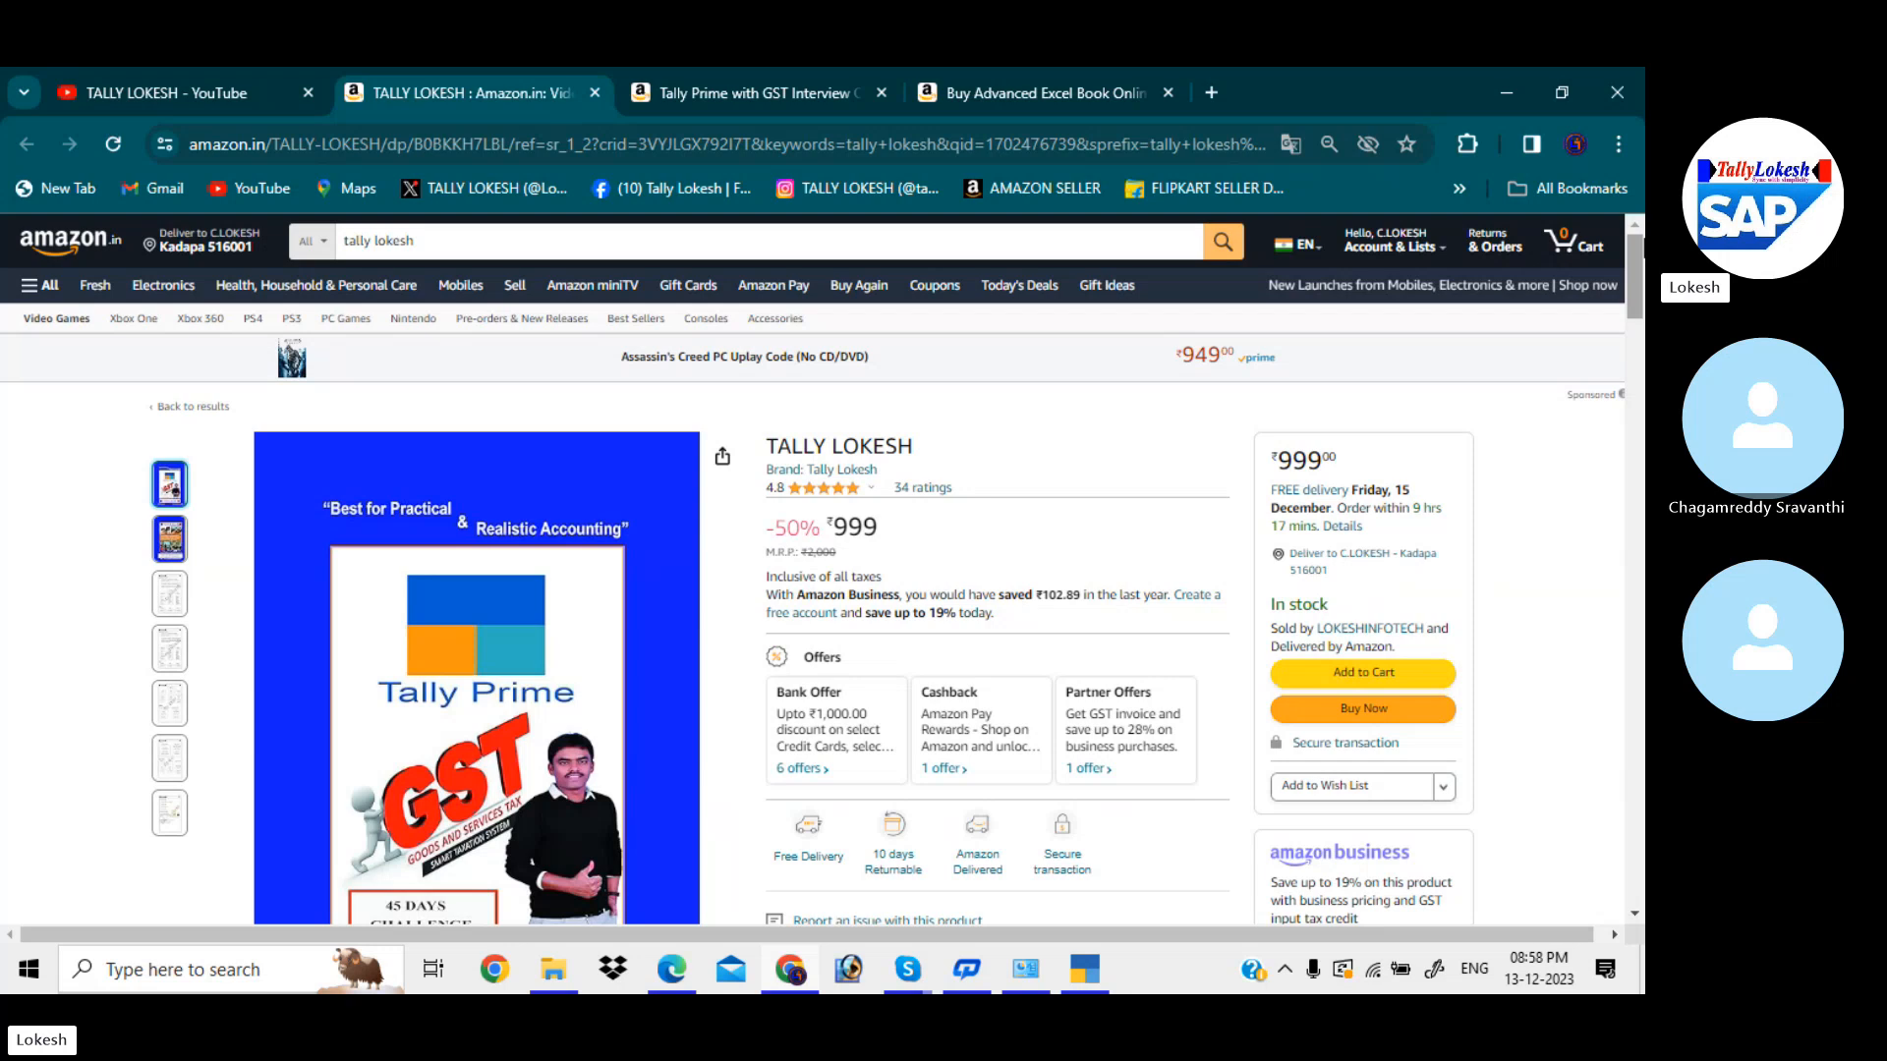
pyautogui.click(803, 77)
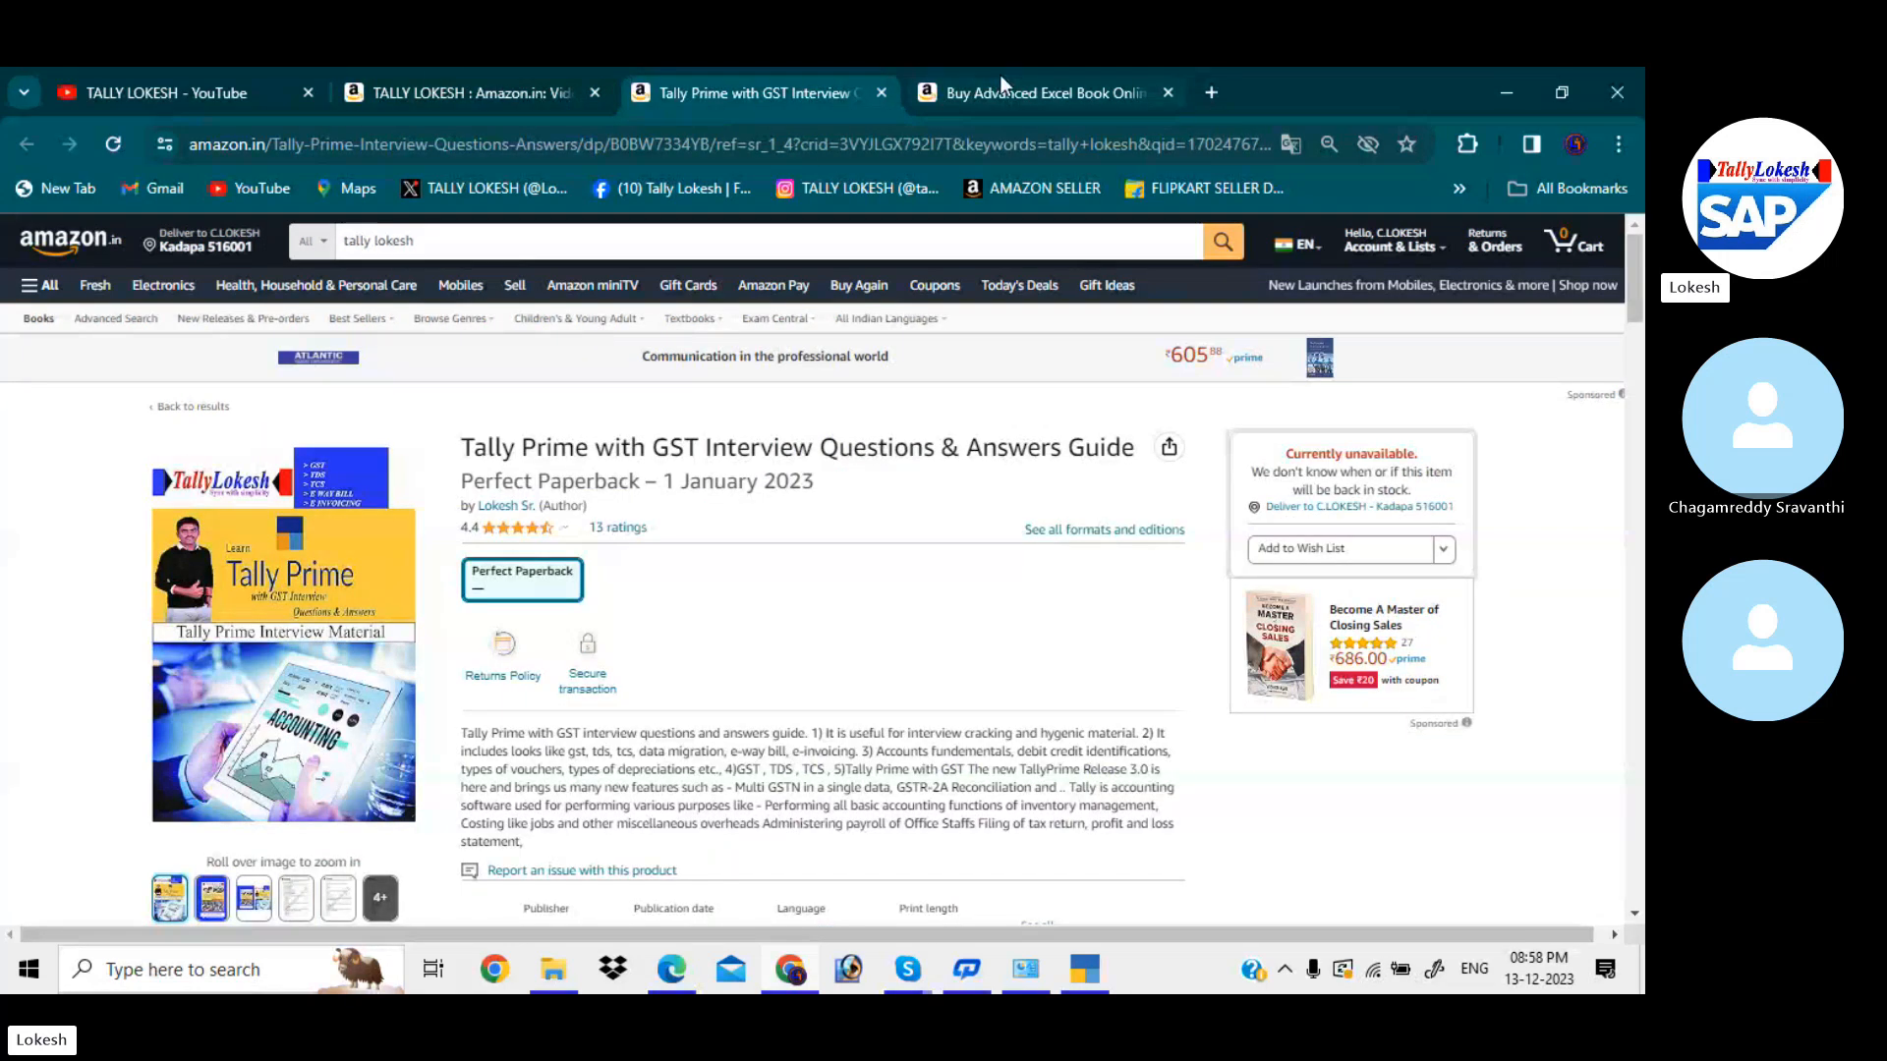
pyautogui.click(1000, 78)
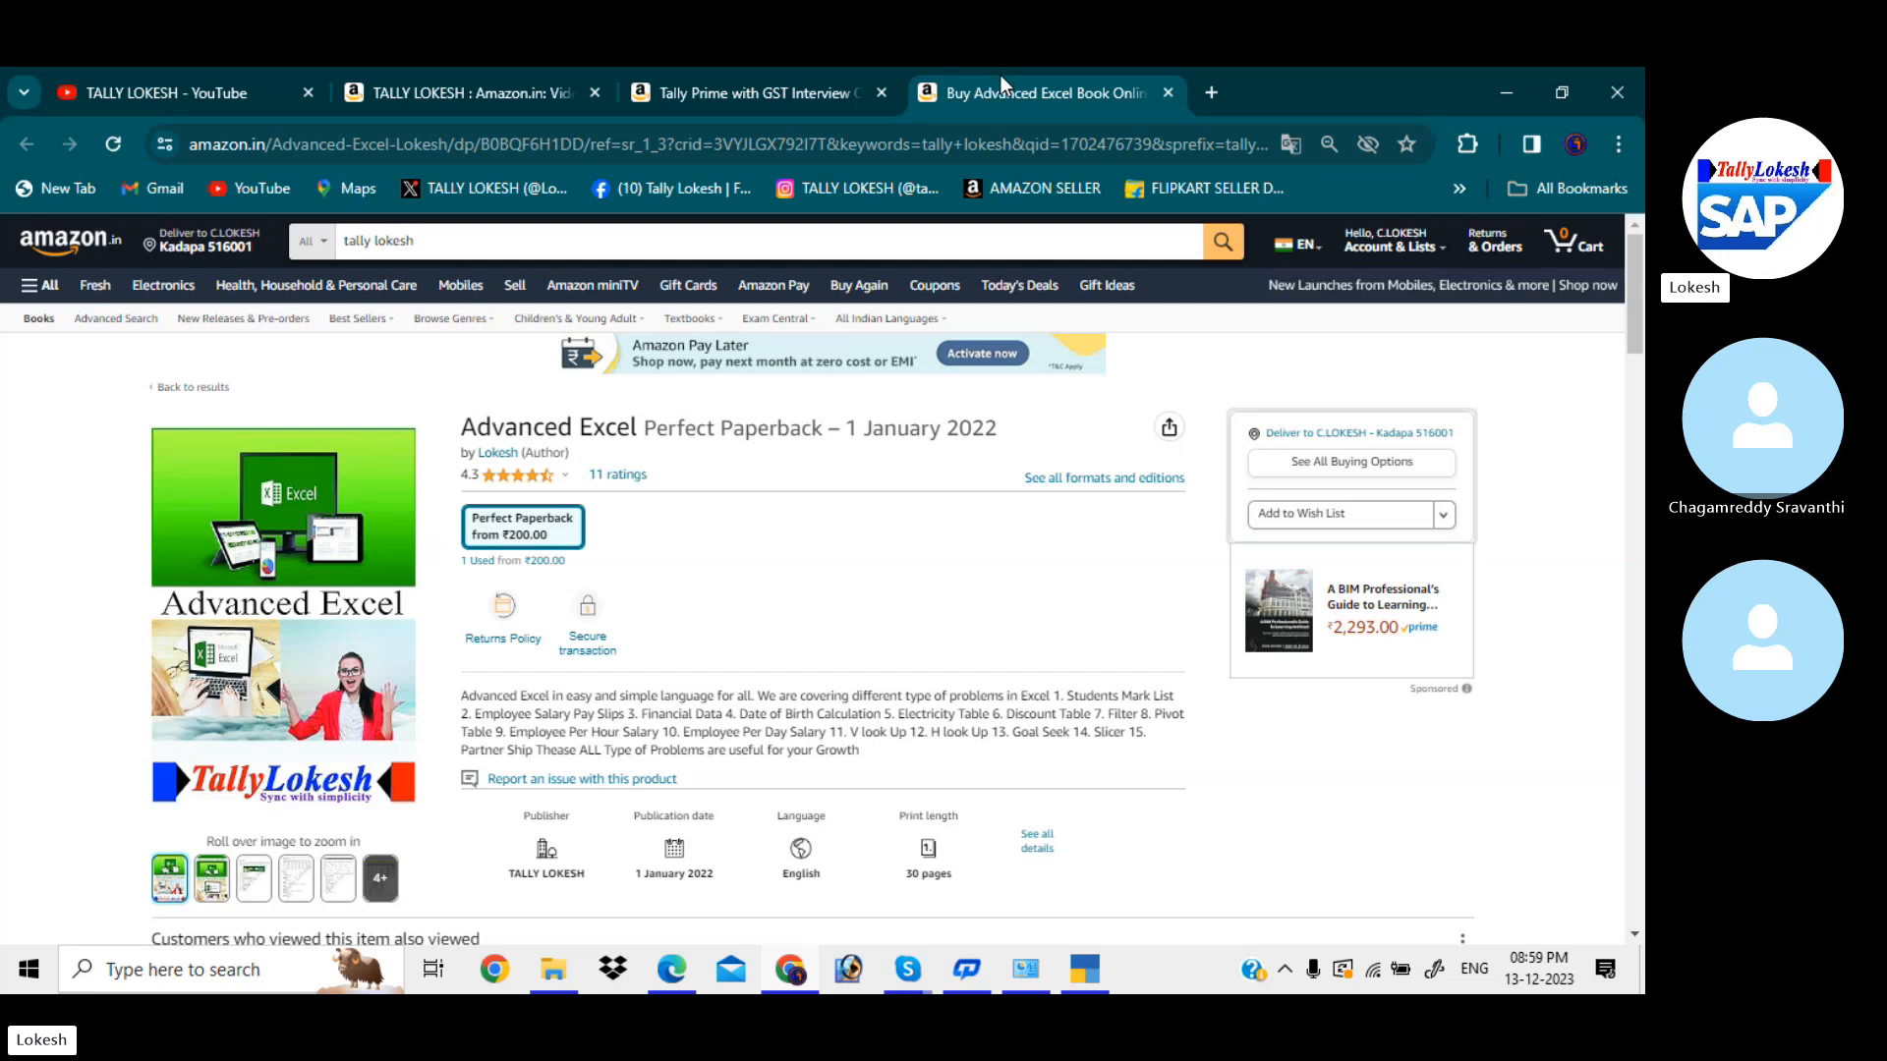
pyautogui.click(810, 81)
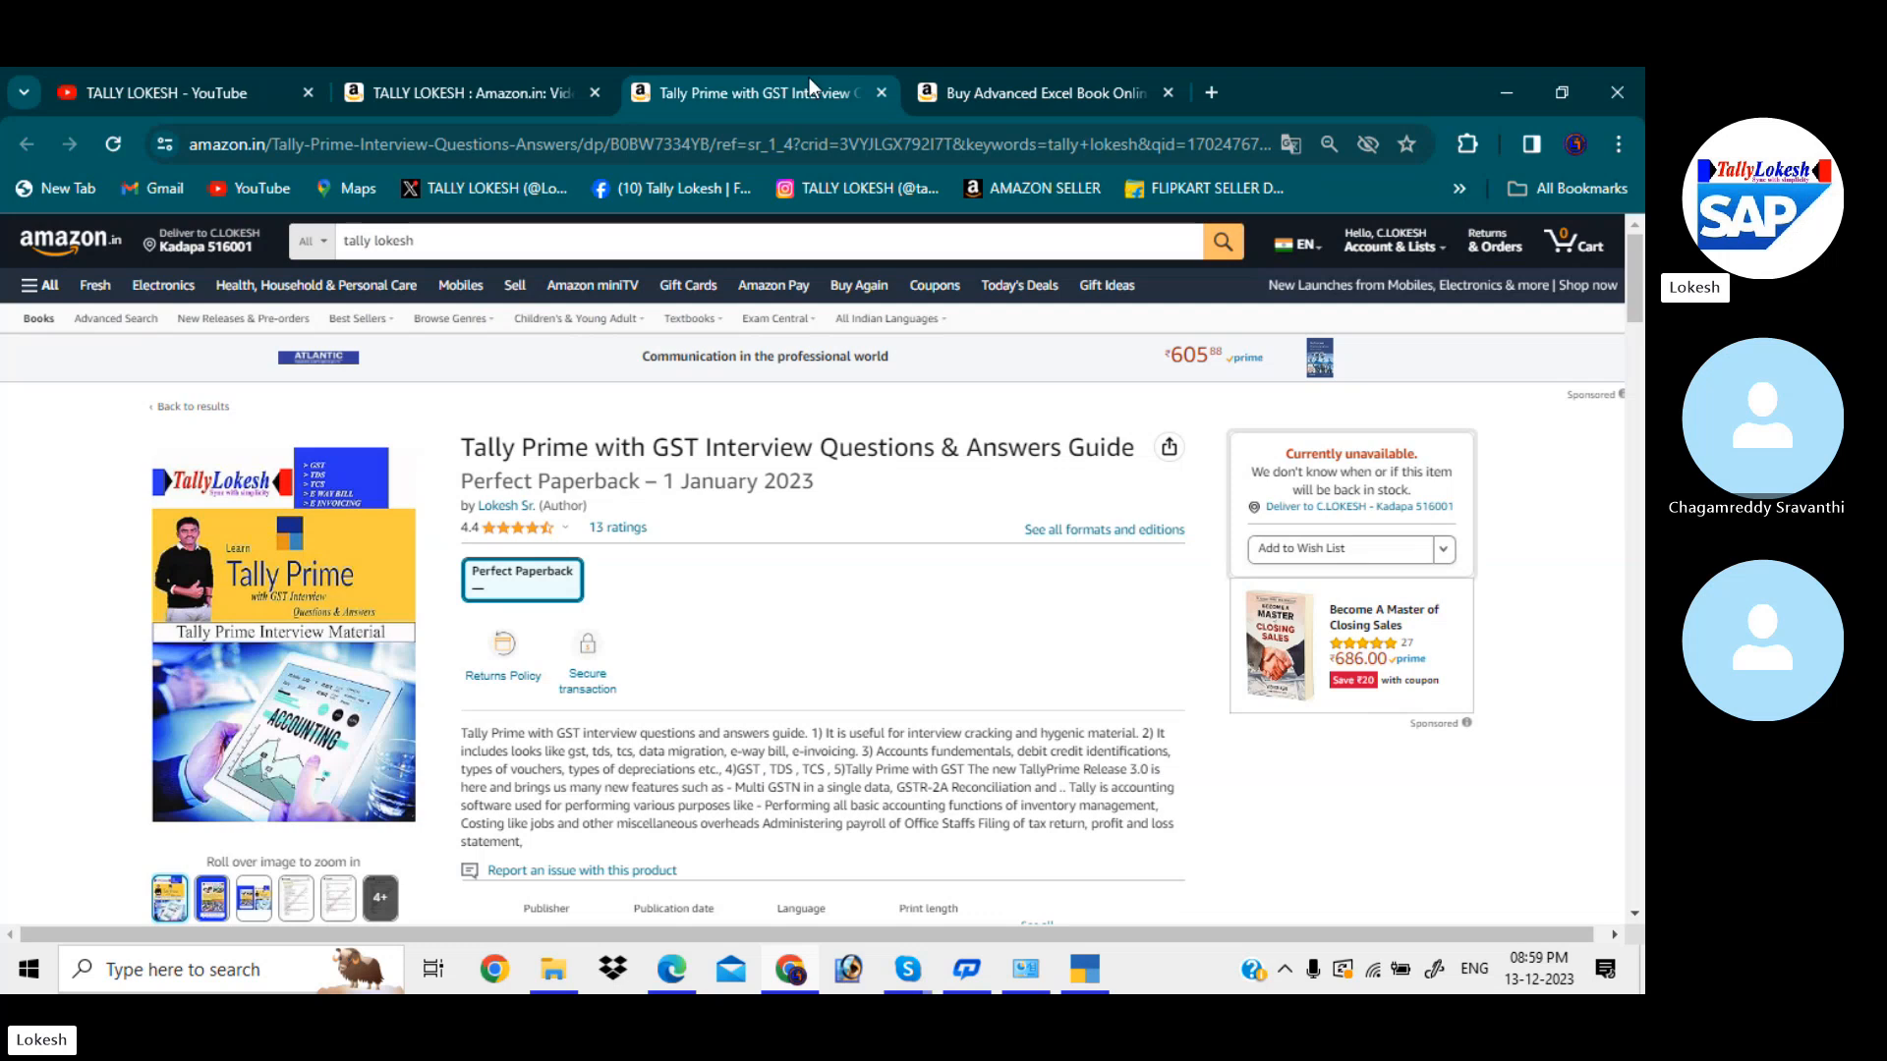
pyautogui.hotkey('ctrl', 'shift', 'Tab')
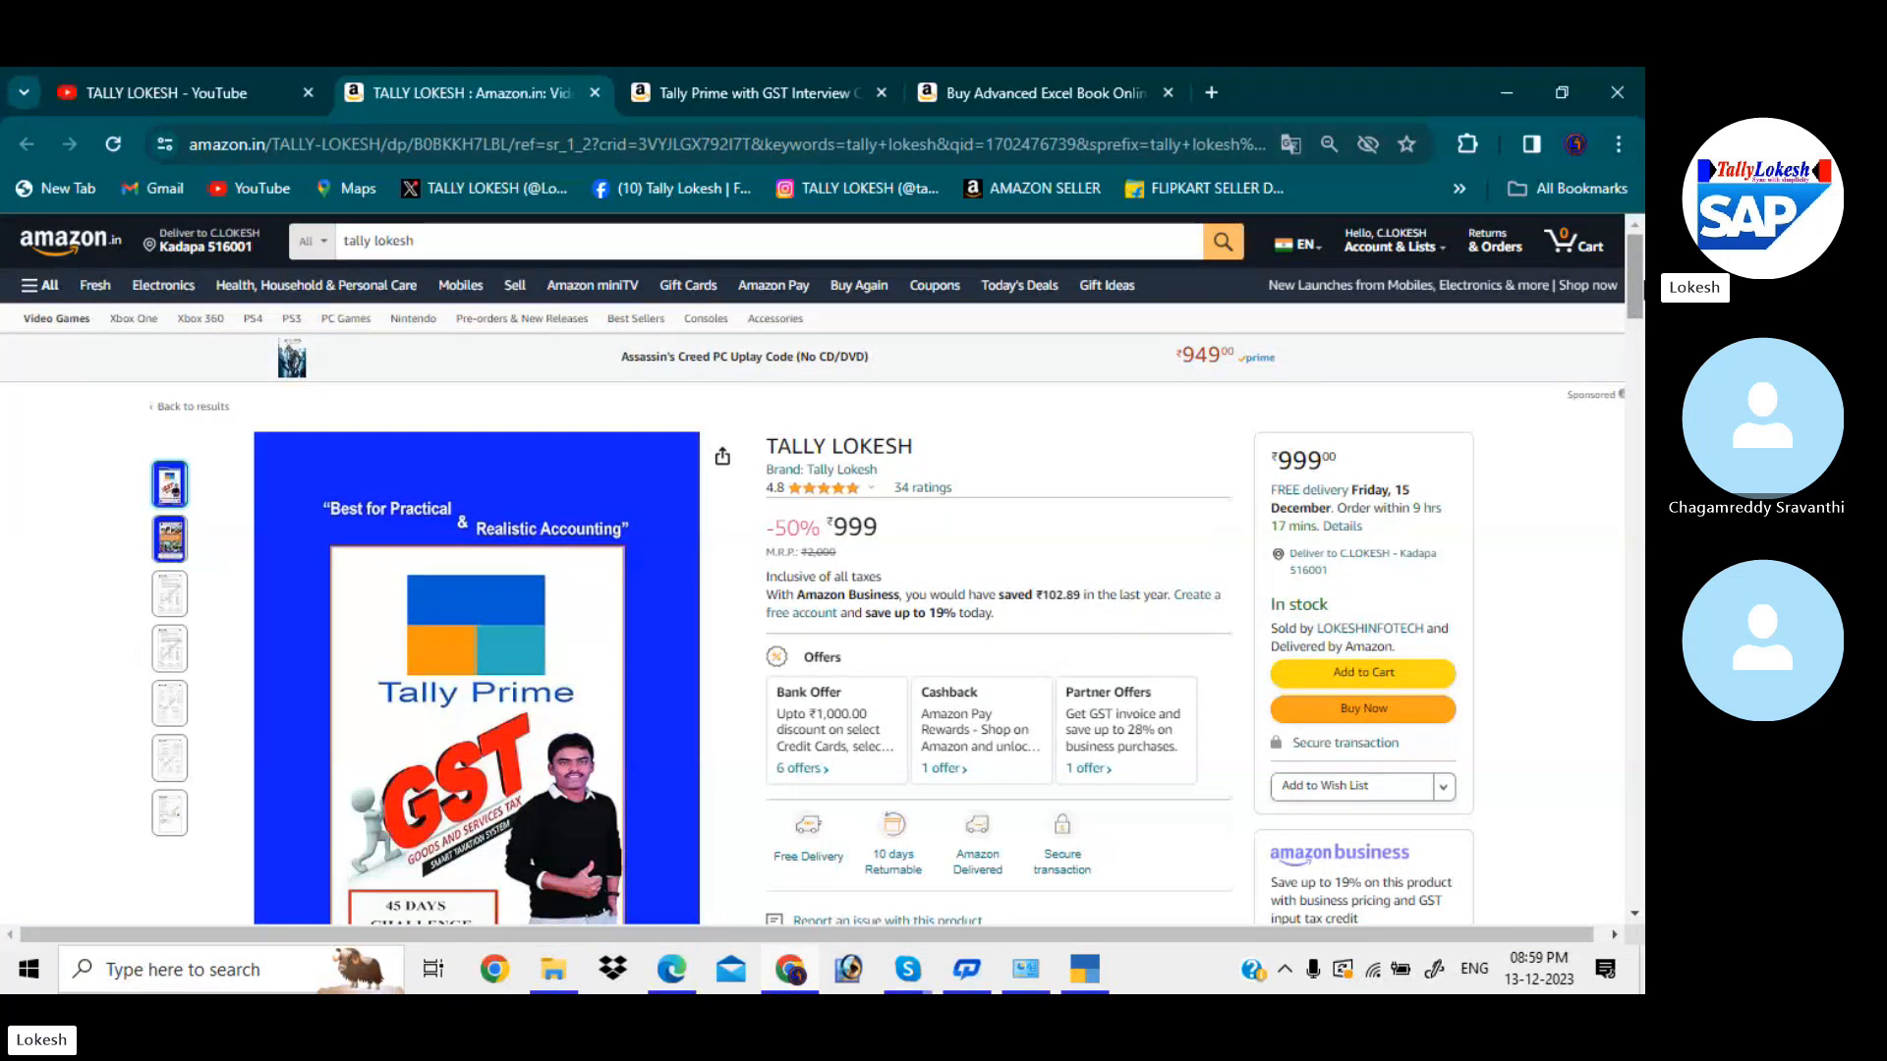
pyautogui.scroll(-4, 1624, 235)
pyautogui.scroll(4, 1624, 235)
pyautogui.click(761, 71)
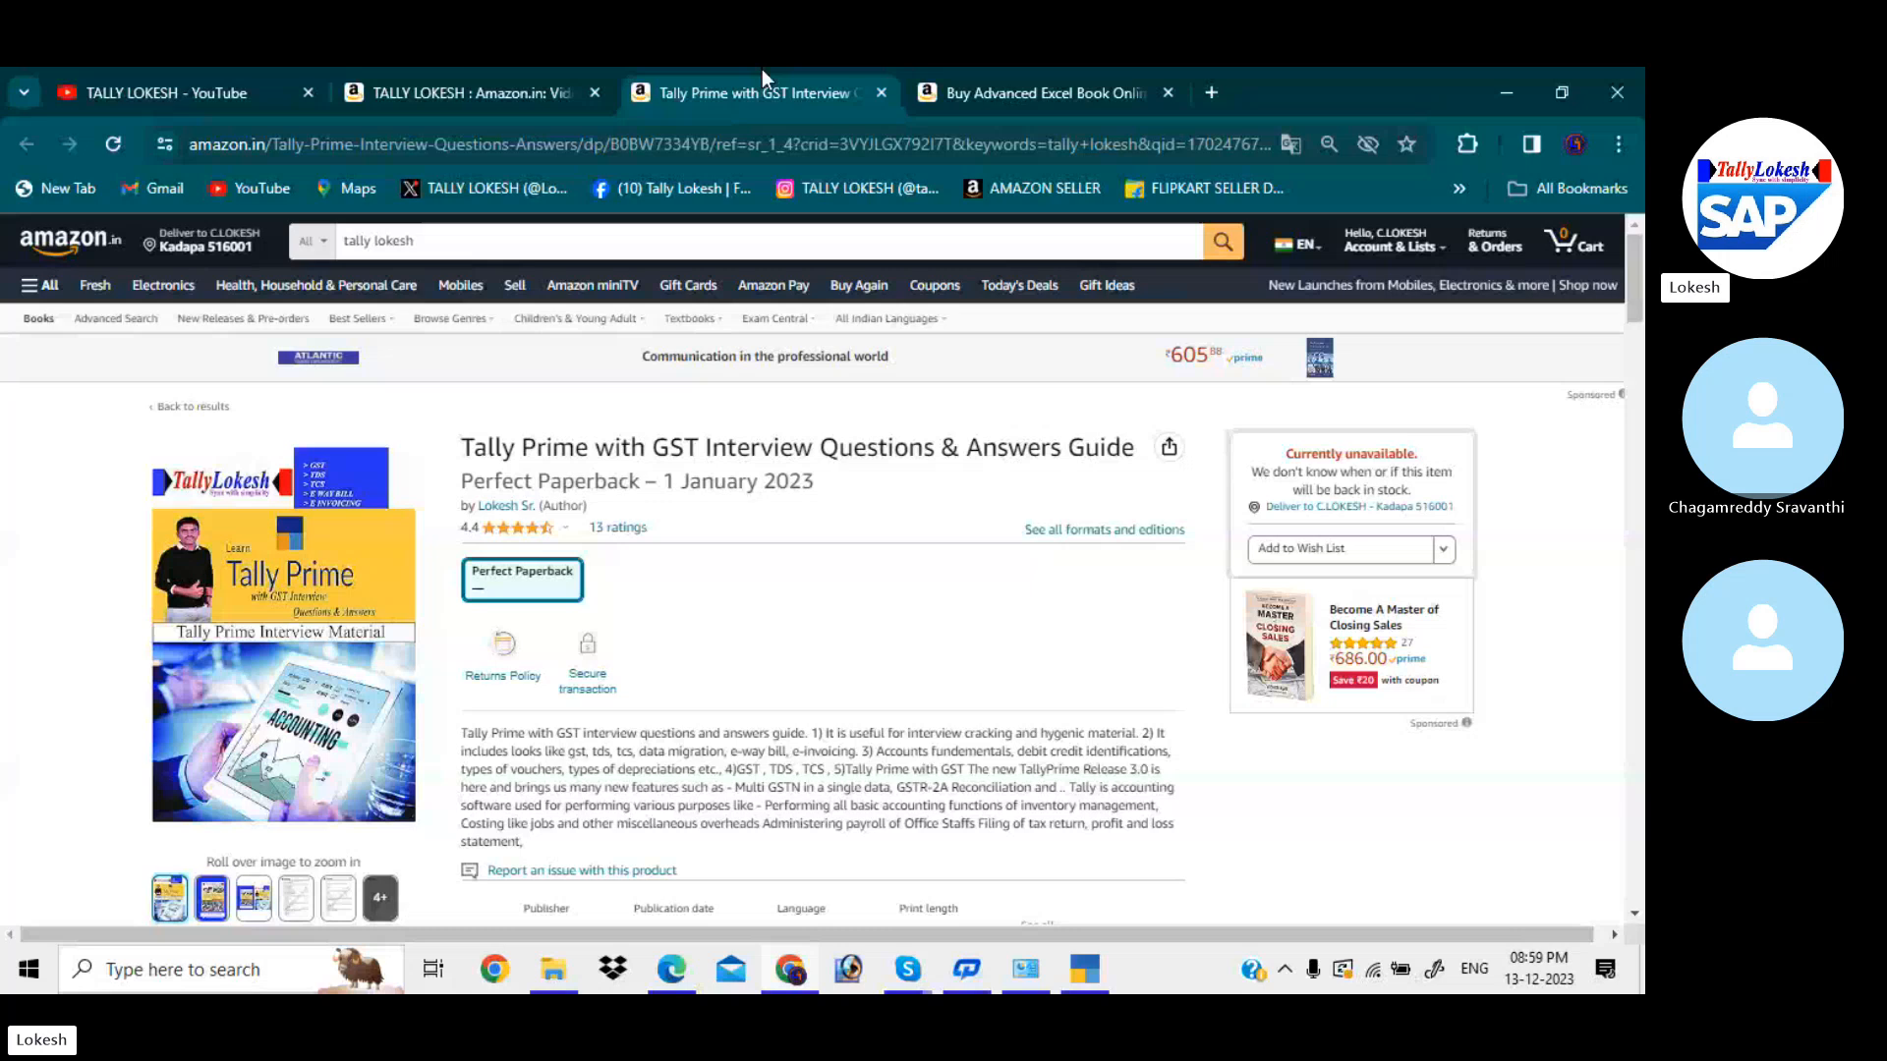
pyautogui.click(536, 77)
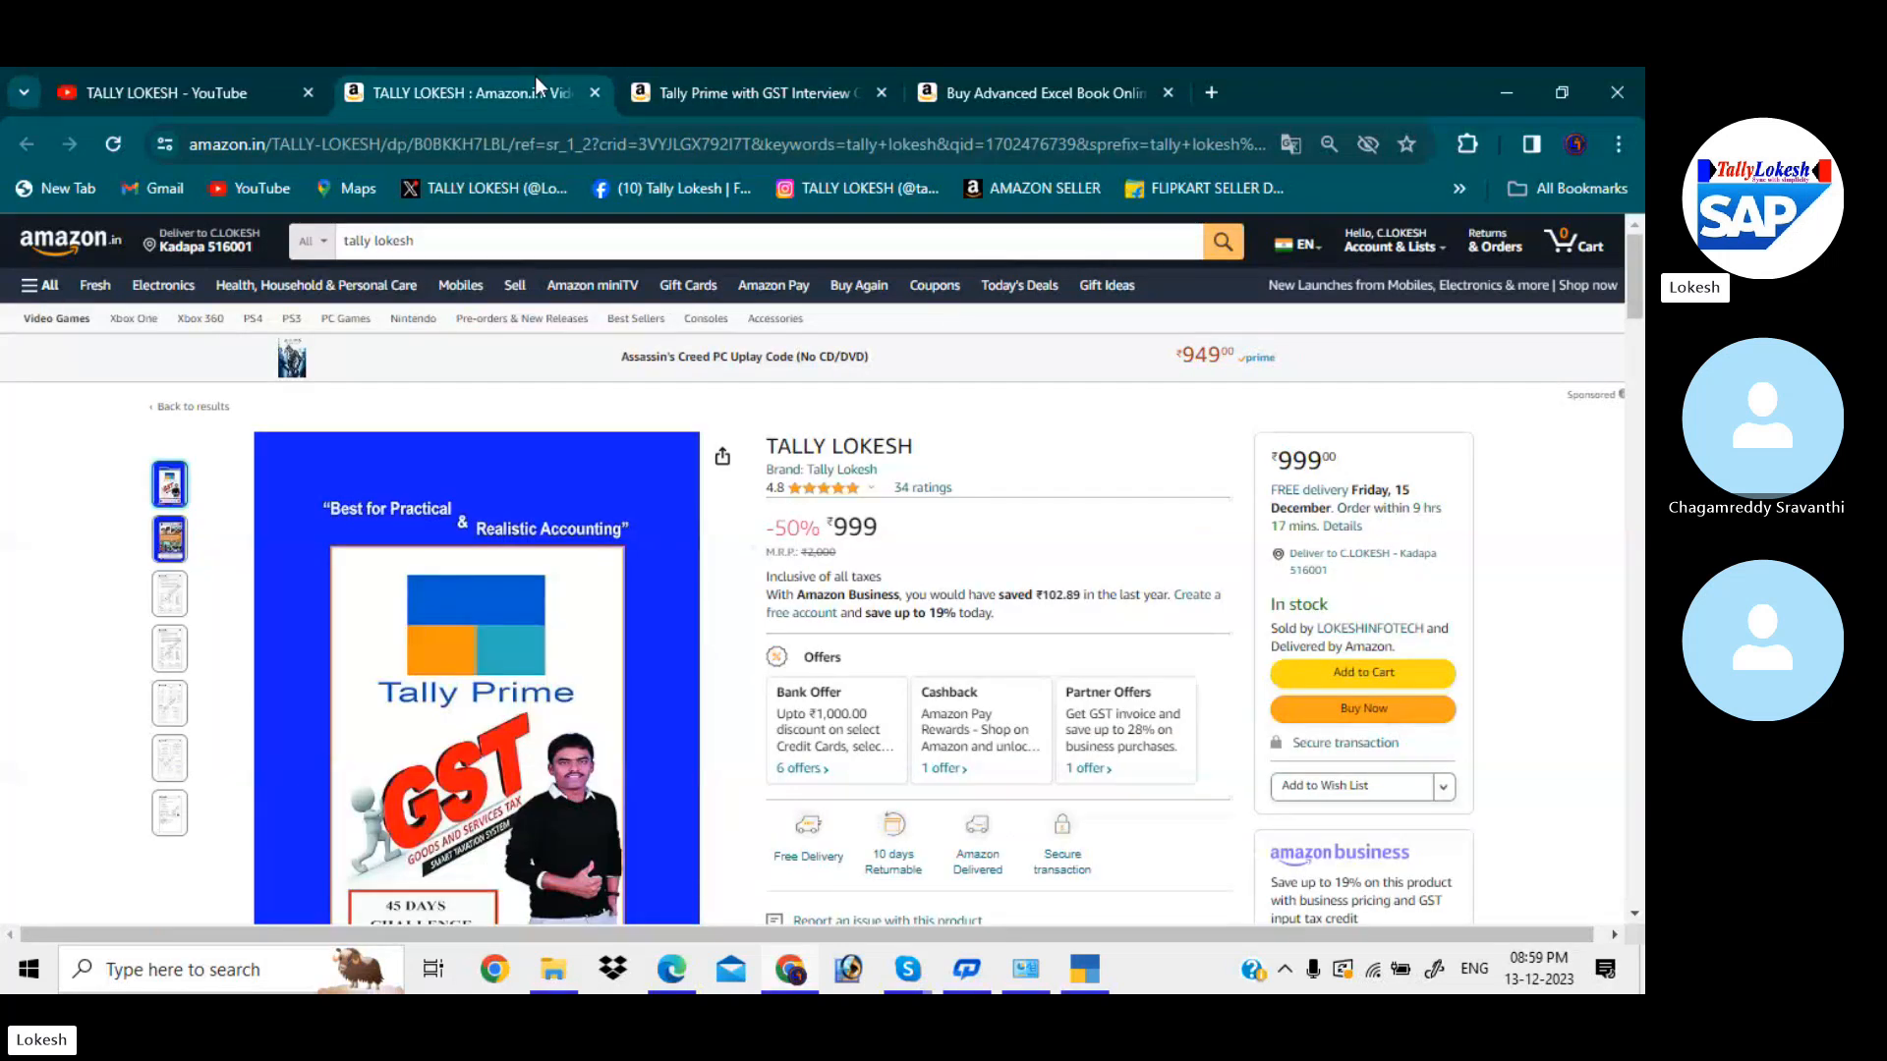
pyautogui.click(980, 79)
pyautogui.click(227, 84)
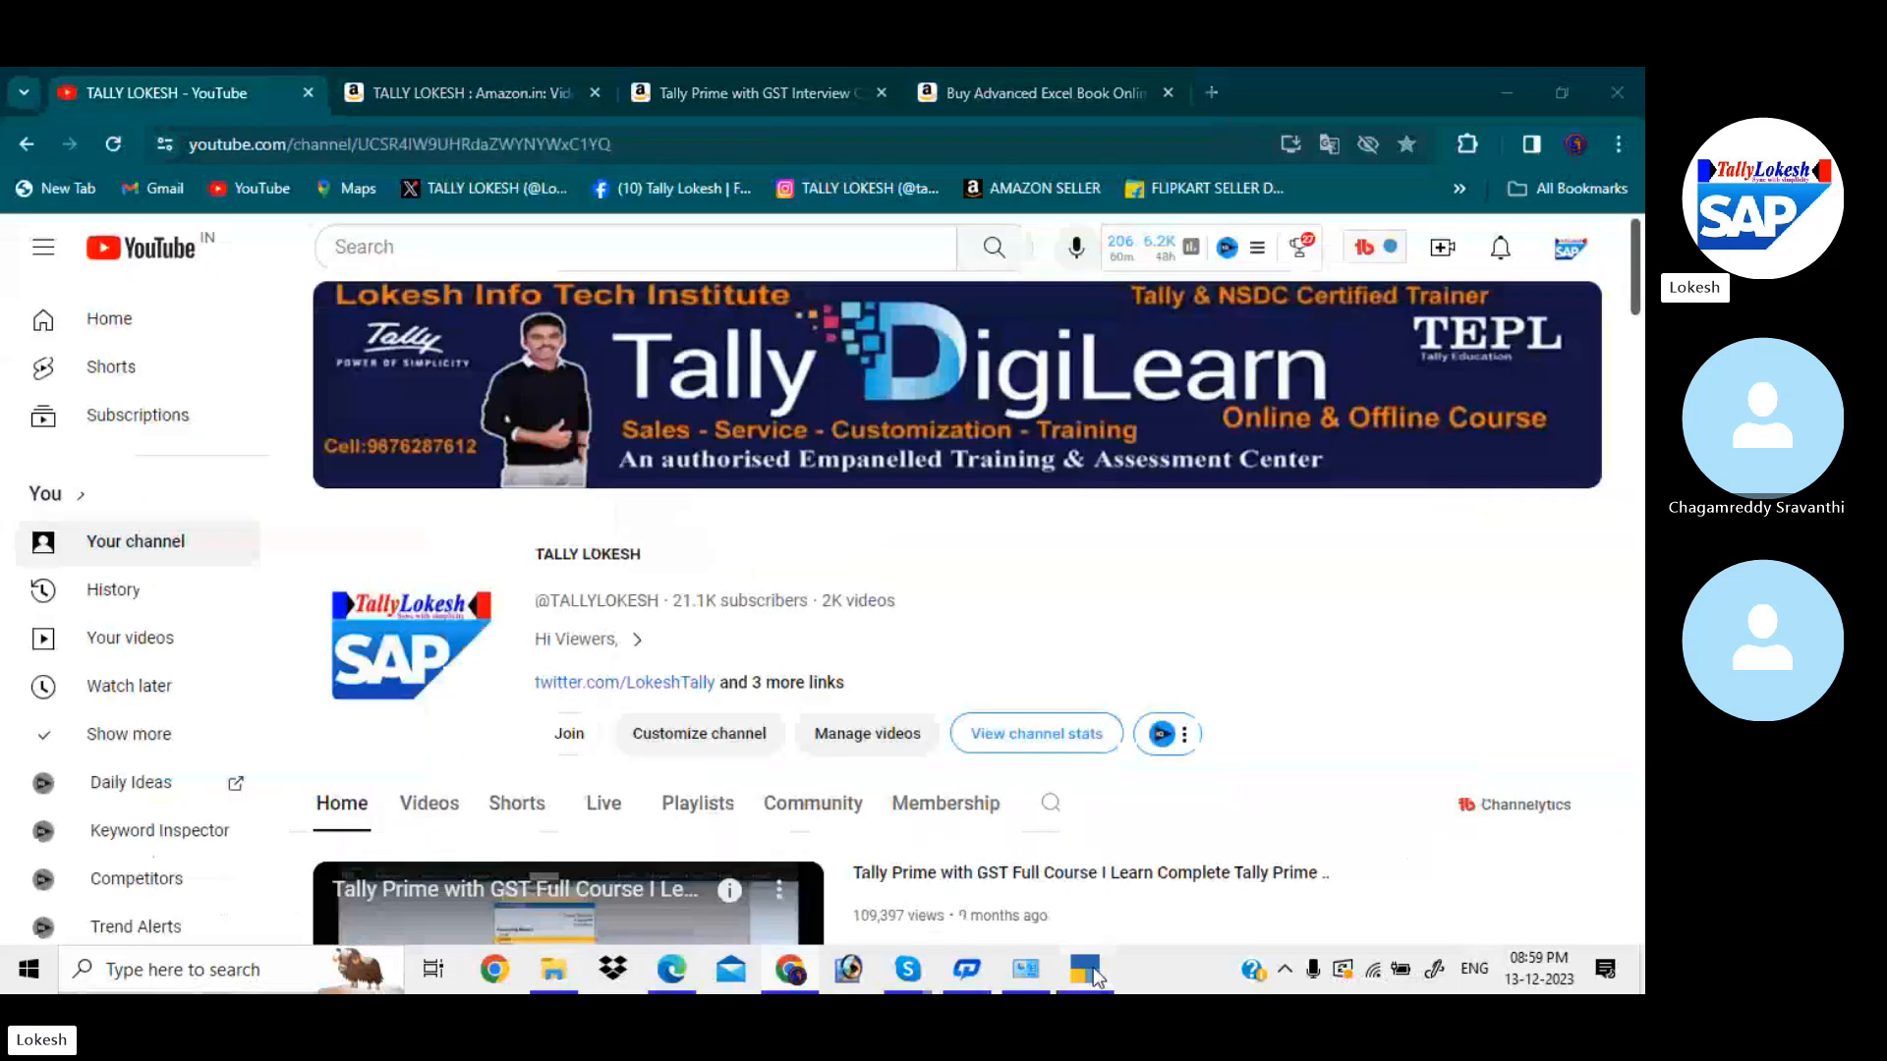
# - Switch to TallyPrime and start creating a company named Lokesh Readymade Show Room, with the same mailing name
pyautogui.click(1093, 967)
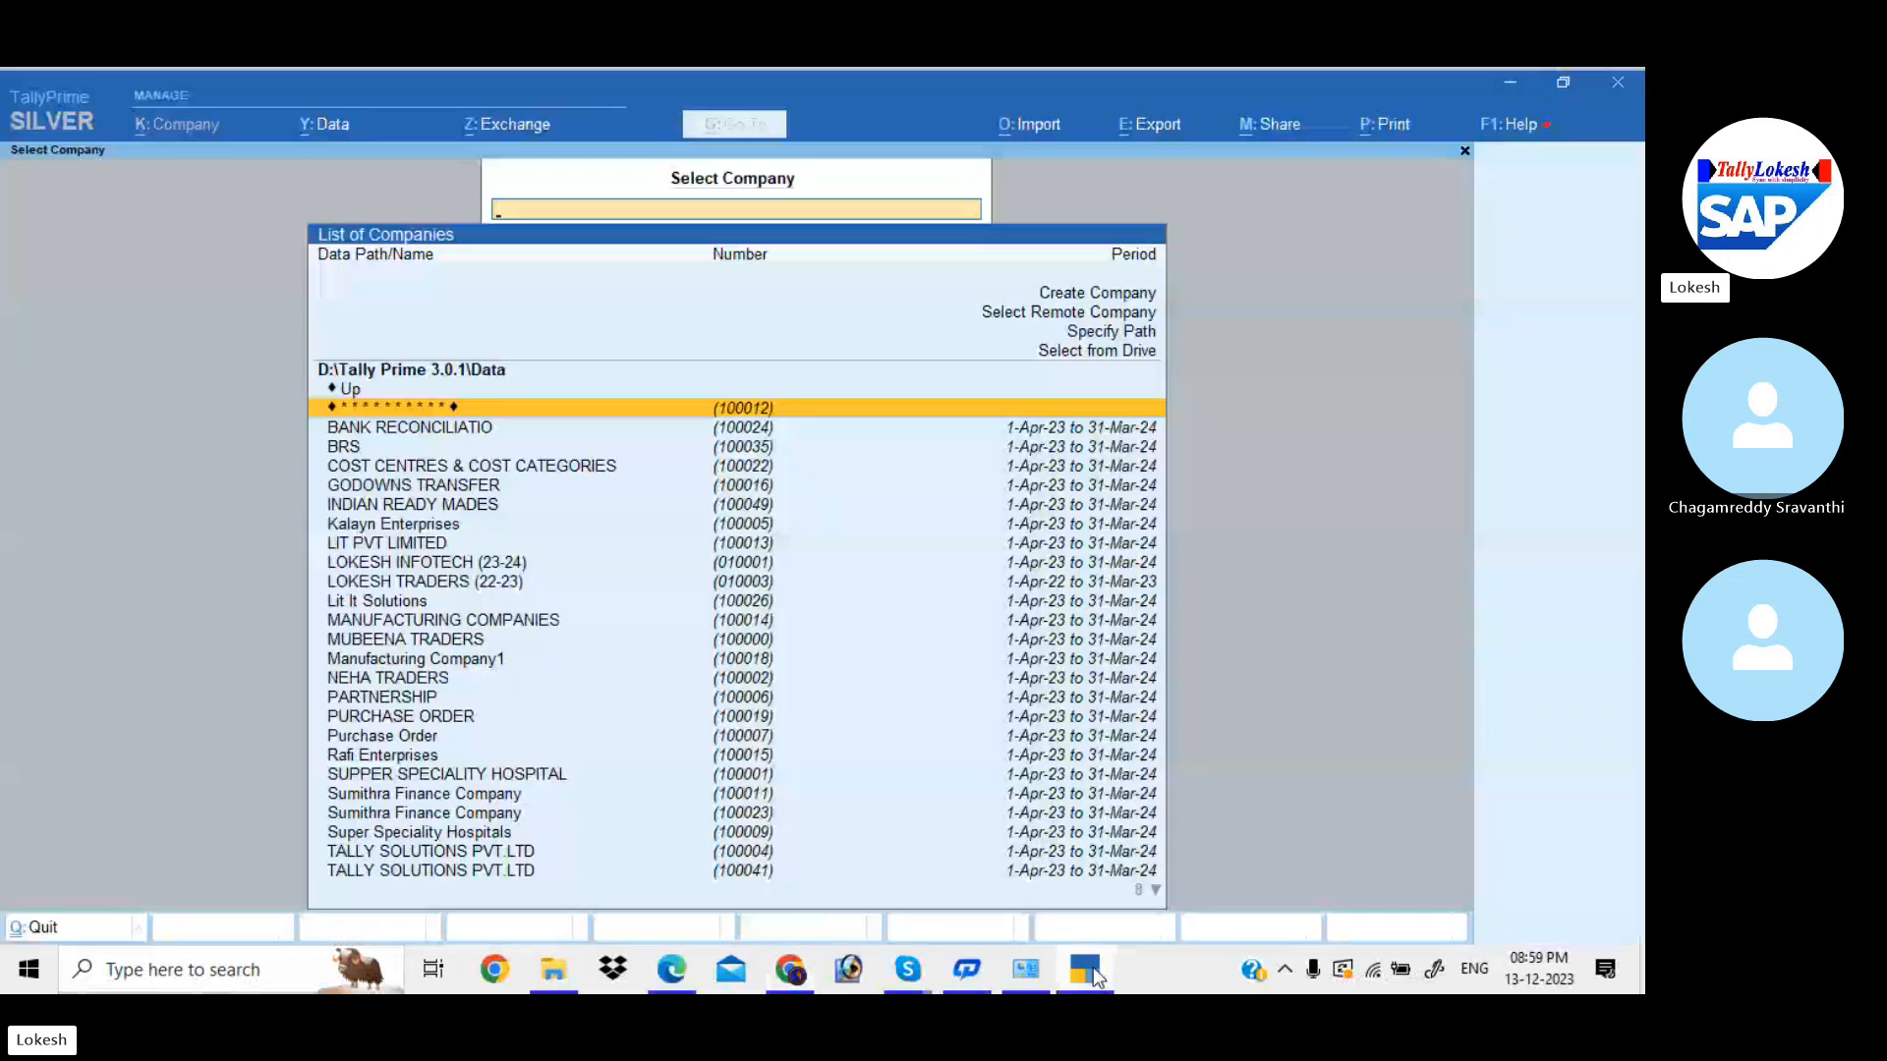
pyautogui.press('Up')
pyautogui.press('Up')
pyautogui.press('Return')
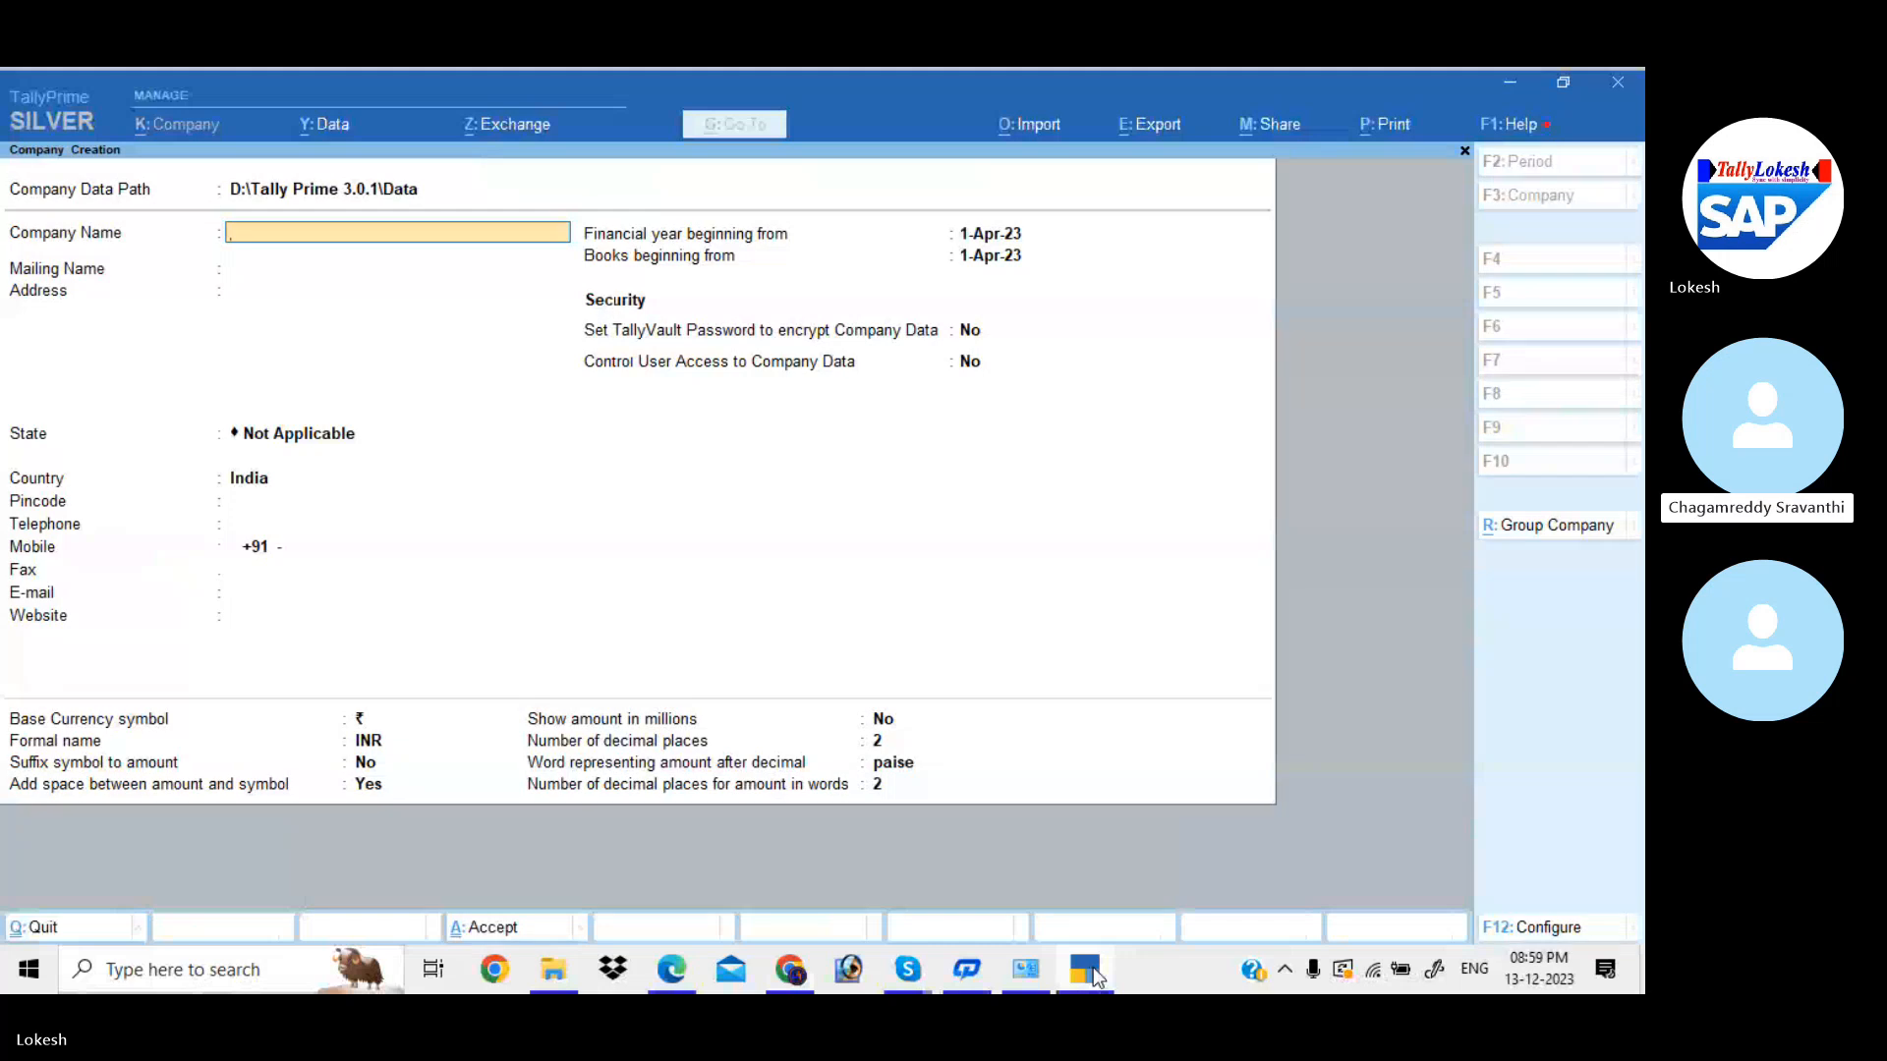
pyautogui.write('Lok')
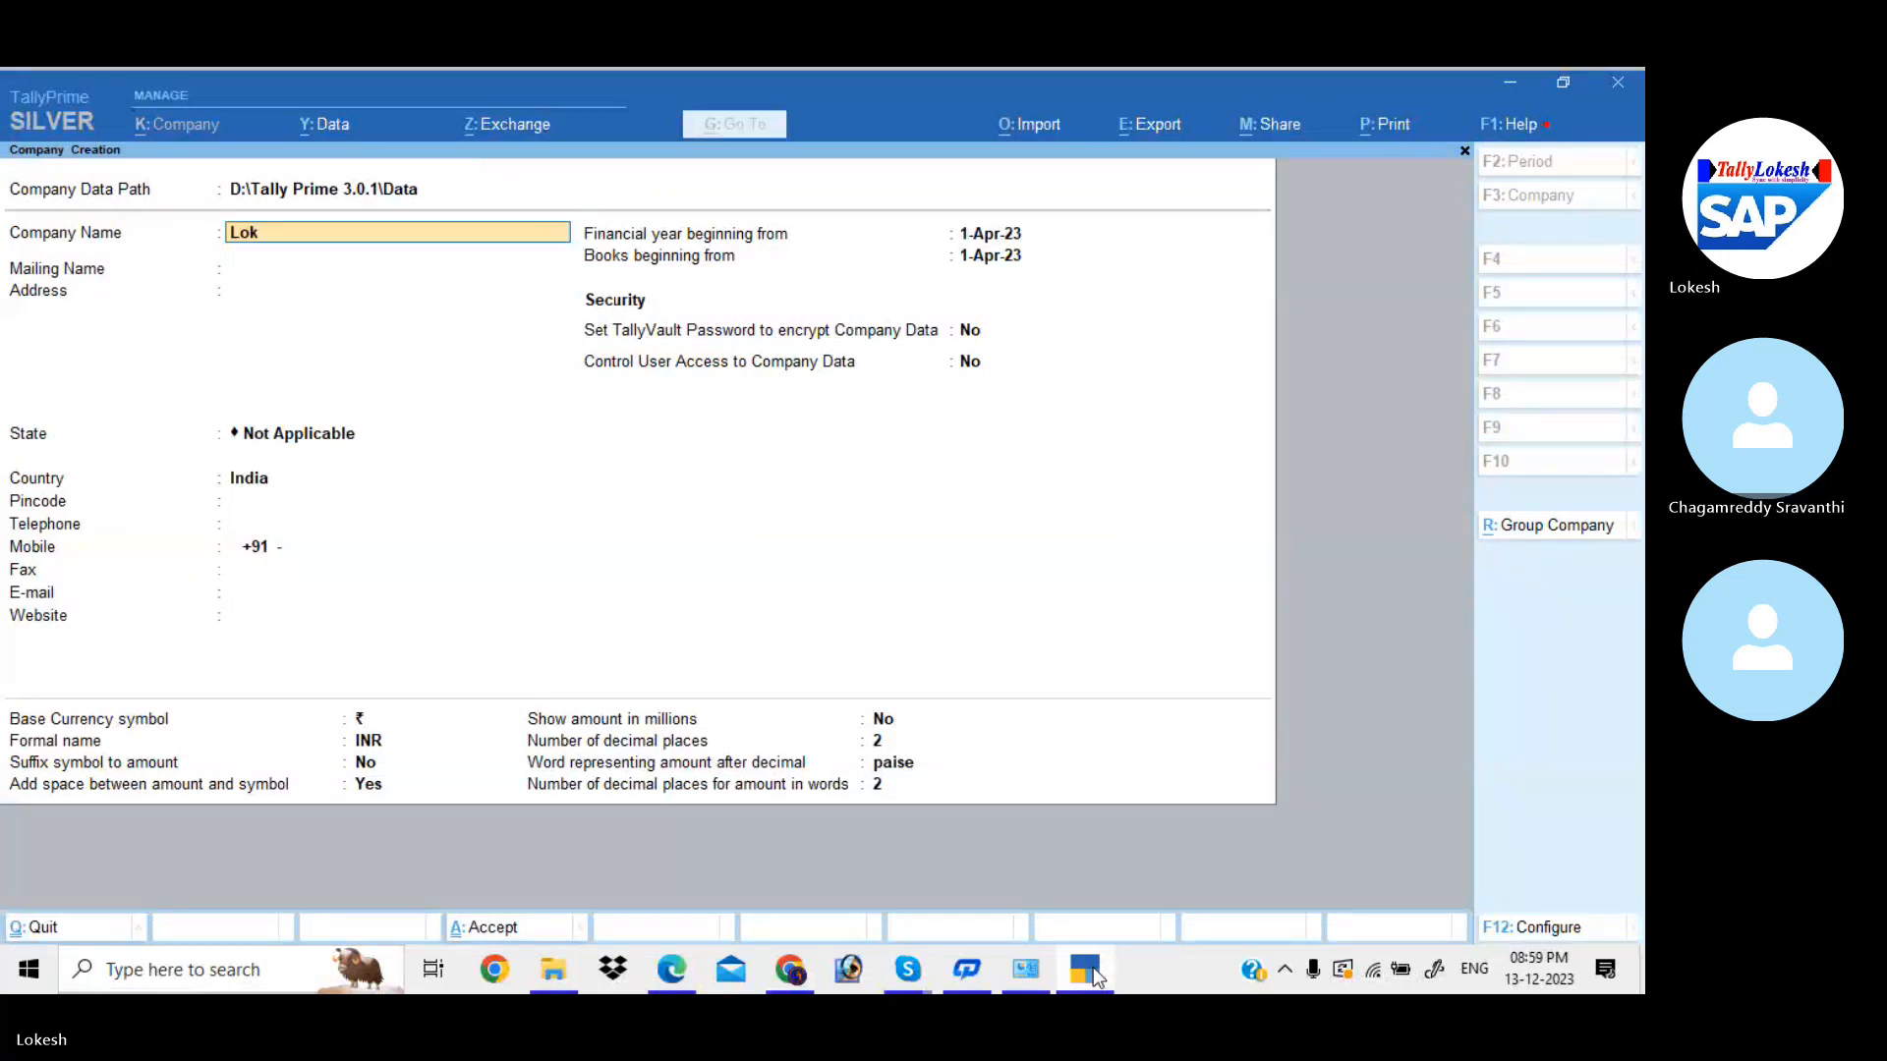
pyautogui.write('esh Read')
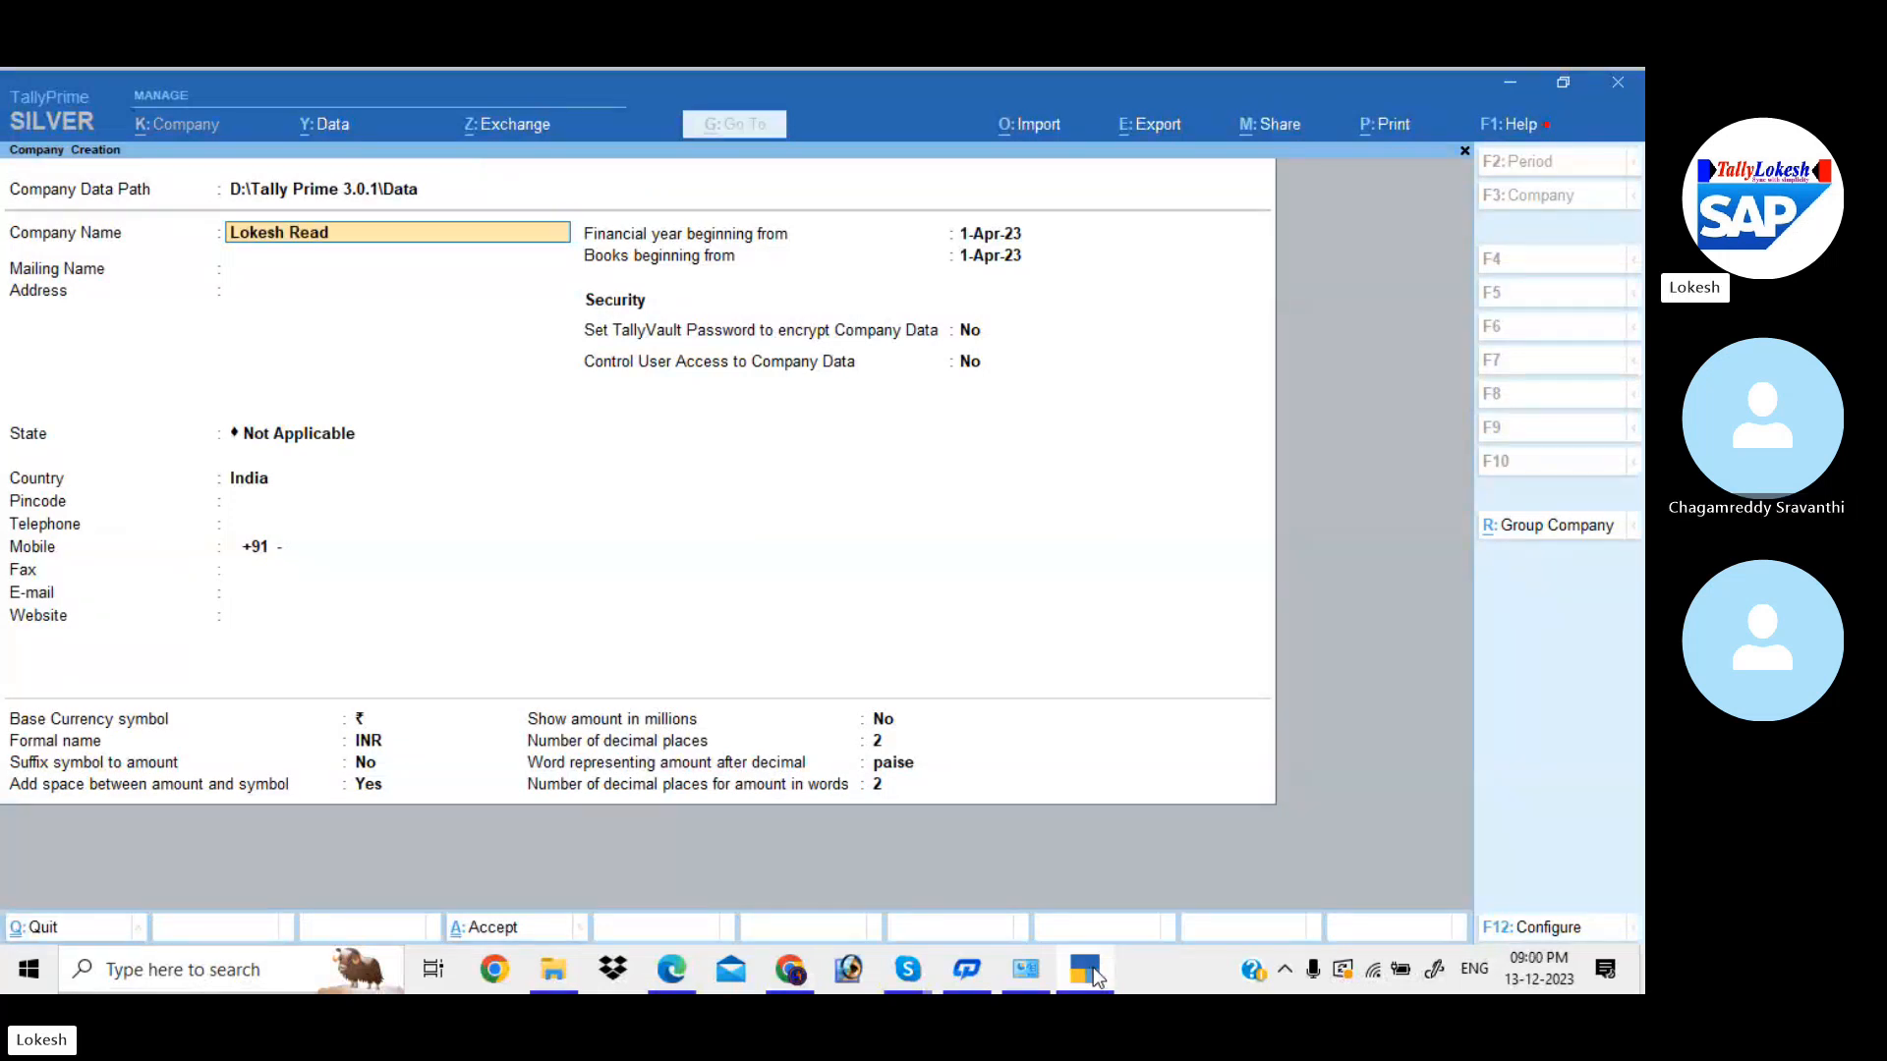
pyautogui.write('ymade Show Room')
pyautogui.press('Return')
pyautogui.press('Return')
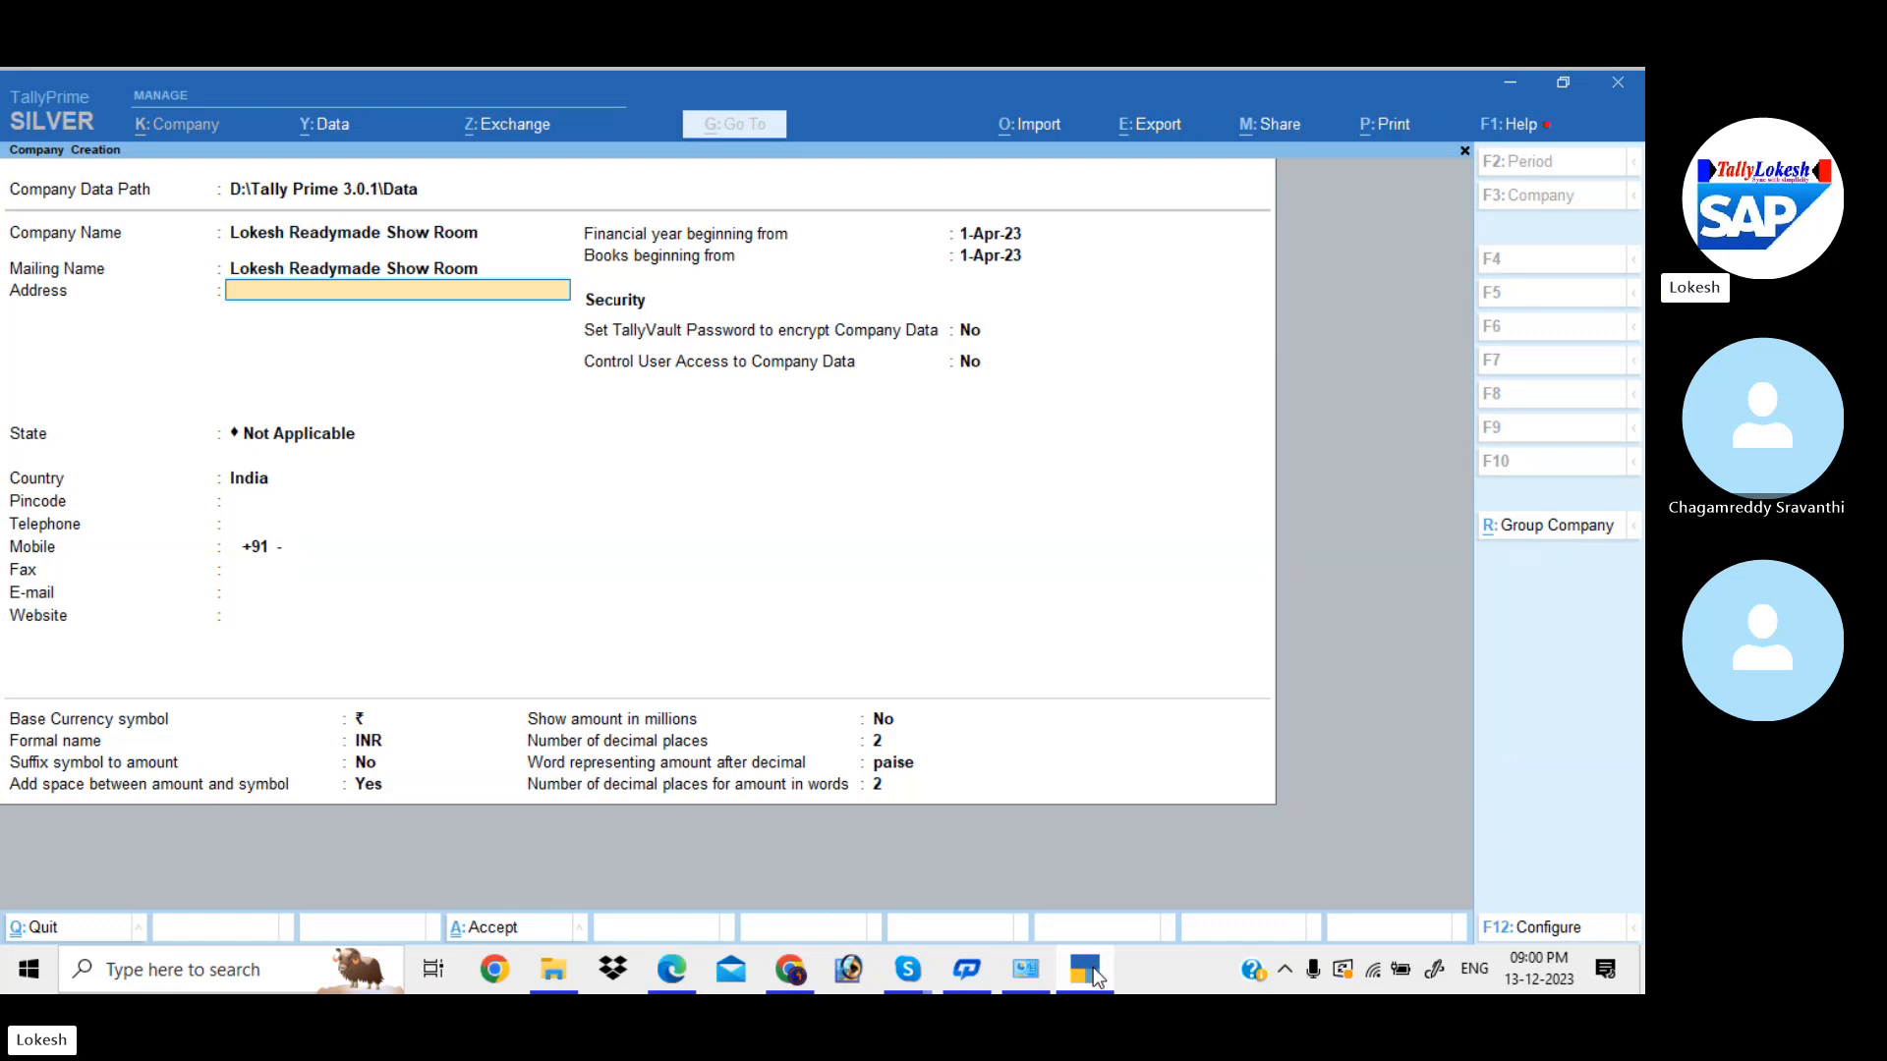
# - Leave the company address blank and set the state to Andhra Pradesh with India as the country
pyautogui.press('Return')
pyautogui.press('Down')
pyautogui.press('Down')
pyautogui.press('Return')
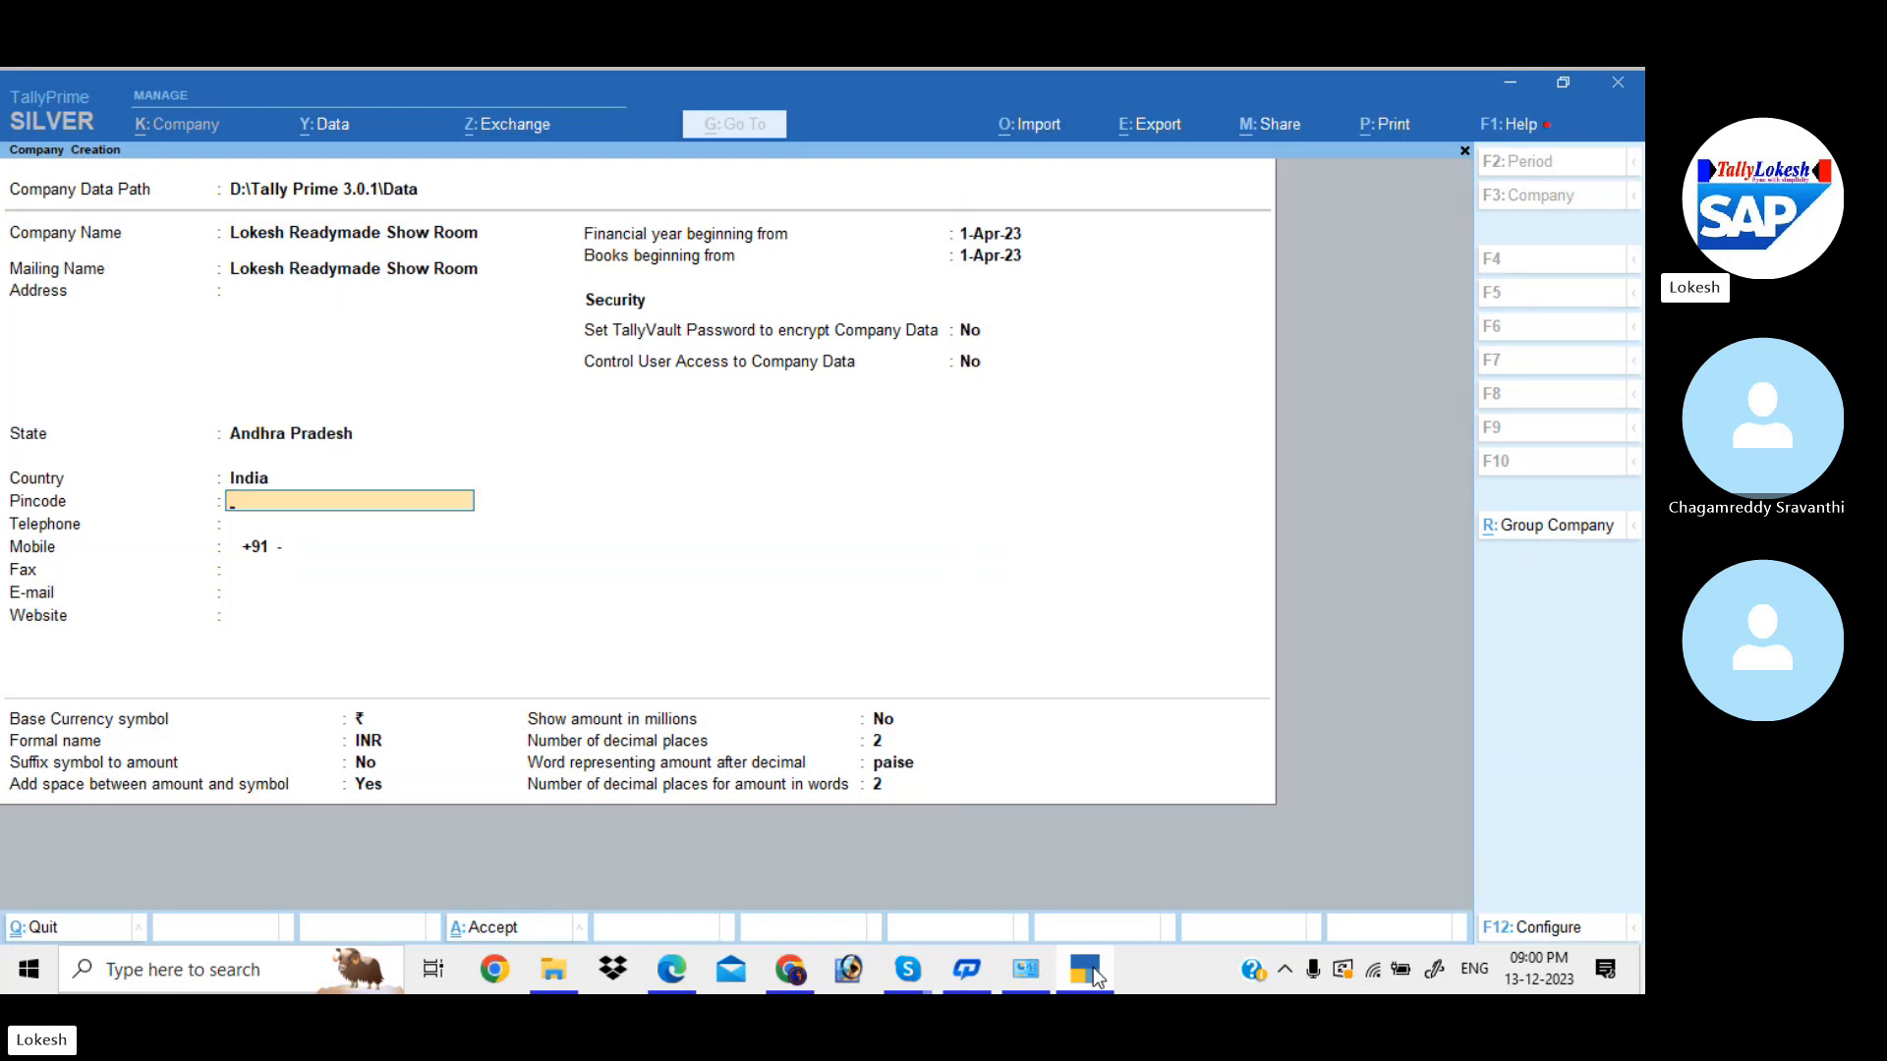
# - Leave the contact details blank, keep 1-Apr-23 as financial year and books start with both security options at No, and accept the company
pyautogui.press('Return')
pyautogui.press('Return')
pyautogui.press('Return')
pyautogui.press('Return')
pyautogui.press('Return')
pyautogui.press('Return')
pyautogui.press('Return')
pyautogui.press('Return')
pyautogui.press('Return')
pyautogui.press('Return')
pyautogui.press('Return')
pyautogui.press('Return')
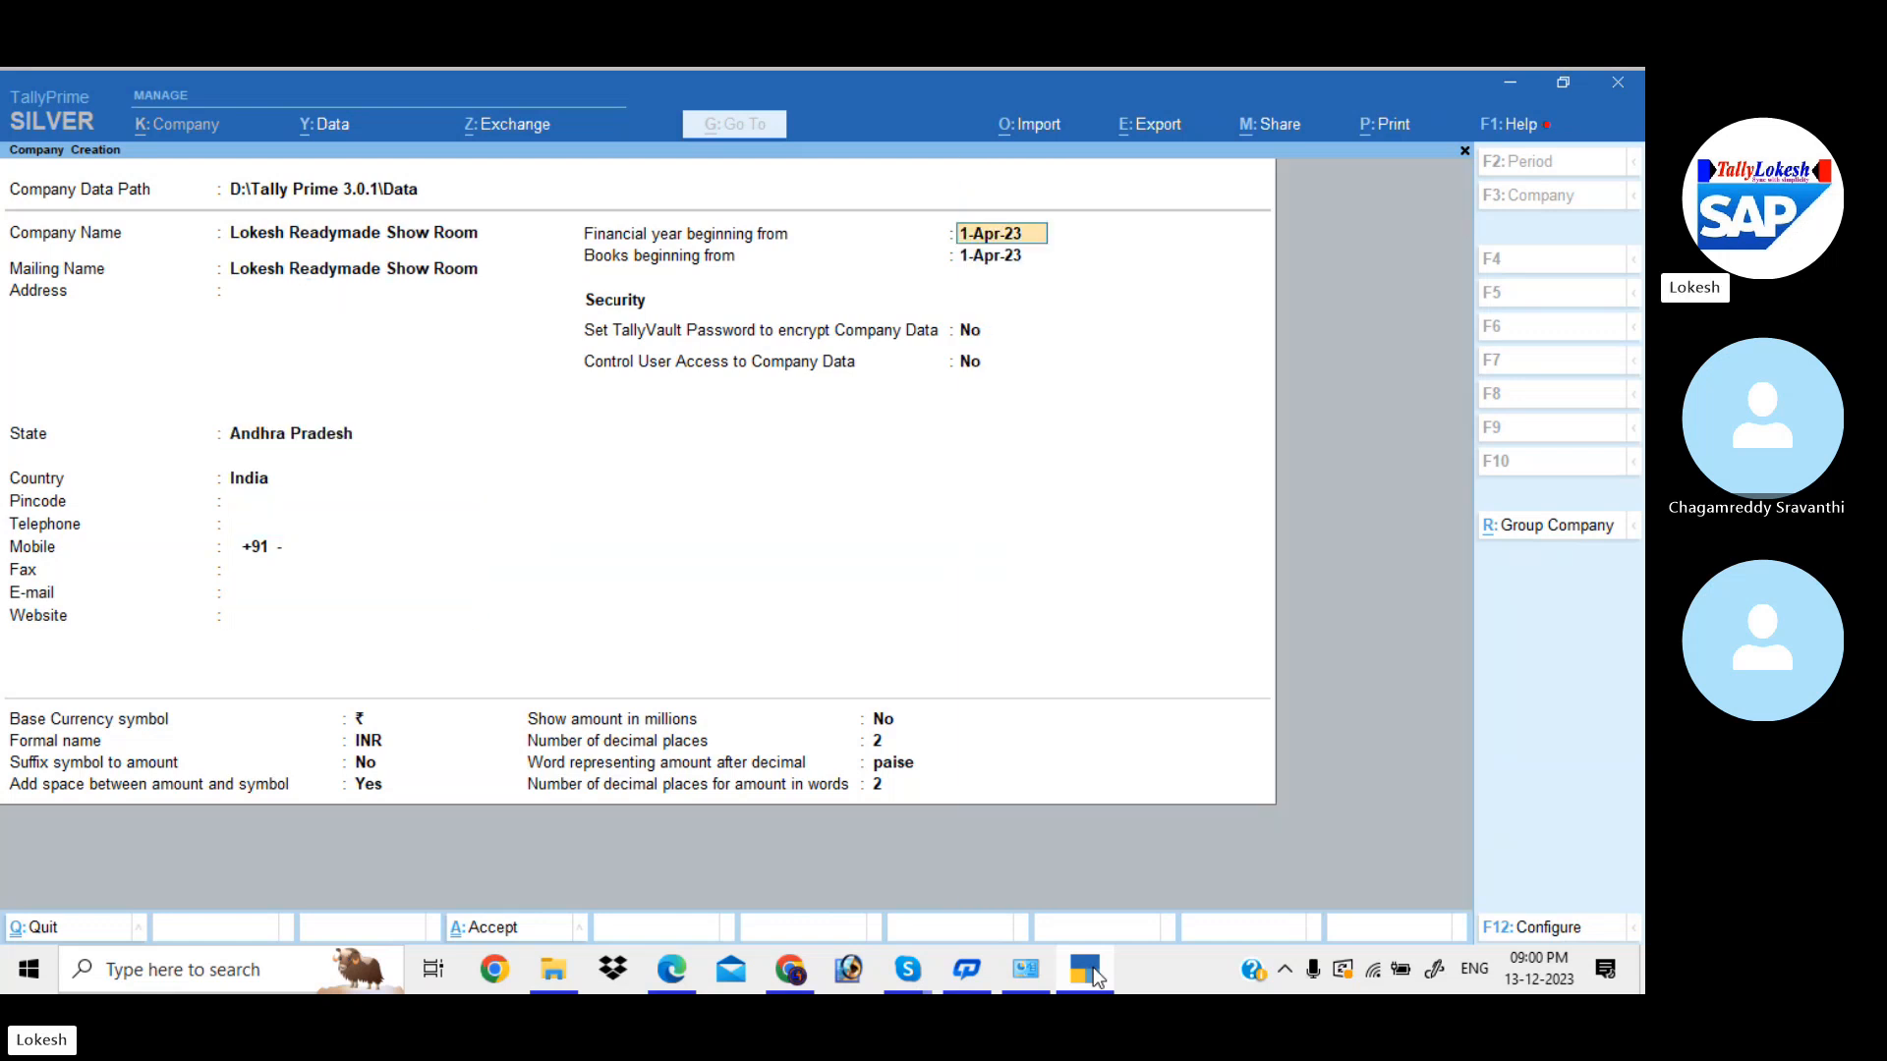
pyautogui.press('Return')
pyautogui.press('Return')
pyautogui.press('Return')
pyautogui.press('Return')
pyautogui.press('Return')
pyautogui.press('Return')
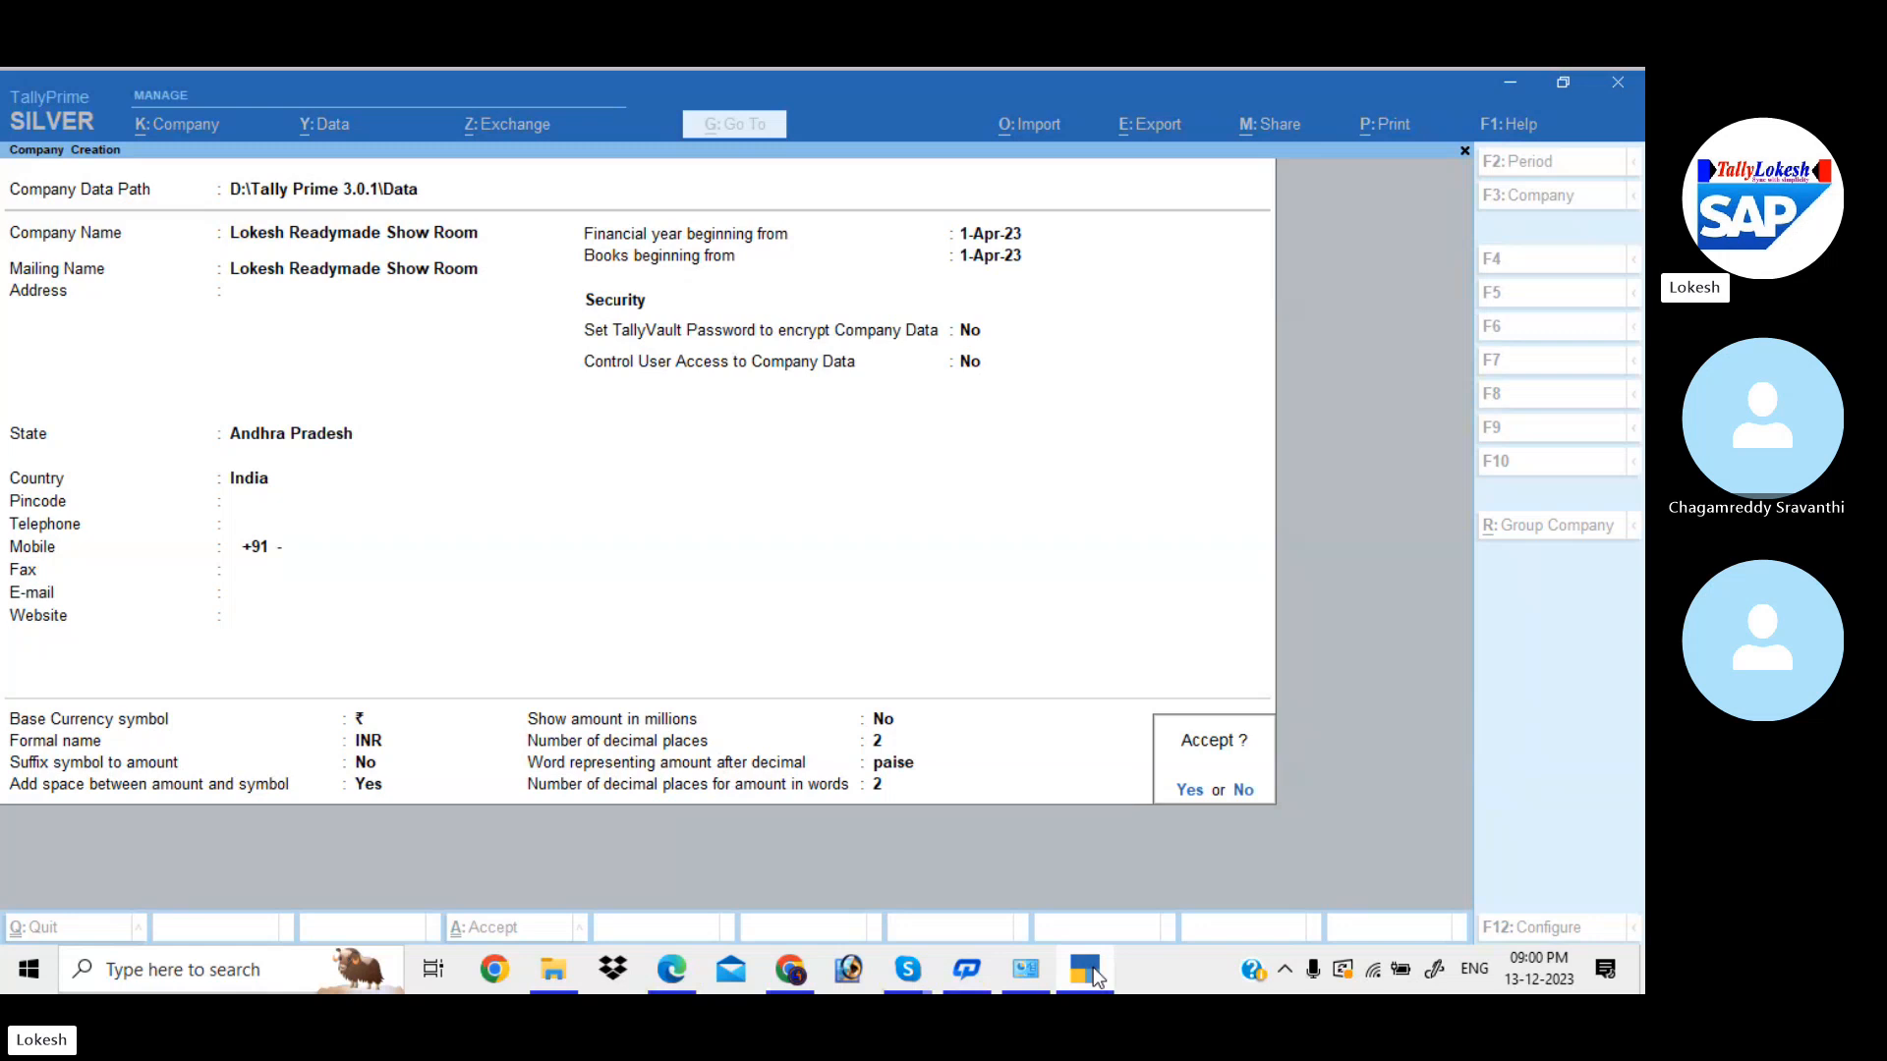
pyautogui.press('Return')
# - Disable bill-wise entry in the company features, keeping the other accounting and inventory options at their defaults
pyautogui.press('Return')
pyautogui.write('n')
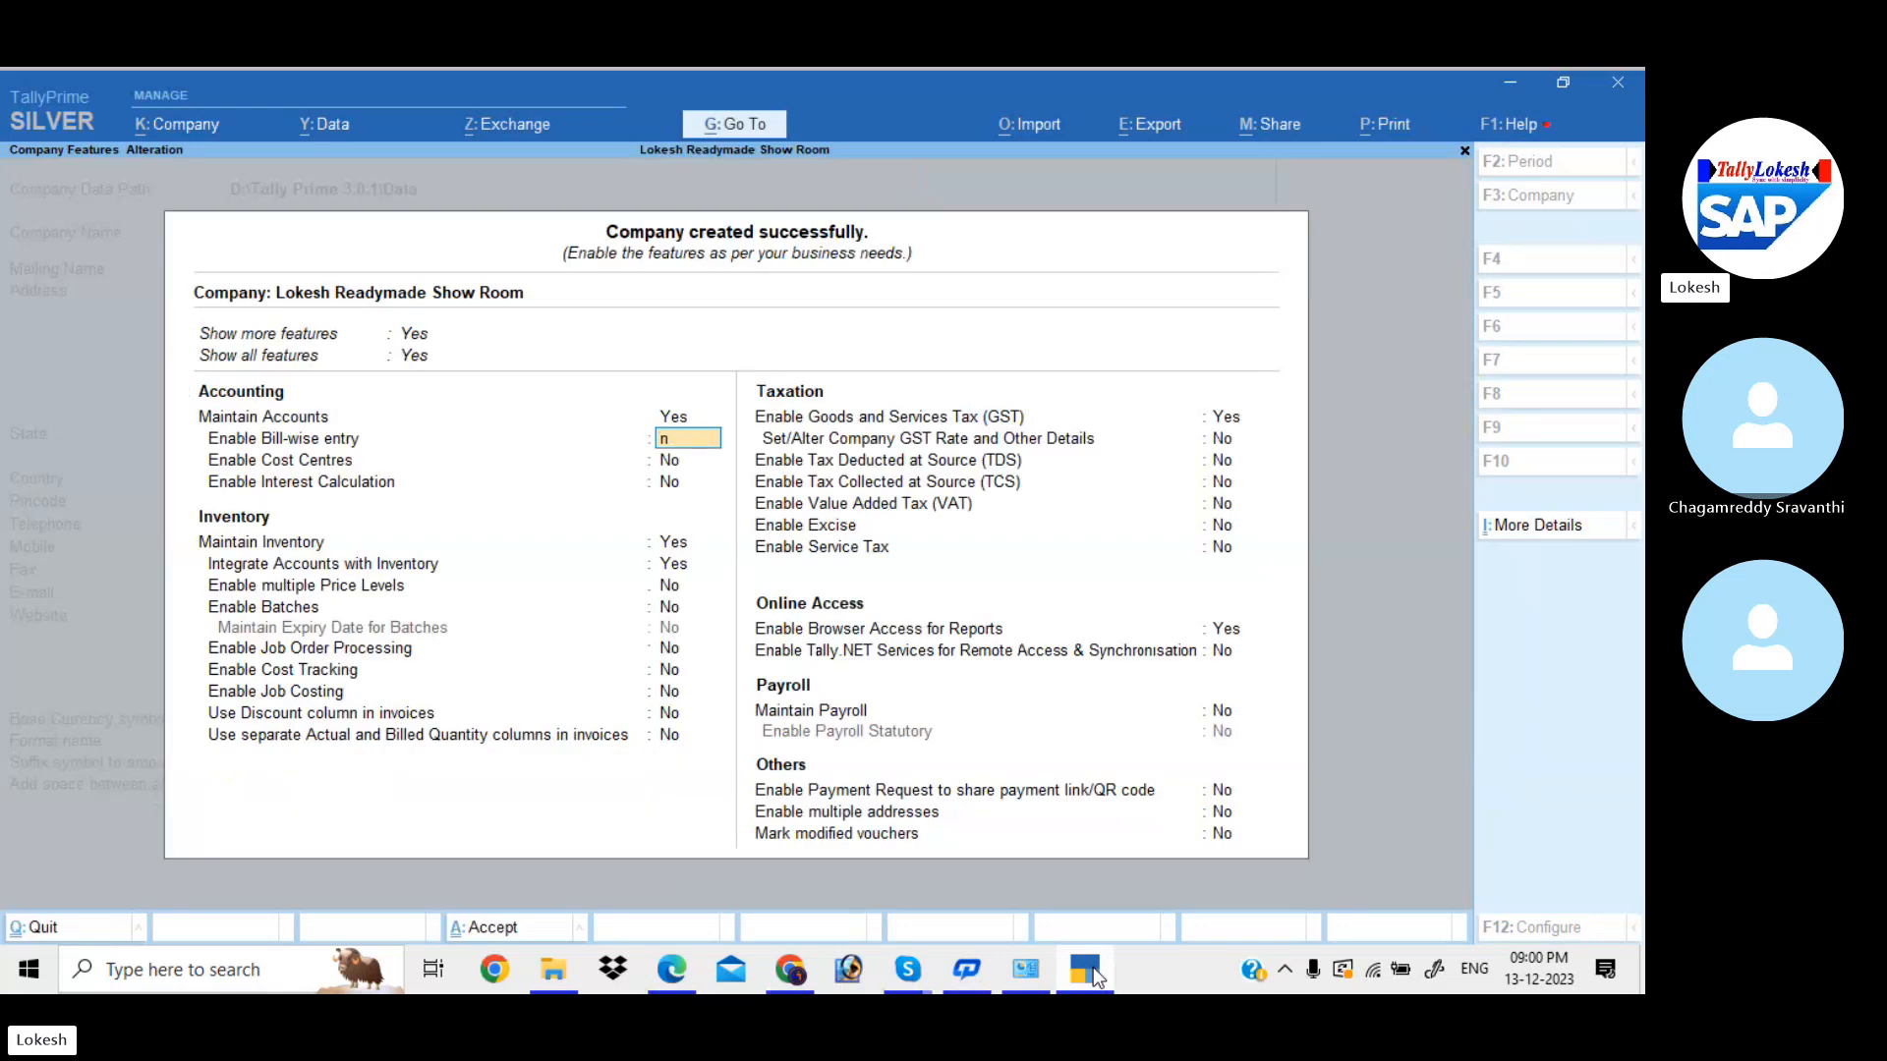
pyautogui.press('Return')
pyautogui.press('Return')
pyautogui.press('Return')
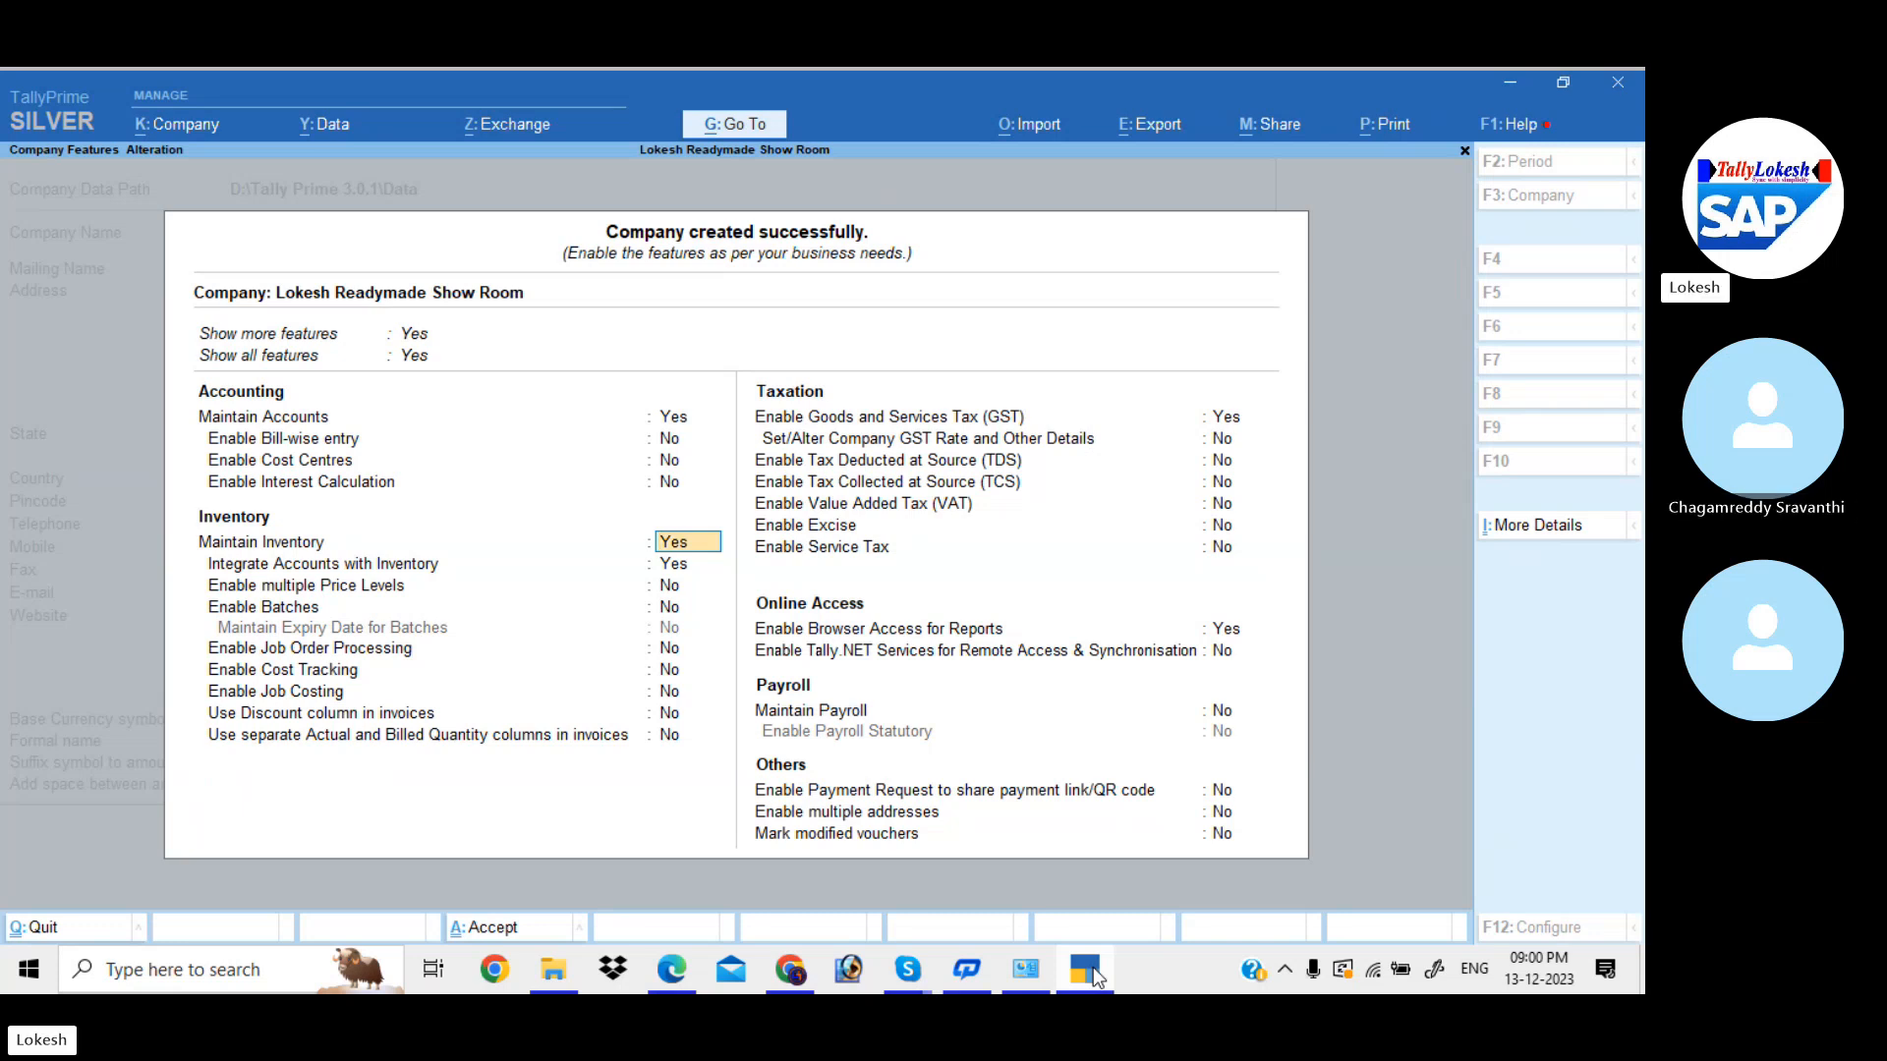
pyautogui.press('Return')
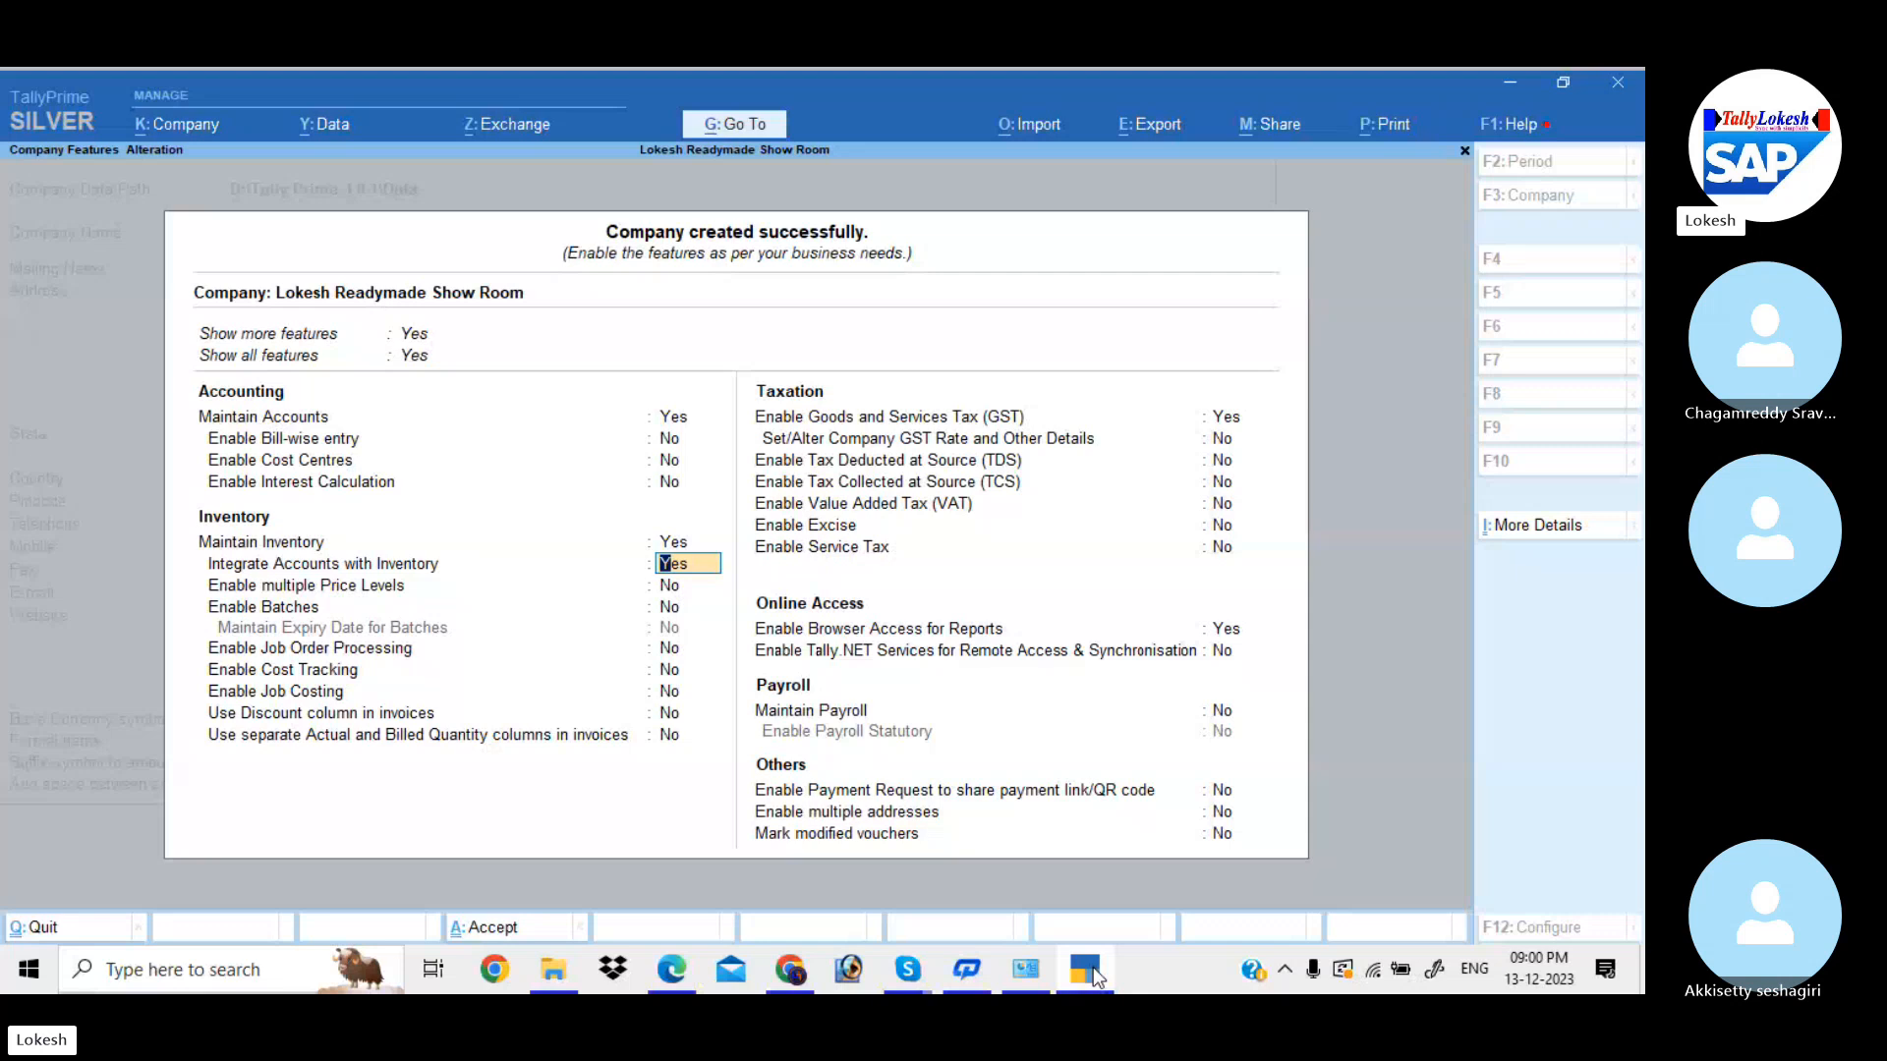
pyautogui.press('Return')
pyautogui.press('Return')
pyautogui.press('Return')
pyautogui.press('Return')
pyautogui.press('Return')
pyautogui.press('Return')
pyautogui.press('Return')
pyautogui.press('Return')
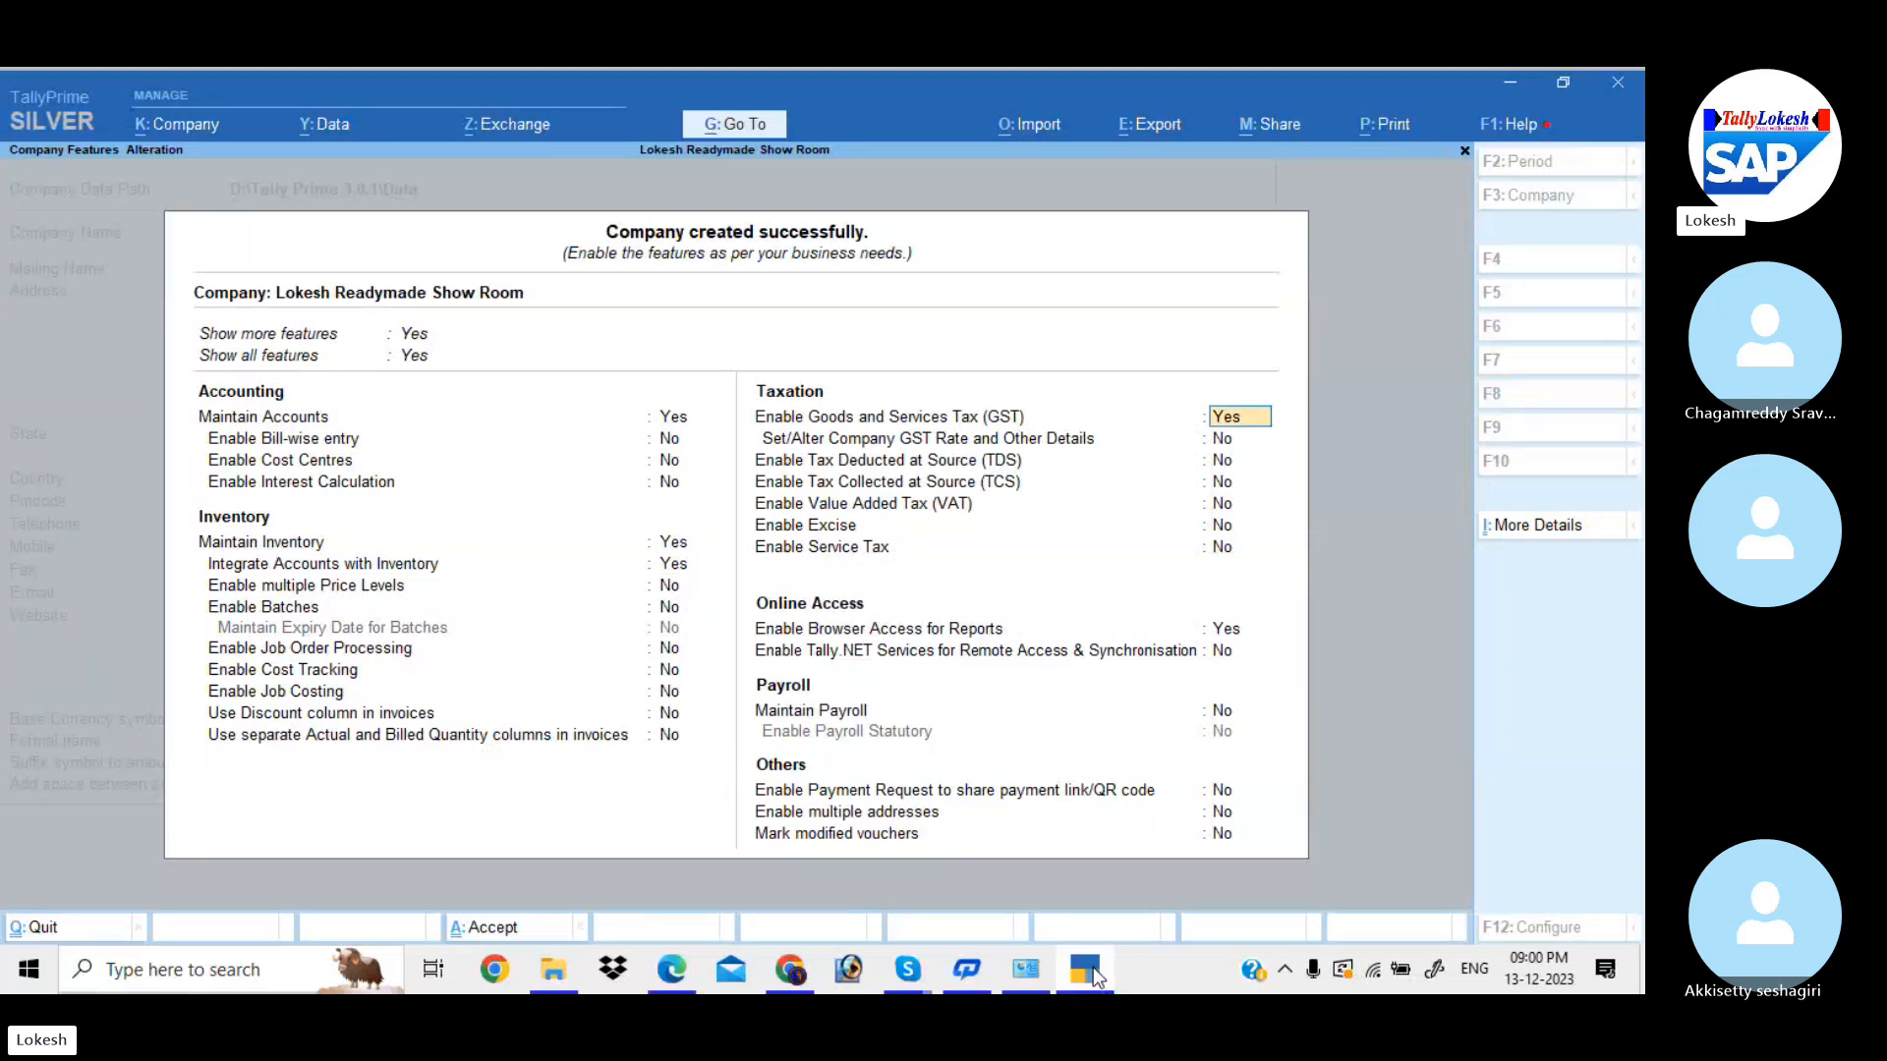
# - Disable Goods and Services Tax (GST) for the company, leaving TDS, TCS, VAT, excise and service tax at No
pyautogui.press('n')
pyautogui.press('Return')
pyautogui.press('Return')
pyautogui.press('Return')
pyautogui.press('Return')
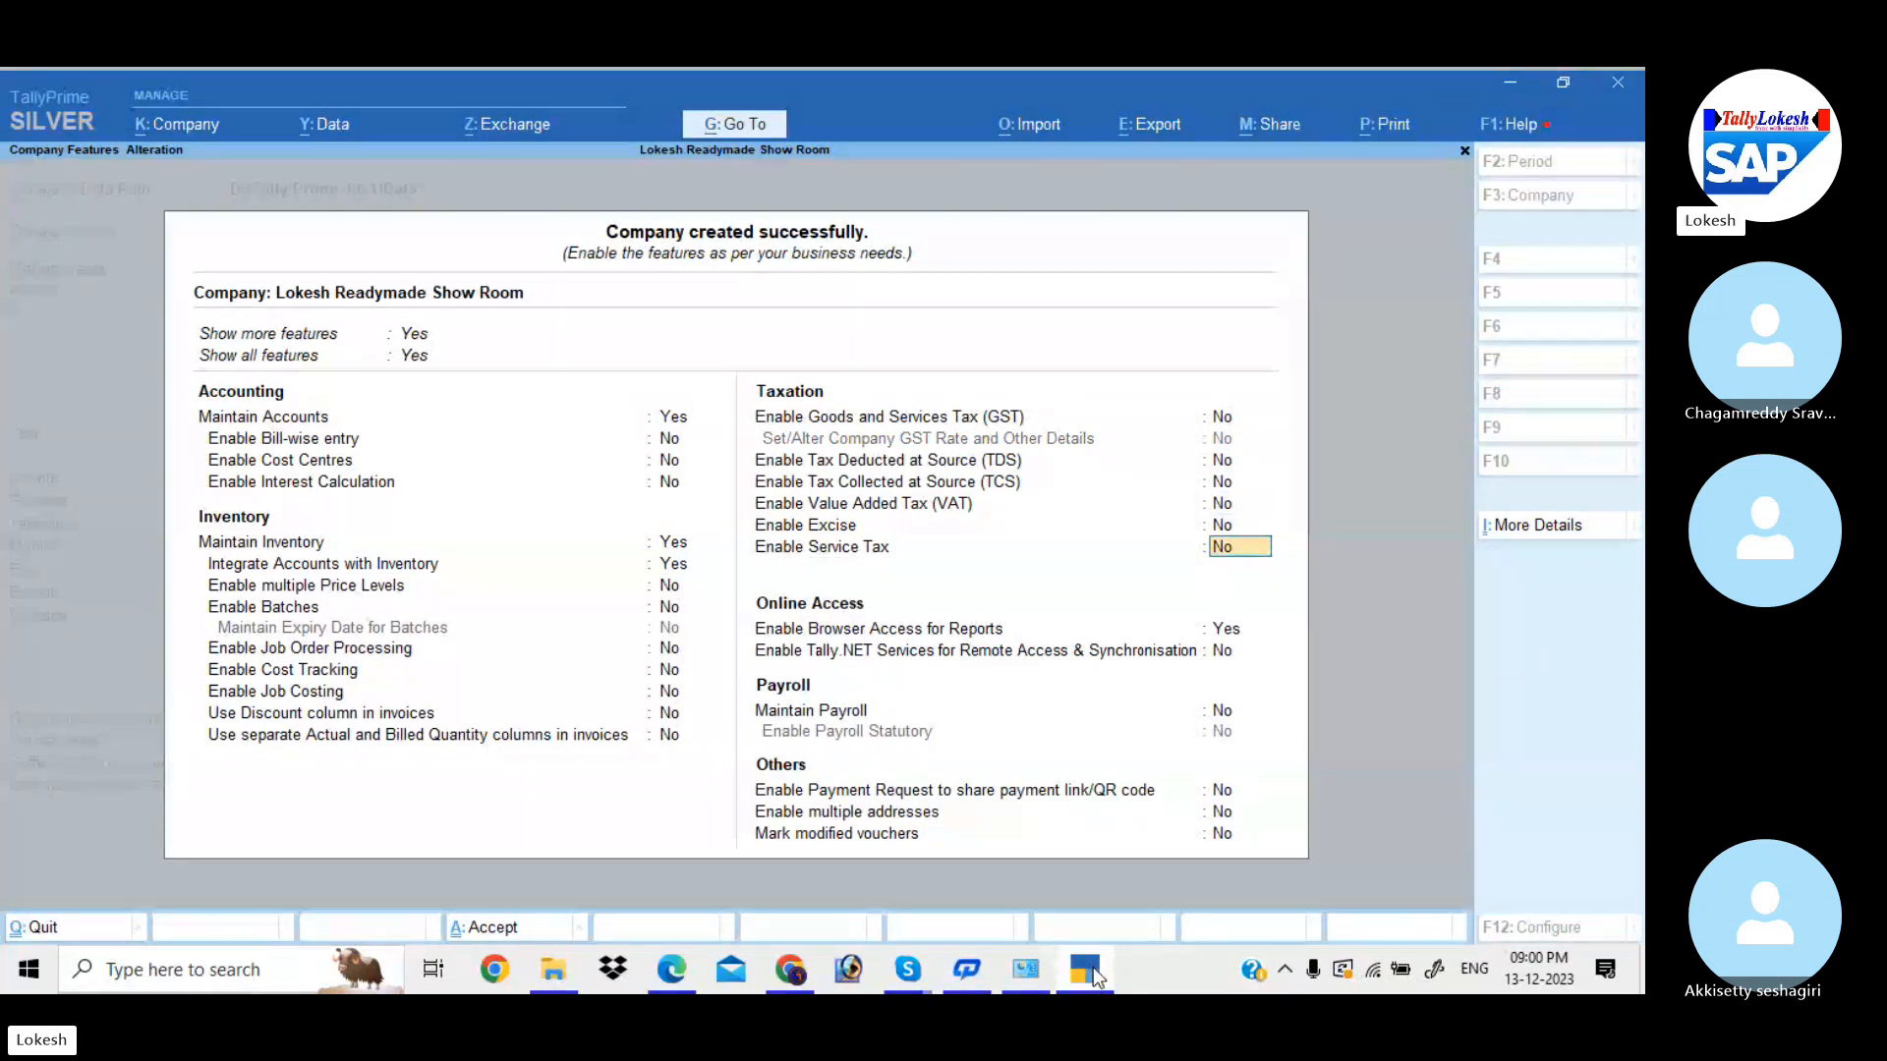
pyautogui.press('Return')
# - Disable browser access for reports, keep the remaining online, payroll and other features at No, and save the company features
pyautogui.press('n')
pyautogui.press('Return')
pyautogui.press('Return')
pyautogui.press('Return')
pyautogui.press('Return')
pyautogui.press('Return')
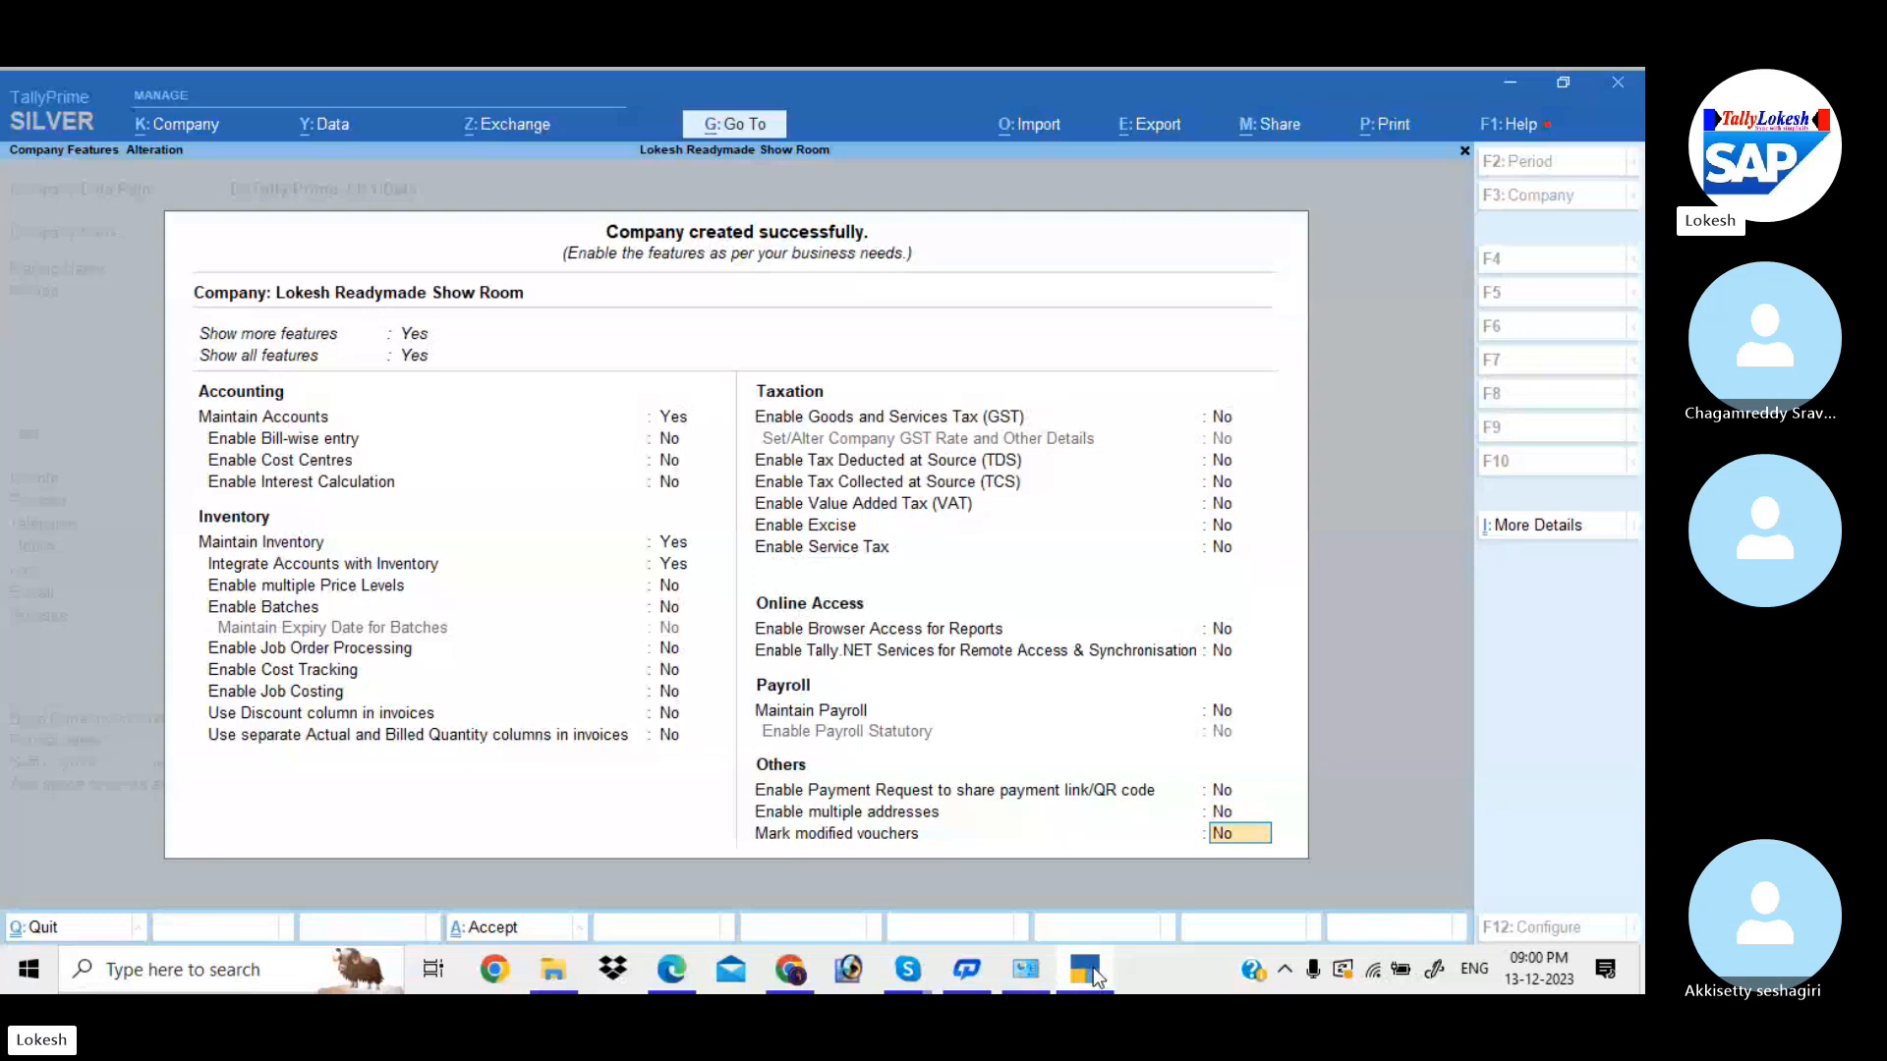
pyautogui.press('Return')
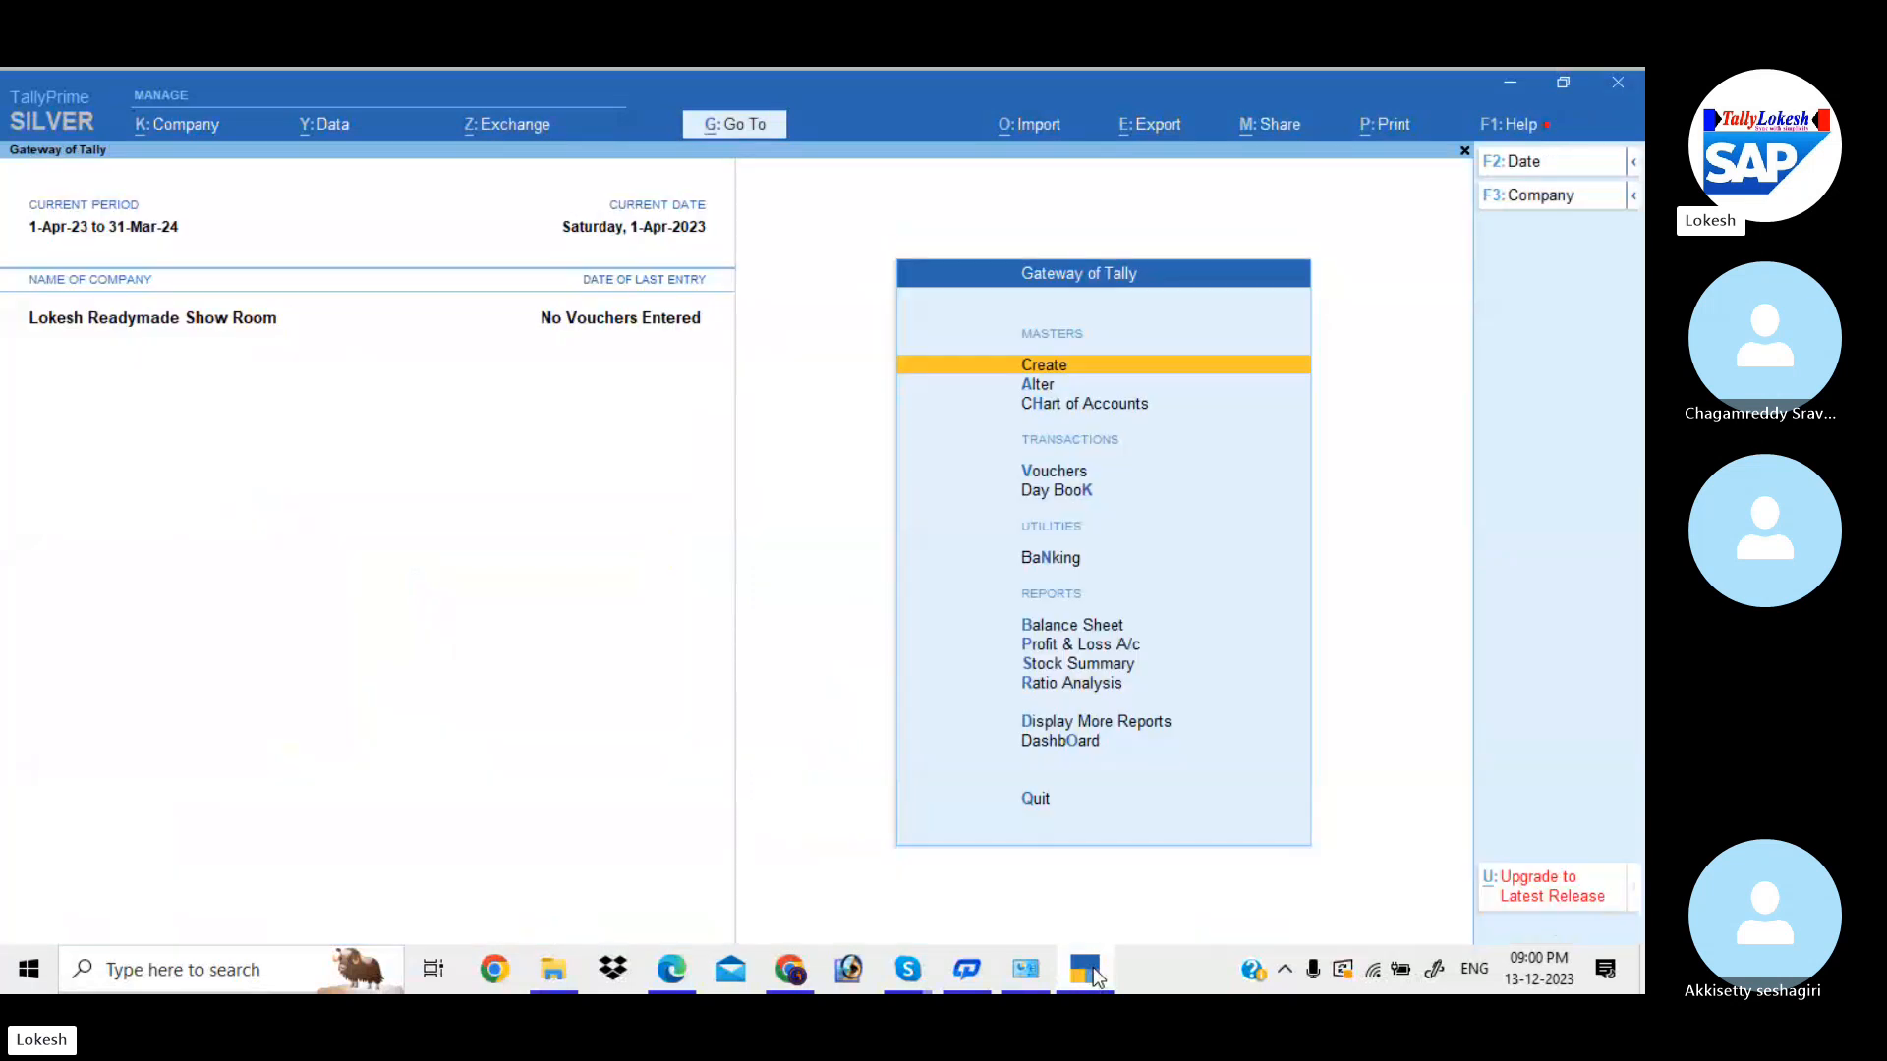
# - Open master creation and review the accounting, inventory and statutory entries in the list of masters
pyautogui.press('Return')
pyautogui.press('Up')
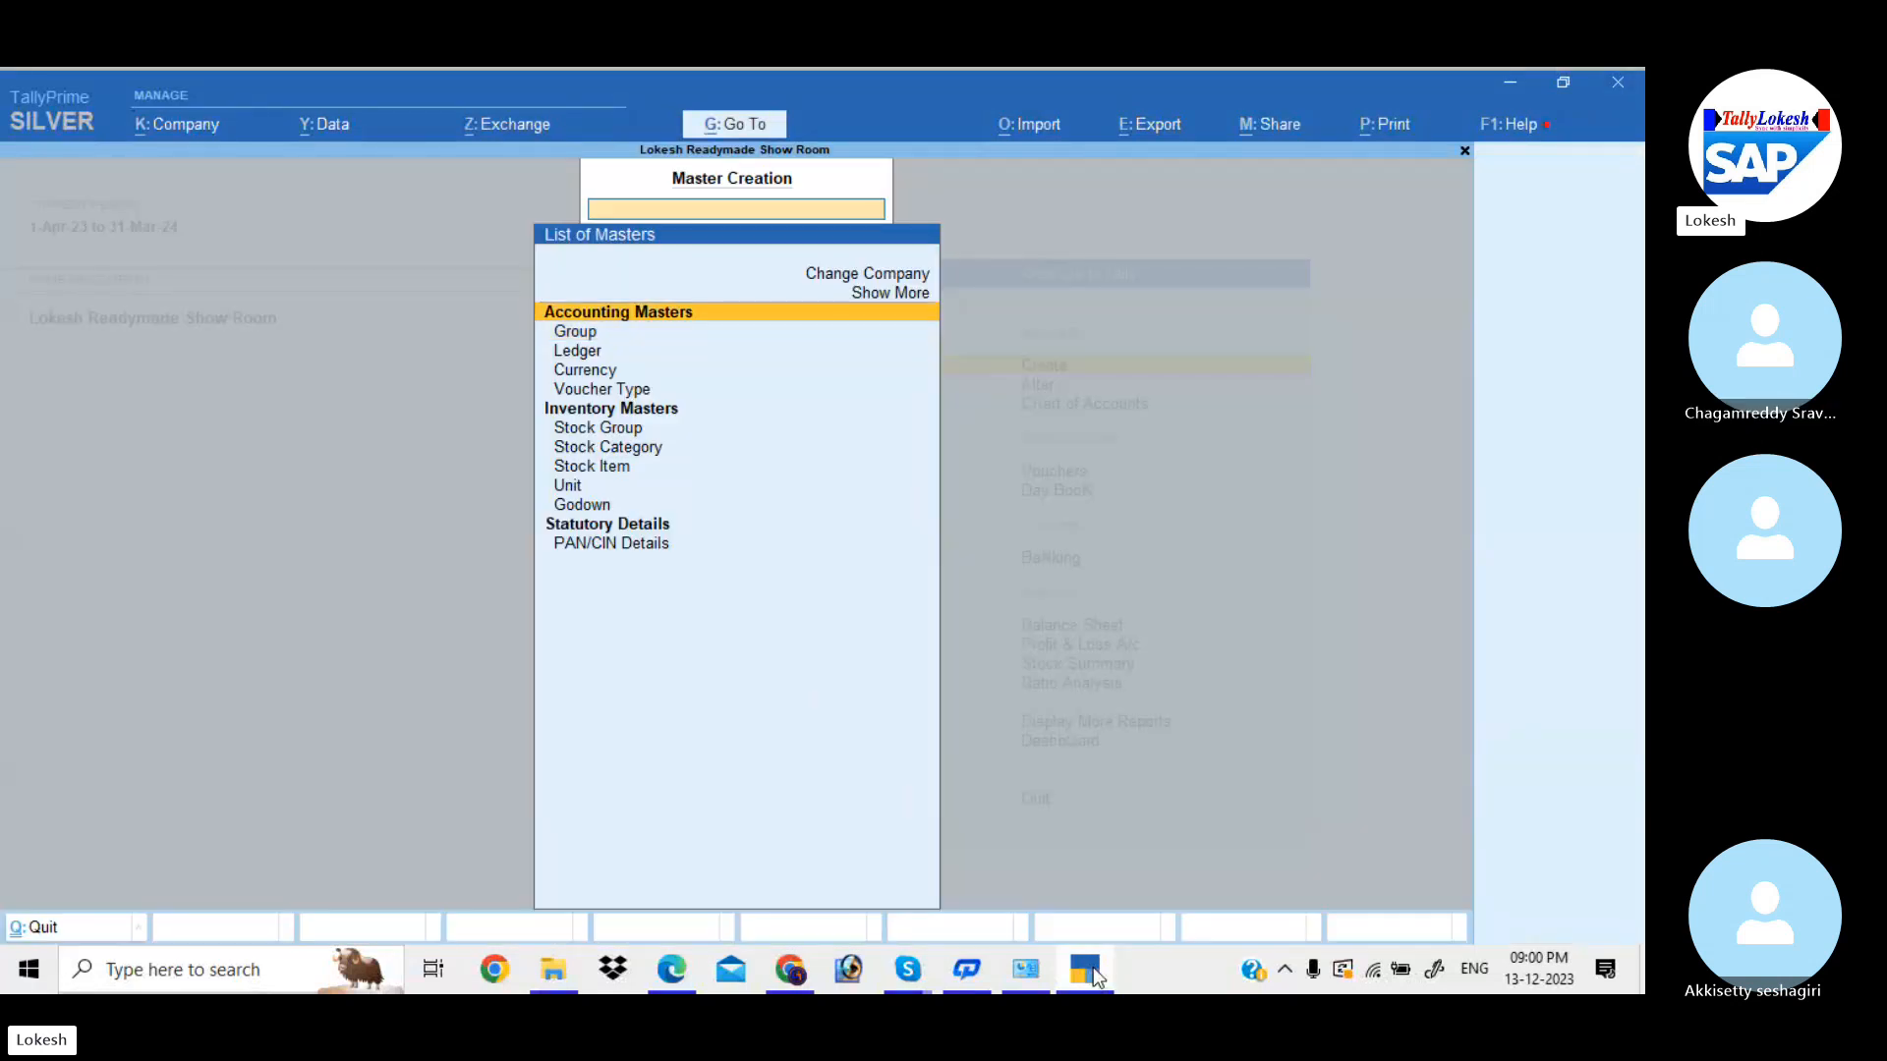
pyautogui.press('Down')
pyautogui.press('Down')
pyautogui.press('Down')
pyautogui.press('Down')
pyautogui.press('Down')
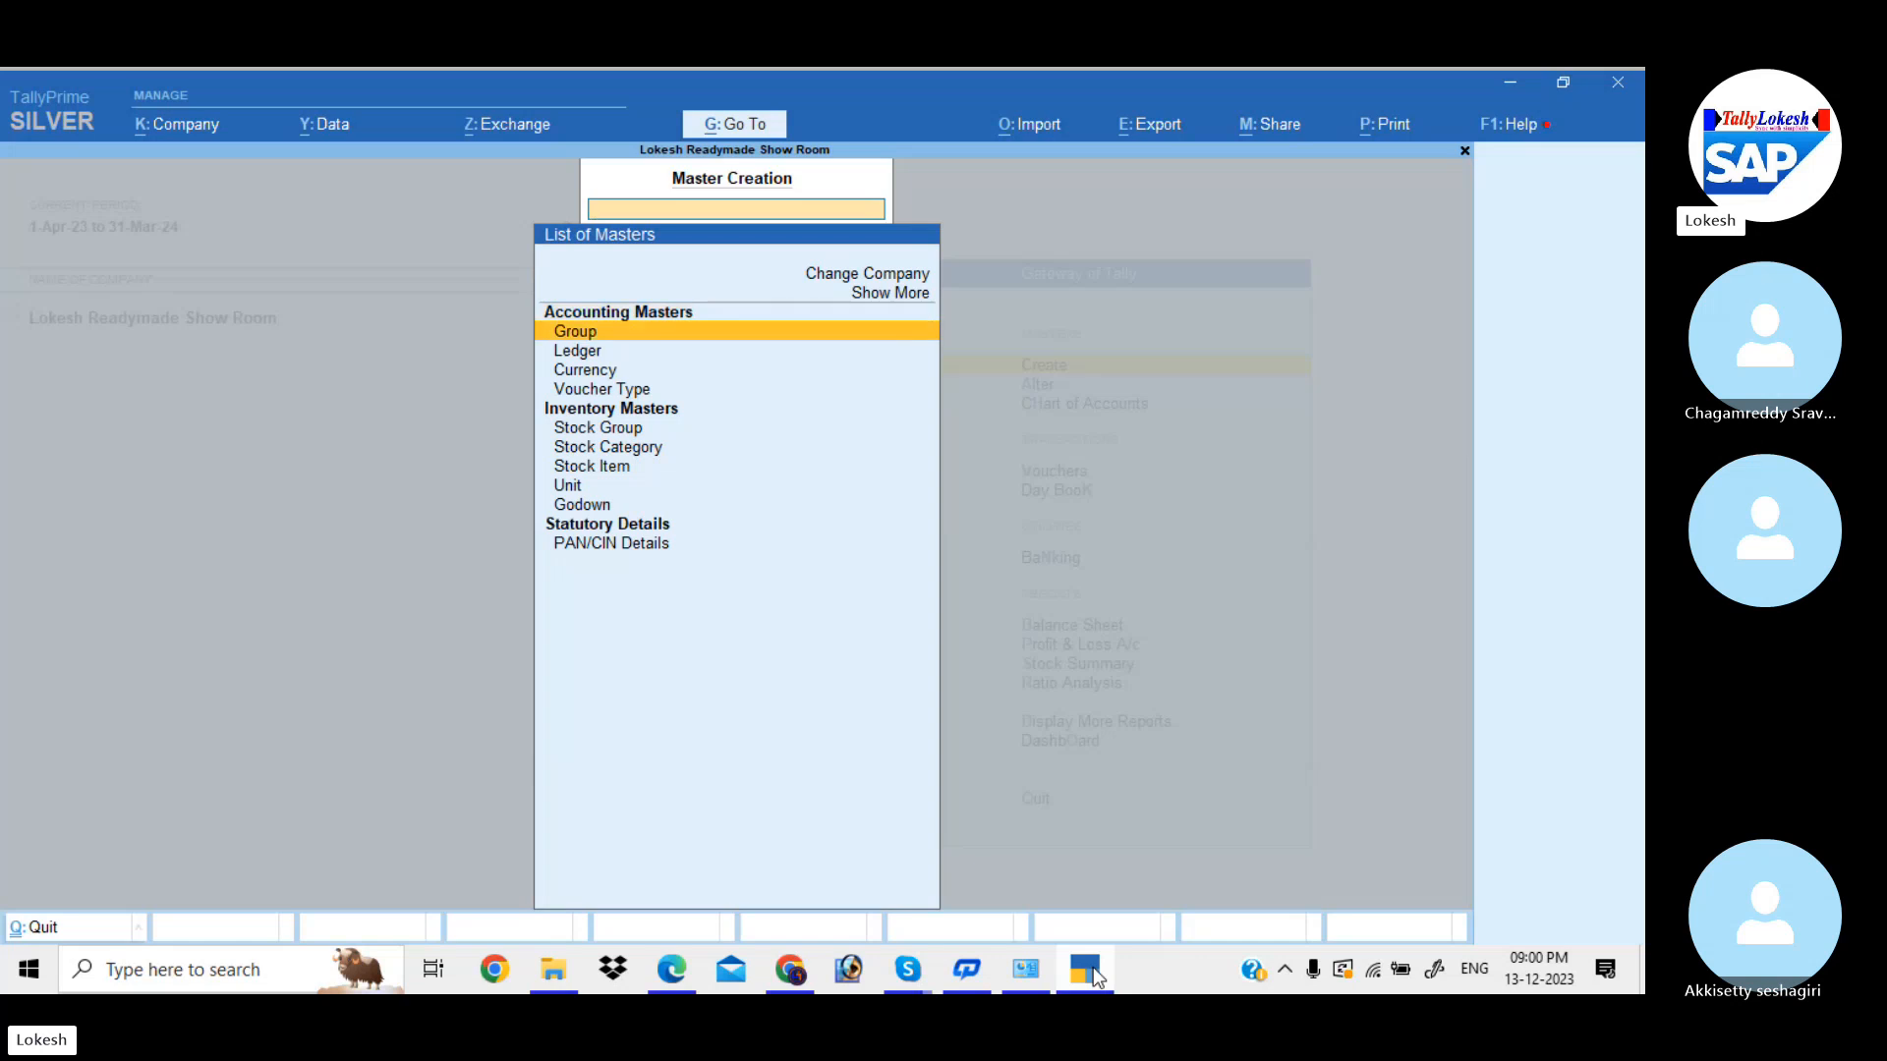
pyautogui.press('Down')
pyautogui.press('Down')
pyautogui.press('Down')
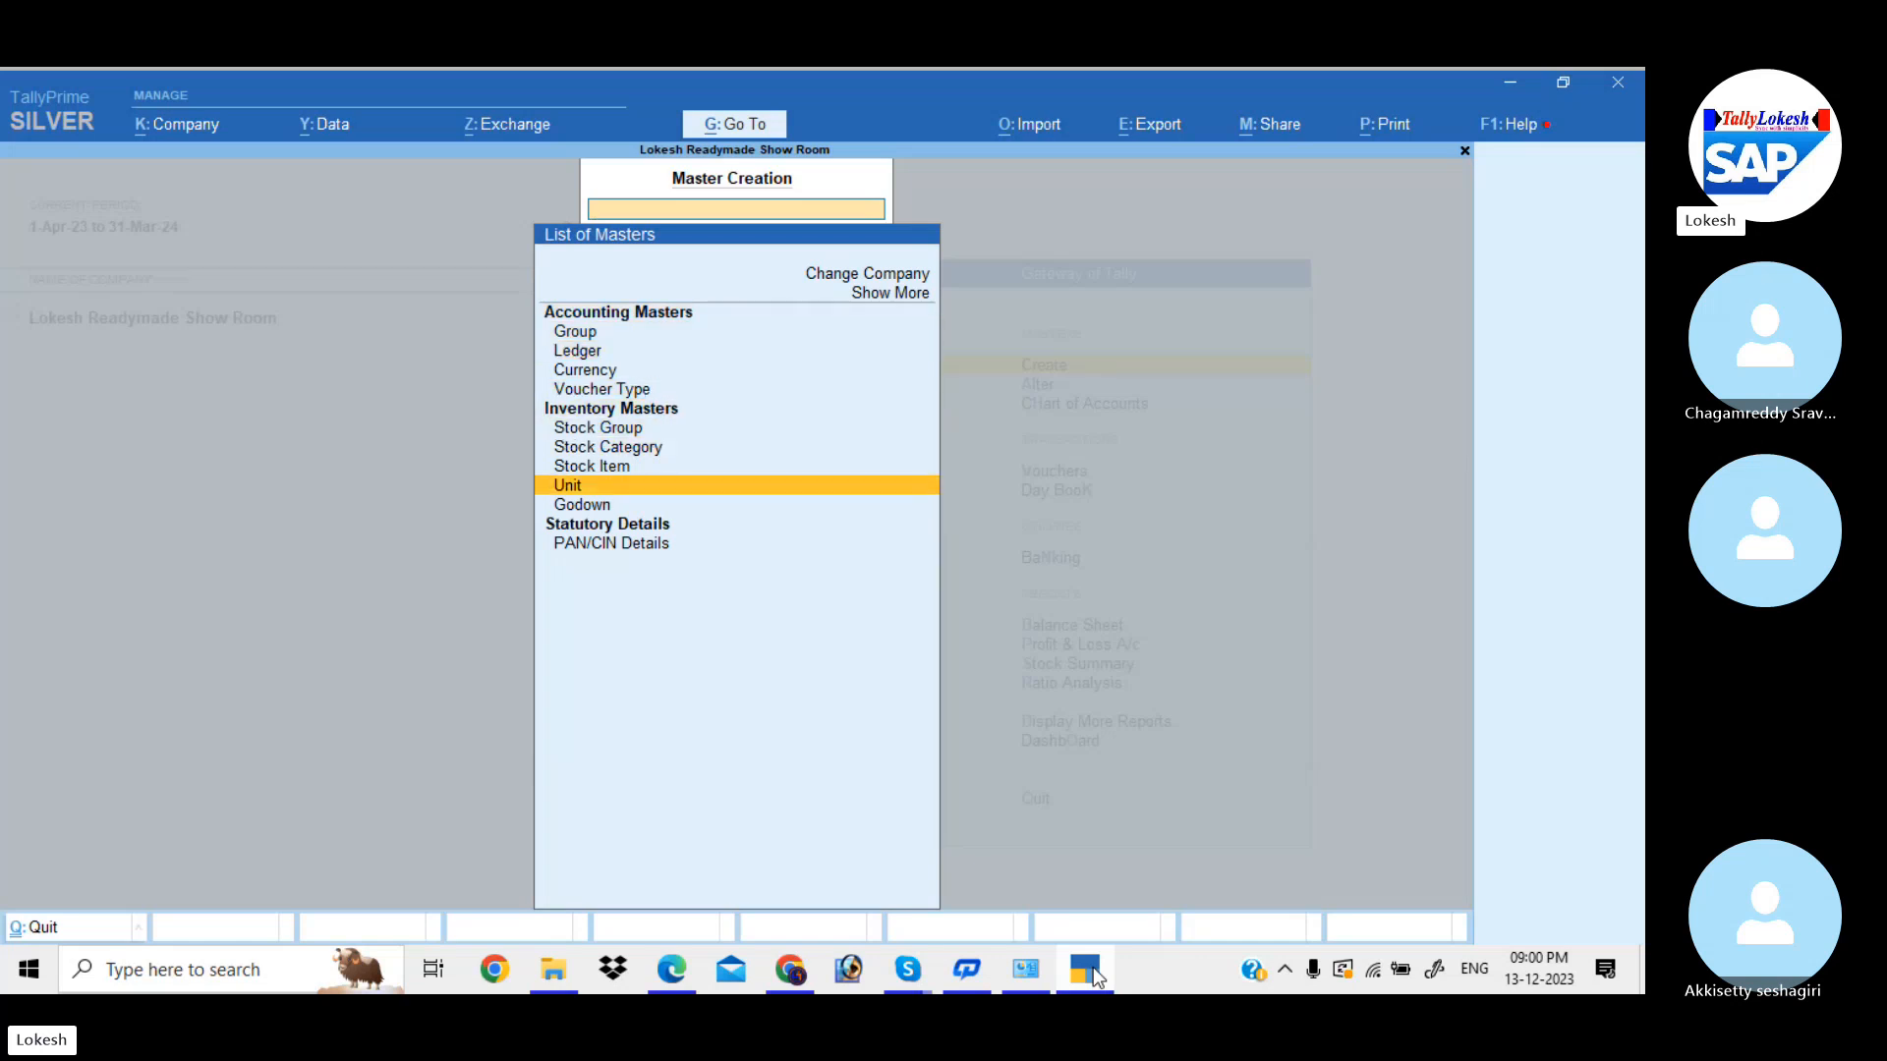
pyautogui.press('Down')
pyautogui.press('Down')
pyautogui.press('Up')
pyautogui.press('Up')
pyautogui.press('Up')
pyautogui.press('Up')
pyautogui.press('Up')
pyautogui.press('Up')
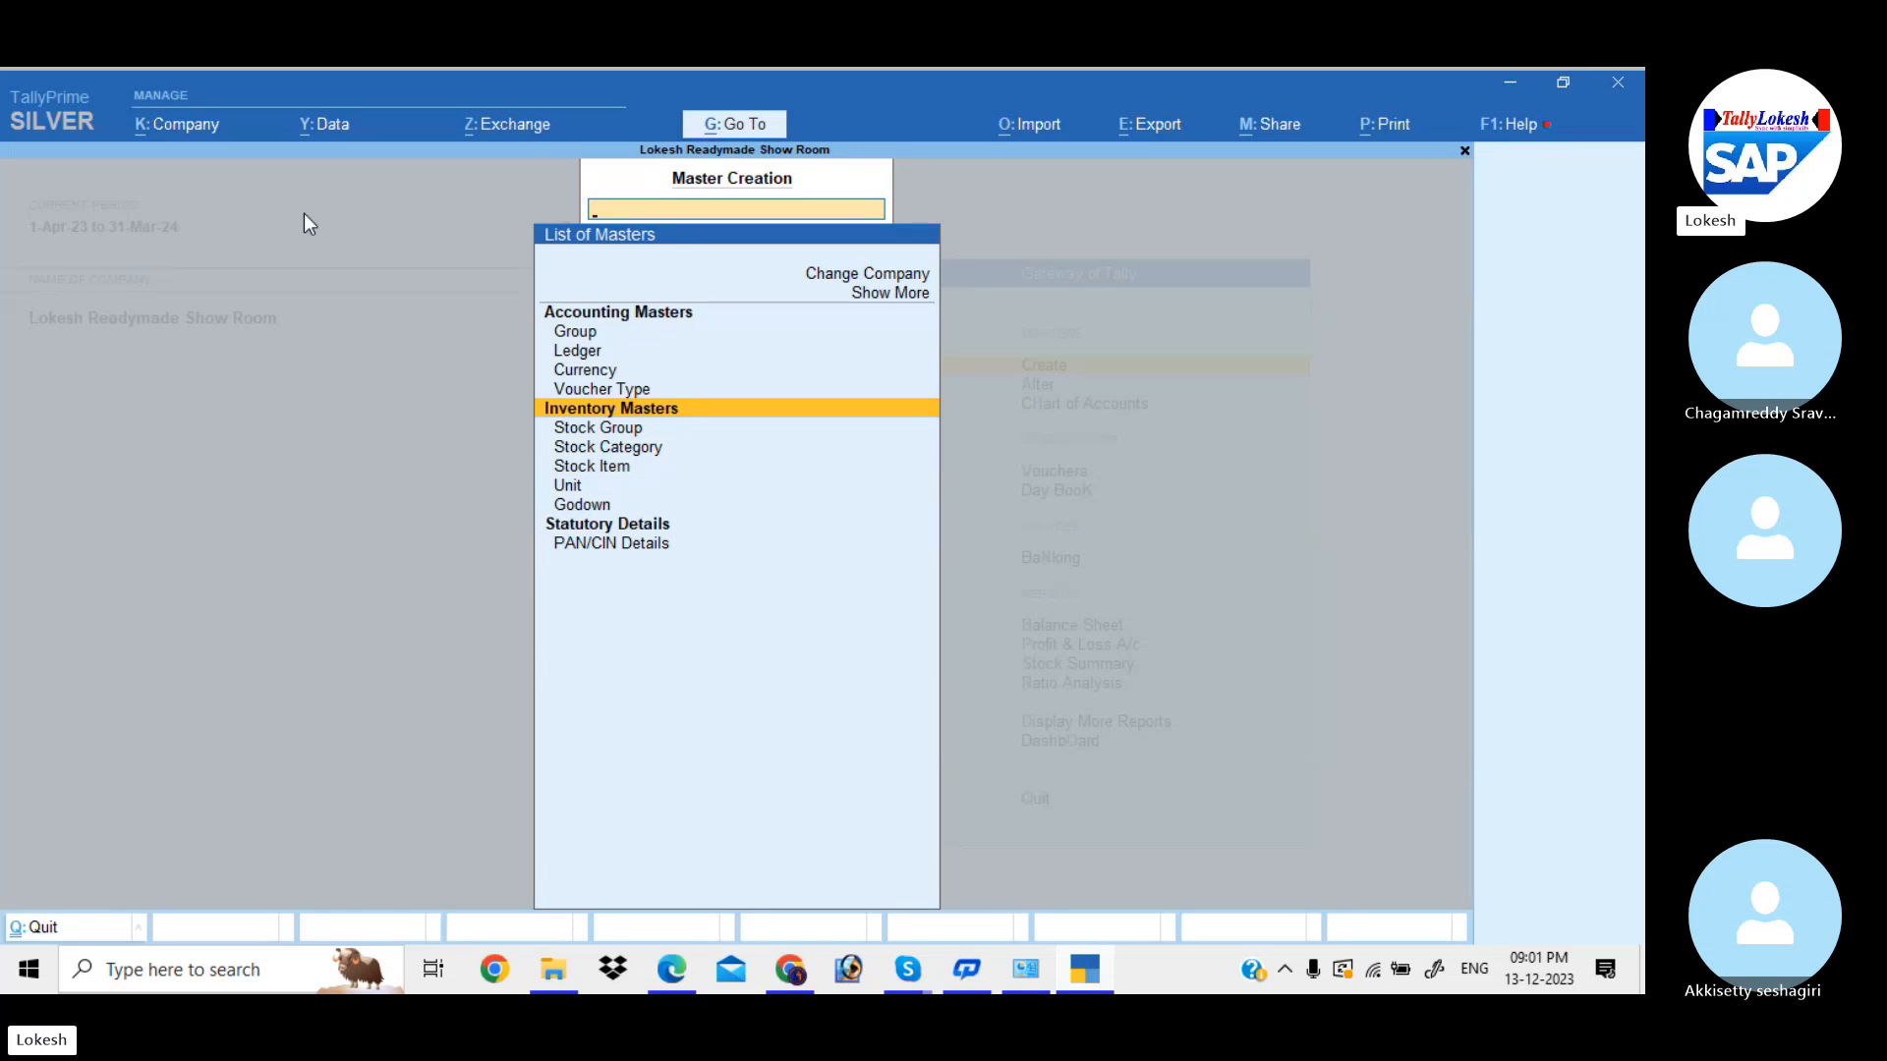
# - Set Maintain Inventory to No in the company features and save them
pyautogui.click(209, 147)
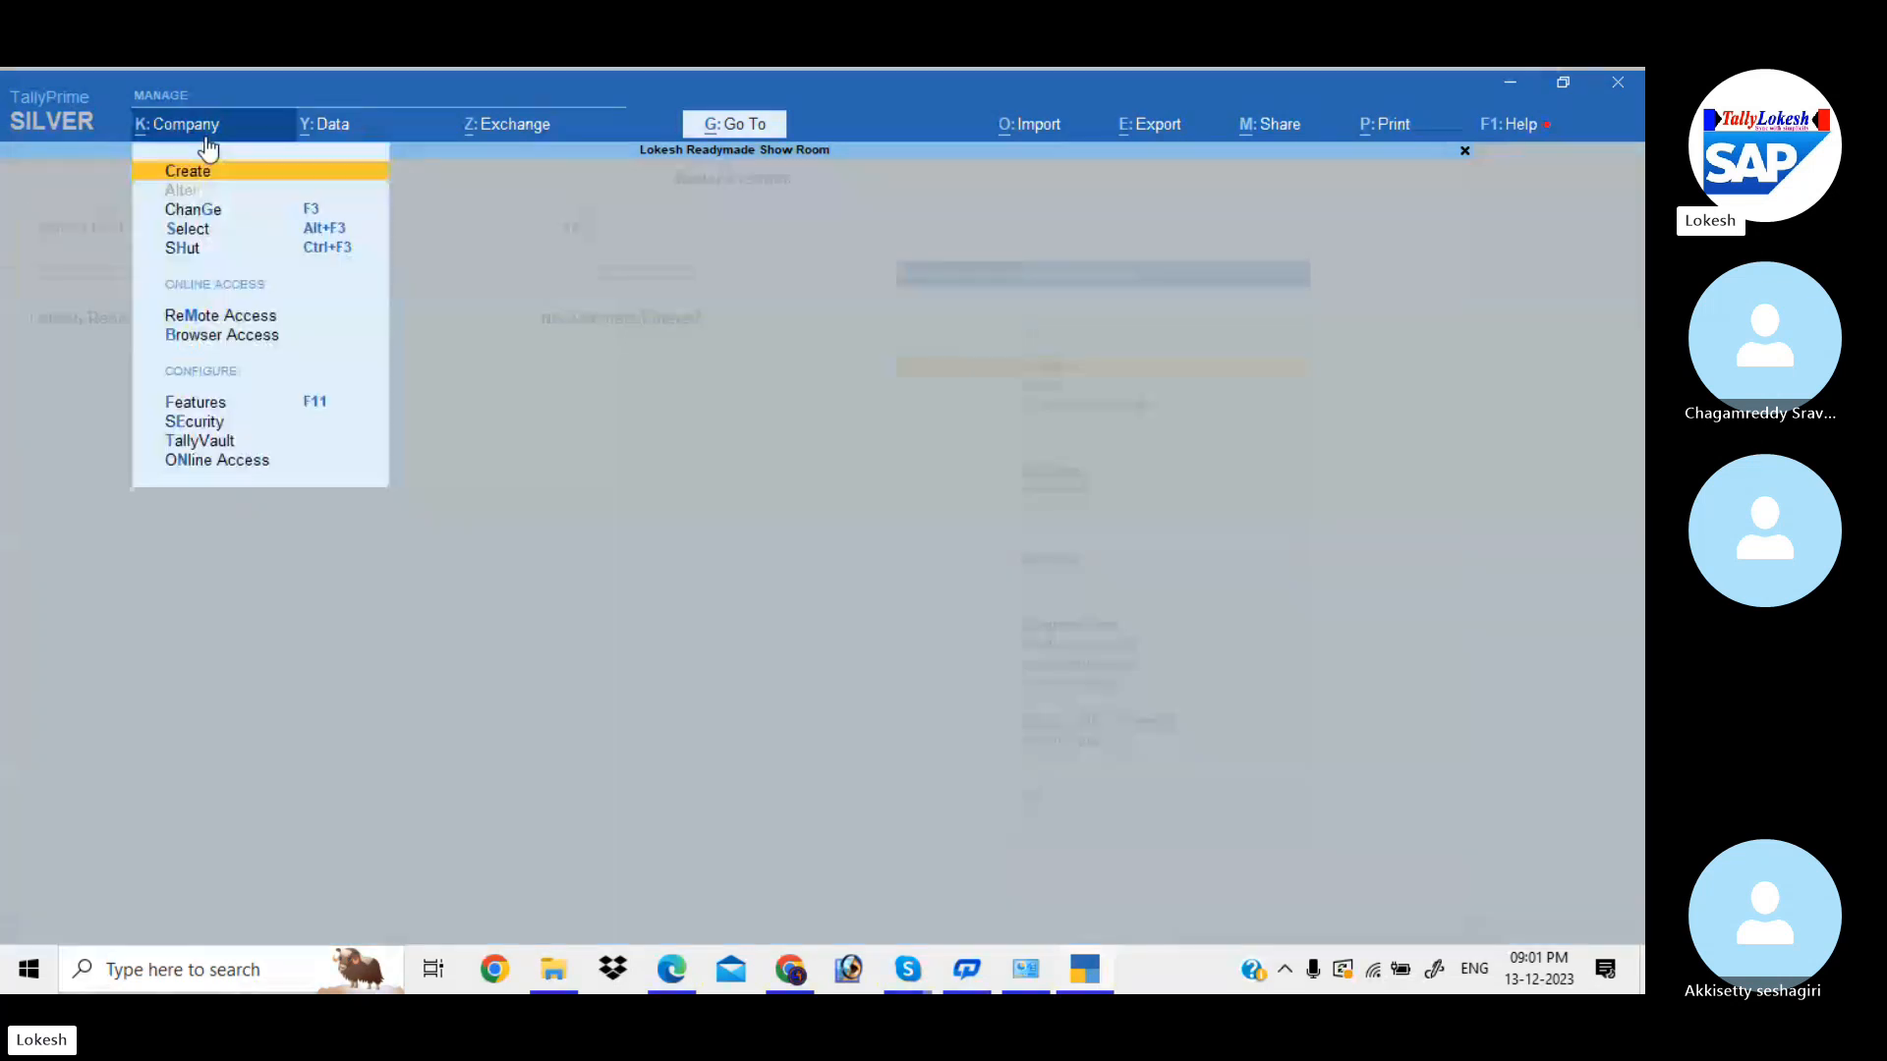
pyautogui.click(278, 406)
pyautogui.click(669, 515)
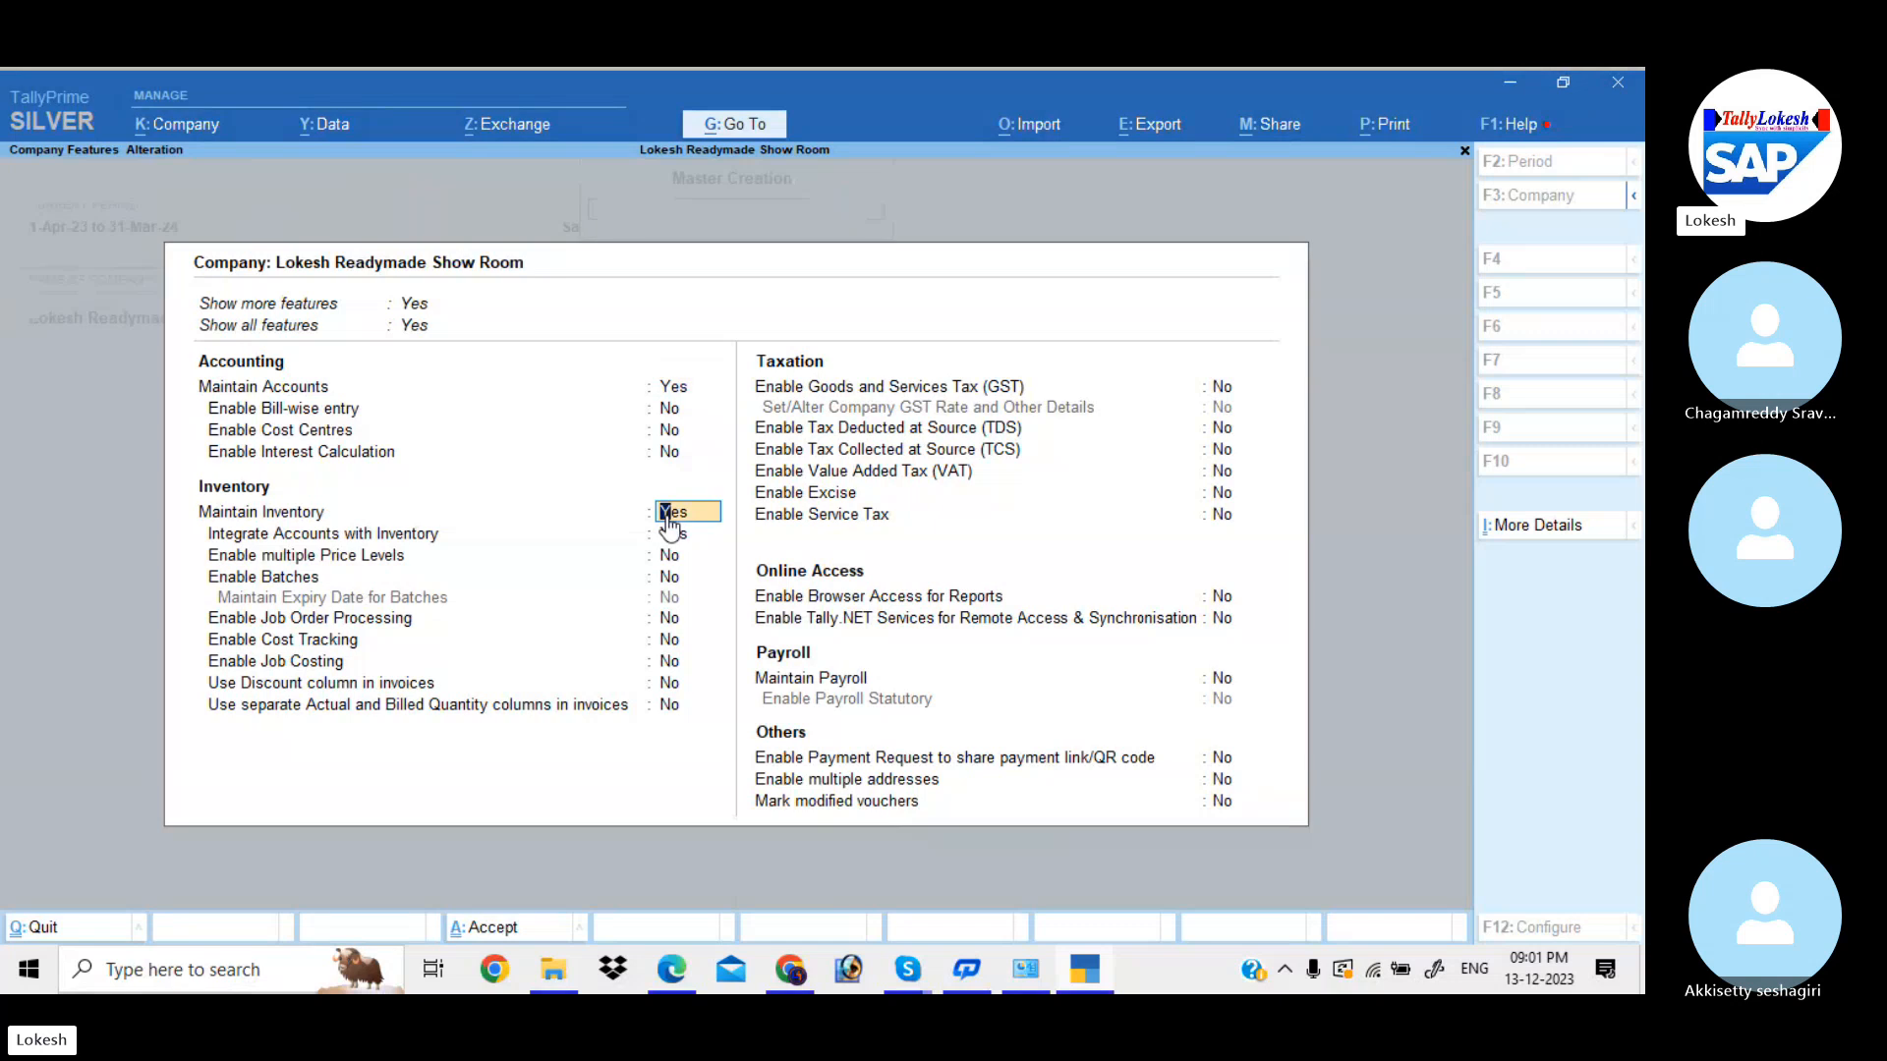
pyautogui.write('n')
pyautogui.press('Return')
pyautogui.press('Return')
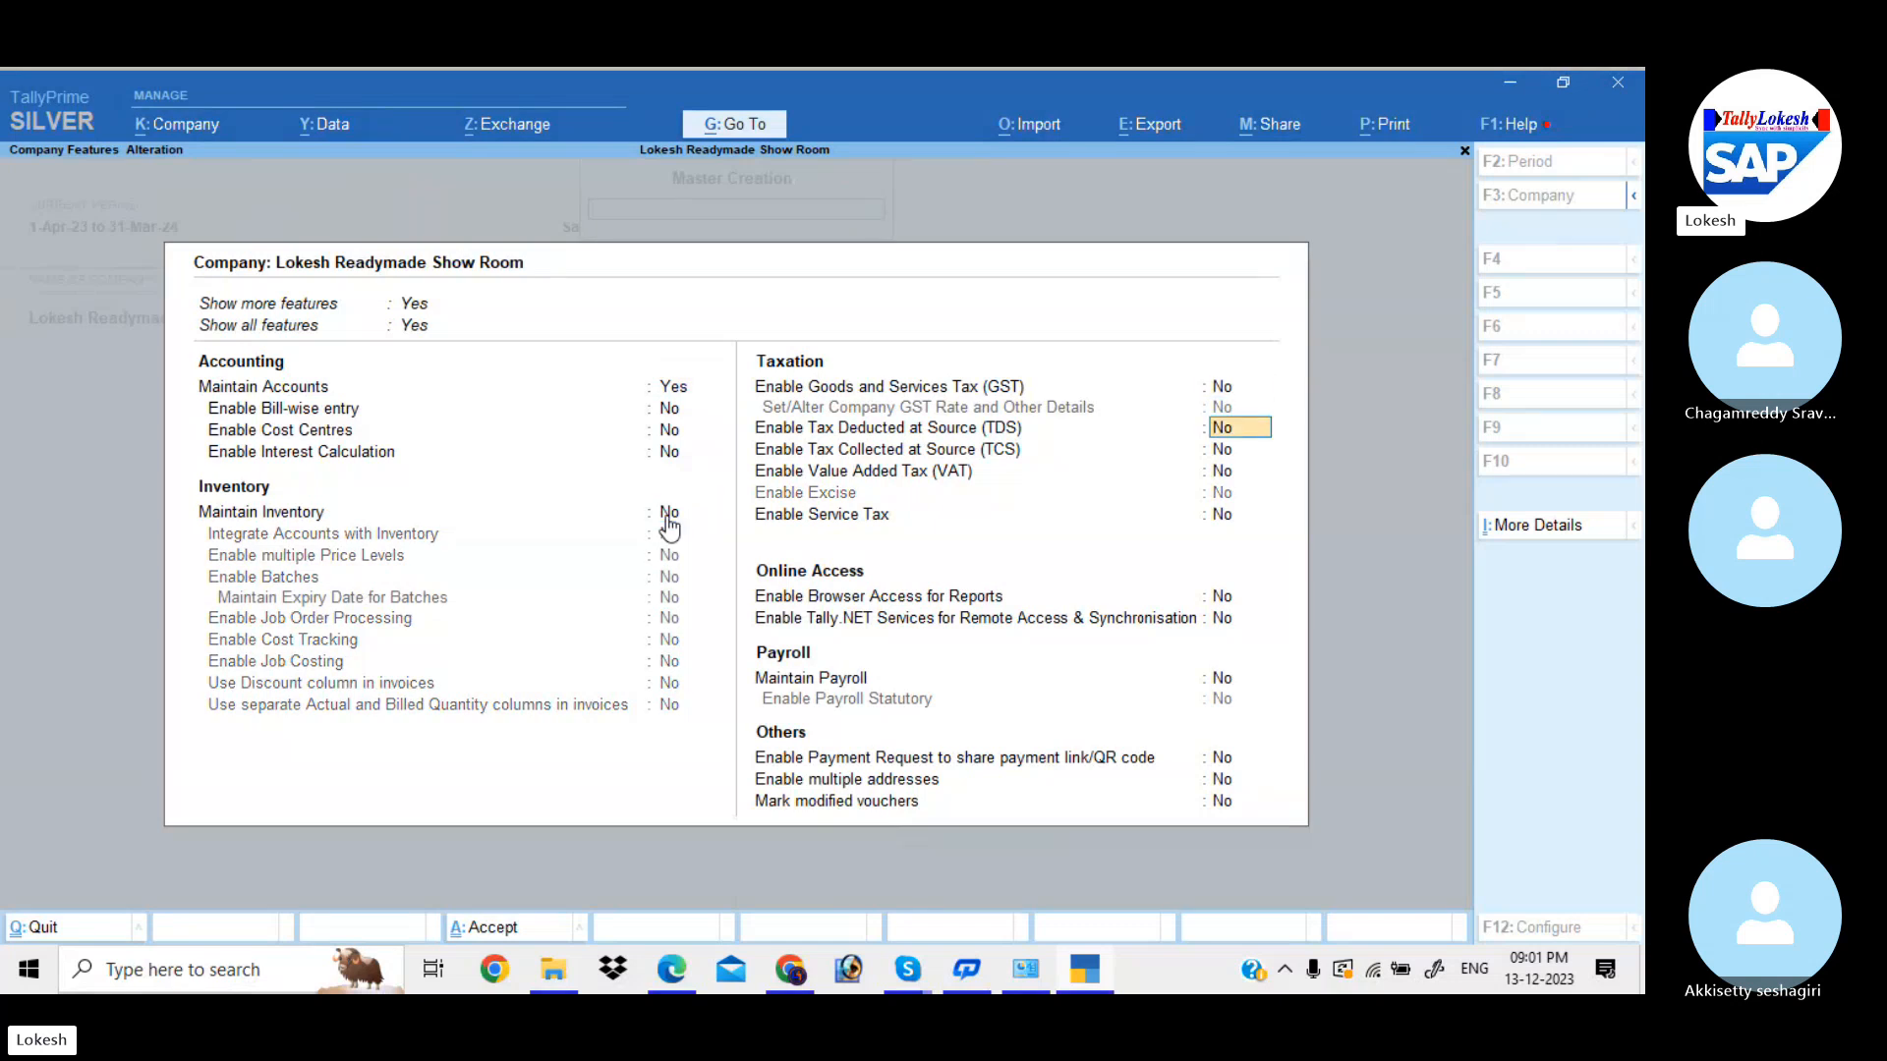
pyautogui.hotkey('ctrl', 'a')
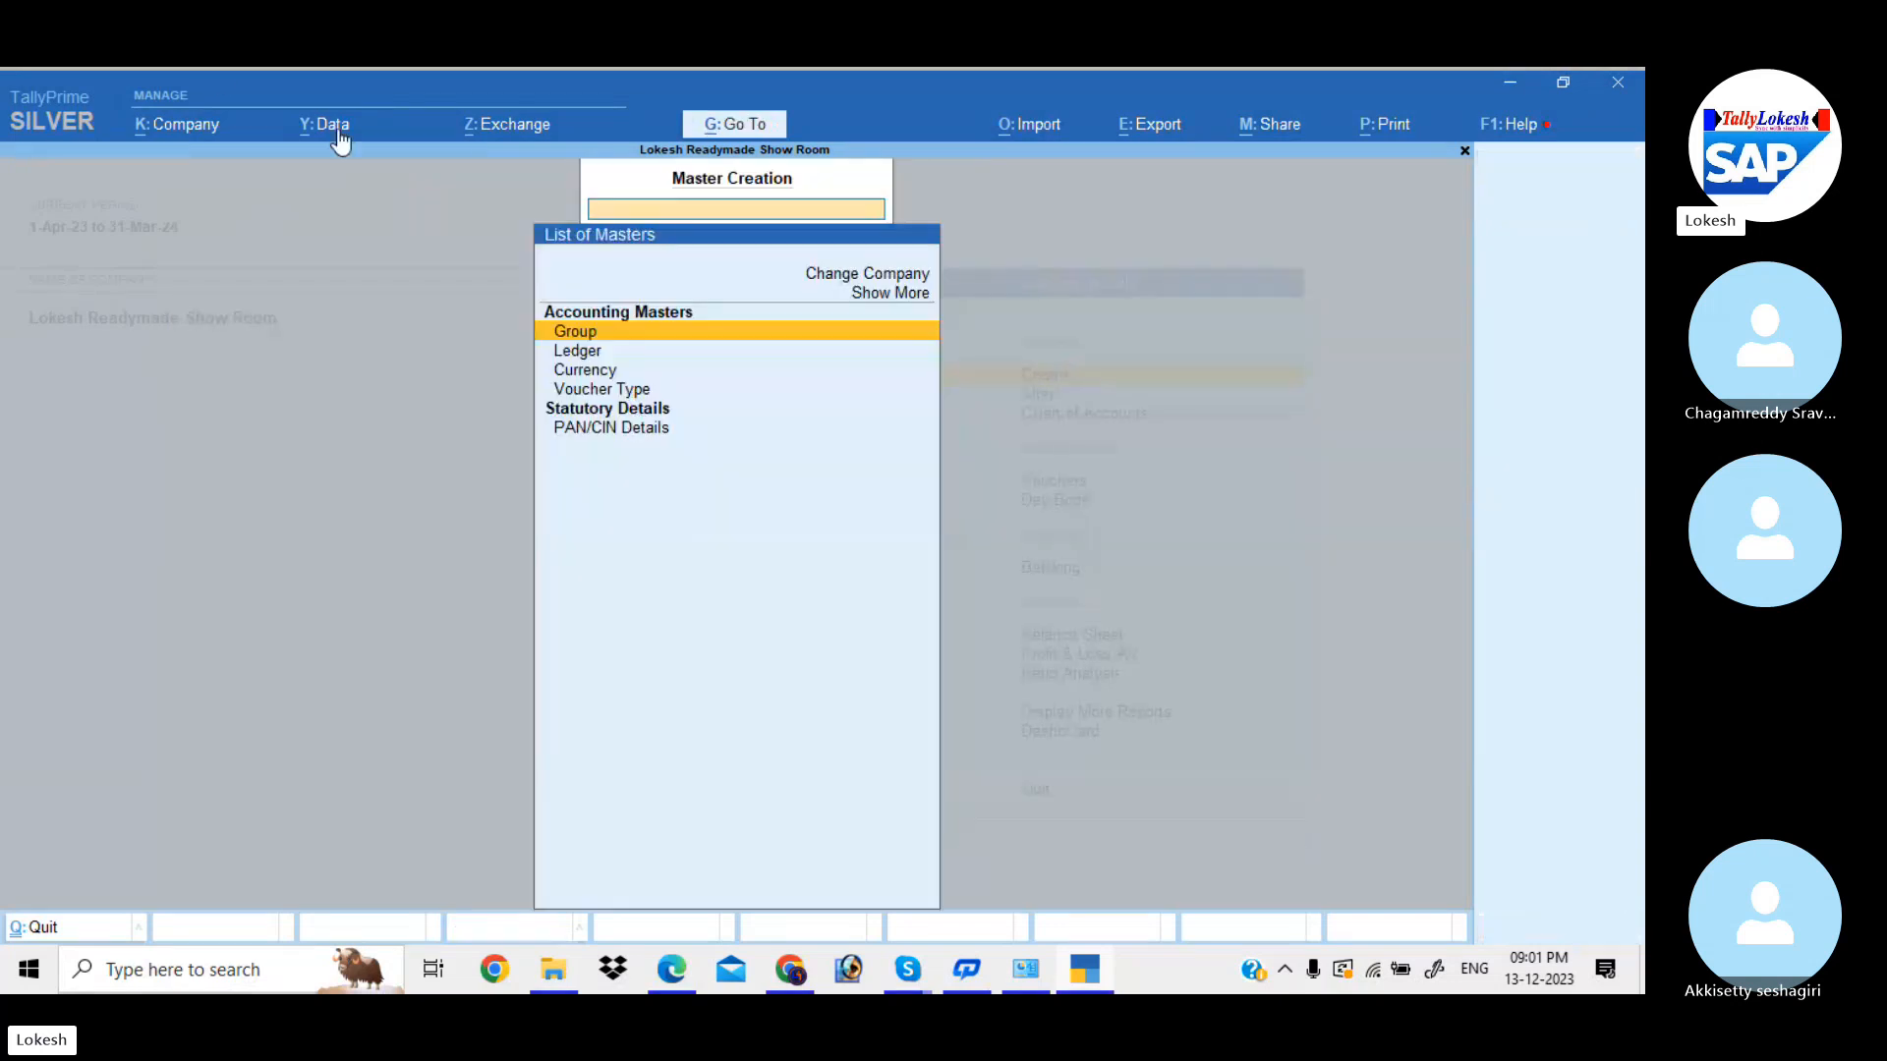
# - Set Maintain Inventory back to Yes with accounts integrated with inventory, and save the company features
pyautogui.click(181, 124)
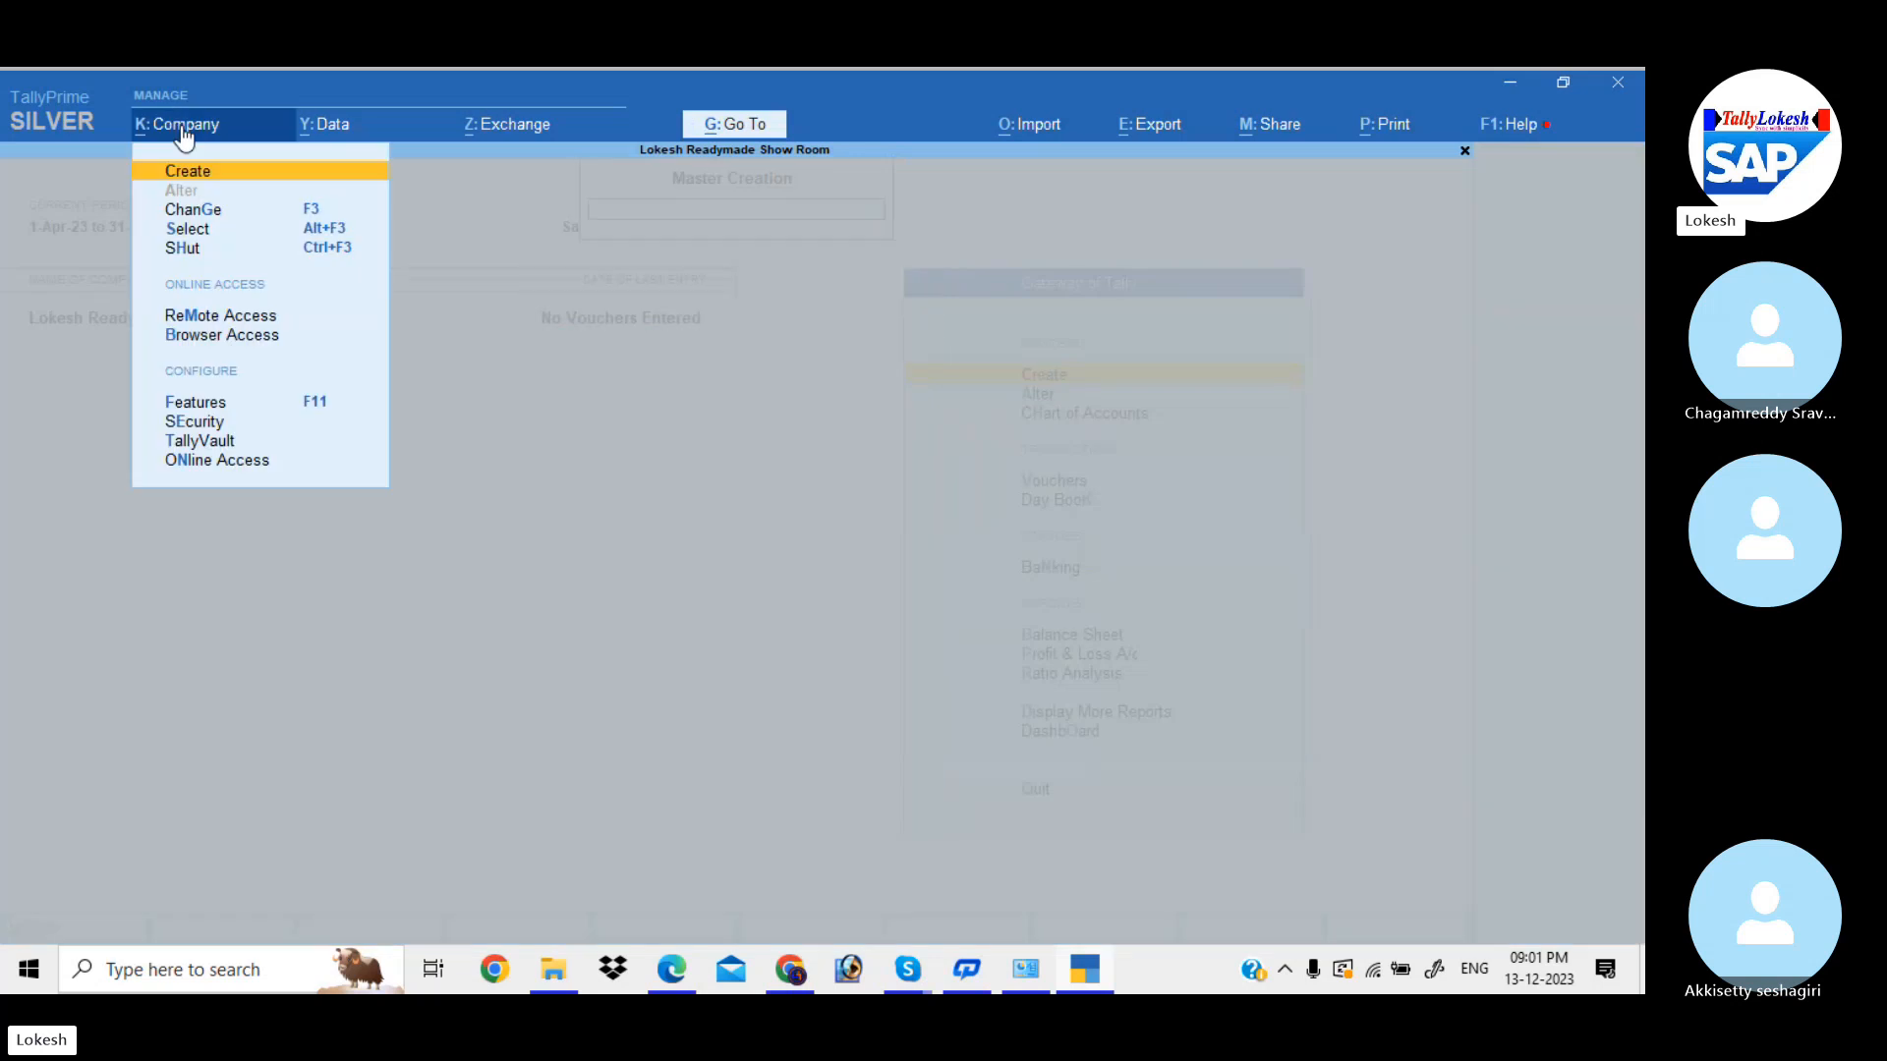
pyautogui.click(314, 413)
pyautogui.click(673, 515)
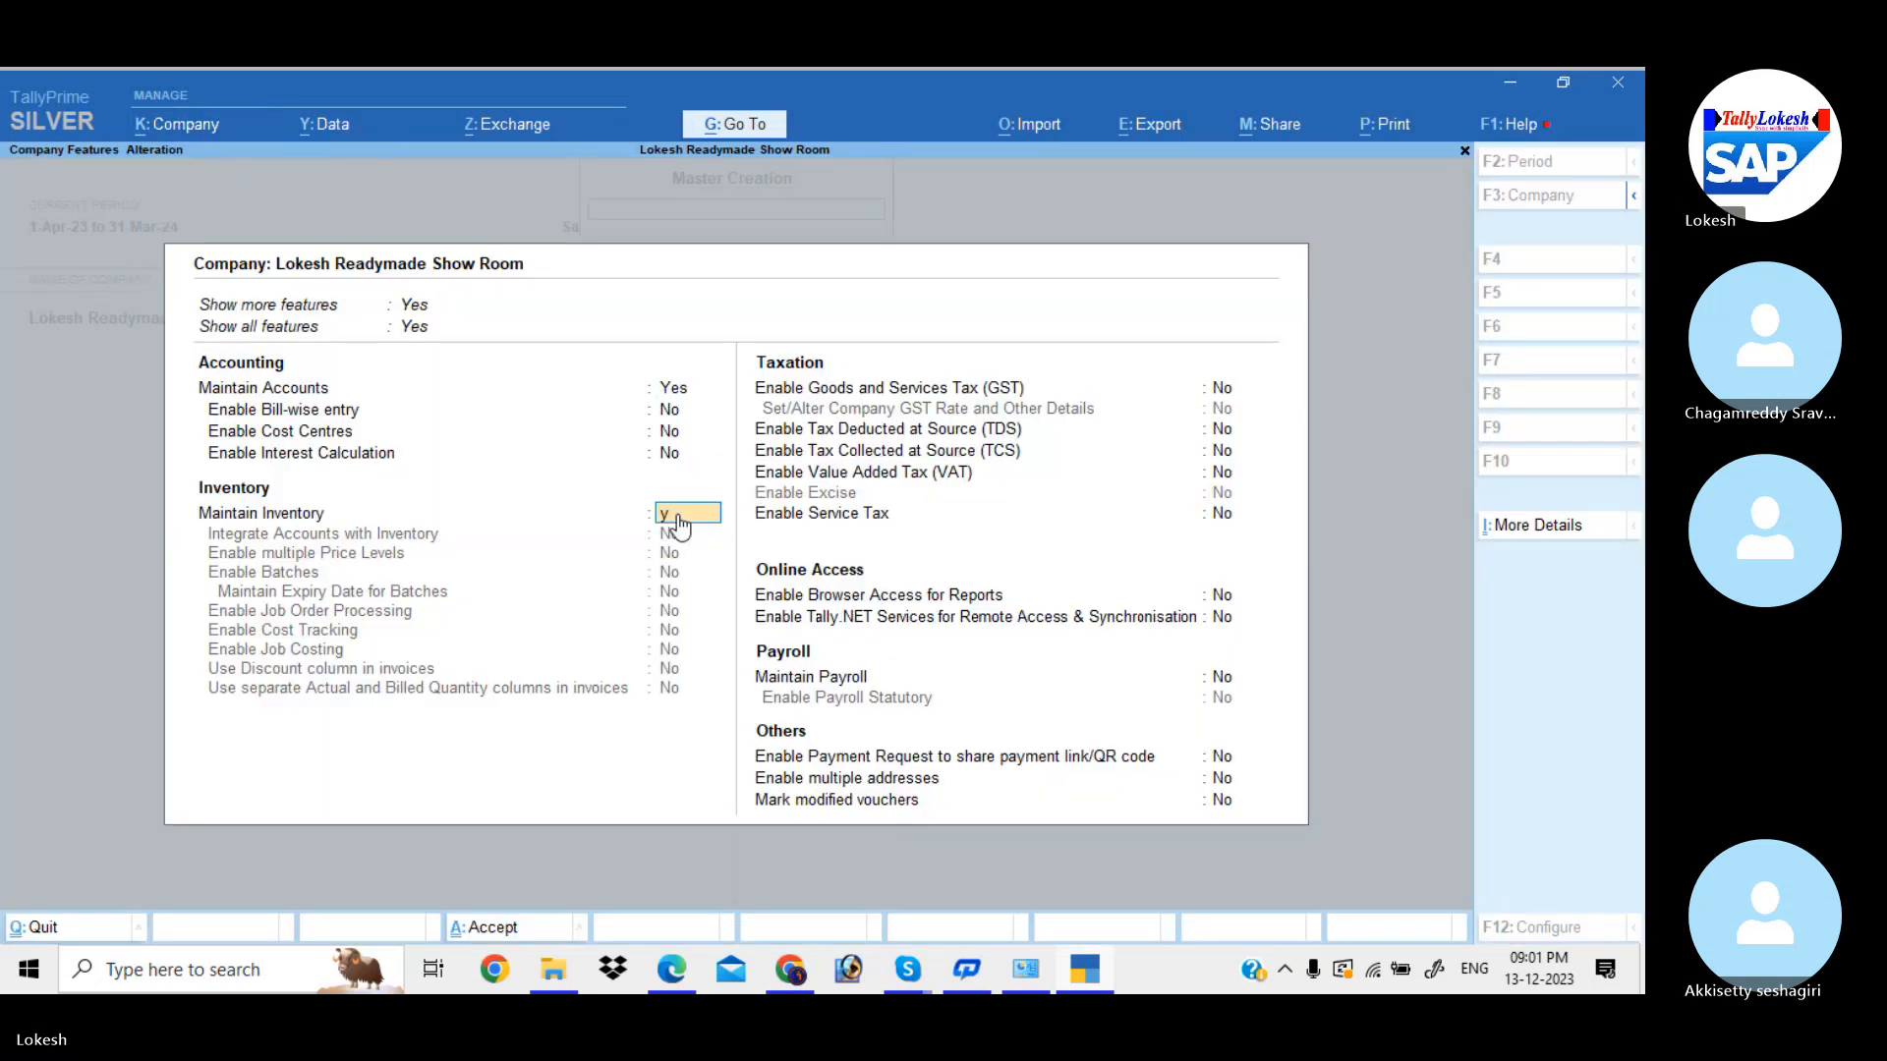
pyautogui.press('Return')
pyautogui.press('Return')
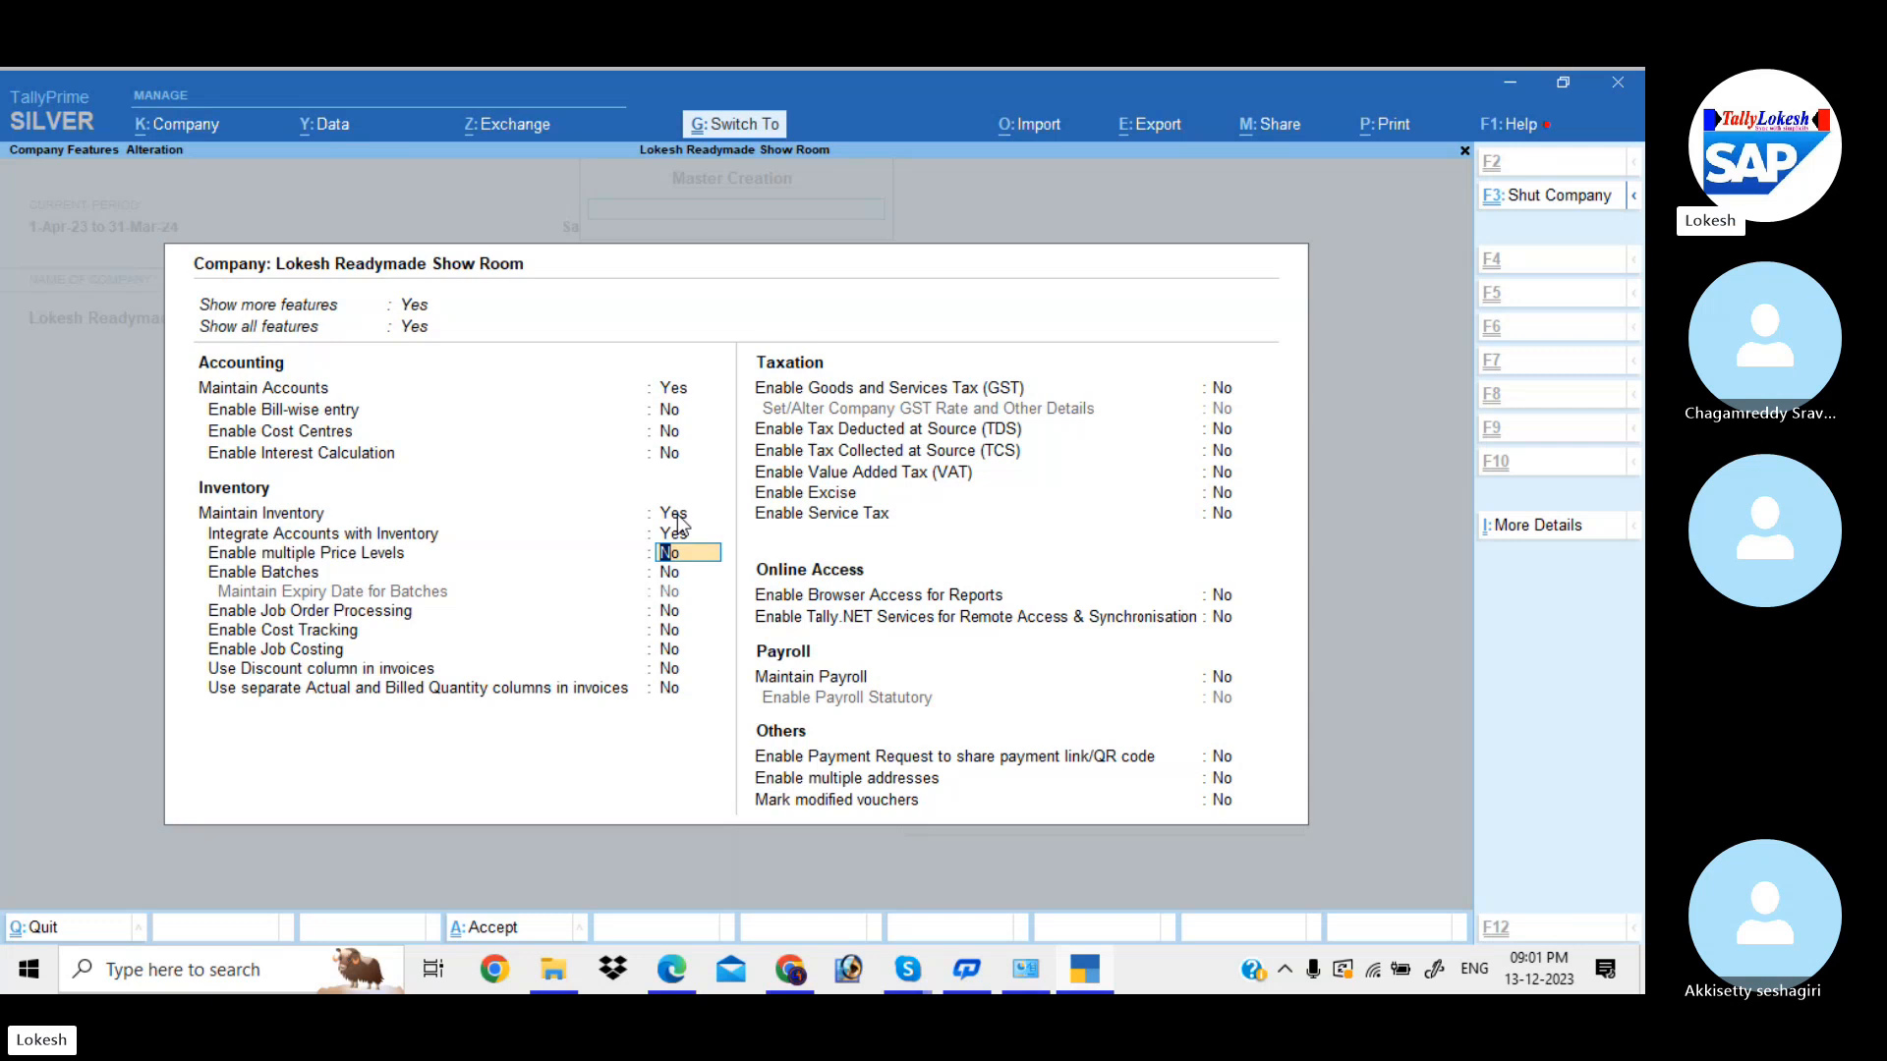
pyautogui.hotkey('ctrl', 'a')
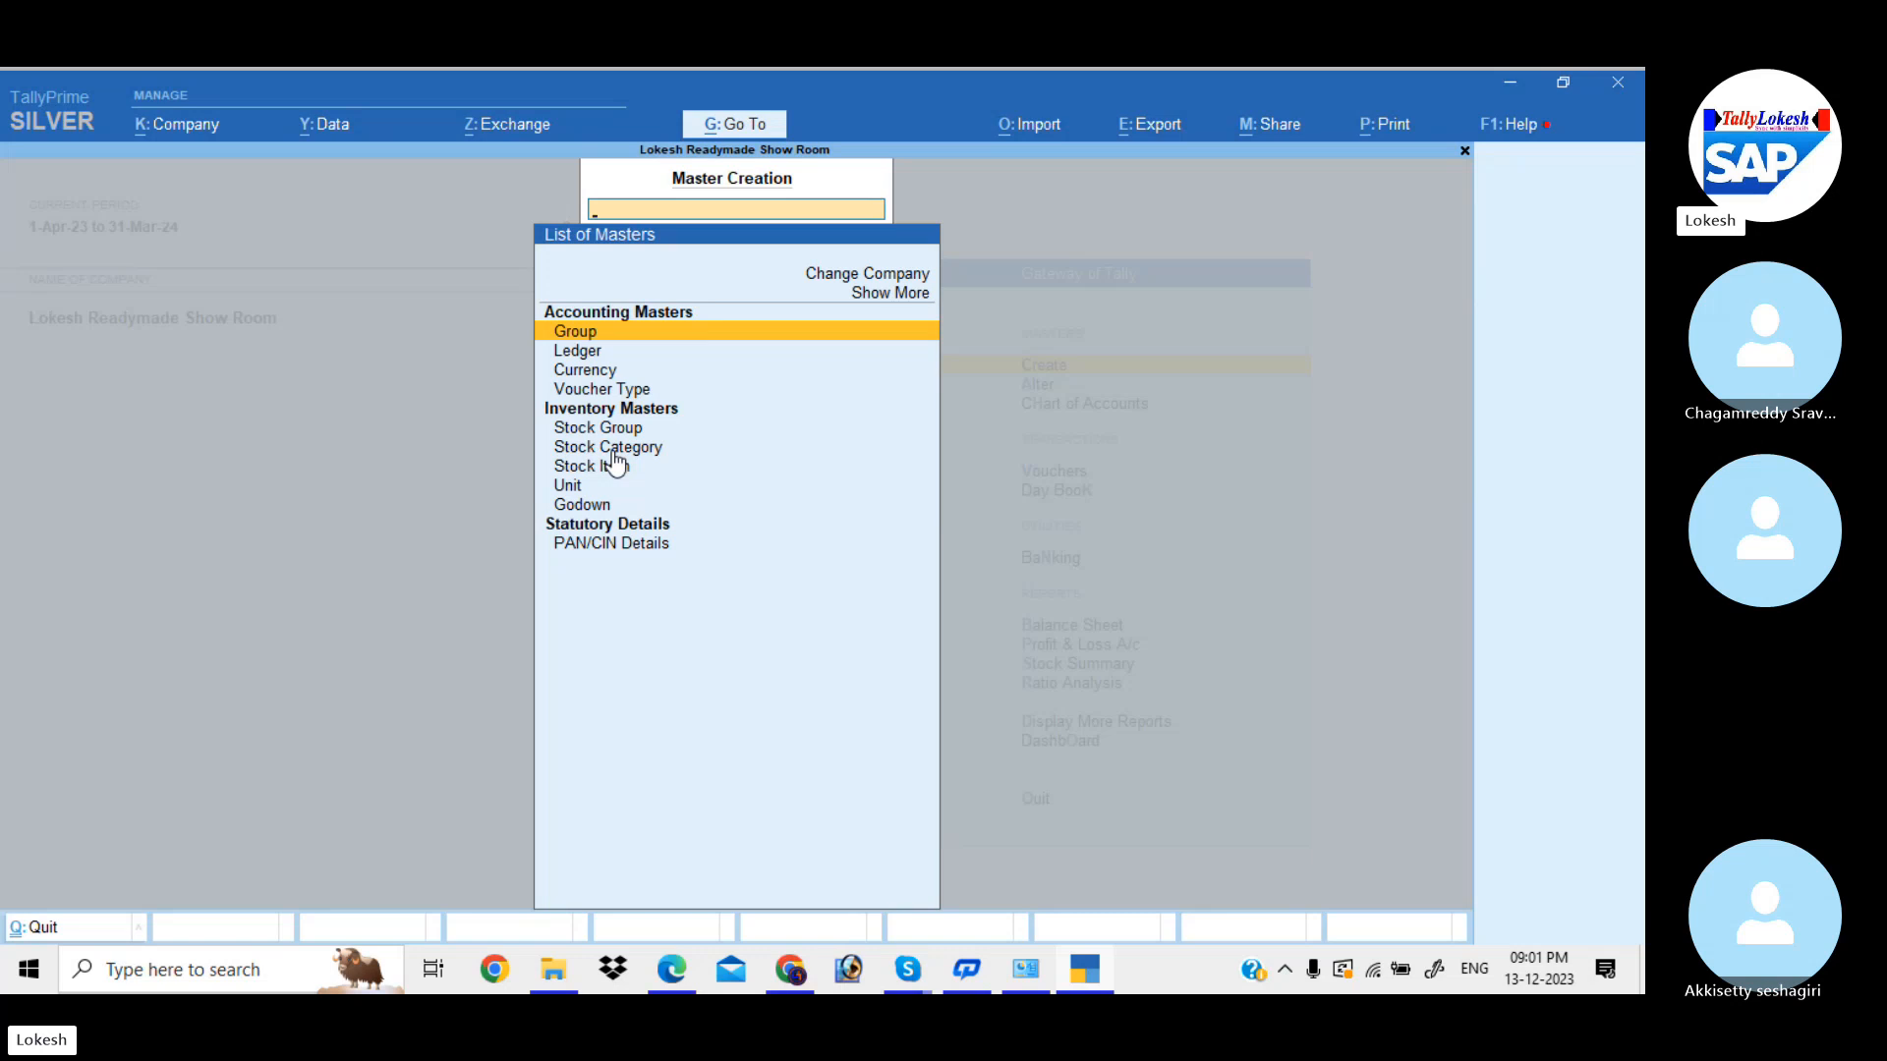
# - Create a ledger named Capital under Capital Account, leaving alias, address and bank details at their defaults
pyautogui.press('Down')
pyautogui.press('Return')
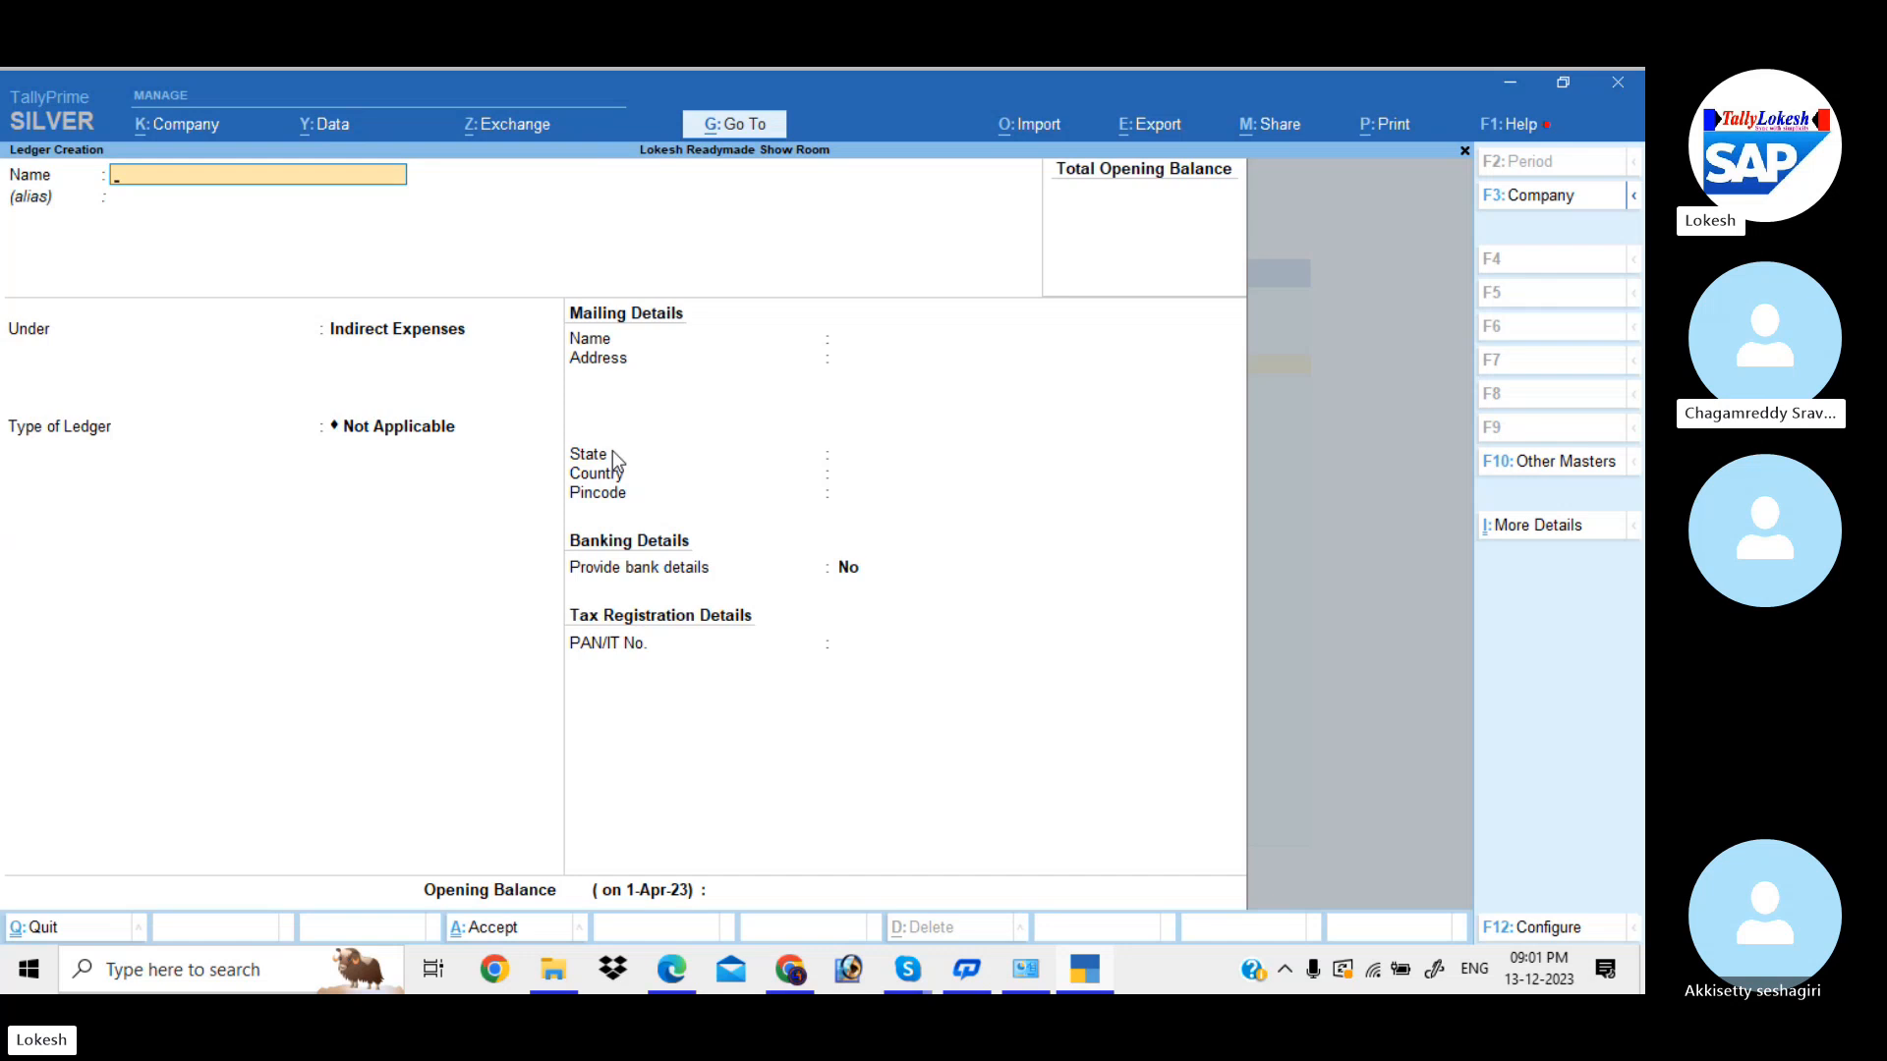
pyautogui.write('Capital')
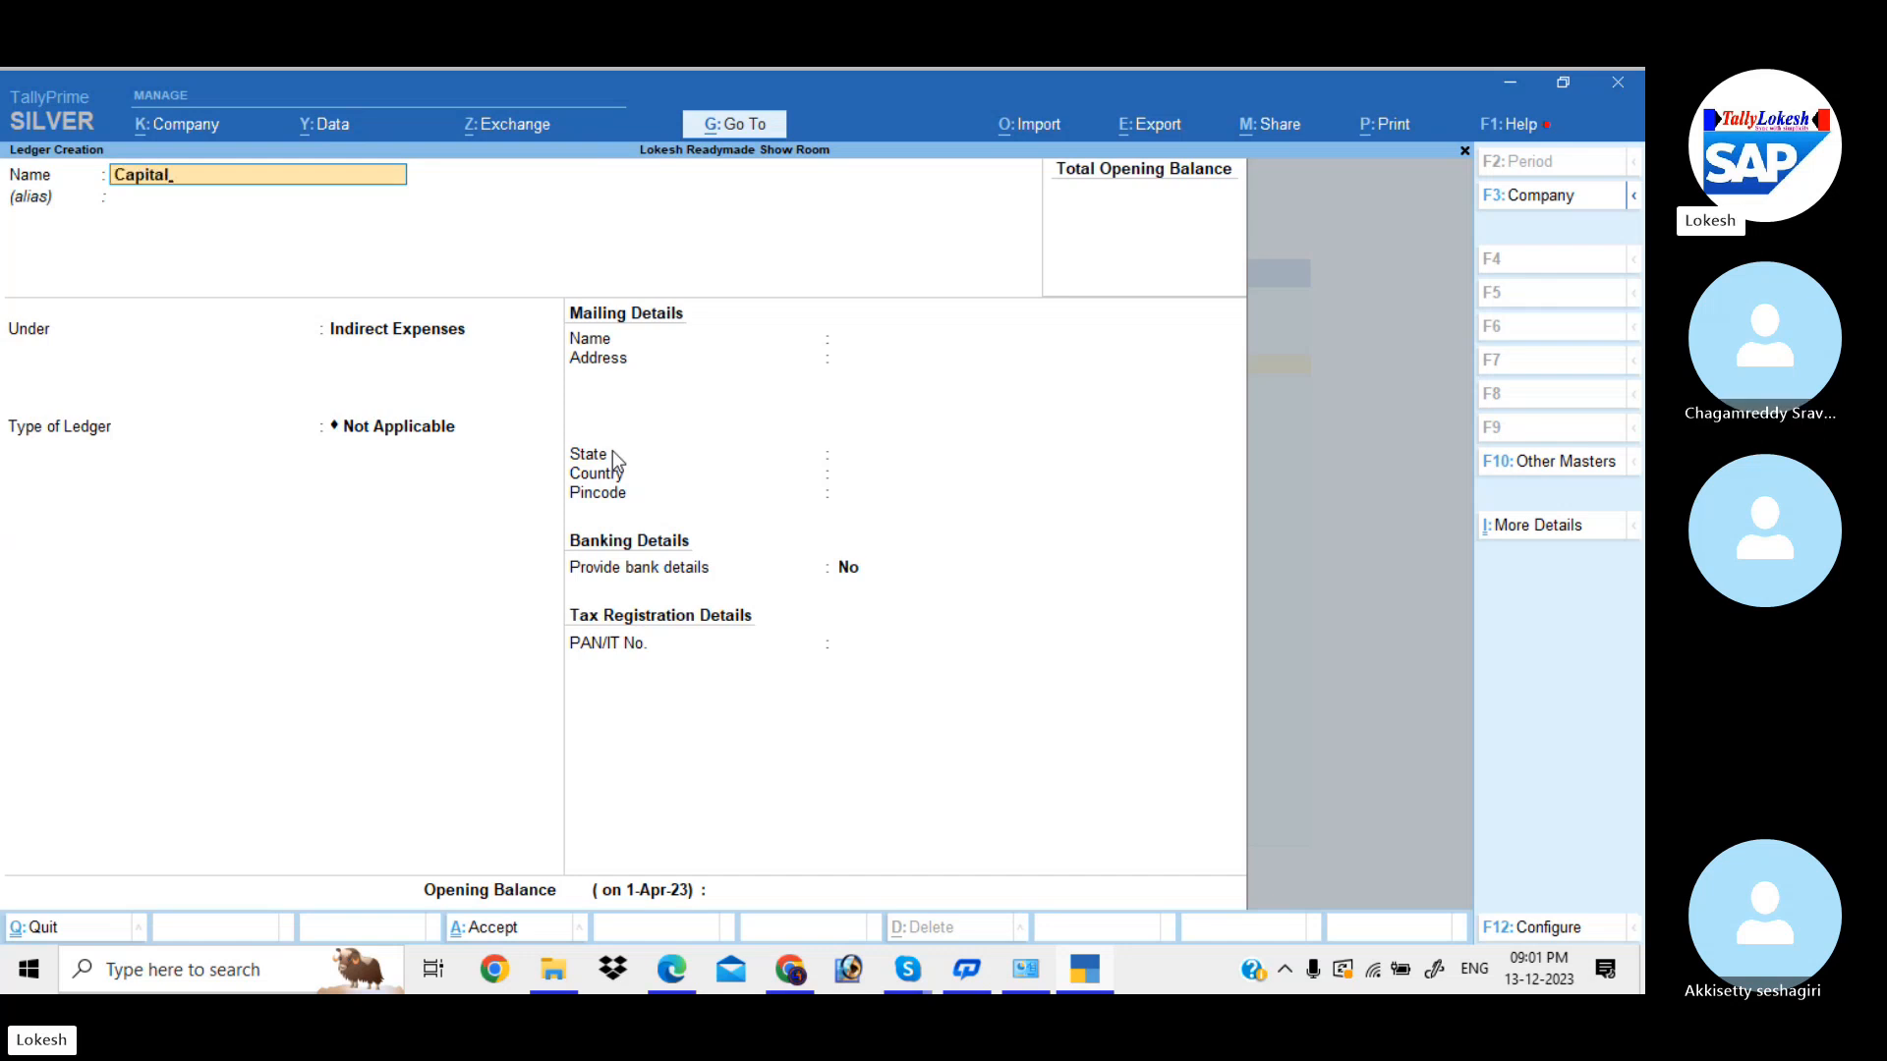
pyautogui.press('Return')
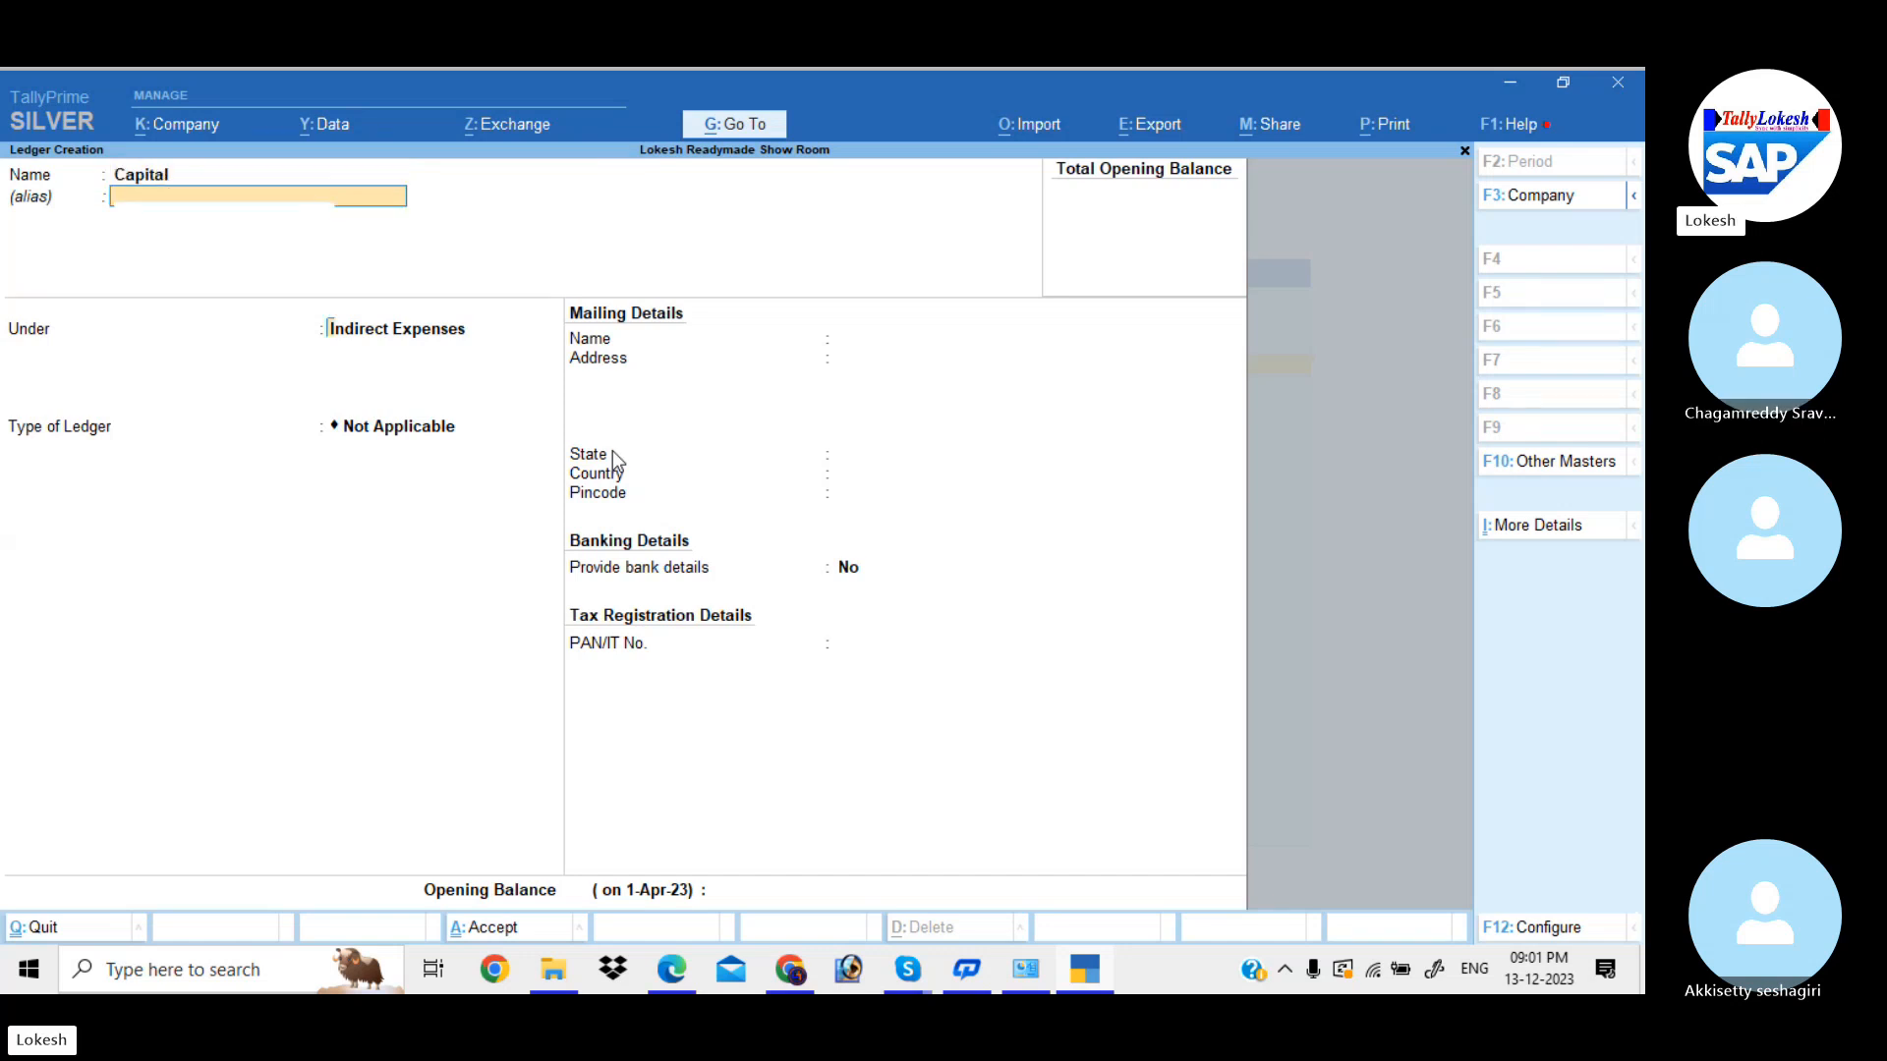
pyautogui.press('Return')
pyautogui.write('ca')
pyautogui.press('Return')
pyautogui.press('Return')
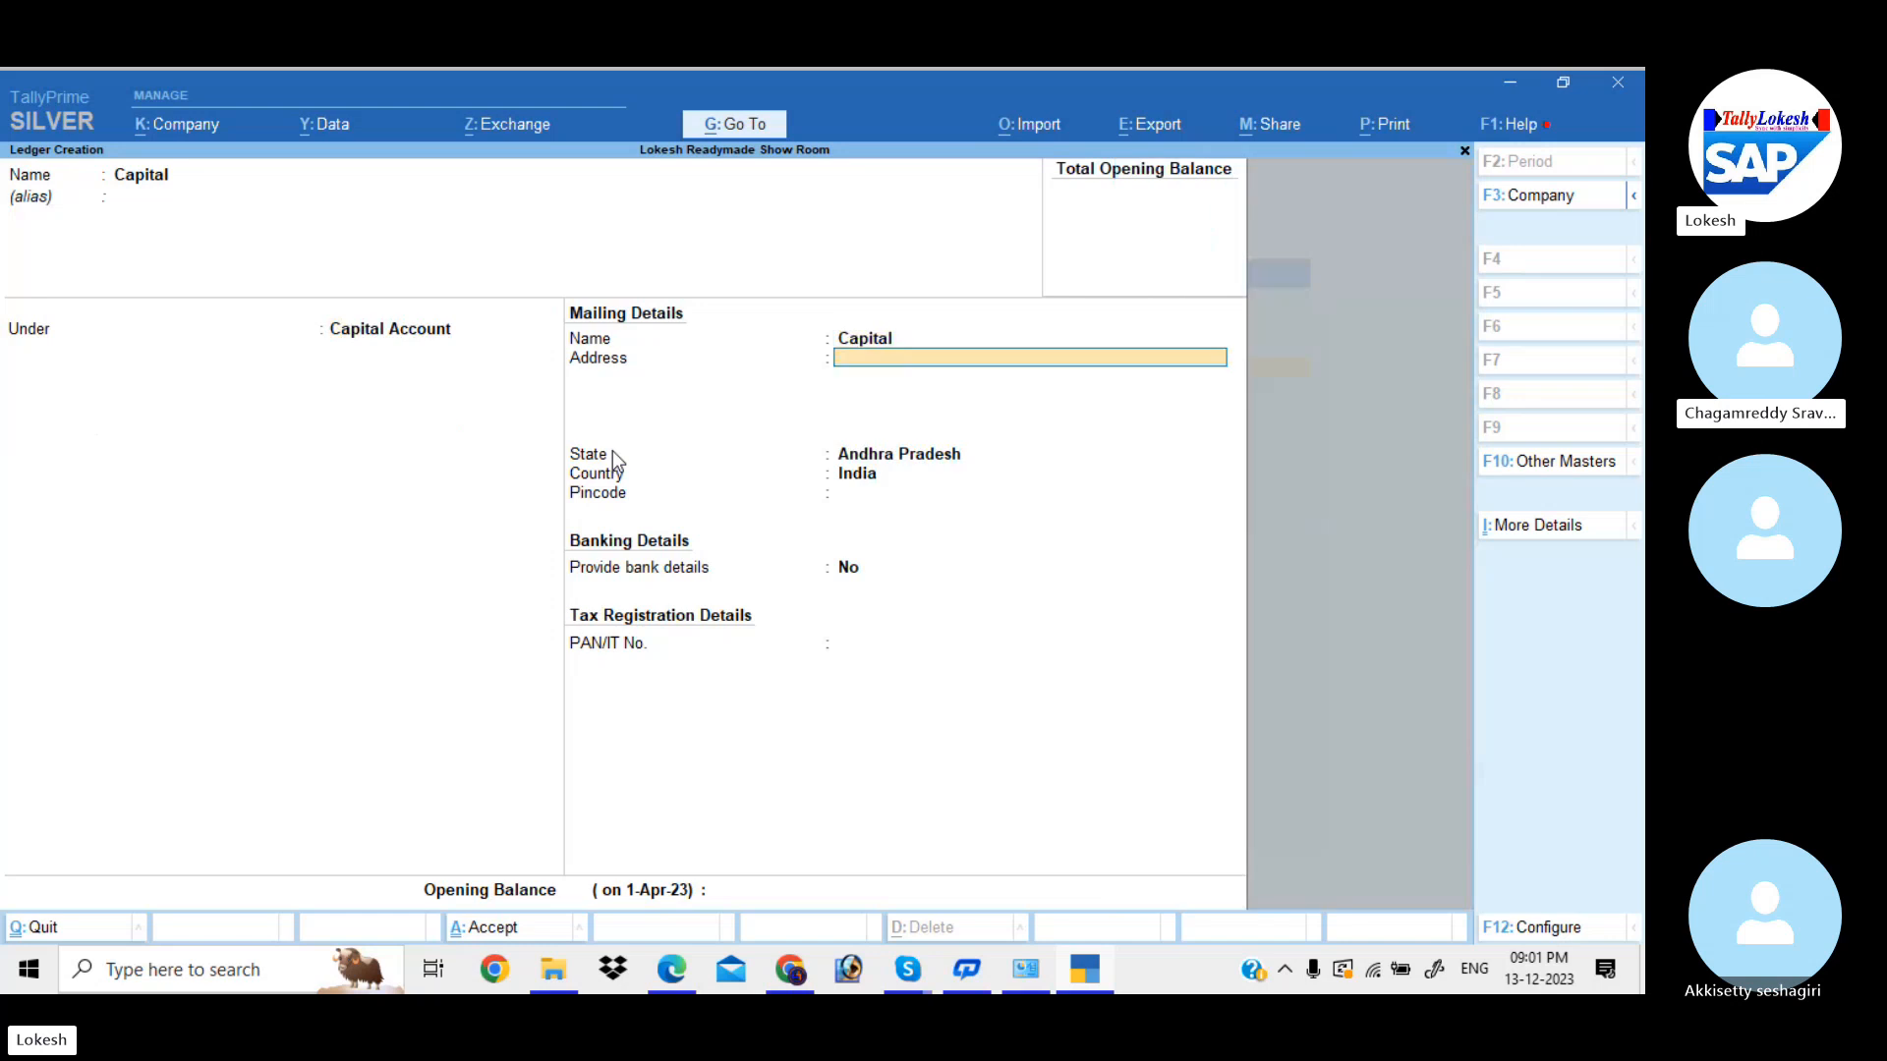
pyautogui.press('Return')
pyautogui.press('Return')
pyautogui.hotkey('ctrl', 'a')
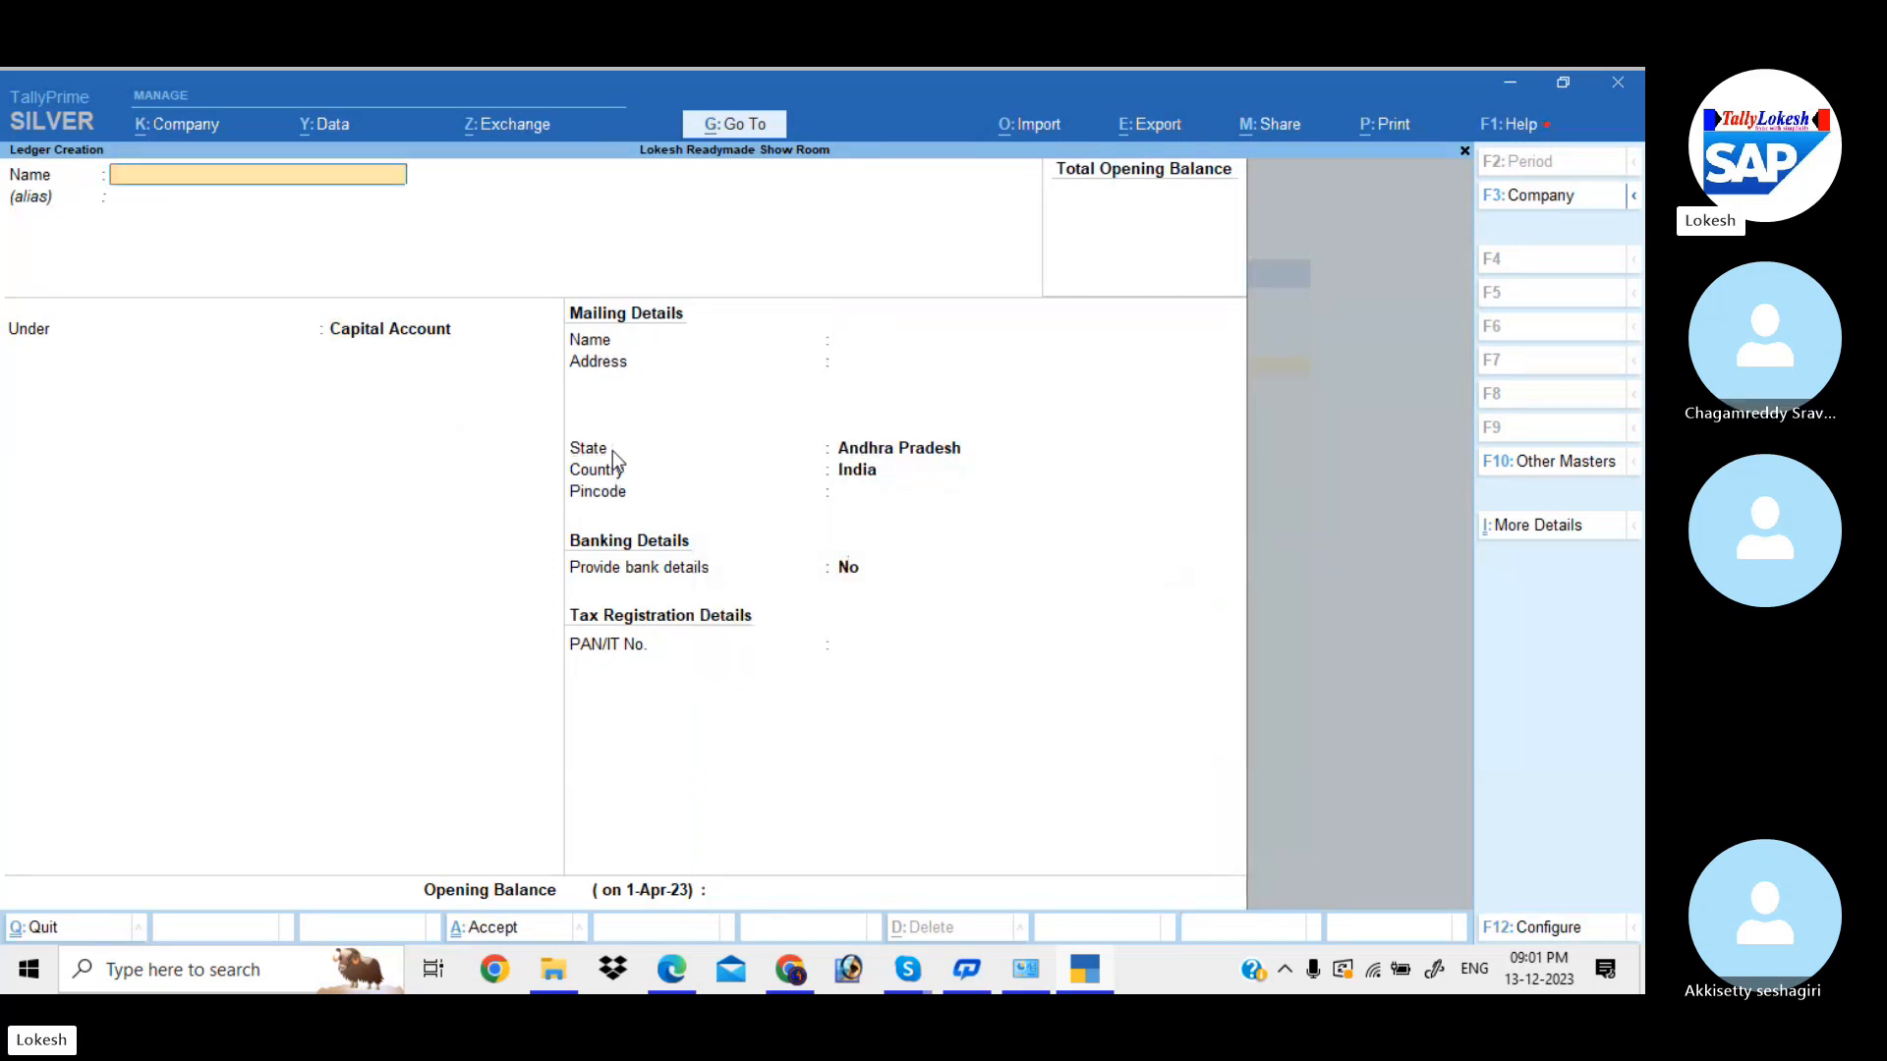
# - Create a ledger named Purchase under Purchase Accounts without an opening balance
pyautogui.write('Purchase P')
pyautogui.press('BackSpace')
pyautogui.press('BackSpace')
pyautogui.press('Return')
pyautogui.press('Return')
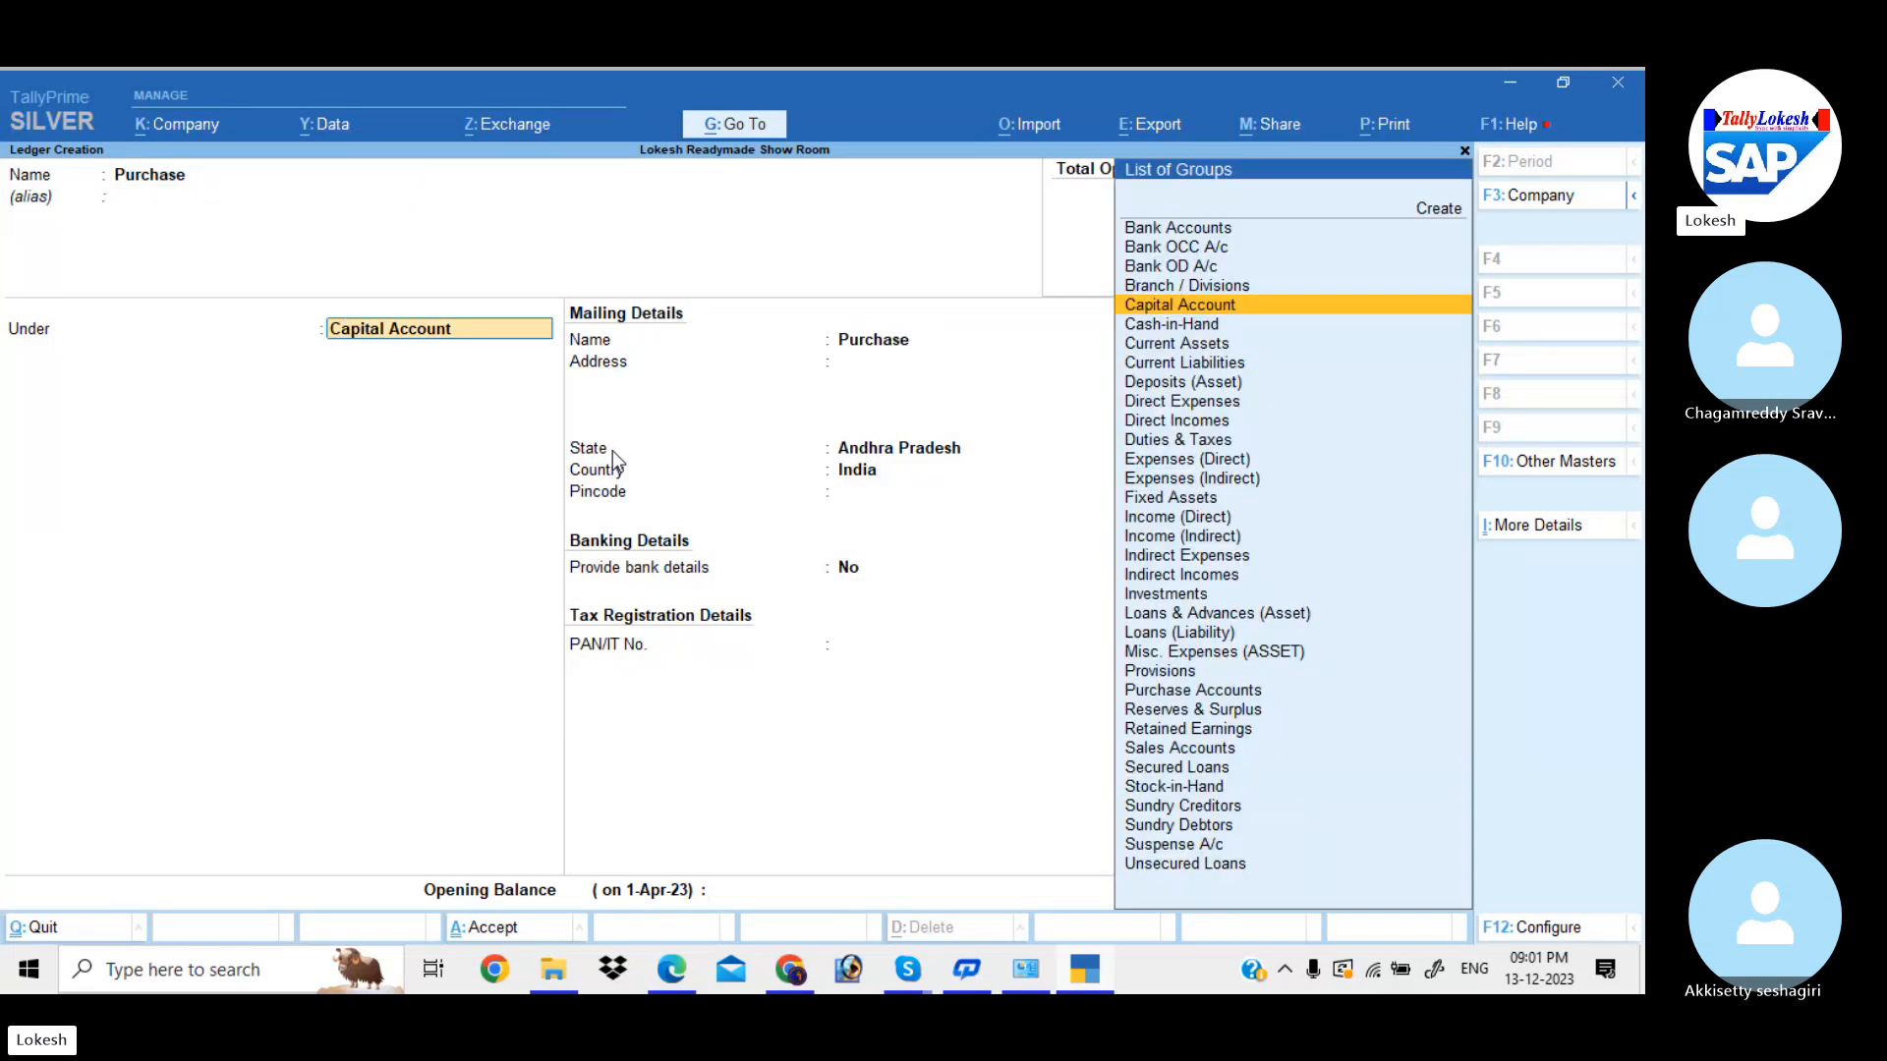
pyautogui.write('pur')
pyautogui.press('Return')
pyautogui.press('Return')
pyautogui.press('Return')
pyautogui.press('Return')
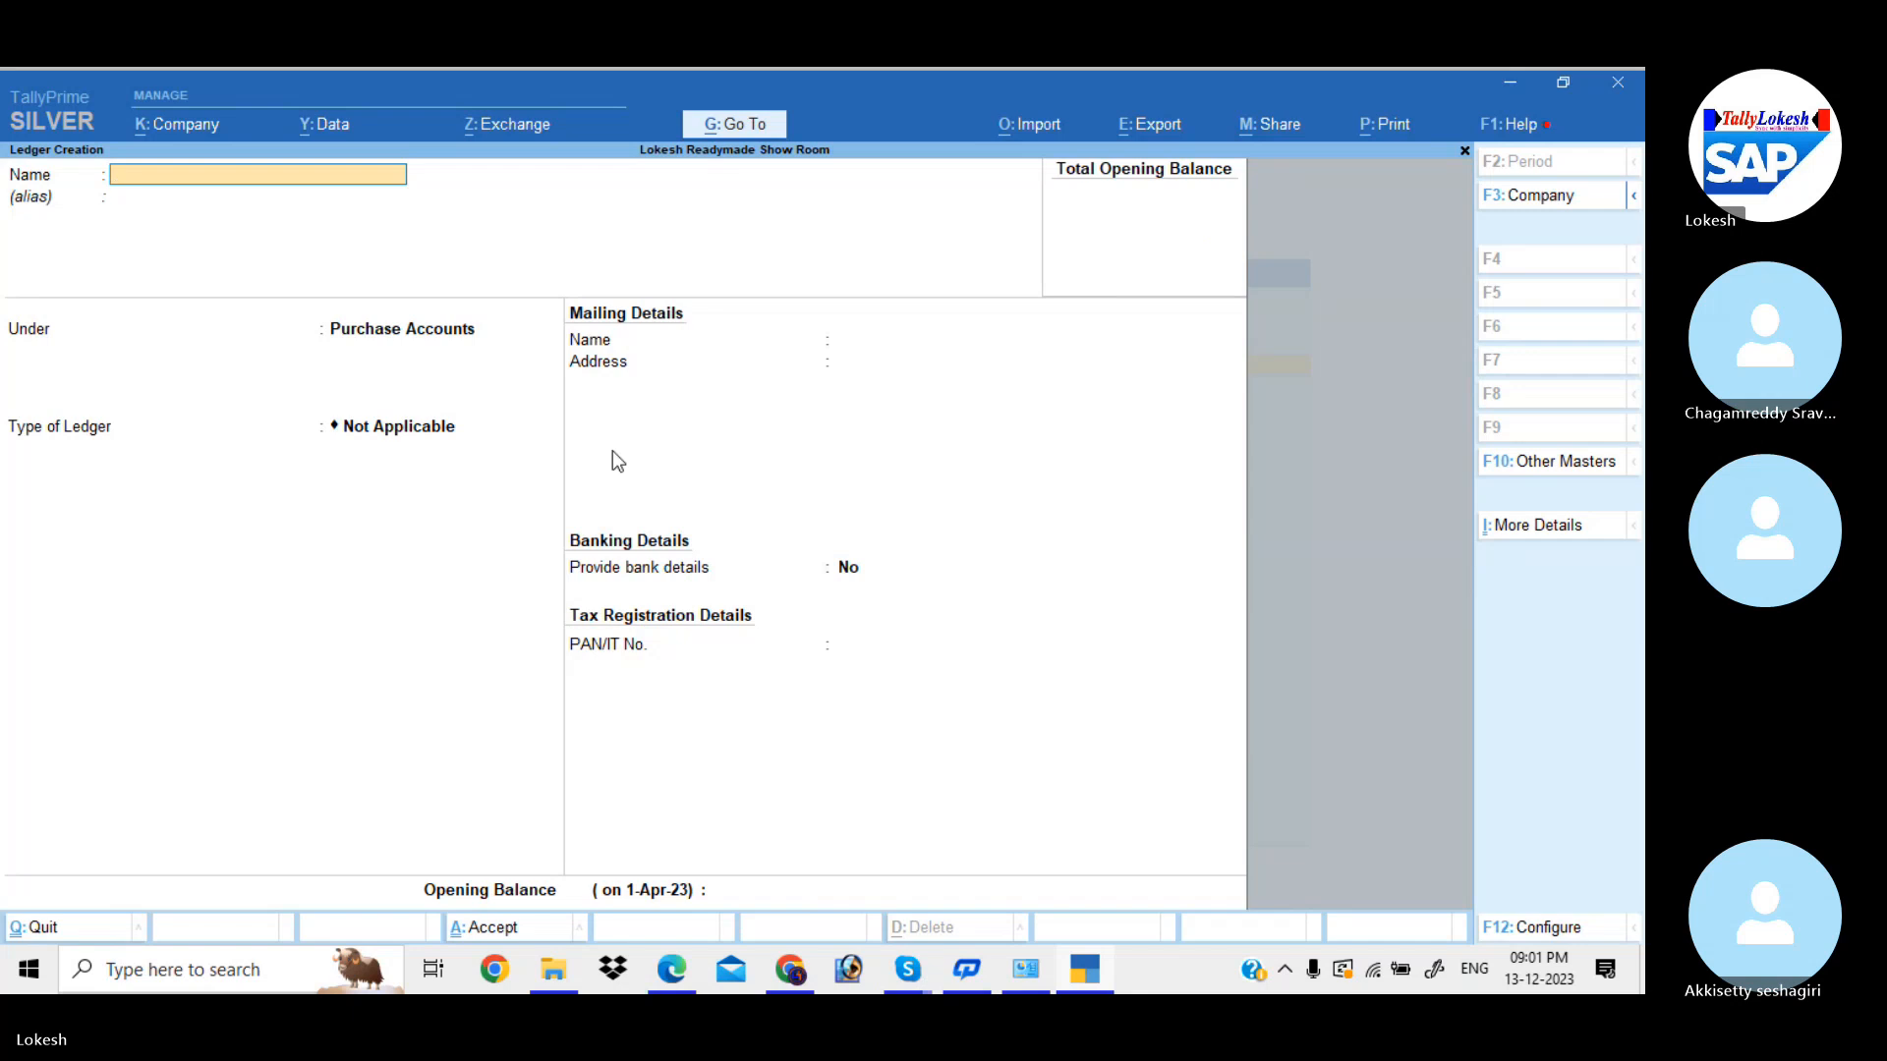
# - Create a supplier ledger named Harsha Show Room under Sundry Creditors, keeping bank details at No
pyautogui.write('Hars')
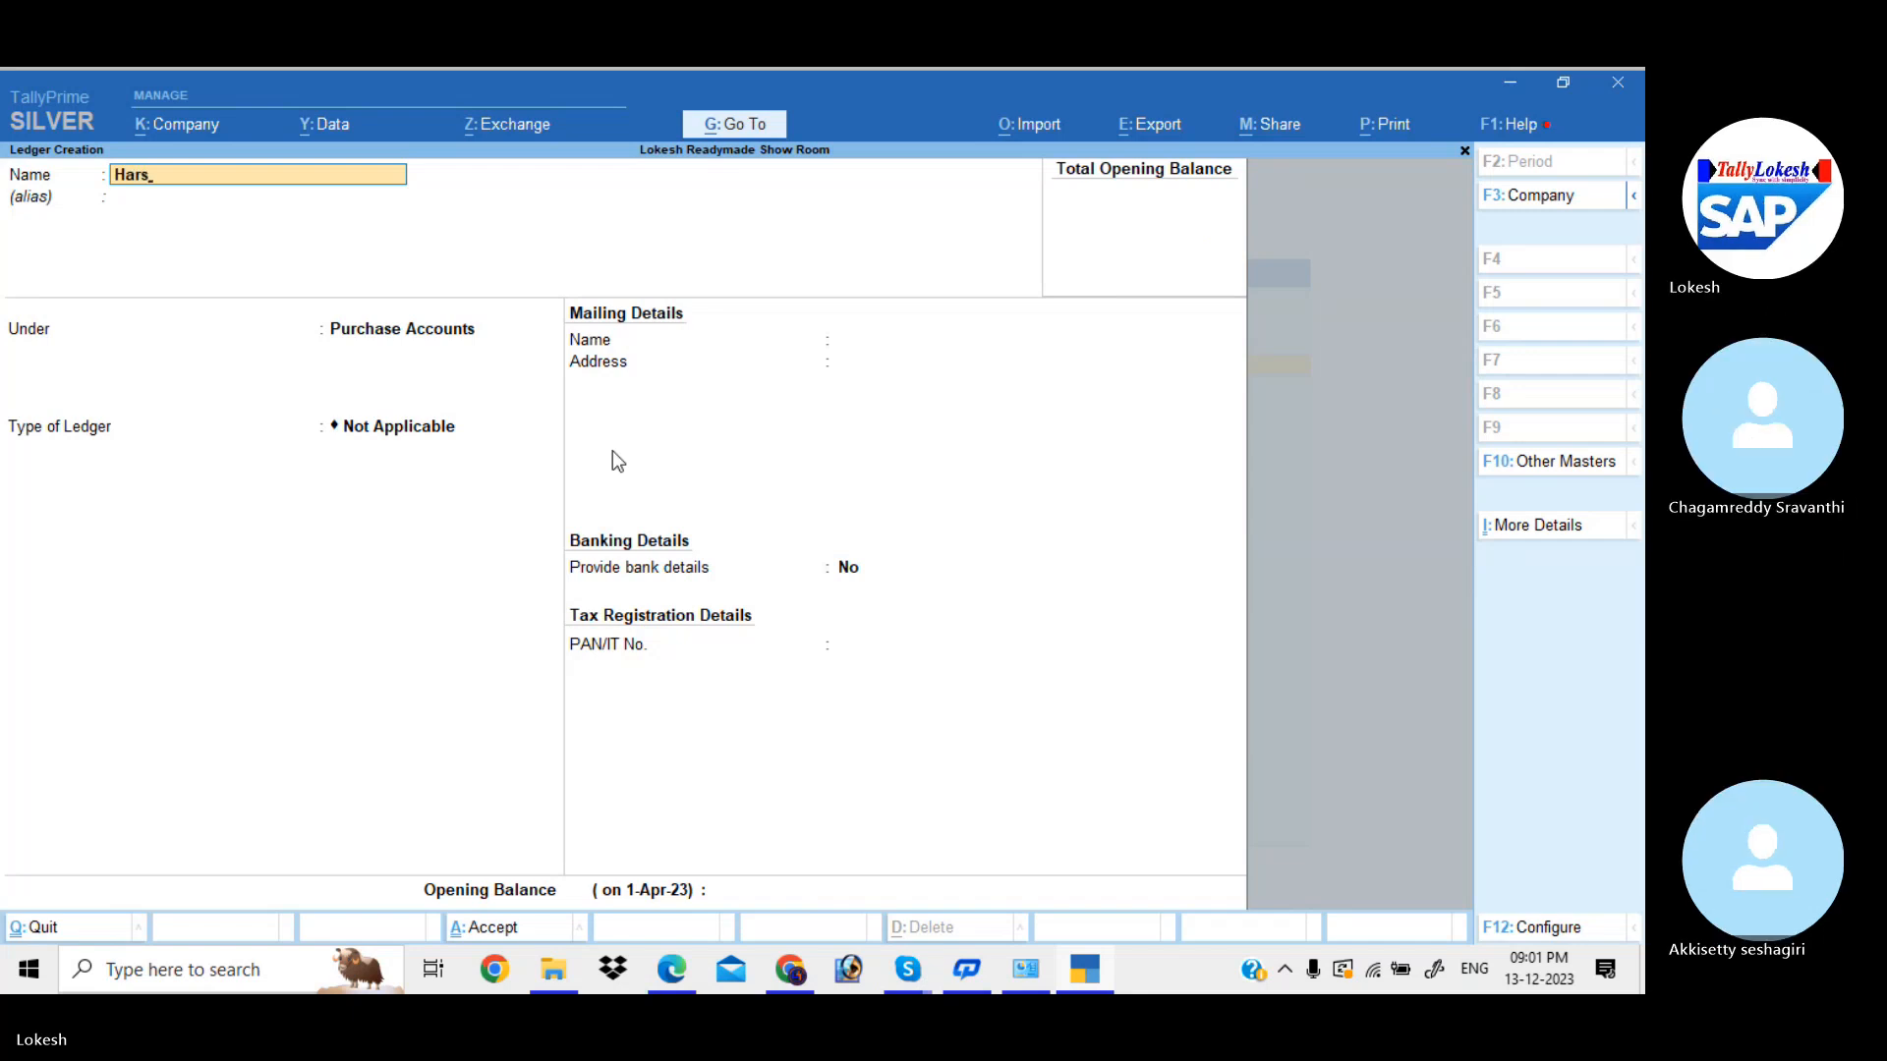
pyautogui.write('ha Sp')
pyautogui.press('BackSpace')
pyautogui.write('how Room')
pyautogui.press('Return')
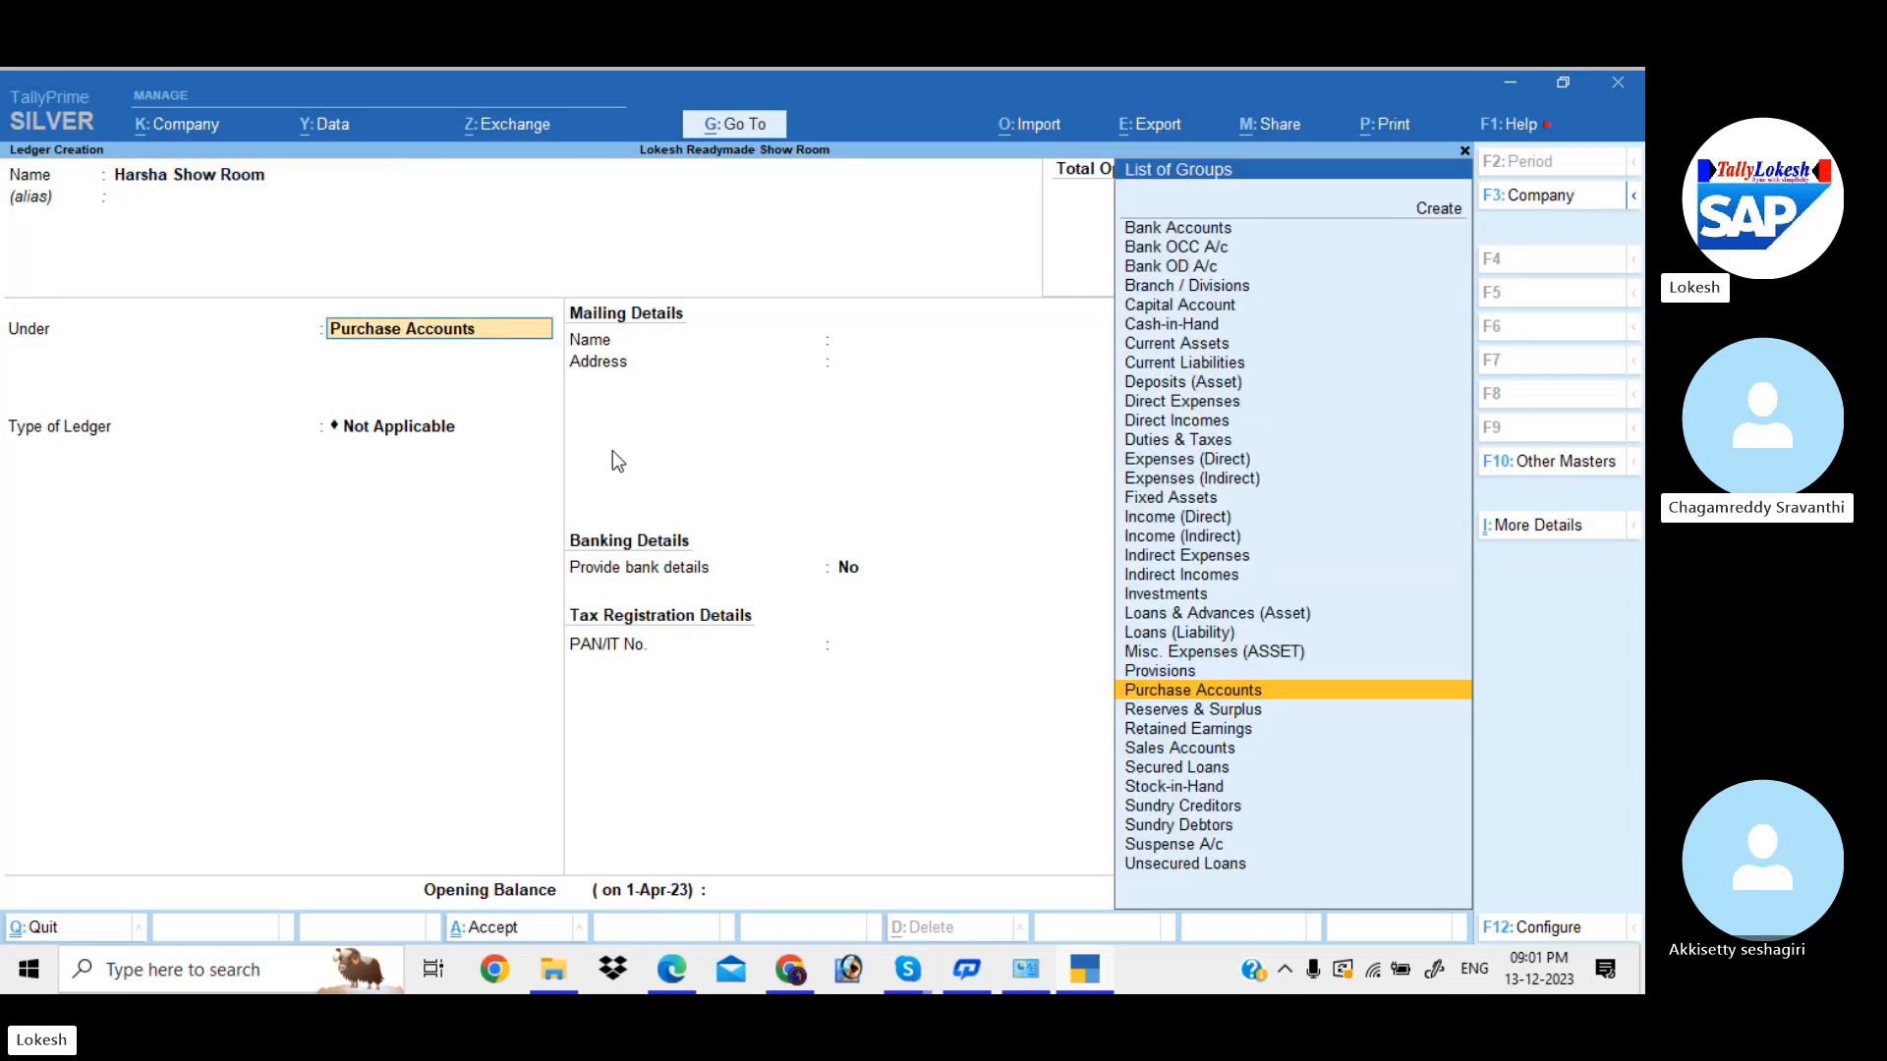
pyautogui.write('sun')
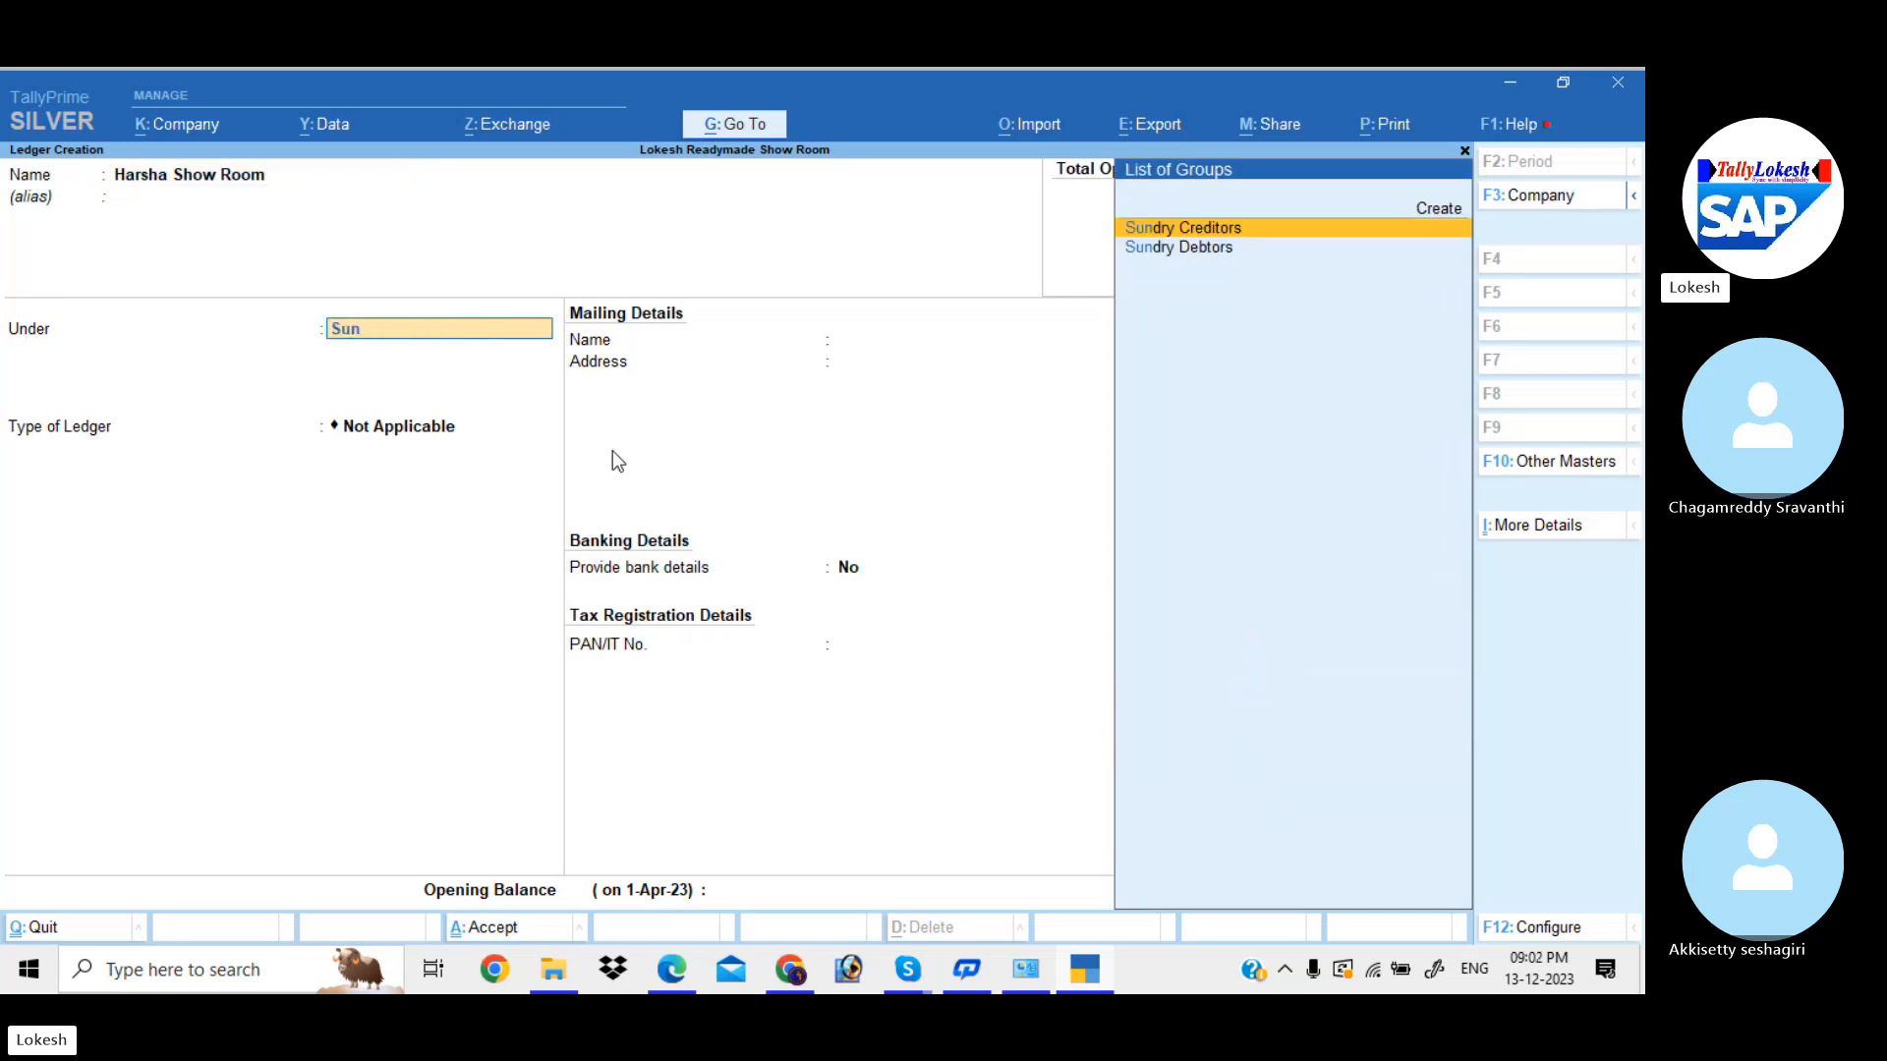
pyautogui.press('Return')
pyautogui.press('Return')
pyautogui.press('Return')
pyautogui.press('Return')
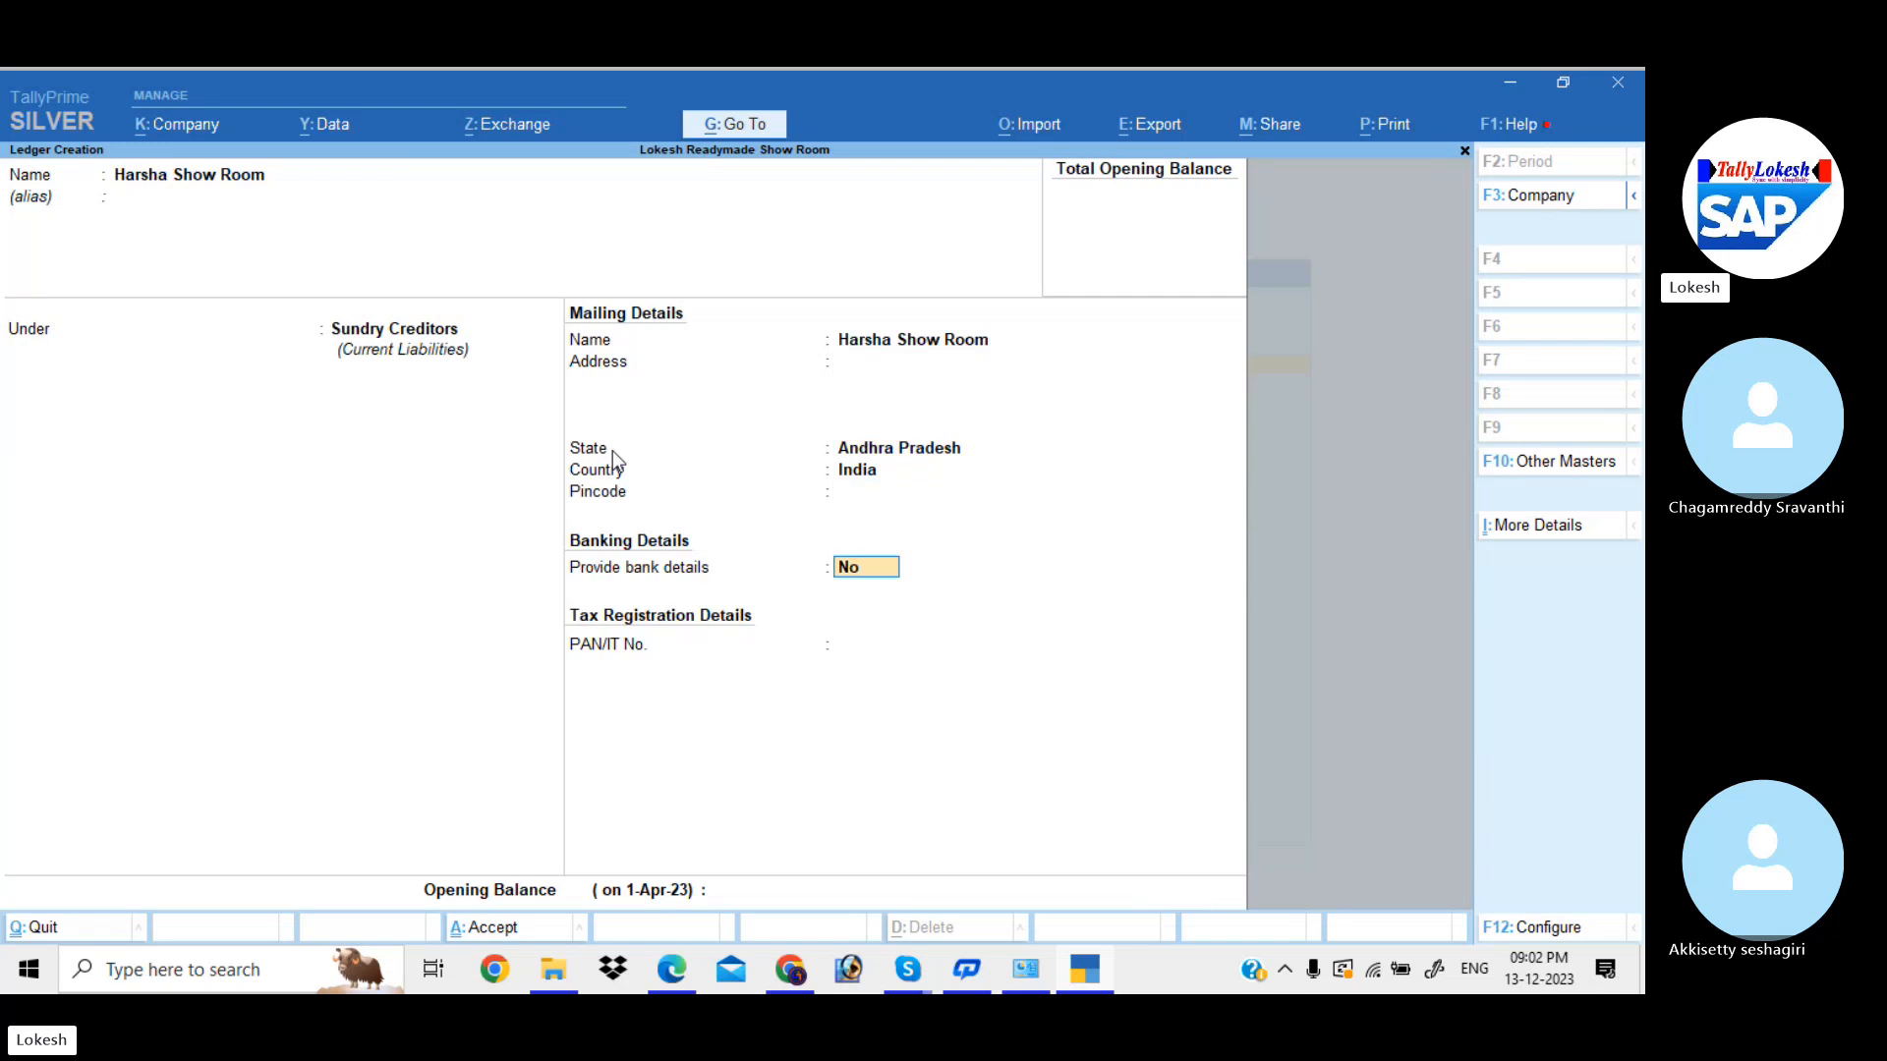
pyautogui.press('Return')
pyautogui.press('Return')
pyautogui.press('Return')
pyautogui.press('Return')
# - Create a ledger named Sales under Sales Accounts with type Not Applicable and no opening balance
pyautogui.write('Sales')
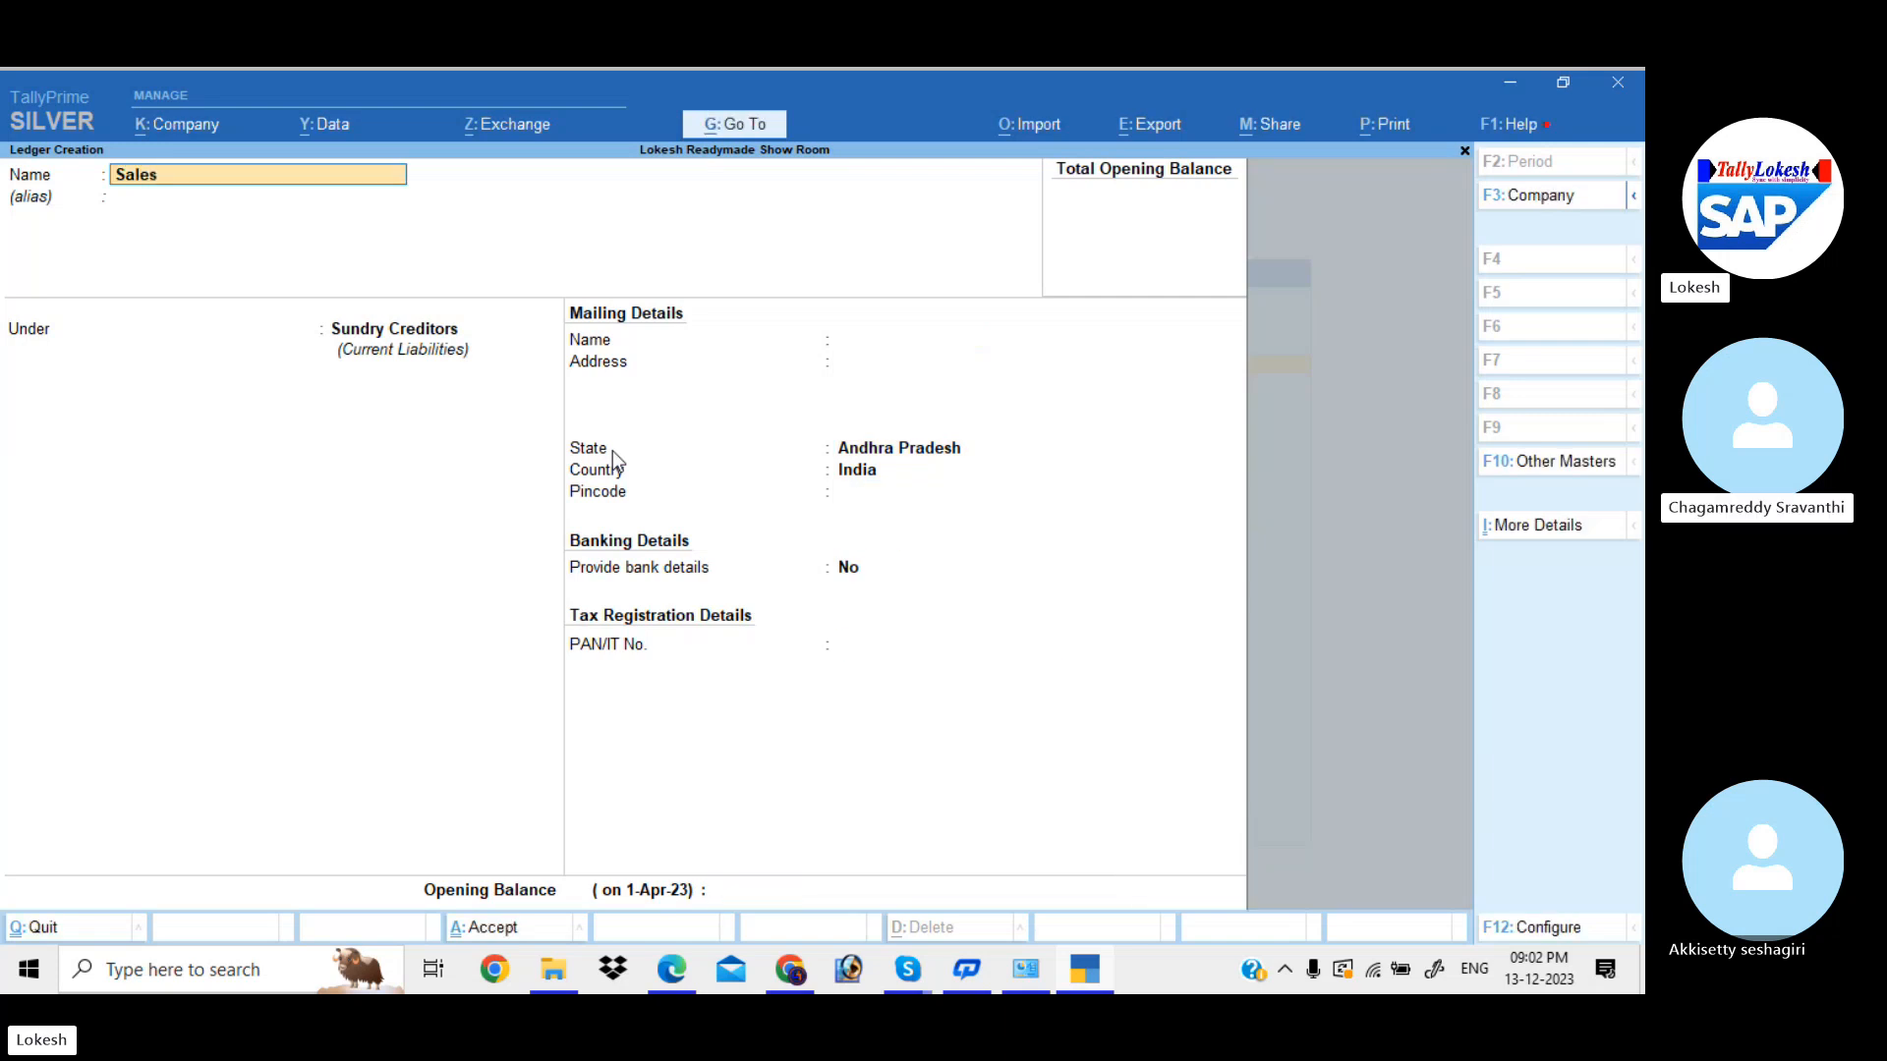
pyautogui.press('Return')
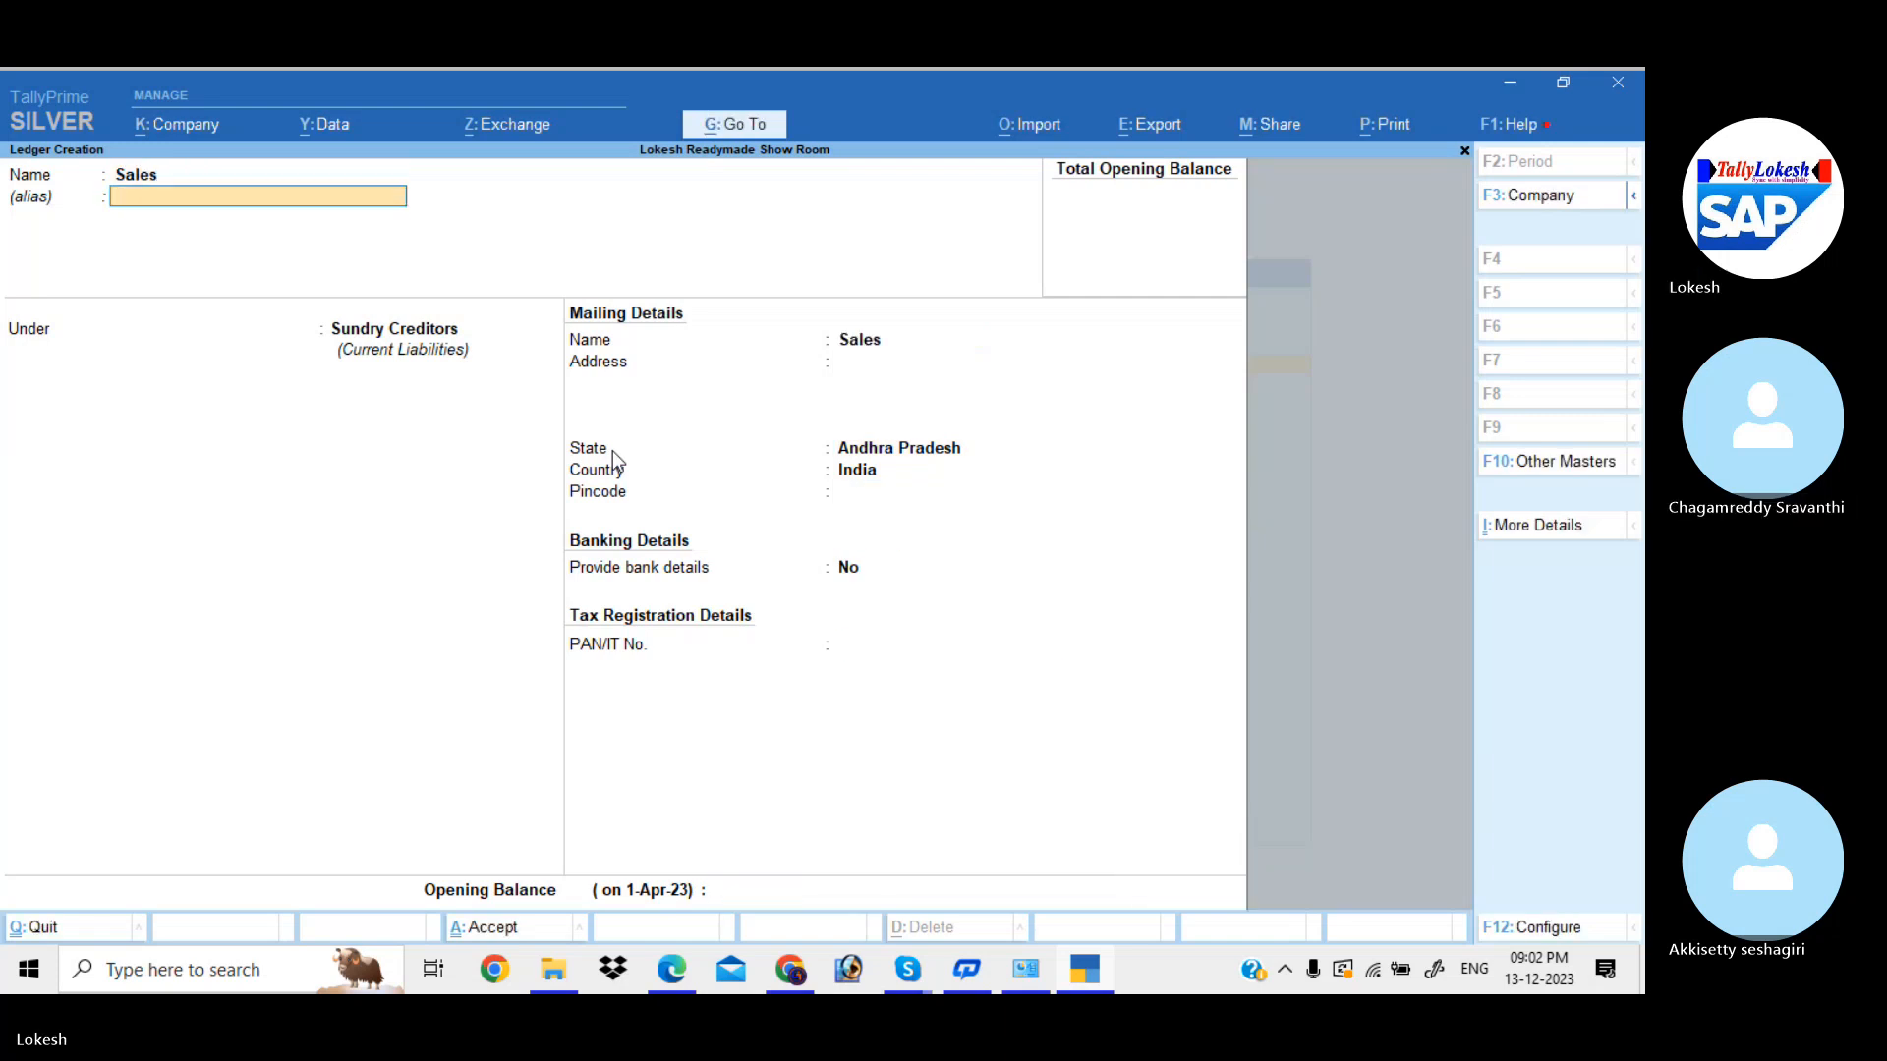
pyautogui.press('Return')
pyautogui.write('Sa')
pyautogui.press('Return')
pyautogui.press('Return')
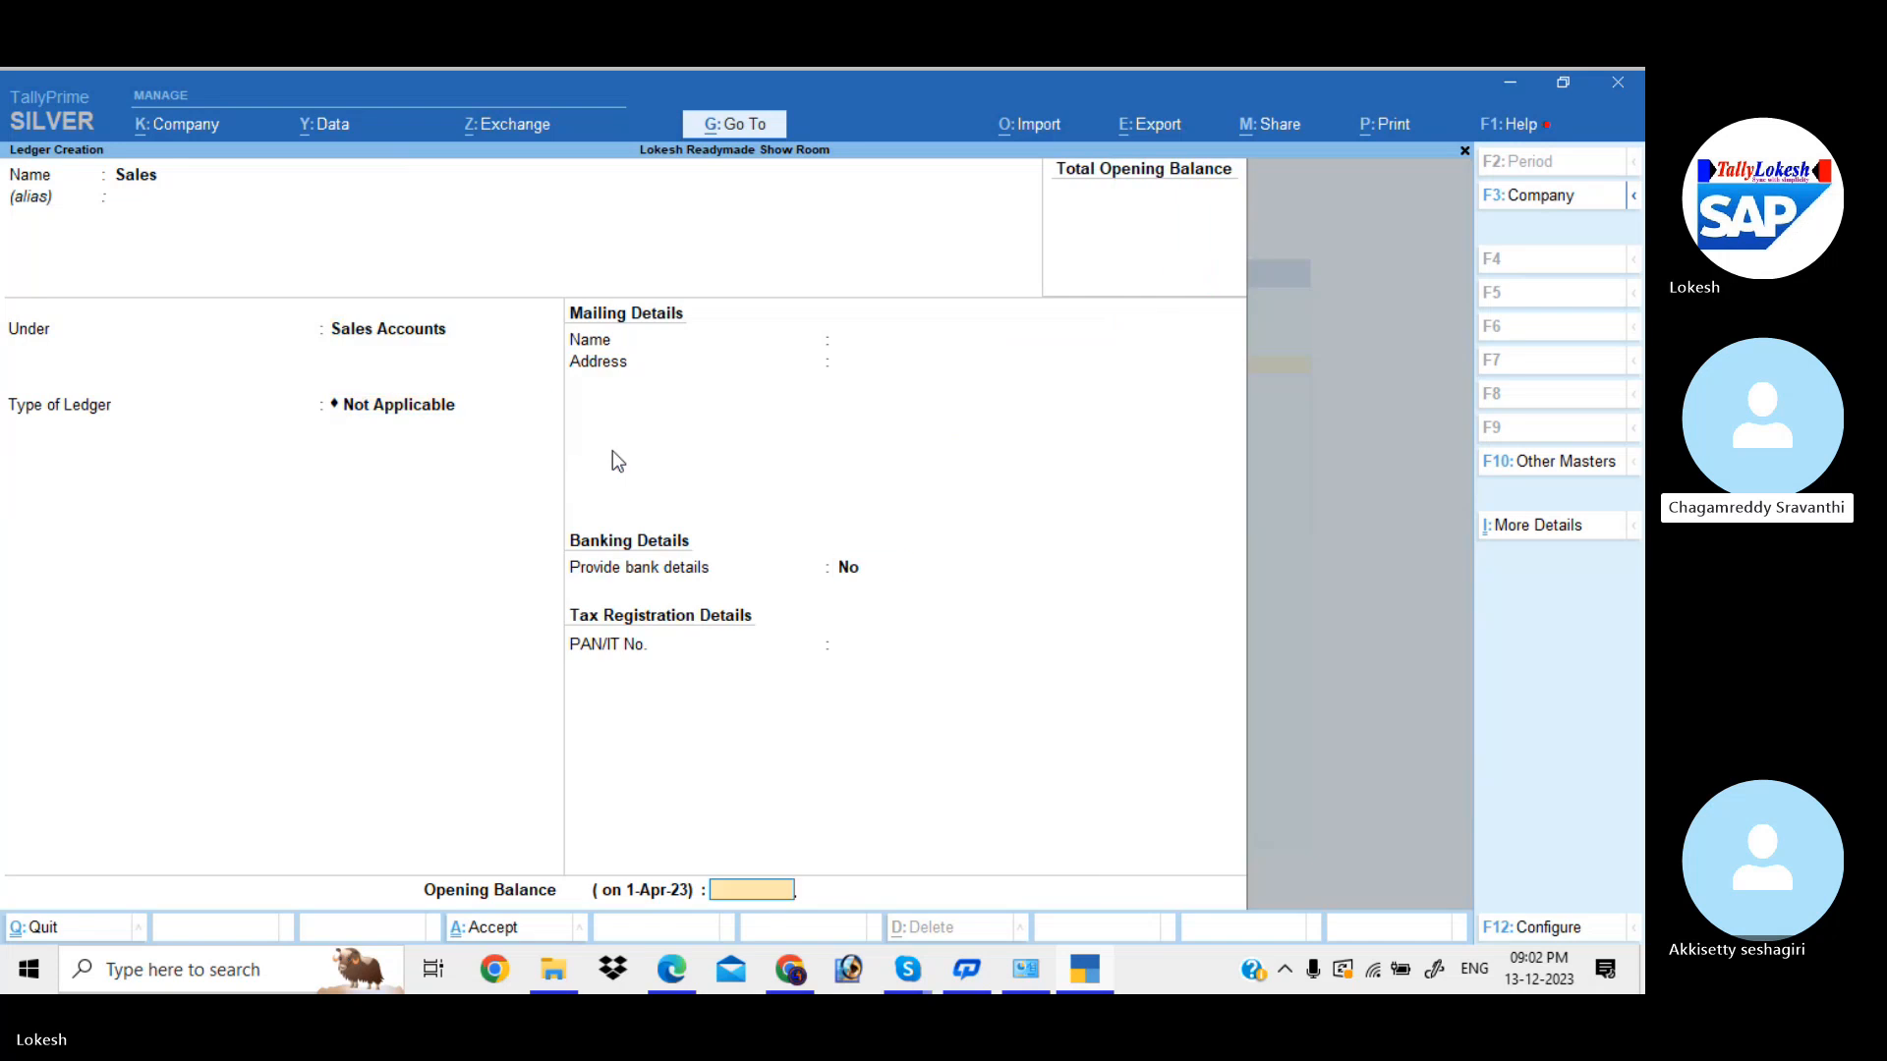
pyautogui.press('Return')
pyautogui.press('Return')
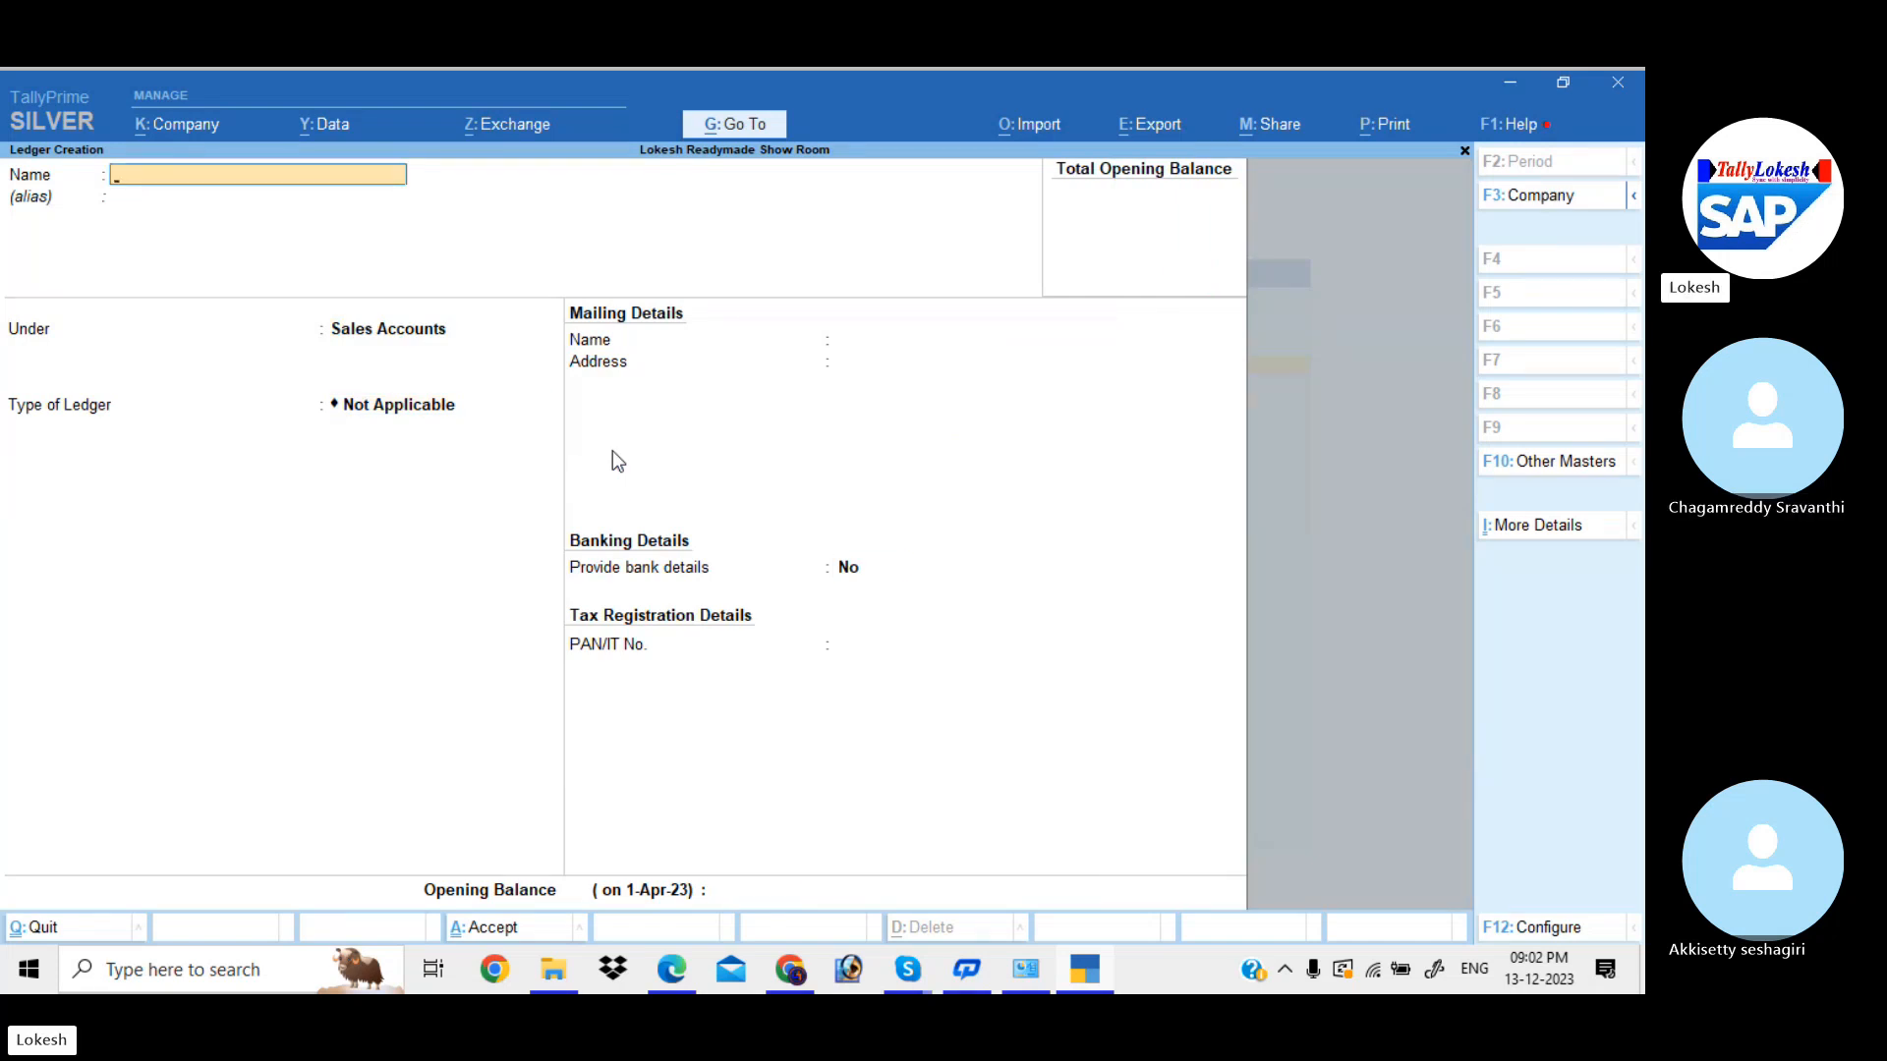
# - Create a customer ledger named Indian Traders under Sundry Debtors, and leave ledger creation
pyautogui.write('Indian')
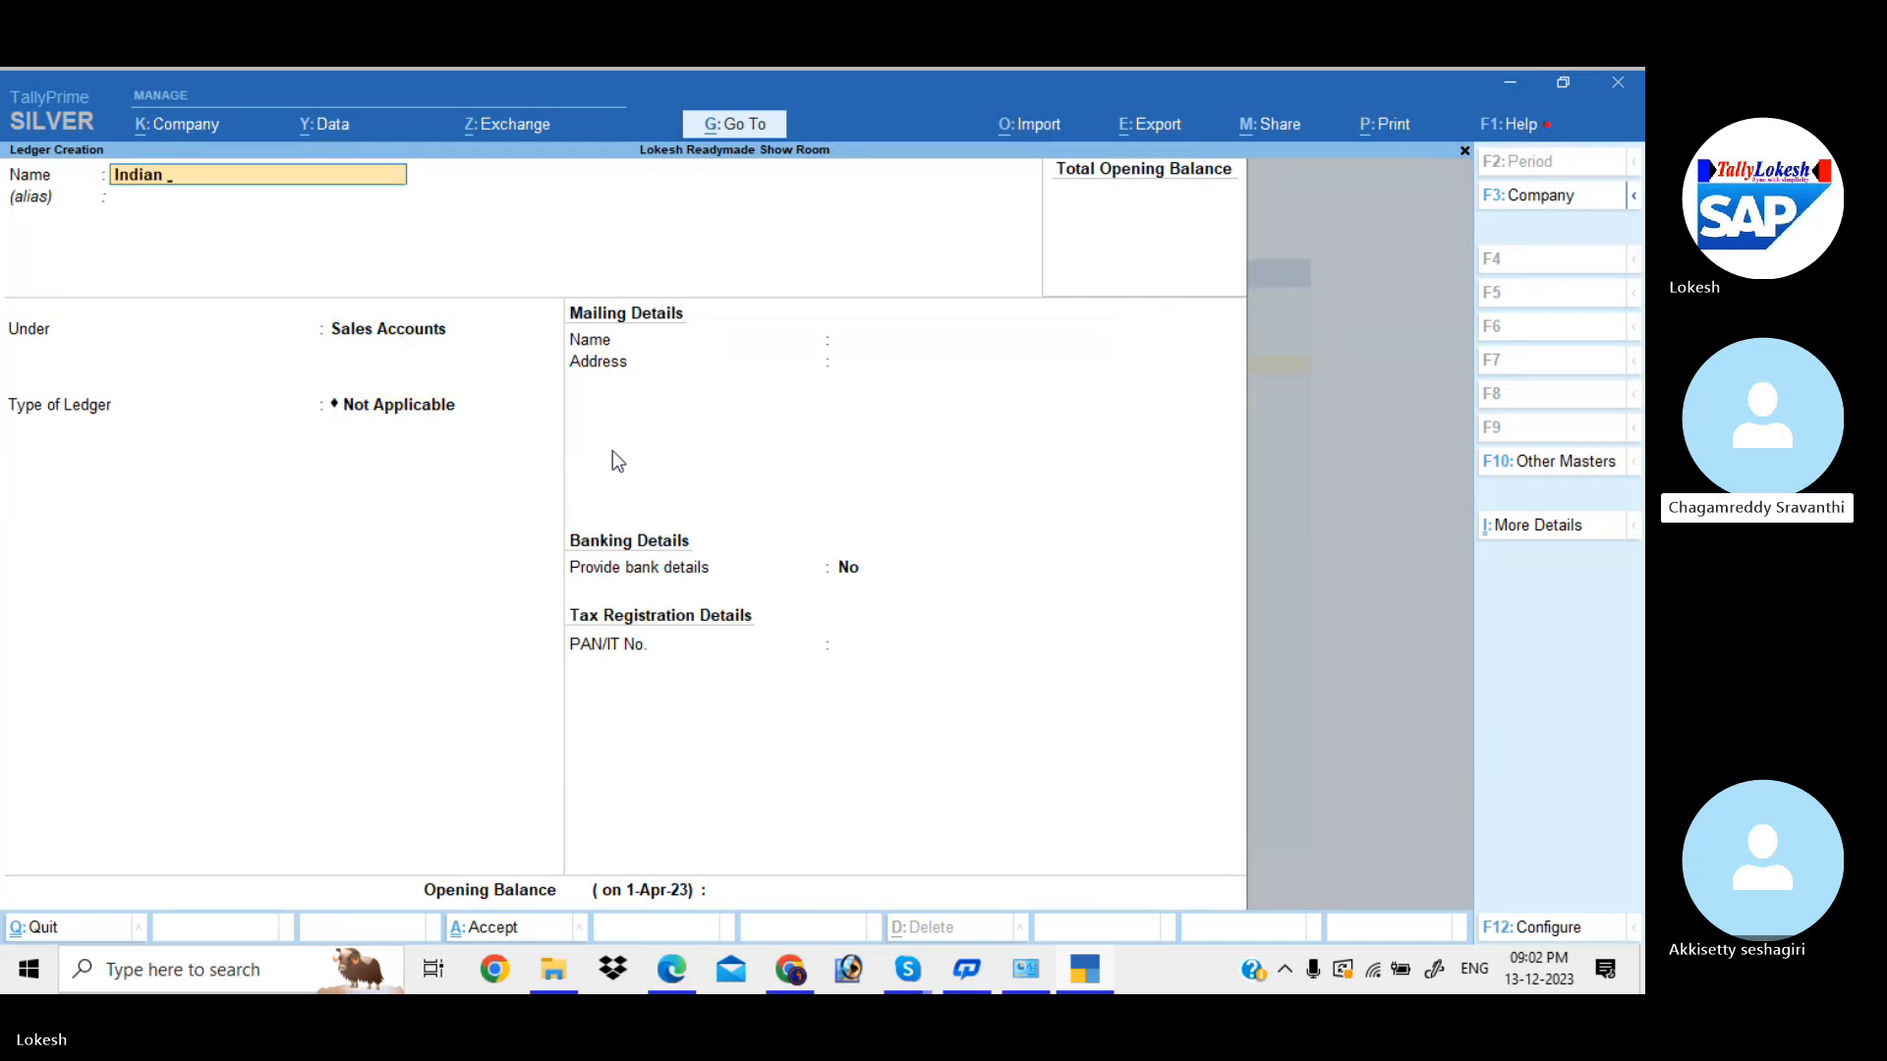
pyautogui.write(' Traders')
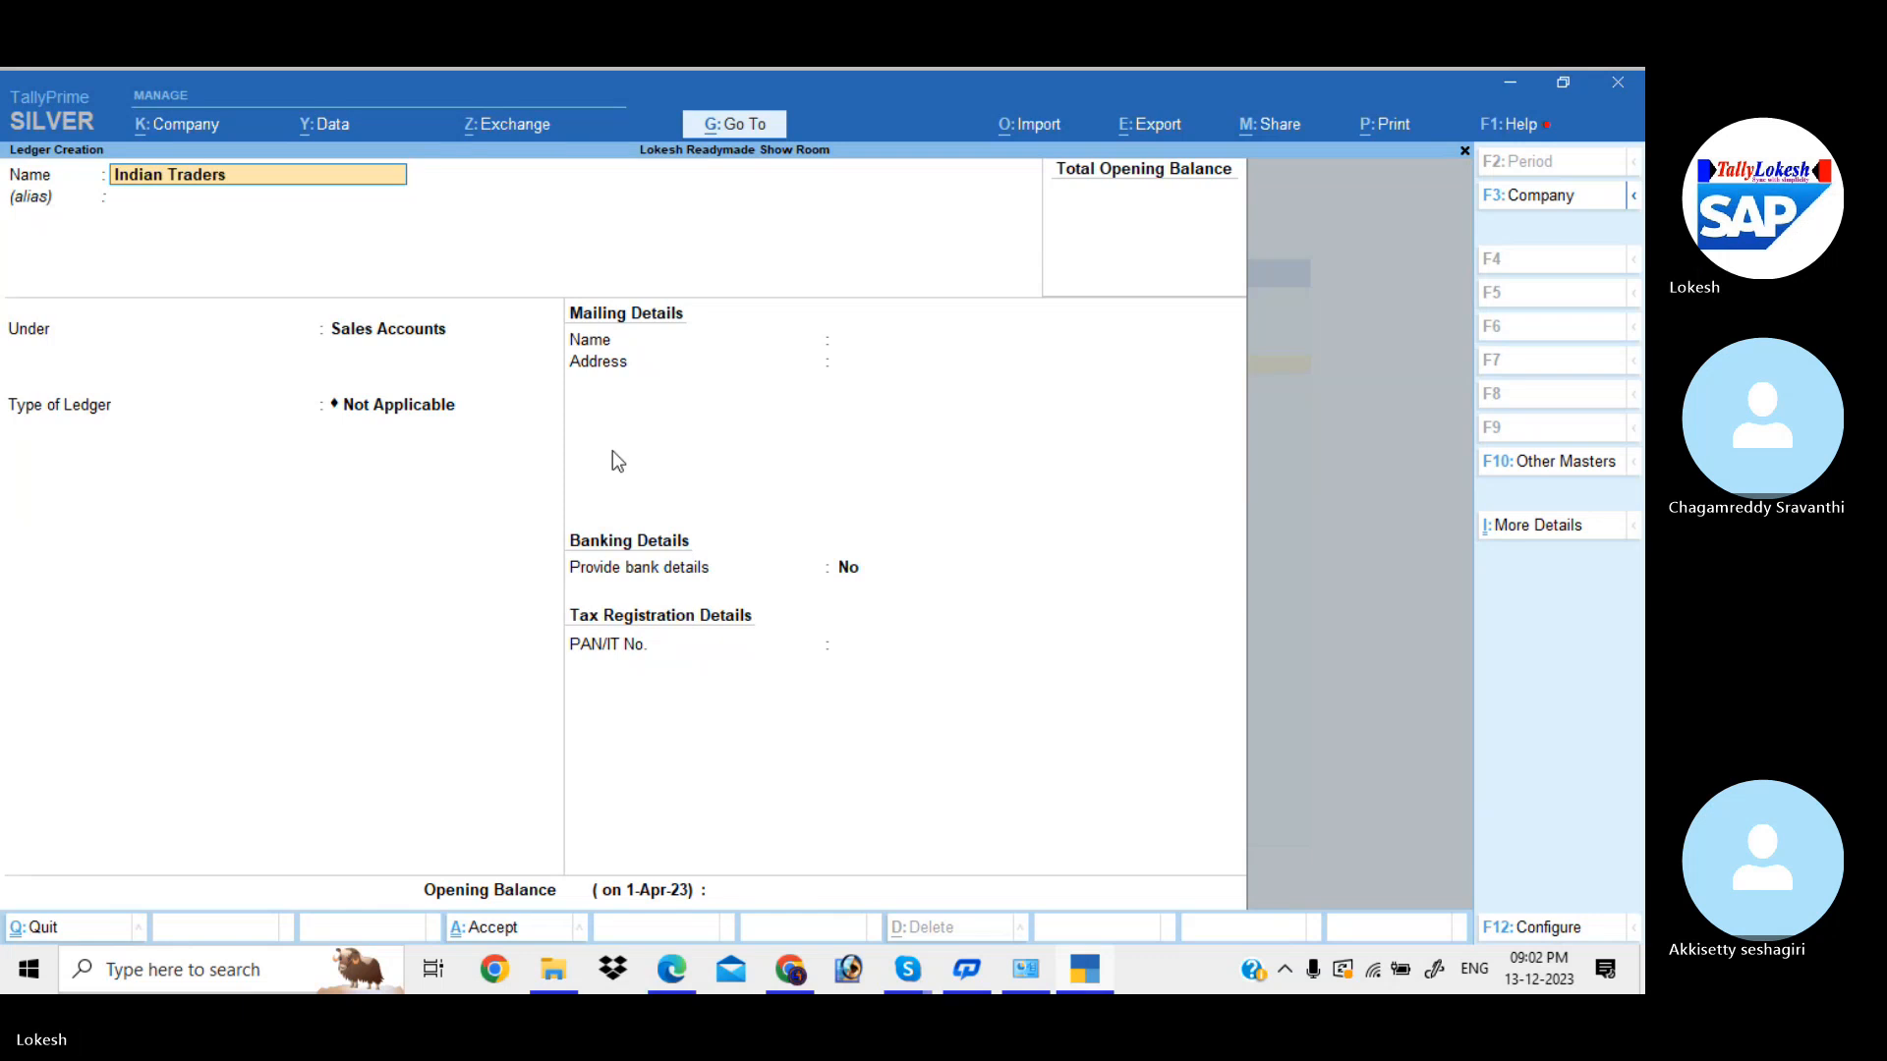
pyautogui.press('Return')
pyautogui.write('Su')
pyautogui.press('Down')
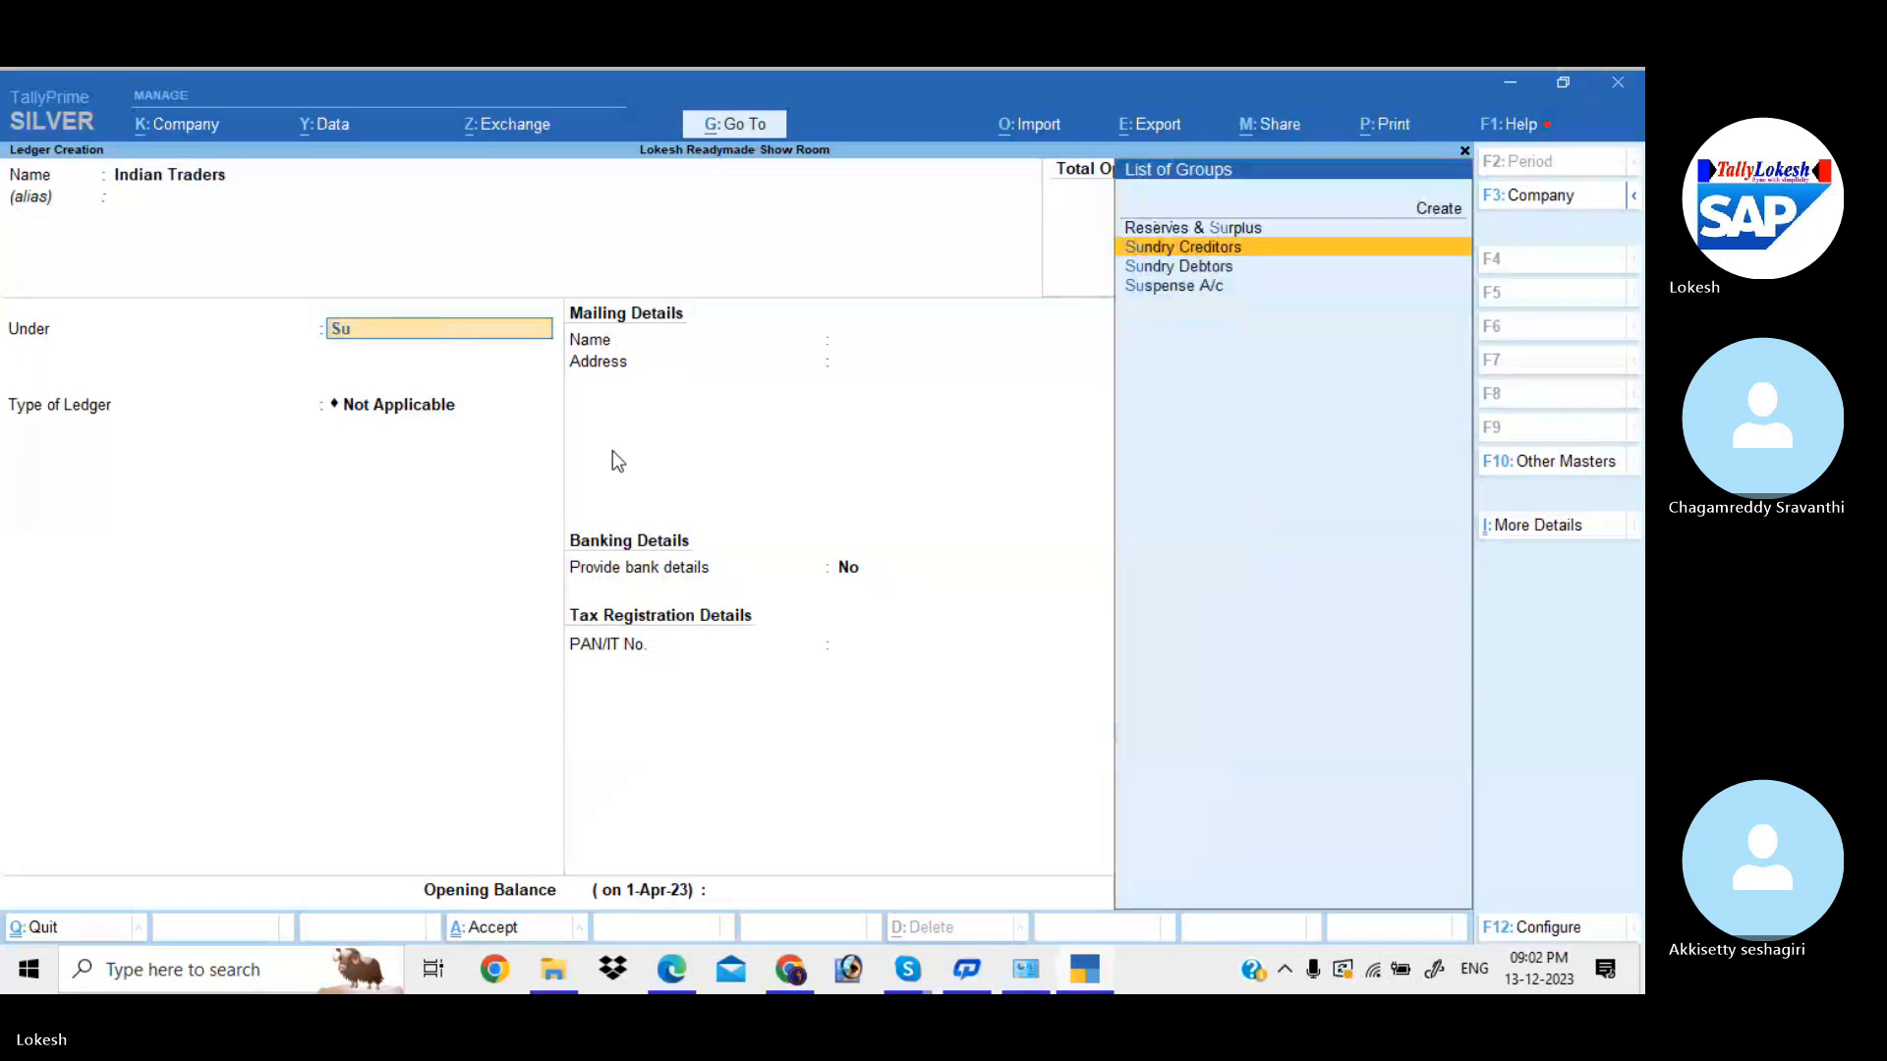
pyautogui.press('Down')
pyautogui.press('Return')
pyautogui.press('Return')
pyautogui.press('Return')
pyautogui.press('Return')
pyautogui.press('Return')
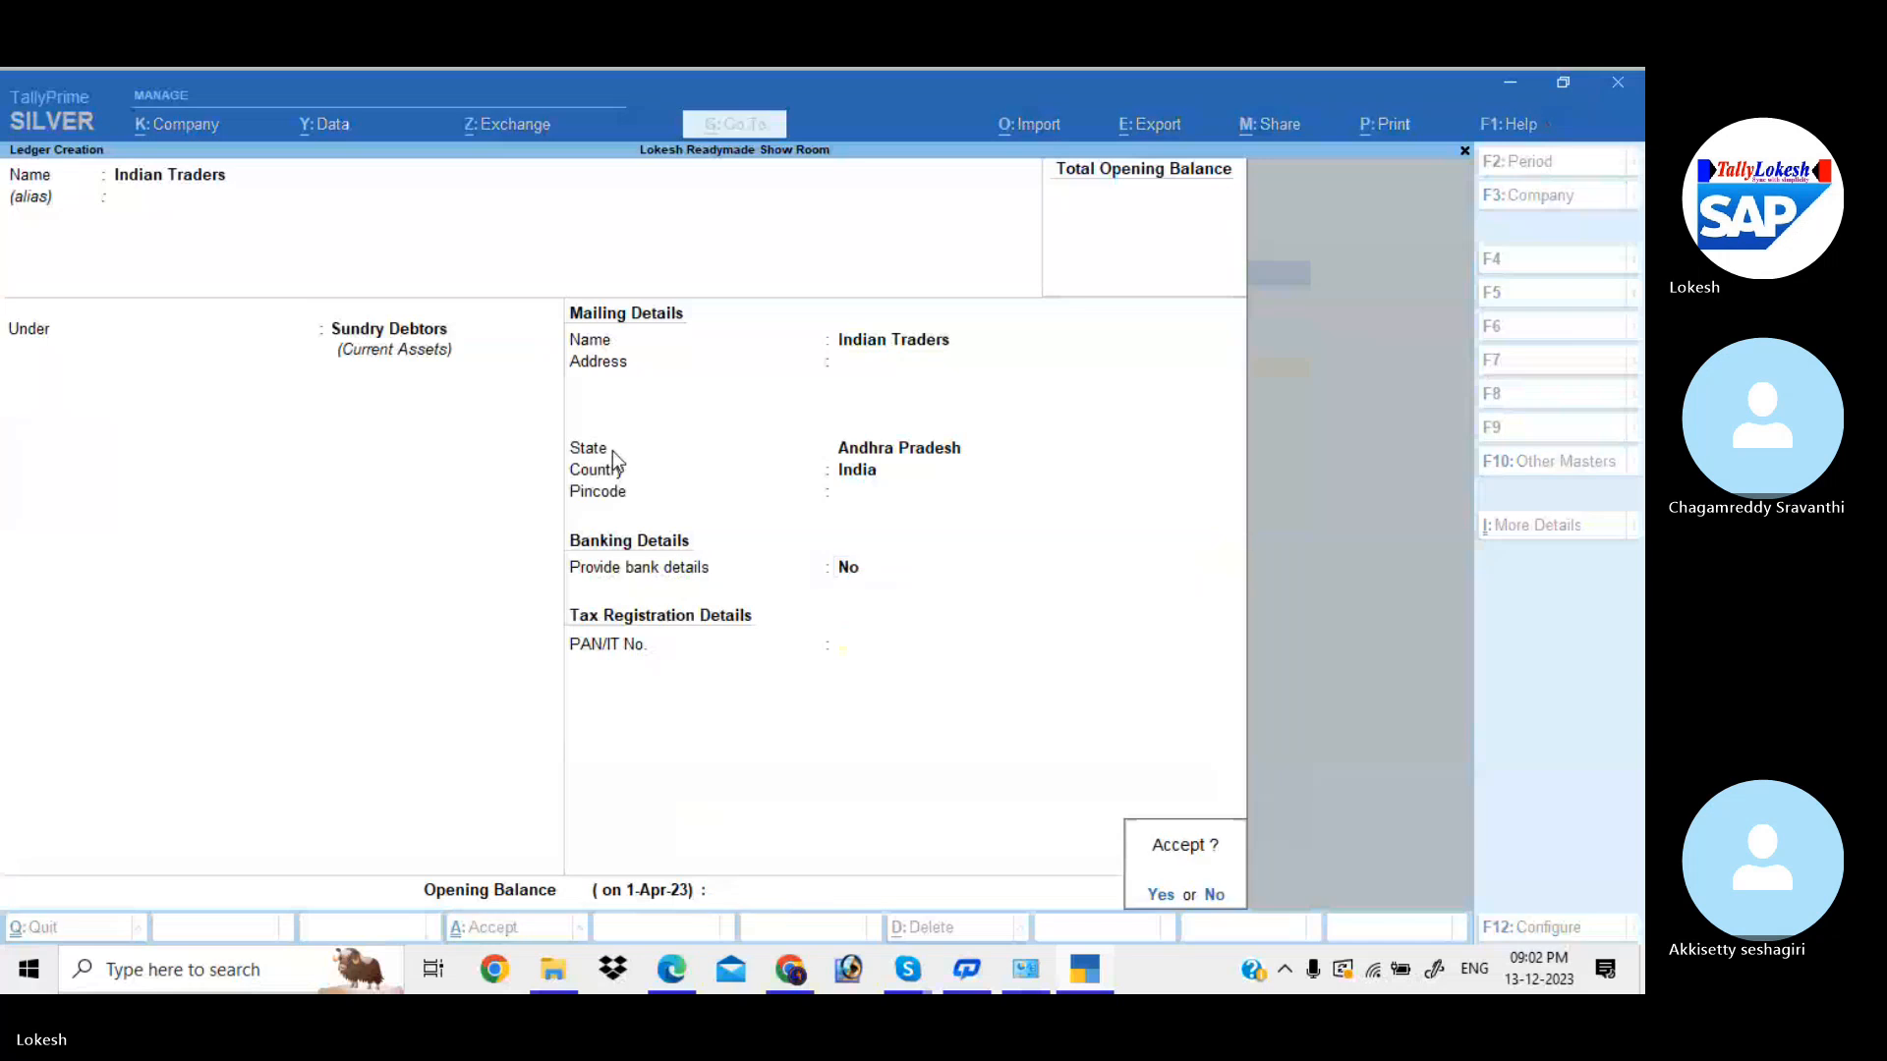
pyautogui.press('Return')
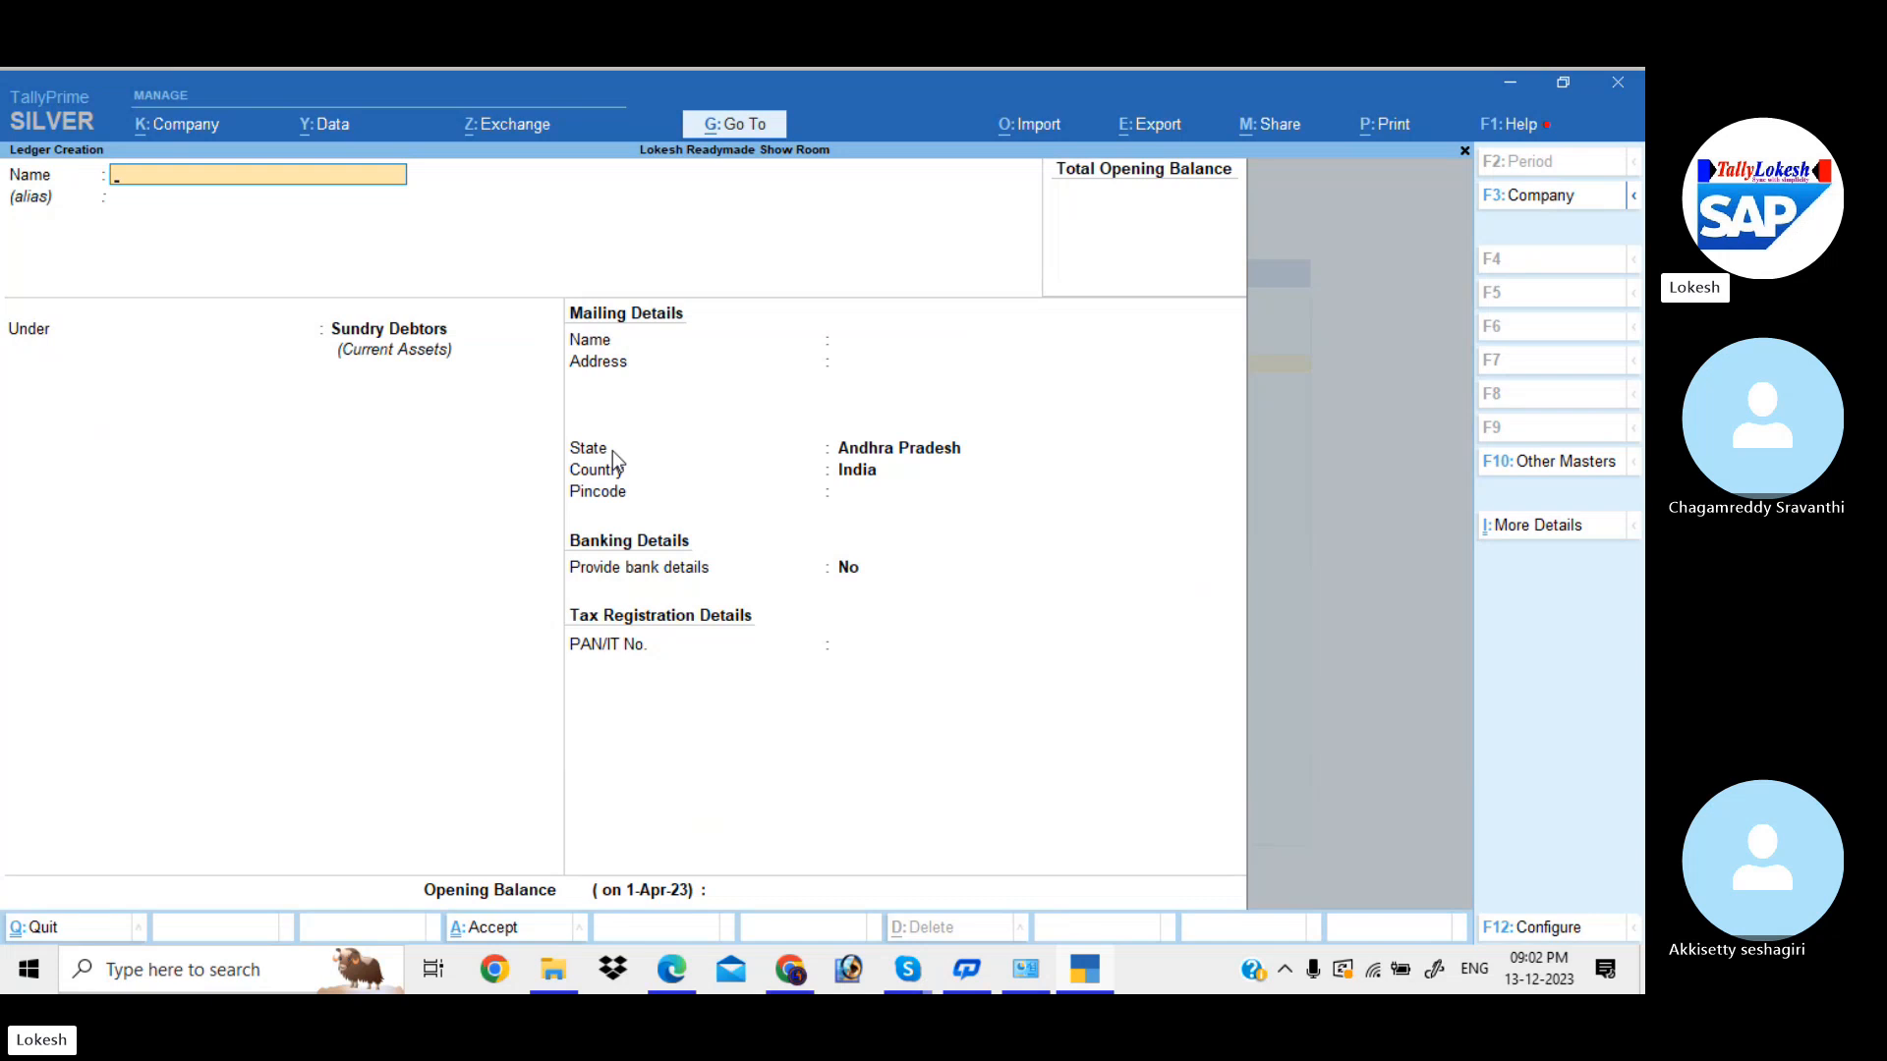
pyautogui.press('Escape')
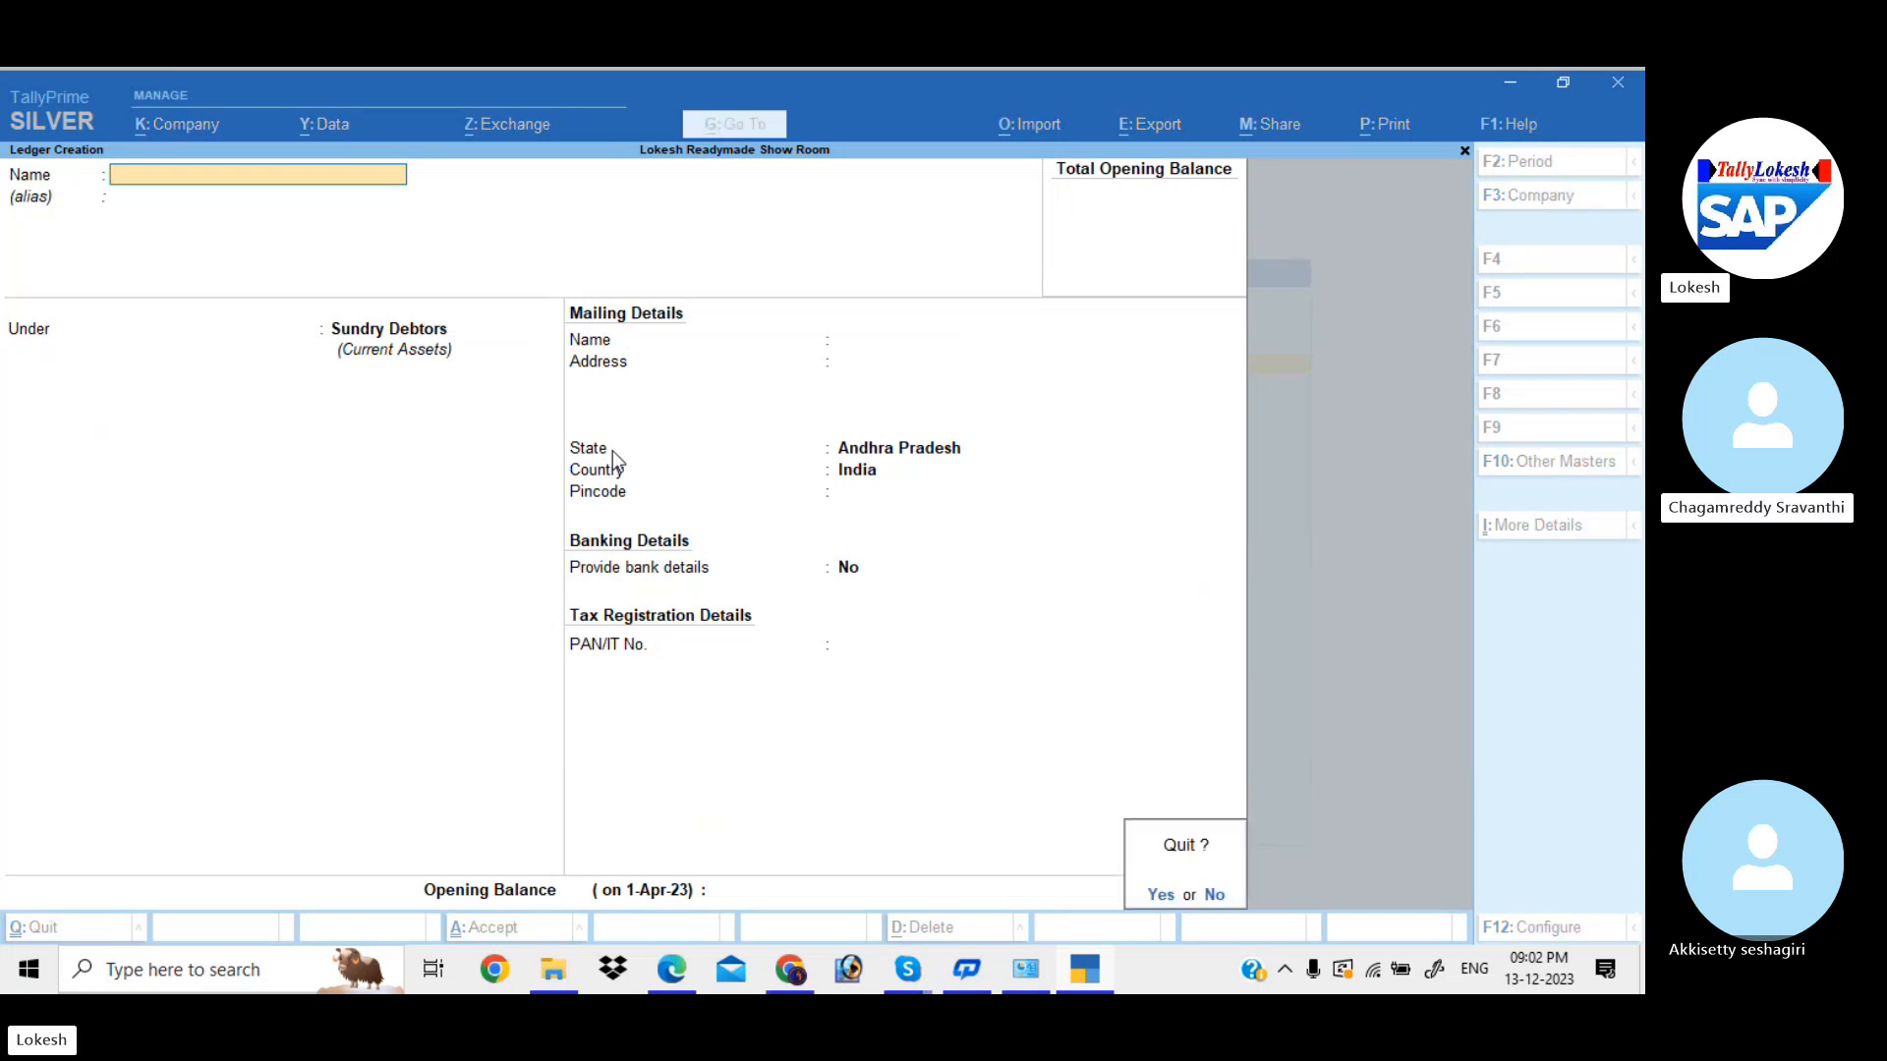
pyautogui.press('Return')
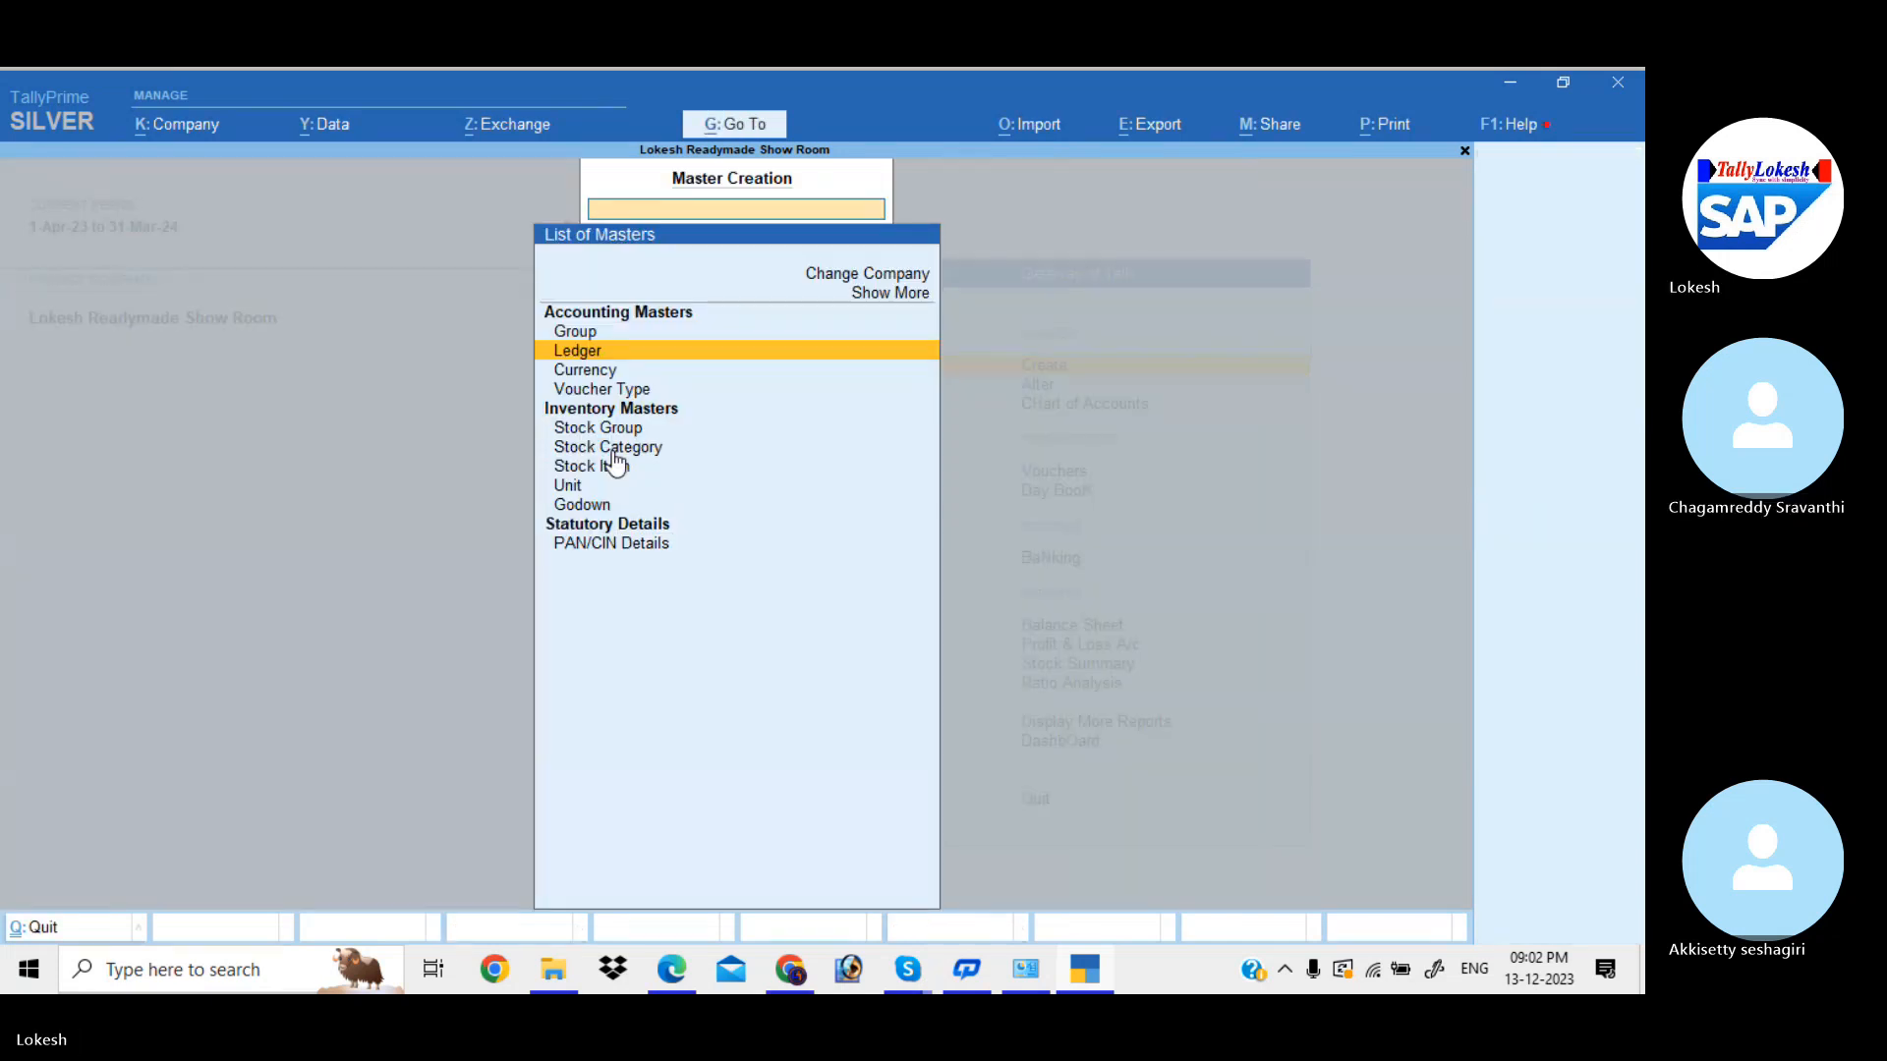
# - Create a customer ledger named Dinesh Traders under Sundry Debtors, keeping bank details at No, and leave ledger creation
pyautogui.press('Down')
pyautogui.press('Down')
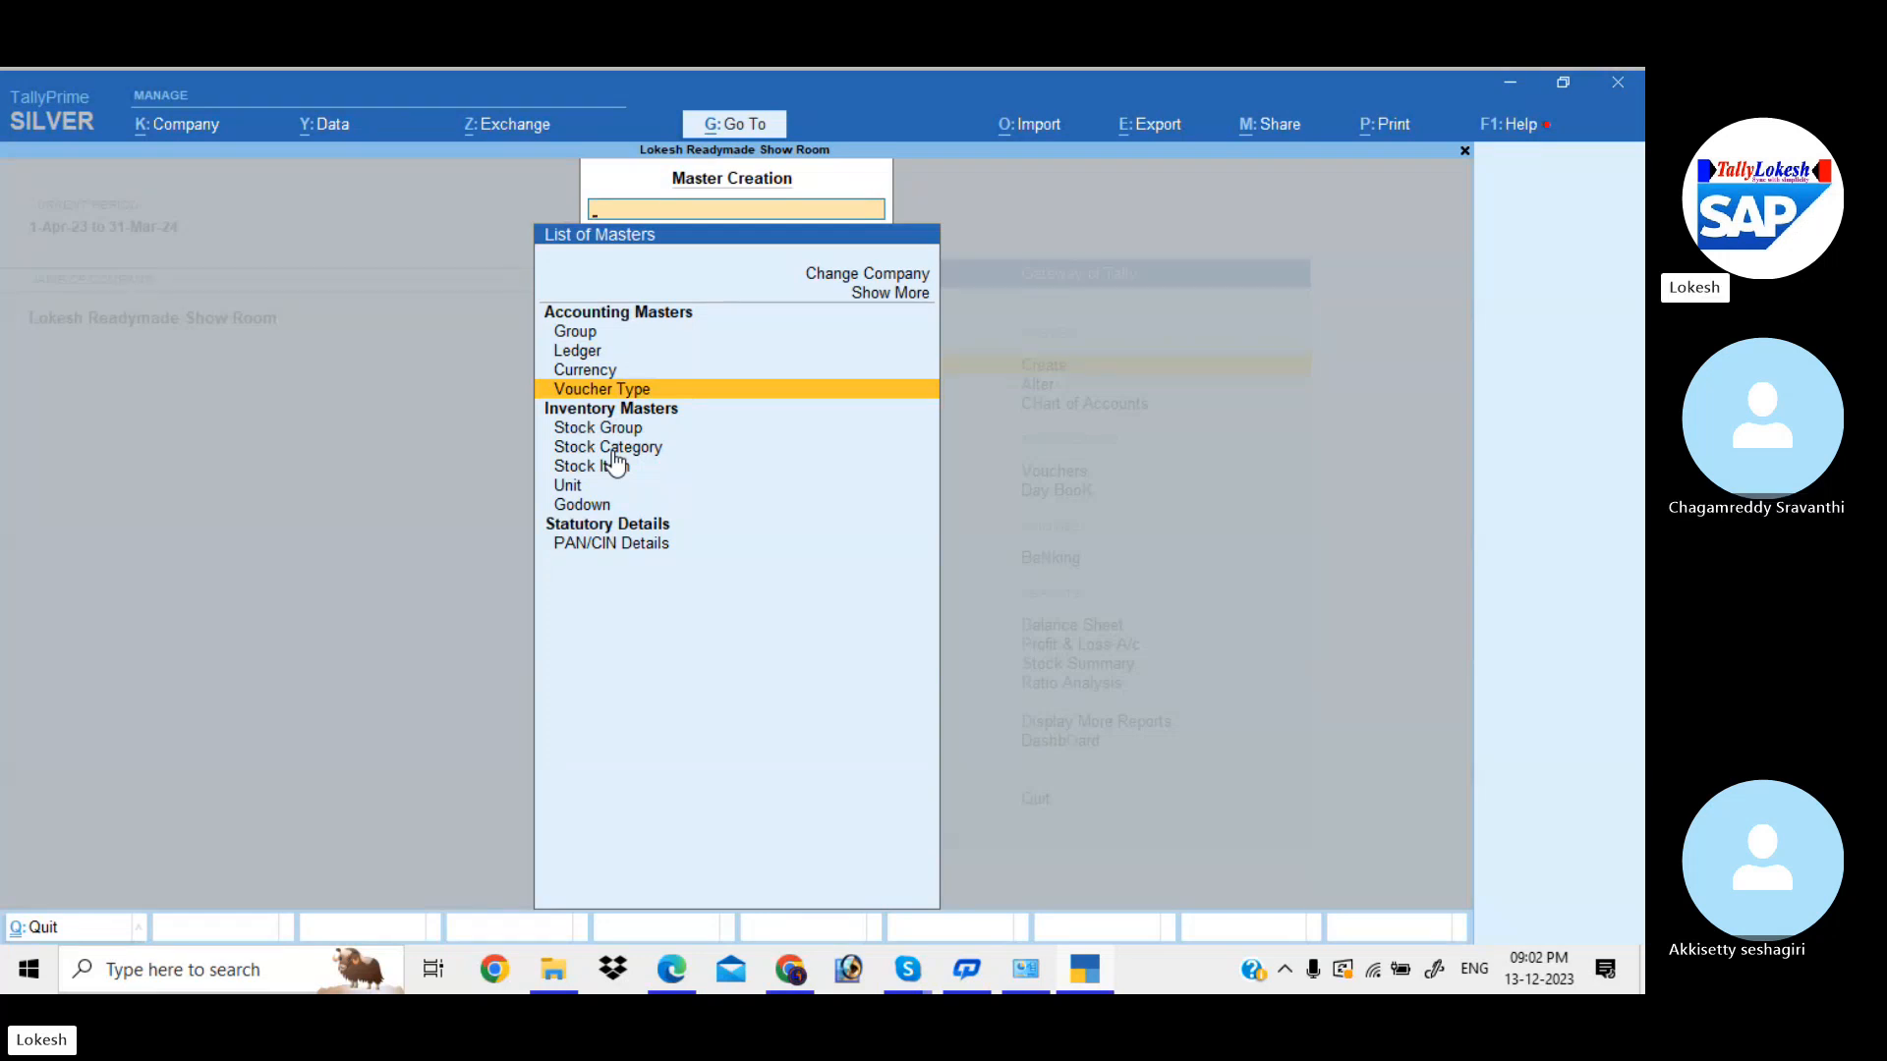
pyautogui.press('Up')
pyautogui.press('Up')
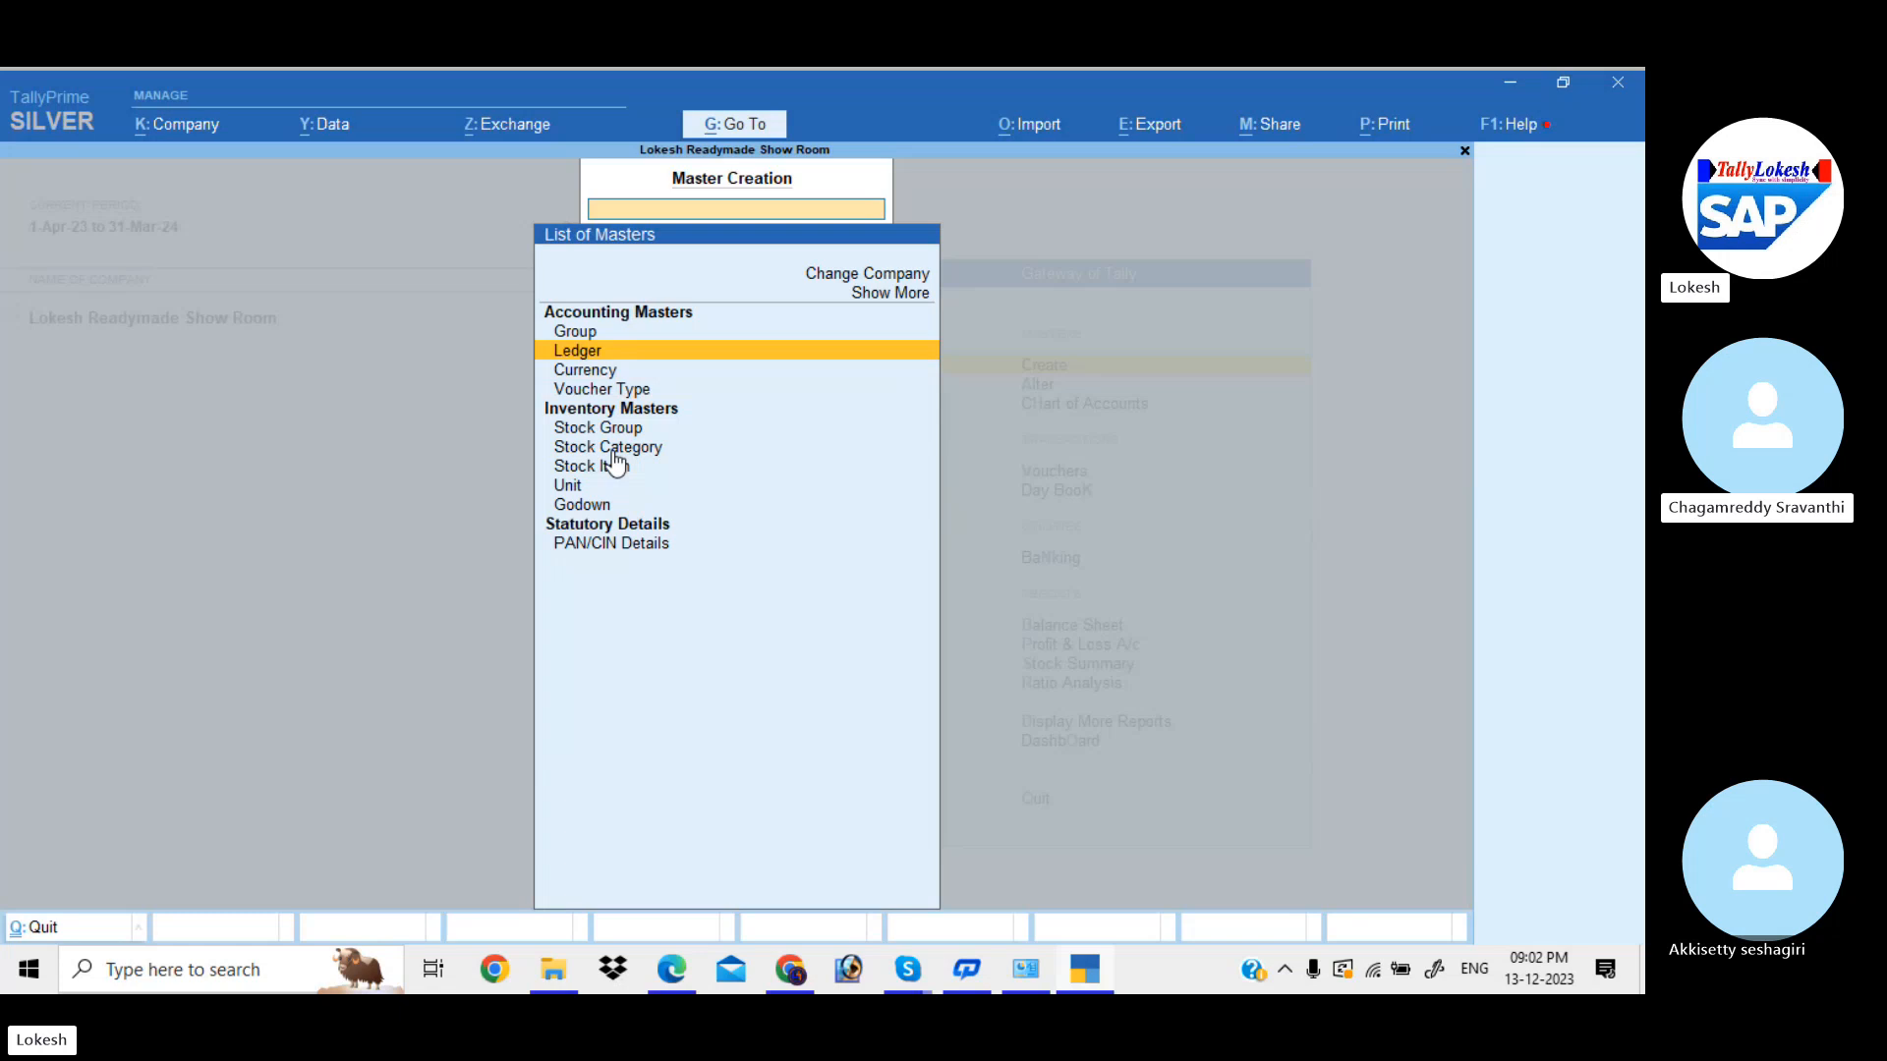
pyautogui.press('Return')
pyautogui.write('Dines')
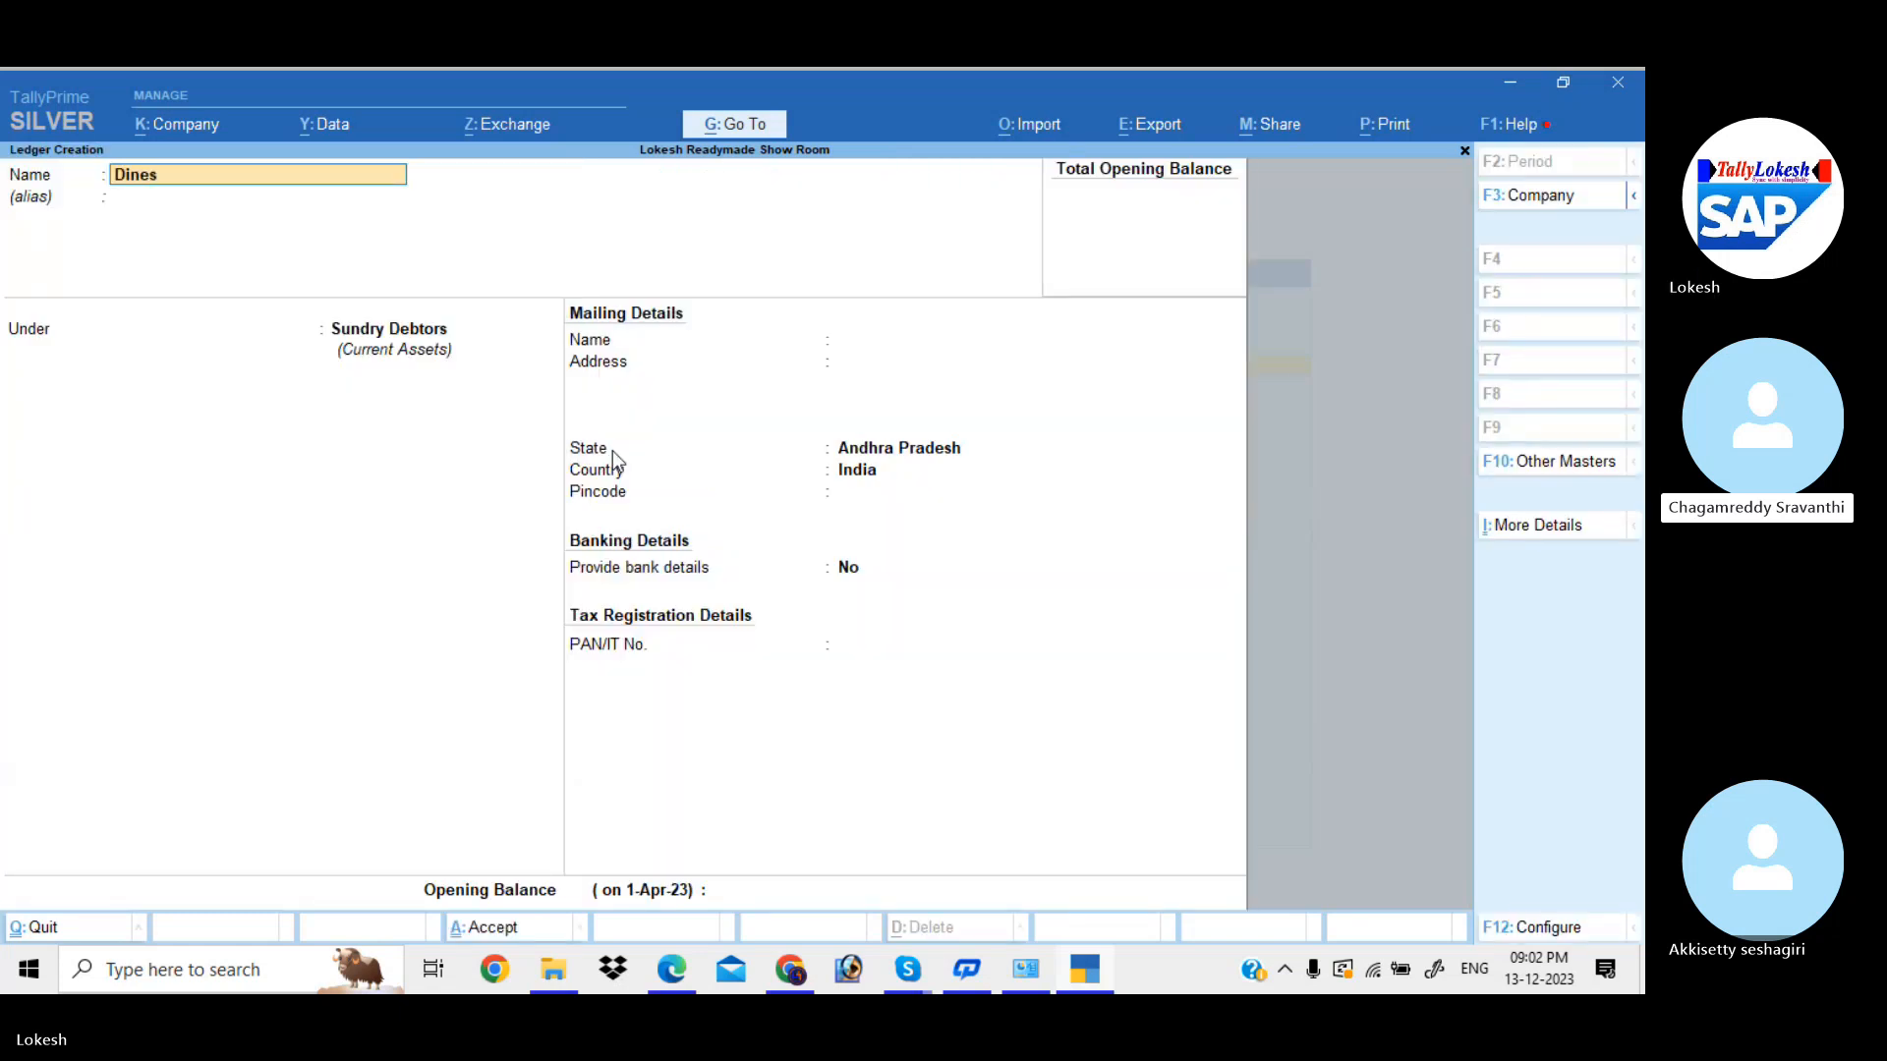
pyautogui.write('h traders')
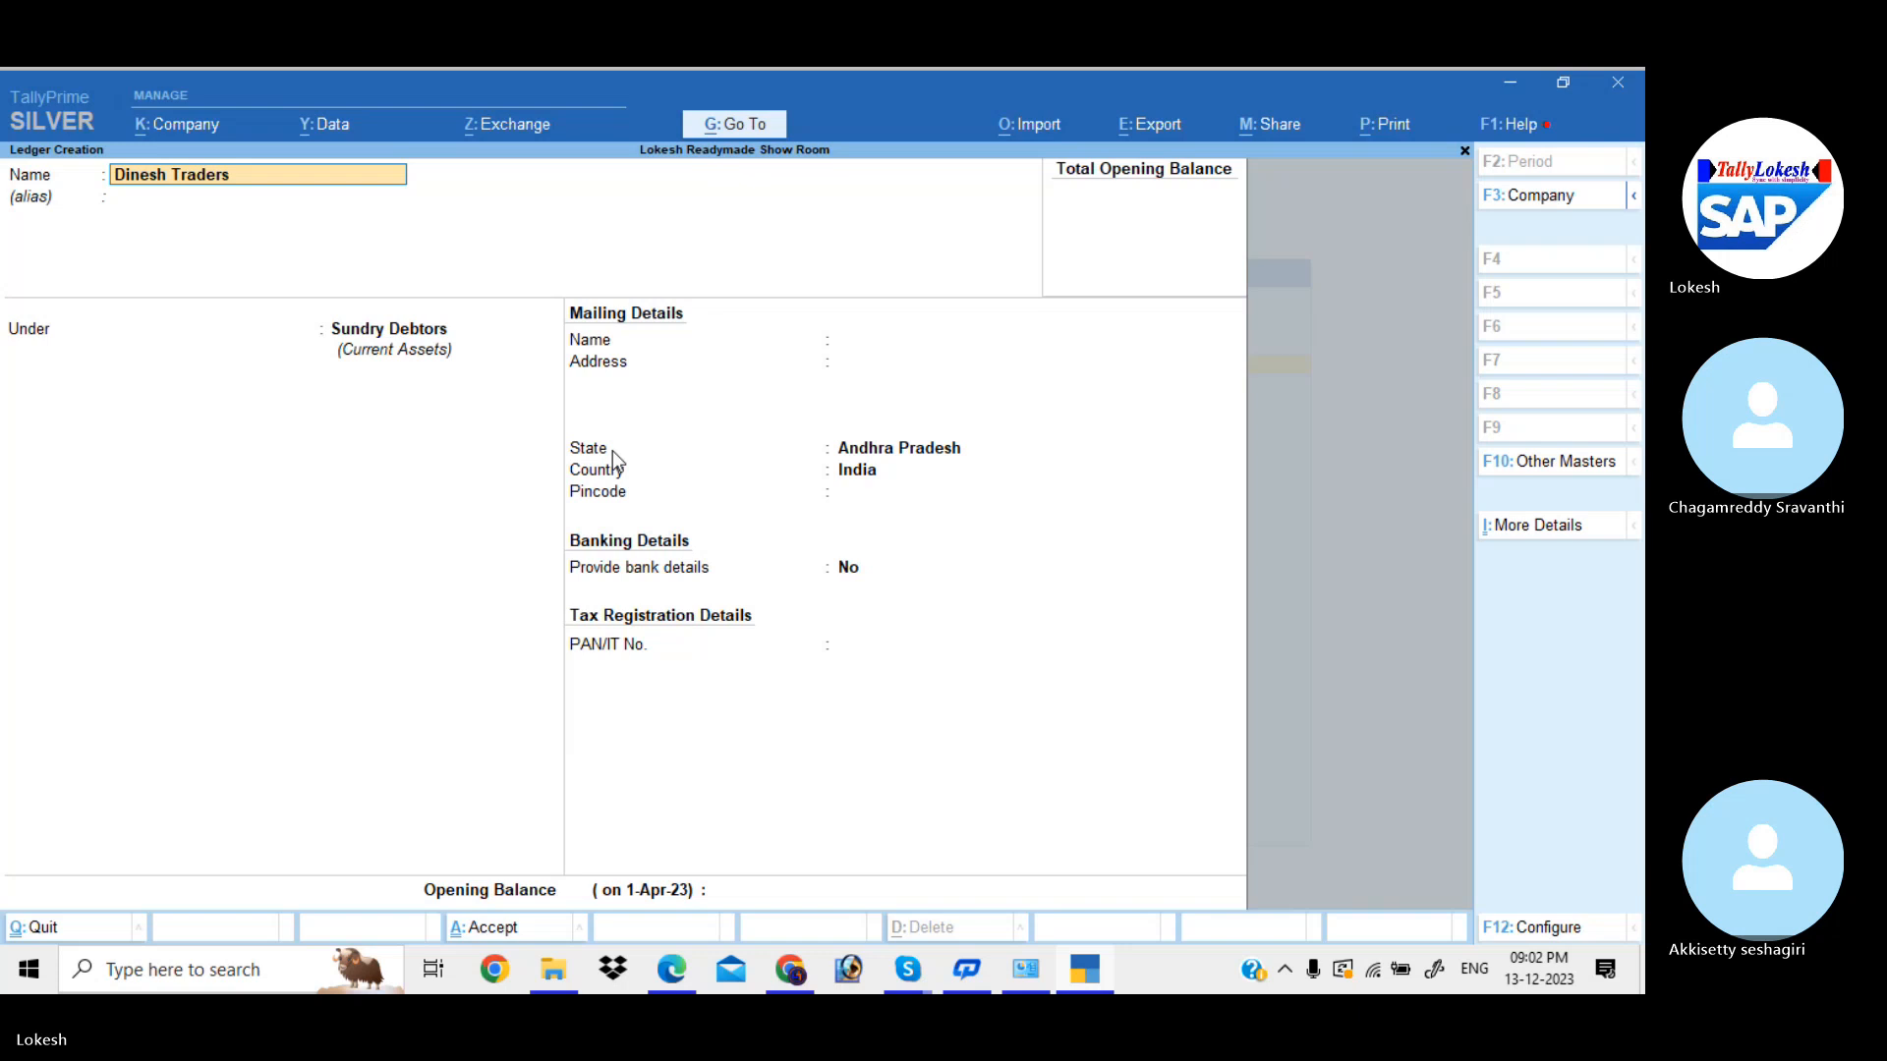
pyautogui.press('Return')
pyautogui.press('Return')
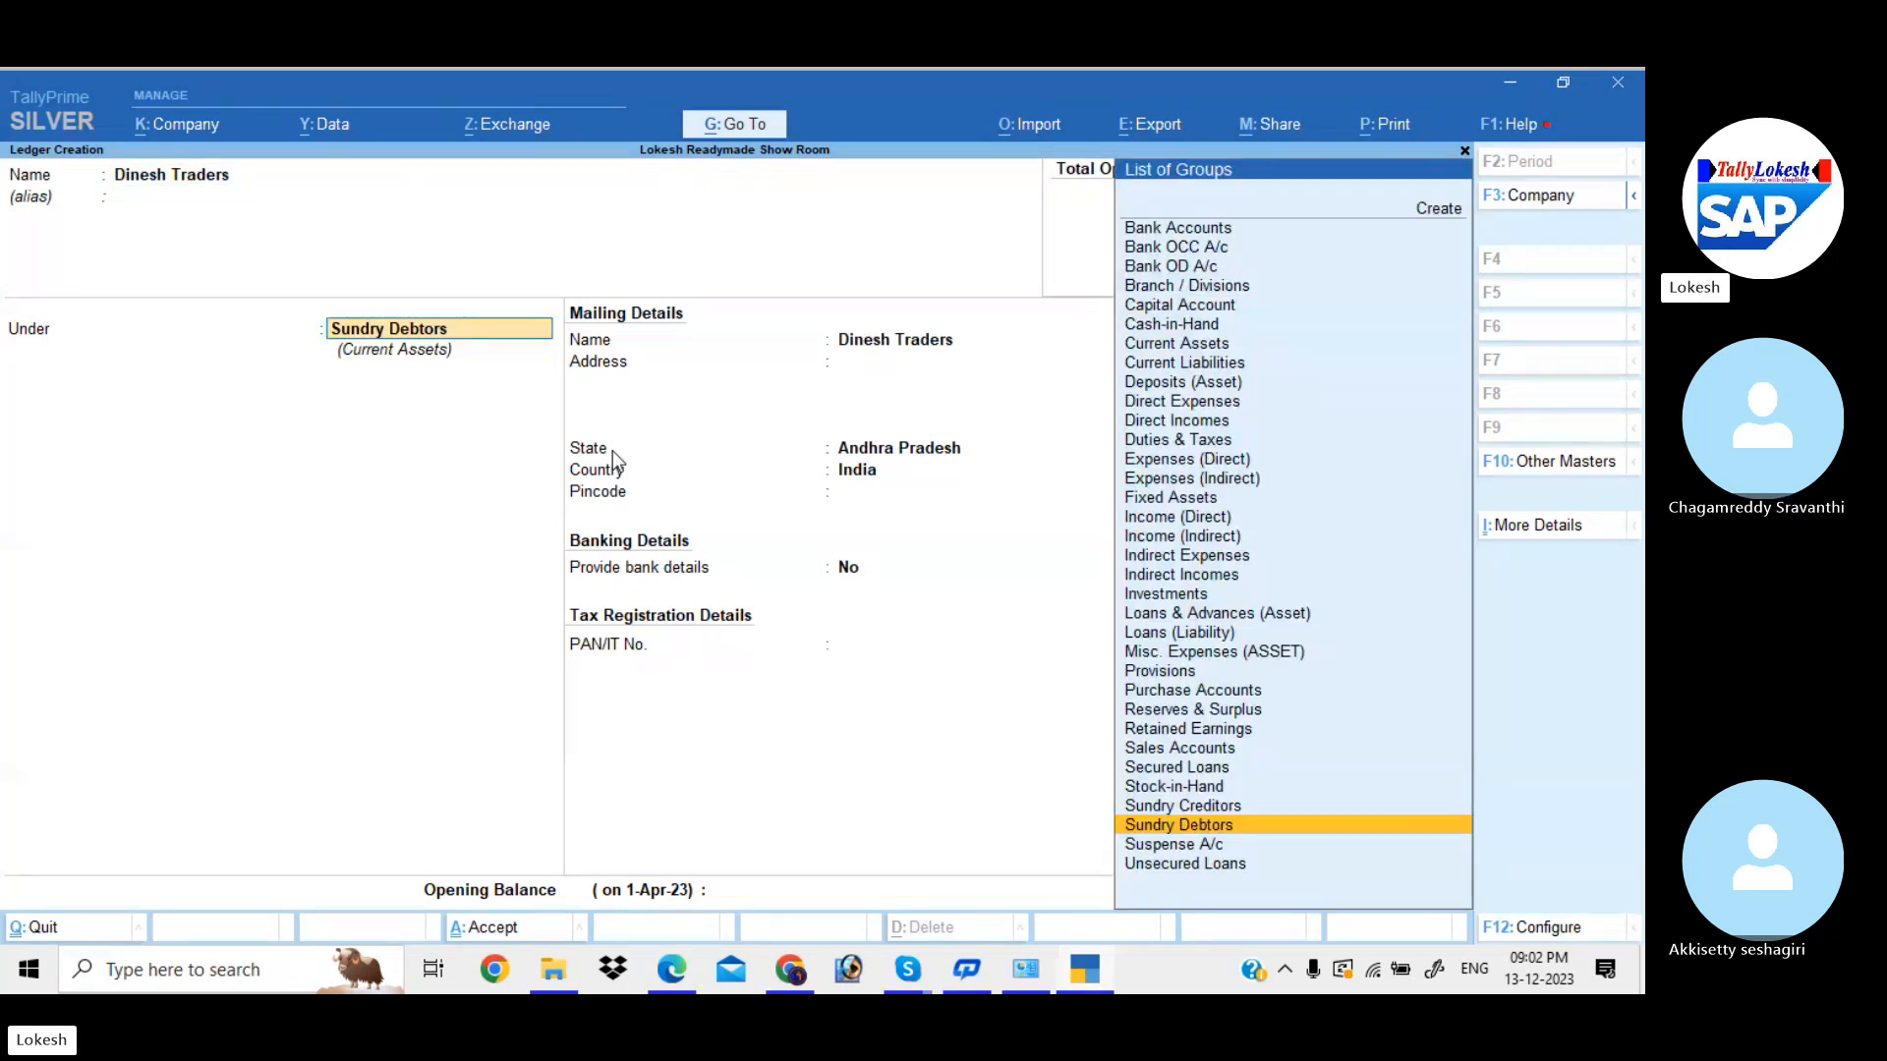
pyautogui.press('Return')
pyautogui.press('Return')
pyautogui.press('Return')
pyautogui.press('Return')
pyautogui.press('Return')
pyautogui.press('Return')
pyautogui.press('Return')
pyautogui.press('Return')
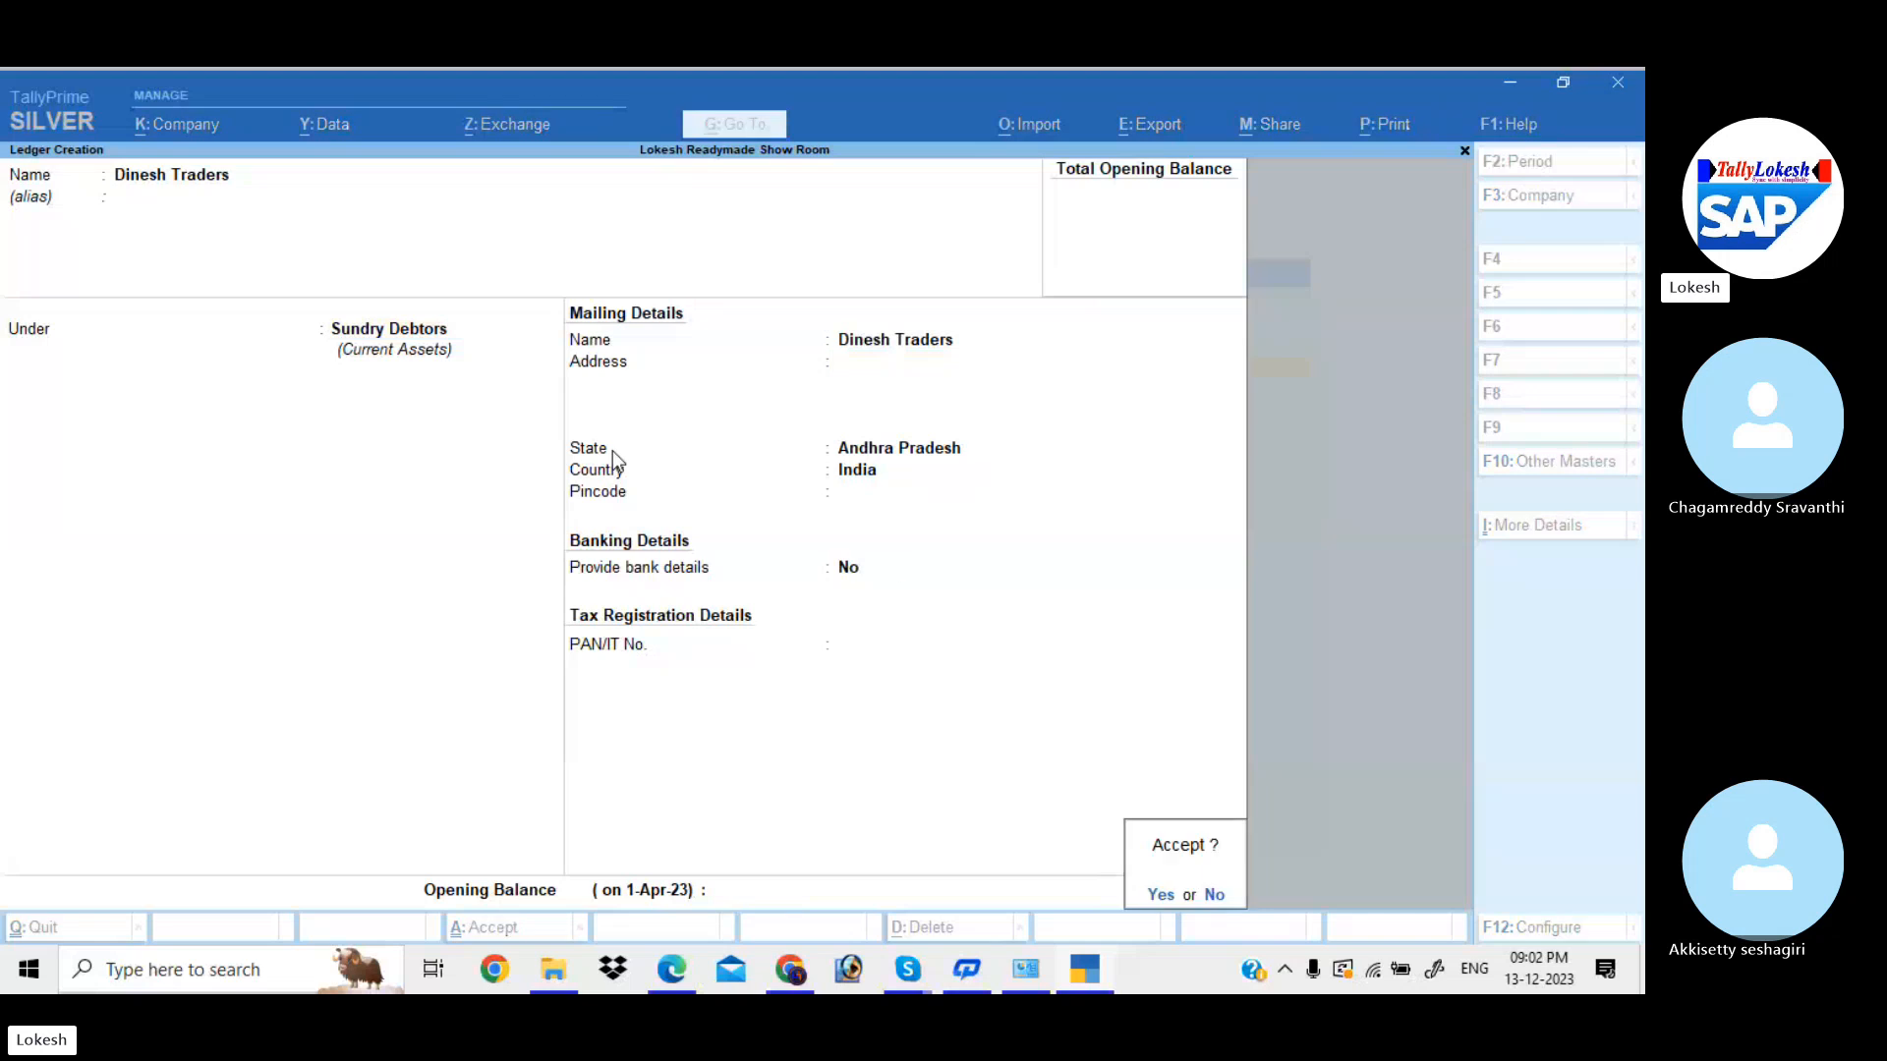
pyautogui.press('Return')
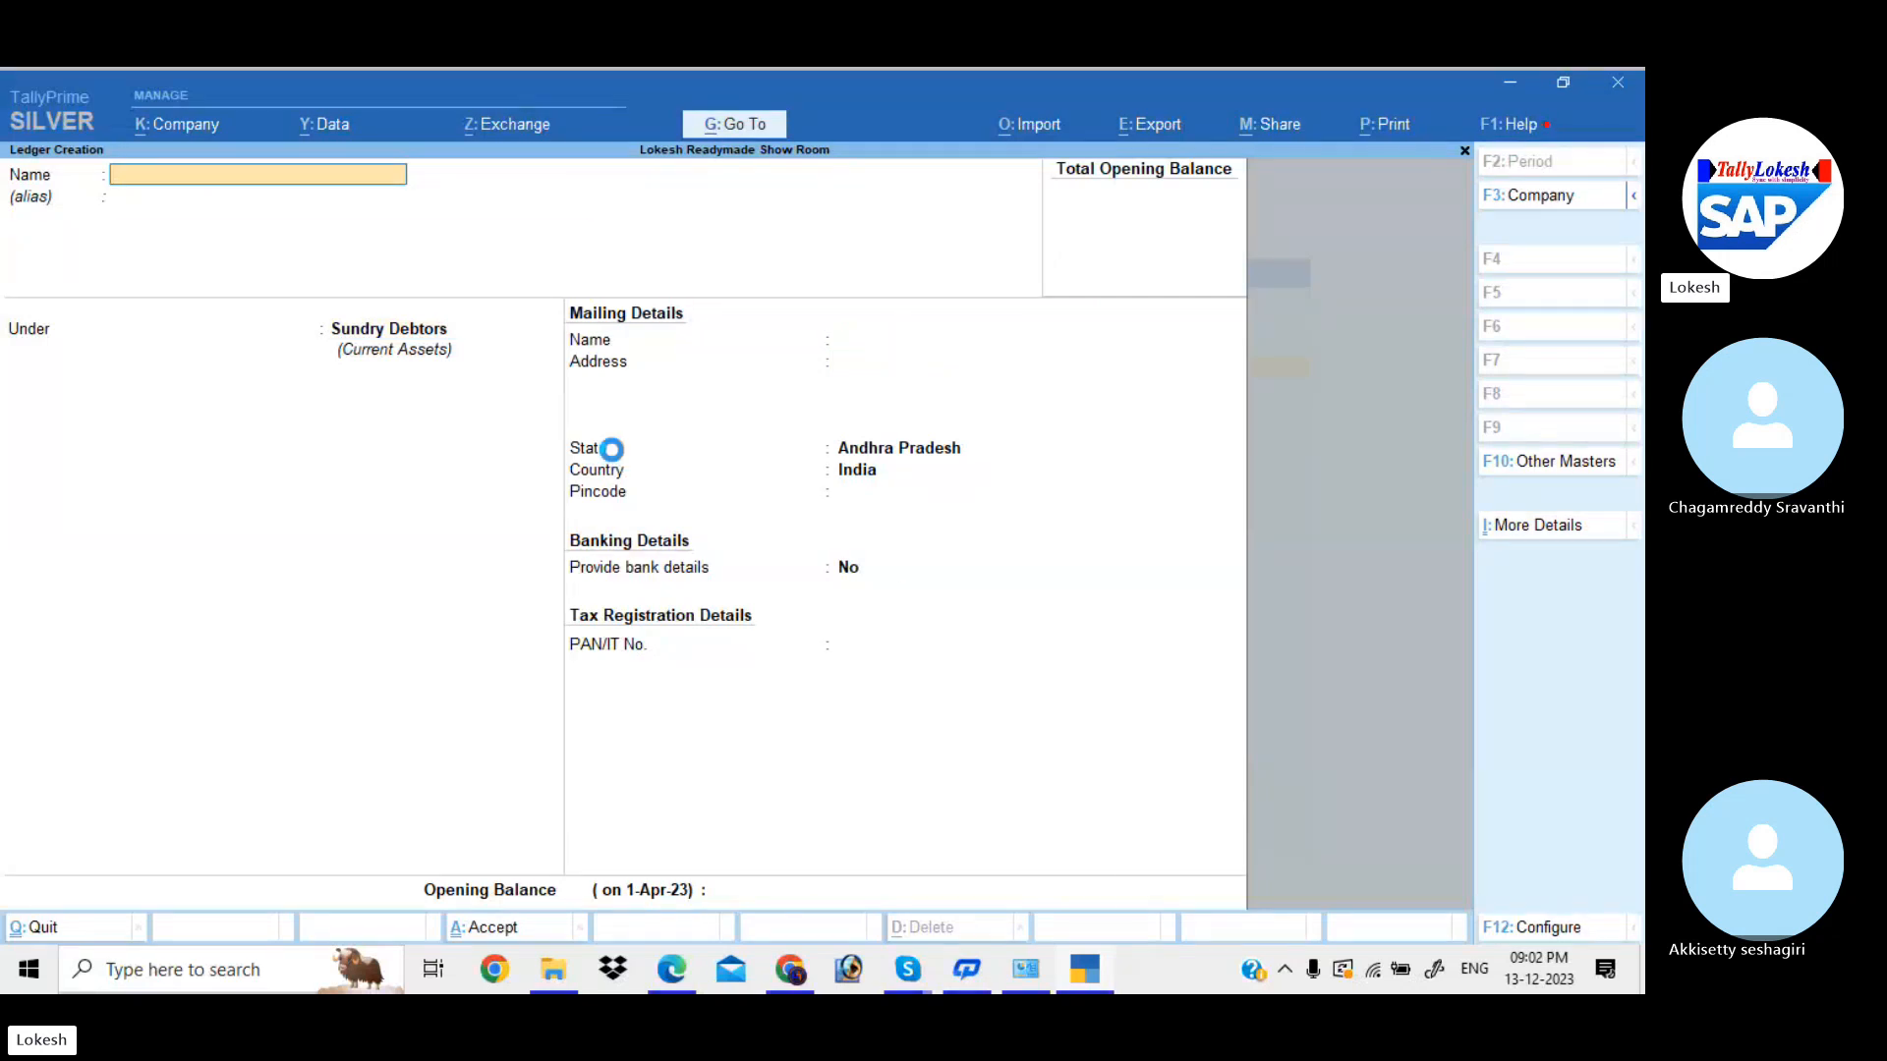
pyautogui.press('Escape')
# - Create a simple unit of measure with symbol nos, formal name Numbers and 0 decimal places
pyautogui.press('Down')
pyautogui.press('Down')
pyautogui.press('Down')
pyautogui.press('Down')
pyautogui.press('Down')
pyautogui.press('Down')
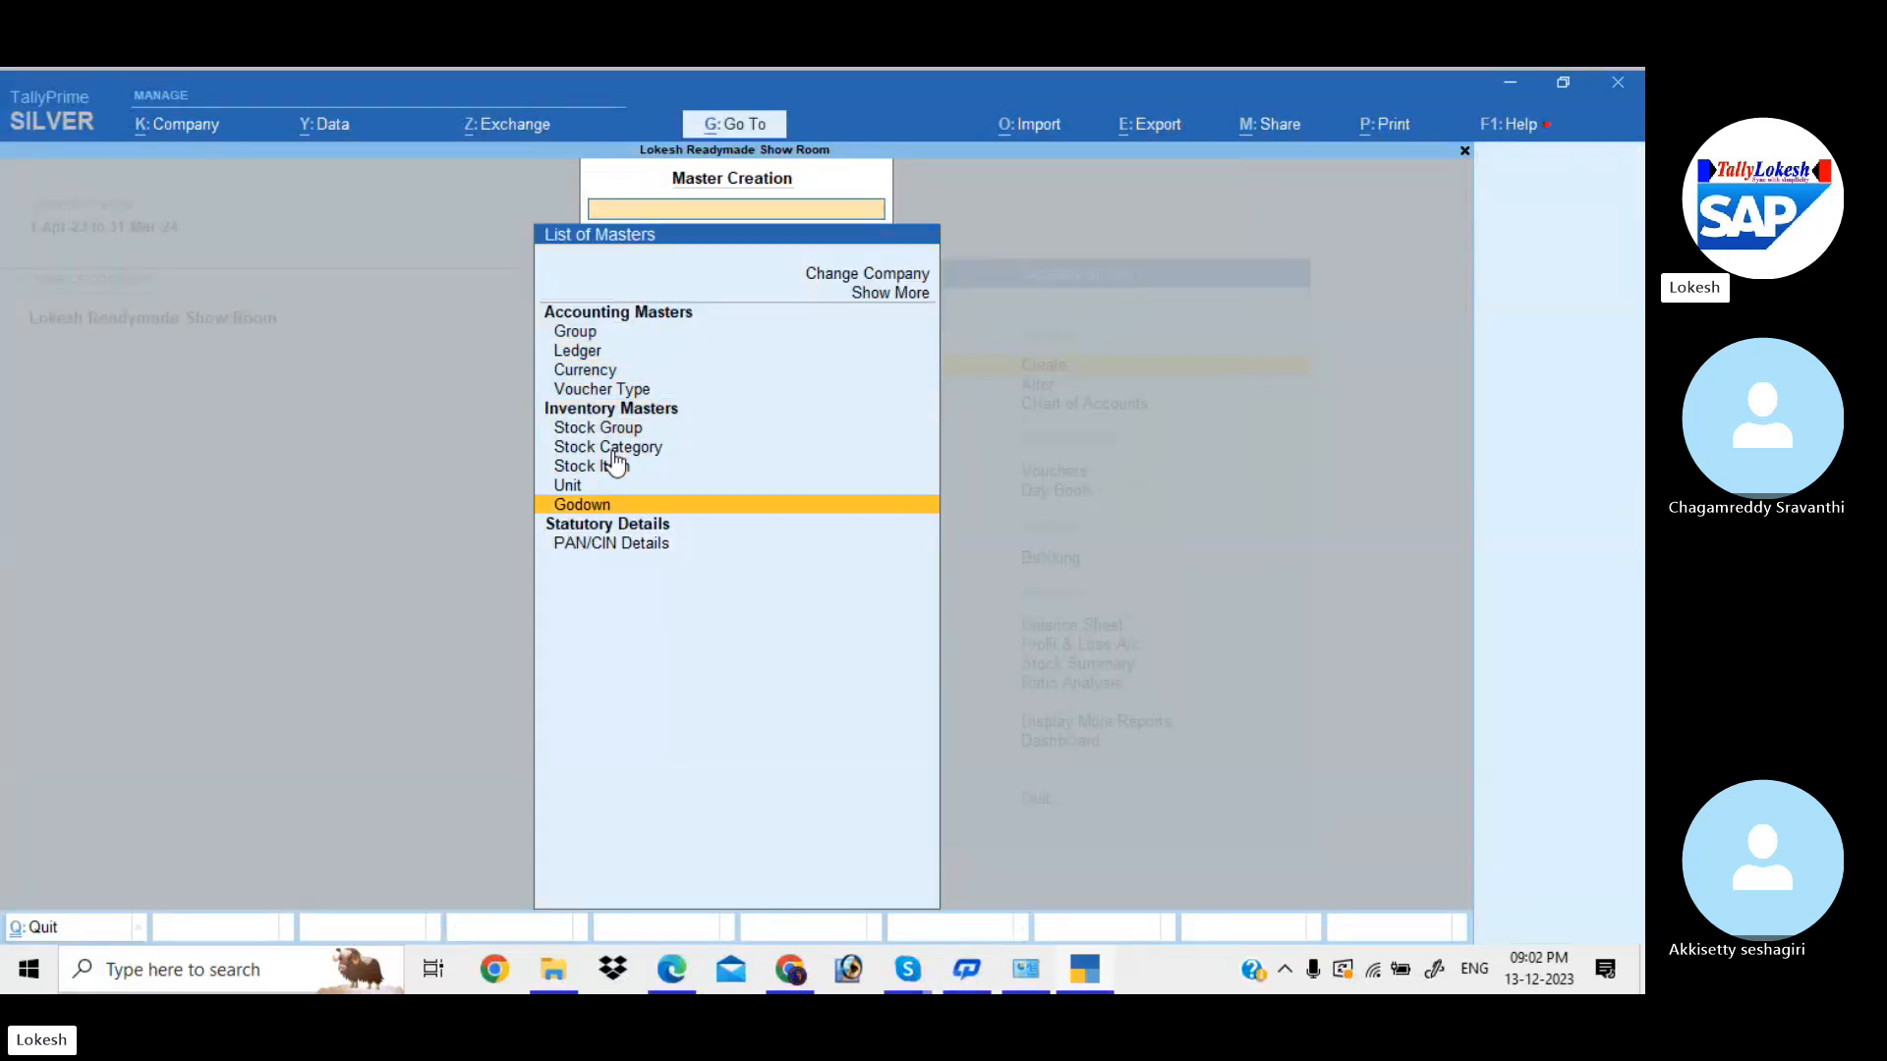
pyautogui.press('Up')
pyautogui.press('Return')
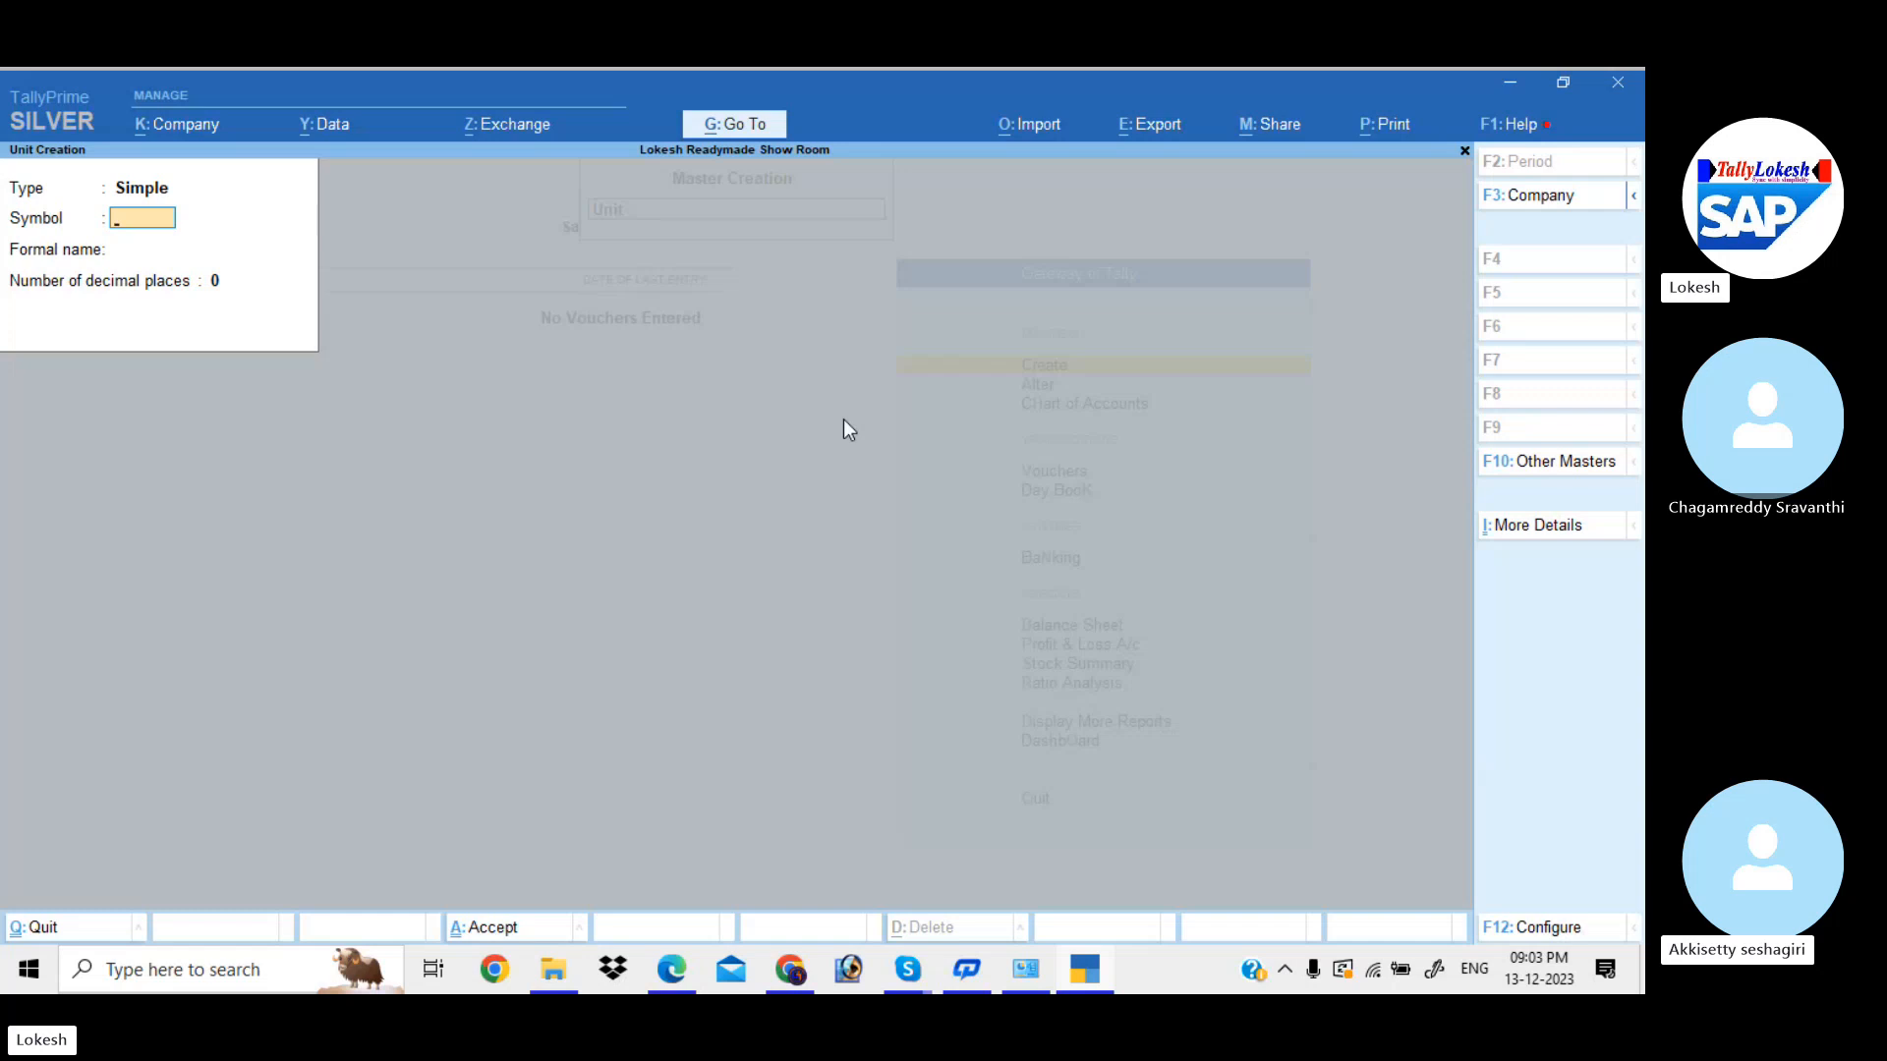
pyautogui.write('nos')
pyautogui.press('Return')
pyautogui.write('Nu')
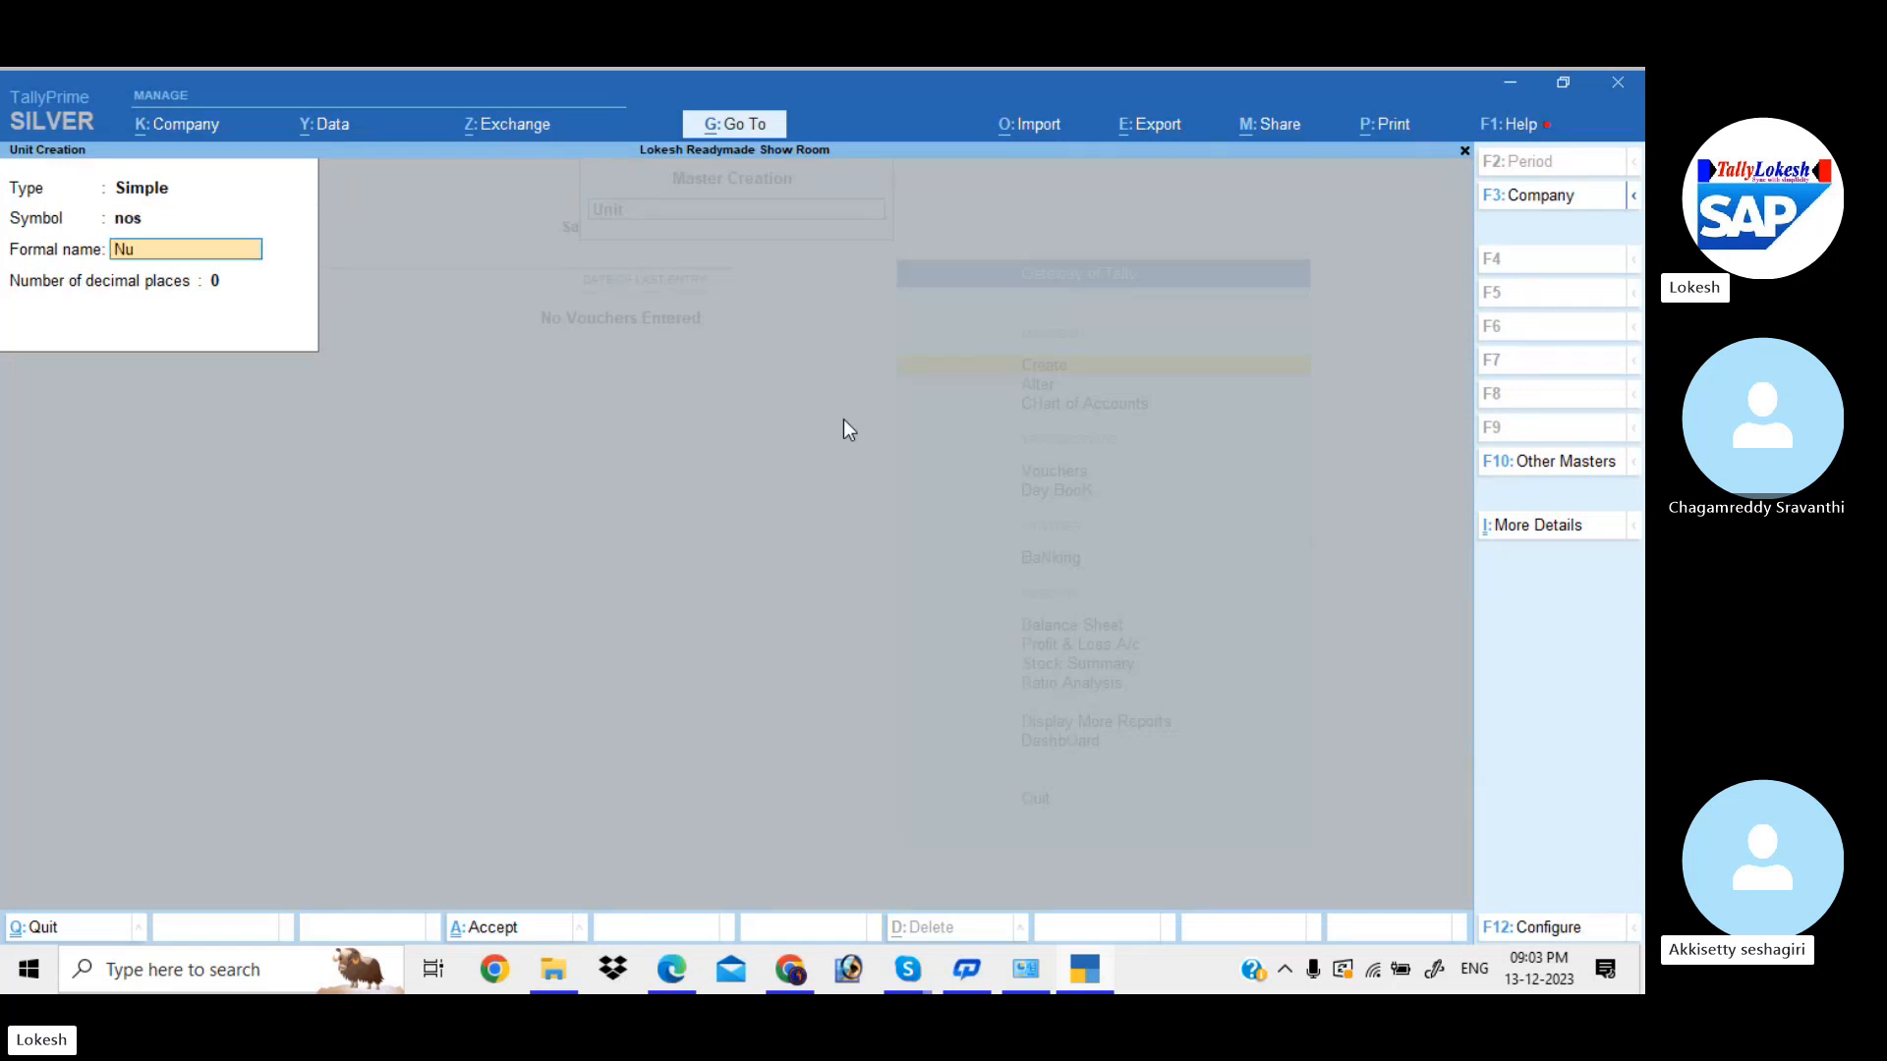
pyautogui.write('mber')
pyautogui.press('Return')
pyautogui.press('Return')
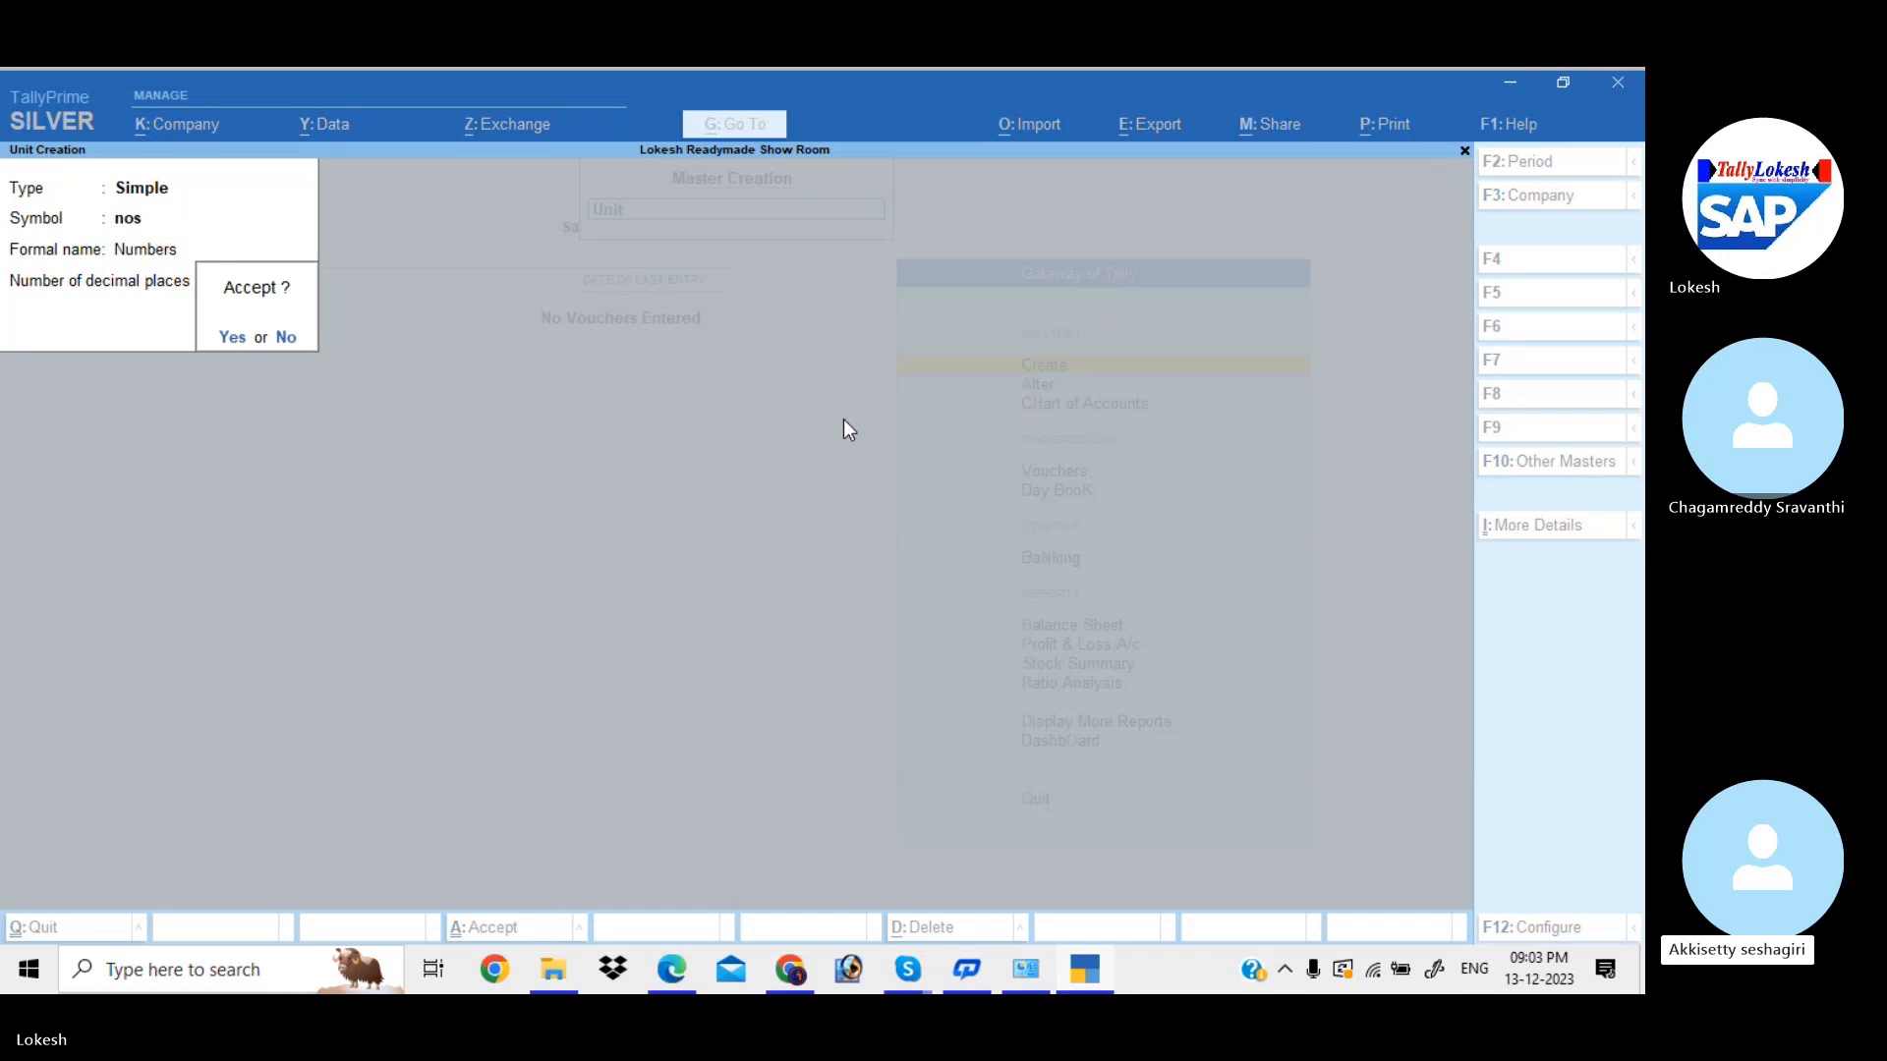
pyautogui.press('Return')
# - Create a simple unit with symbol bx, formal name Boxes and 0 decimal places
pyautogui.write('bx')
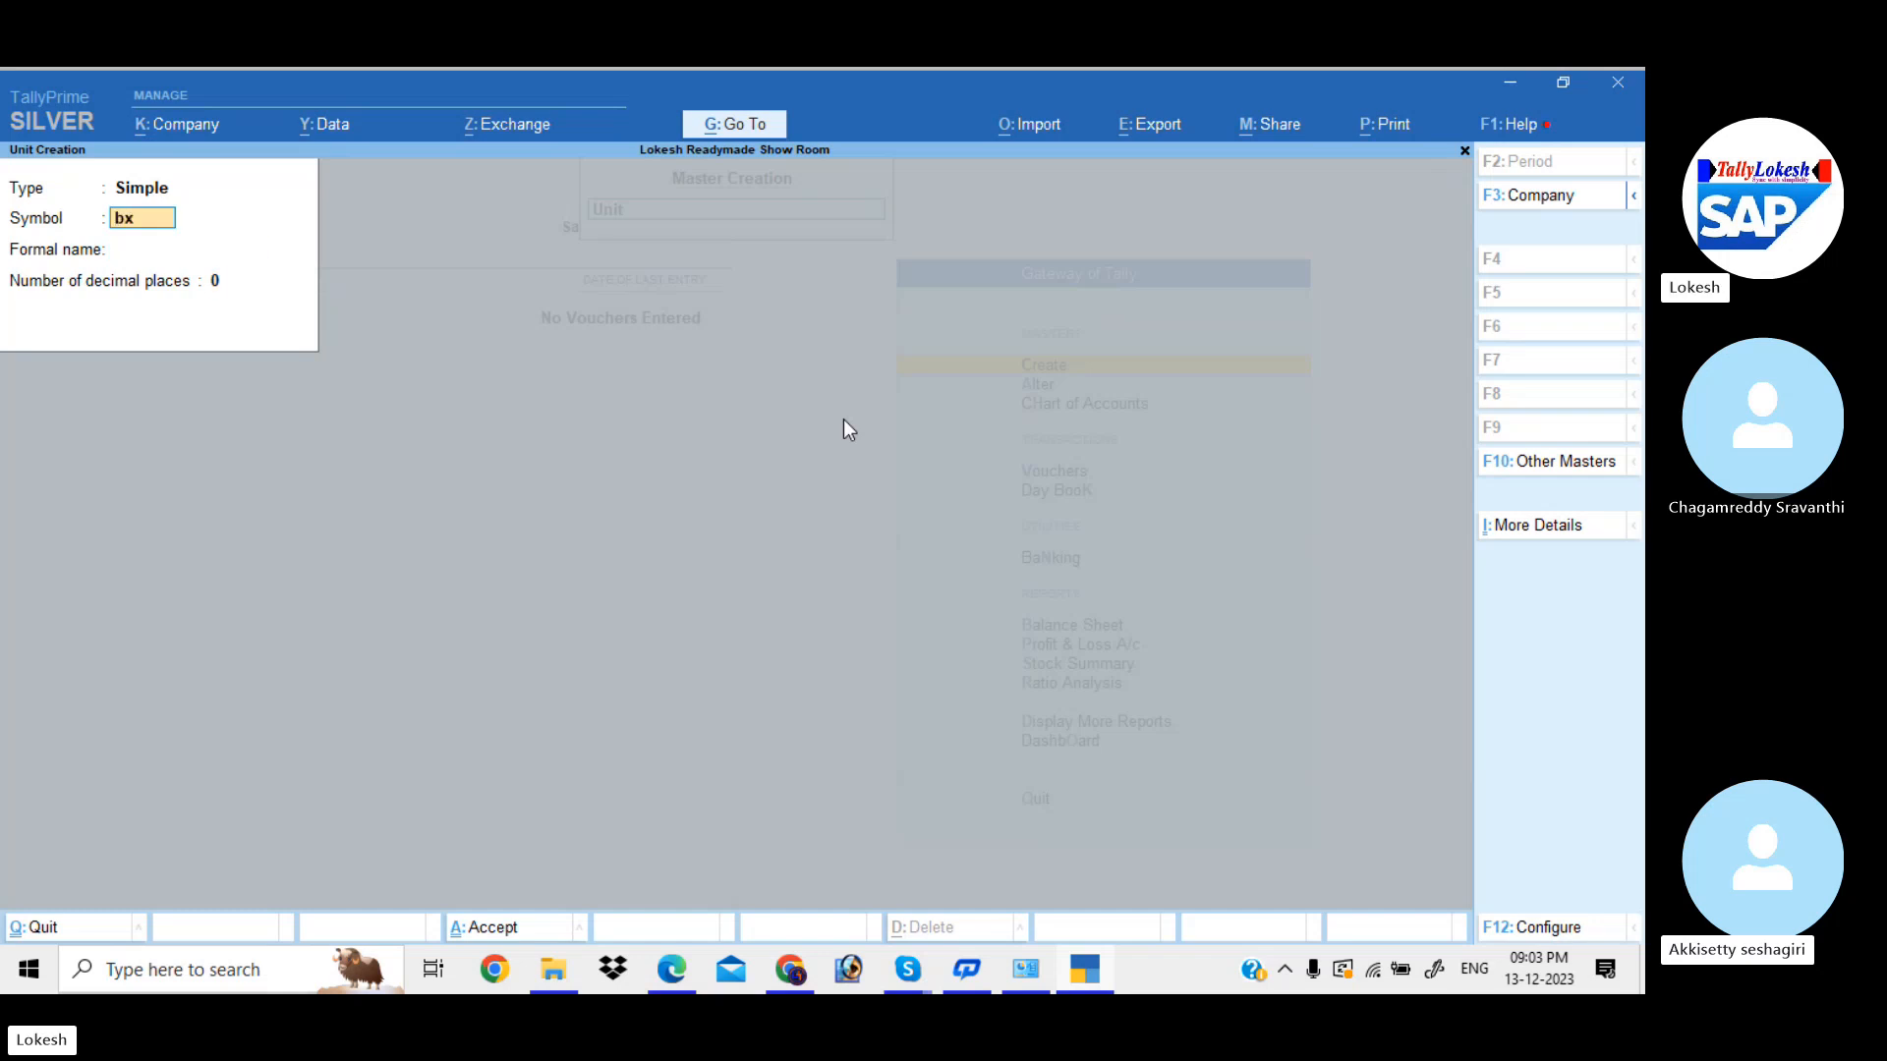
pyautogui.press('Return')
pyautogui.write('Boxes')
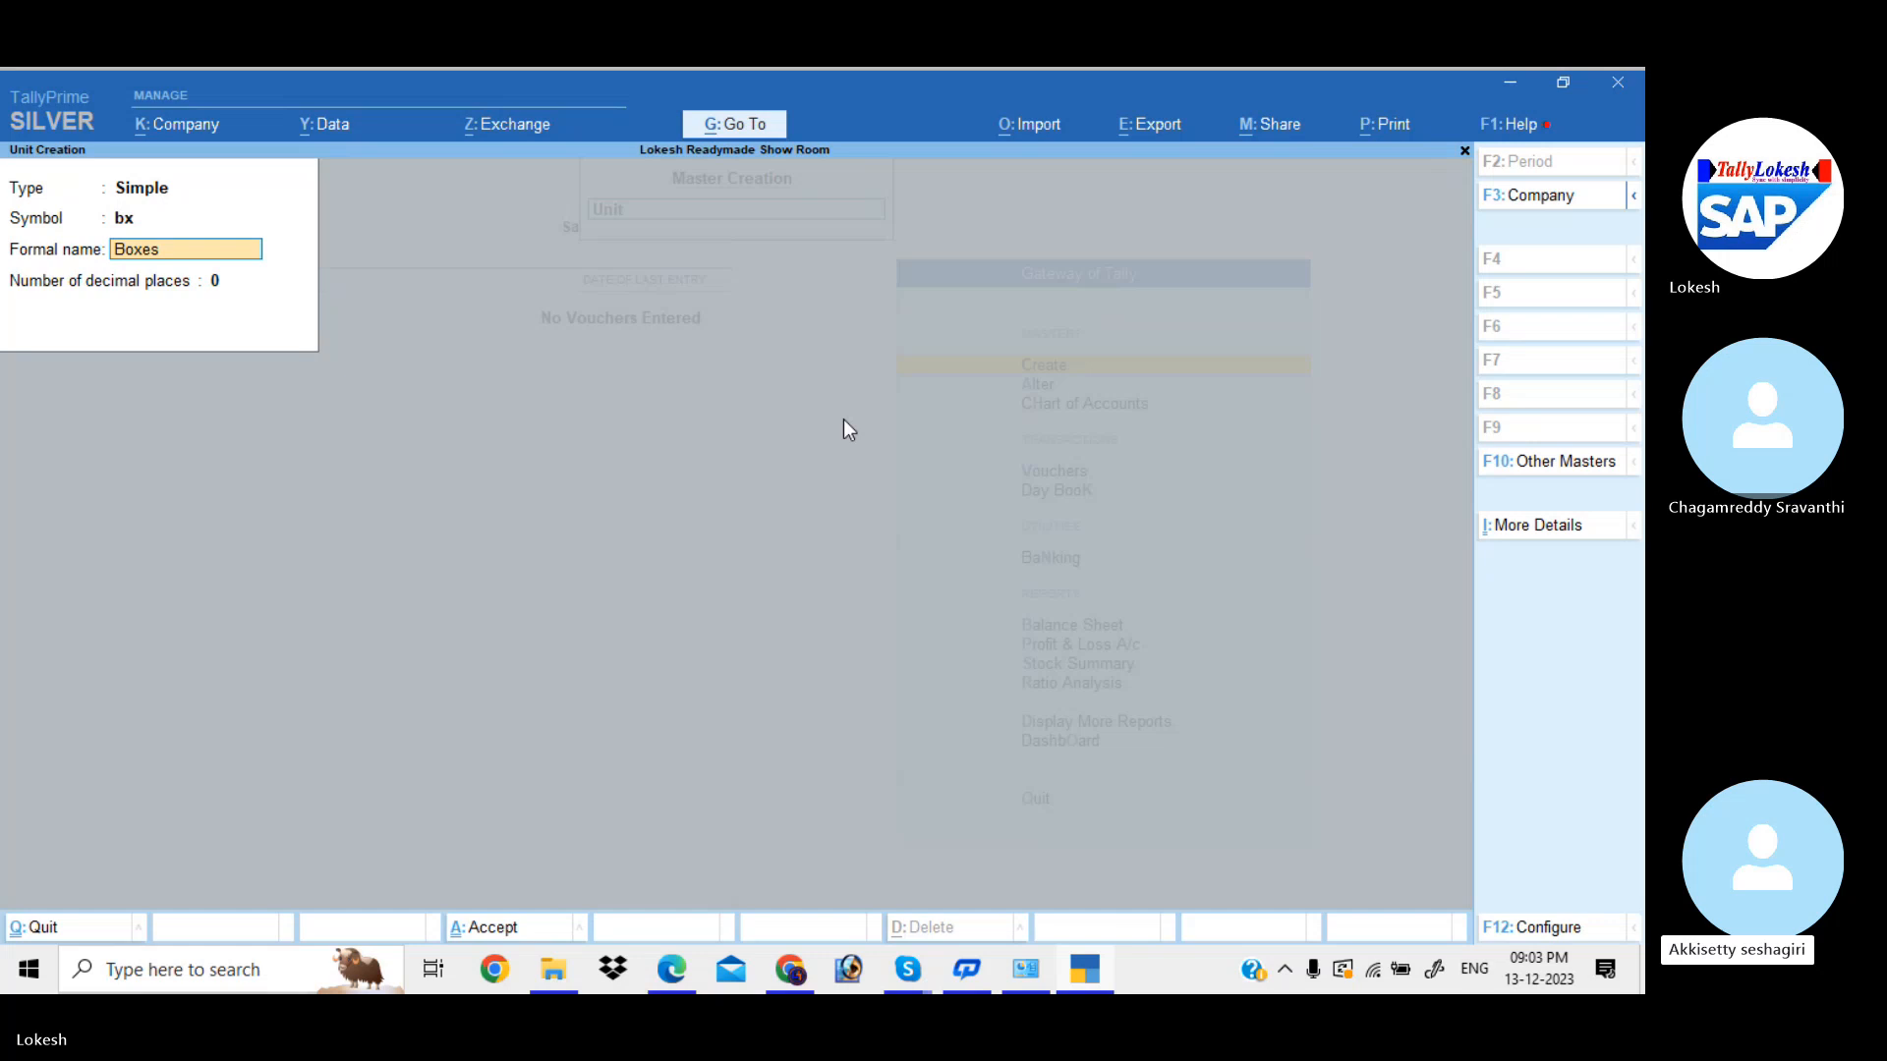
pyautogui.press('Return')
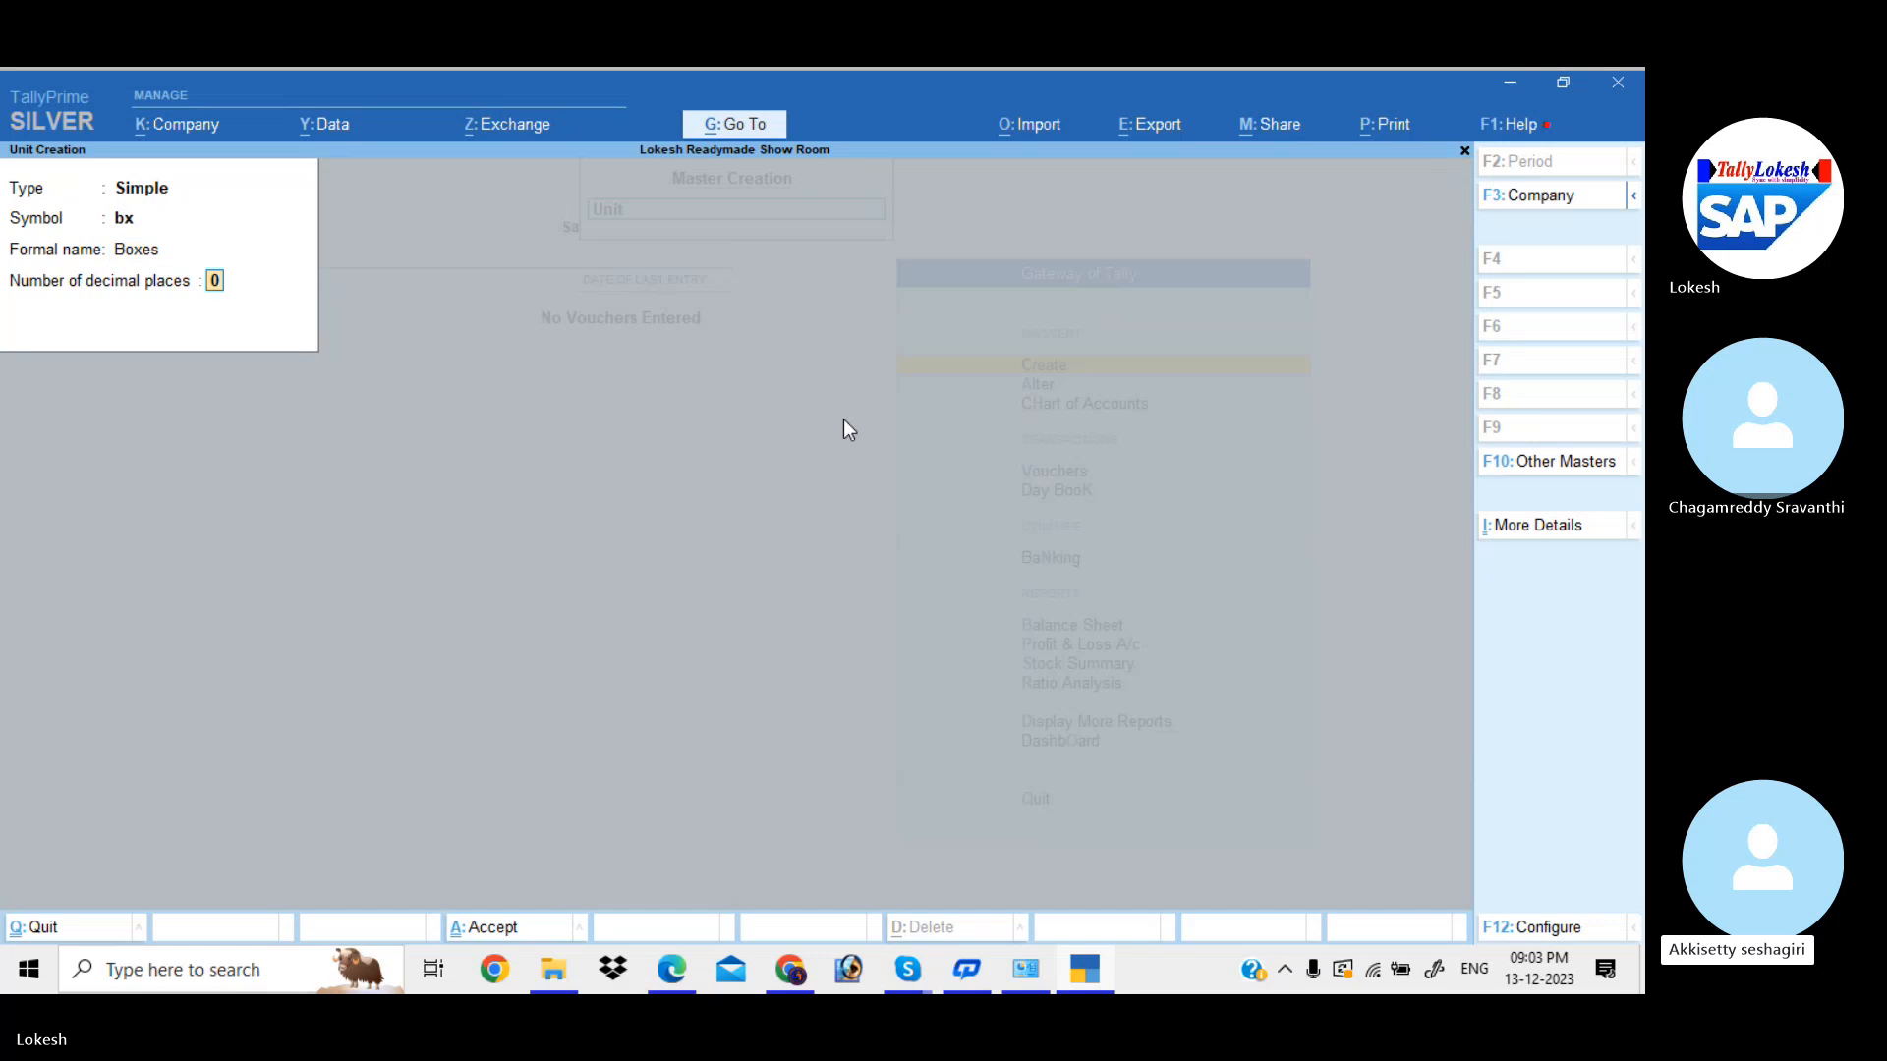
pyautogui.press('Return')
pyautogui.press('Return')
# - Create a simple unit with symbol pc, formal name Pices and 0 decimal places
pyautogui.write('pc')
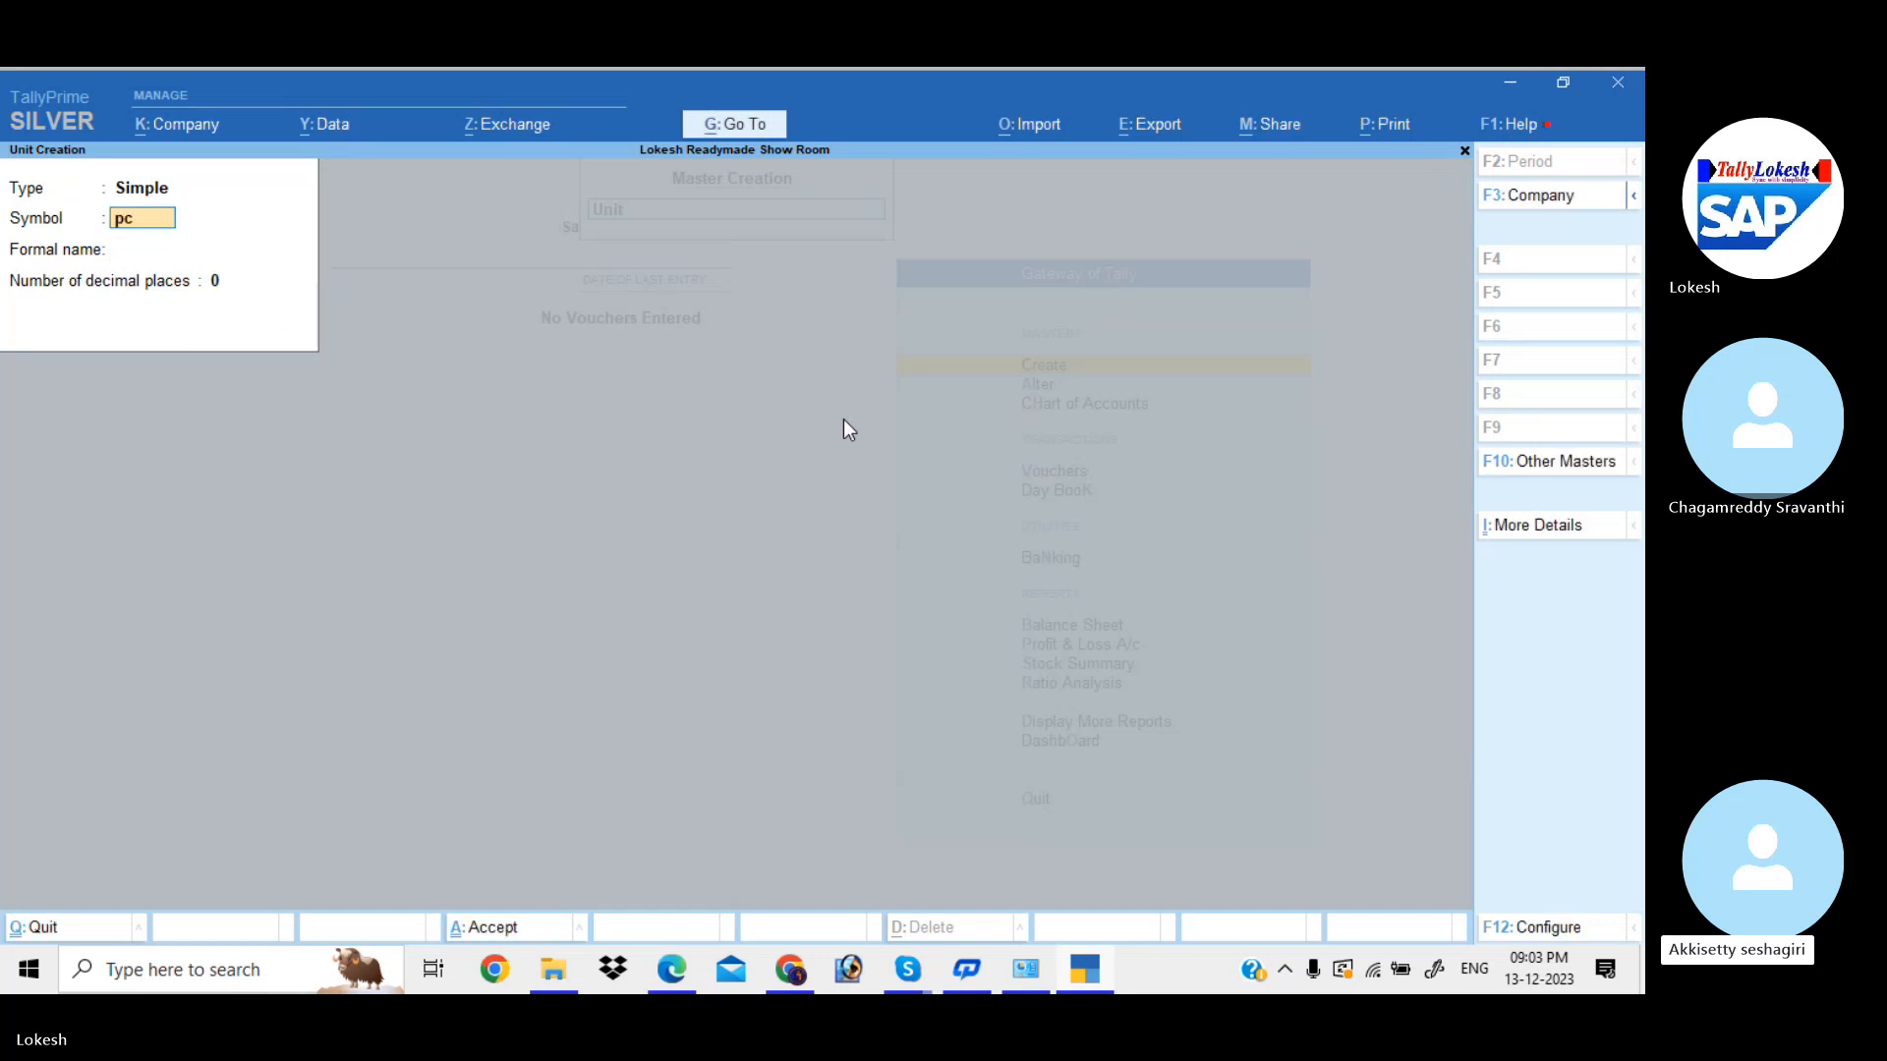
pyautogui.press('Return')
pyautogui.write('Pice')
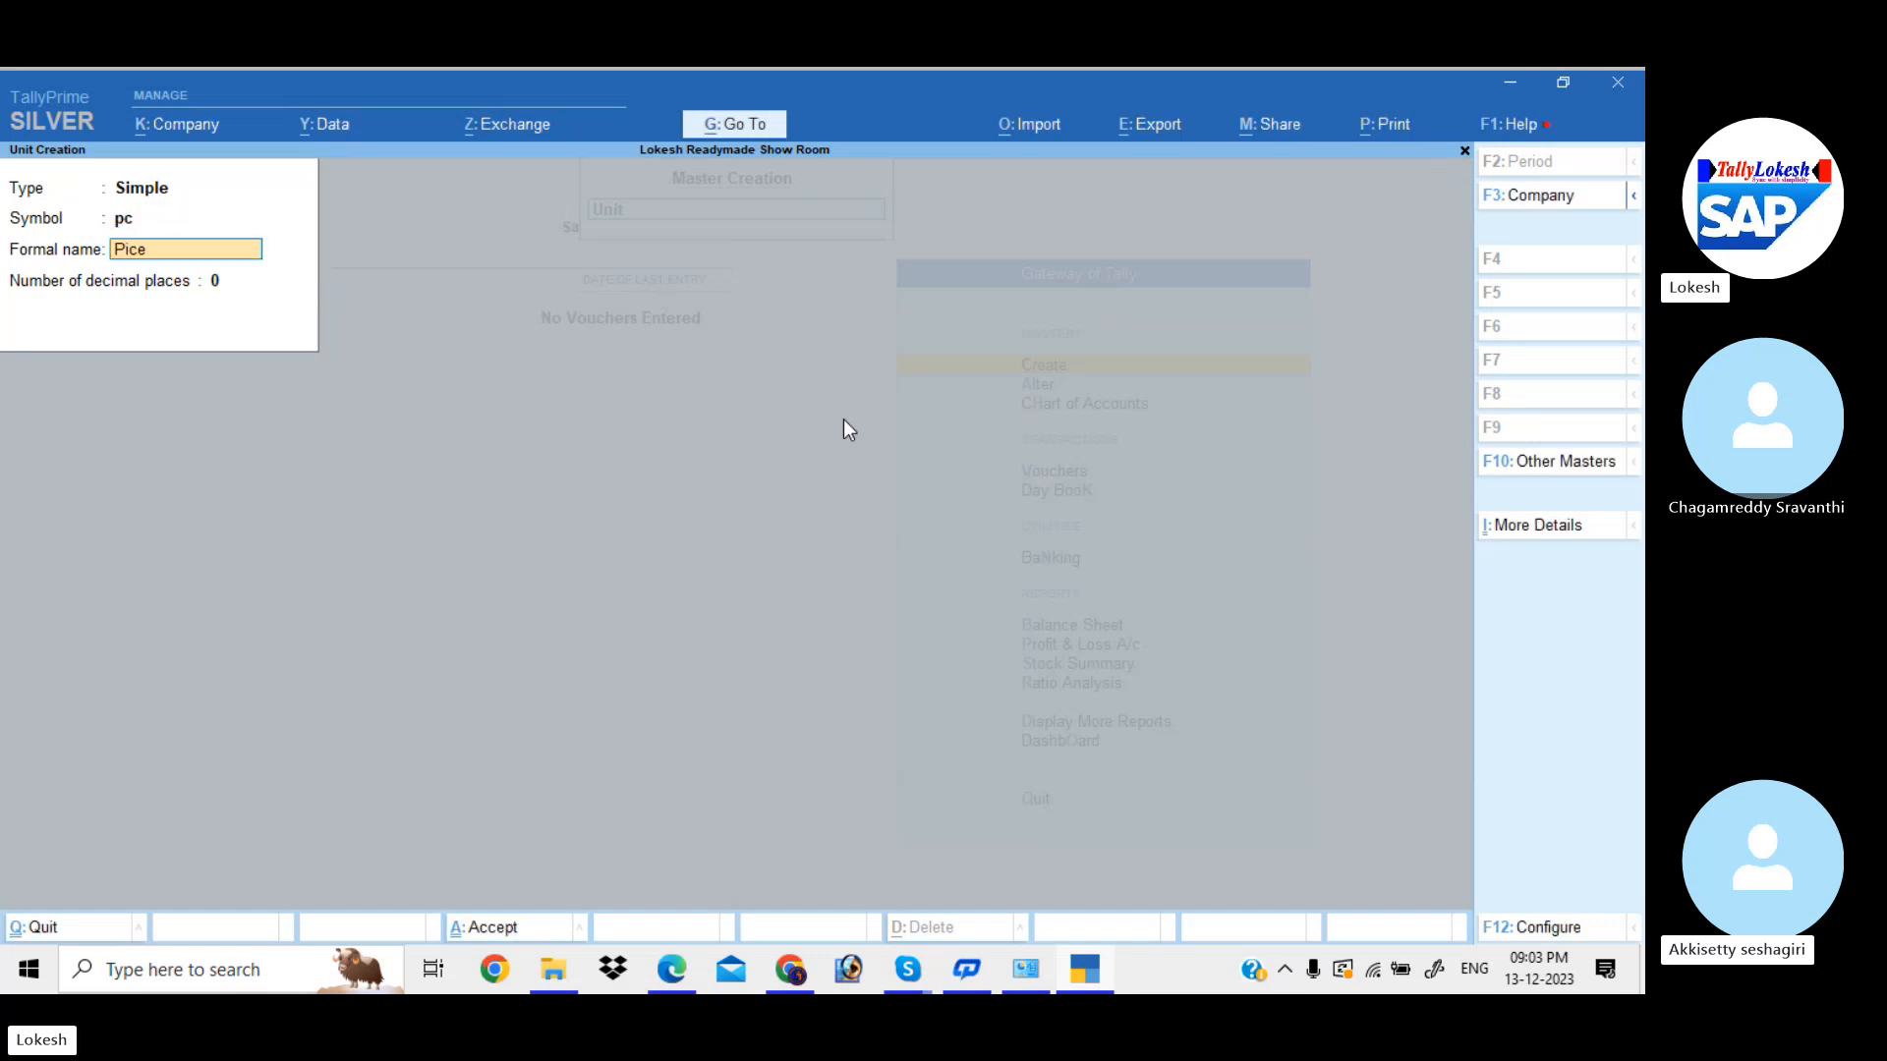
pyautogui.write('s')
pyautogui.press('Return')
pyautogui.press('Return')
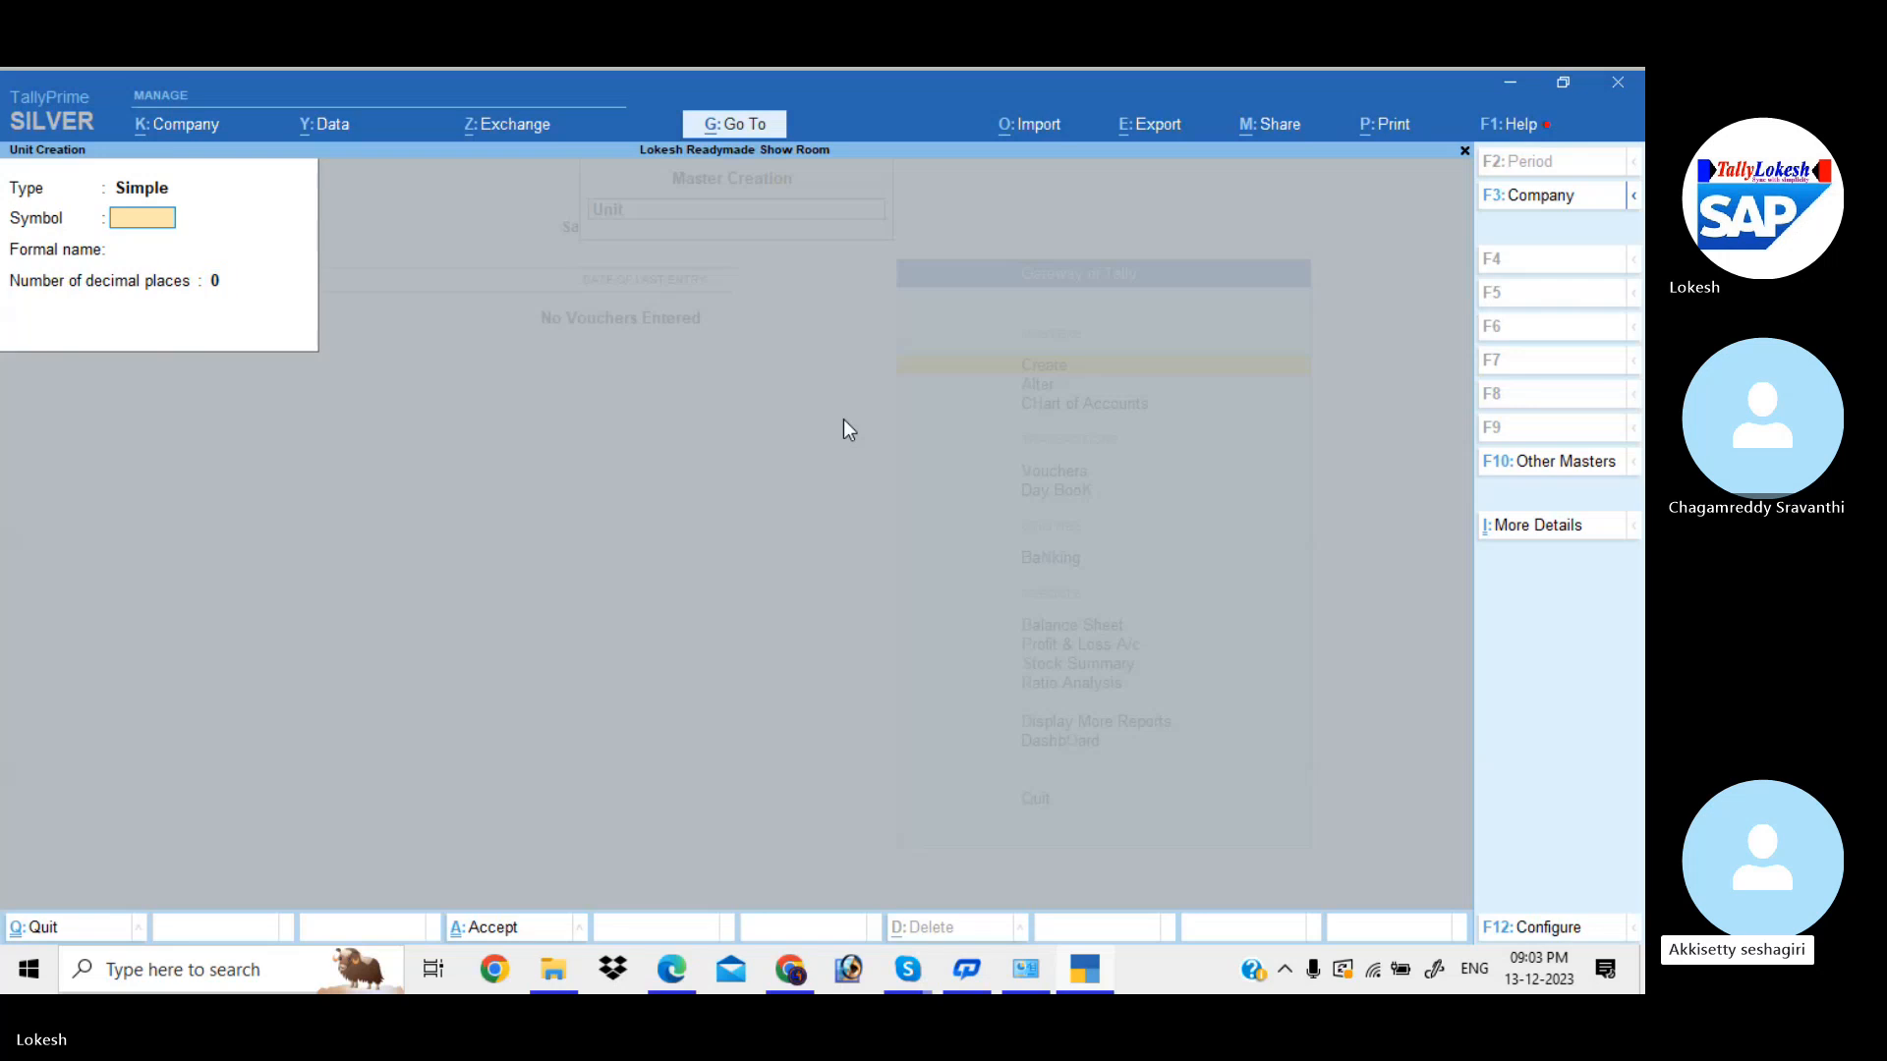
# - Create a simple unit with symbol pk, formal name Packes and 0 decimal places
pyautogui.write('pk')
pyautogui.press('Return')
pyautogui.write('O')
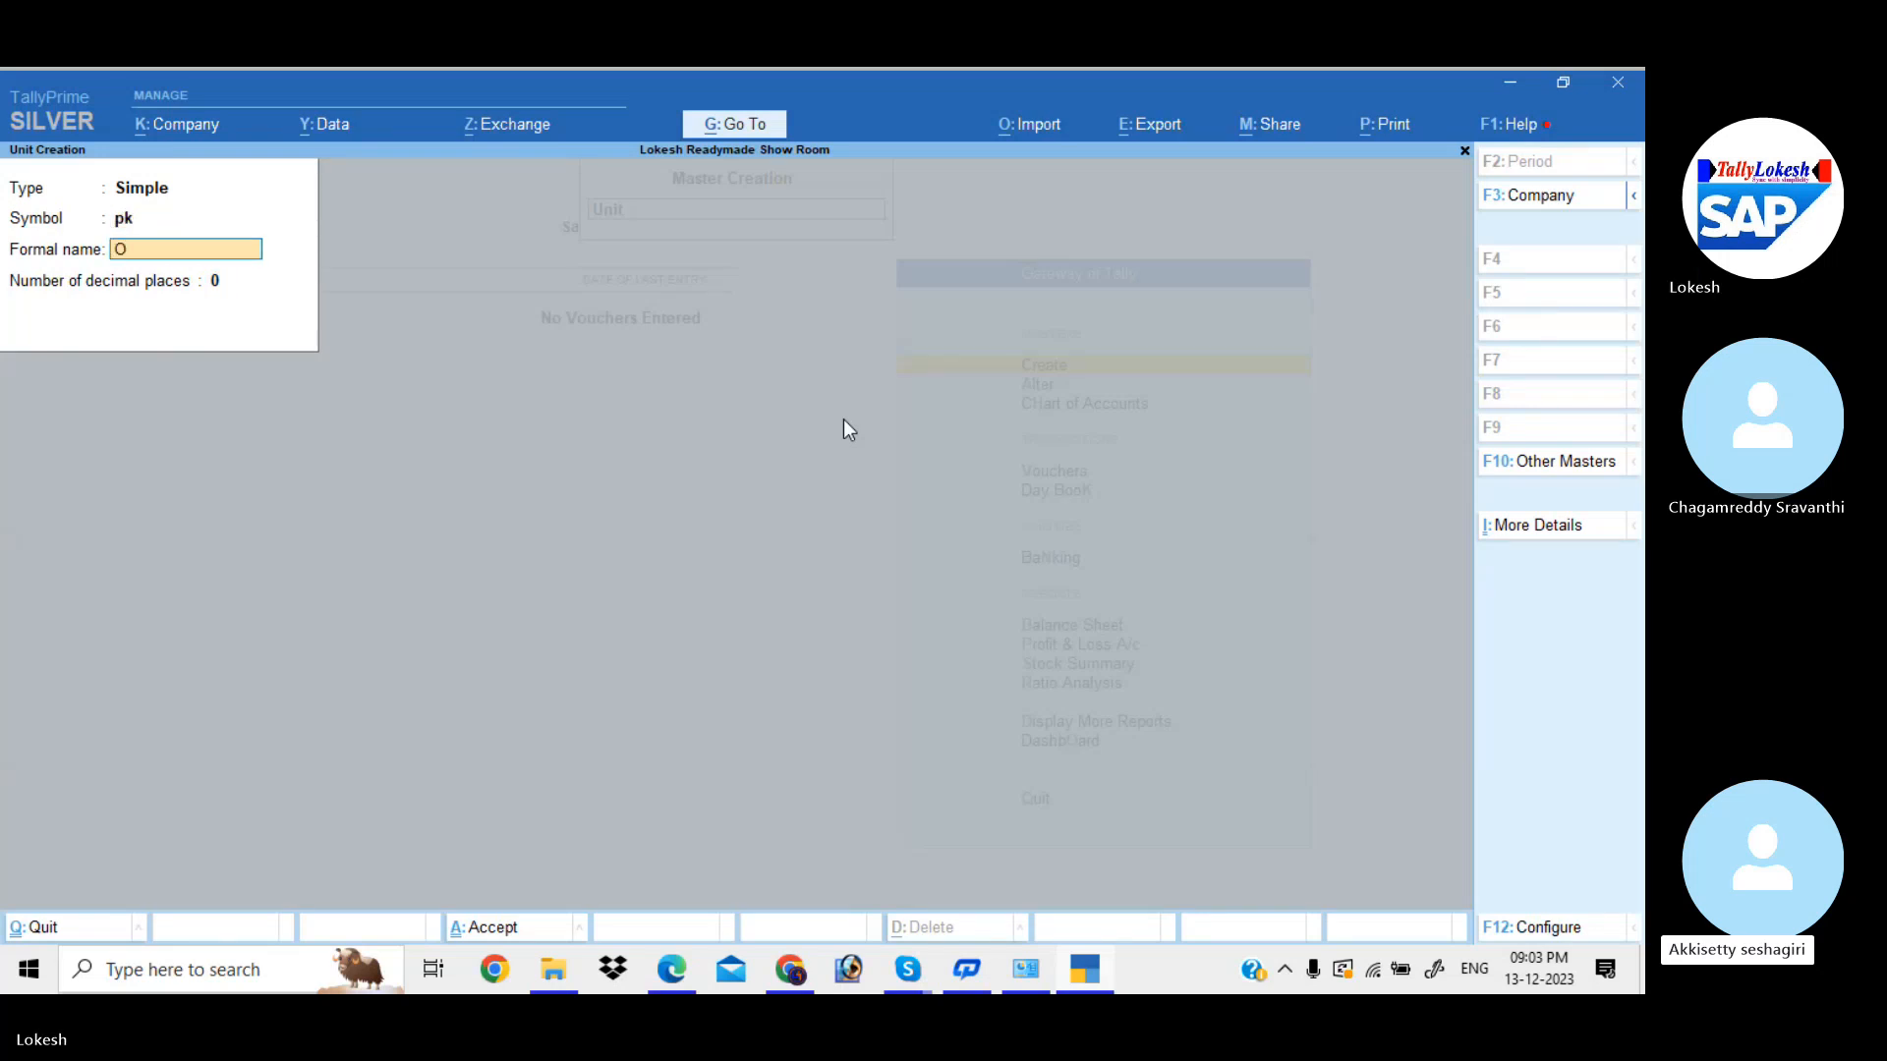
pyautogui.write('ackes')
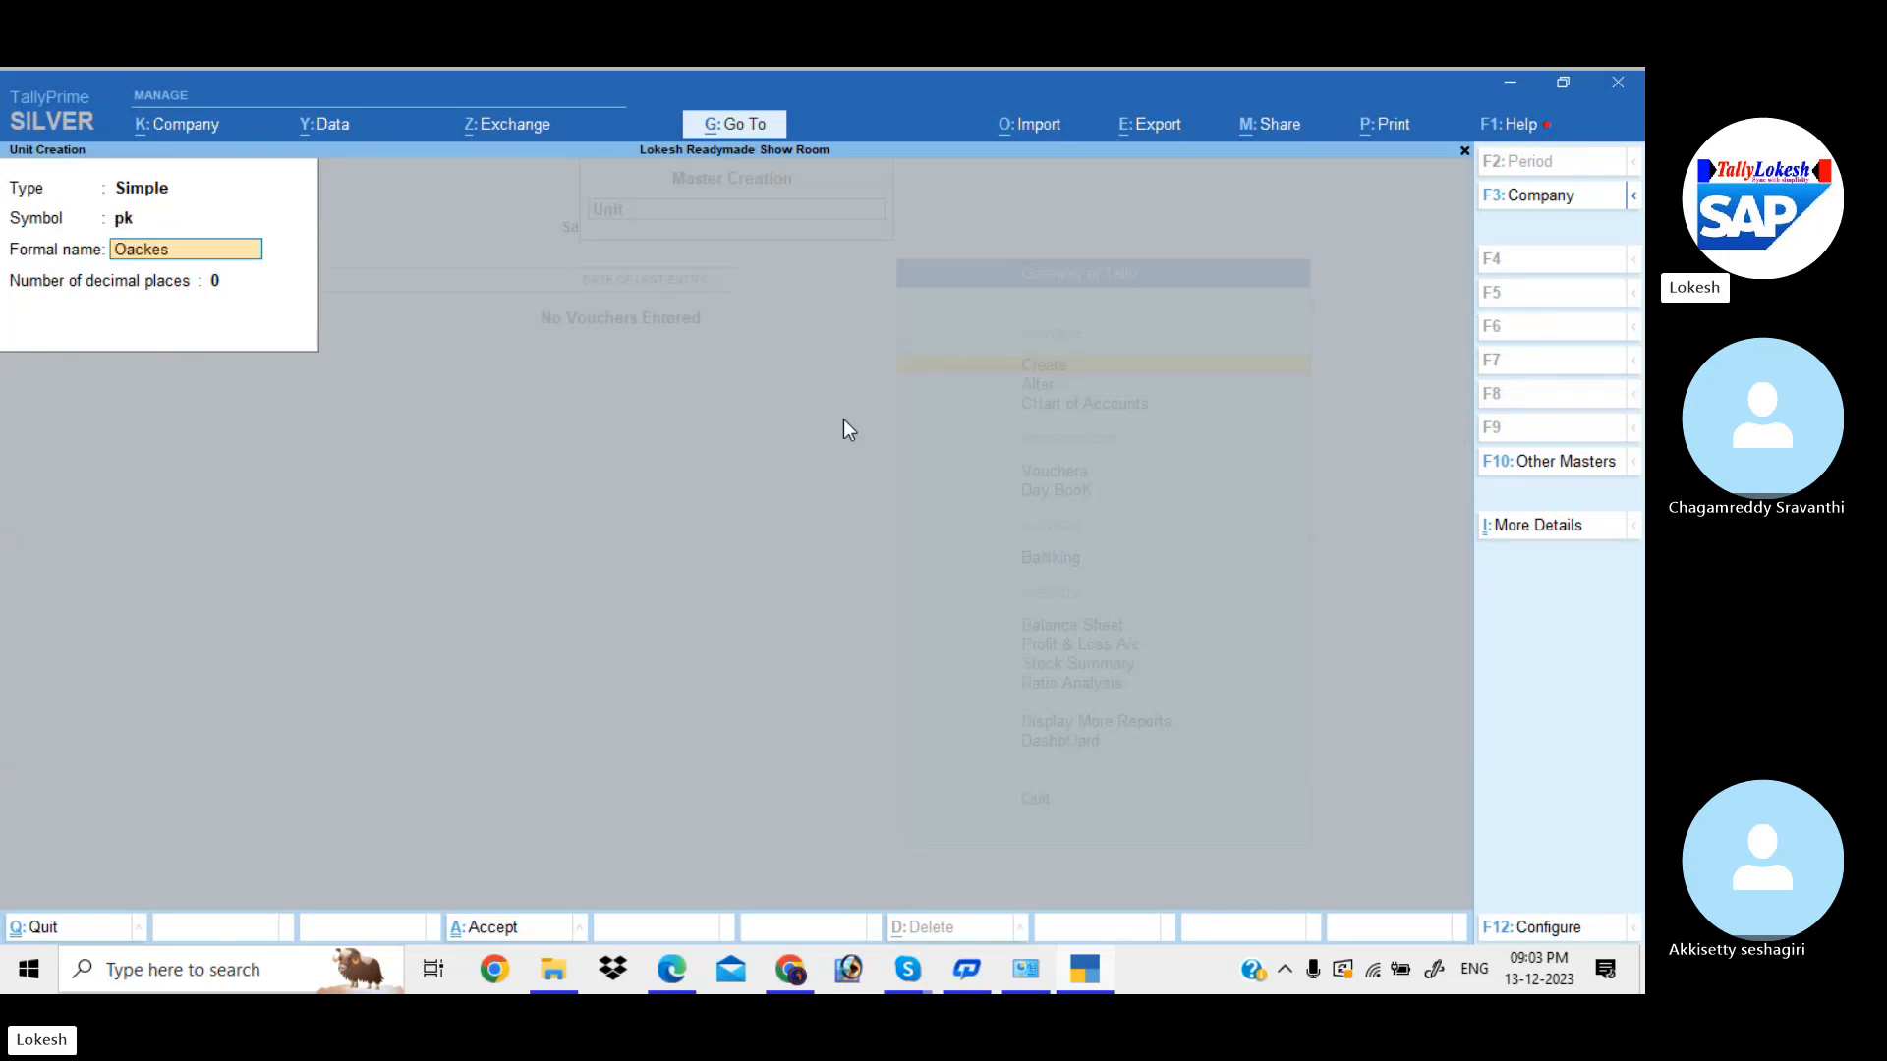
pyautogui.press('BackSpace')
pyautogui.press('BackSpace')
pyautogui.press('BackSpace')
pyautogui.press('BackSpace')
pyautogui.write('Pa')
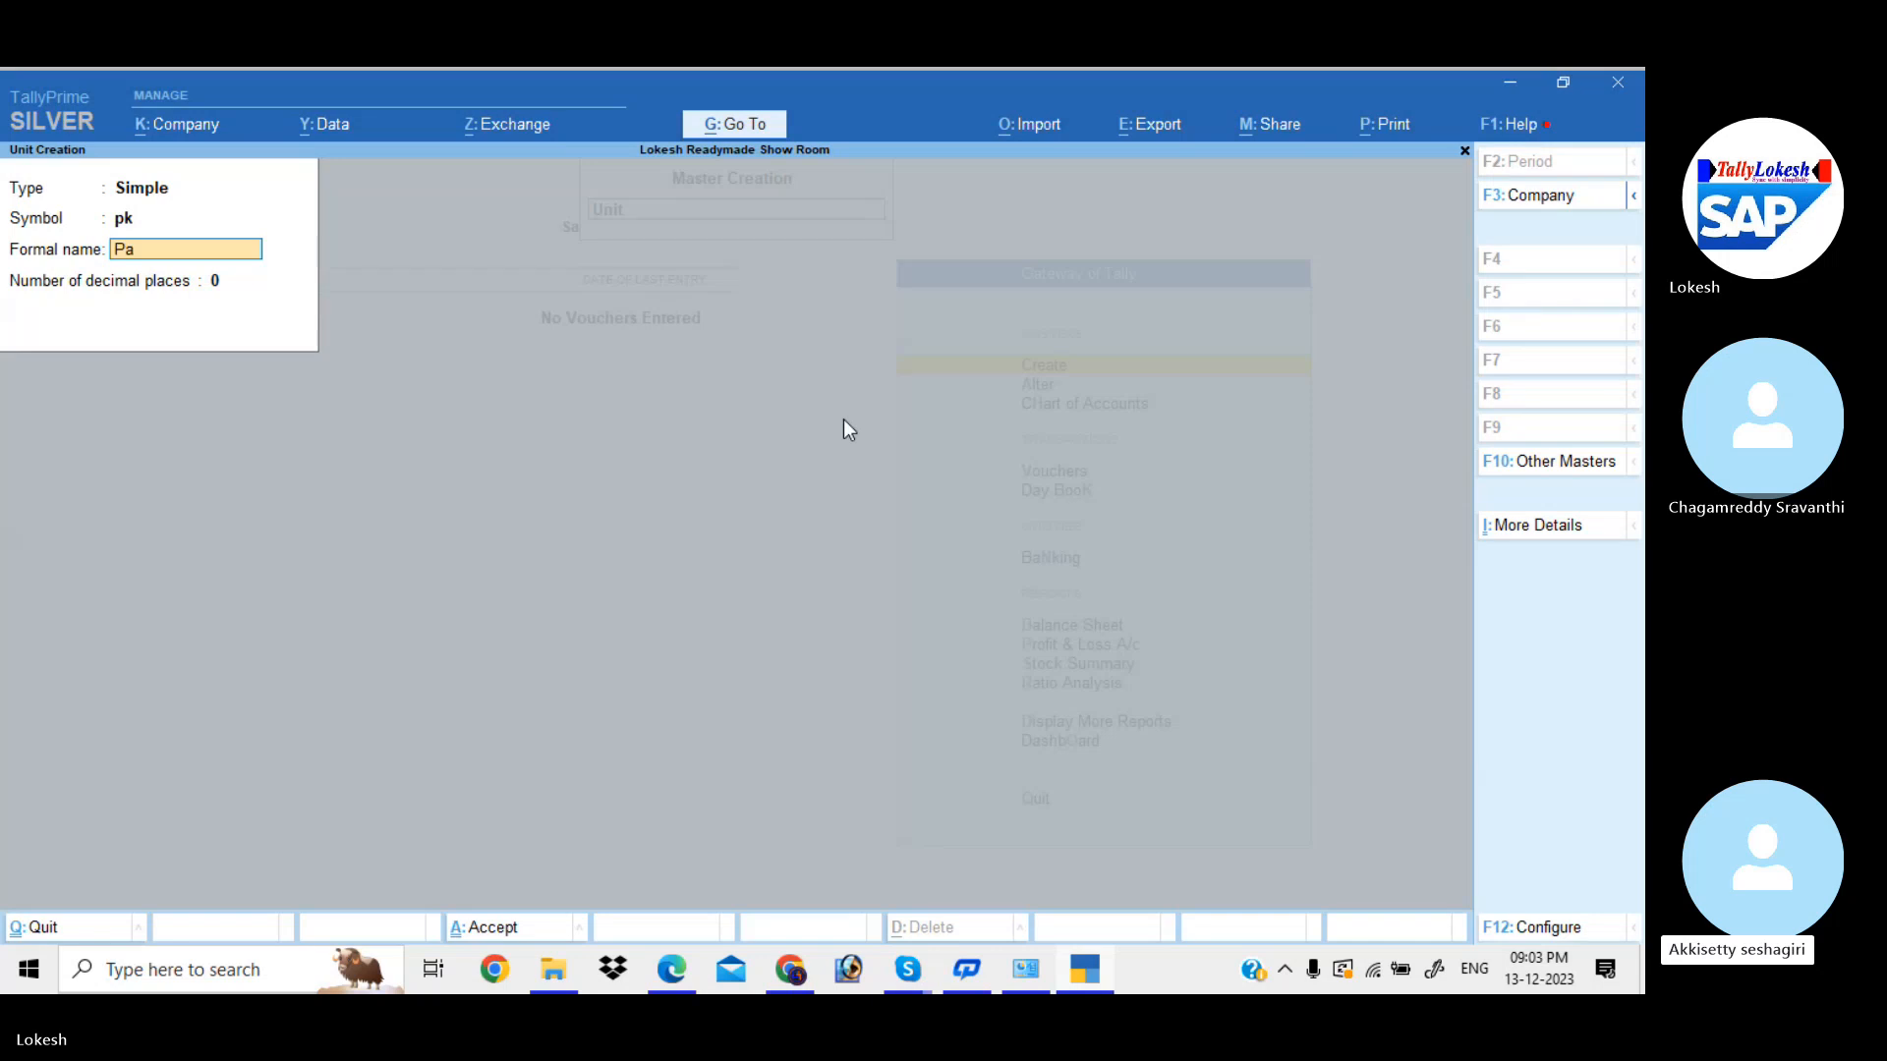
pyautogui.write('ckets')
pyautogui.press('Return')
pyautogui.press('Return')
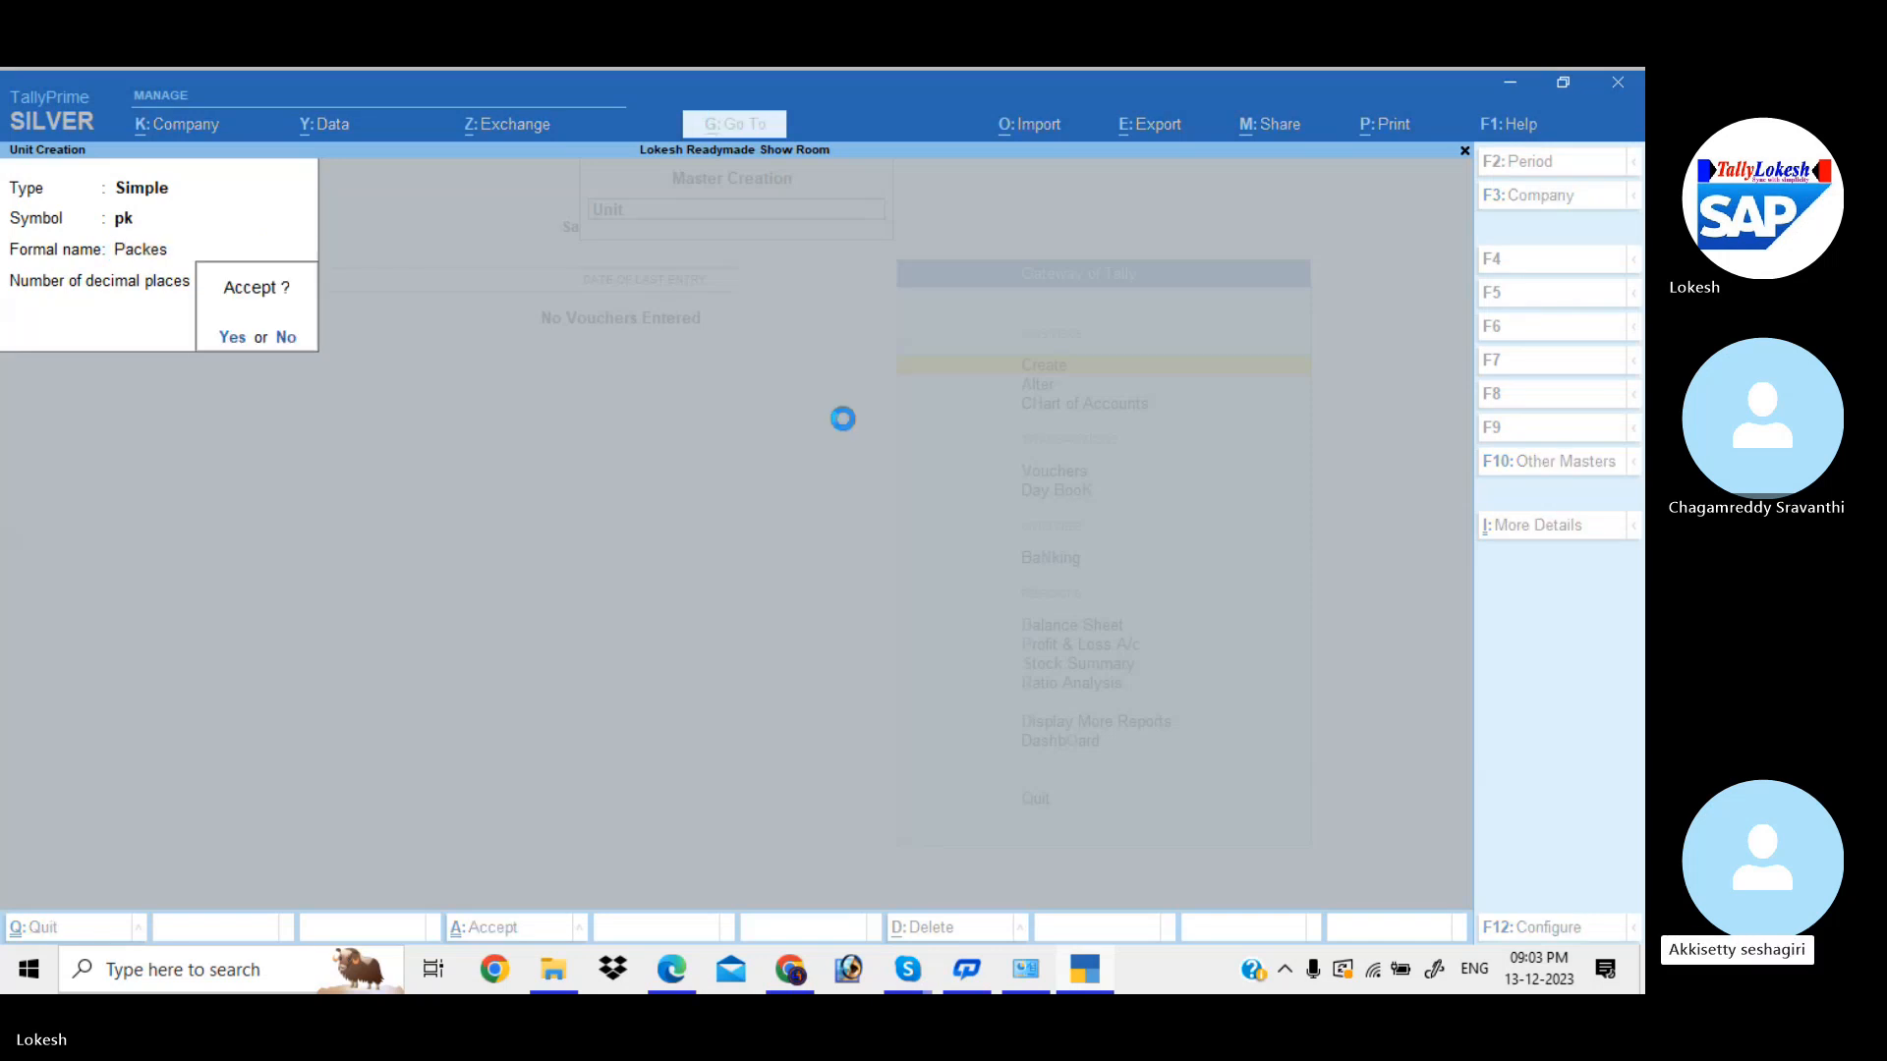
pyautogui.press('Return')
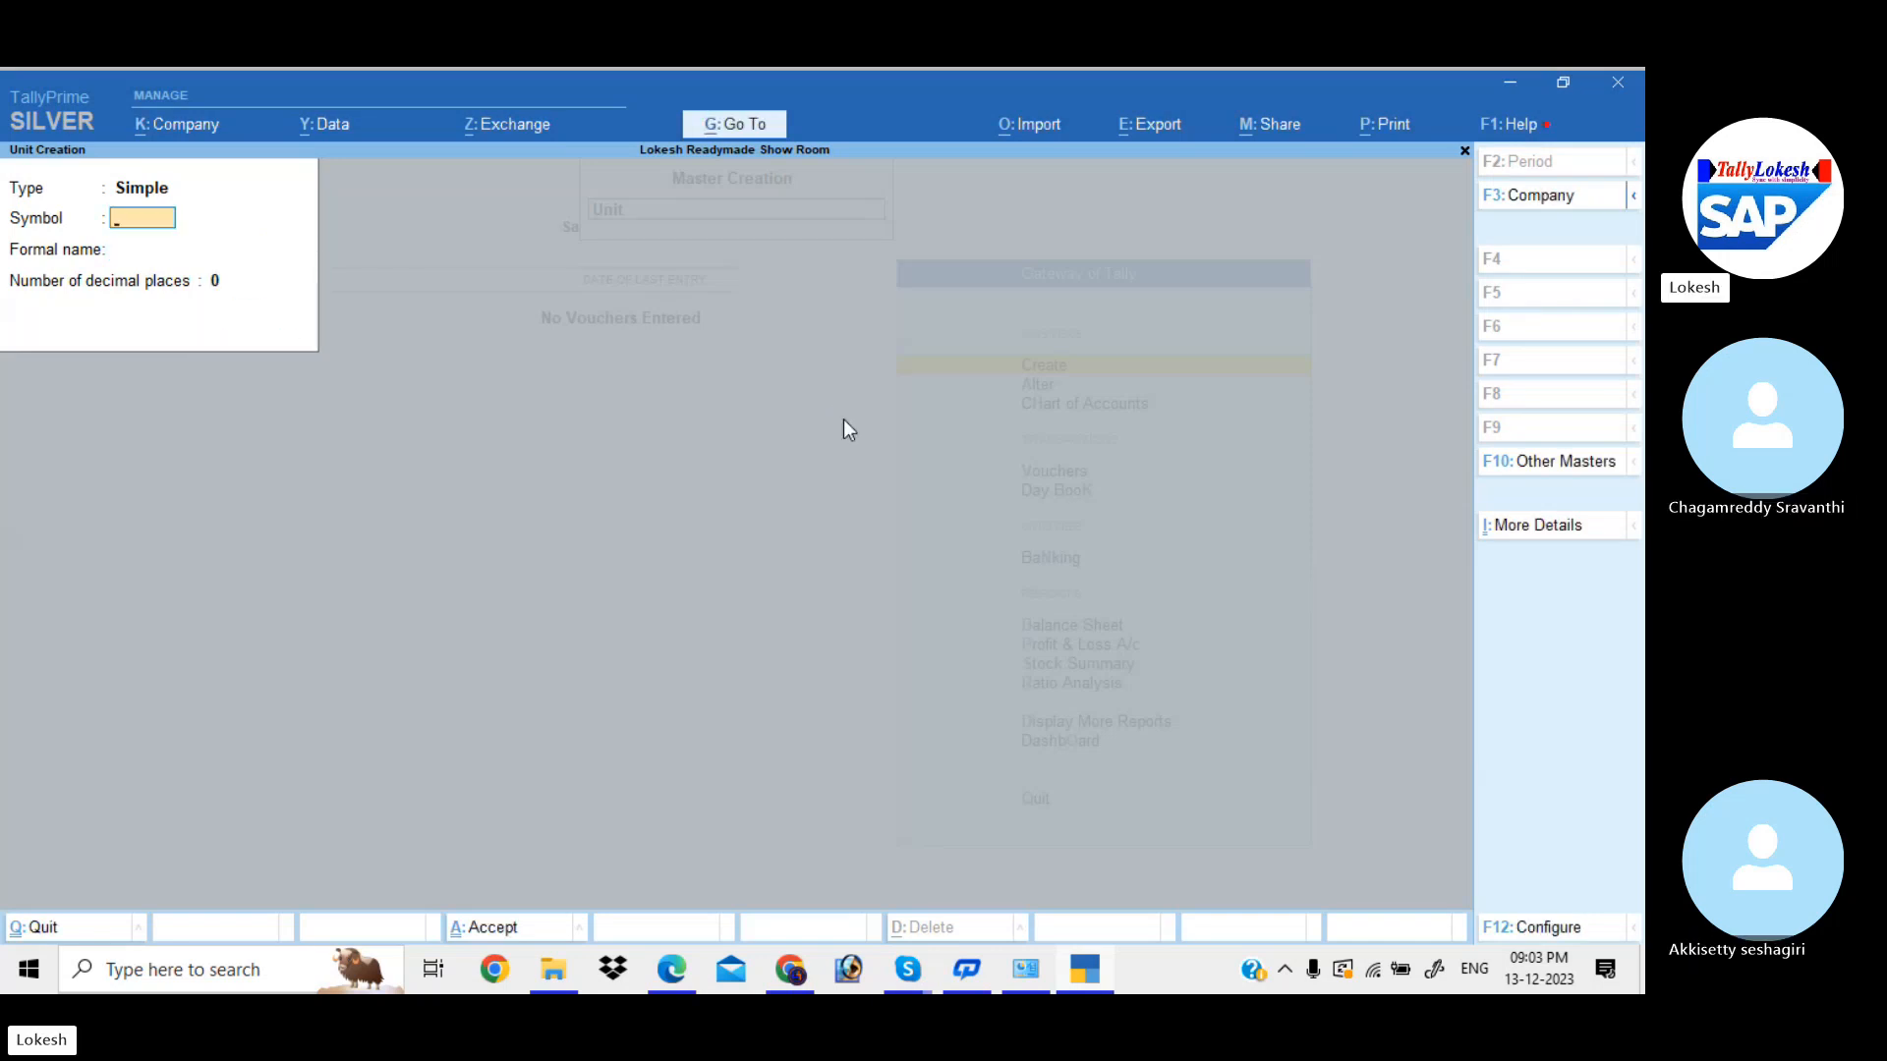
# - Create a simple unit with symbol kg, formal name Killograms and 0 decimal places
pyautogui.write('kg')
pyautogui.press('Return')
pyautogui.write('K')
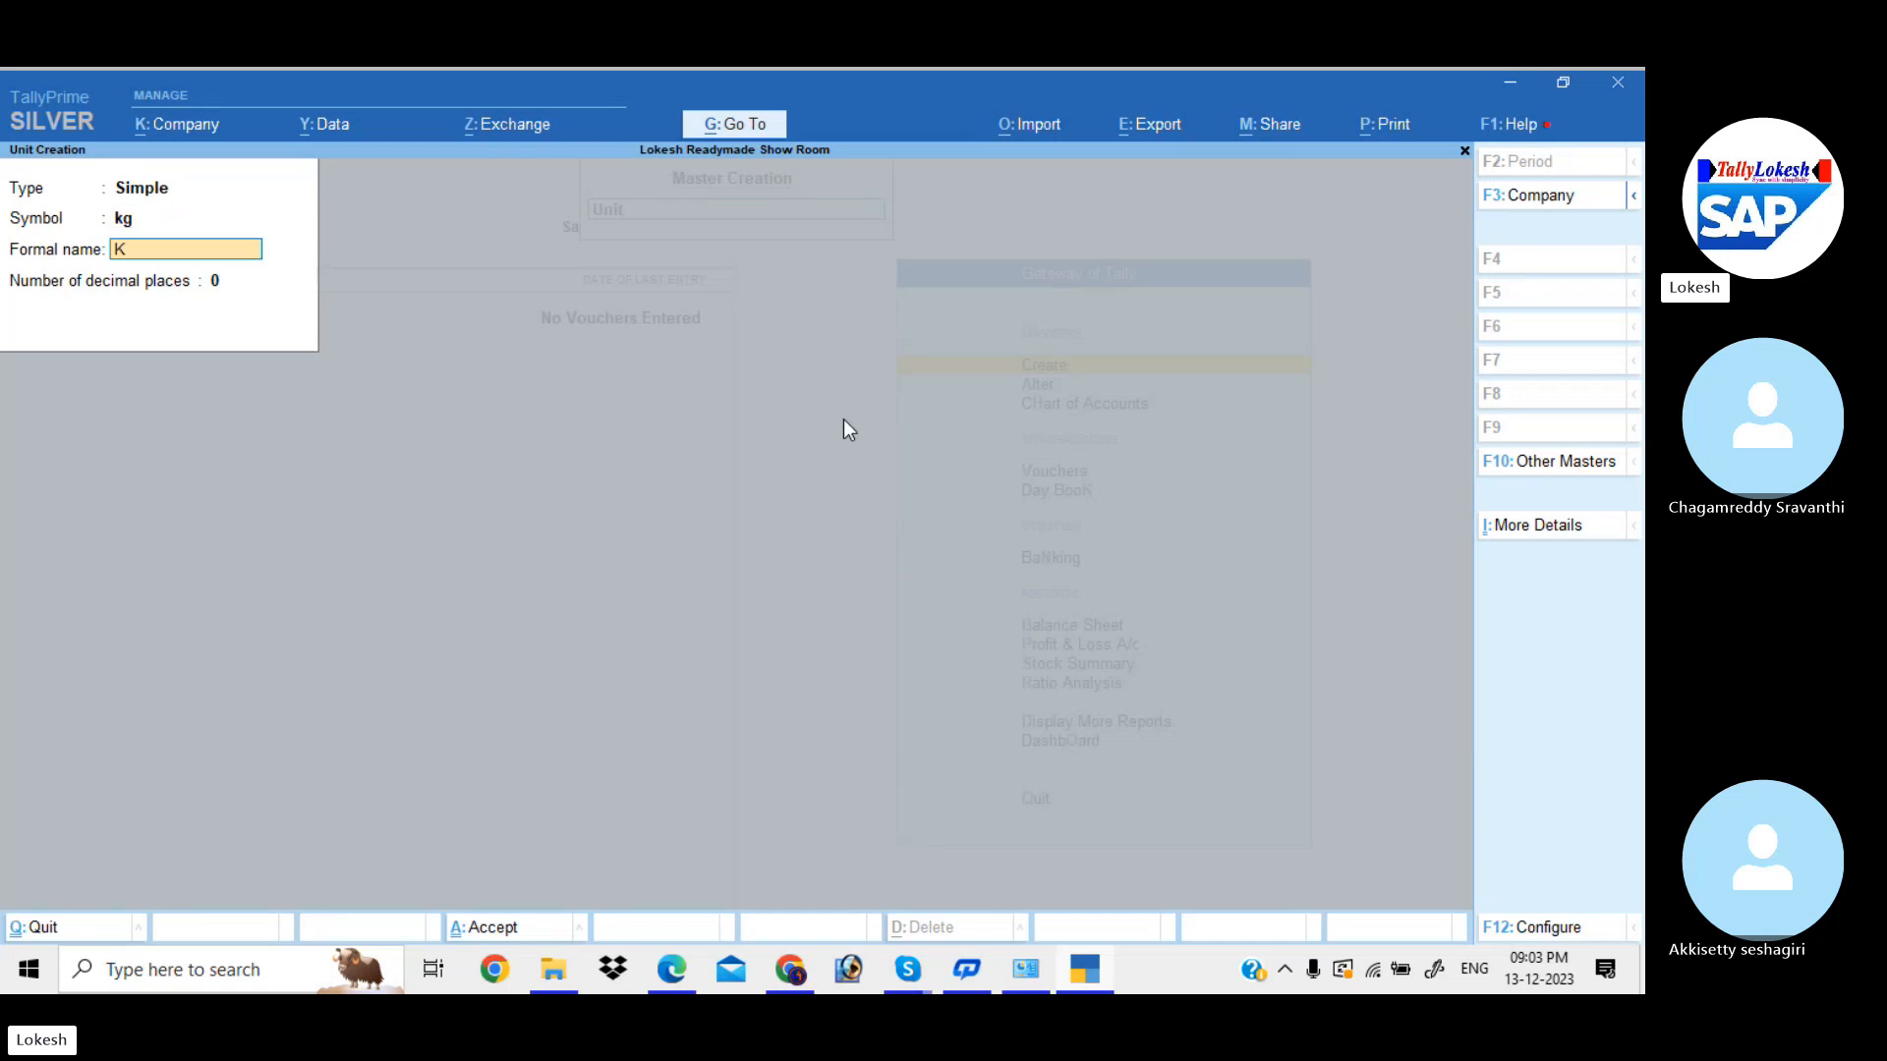
pyautogui.write('illograms')
pyautogui.press('Return')
pyautogui.press('Return')
pyautogui.press('Return')
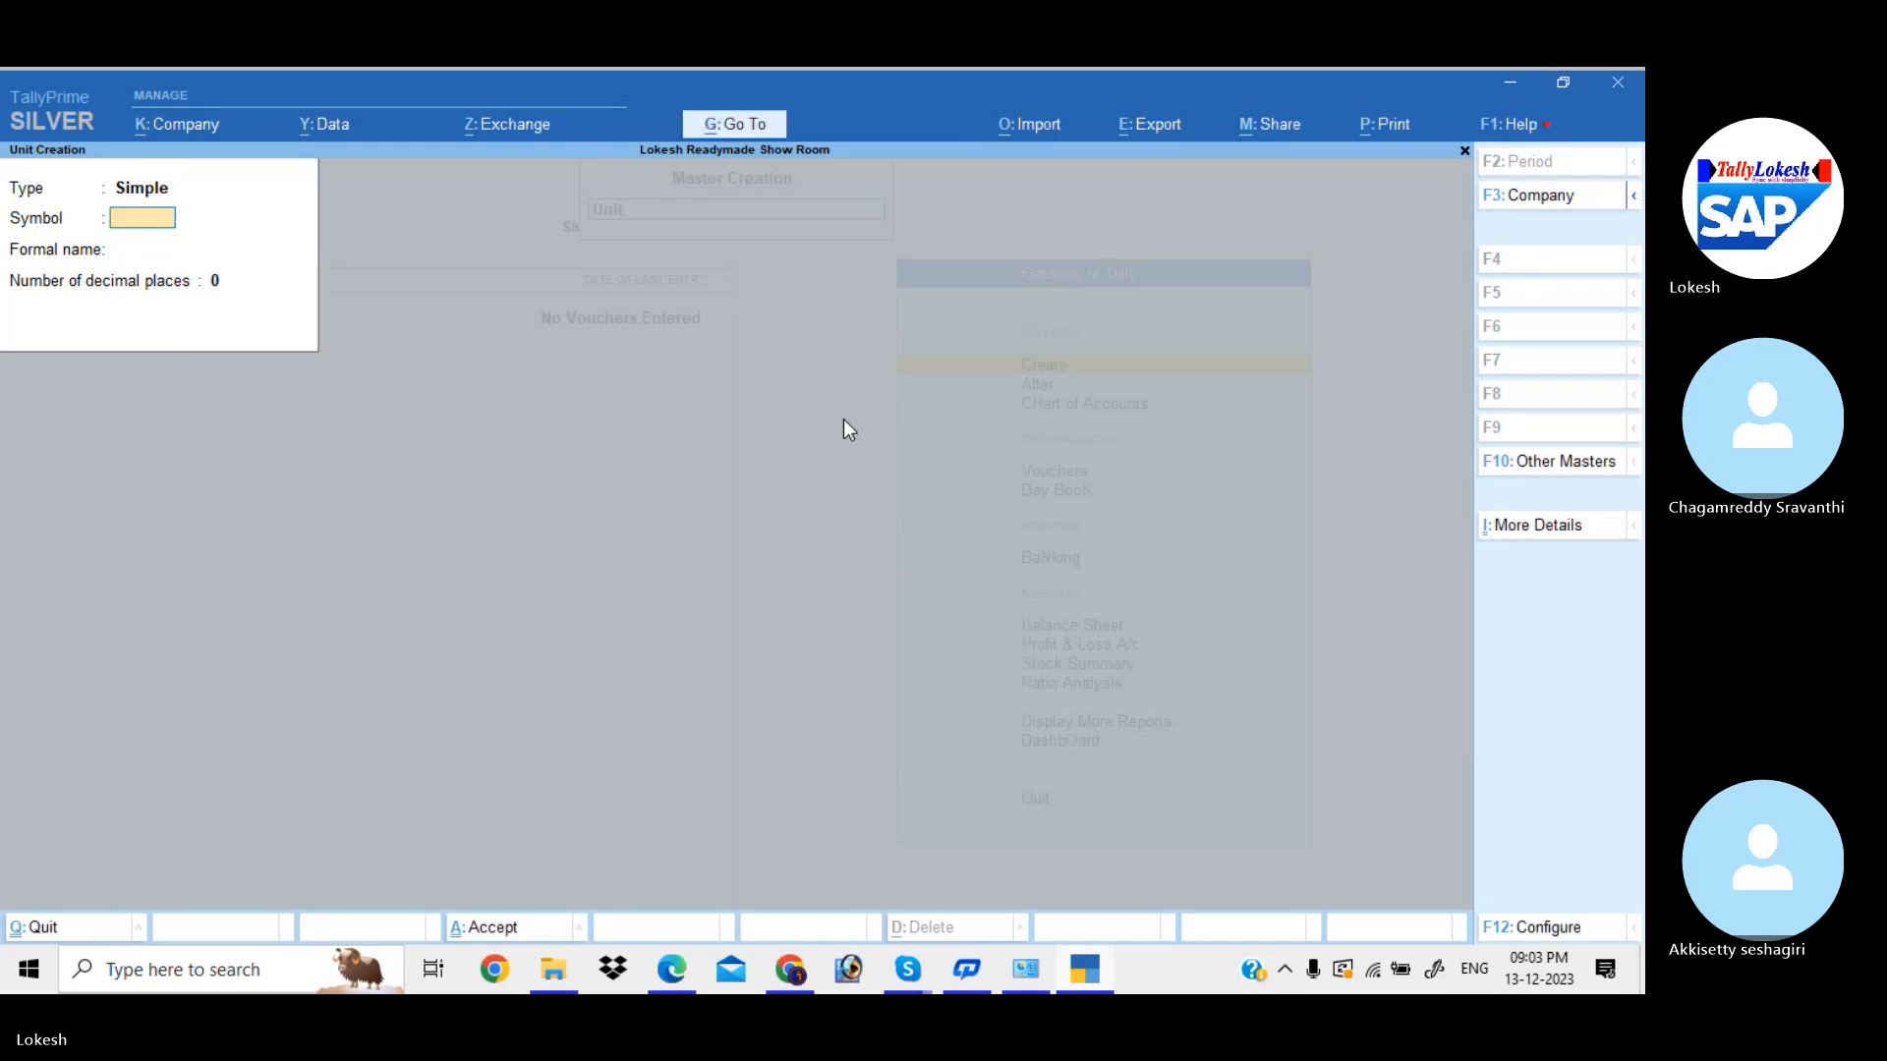
# - Create a simple unit with symbol bt, formal name Bottles and 0 decimal places, and leave unit creation
pyautogui.write('bt')
pyautogui.press('Return')
pyautogui.write('B')
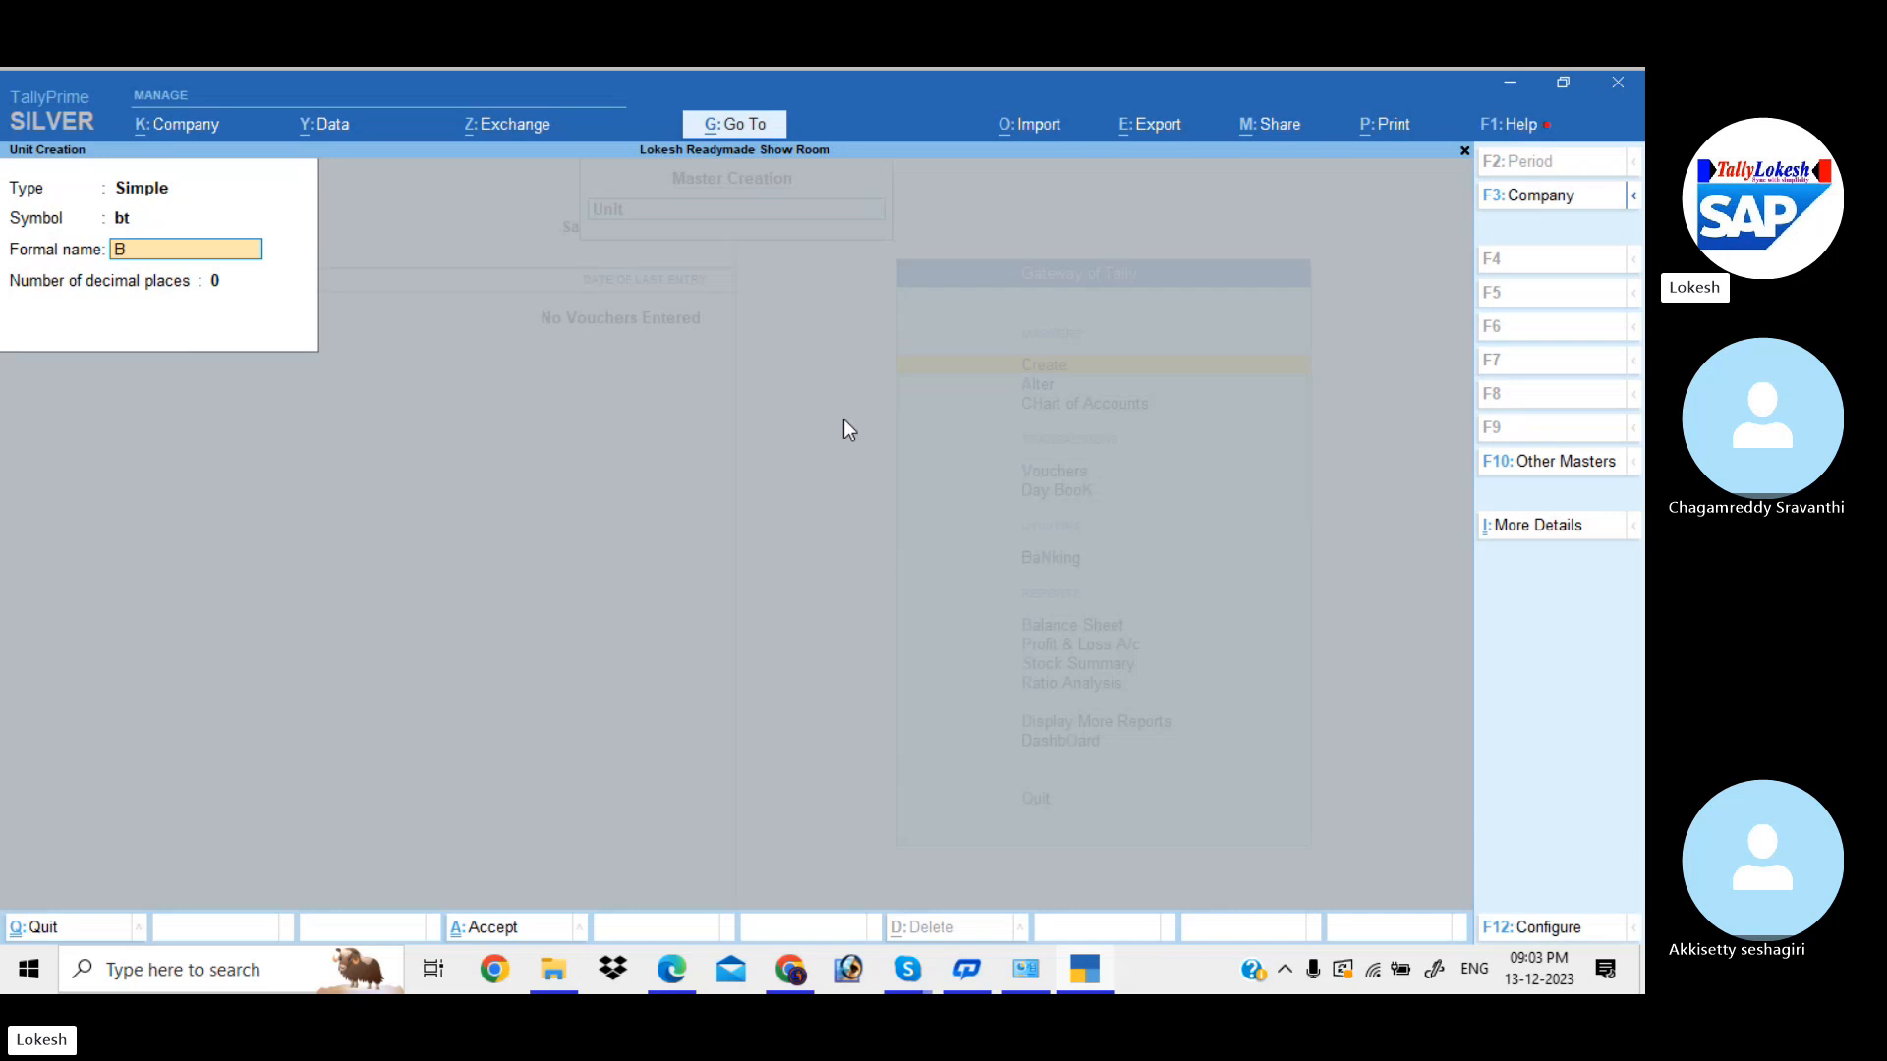
pyautogui.write('ottles')
pyautogui.press('Return')
pyautogui.press('Return')
pyautogui.press('Return')
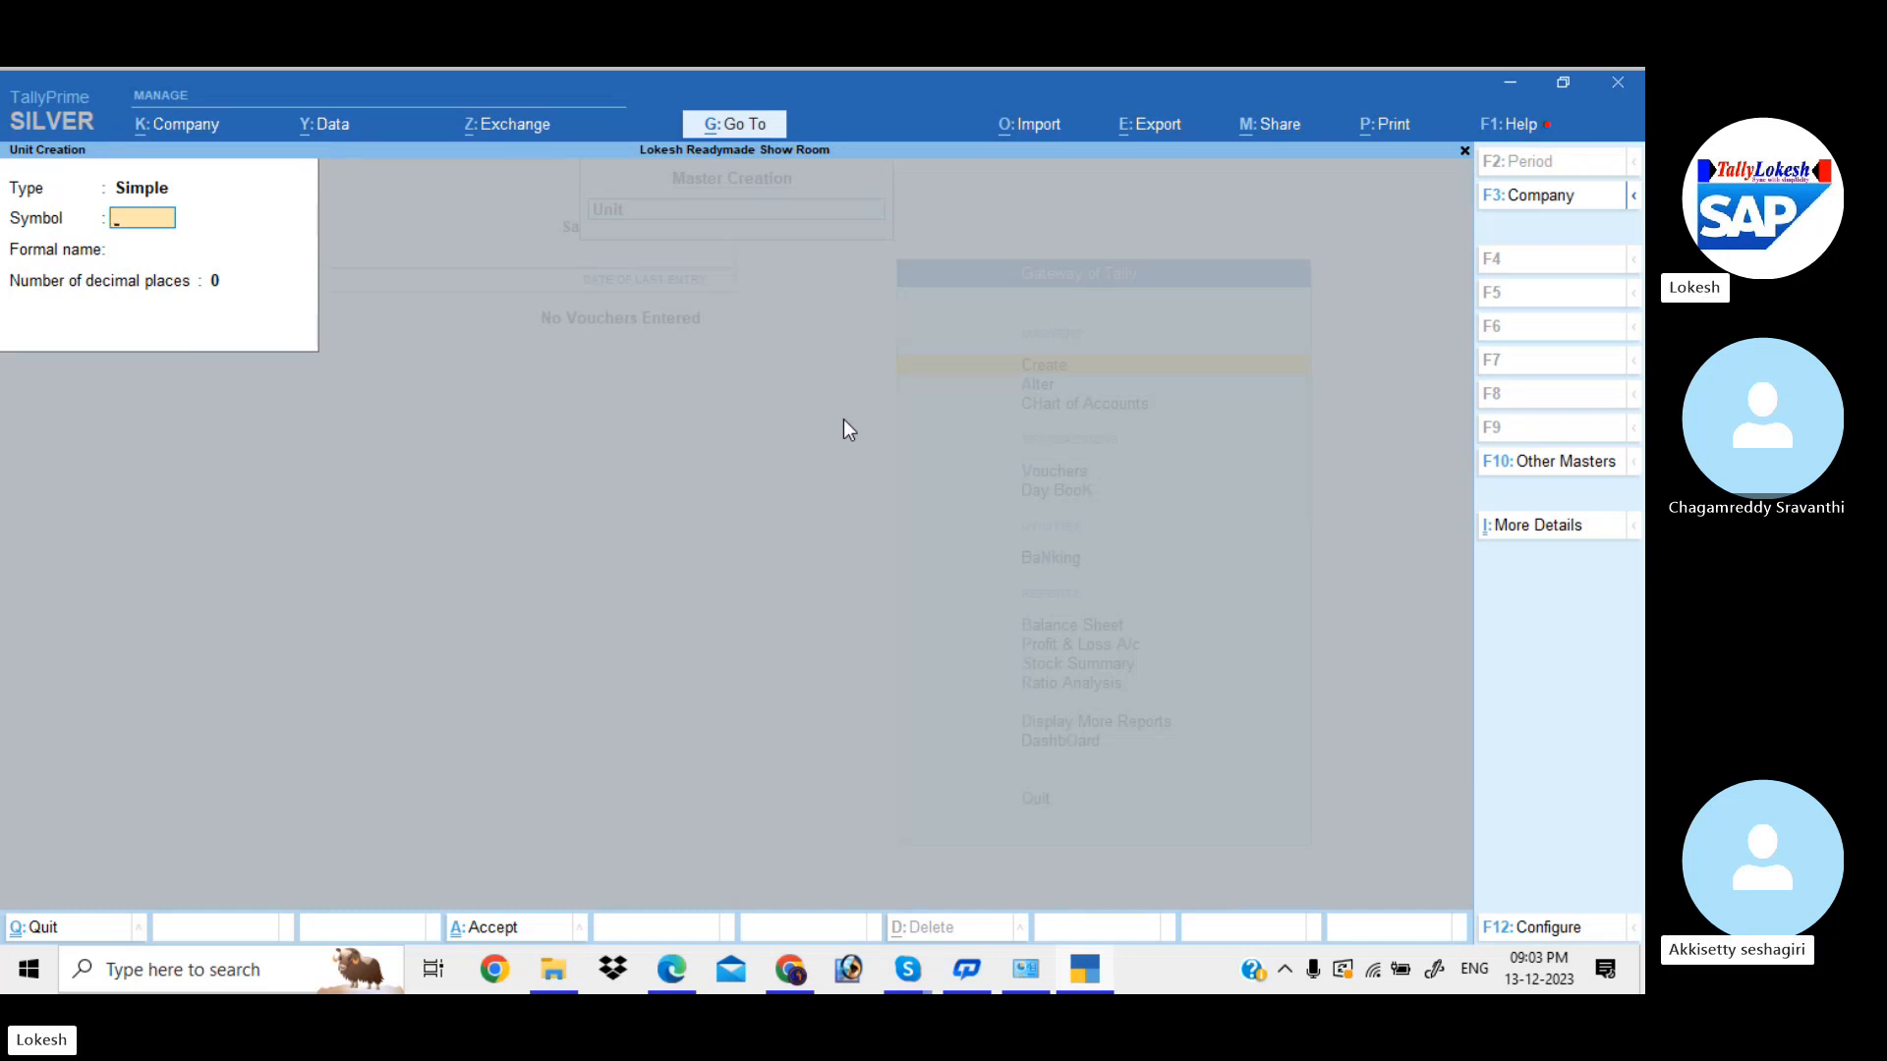
pyautogui.press('Escape')
# - Create a stock group named Pants under Primary, keeping the adding of item quantities at No
pyautogui.press('Return')
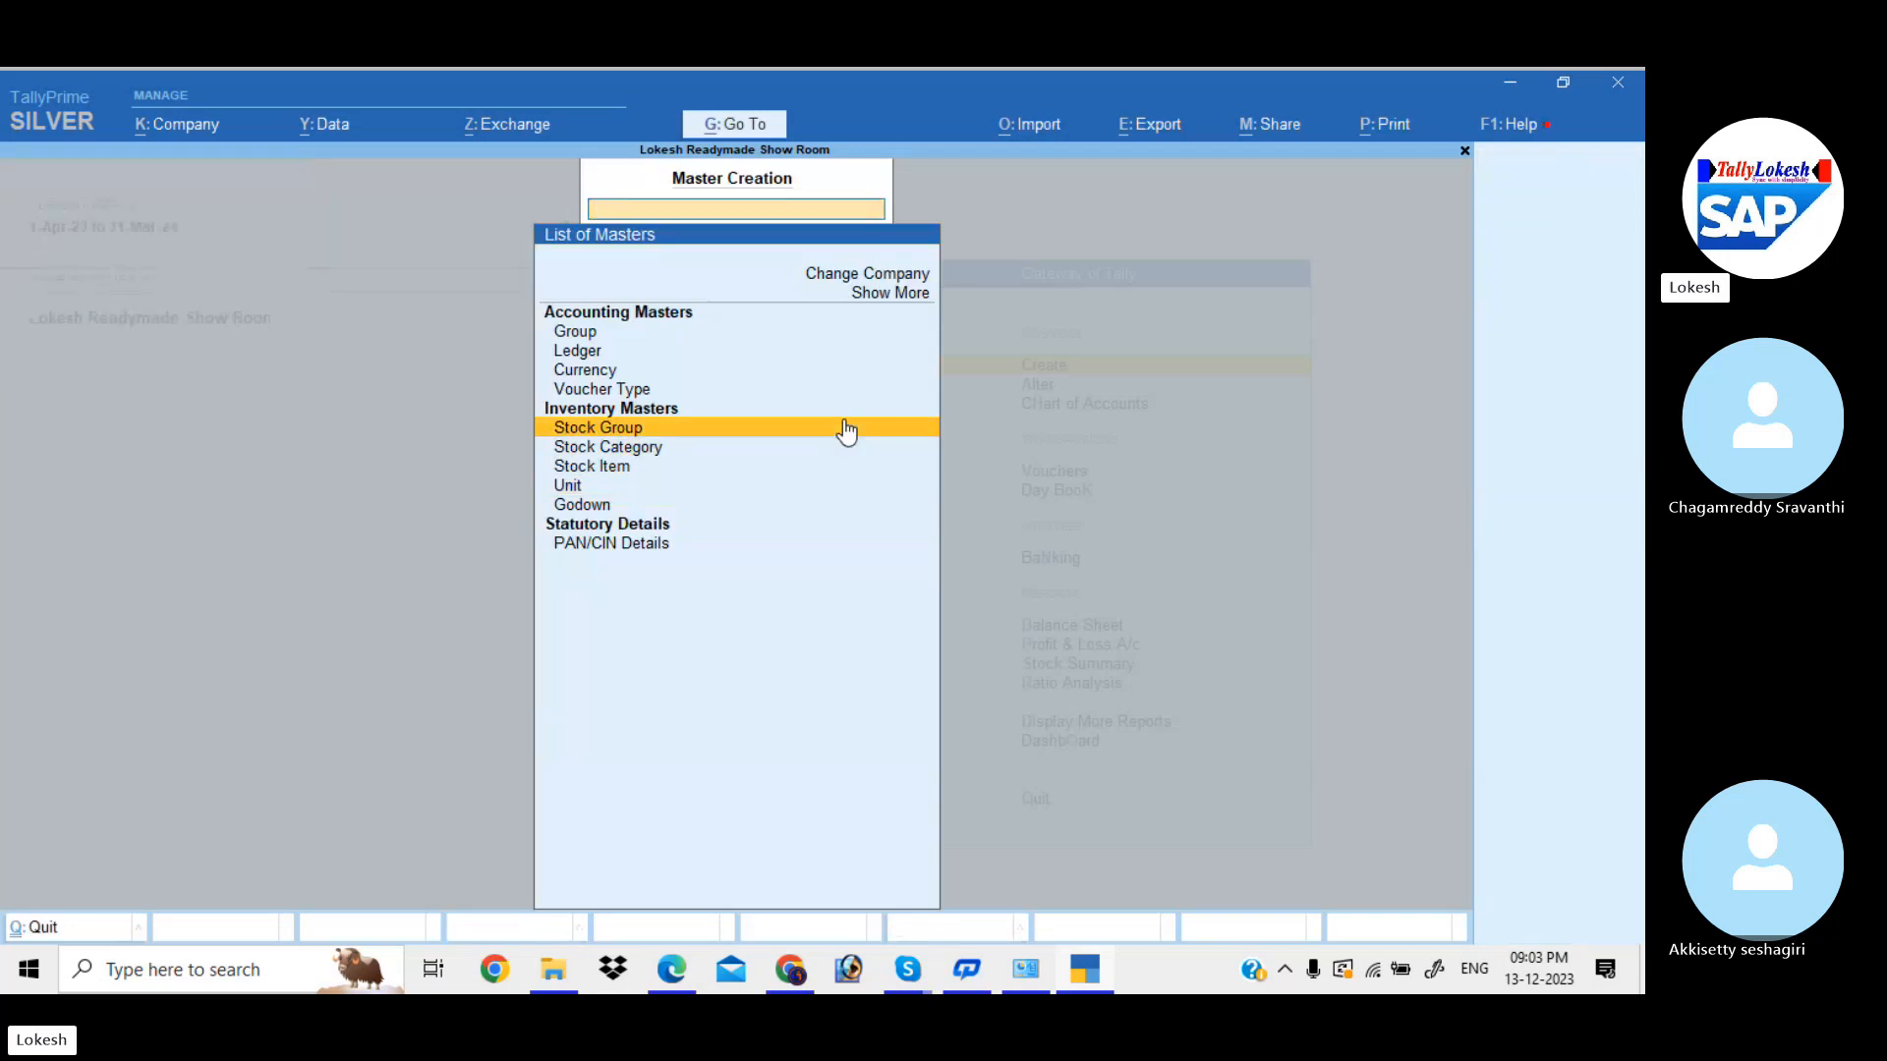
pyautogui.click(845, 430)
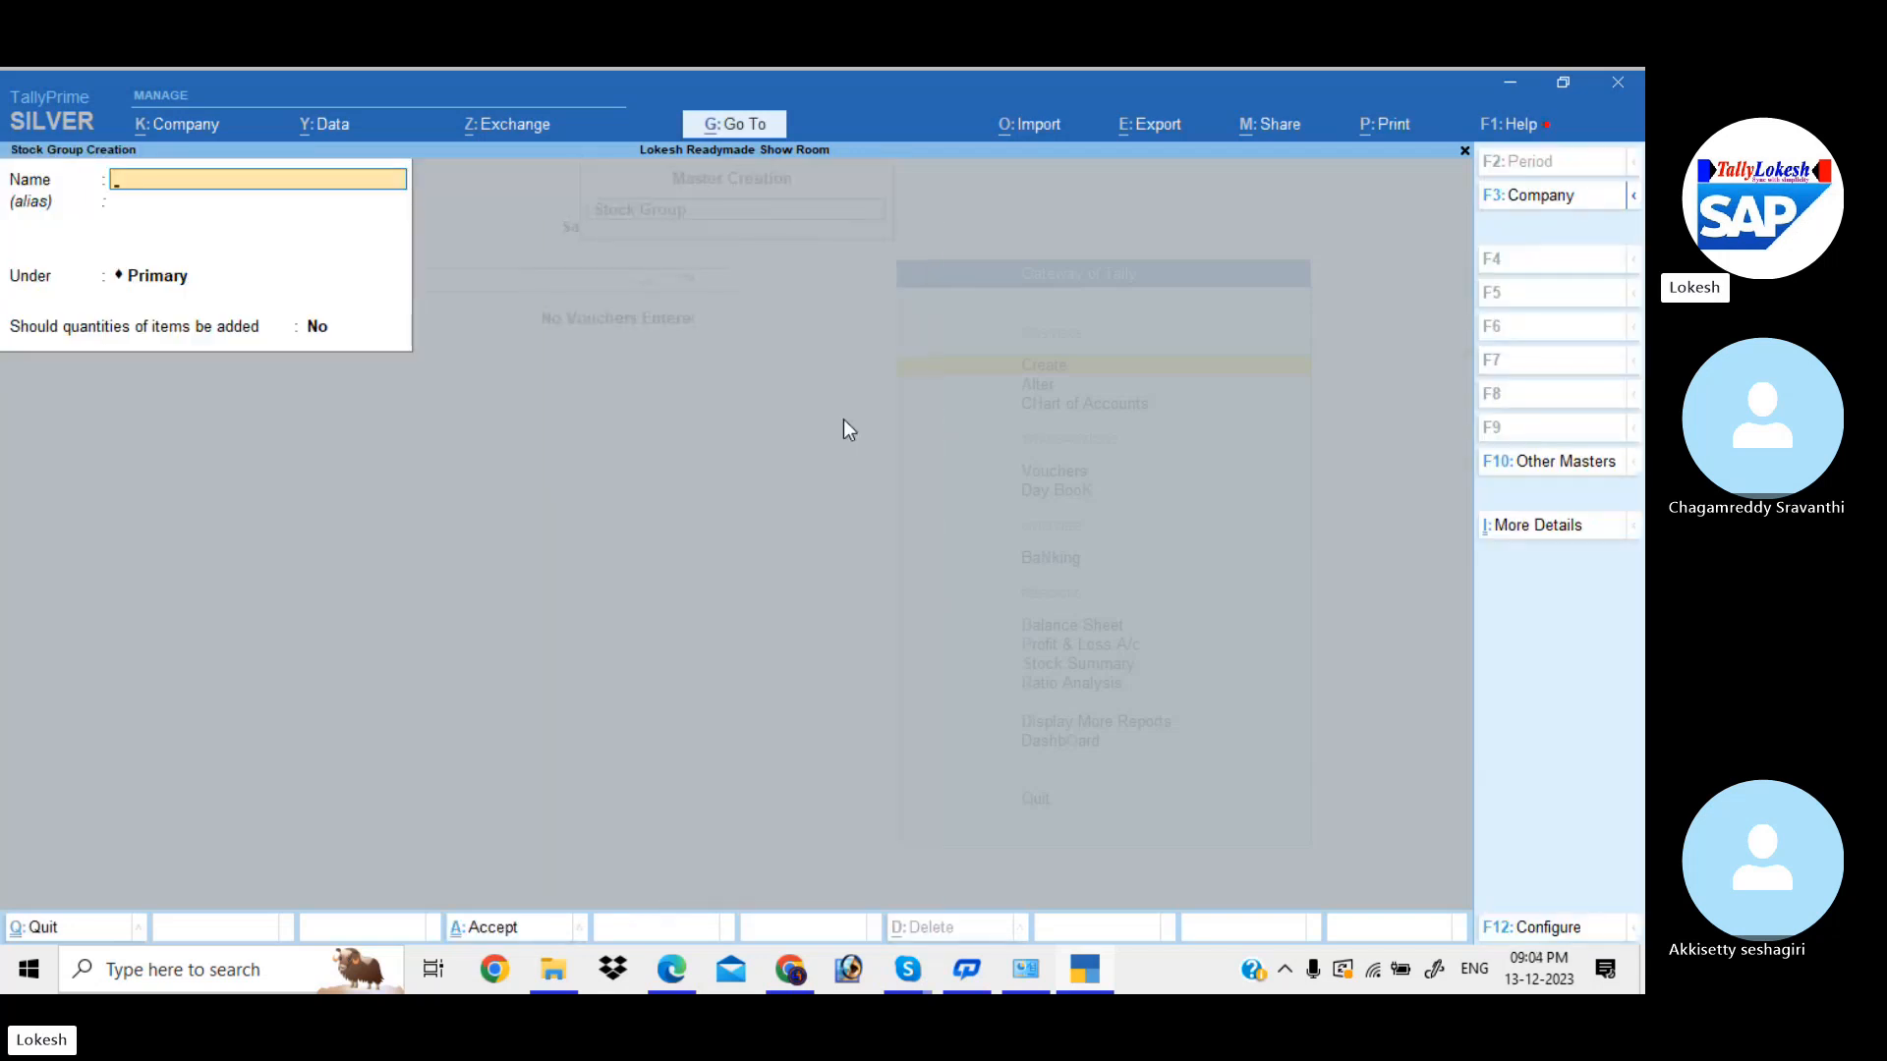
pyautogui.write('Pants')
pyautogui.press('Return')
pyautogui.press('Return')
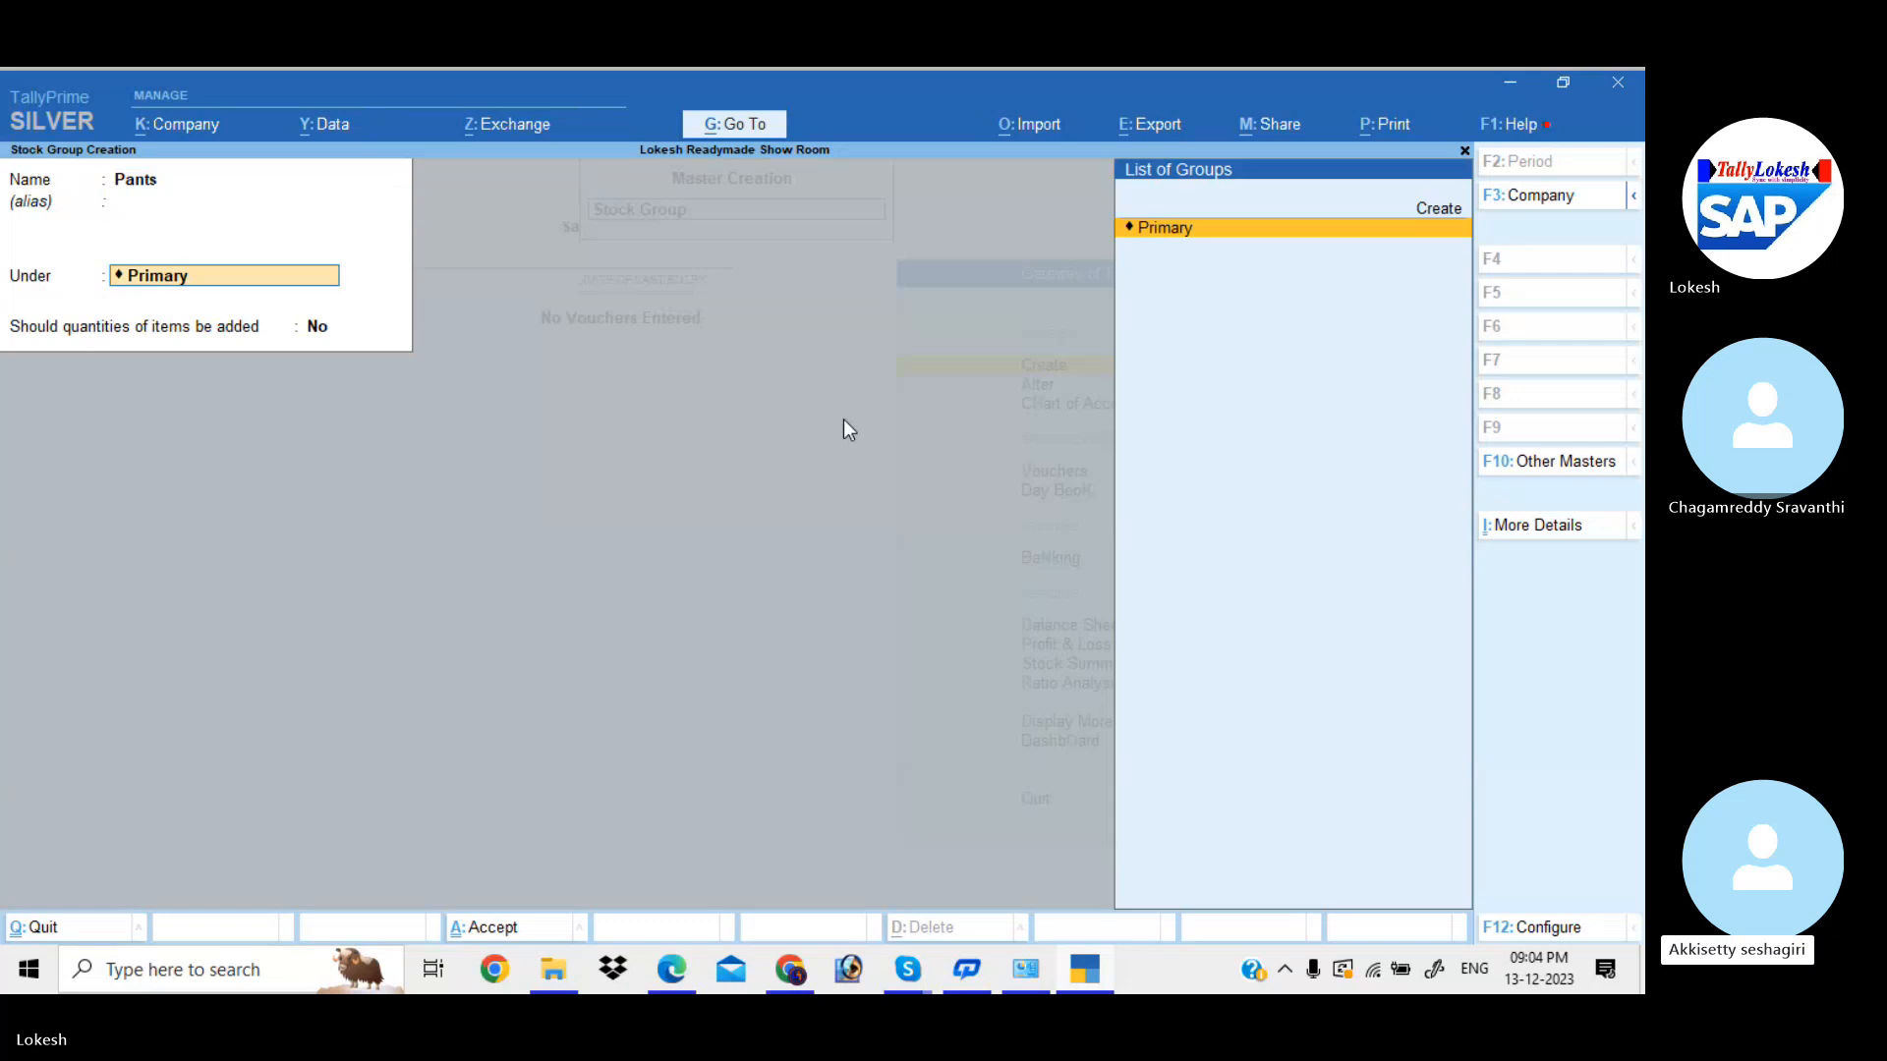
pyautogui.press('Return')
pyautogui.press('Return')
pyautogui.press('Return')
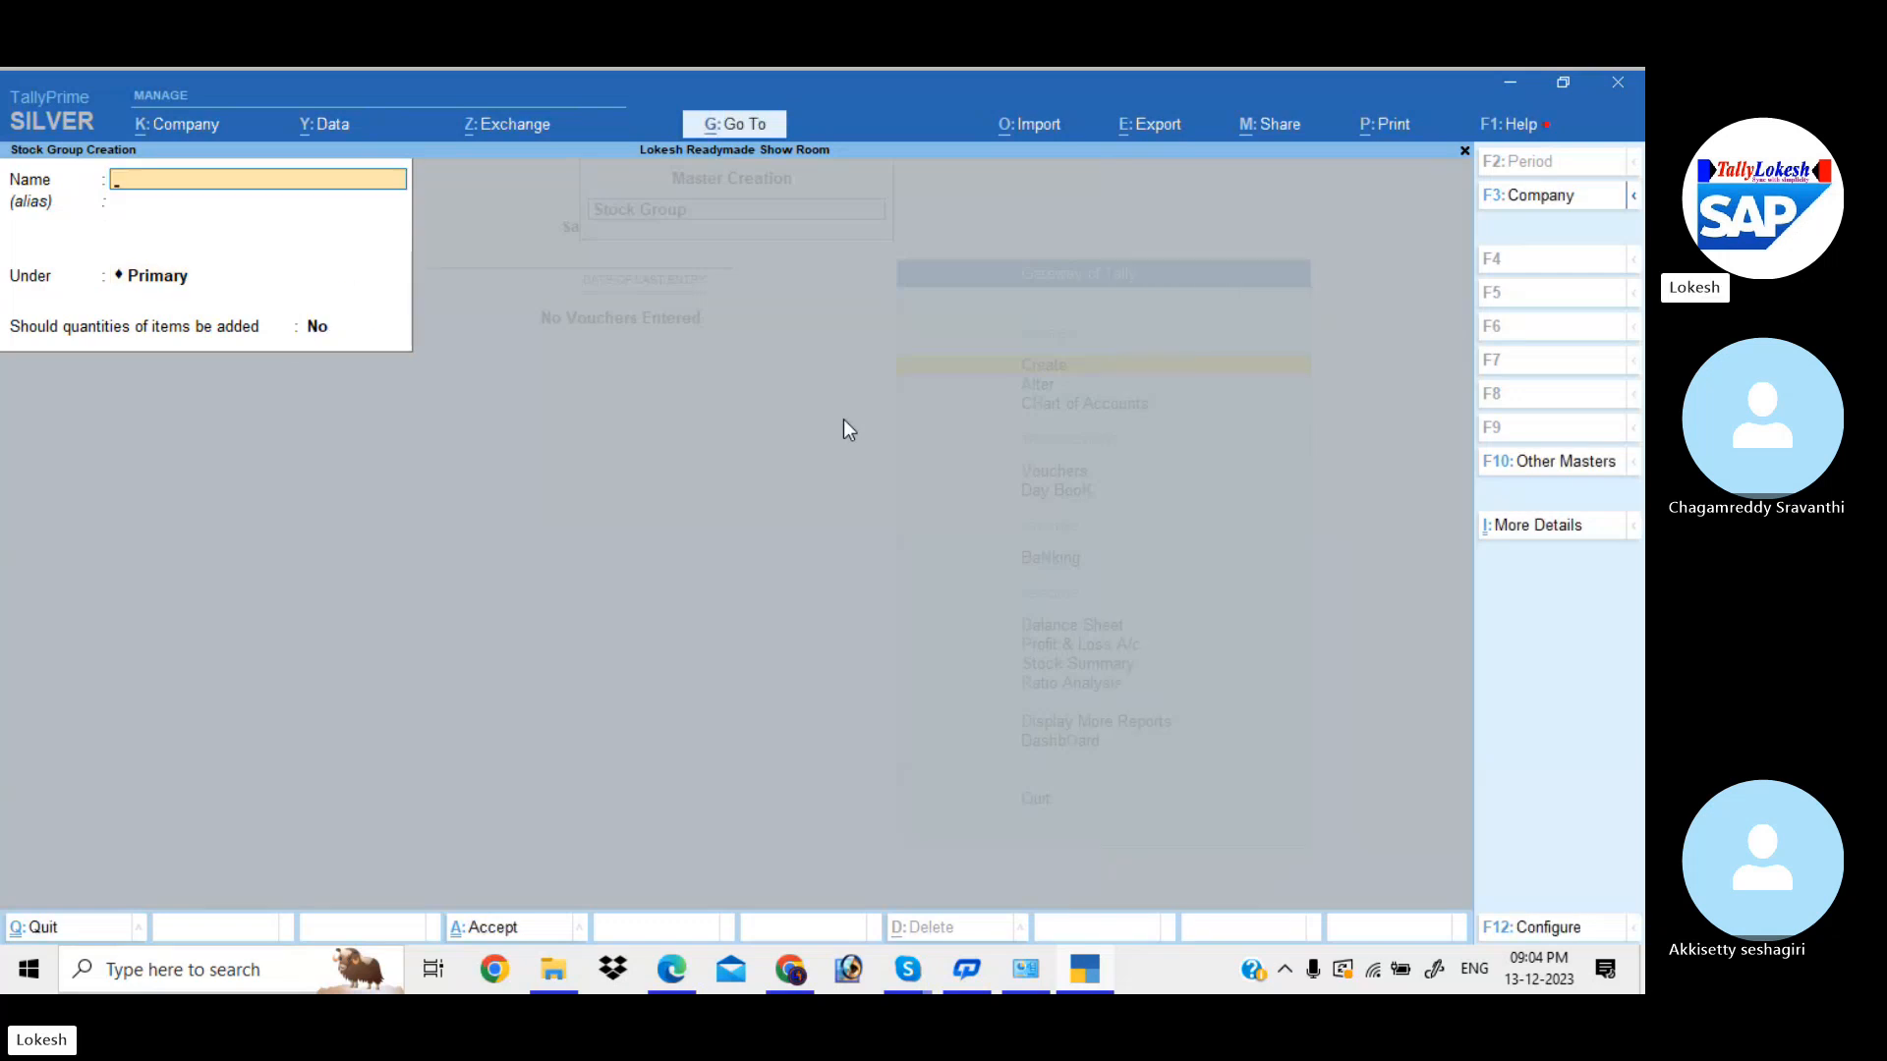
# - Create a stock group named Shirts under Primary, keeping the adding of item quantities at No
pyautogui.write('Shirts')
pyautogui.press('Return')
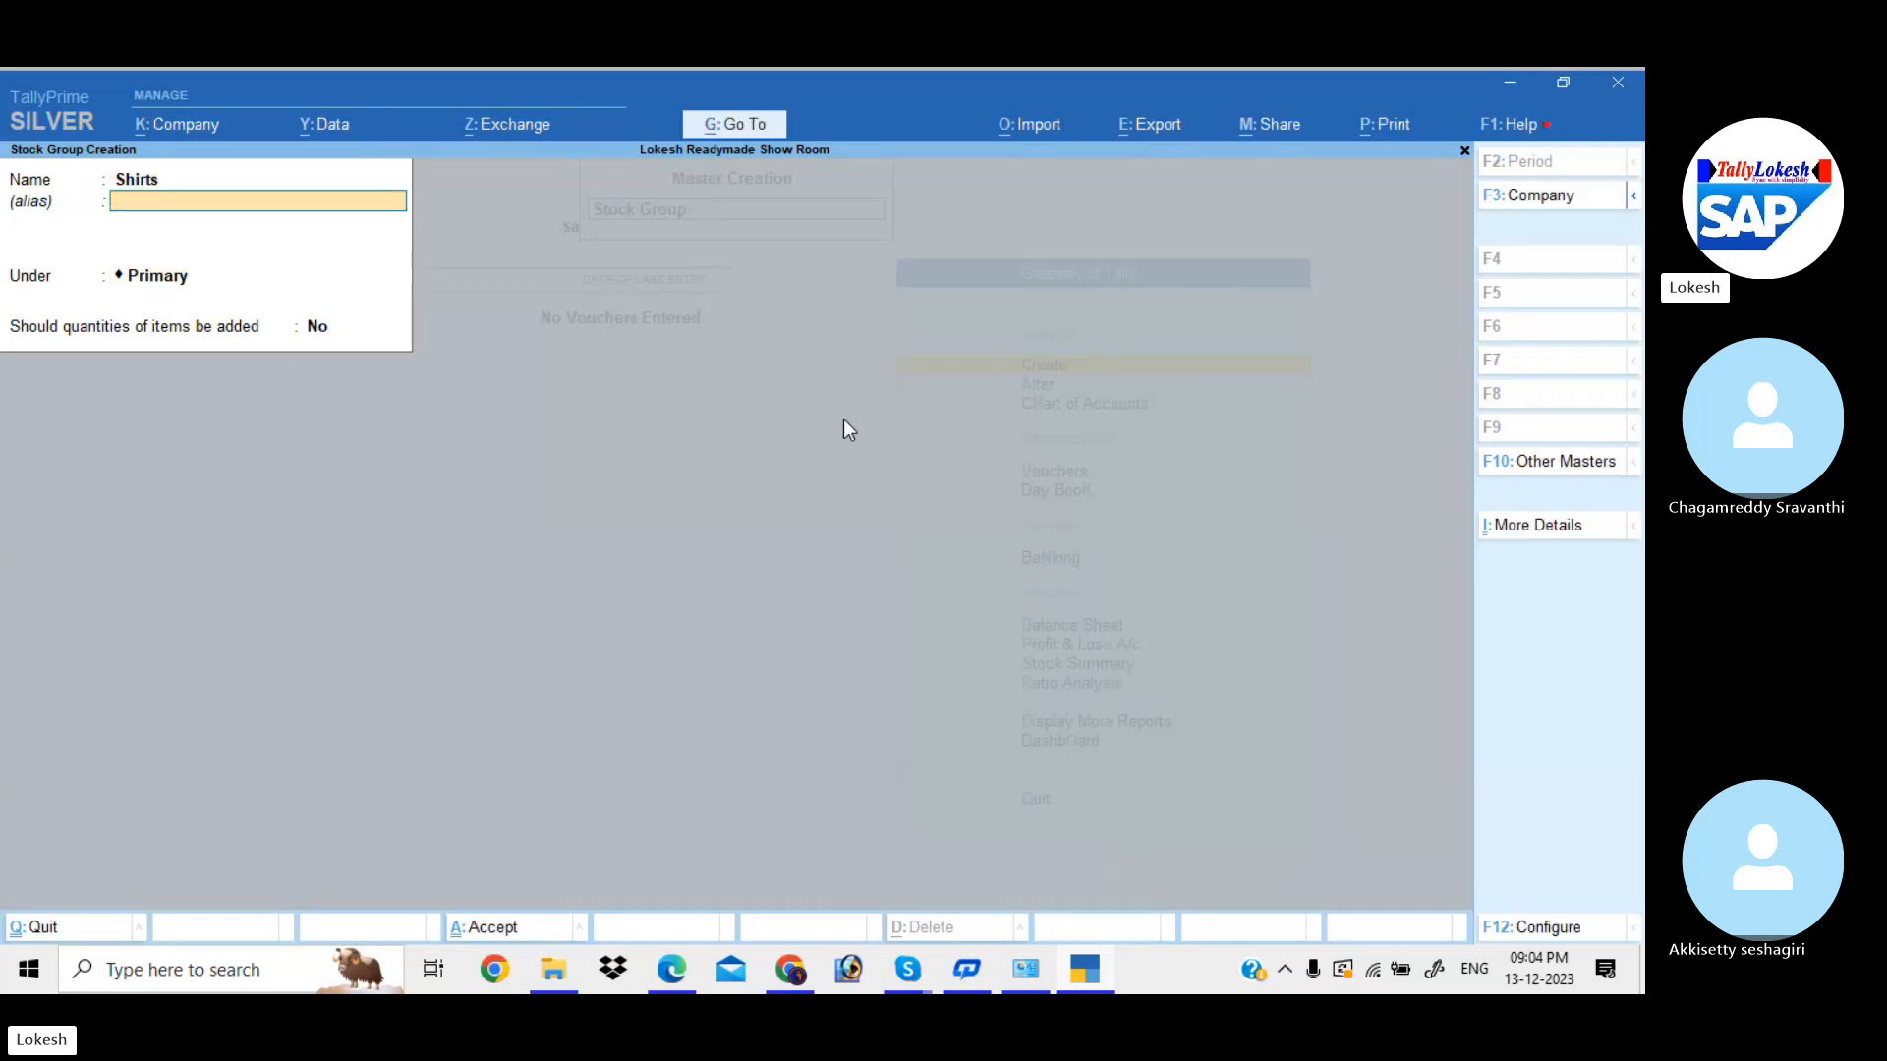
pyautogui.press('Return')
pyautogui.press('Return')
pyautogui.press('Return')
pyautogui.press('Return')
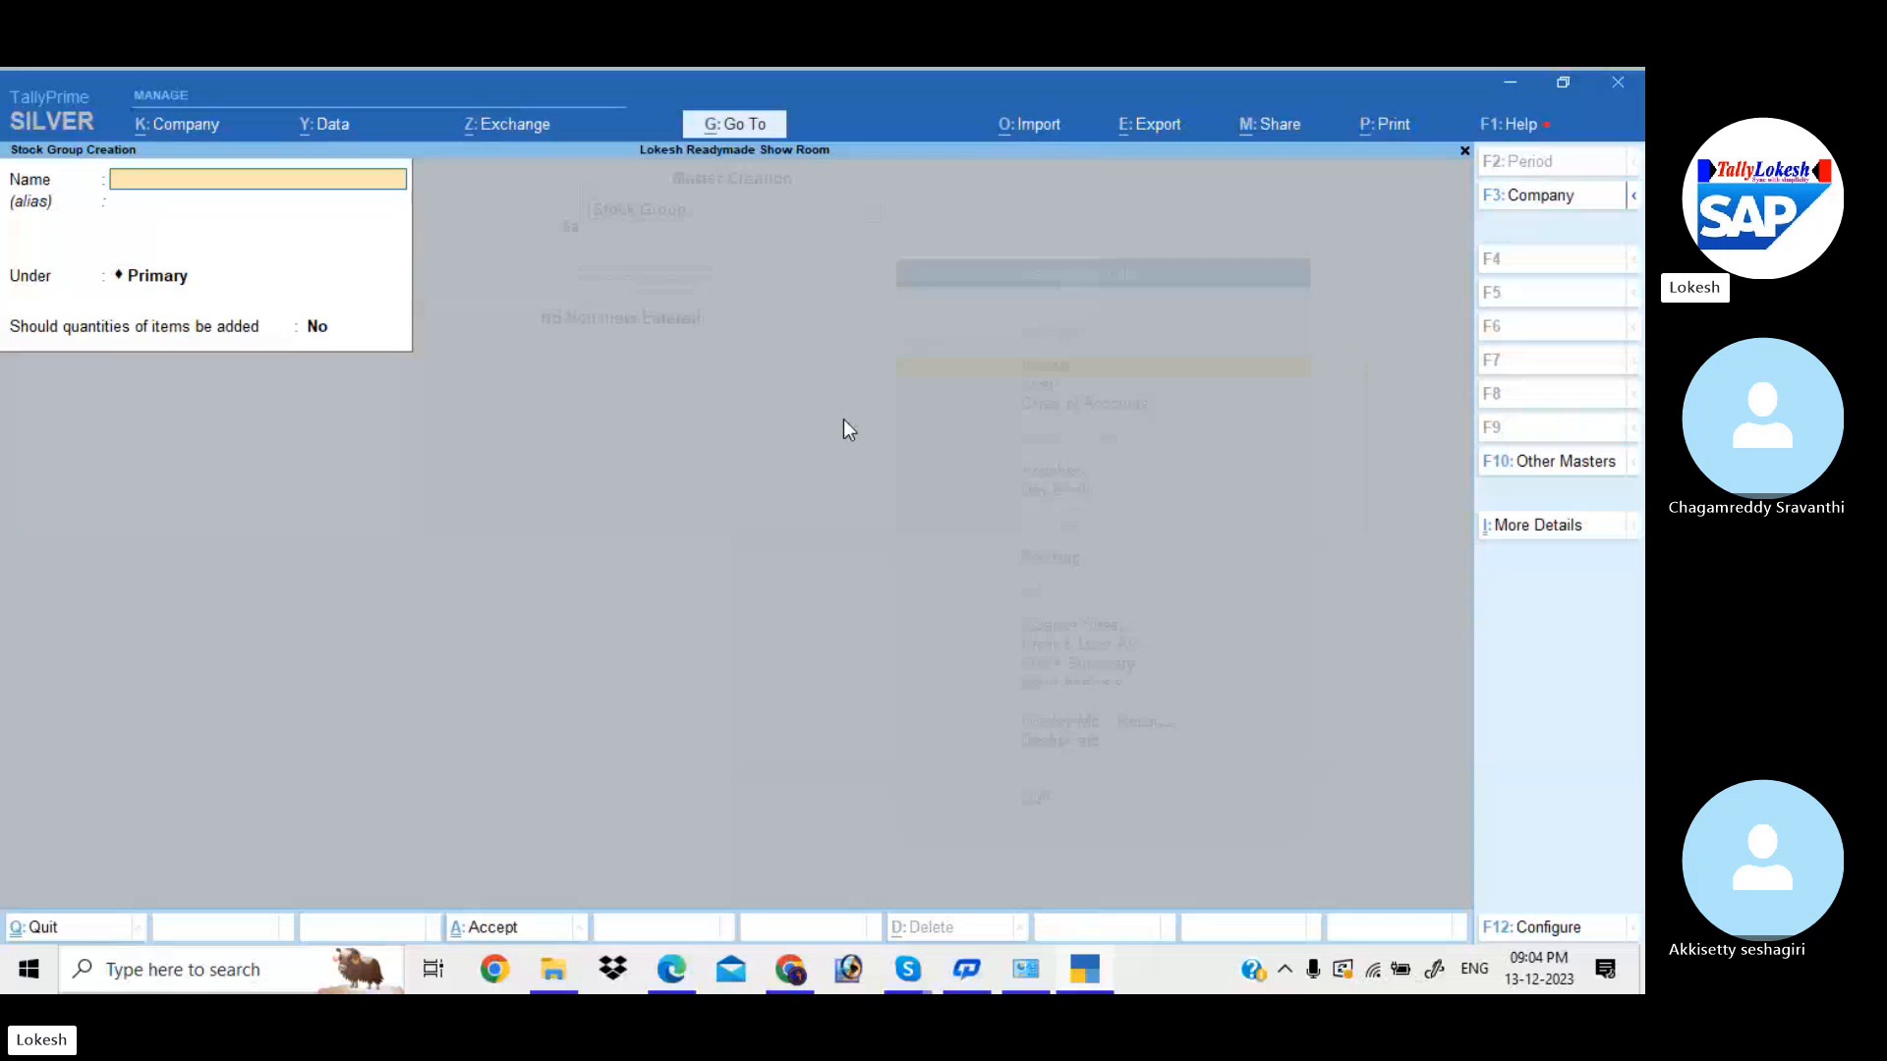
# - Create a stock group named Shoes under Primary without adding item quantities, and leave stock group creation
pyautogui.write('Shoes')
pyautogui.press('Return')
pyautogui.press('Return')
pyautogui.press('Return')
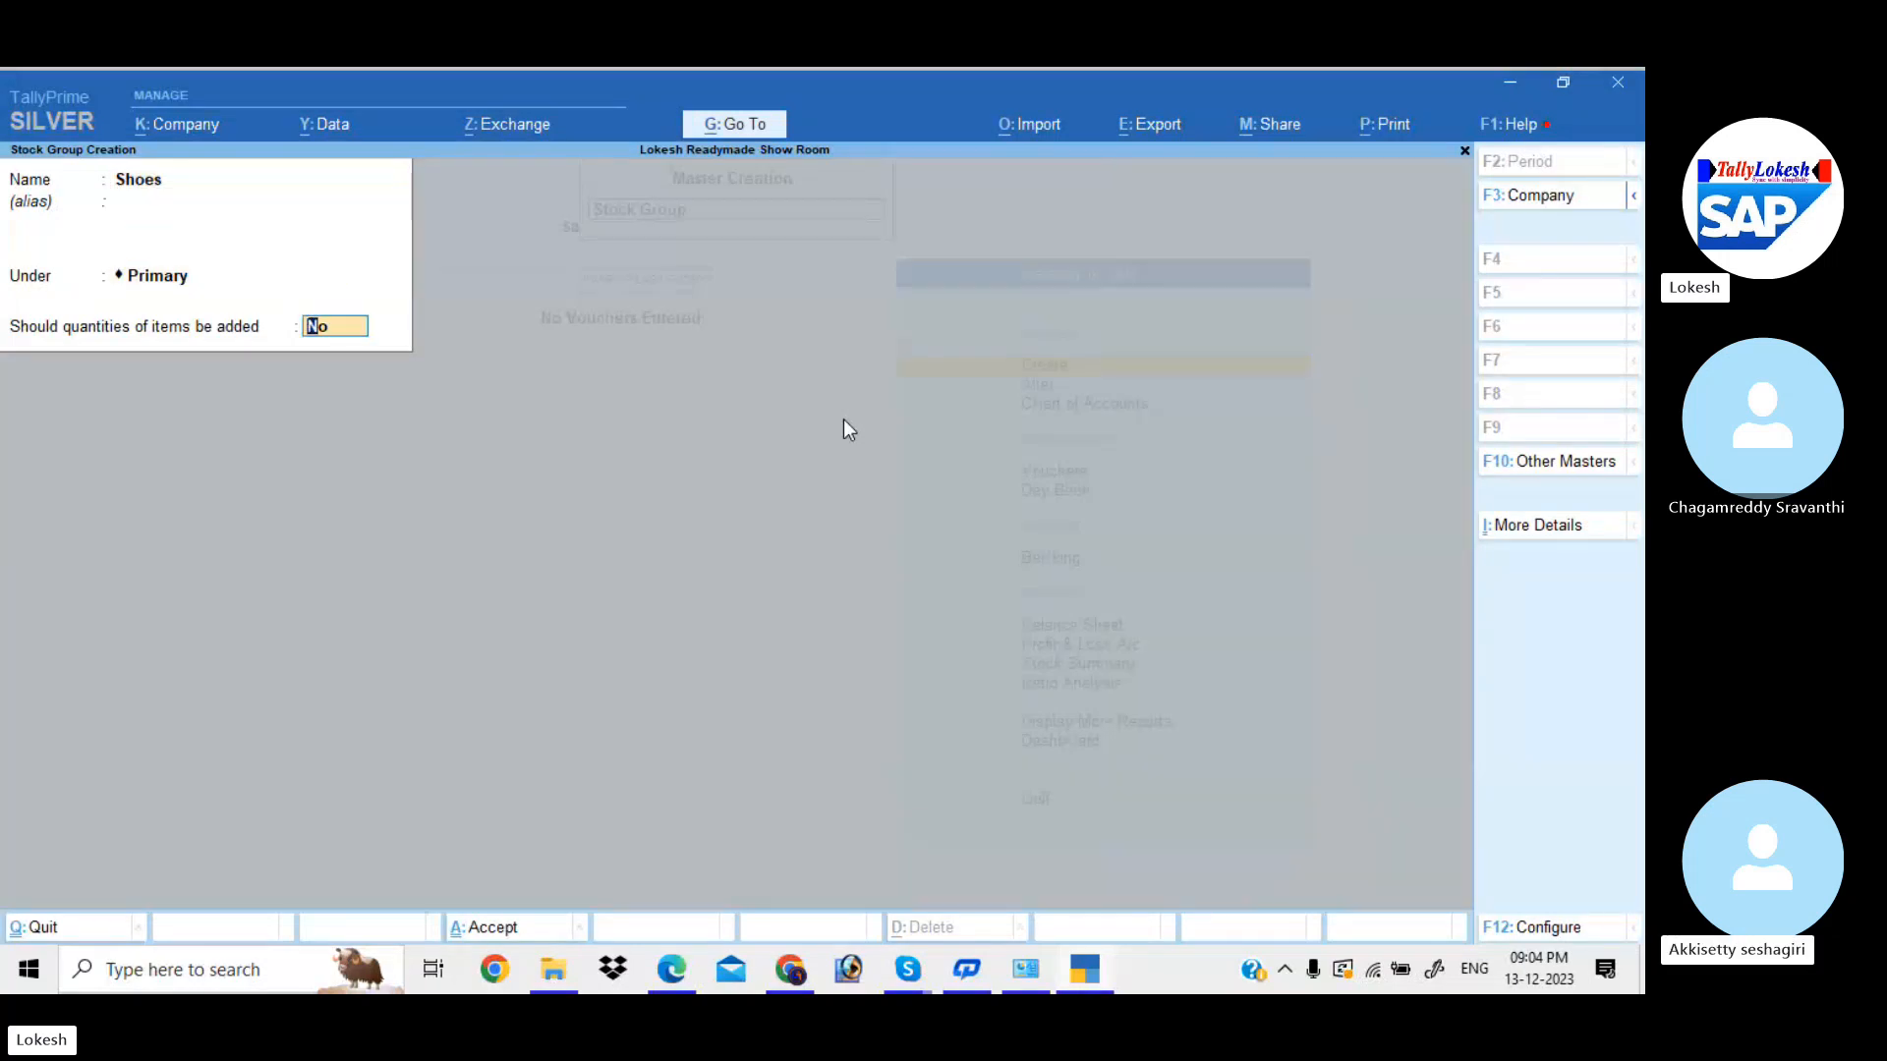
pyautogui.press('Return')
pyautogui.press('Return')
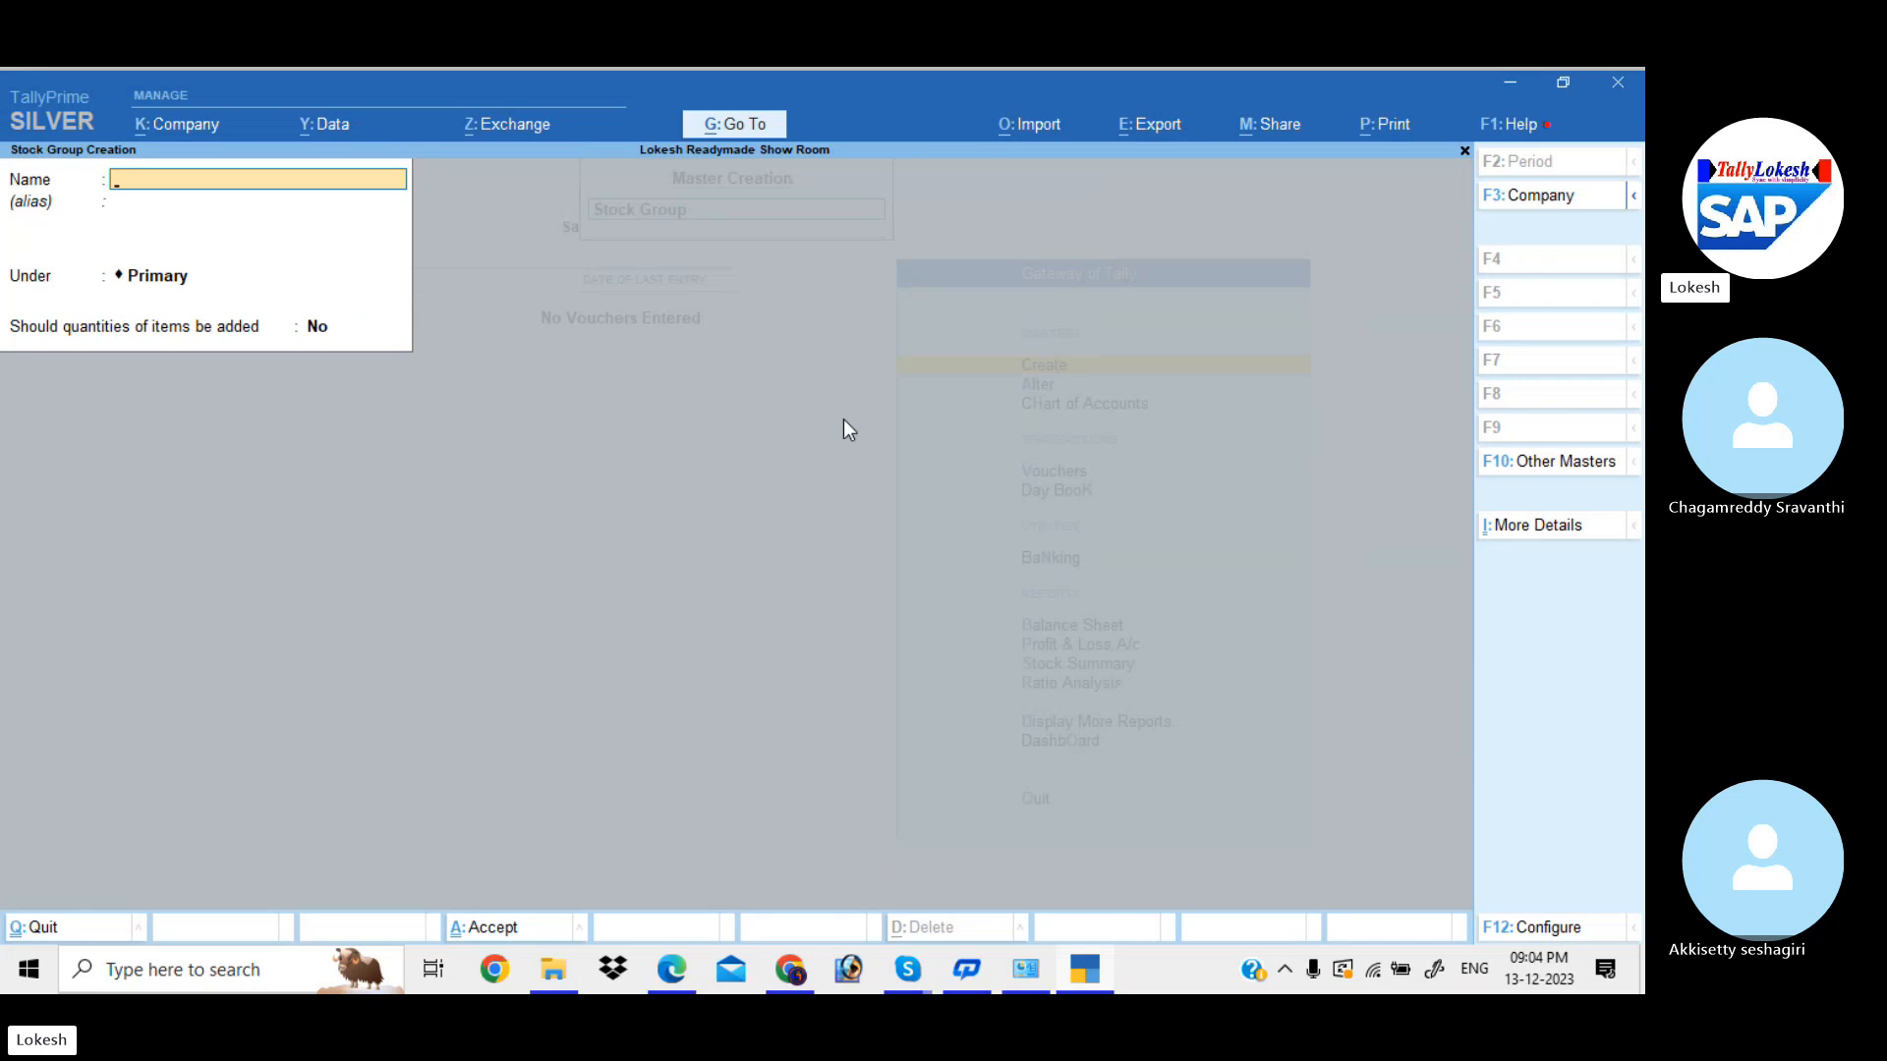
pyautogui.press('Escape')
pyautogui.press('Return')
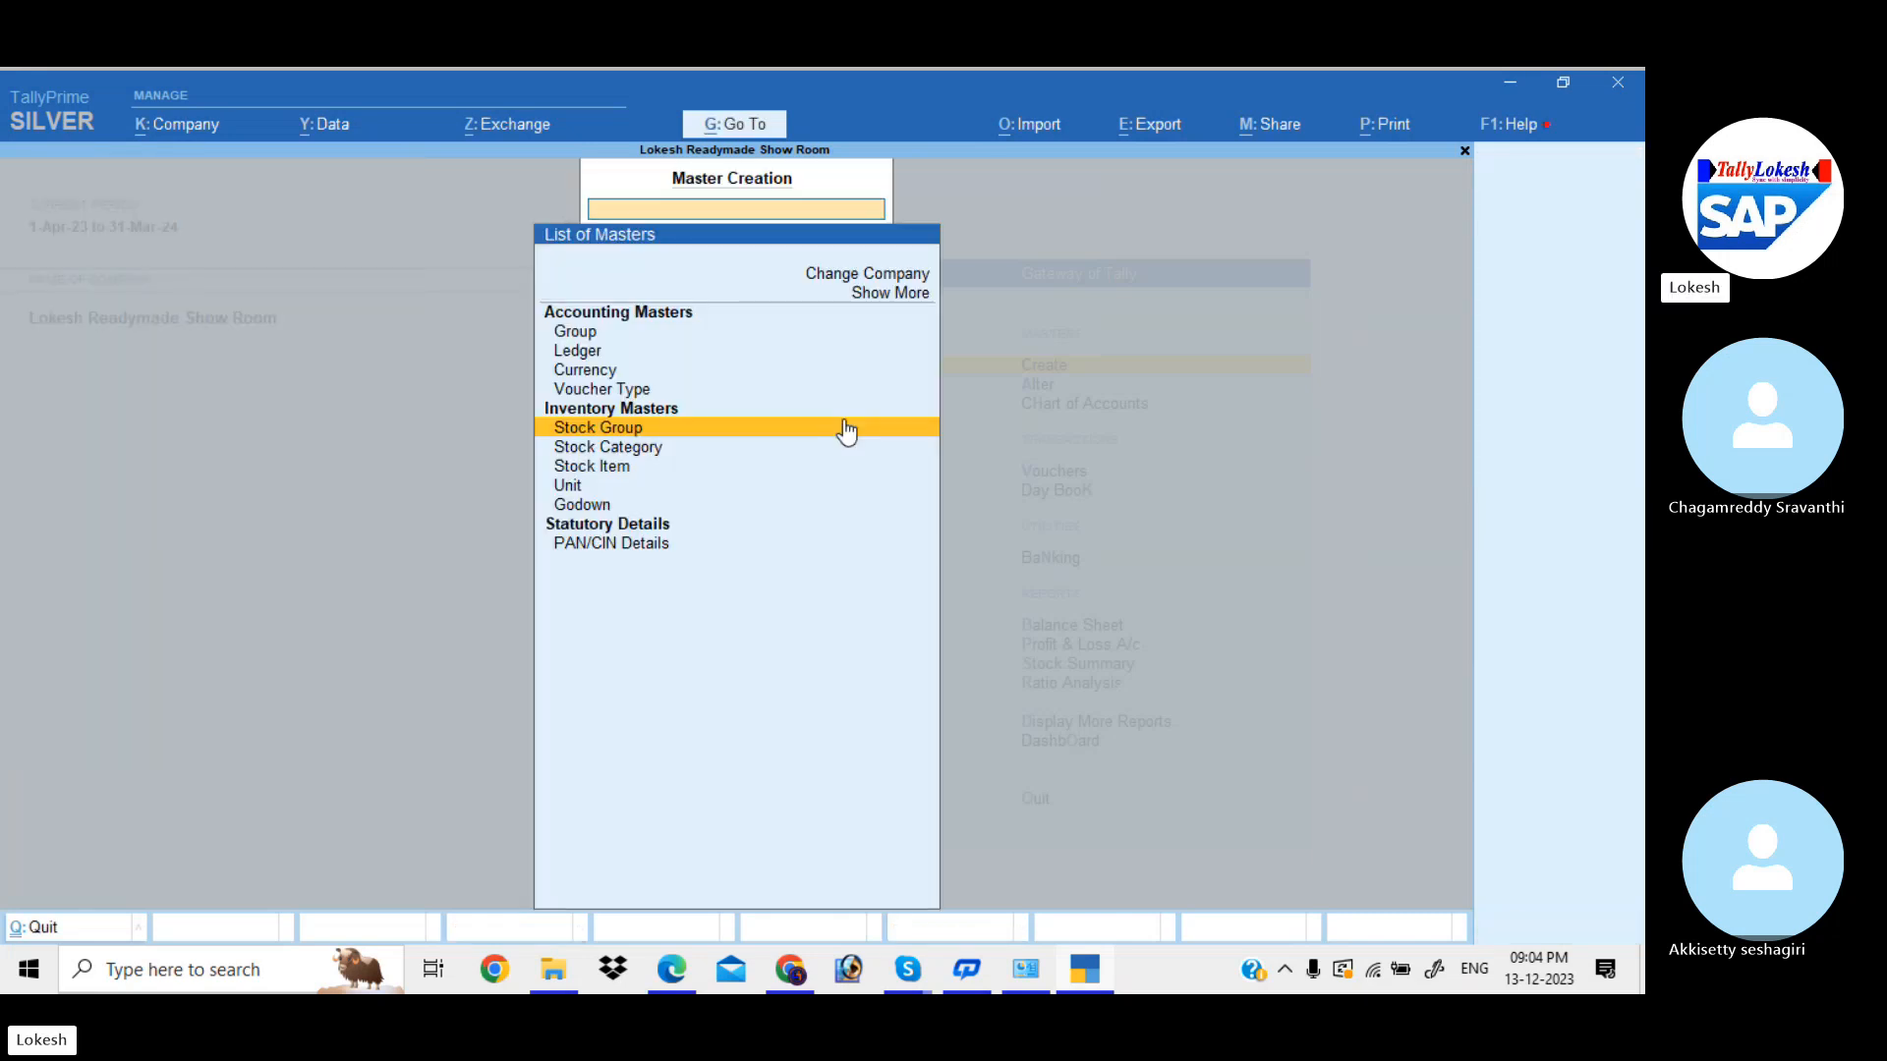
# - Start a new stock item named Dig Jam Pant without an alias
pyautogui.press('Down')
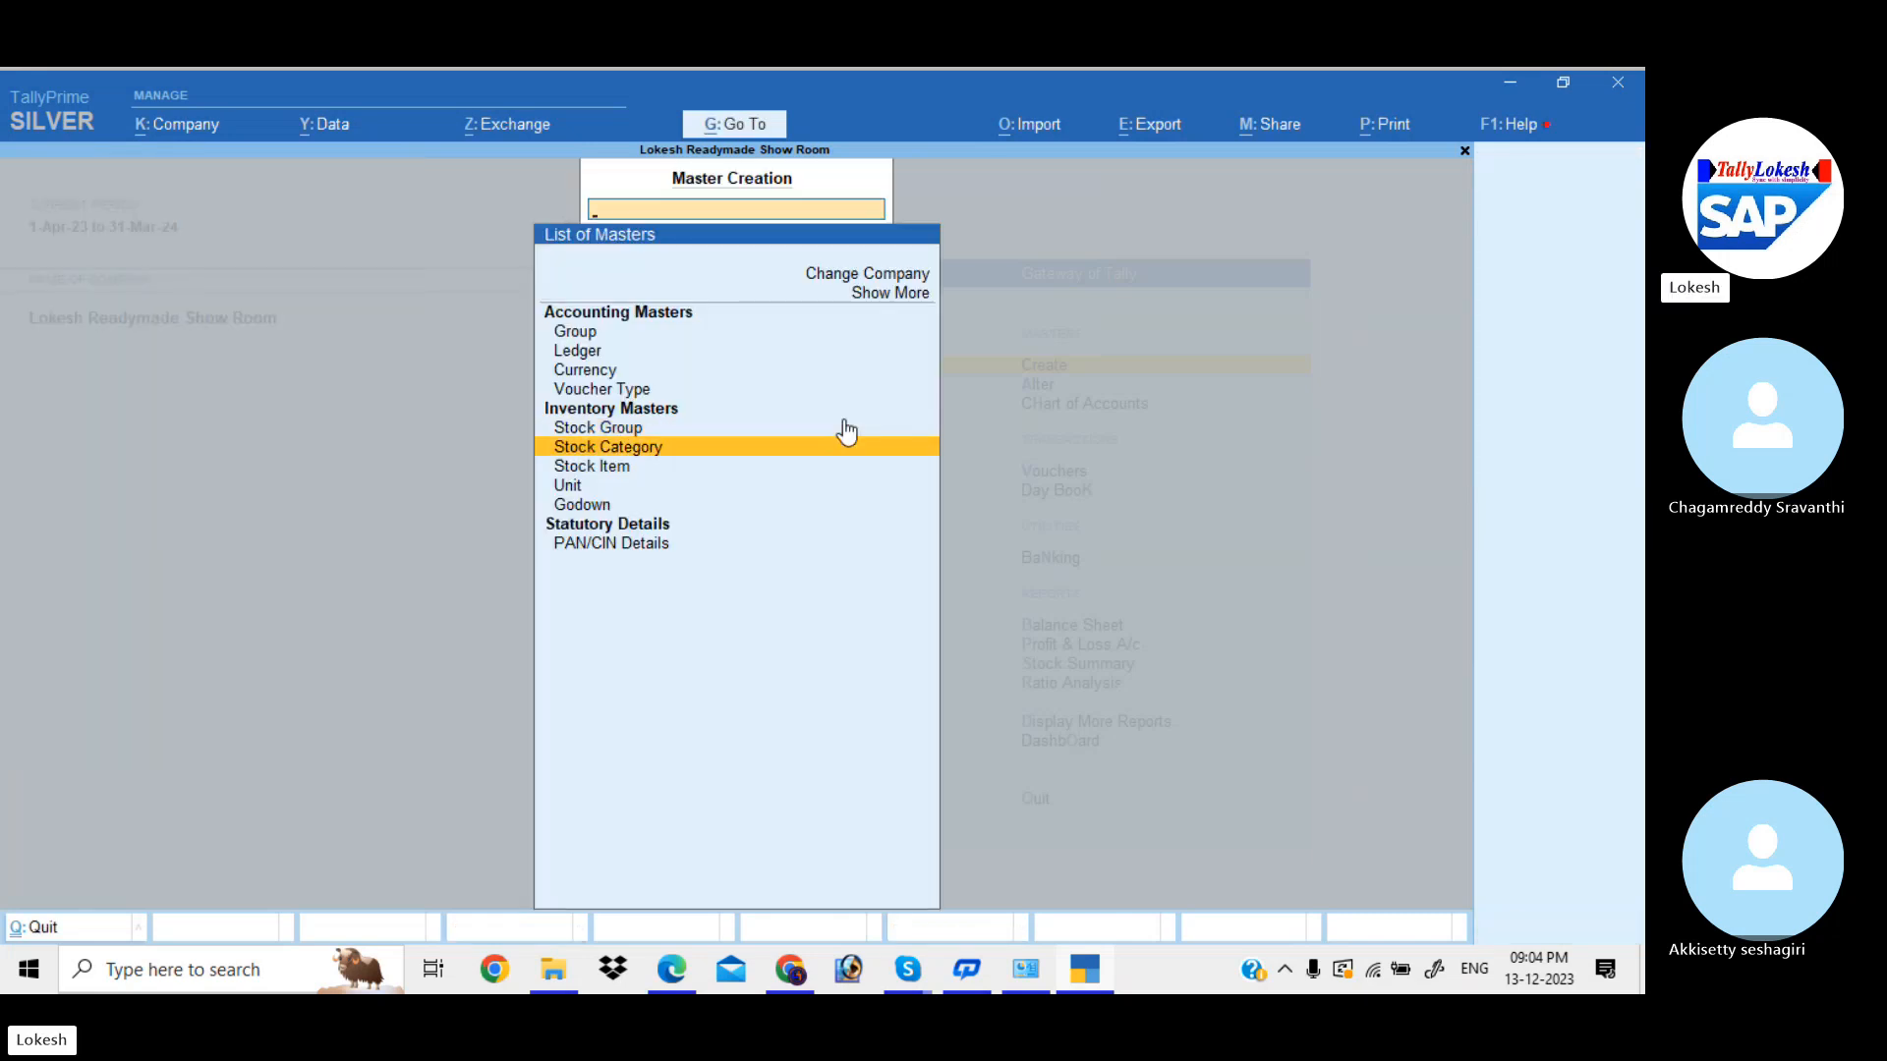
pyautogui.press('Down')
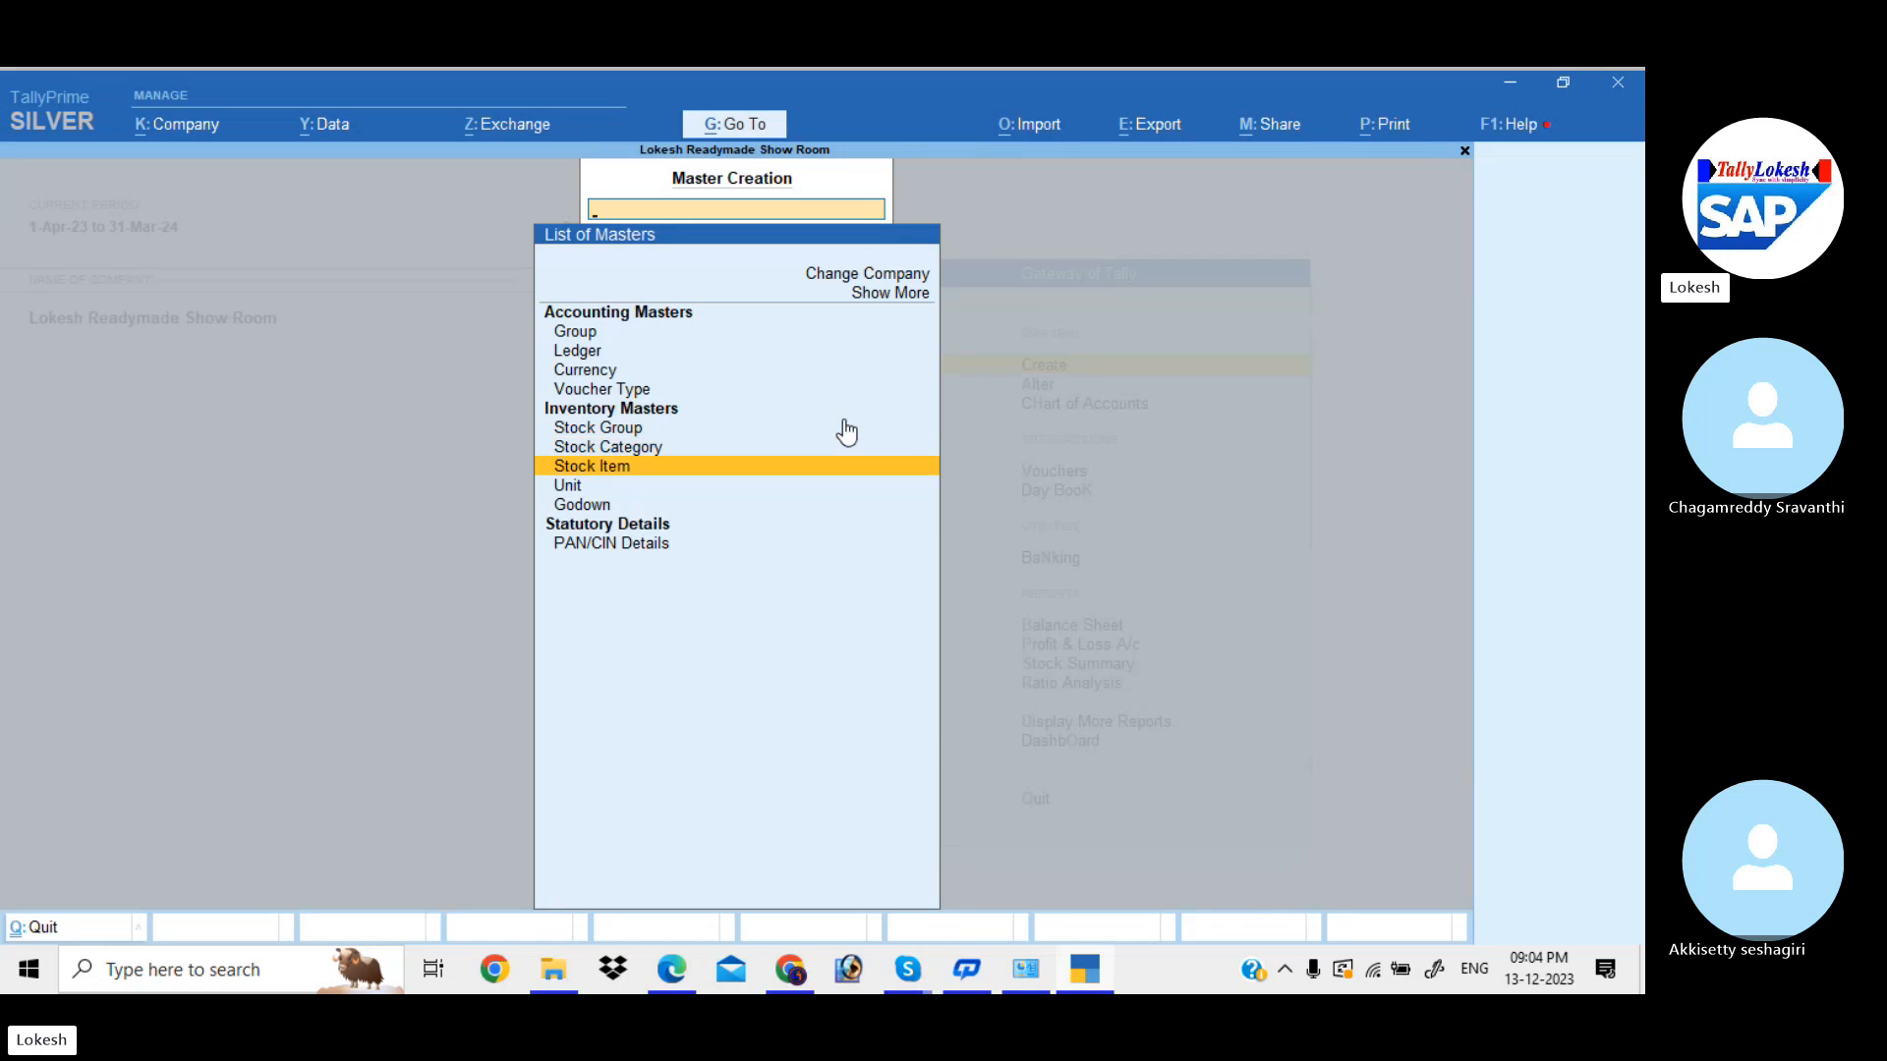
pyautogui.press('Return')
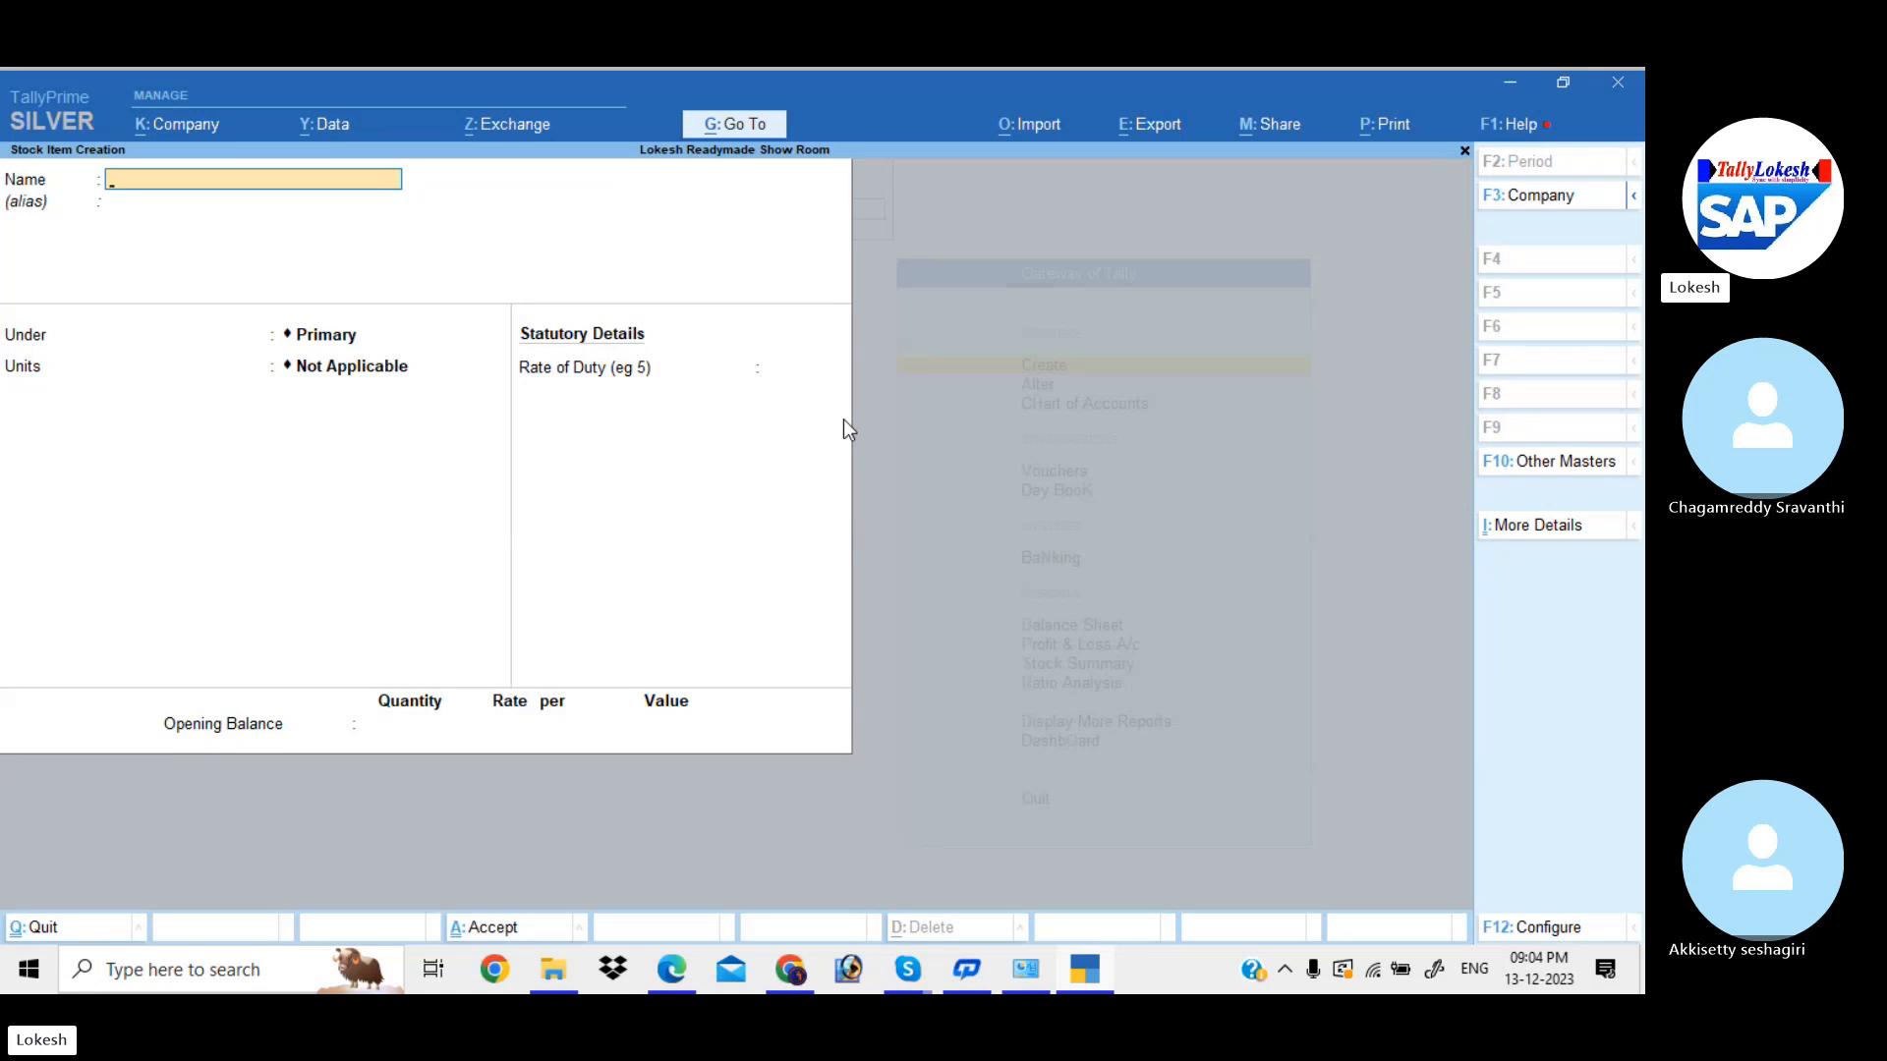
pyautogui.write('Dig')
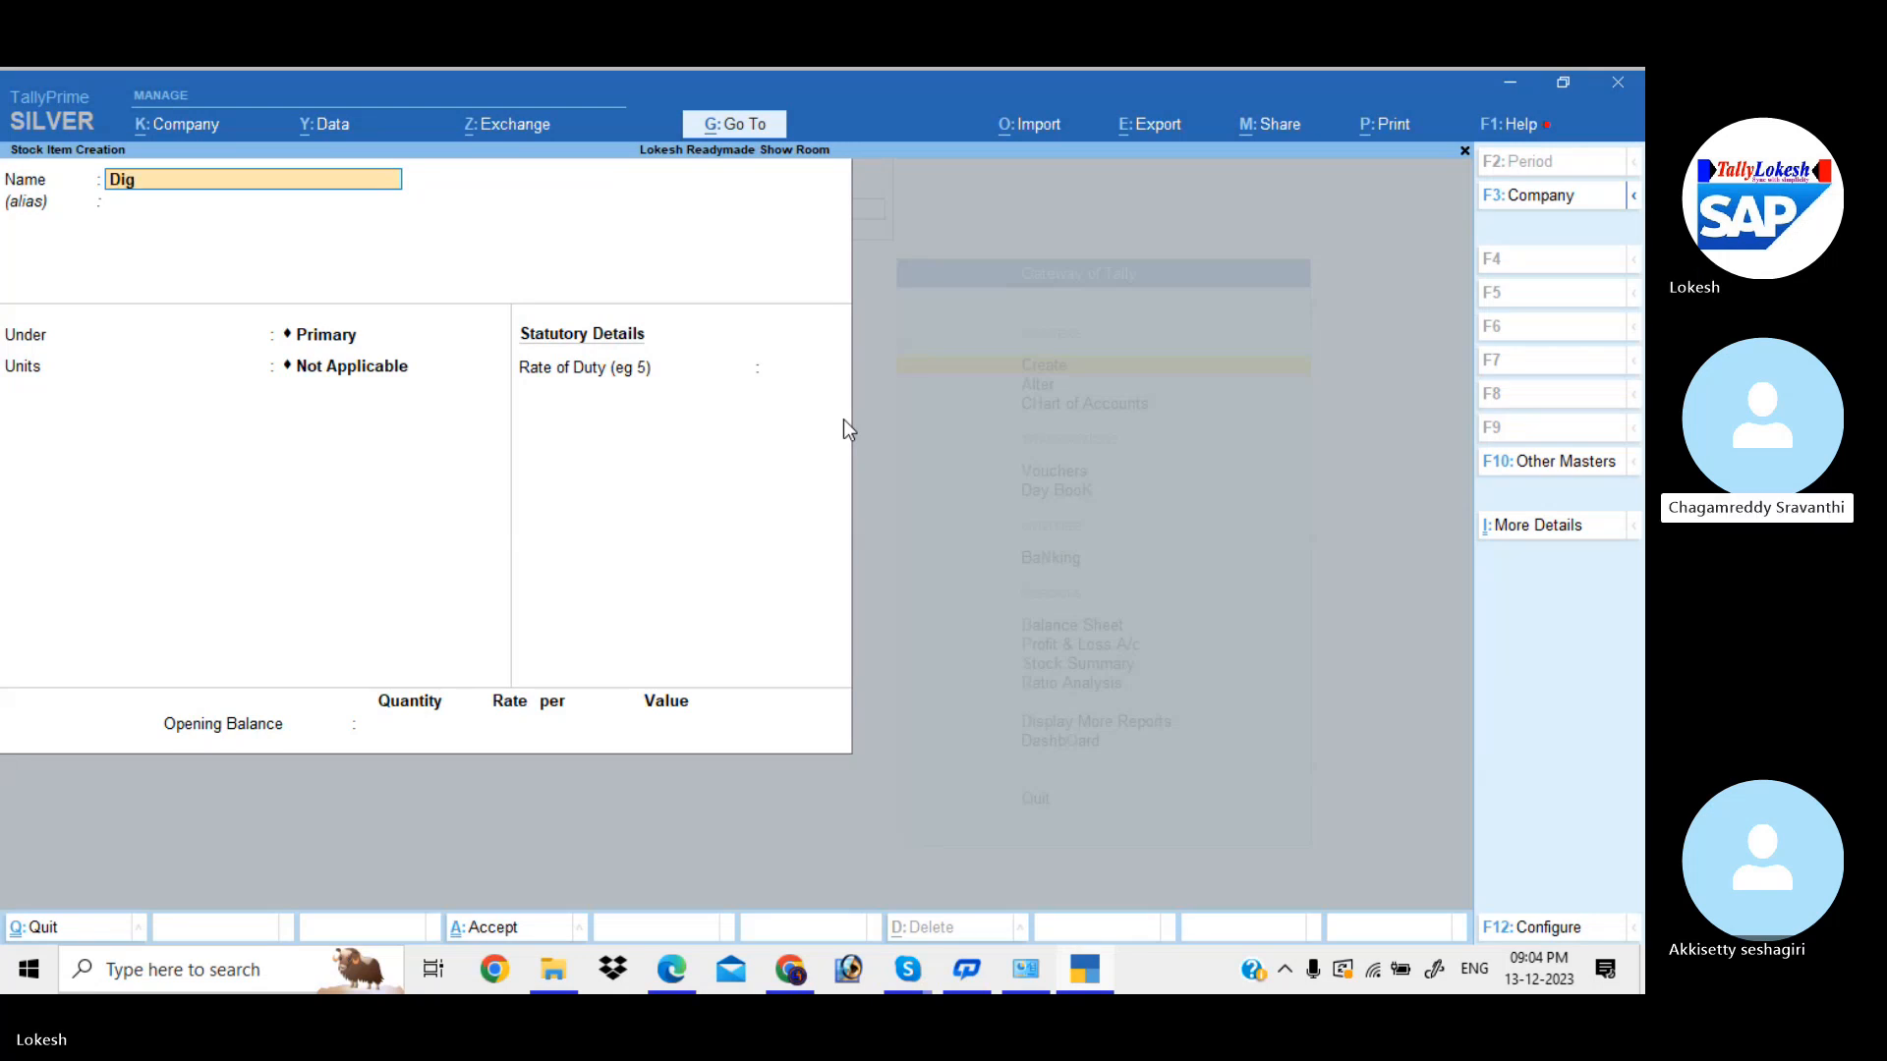
pyautogui.write(' Jam Pant')
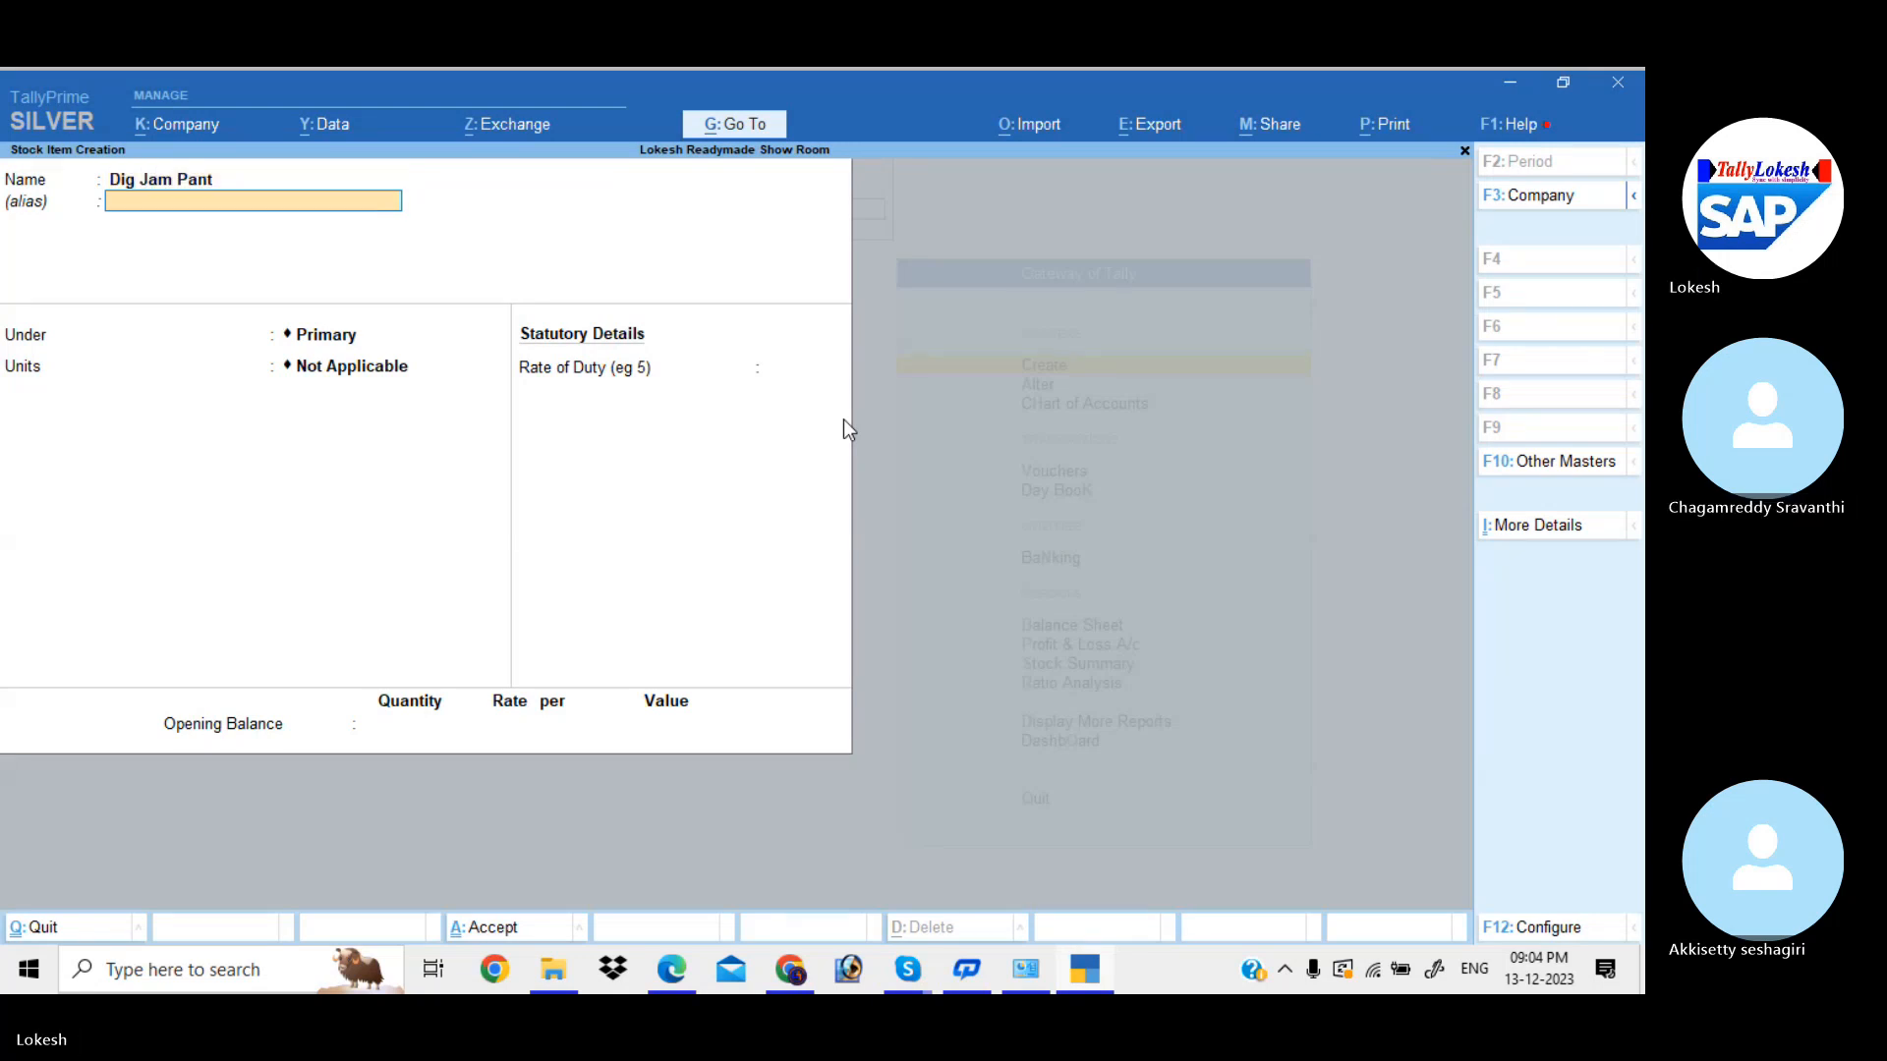
pyautogui.press('Return')
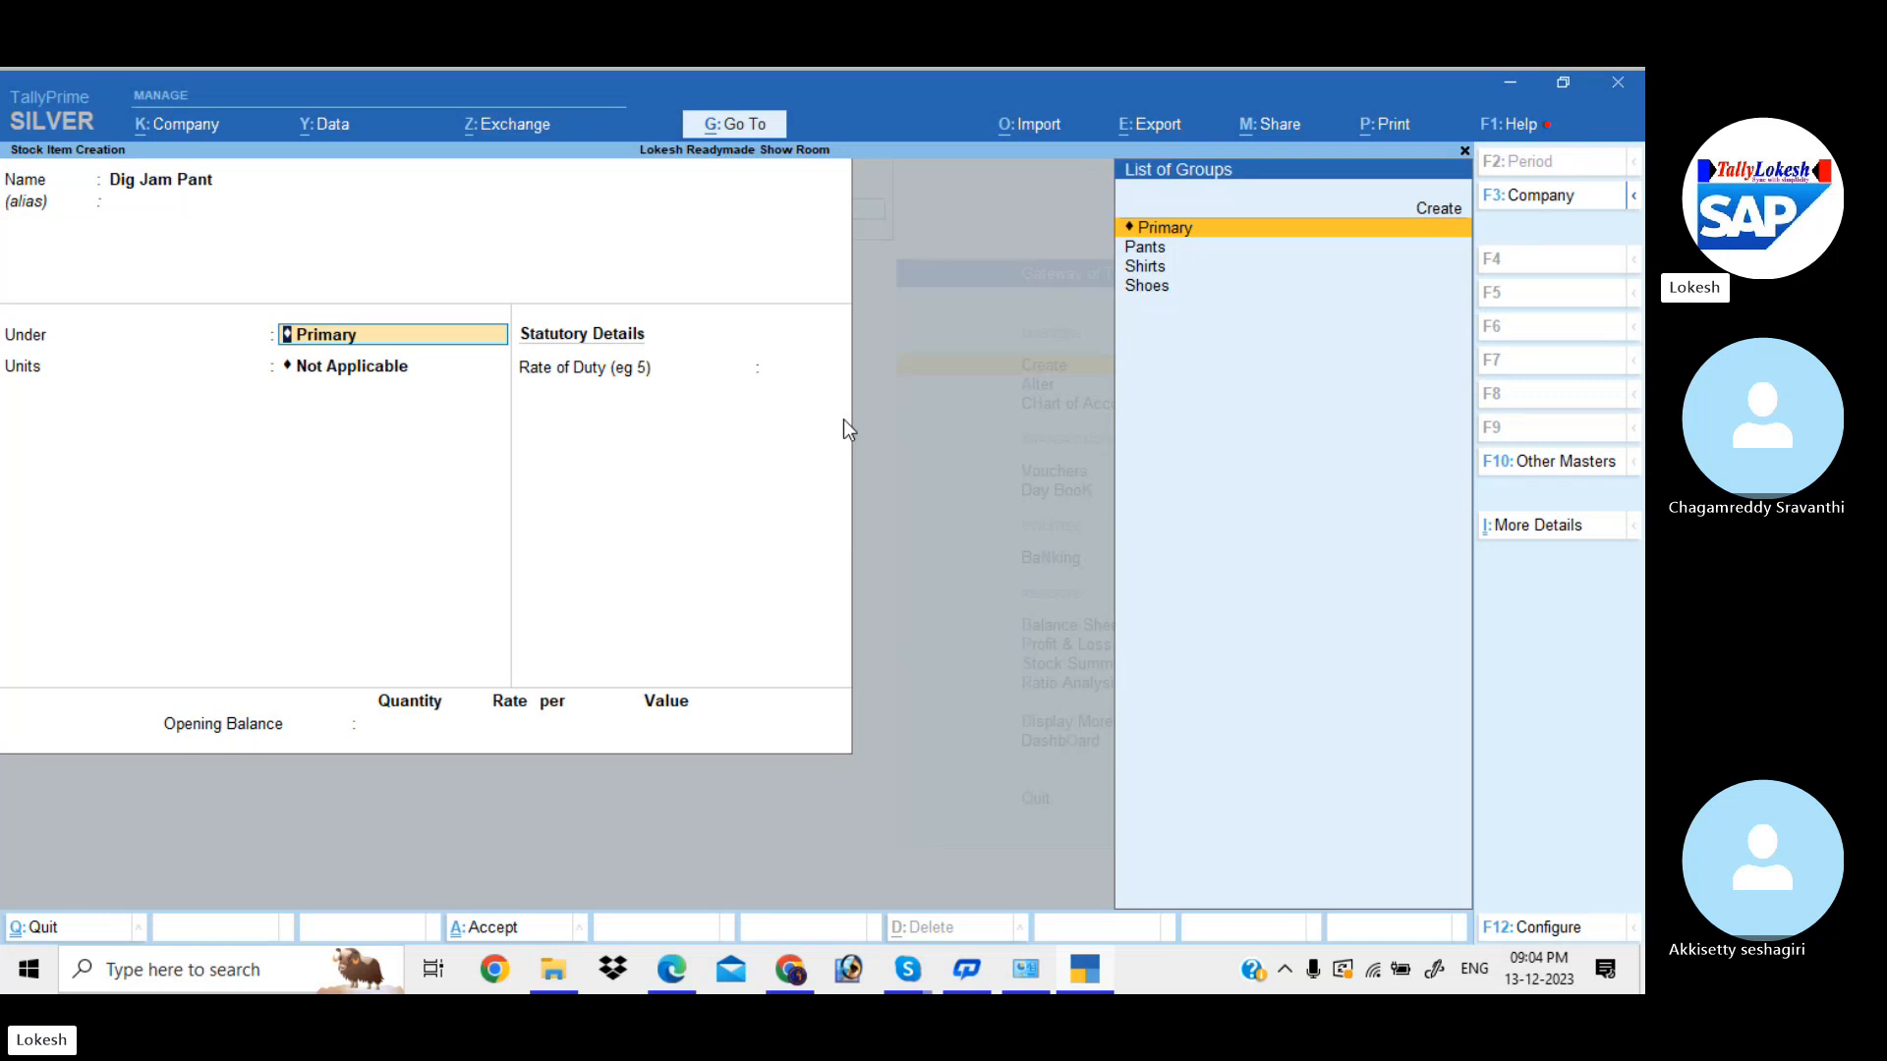
# - Place the Dig Jam Pant stock item under the Pants group and set its units to nos
pyautogui.press('Down')
pyautogui.press('Return')
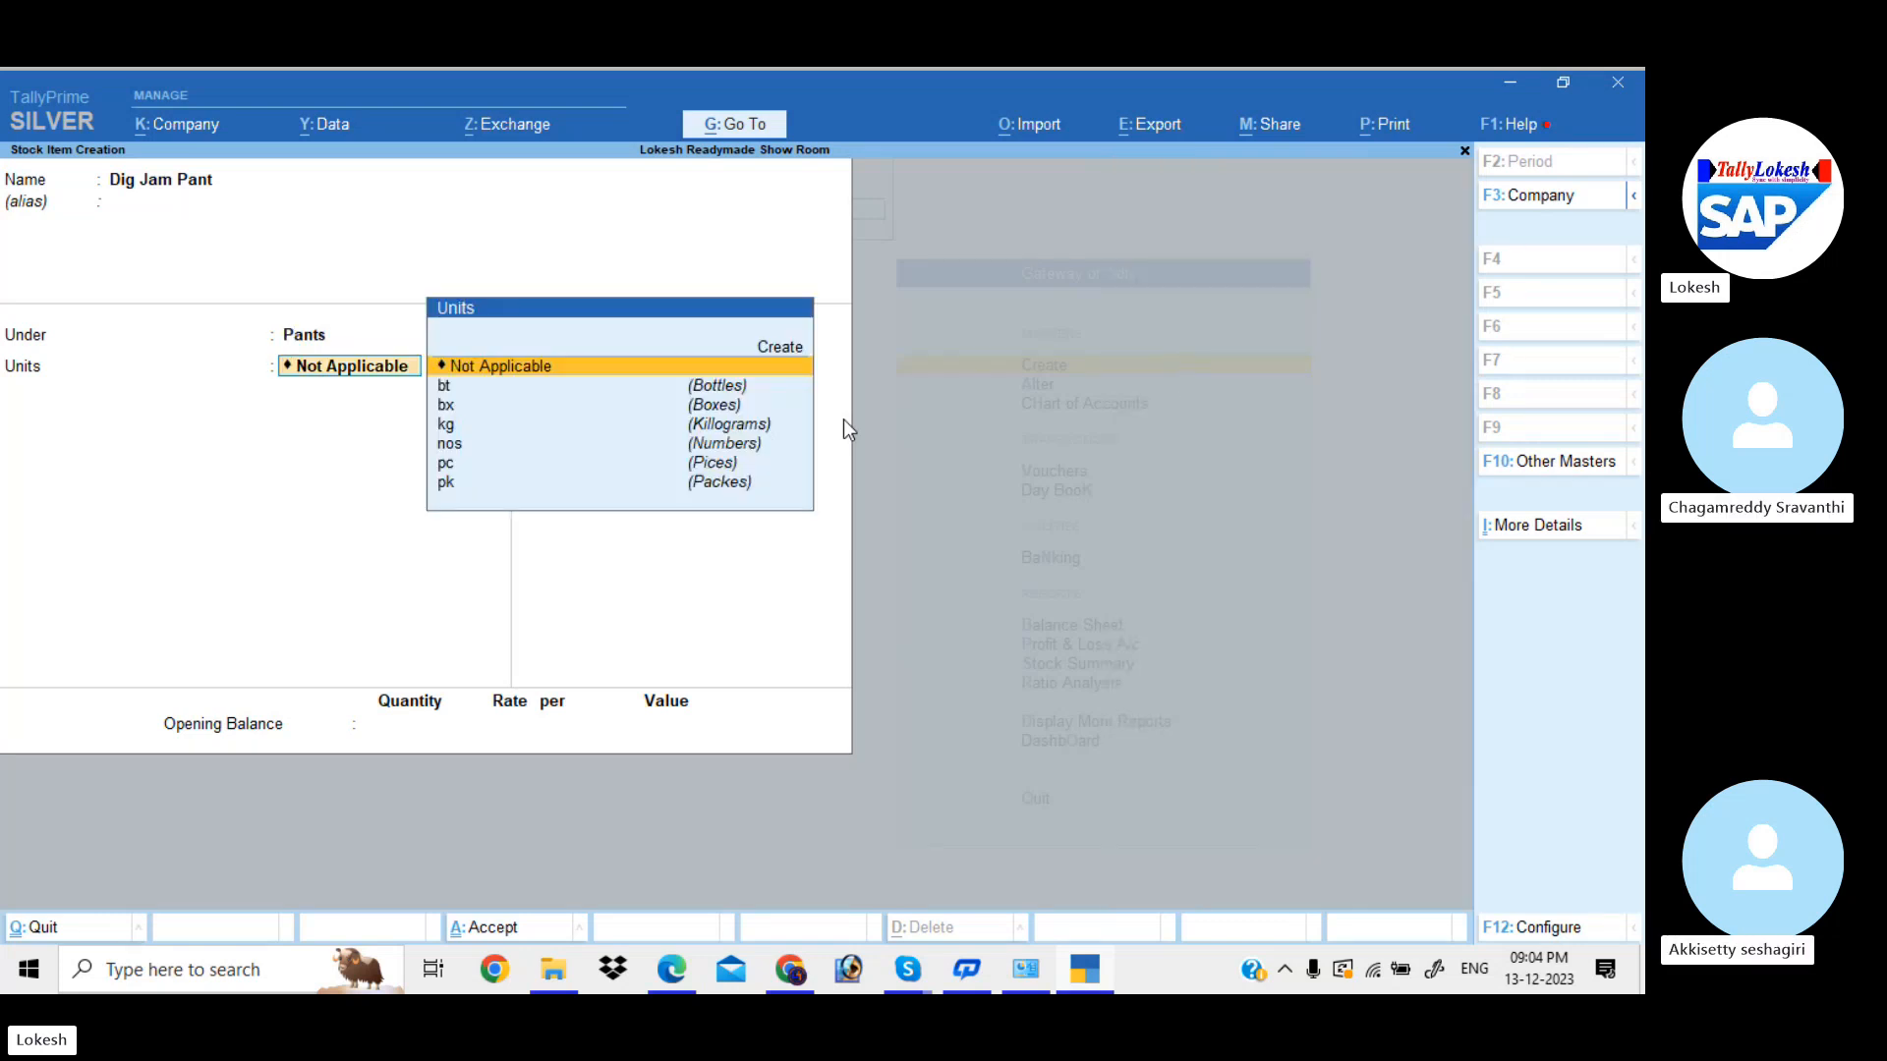
pyautogui.press('Down')
pyautogui.press('Down')
pyautogui.press('Down')
pyautogui.press('Down')
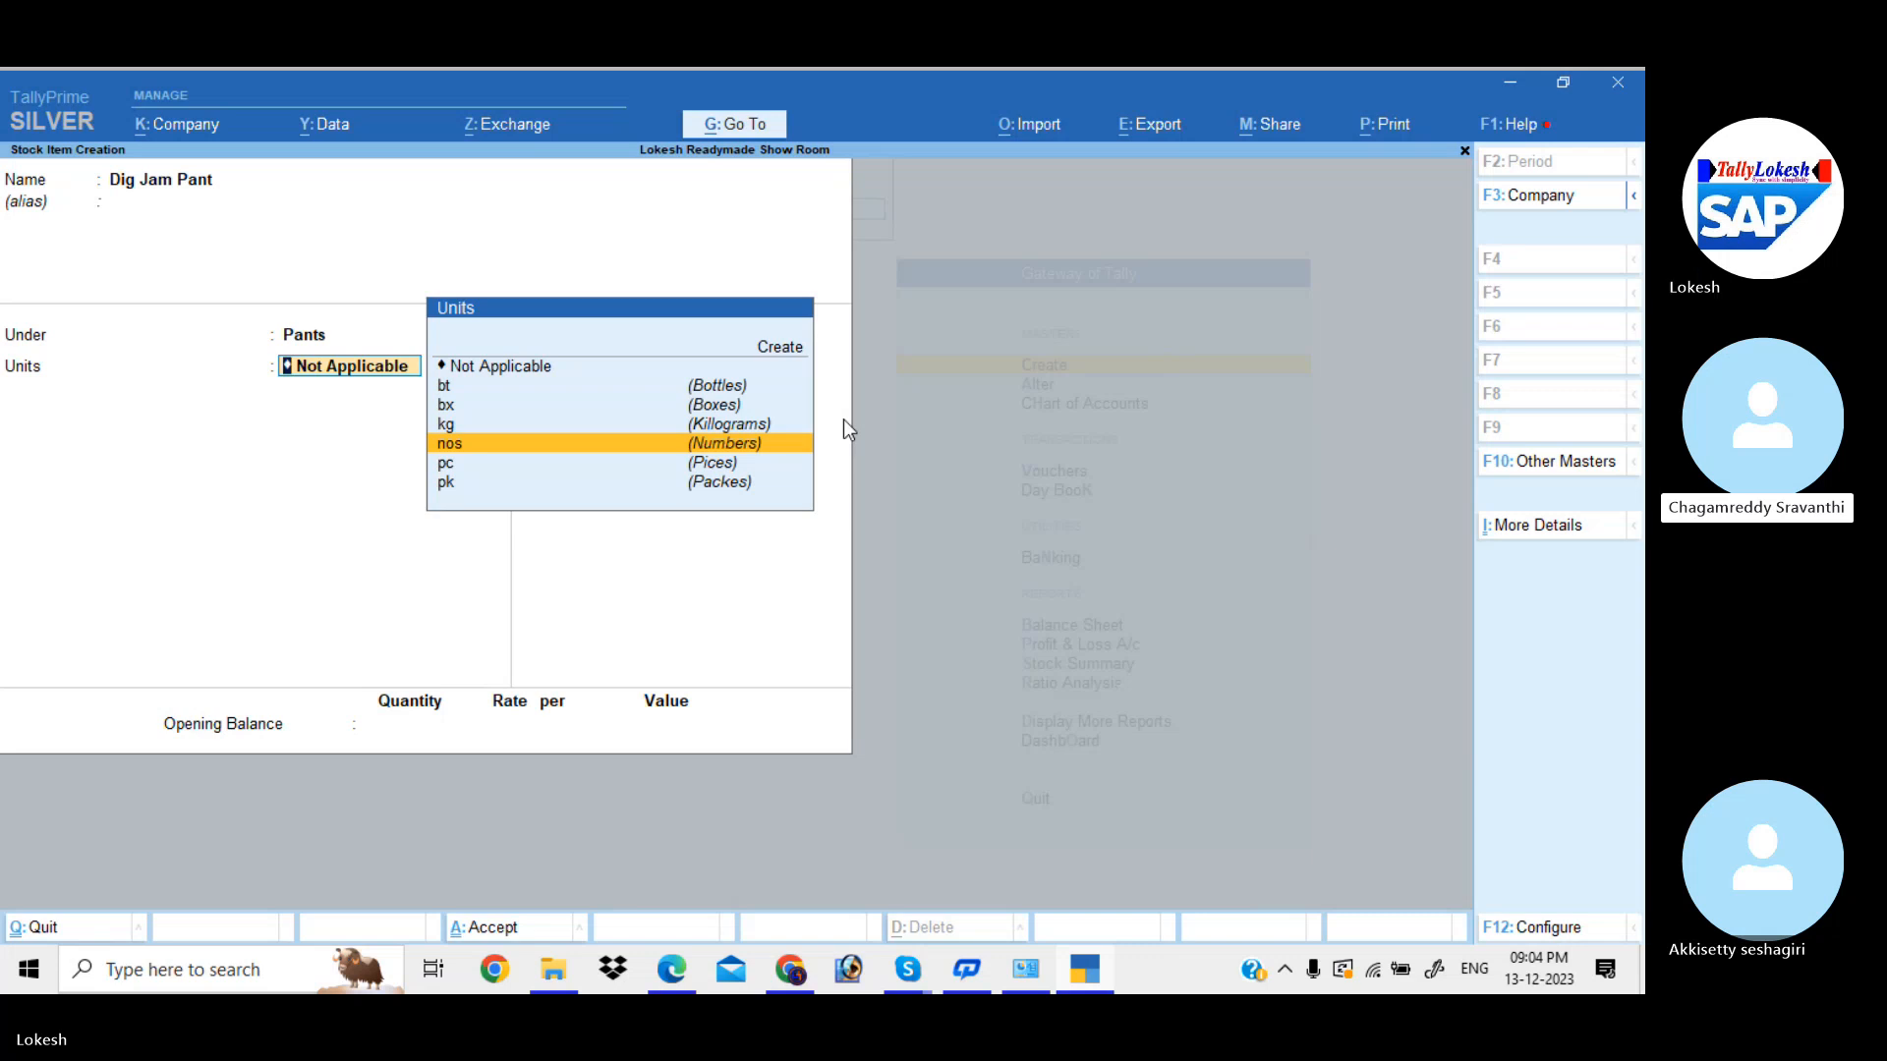
pyautogui.press('Return')
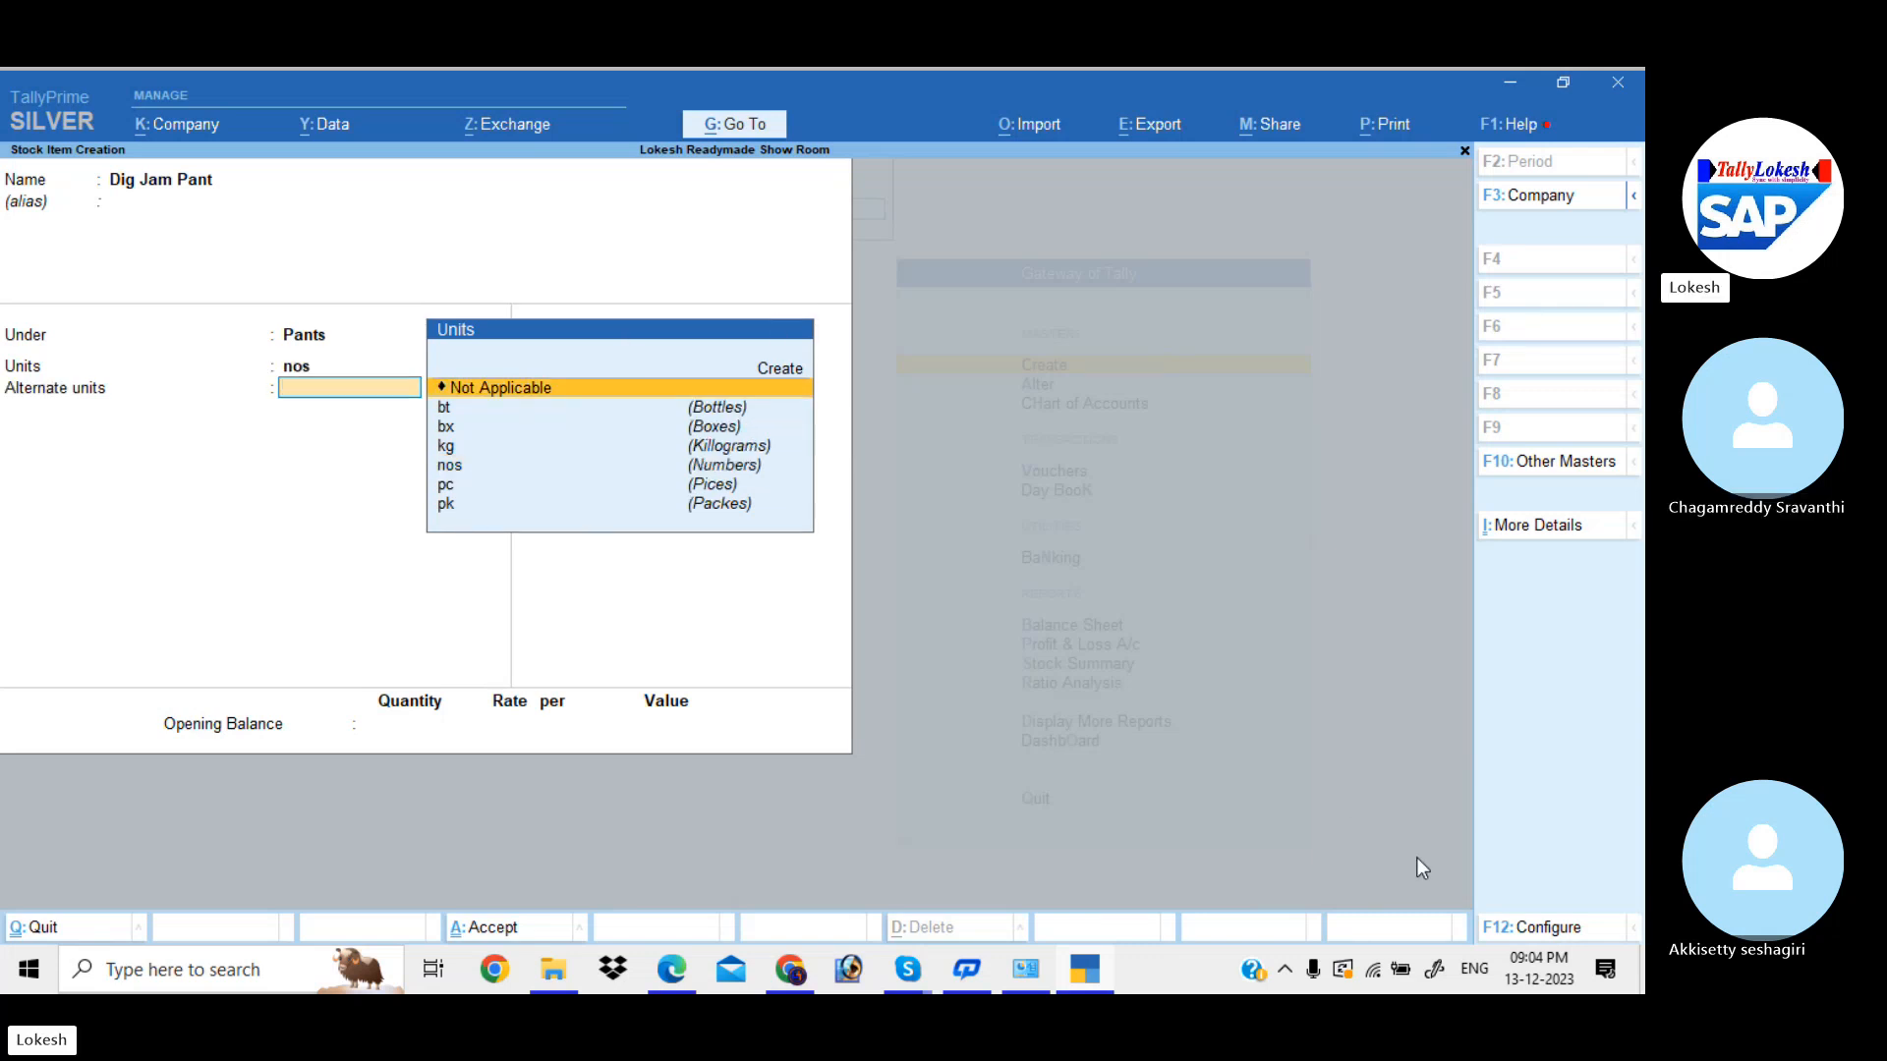
# - Set Use Alternate Units to No in the stock item configuration, keep the other options and accept it
pyautogui.click(1543, 929)
pyautogui.press('Return')
pyautogui.press('Return')
pyautogui.press('Return')
pyautogui.press('Return')
pyautogui.press('Return')
pyautogui.press('Return')
pyautogui.press('Return')
pyautogui.press('Return')
pyautogui.press('n')
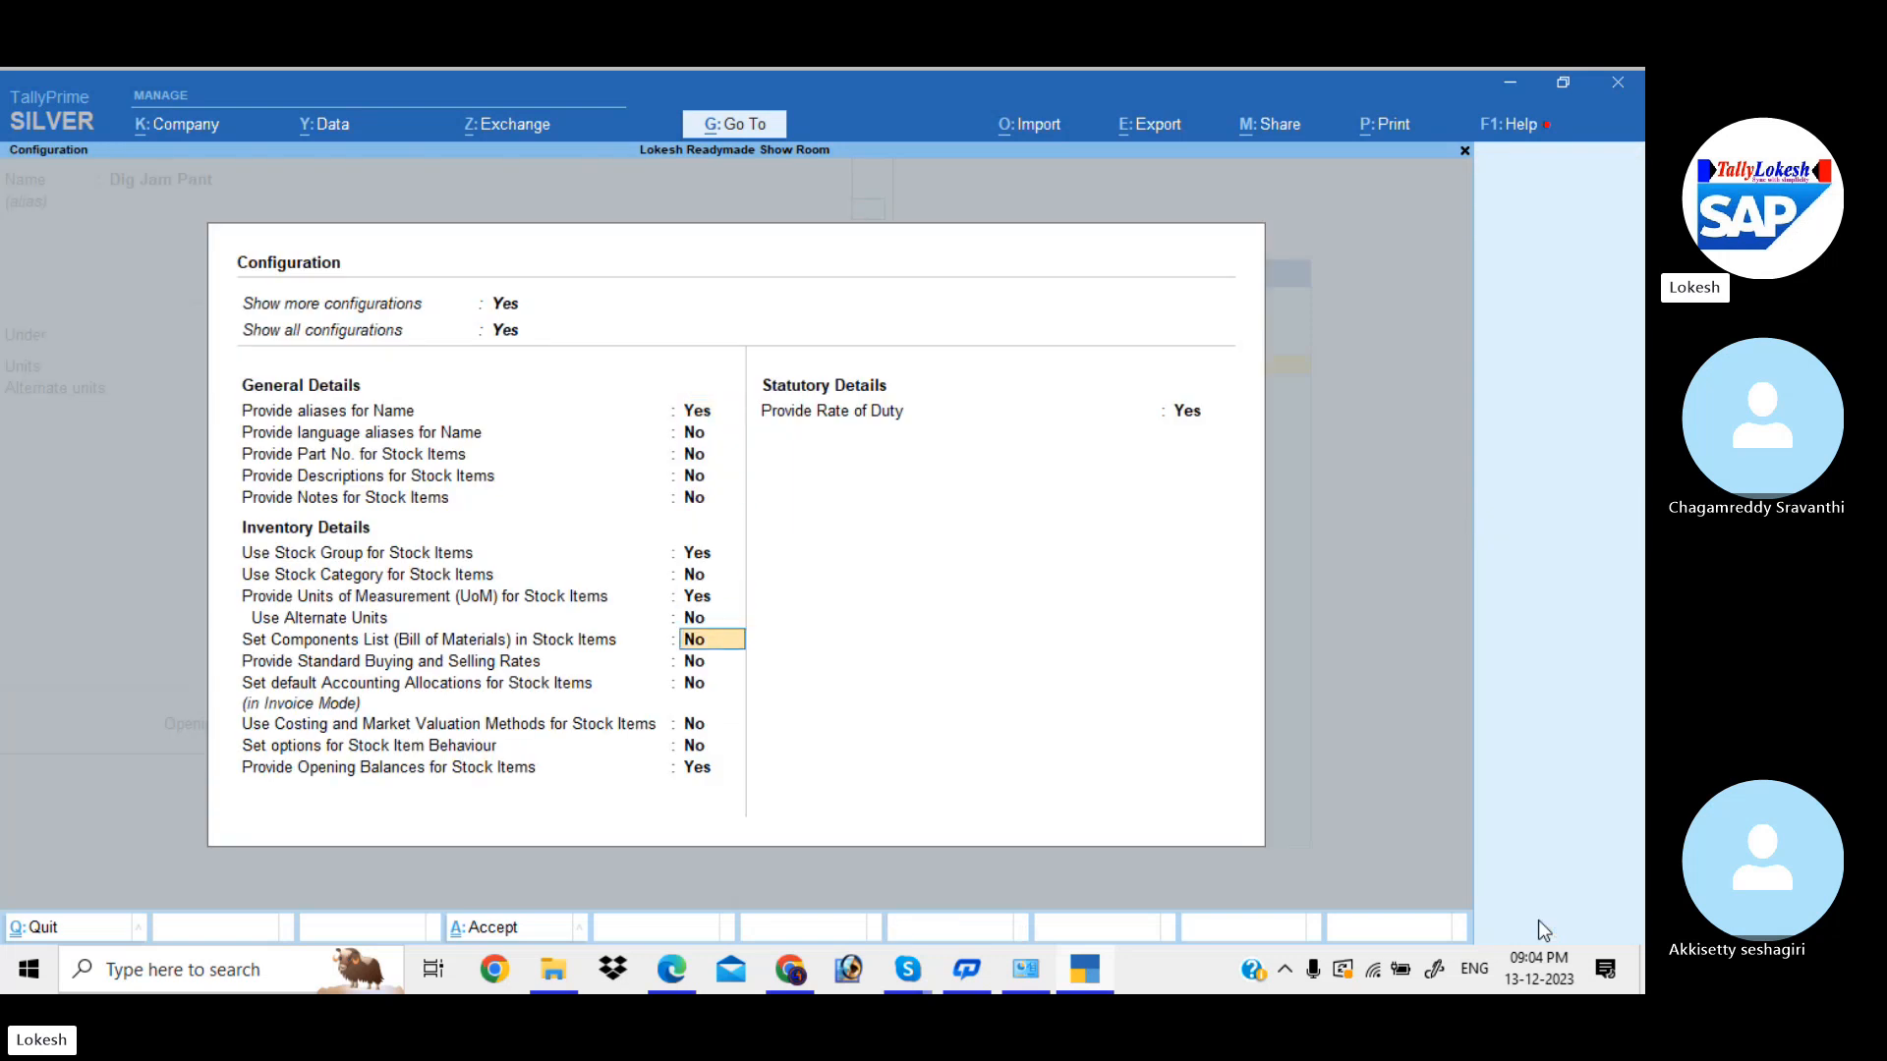
pyautogui.press('Return')
pyautogui.press('Return')
pyautogui.press('Return')
pyautogui.press('Return')
pyautogui.press('Return')
pyautogui.press('Return')
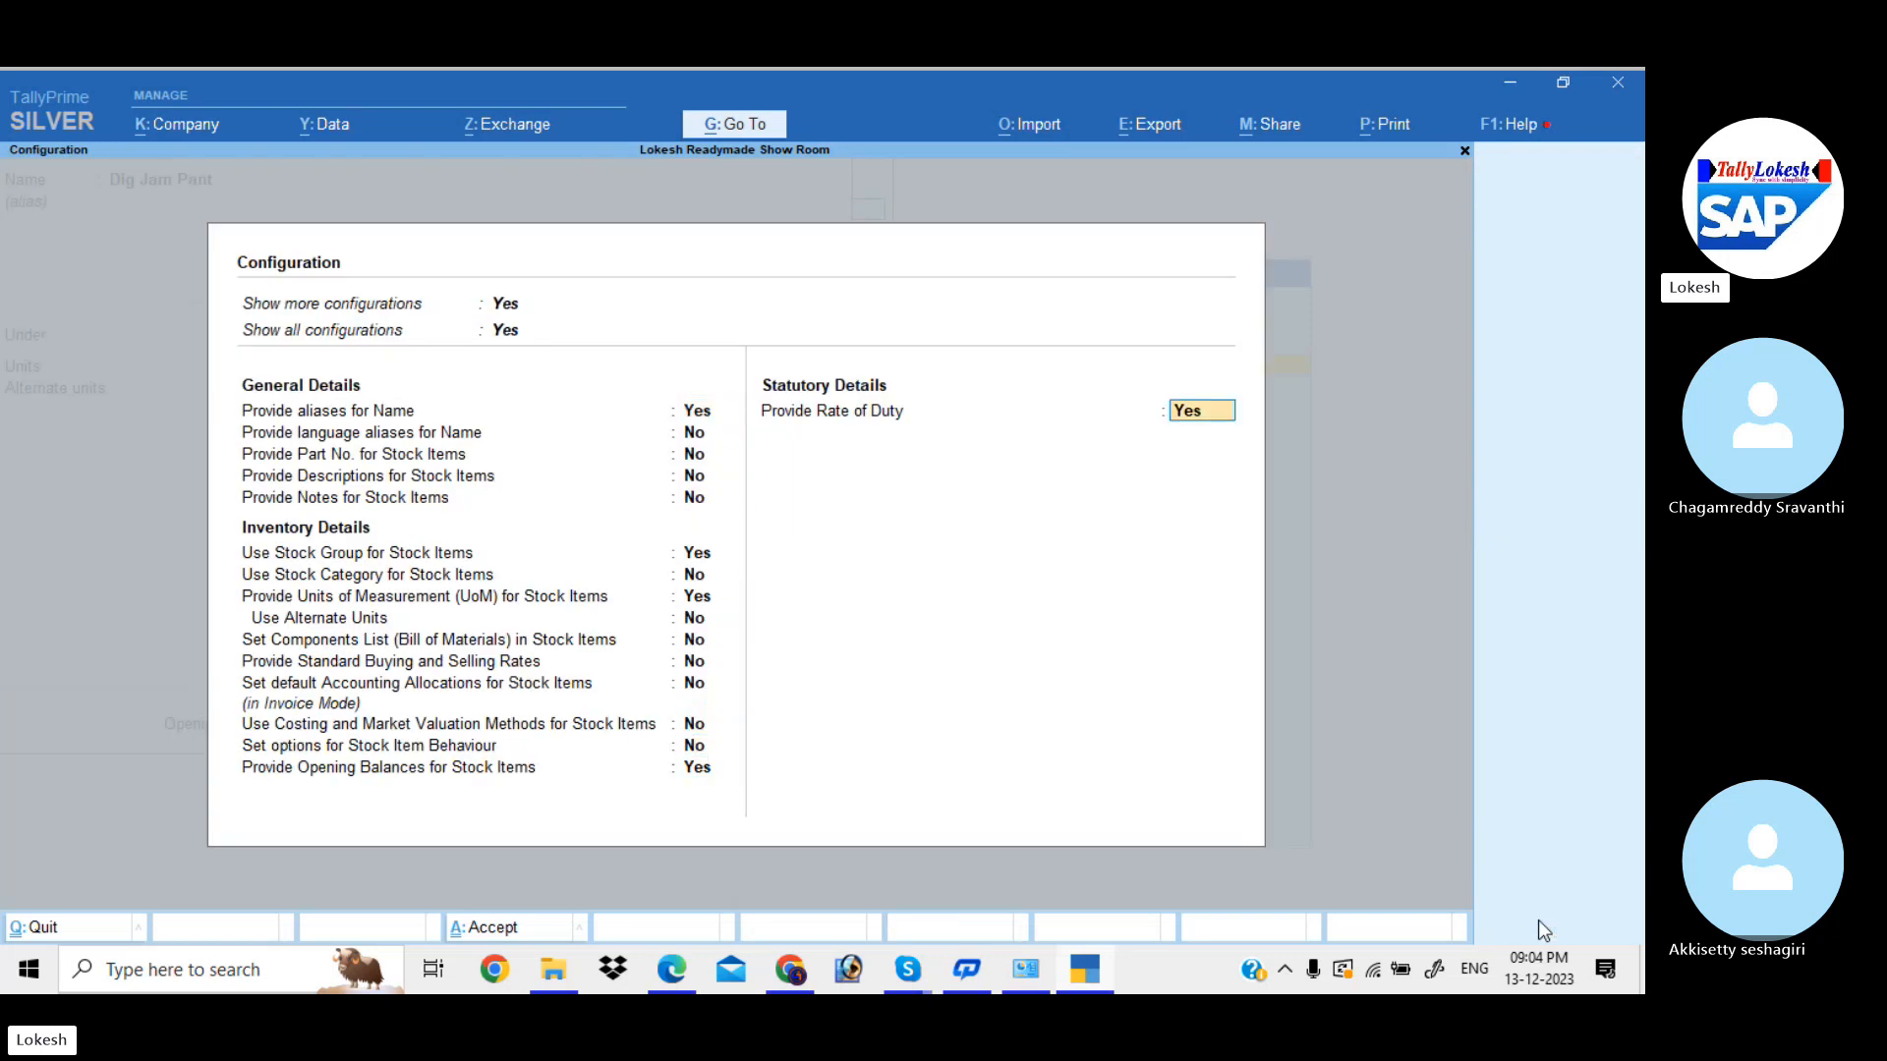
pyautogui.press('Return')
pyautogui.press('Return')
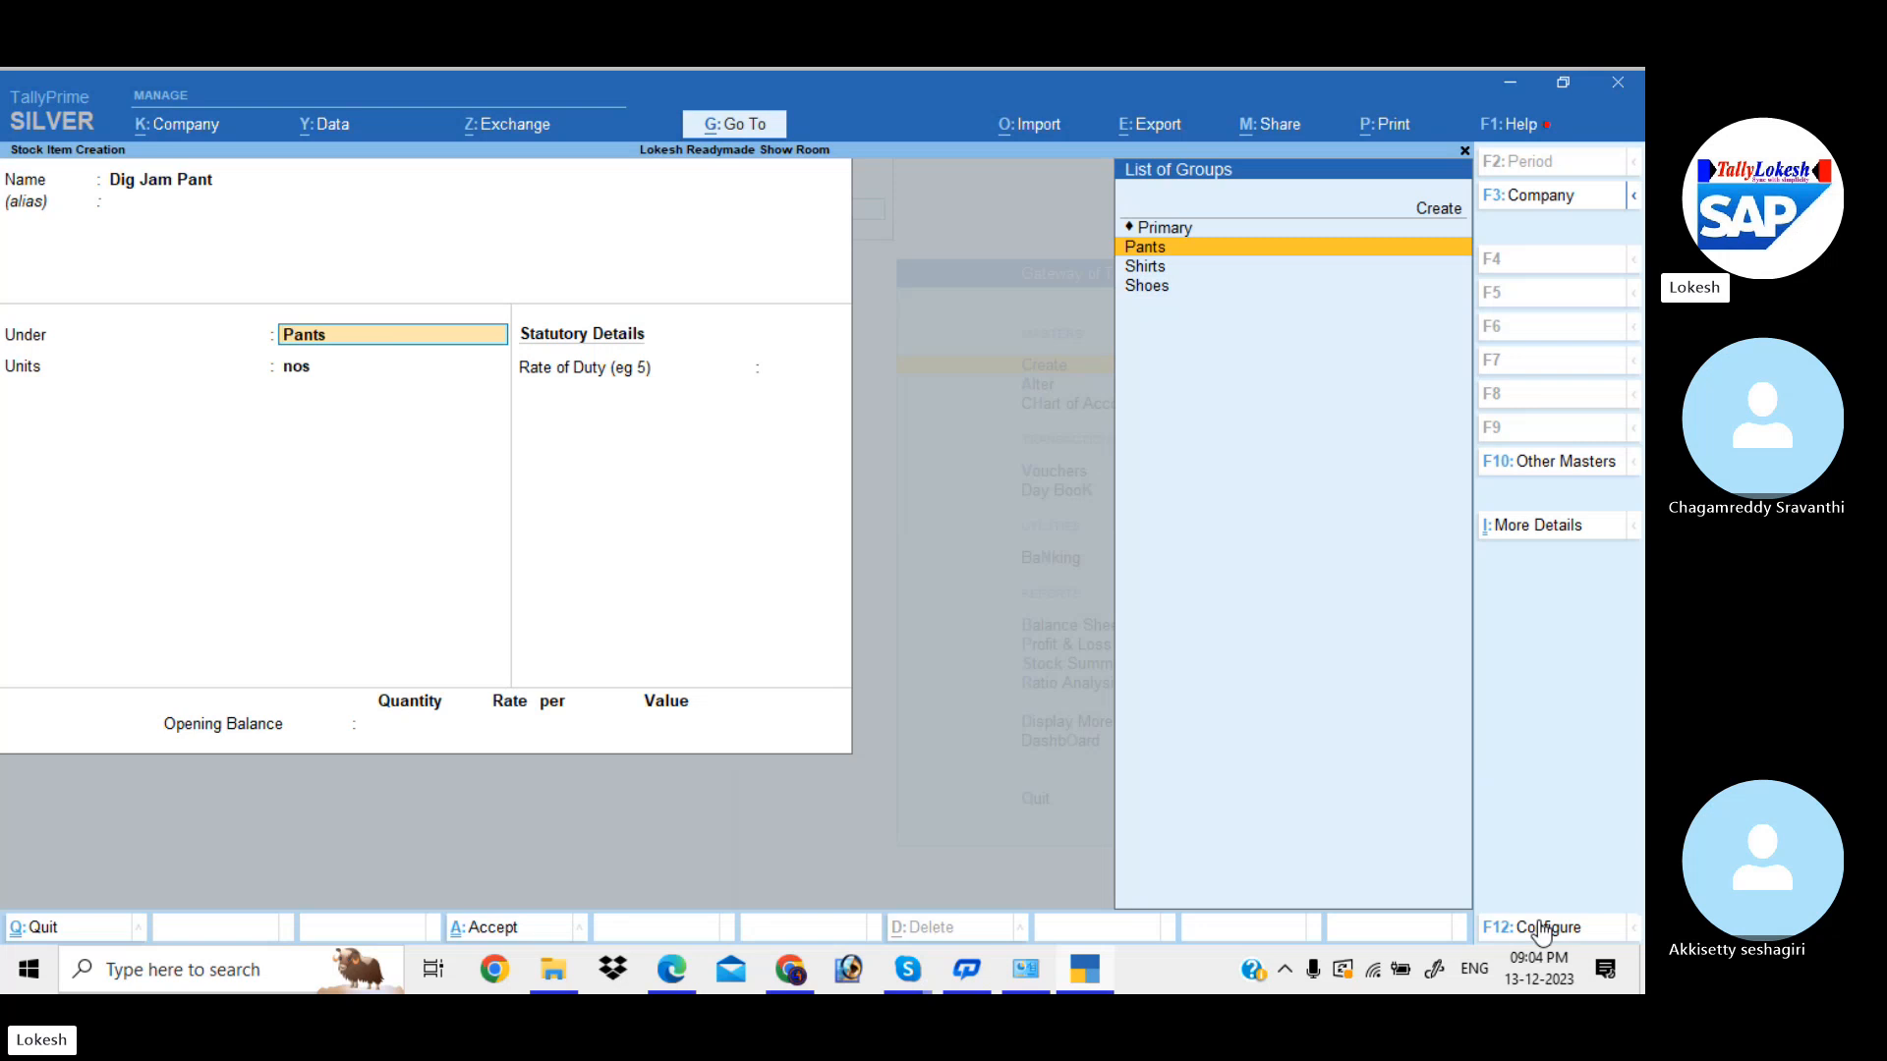
# - Save Dig Jam Pant under Pants with units nos, leaving the rate of duty and opening balance unfilled
pyautogui.press('Return')
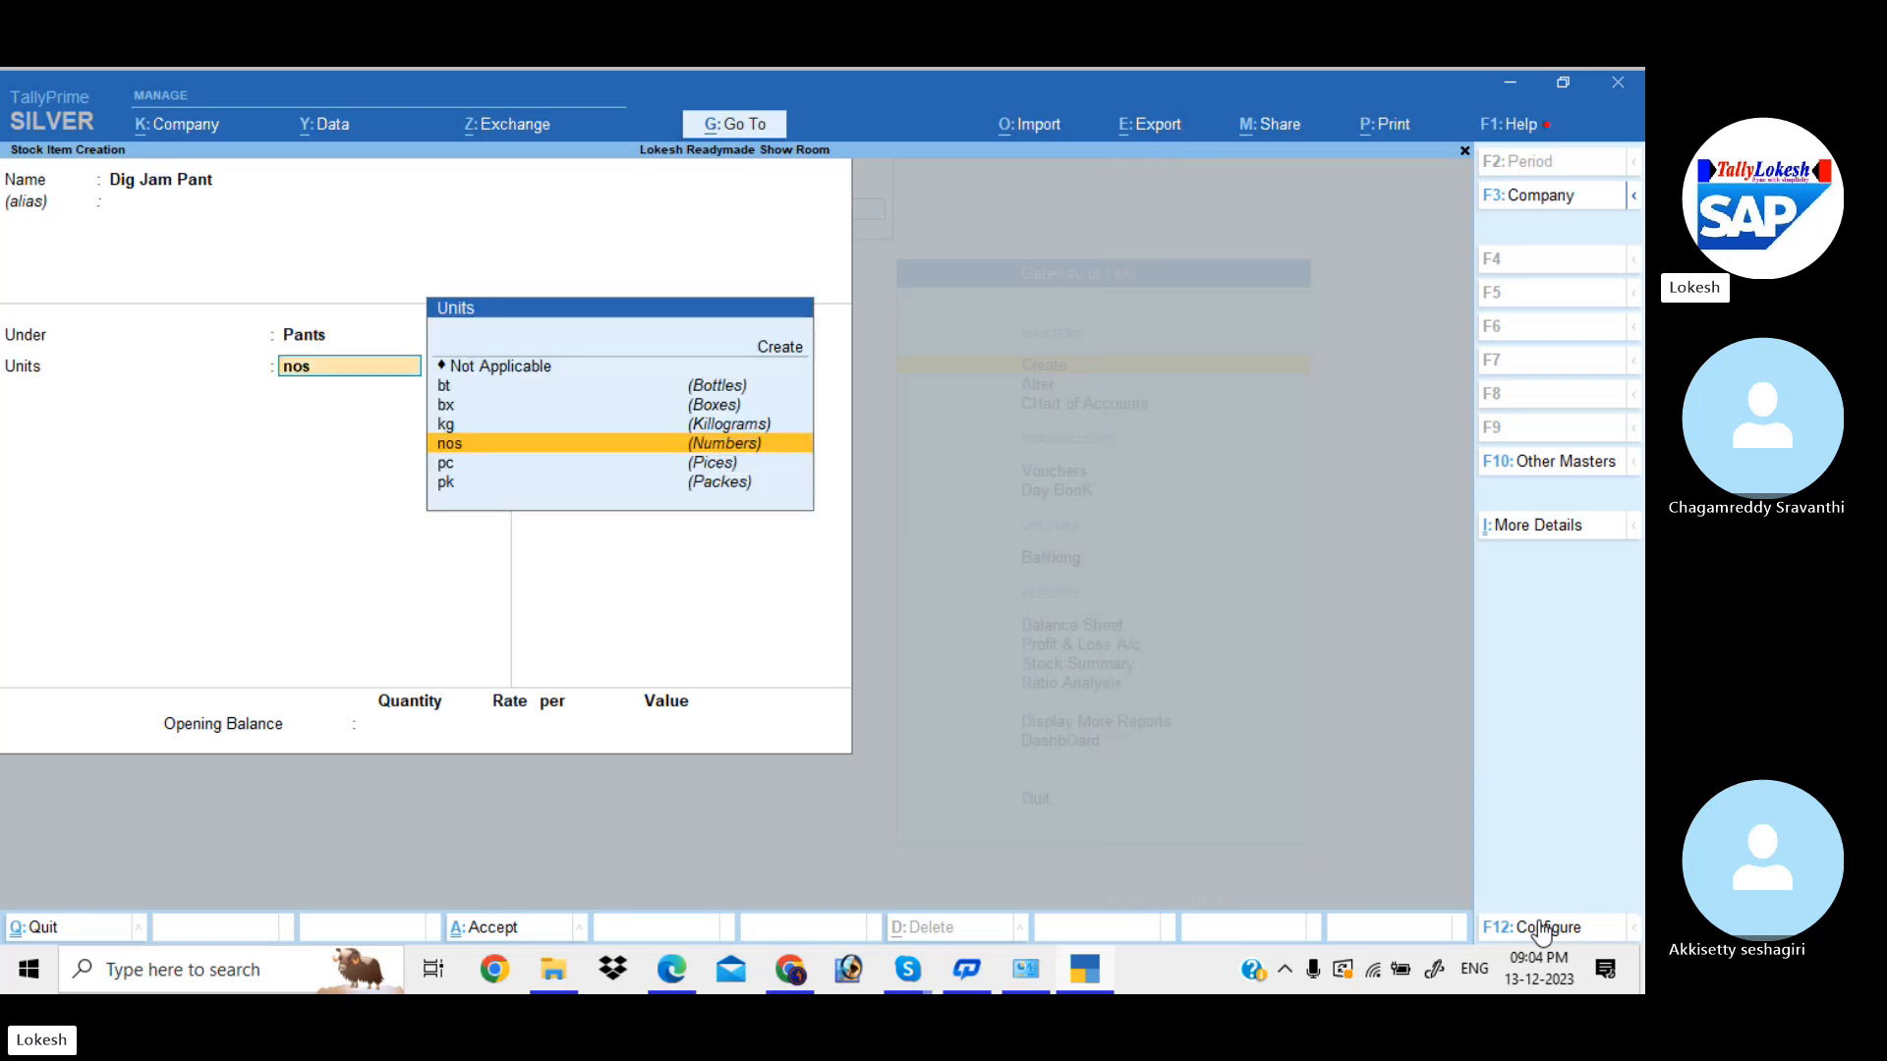
pyautogui.press('Return')
pyautogui.press('Return')
pyautogui.press('Return')
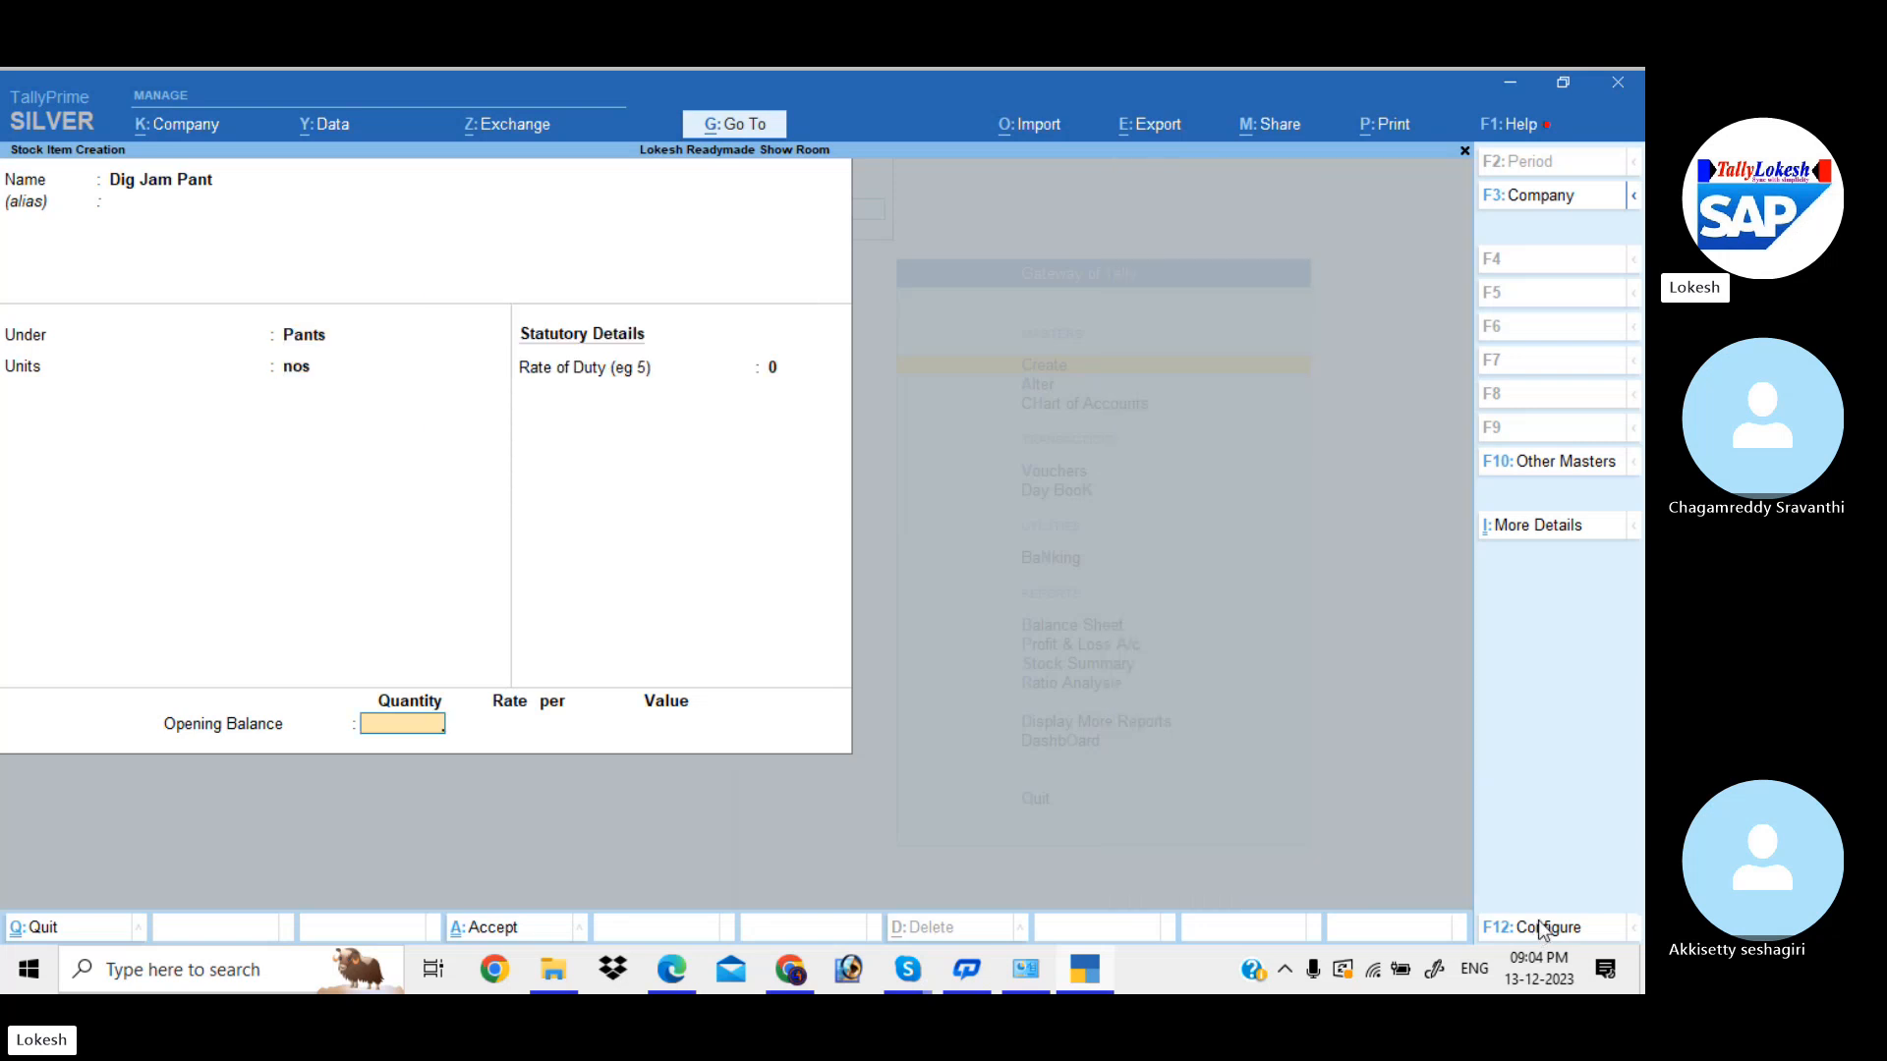
pyautogui.press('Return')
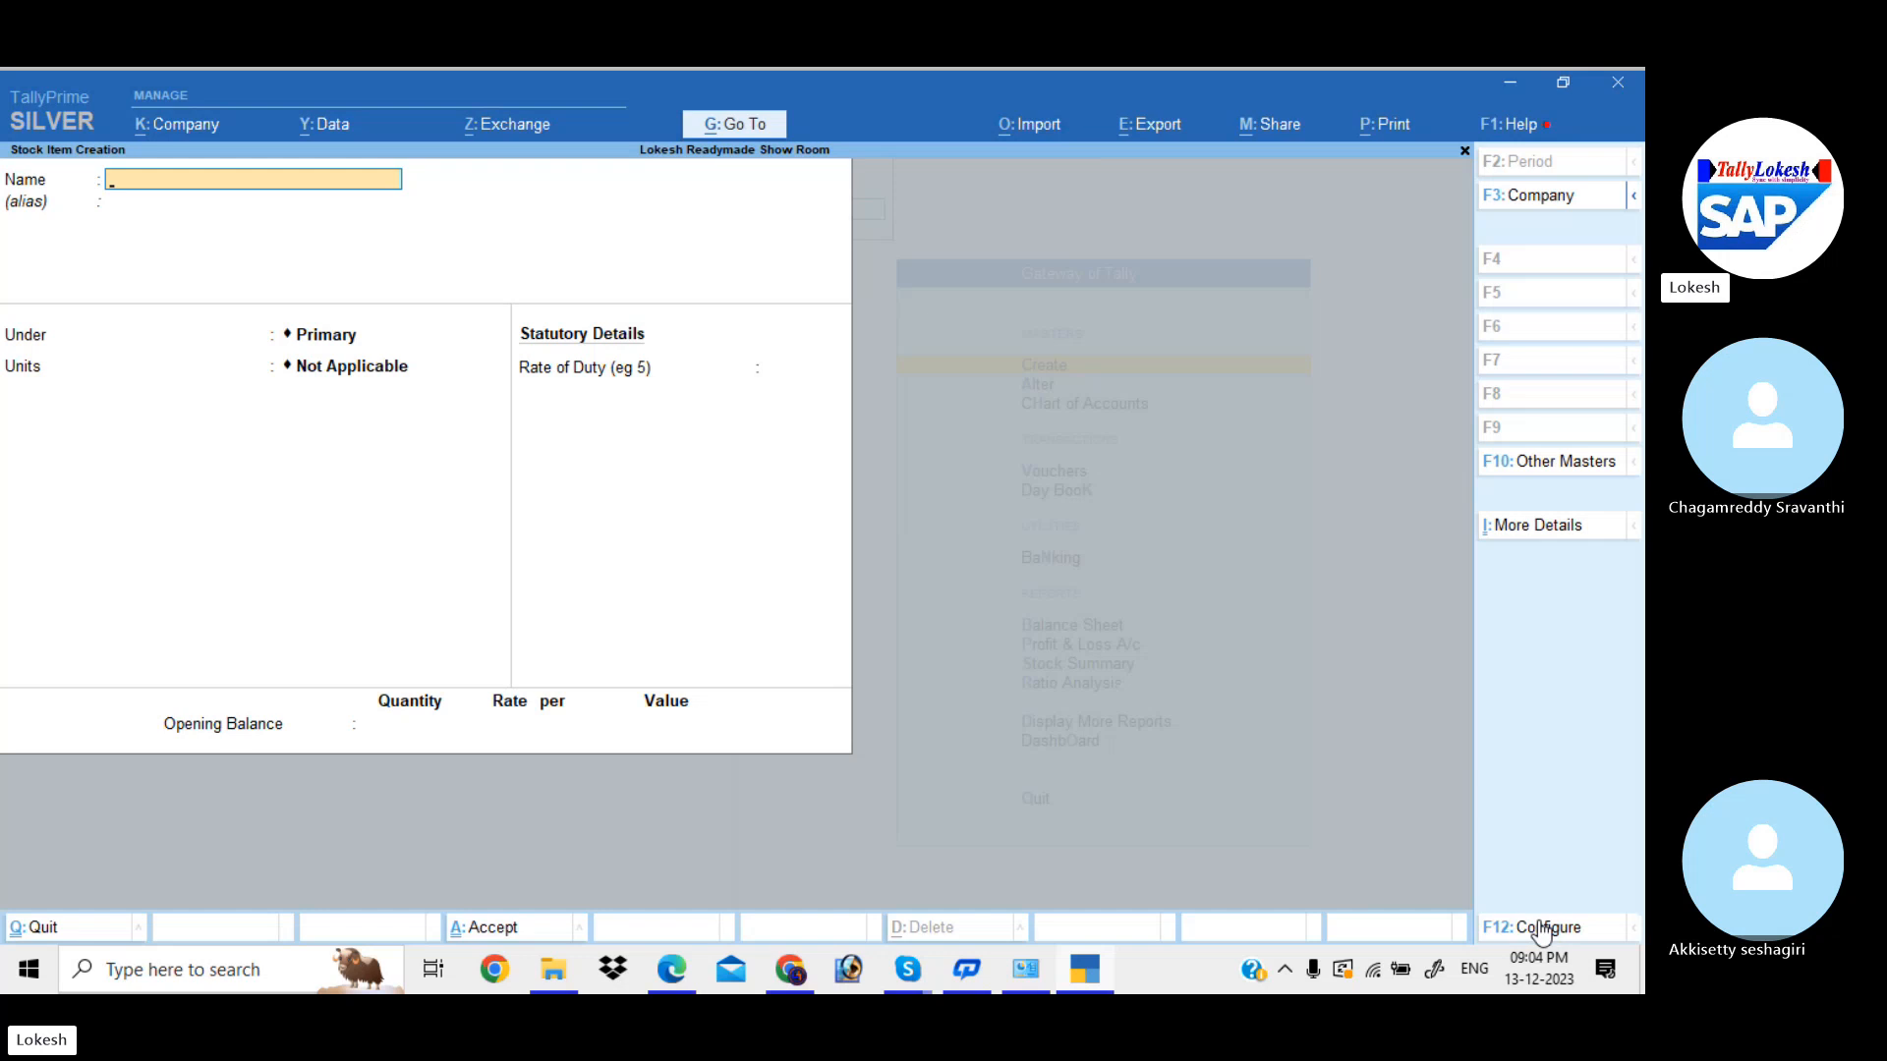
# - Create a stock item named Raymond Pant under Pants with units nos and no opening balance
pyautogui.write('Raymon')
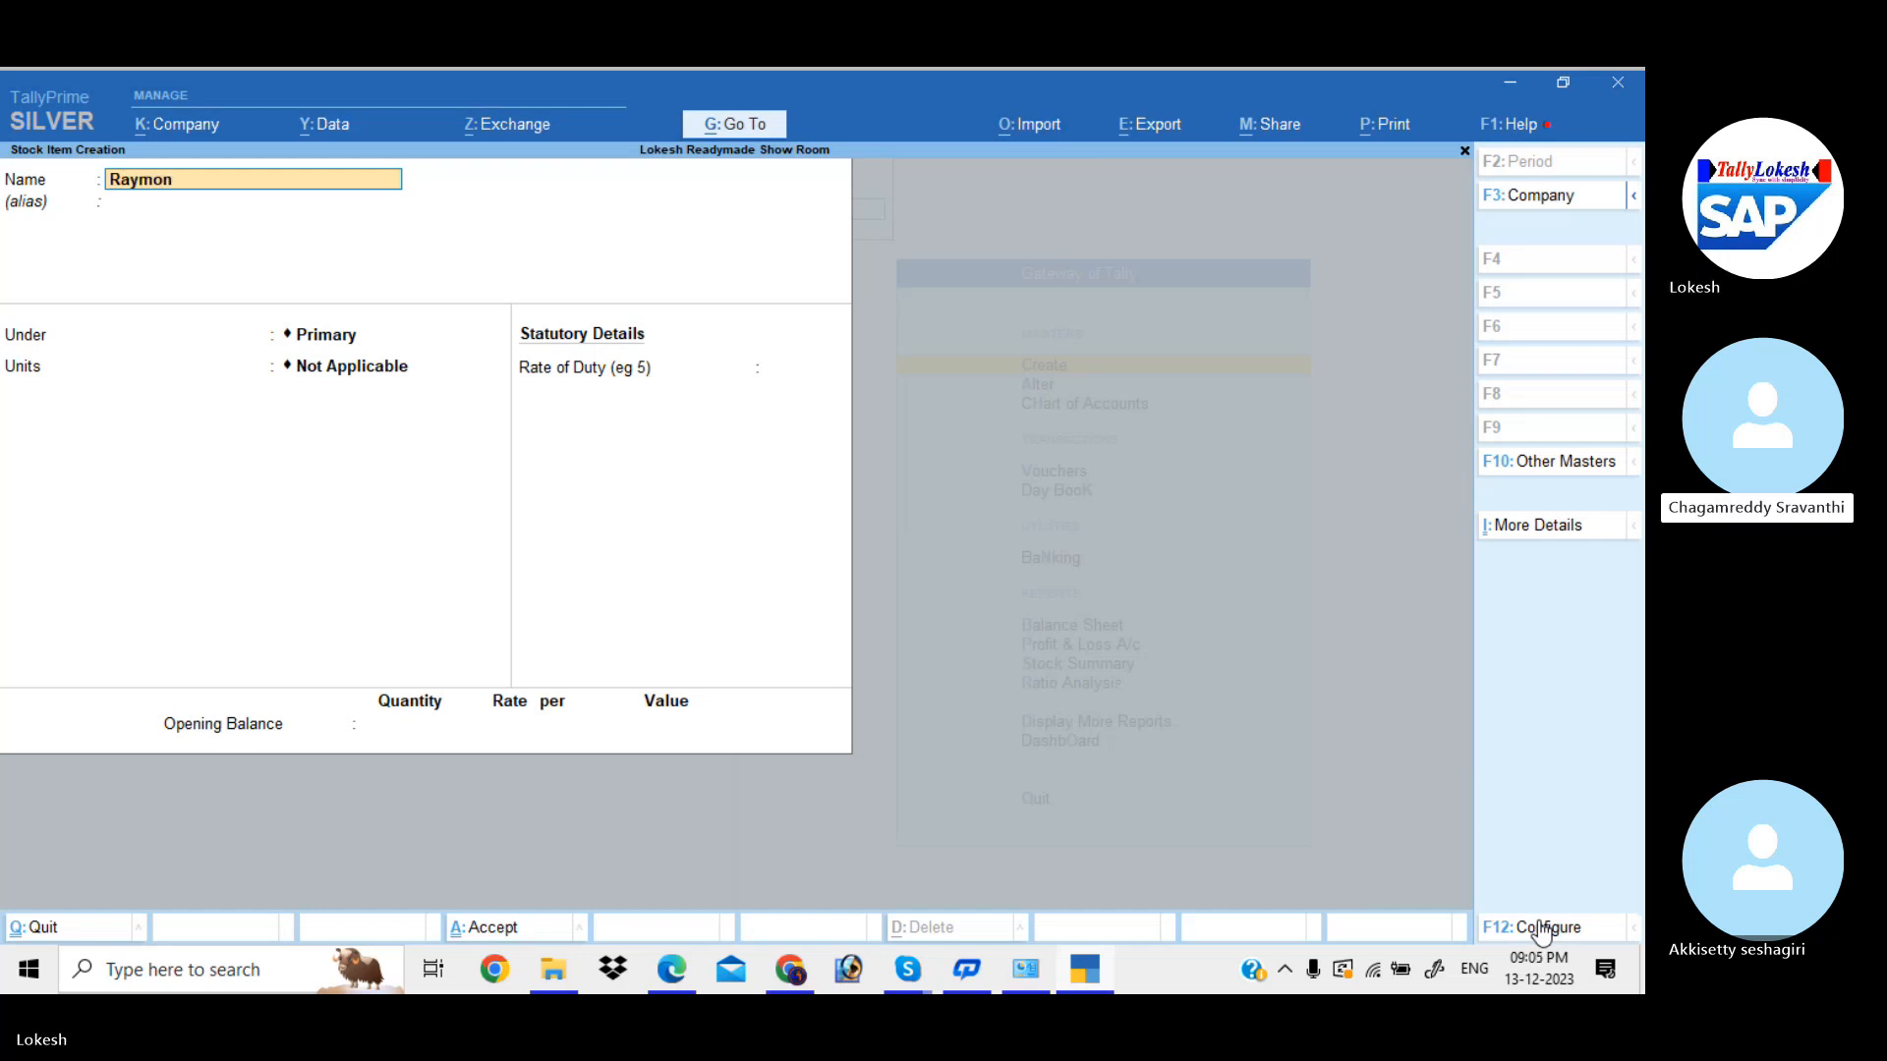
pyautogui.write('d Pan')
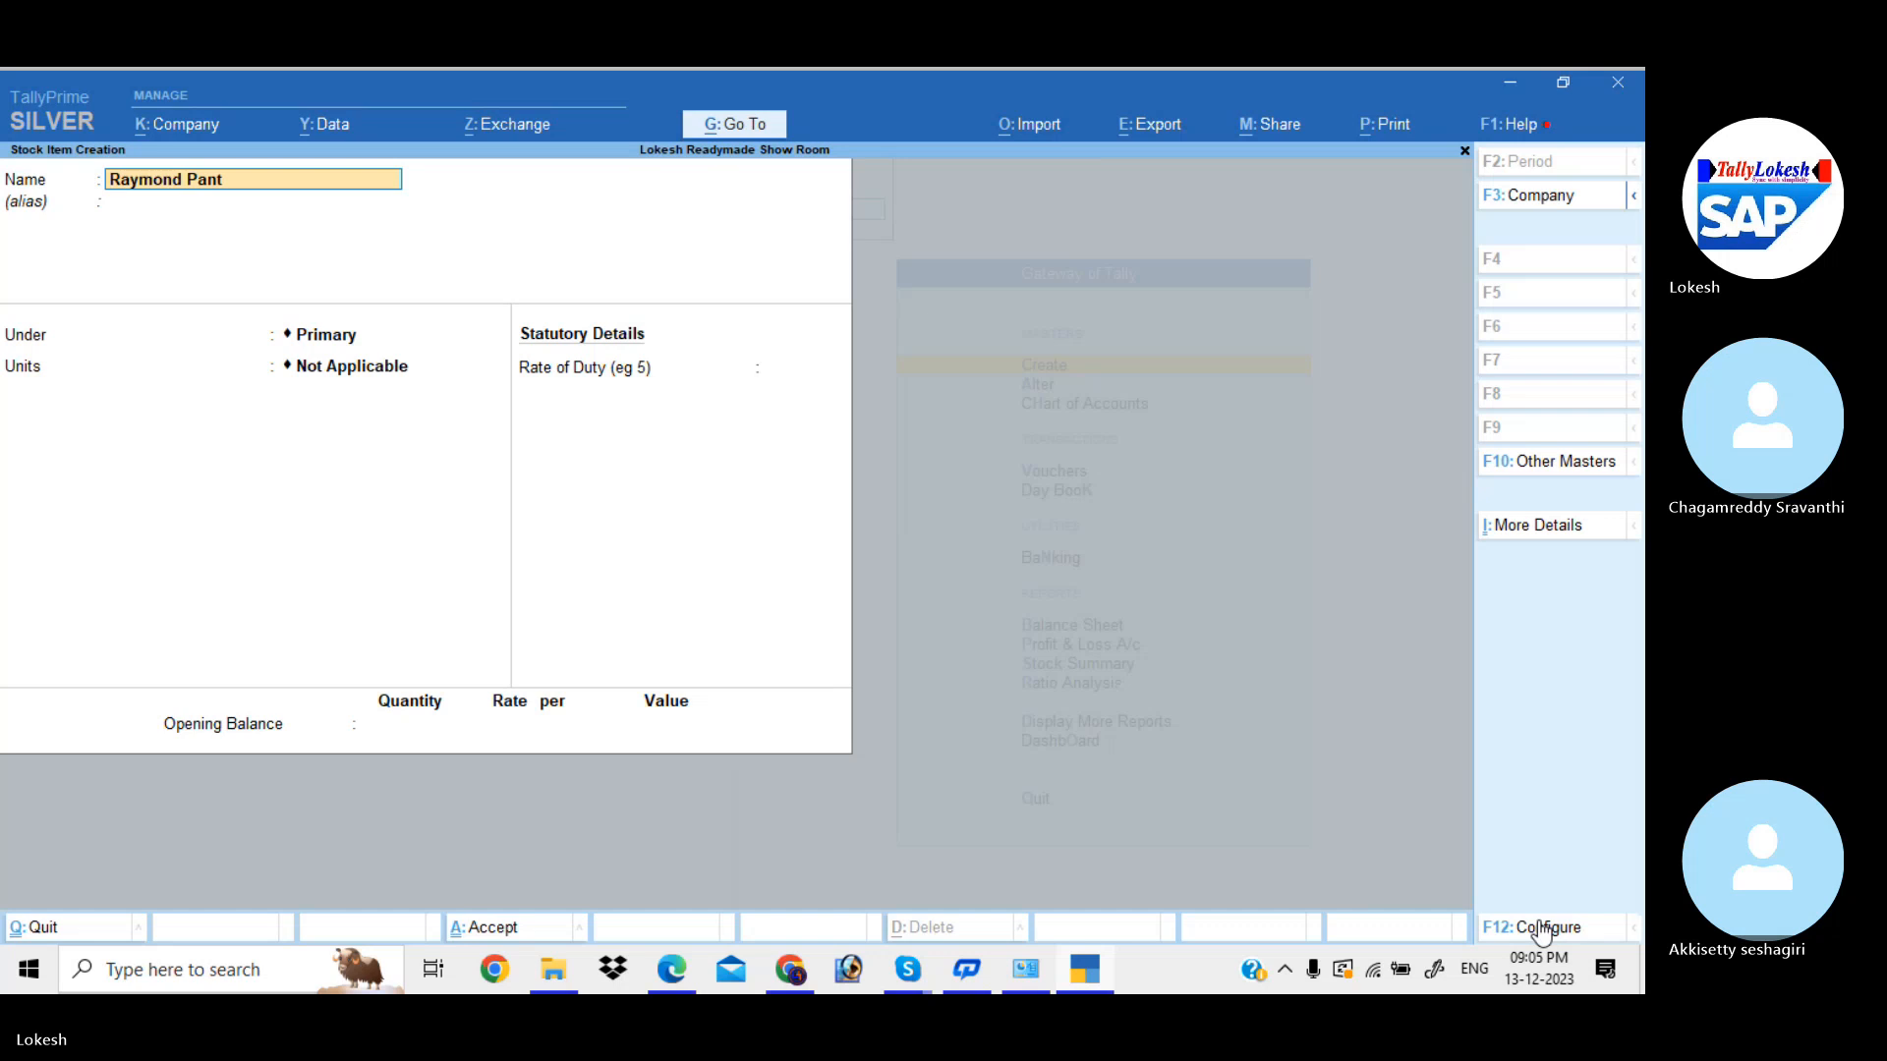
pyautogui.write('t')
pyautogui.press('Return')
pyautogui.press('Return')
pyautogui.press('Down')
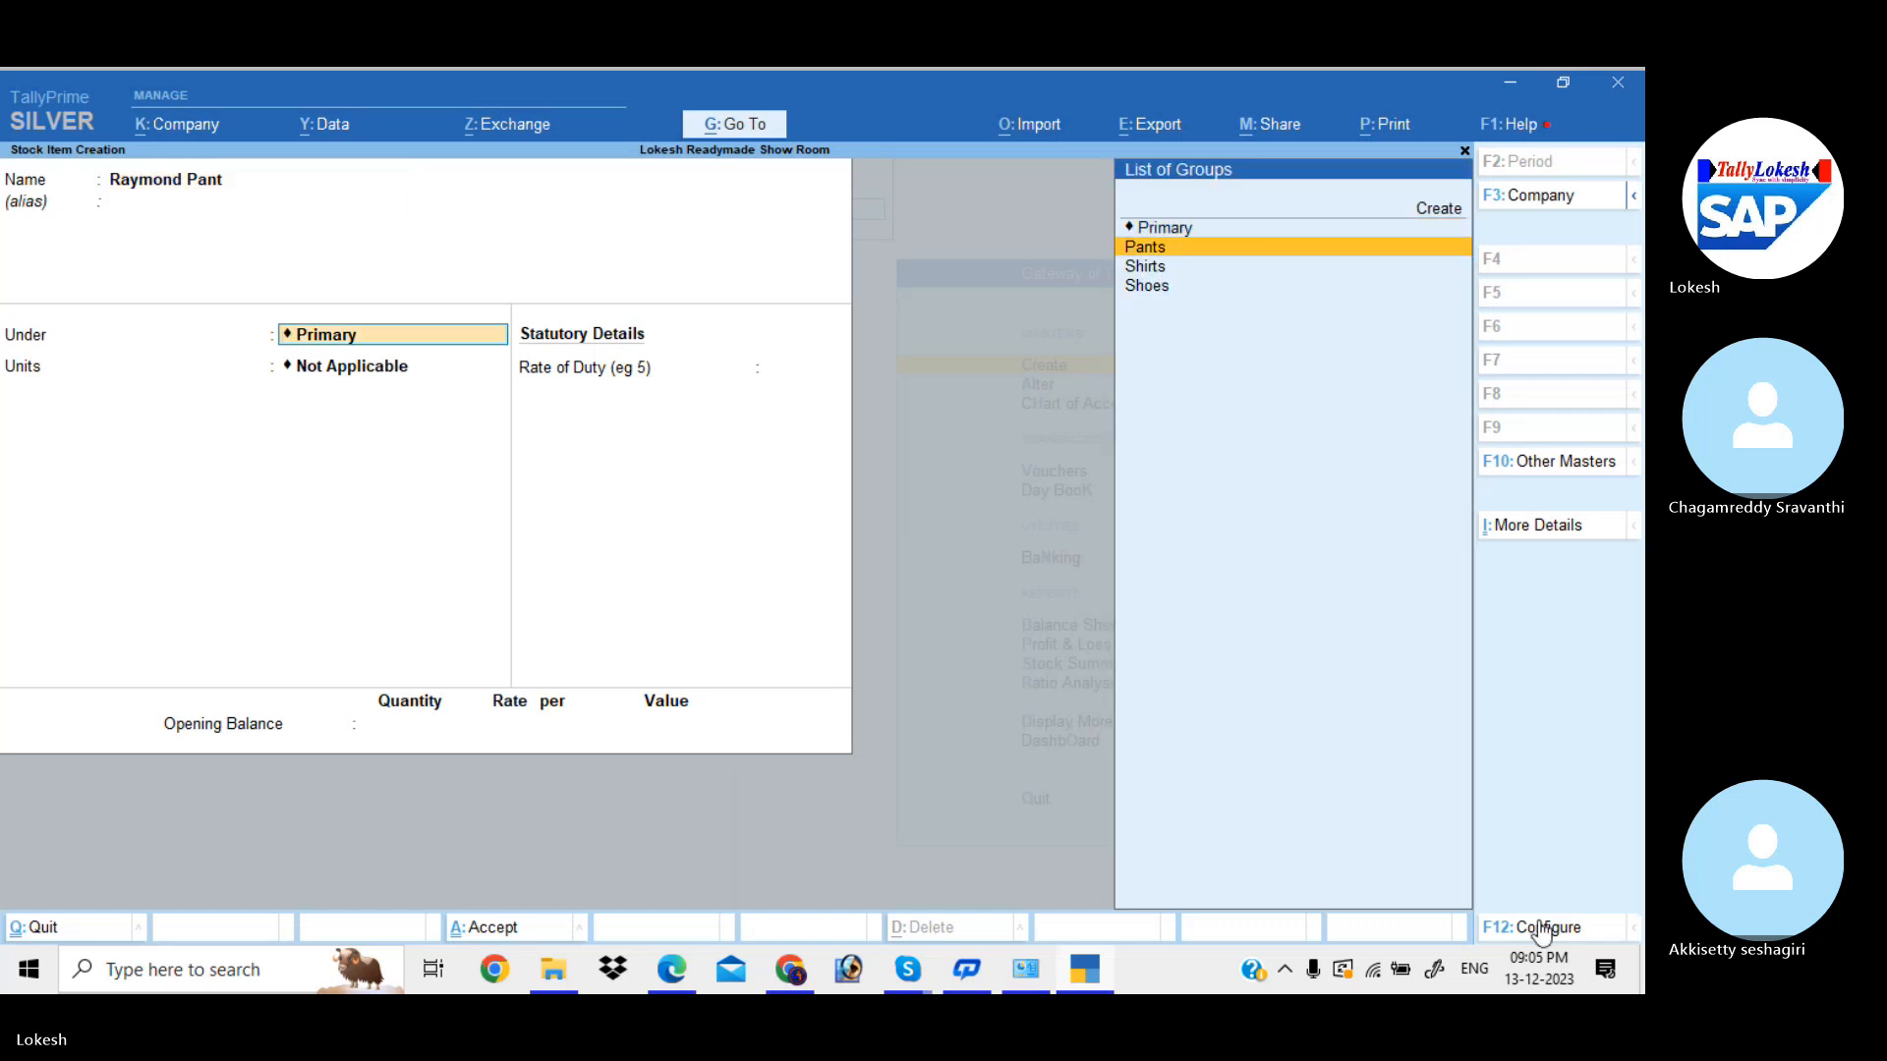
pyautogui.press('Return')
pyautogui.press('Return')
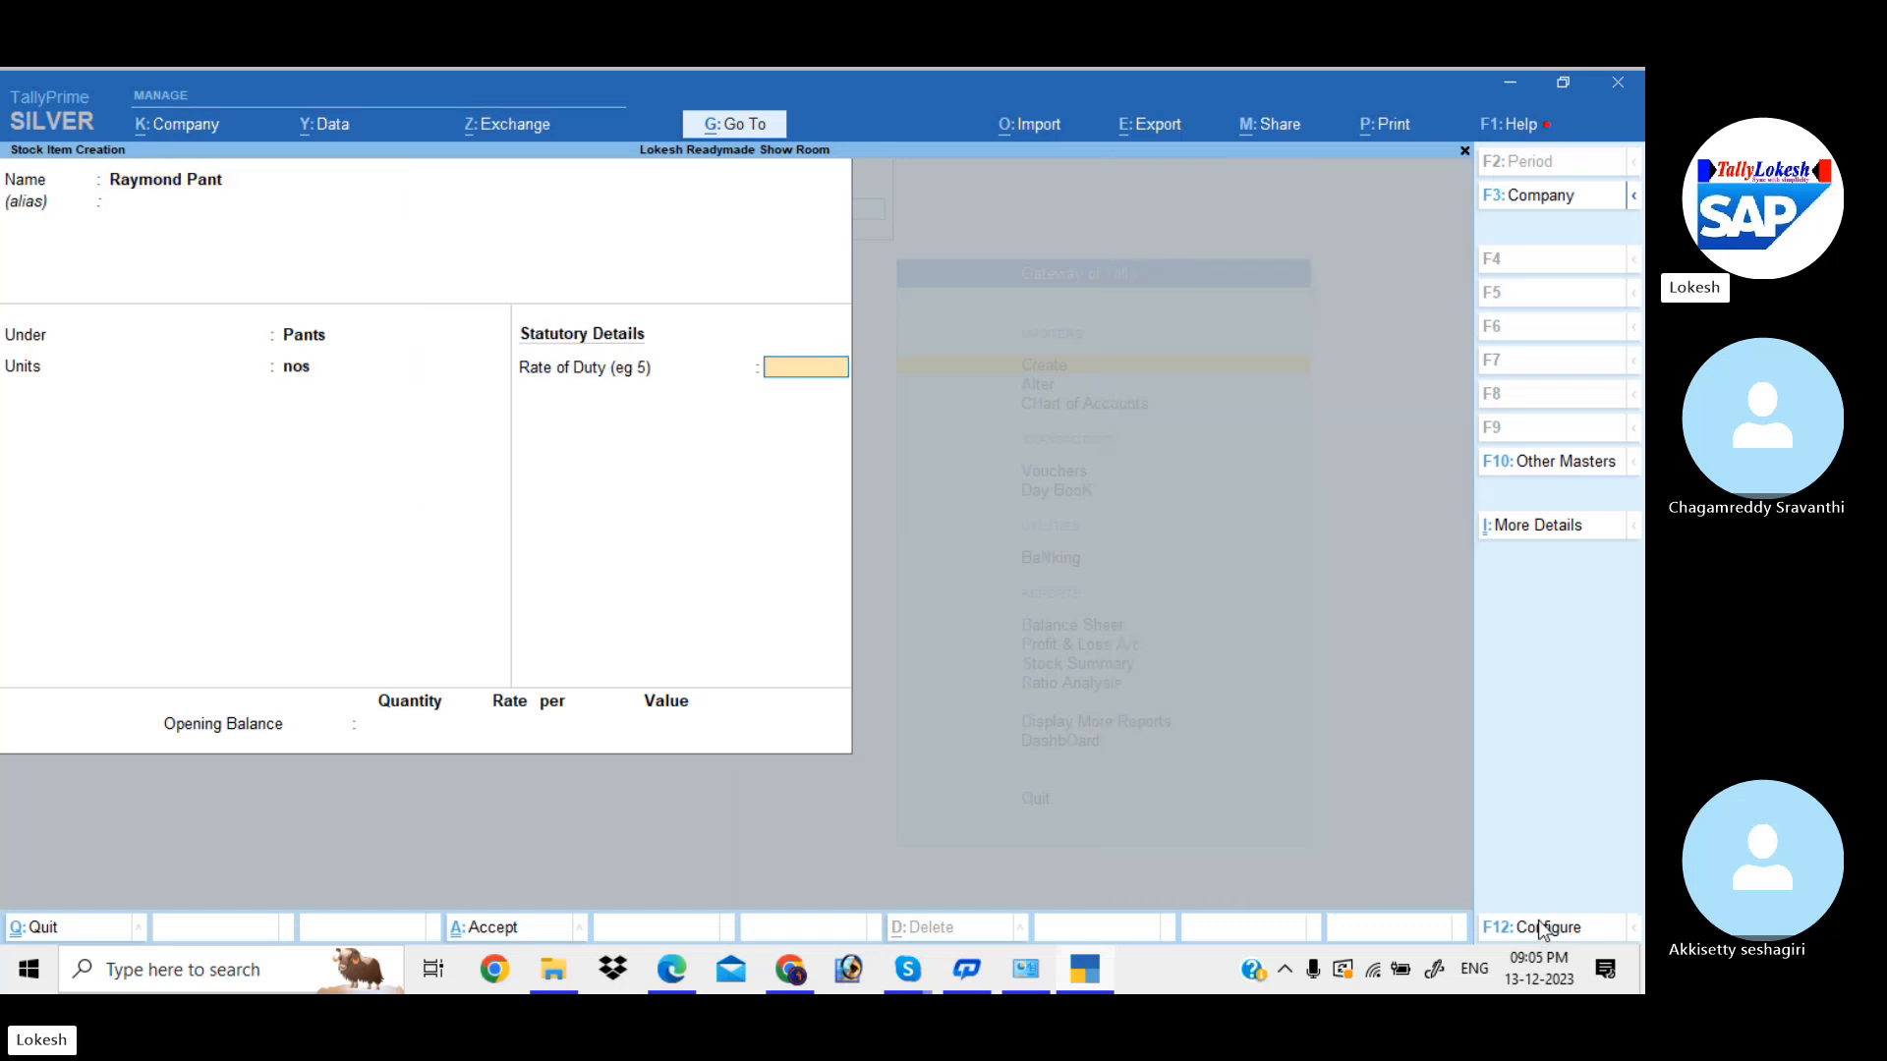
pyautogui.press('Return')
pyautogui.press('Return')
pyautogui.press('Return')
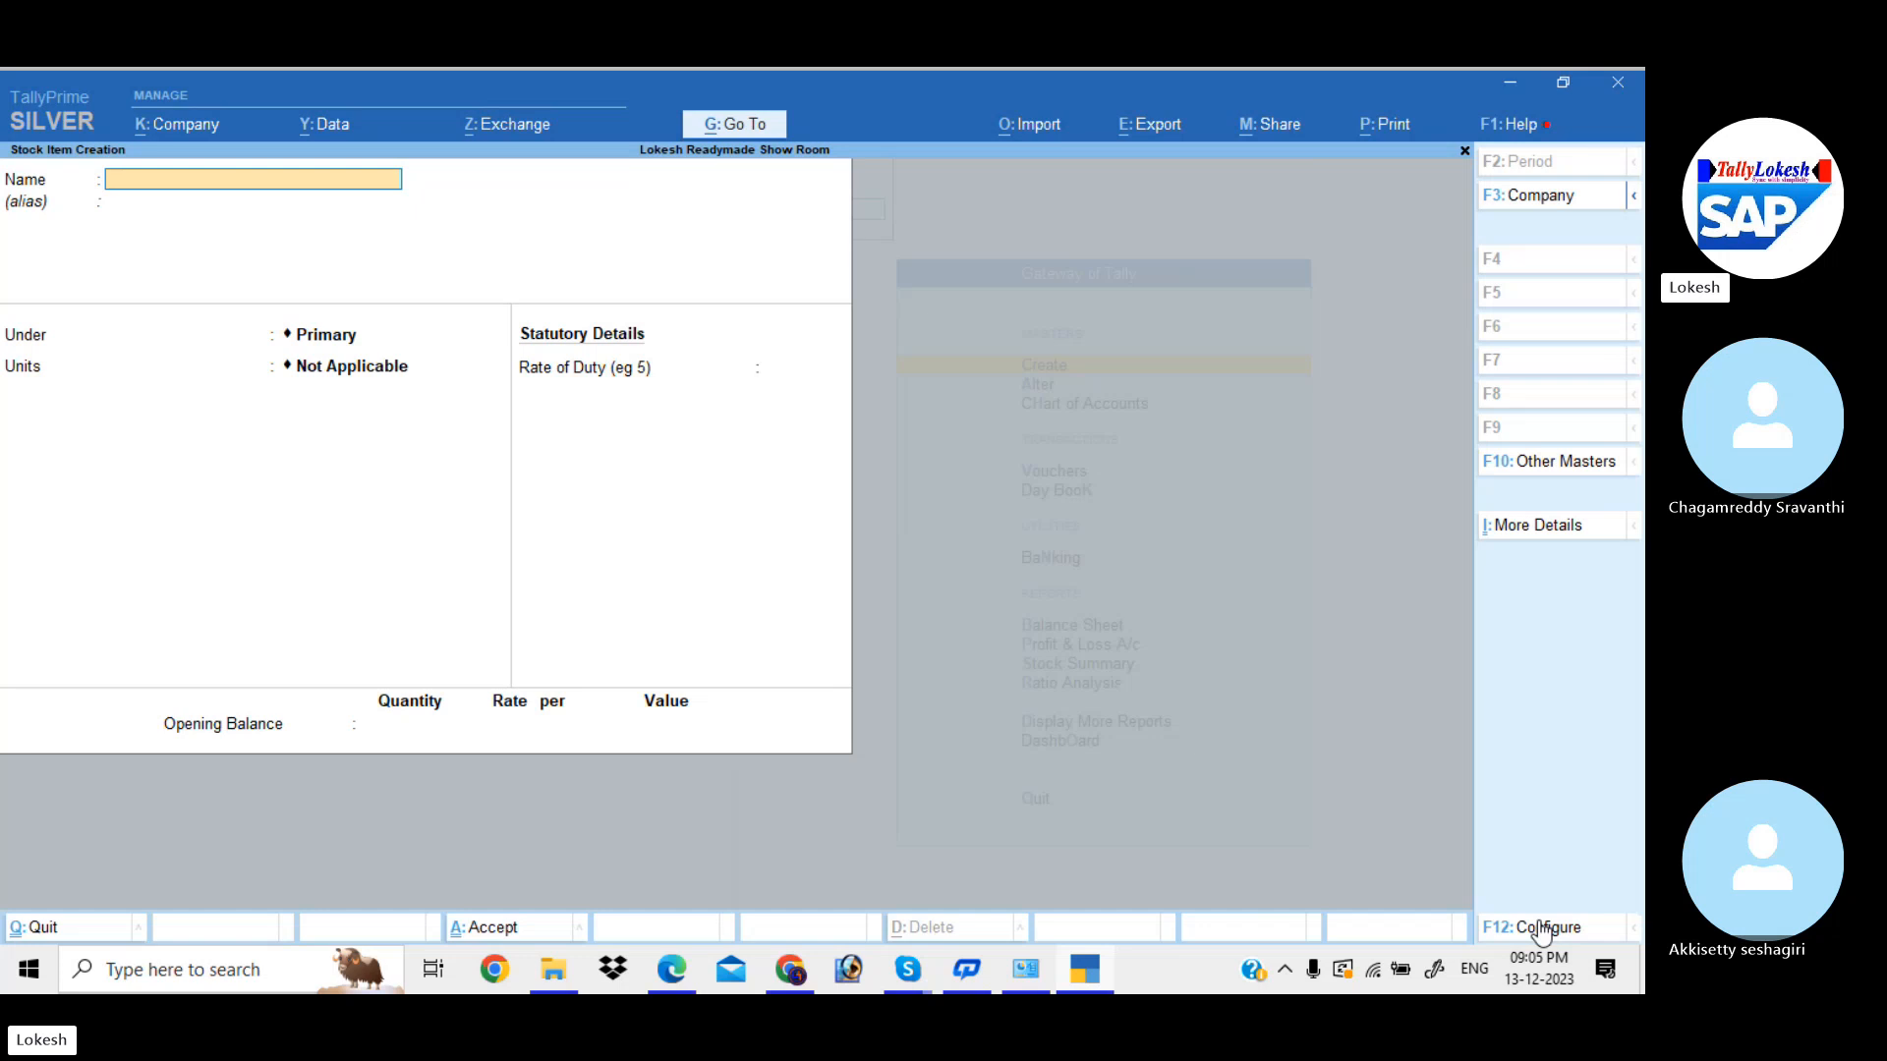
# - Create a stock item named Ocm Pants under Pants with units nos and no opening balance
pyautogui.write('Ocm Pant')
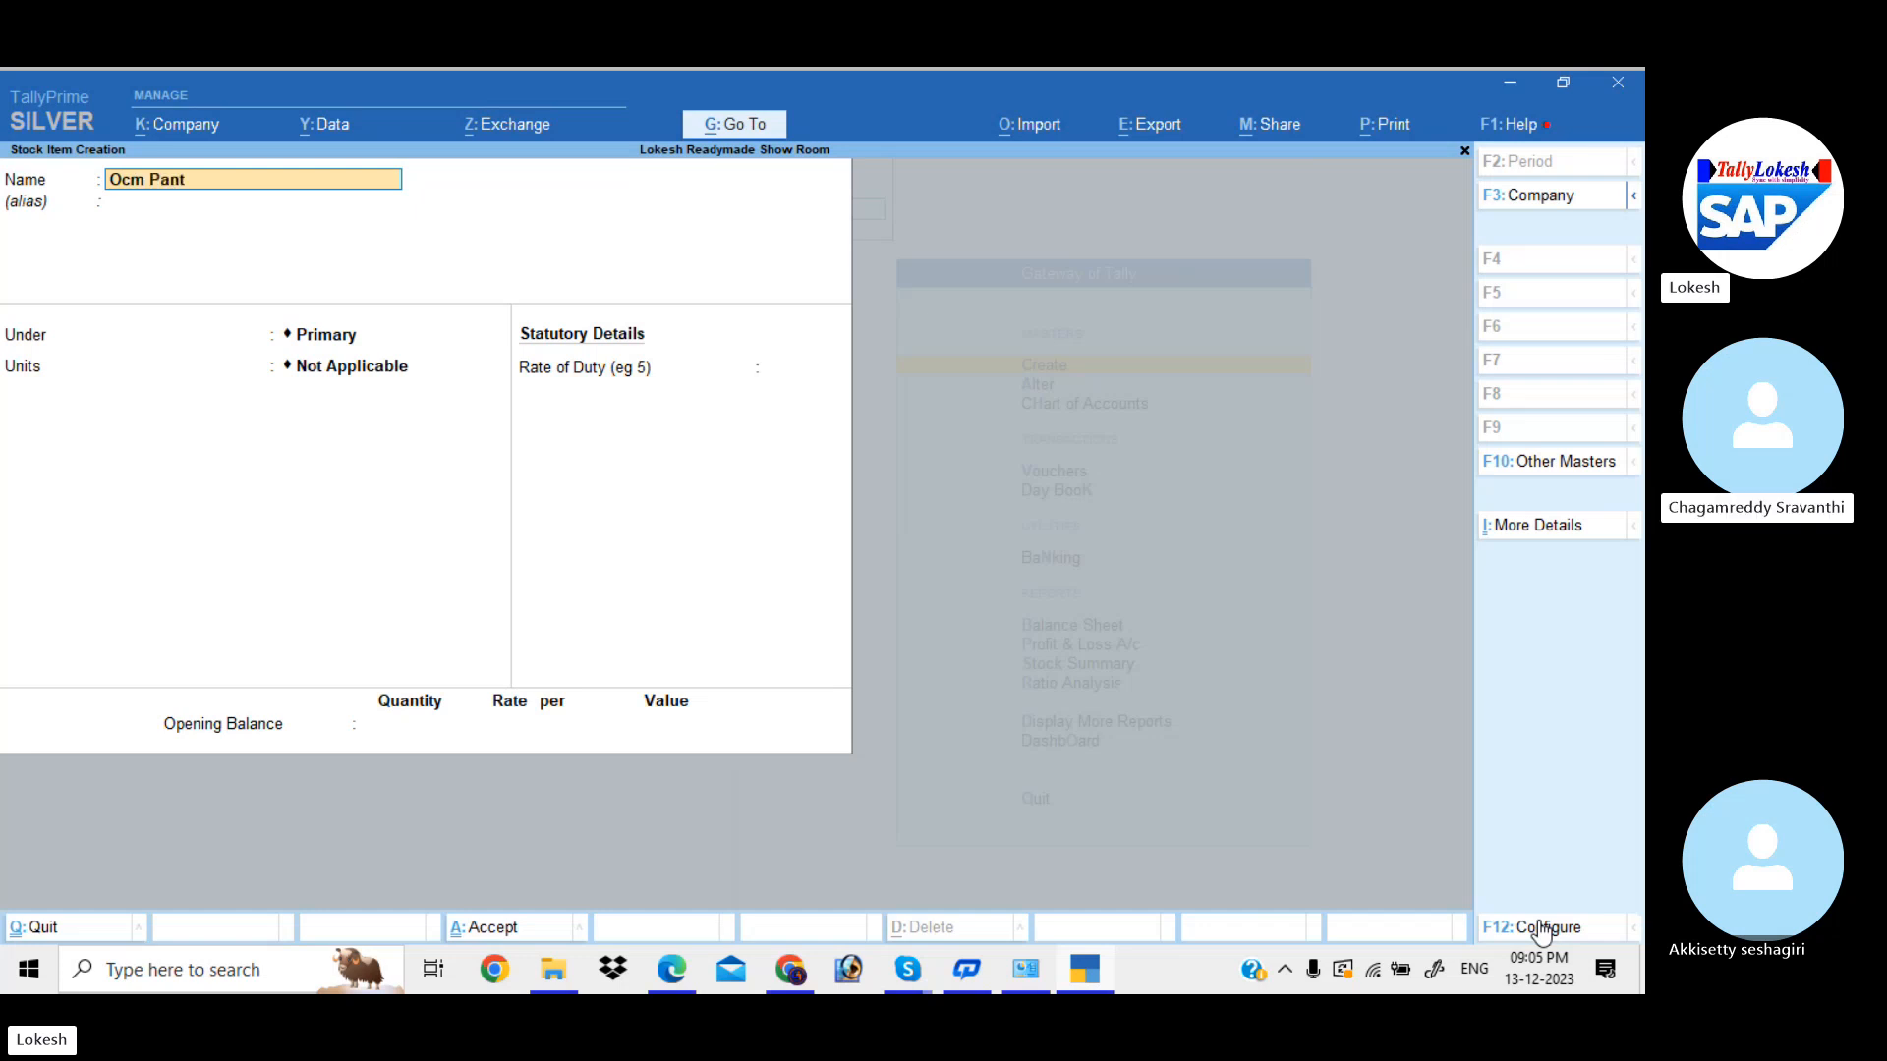
pyautogui.write('s')
pyautogui.press('Return')
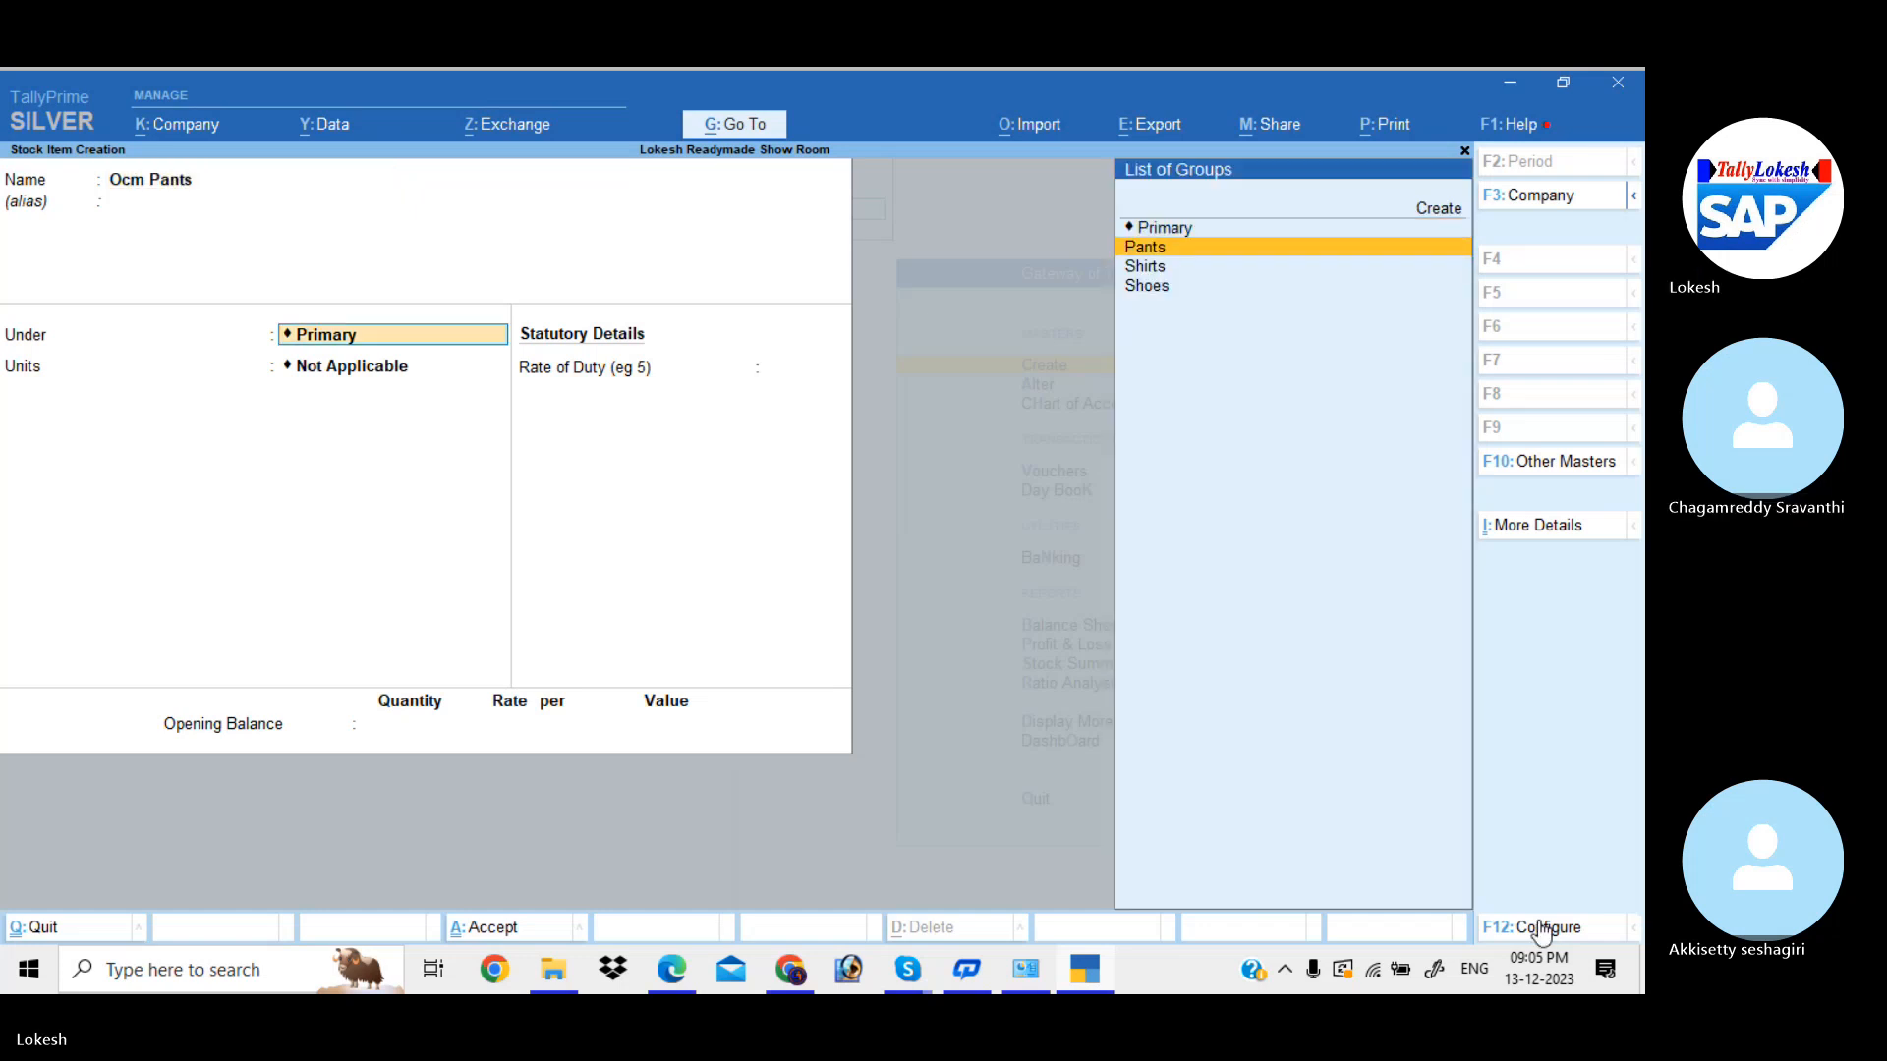
pyautogui.press('Return')
pyautogui.press('Return')
pyautogui.press('Return')
pyautogui.press('Return')
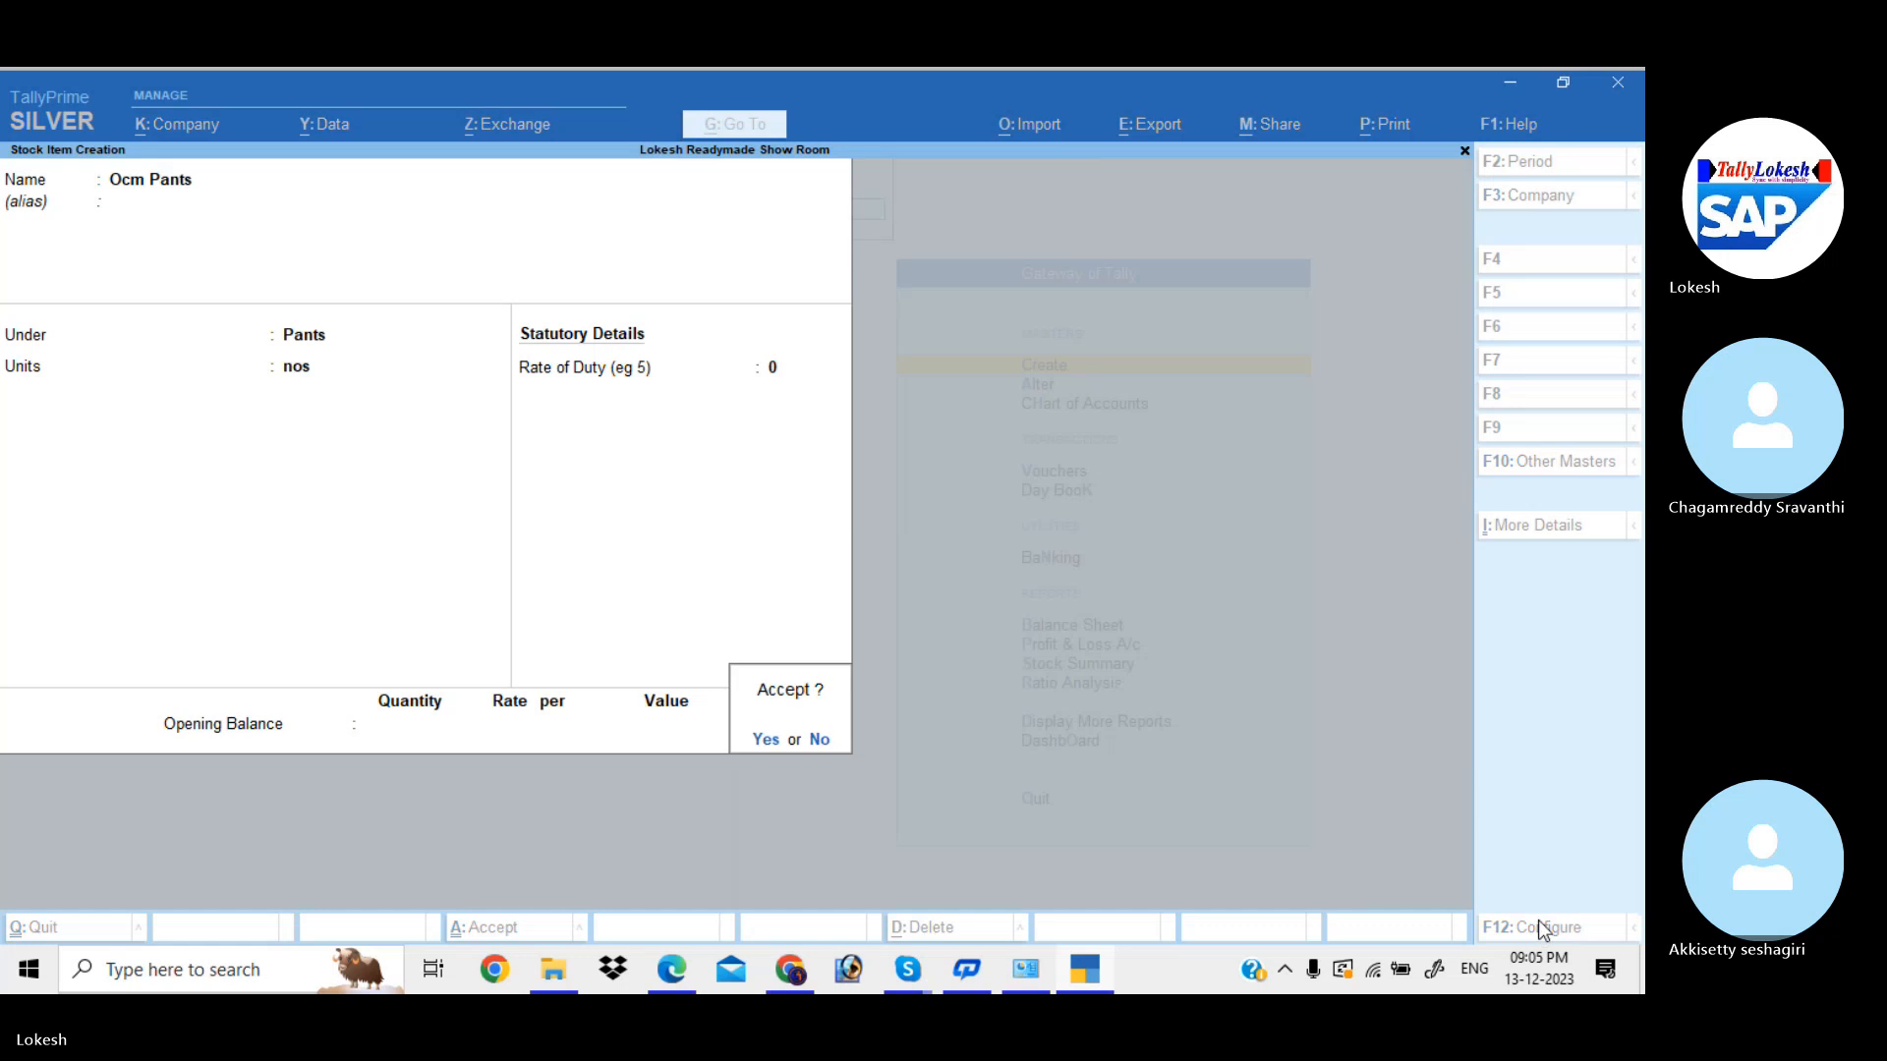
pyautogui.press('Return')
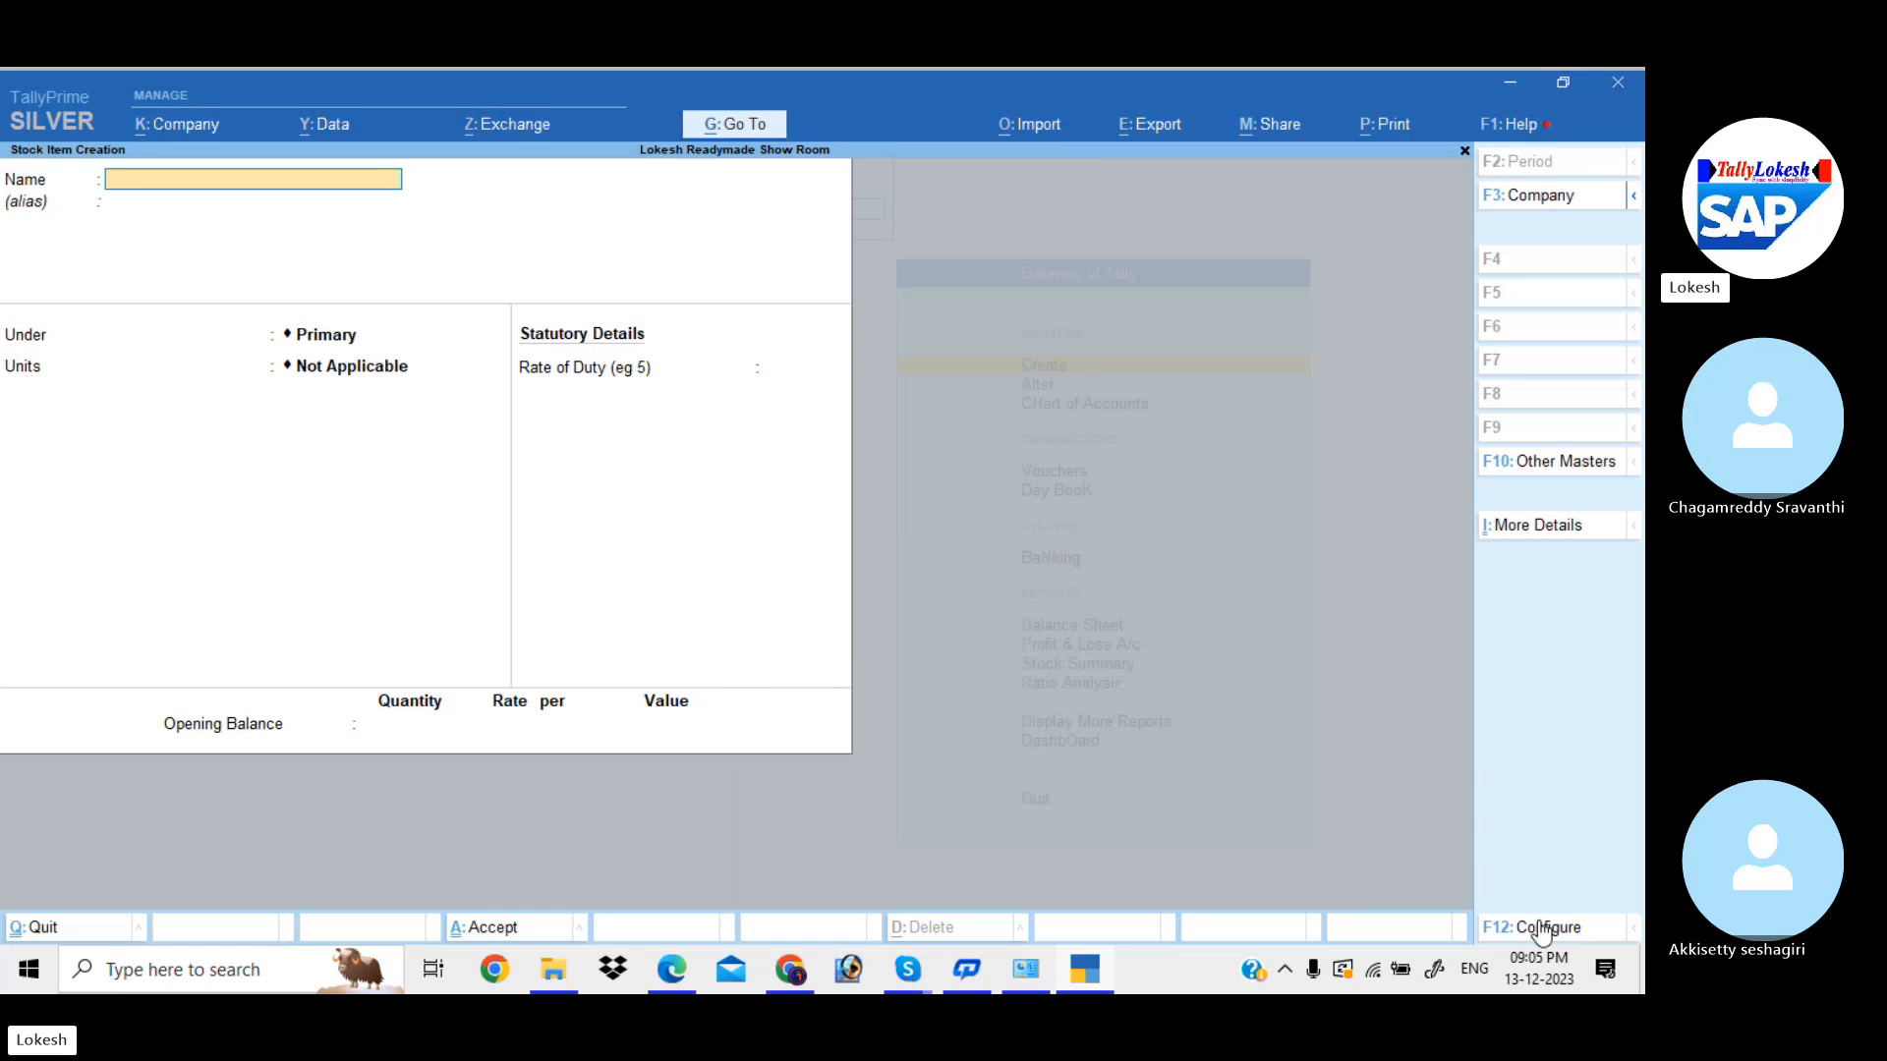
# - Create a stock item named Zodiac Shirt under Shirts with units nos and no opening balance
pyautogui.write('Zodiac ')
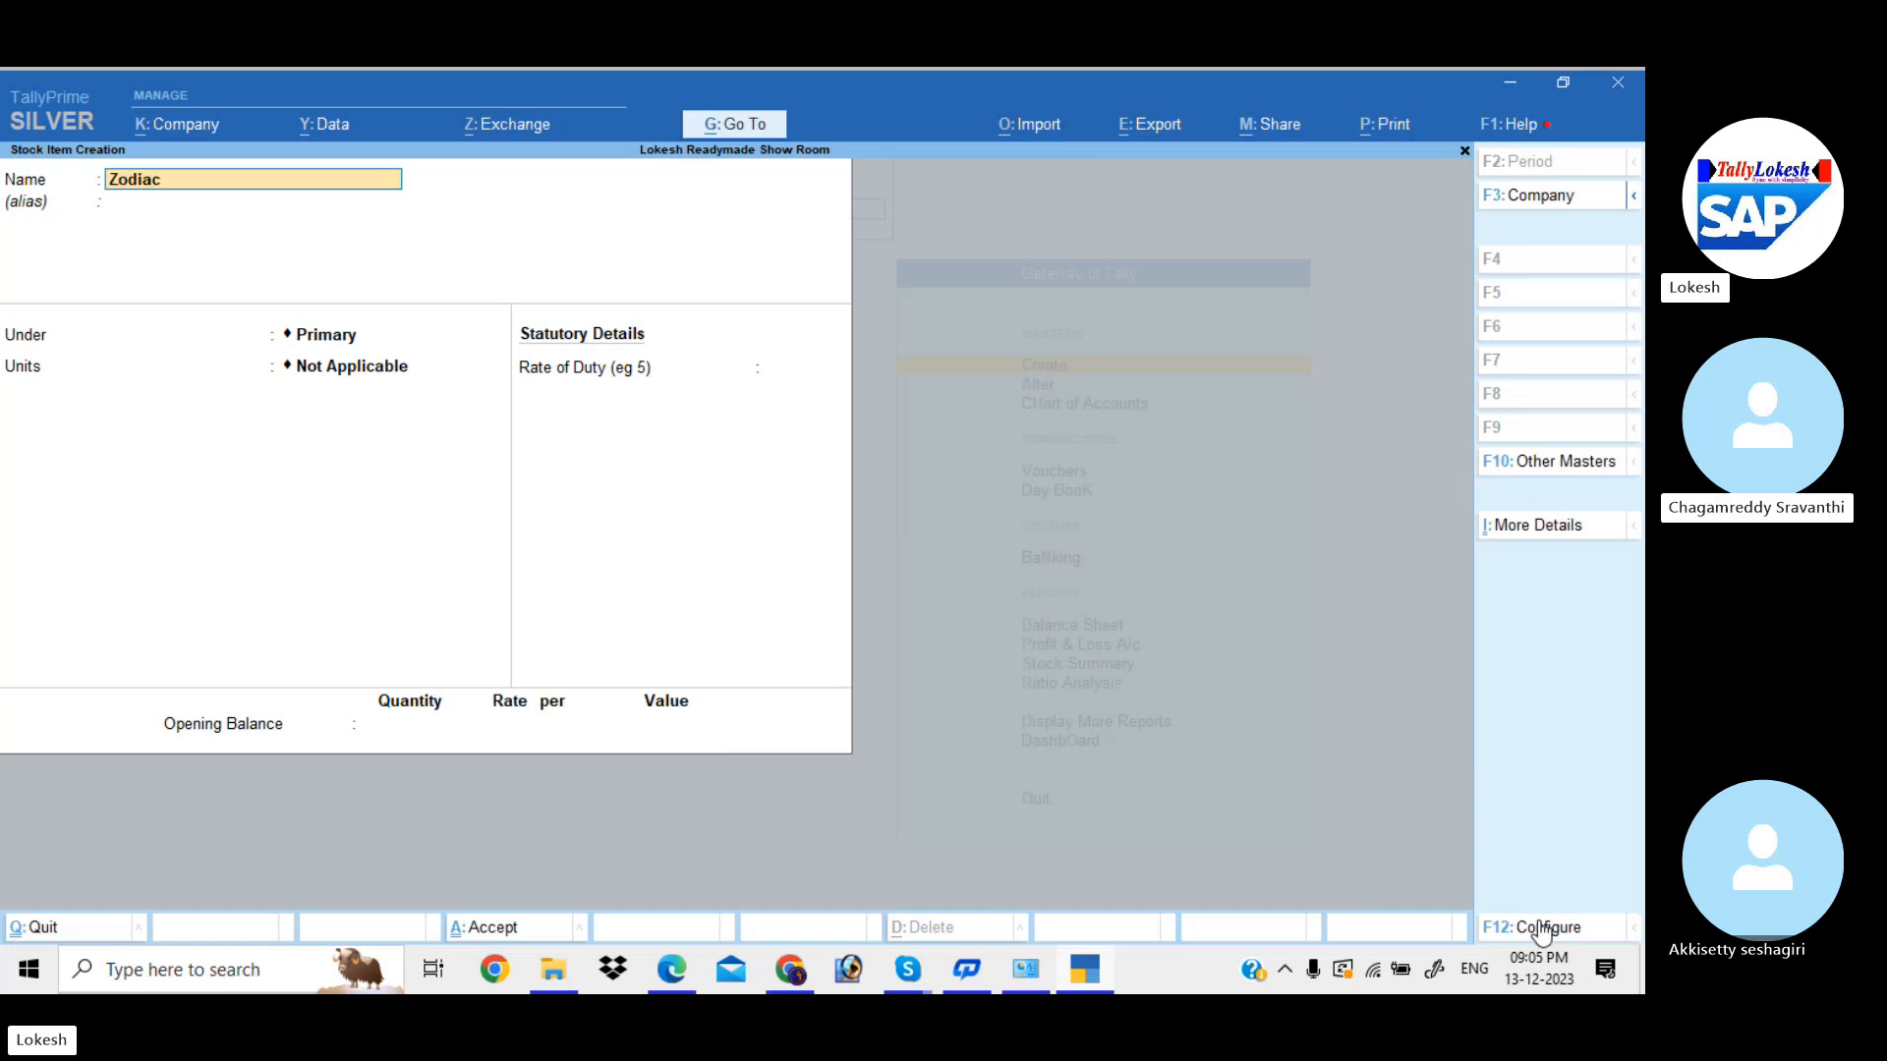
pyautogui.write('Shirt')
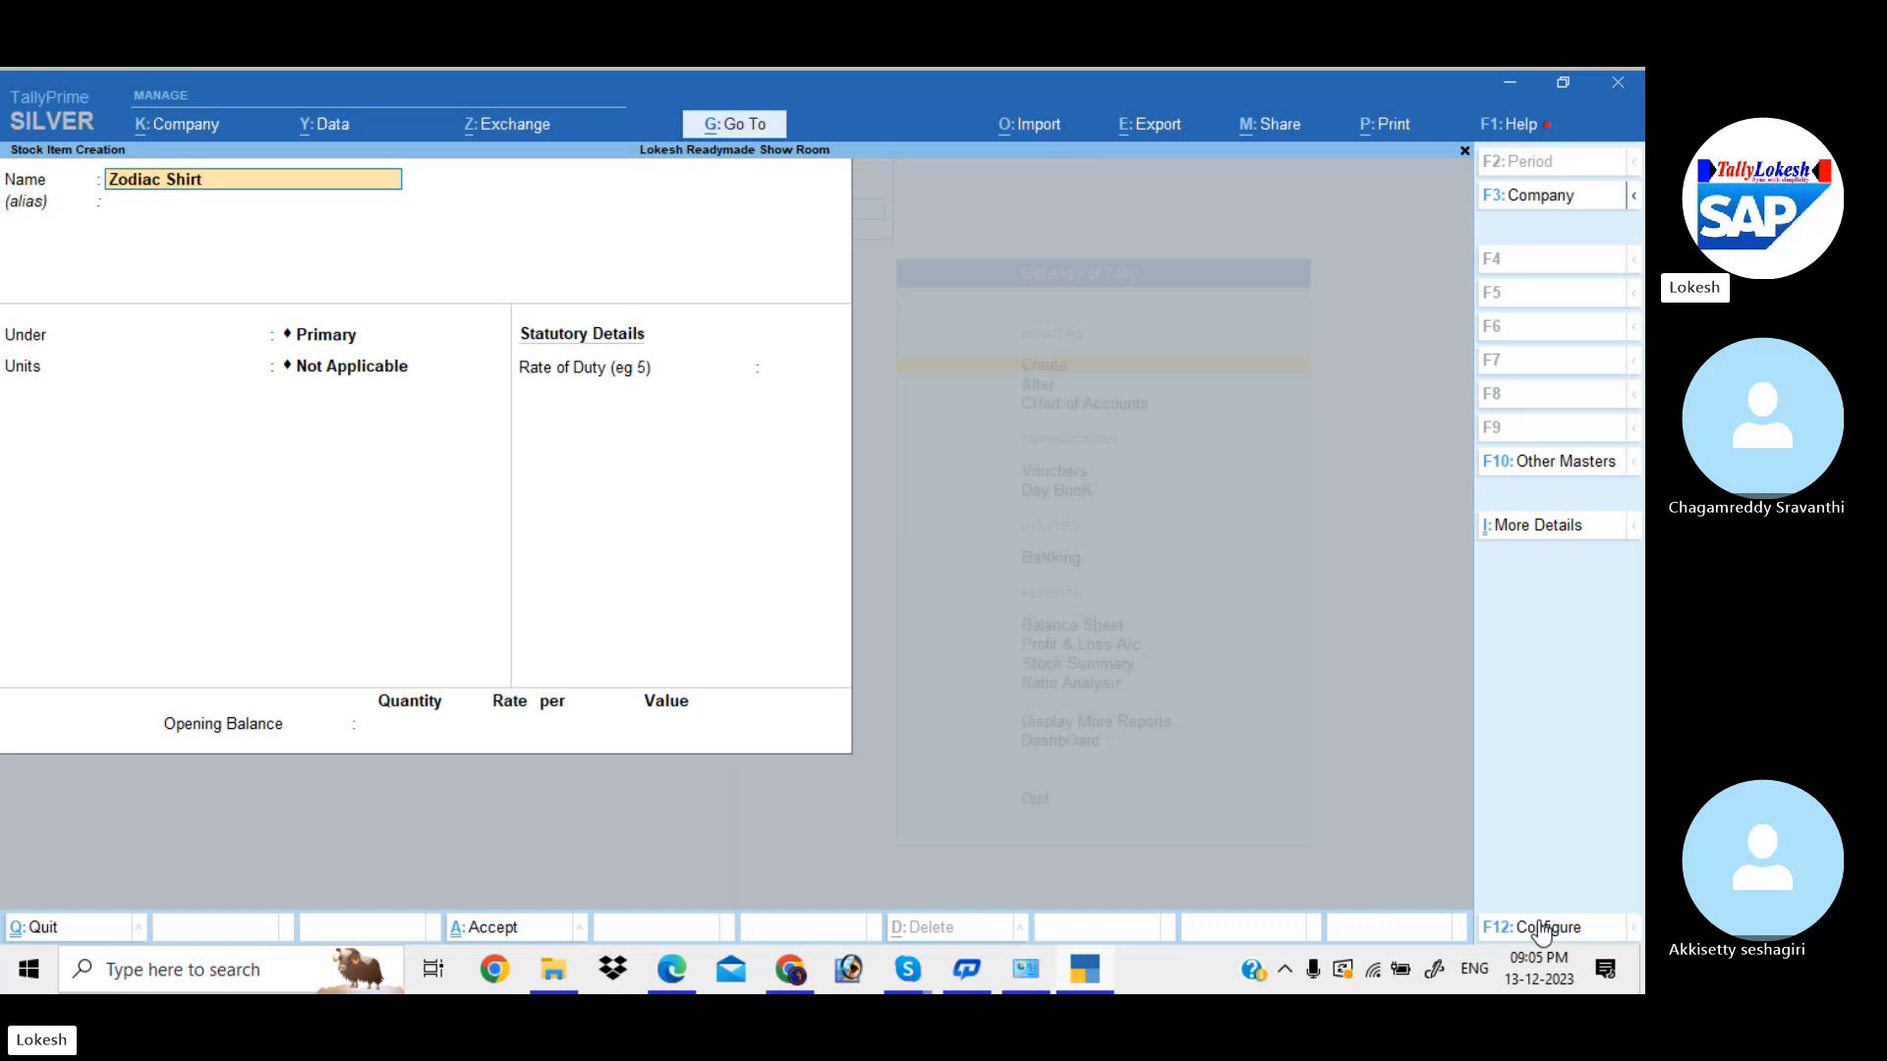
pyautogui.press('Return')
pyautogui.press('Return')
pyautogui.press('Down')
pyautogui.press('Down')
pyautogui.press('Return')
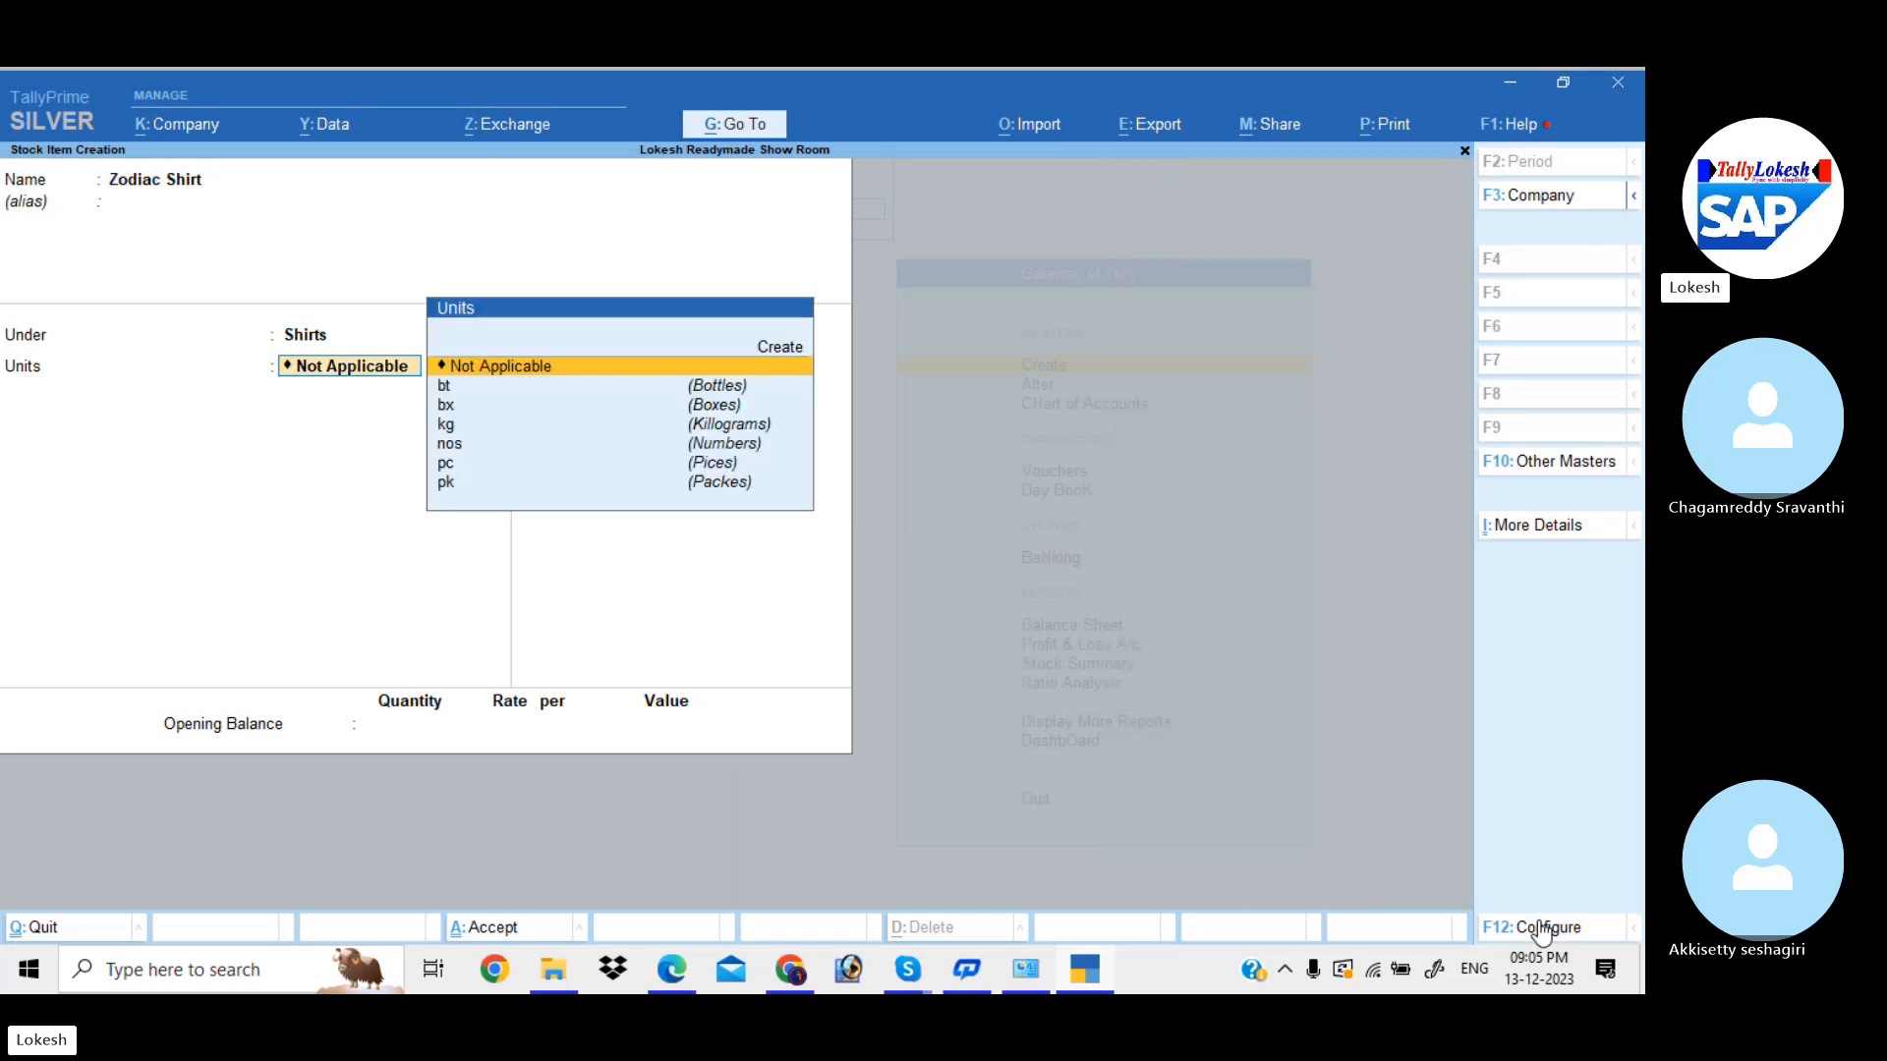
pyautogui.press('Down')
pyautogui.press('Down')
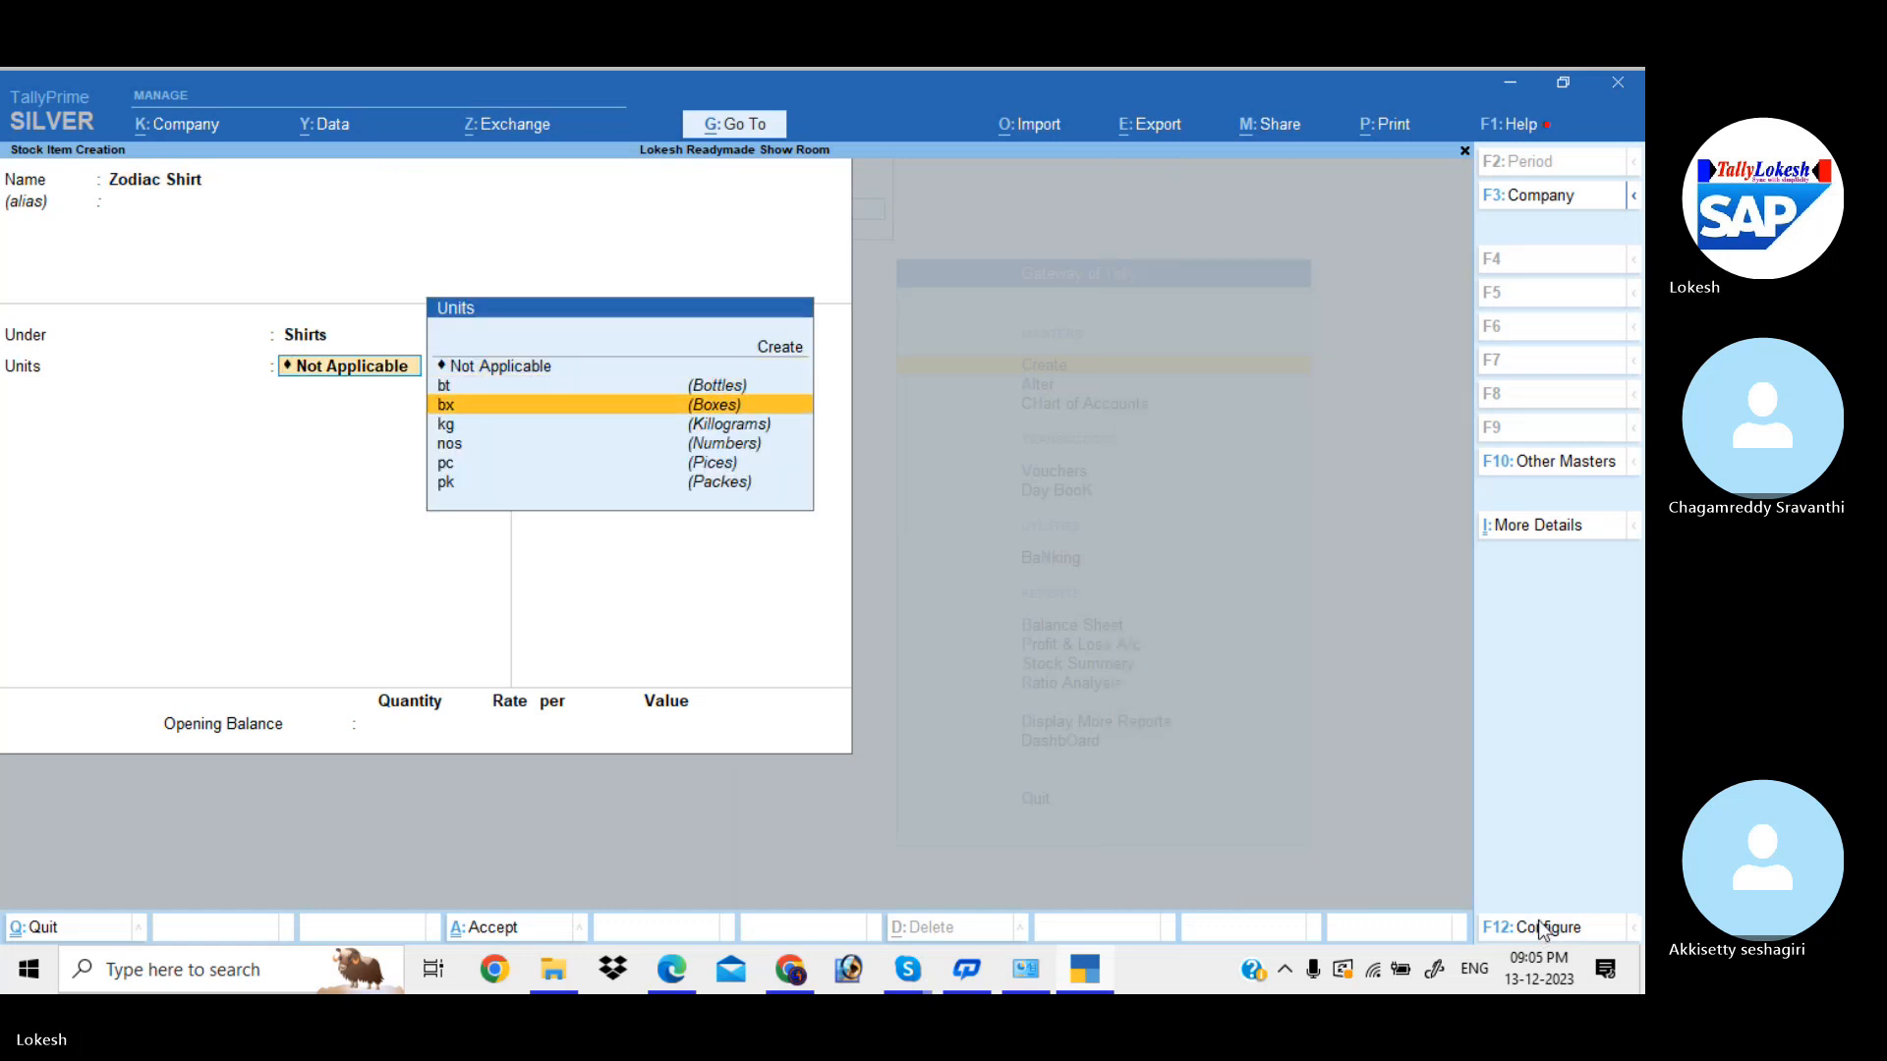
pyautogui.press('Down')
pyautogui.press('Down')
pyautogui.press('Return')
pyautogui.press('Return')
pyautogui.press('Return')
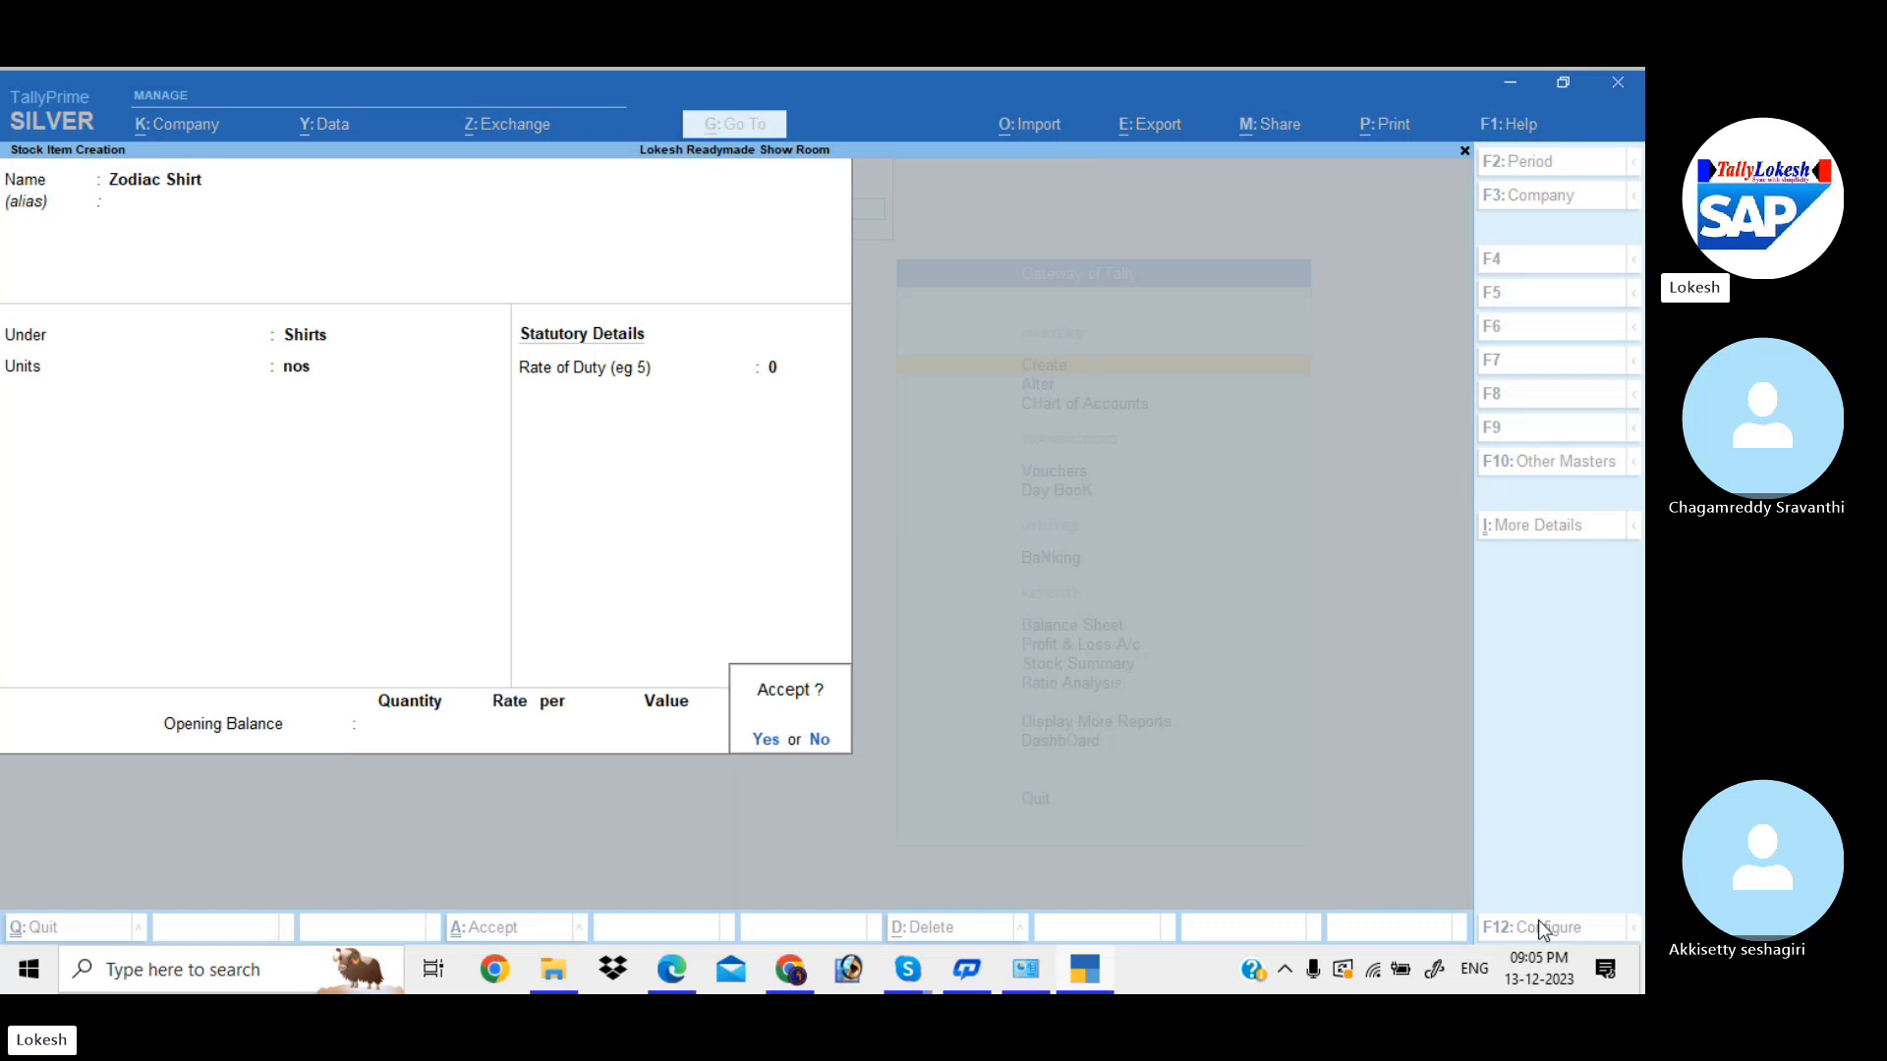
pyautogui.press('Return')
# - Create a stock item named Oxemburg Shirt under Shirts with units nos and no opening balance
pyautogui.write('Ox')
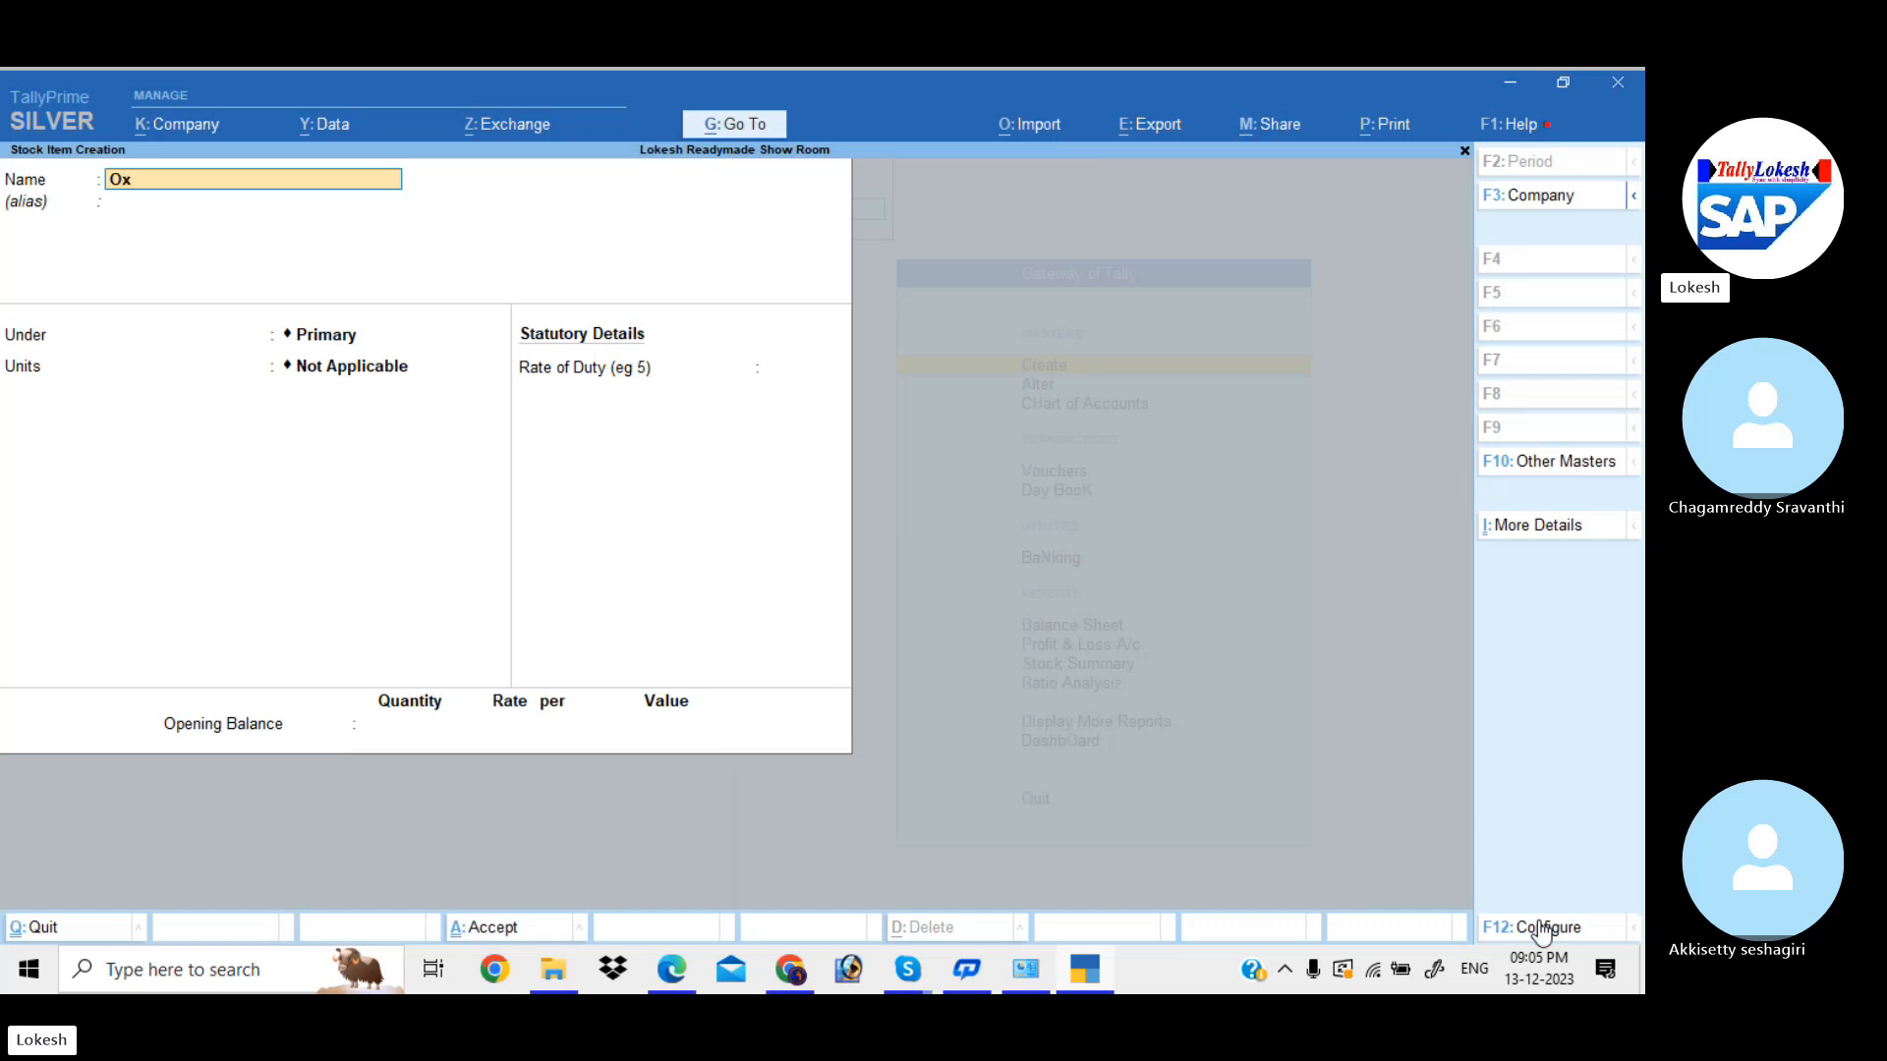
pyautogui.write('emburg')
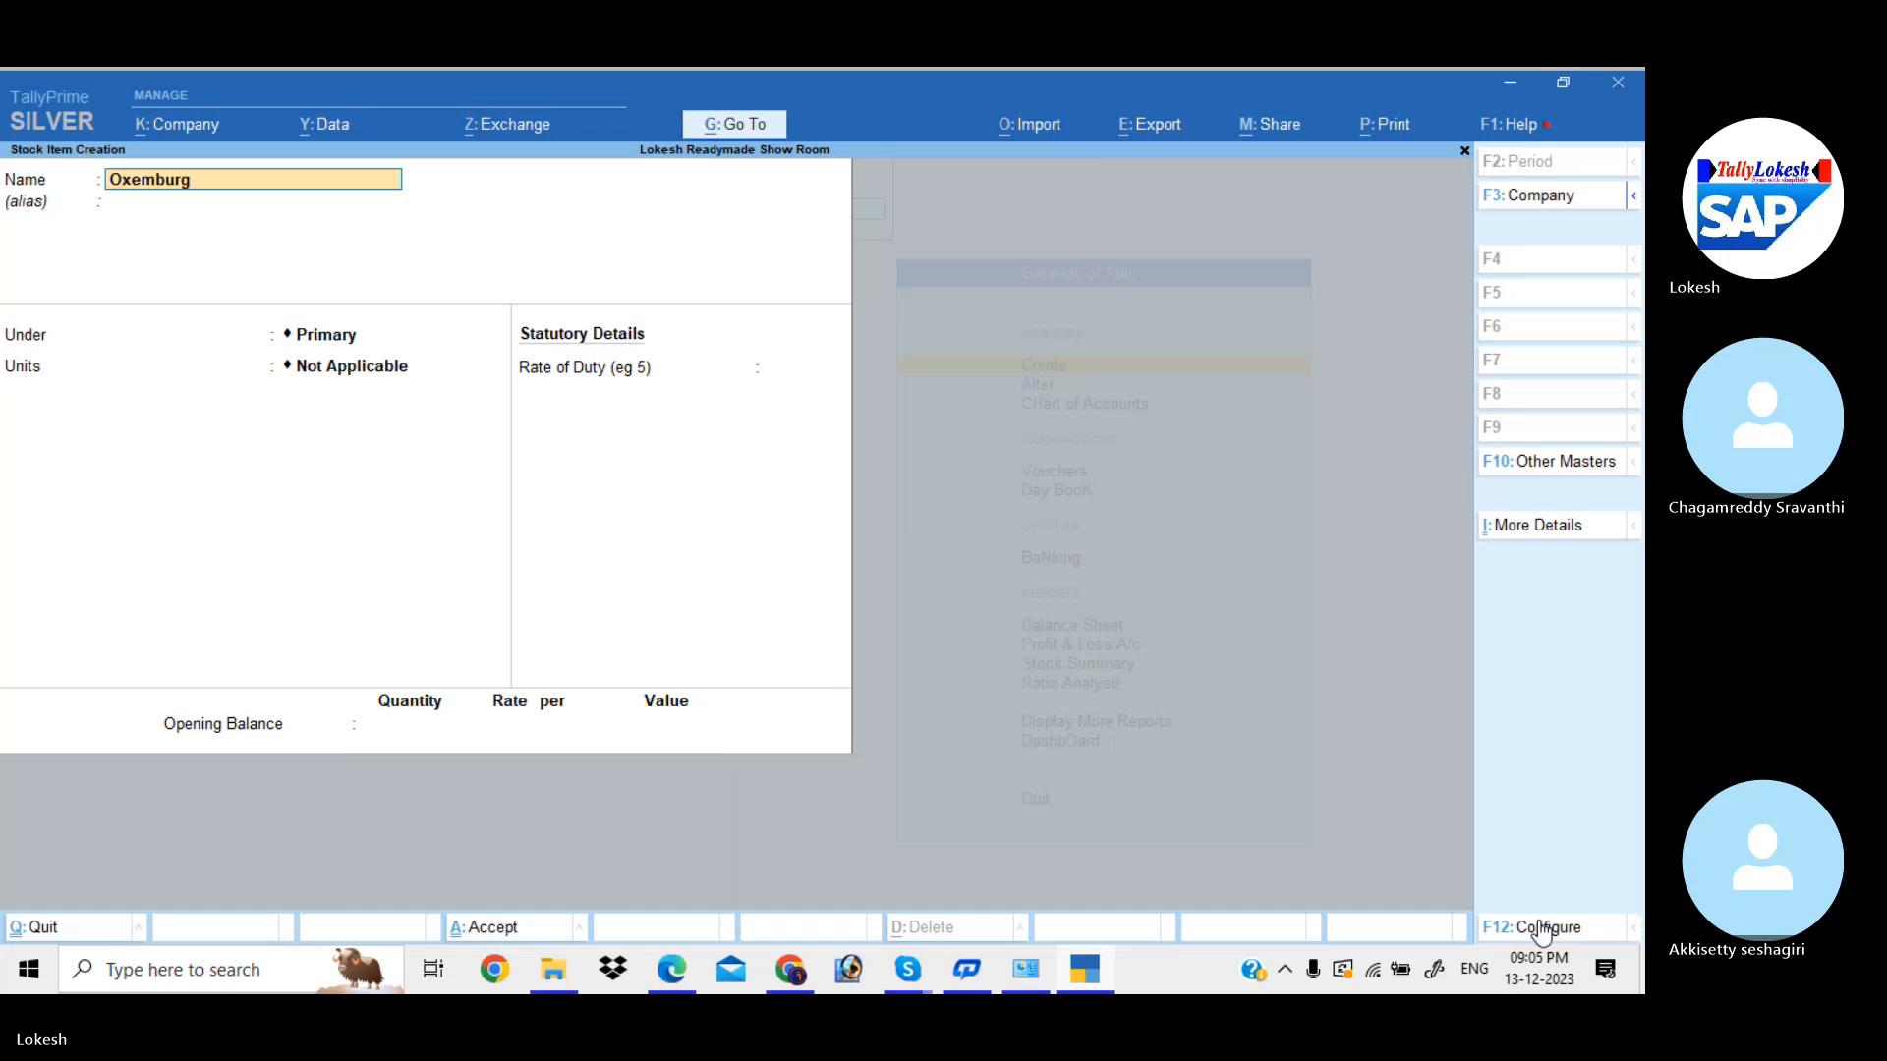
pyautogui.write(' Sh')
pyautogui.press('Return')
pyautogui.press('Return')
pyautogui.press('Down')
pyautogui.press('Down')
pyautogui.press('Return')
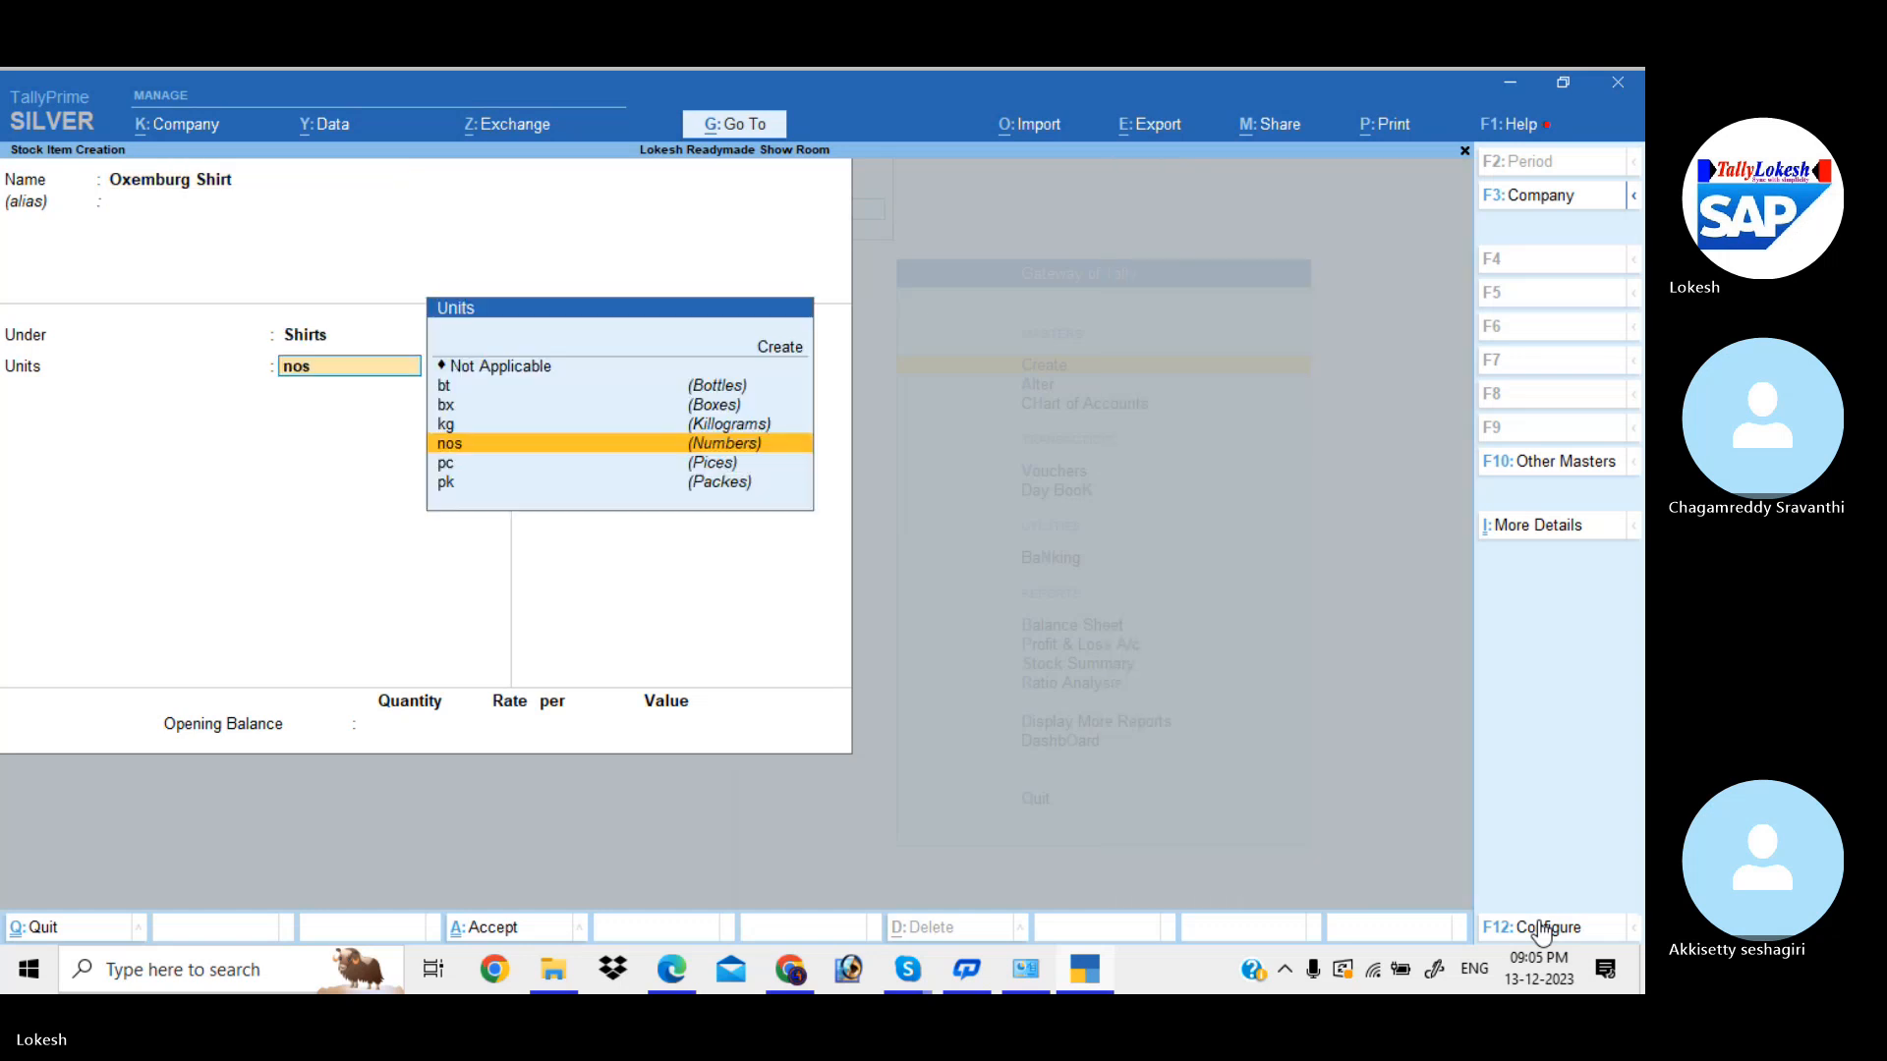
pyautogui.press('Return')
pyautogui.press('Return')
pyautogui.press('Return')
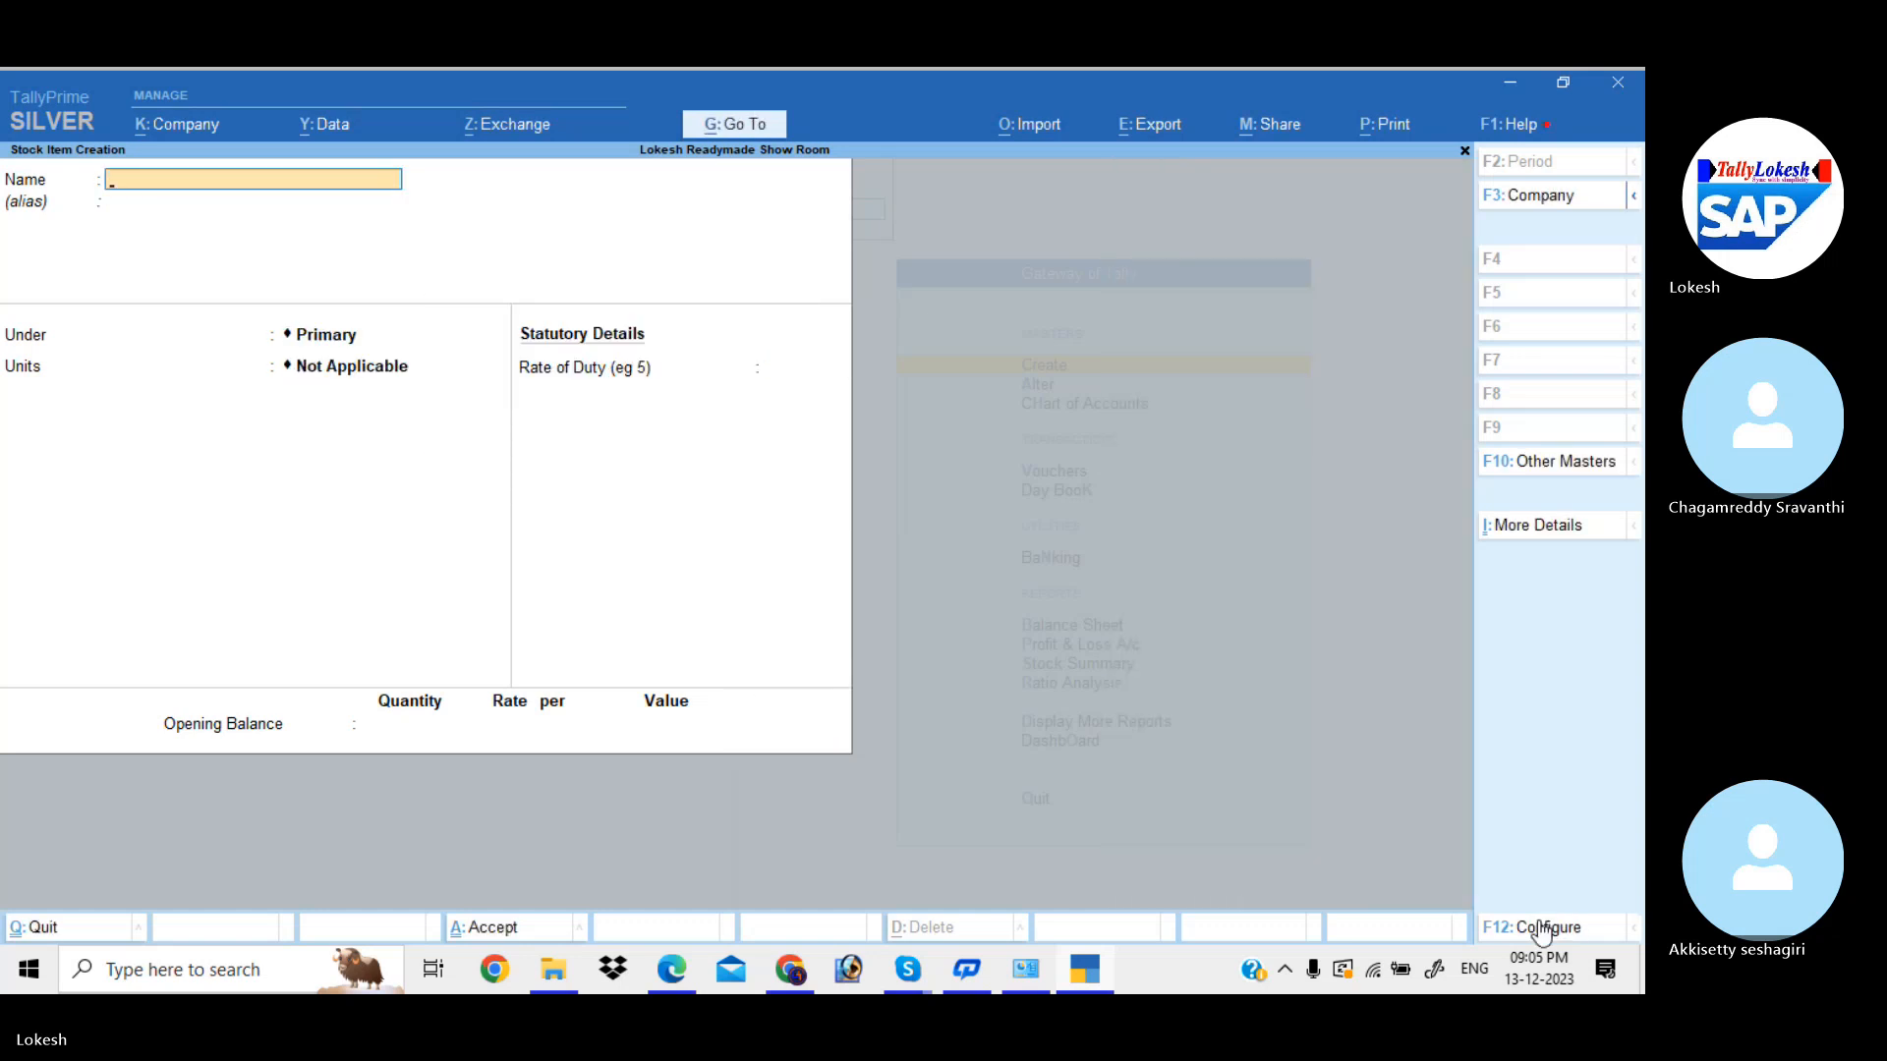
# - Create a stock item named Crocodile Shirt under Shirts with units nos and no opening balance
pyautogui.write('Crocodile Shirt')
pyautogui.press('Return')
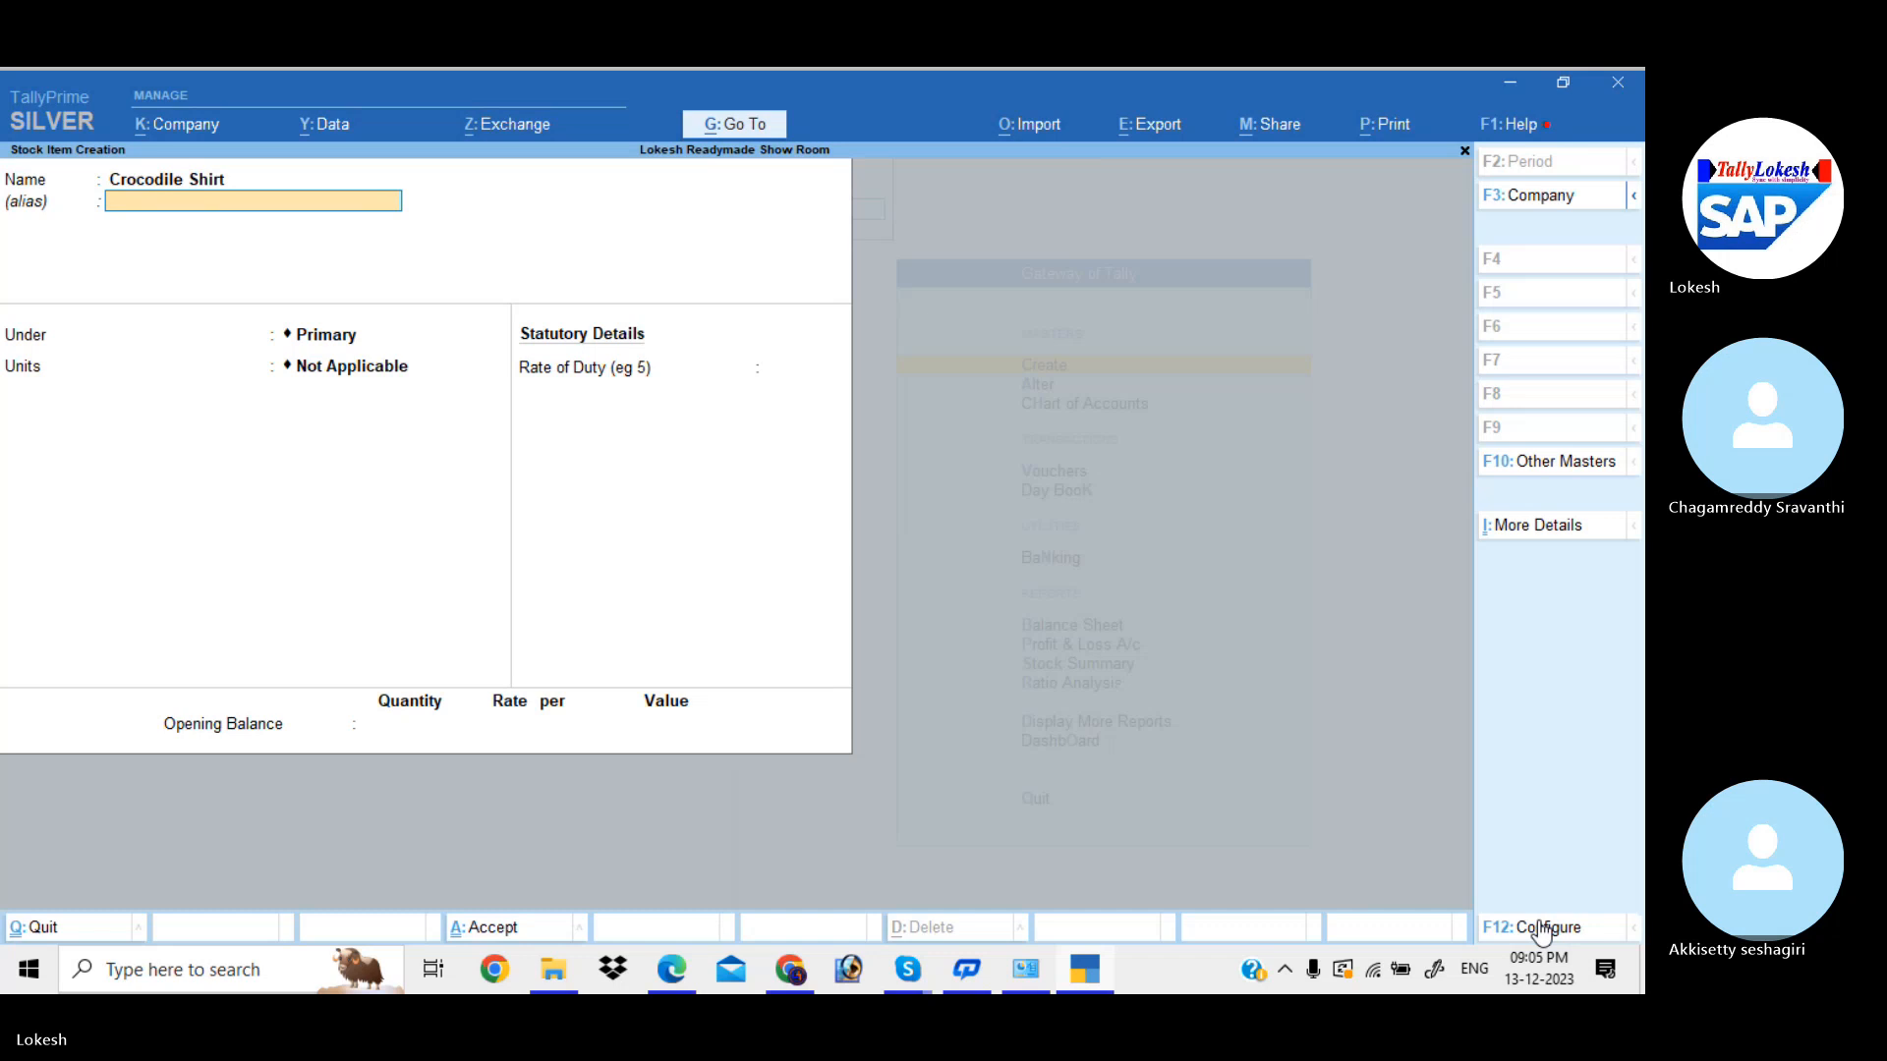
pyautogui.press('Return')
pyautogui.press('Down')
pyautogui.press('Down')
pyautogui.press('Return')
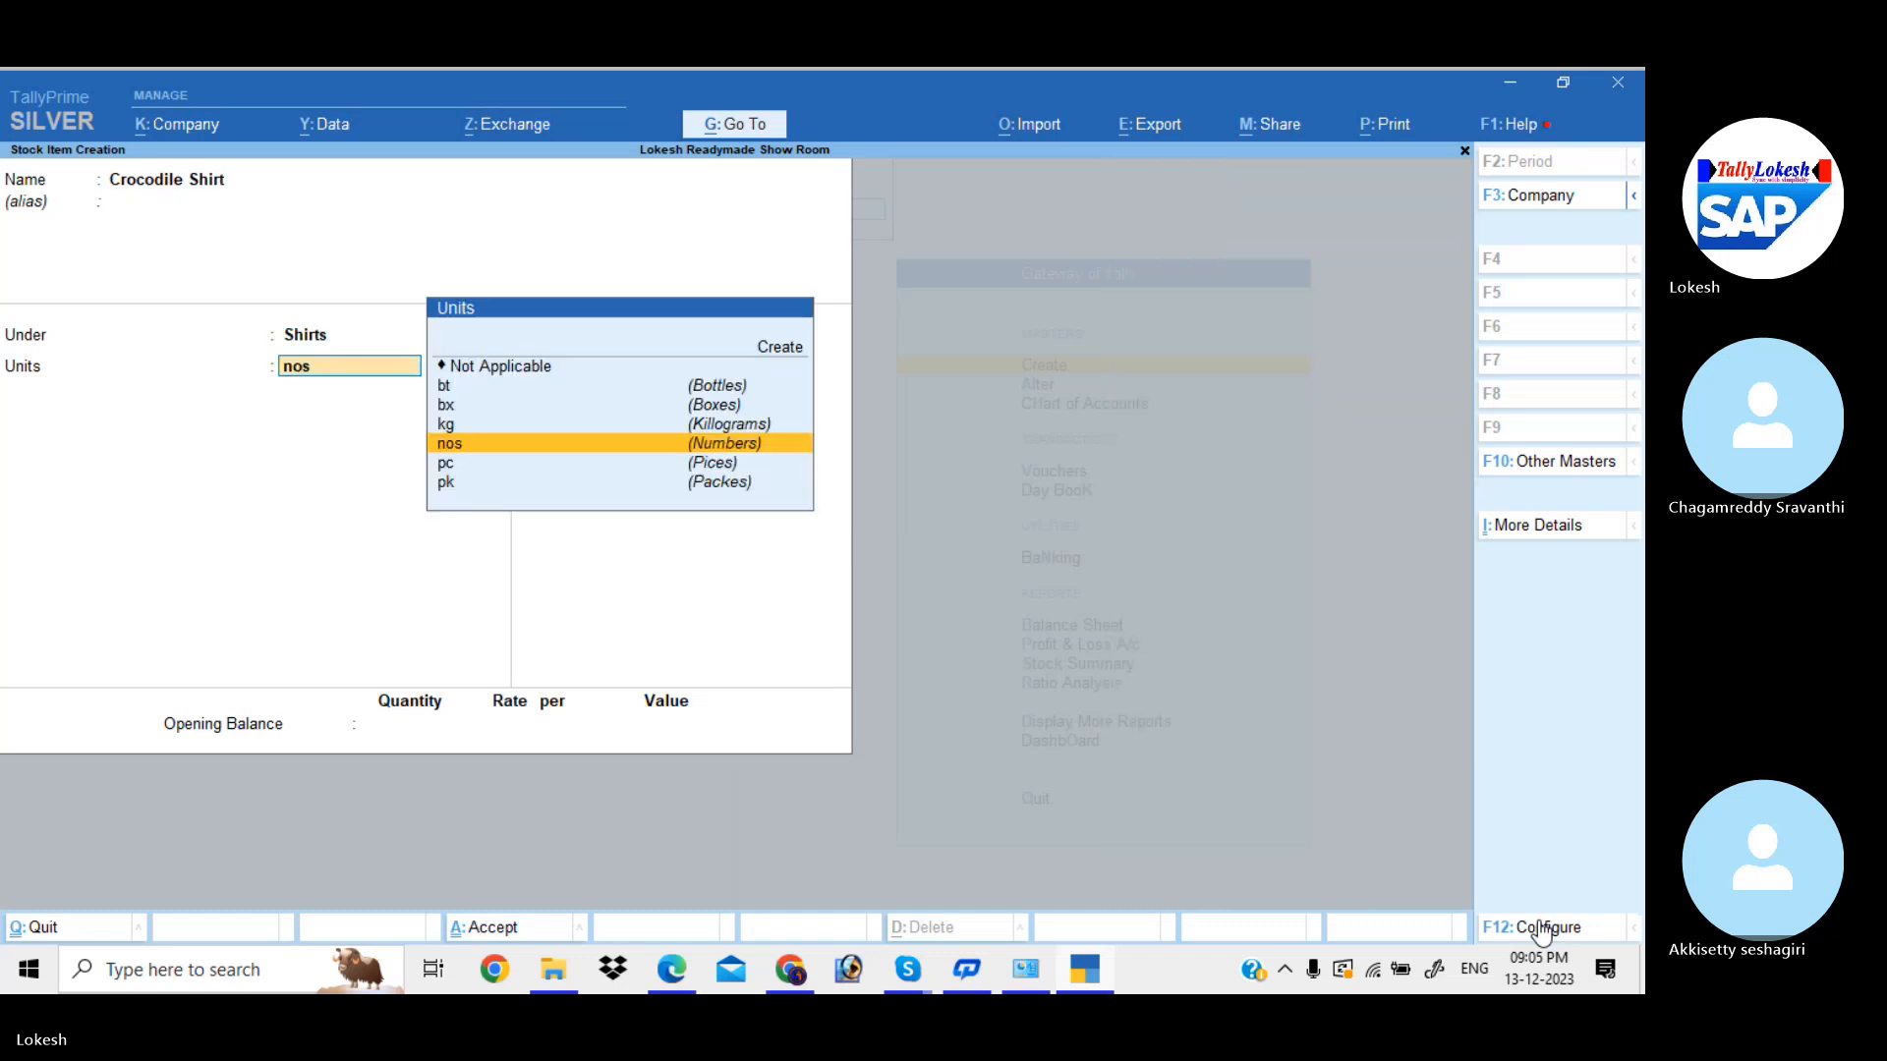
pyautogui.press('Return')
pyautogui.press('Return')
pyautogui.press('Return')
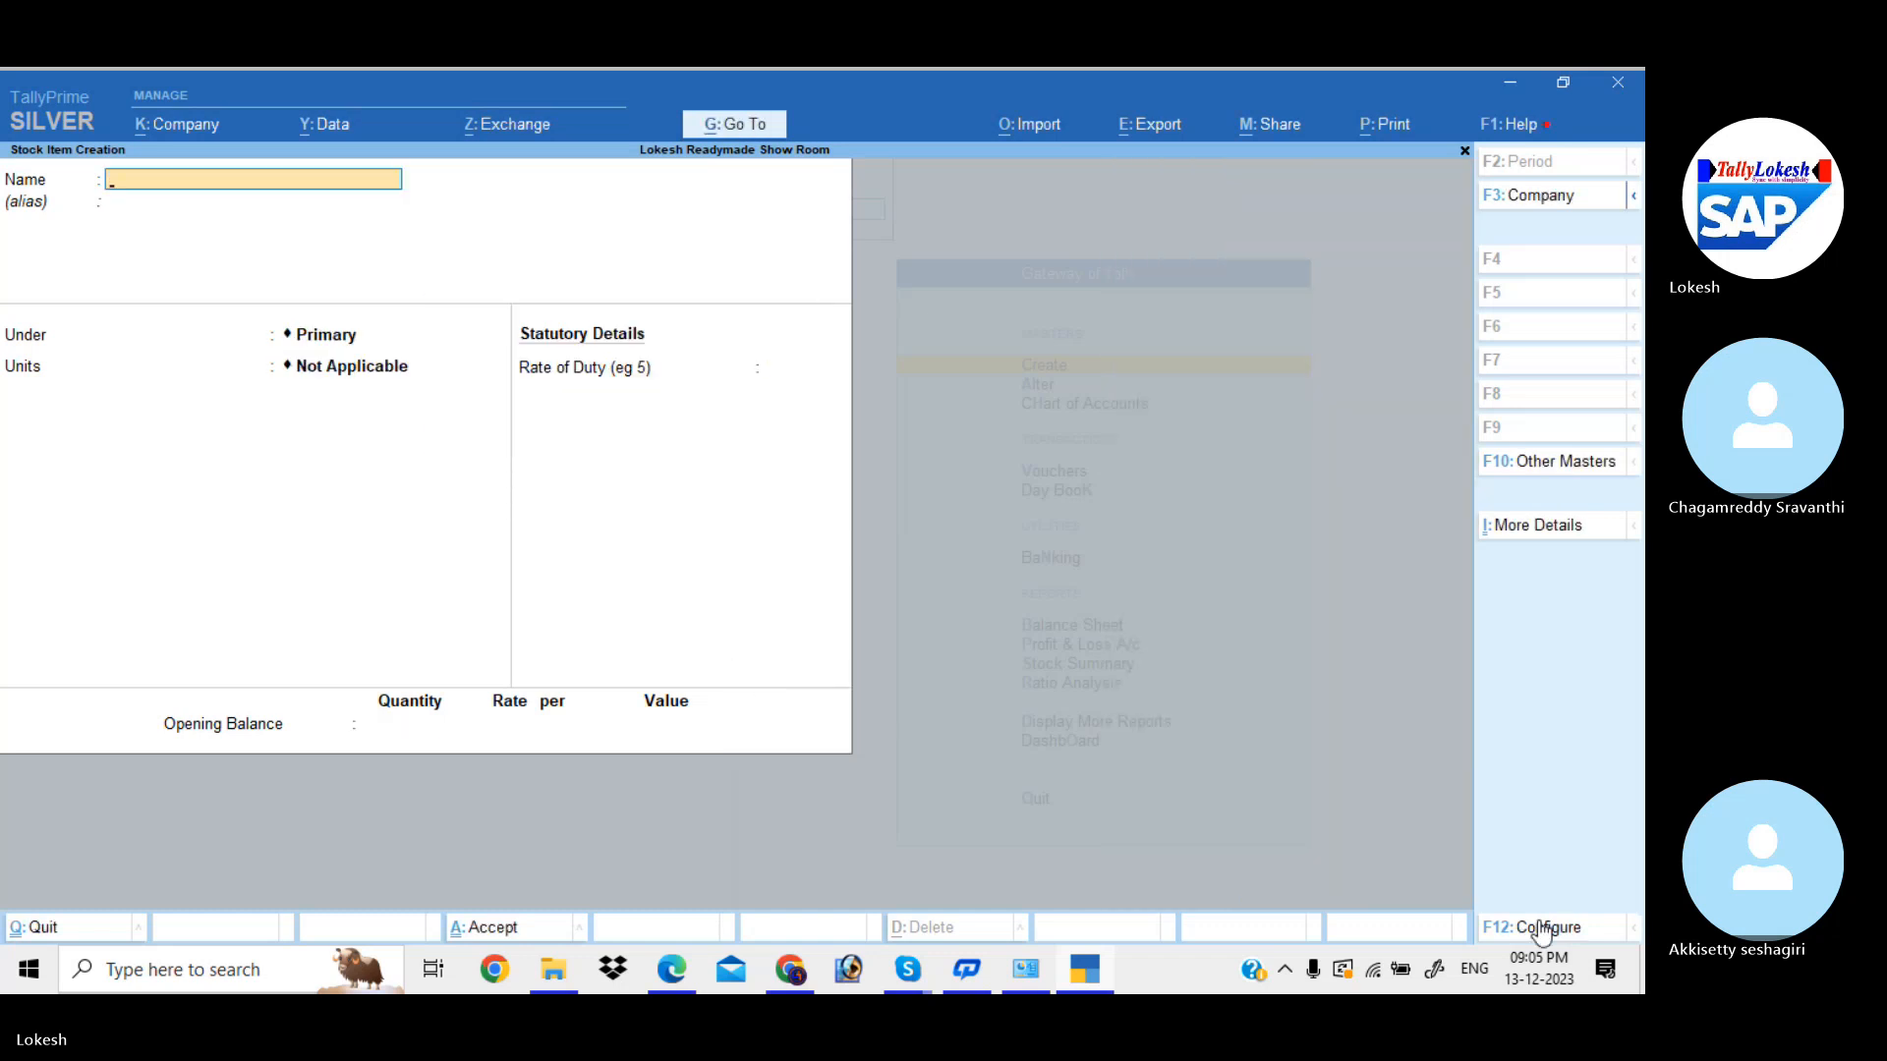
# - Create a stock item named Bata Shoes under Shoes with units bx and no opening balance
pyautogui.write('Bata Shoes')
pyautogui.press('Return')
pyautogui.press('Return')
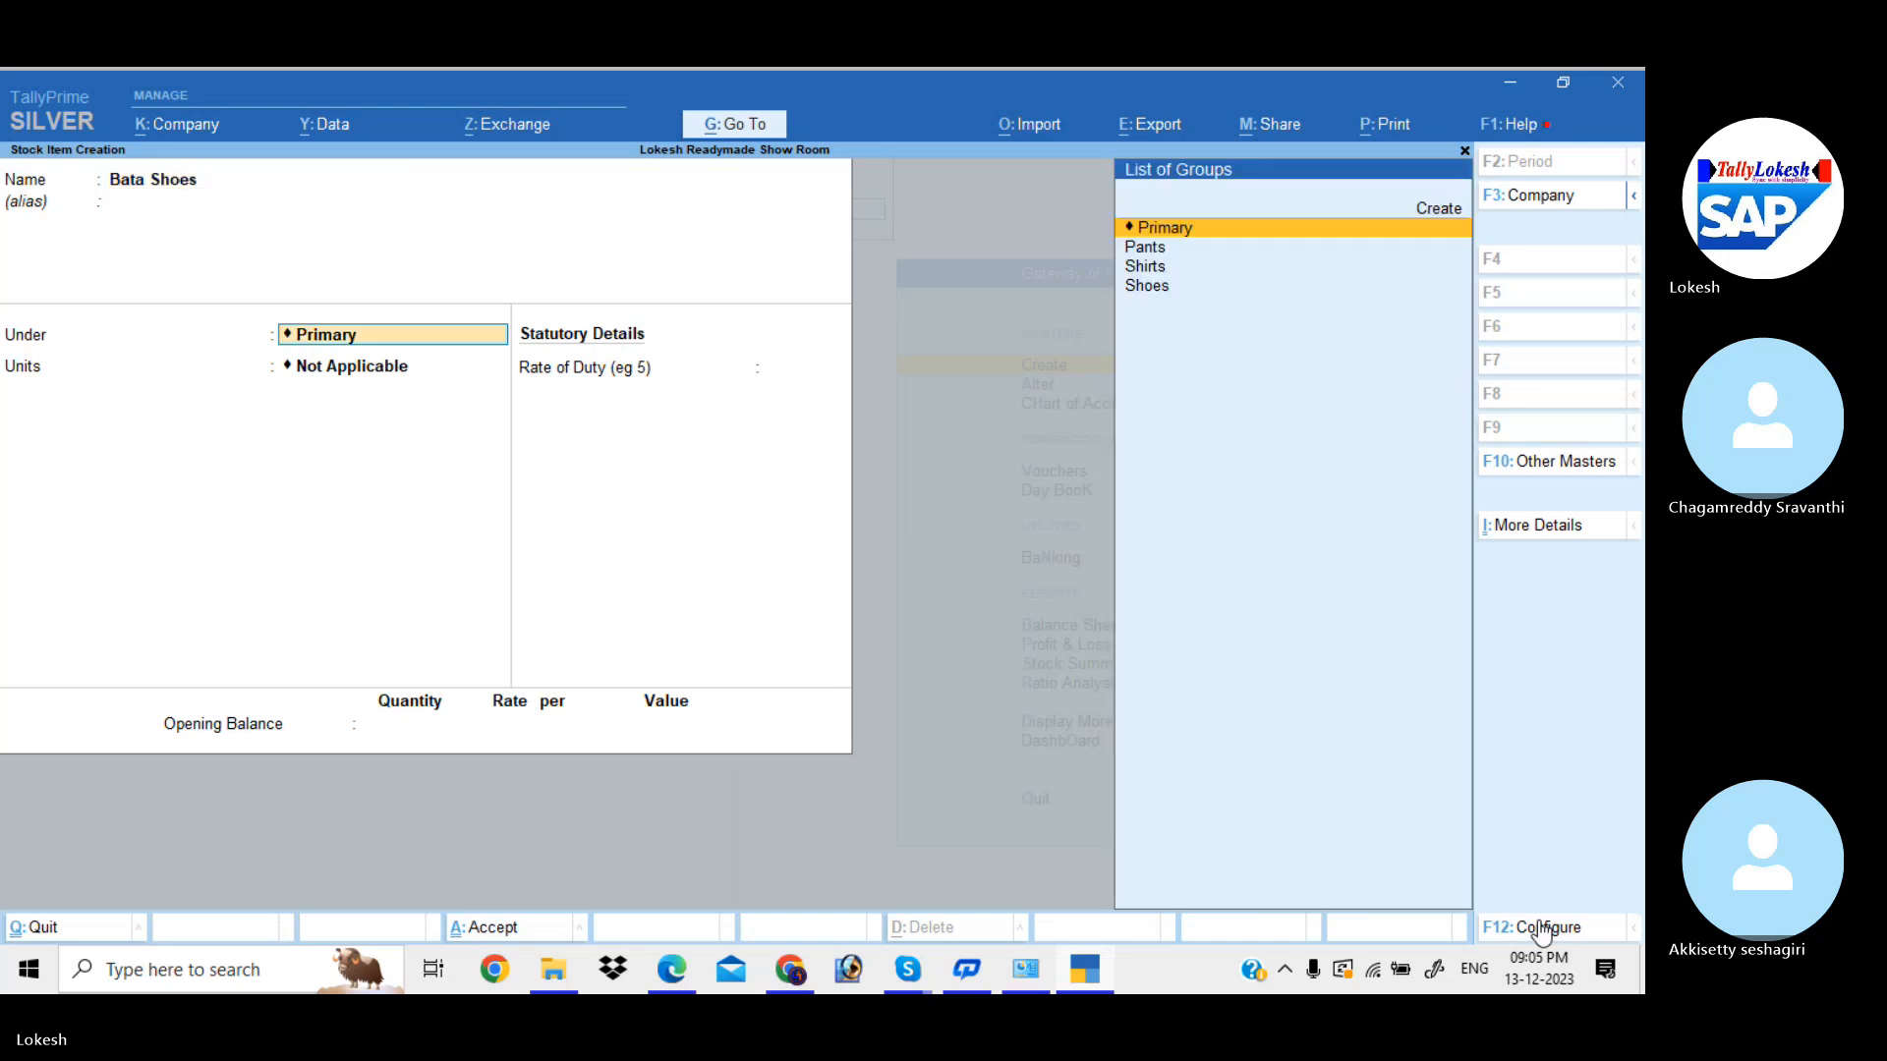
pyautogui.press('Down')
pyautogui.press('Down')
pyautogui.press('Down')
pyautogui.press('Return')
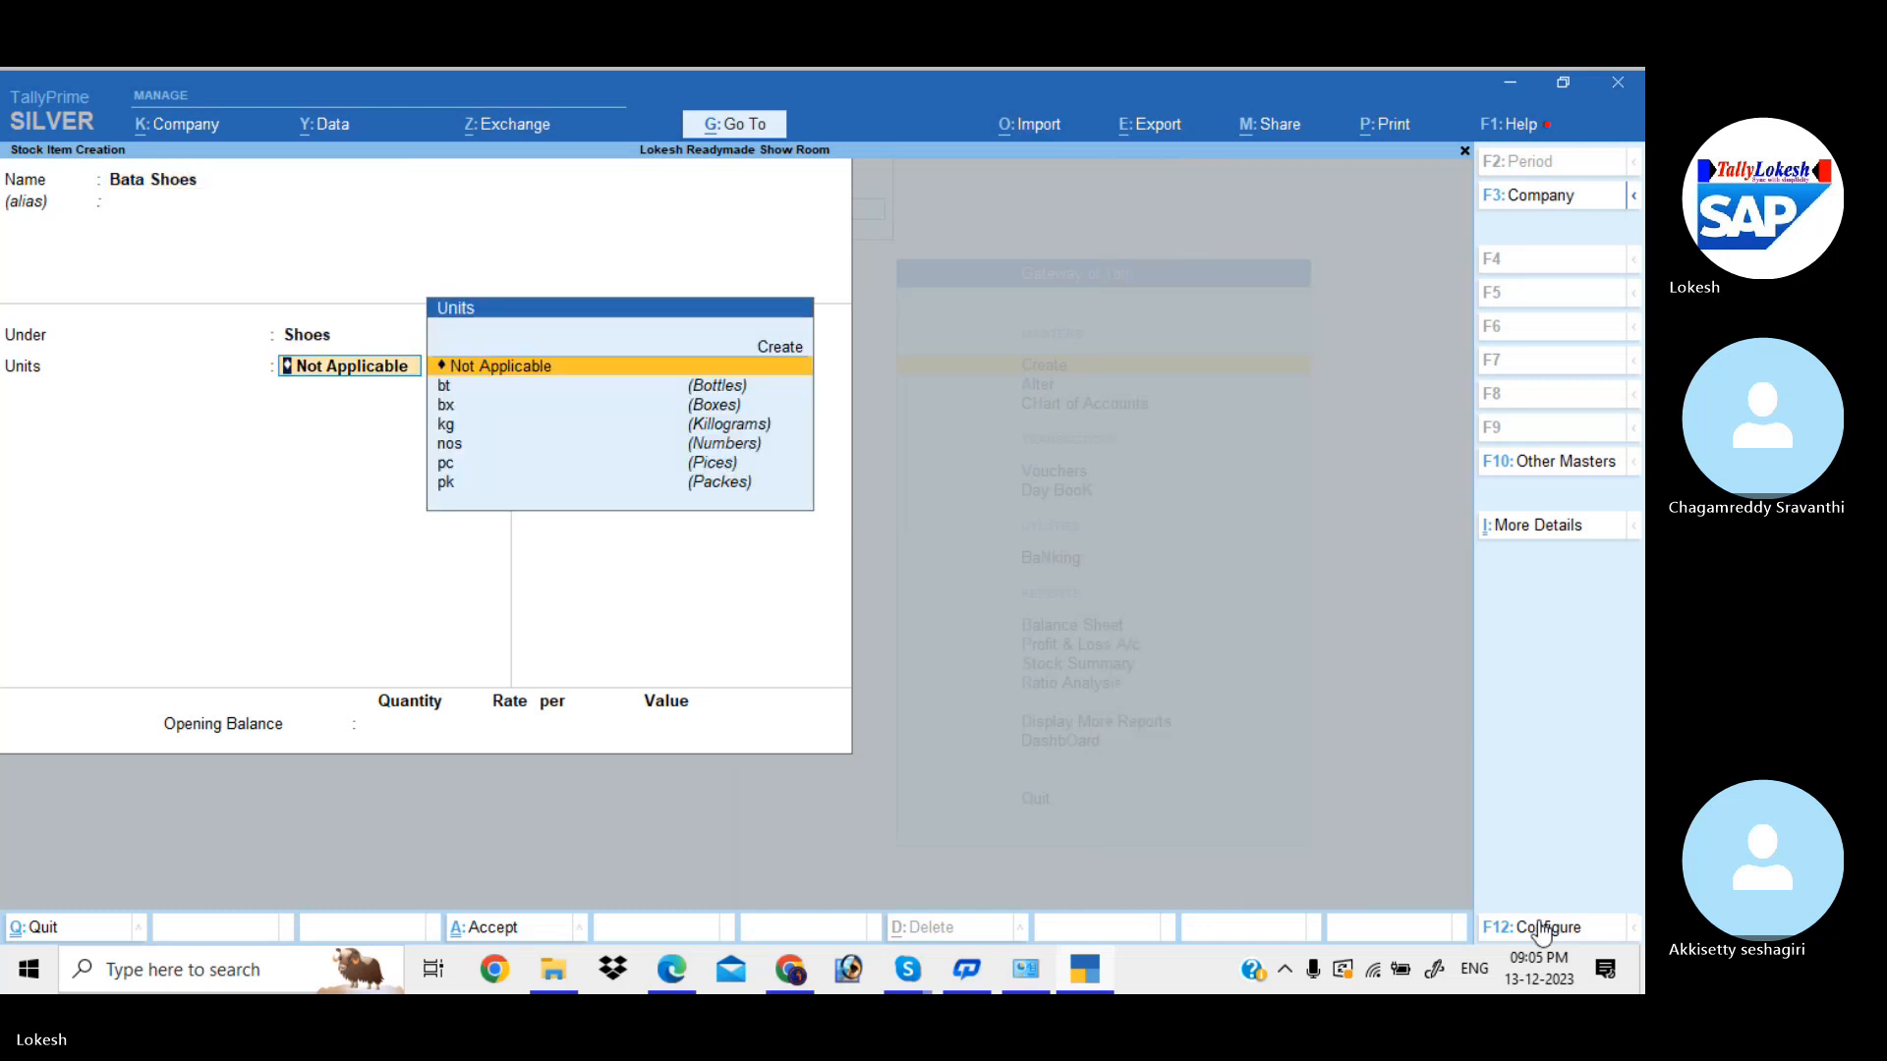
pyautogui.press('Down')
pyautogui.press('Down')
pyautogui.press('Return')
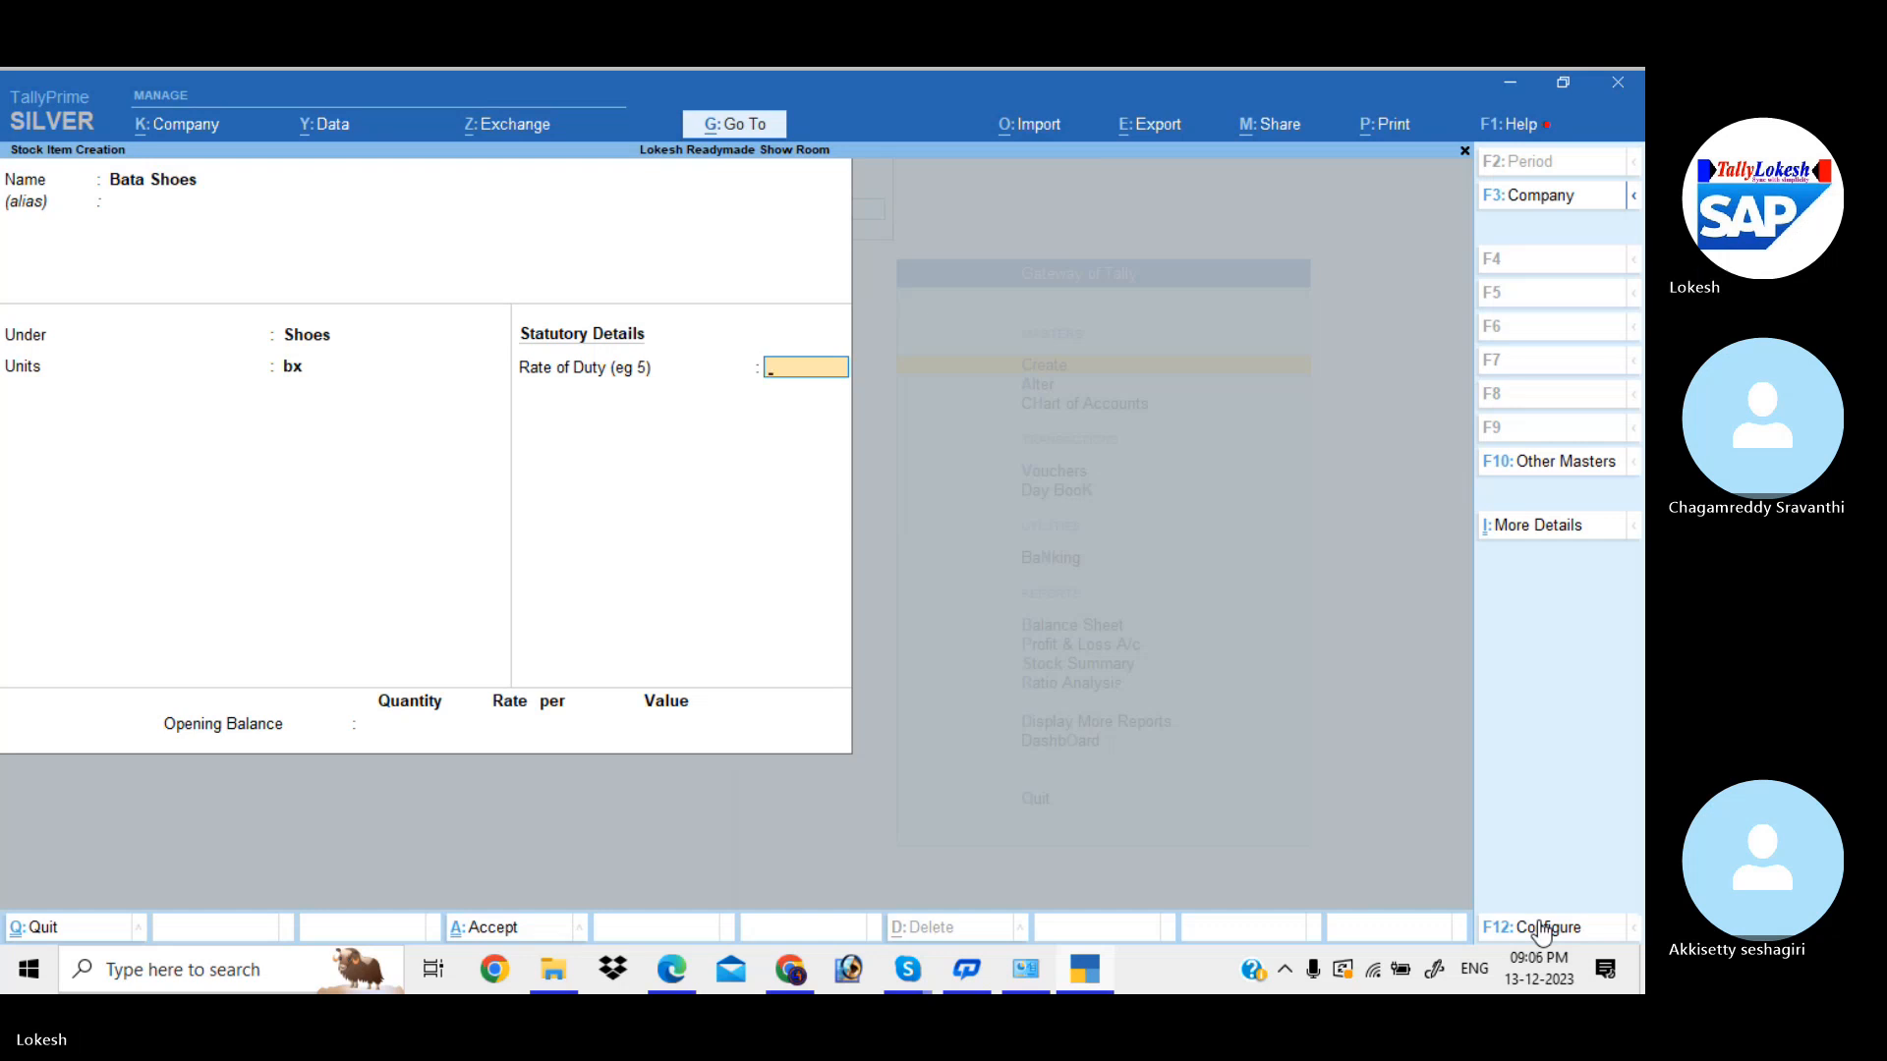
pyautogui.press('Return')
pyautogui.press('Return')
pyautogui.press('Return')
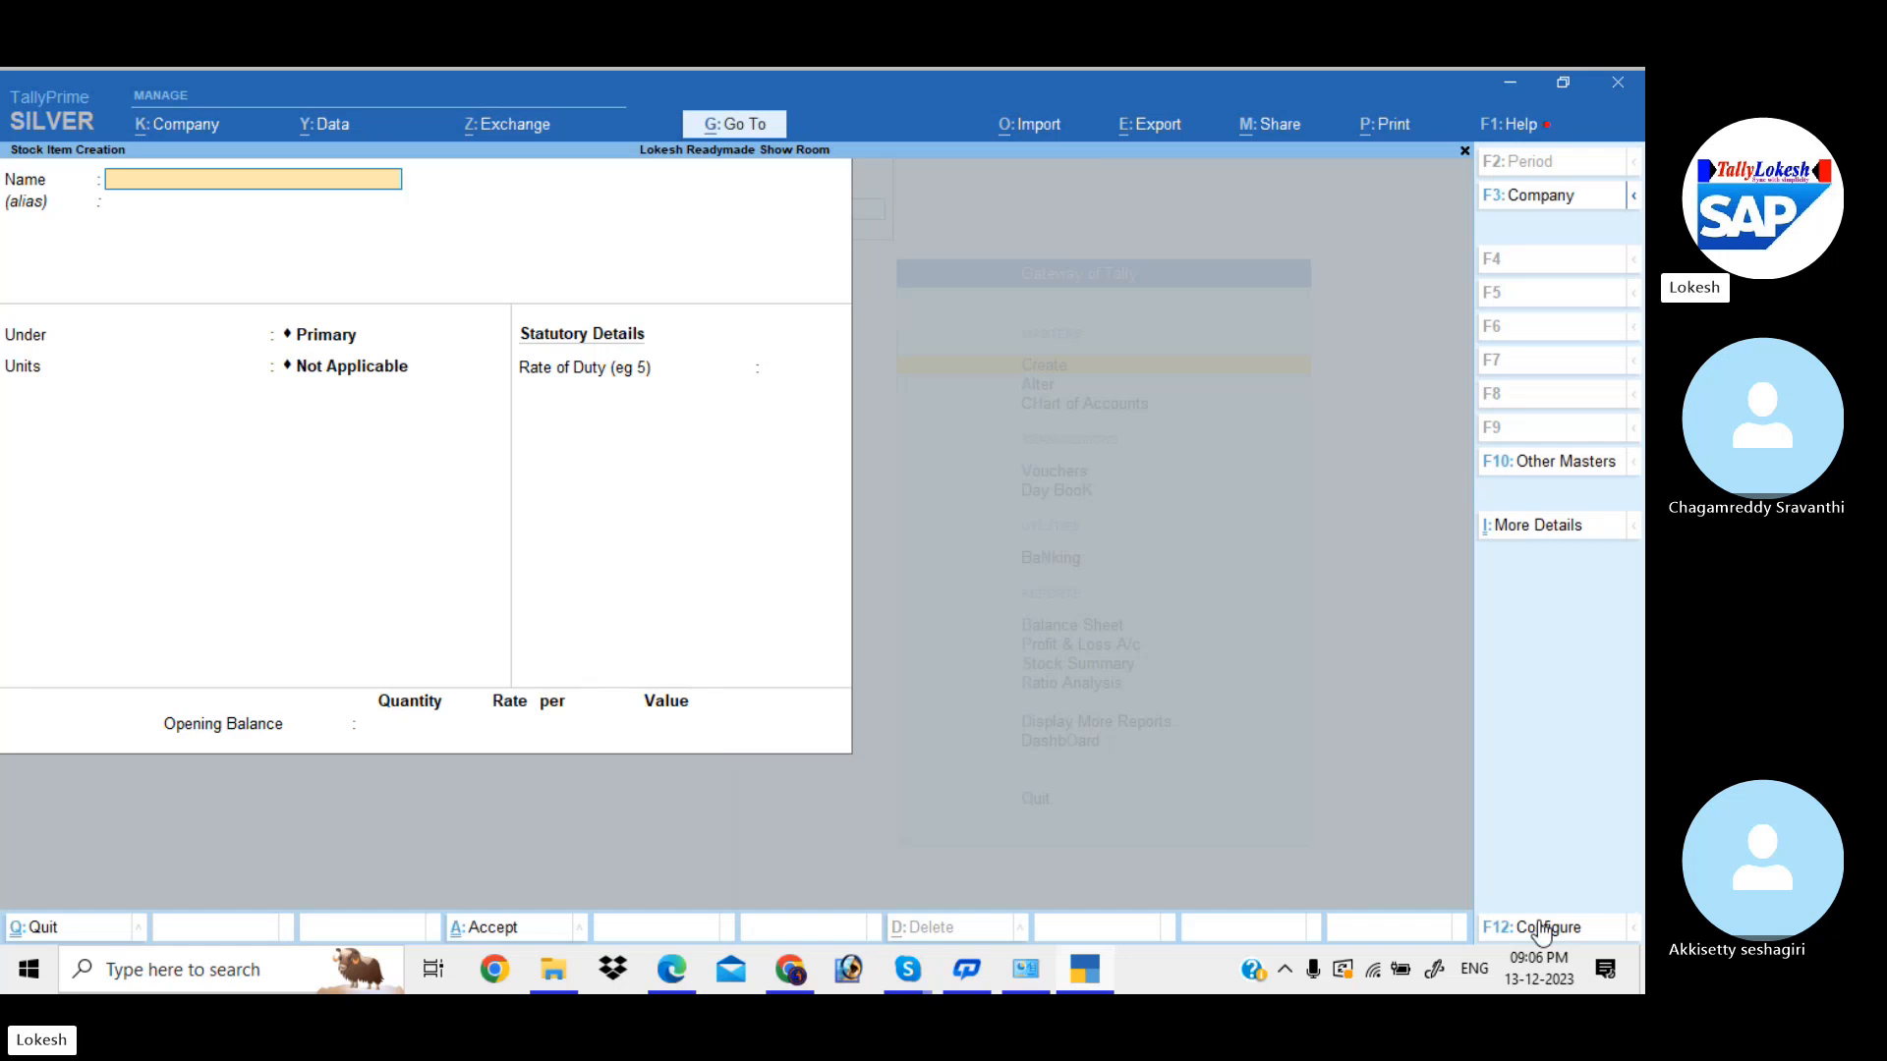
# - Create a stock item named Lotus Shoes under Shoes with units bx and no opening balance
pyautogui.write('Lotus Shoes')
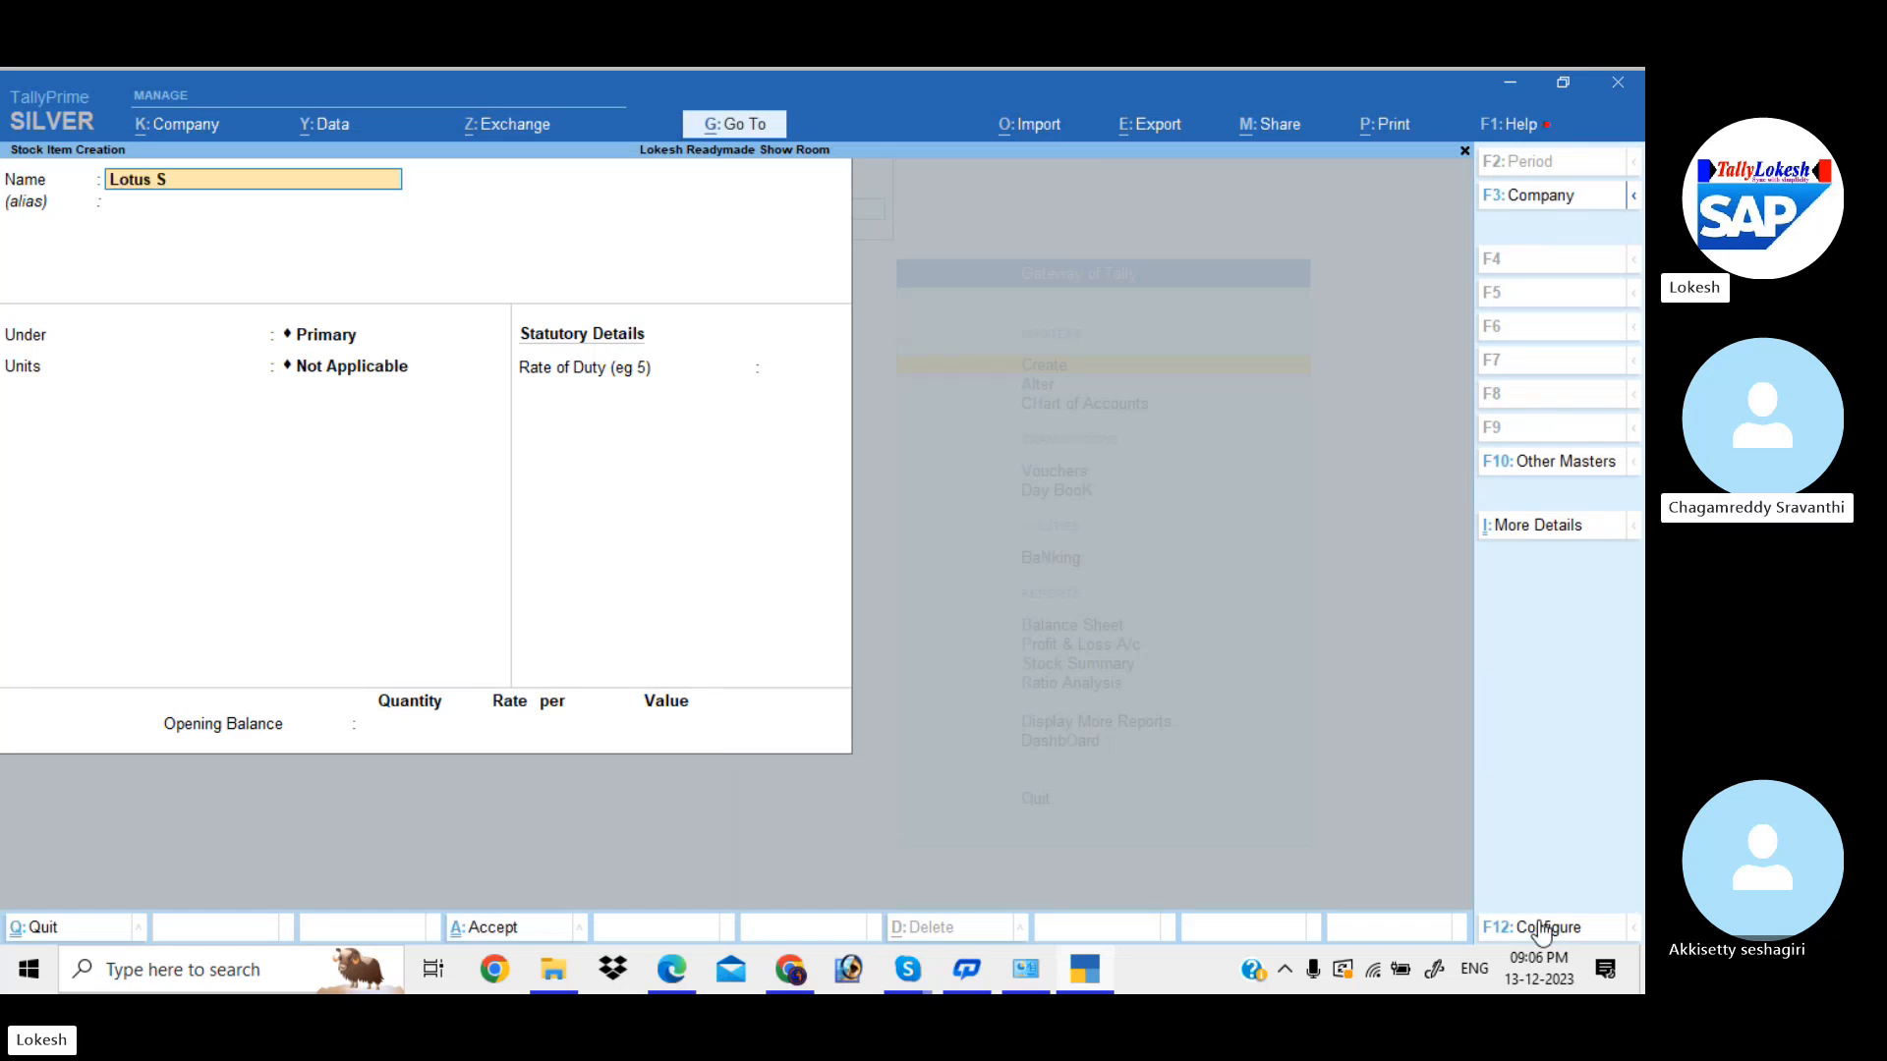
pyautogui.press('Return')
pyautogui.press('Return')
pyautogui.press('Down')
pyautogui.press('Down')
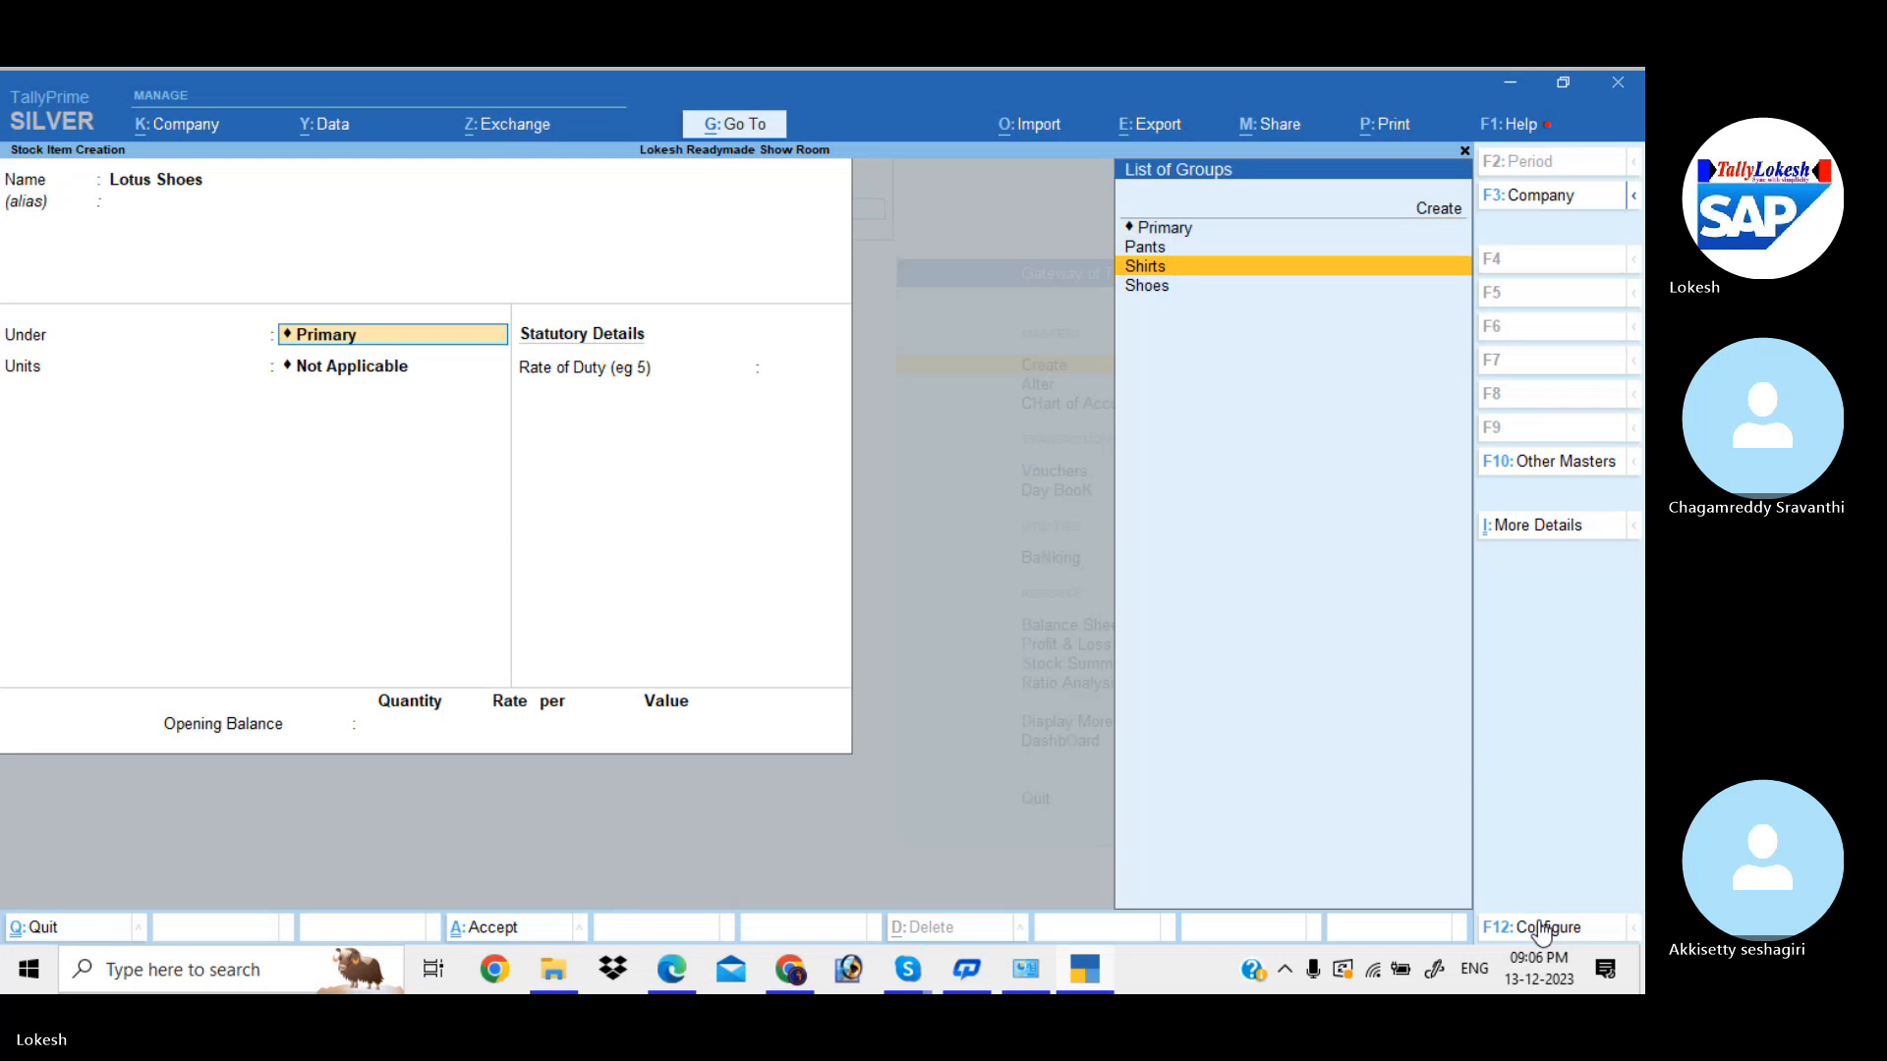
pyautogui.press('Down')
pyautogui.press('Return')
pyautogui.press('Down')
pyautogui.press('Down')
pyautogui.press('Return')
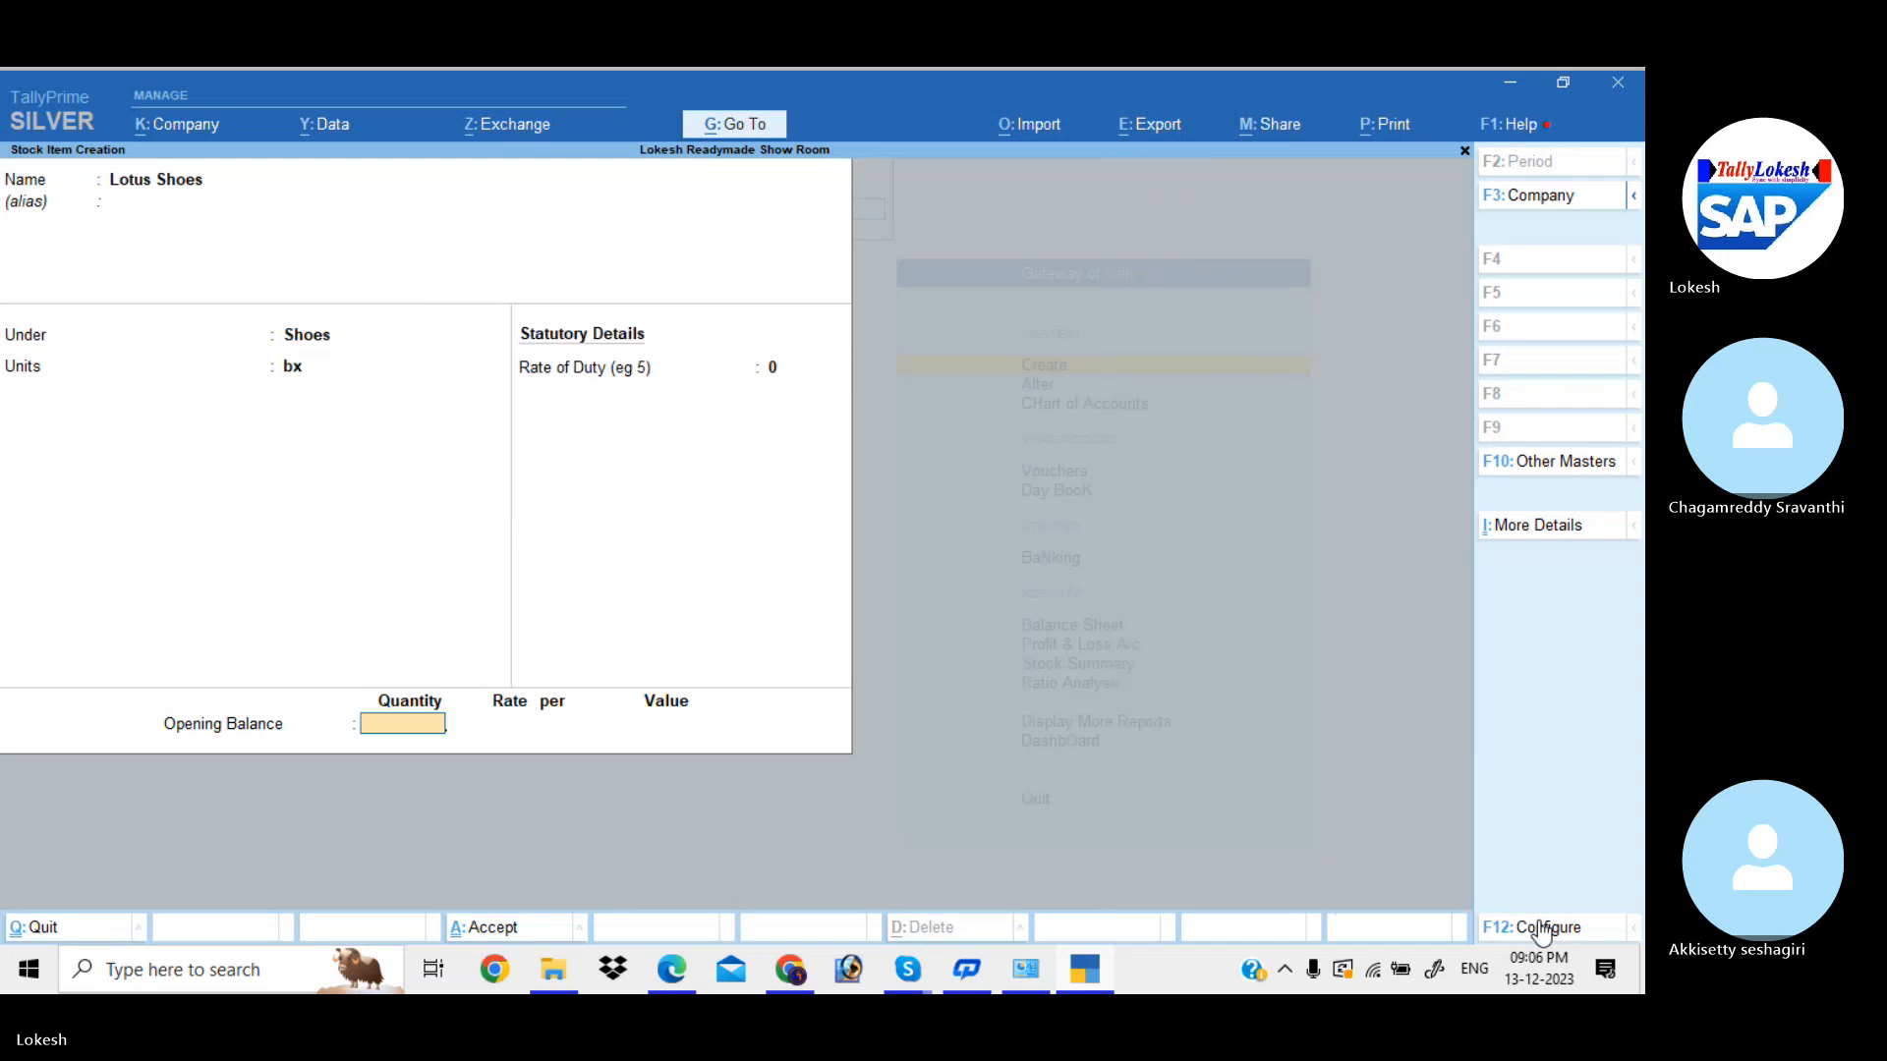
pyautogui.press('Return')
# - Create a stock item named Nike Shoes under Shoes with units bx and no opening balance
pyautogui.write('yNik')
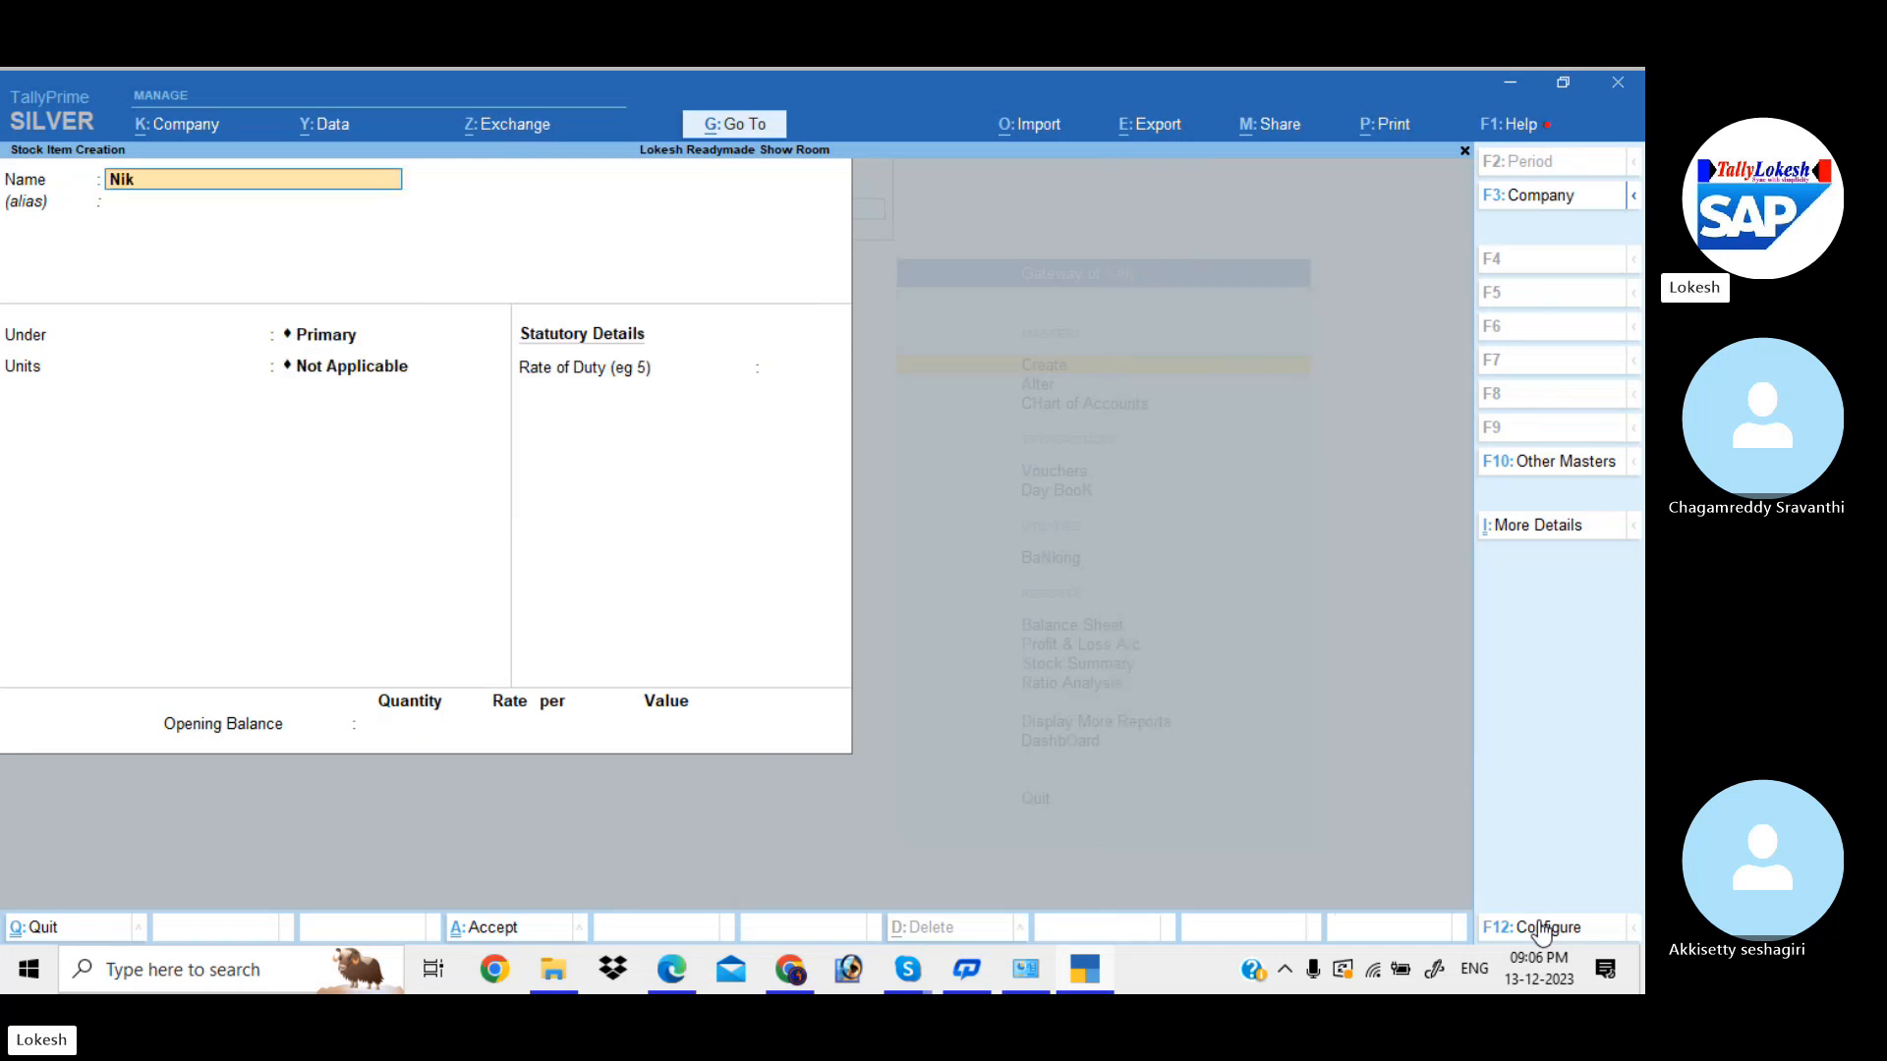
pyautogui.write('e Shoes')
pyautogui.press('Return')
pyautogui.press('Return')
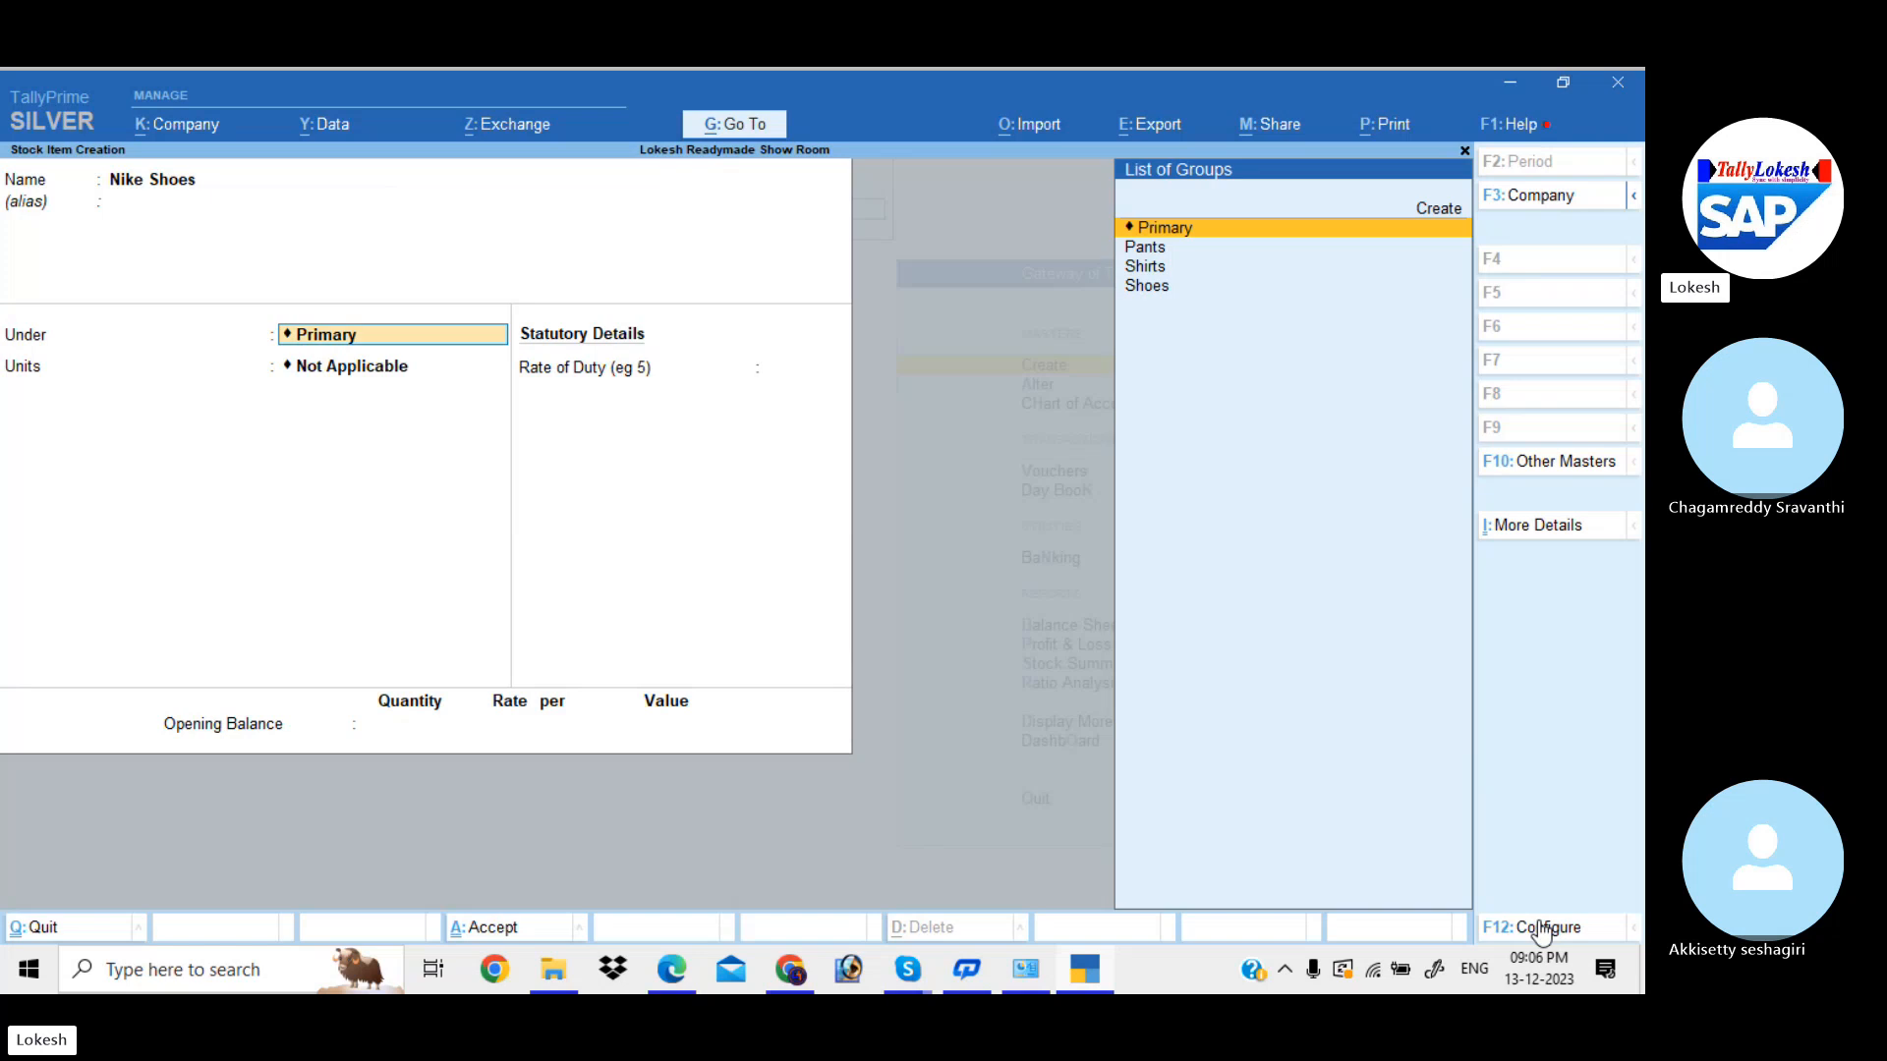
pyautogui.press('Down')
pyautogui.press('Down')
pyautogui.press('Down')
pyautogui.press('Return')
pyautogui.press('Return')
pyautogui.press('Return')
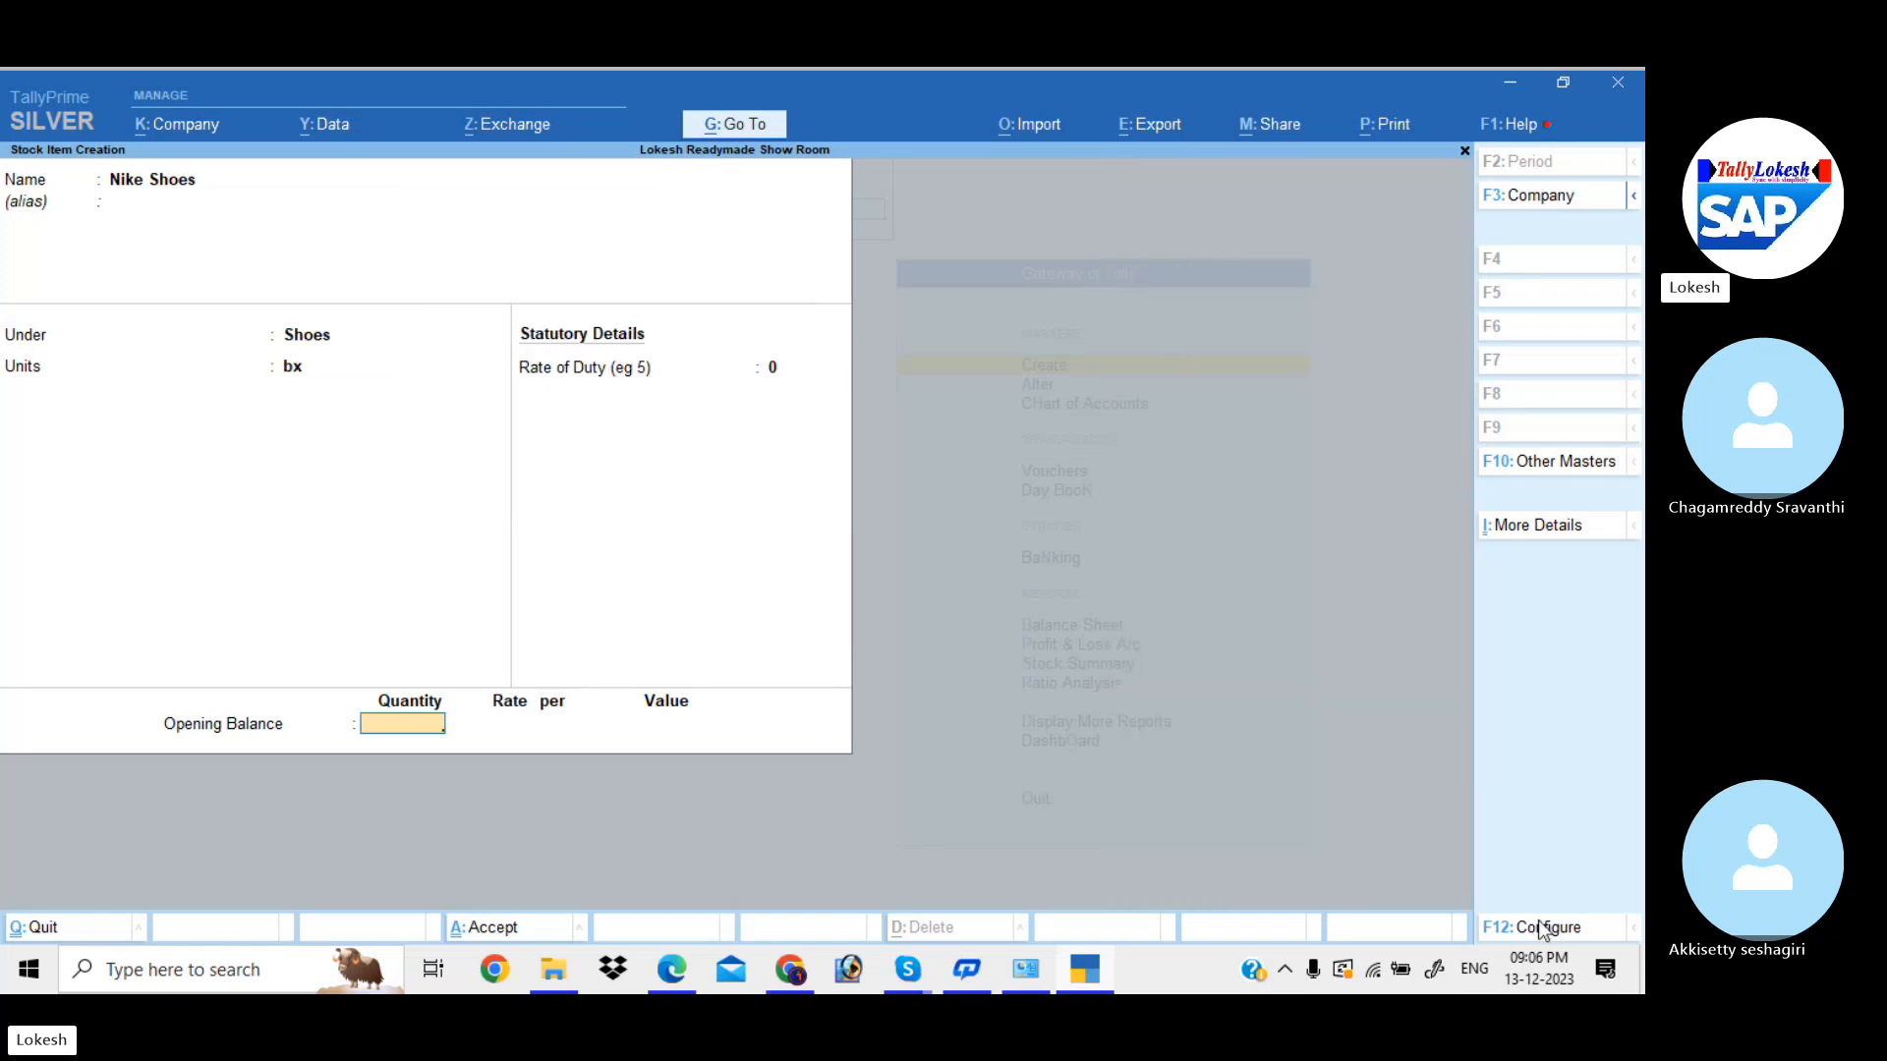
pyautogui.press('Return')
pyautogui.press('y')
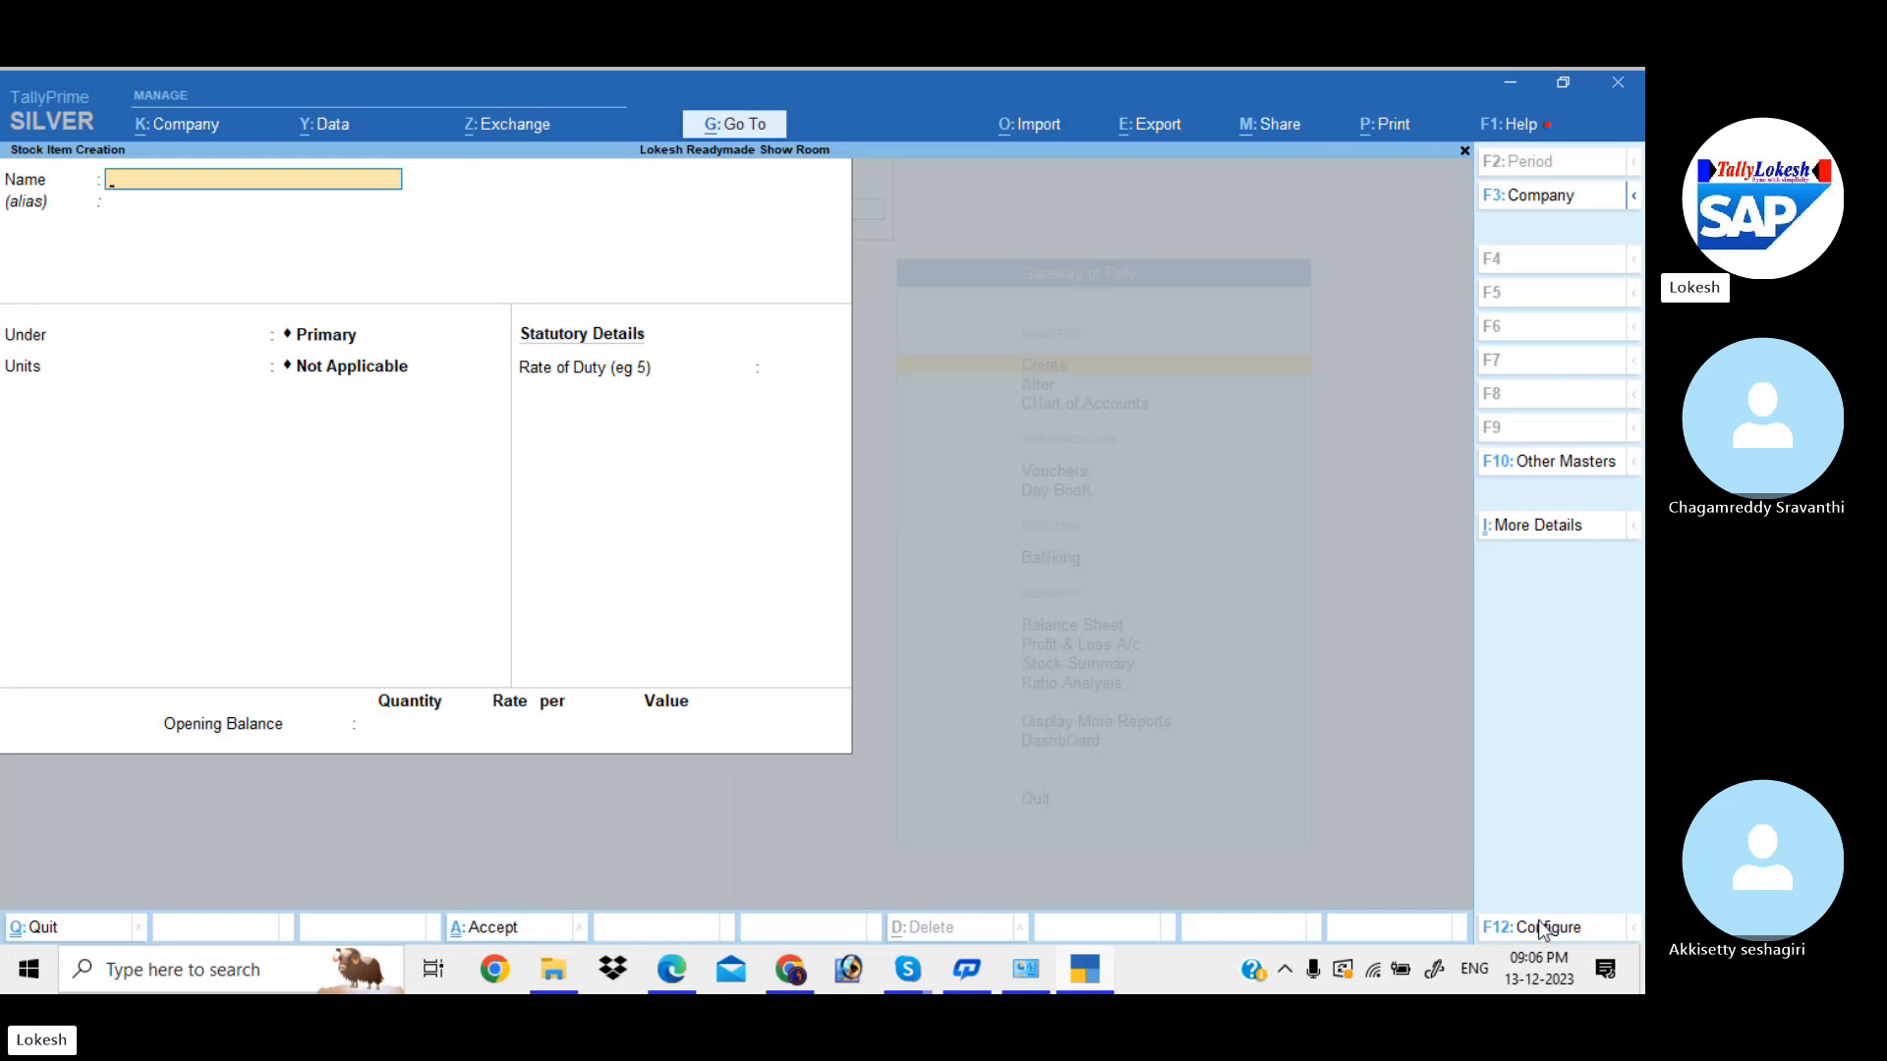
# - Leave stock item and master creation and open voucher entry
pyautogui.press('Escape')
pyautogui.press('y')
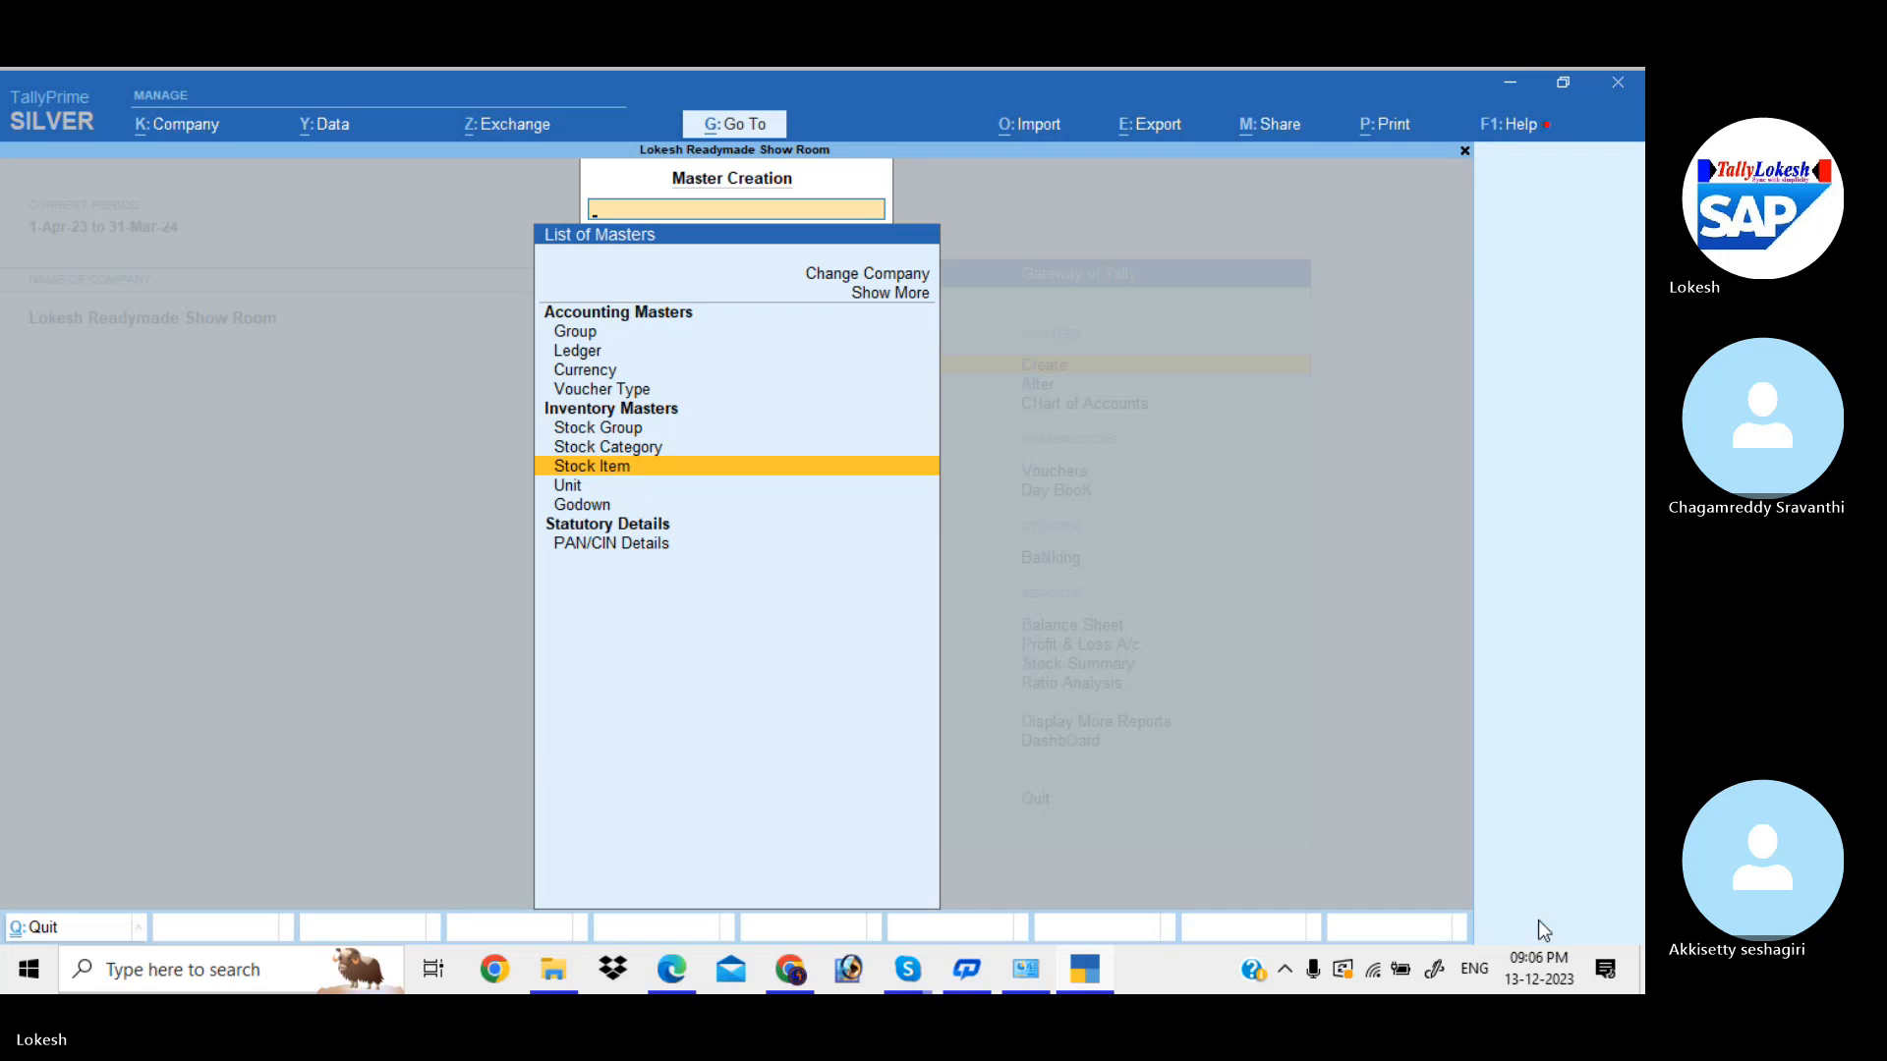
pyautogui.press('Escape')
pyautogui.press('Down')
pyautogui.press('Down')
pyautogui.press('Down')
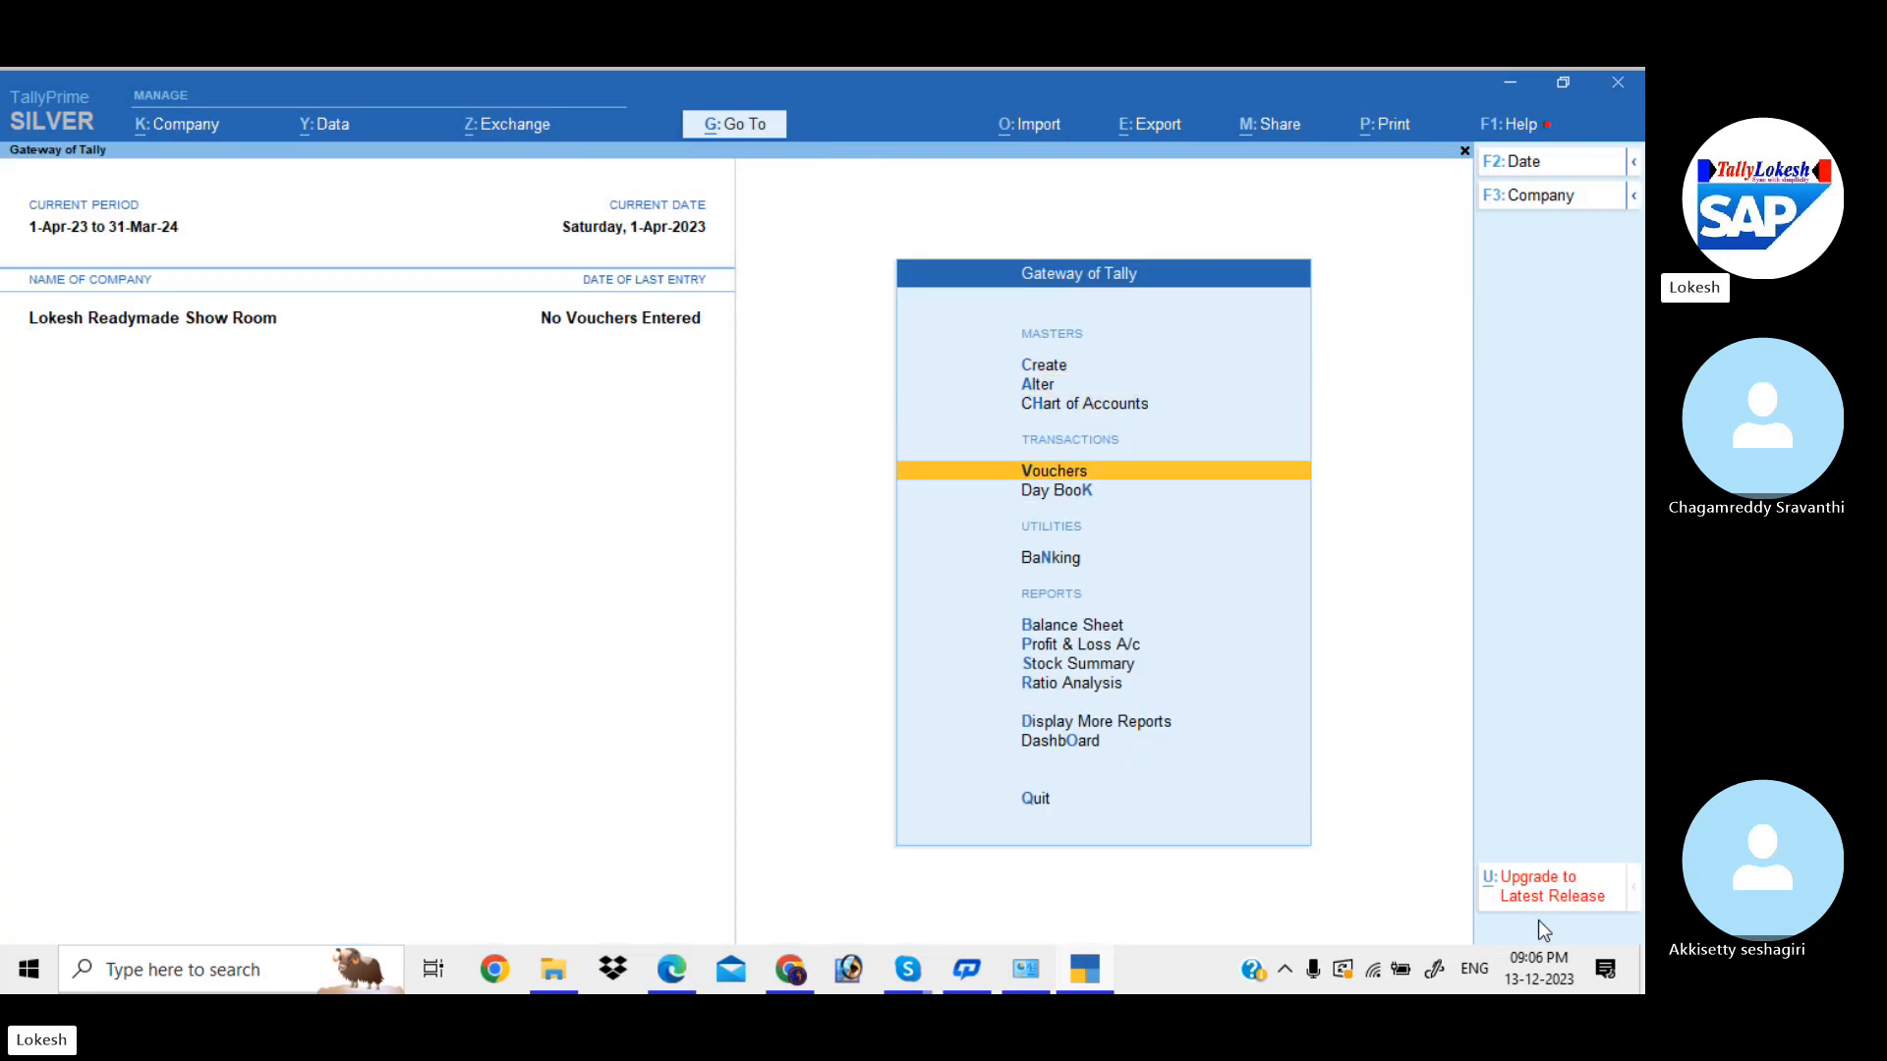
pyautogui.press('Return')
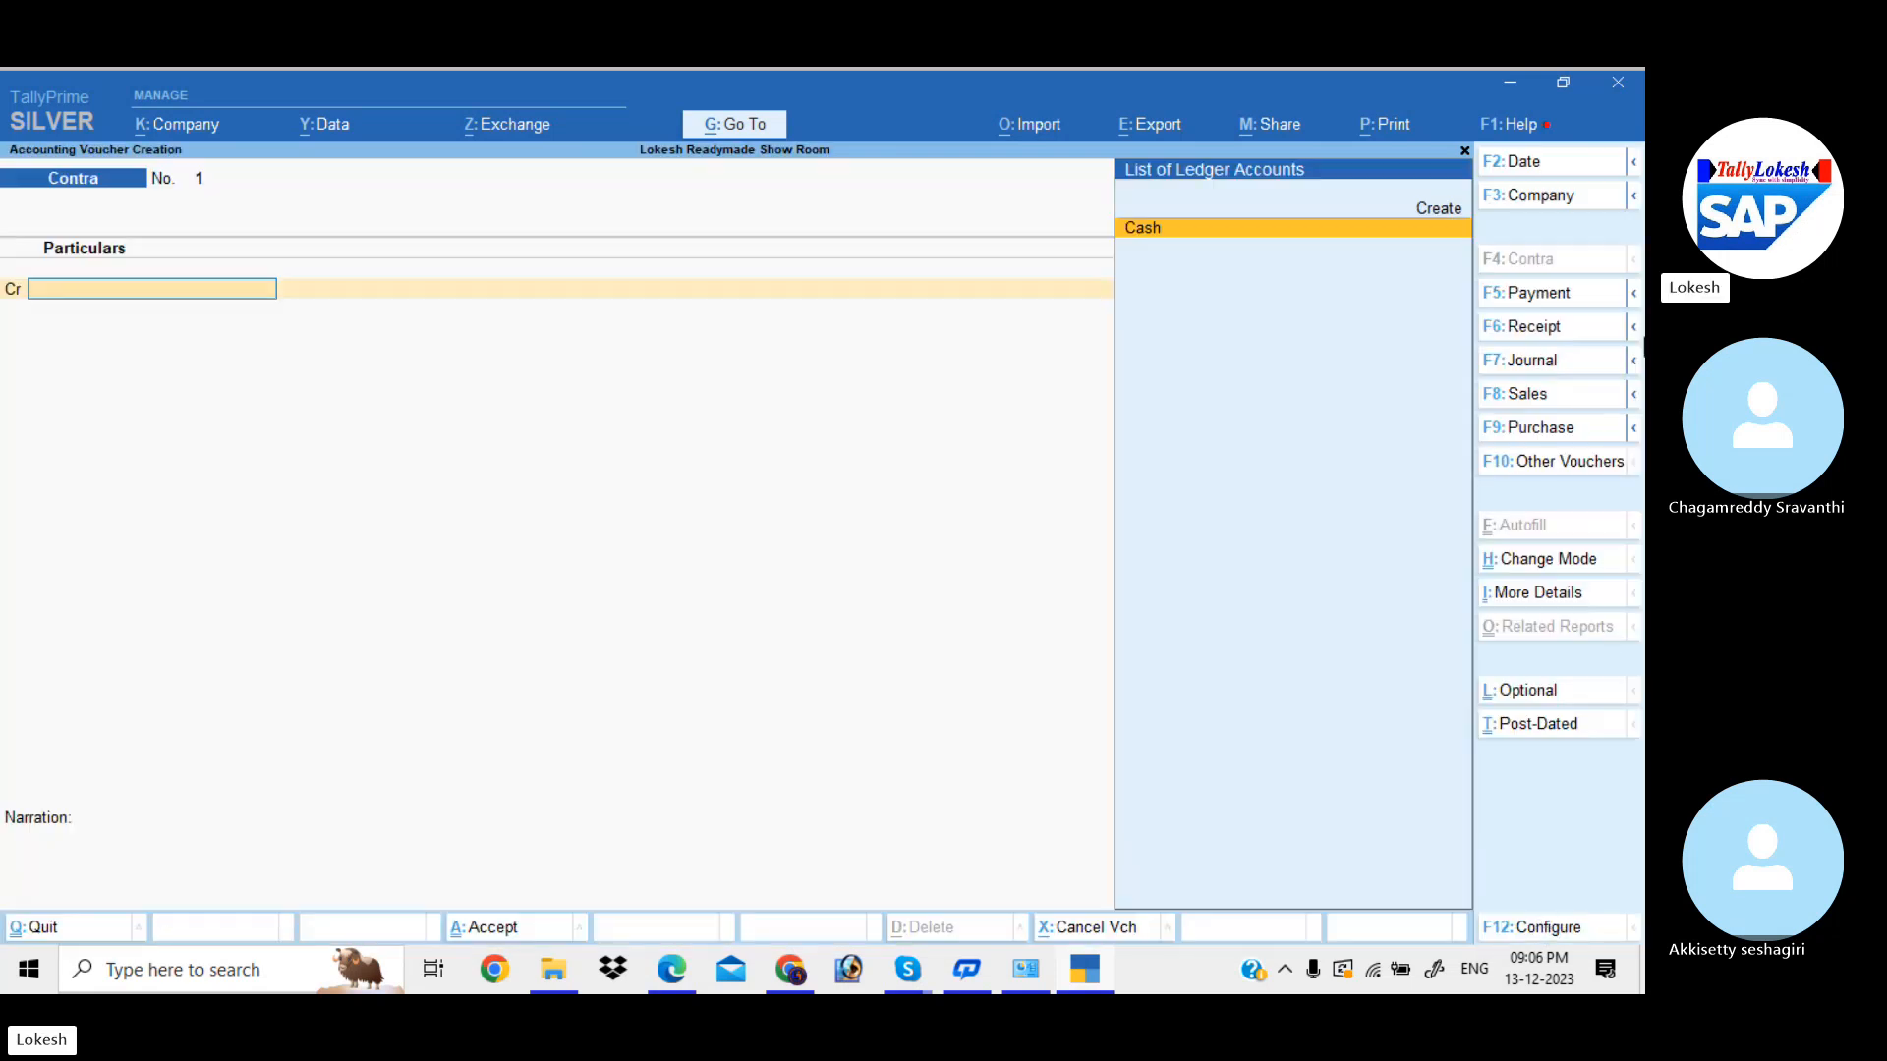
# - Record a Receipt voucher crediting Capital with 20,00,000 and debiting Cash for the same amount, without a narration
pyautogui.click(1535, 328)
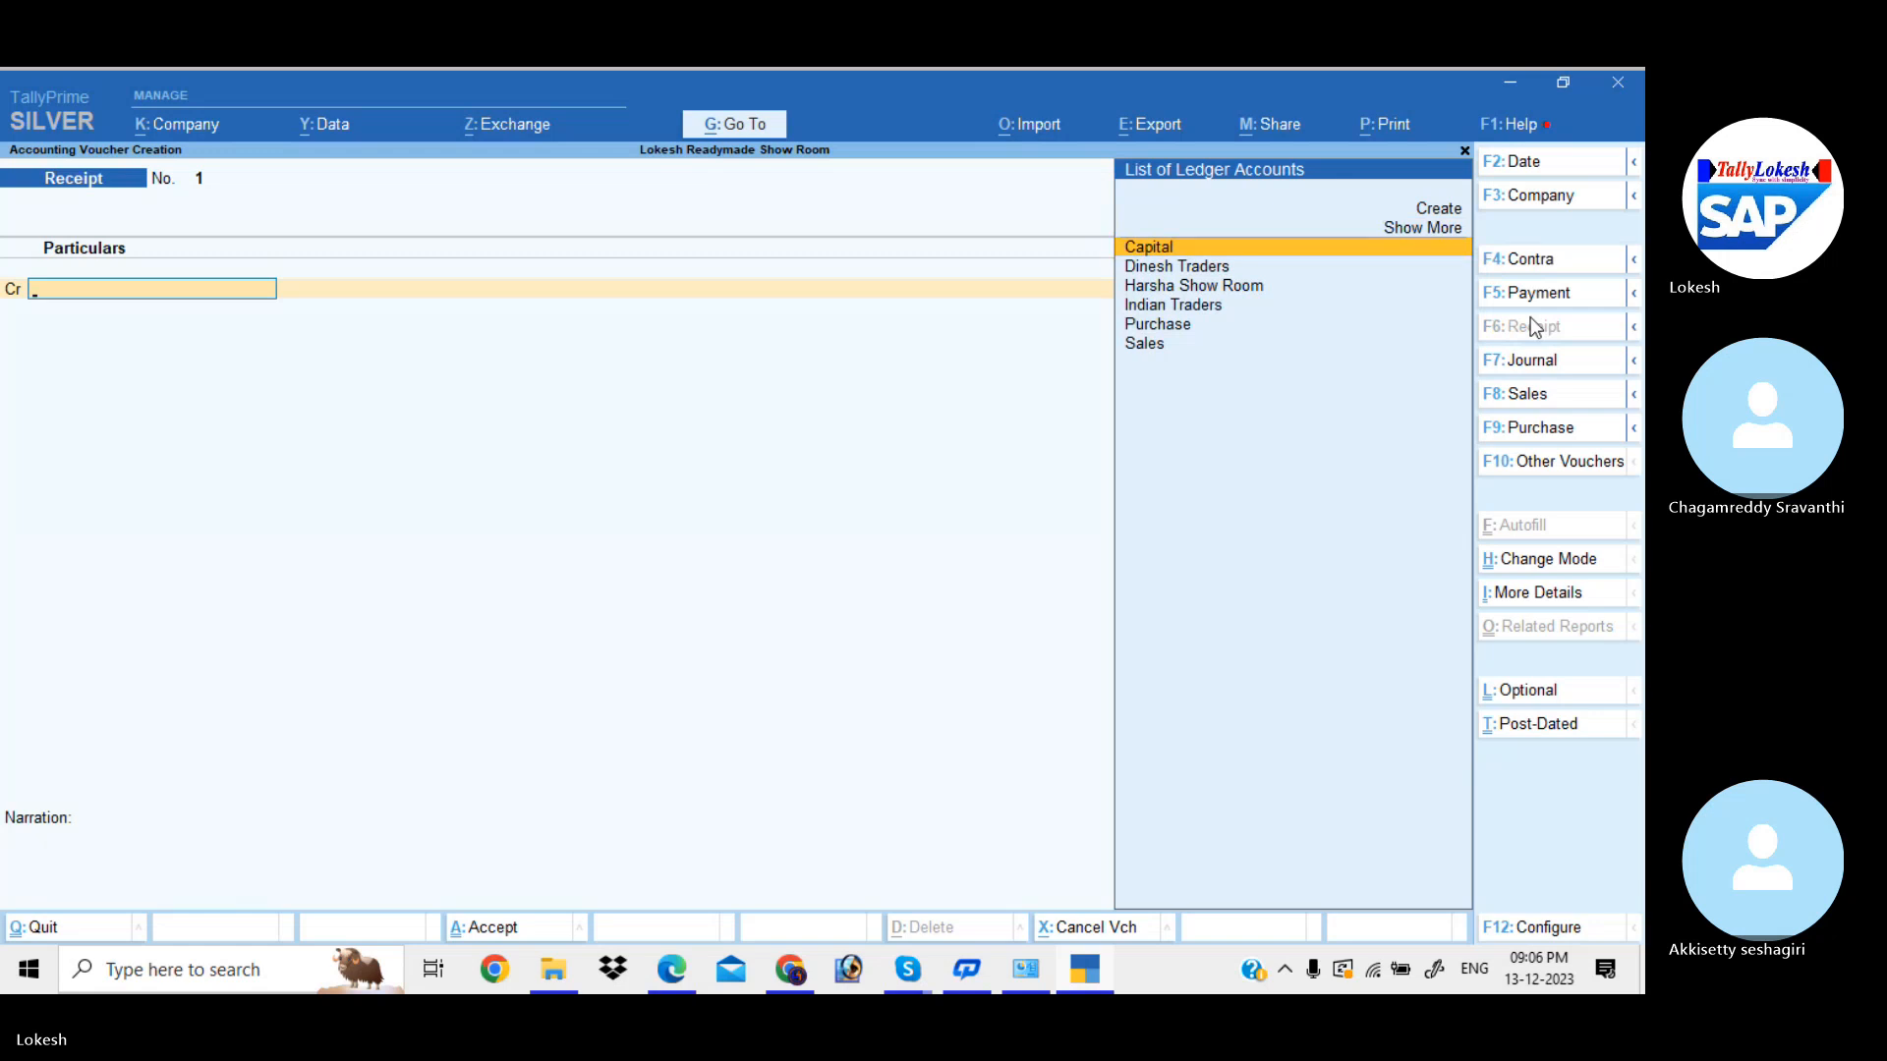
pyautogui.press('Return')
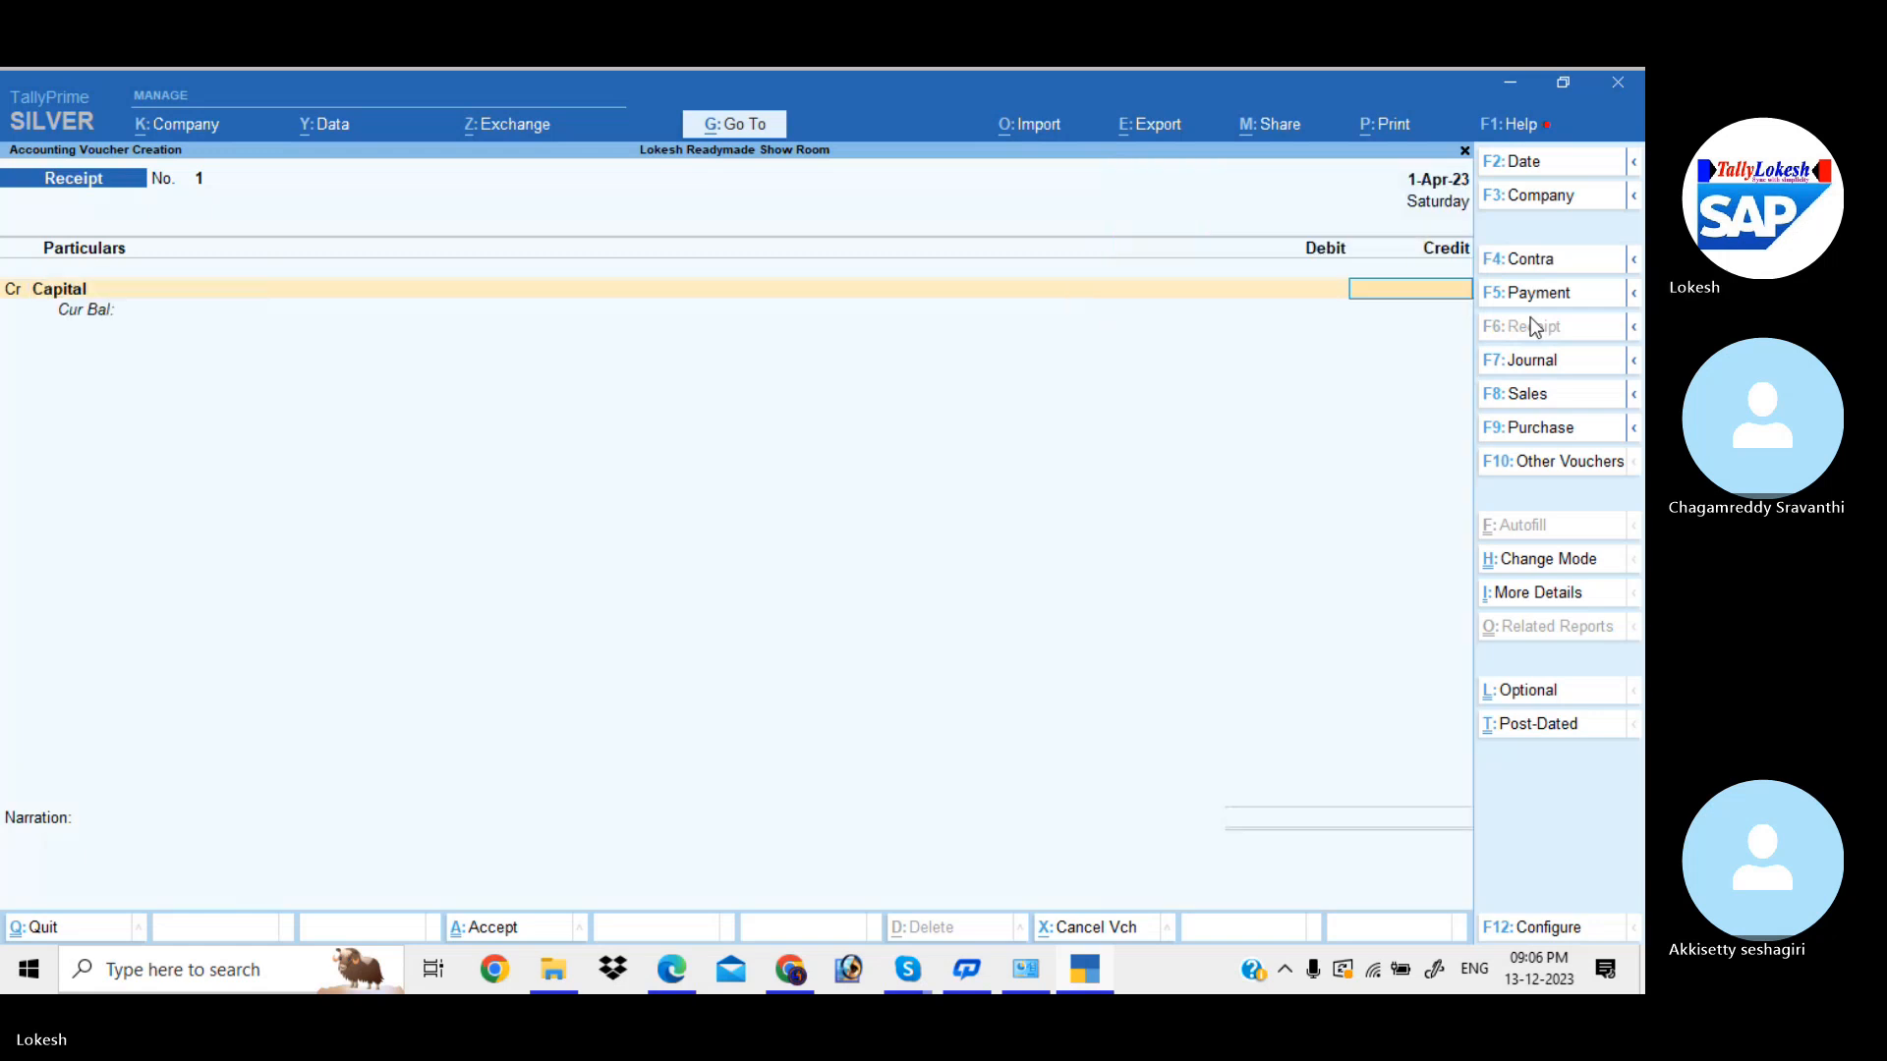
pyautogui.write('2000000')
pyautogui.press('Return')
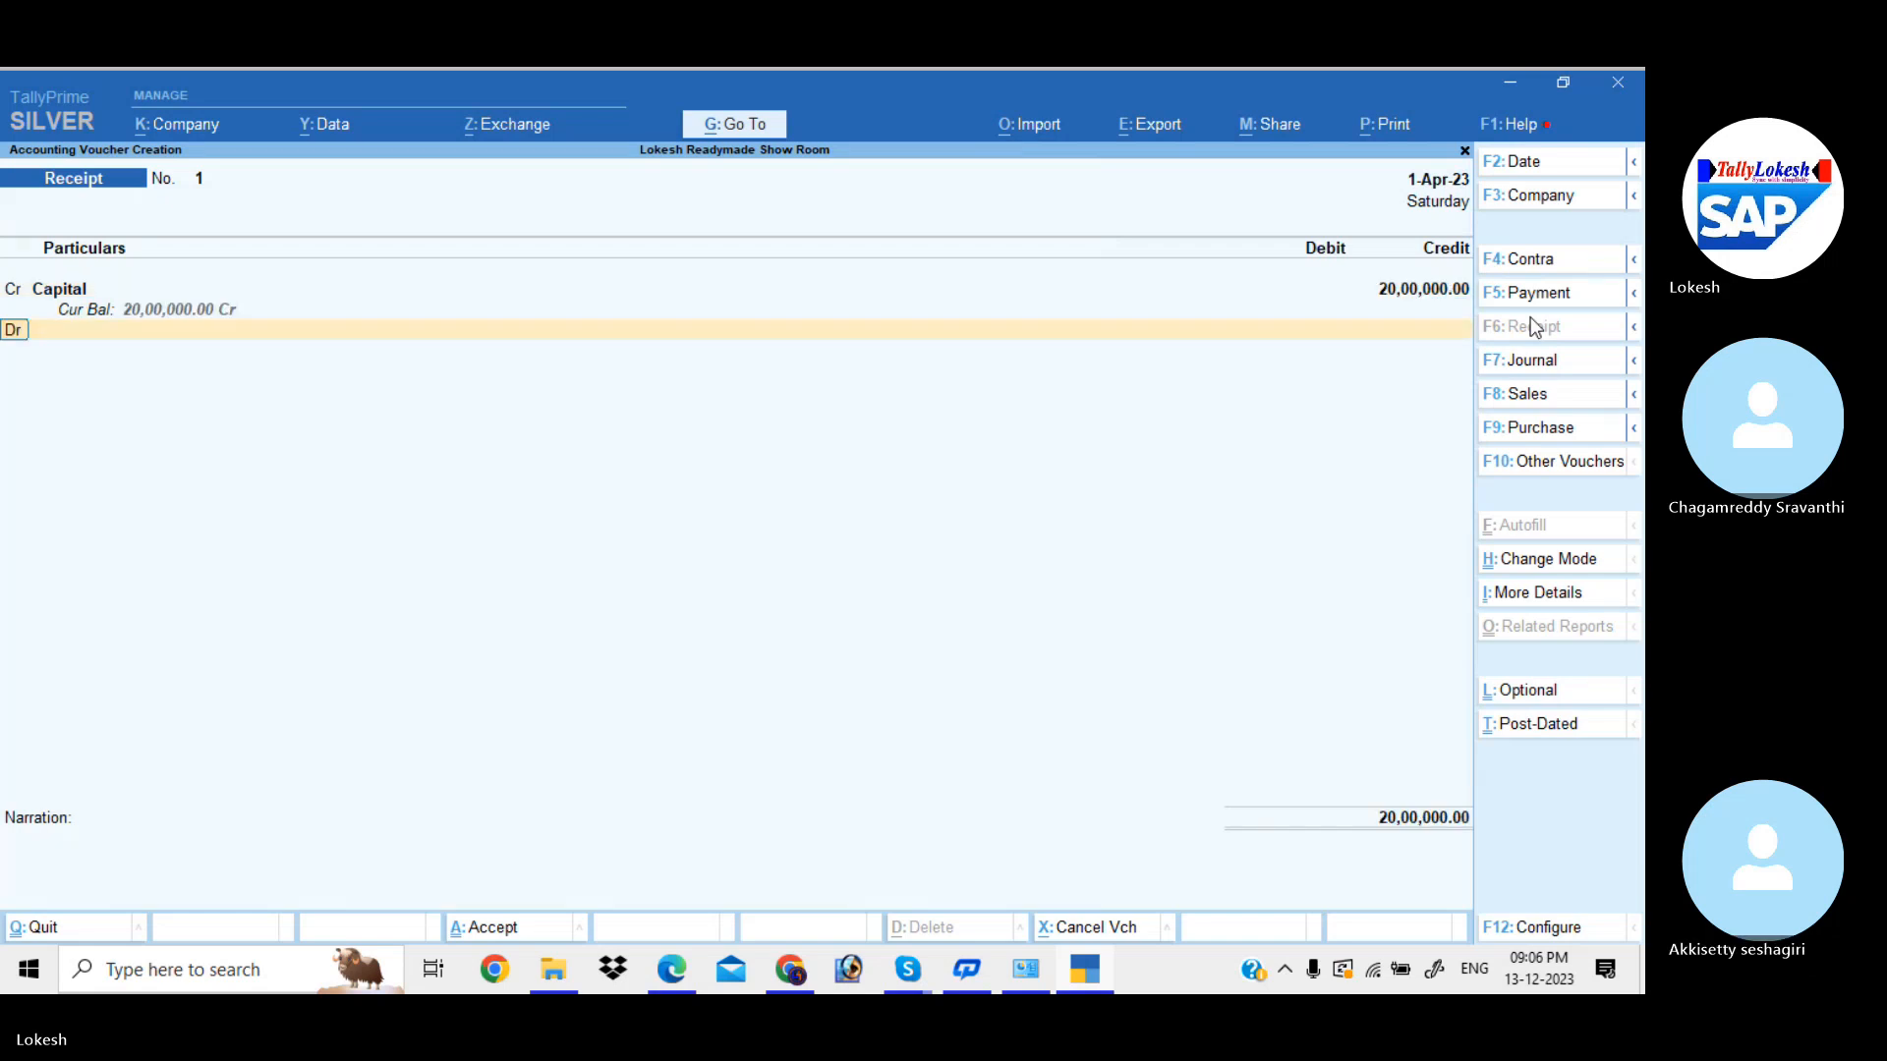
pyautogui.press('Down')
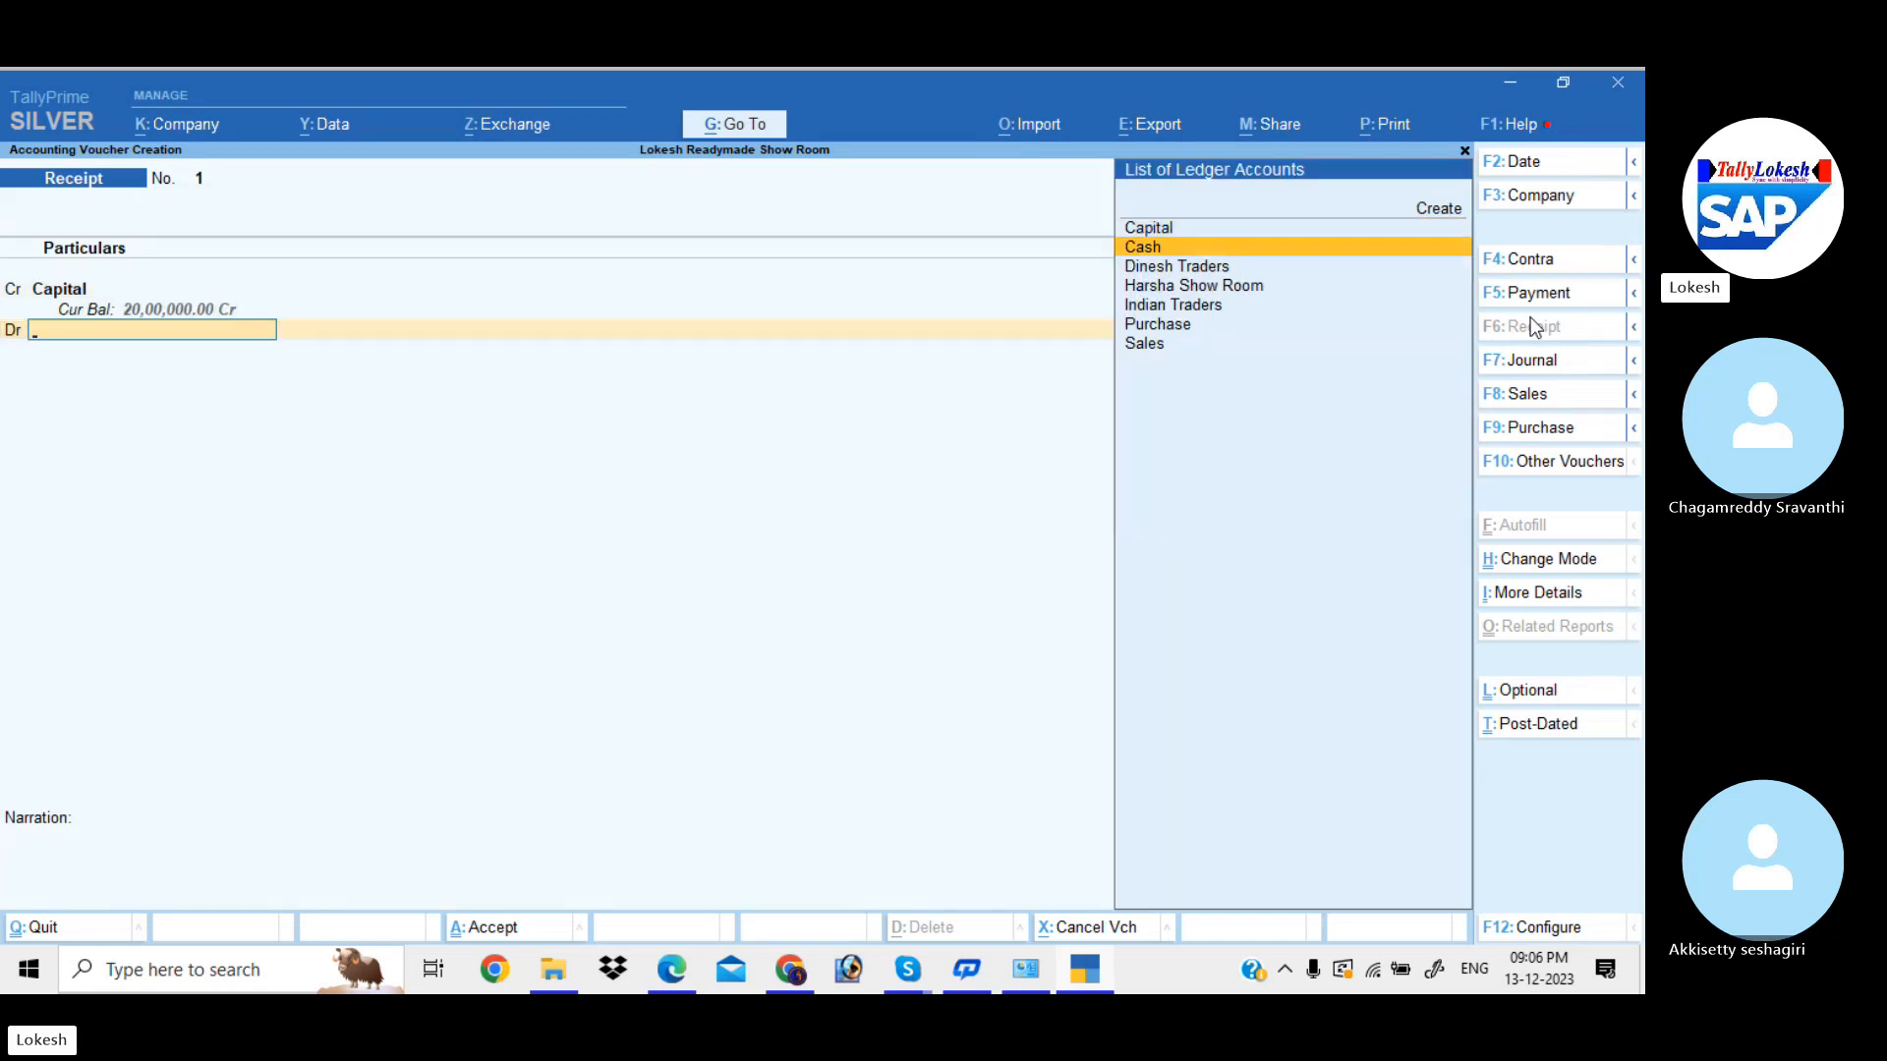
pyautogui.press('Return')
pyautogui.press('Return')
pyautogui.press('Return')
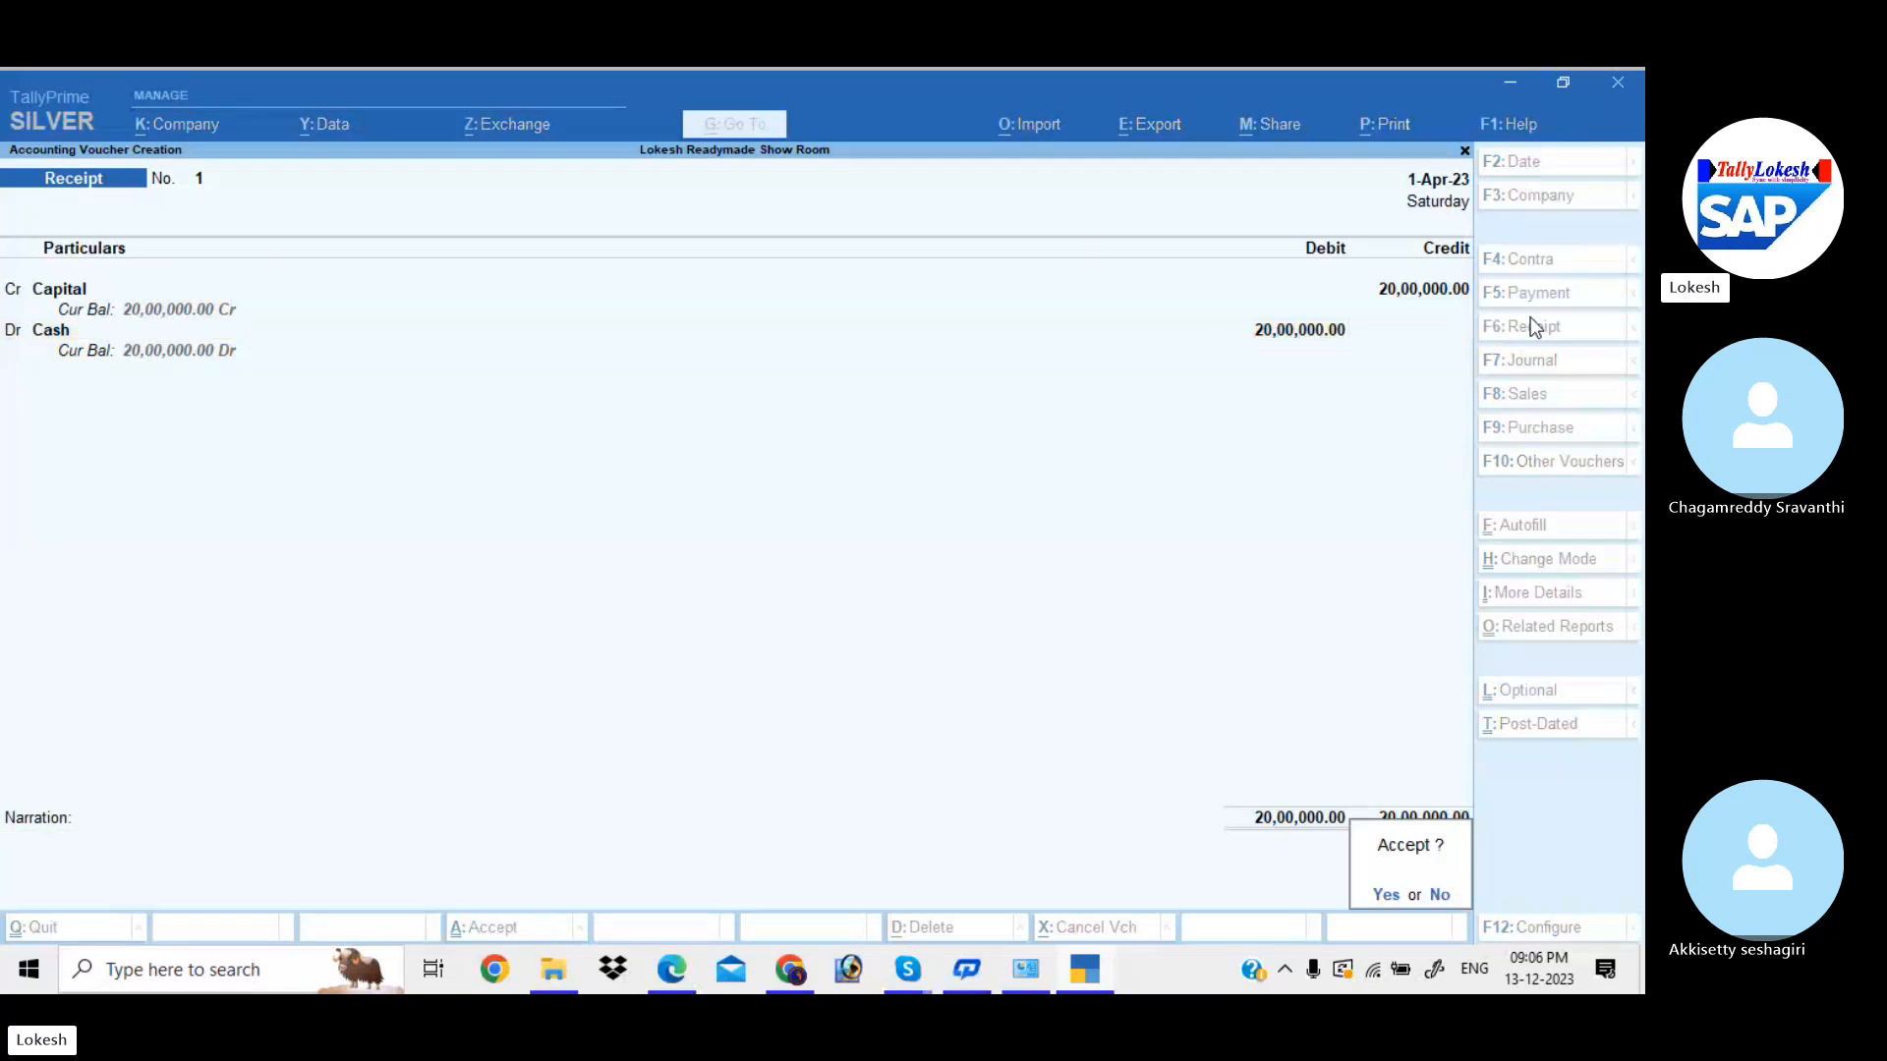
pyautogui.press('Return')
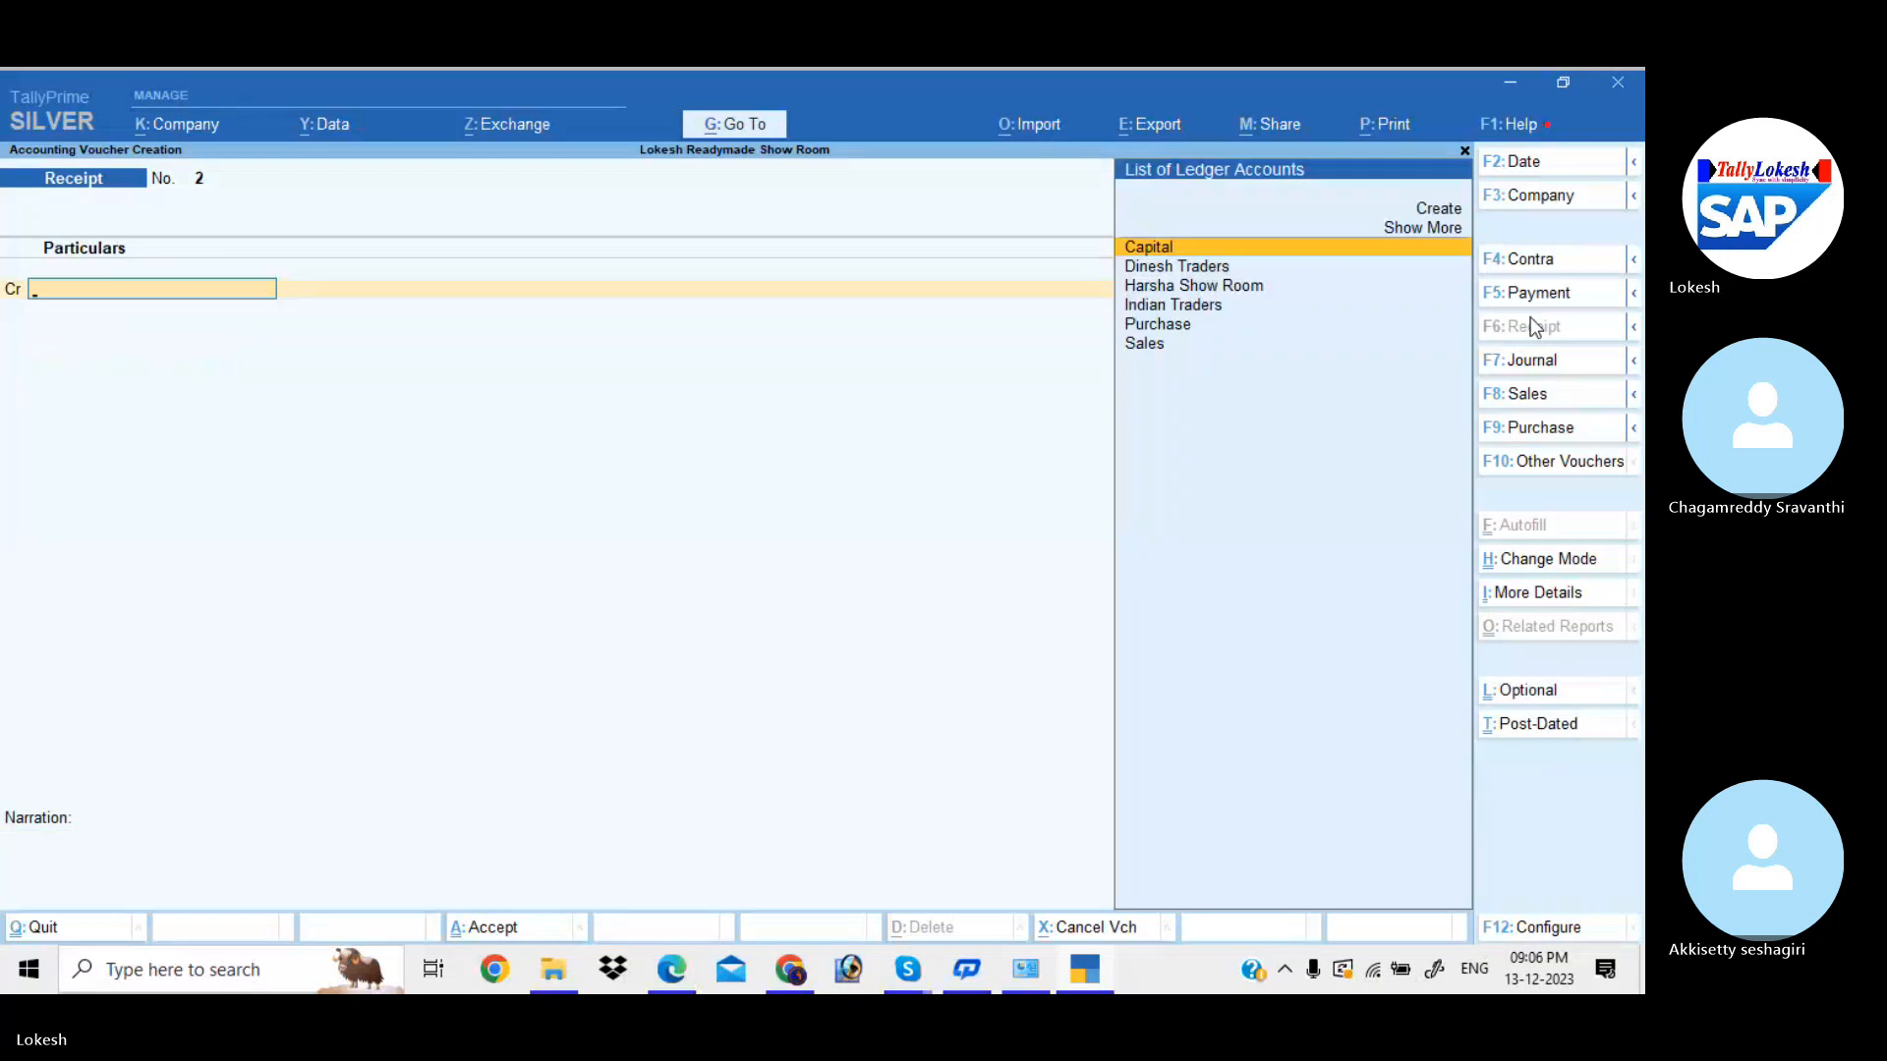
# - Start a Purchase voucher with supplier invoice number and date blank, and choose Harsha Show Room as the party account
pyautogui.click(1560, 433)
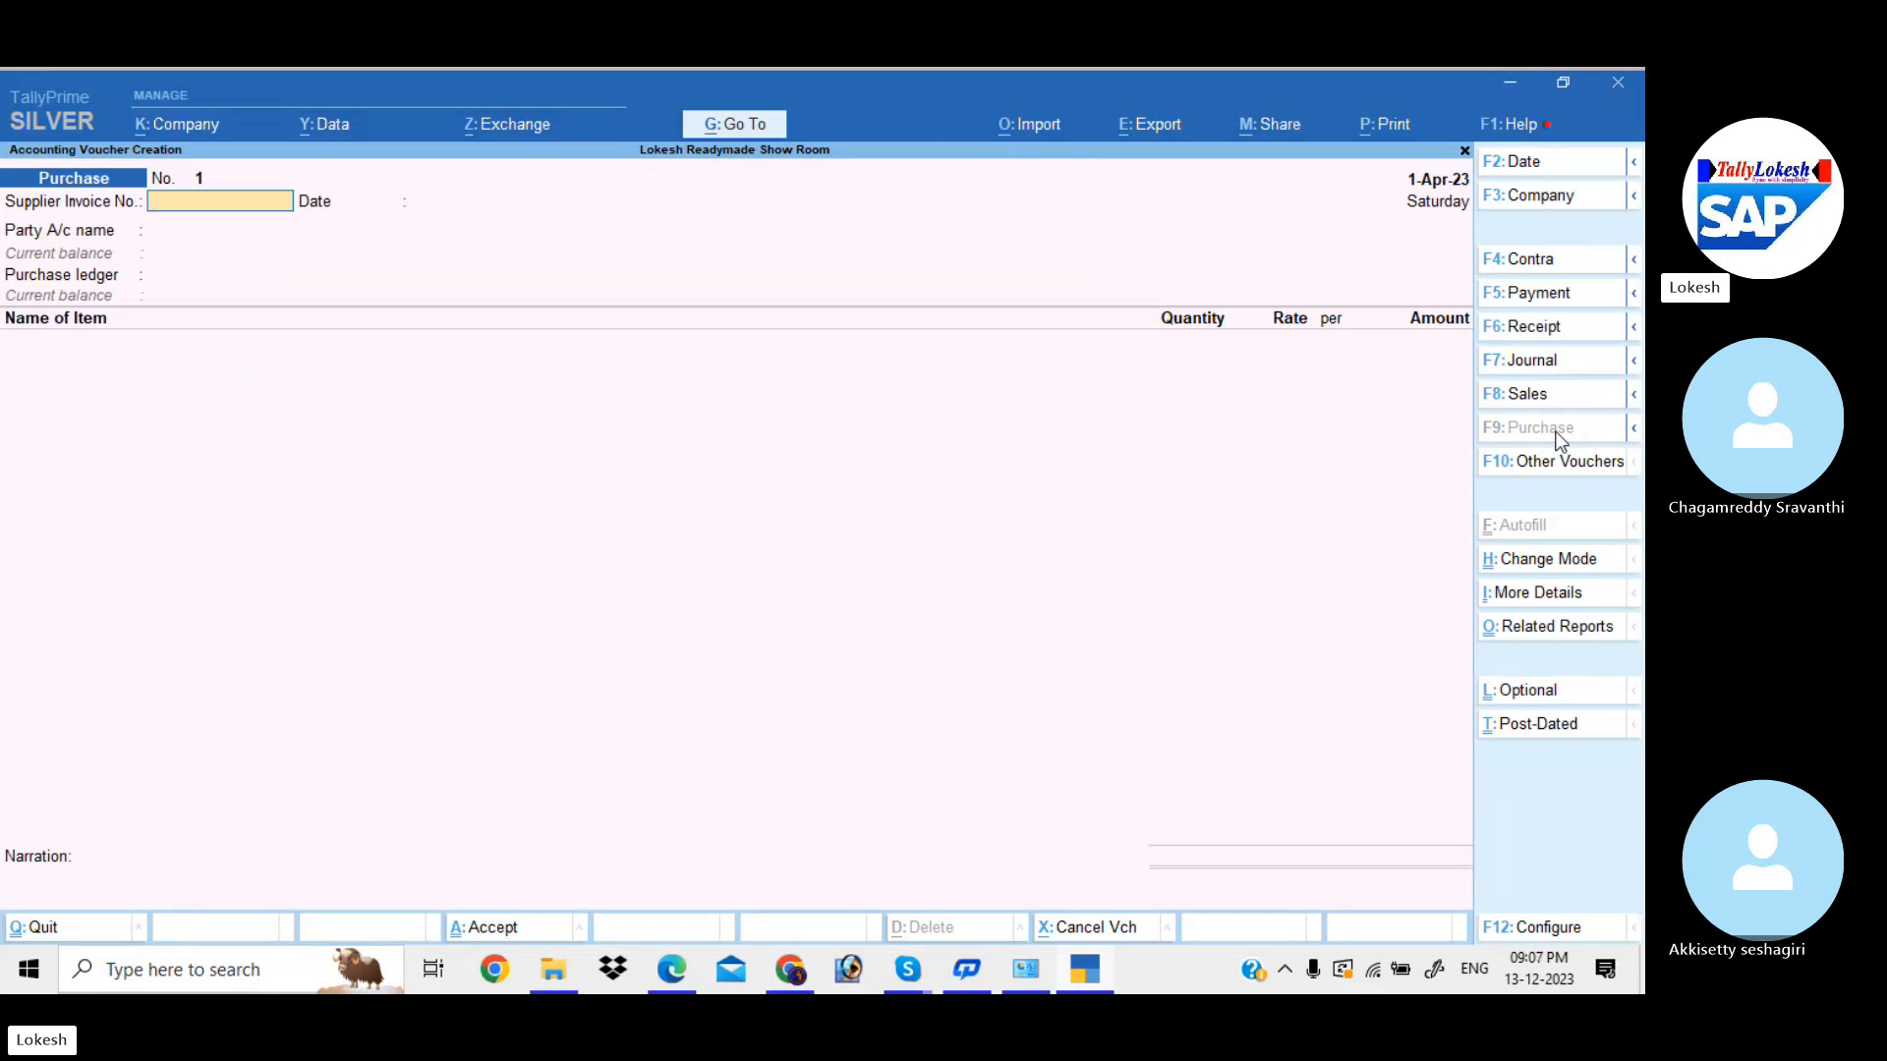
pyautogui.press('Return')
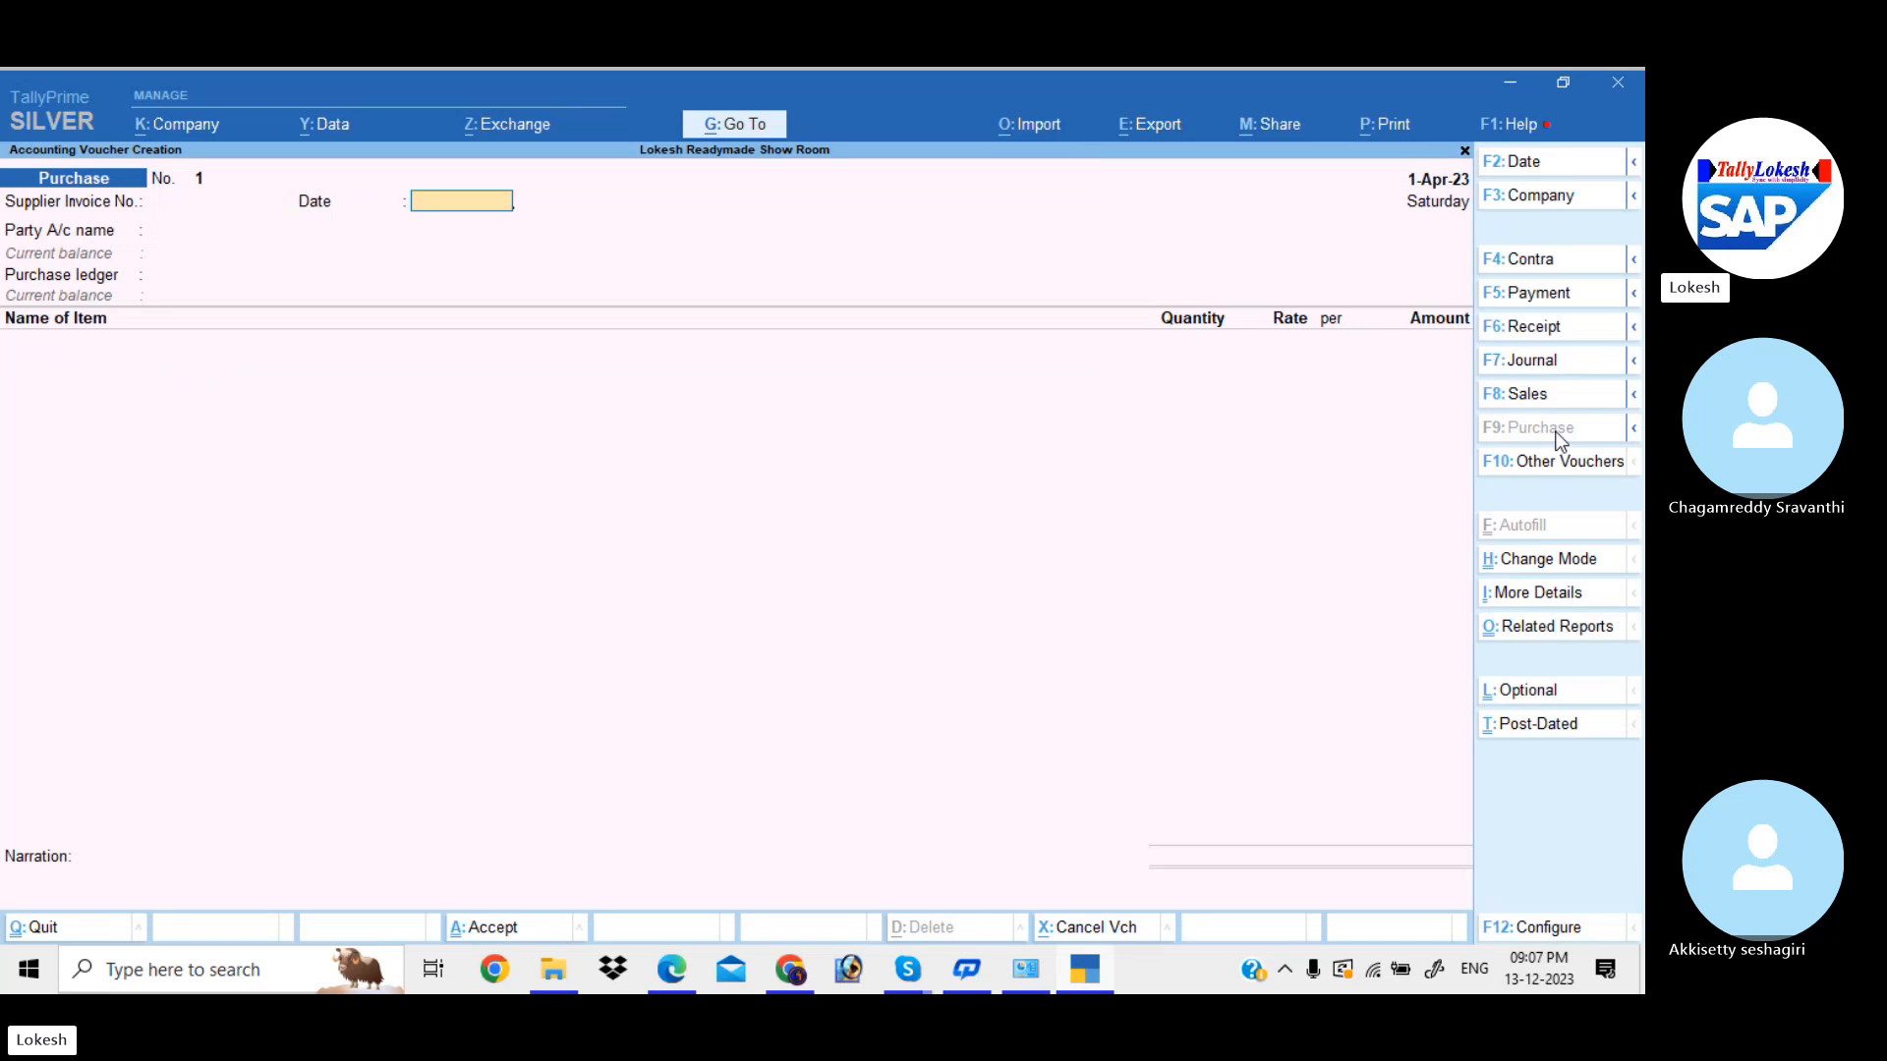
pyautogui.press('Return')
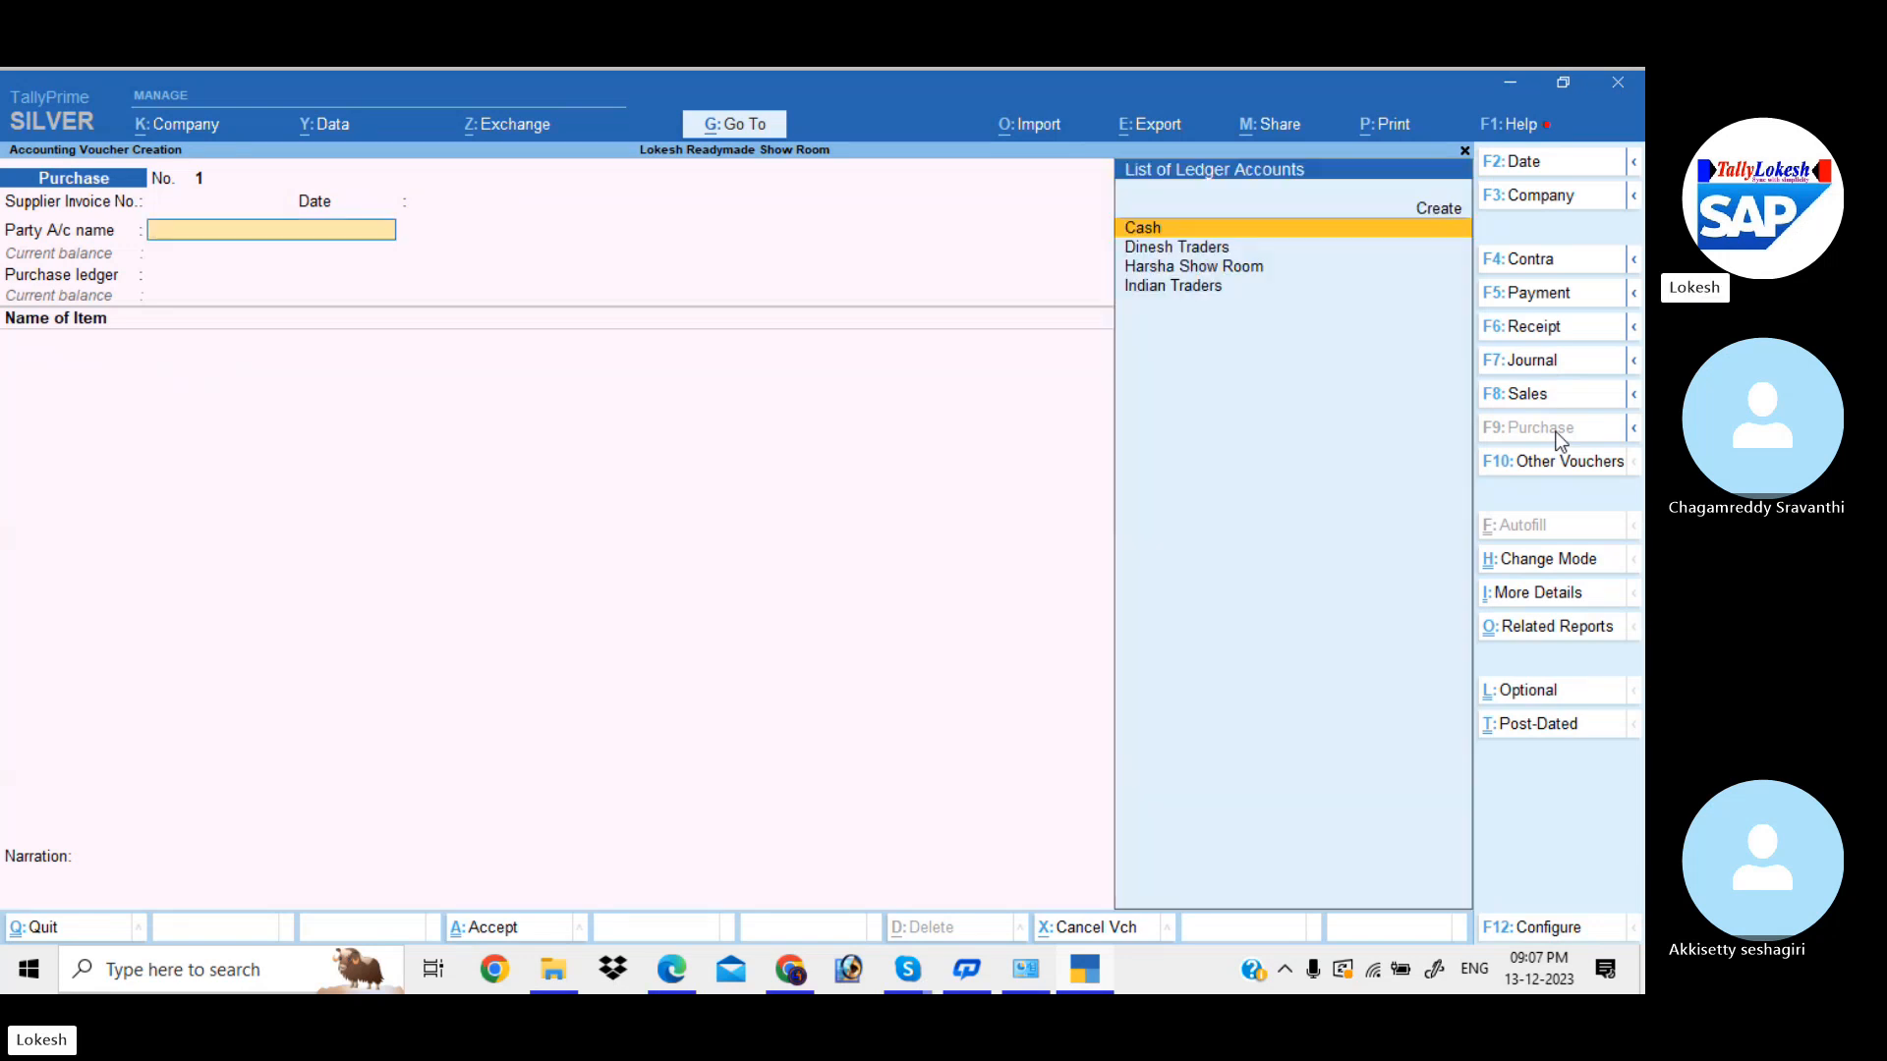
pyautogui.press('Down')
pyautogui.press('Down')
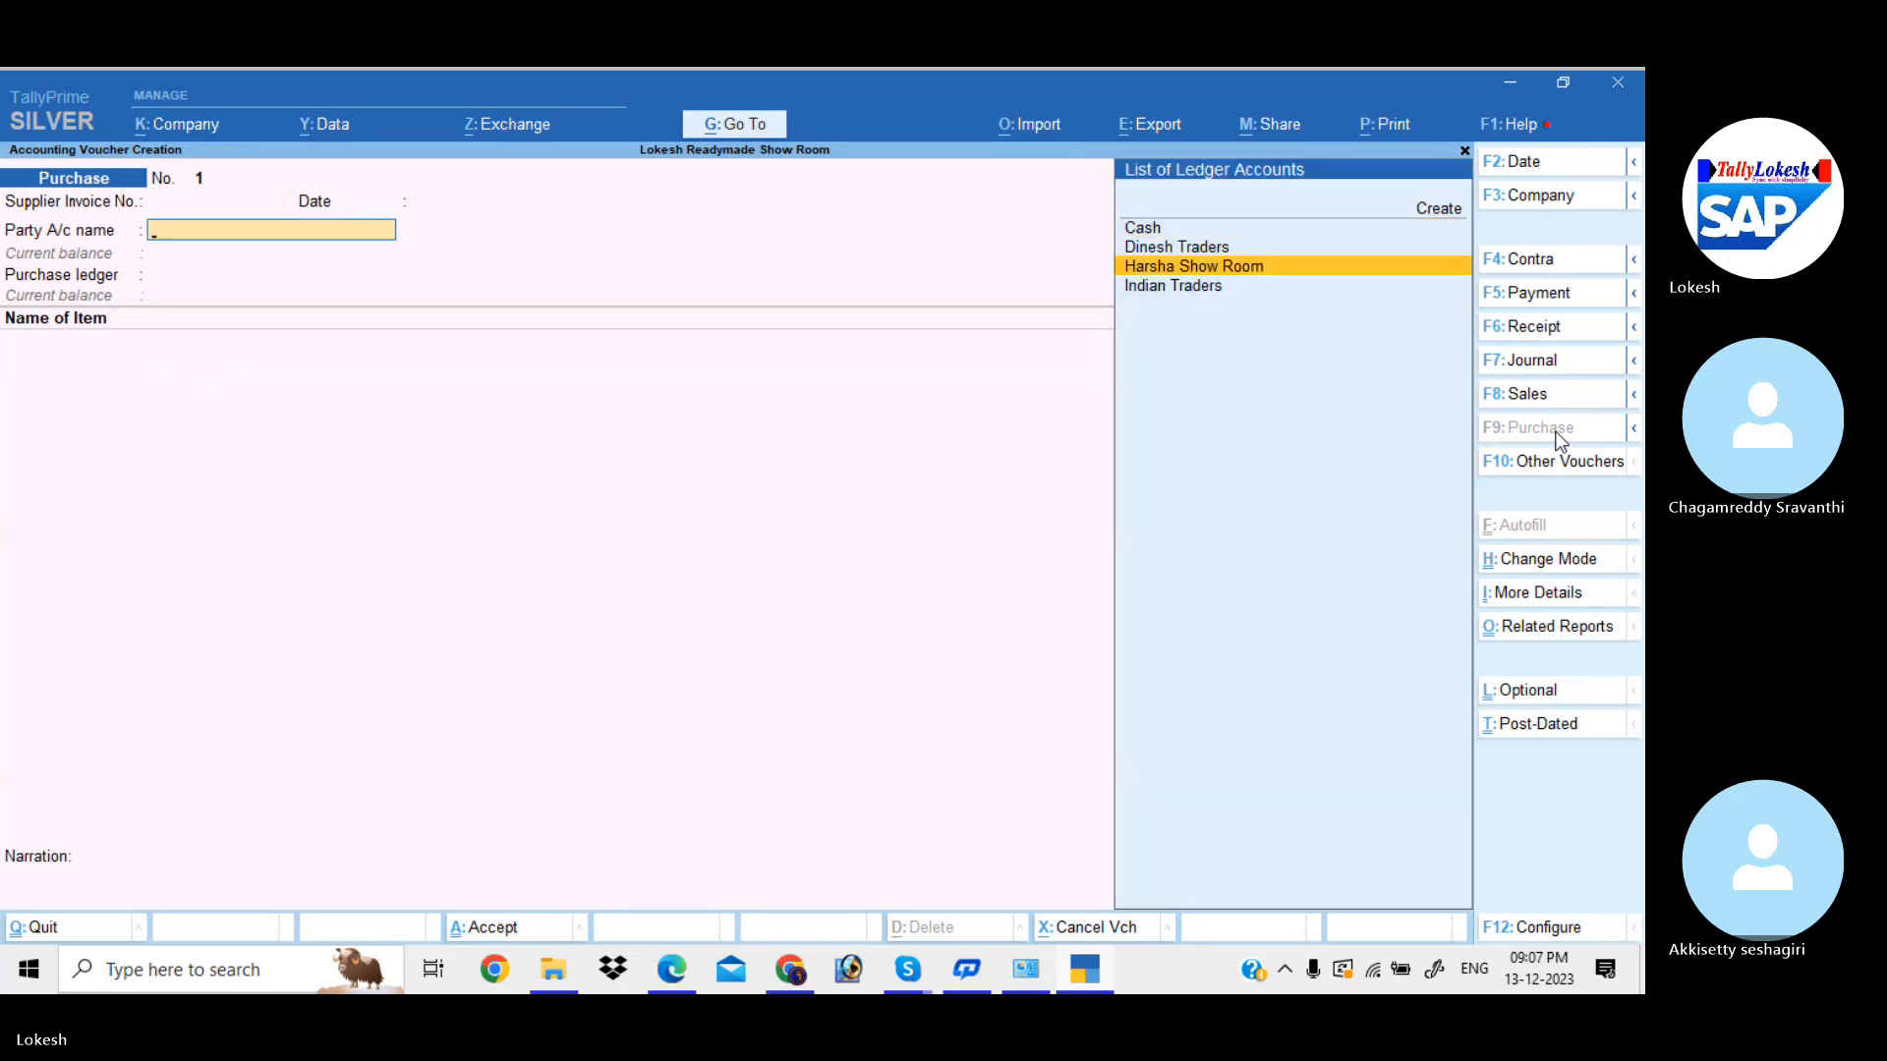
pyautogui.press('Return')
# - Accept the blank receipt details and default party details, and choose Purchase as the purchase ledger
pyautogui.press('Return')
pyautogui.press('Return')
pyautogui.press('Return')
pyautogui.press('Return')
pyautogui.press('Return')
pyautogui.press('Return')
pyautogui.press('Return')
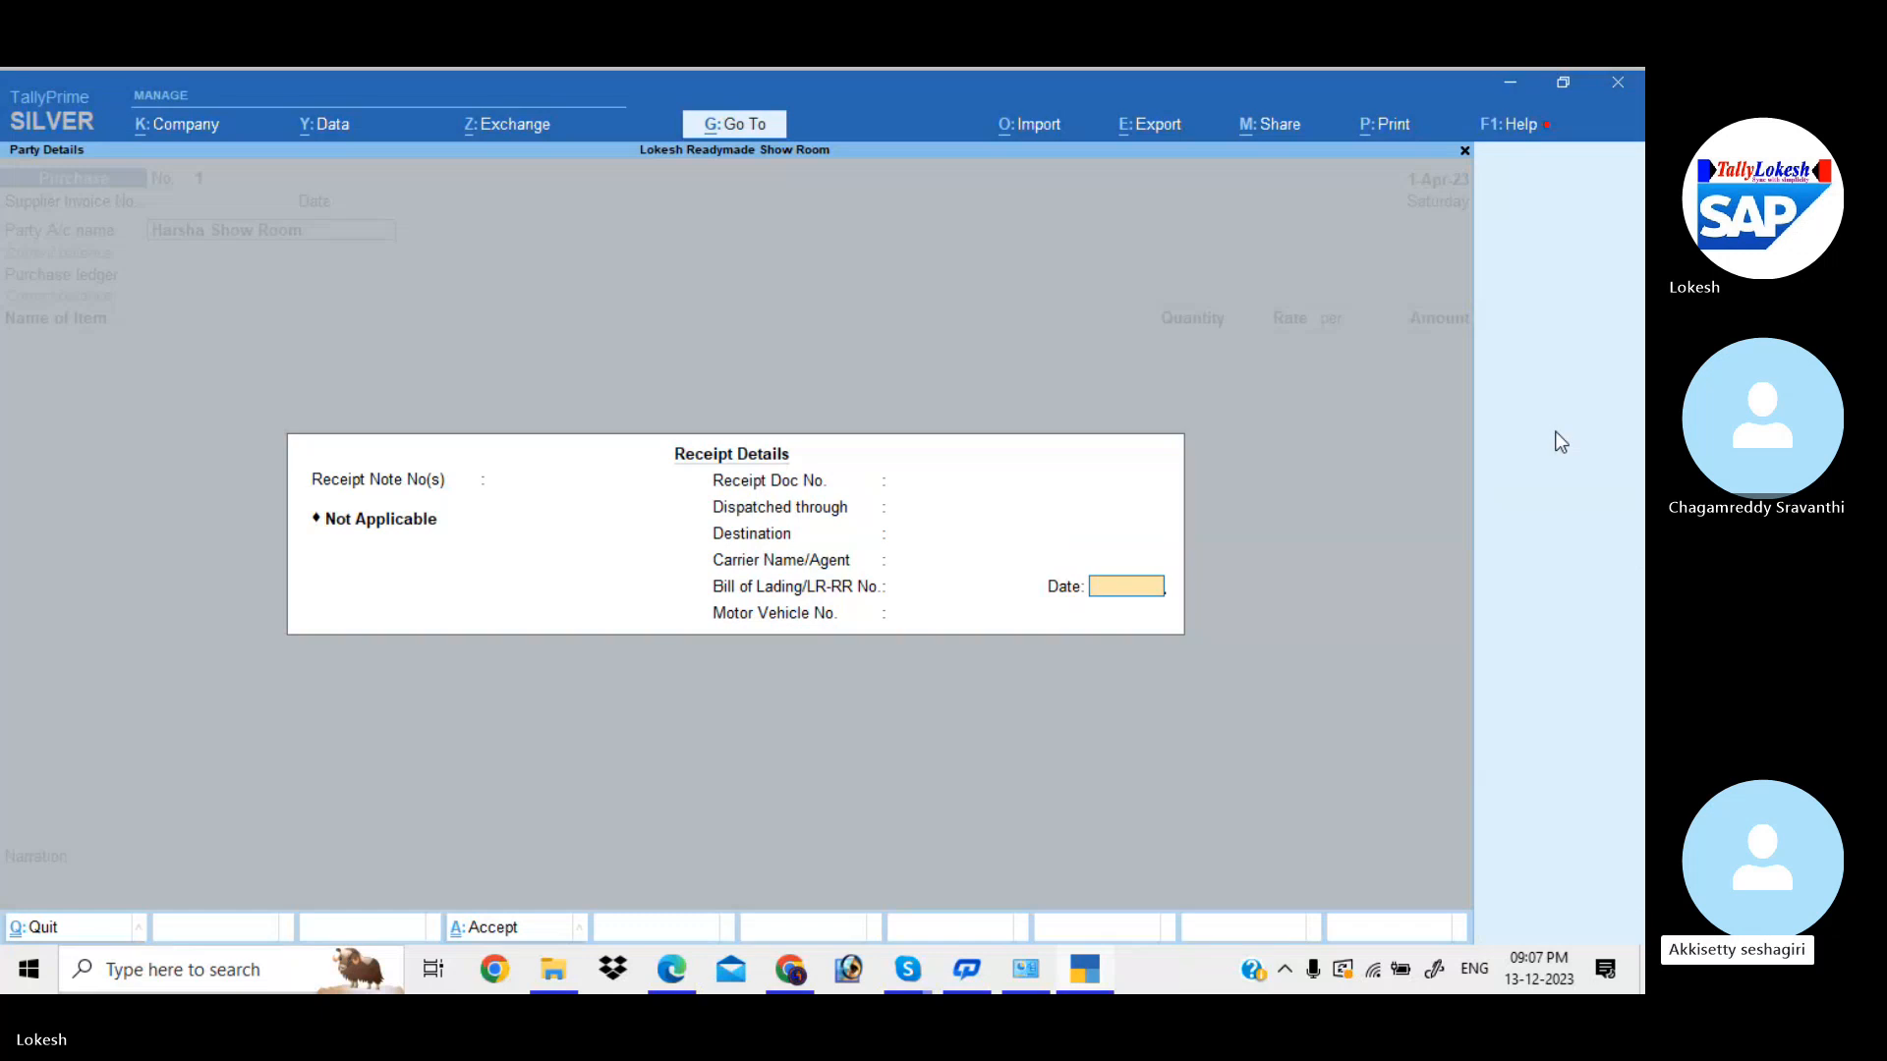
pyautogui.press('Return')
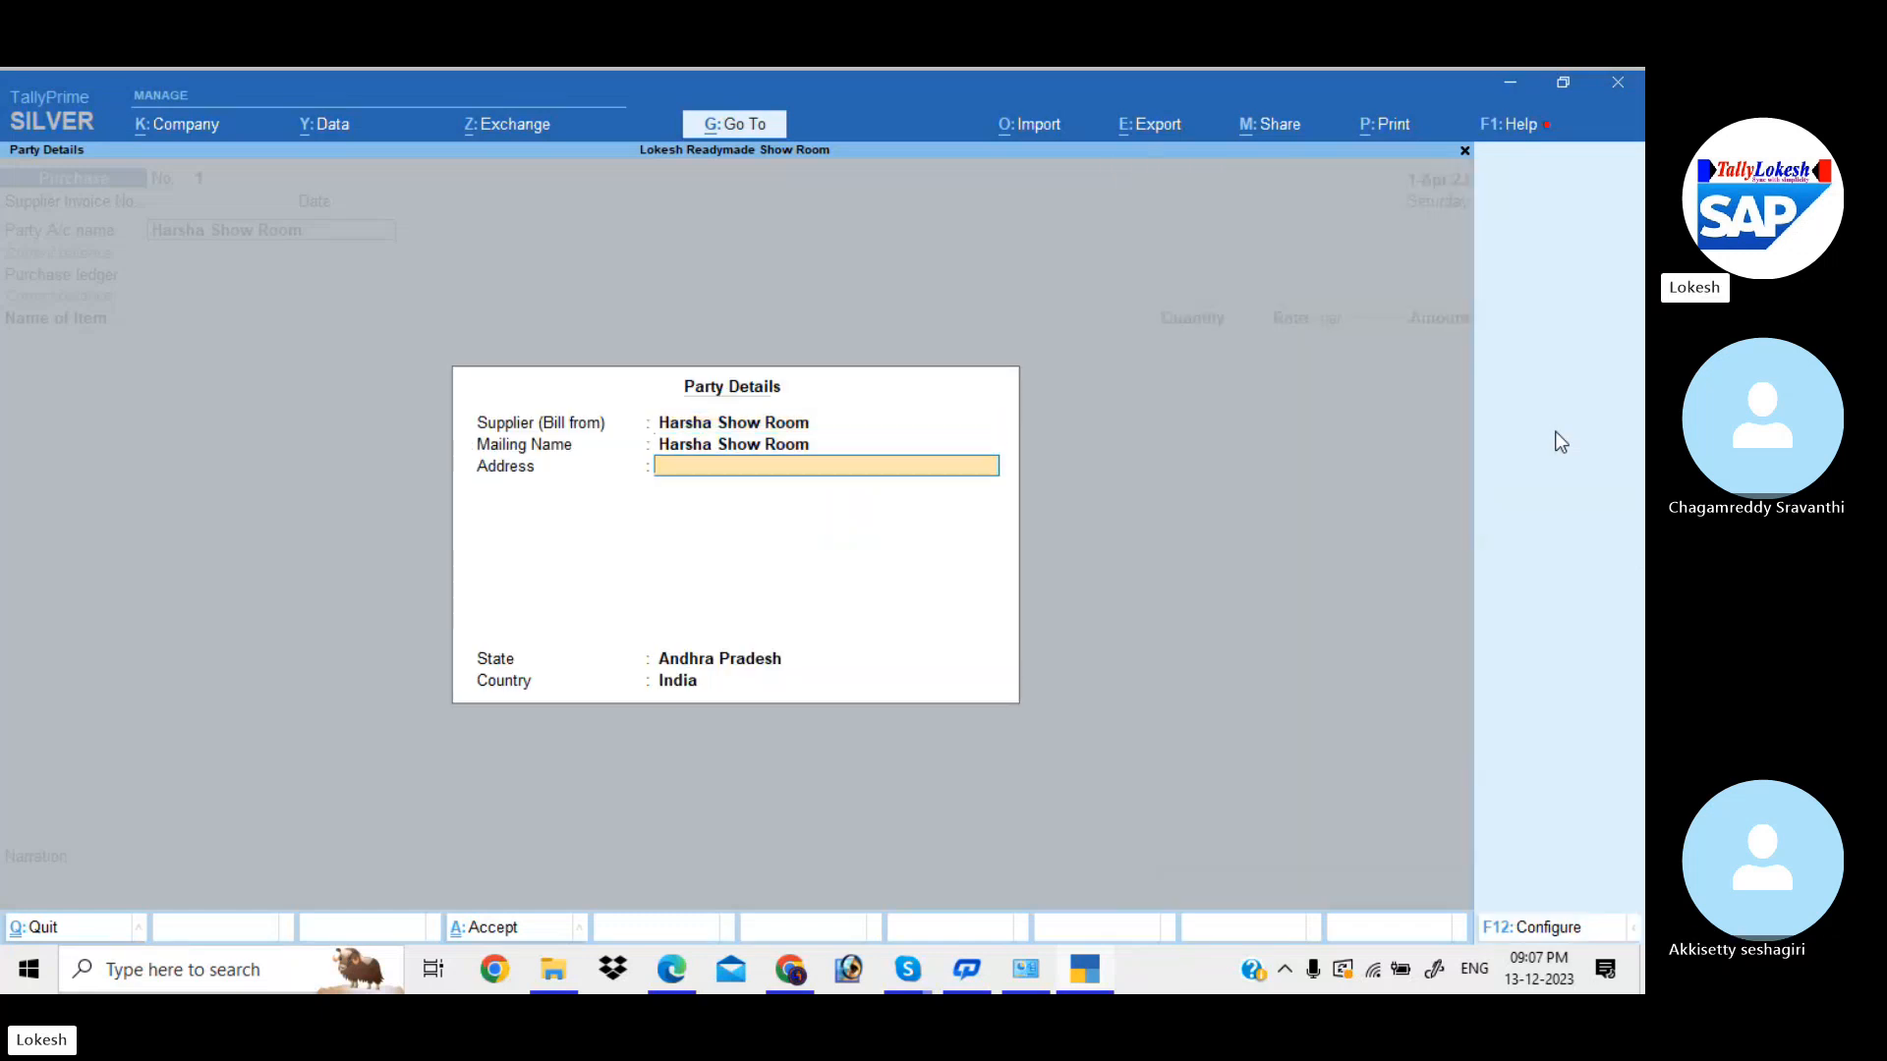
pyautogui.press('Return')
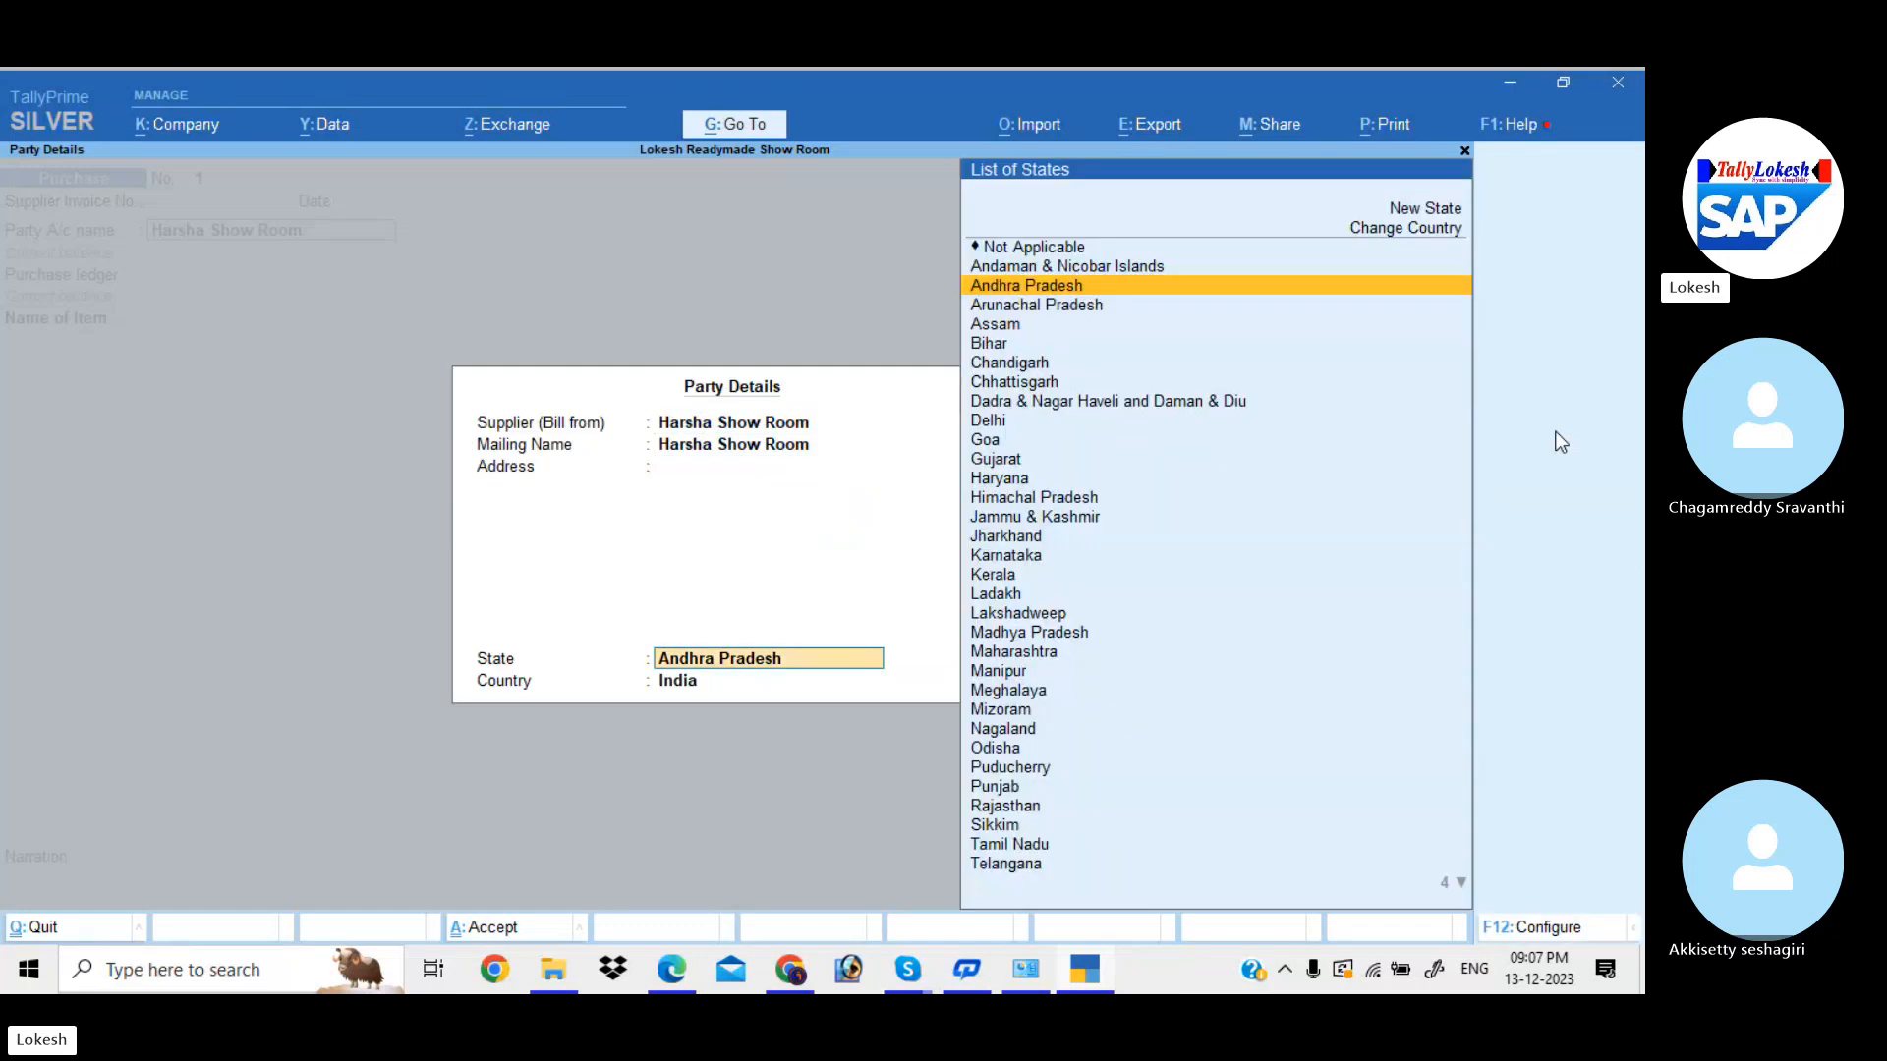
pyautogui.press('Return')
pyautogui.press('Return')
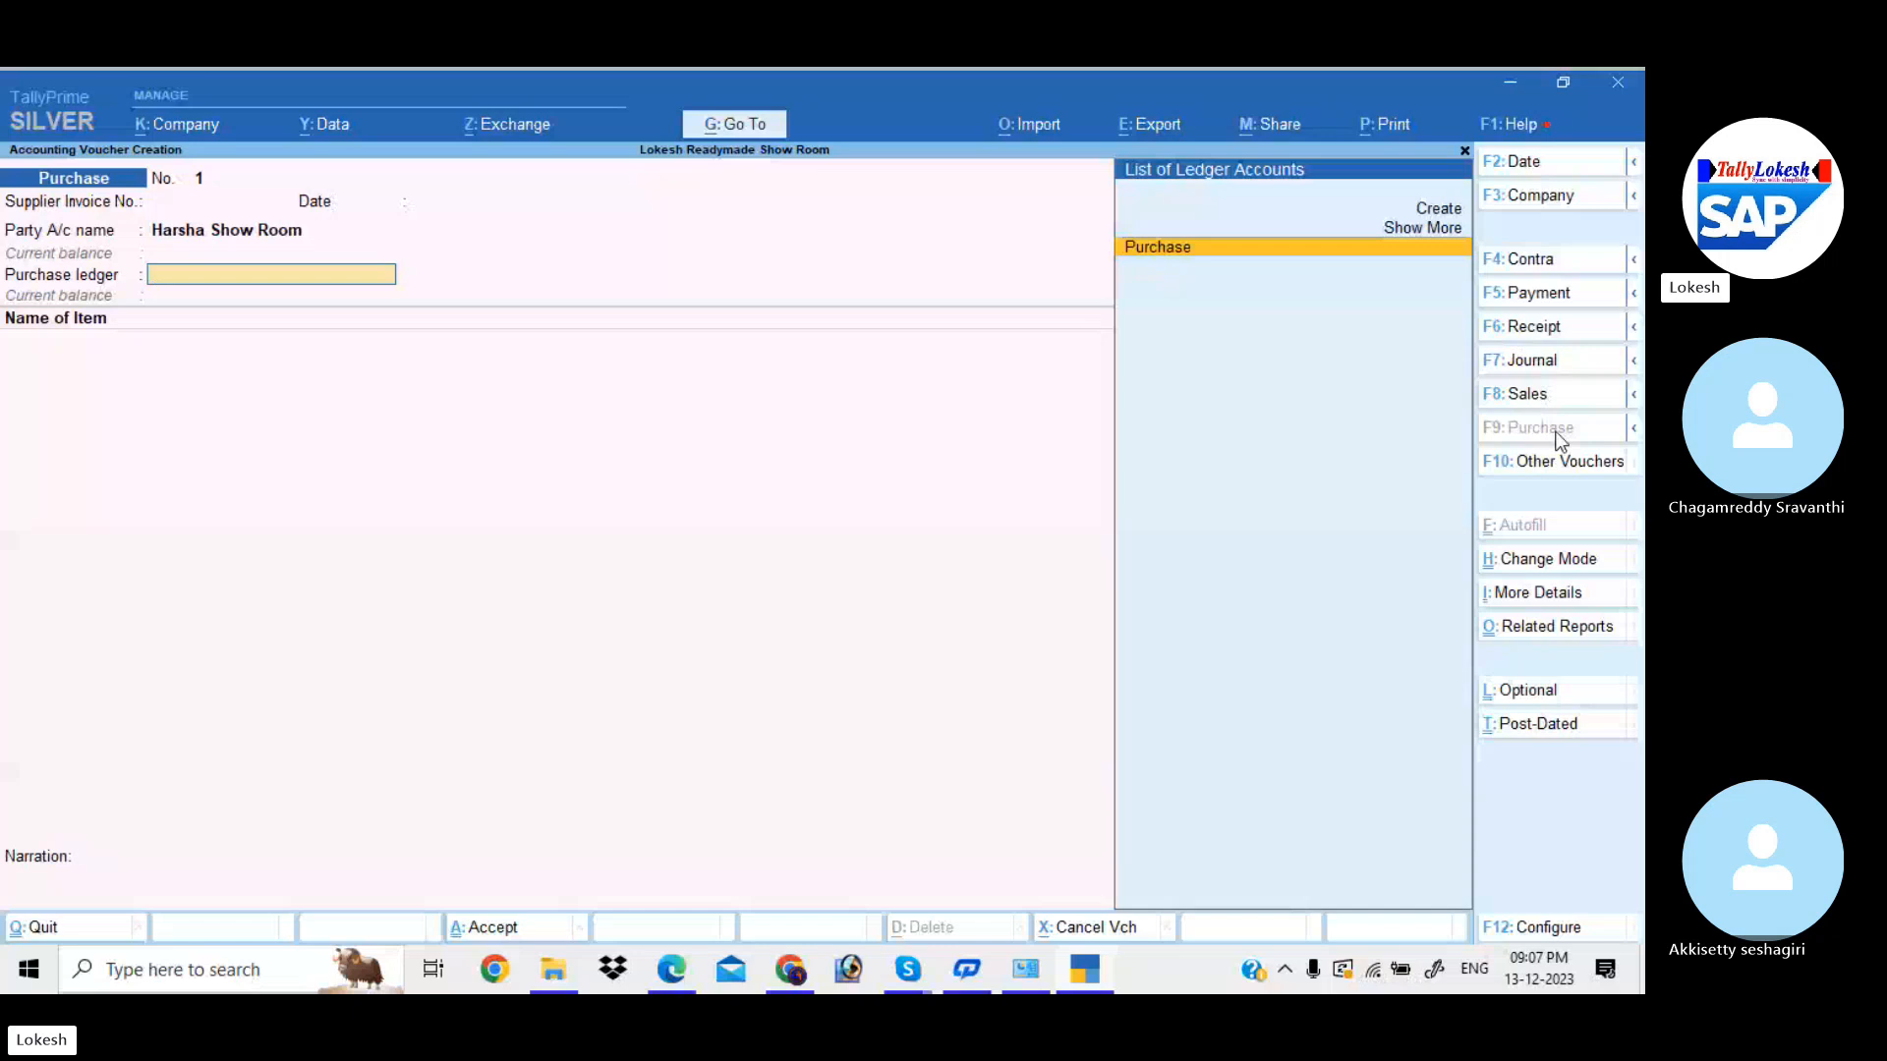
pyautogui.press('Return')
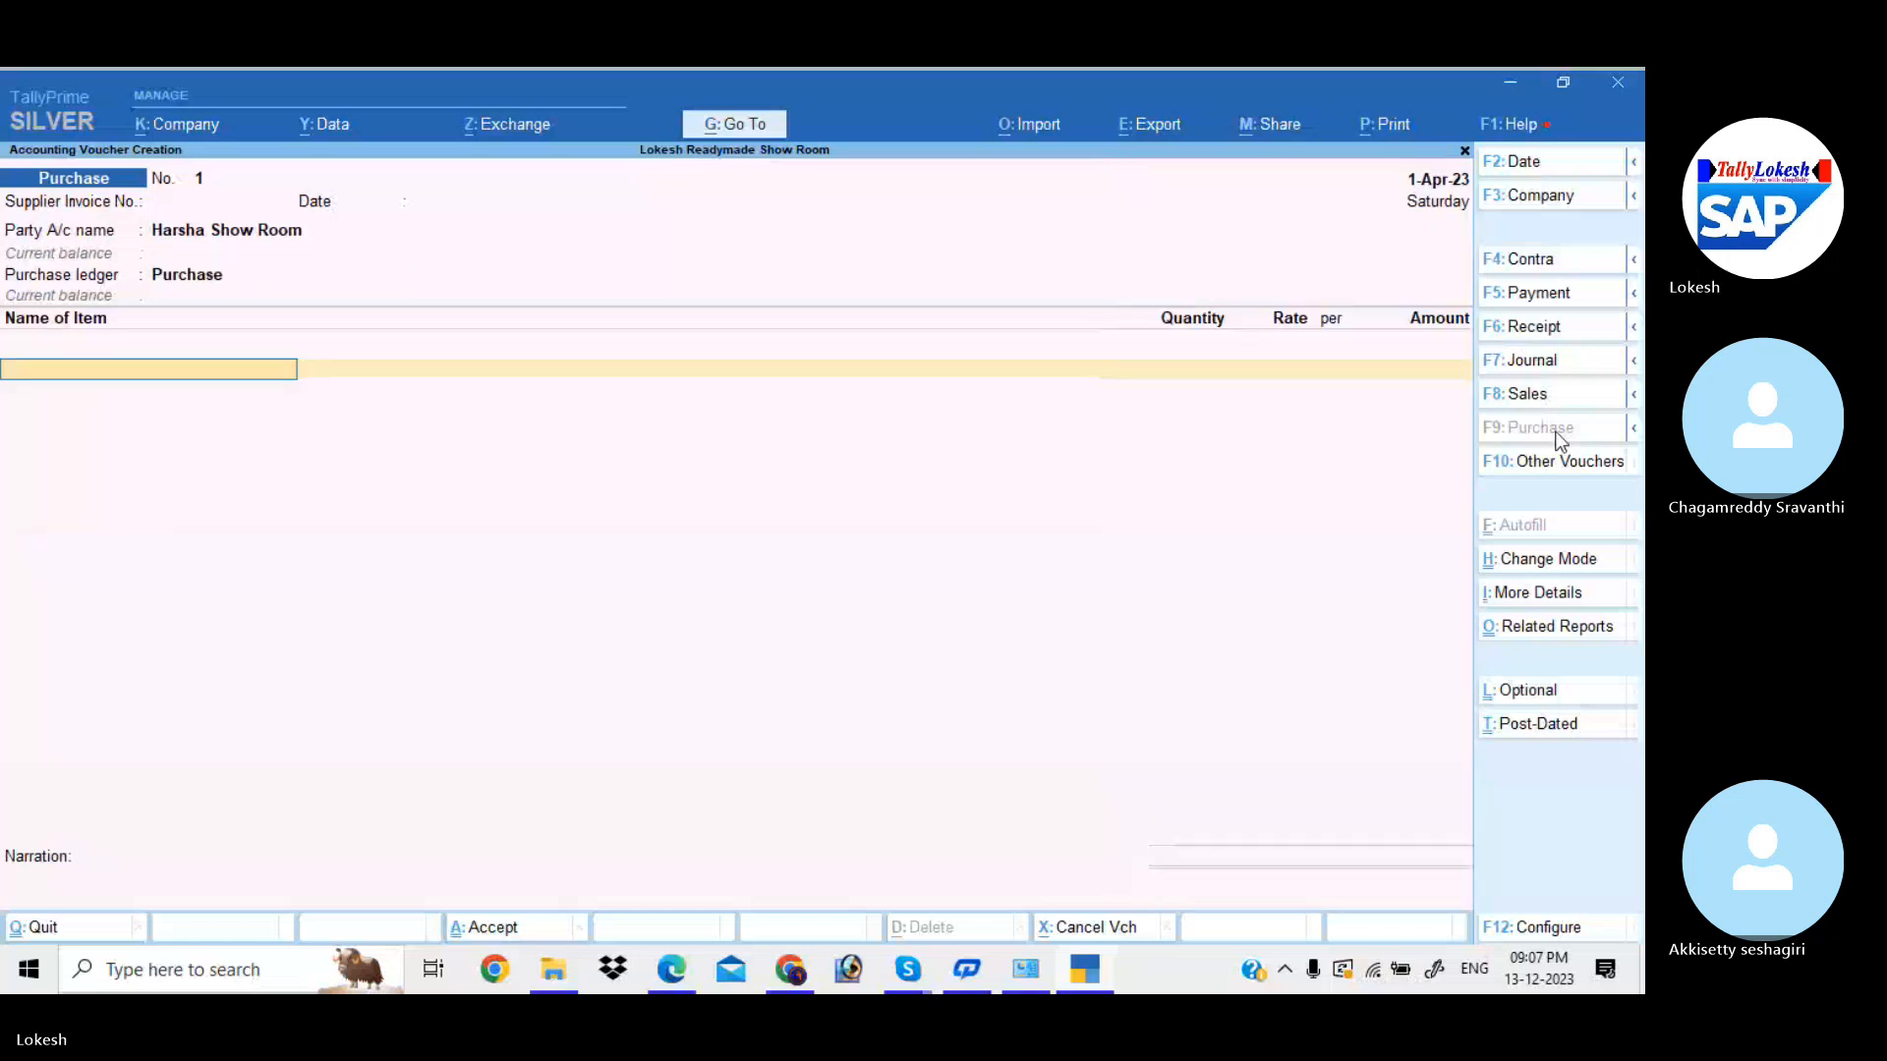
# - Add Dig Jam Pant to the purchase voucher with a quantity of 20 nos at a rate of 2,500, without a tracking number
pyautogui.press('Return')
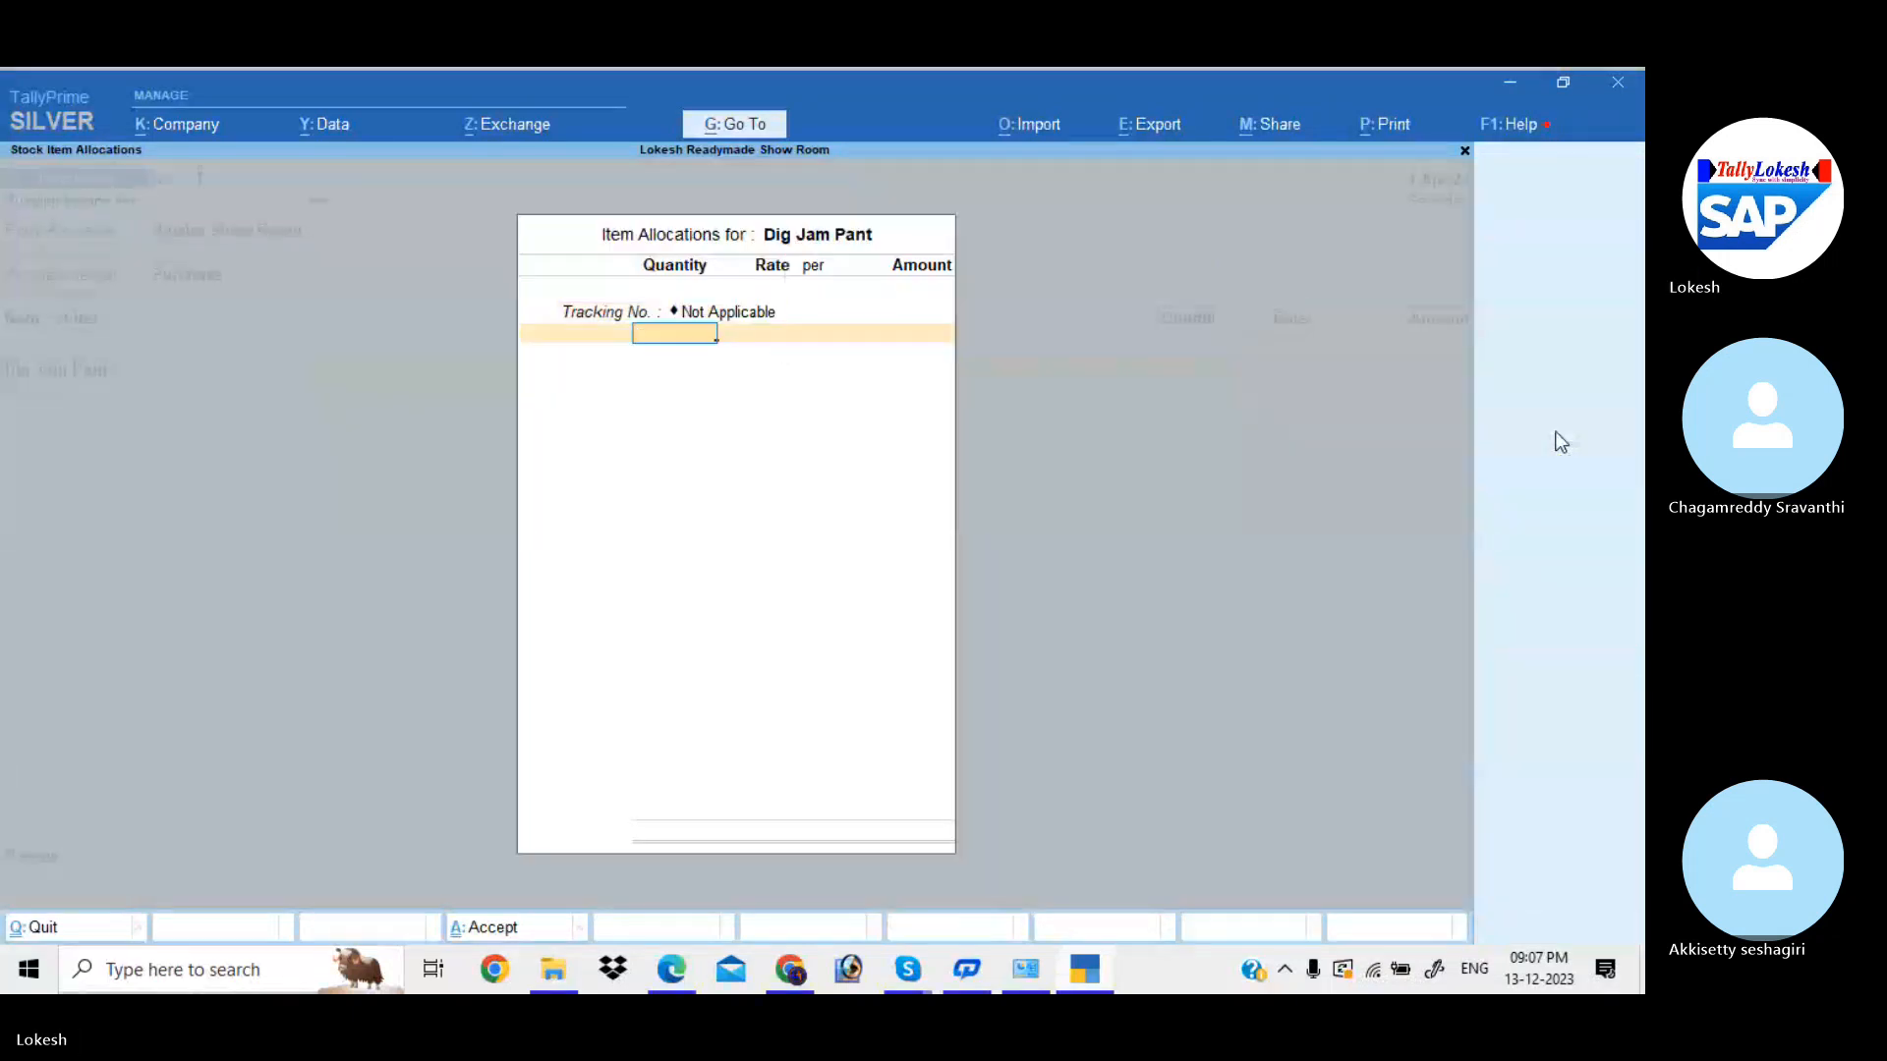
pyautogui.write('20')
pyautogui.press('Return')
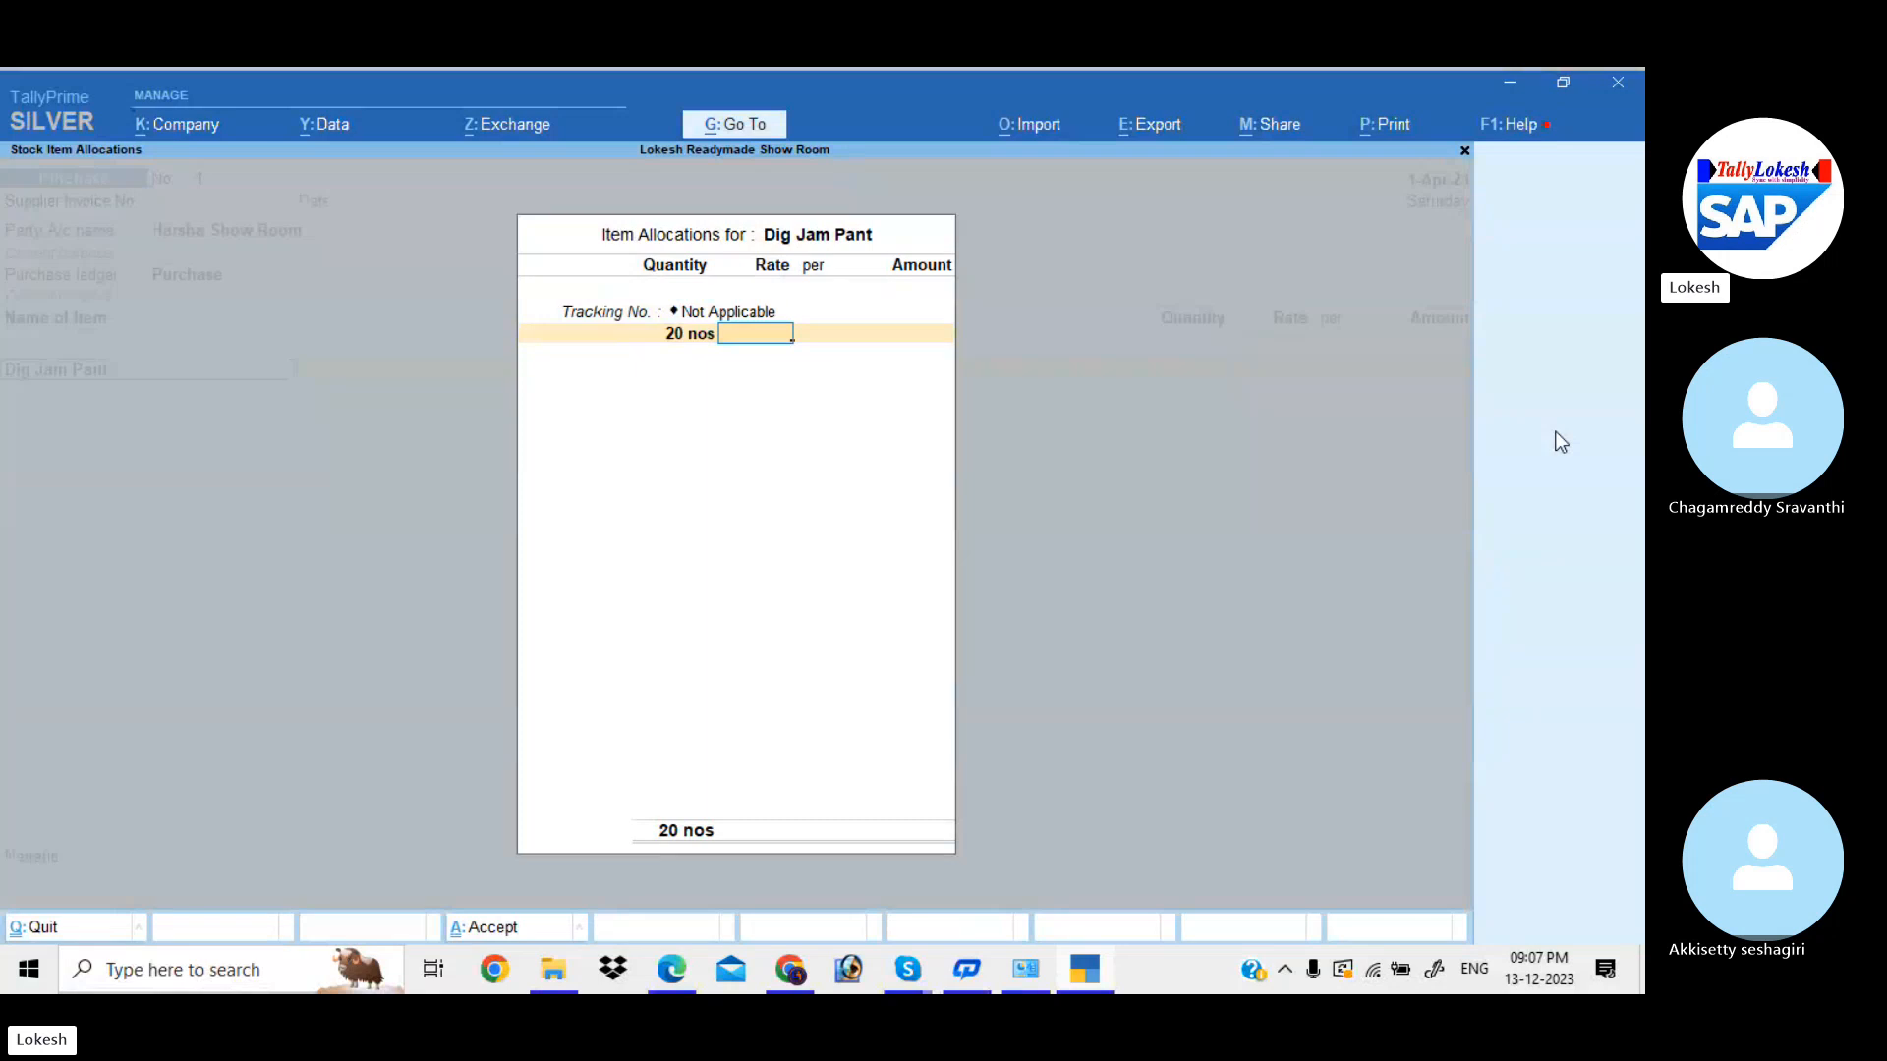
pyautogui.write('2500')
pyautogui.press('Return')
pyautogui.press('Return')
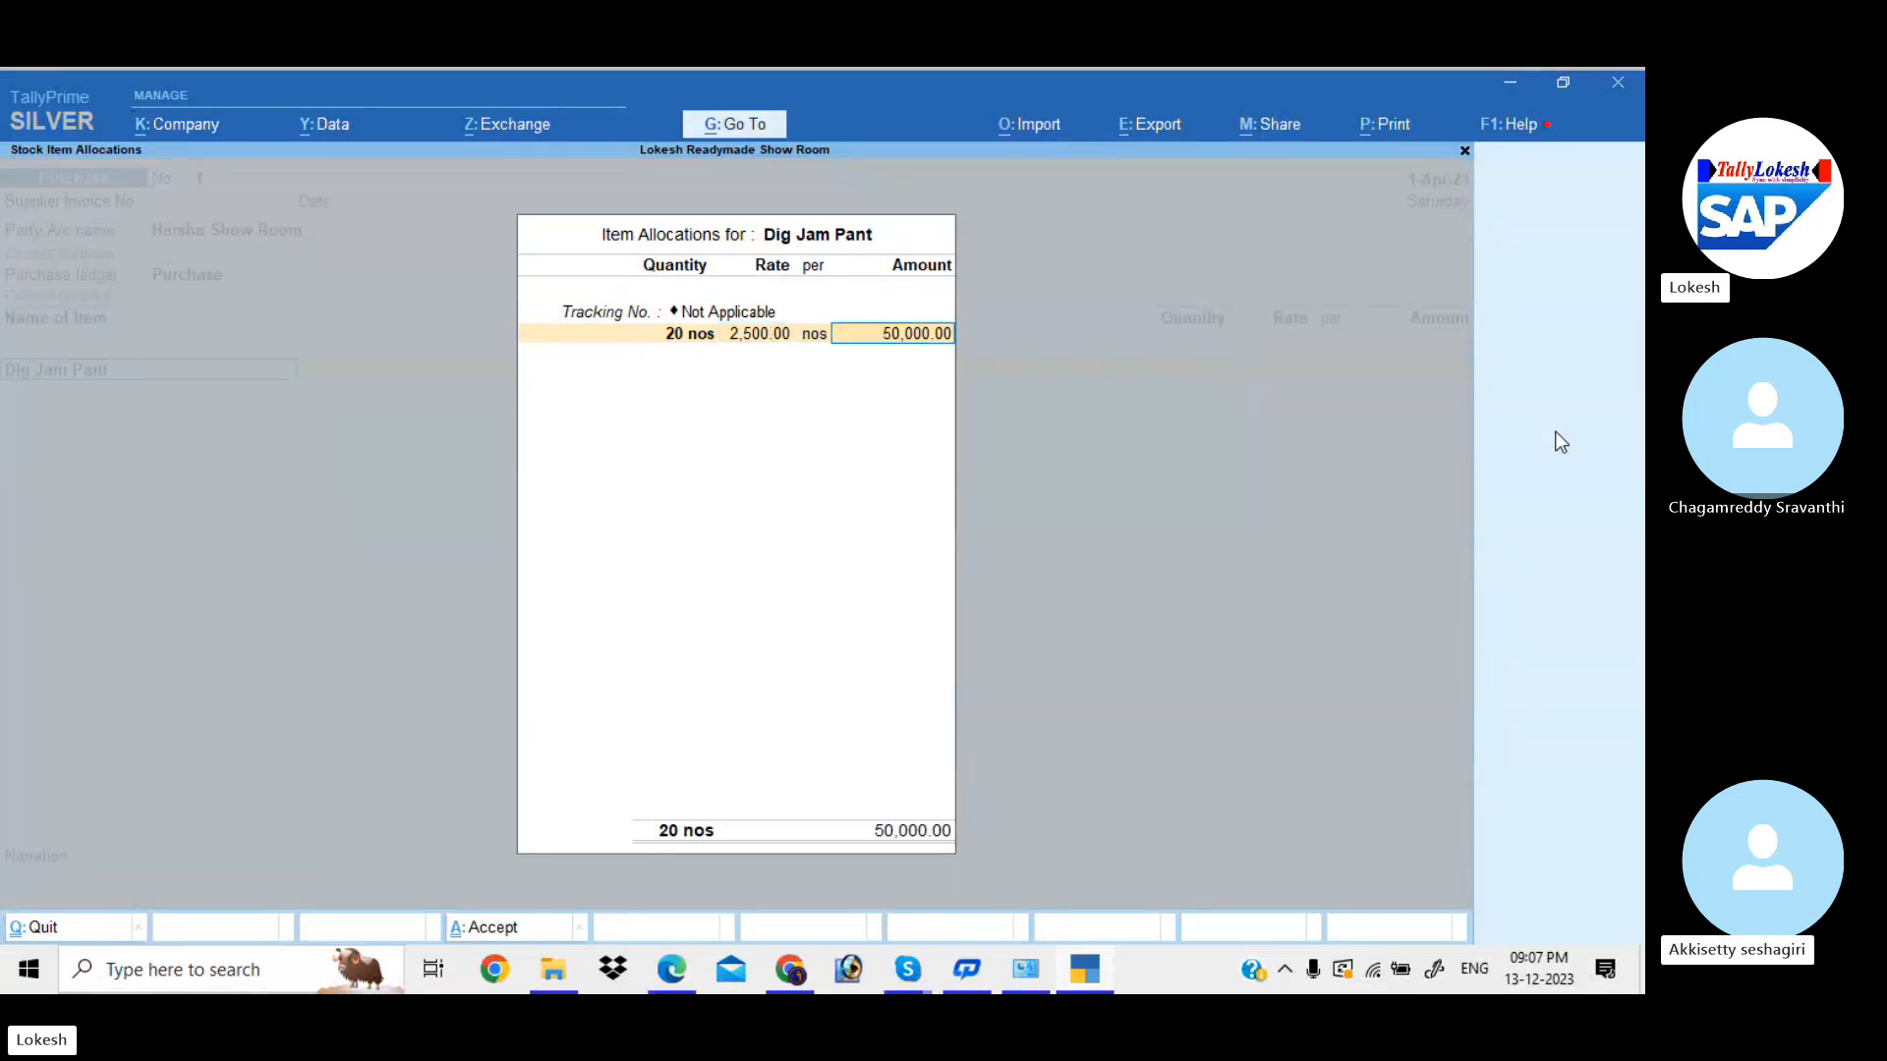
pyautogui.press('Return')
pyautogui.press('Return')
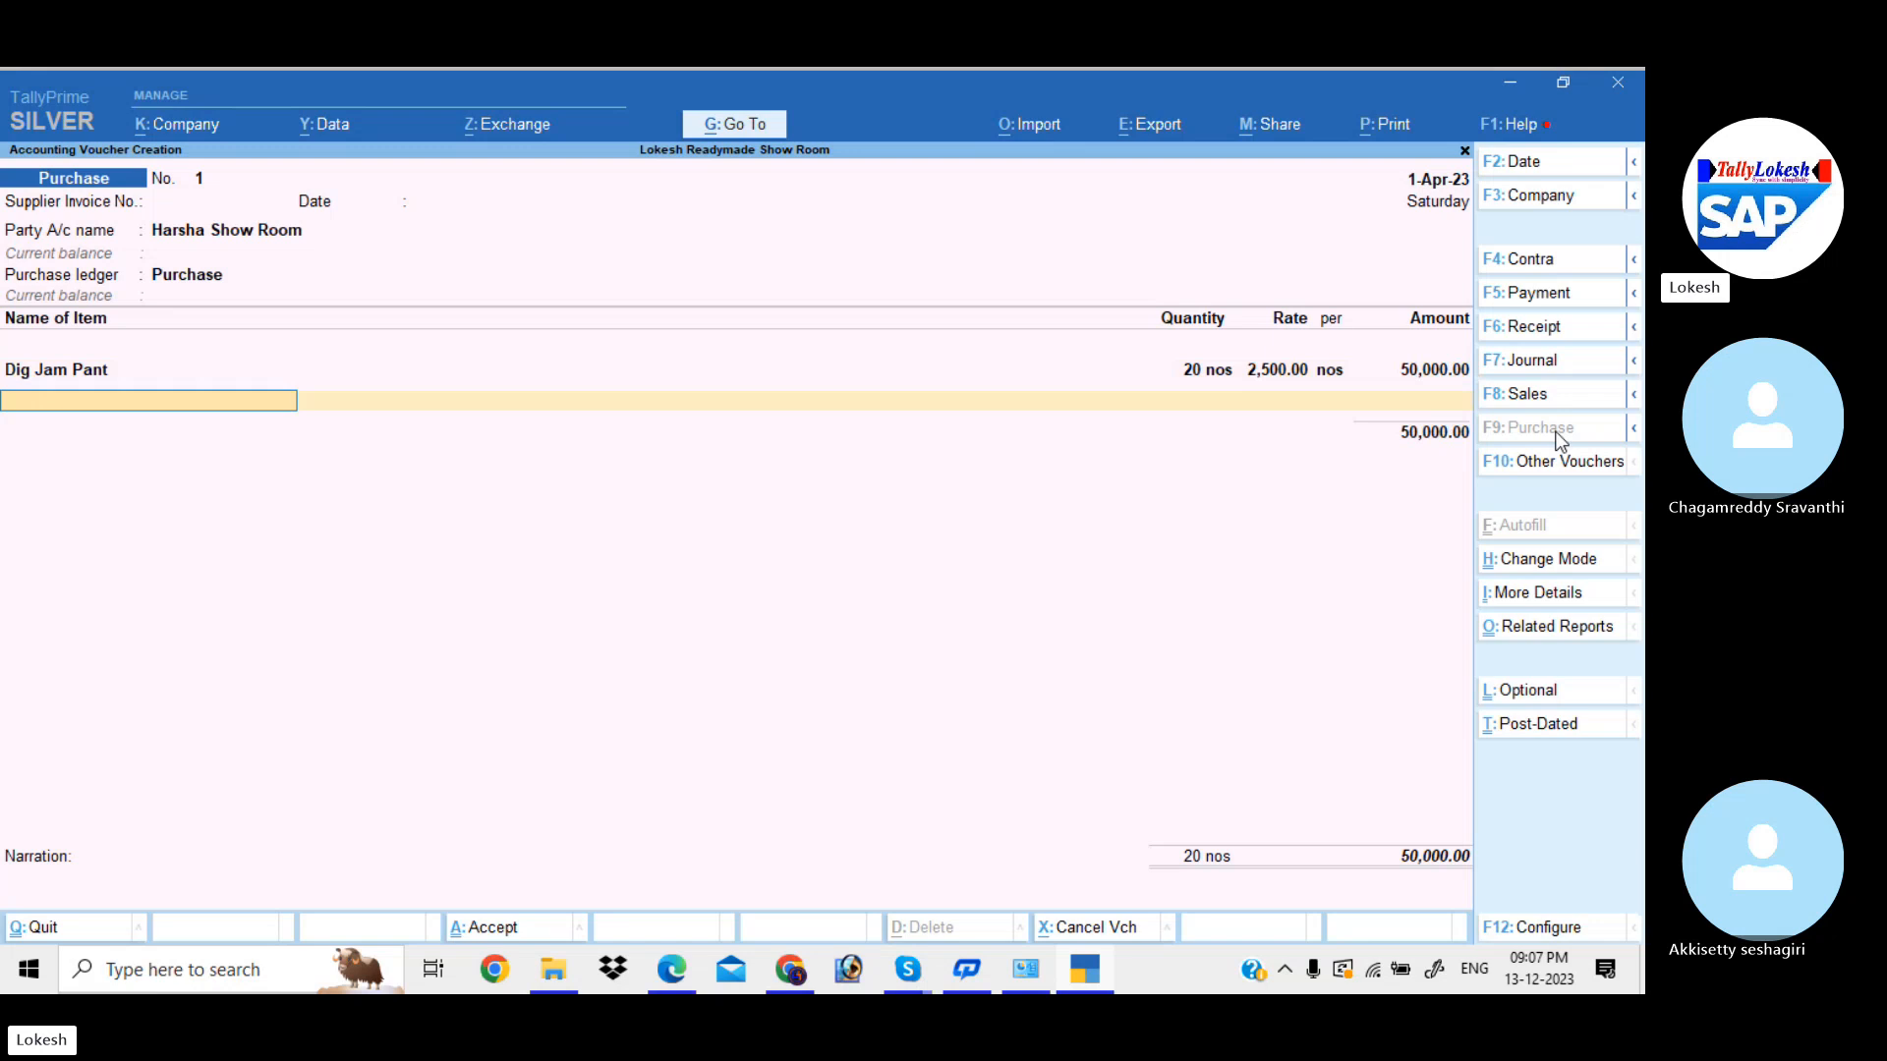
# - Add Raymond Pant as the second purchase item with a quantity of 25 nos at a rate of 3,000
pyautogui.press('Down')
pyautogui.press('Down')
pyautogui.press('Down')
pyautogui.press('Return')
pyautogui.write('25')
pyautogui.press('Return')
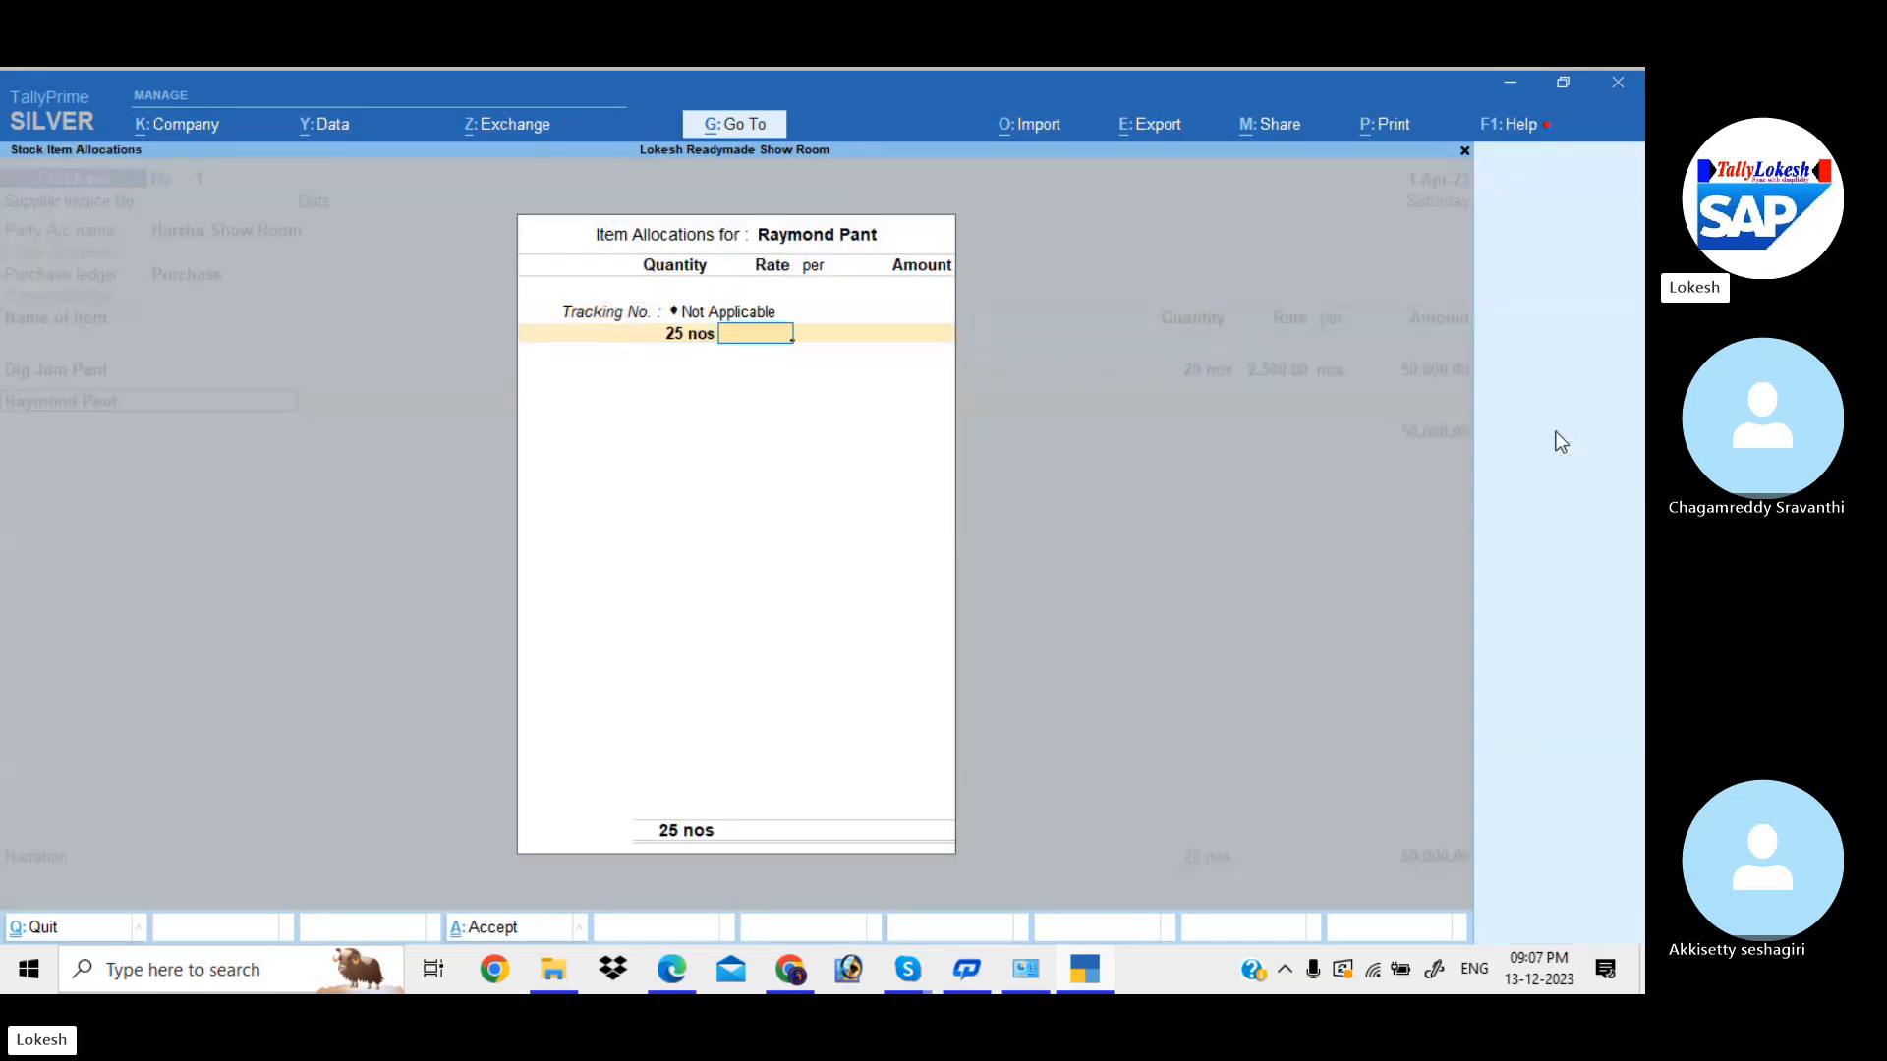
pyautogui.write('3000')
pyautogui.press('Return')
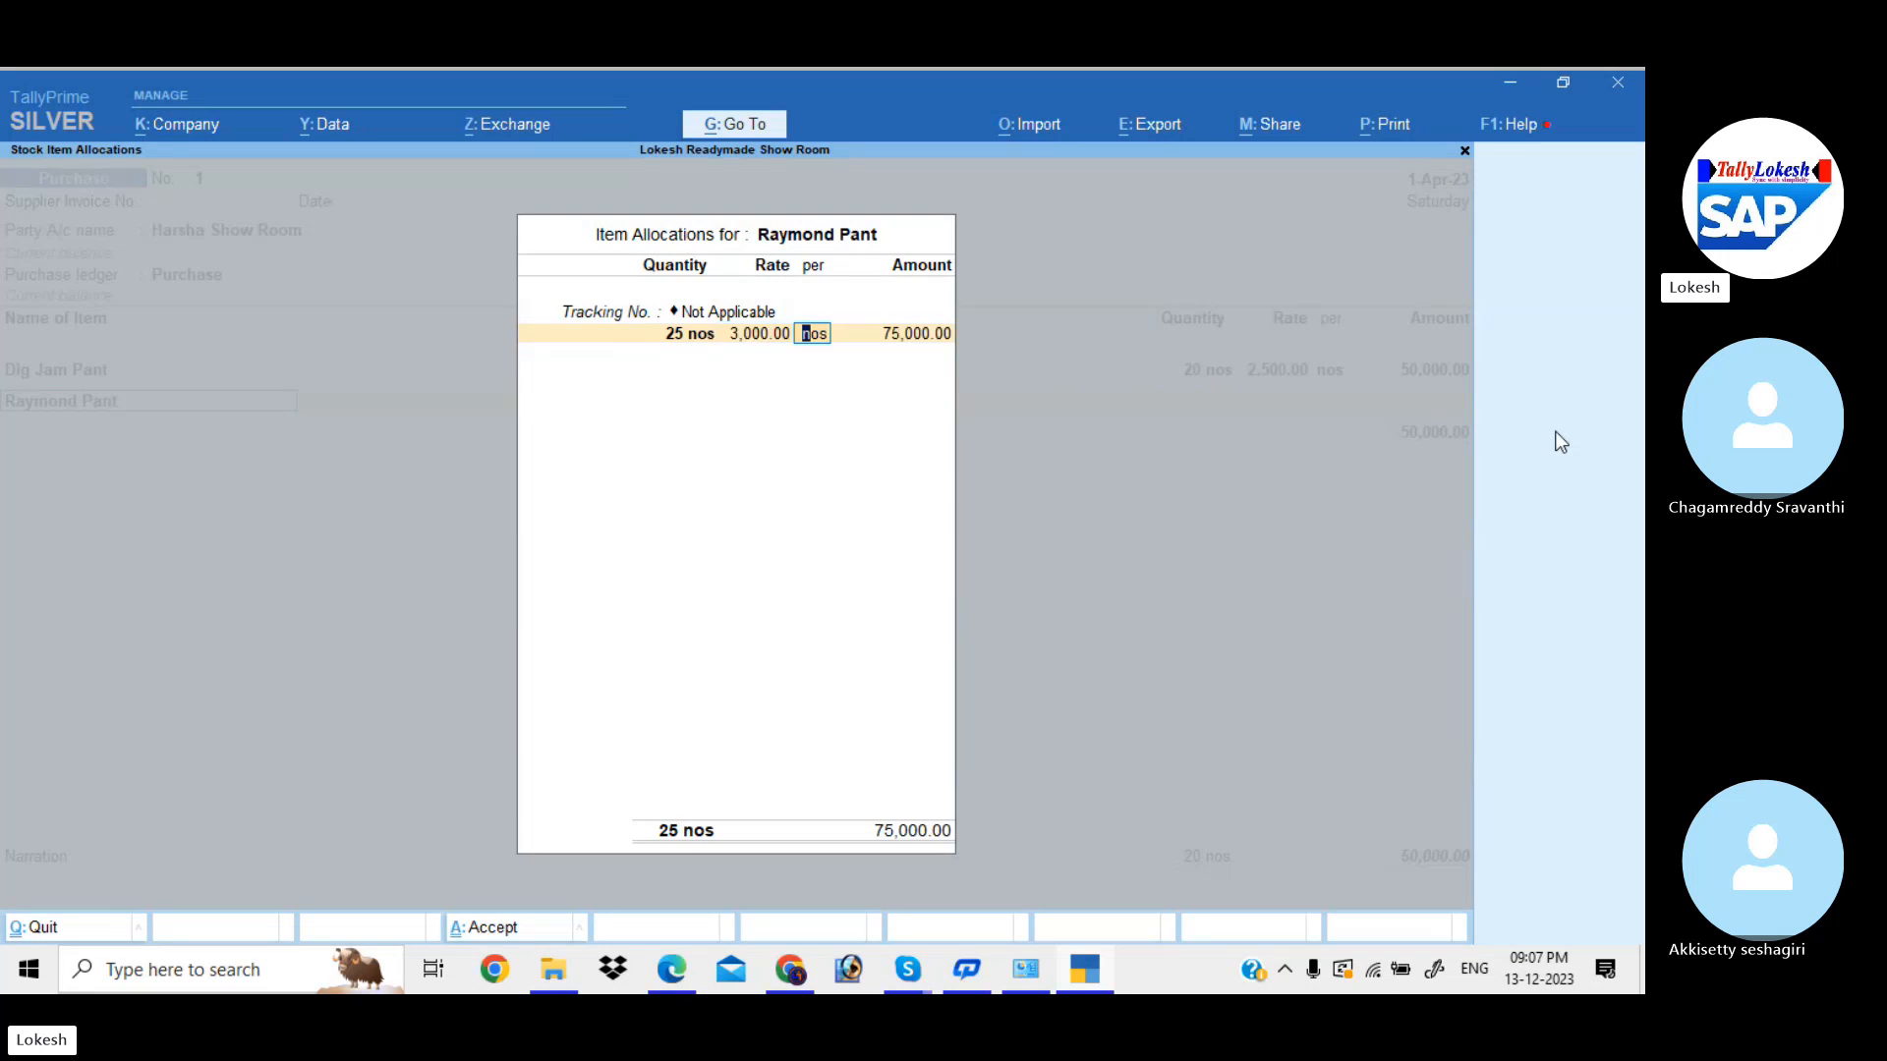
pyautogui.press('Return')
pyautogui.press('Return')
pyautogui.press('Return')
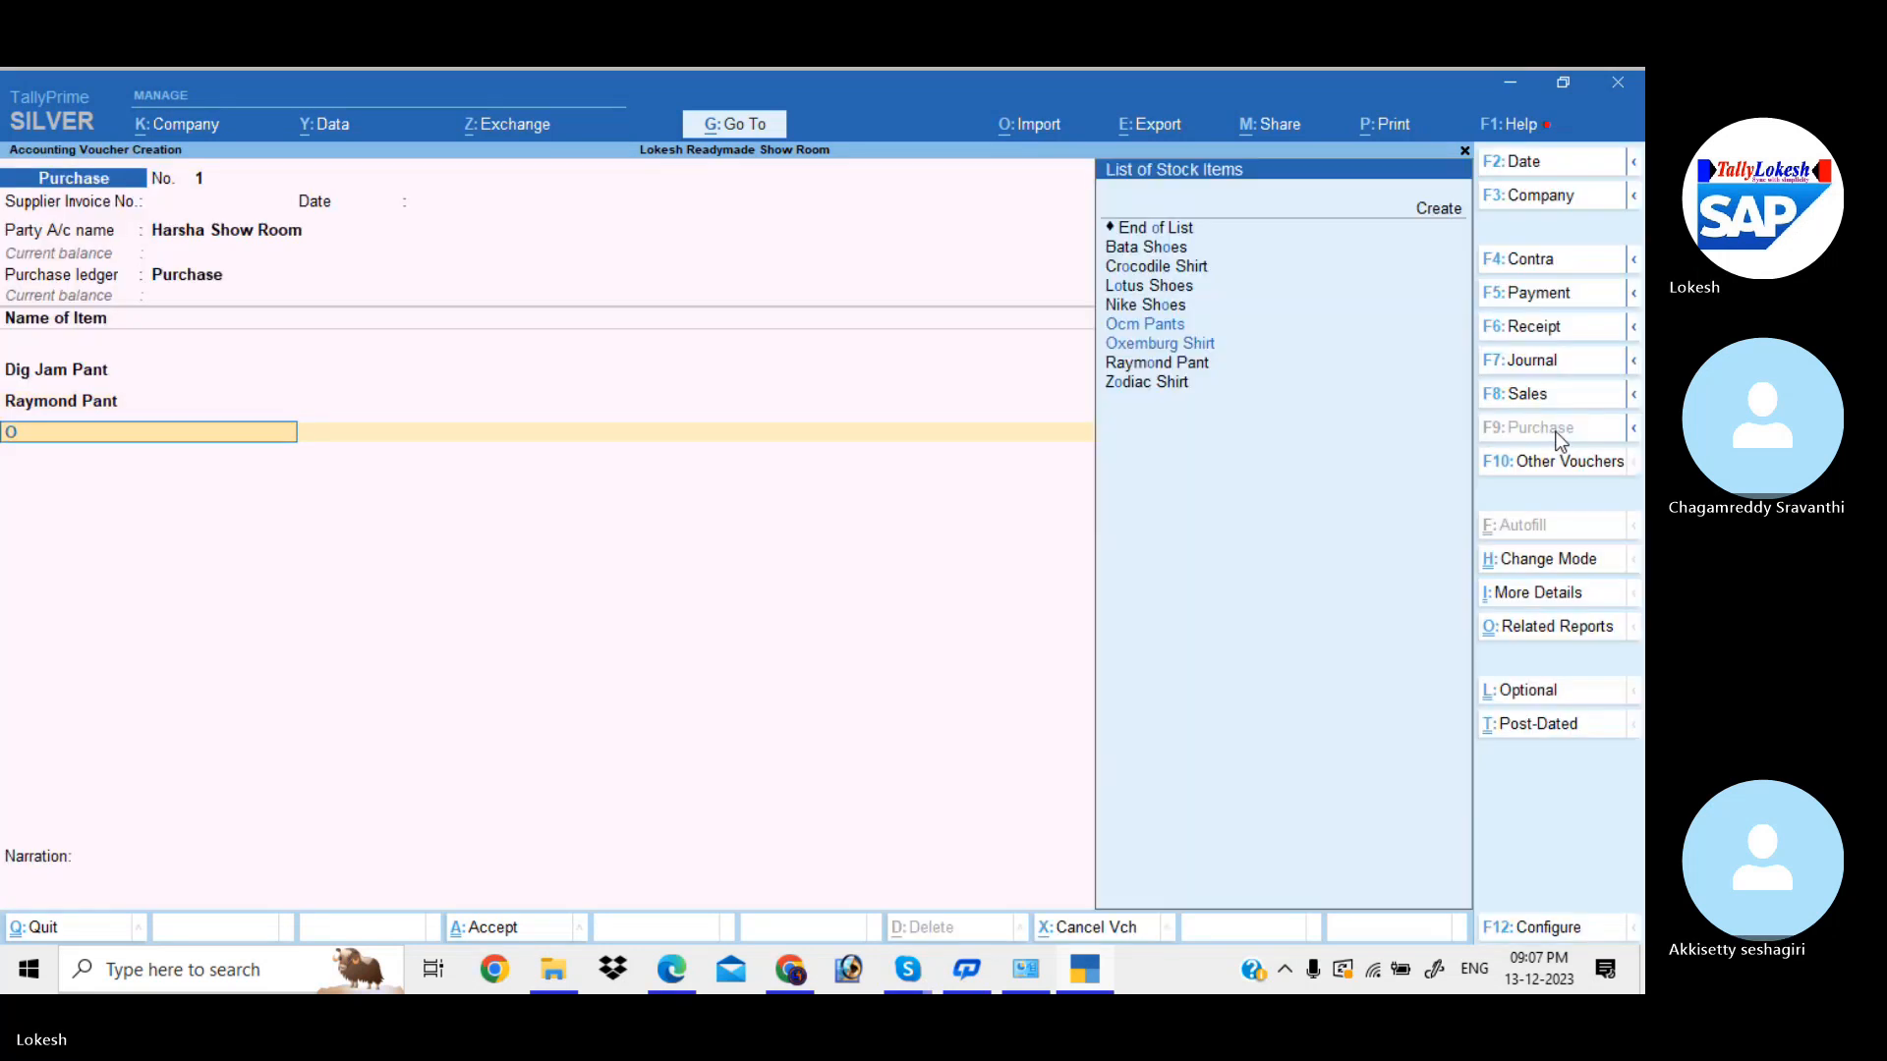
# - Add Ocm Pants to the purchase voucher with a quantity of 10 nos at a rate of 2,000
pyautogui.write('O')
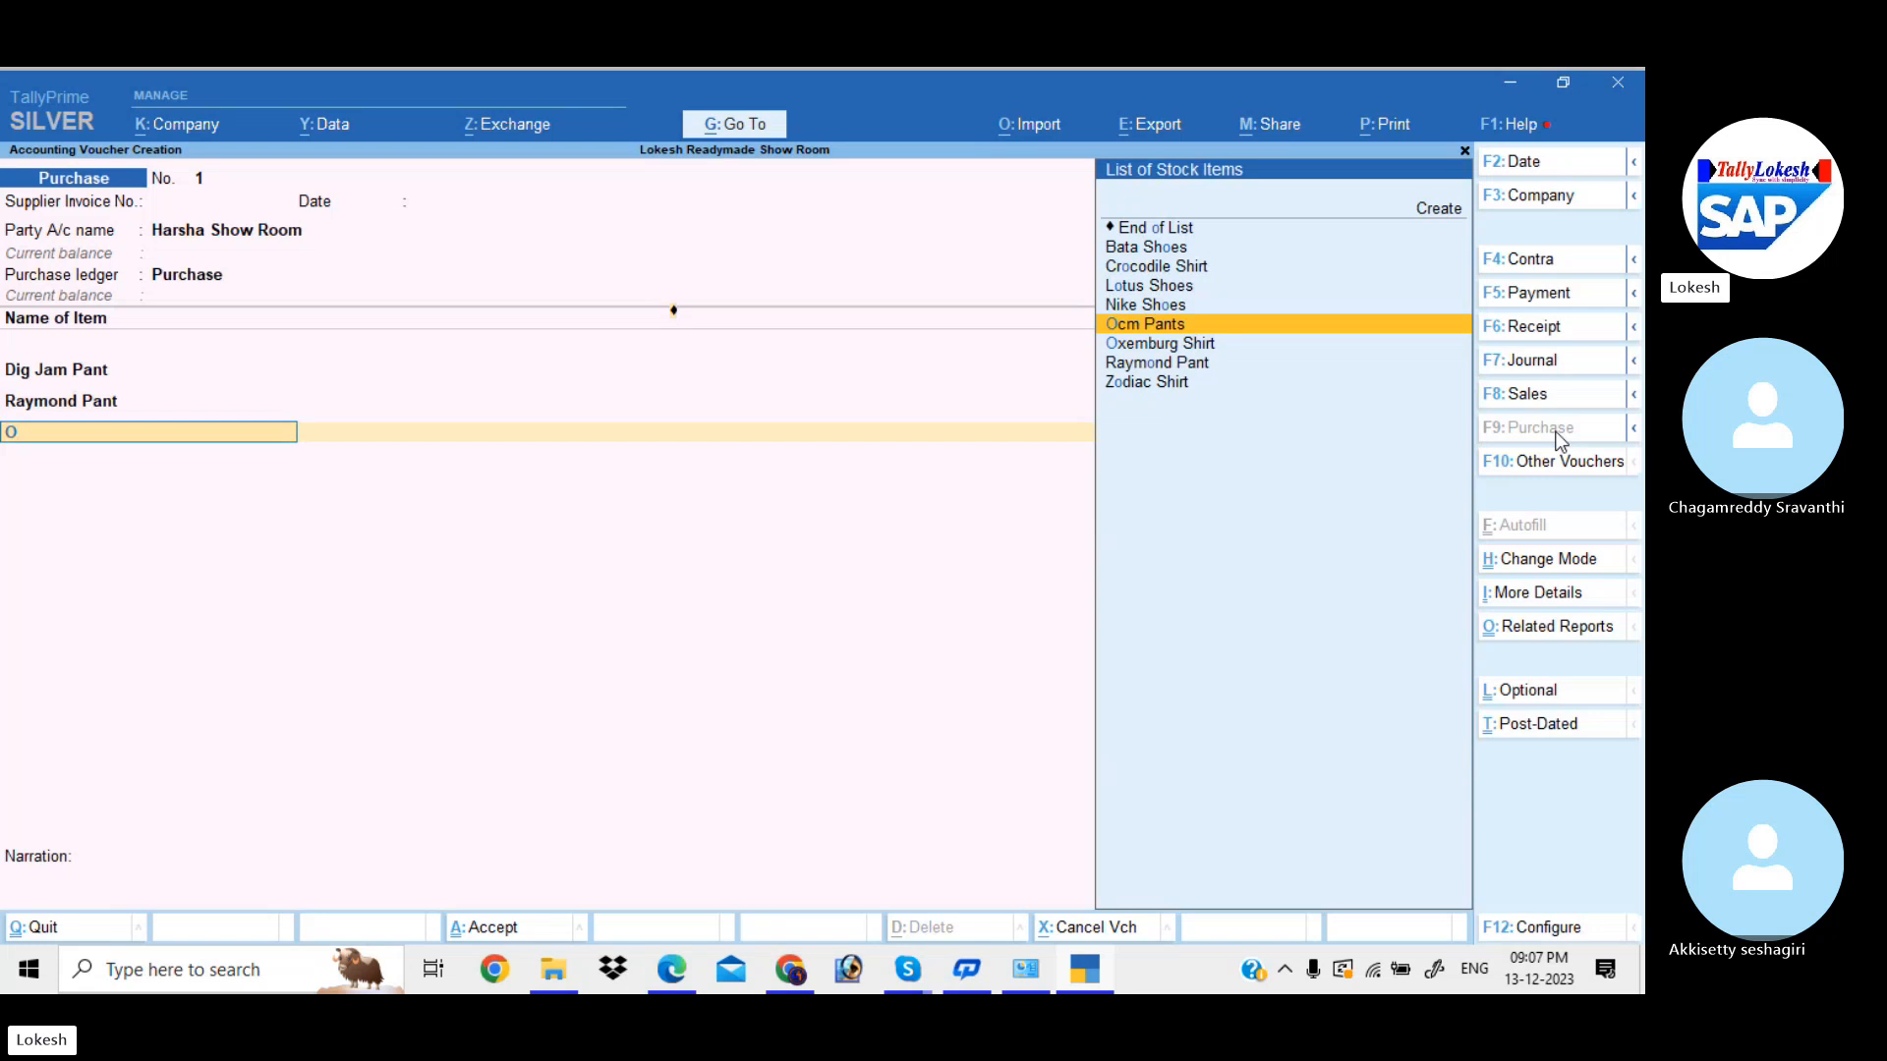
pyautogui.press('Return')
pyautogui.write('10')
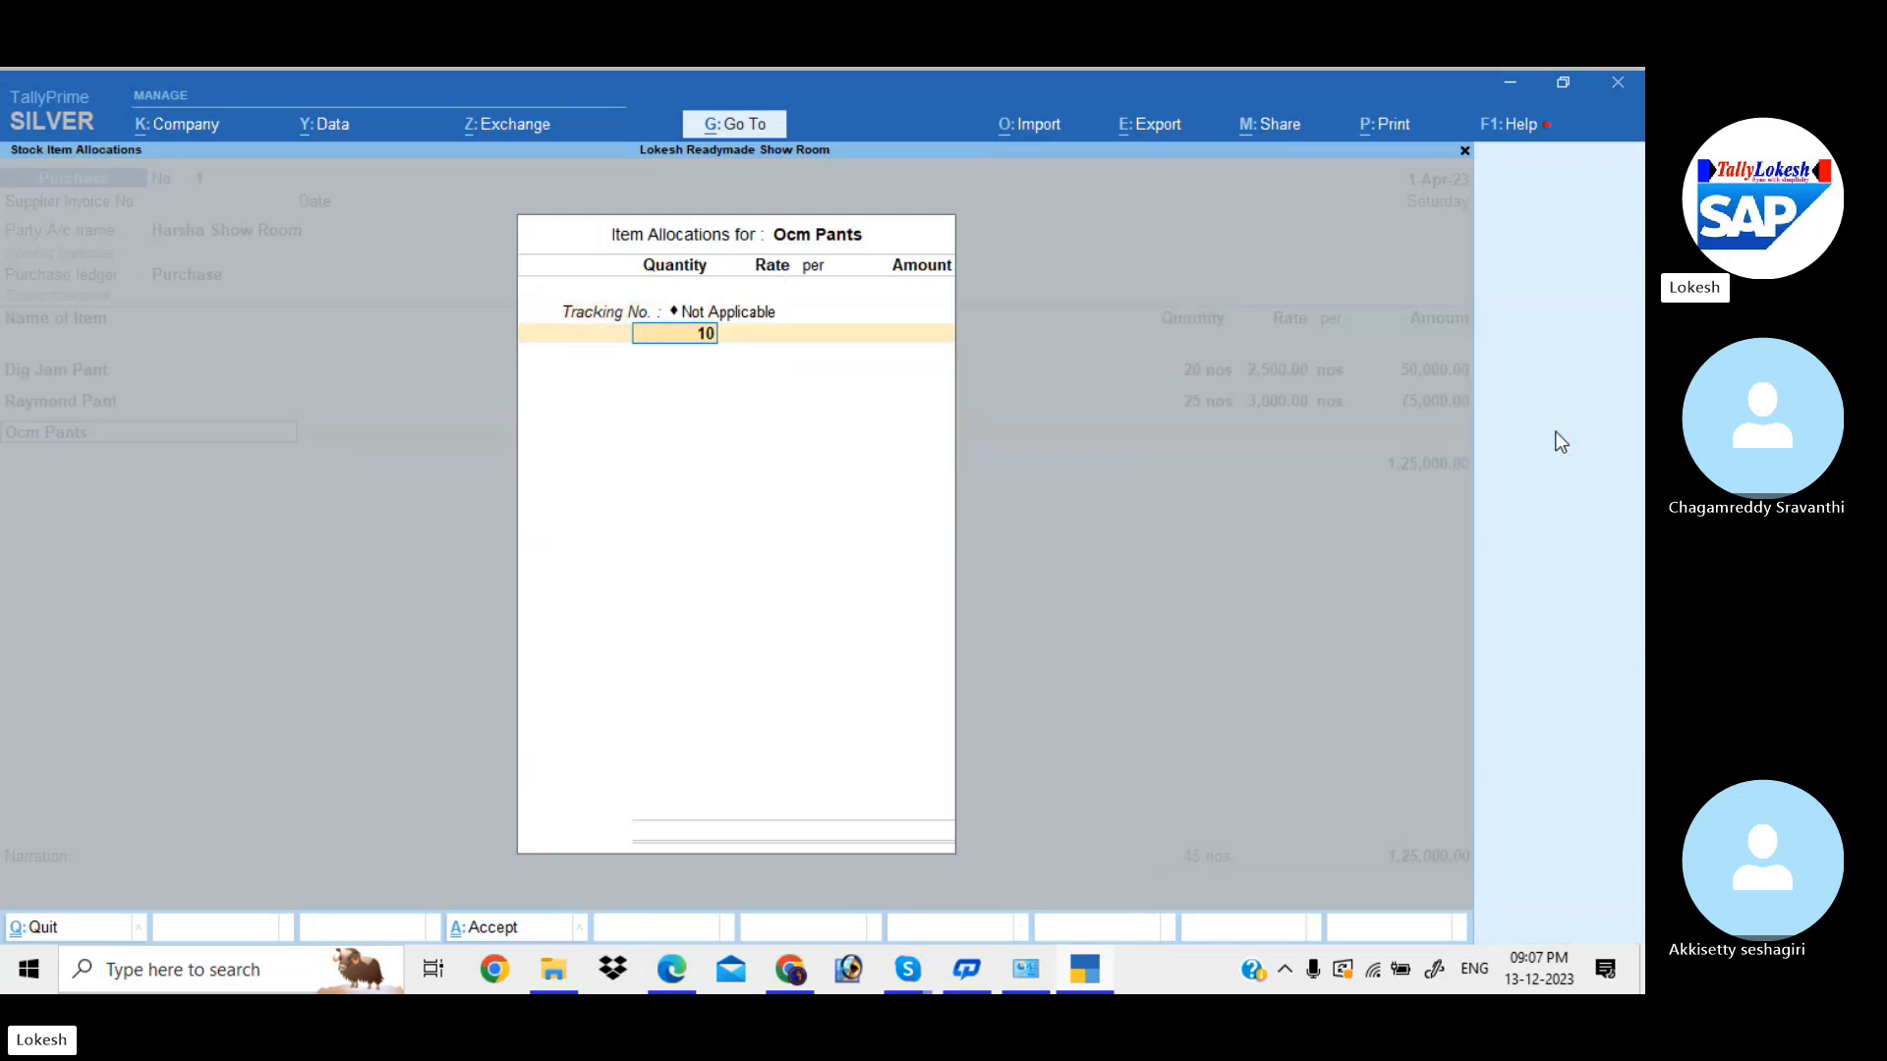
pyautogui.press('Return')
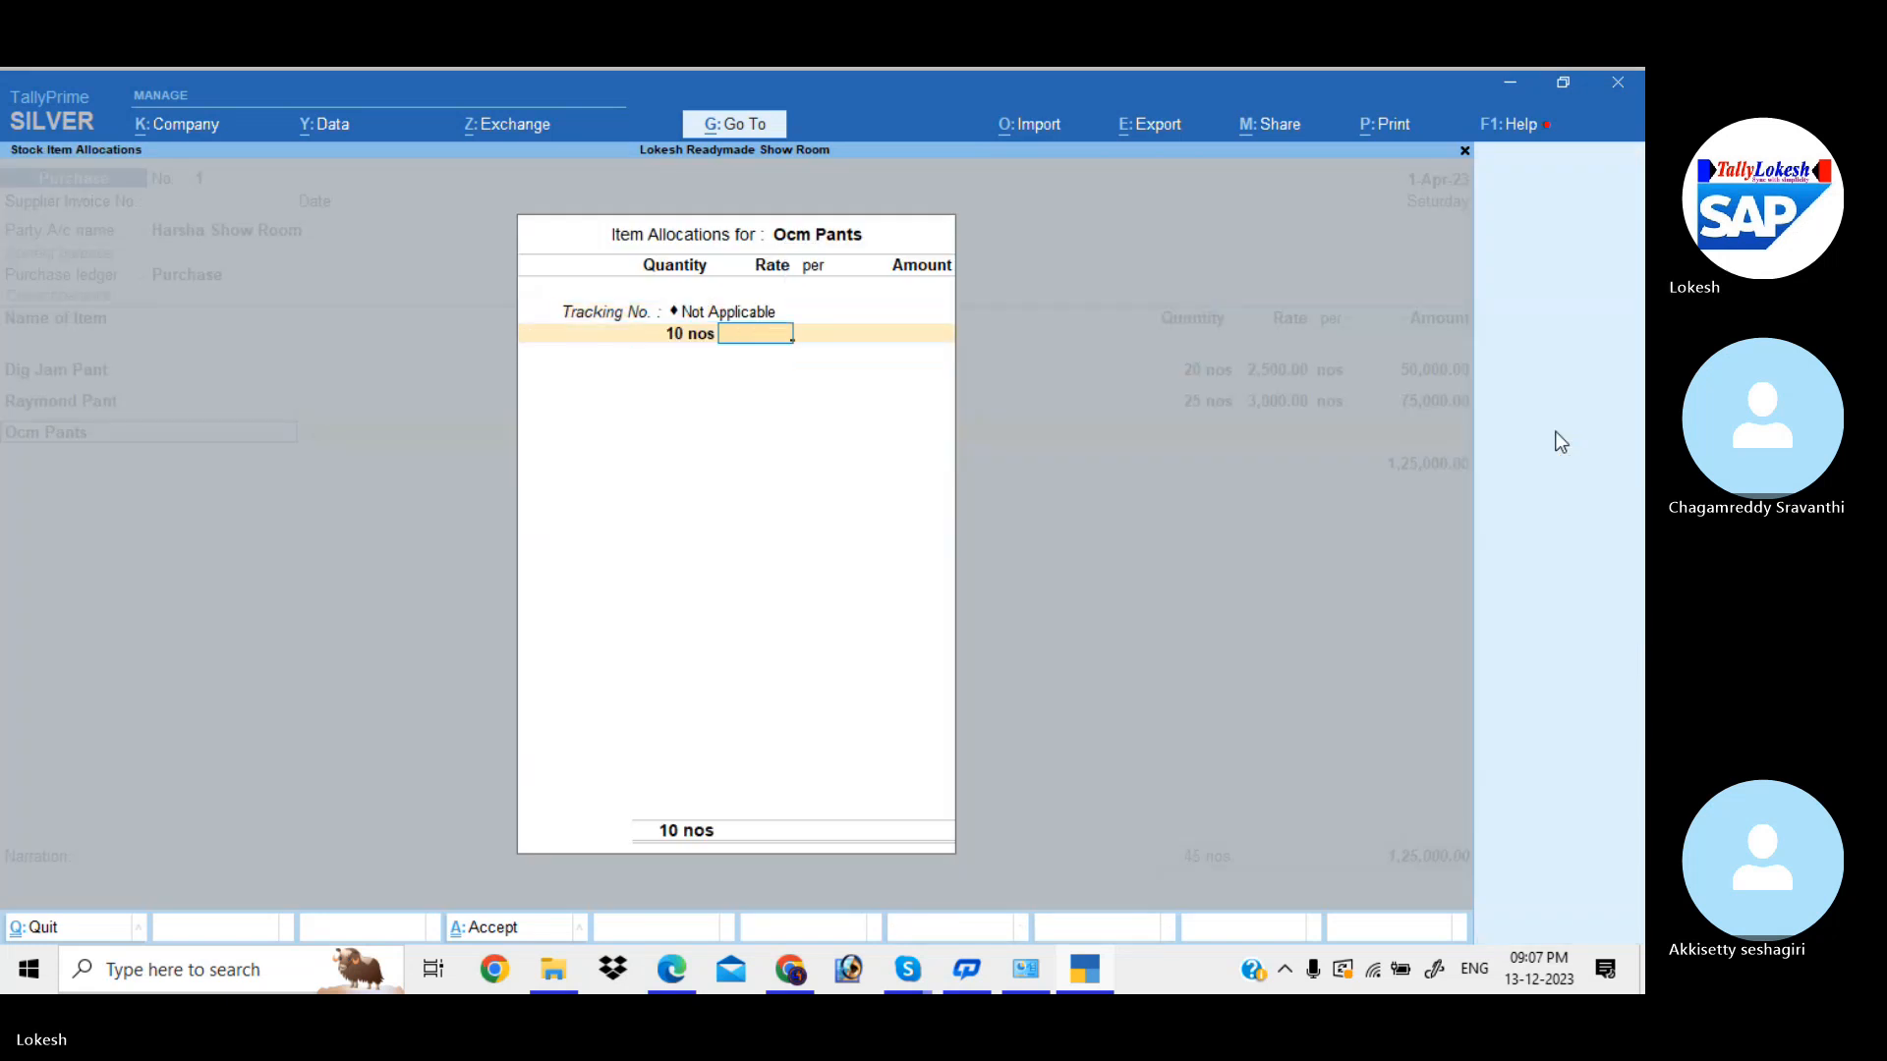
pyautogui.write('2000')
pyautogui.press('Return')
pyautogui.press('Return')
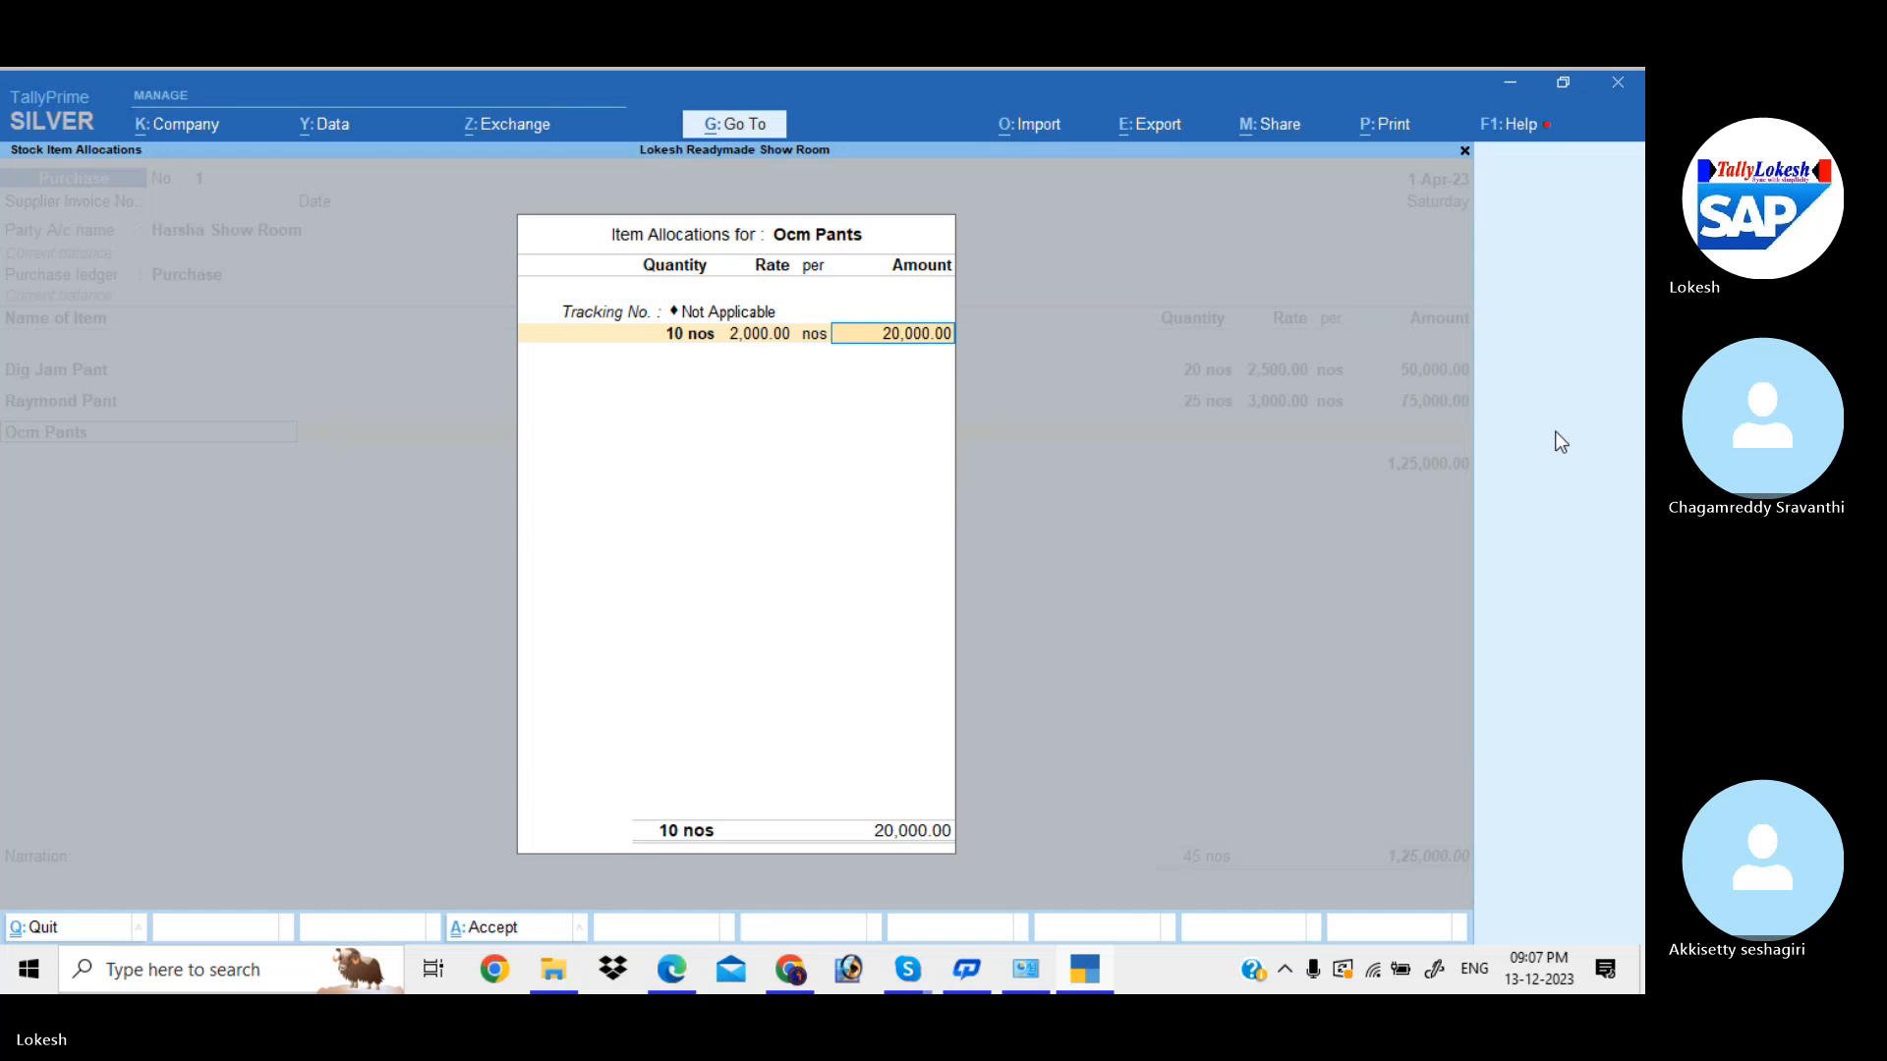
pyautogui.press('Return')
# - Add Zodiac Shirt to the purchase voucher with a quantity of 100 nos at a rate of 2,000
pyautogui.write('Z')
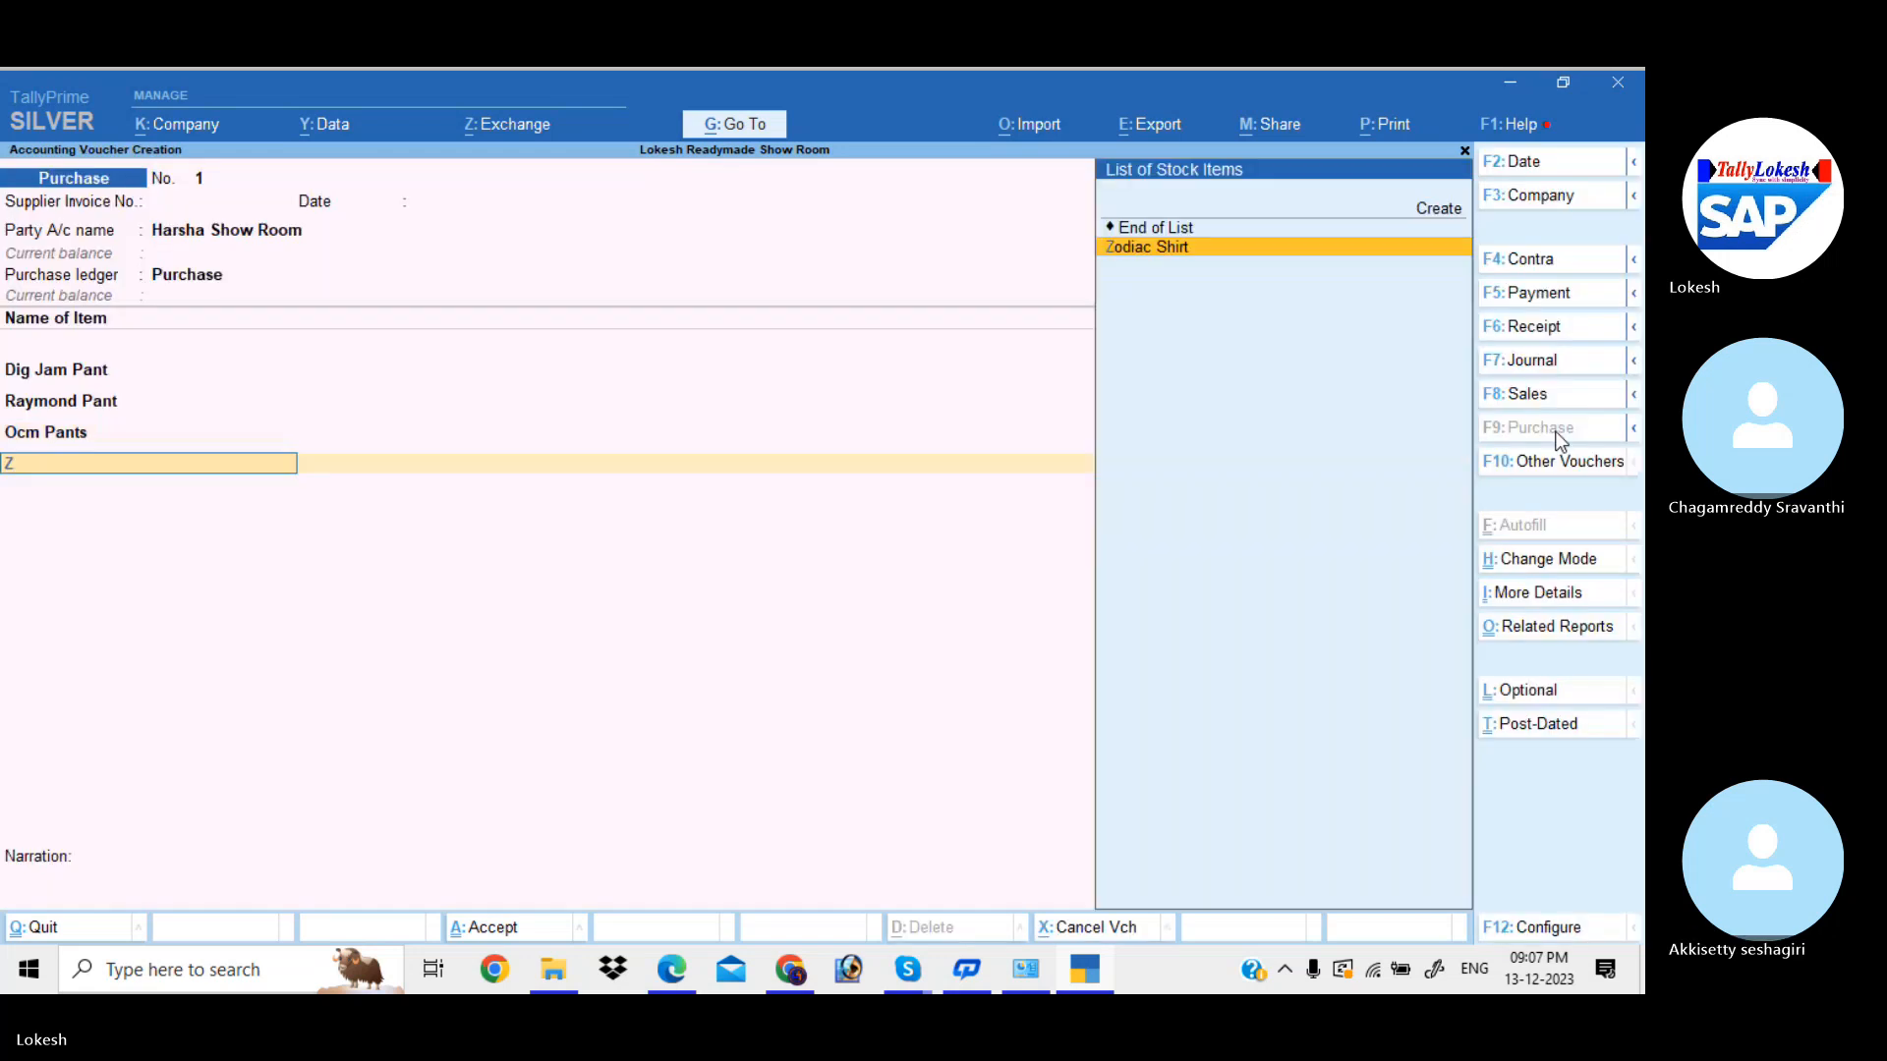
pyautogui.press('Return')
pyautogui.write('100')
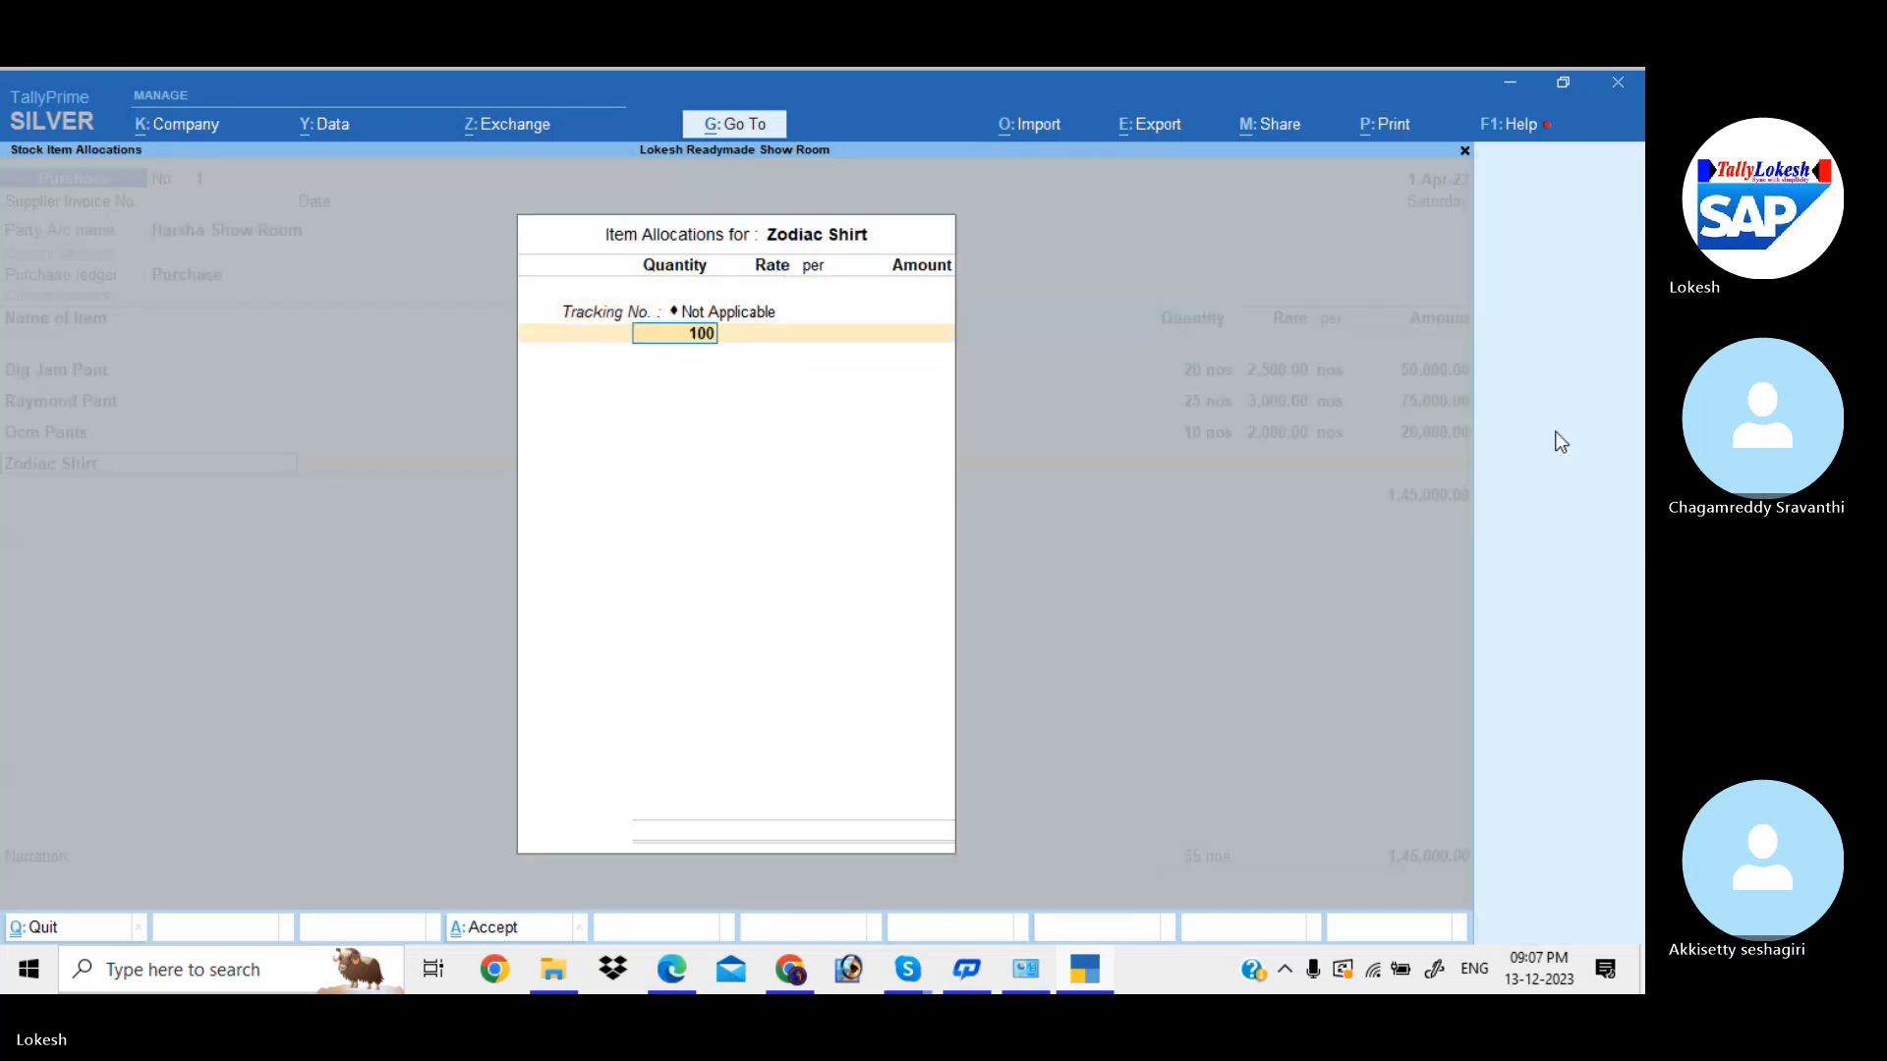
pyautogui.press('Return')
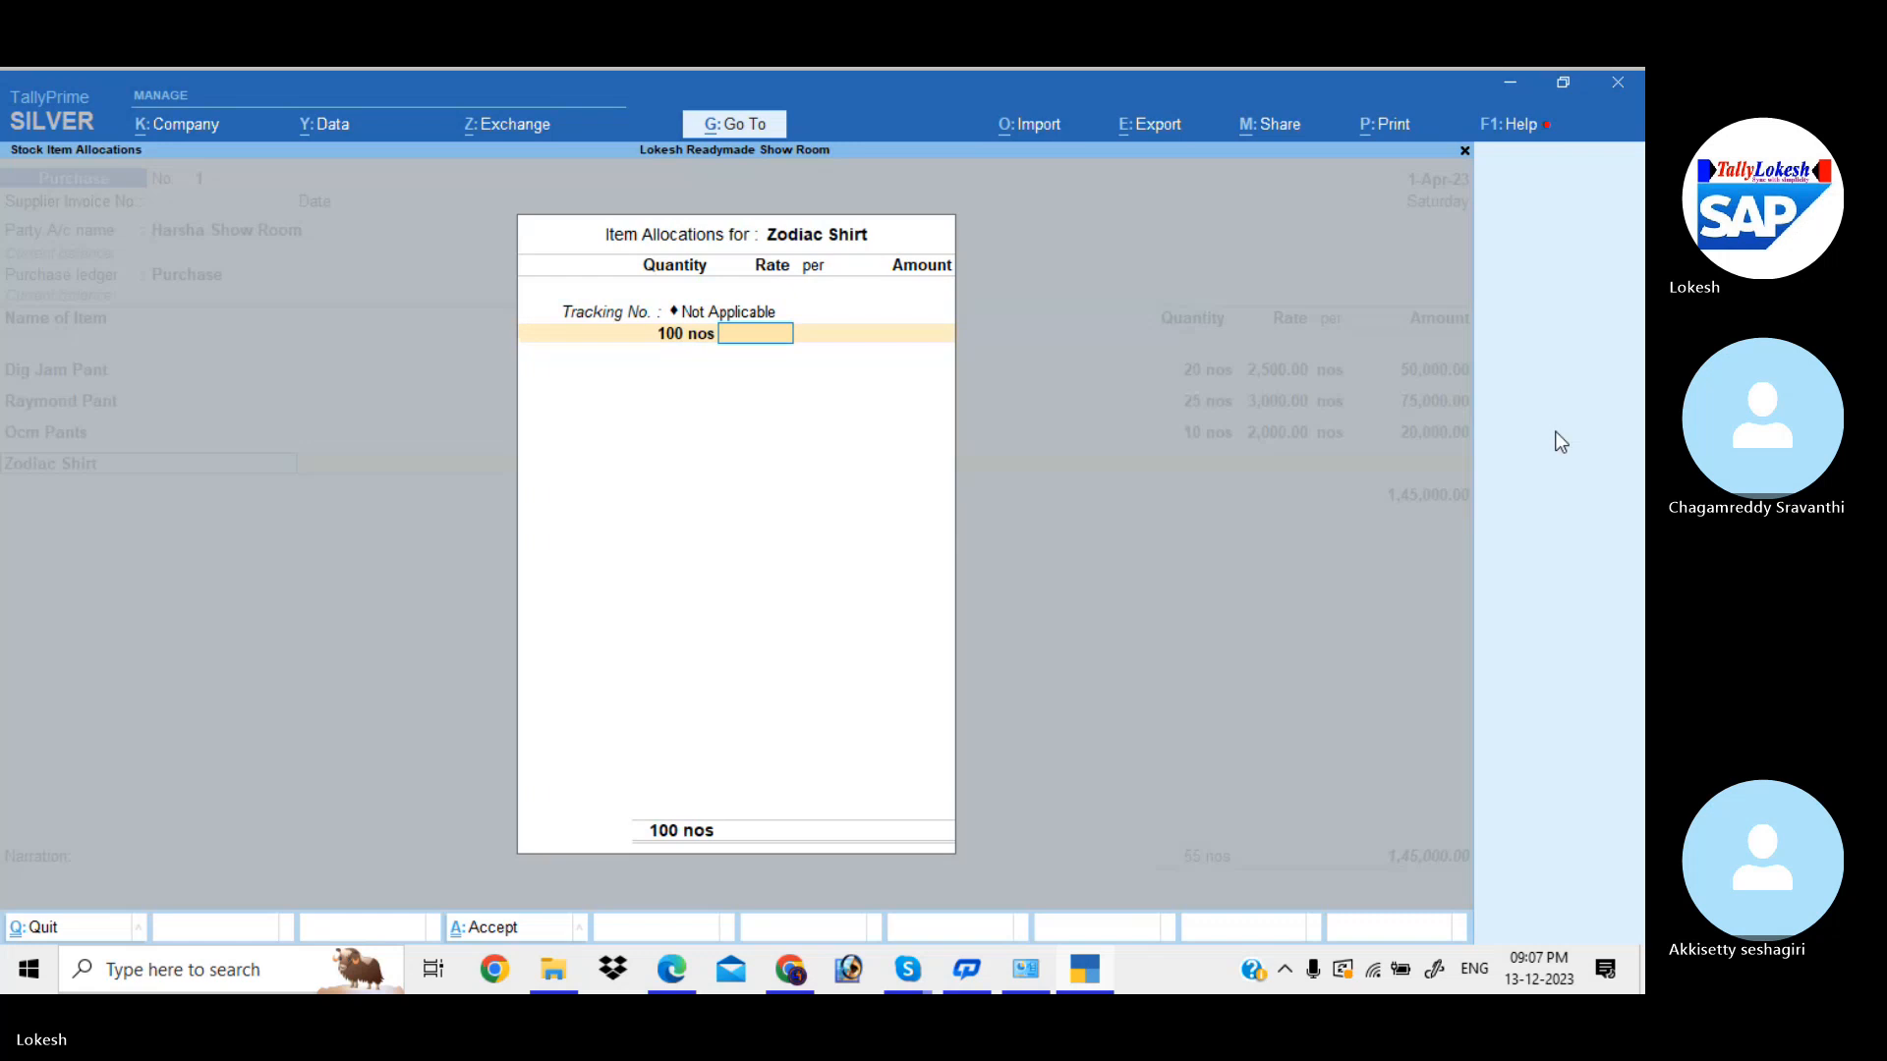
pyautogui.write('2000')
pyautogui.press('Return')
pyautogui.press('Return')
pyautogui.press('Return')
pyautogui.press('Return')
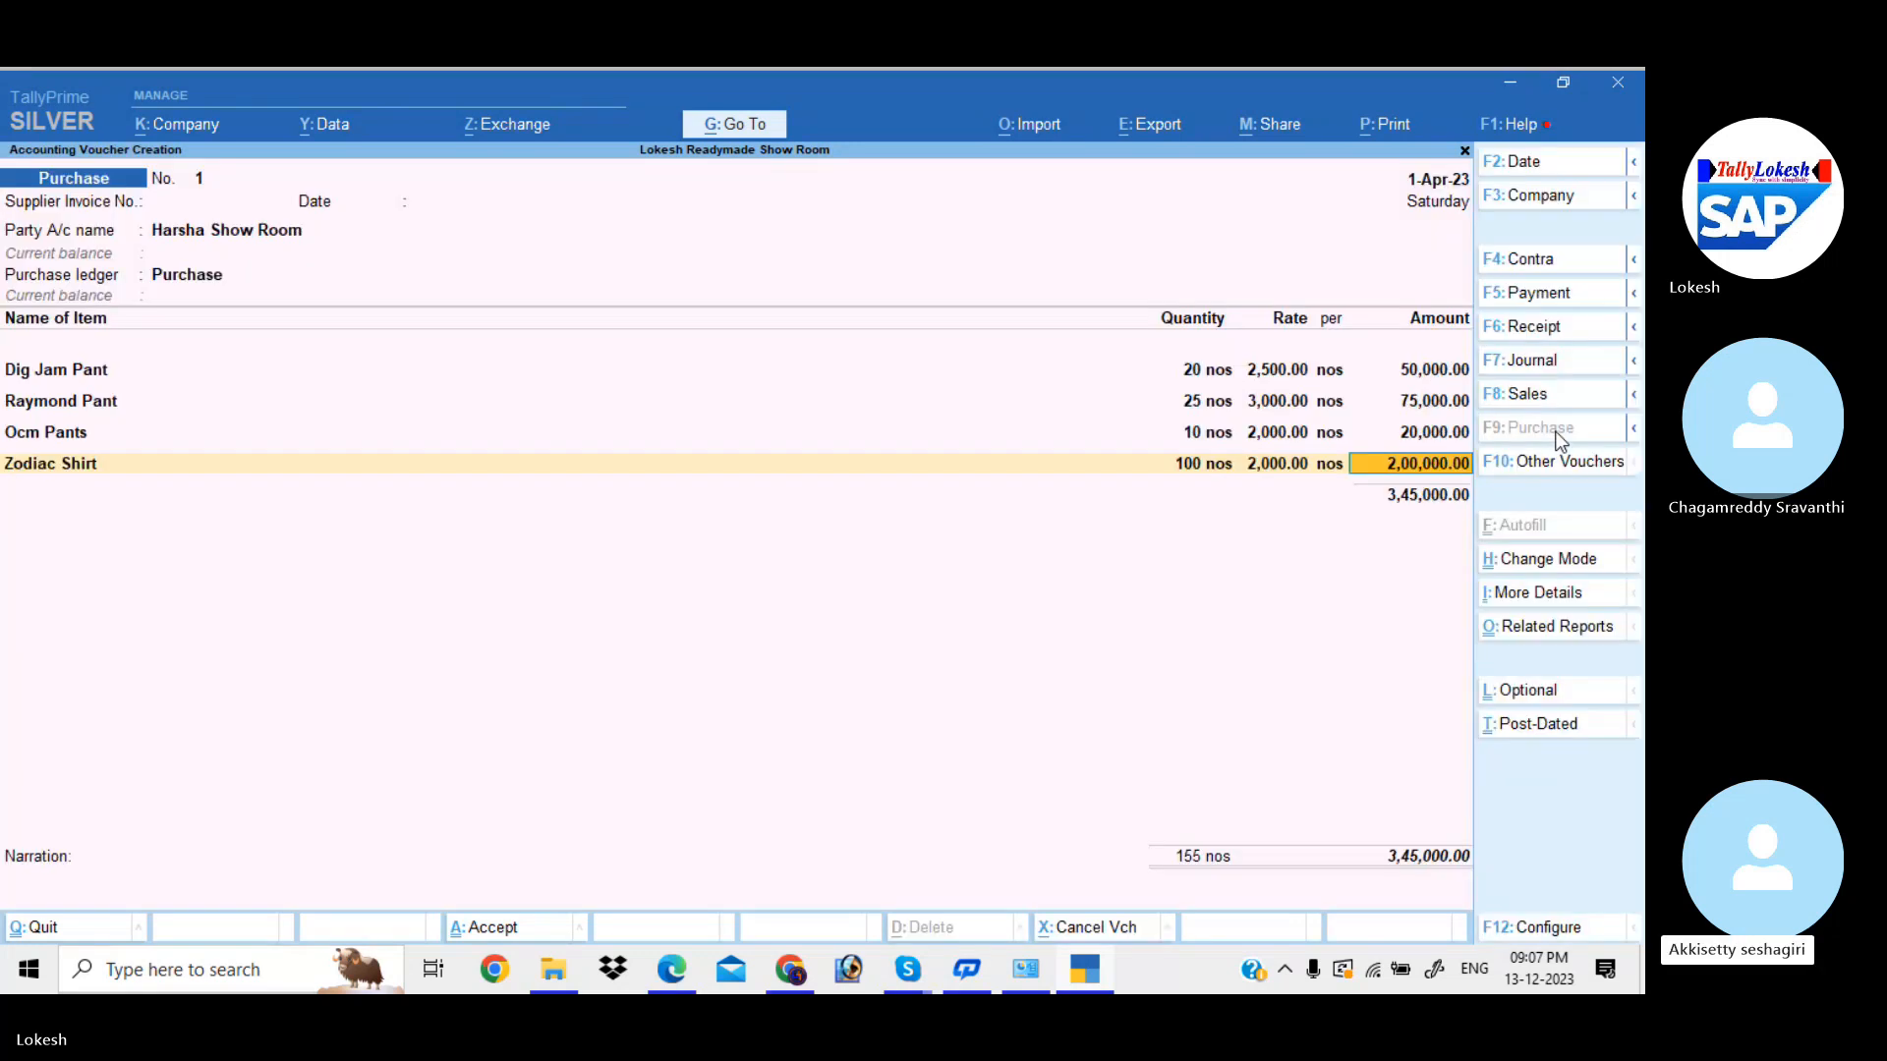
pyautogui.press('Return')
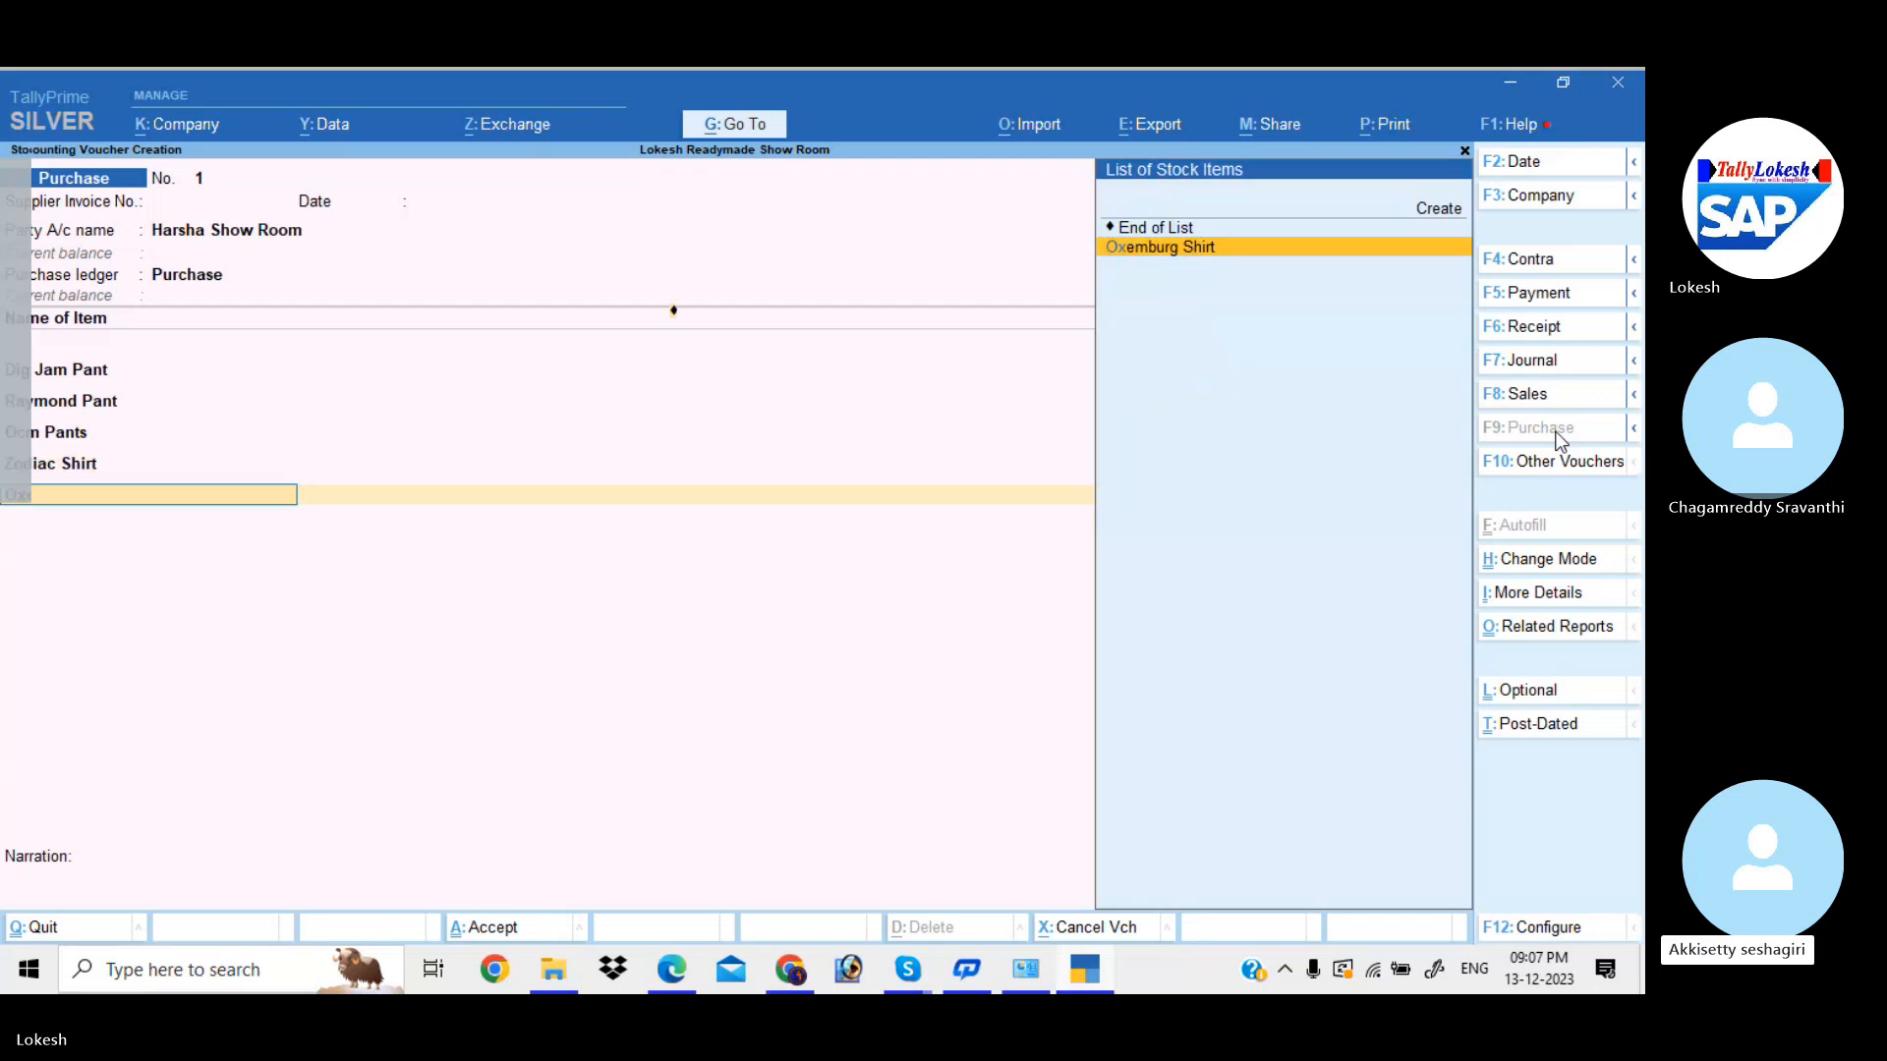
# - Add Oxemburg Shirt to the purchase voucher with a quantity of 200 nos at a rate of 3,000
pyautogui.press('Return')
pyautogui.write('200')
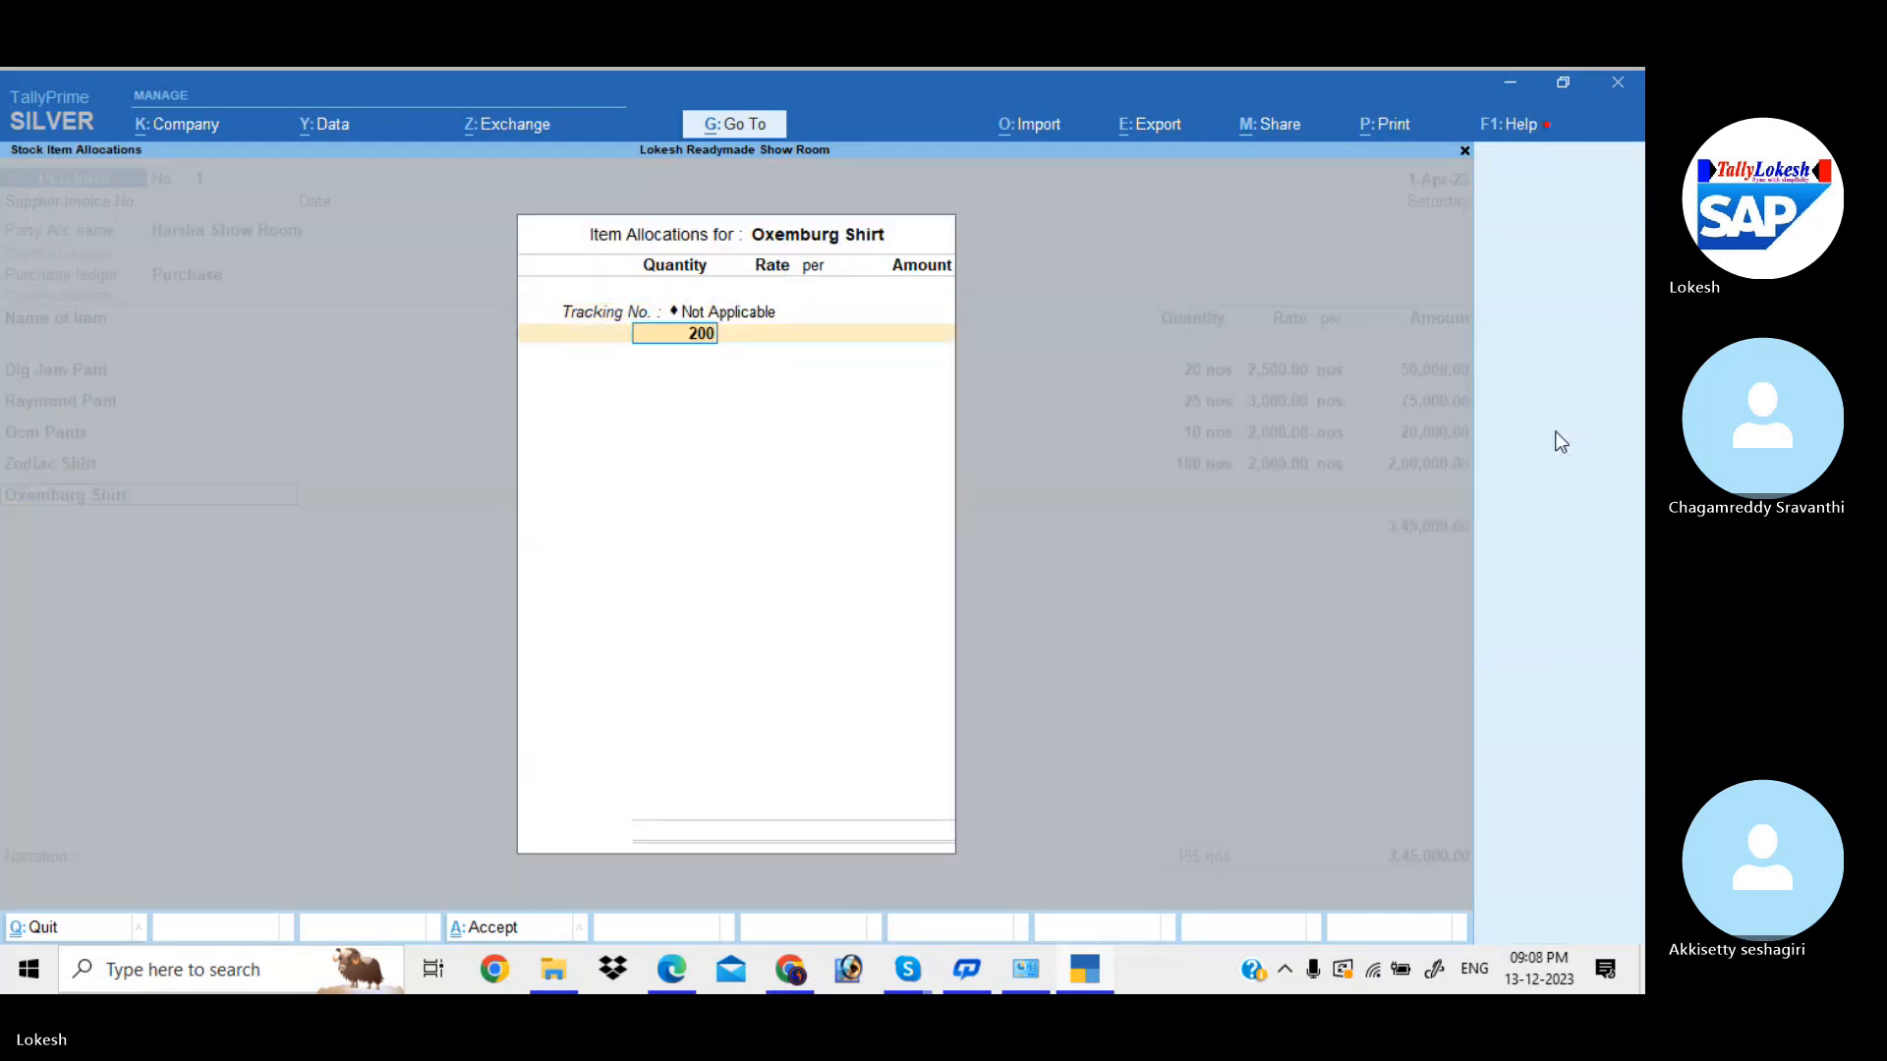
pyautogui.press('Return')
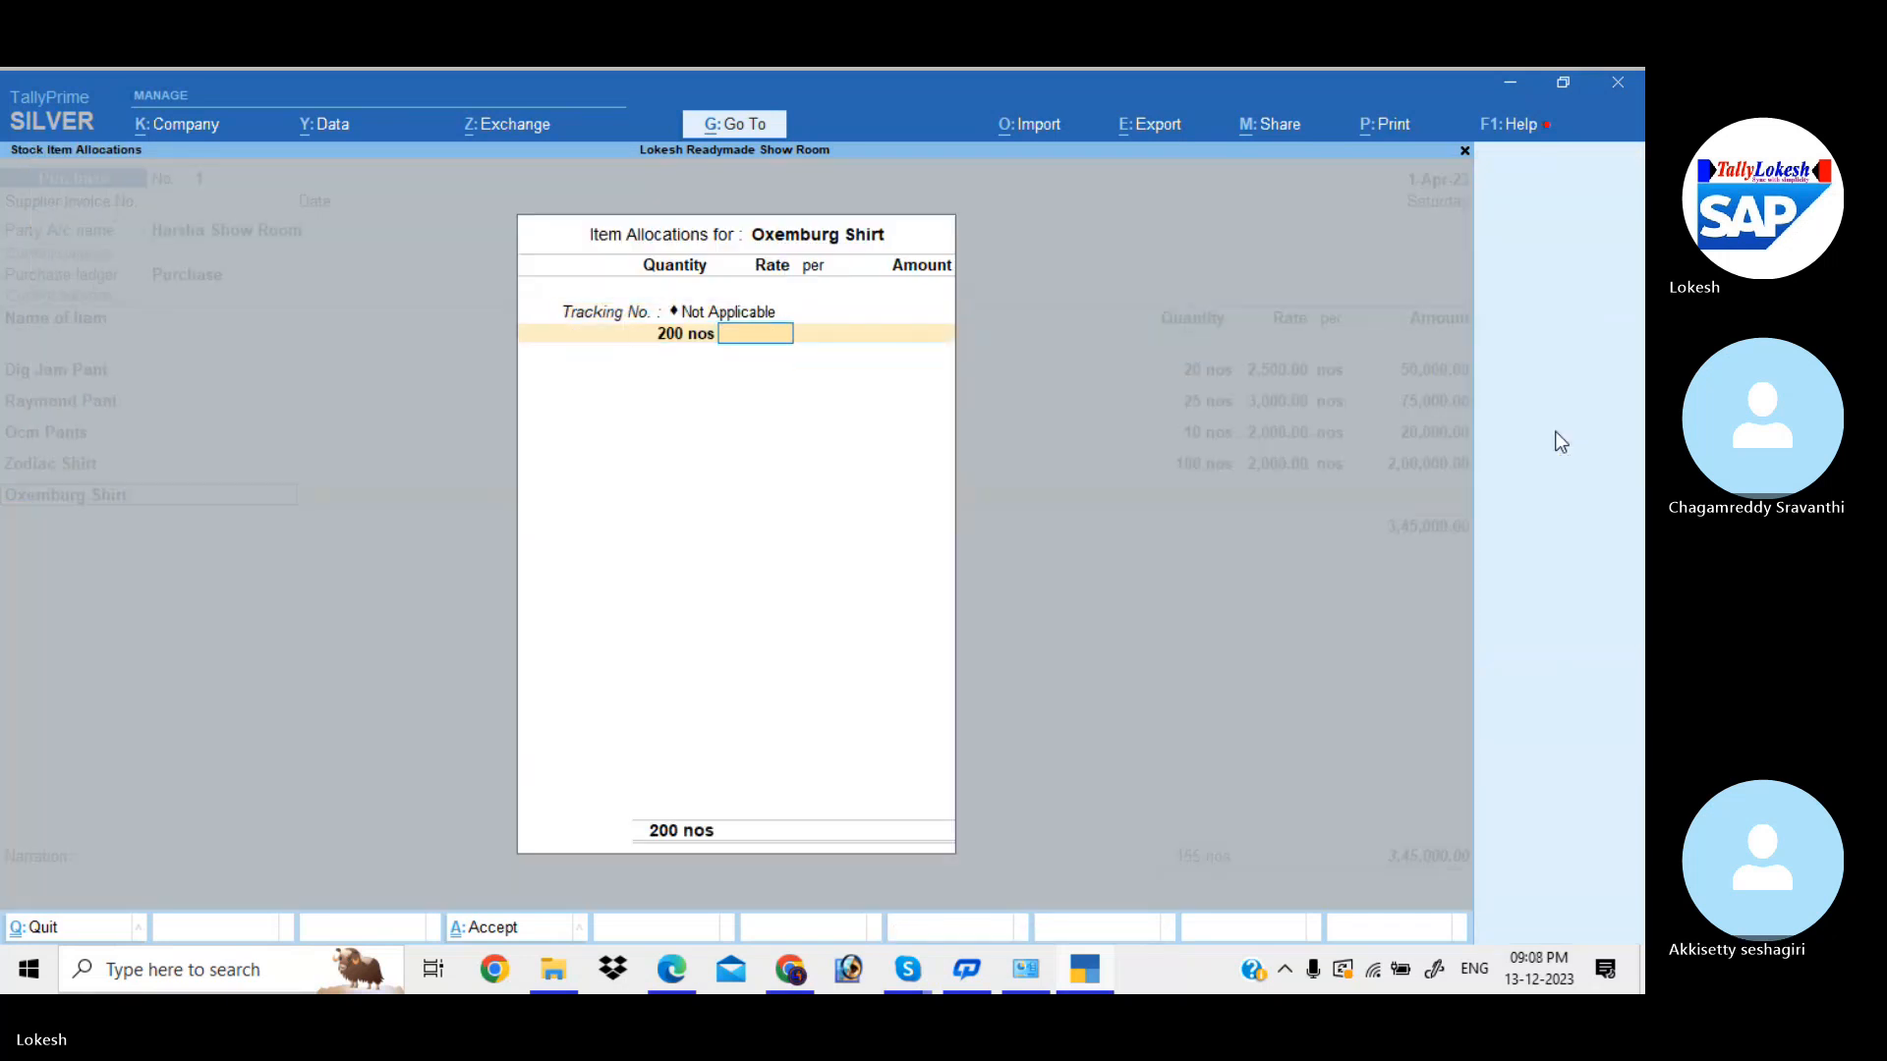
pyautogui.write('3000')
pyautogui.press('Return')
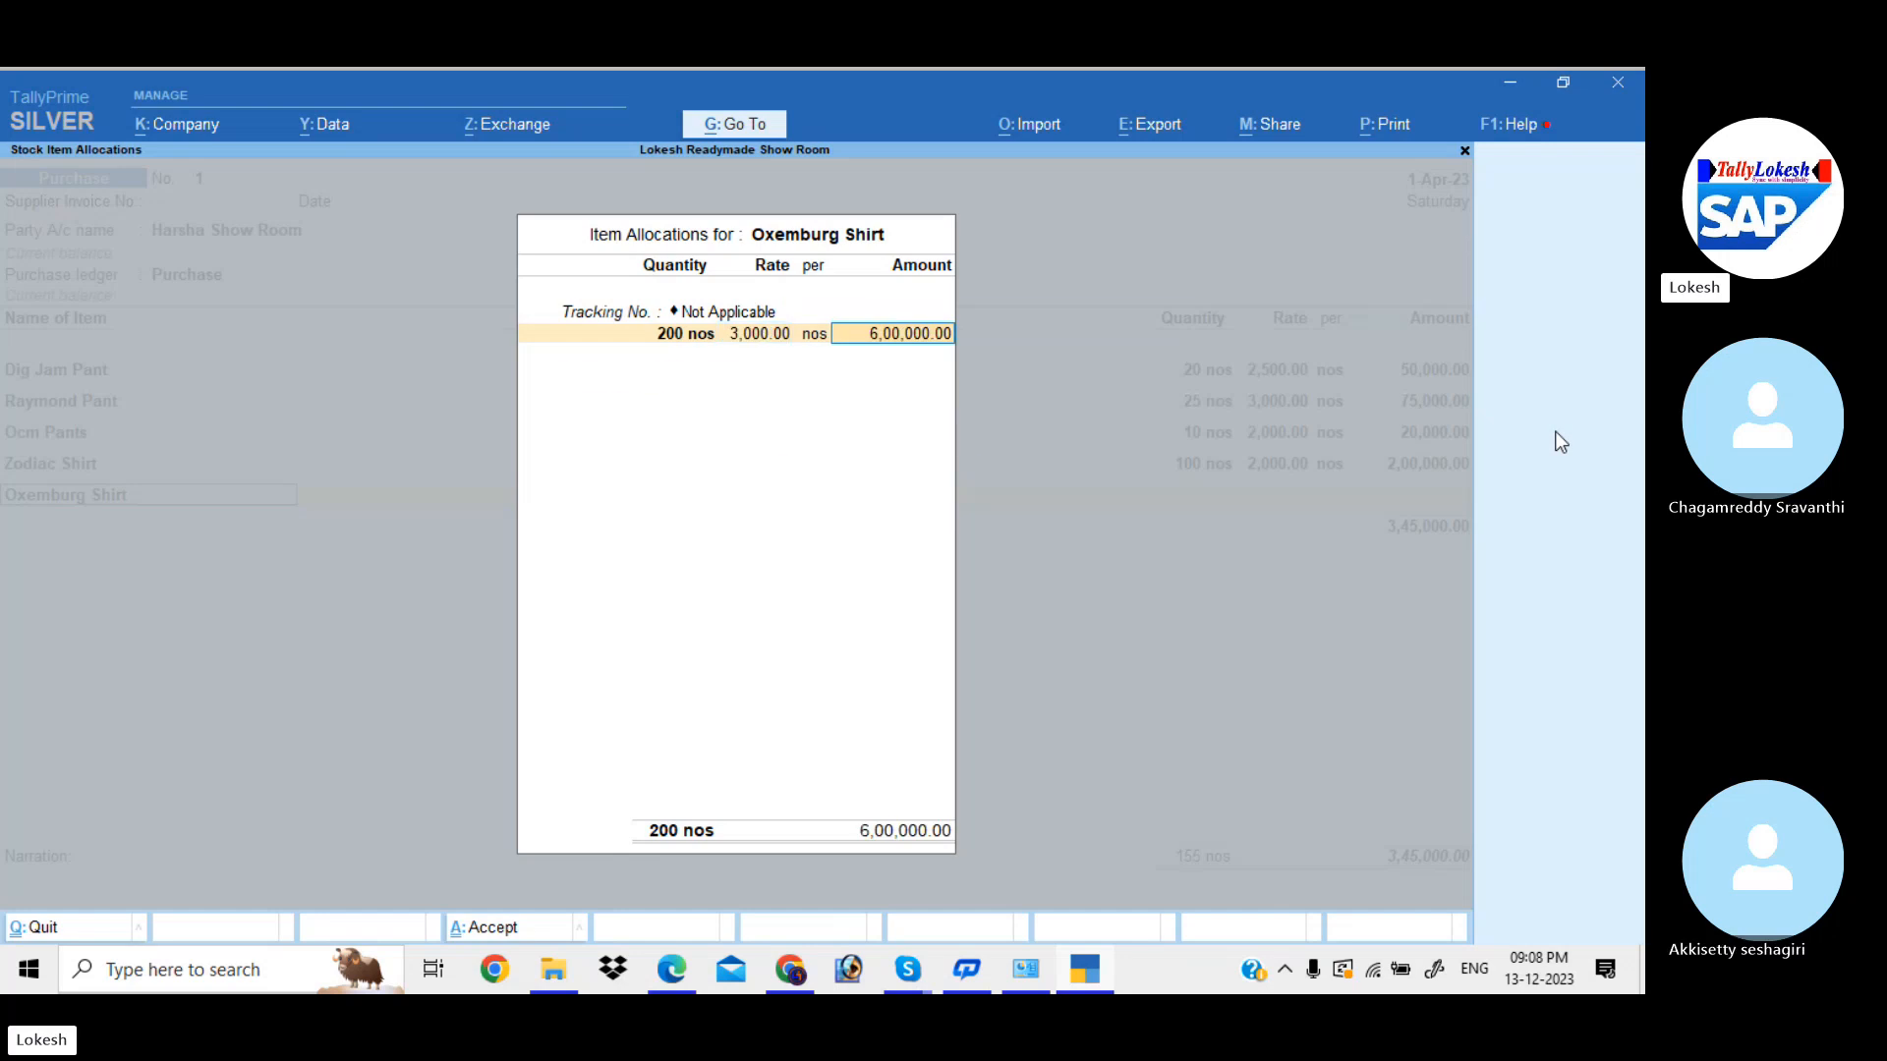
pyautogui.press('Return')
pyautogui.press('Return')
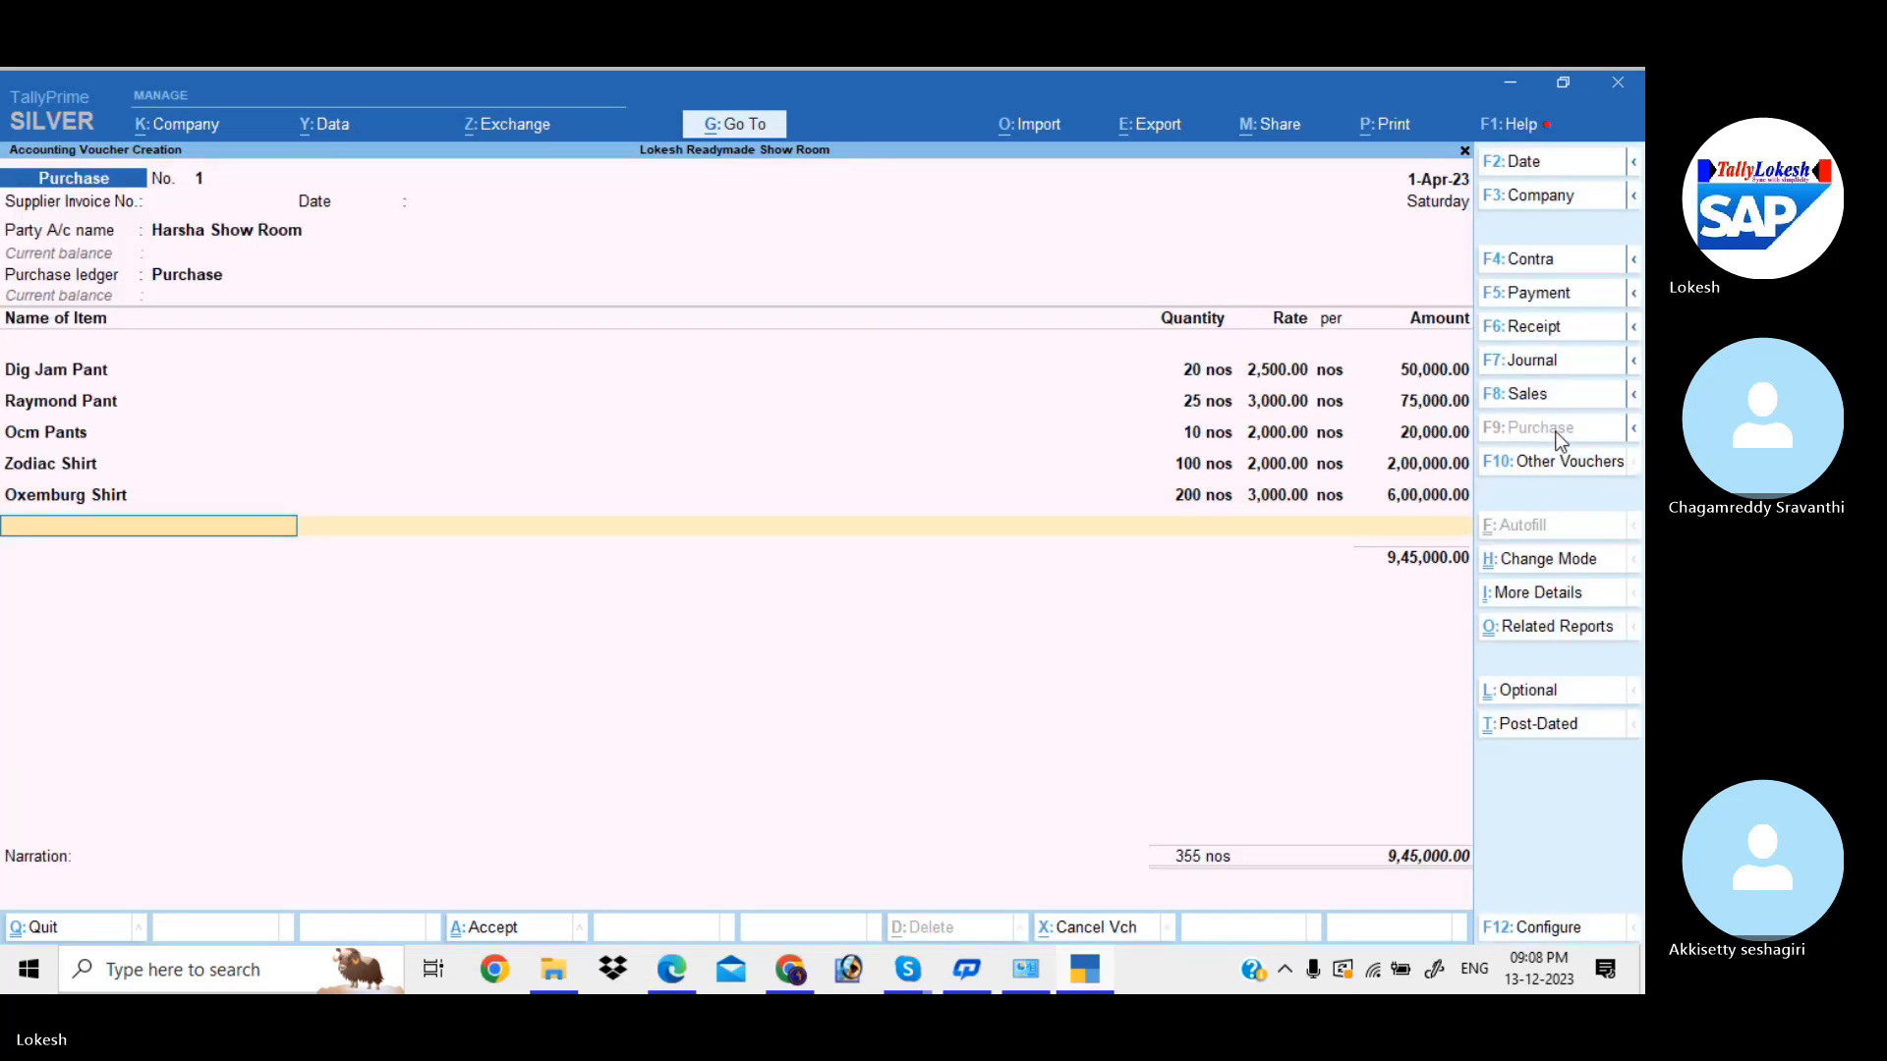
# - Add Crocodile Shirt to the purchase voucher with a quantity of 100 nos at a rate of 1,000
pyautogui.write('Cr')
pyautogui.press('Return')
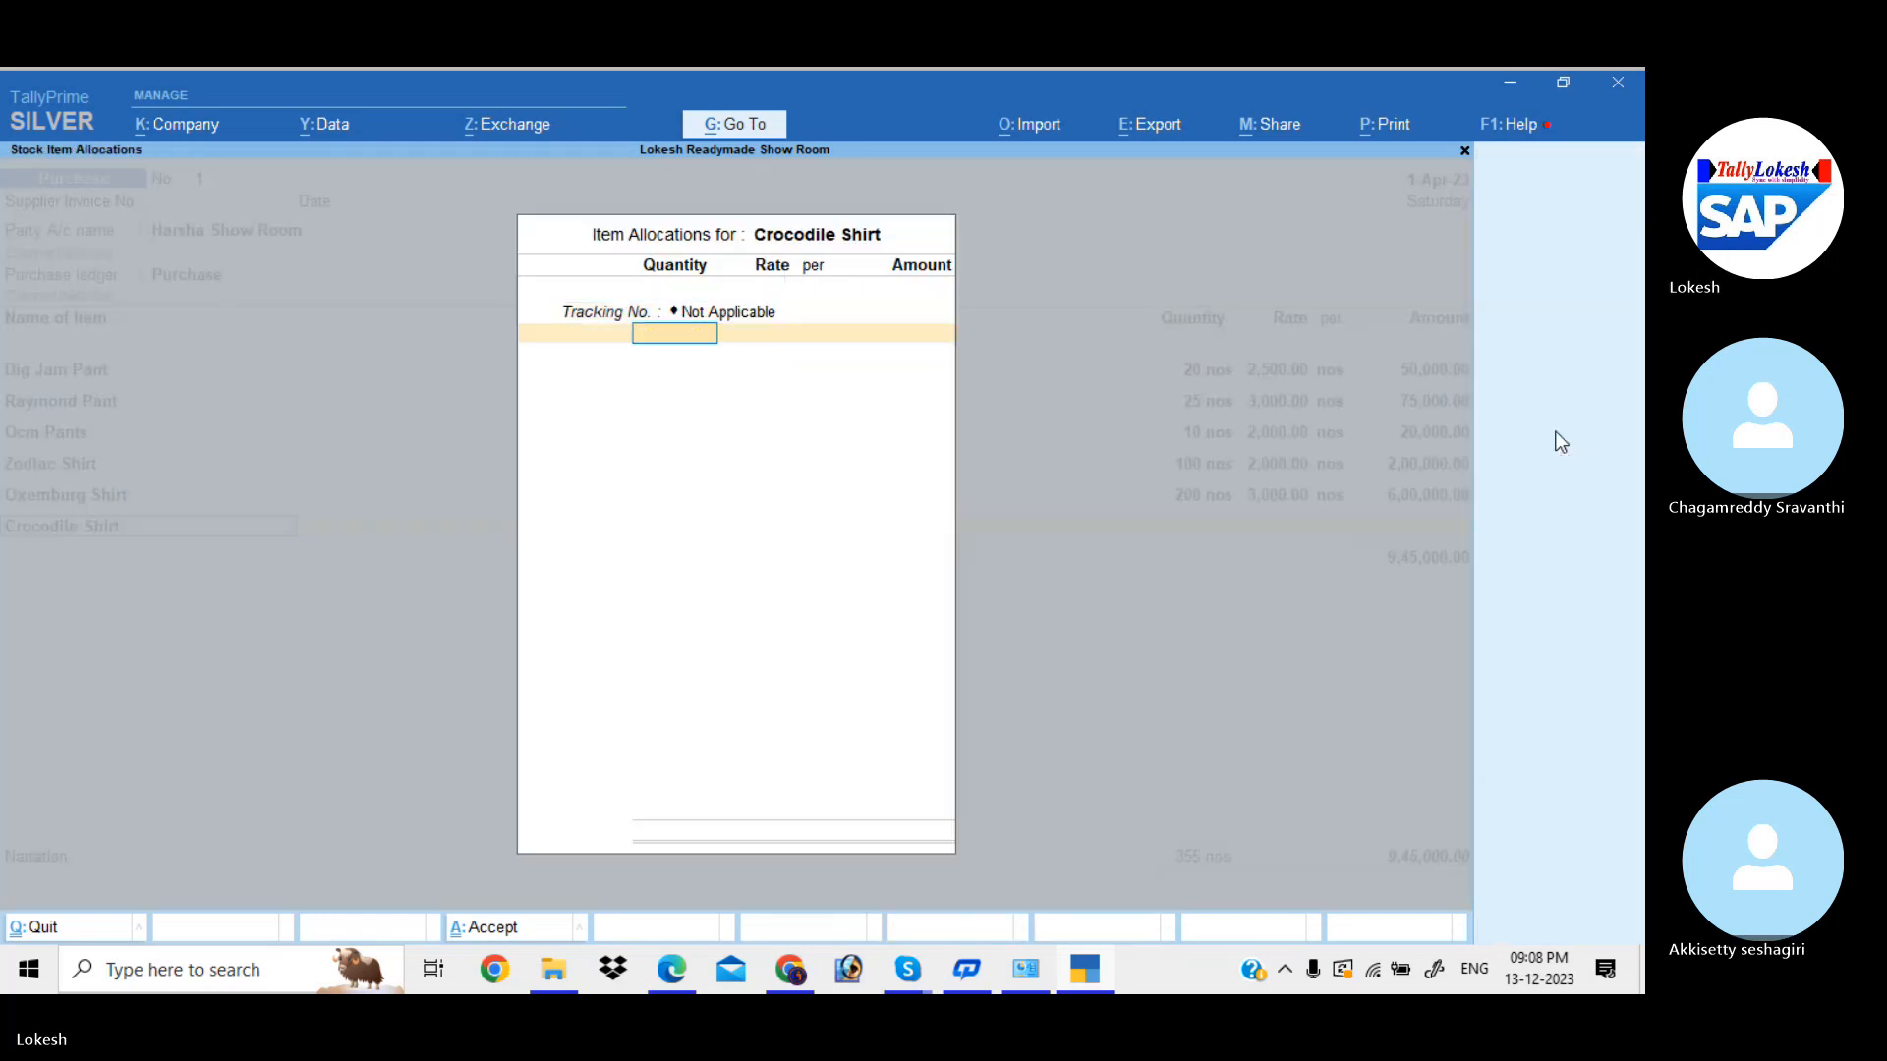
pyautogui.write('100')
pyautogui.press('Return')
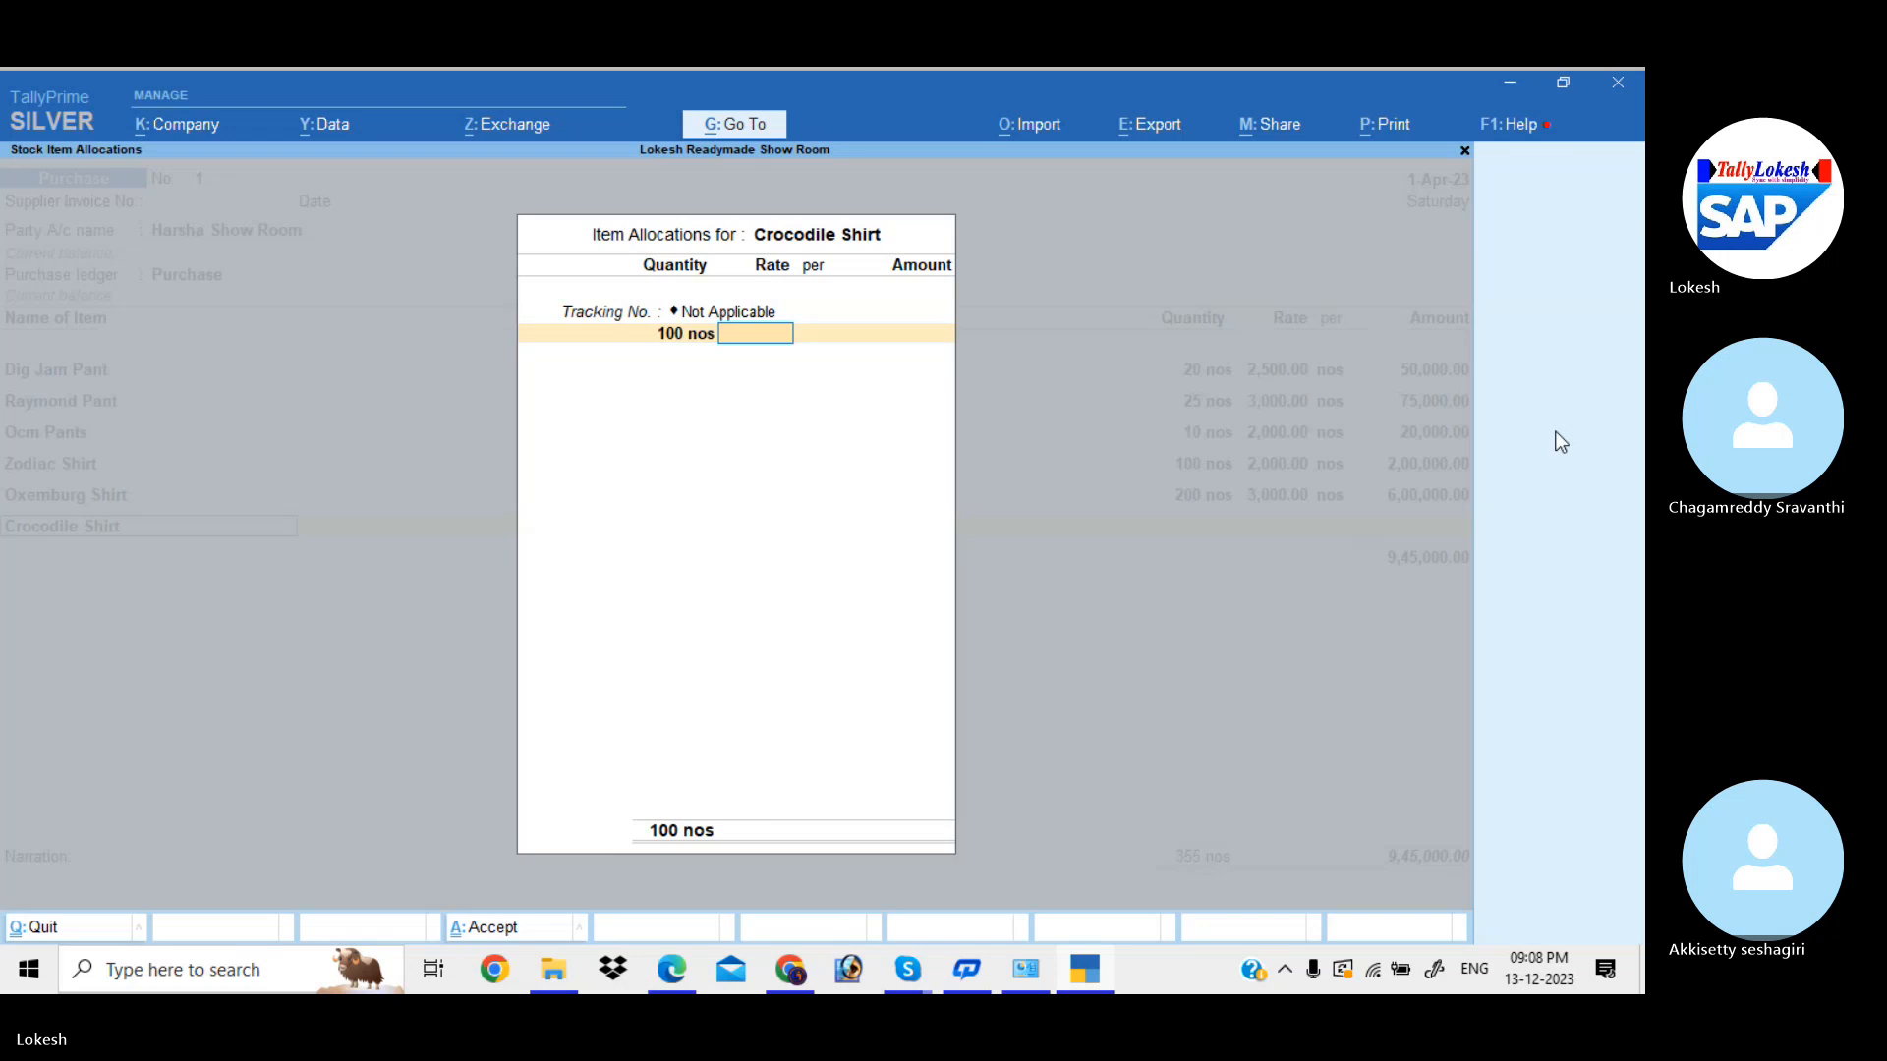
pyautogui.write('1000')
pyautogui.press('Return')
pyautogui.press('Return')
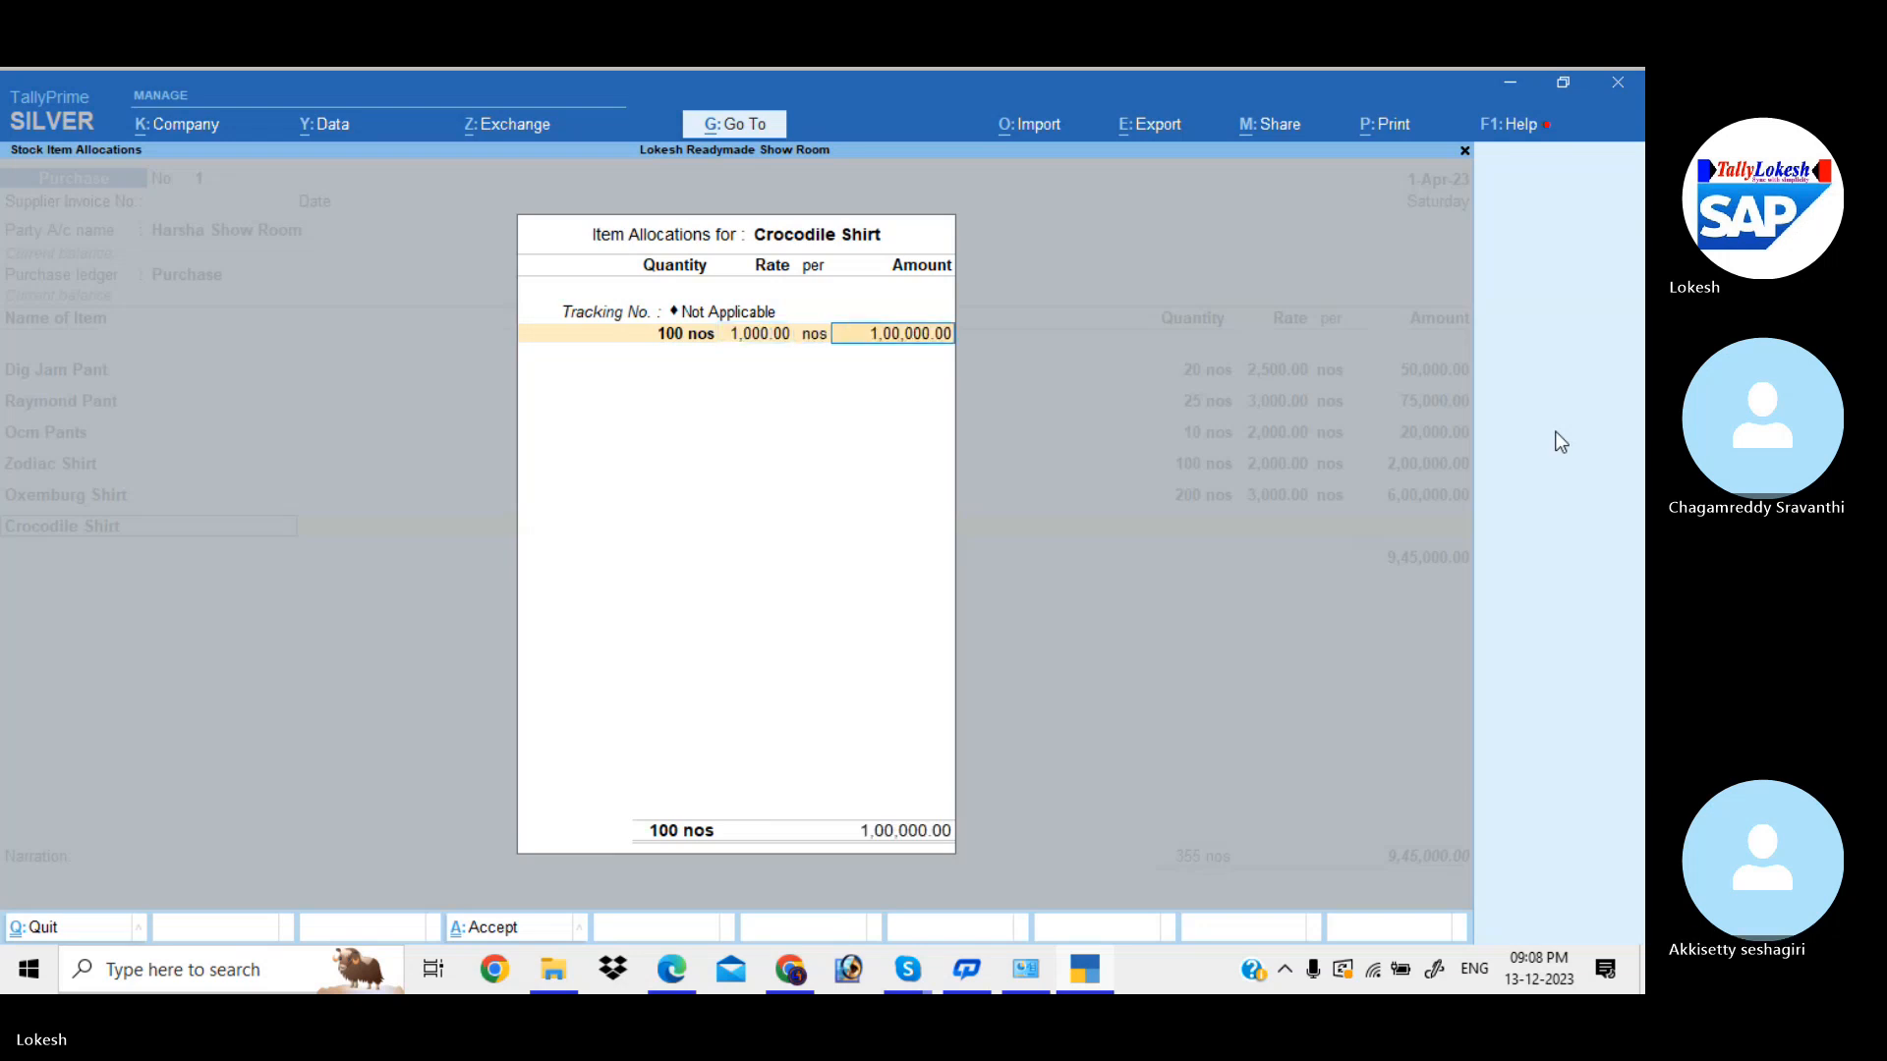
pyautogui.press('Return')
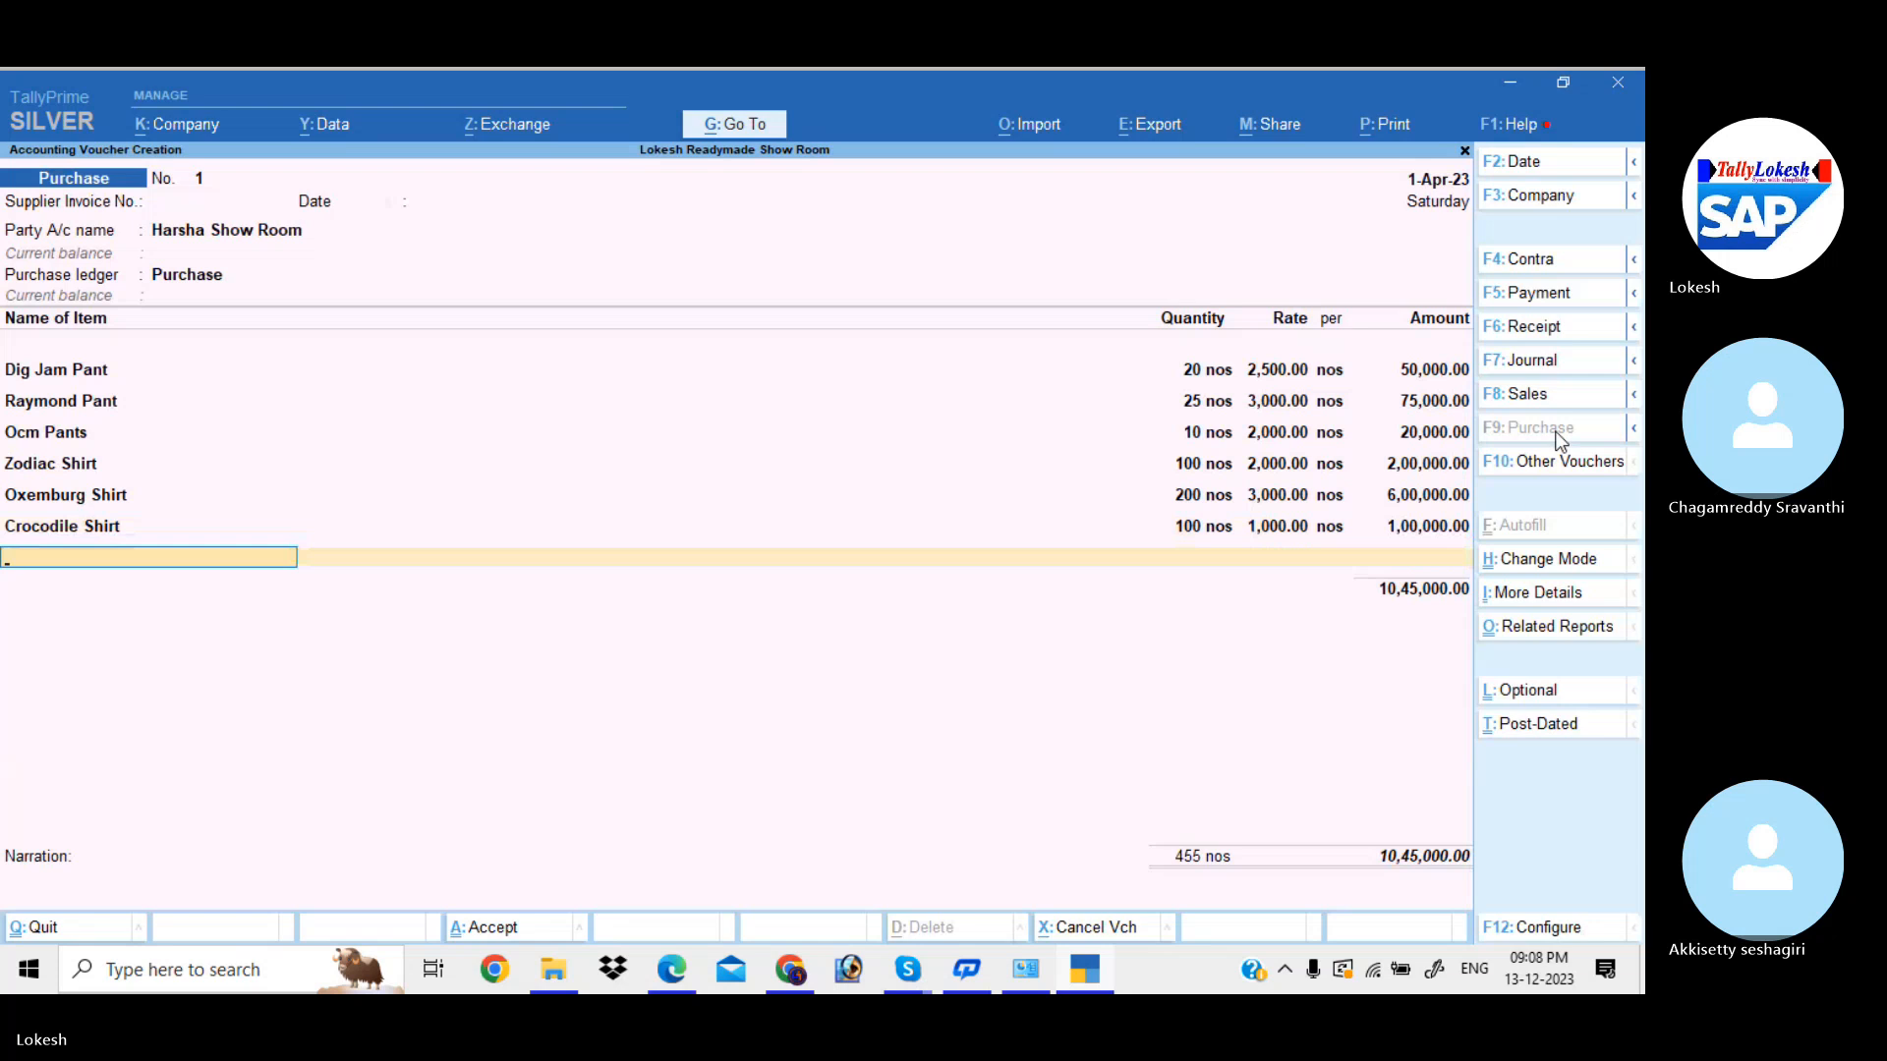
# - Add Bata Shoes to the purchase voucher with a quantity of 200 bx at a rate of 1,000, and end its allocation
pyautogui.write('b')
pyautogui.press('Return')
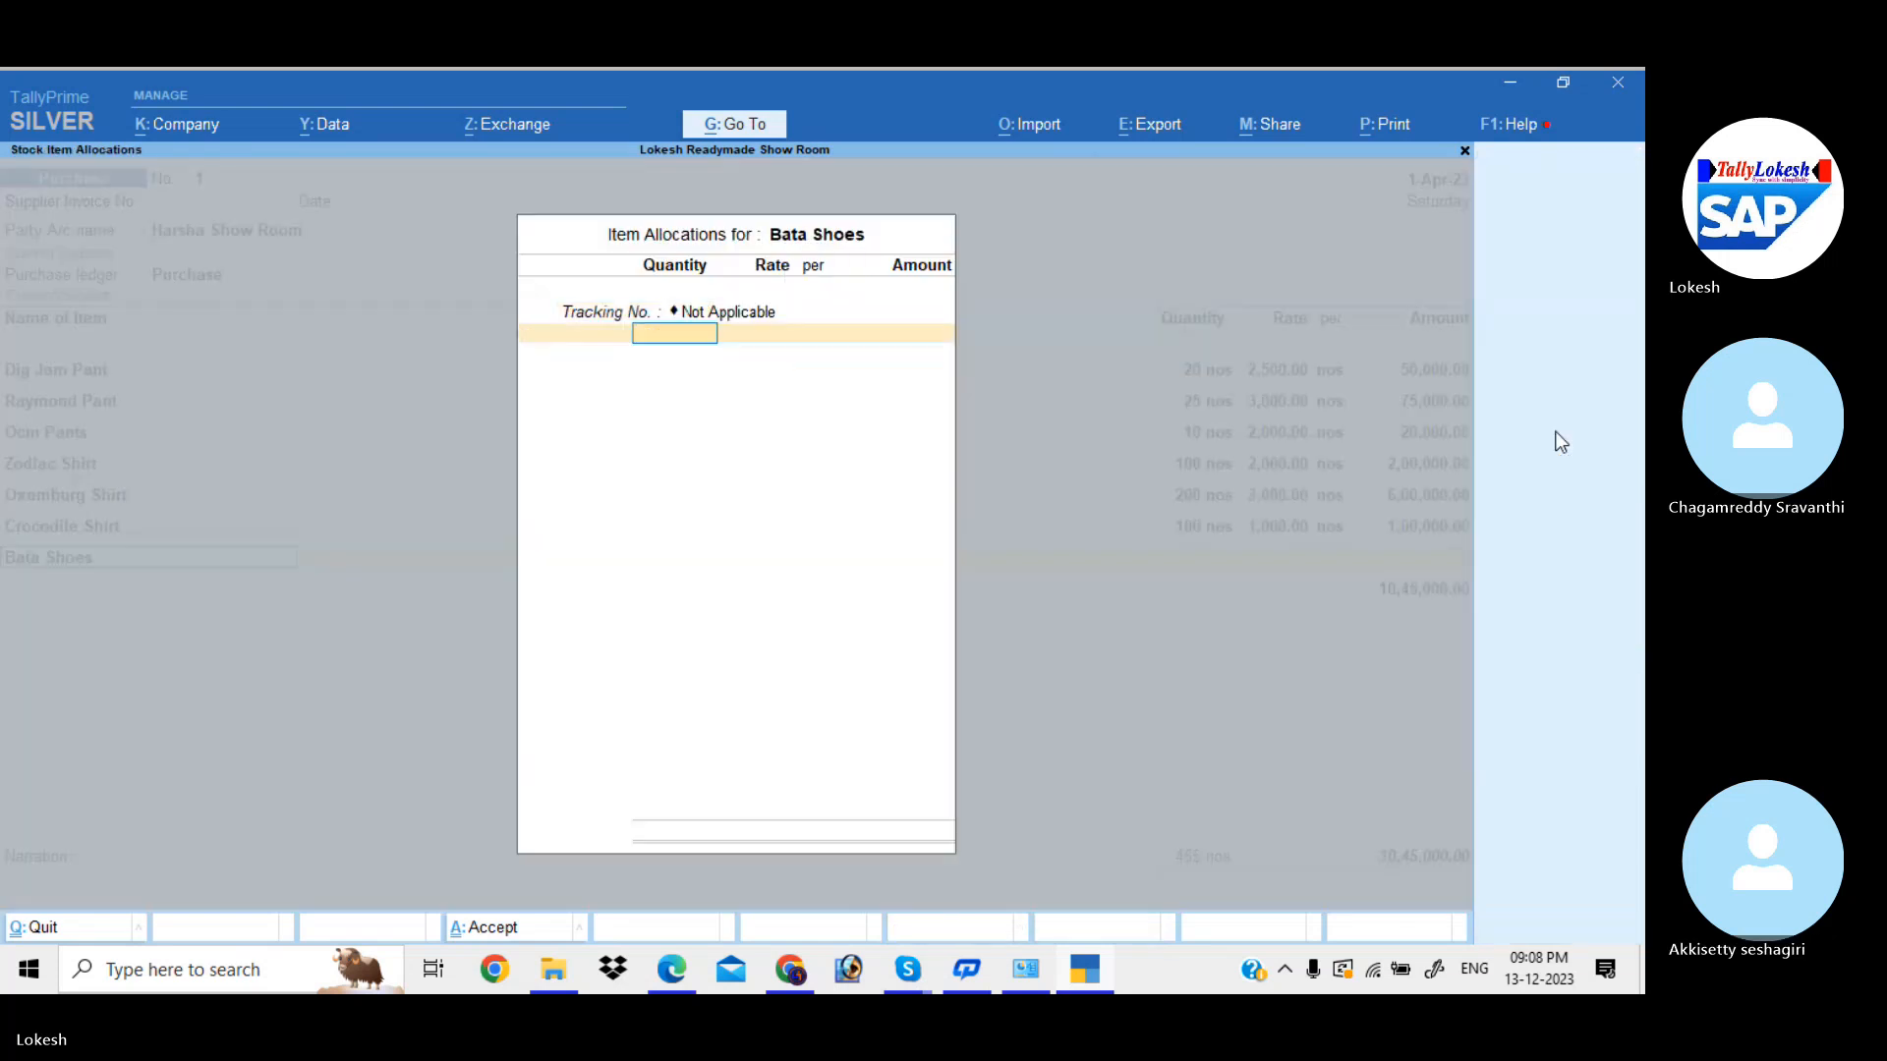
pyautogui.write('200')
pyautogui.press('Return')
pyautogui.write('1000')
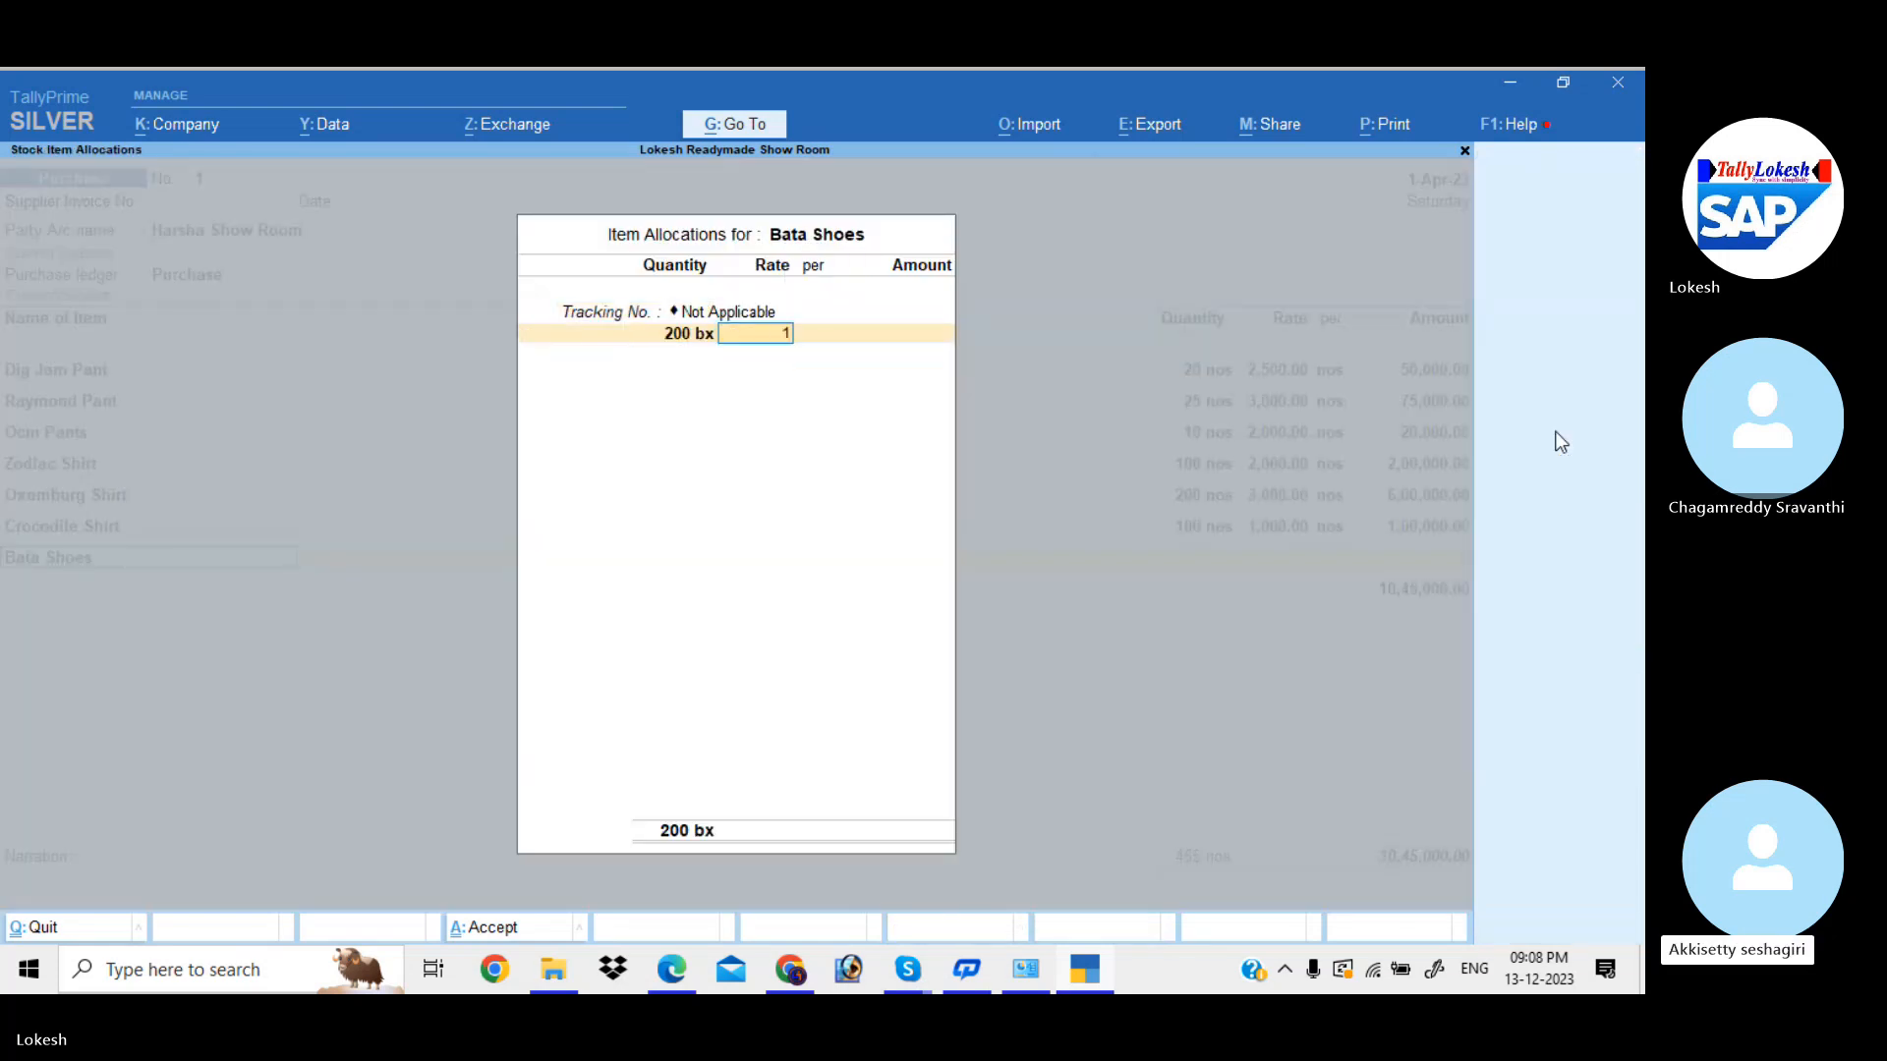
pyautogui.press('Return')
pyautogui.press('Return')
pyautogui.press('Return')
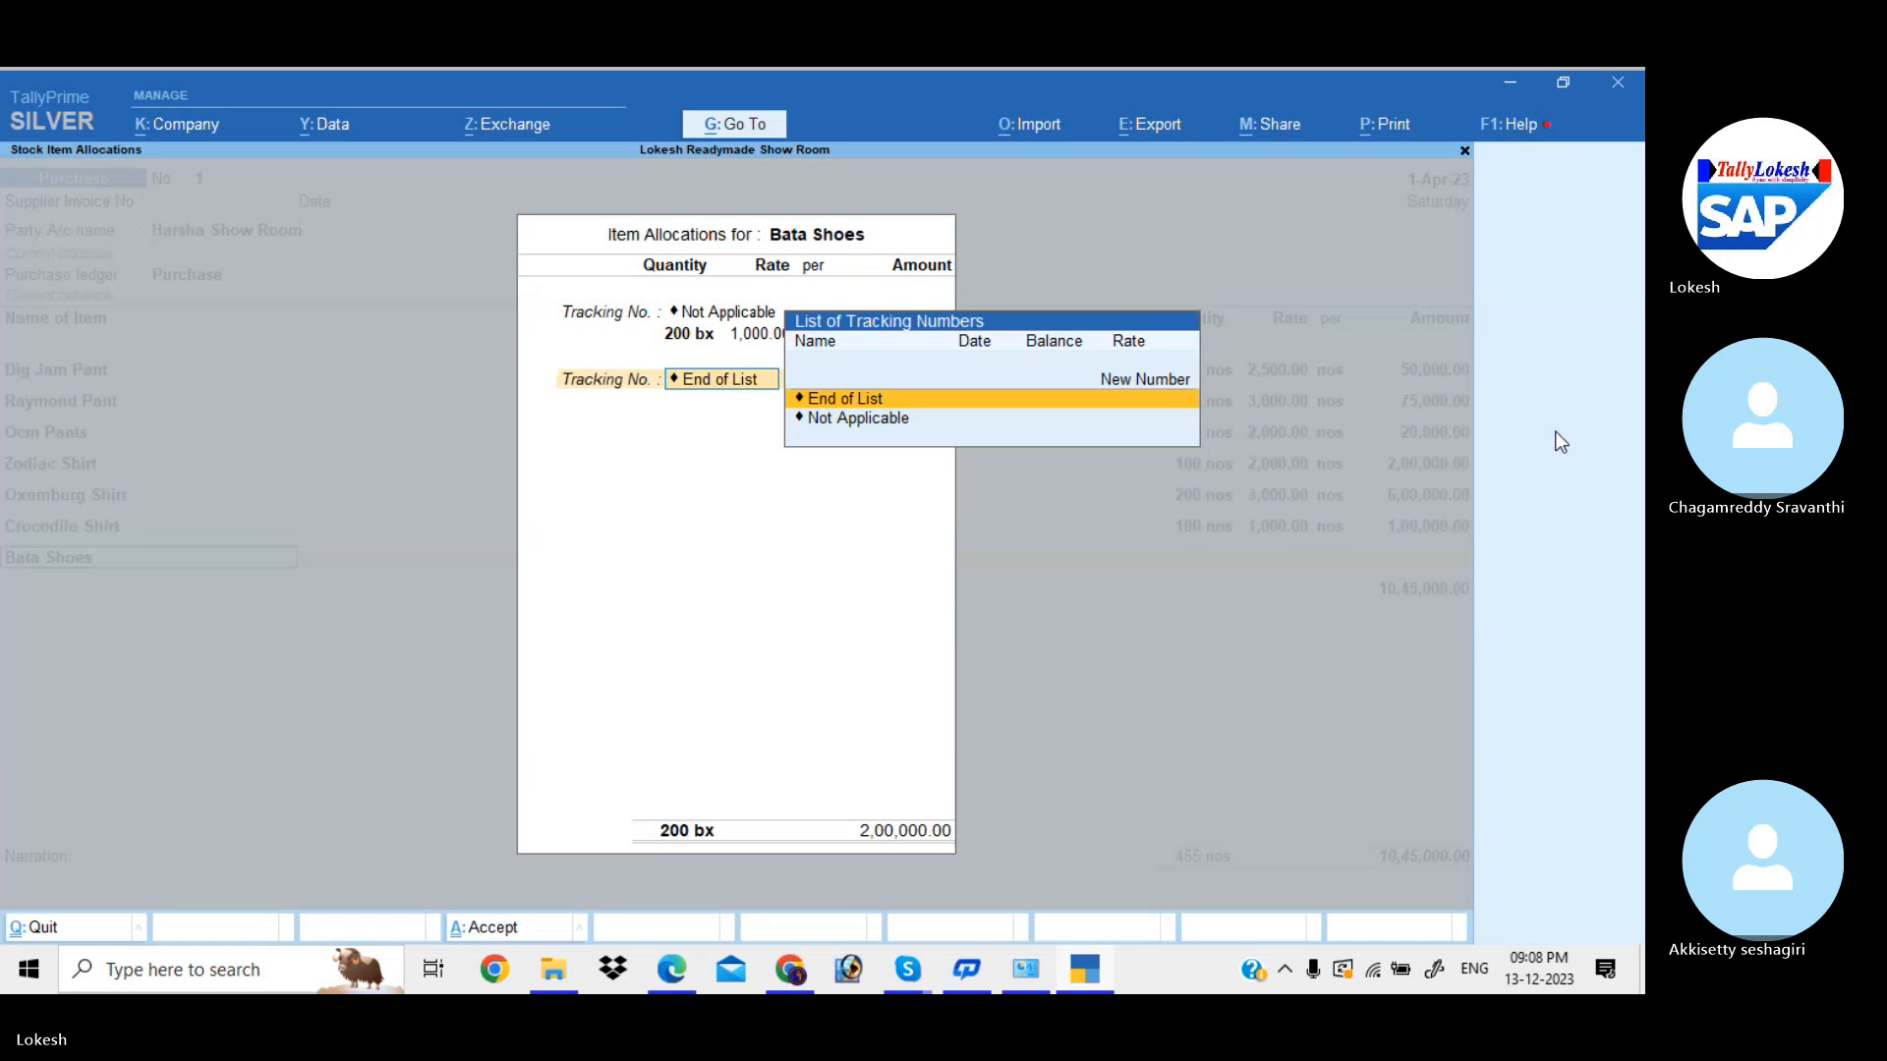
pyautogui.press('Return')
# - Add Lotus Shoes to the purchase voucher with a quantity of 100 bx at a rate of 2,500, and end its allocation
pyautogui.write('L')
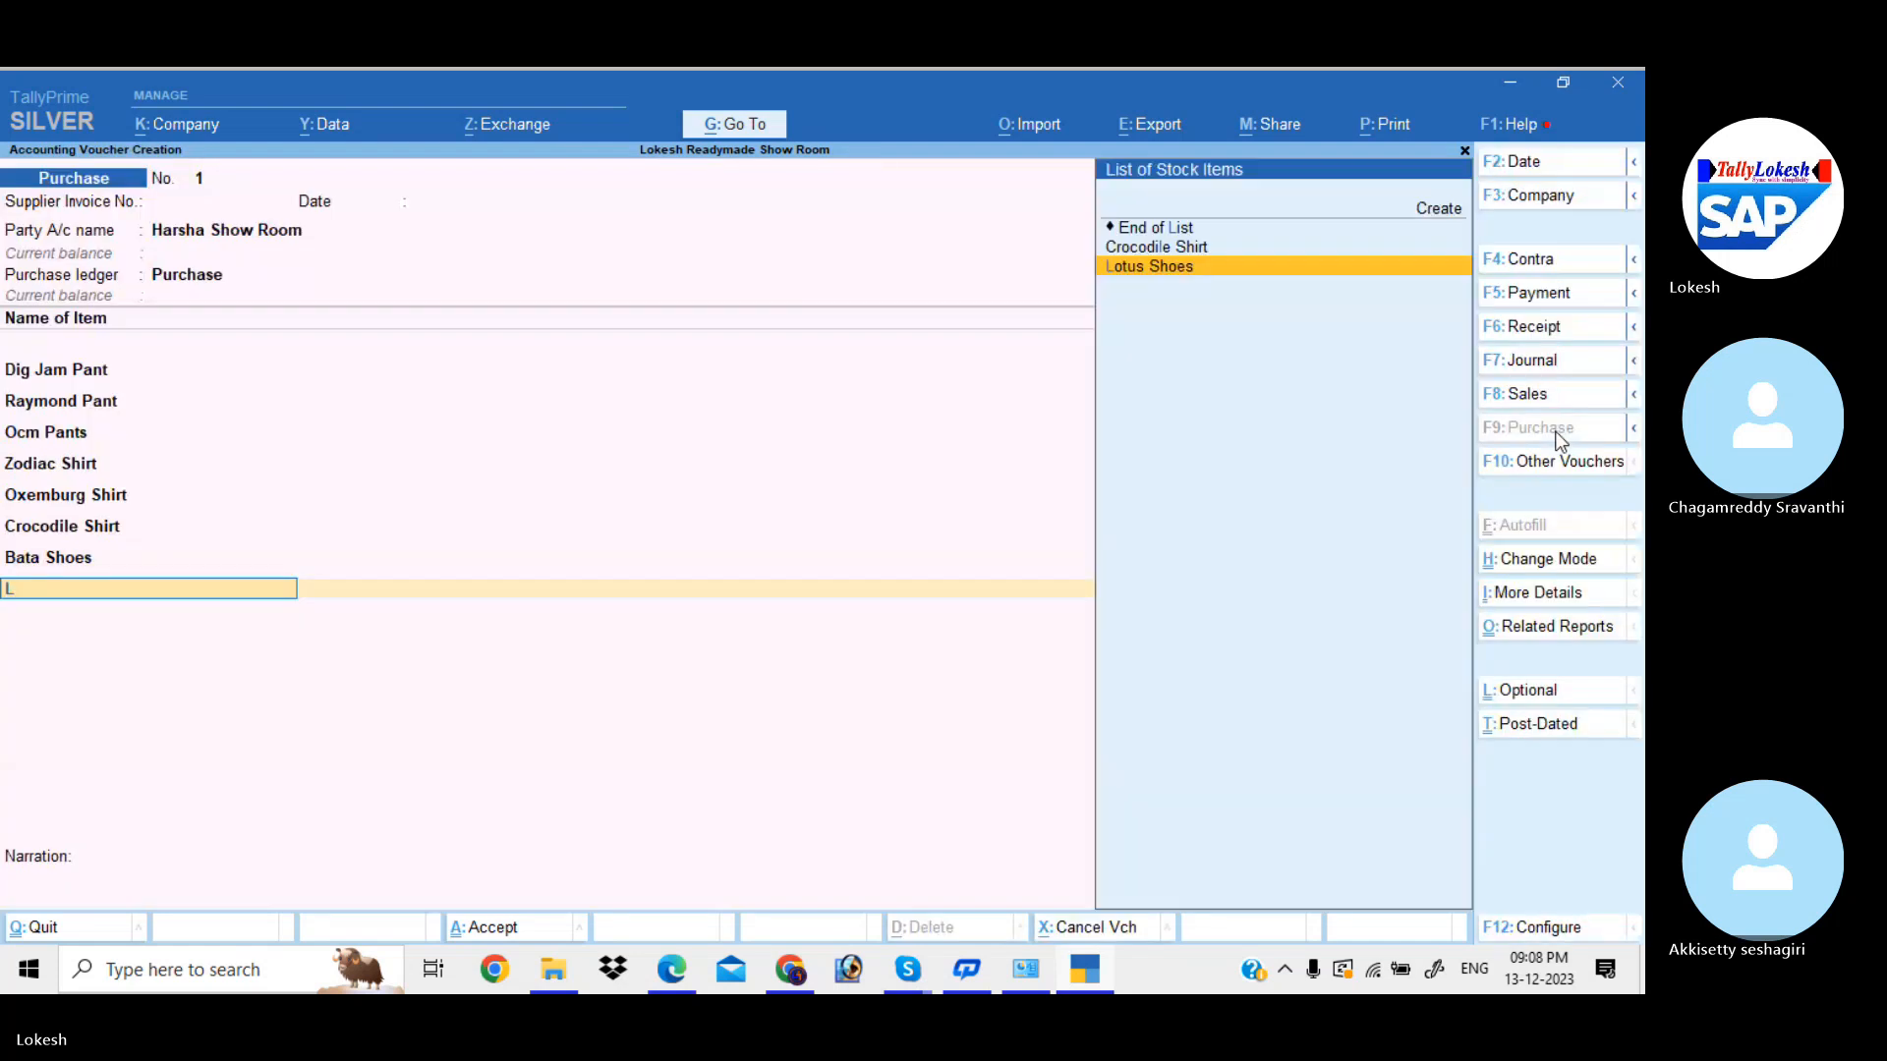
pyautogui.press('Return')
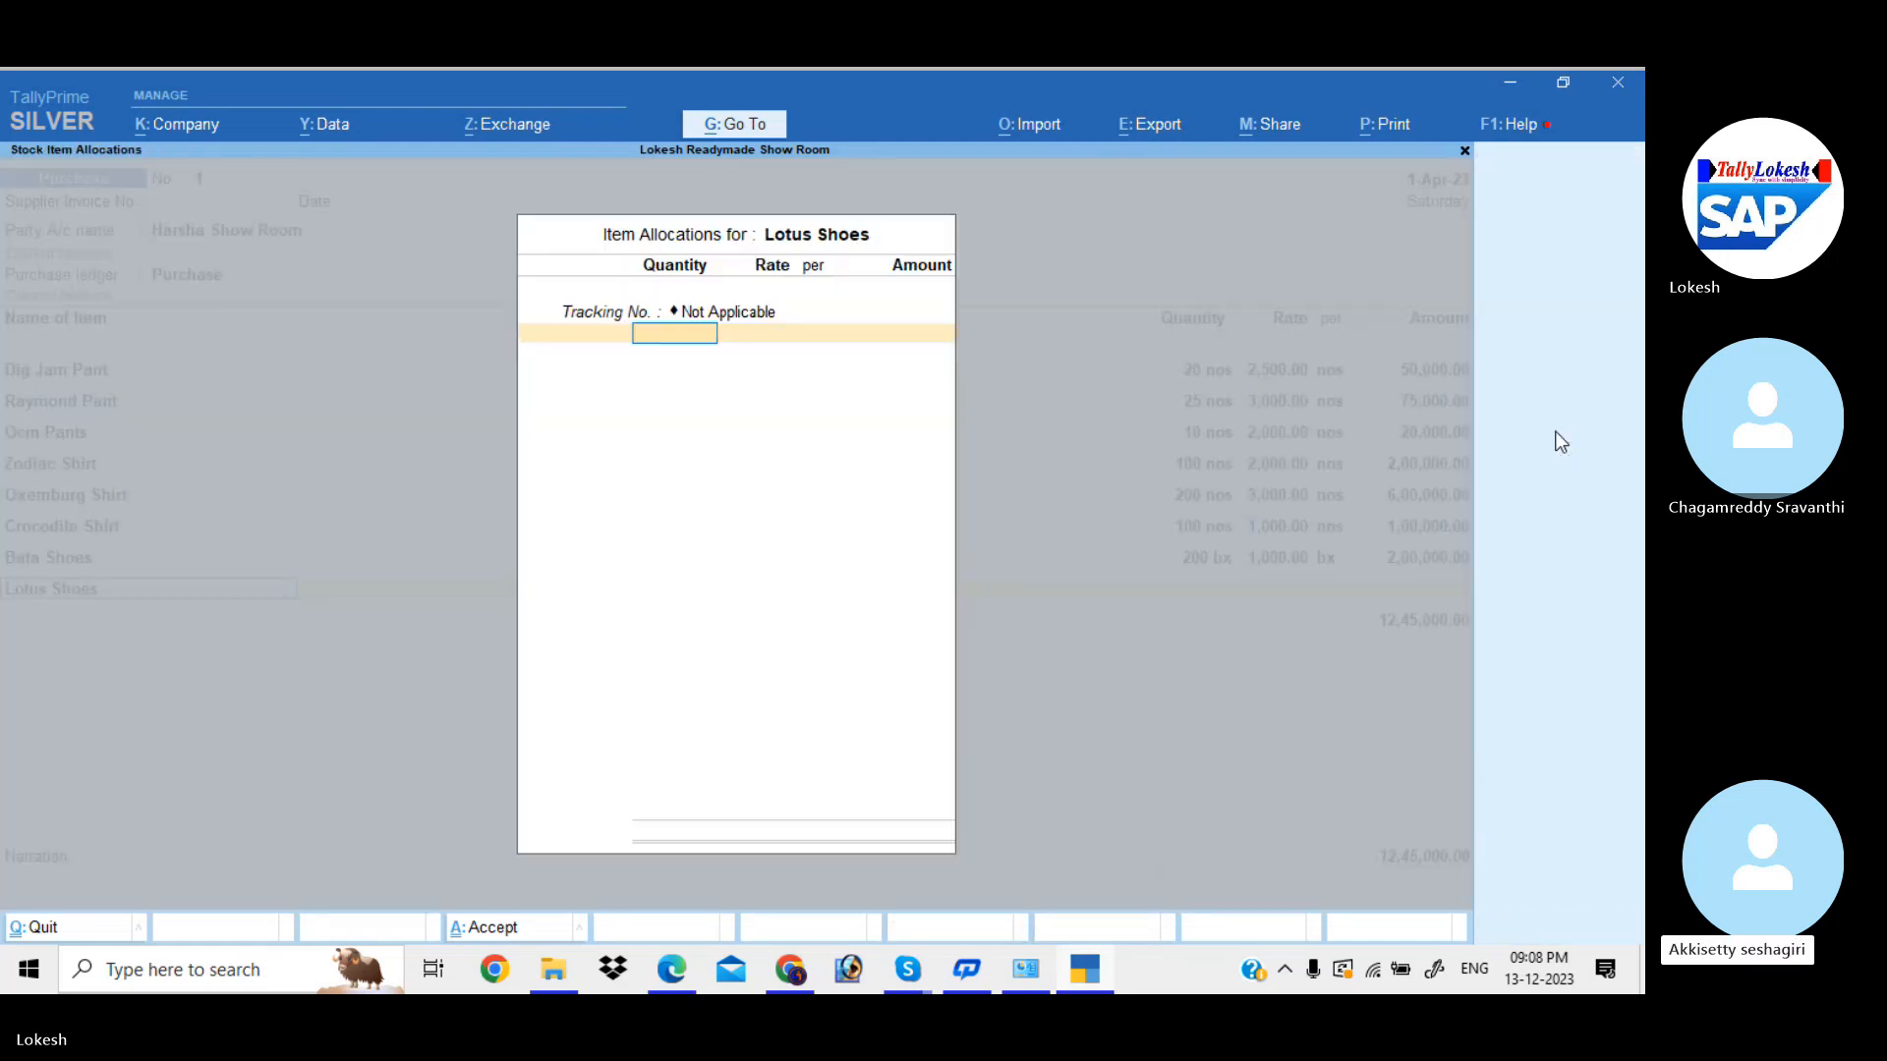
pyautogui.write('100')
pyautogui.press('Return')
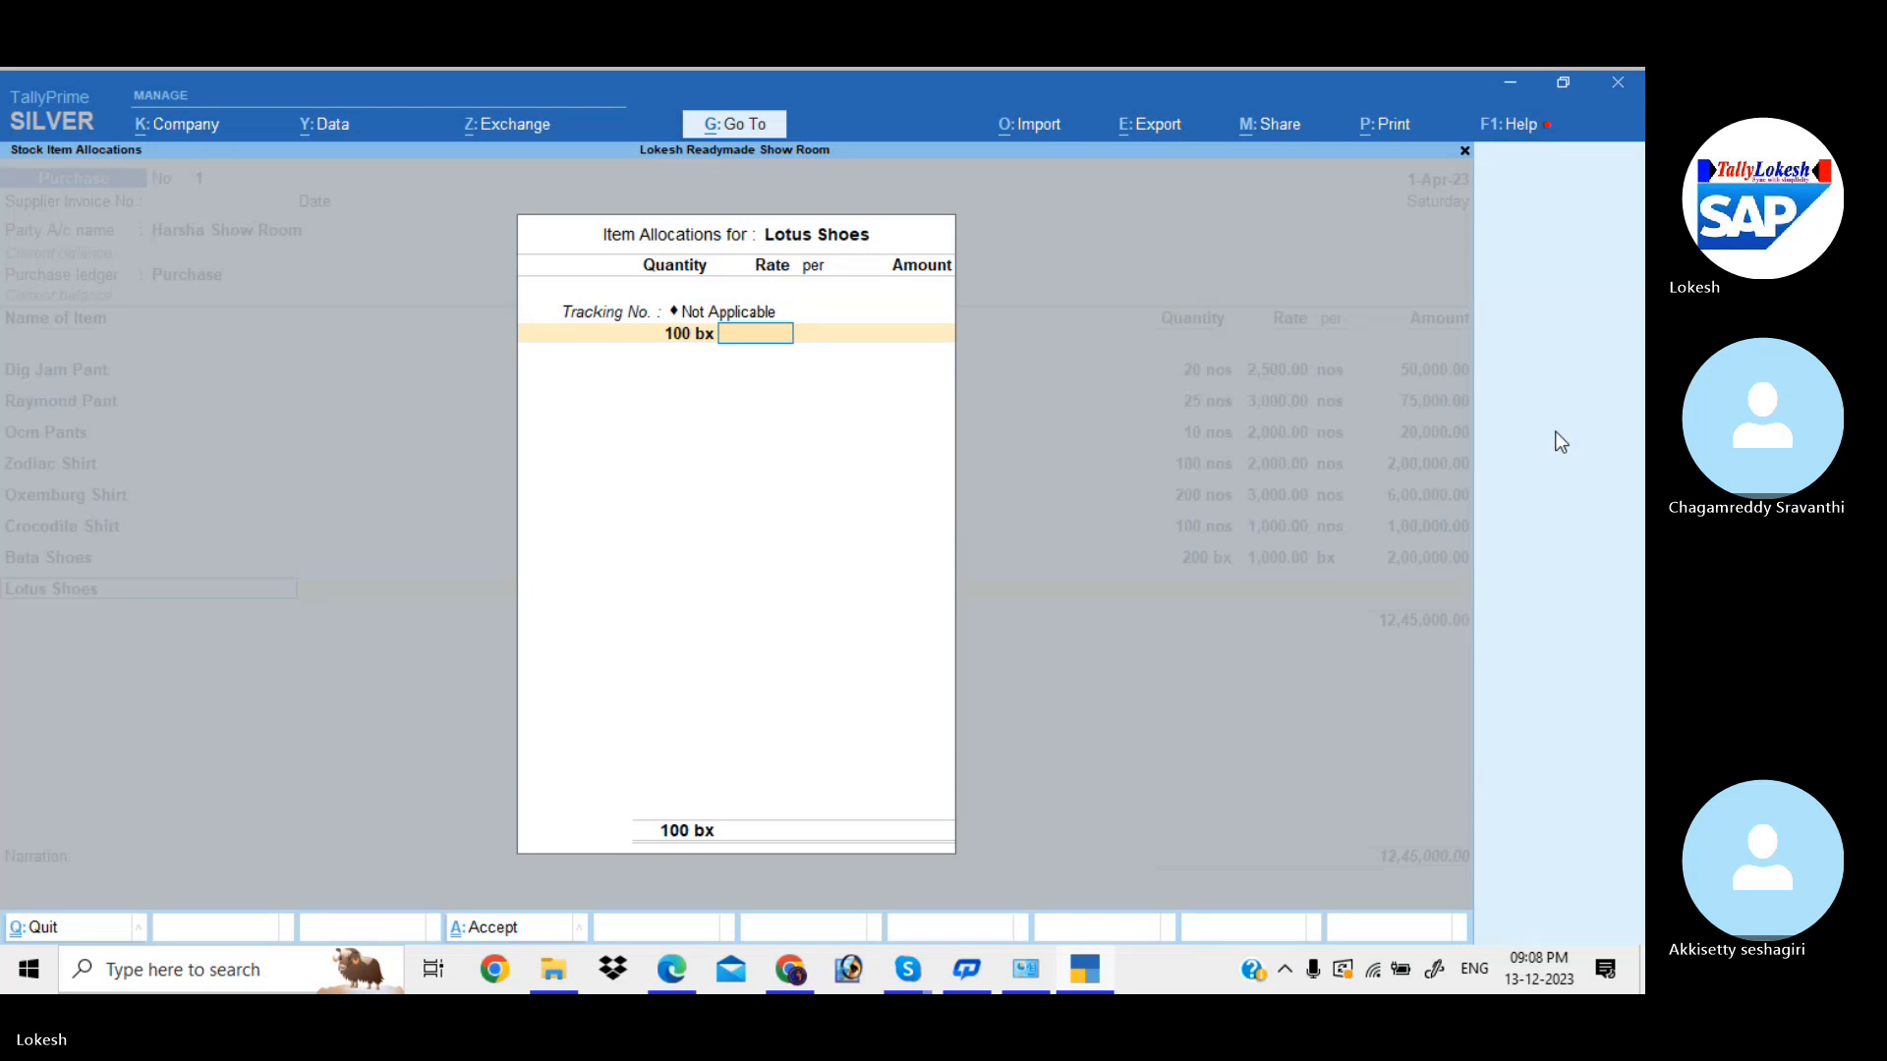
pyautogui.write('2500')
pyautogui.press('Return')
pyautogui.press('Return')
pyautogui.press('Return')
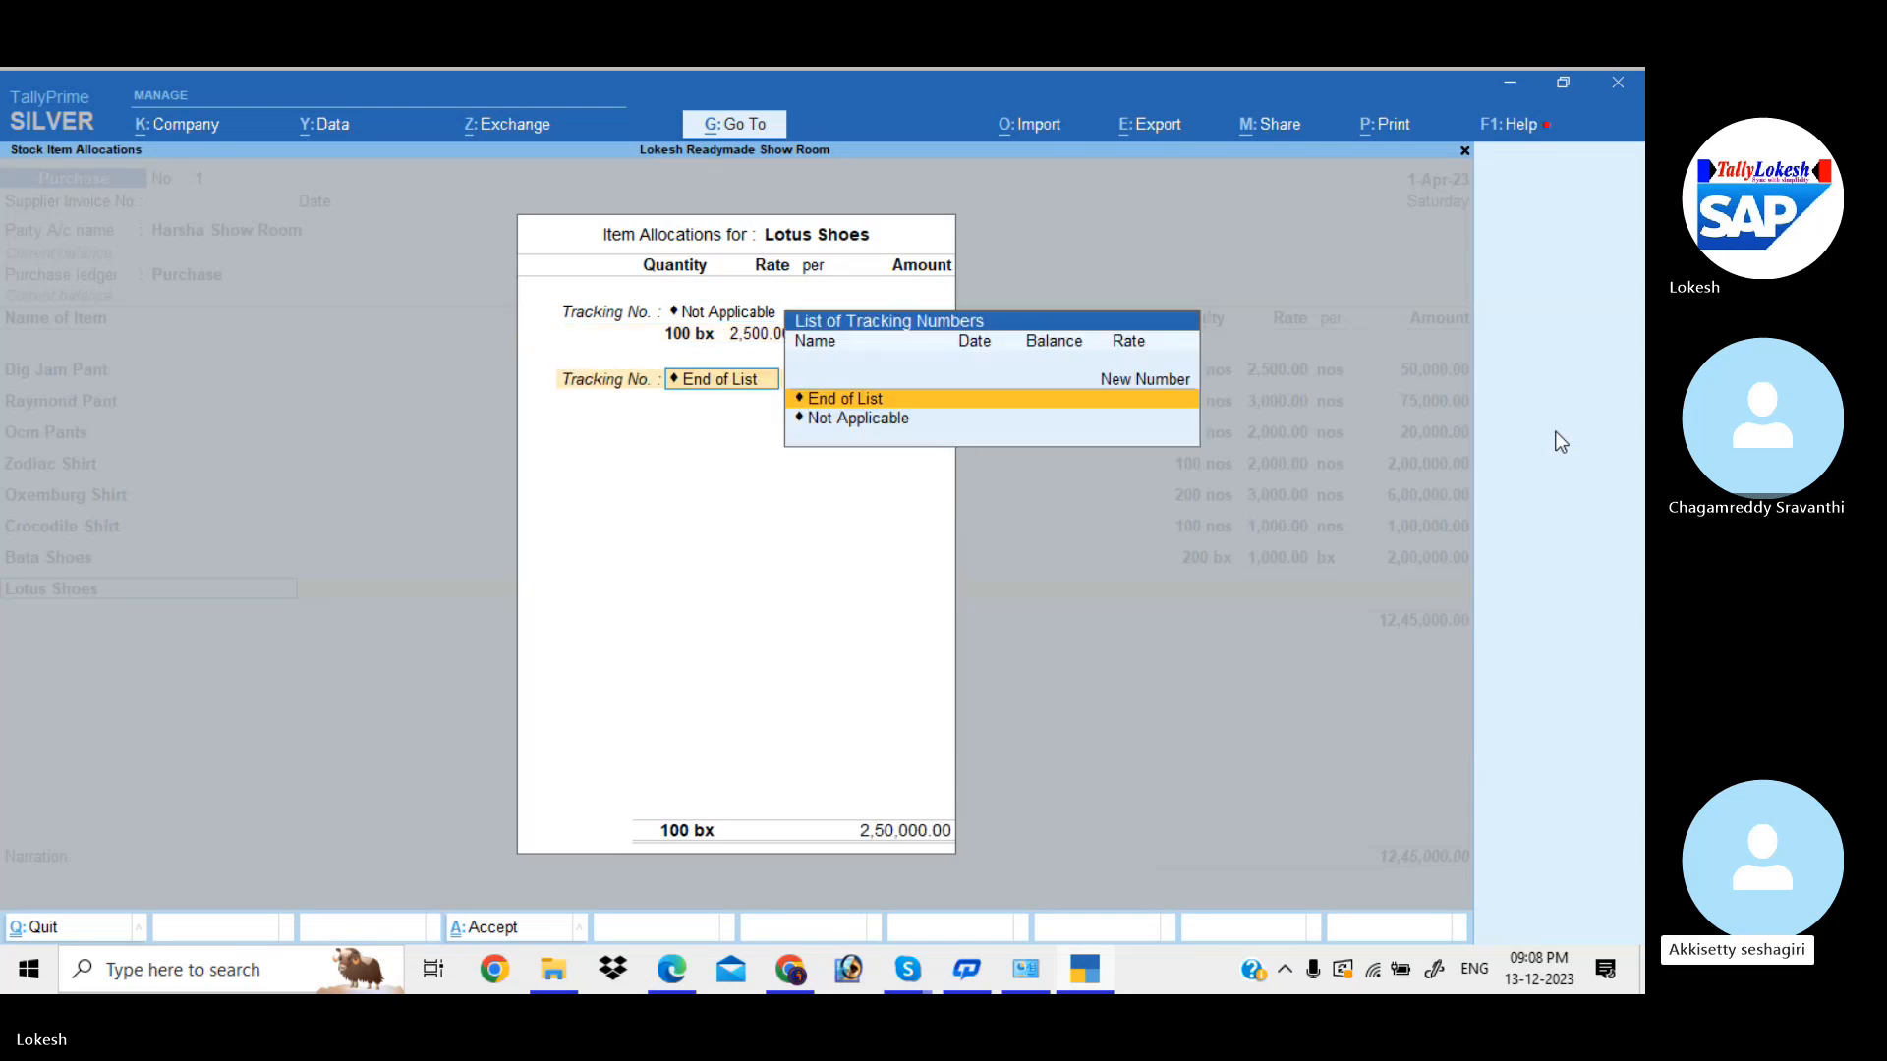
pyautogui.press('Return')
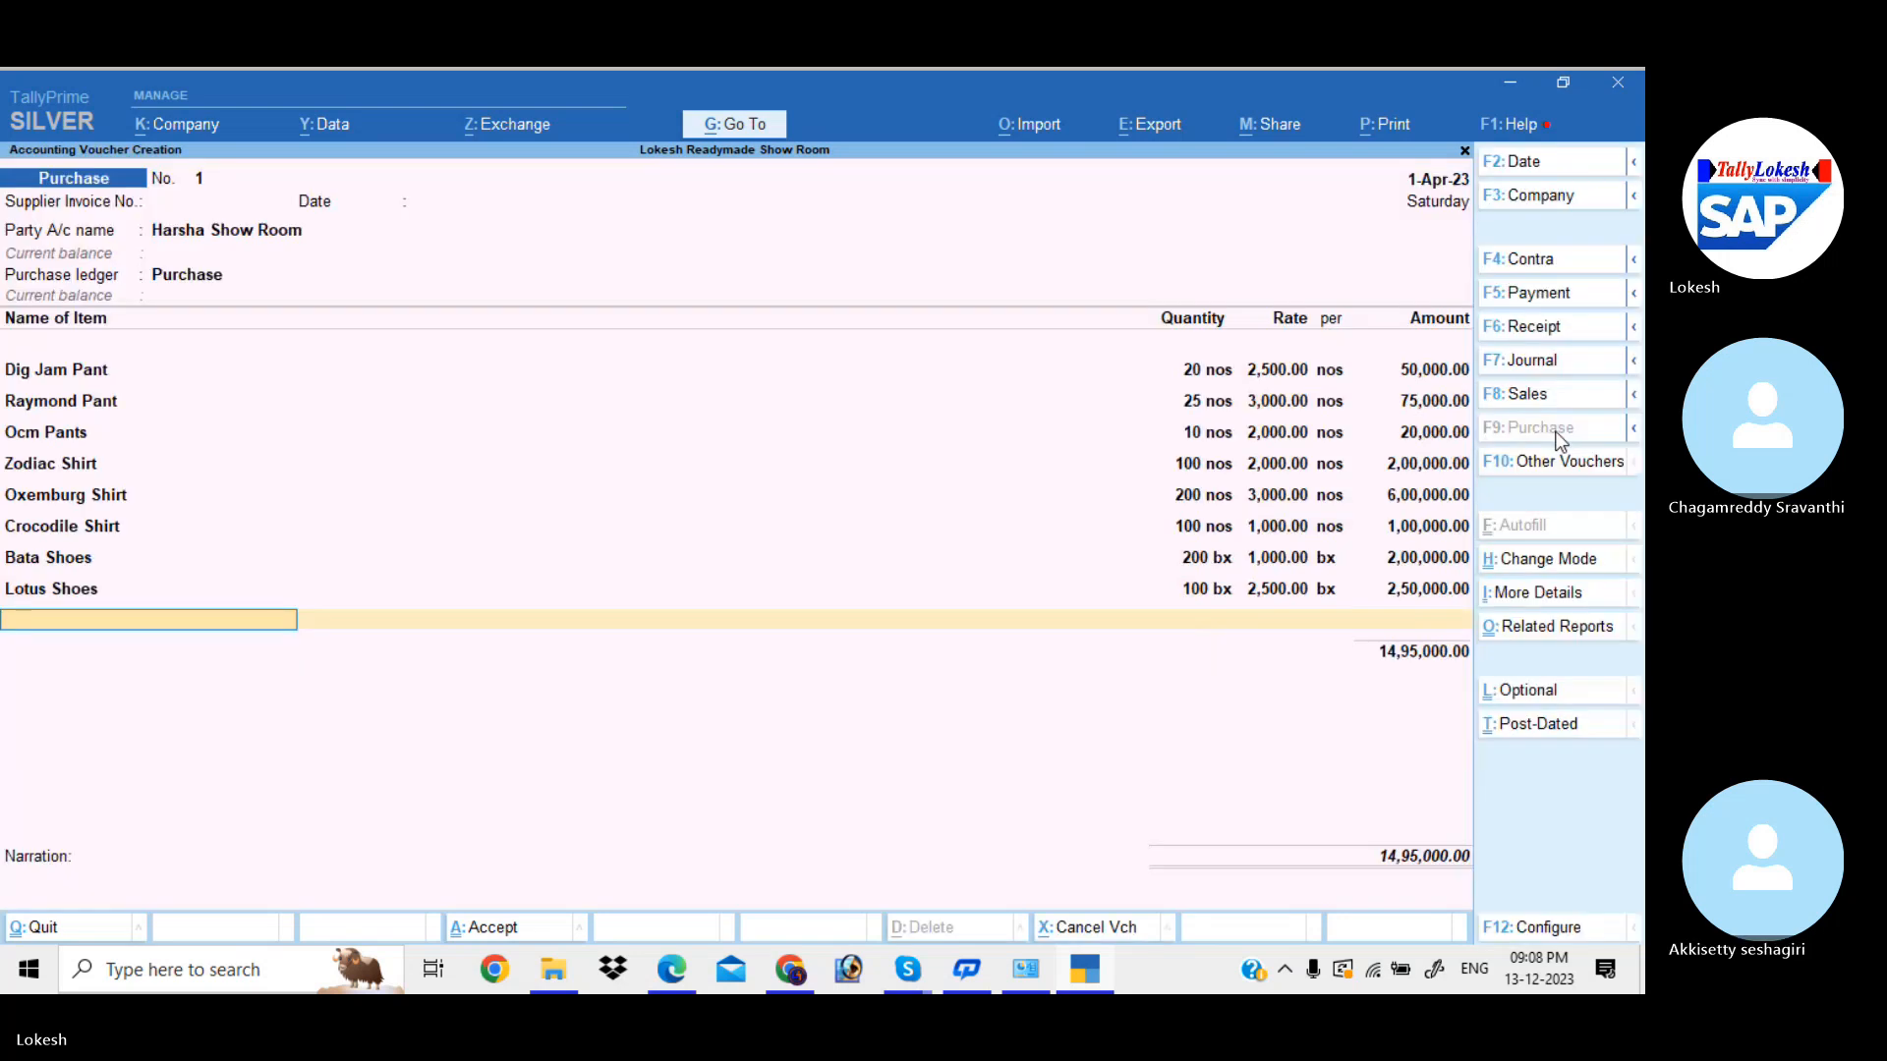
# - Add Nike Shoes to the purchase voucher with a quantity of 200 bx at a rate of 1,000, and end its allocation
pyautogui.write('n')
pyautogui.press('Return')
pyautogui.press('Return')
pyautogui.write('2')
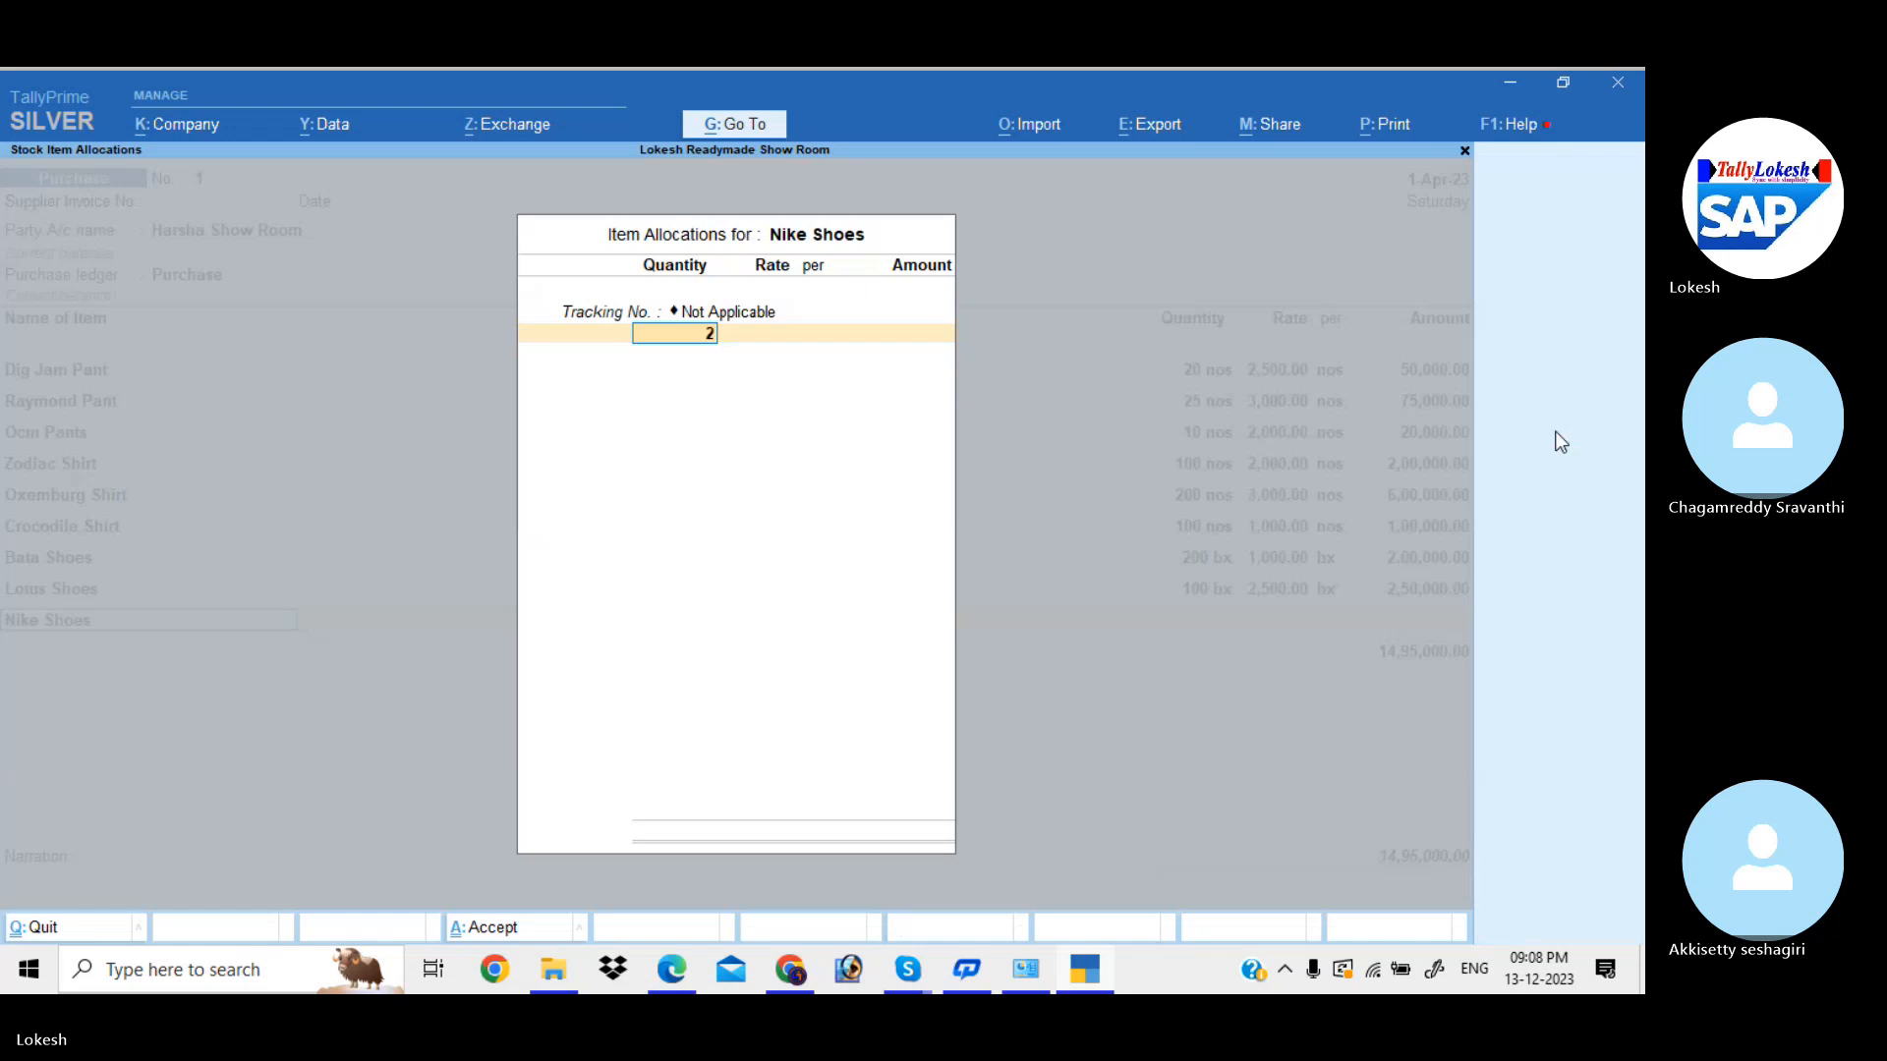
pyautogui.write('00')
pyautogui.press('Return')
pyautogui.write('1000')
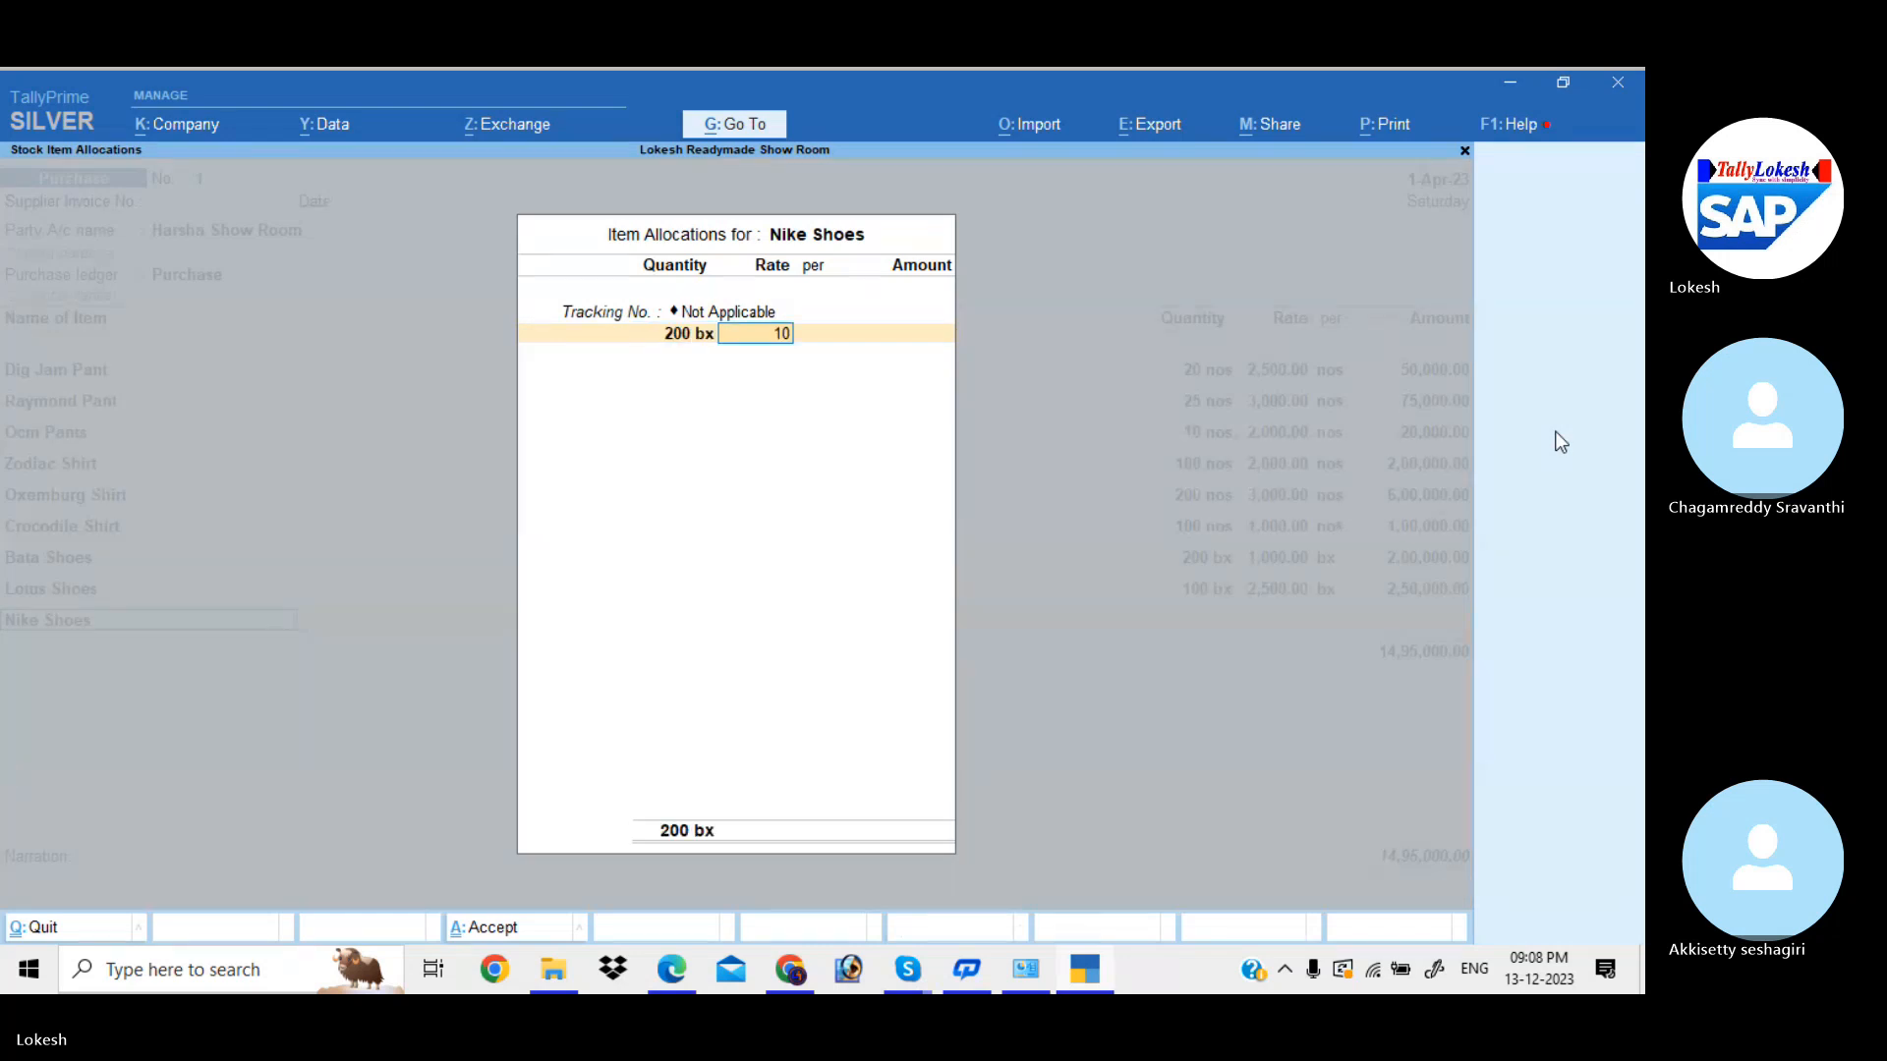
pyautogui.press('Return')
pyautogui.press('Return')
pyautogui.press('Return')
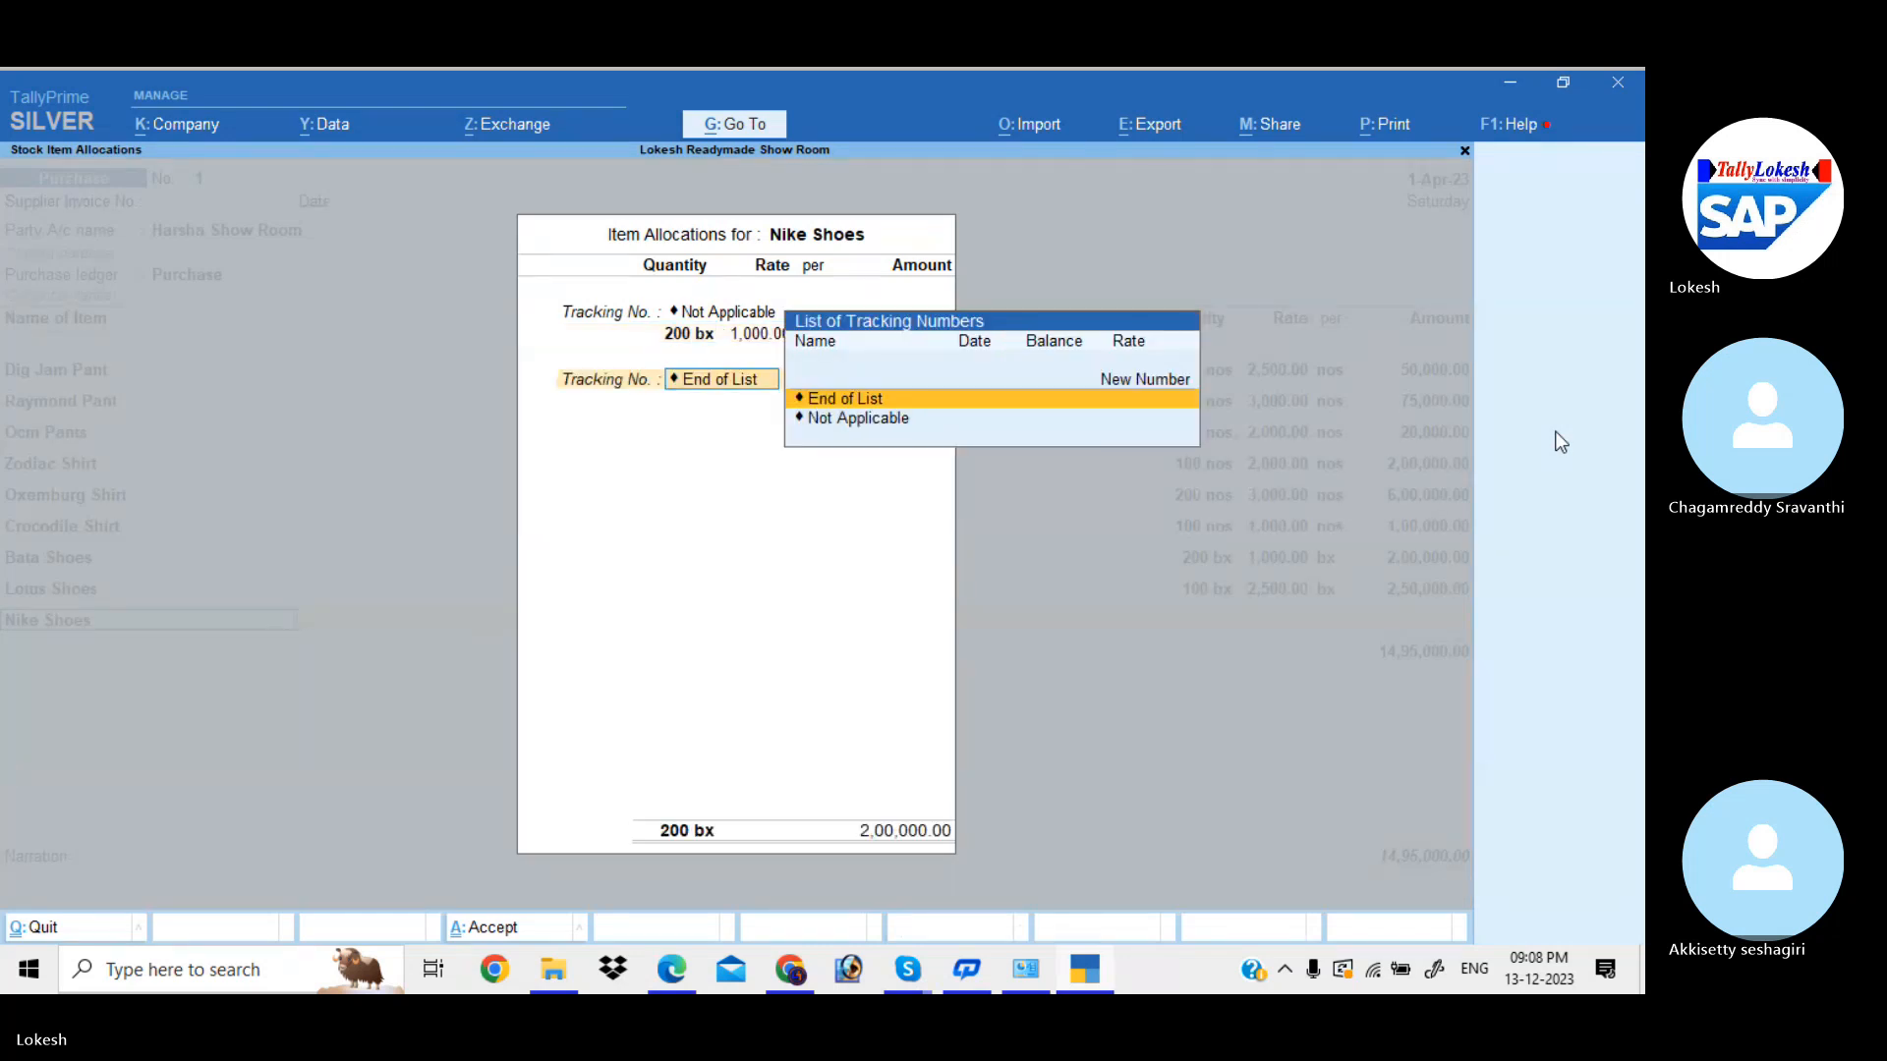
pyautogui.press('Return')
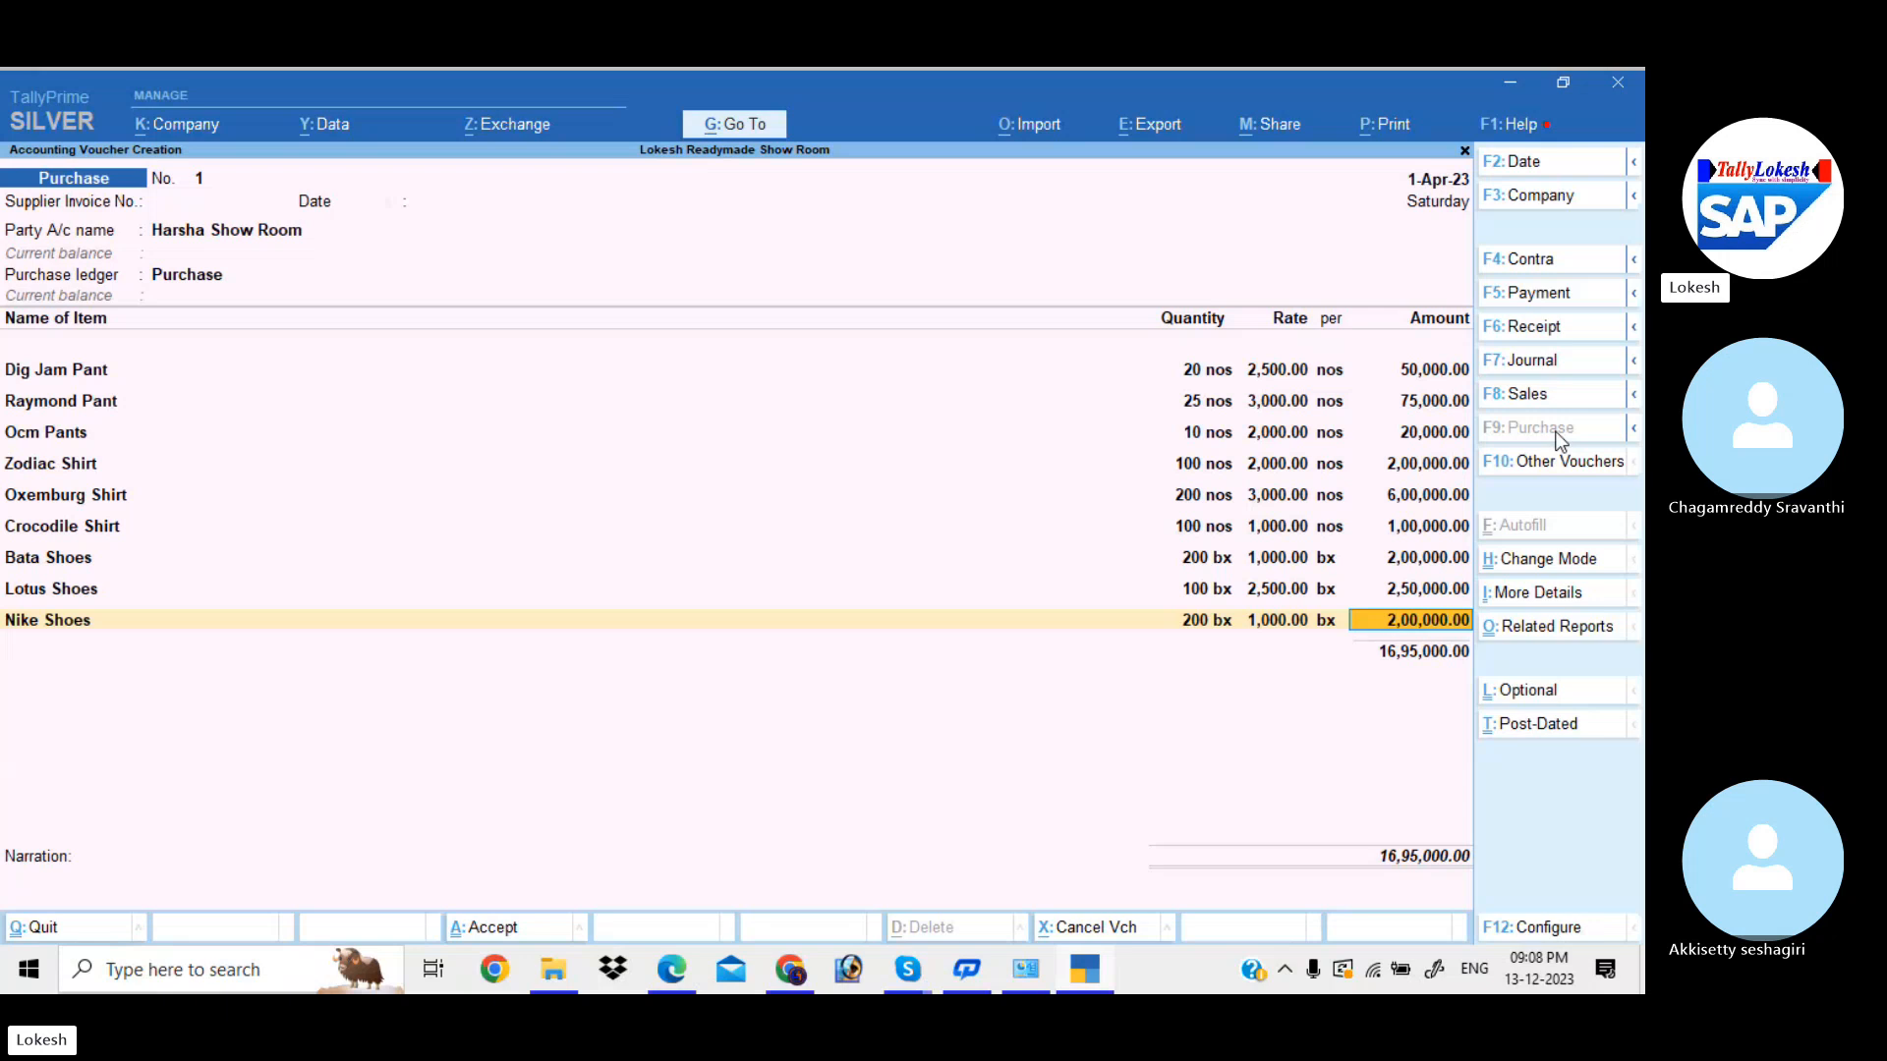
pyautogui.press('Return')
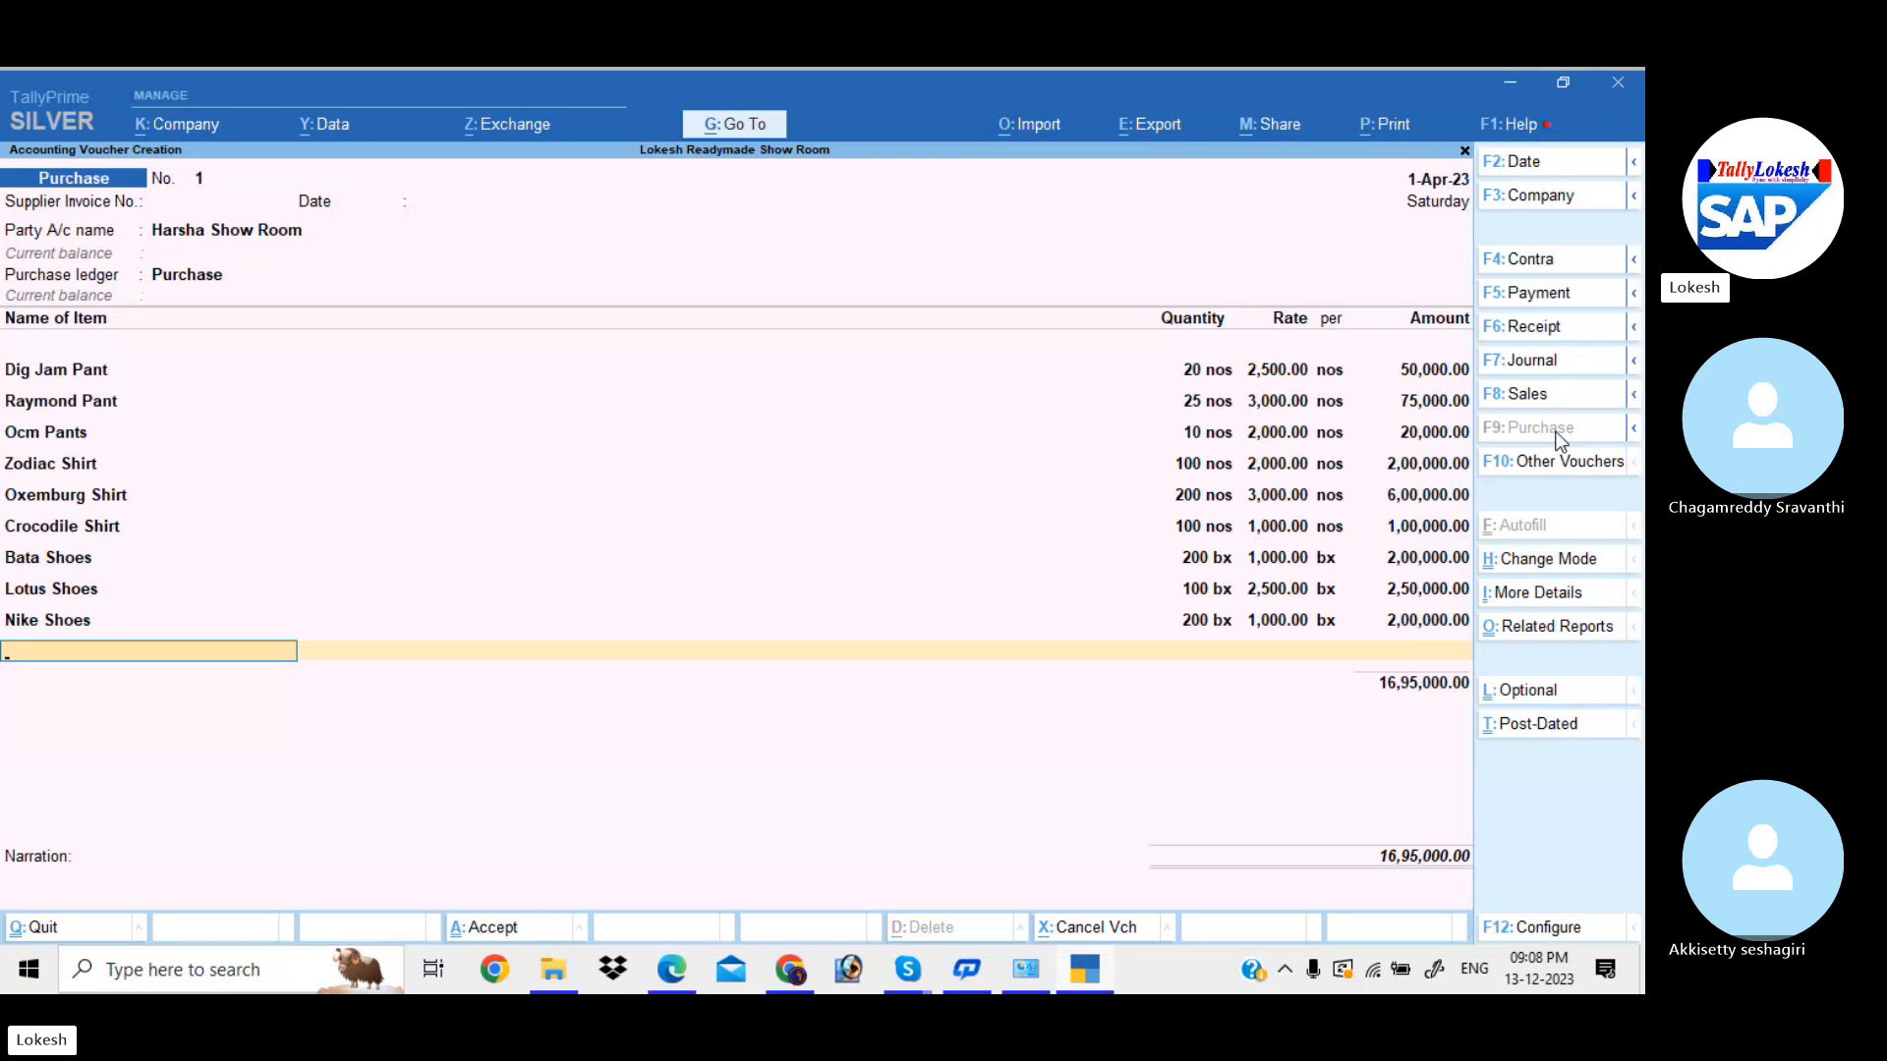
# - End the item list of the purchase voucher and save it with an empty narration
pyautogui.press('Return')
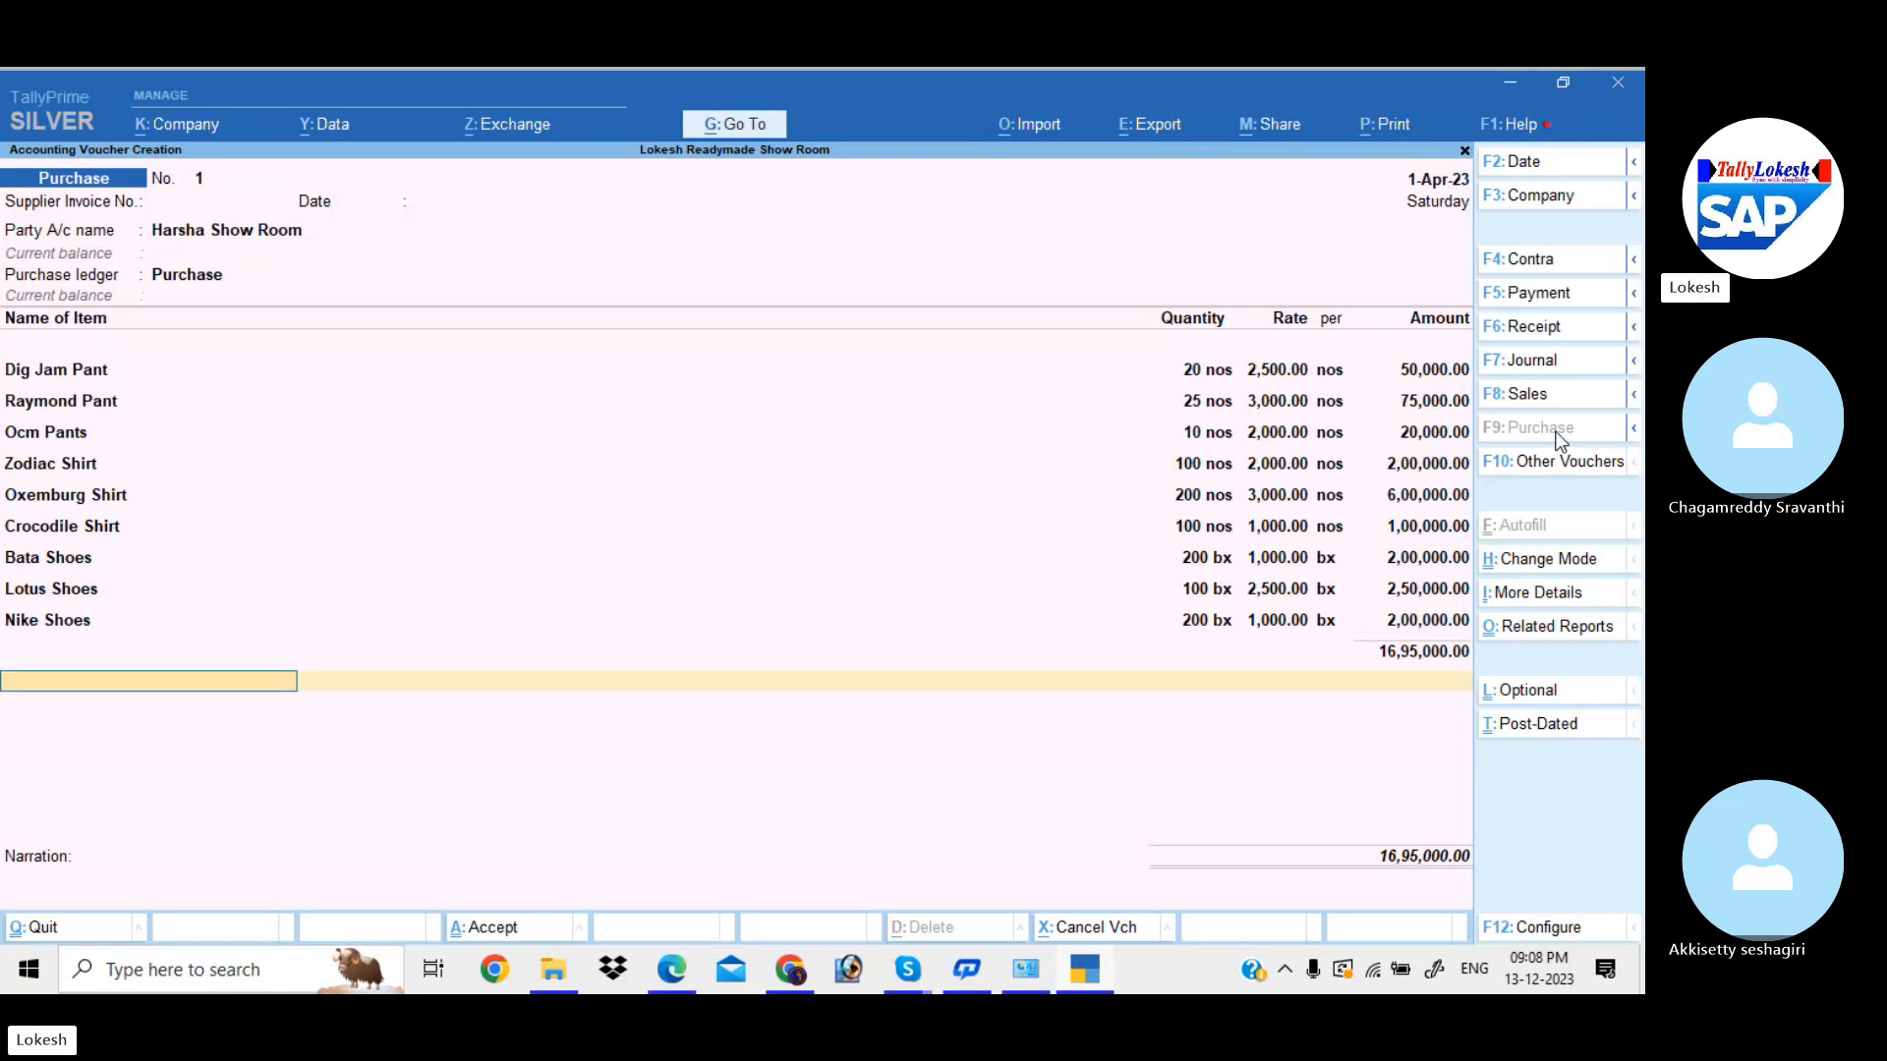
pyautogui.press('Return')
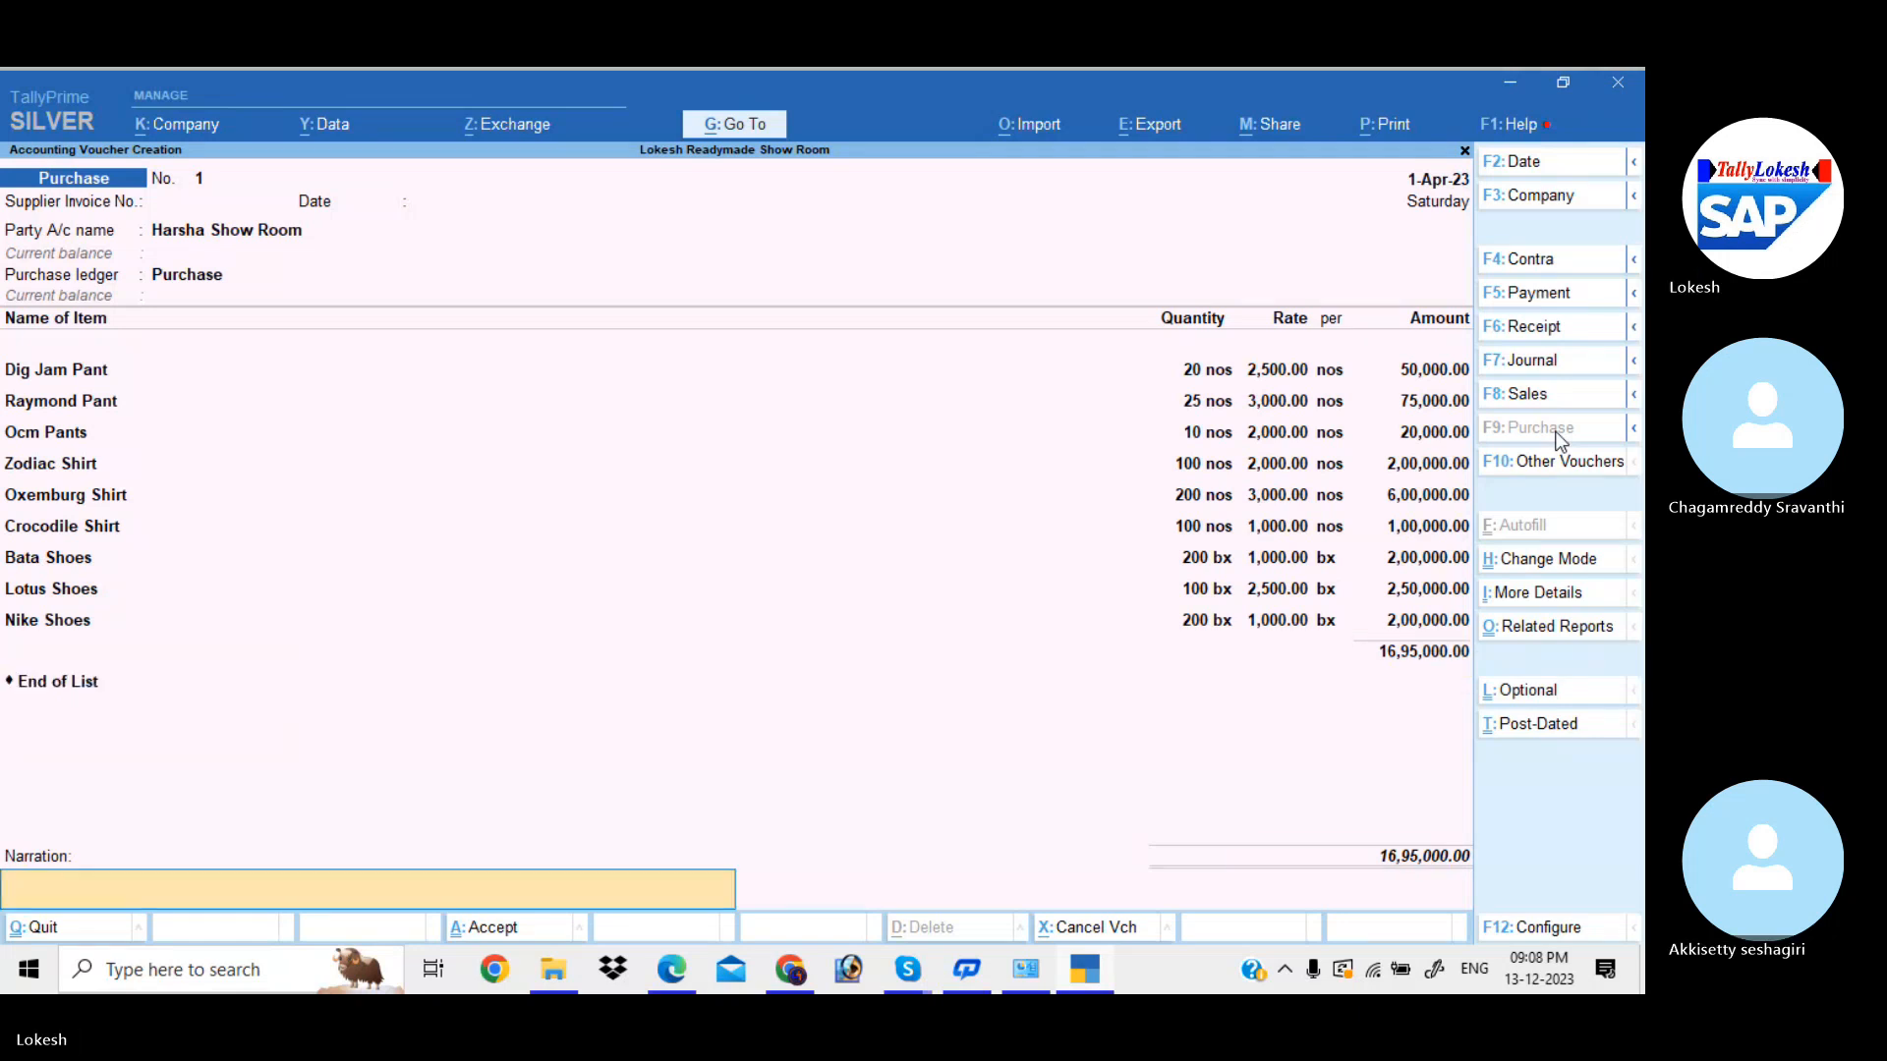
pyautogui.press('Return')
pyautogui.press('Return')
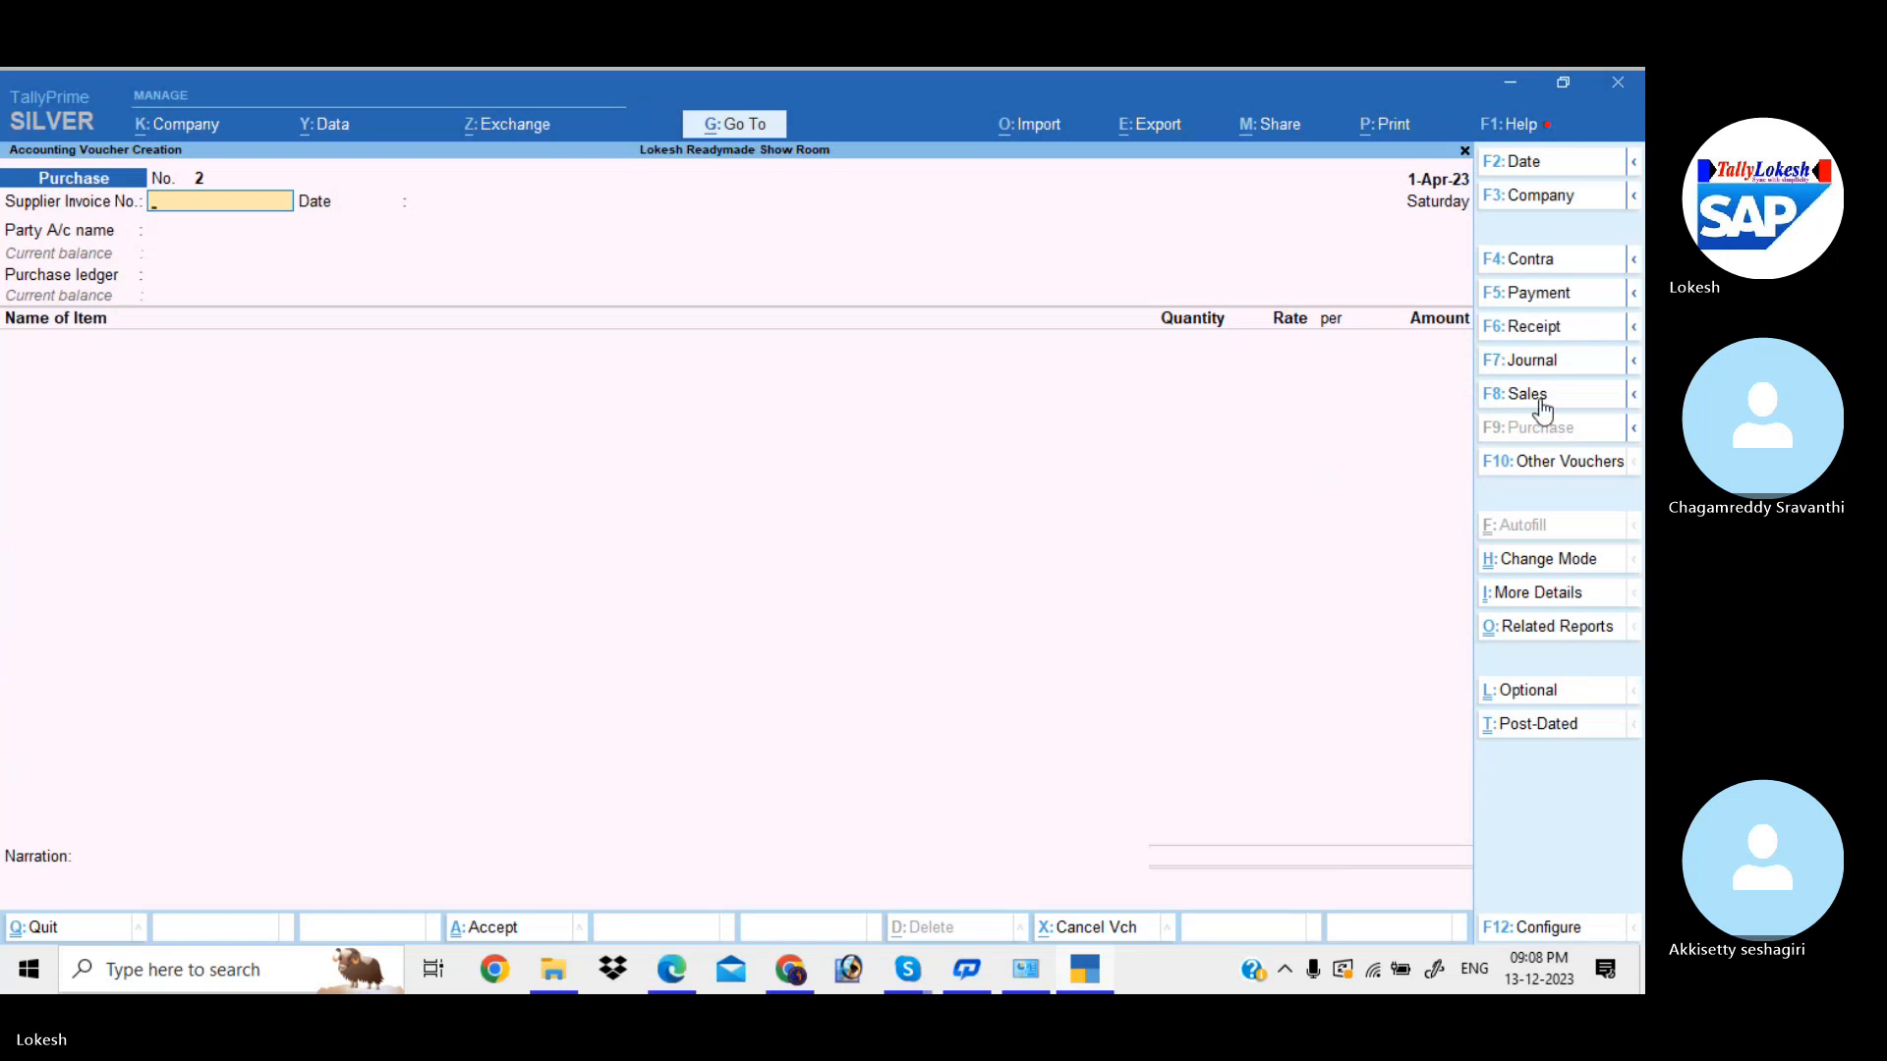
# - Start a sales voucher for the party Indian Traders with blank dispatch details, default party details and the Sales ledger
pyautogui.click(1544, 404)
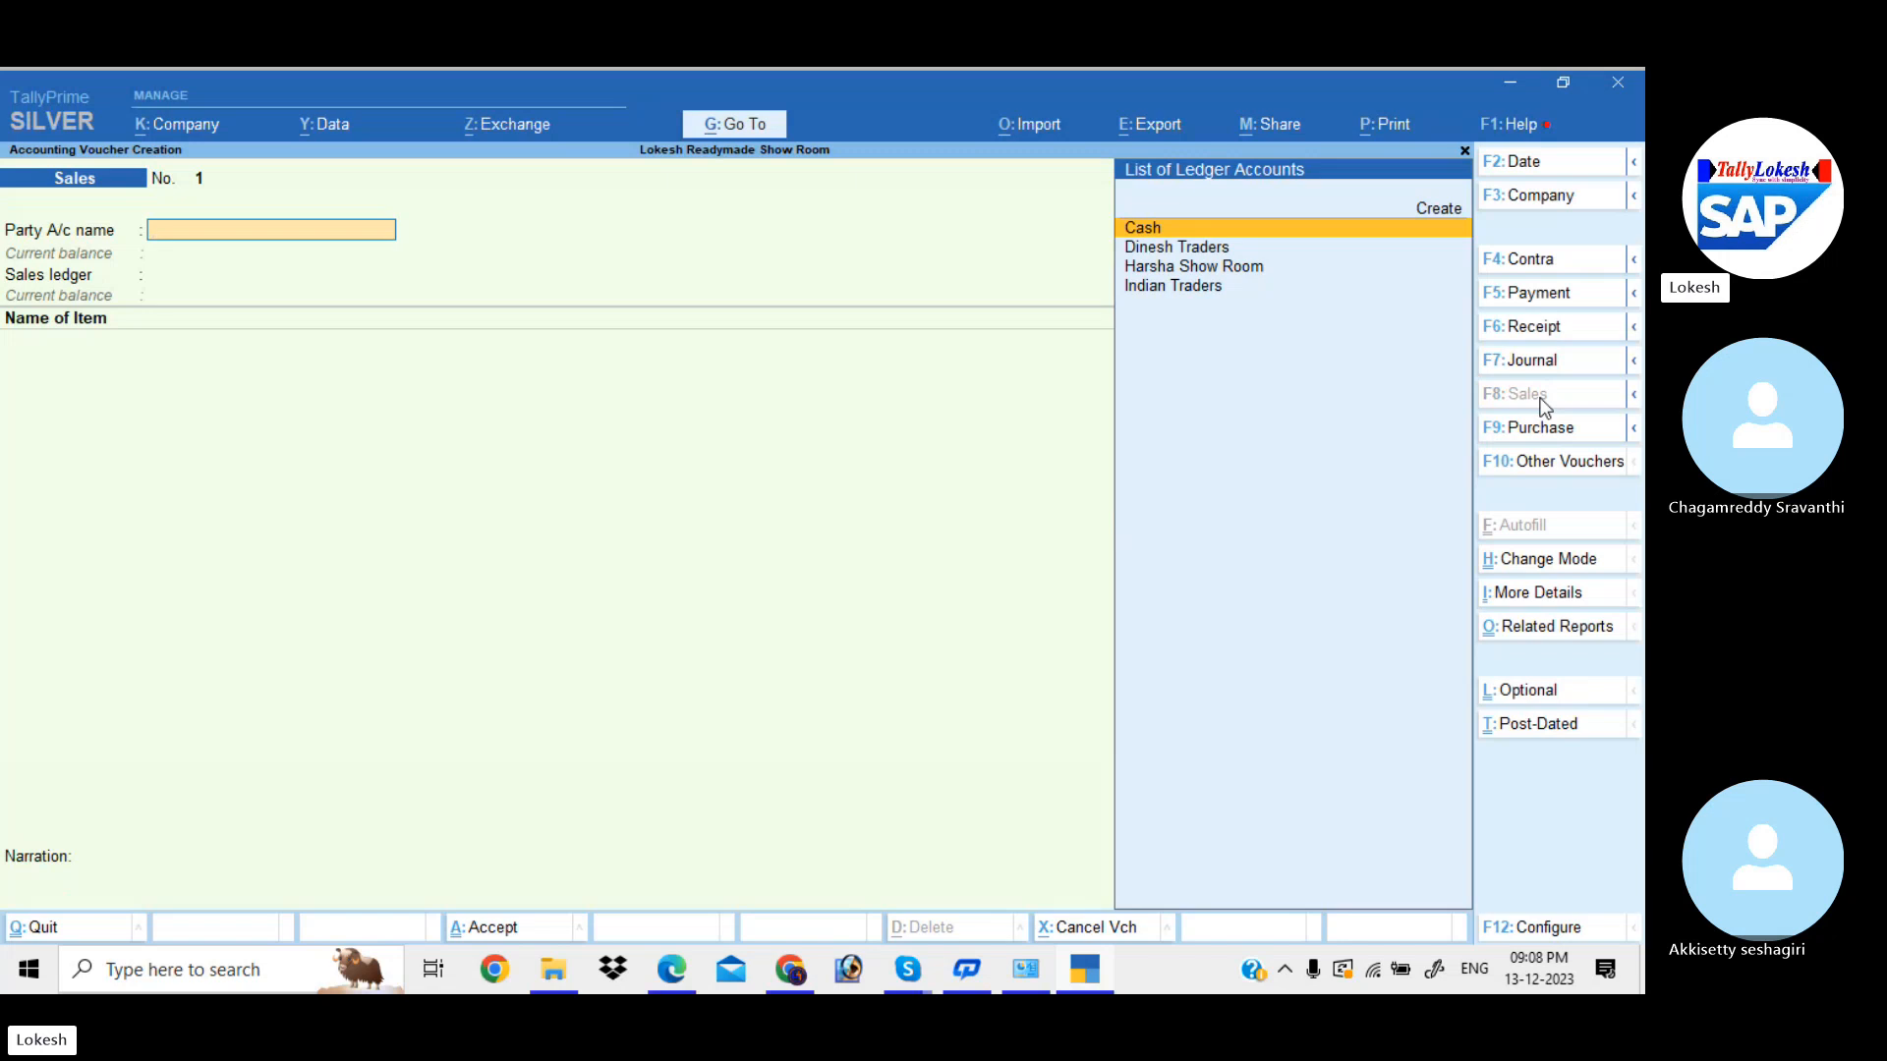
pyautogui.press('Down')
pyautogui.press('Down')
pyautogui.press('Down')
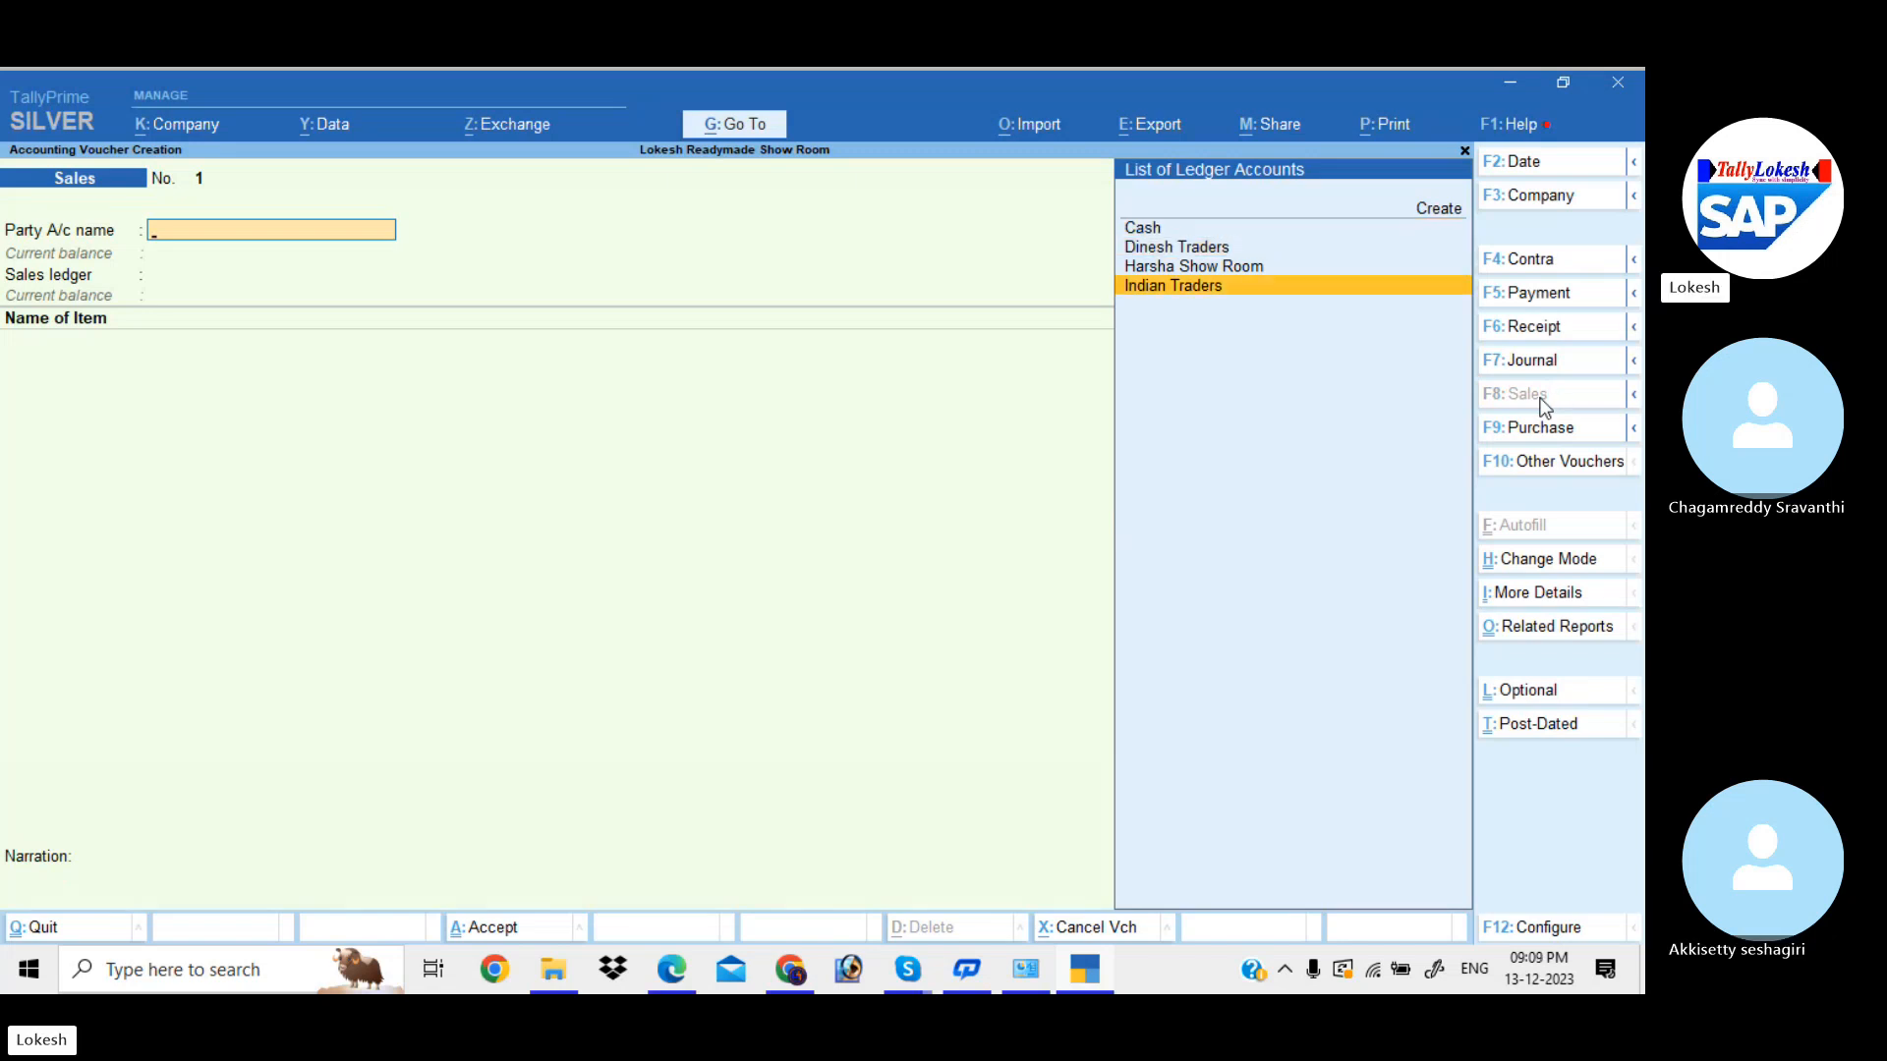
pyautogui.press('Return')
pyautogui.press('Return')
pyautogui.press('Return')
pyautogui.press('Return')
pyautogui.press('Return')
pyautogui.press('Return')
pyautogui.press('Return')
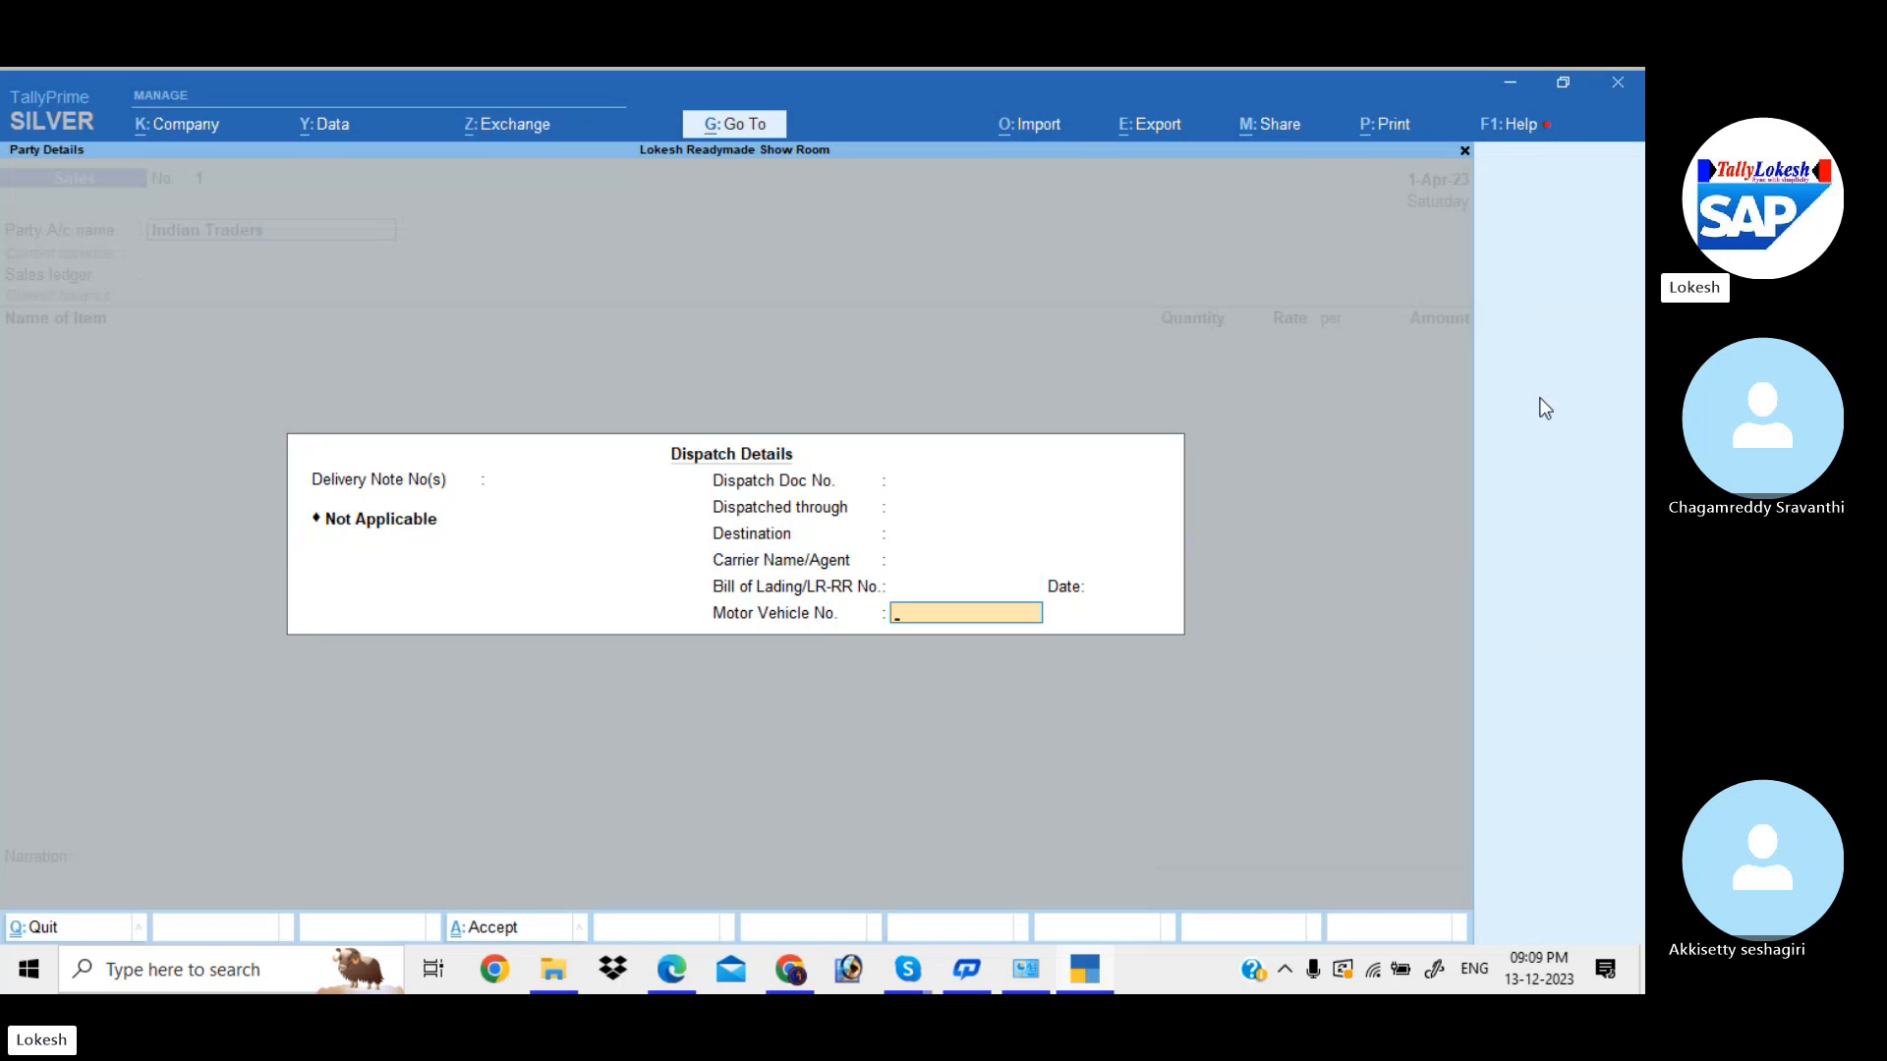
pyautogui.press('Return')
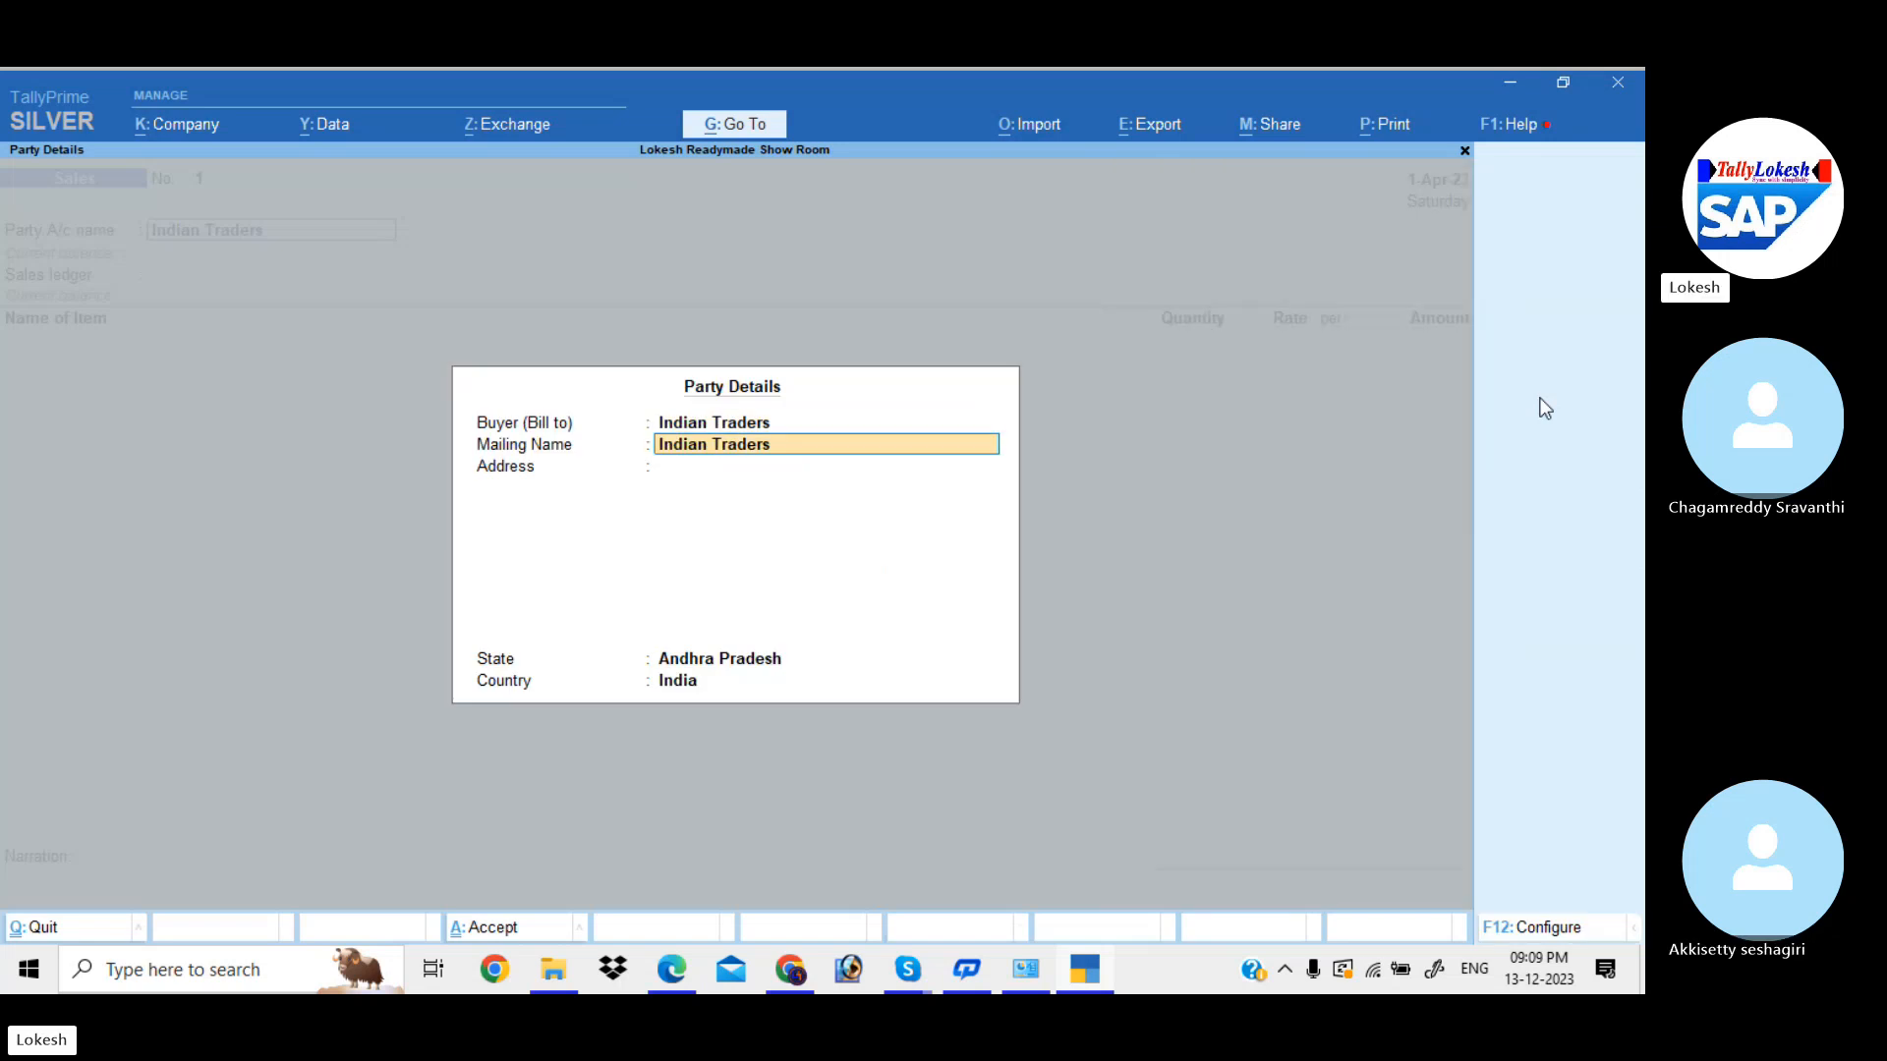
pyautogui.hotkey('ctrl', 'a')
pyautogui.press('Return')
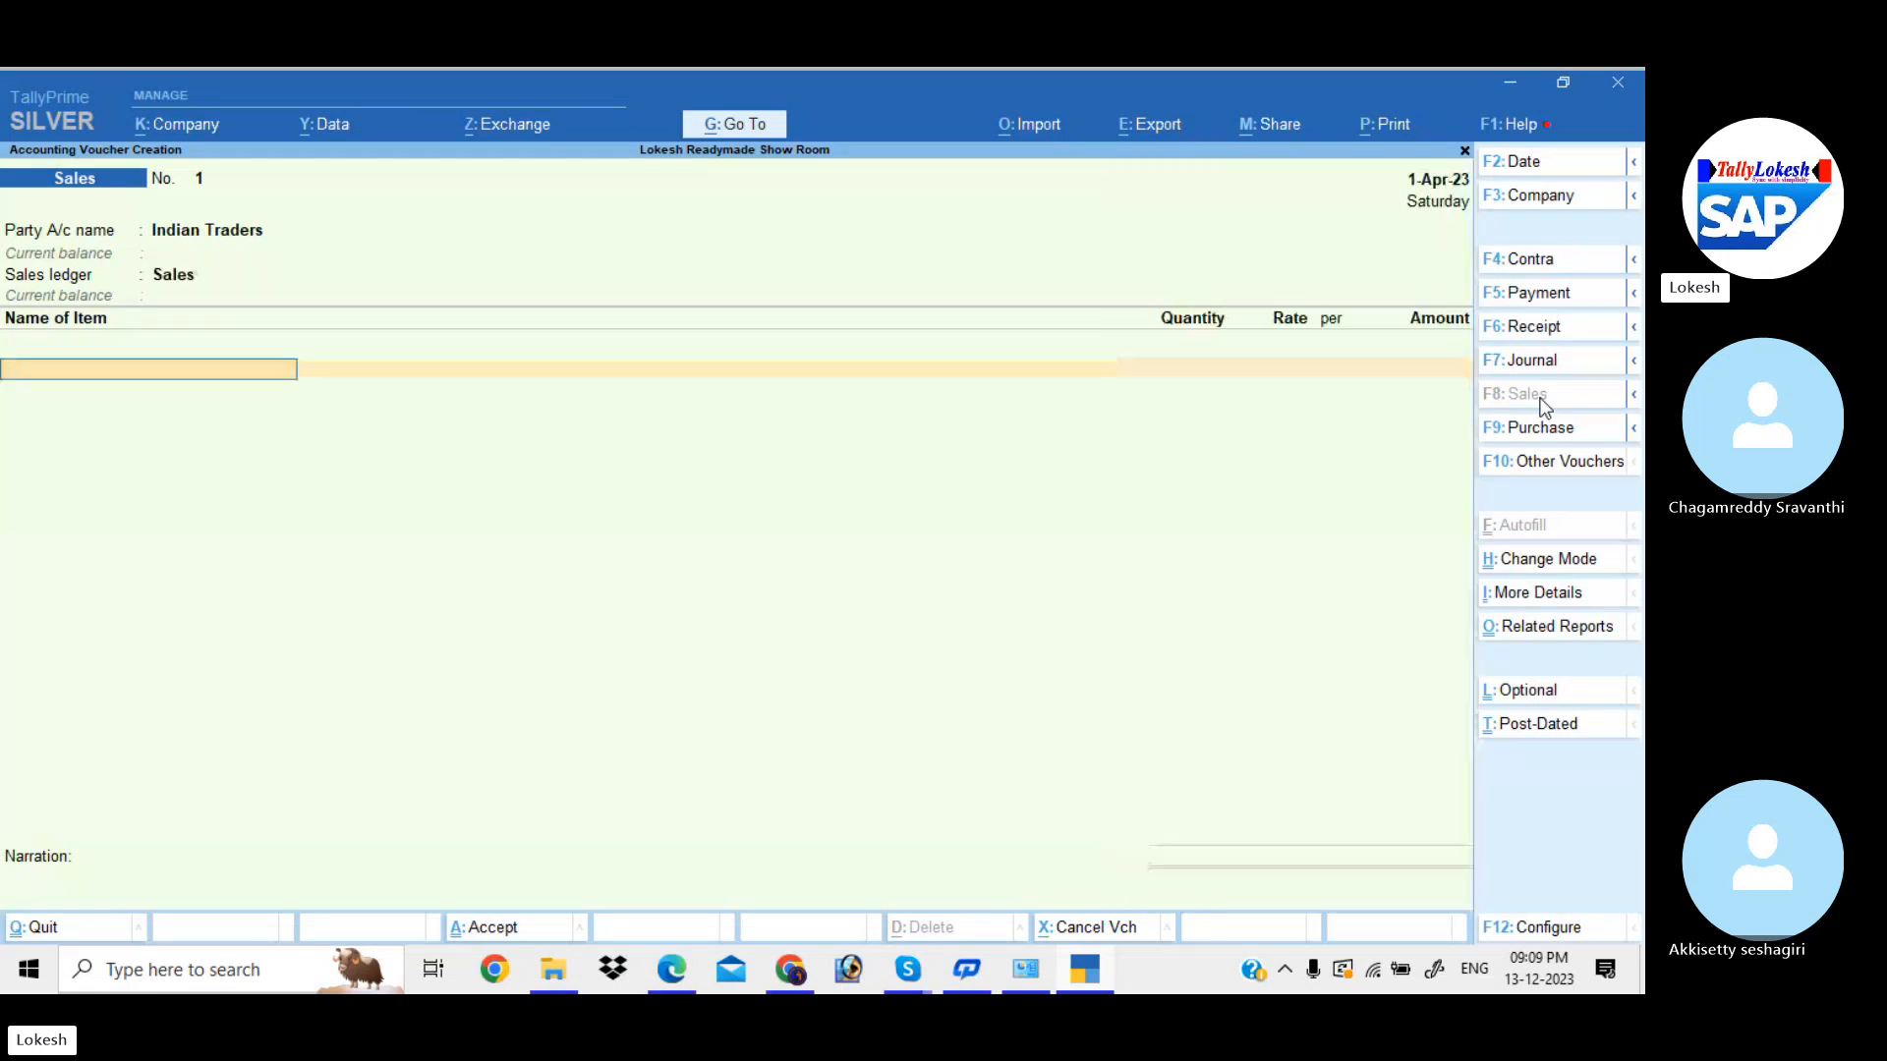
# - Add Dig Jam Pant to the sales voucher with a quantity of 10 nos at a rate of 3,000, and end its allocation
pyautogui.write('D')
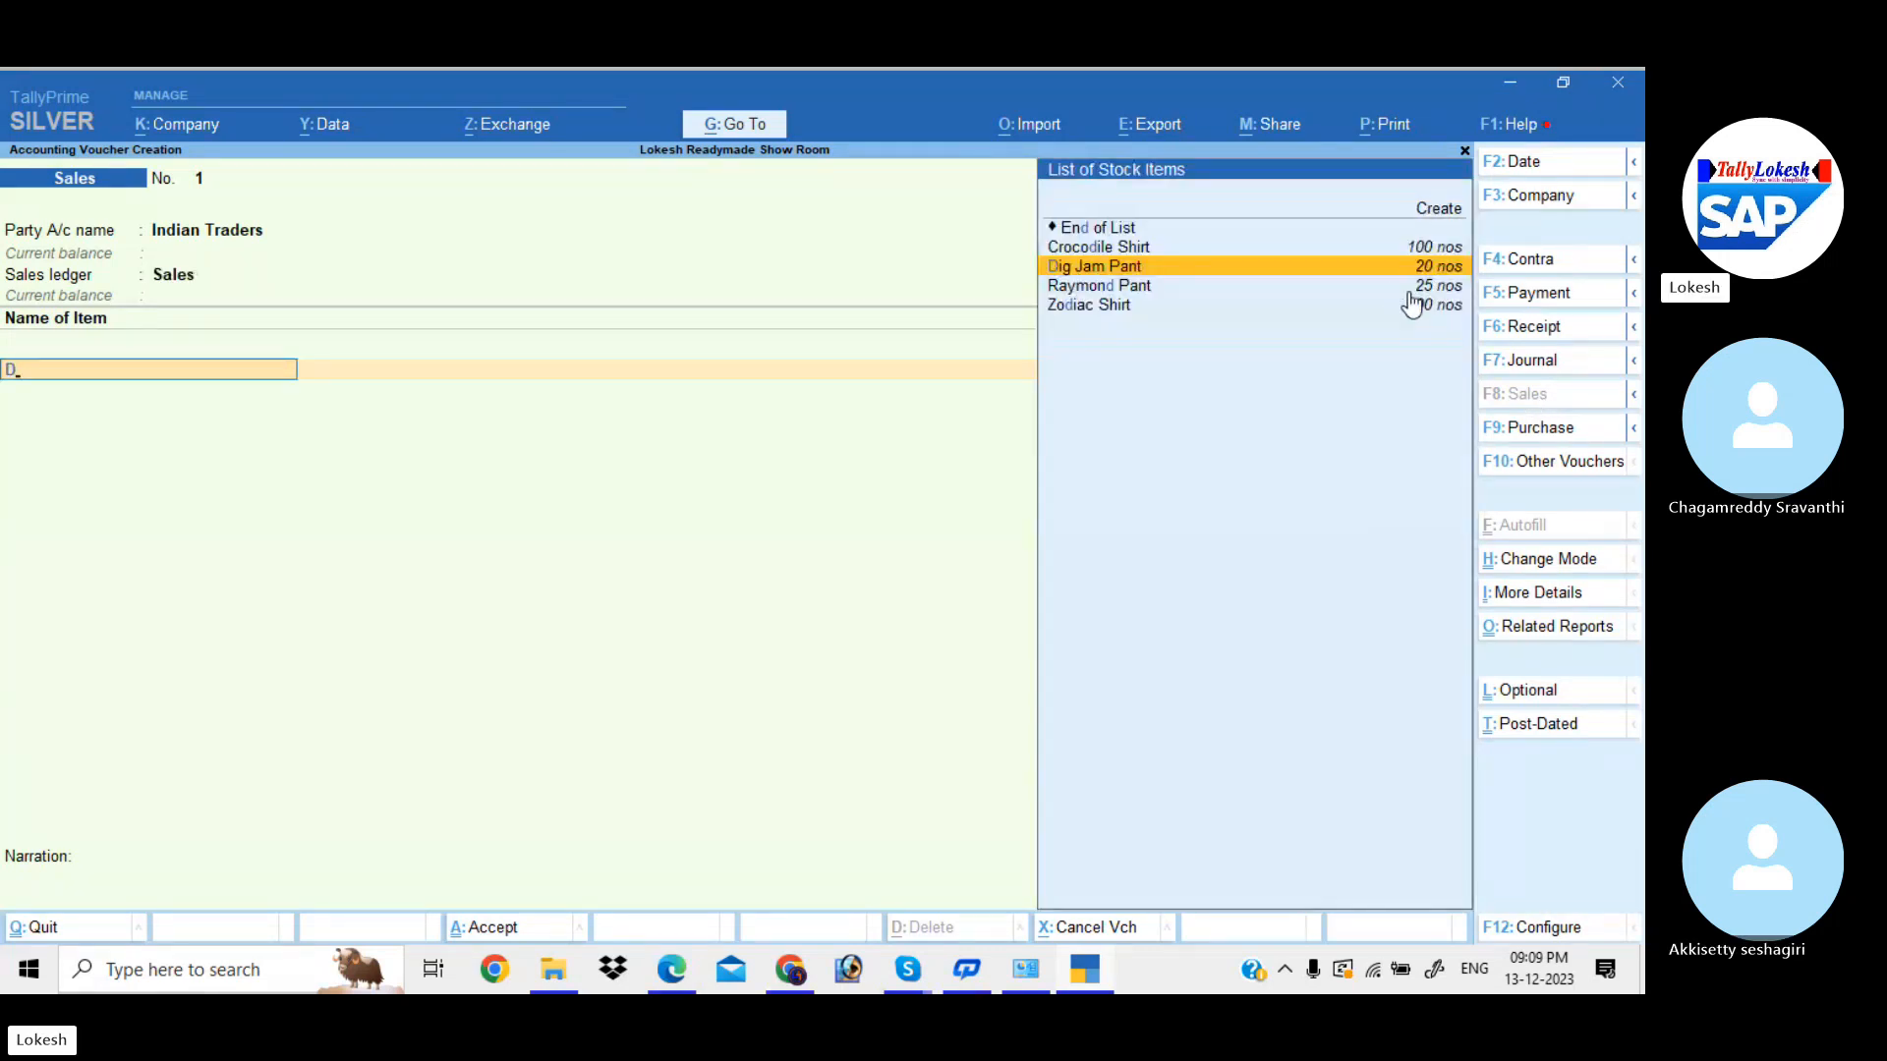
pyautogui.press('Return')
pyautogui.write('10')
pyautogui.press('Return')
pyautogui.write('3,')
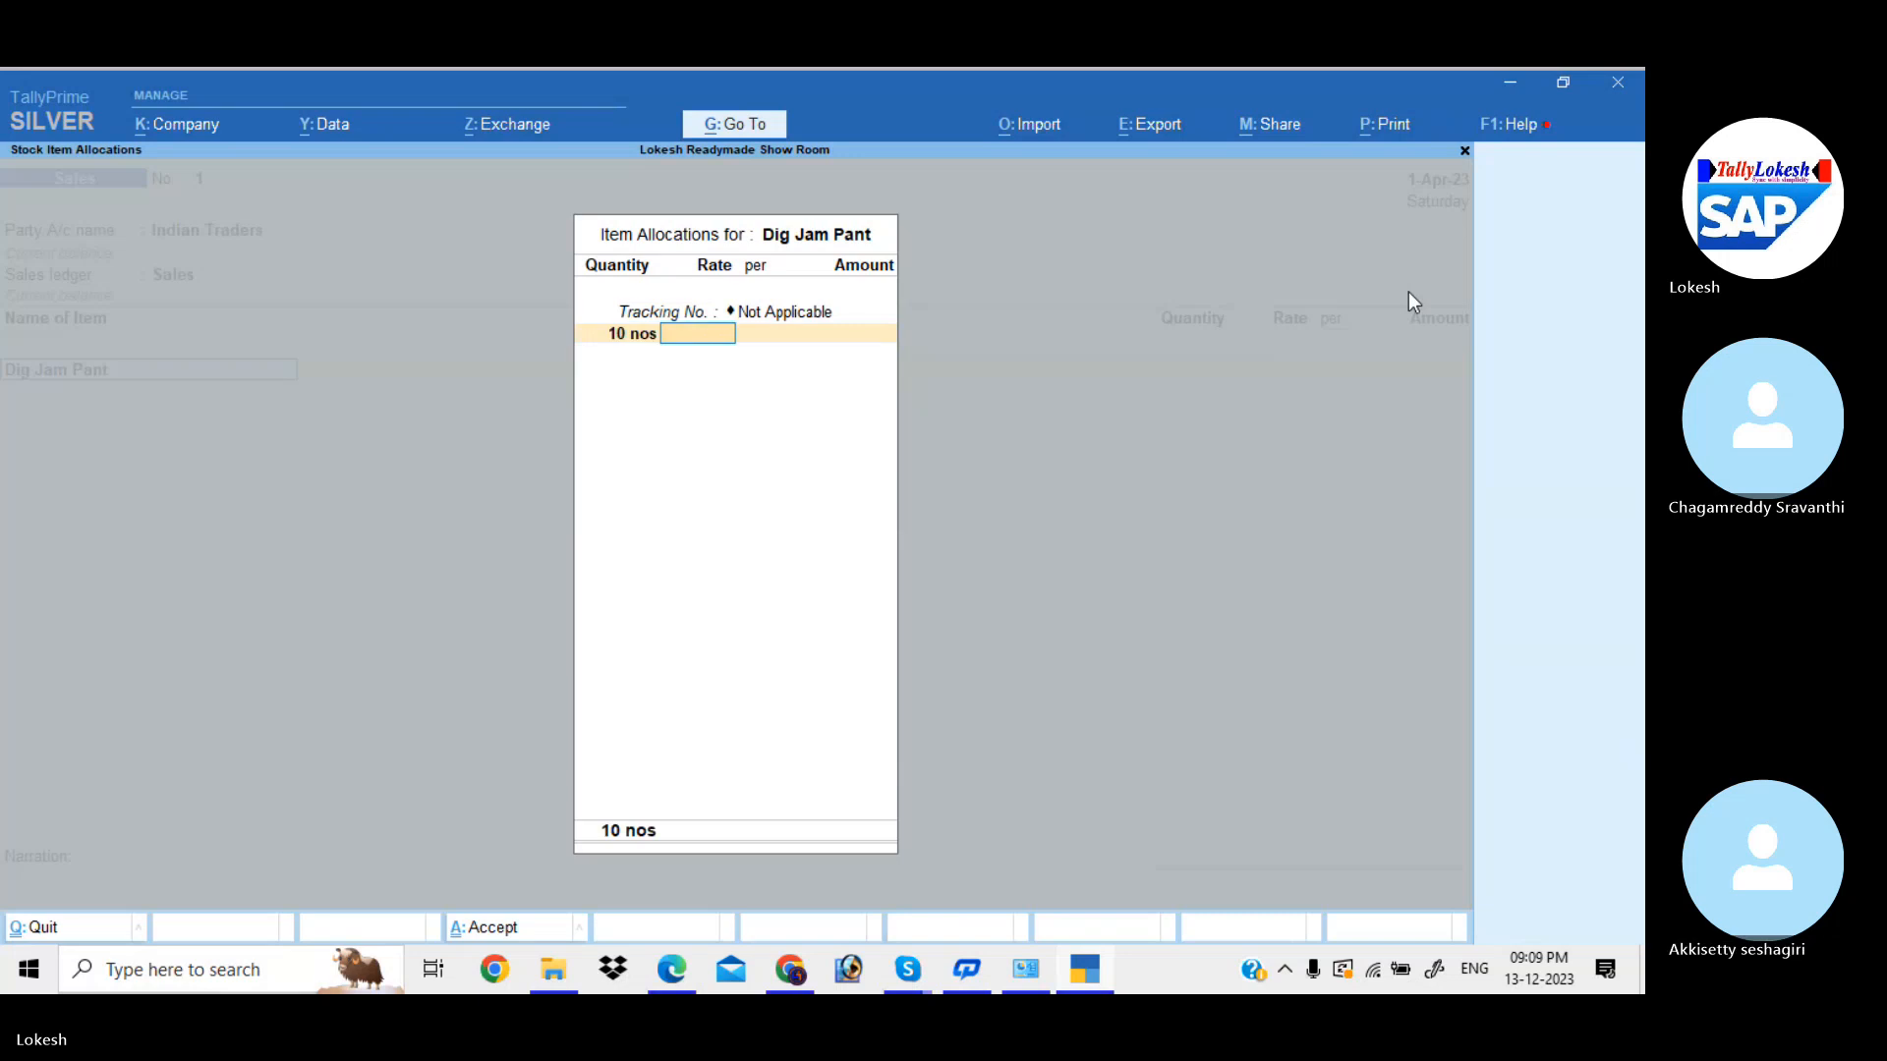
pyautogui.write('000')
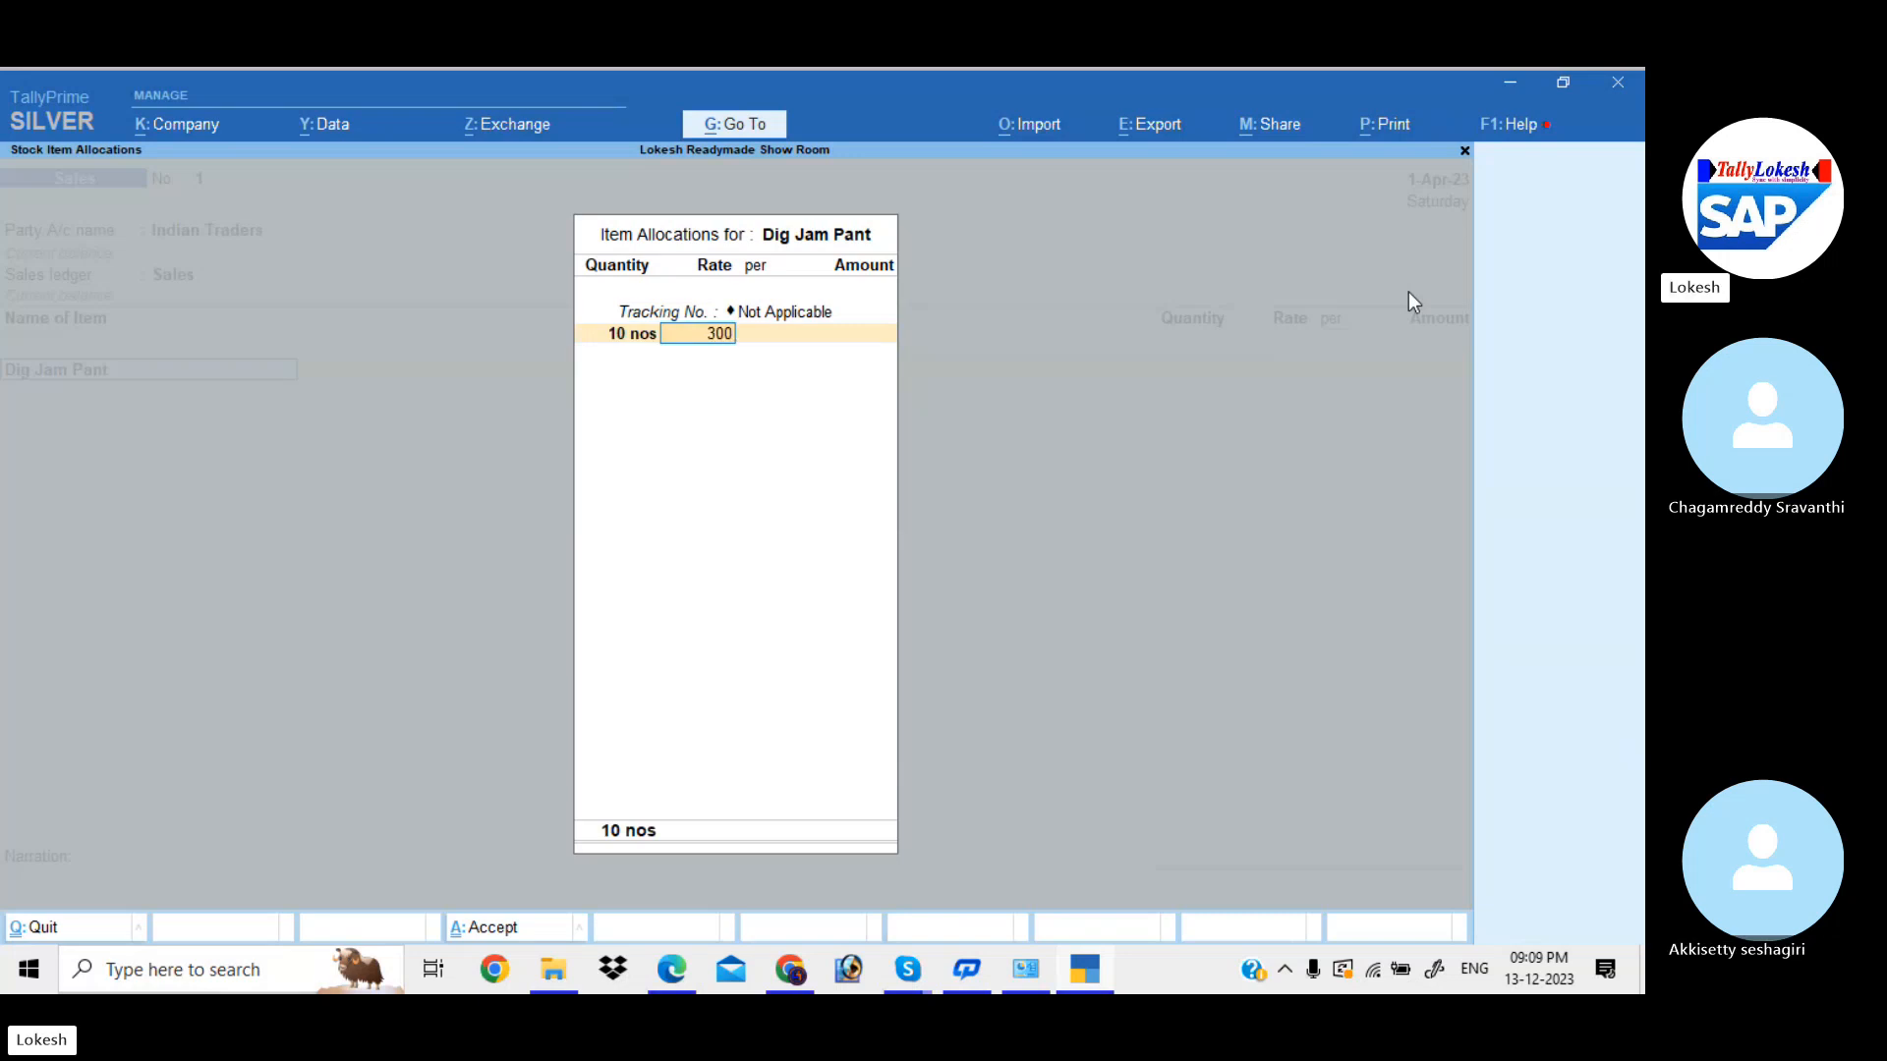
pyautogui.press('Return')
pyautogui.press('Return')
pyautogui.press('Return')
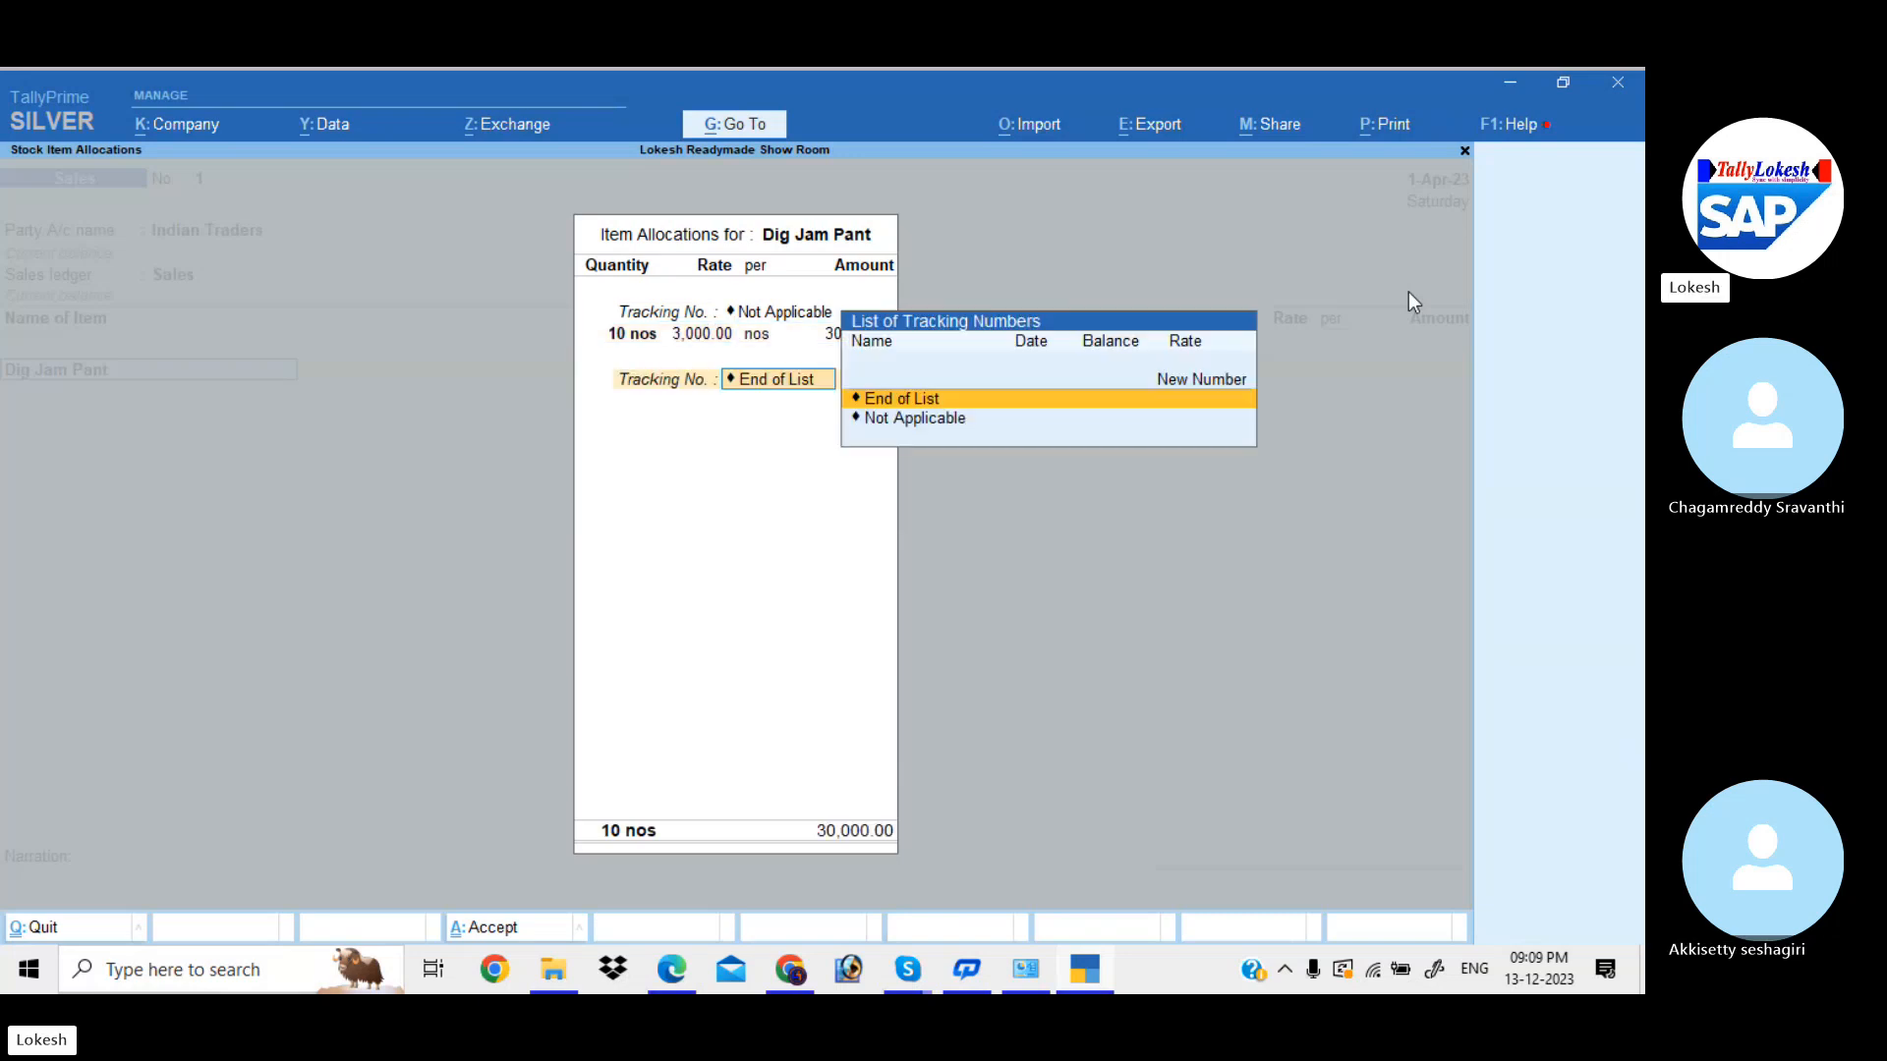
pyautogui.press('Return')
# - Add Zodiac Shirt to the sales voucher with a quantity of 100 nos at a rate of 2,500, and end its allocation
pyautogui.write('Z')
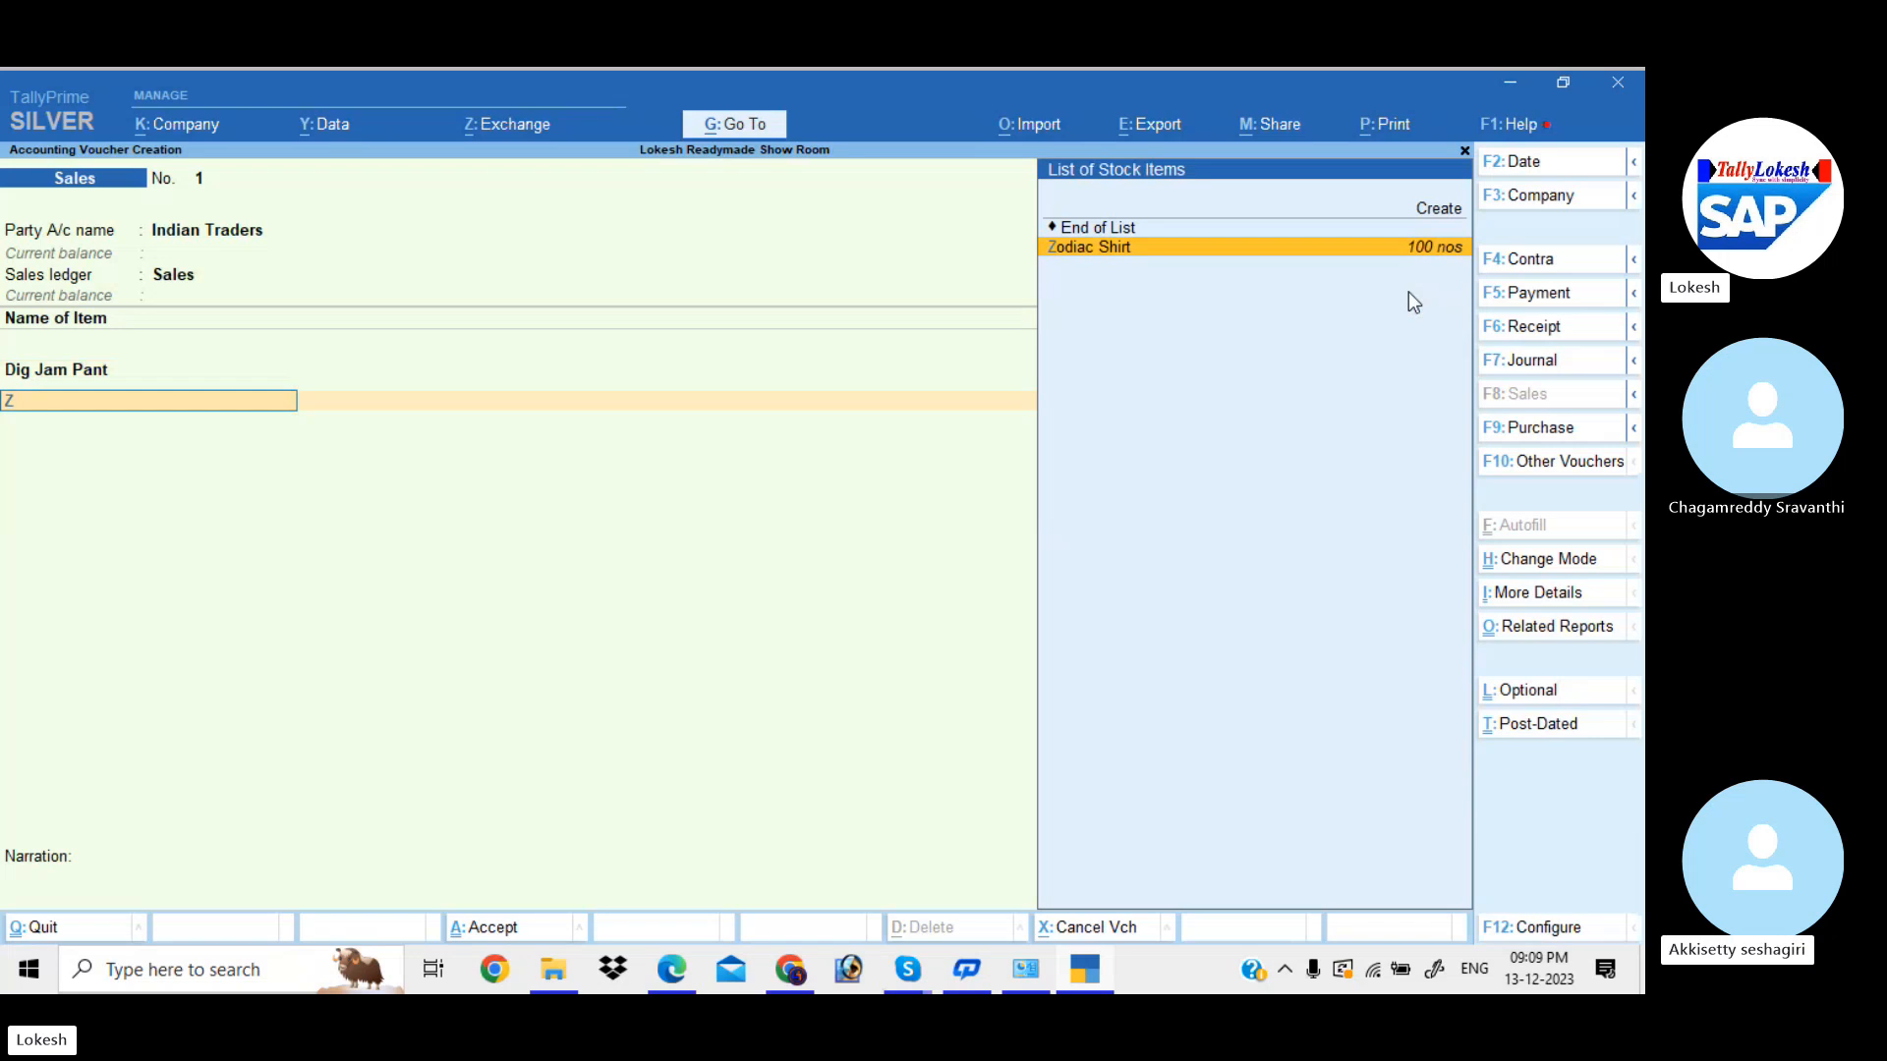
pyautogui.press('Return')
pyautogui.write('100')
pyautogui.press('Return')
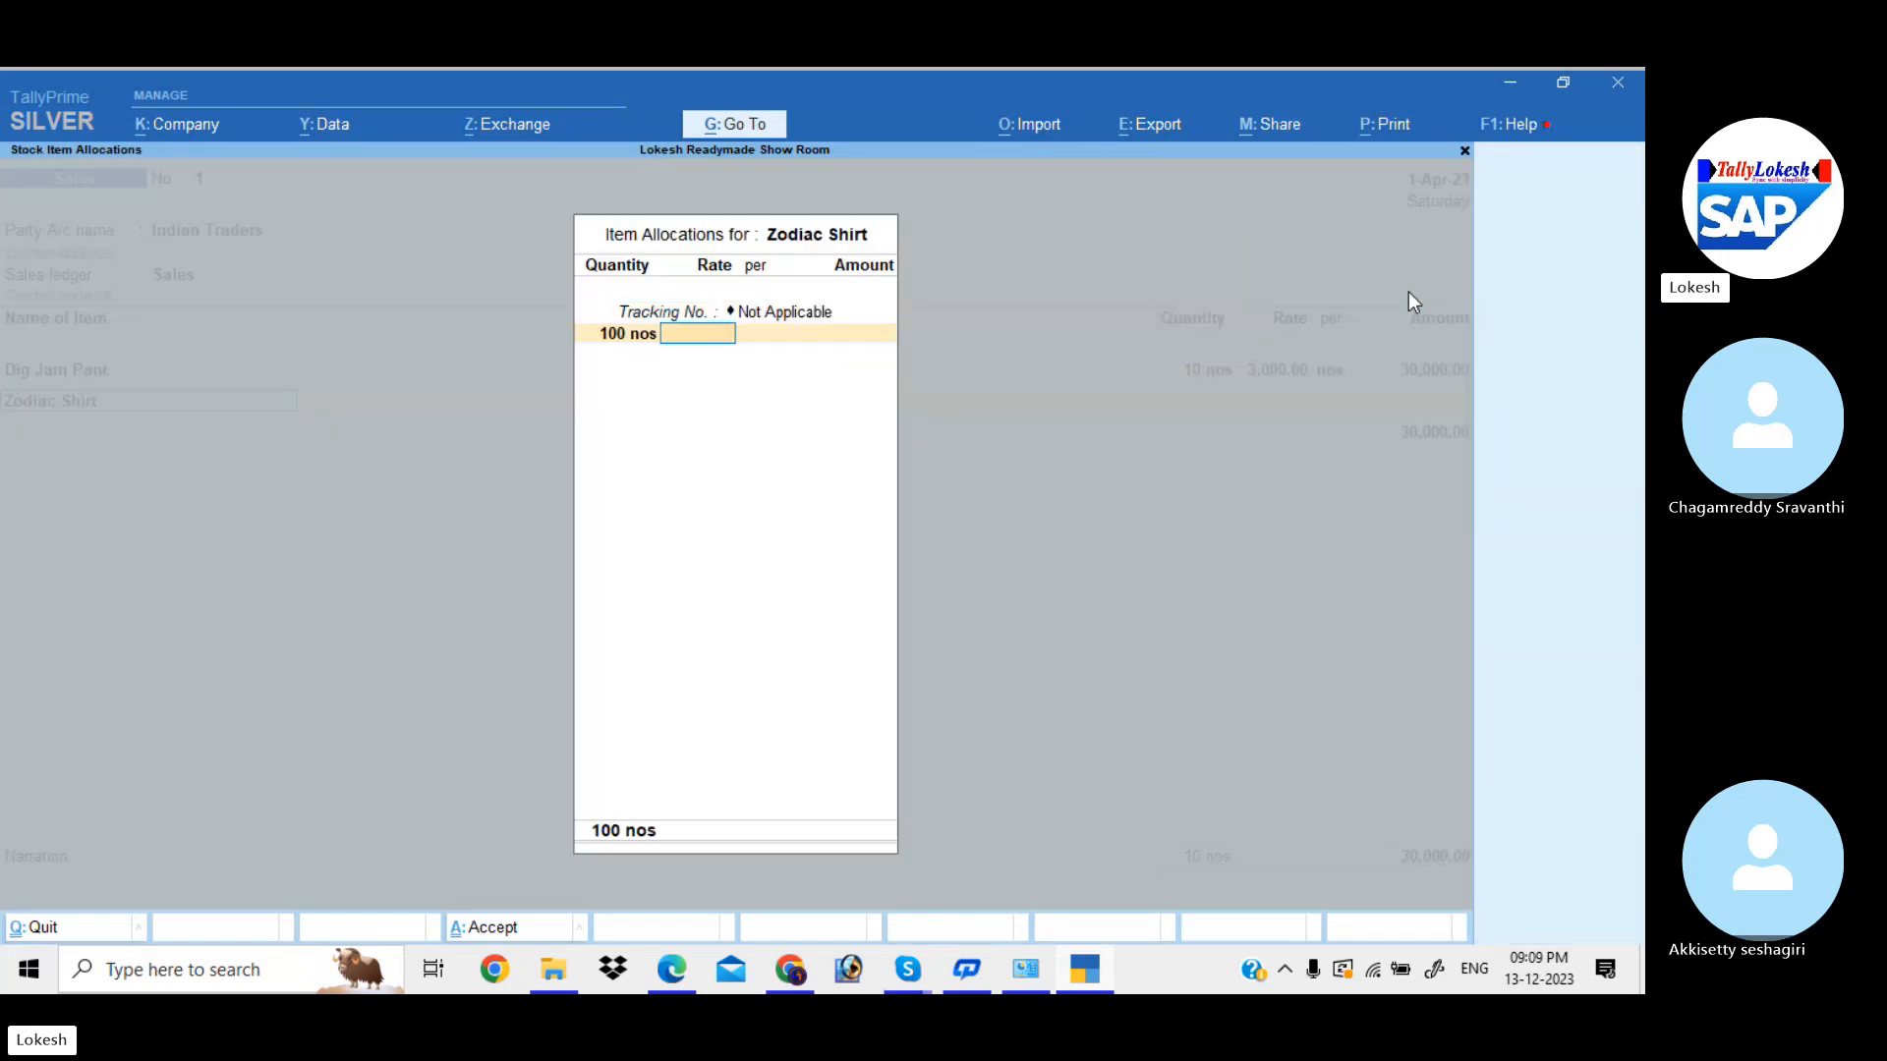
pyautogui.write('2,500')
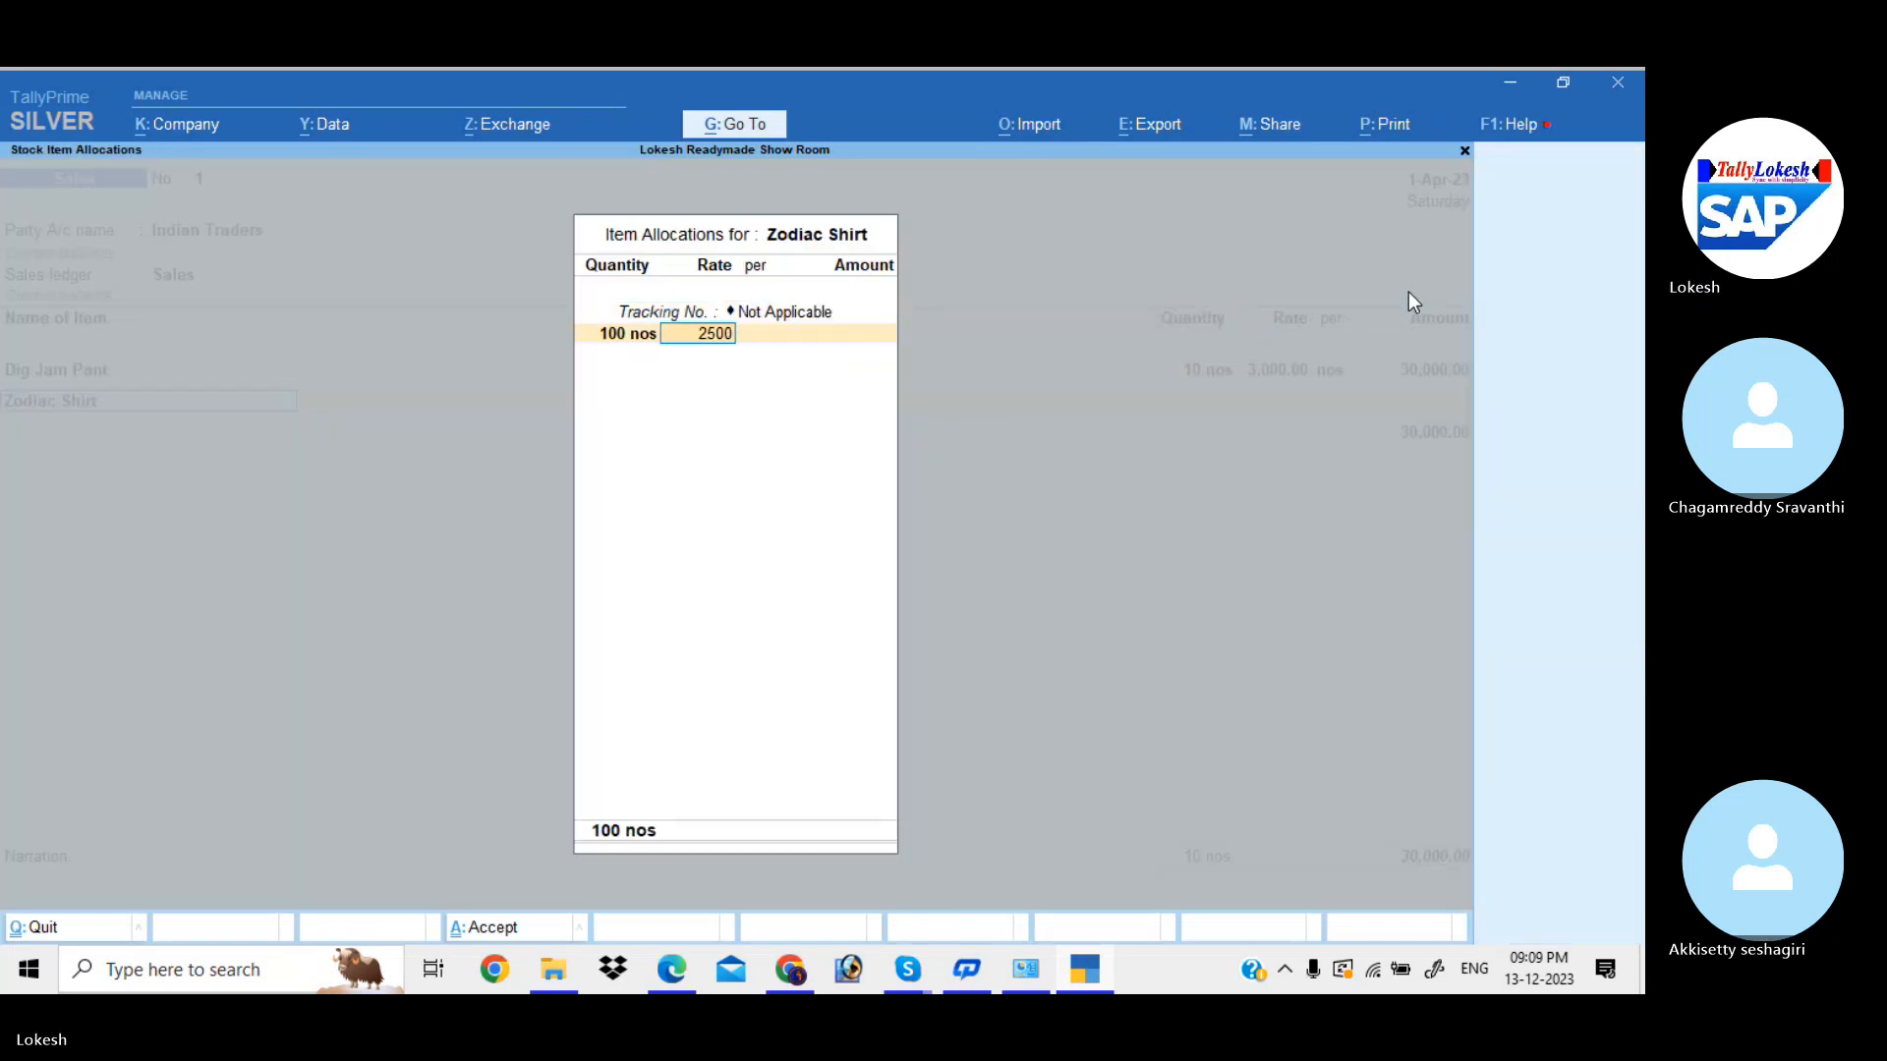
pyautogui.press('Return')
pyautogui.press('Return')
pyautogui.press('Return')
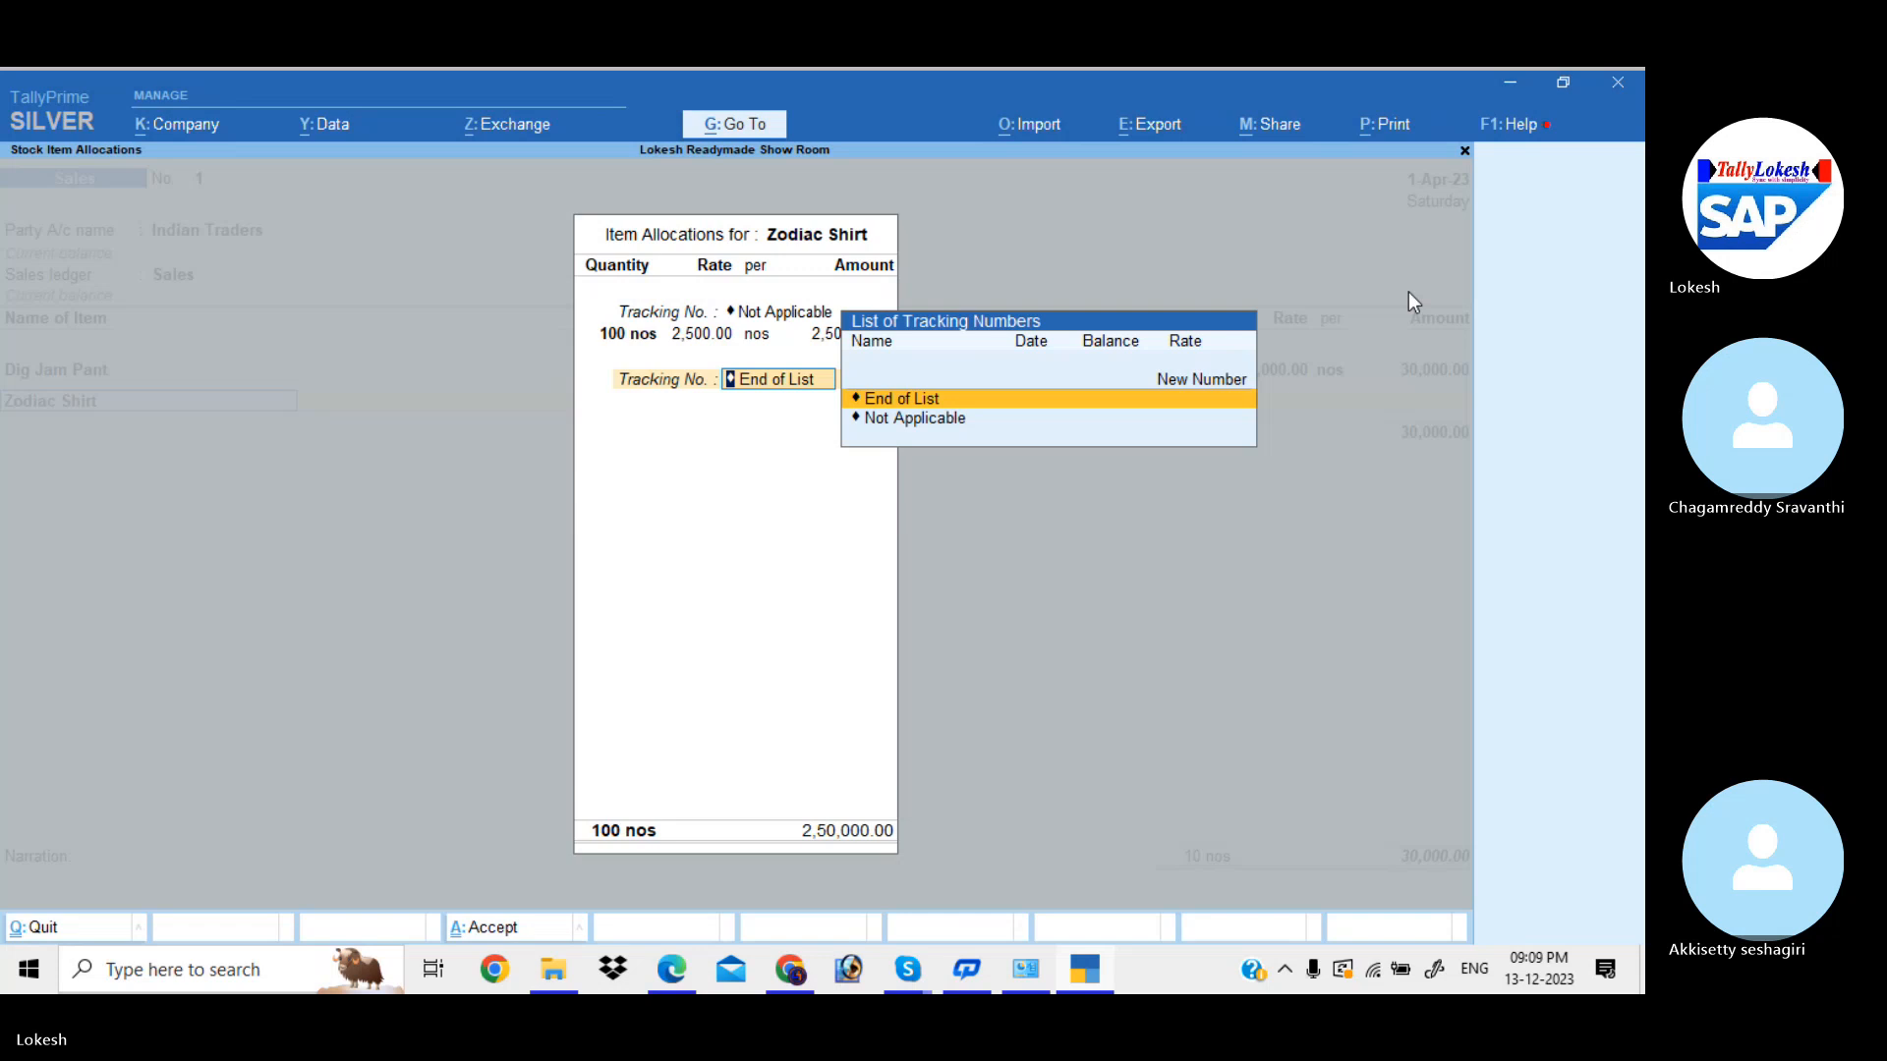
pyautogui.press('Return')
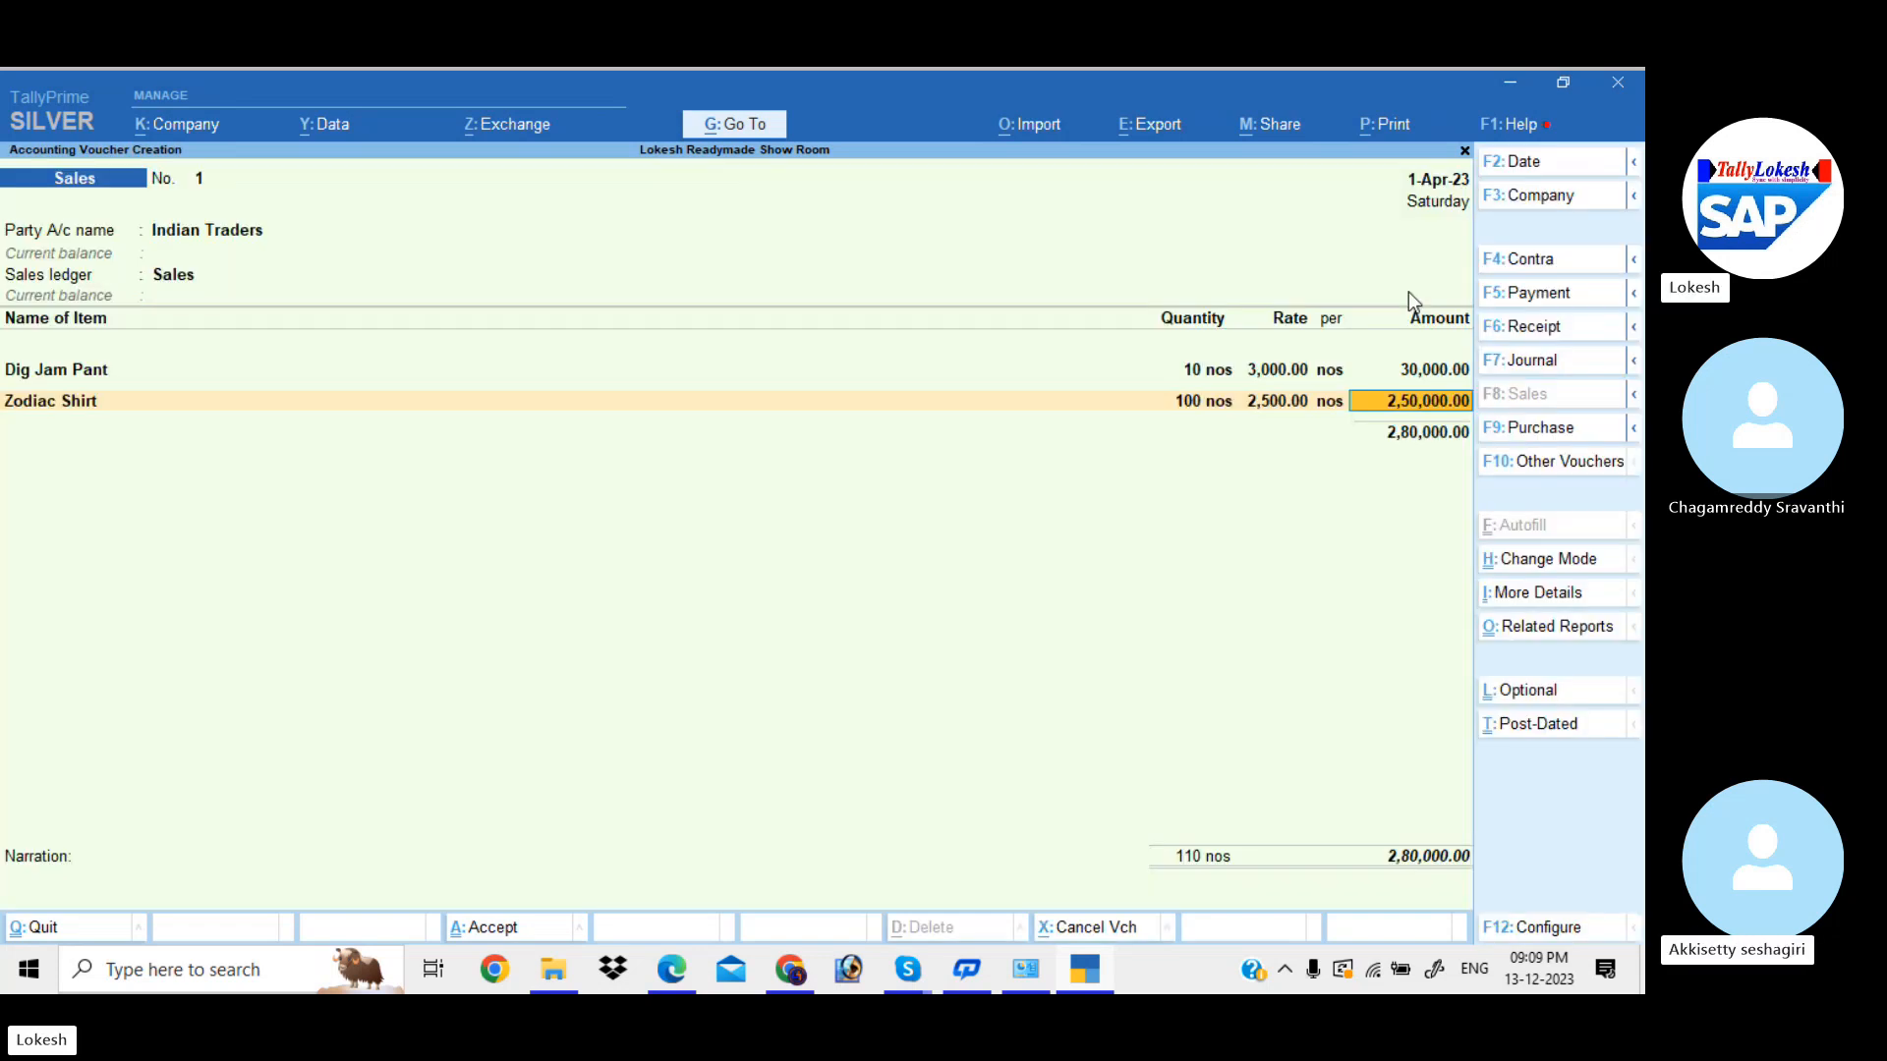
pyautogui.press('Return')
# - Add Oxemburg Shirt to the sales voucher with a quantity of 200 nos at a rate of 3,200, and end its allocation
pyautogui.write('Ox')
pyautogui.press('Return')
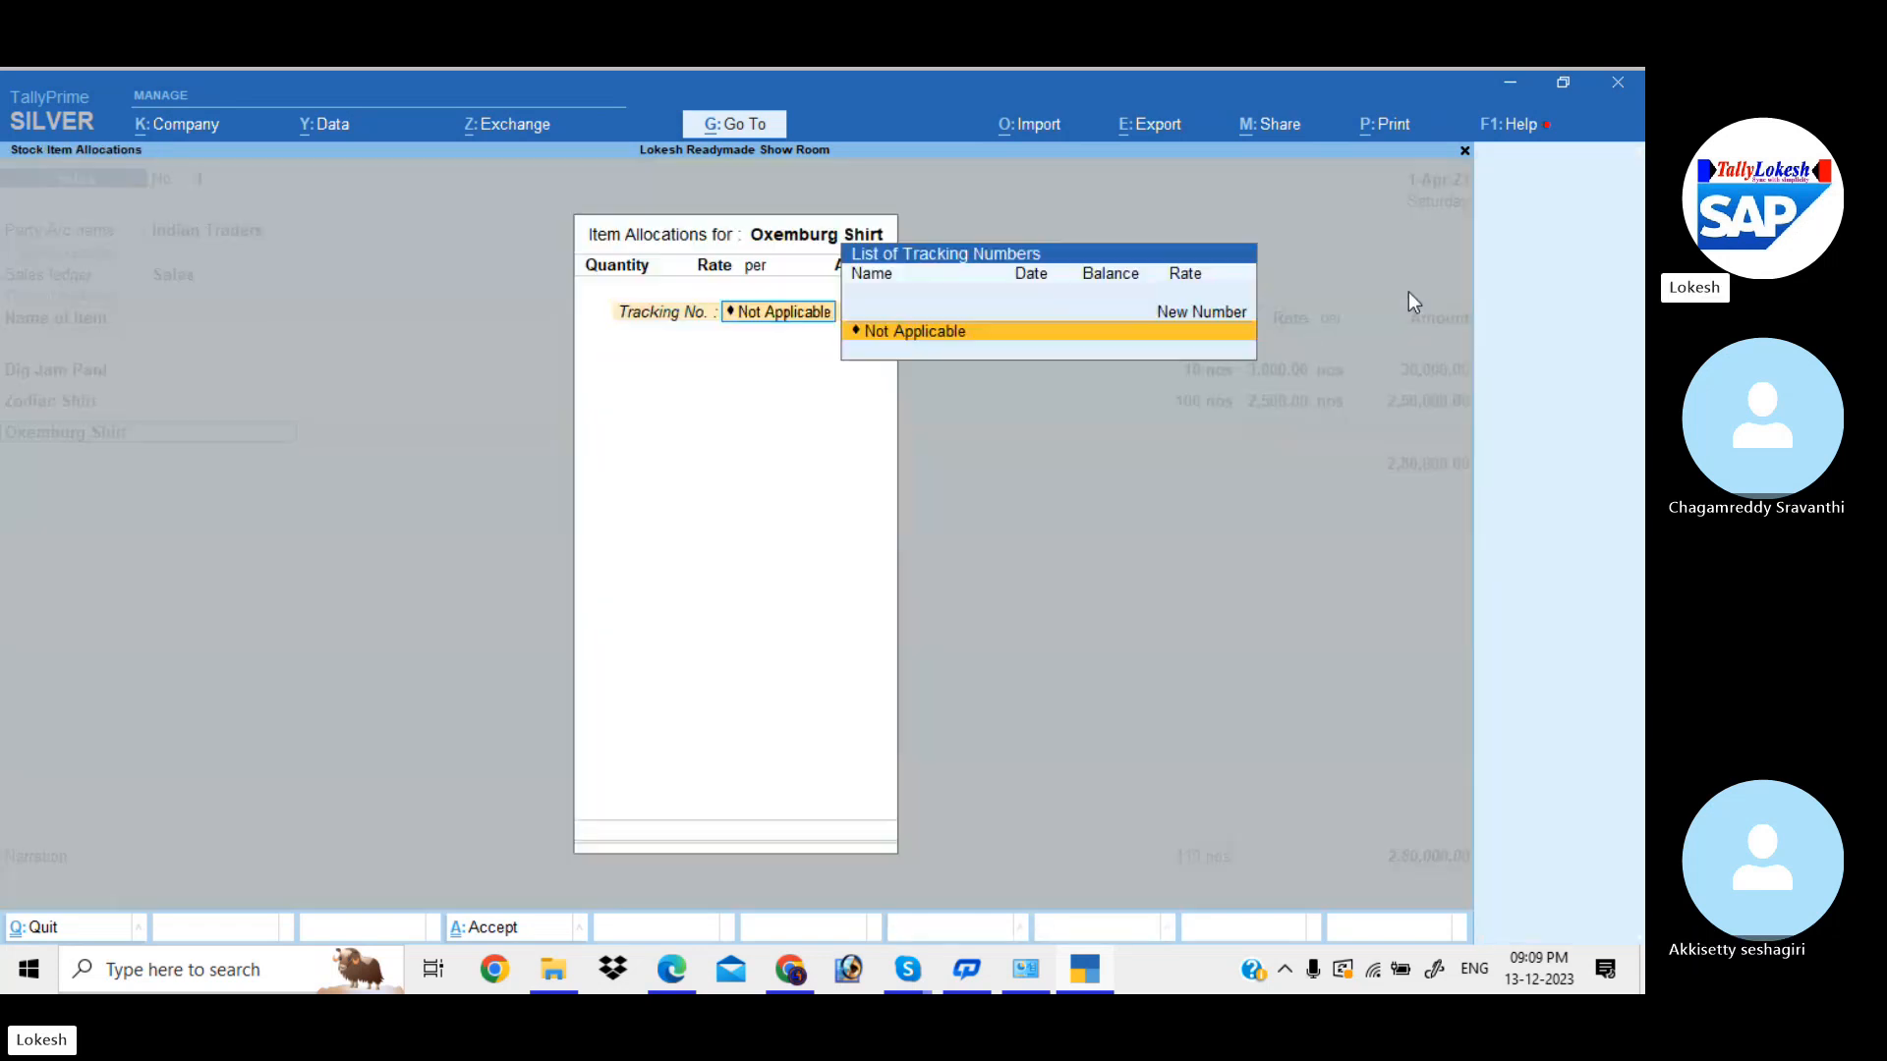
pyautogui.press('Return')
pyautogui.write('200')
pyautogui.press('Return')
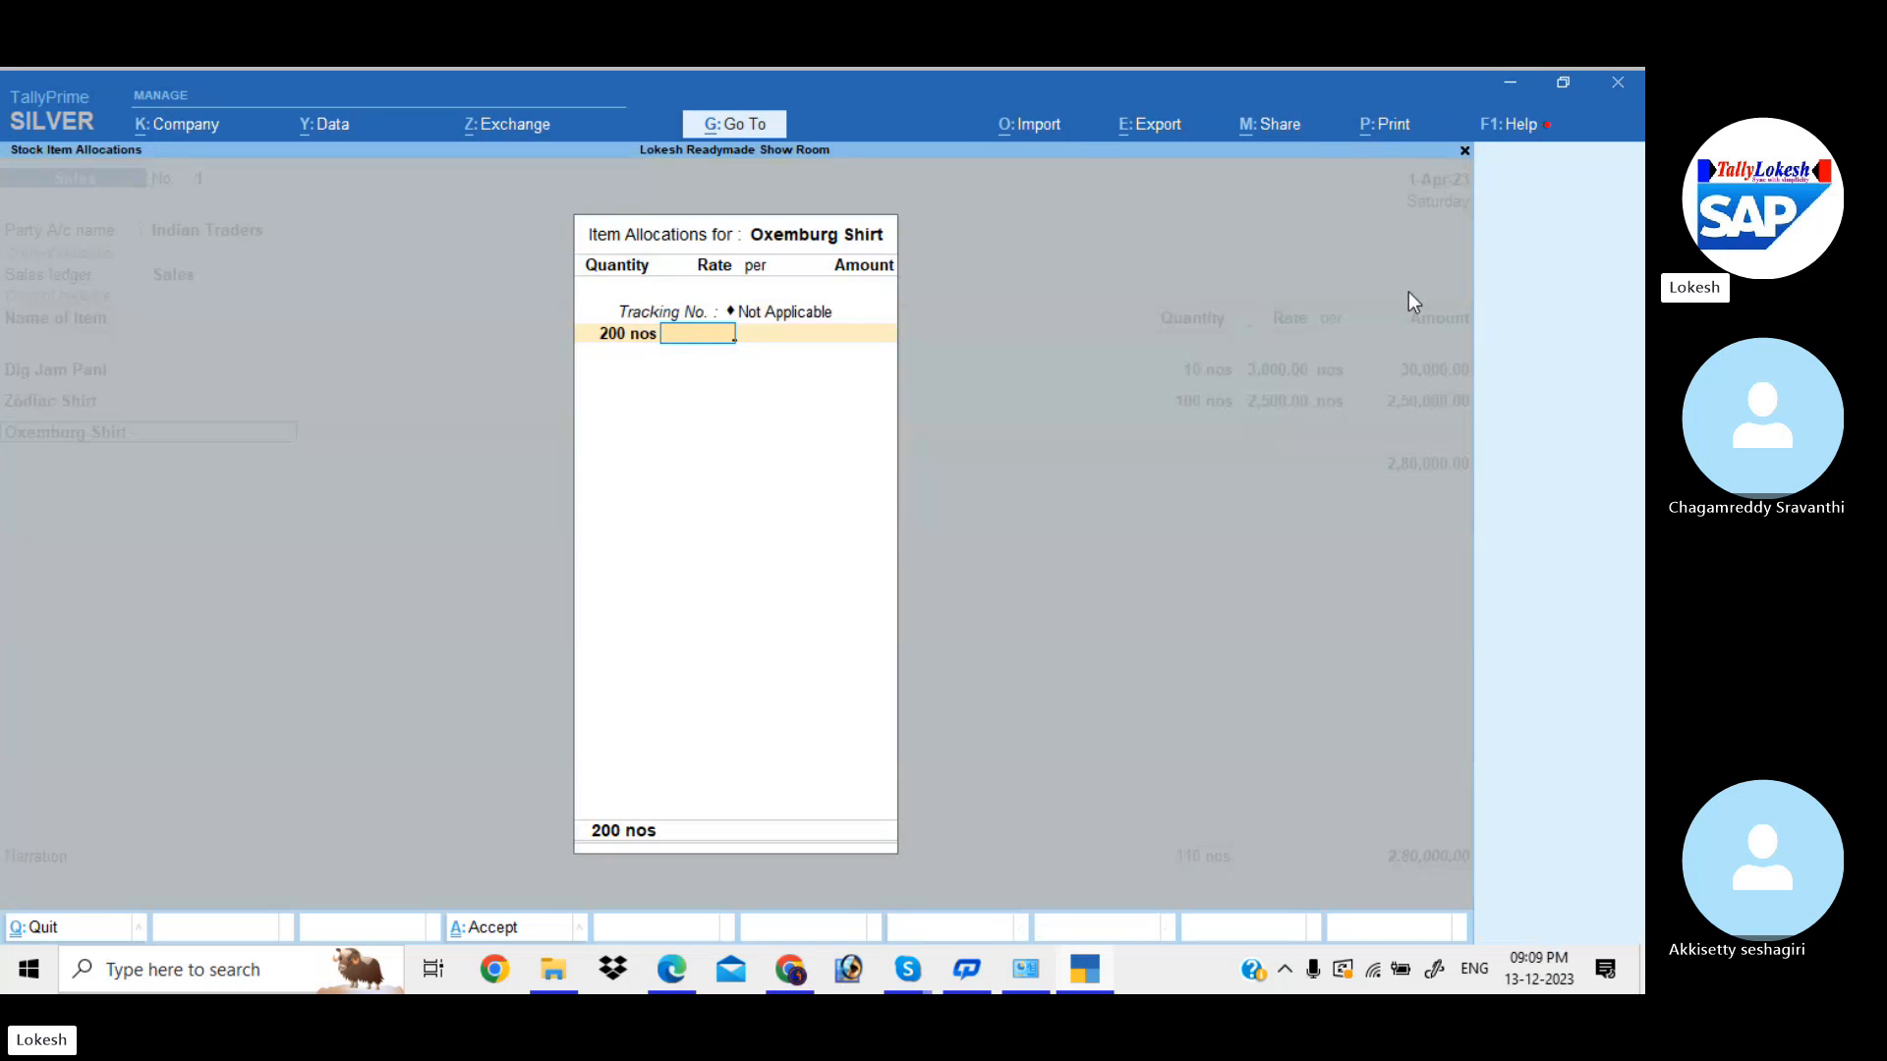
pyautogui.write('3200')
pyautogui.press('Return')
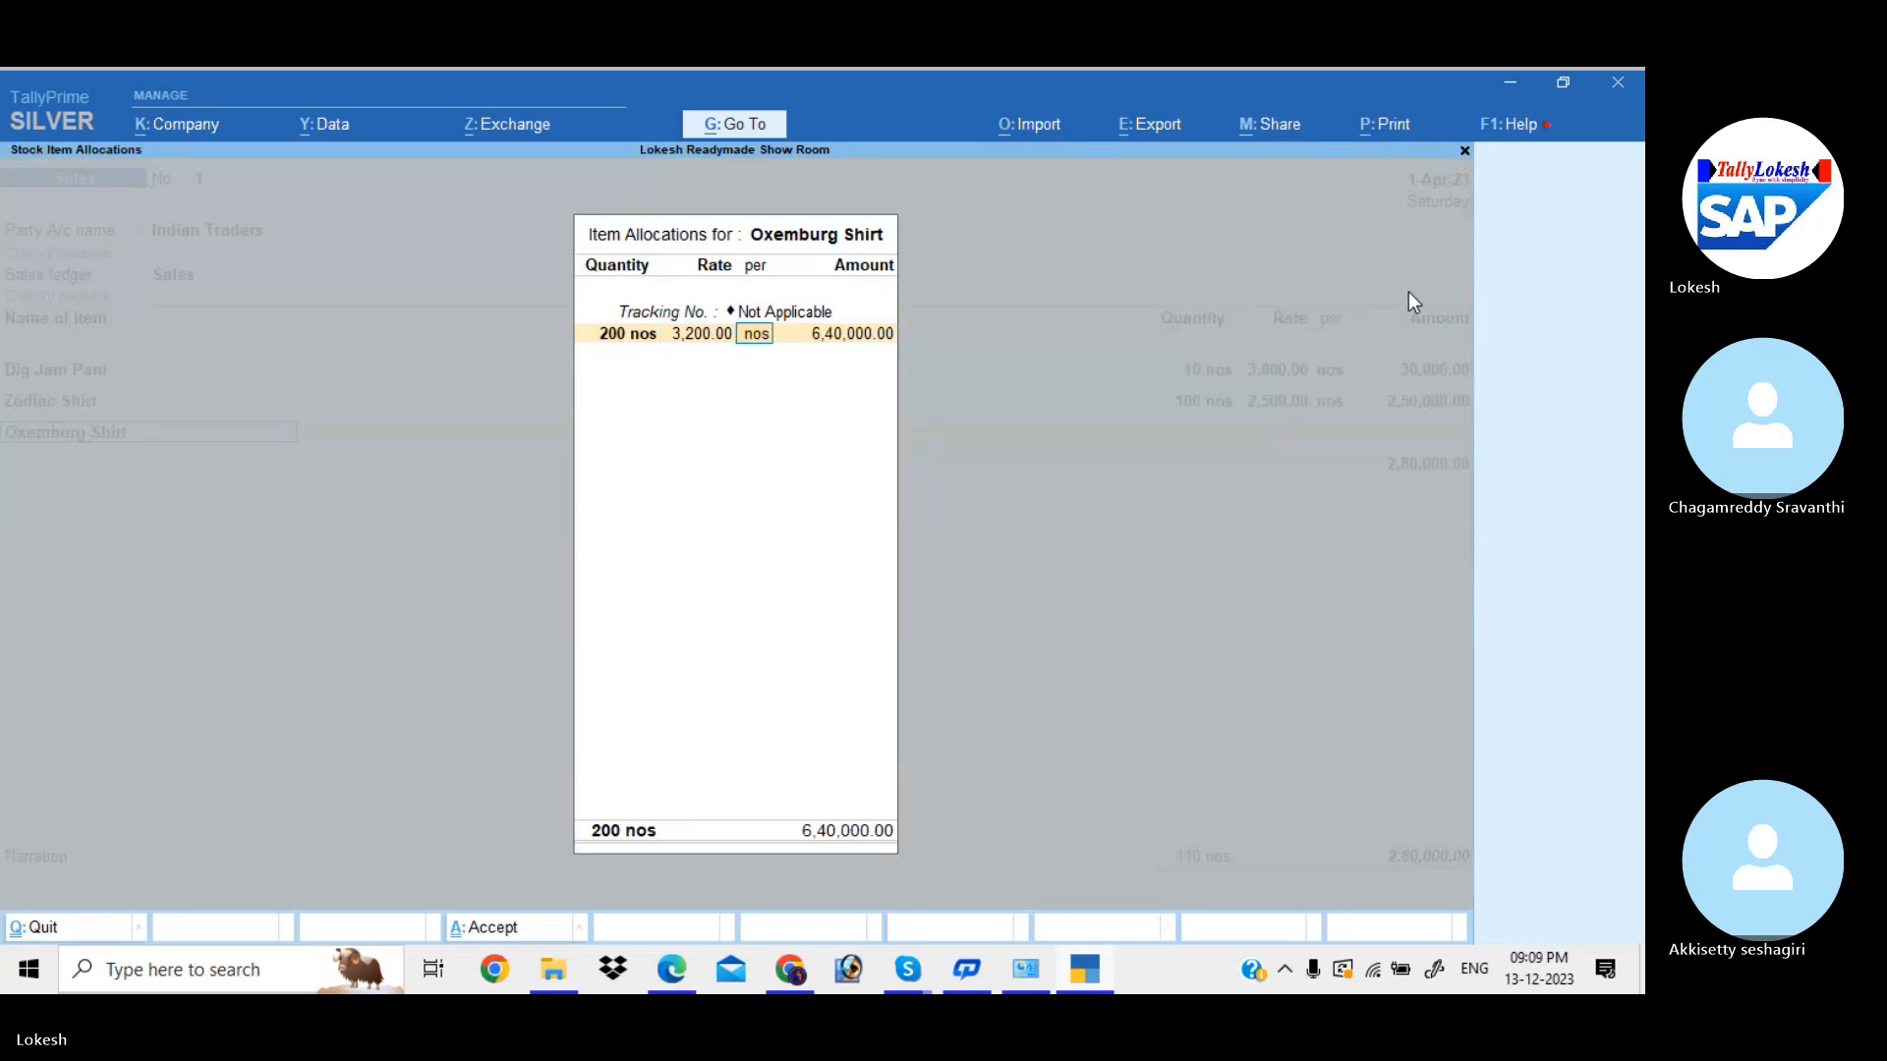
pyautogui.press('Return')
pyautogui.press('Return')
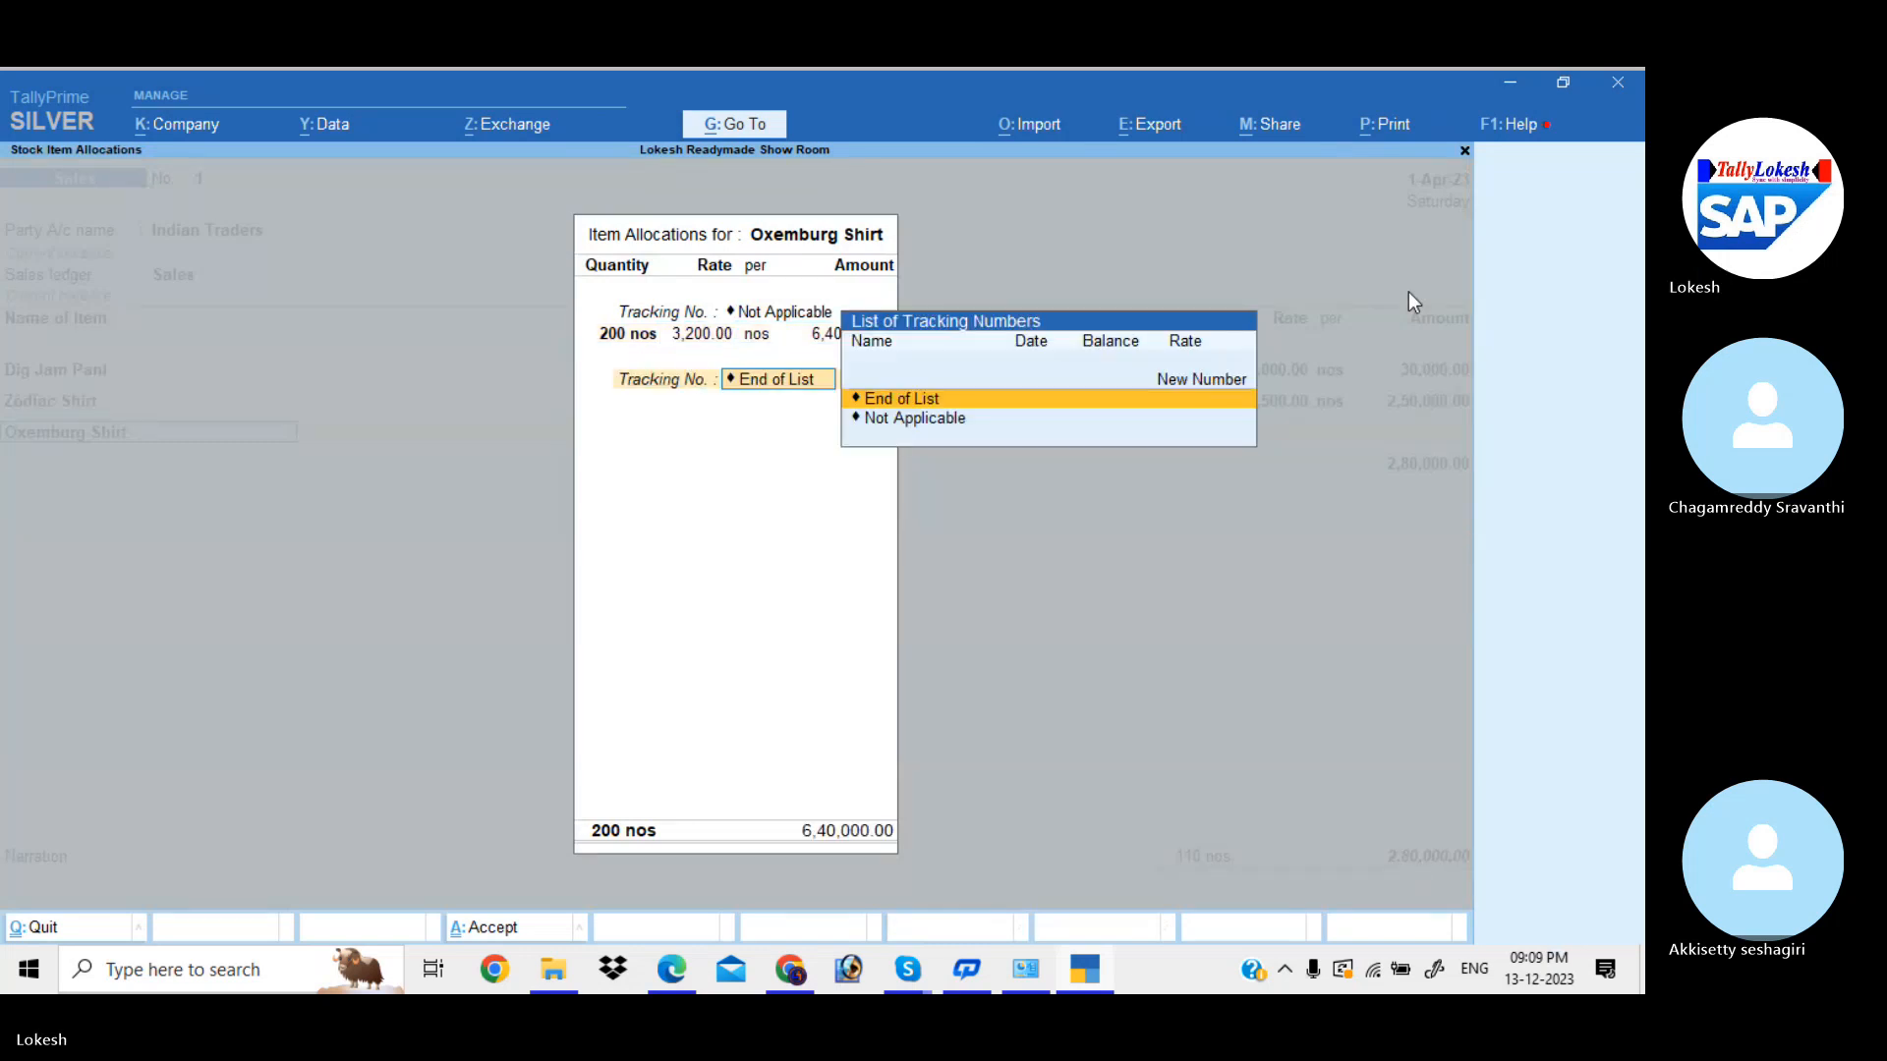
pyautogui.press('Return')
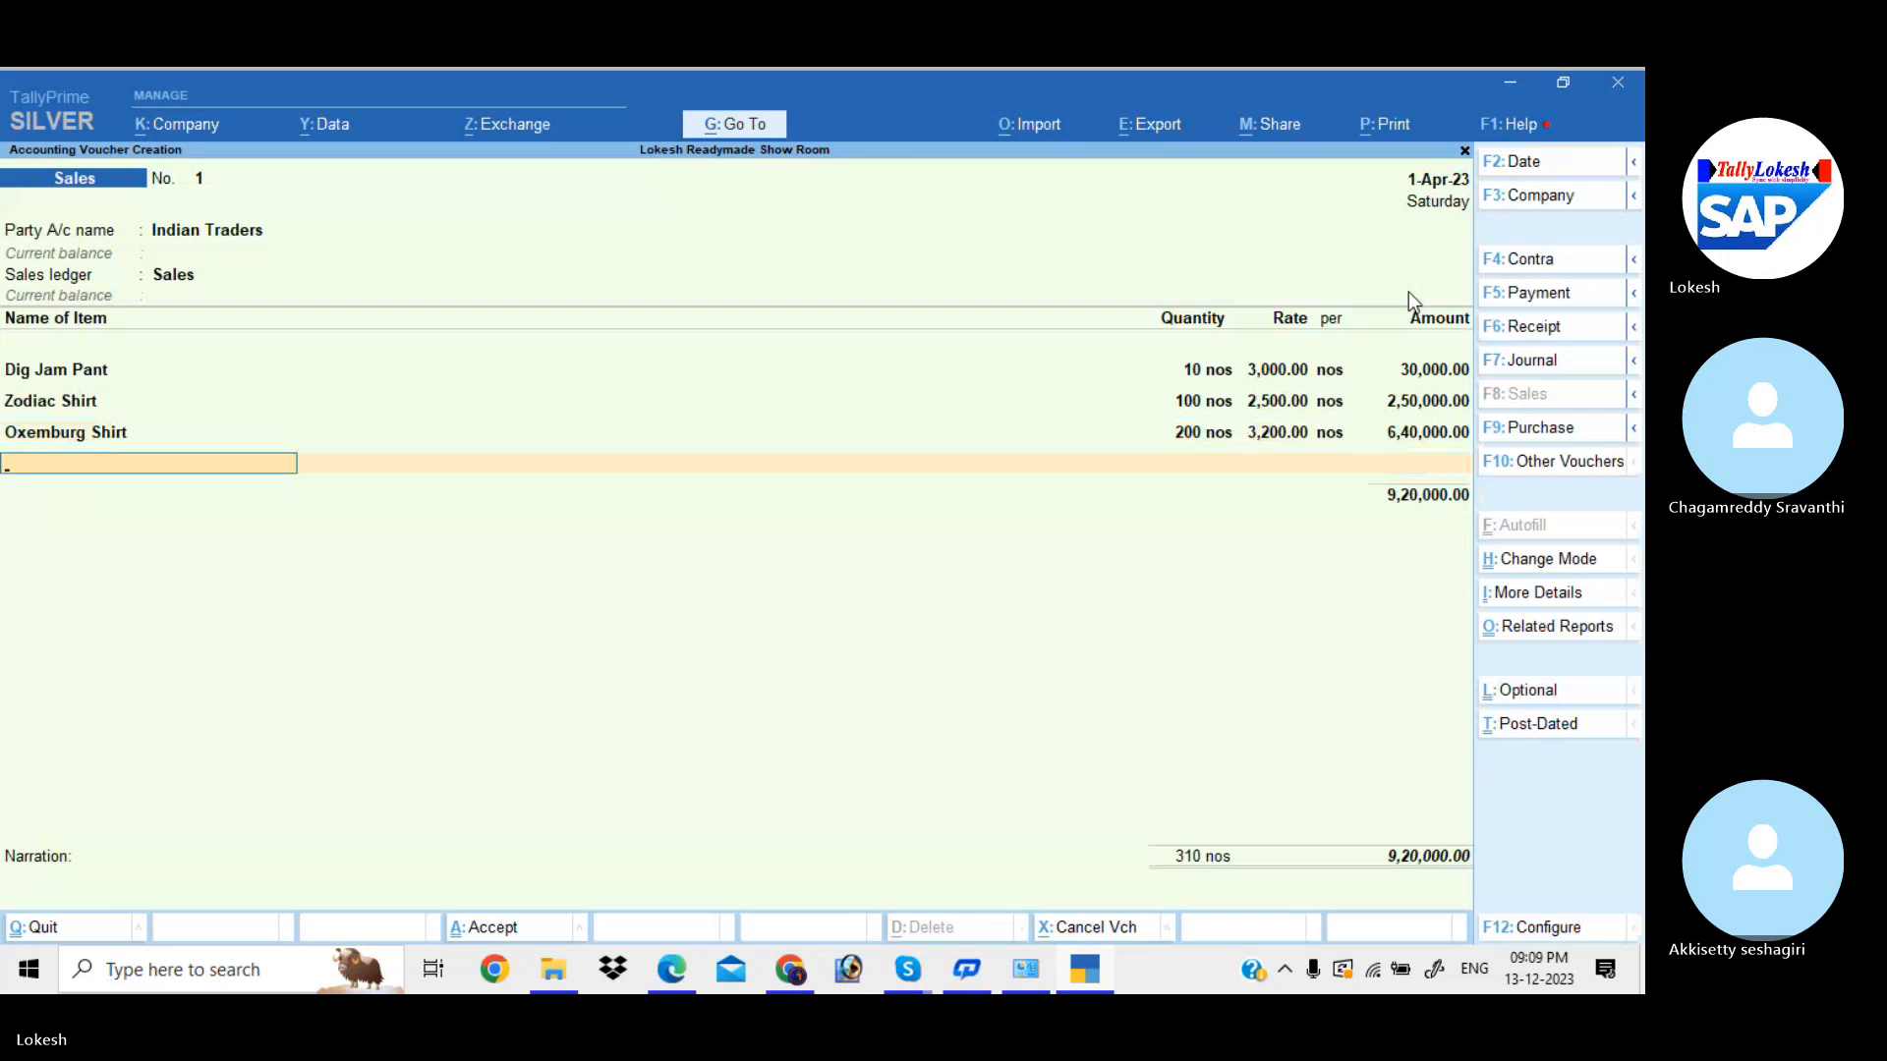
# - Add Bata Shoes to the sales voucher with a quantity of 150 bx at a rate of 2,200, and end its allocation
pyautogui.press('Return')
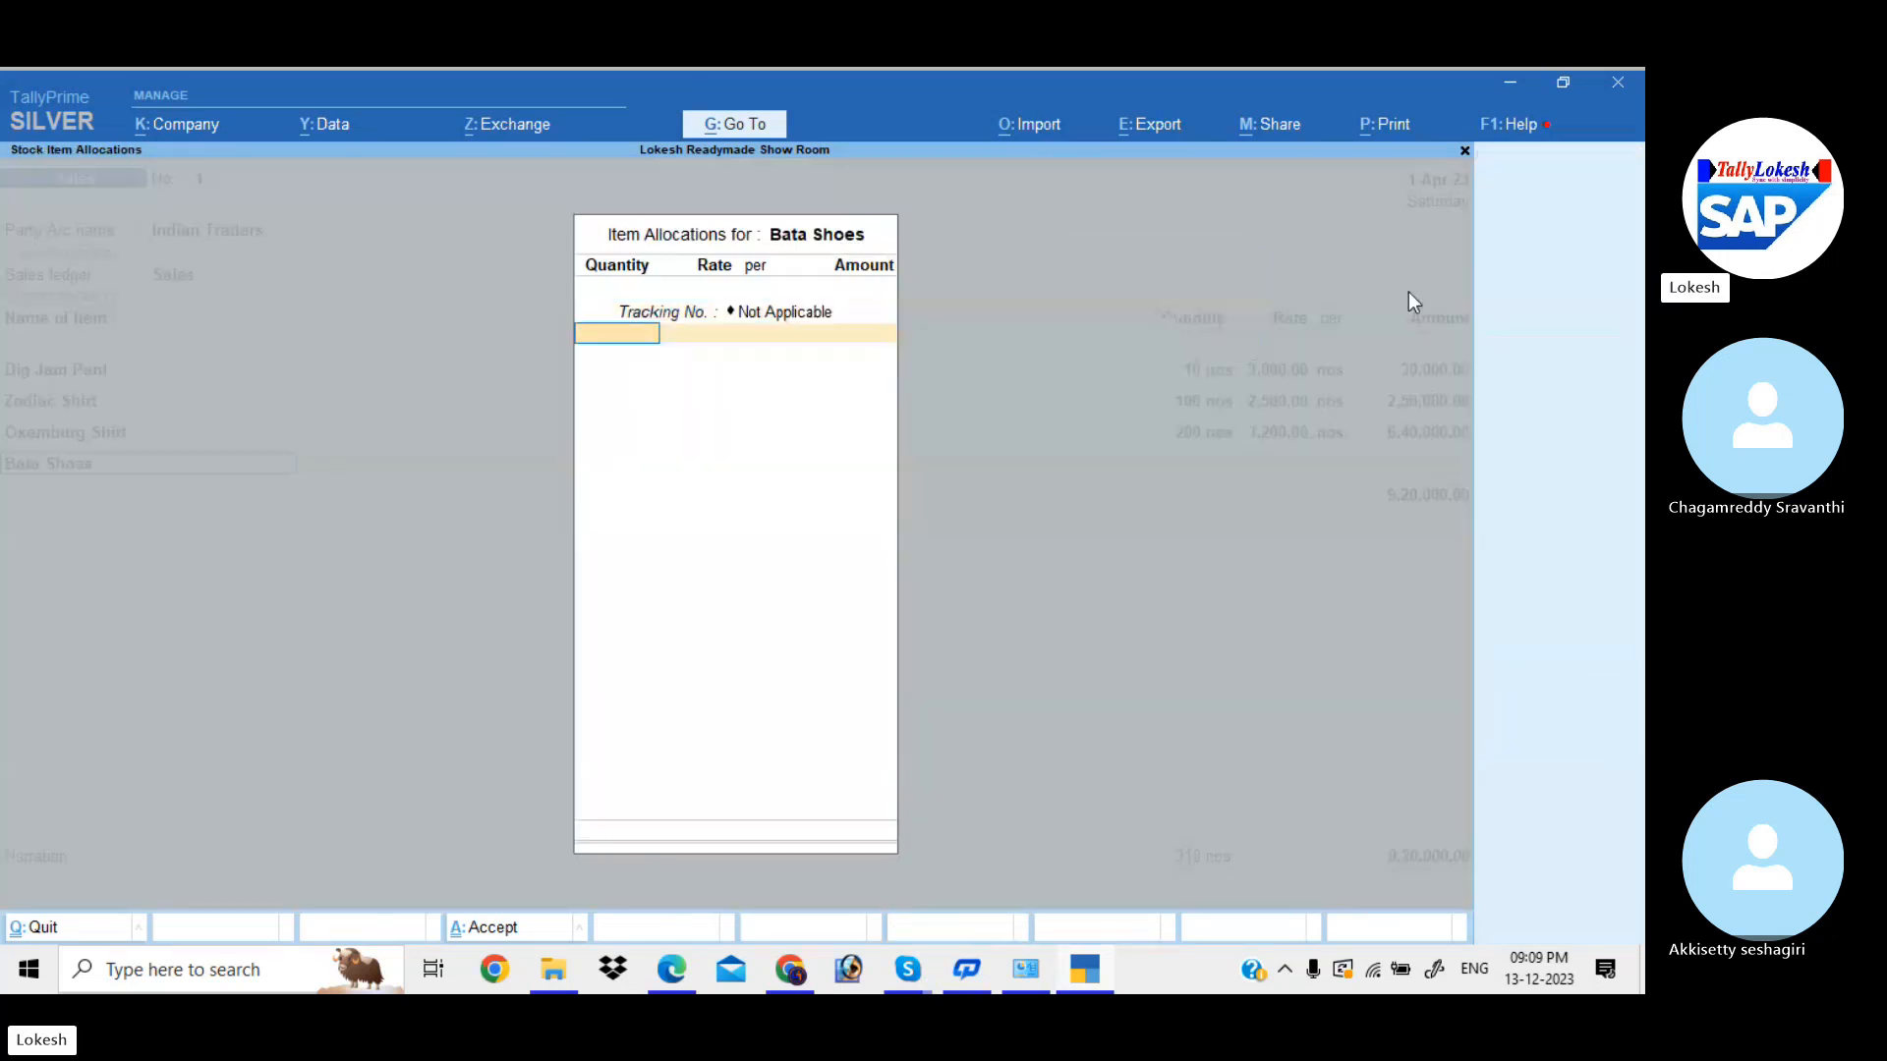
pyautogui.write('150')
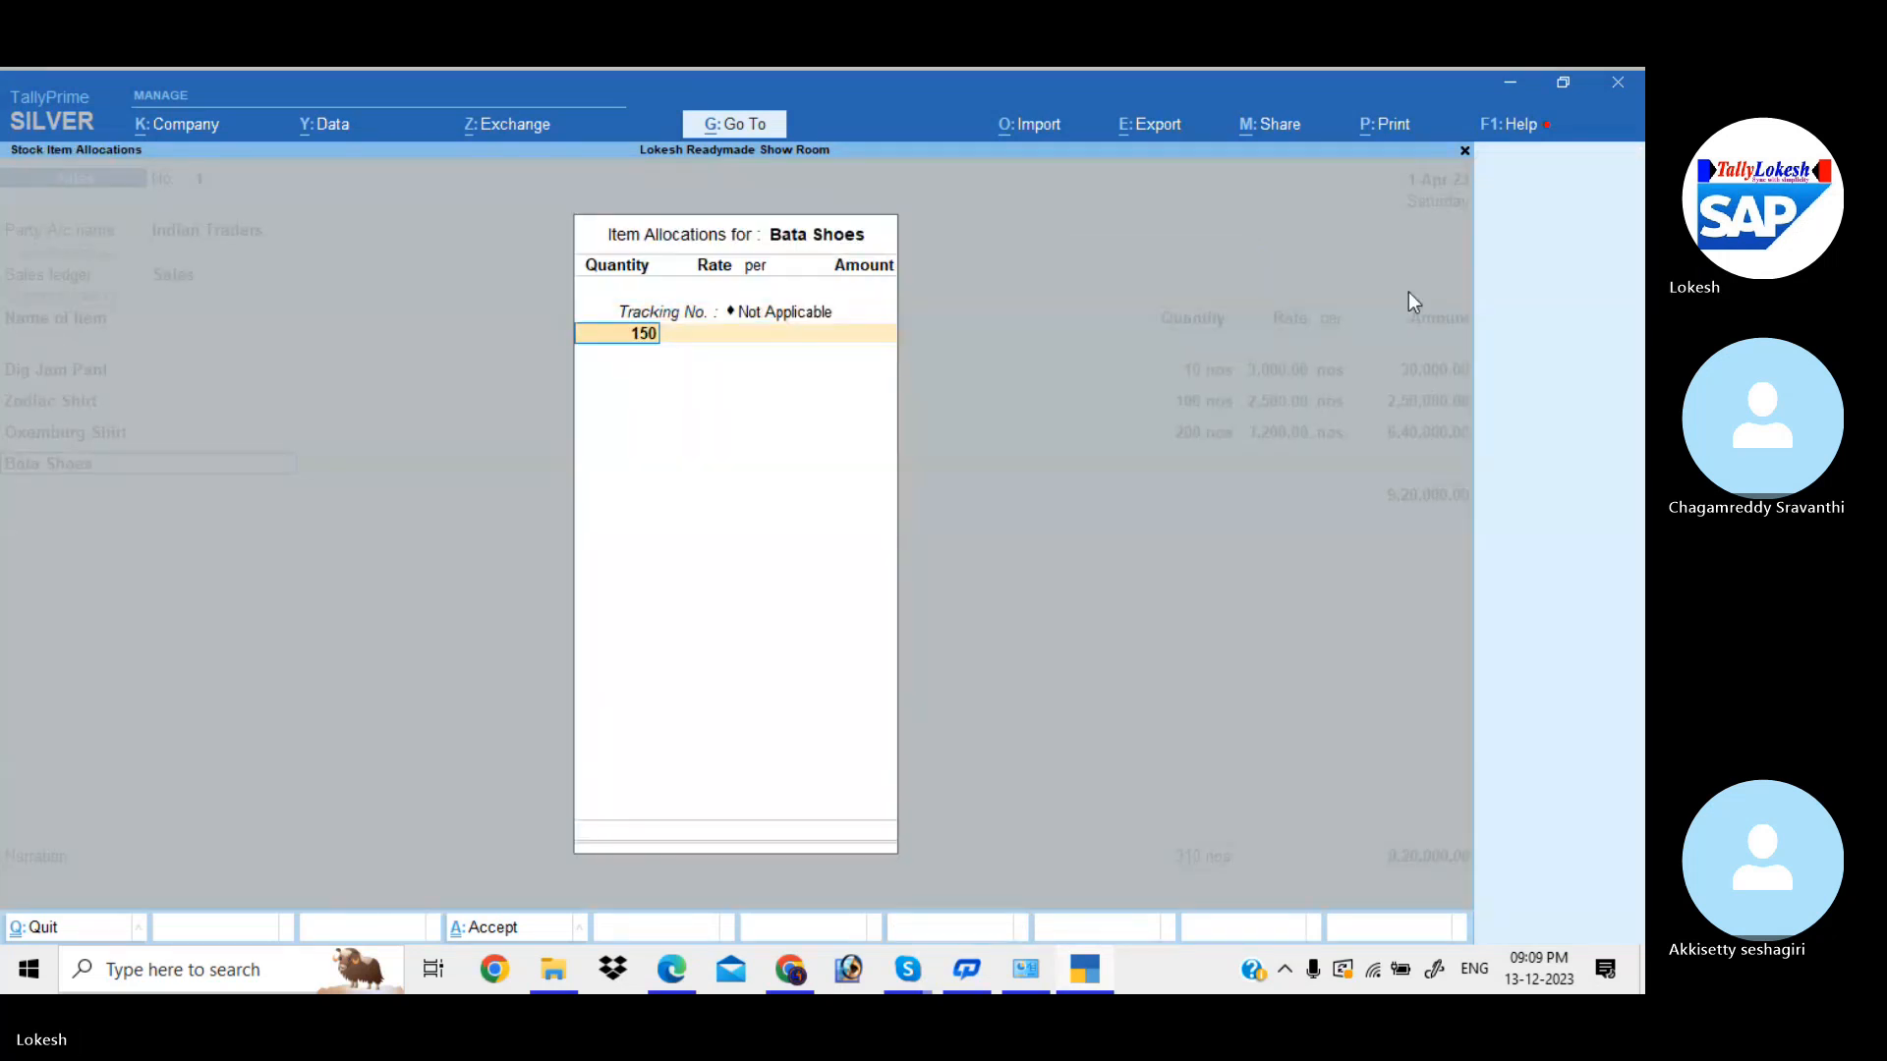
pyautogui.press('Return')
pyautogui.write('2200')
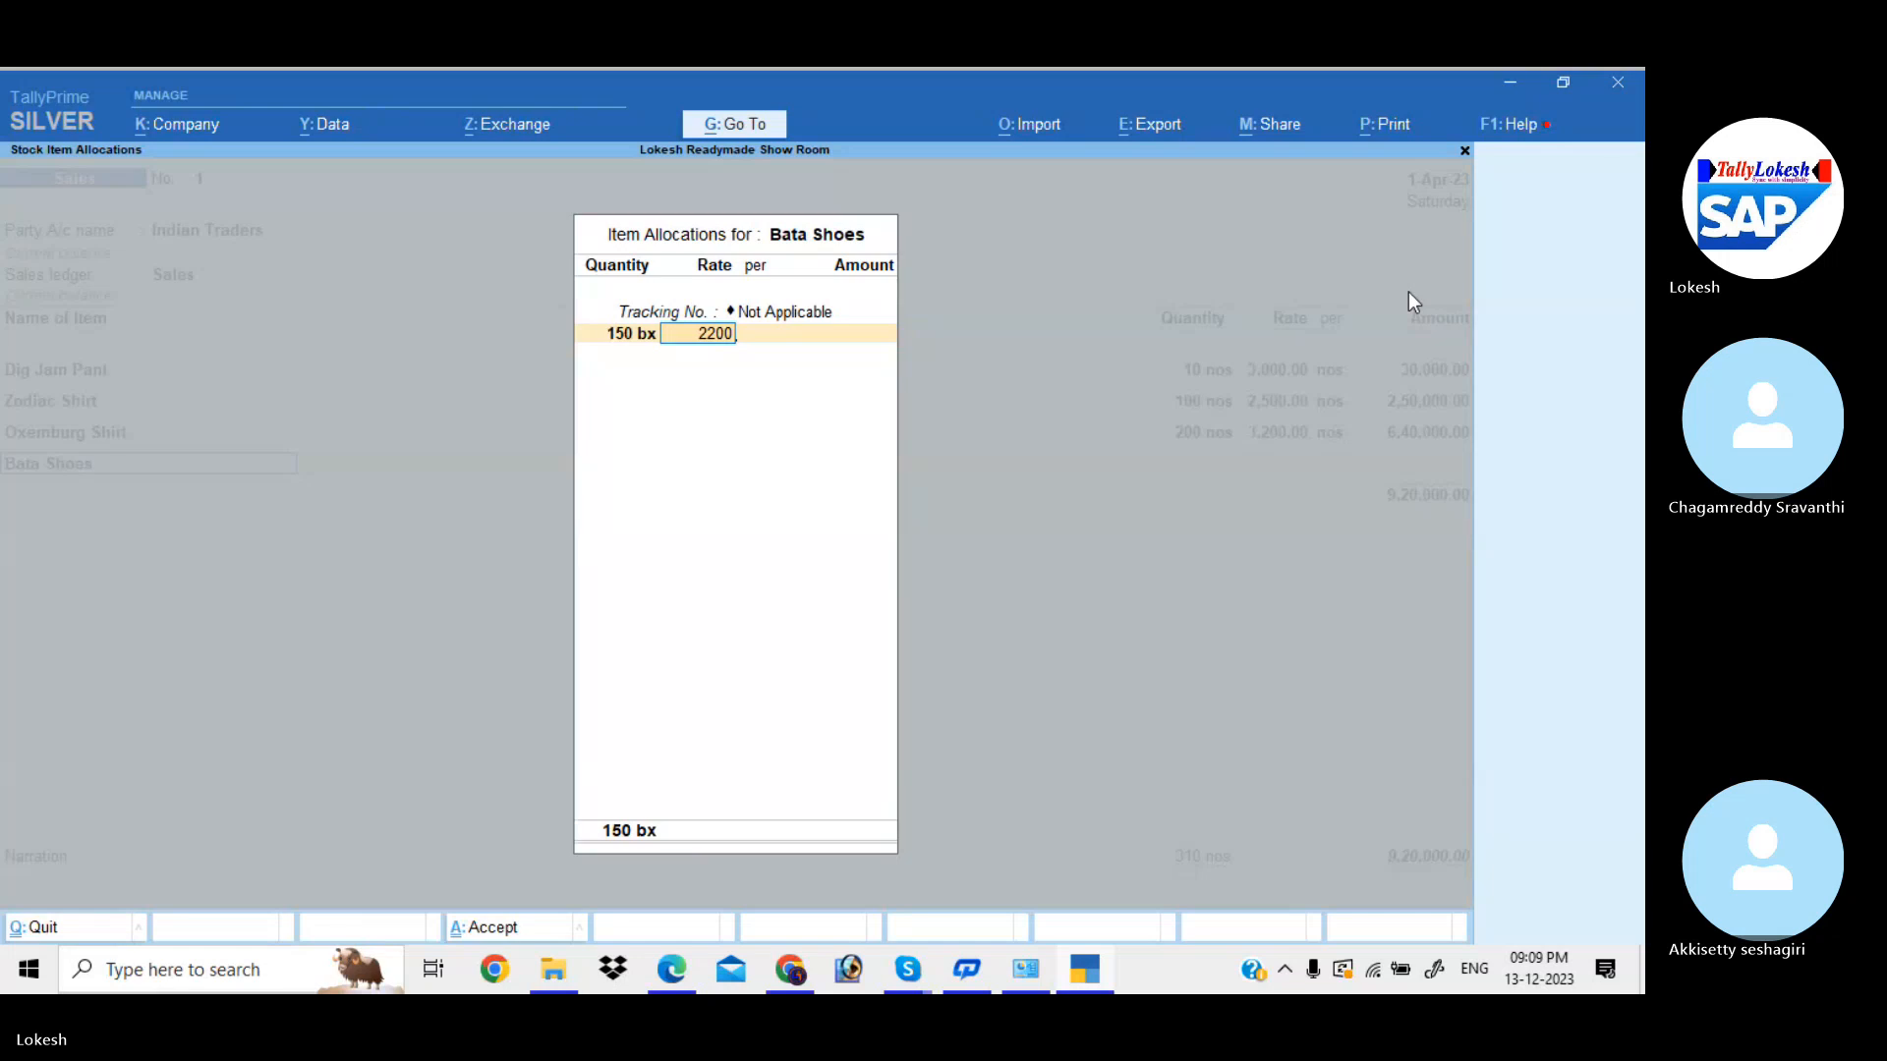
pyautogui.press('Return')
pyautogui.press('Return')
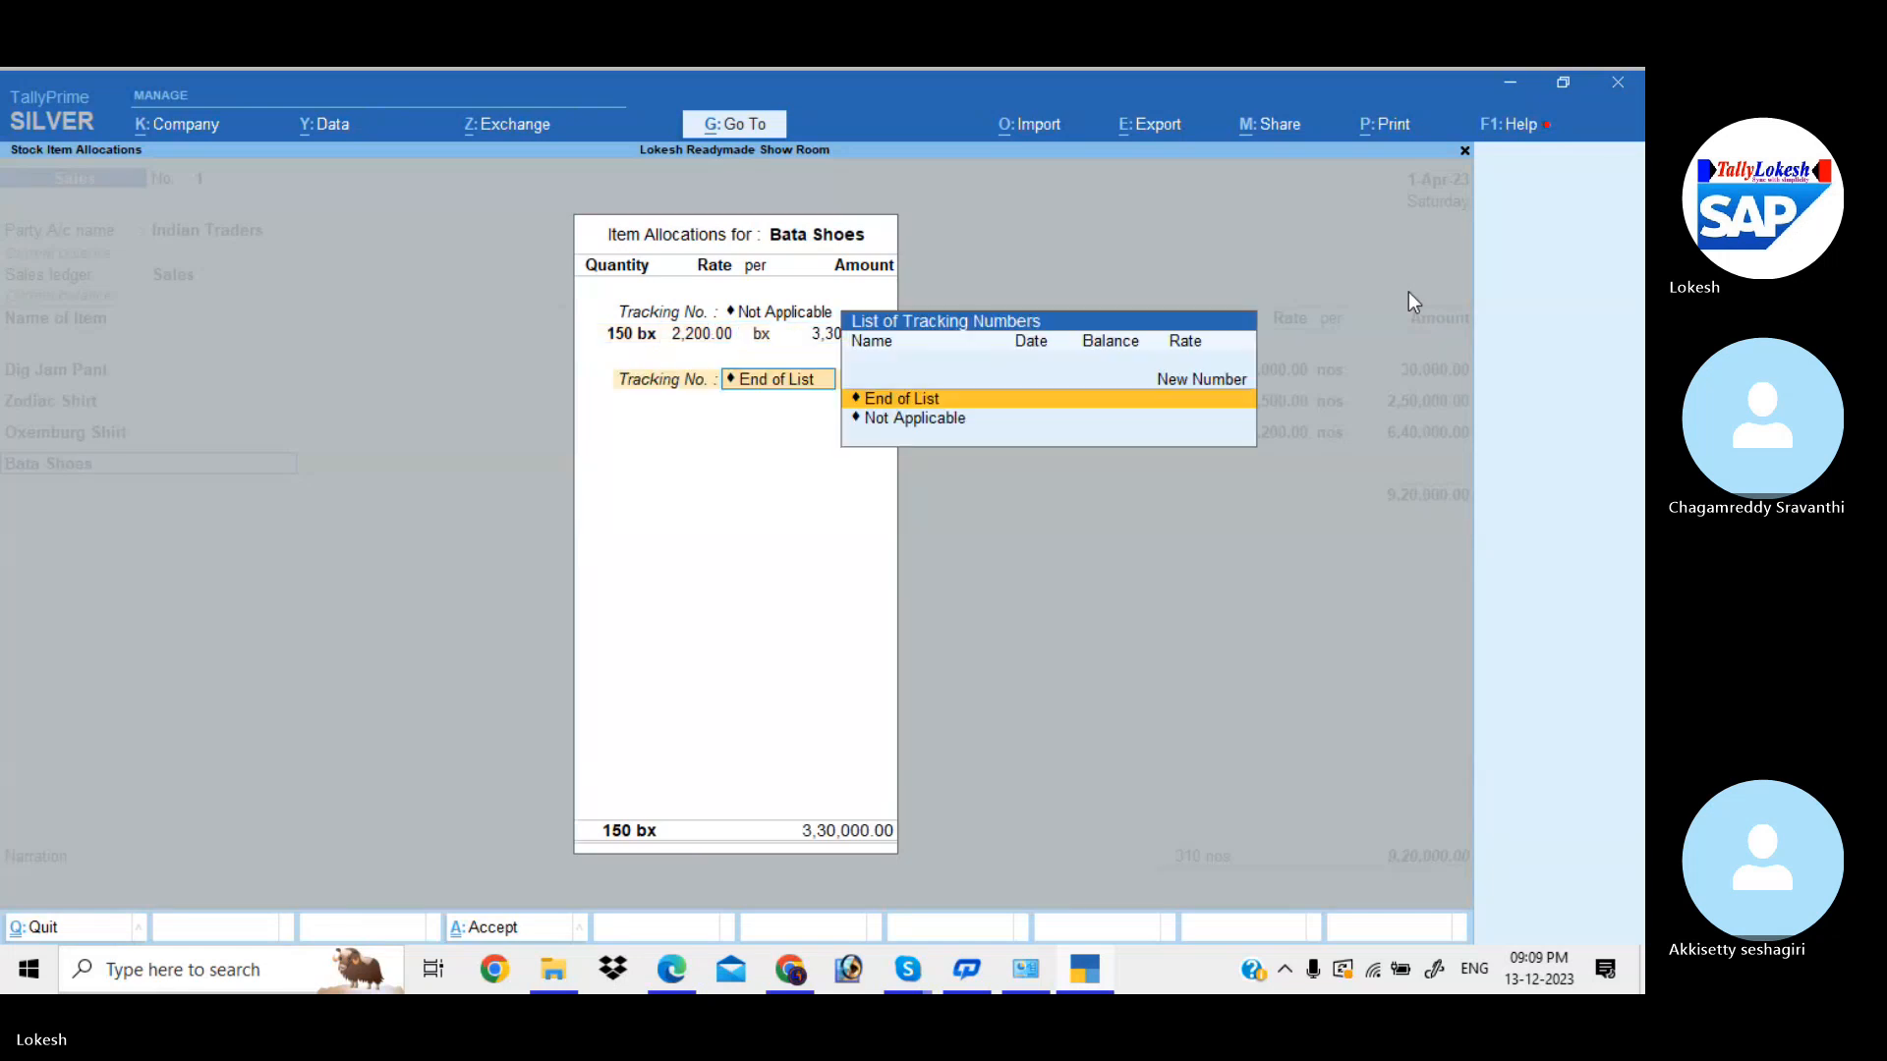
pyautogui.press('Return')
pyautogui.press('Return')
# - Add Nike Shoes to the sales voucher with a quantity of 180 bx at a rate of 1,200, and end its allocation
pyautogui.write('N')
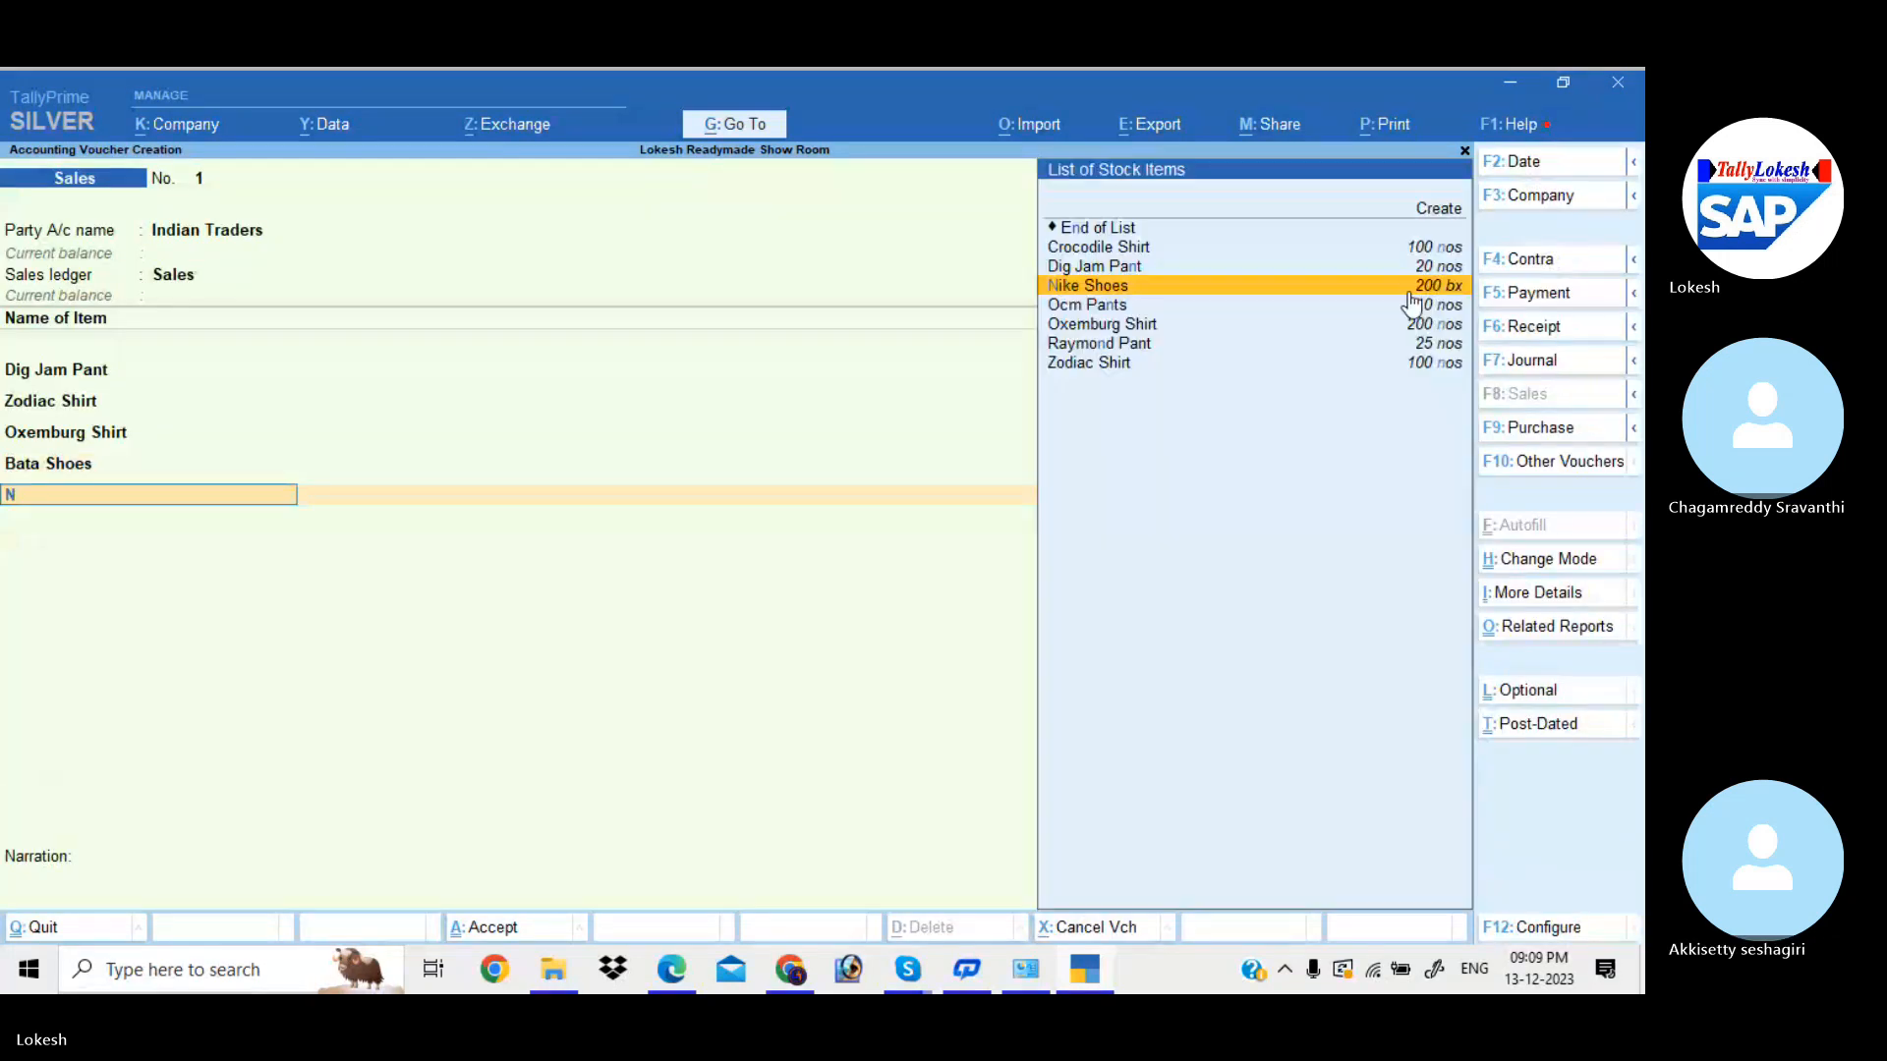
pyautogui.click(1408, 292)
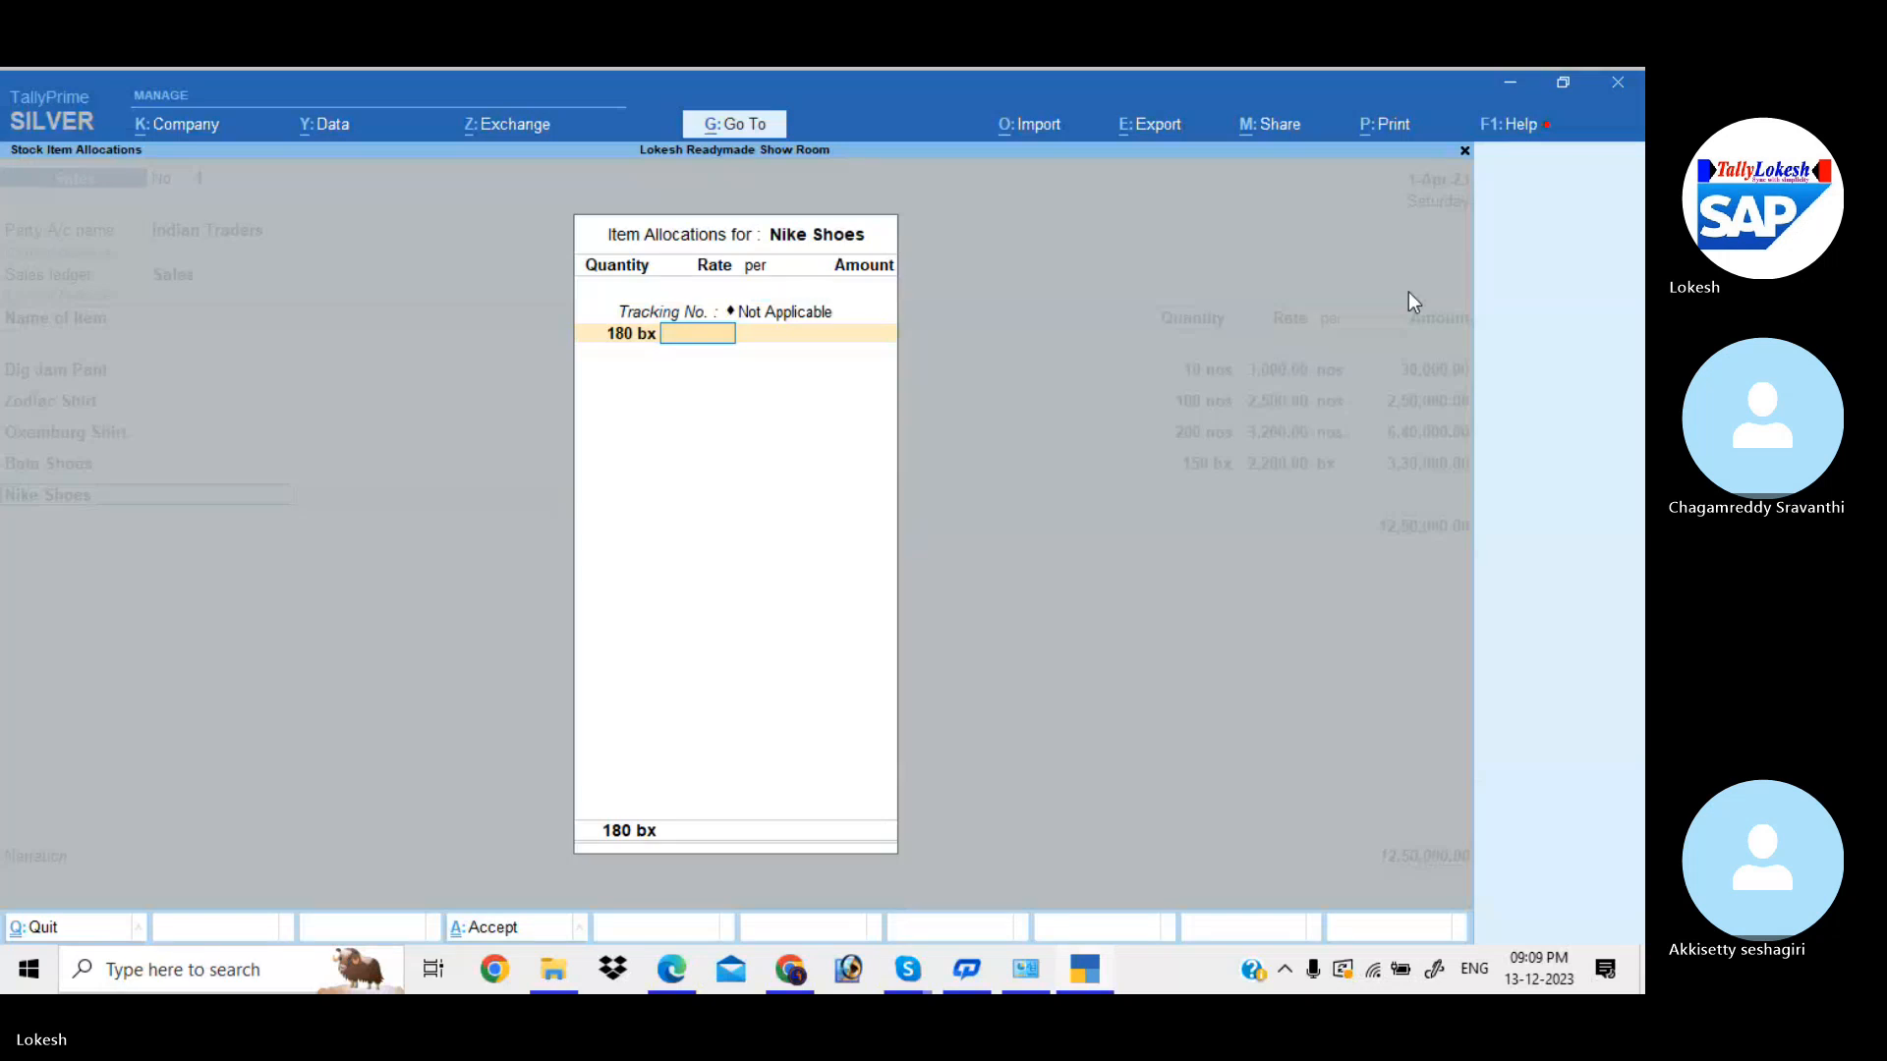
pyautogui.write('1200')
pyautogui.press('Return')
pyautogui.press('Return')
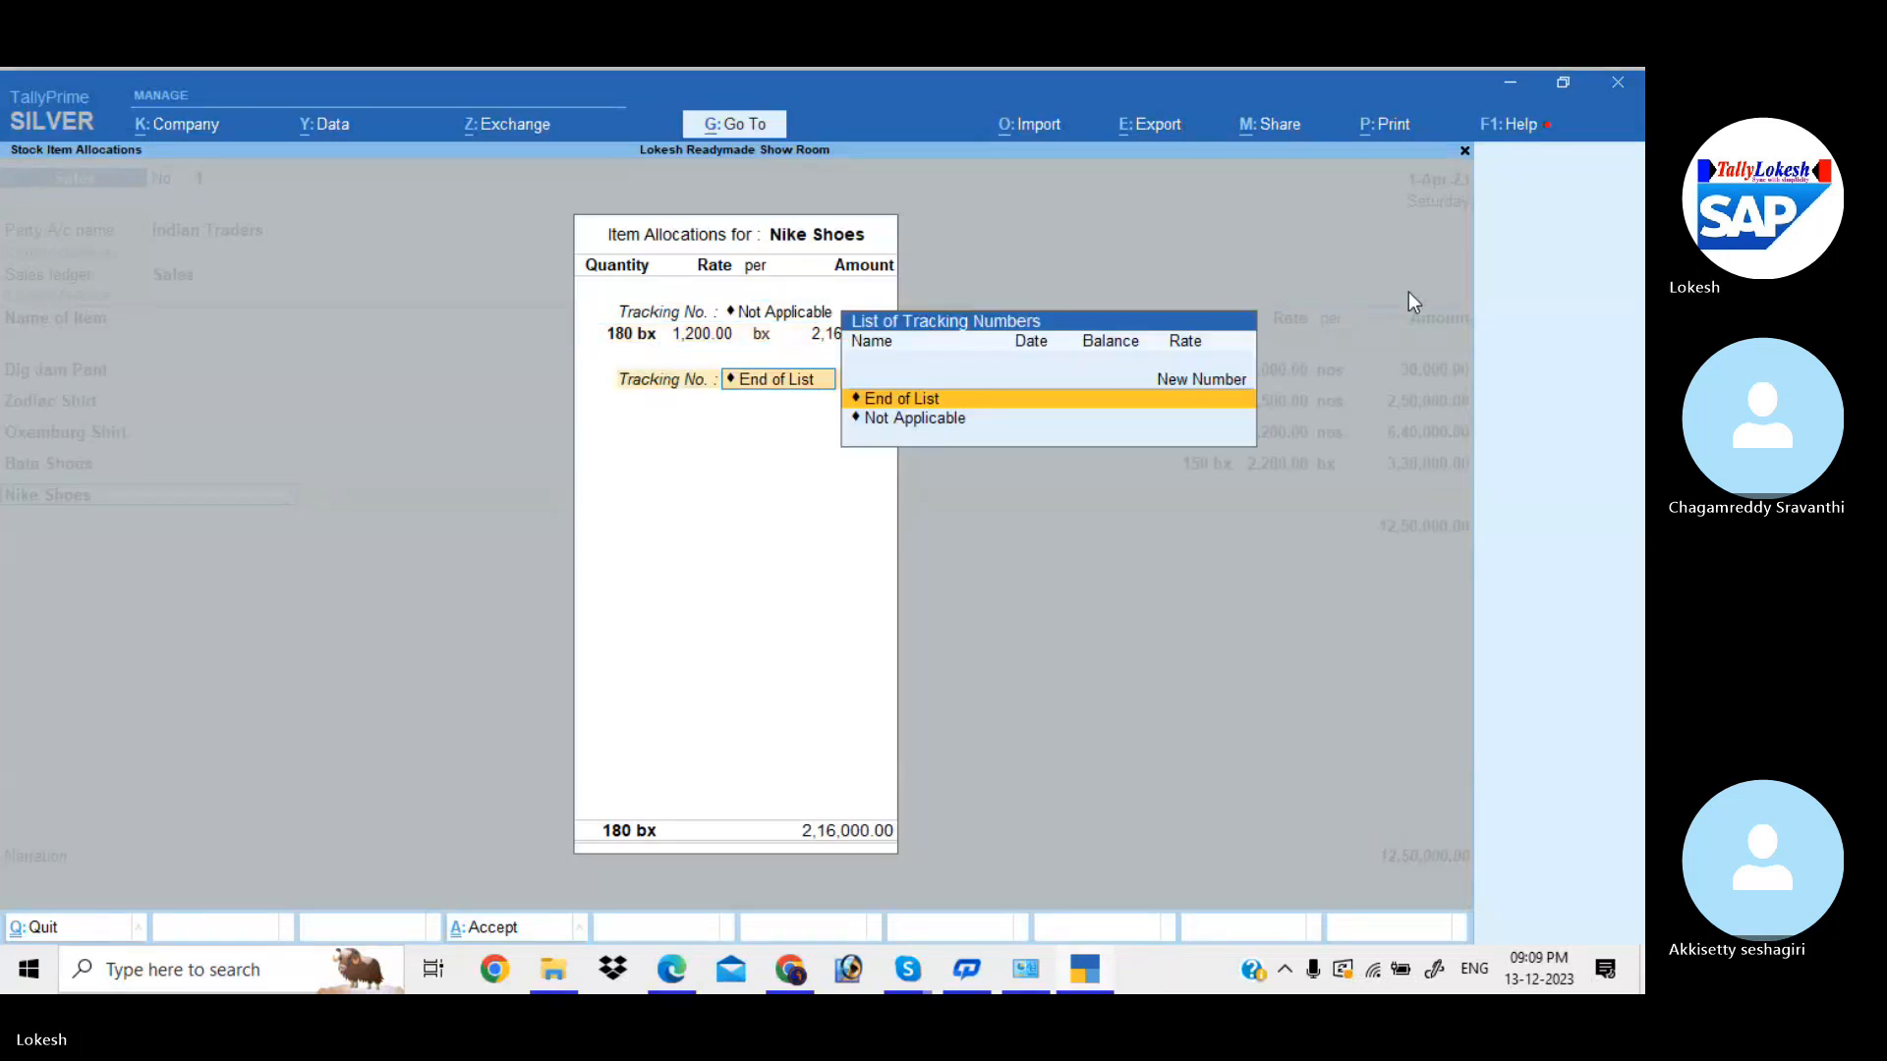
pyautogui.press('Return')
pyautogui.press('Return')
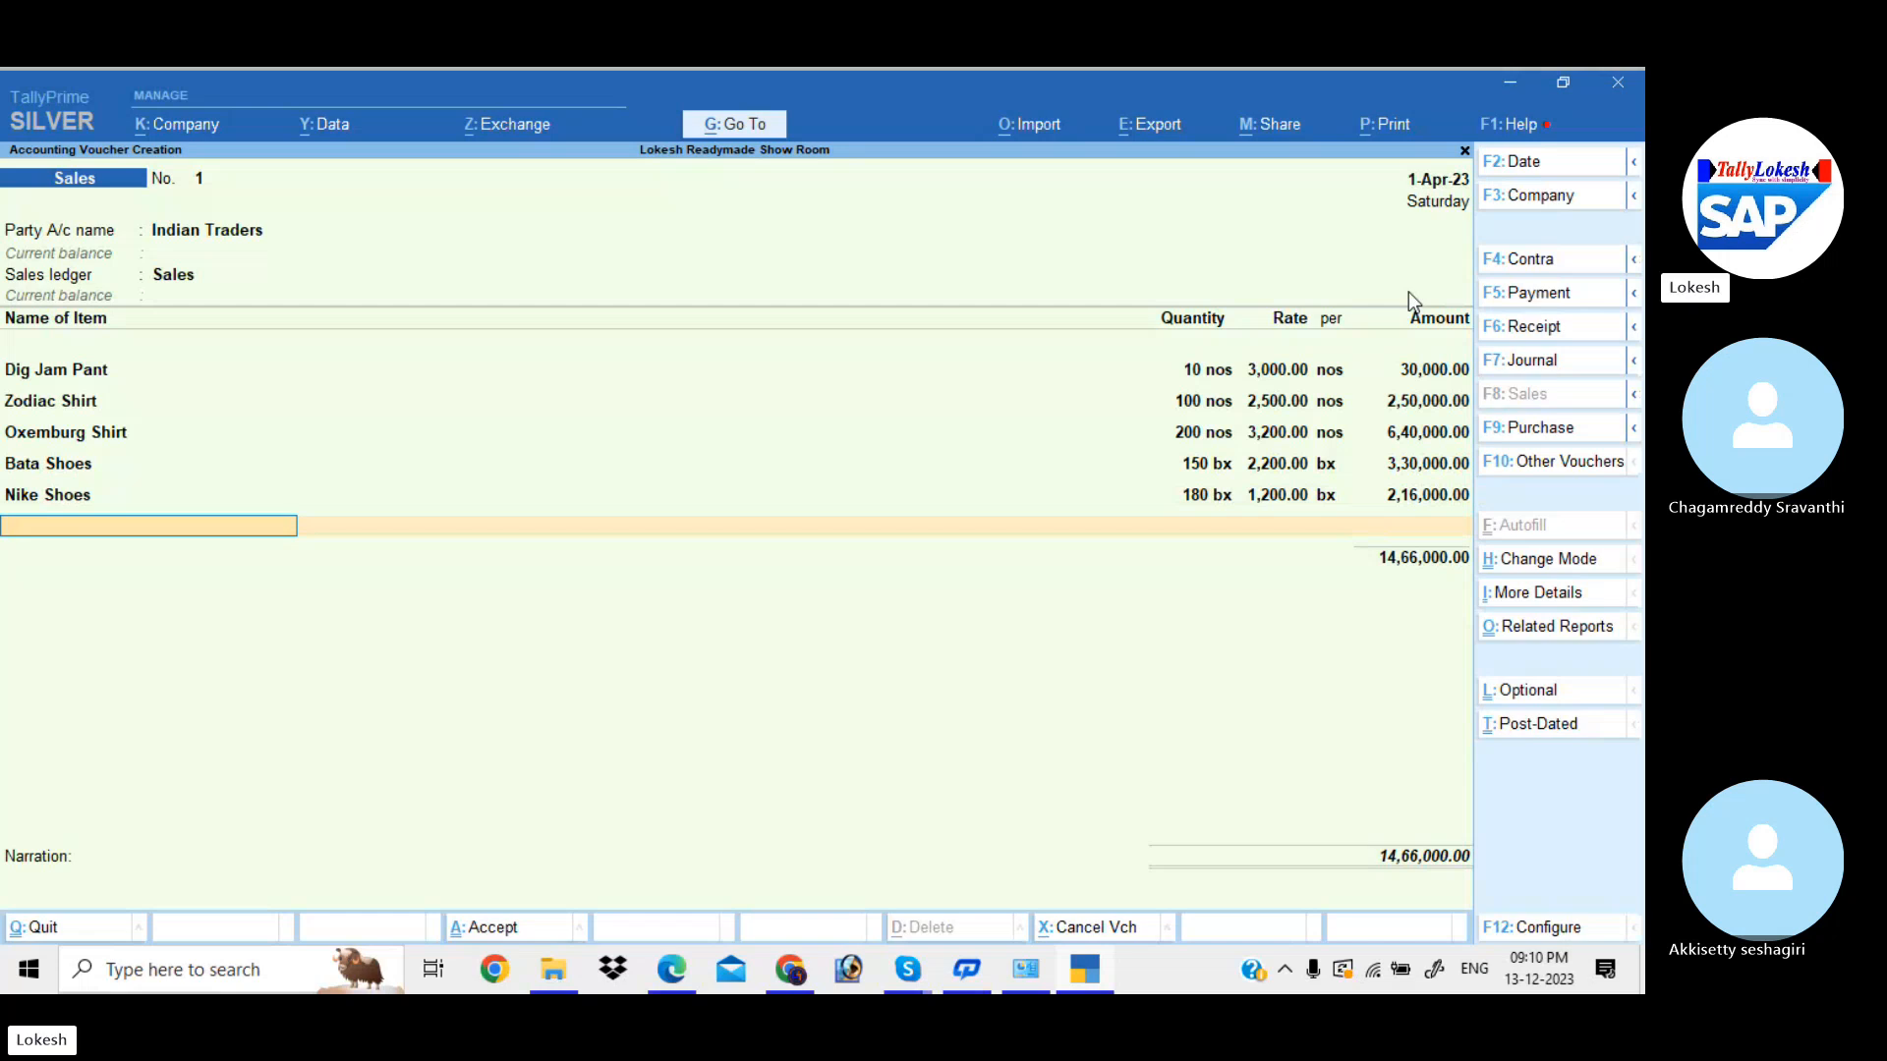
# - End the item list of the sales voucher and accept it with an empty narration
pyautogui.press('Return')
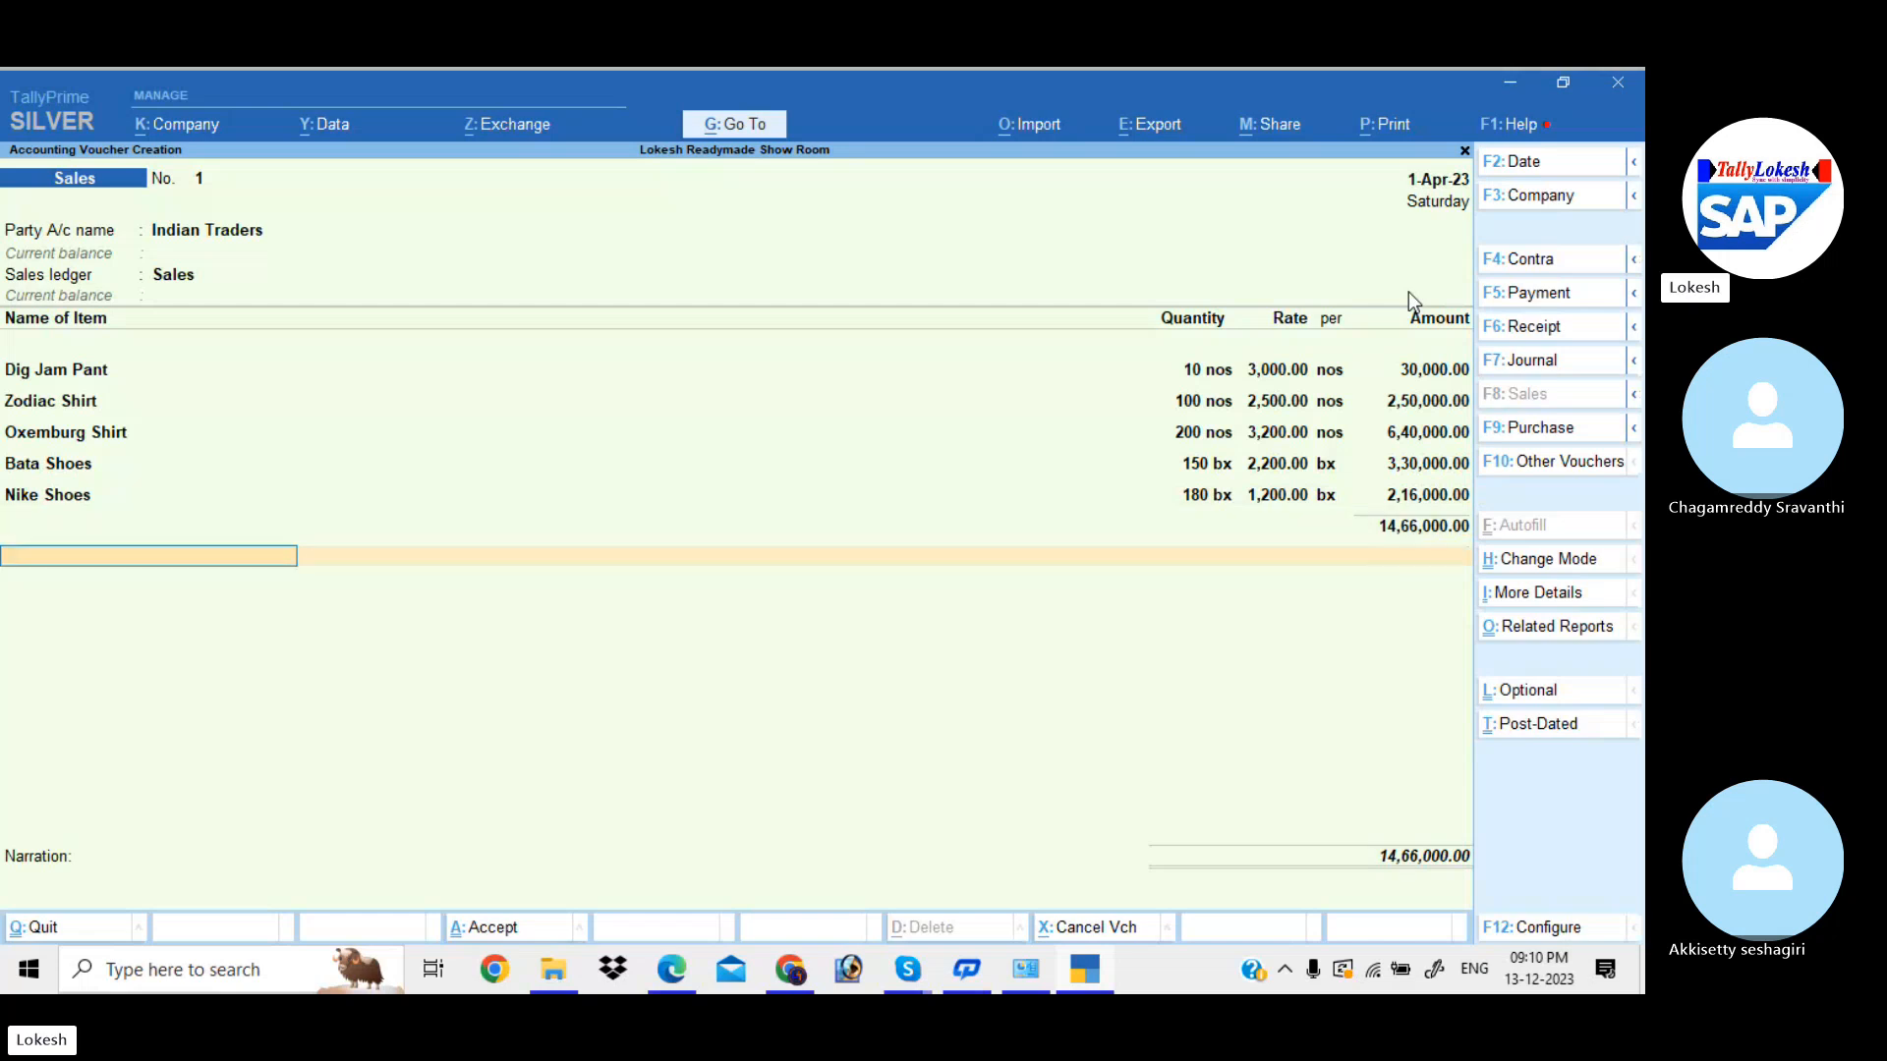
pyautogui.press('Return')
pyautogui.press('Return')
pyautogui.press('Return')
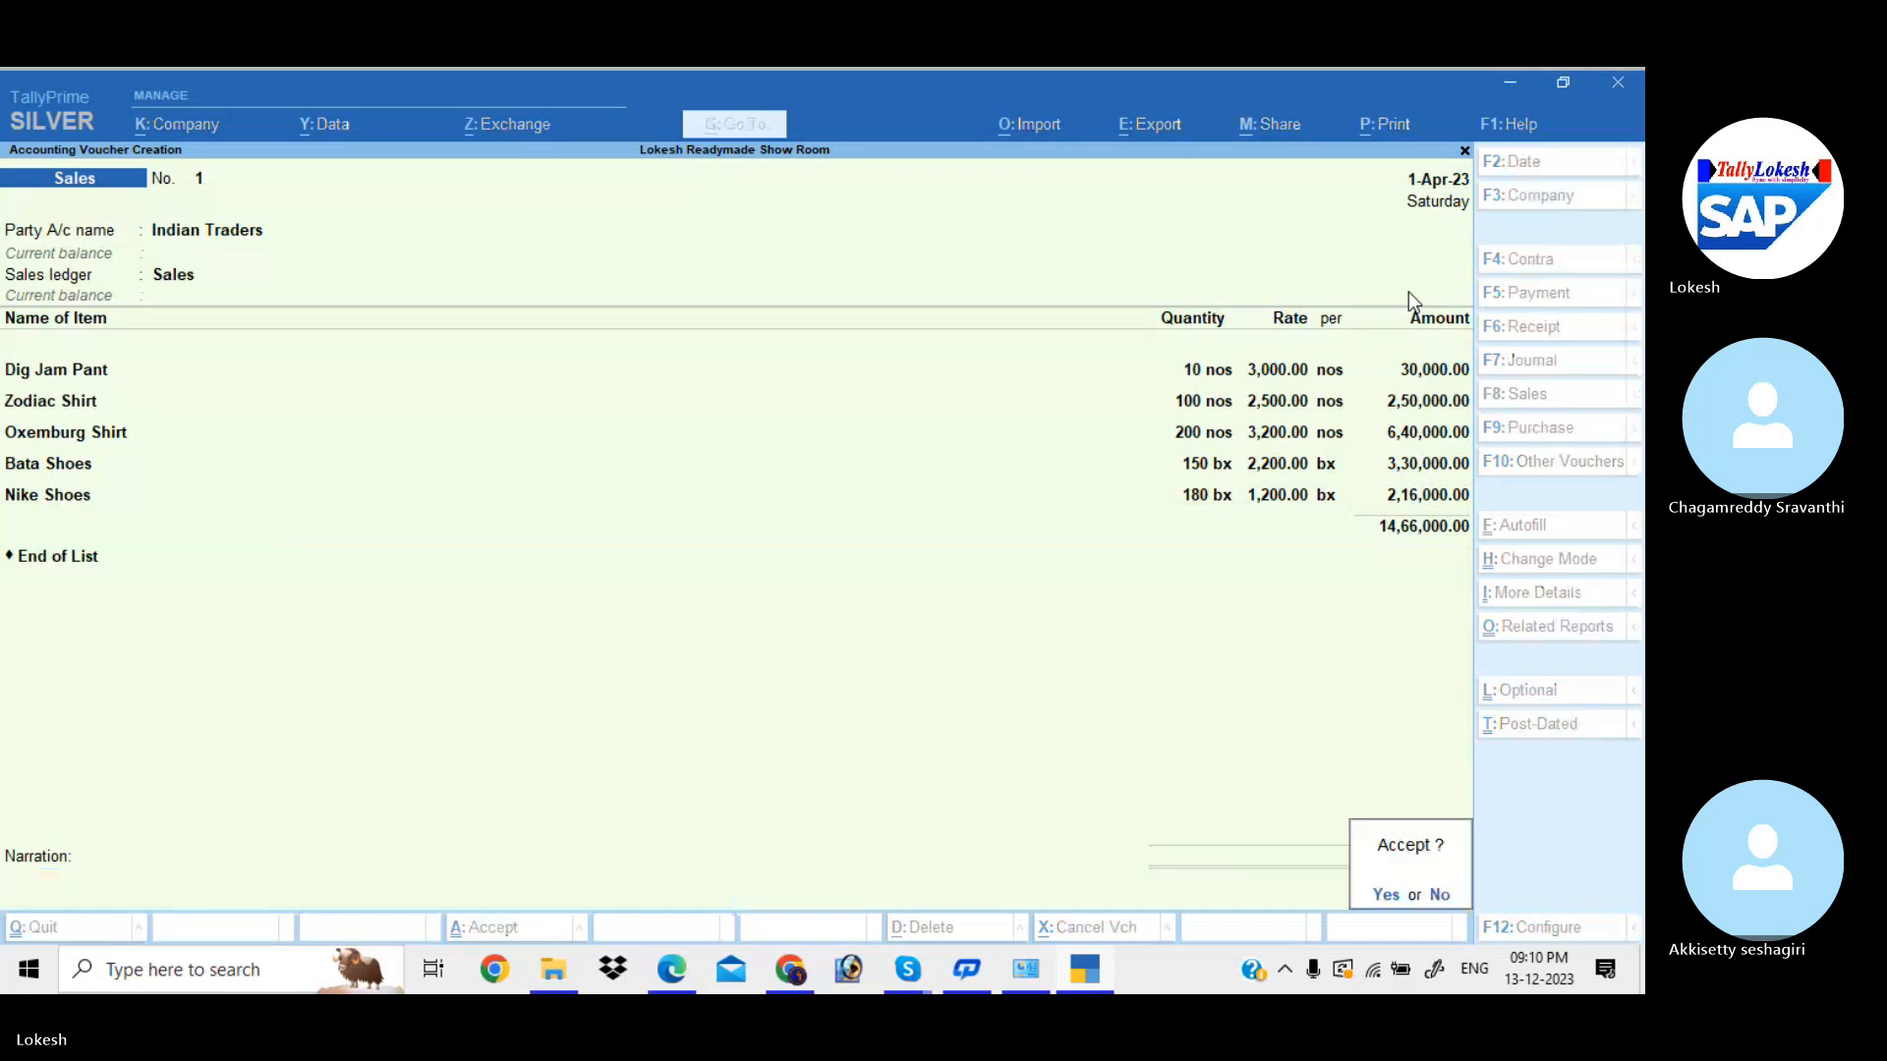
# - Save the Indian Traders sales voucher and start a receipt voucher crediting Indian Traders with 5,00,000
pyautogui.press('Return')
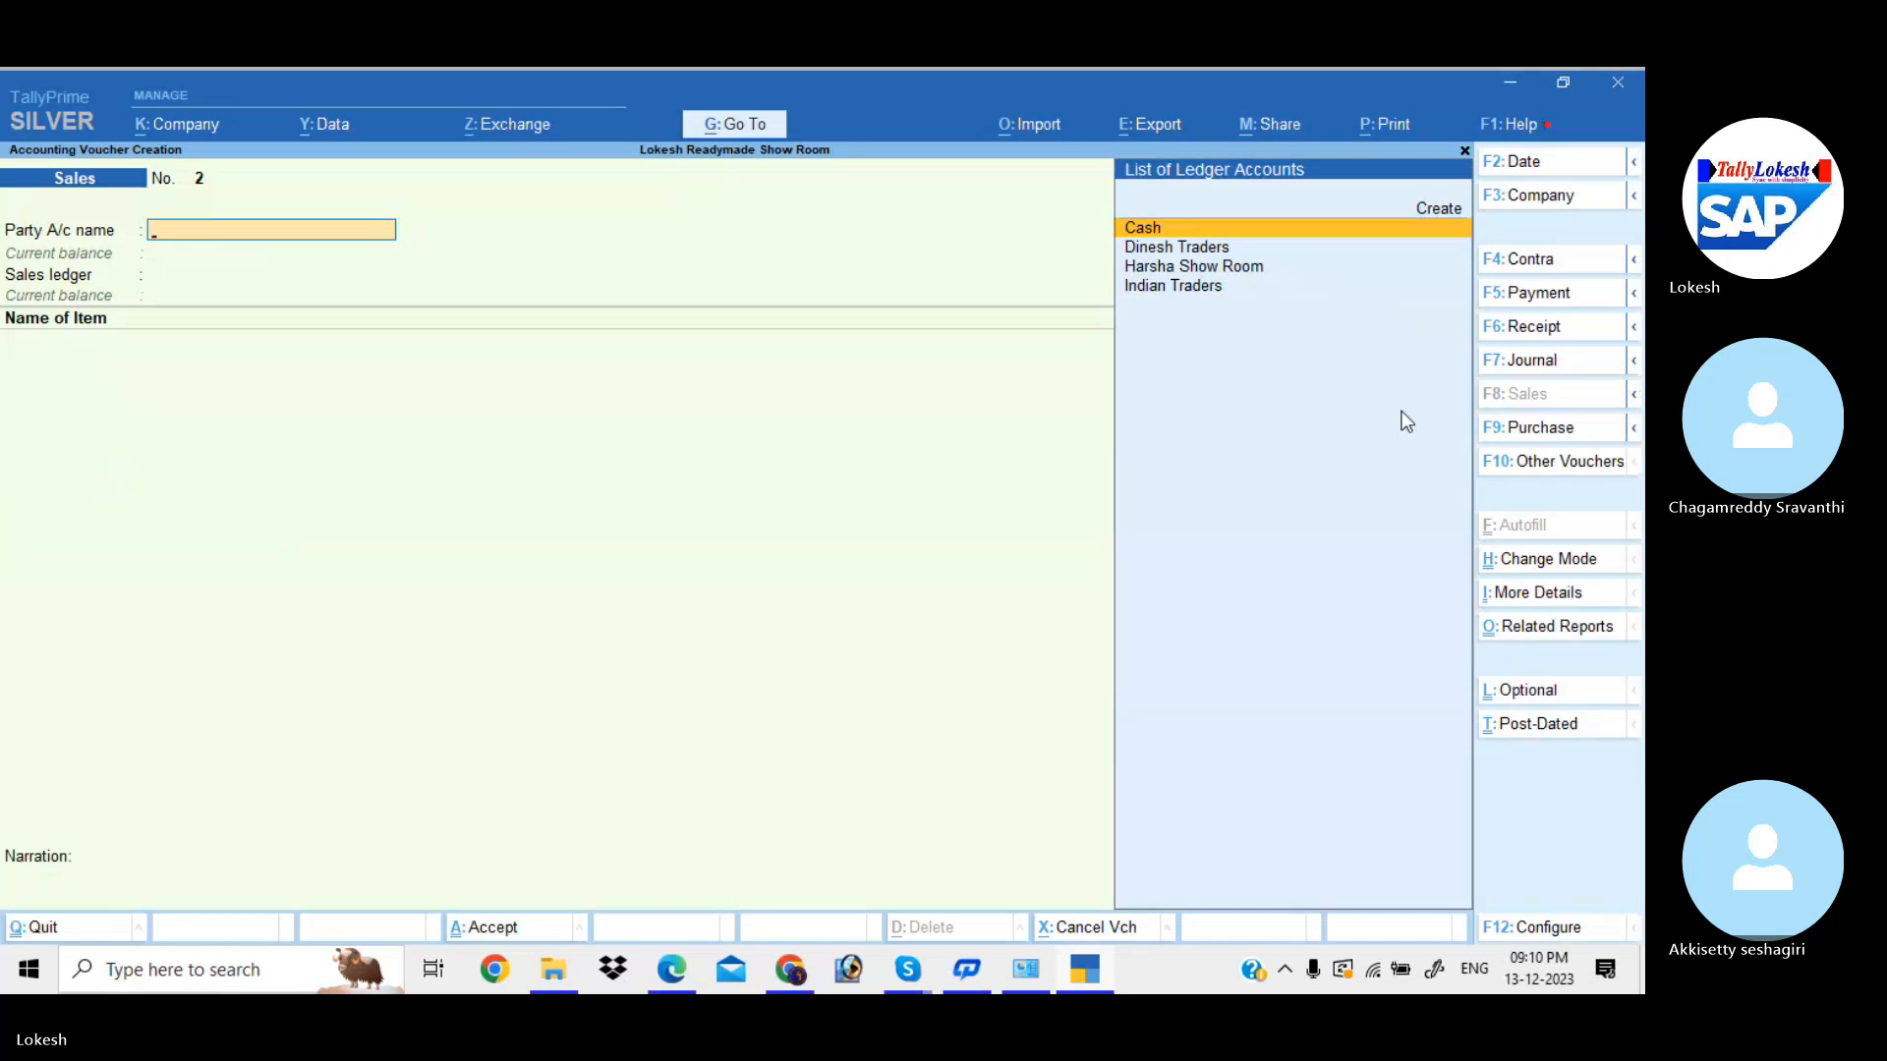
pyautogui.click(1572, 332)
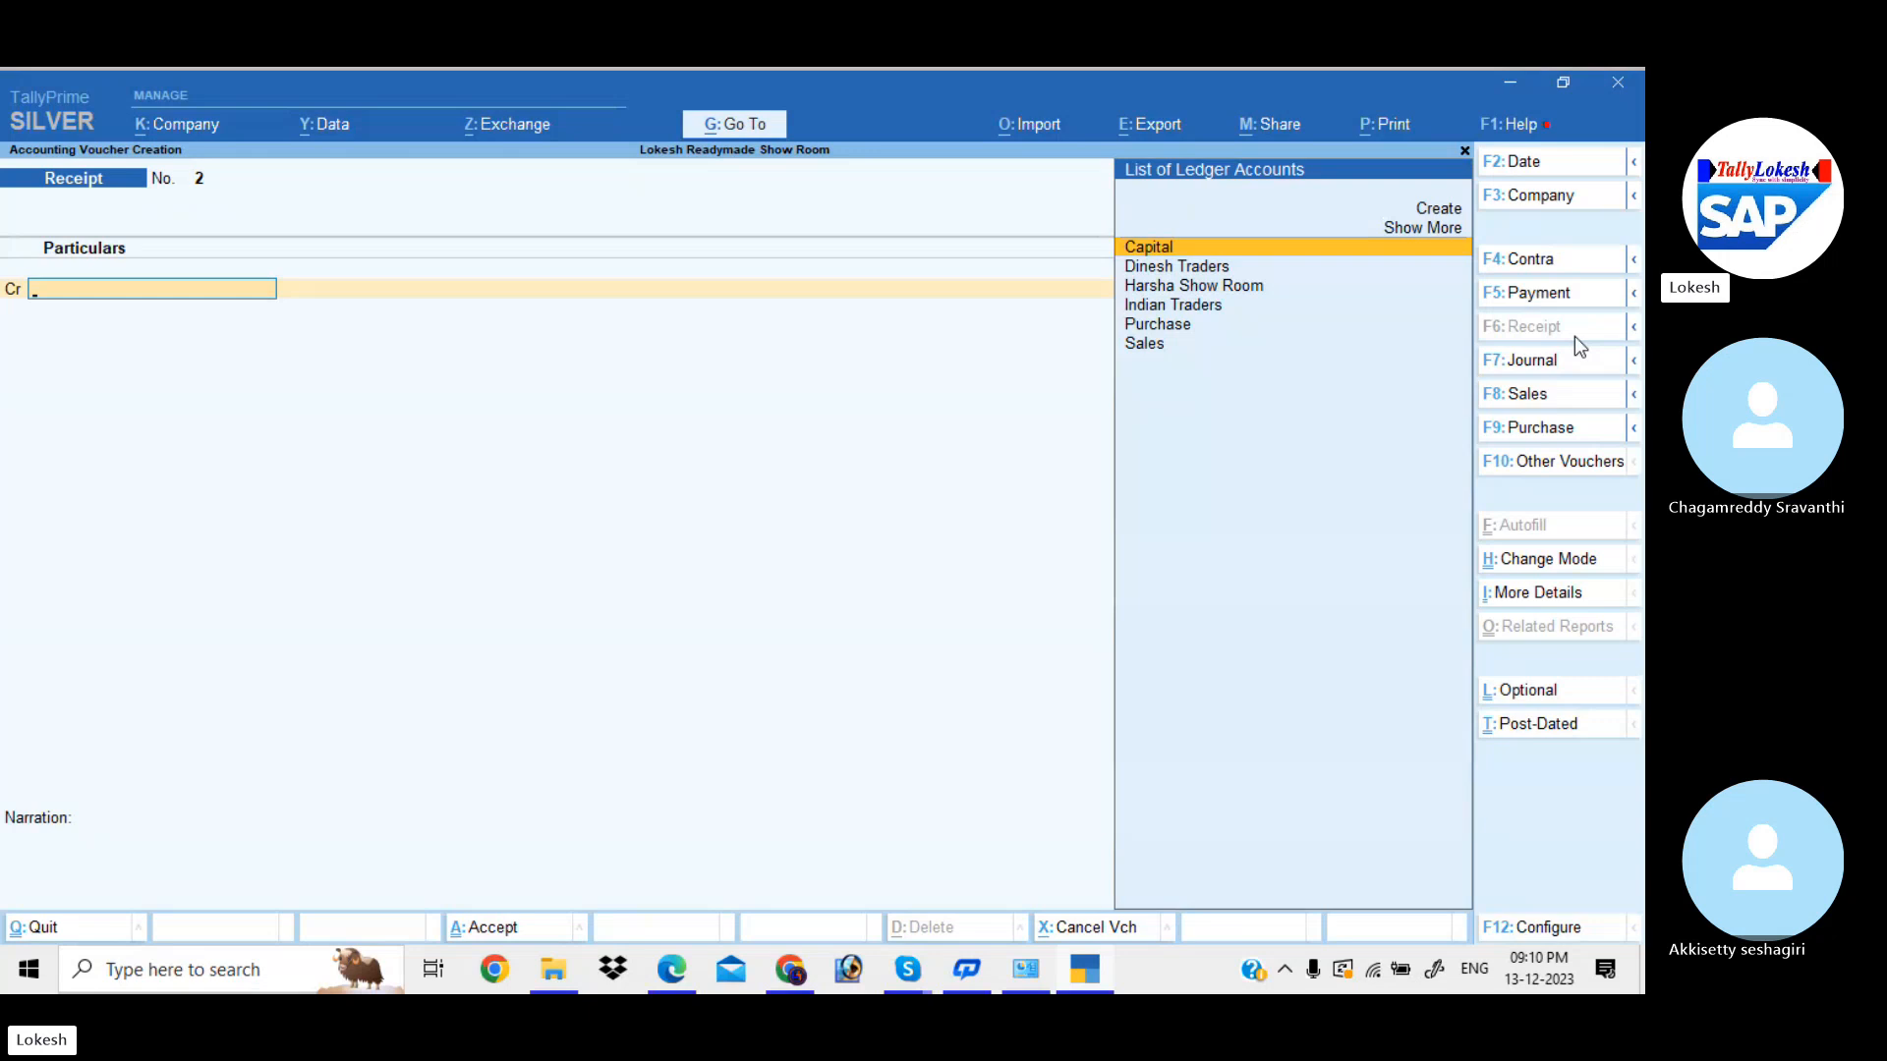
pyautogui.press('Down')
pyautogui.press('Down')
pyautogui.press('Down')
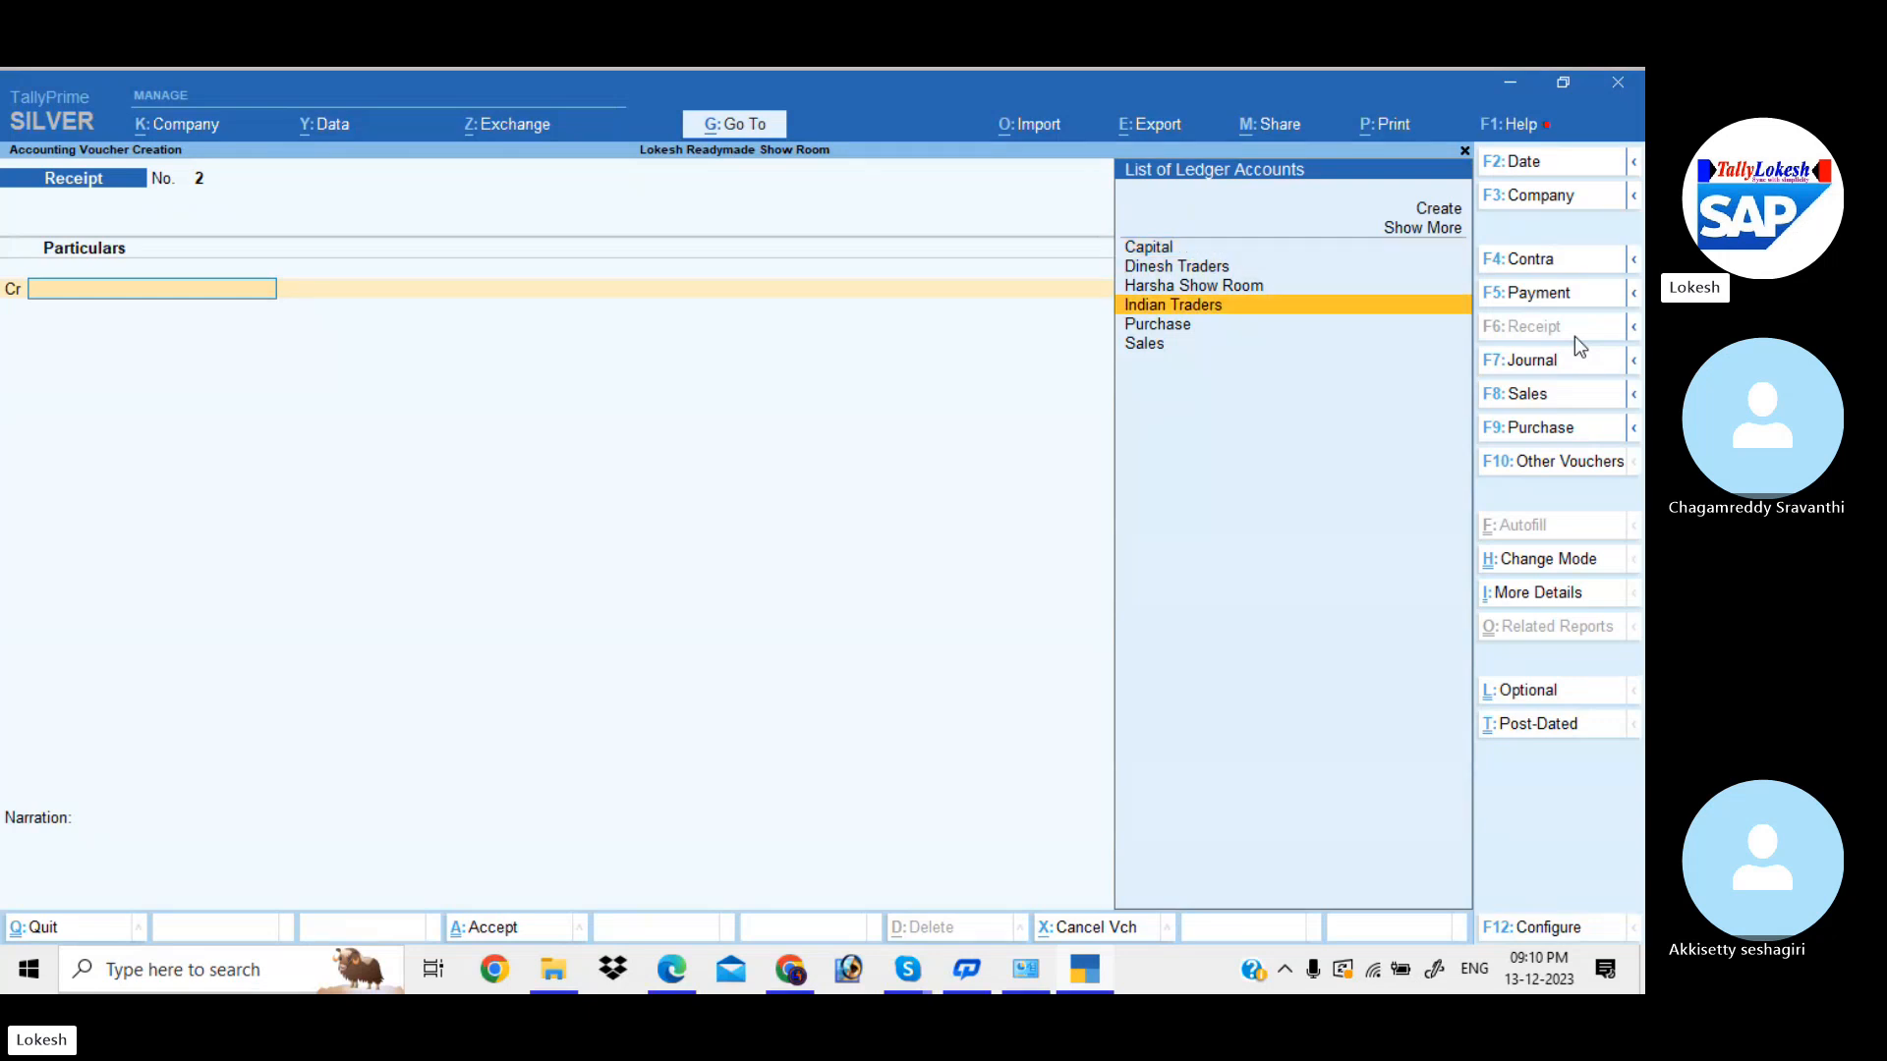
pyautogui.press('Return')
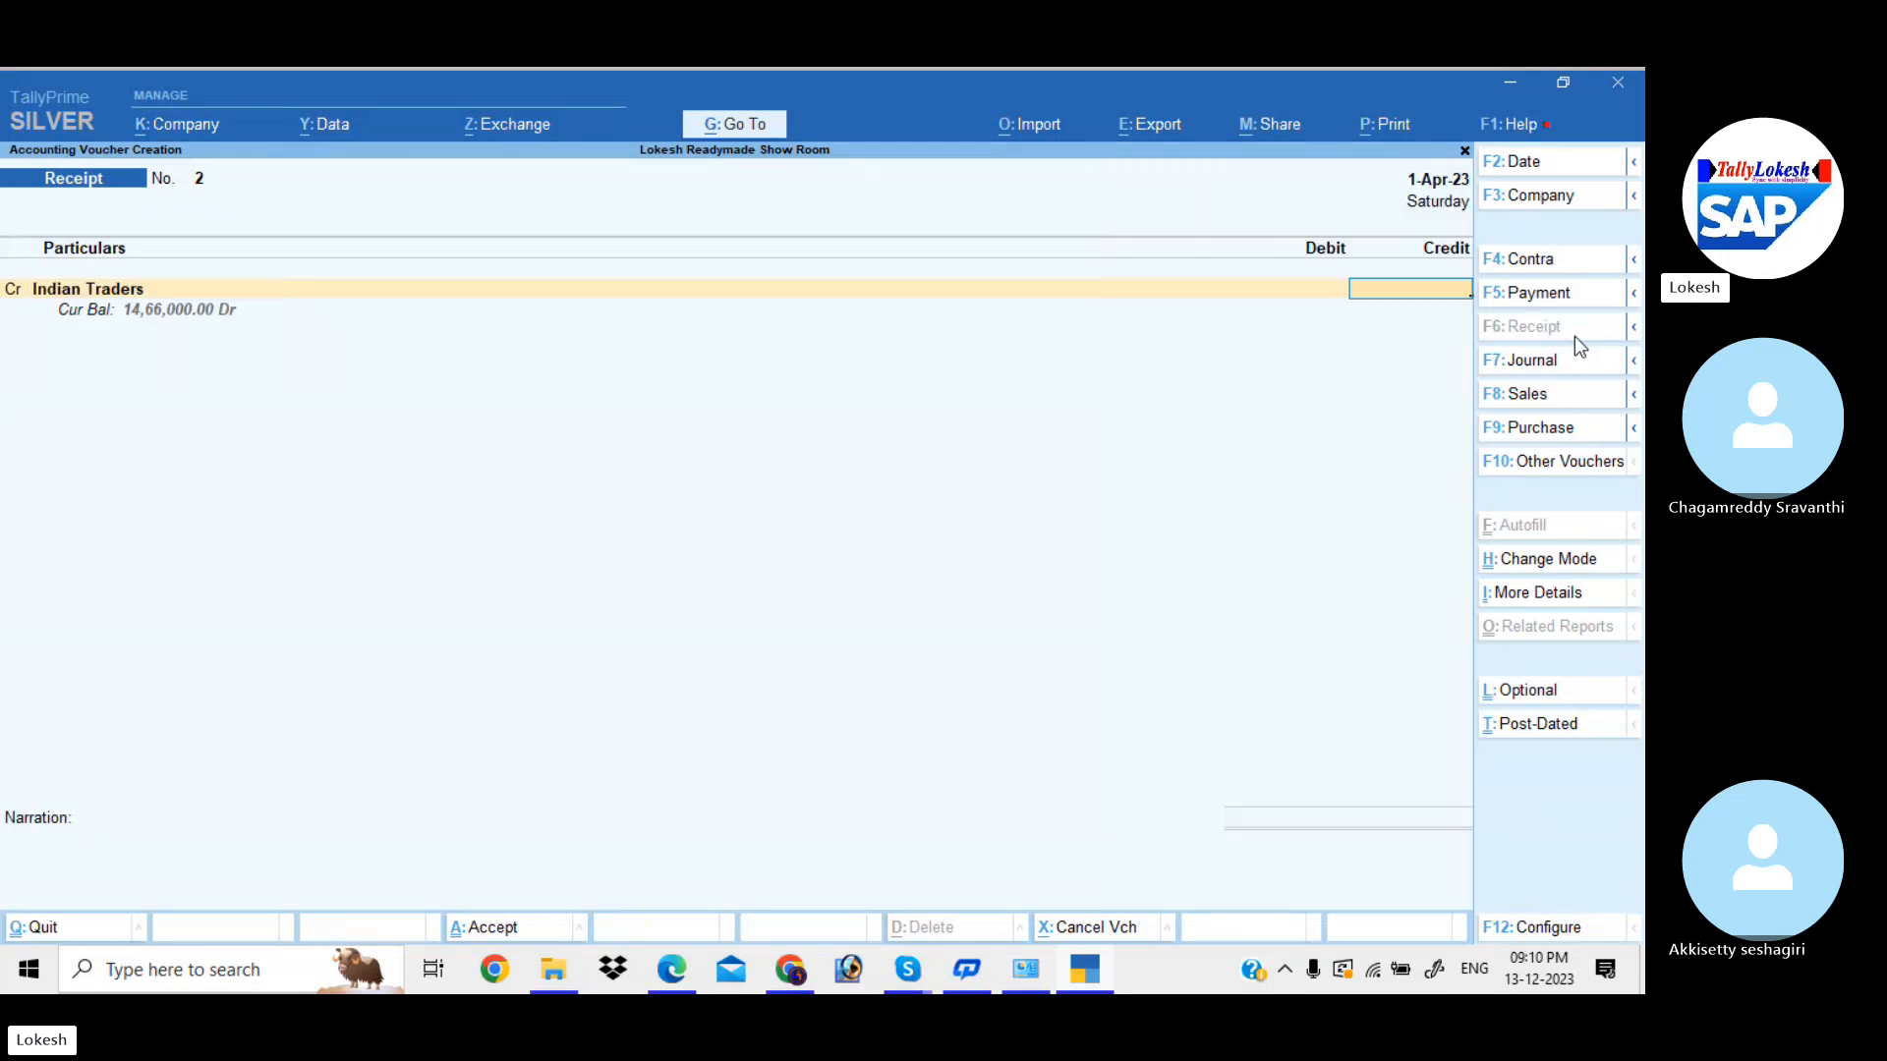
pyautogui.write('5,00,')
pyautogui.write('00000')
pyautogui.press('Return')
pyautogui.press('Return')
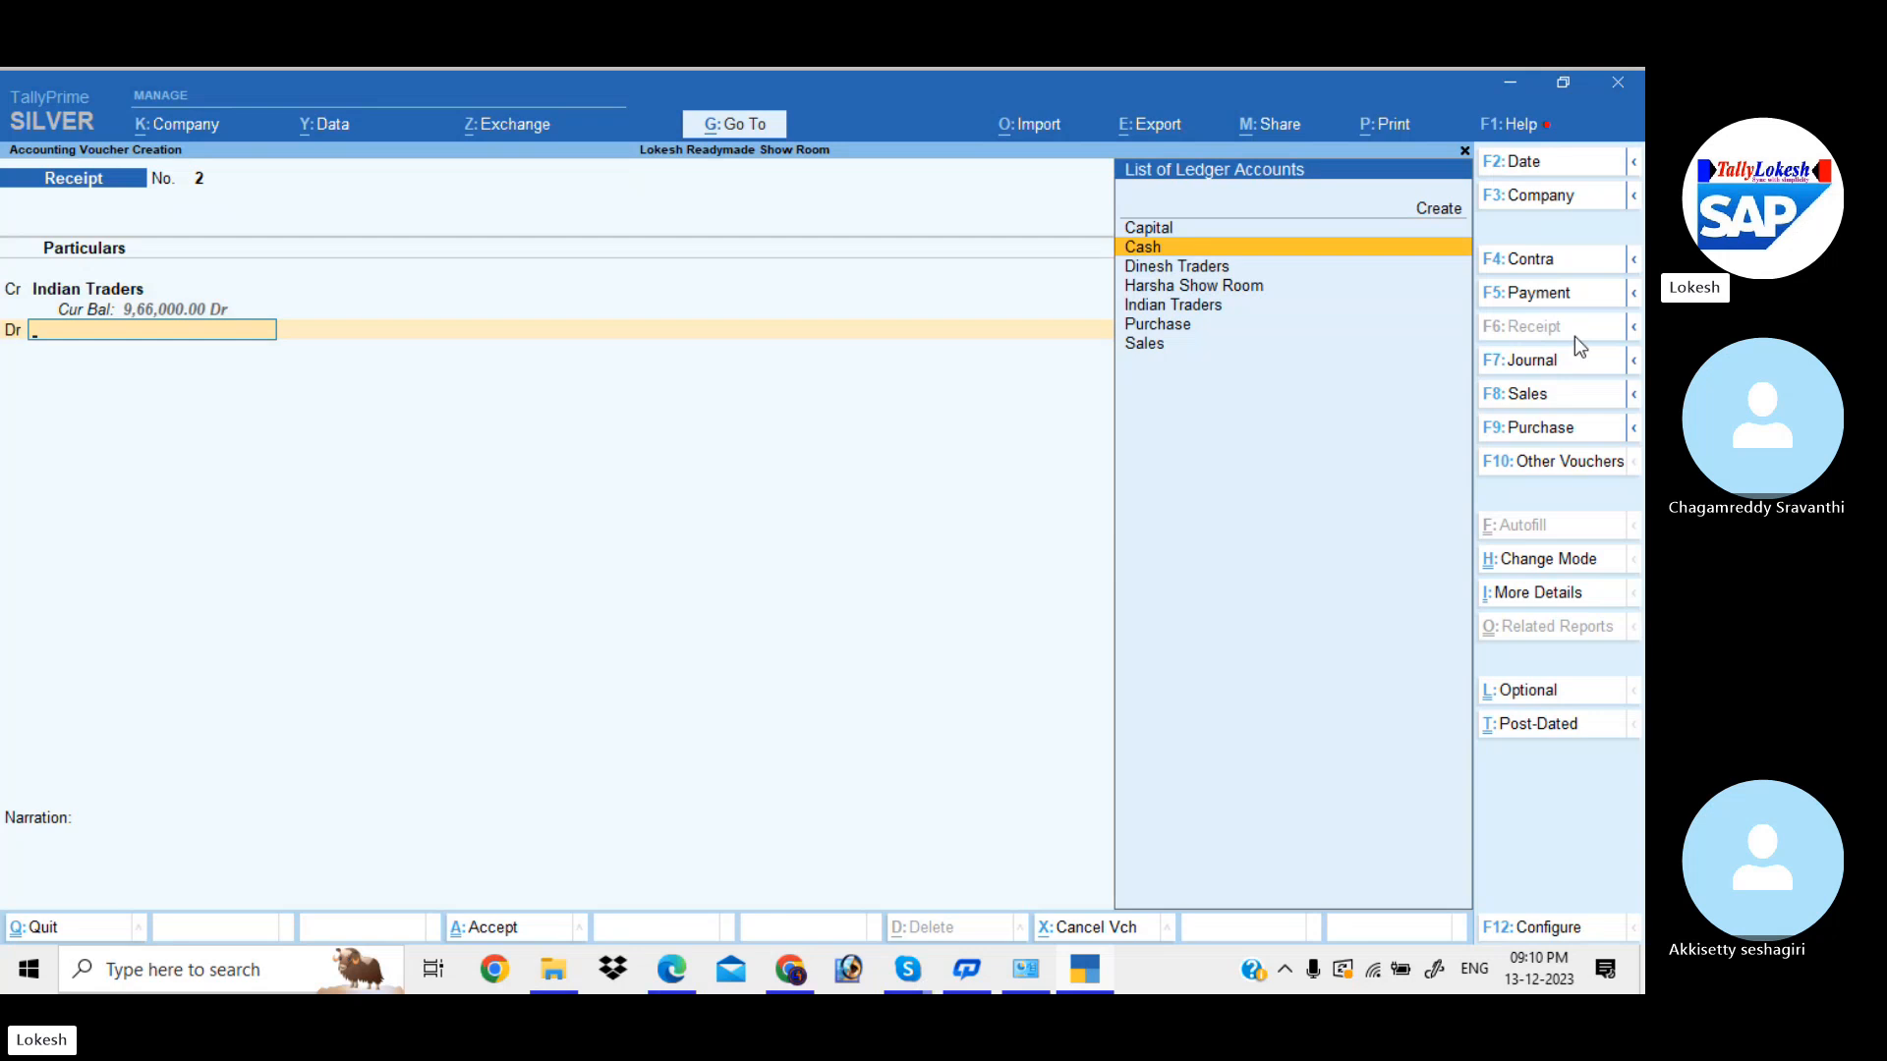
# - Debit Cash with 5,00,000 in the receipt voucher and save it without a narration
pyautogui.press('Return')
pyautogui.press('Return')
pyautogui.press('Return')
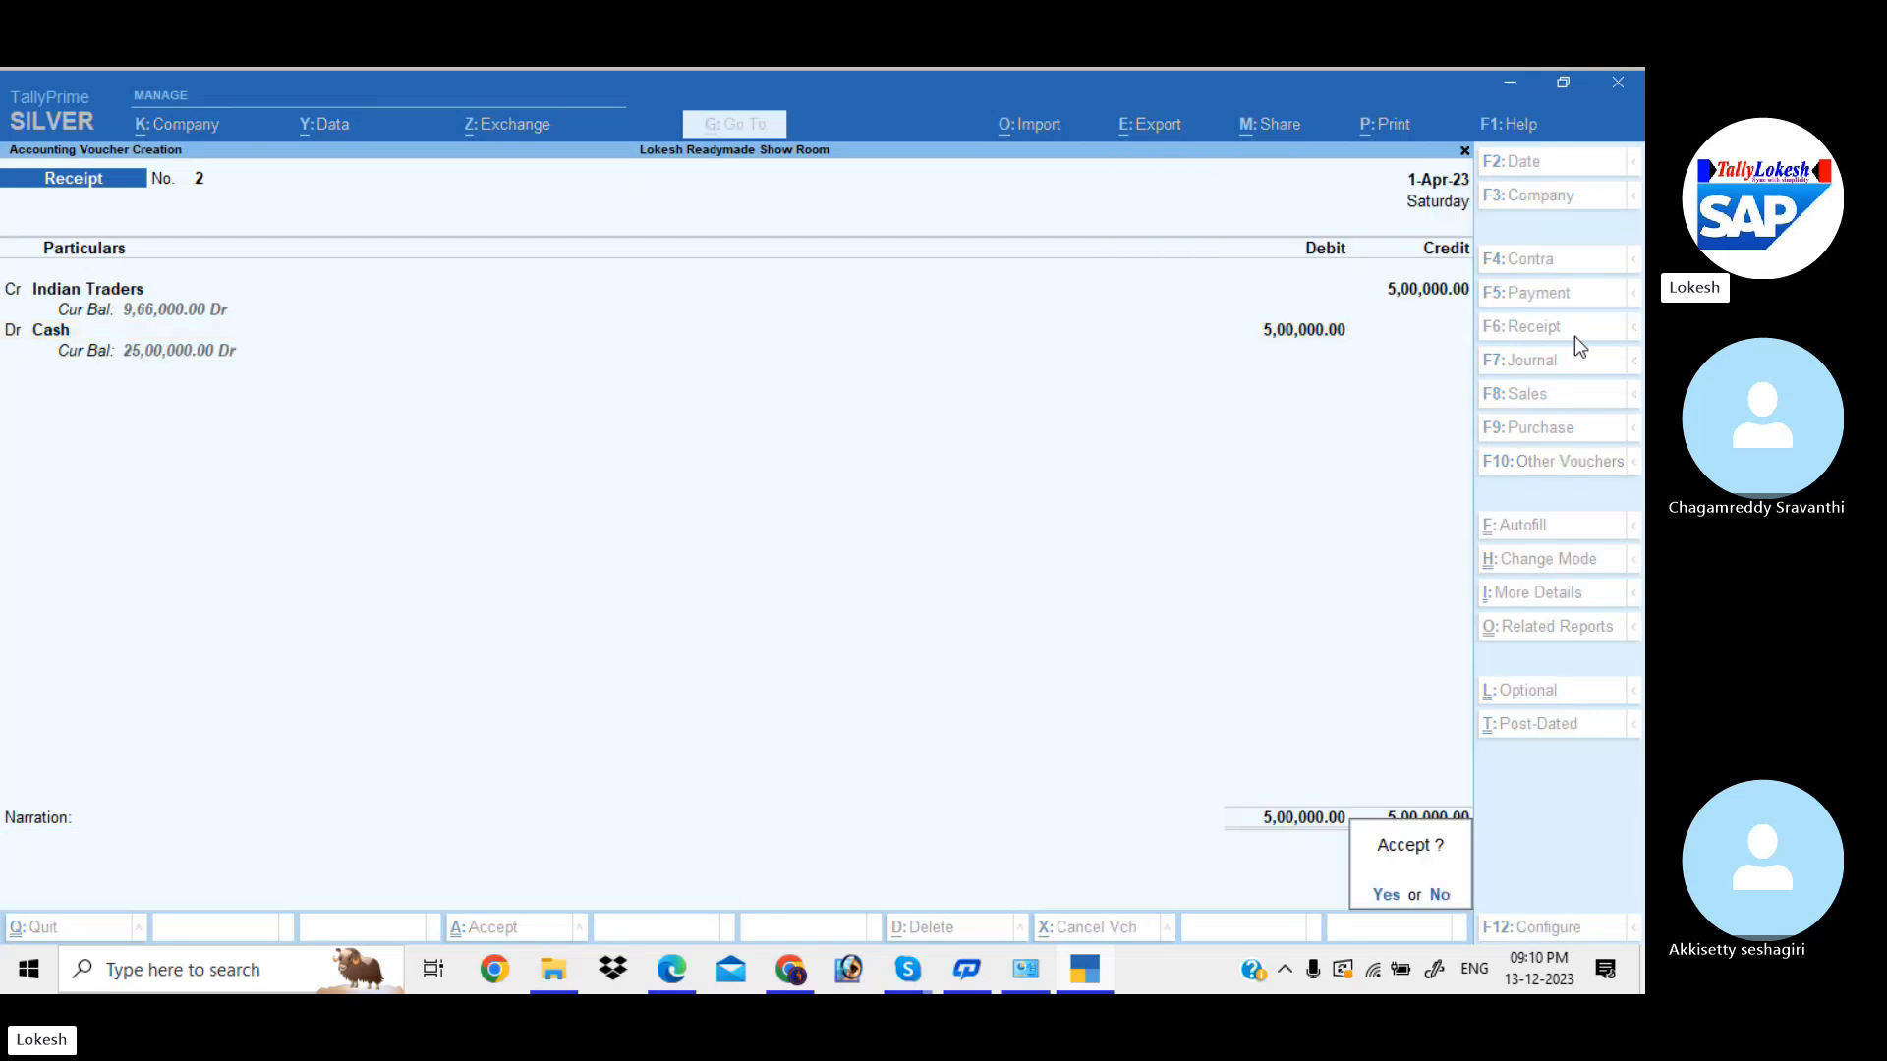
pyautogui.press('Return')
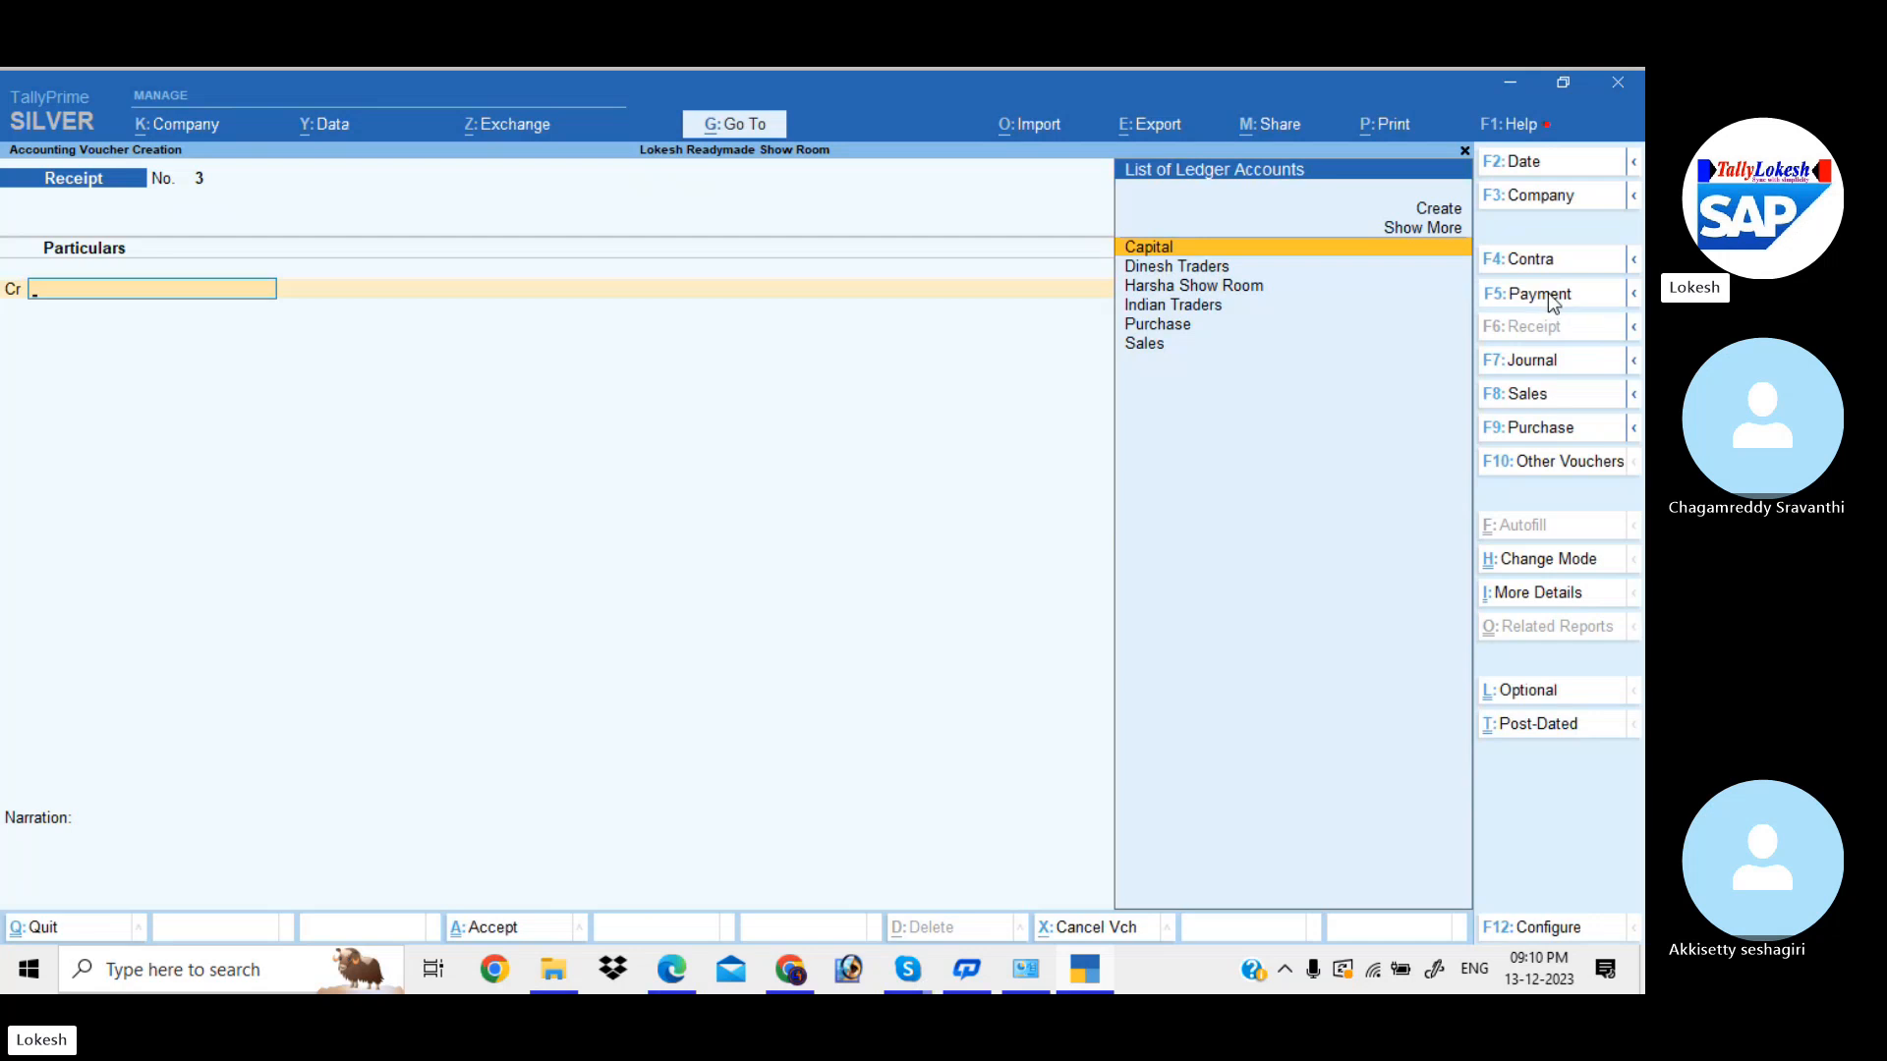
# - Start a payment voucher debiting Harsha Show Room with 8,00,000
pyautogui.click(1552, 302)
pyautogui.write('h')
pyautogui.press('Return')
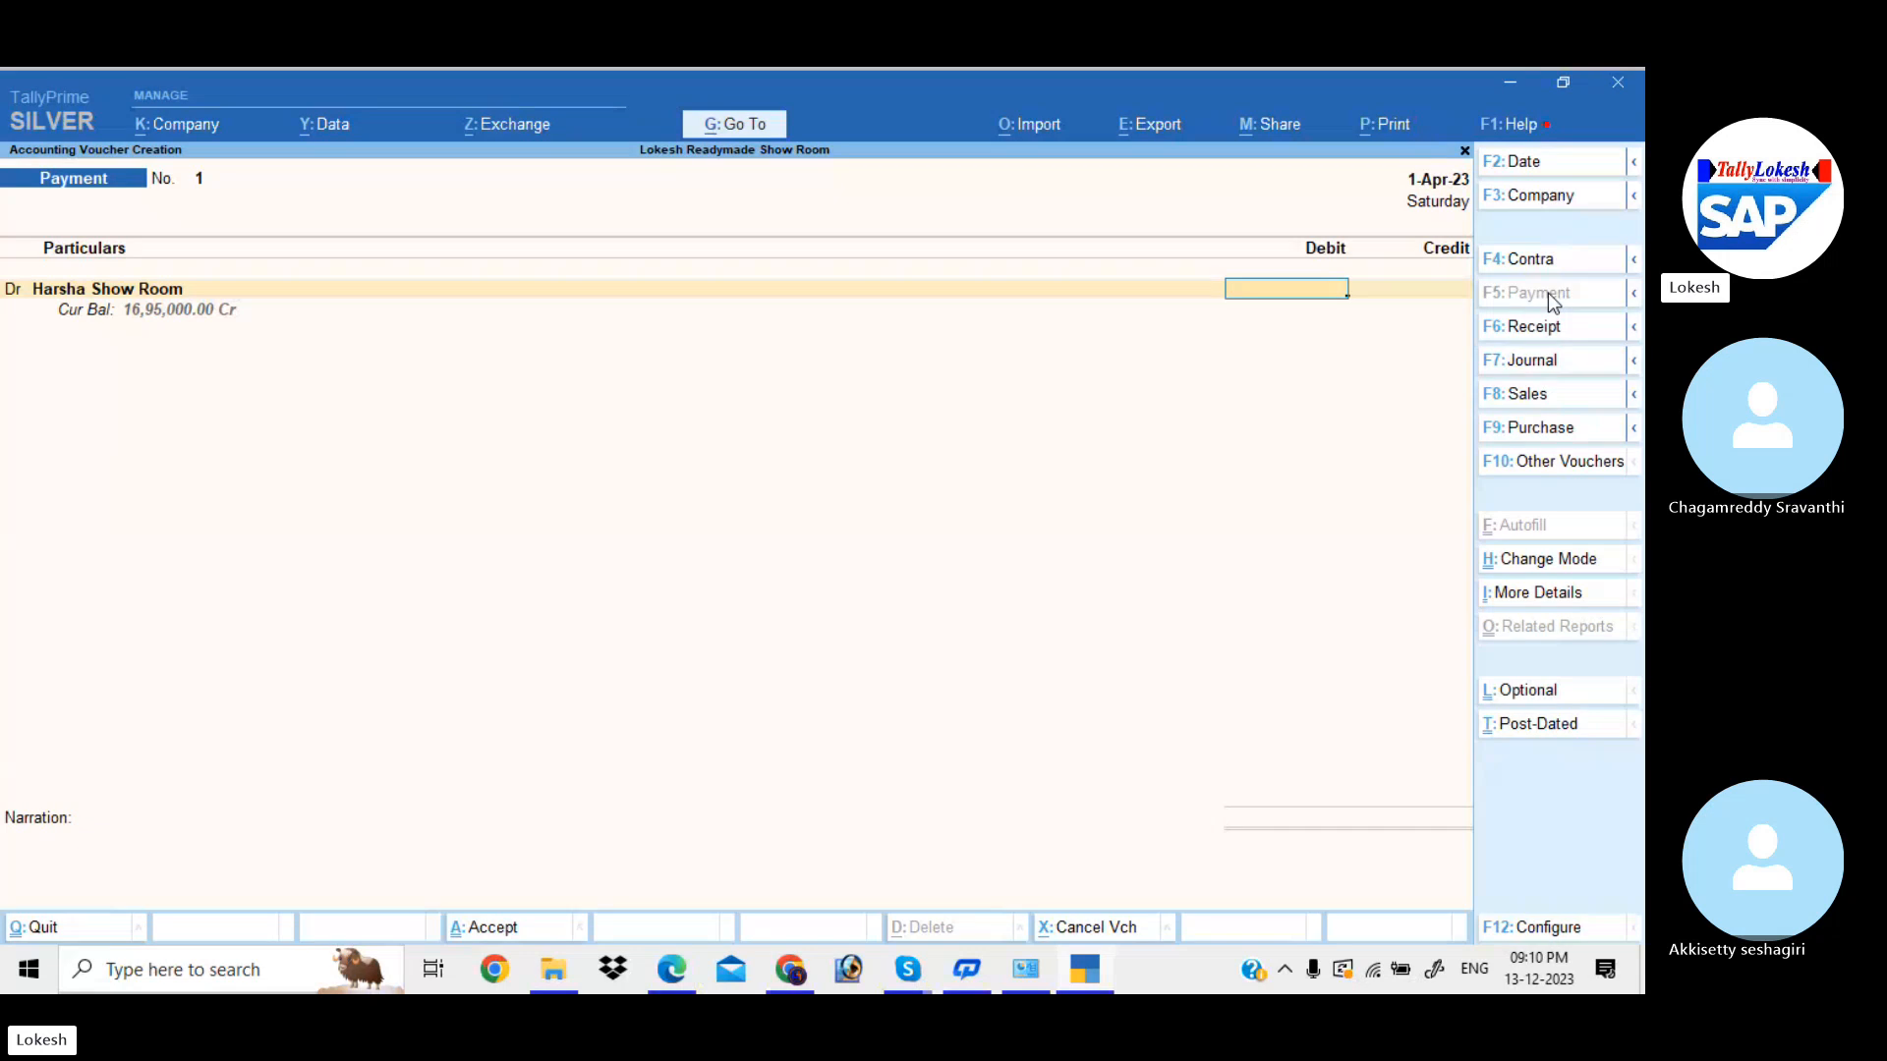
pyautogui.write('8')
pyautogui.write('00000')
pyautogui.press('Return')
pyautogui.press('Return')
# - Credit Cash with 8,00,000 in the payment voucher and save it without a narration
pyautogui.press('Down')
pyautogui.press('Return')
pyautogui.press('Return')
pyautogui.press('Return')
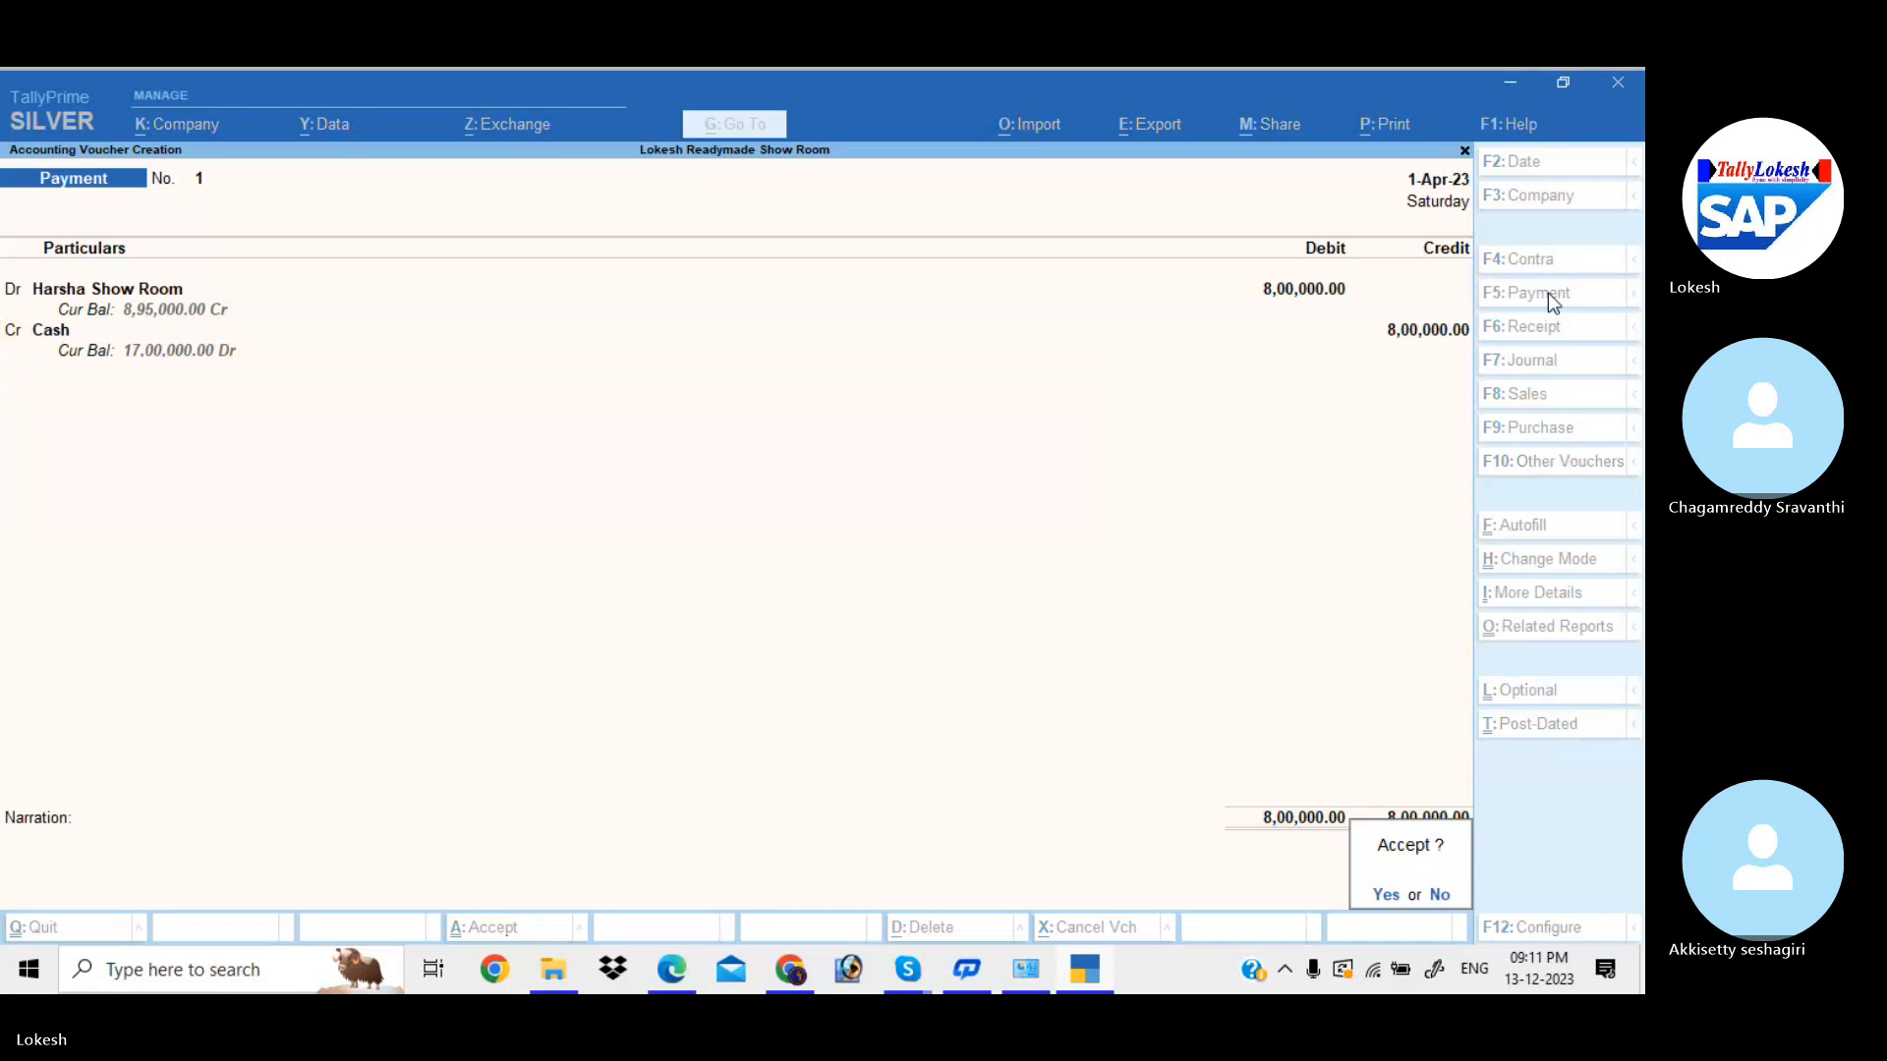
pyautogui.press('Return')
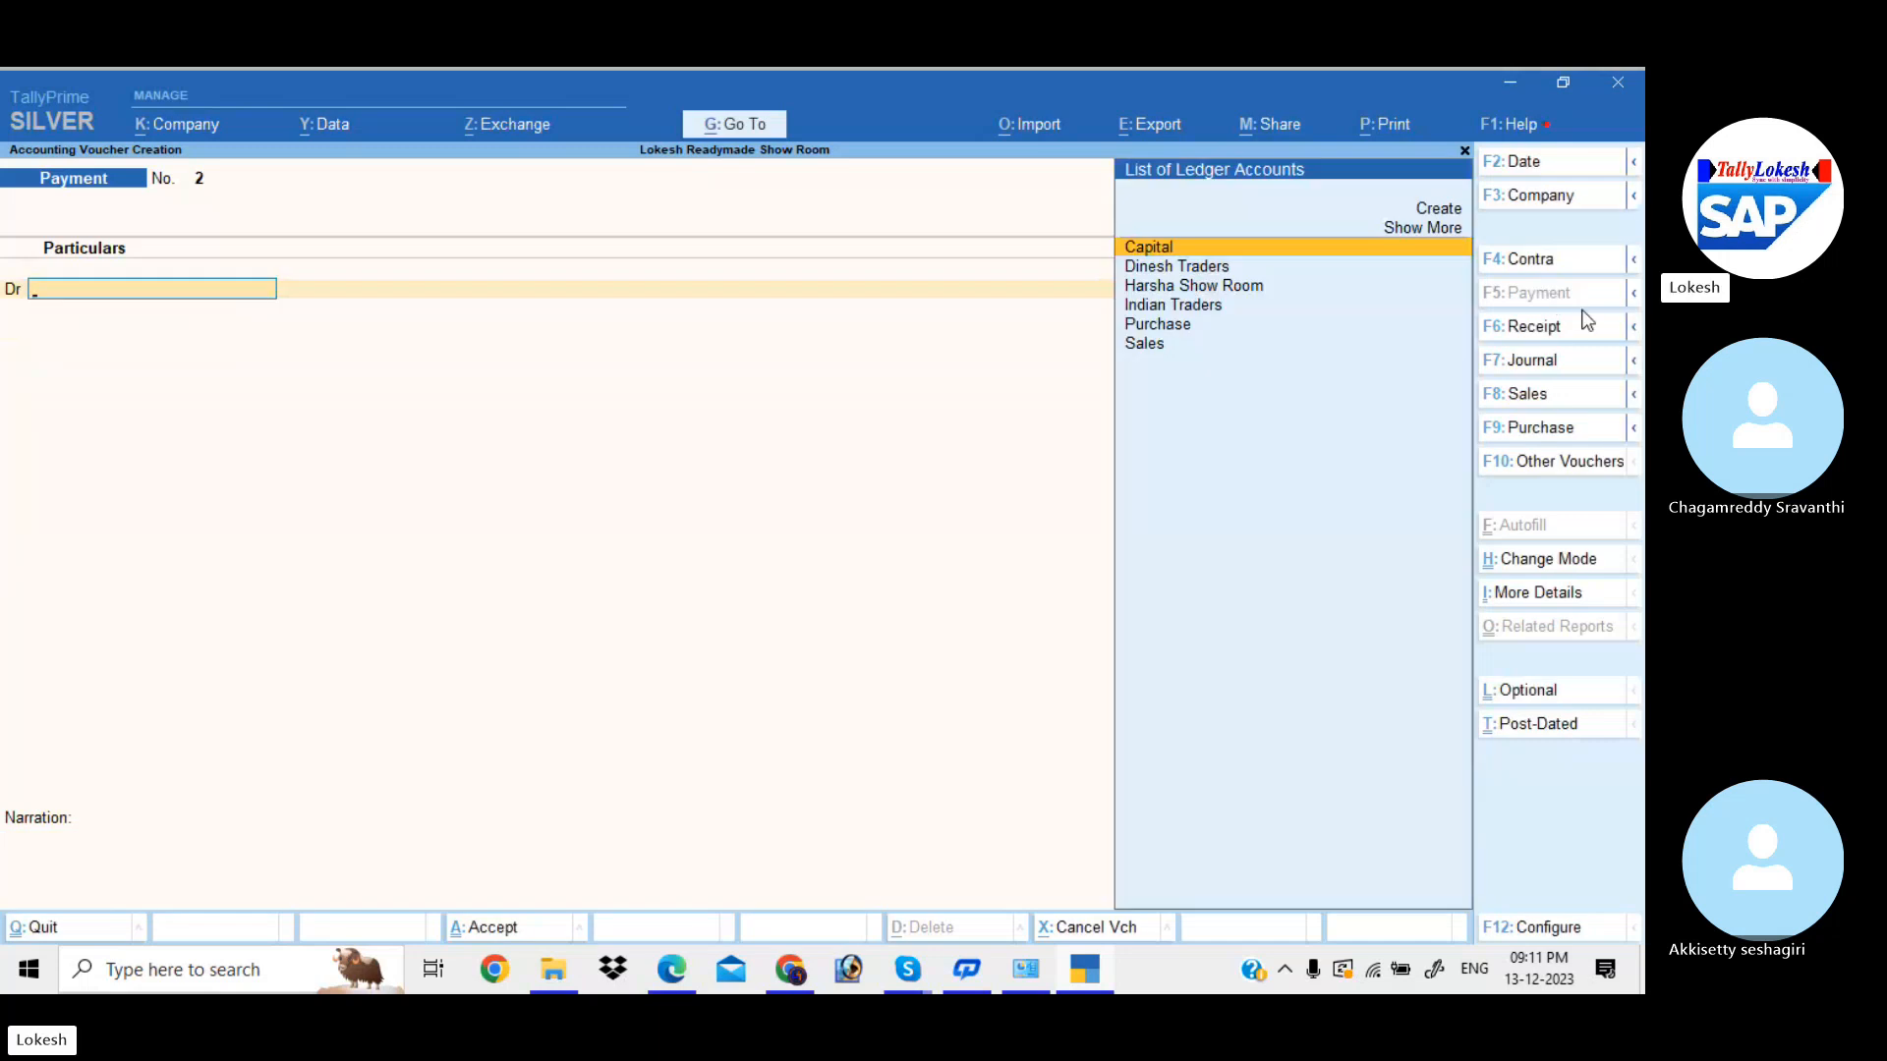
# - Start a sales voucher for Dinesh Traders, accepting the default party details and using the Sales ledger
pyautogui.click(1565, 398)
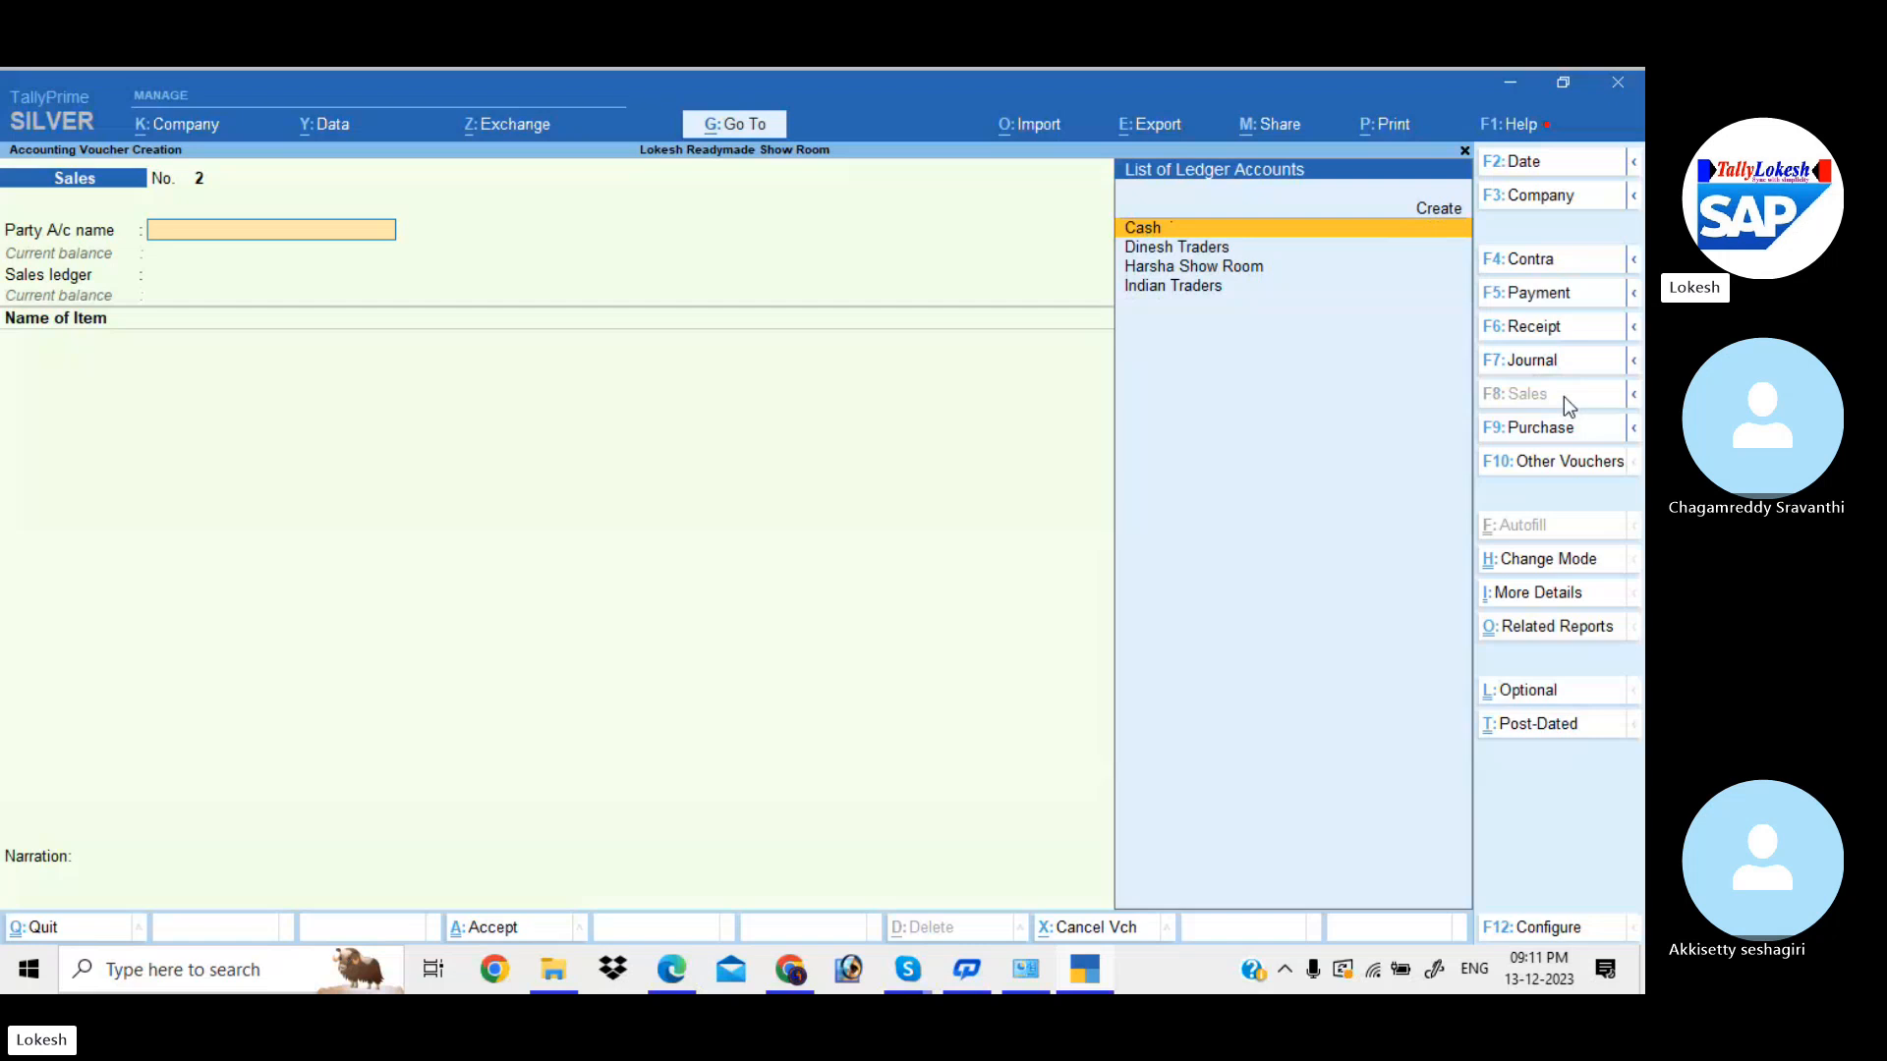
pyautogui.press('Down')
pyautogui.press('Return')
pyautogui.hotkey('ctrl', 'a')
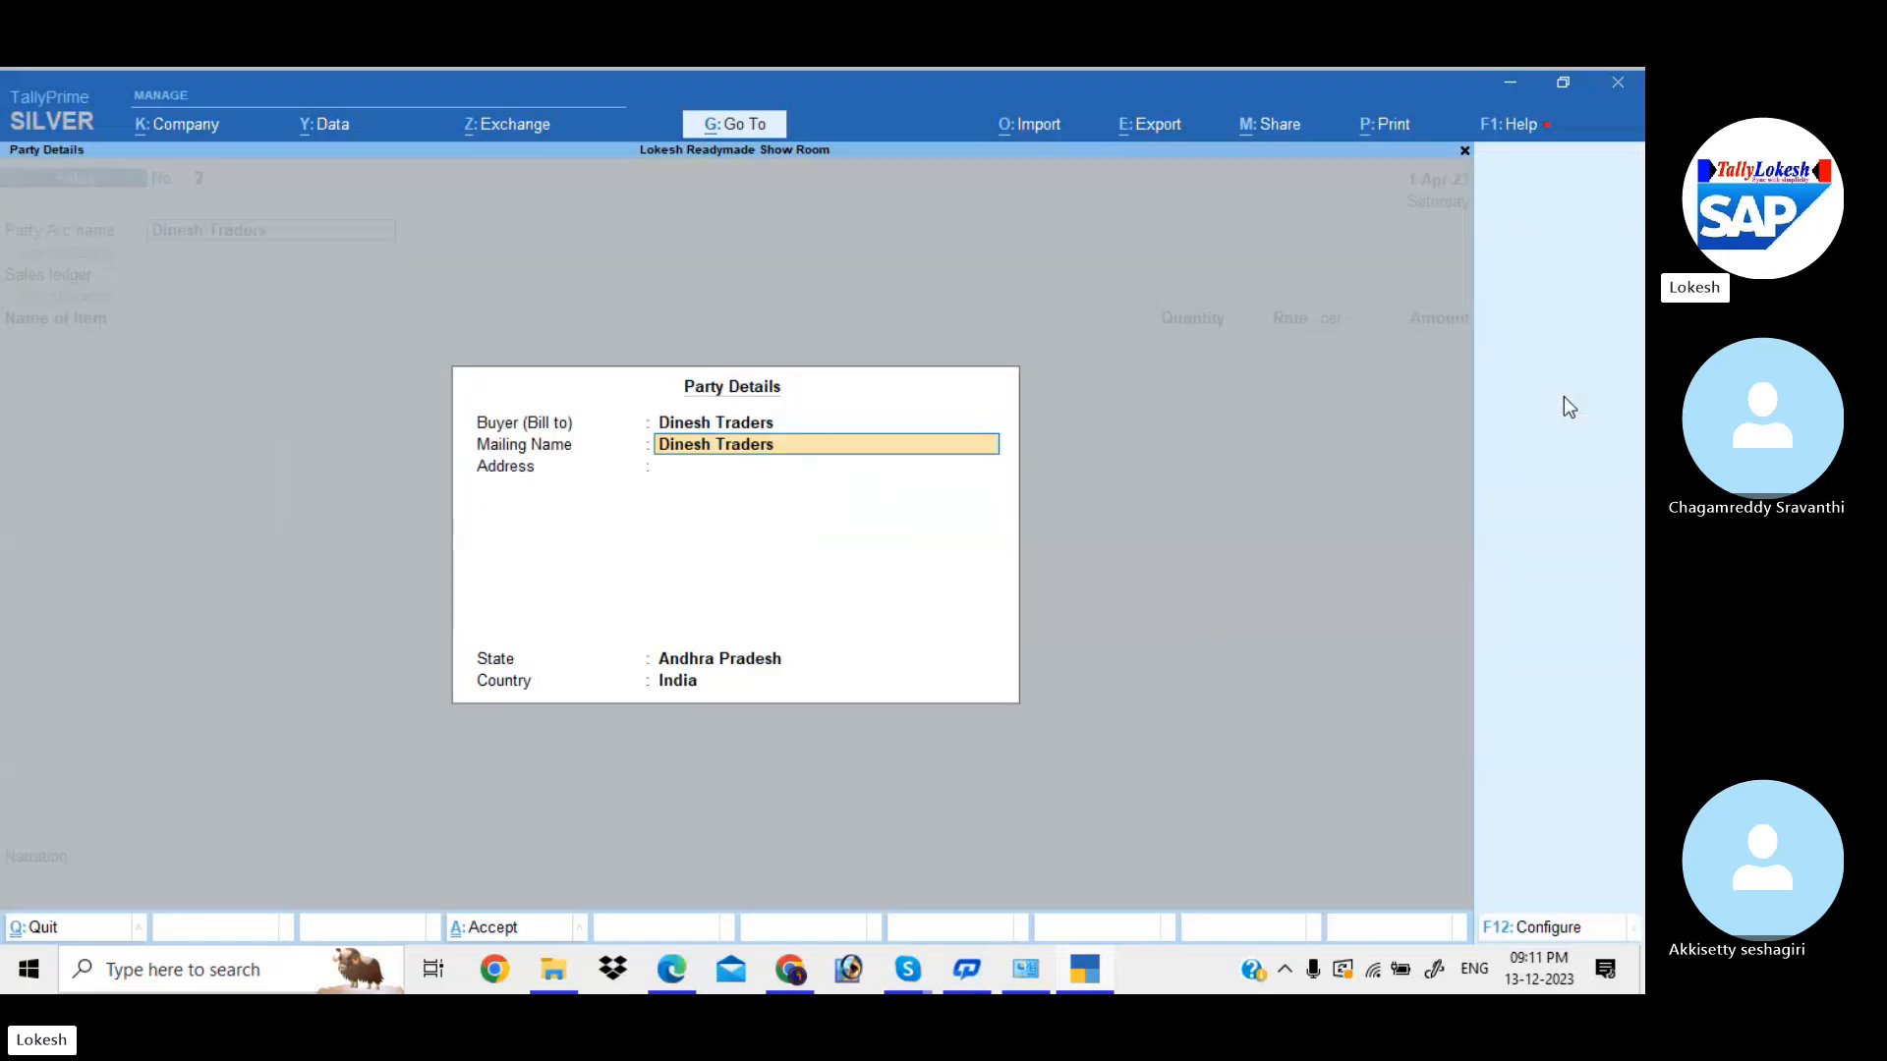
pyautogui.press('Return')
pyautogui.press('Return')
pyautogui.press('Return')
pyautogui.press('Return')
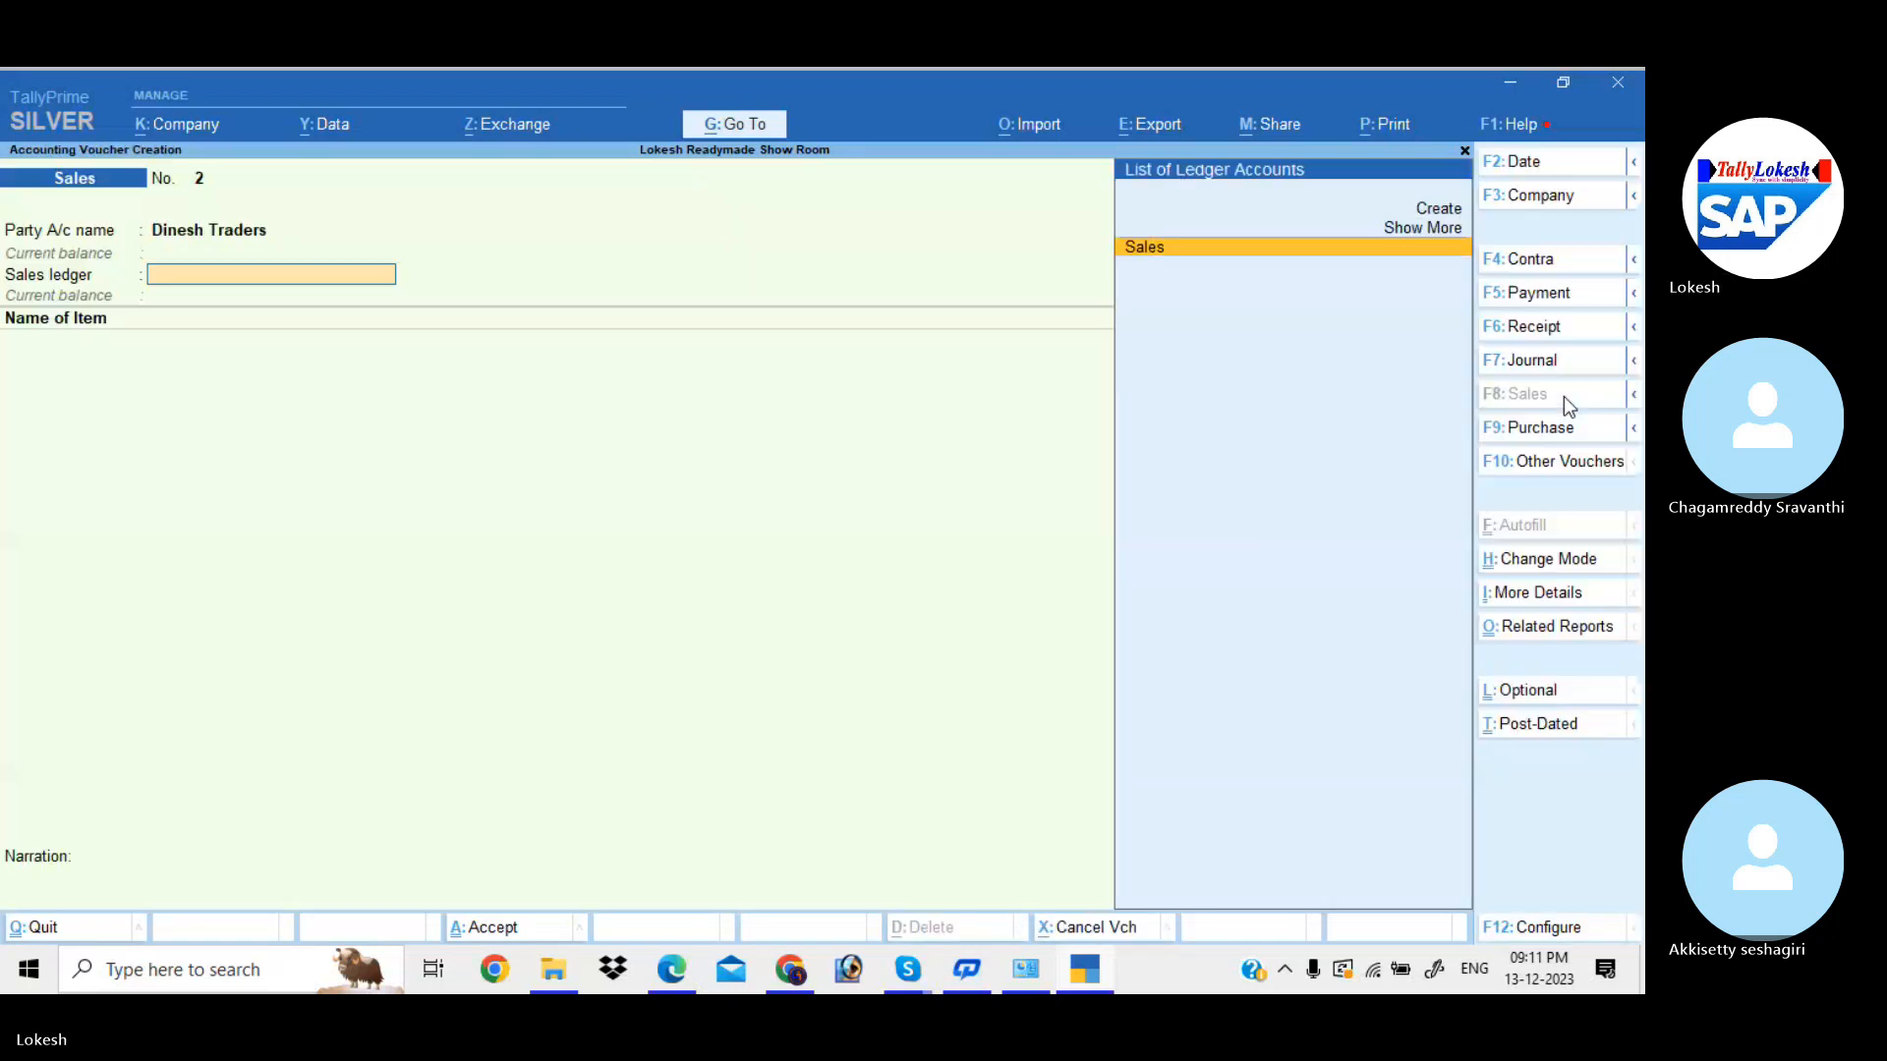
pyautogui.press('Return')
# - Add 5 nos of Raymond Pant at a rate of 3,500 with tracking number Not Applicable
pyautogui.press('Return')
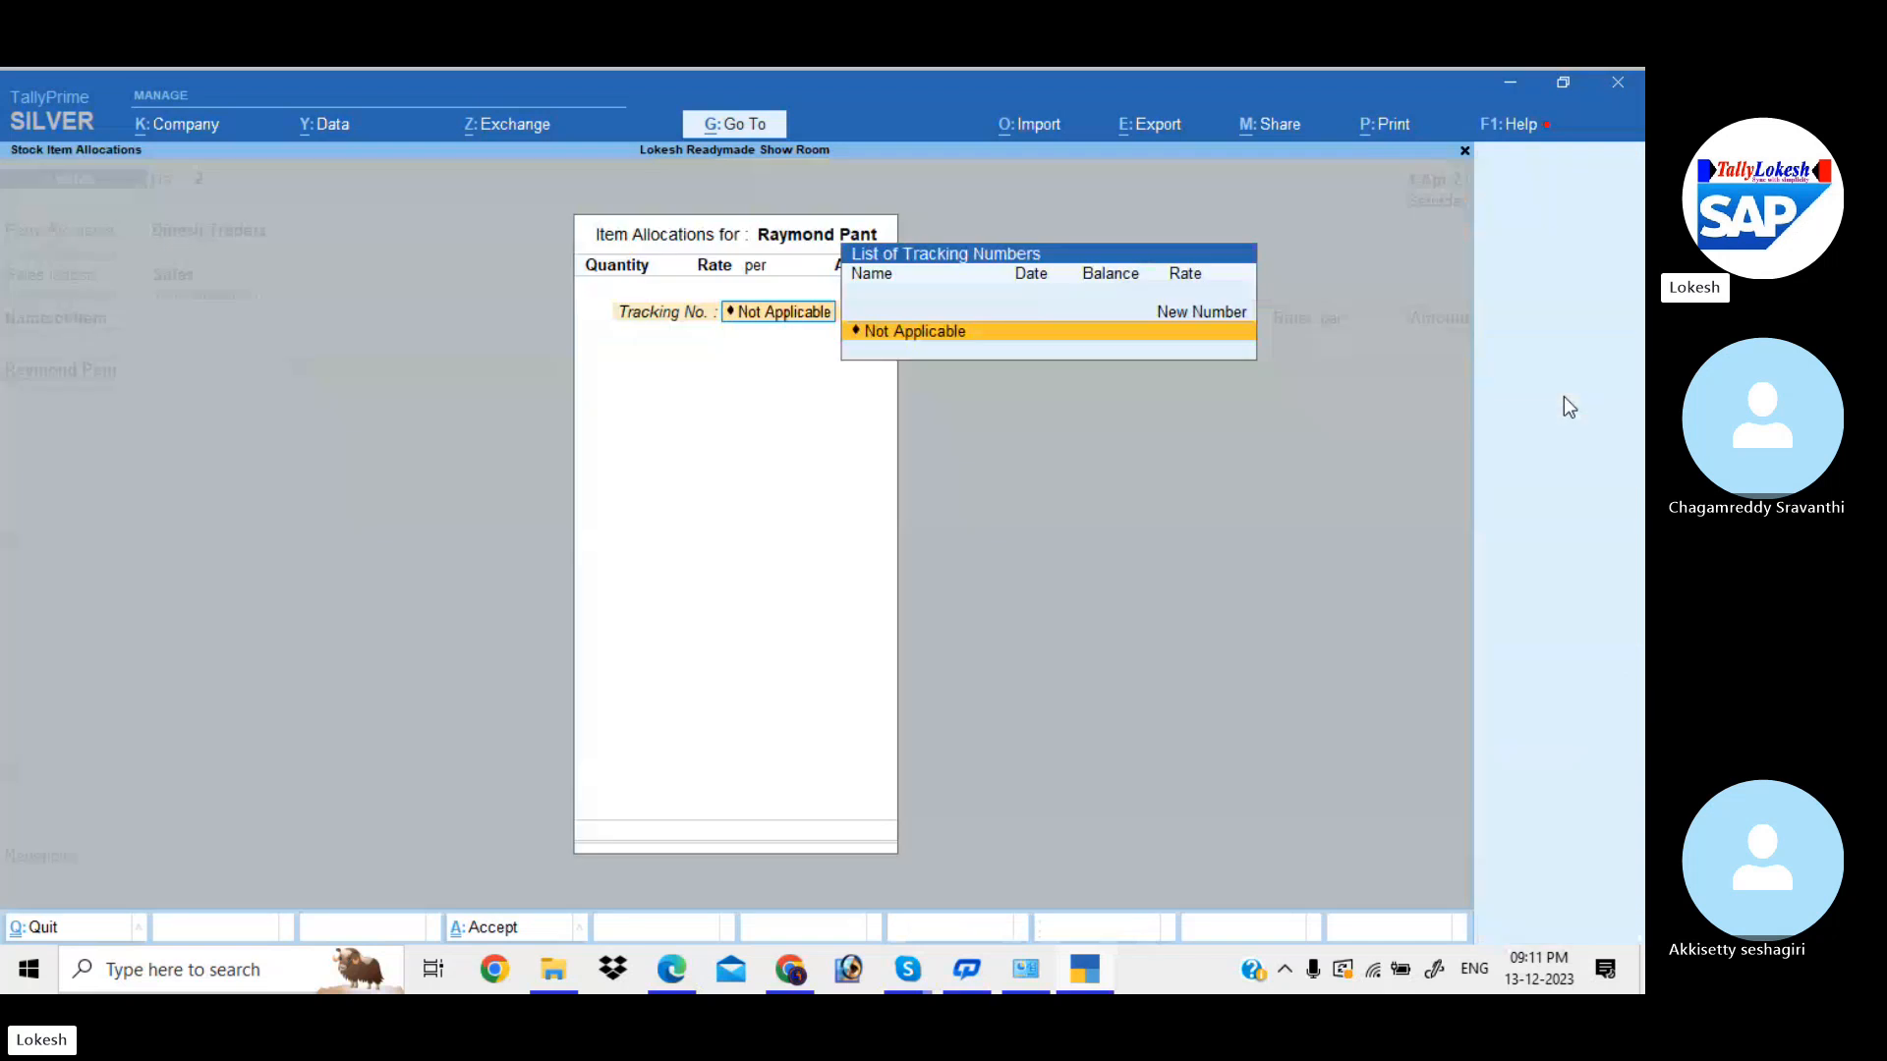
pyautogui.press('Return')
pyautogui.write('5')
pyautogui.press('Return')
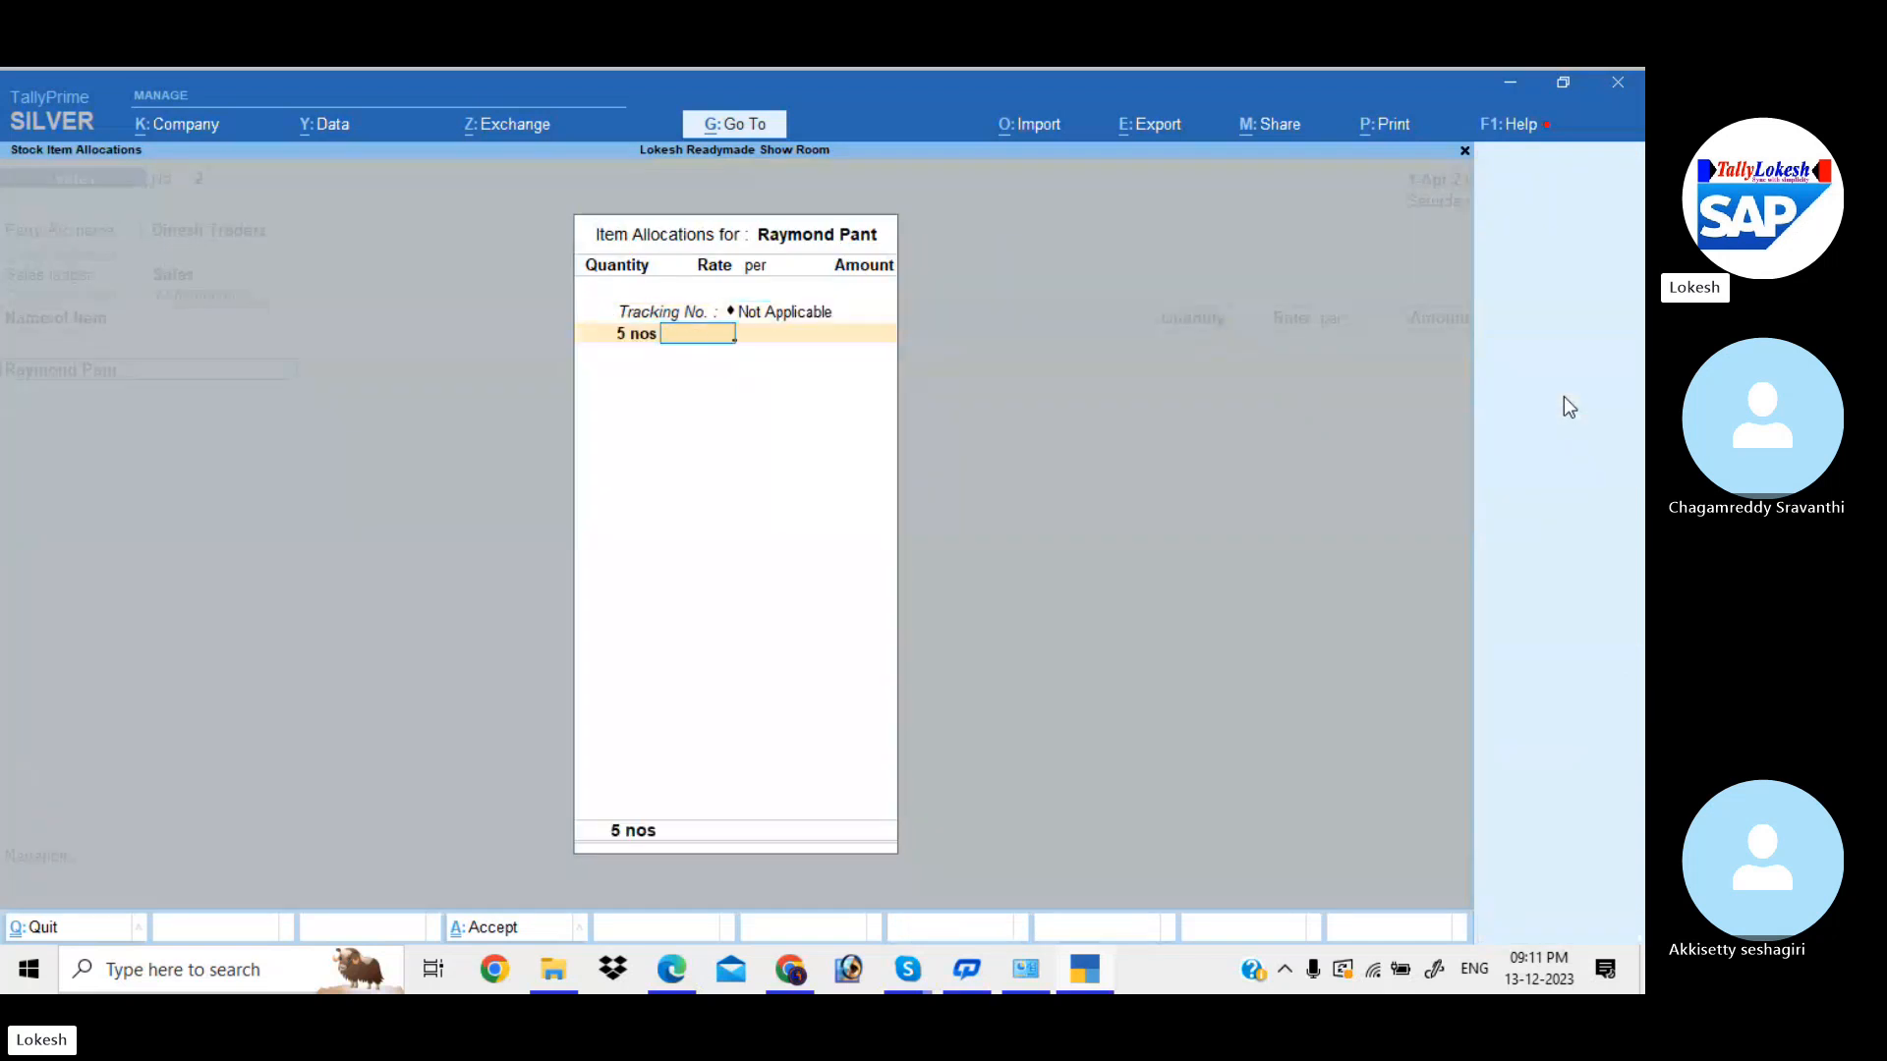
pyautogui.write('3500')
pyautogui.press('Return')
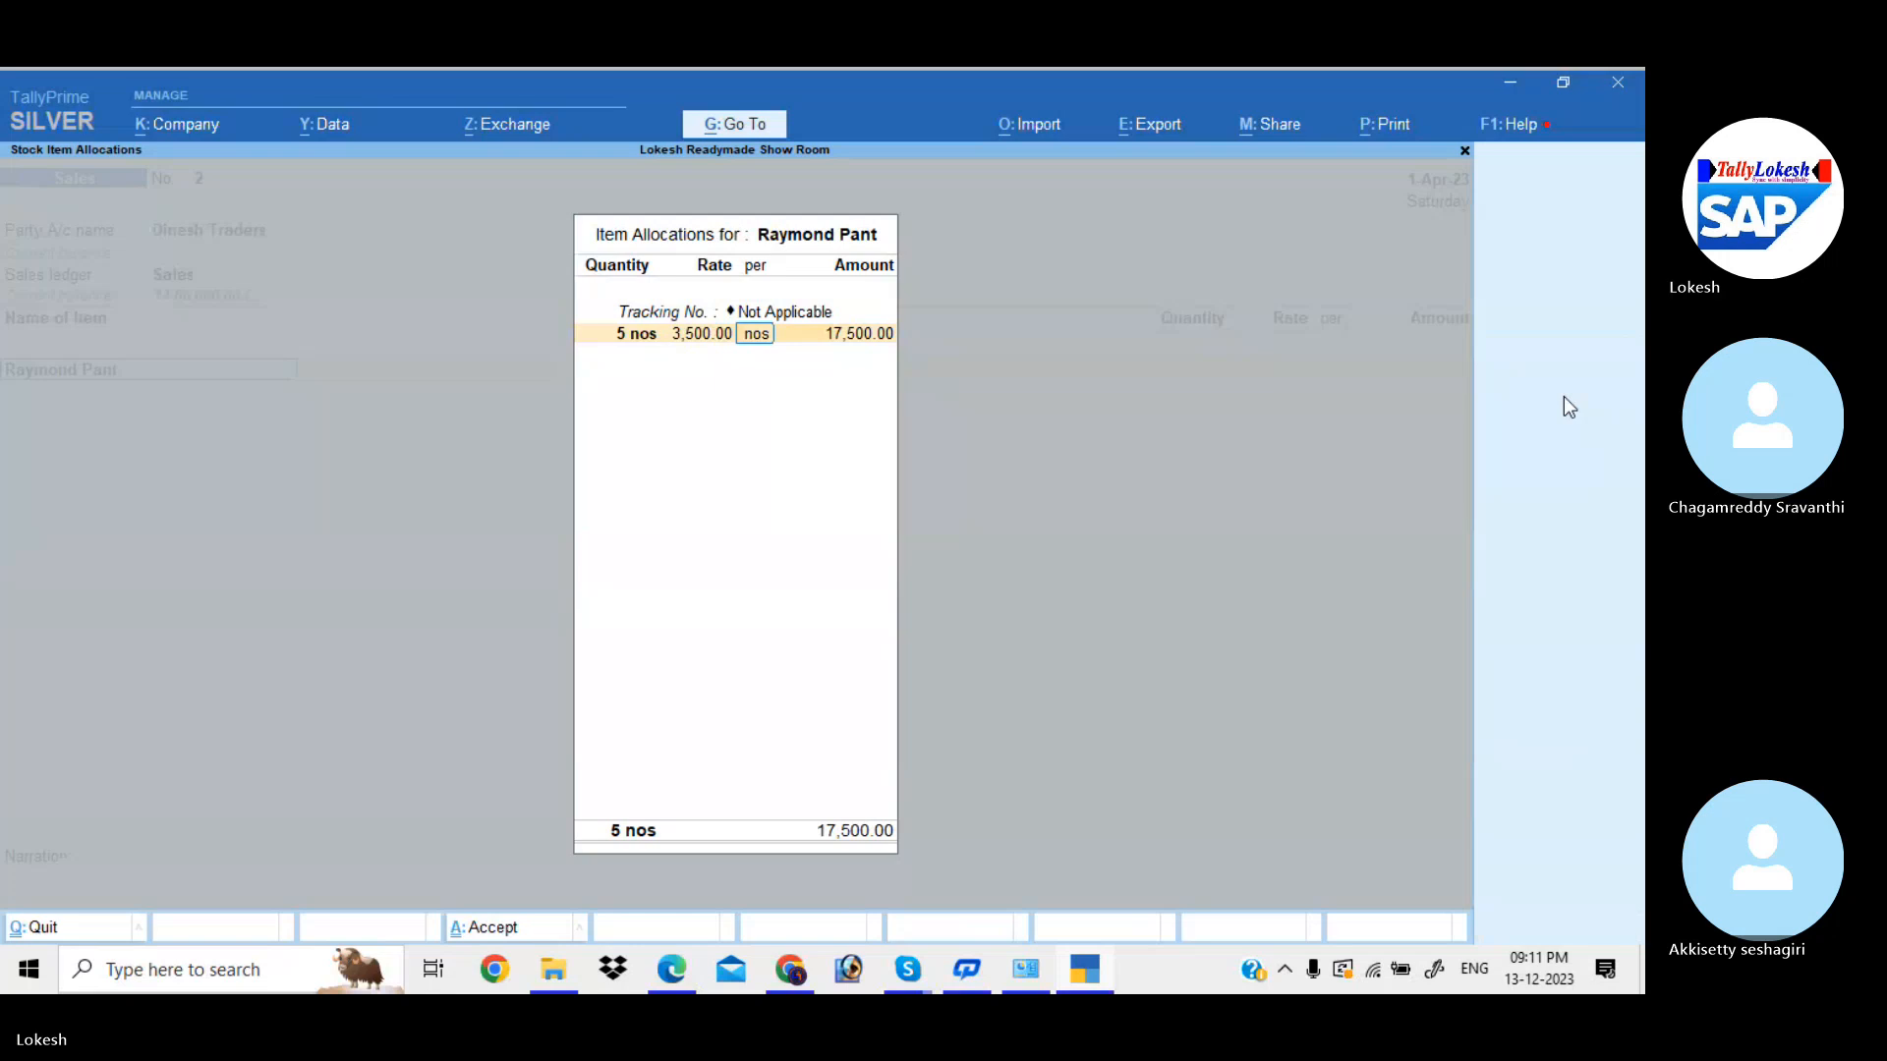
pyautogui.press('Return')
pyautogui.press('Return')
pyautogui.press('Return')
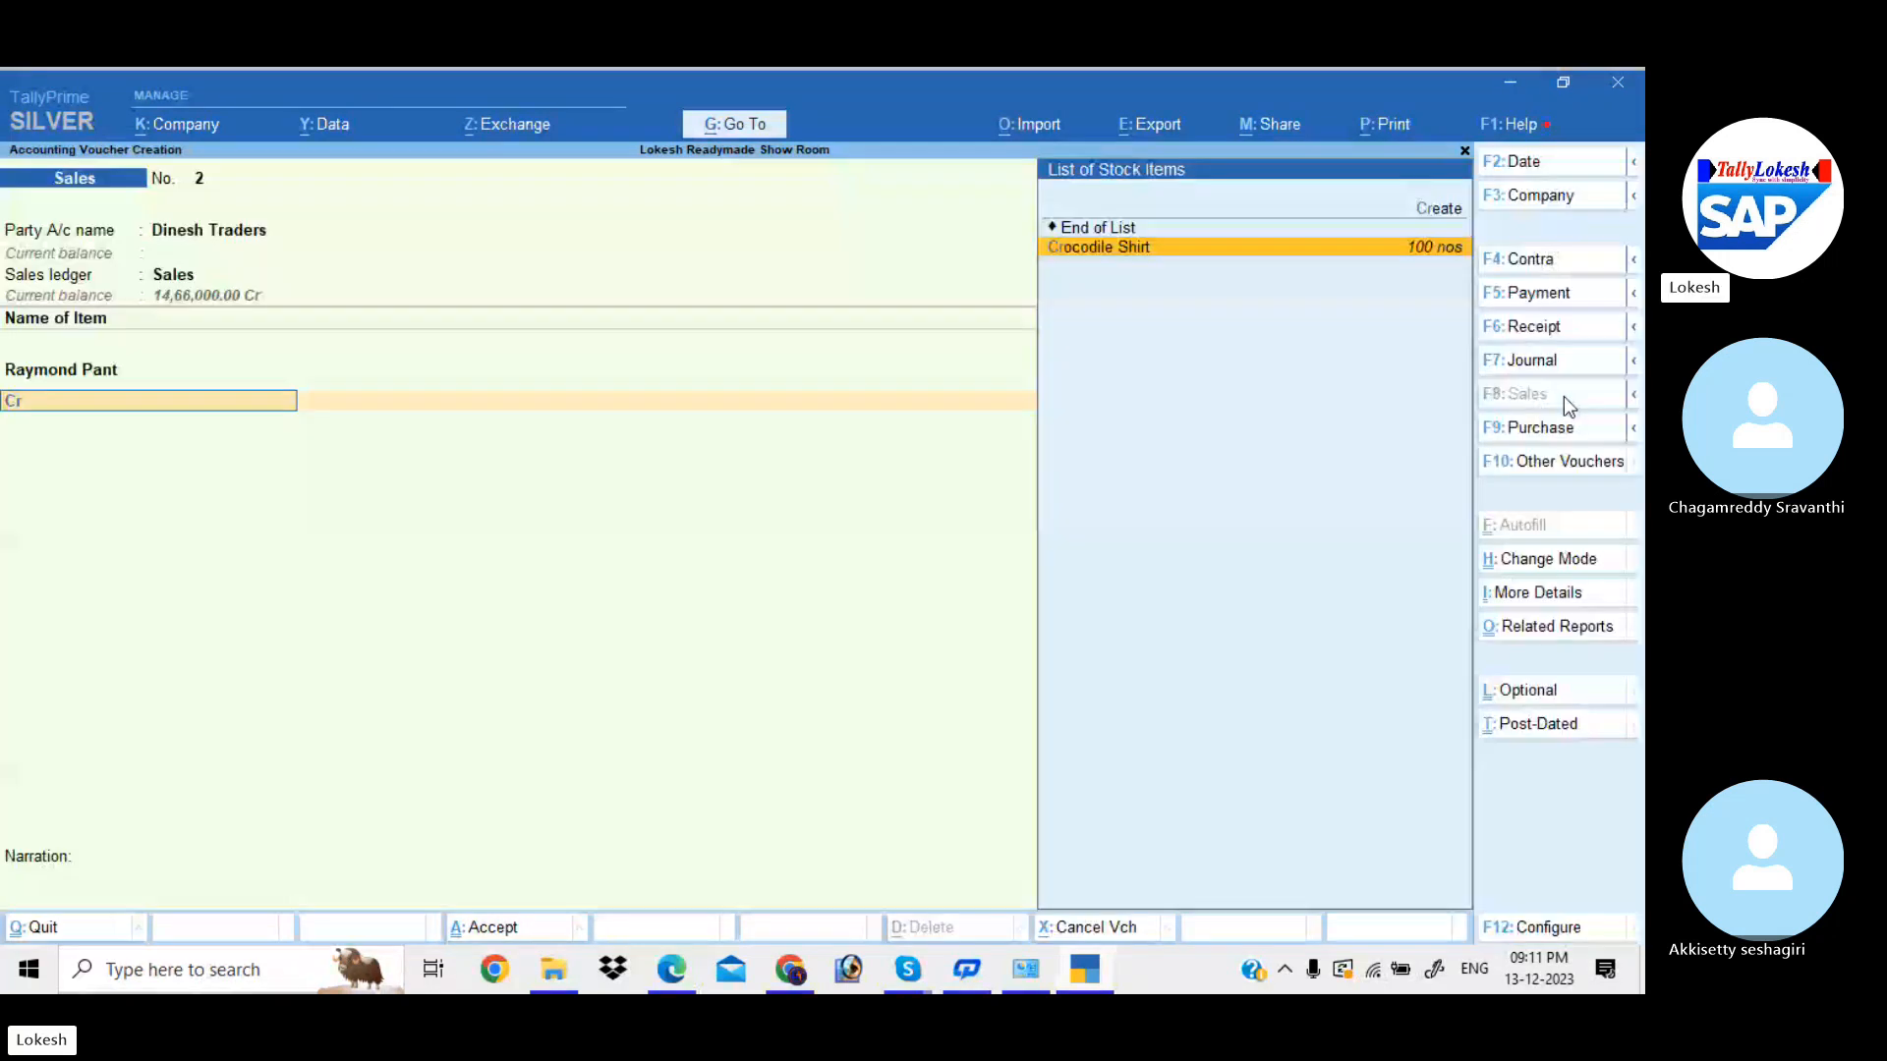
# - Add 8 nos of Crocodile Shirt at a rate of 1,200 to the sales voucher
pyautogui.write('8')
pyautogui.press('Return')
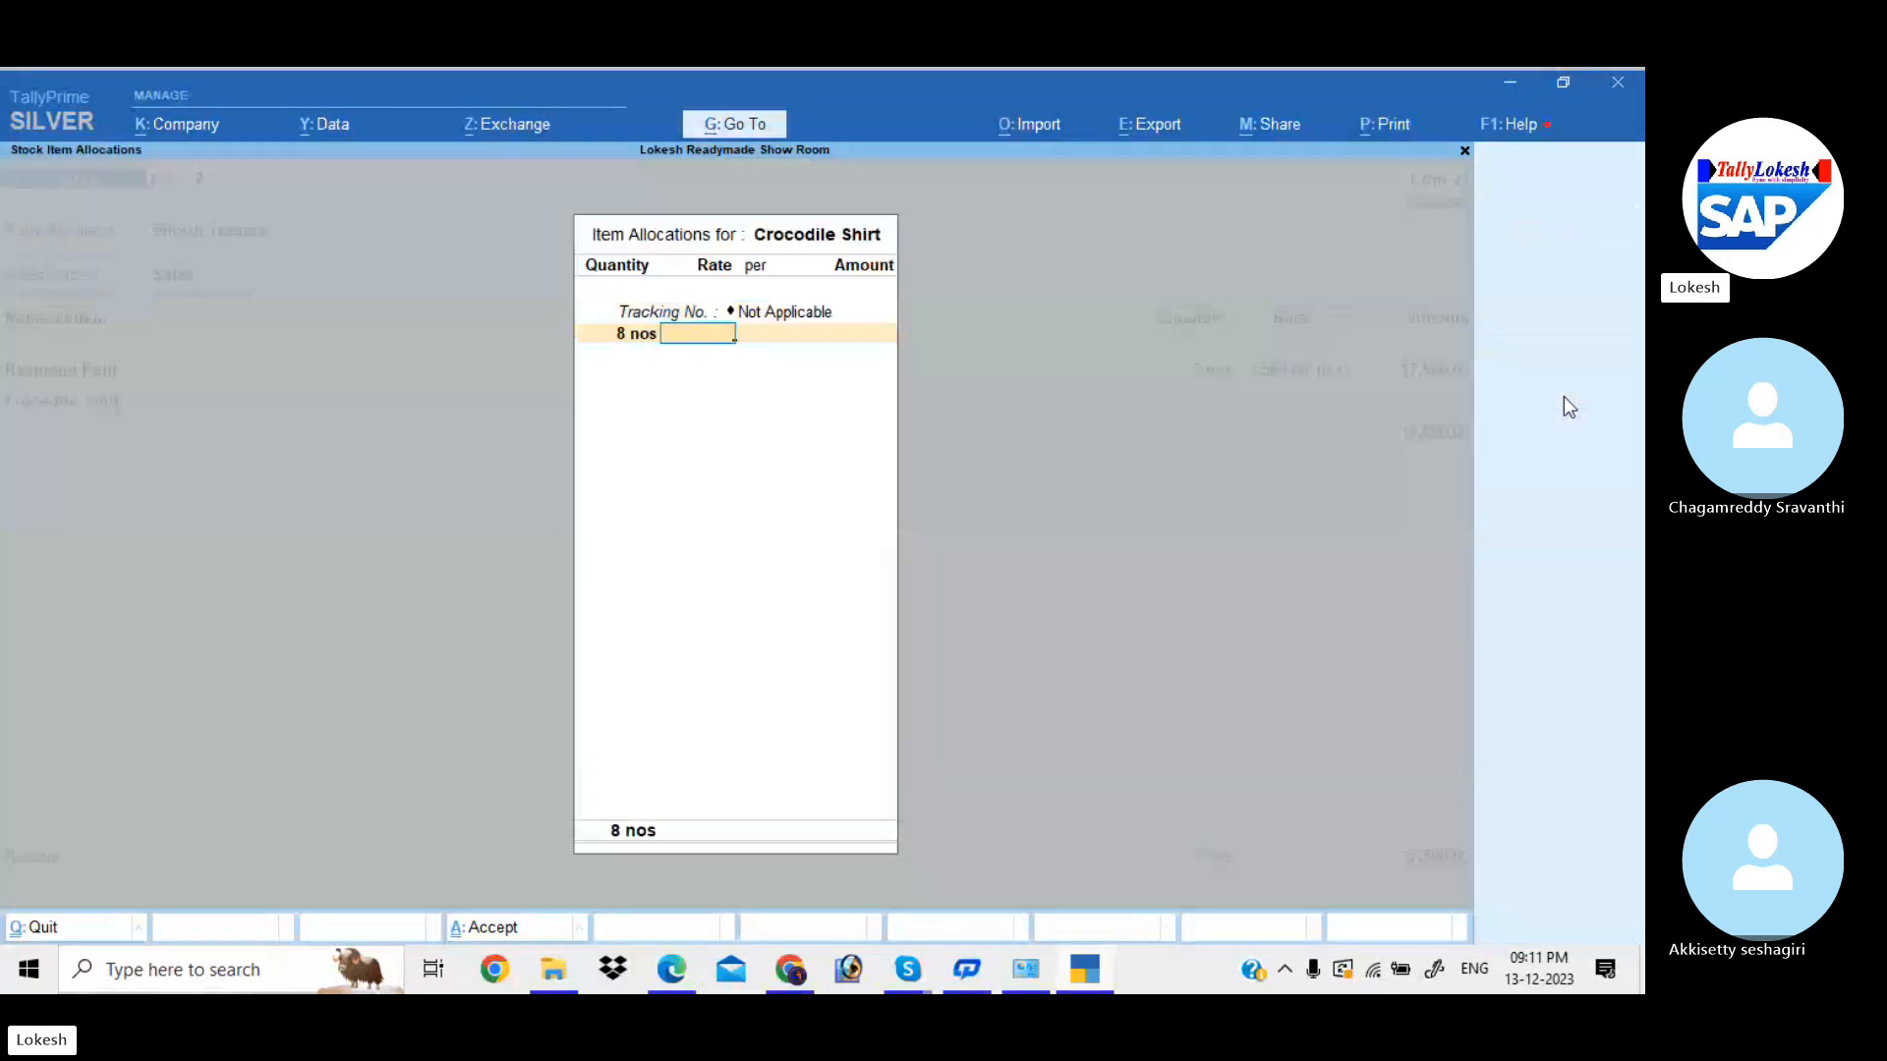
pyautogui.write('1200')
pyautogui.press('Return')
pyautogui.press('Return')
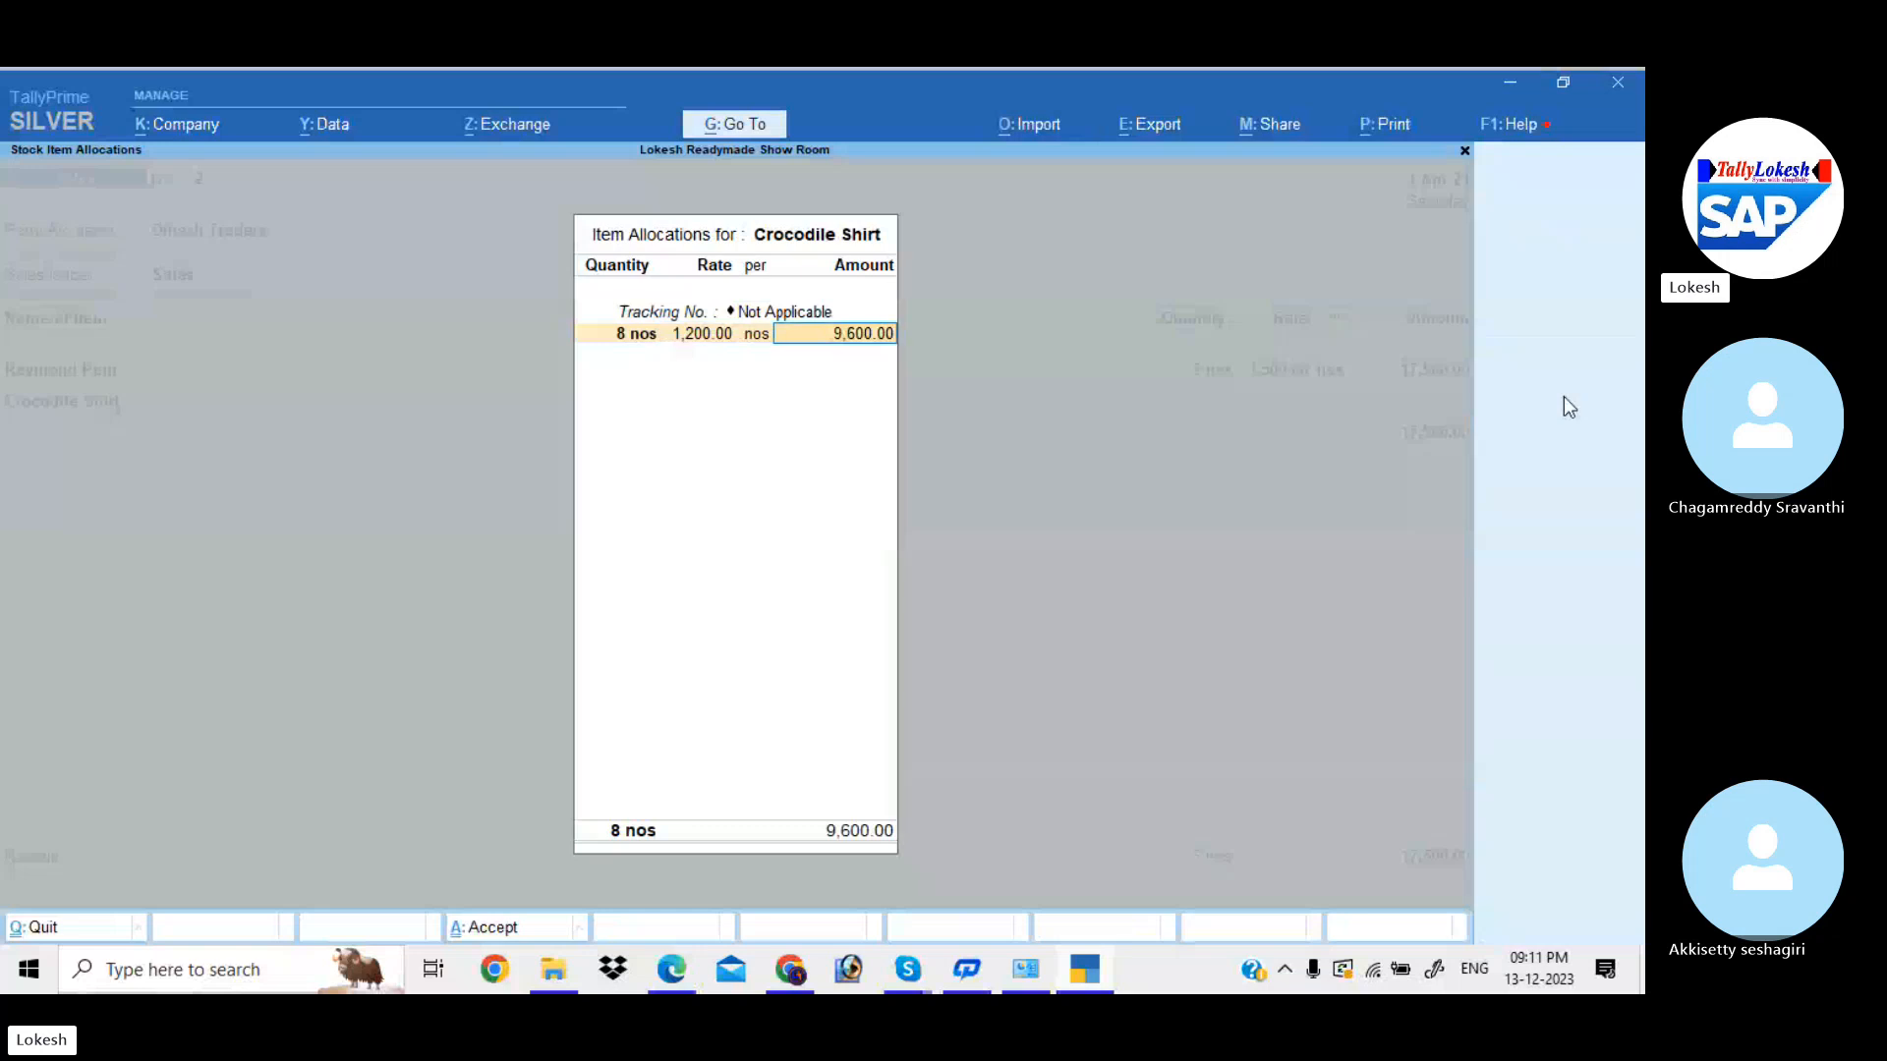
pyautogui.press('Return')
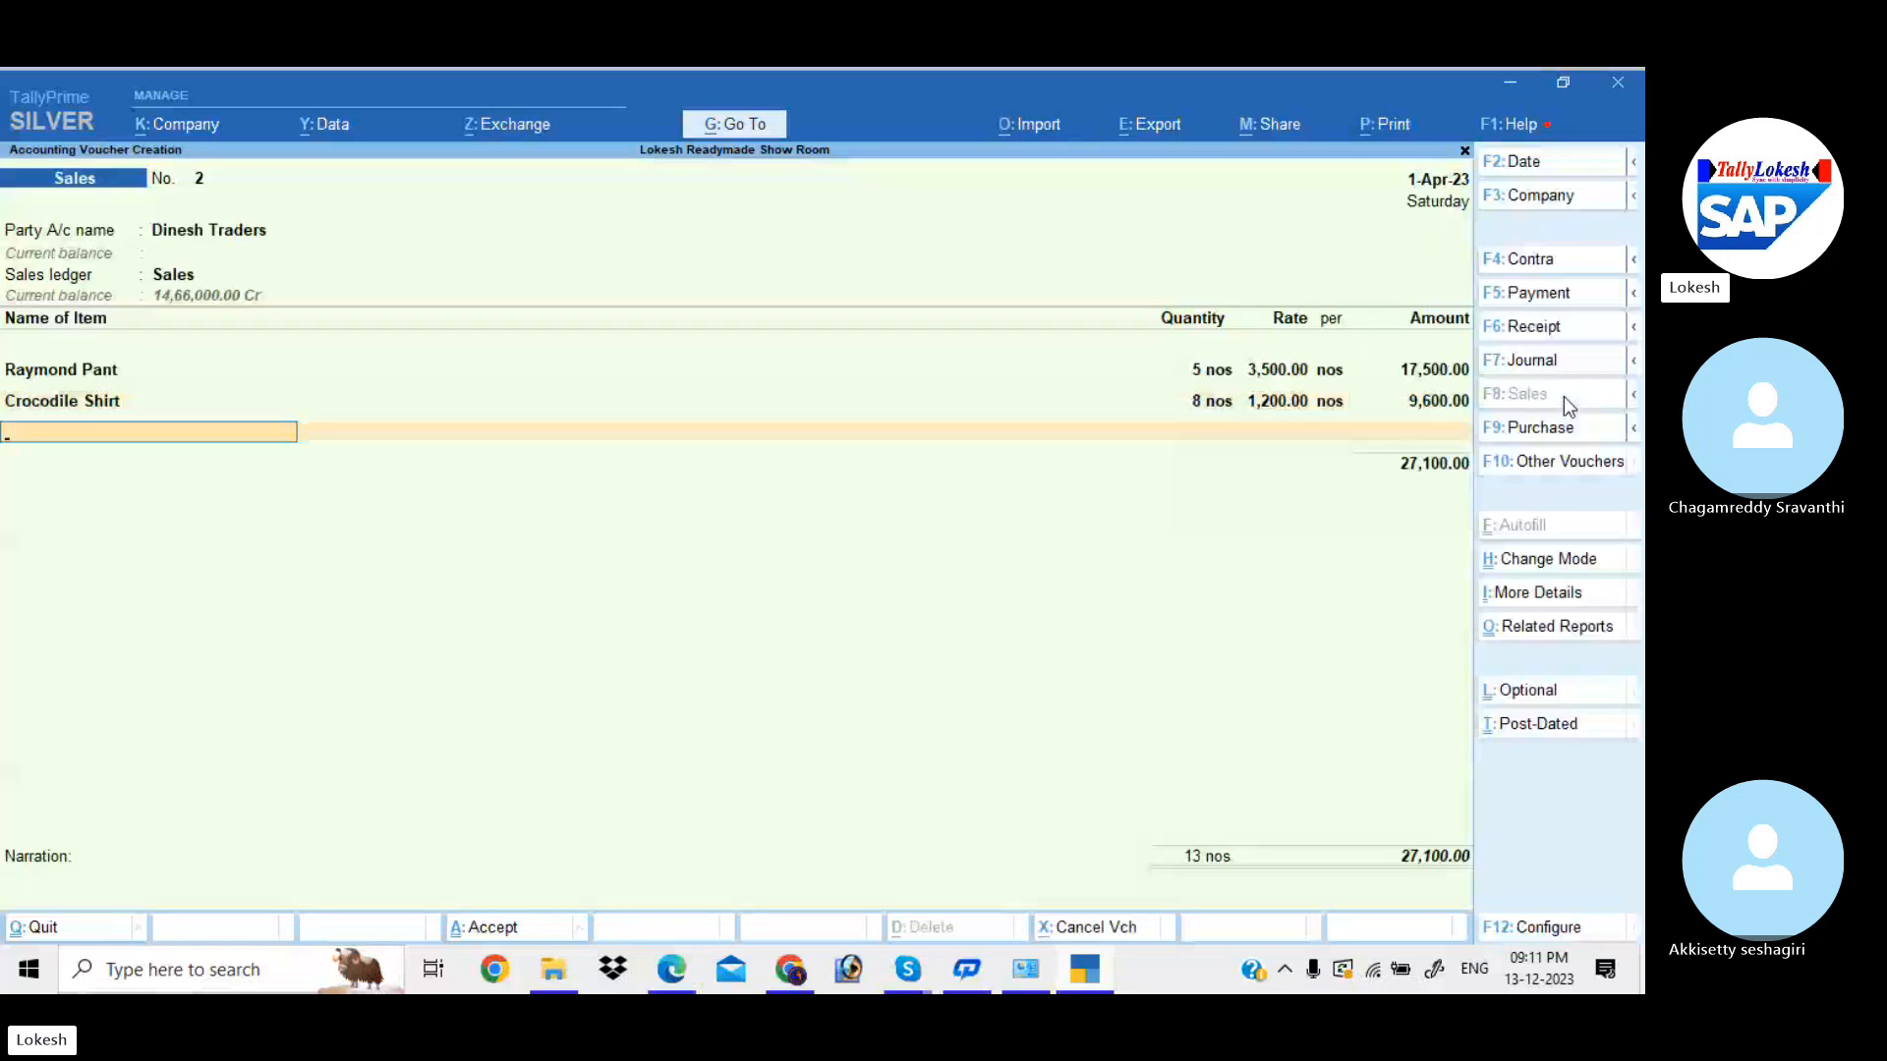
# - Add 10 bx of Nike Shoes at a rate of 1,200 with tracking number Not Applicable
pyautogui.write('N')
pyautogui.press('Return')
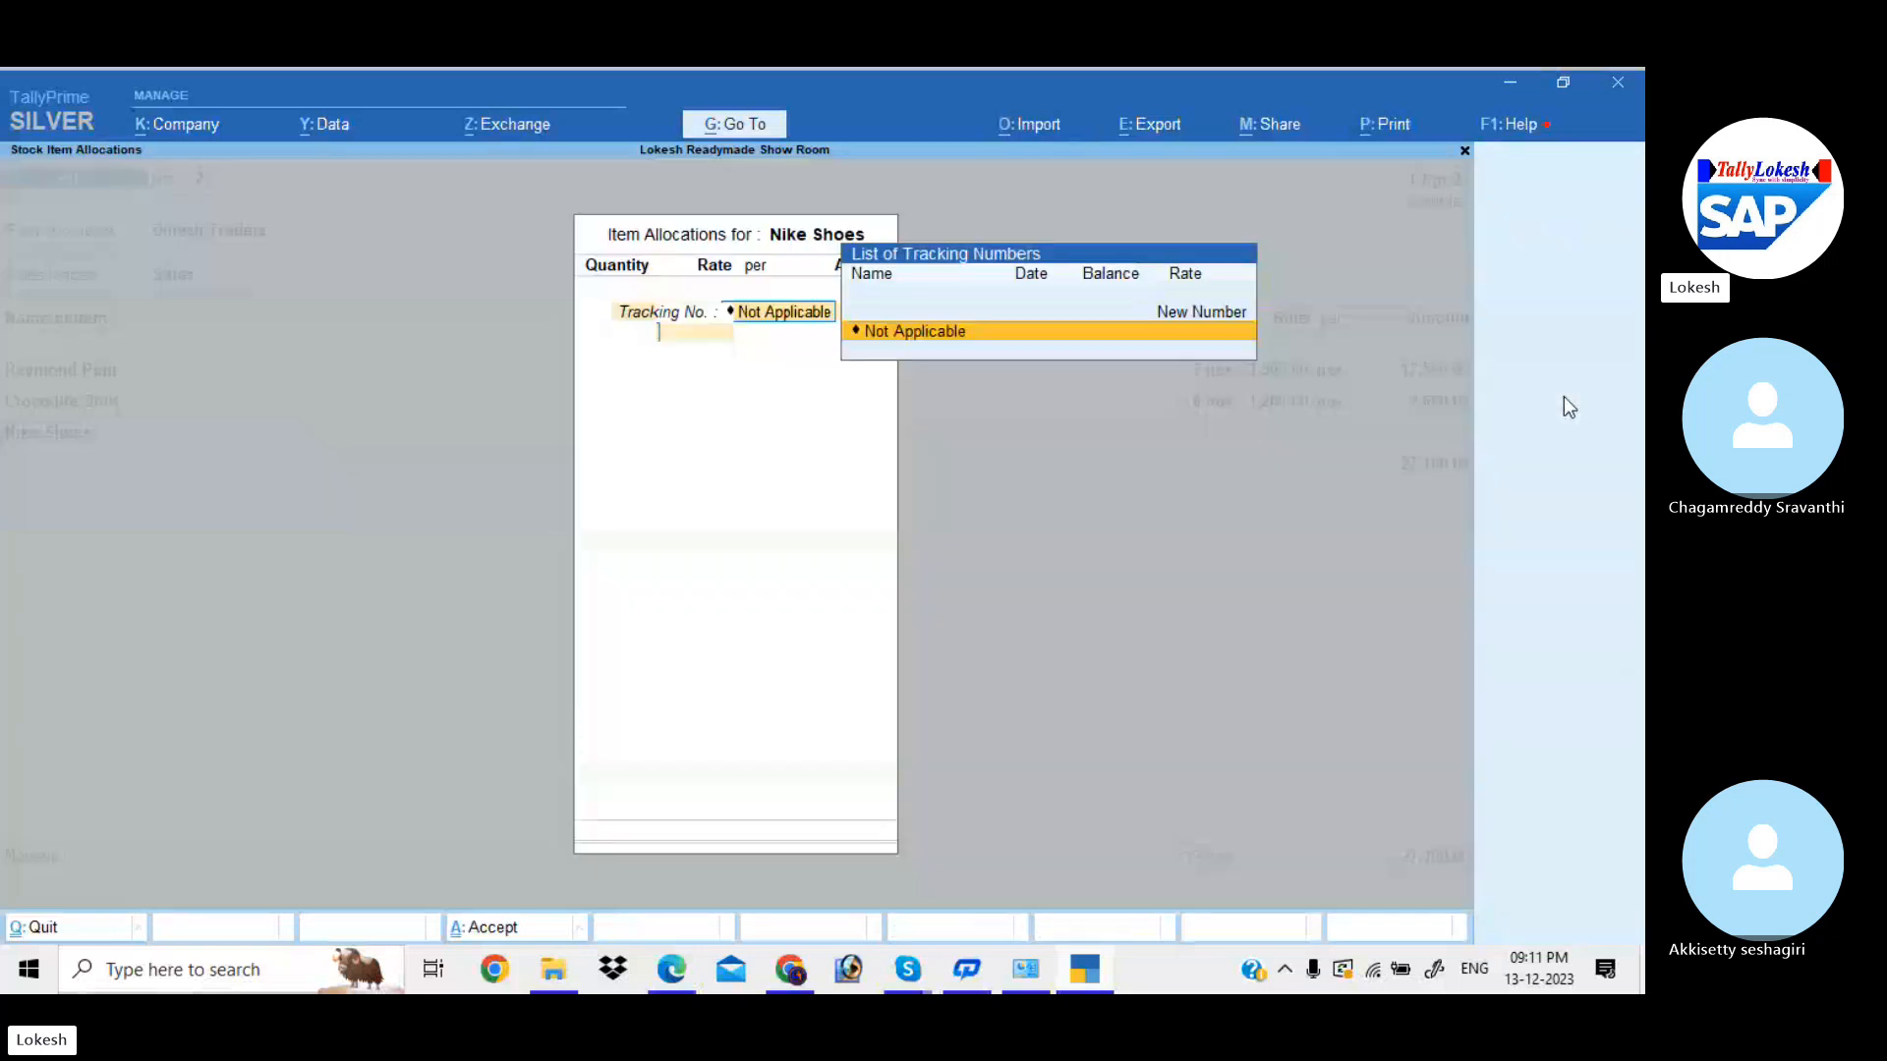
pyautogui.press('Return')
pyautogui.write('10')
pyautogui.press('Return')
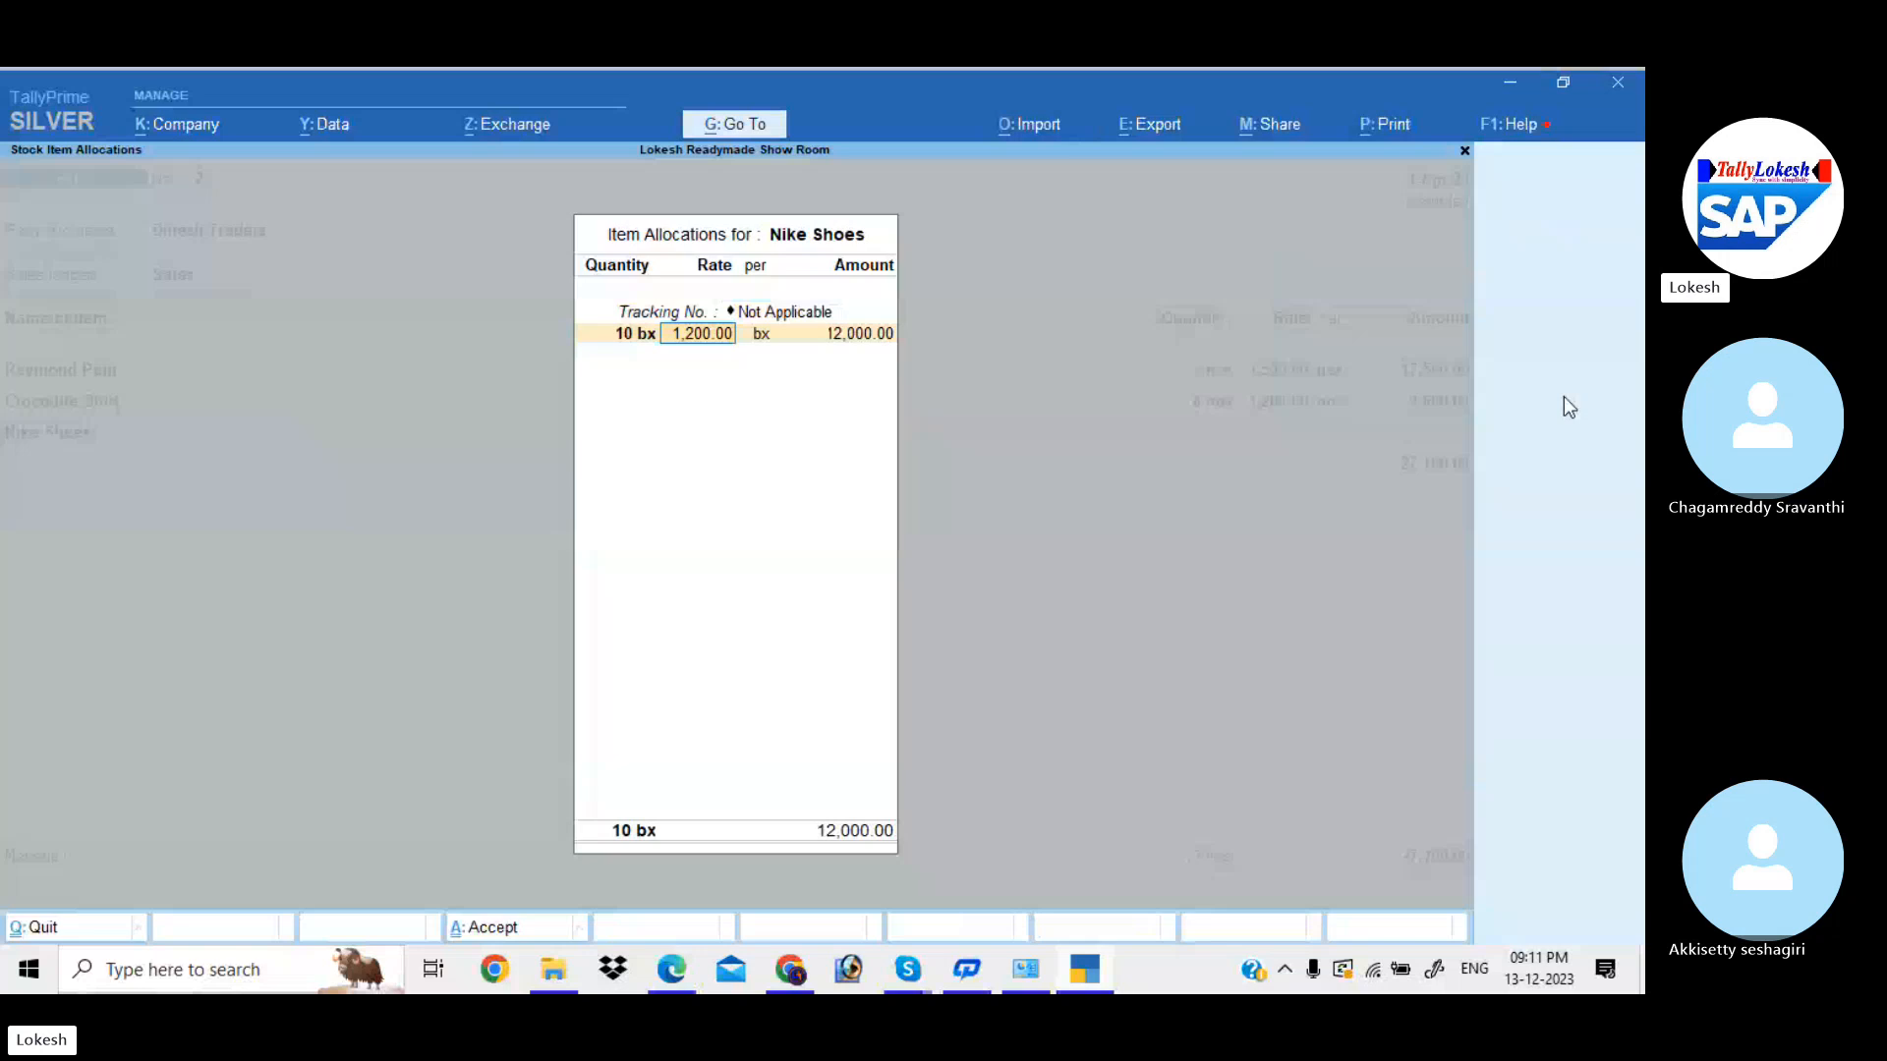
pyautogui.press('Return')
pyautogui.press('Return')
pyautogui.press('Return')
# - End the item list and save the Dinesh Traders sales voucher without a narration
pyautogui.press('Return')
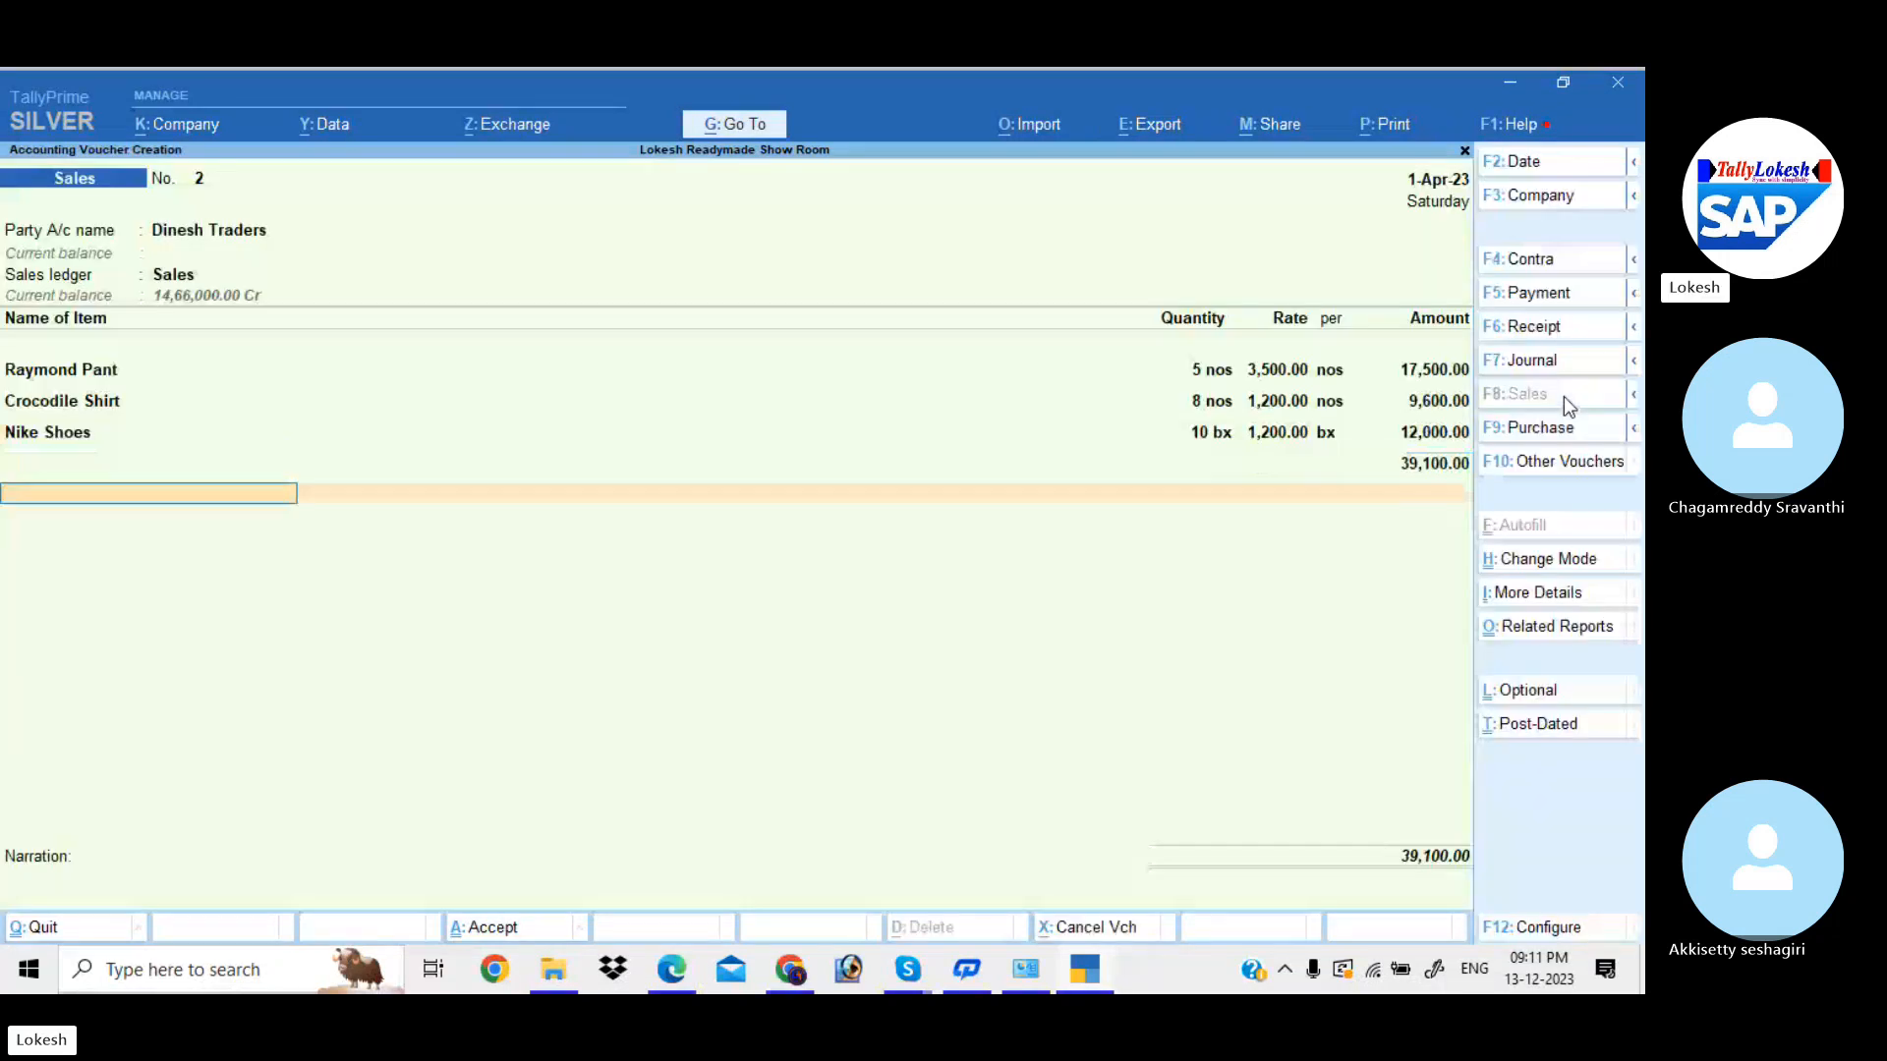
pyautogui.press('Return')
pyautogui.press('Return')
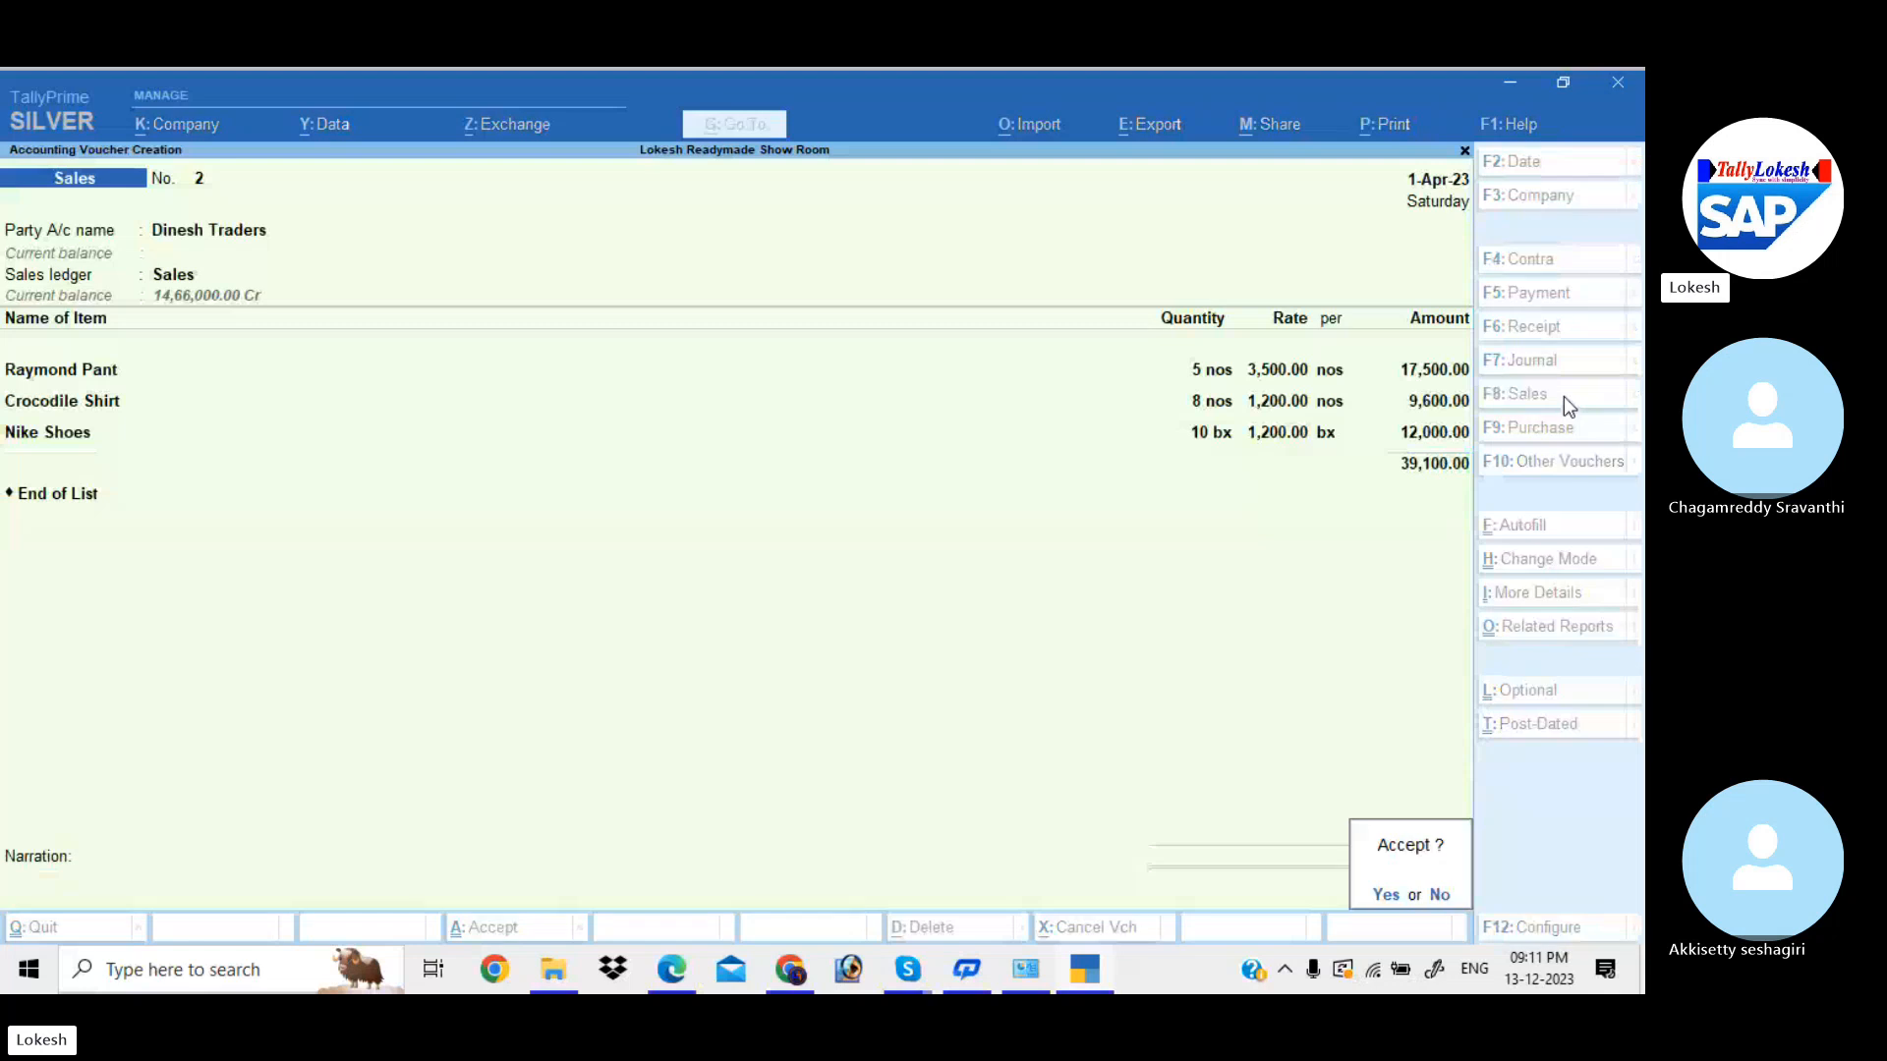
pyautogui.press('Return')
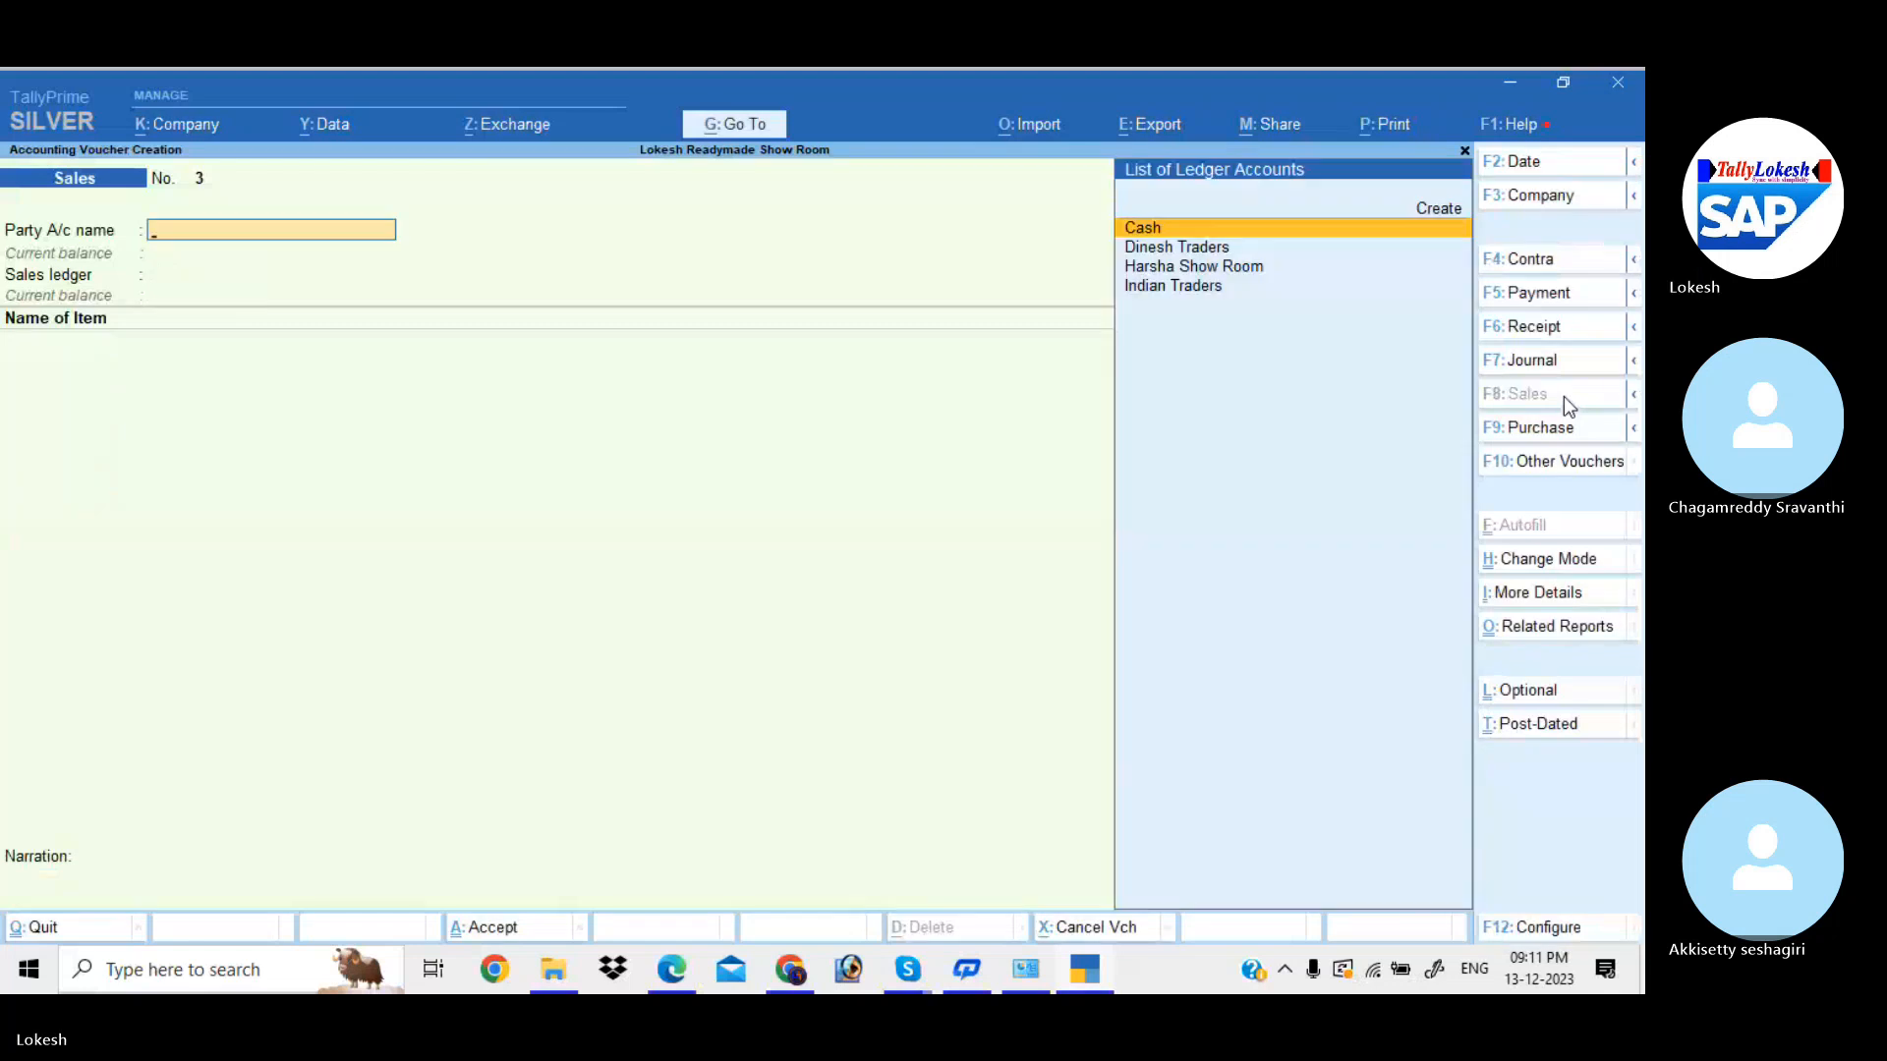
# - Leave voucher entry and review the recorded vouchers in the Day Book
pyautogui.press('Escape')
pyautogui.press('Return')
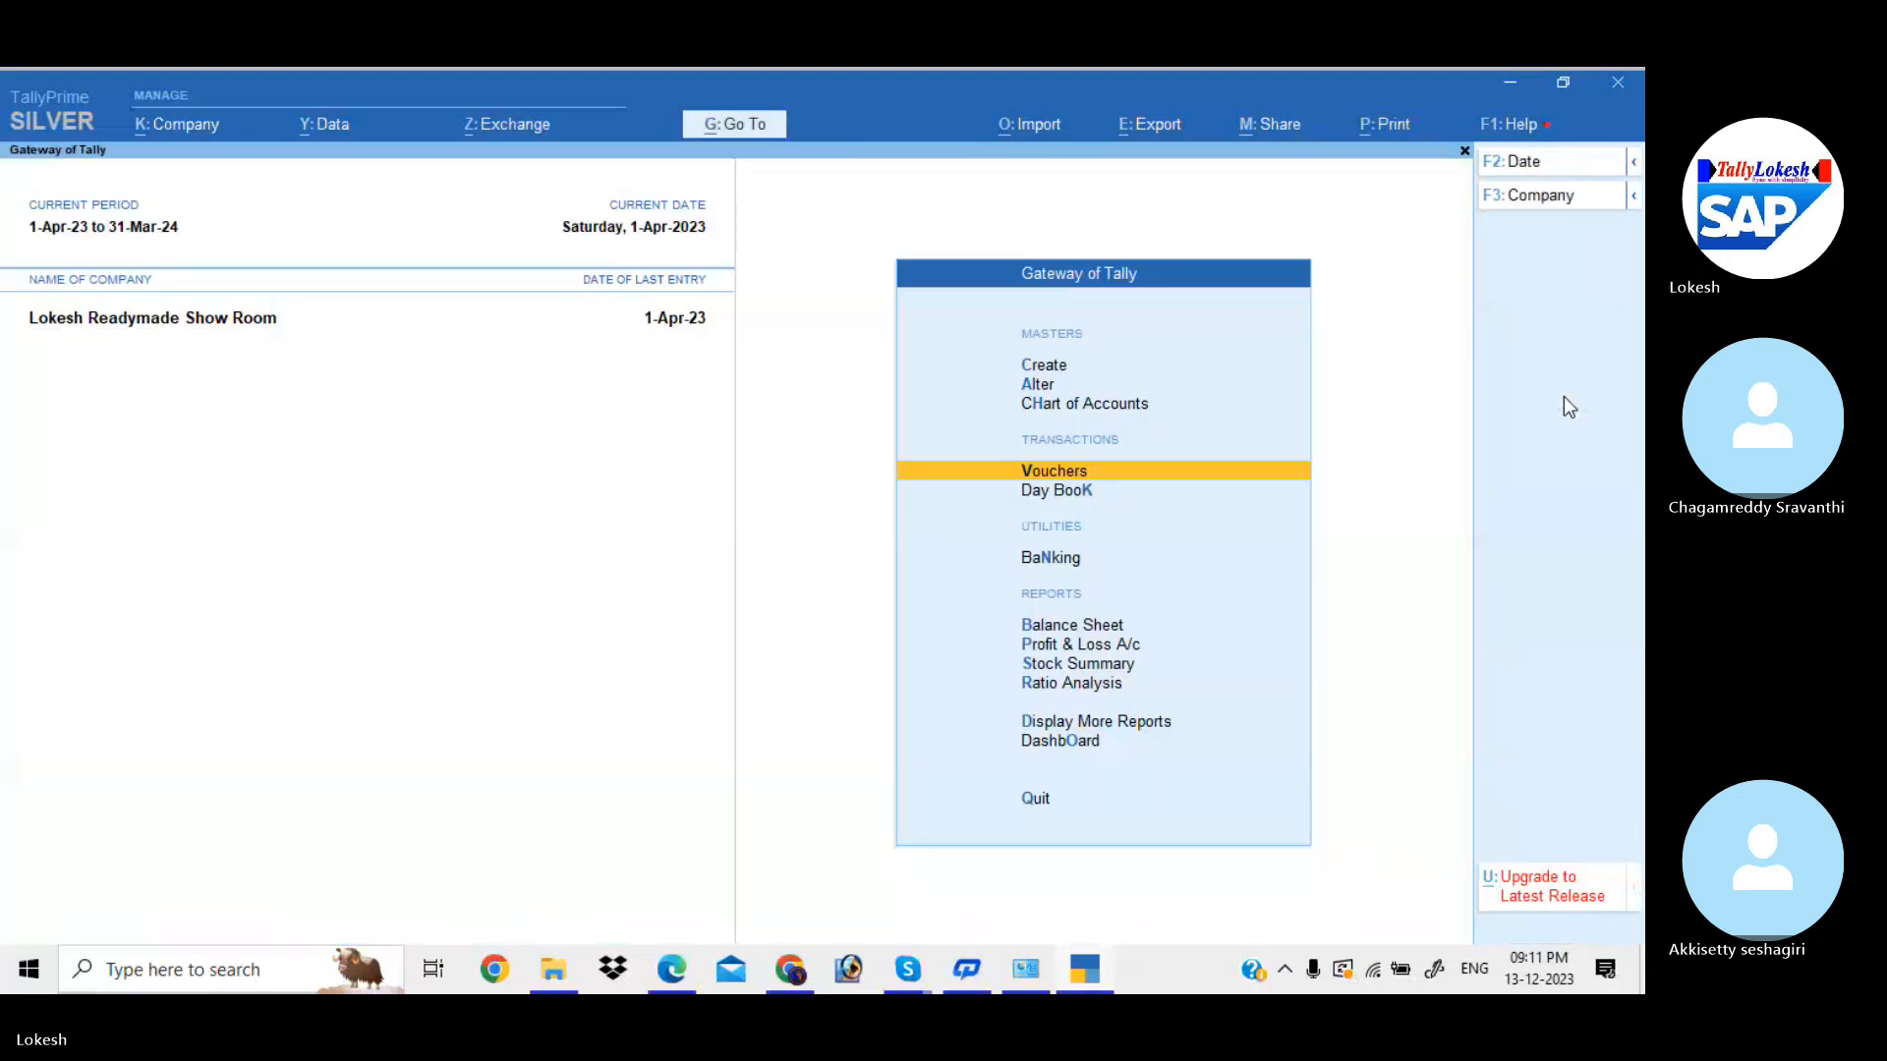
pyautogui.press('Down')
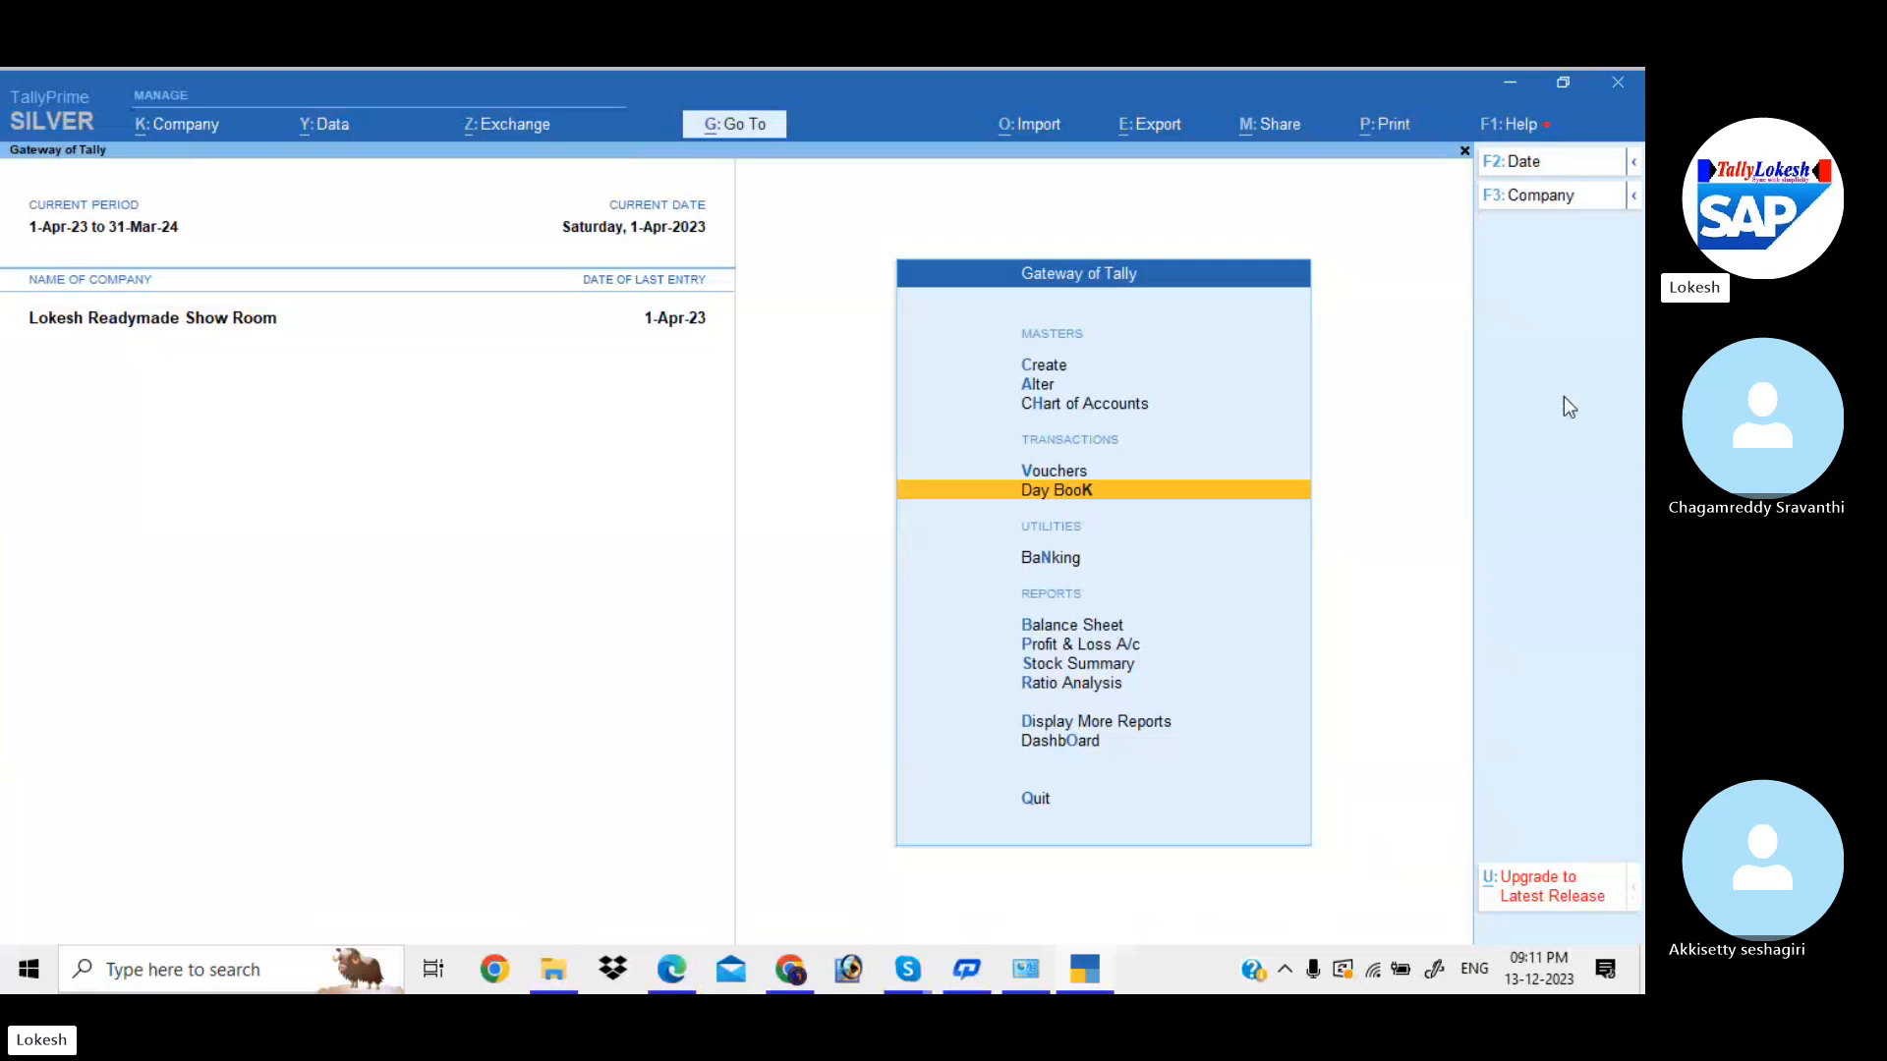
pyautogui.press('Return')
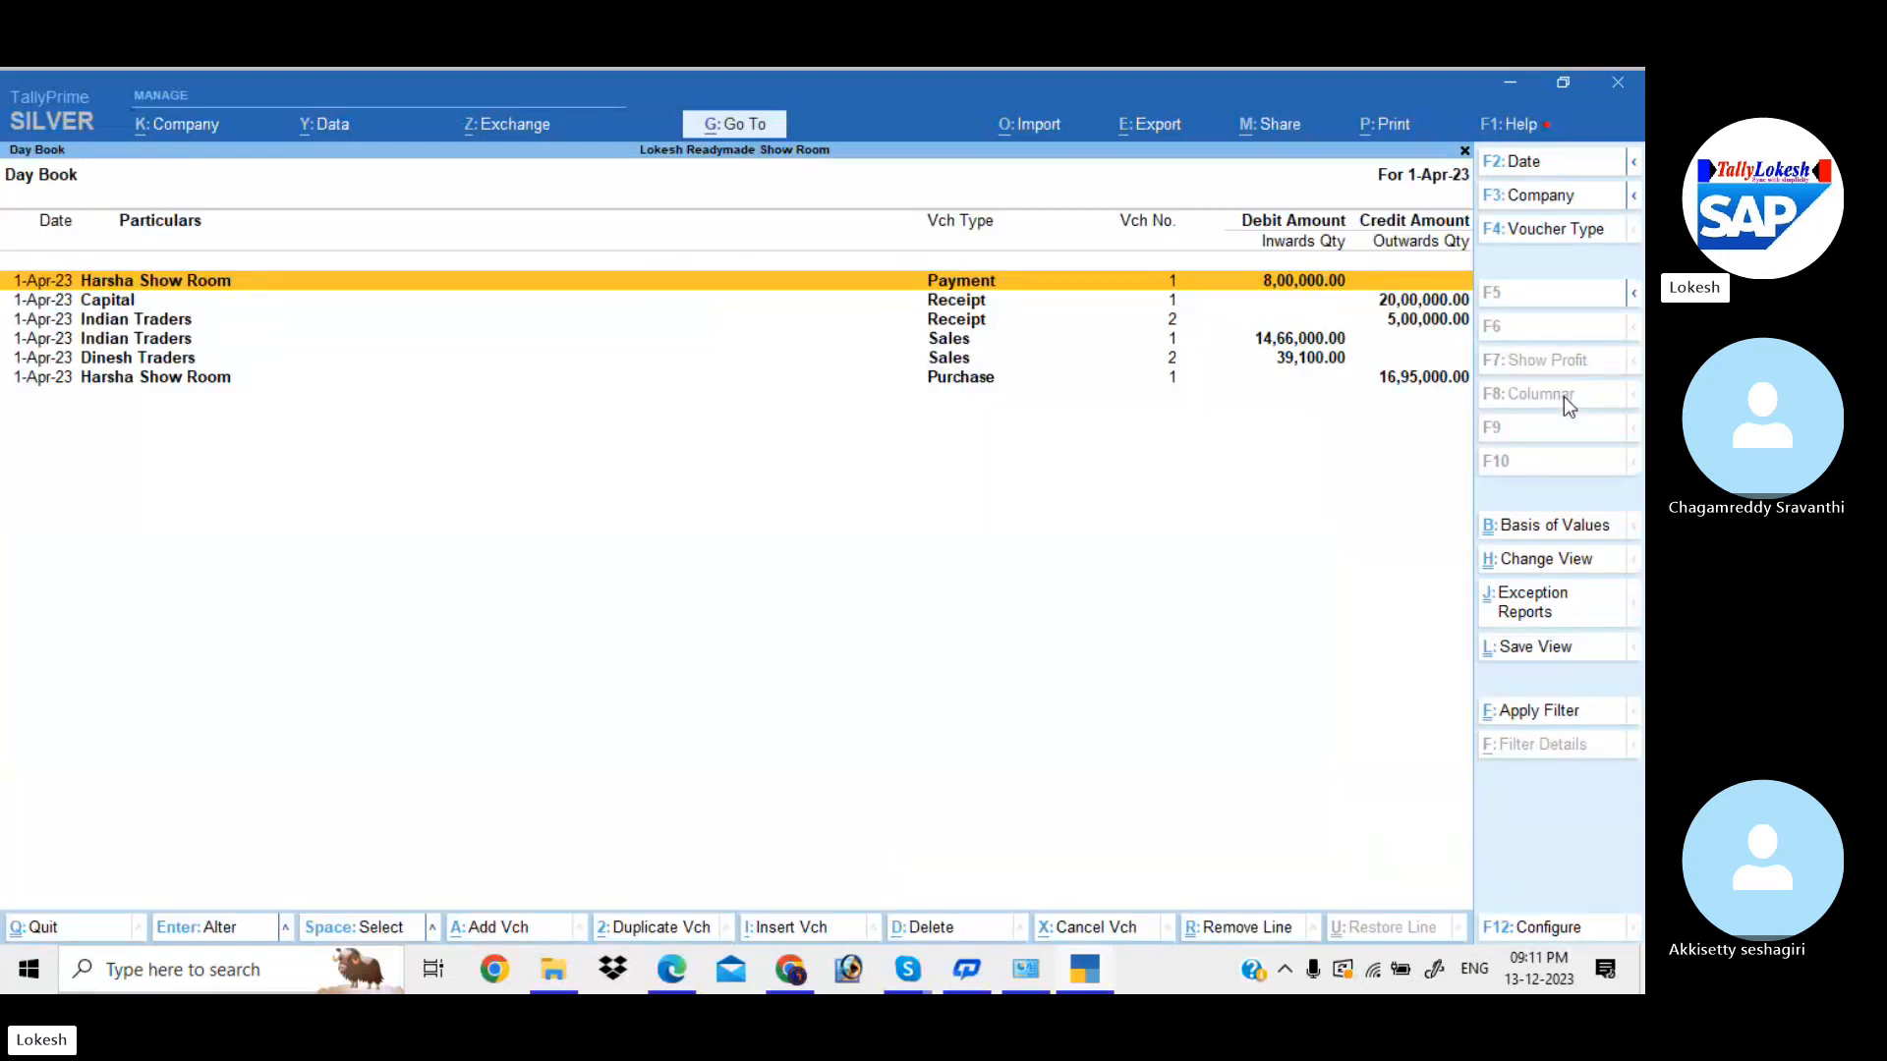
pyautogui.press('Escape')
# - Open the Profit & Loss A/c in detailed format and examine its entries down to Nett Profit
pyautogui.press('Down')
pyautogui.press('Down')
pyautogui.press('Down')
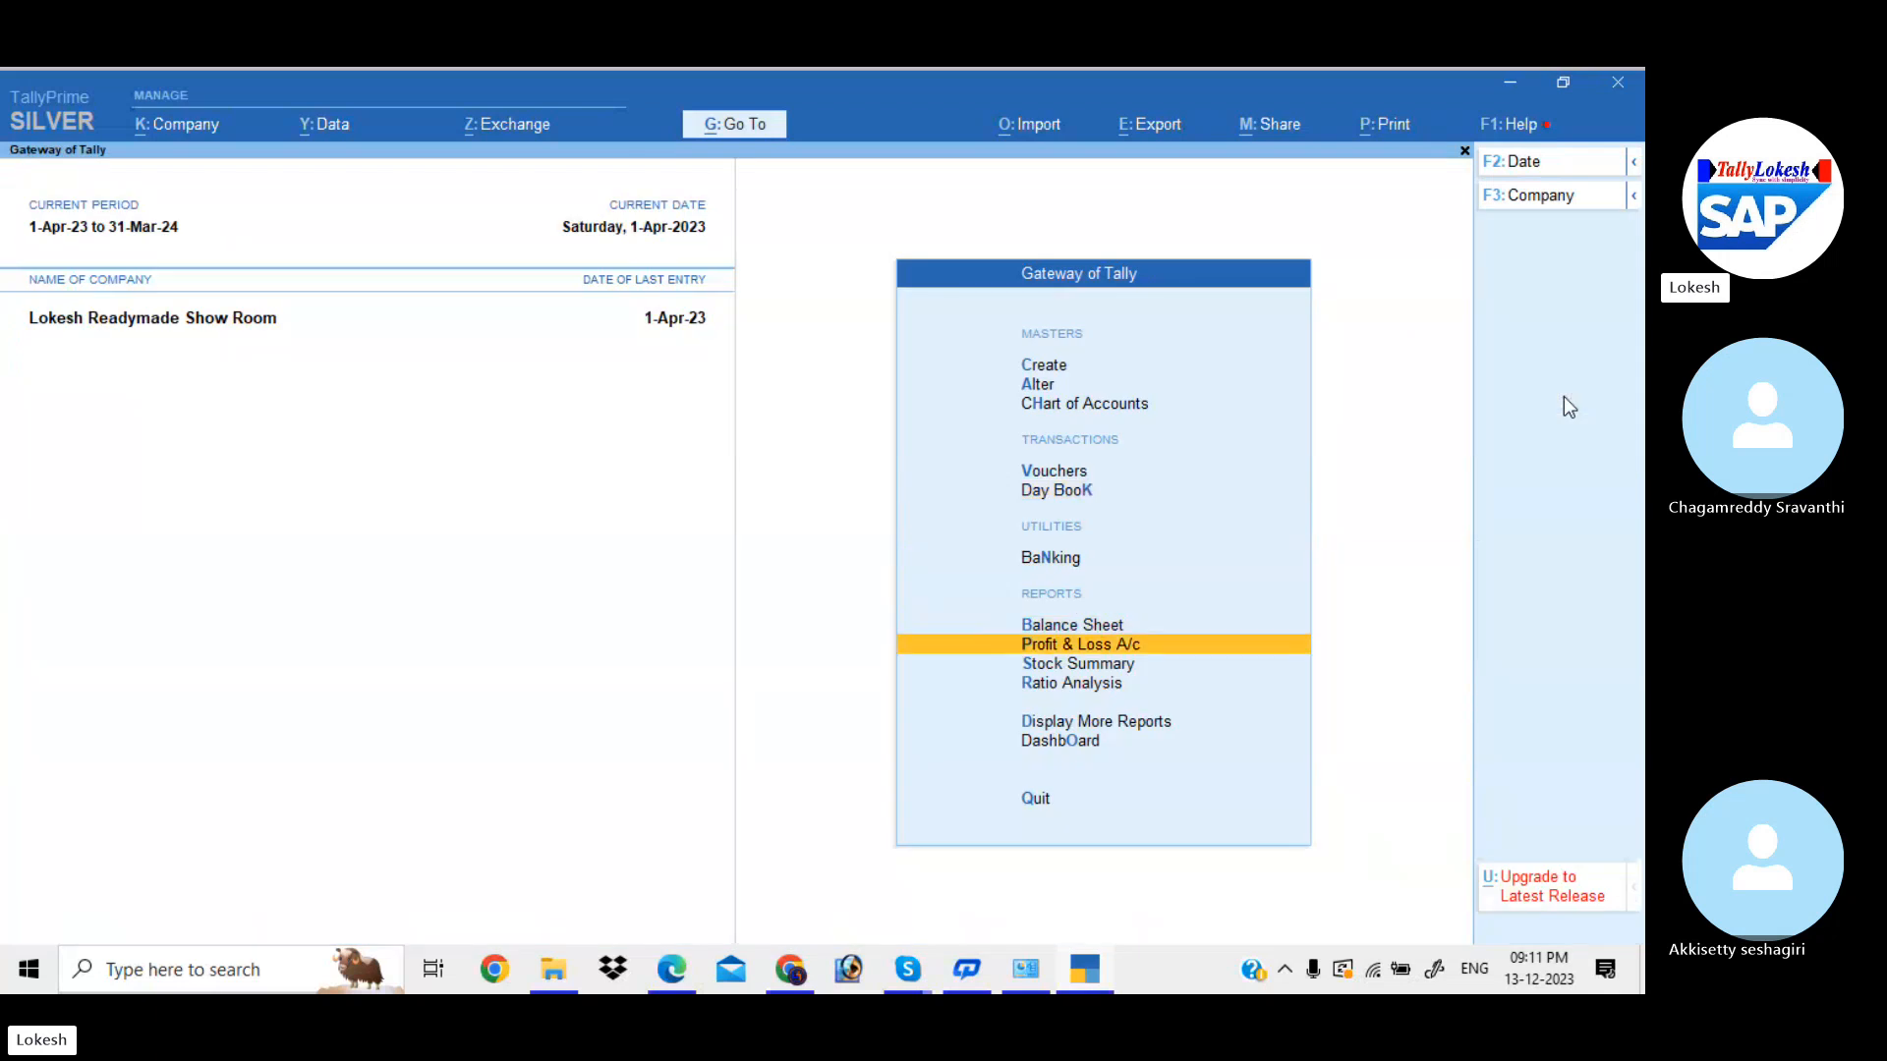
pyautogui.press('Return')
pyautogui.hotkey('alt', 'F5')
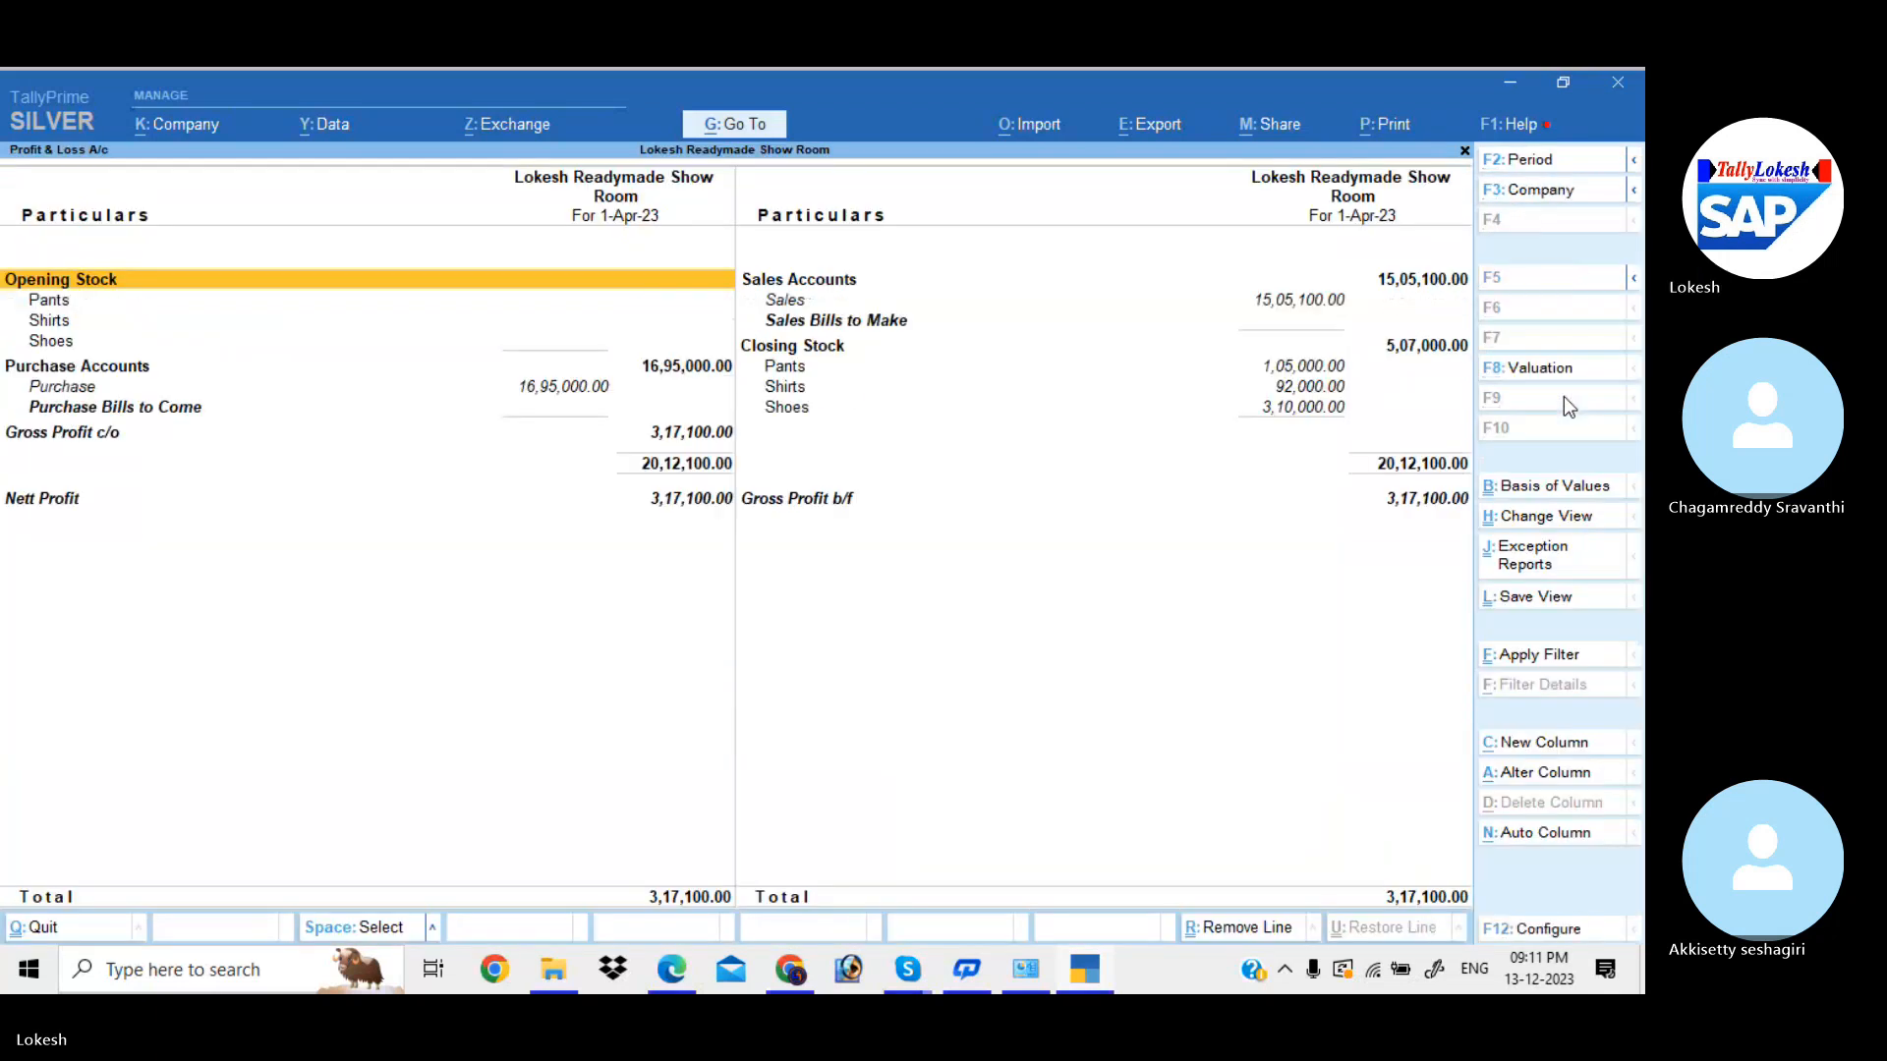
pyautogui.press('Down')
pyautogui.press('Down')
pyautogui.press('Down')
pyautogui.press('Down')
pyautogui.press('Down')
pyautogui.press('Down')
pyautogui.press('Down')
pyautogui.press('Down')
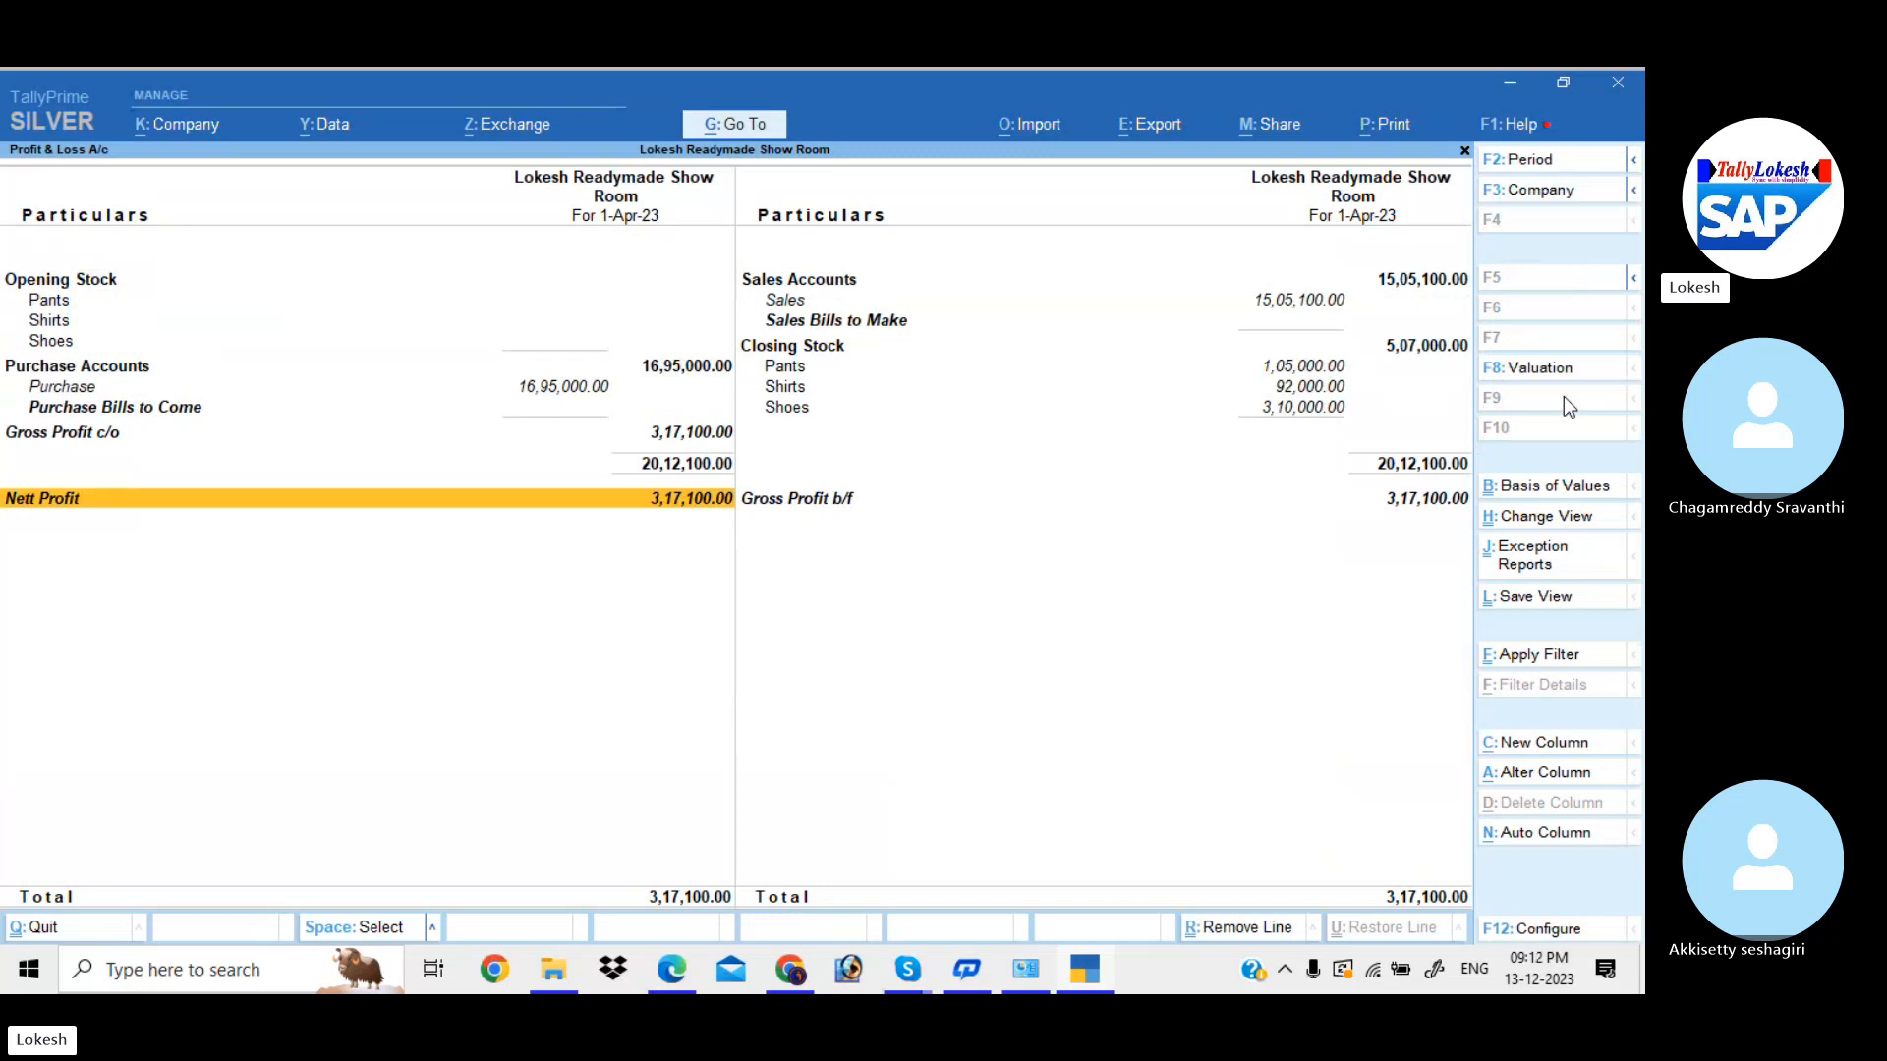
pyautogui.press('Escape')
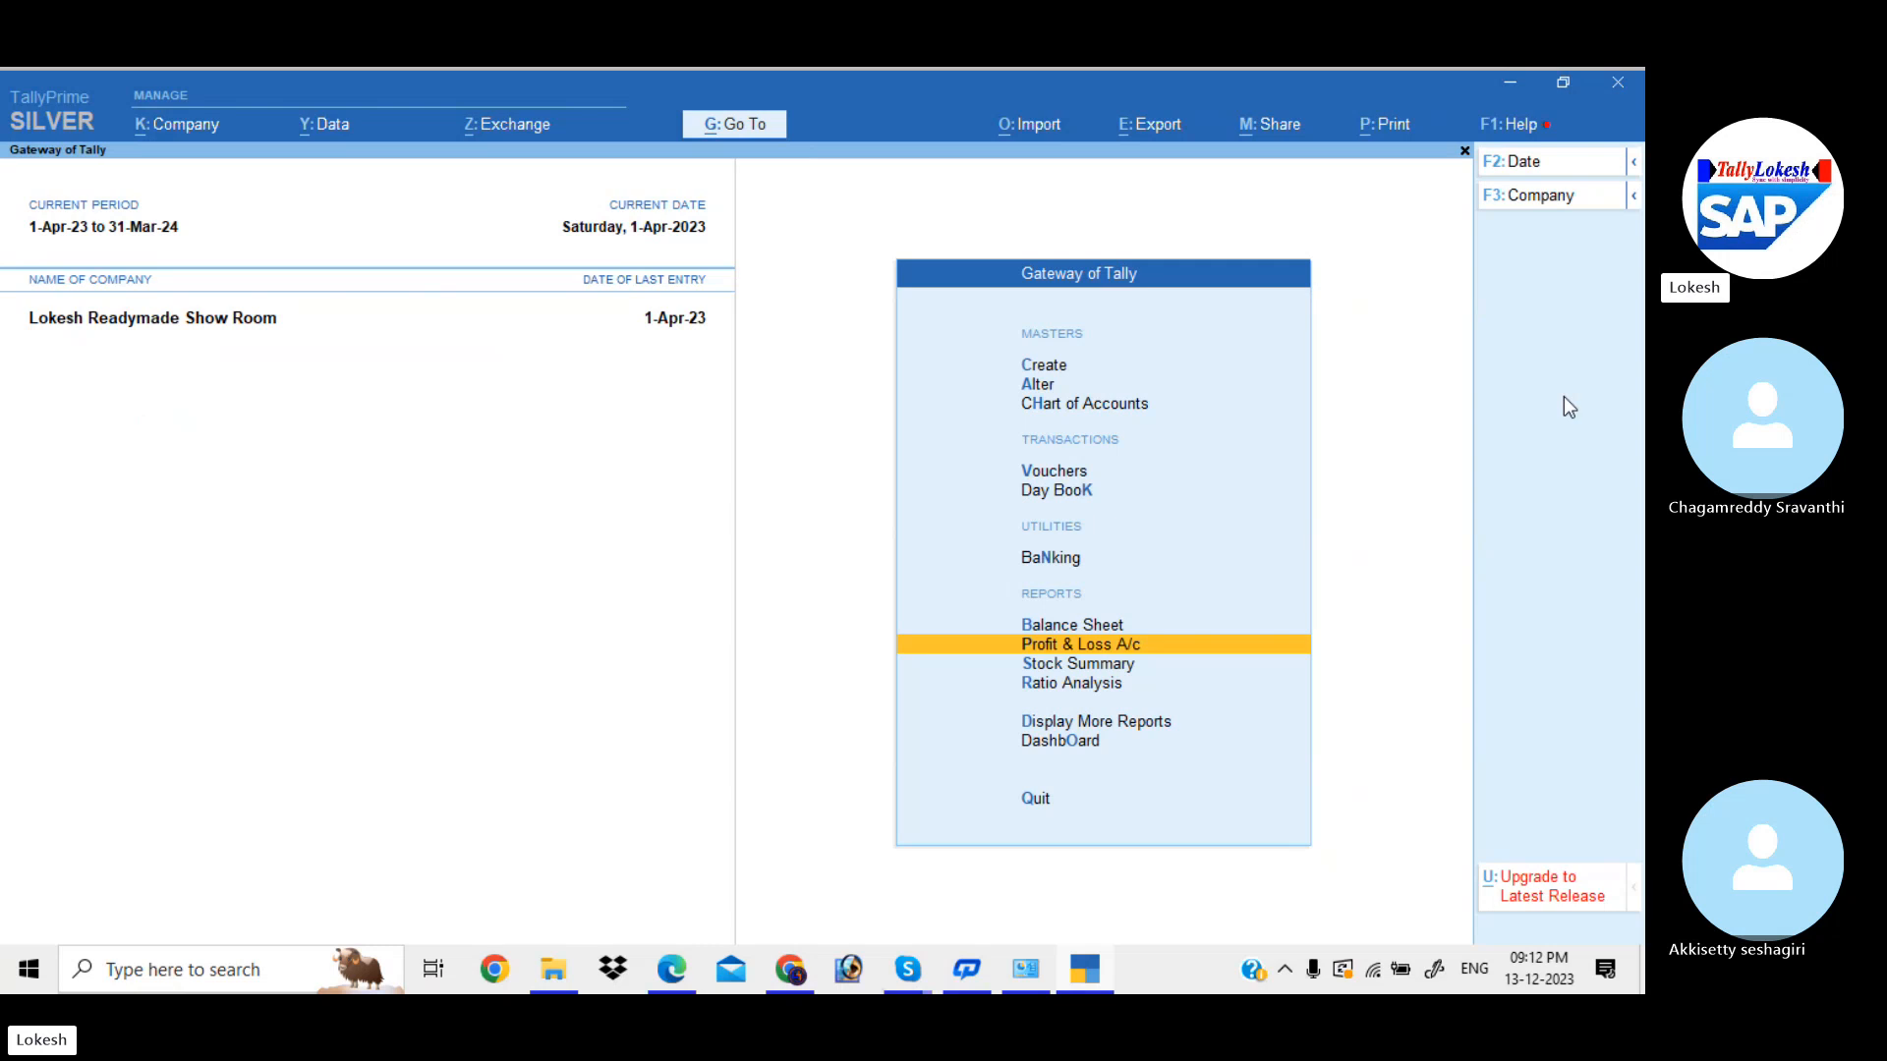
# - Open the Stock Summary and expand it to show the individual items in each stock group
pyautogui.press('Down')
pyautogui.press('Return')
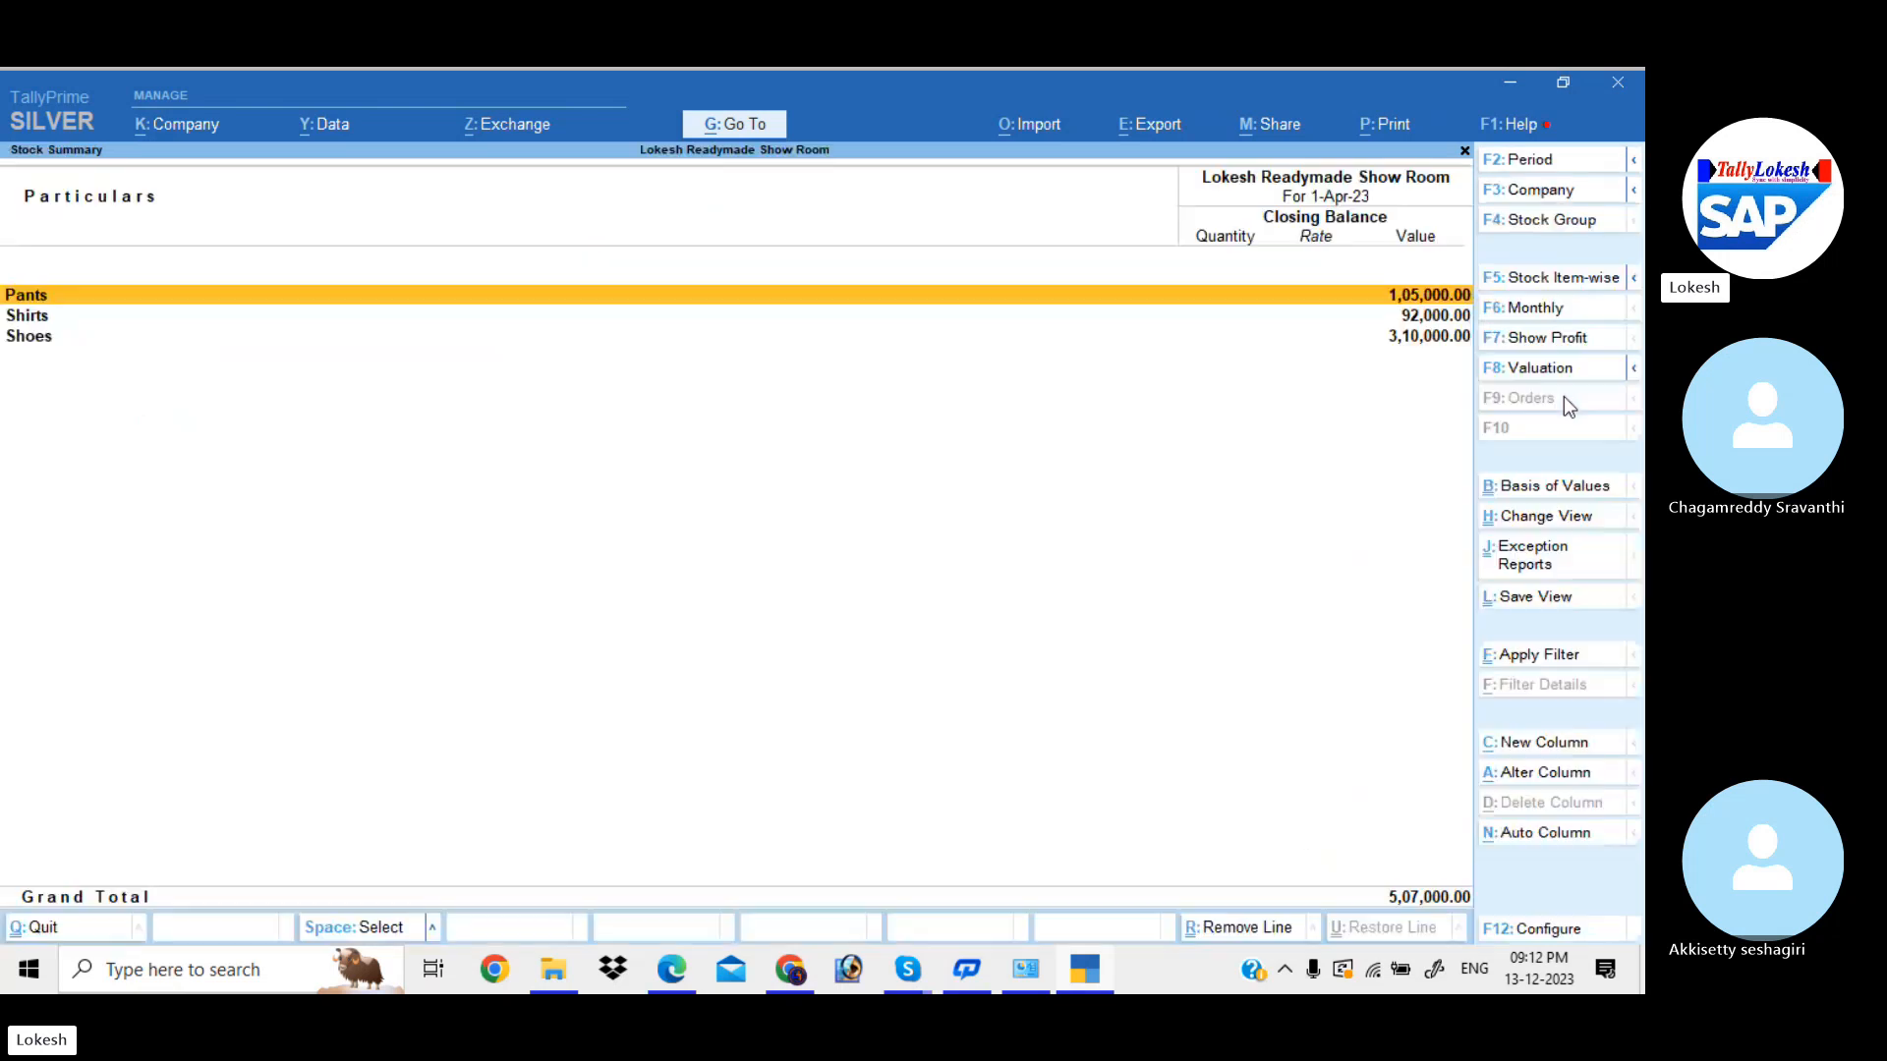
pyautogui.hotkey('alt', 'F5')
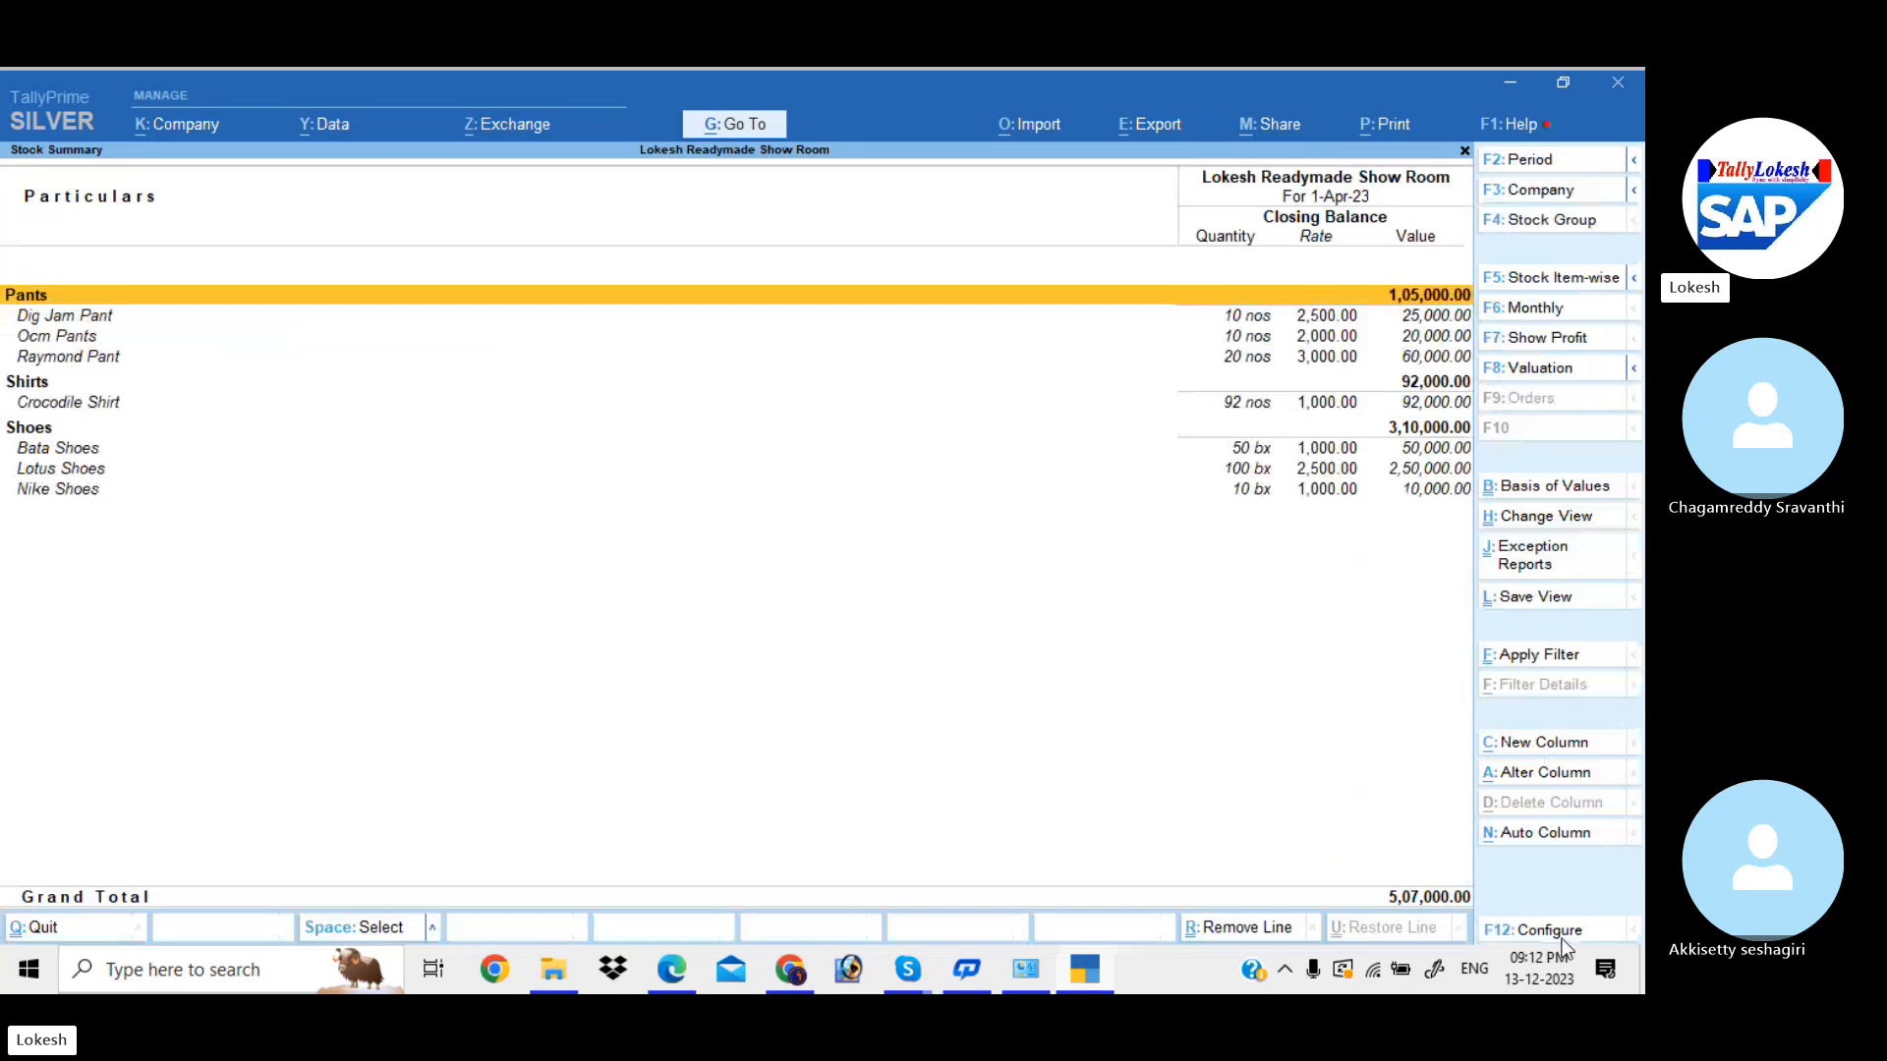
# - Configure the Stock Summary to show Goods Inwards and Goods Outwards alongside the closing balance
pyautogui.press('F12')
pyautogui.press('Down')
pyautogui.press('Down')
pyautogui.press('Down')
pyautogui.press('Down')
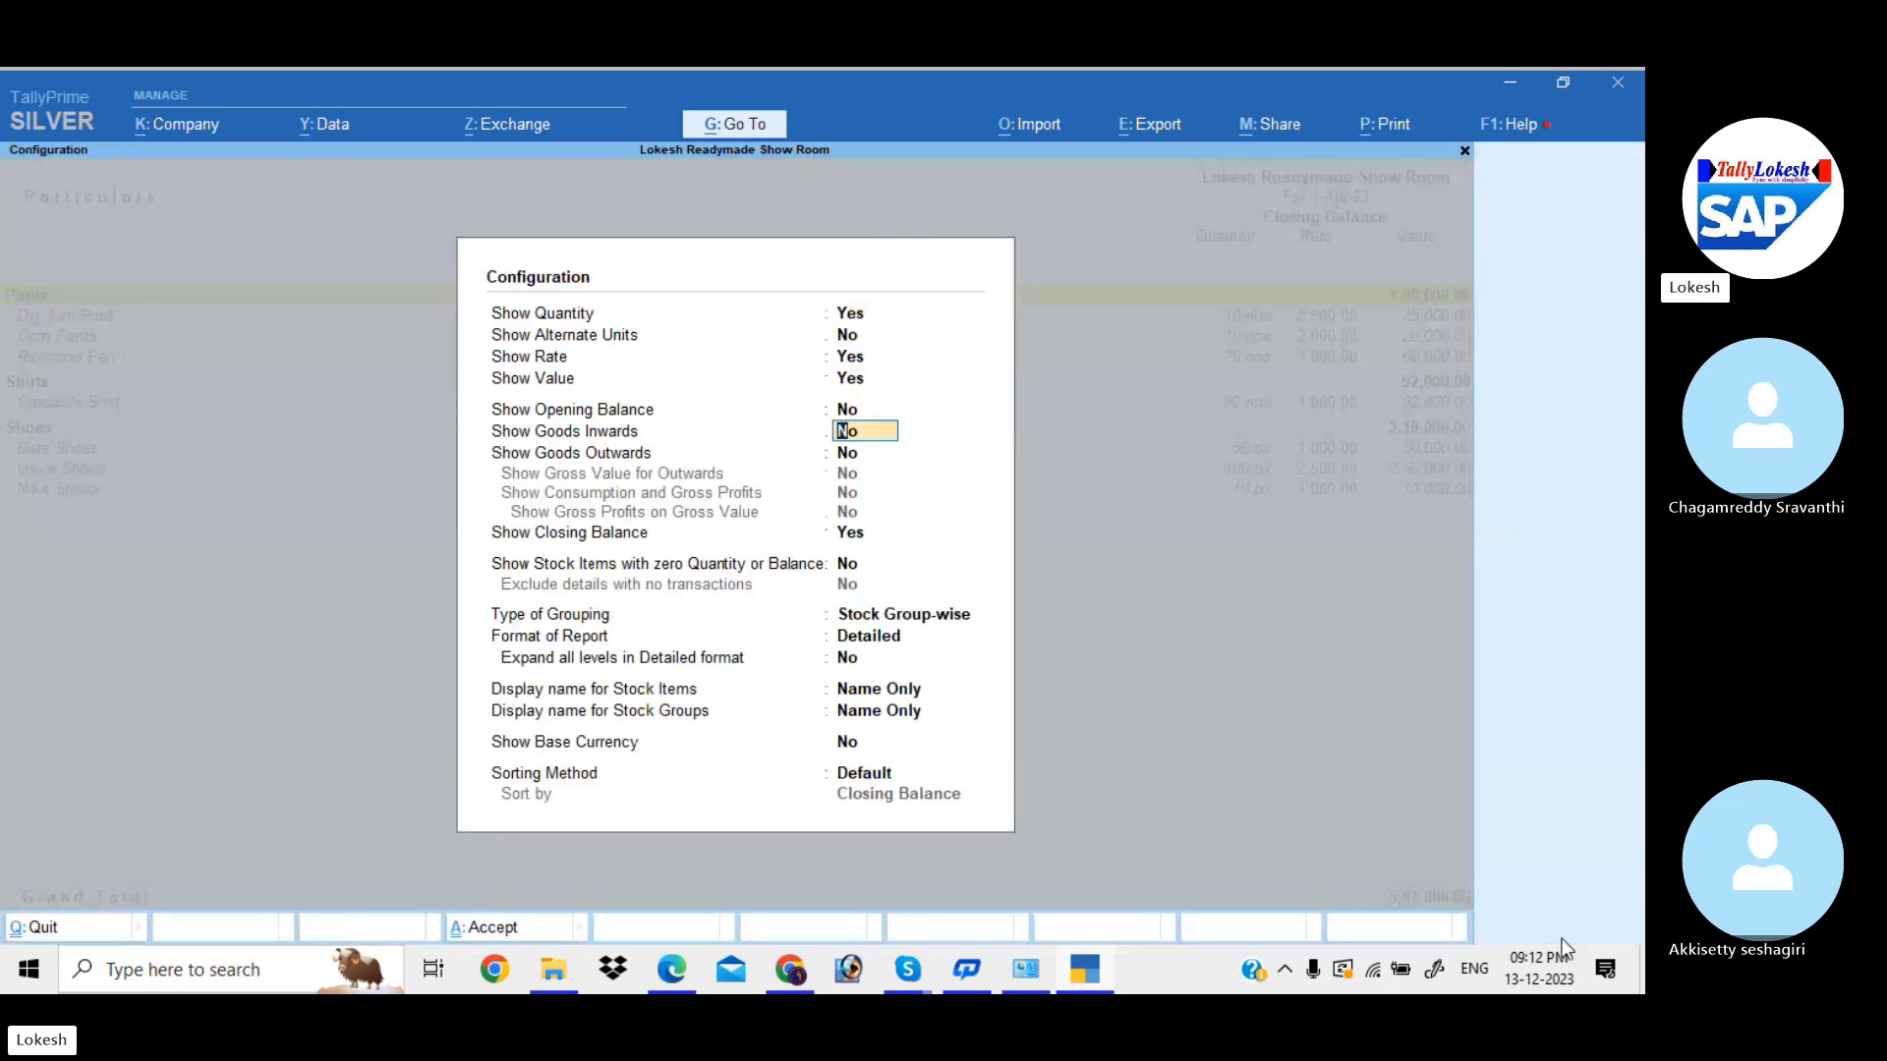
pyautogui.write('y')
pyautogui.press('Return')
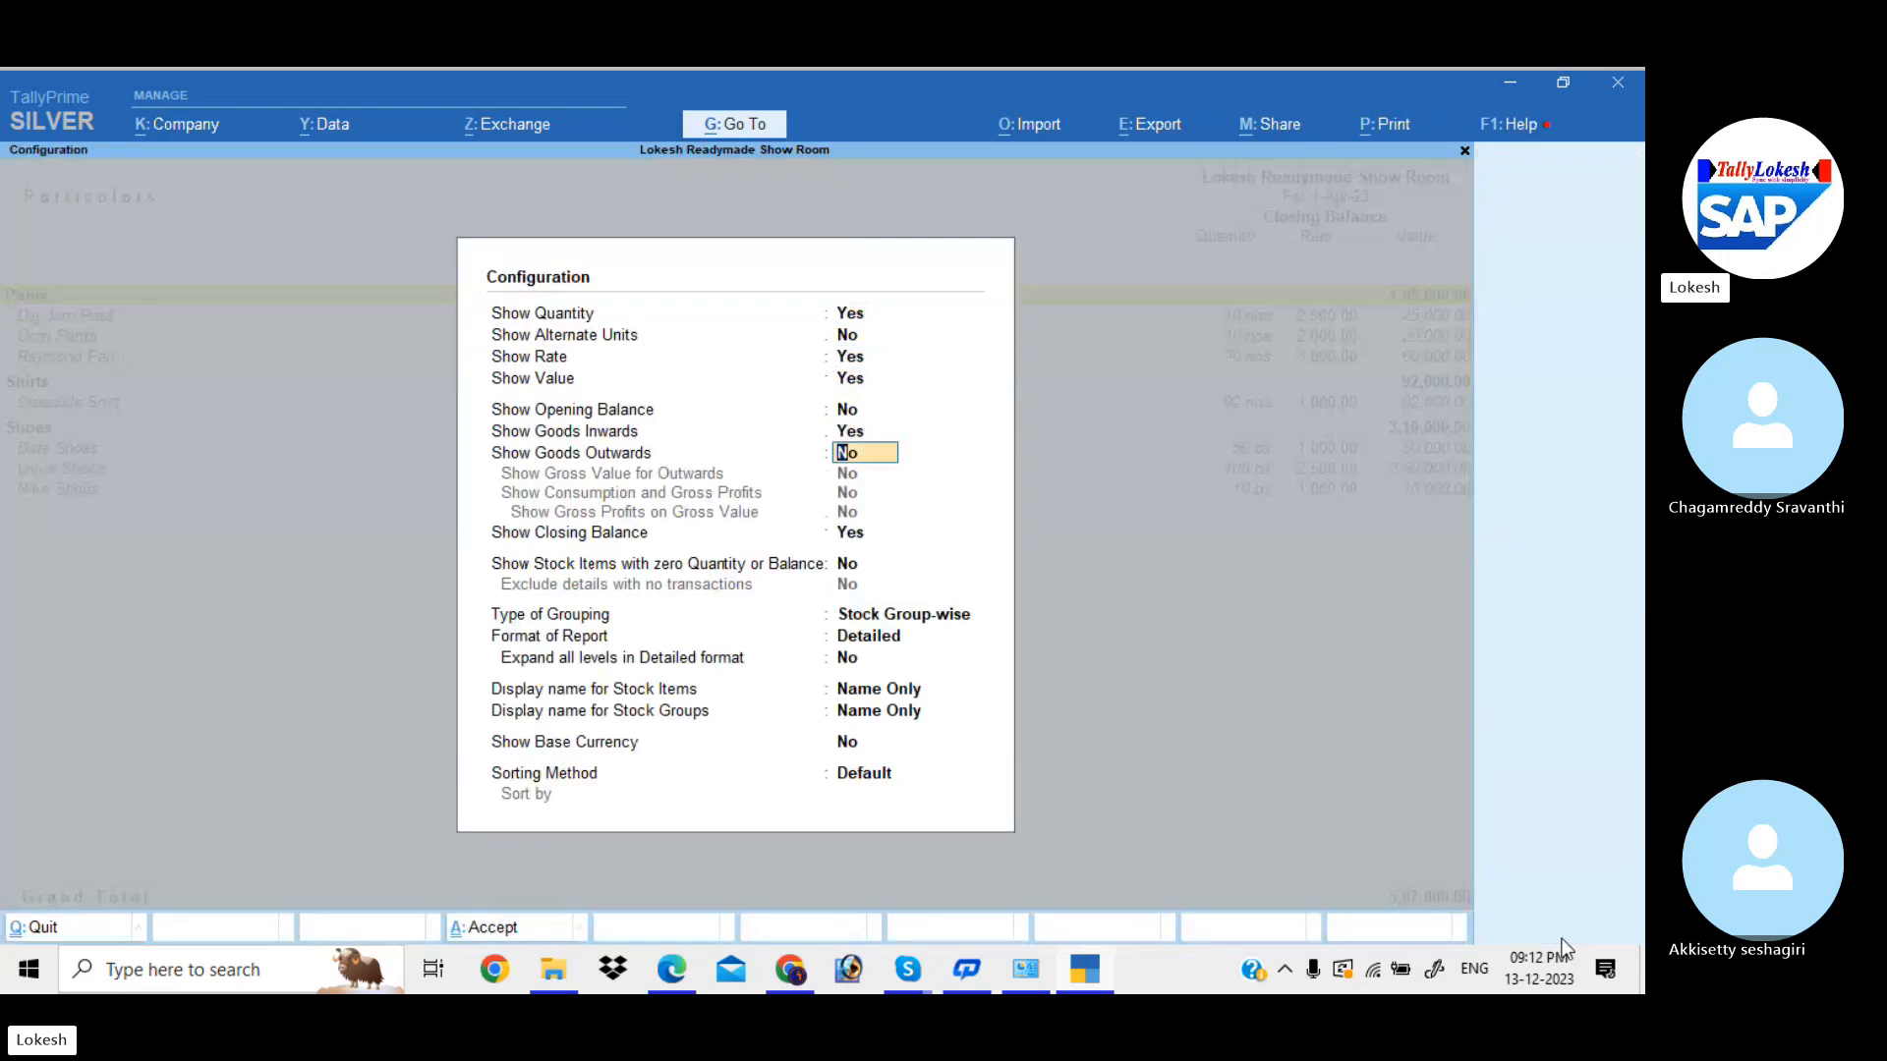
pyautogui.write('y')
pyautogui.press('Return')
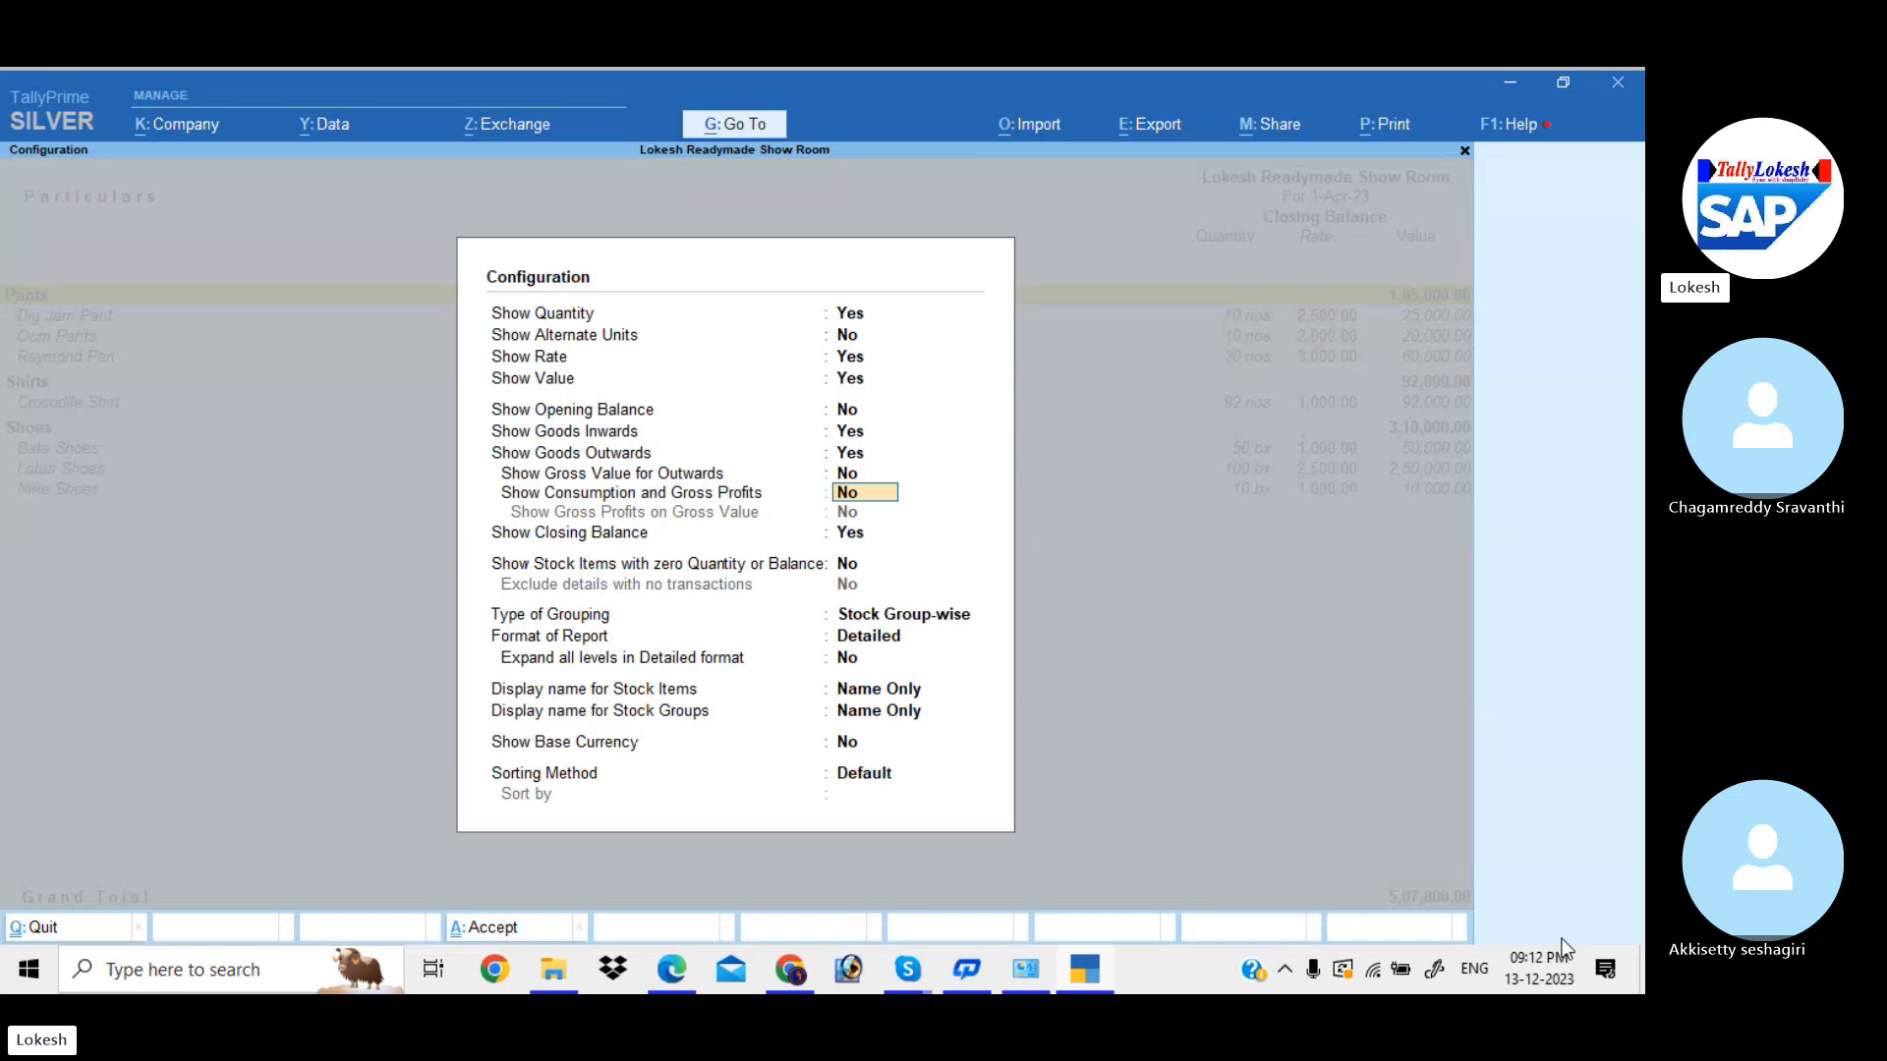
pyautogui.hotkey('ctrl', 'a')
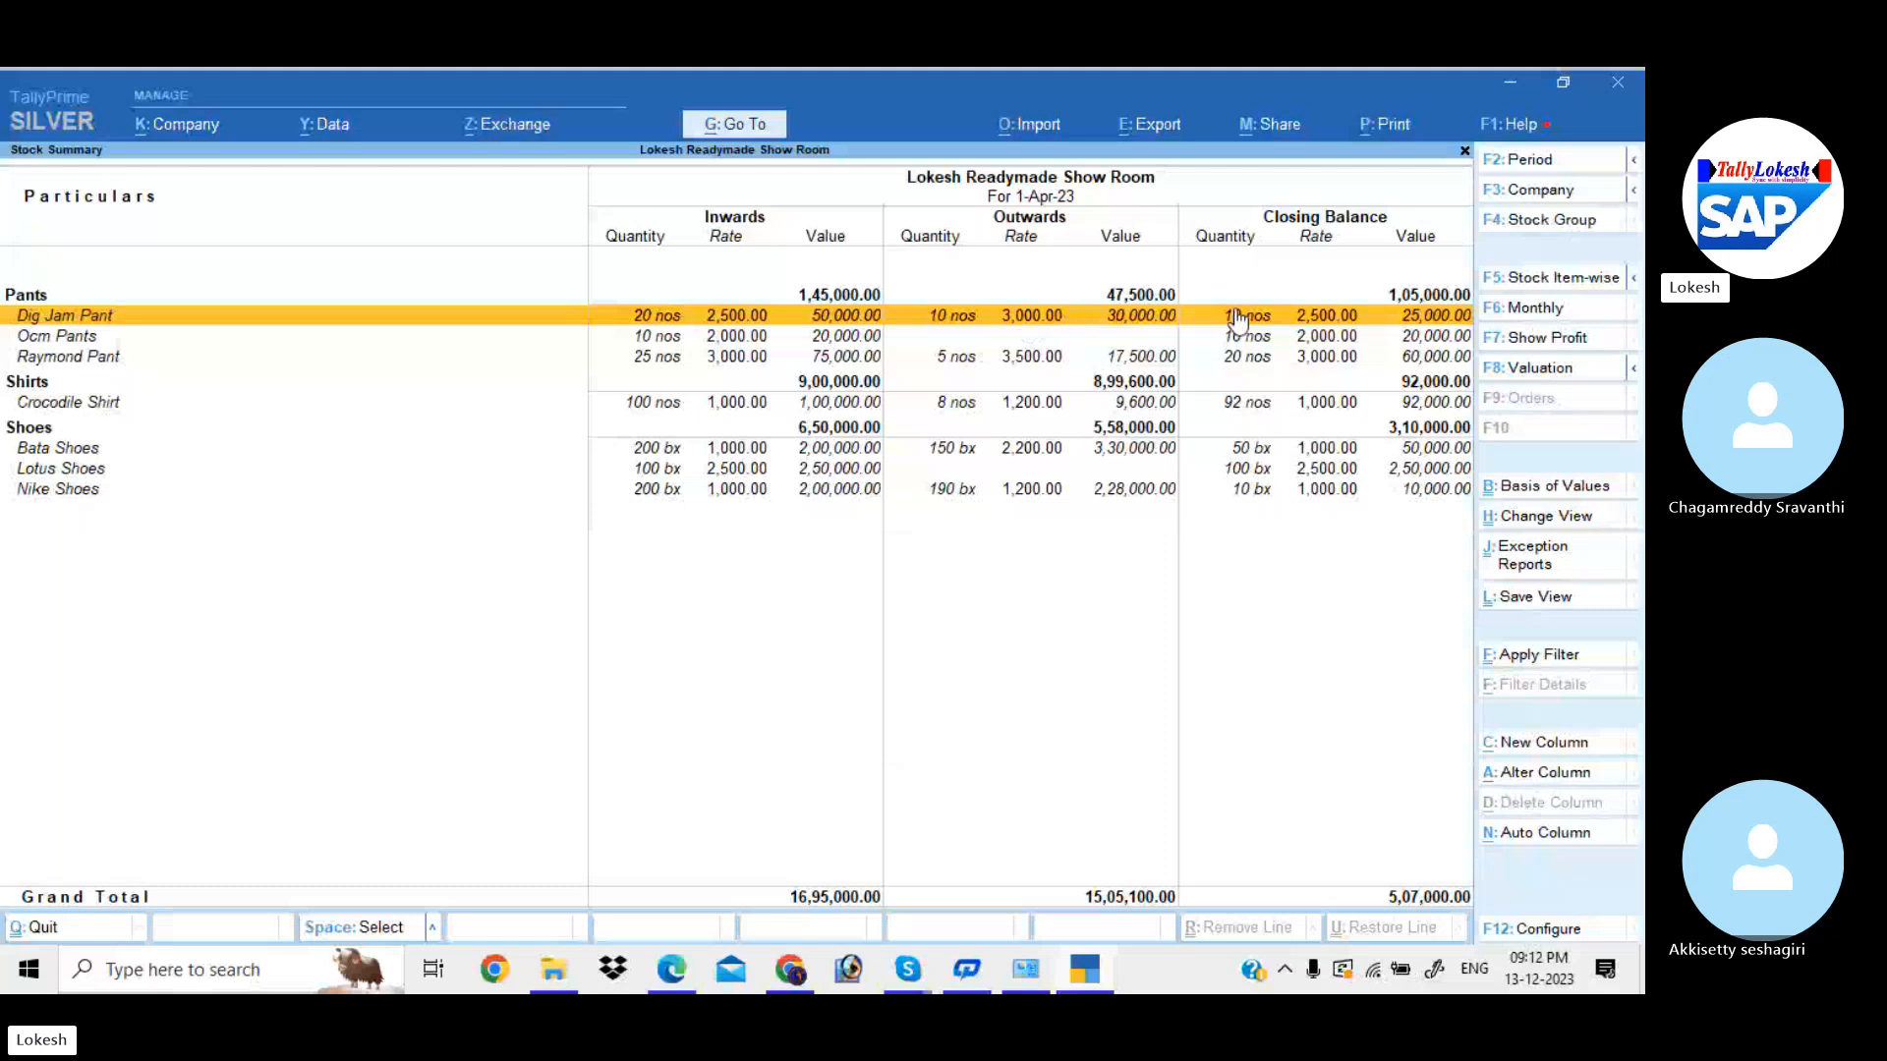
# - Compare the inward, outward and closing figures of the pants and shirt items, and close the Stock Summary
pyautogui.press('Down')
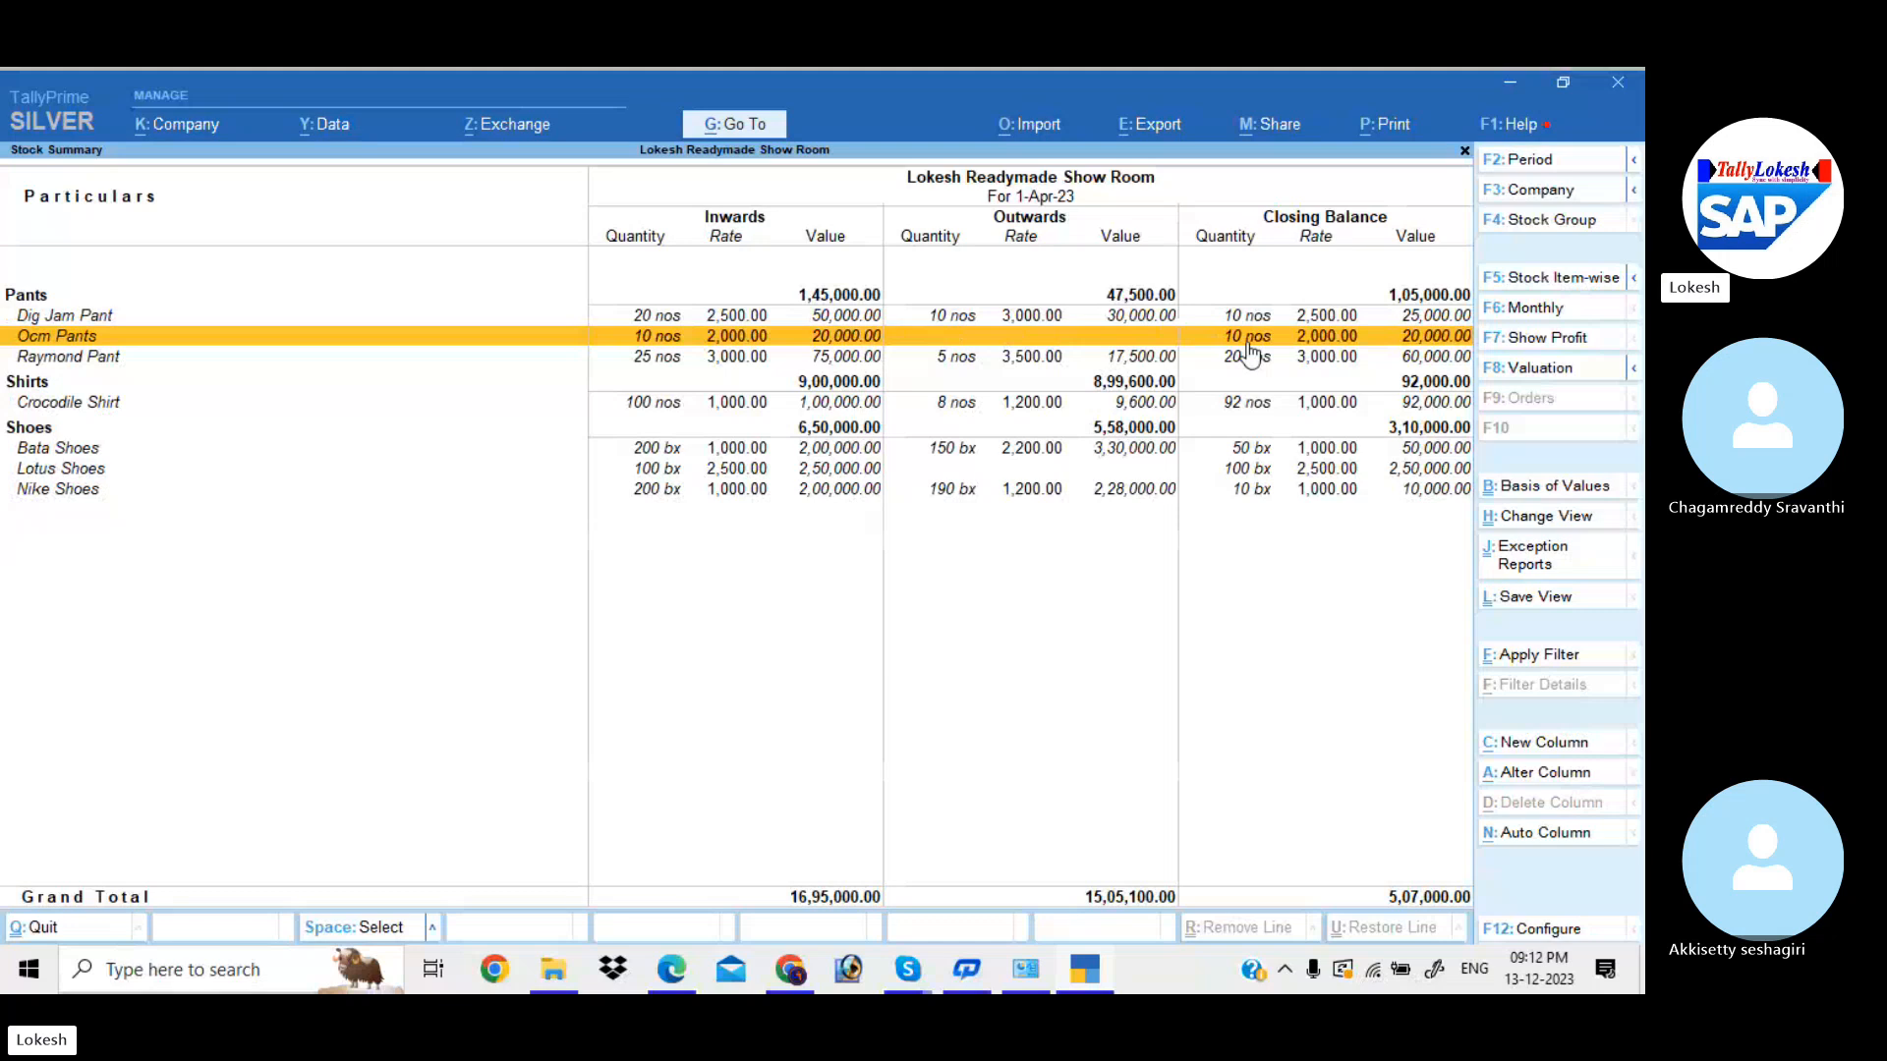
pyautogui.press('Down')
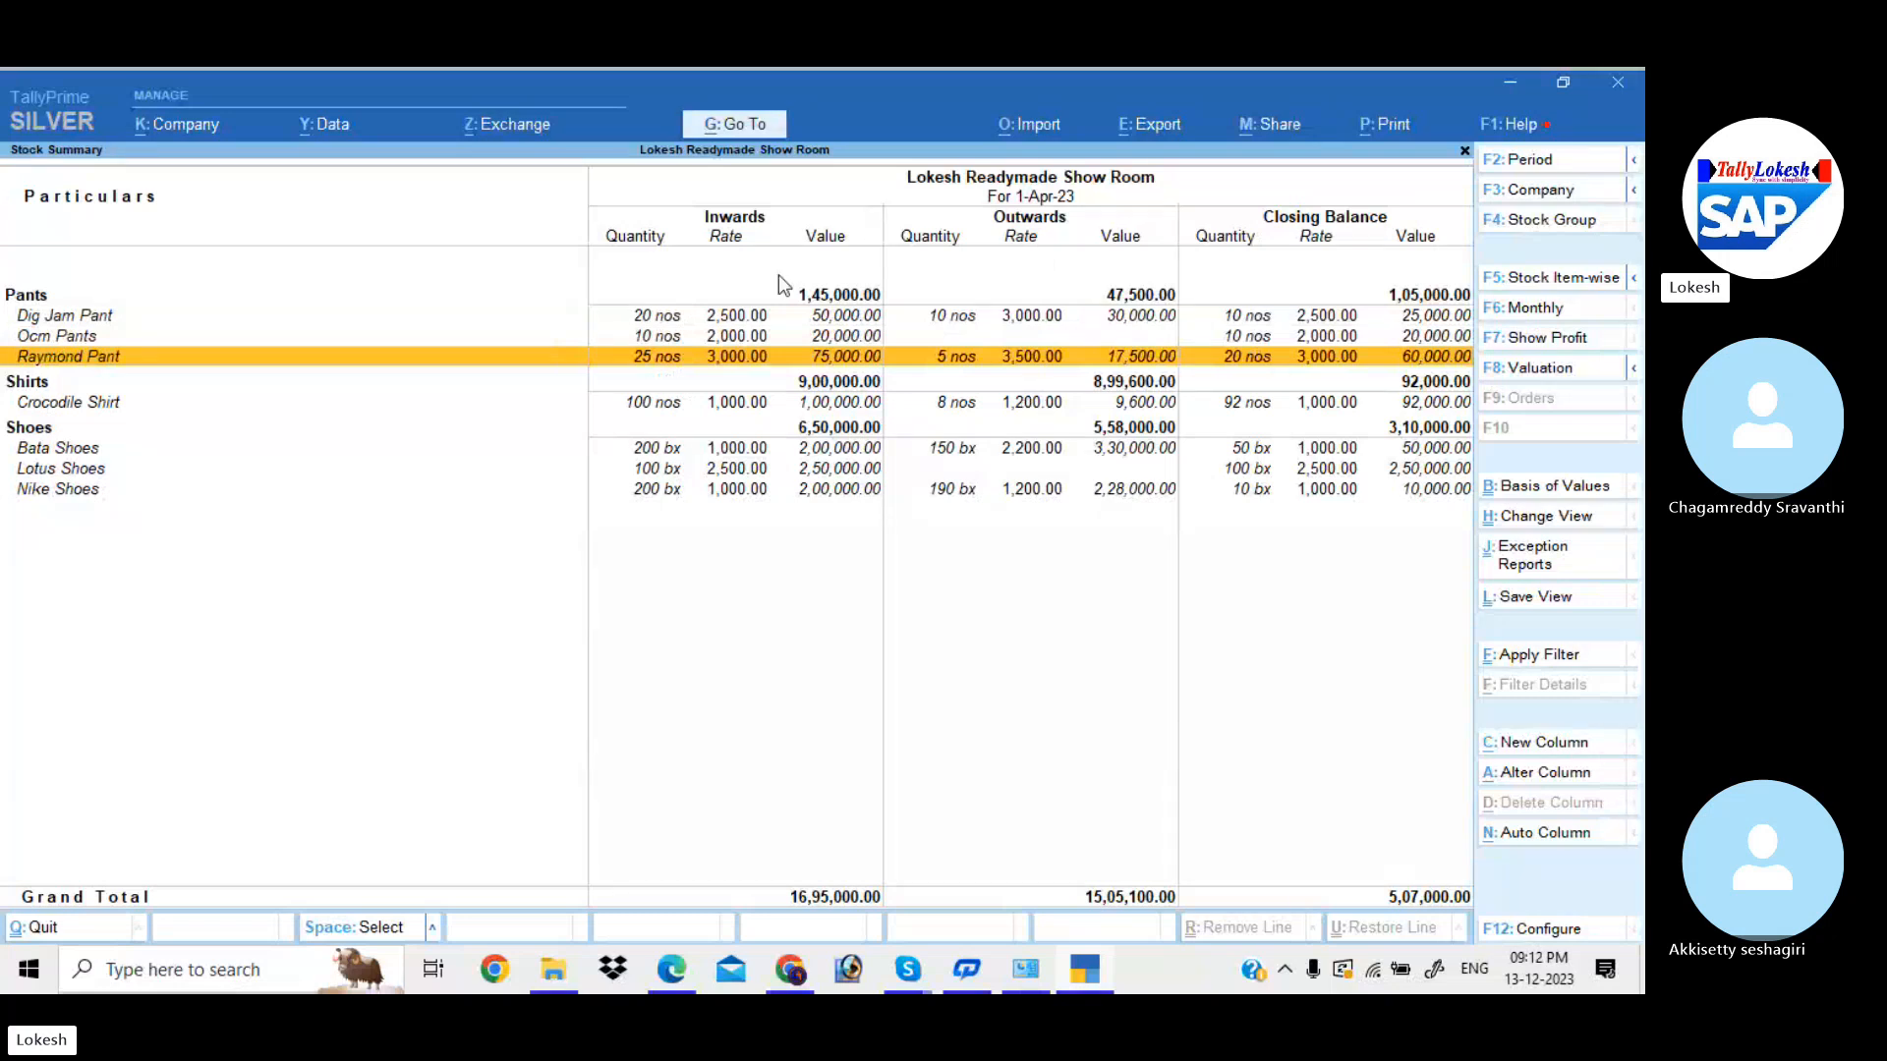
pyautogui.press('Down')
pyautogui.press('Down')
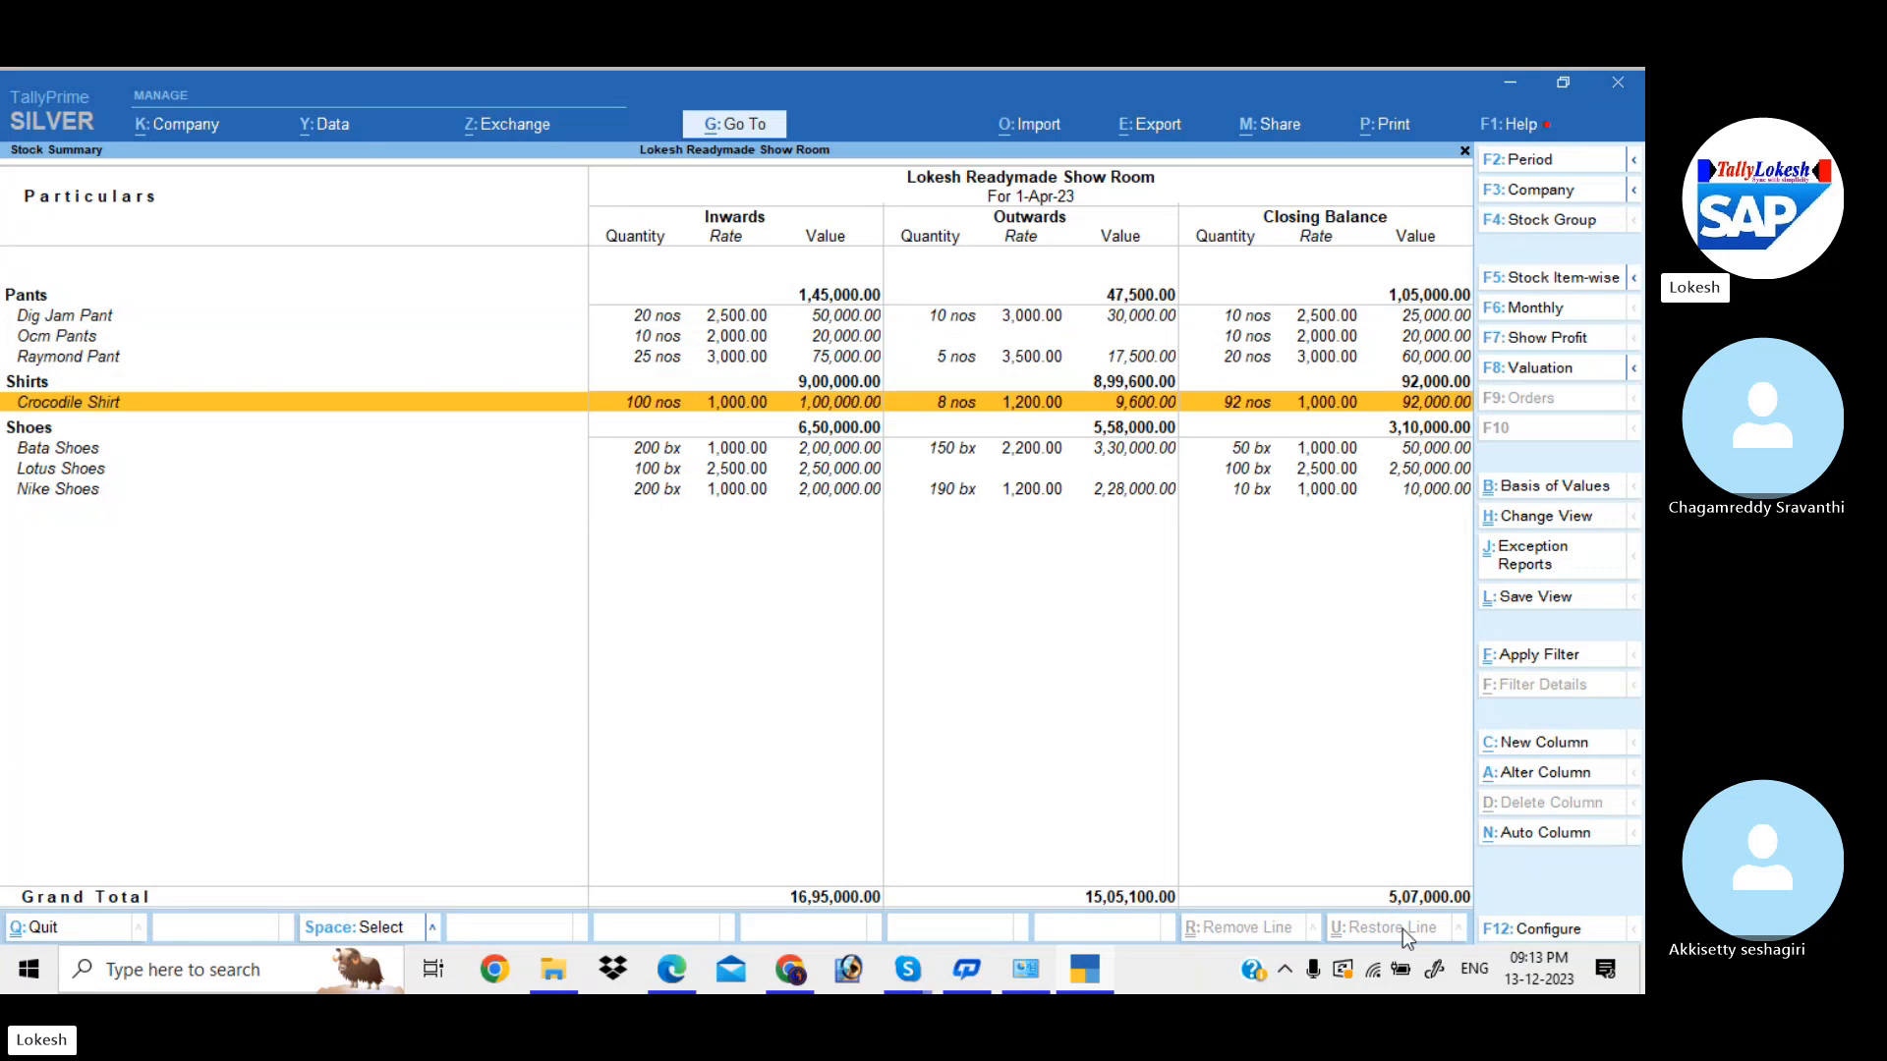
pyautogui.press('Escape')
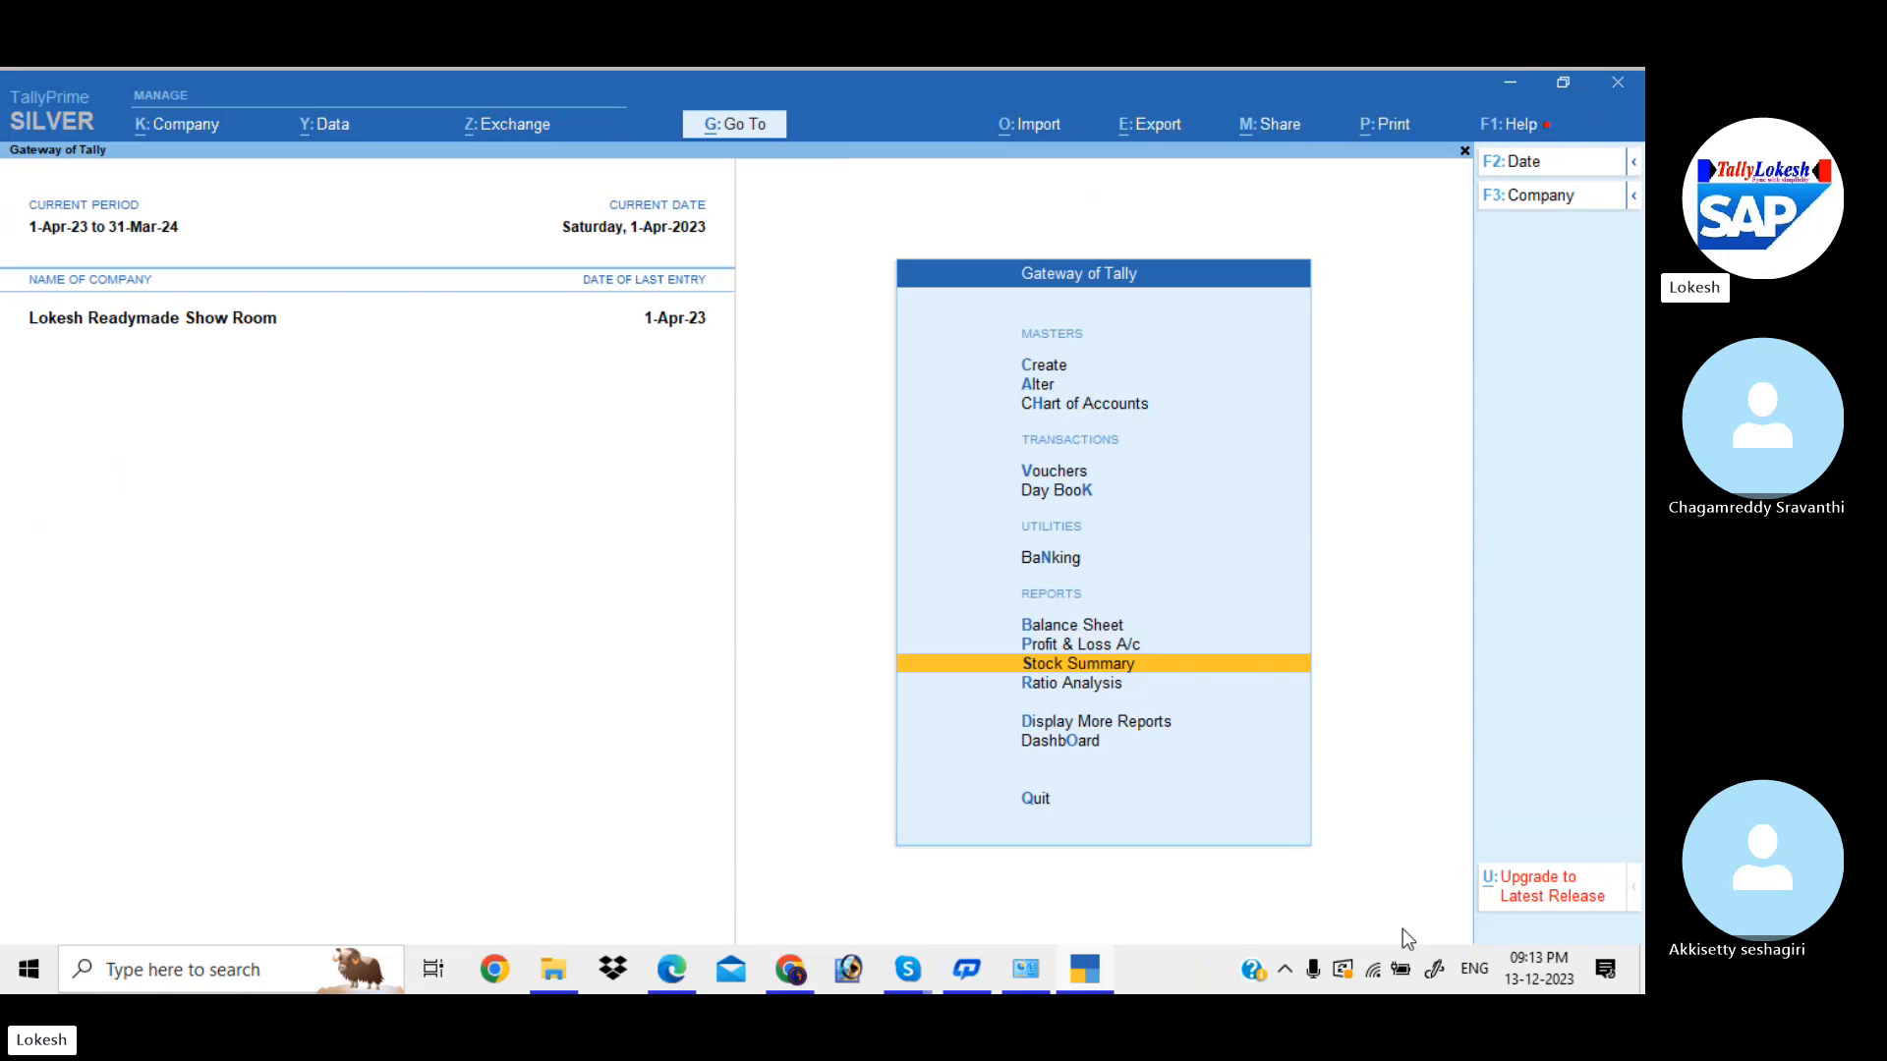
# - Open the Dashboard to view the company's sales, purchase and cash tiles, and close it
pyautogui.press('Down')
pyautogui.press('Down')
pyautogui.press('Down')
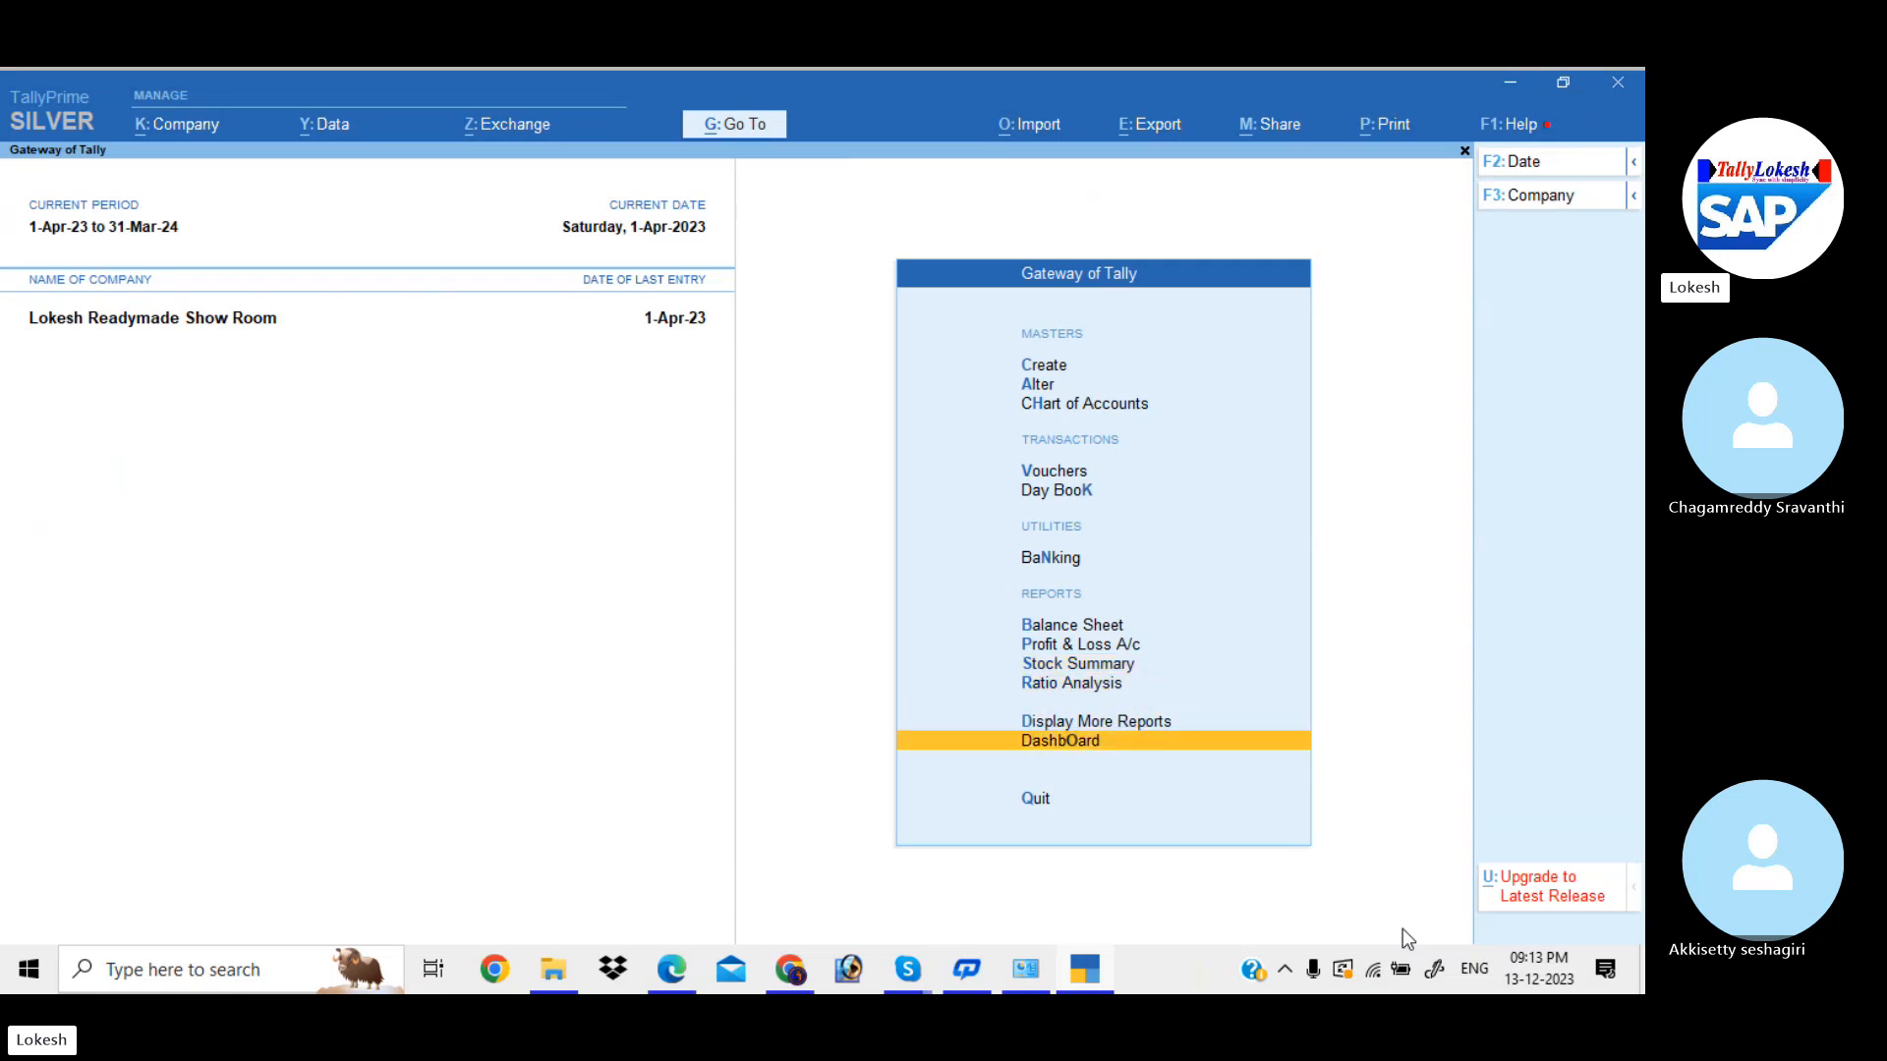
pyautogui.press('Return')
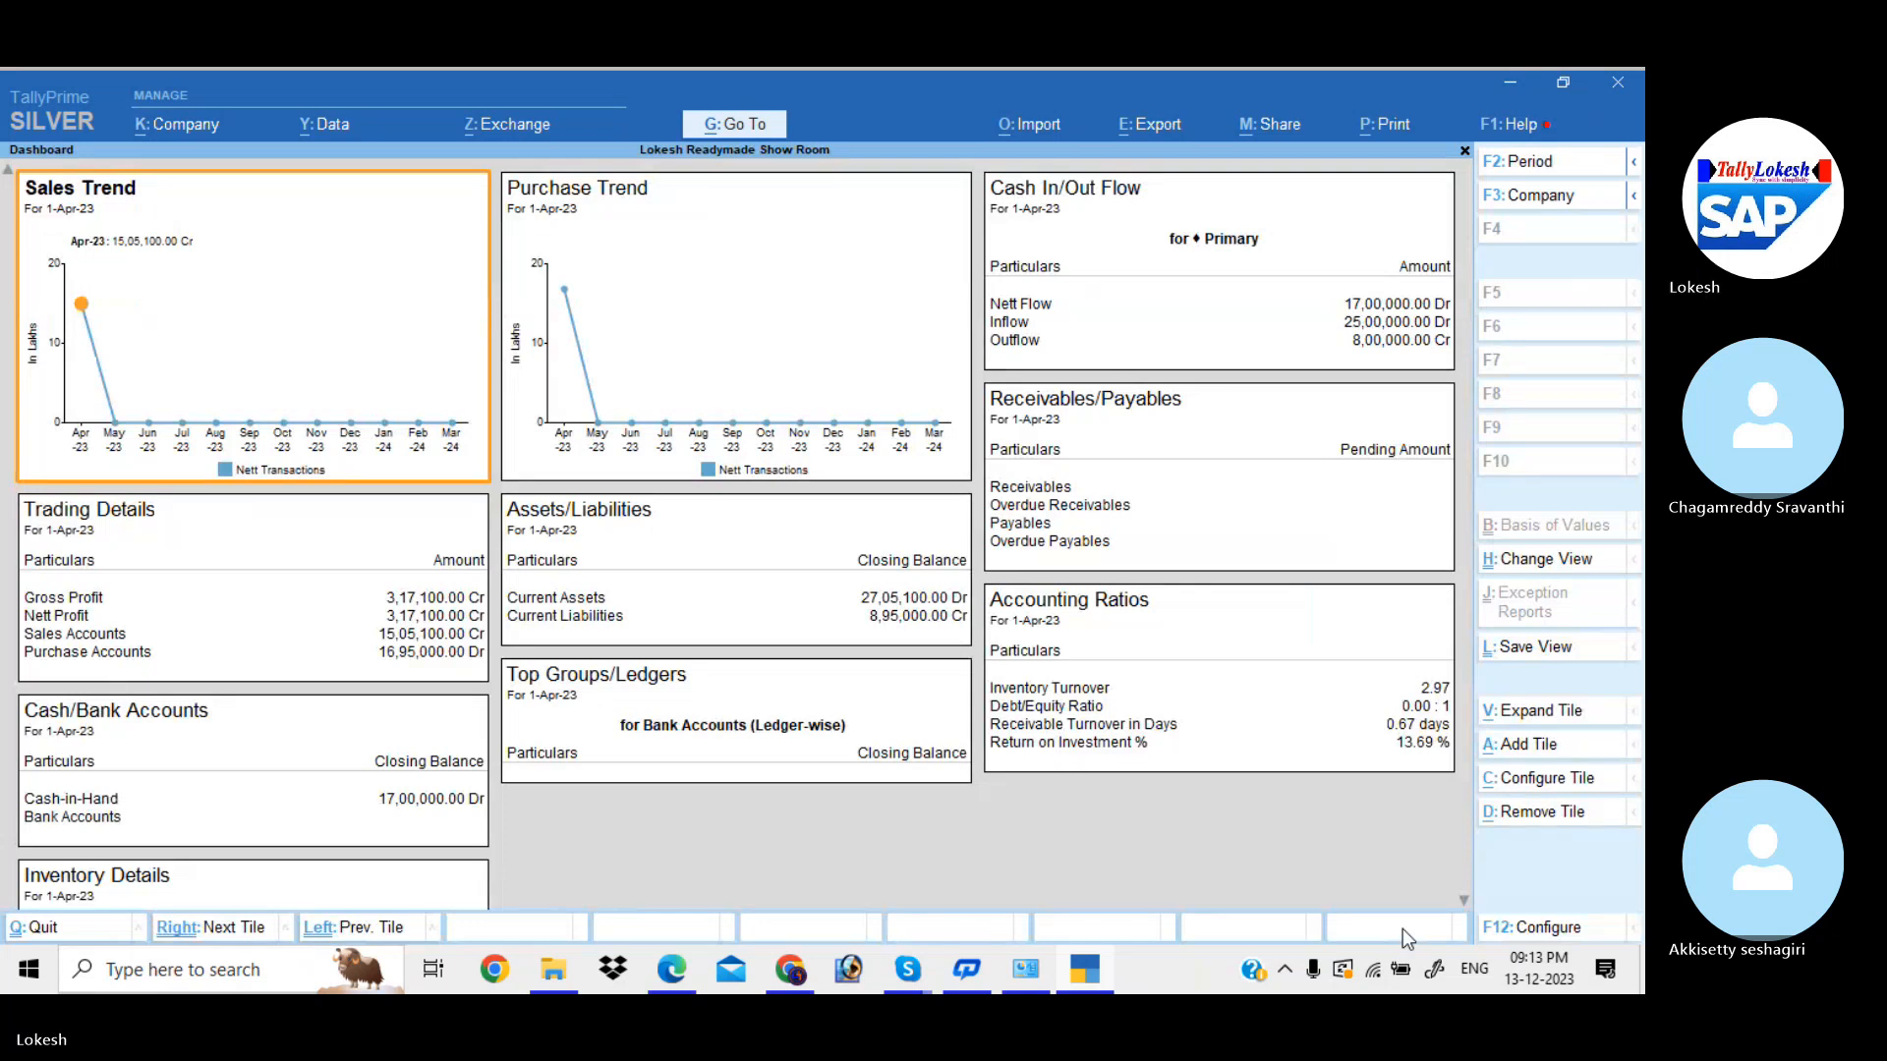
pyautogui.press('Escape')
# - Open the Balance Sheet, examine its current assets and liabilities down to Sundry Creditors, and close it
pyautogui.press('Up')
pyautogui.press('Up')
pyautogui.press('Up')
pyautogui.press('Up')
pyautogui.press('Up')
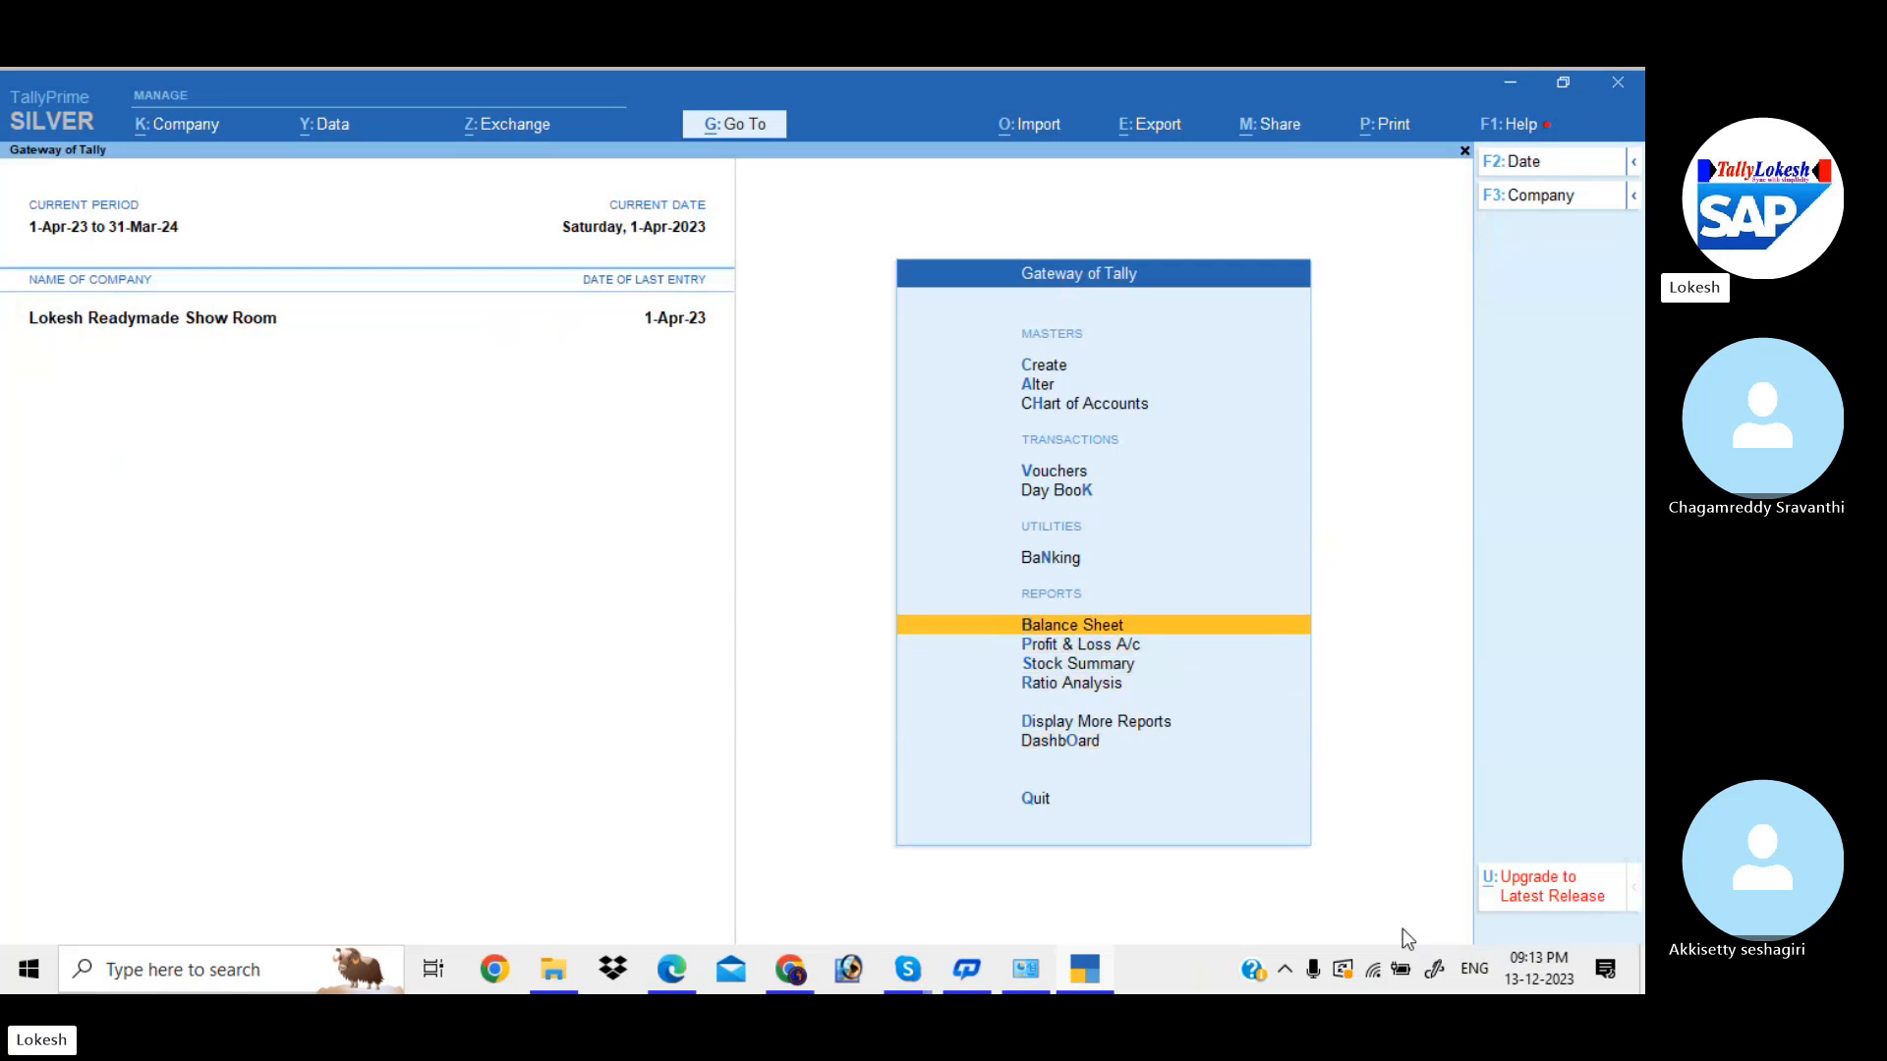
pyautogui.press('Return')
pyautogui.press('Right')
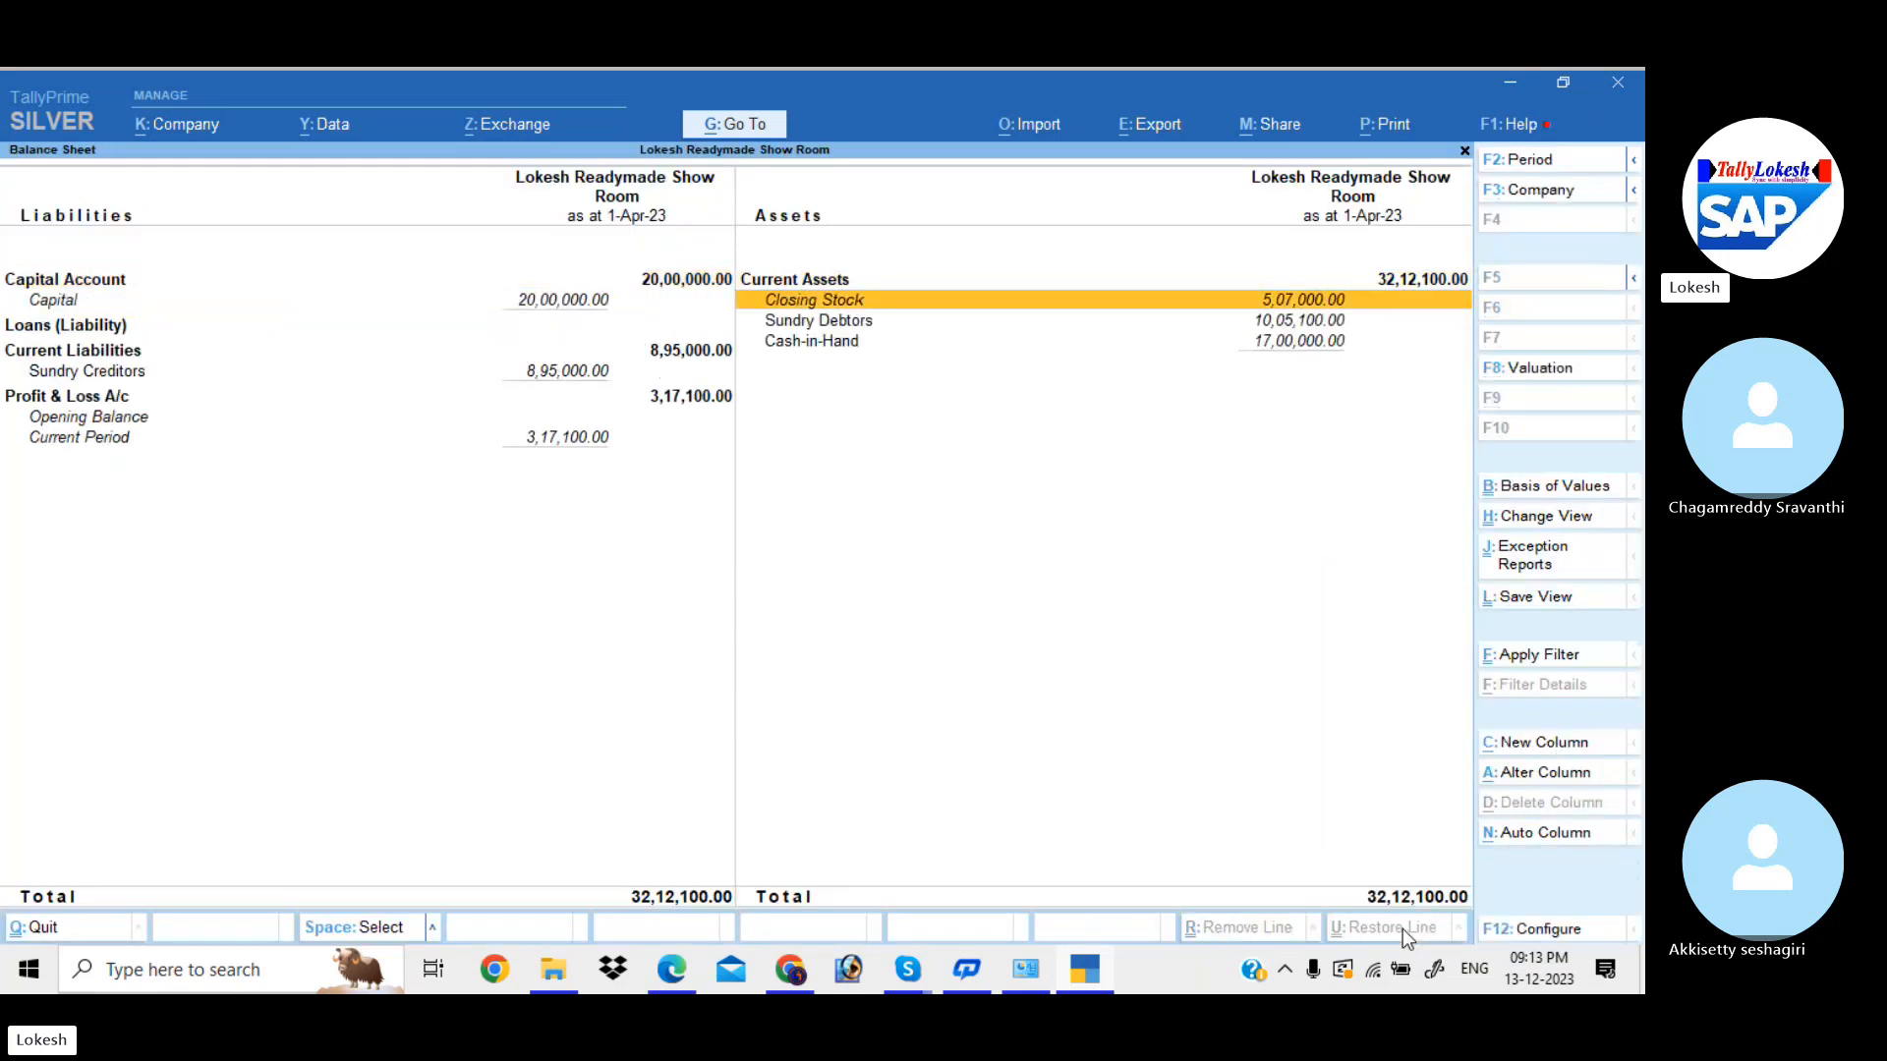
pyautogui.press('Down')
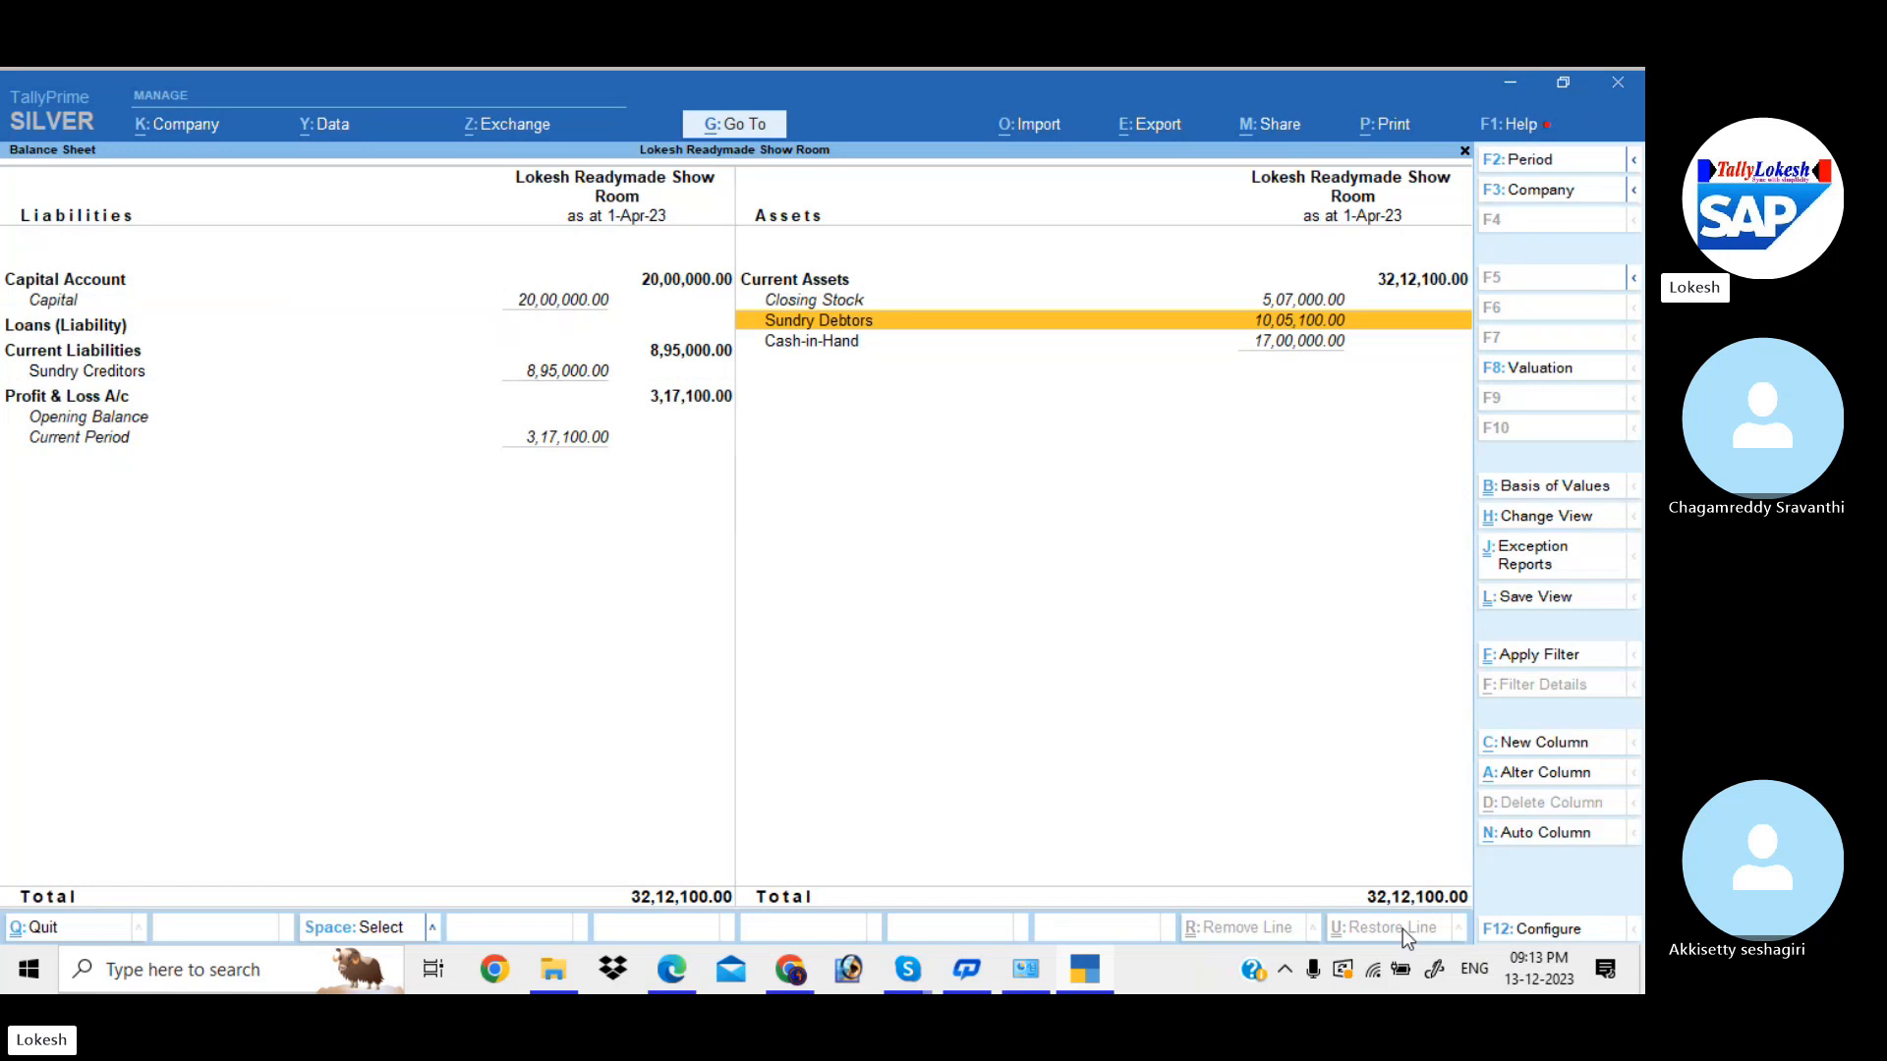
pyautogui.press('Left')
pyautogui.press('Up')
pyautogui.press('Down')
pyautogui.press('Down')
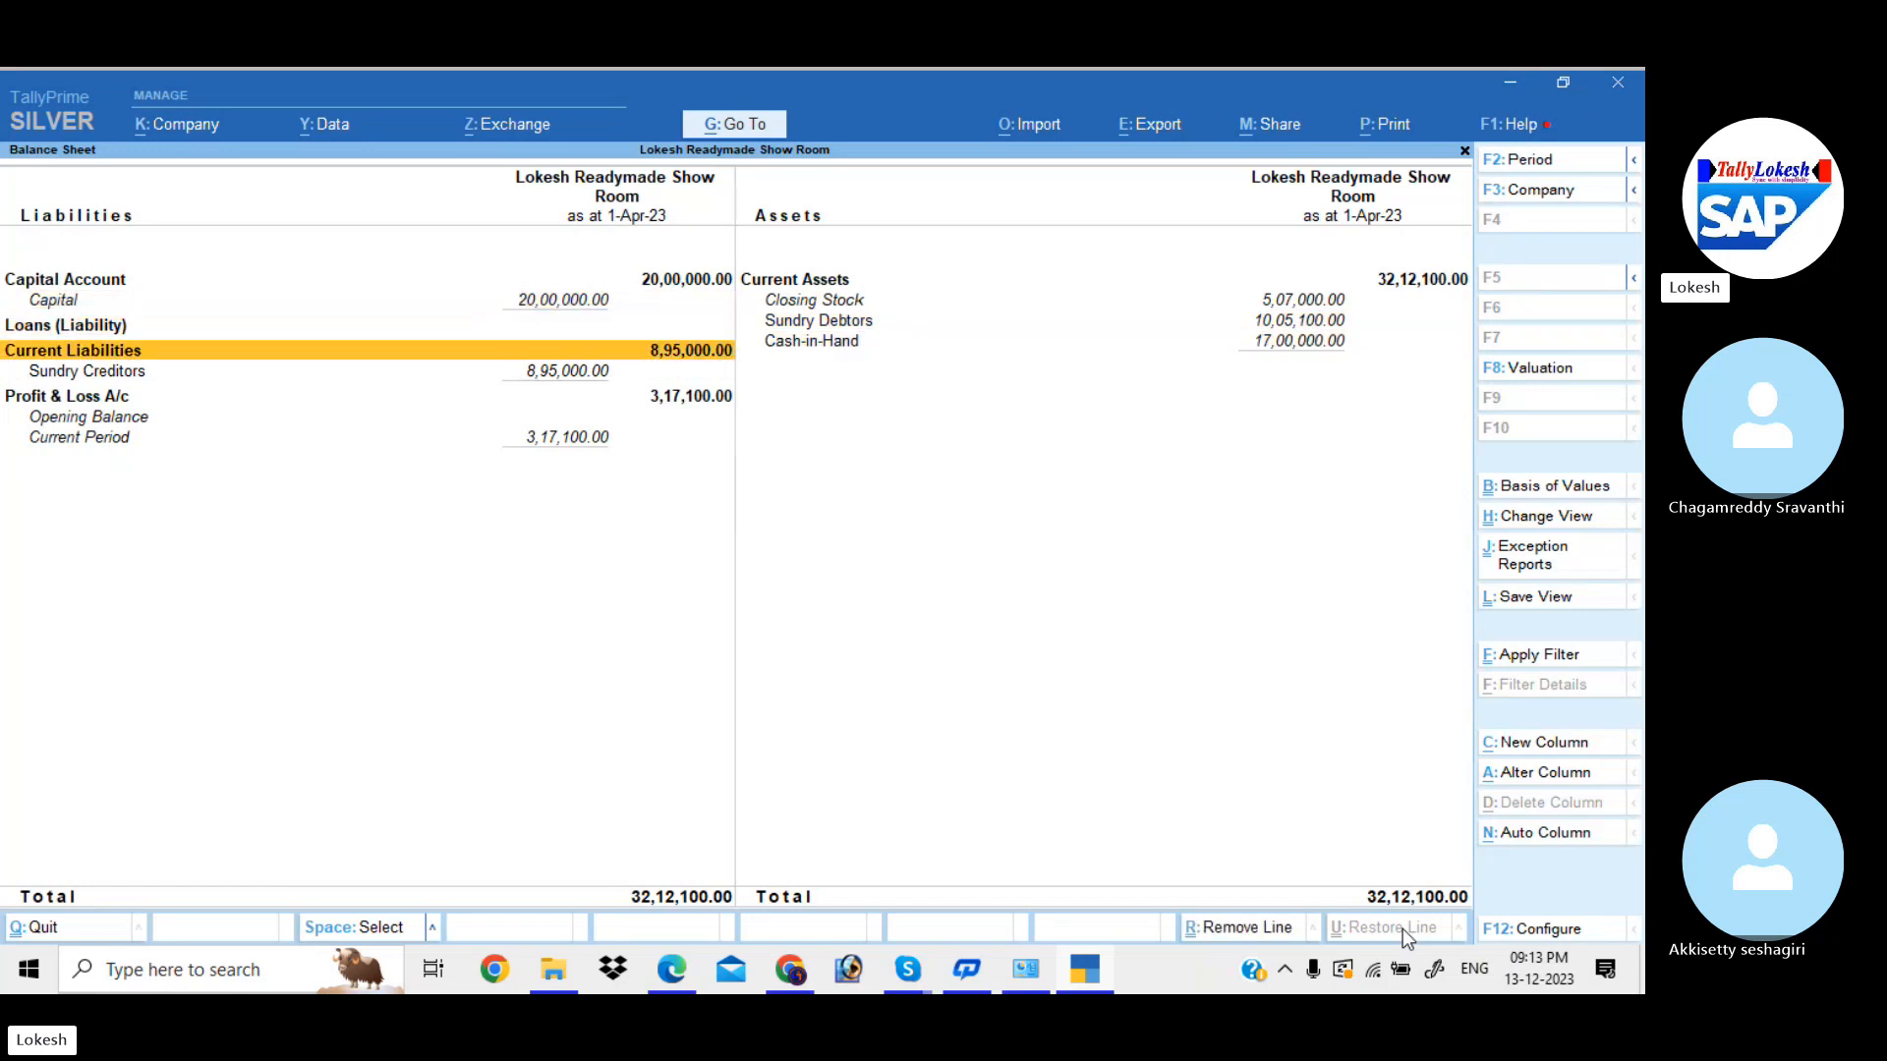
pyautogui.press('Down')
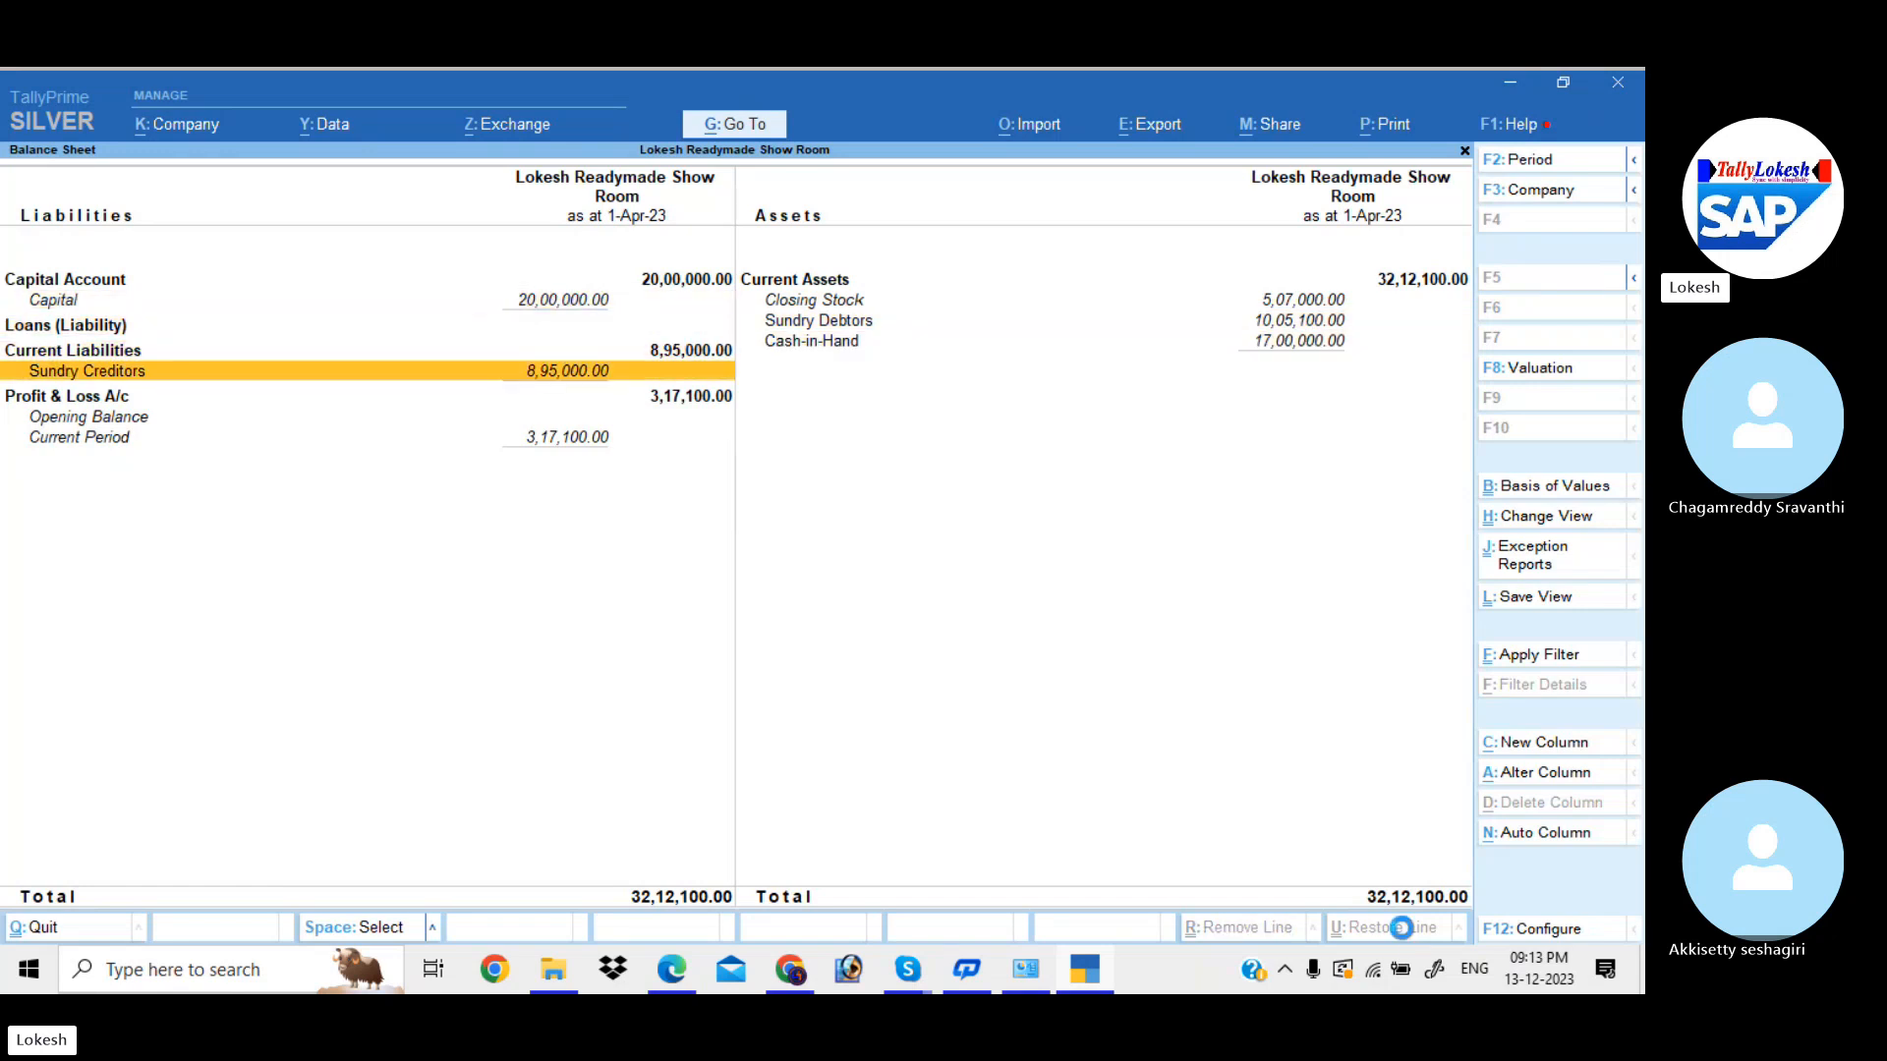
pyautogui.press('Escape')
# - Open the Account Books list among the additional reports
pyautogui.press('Down')
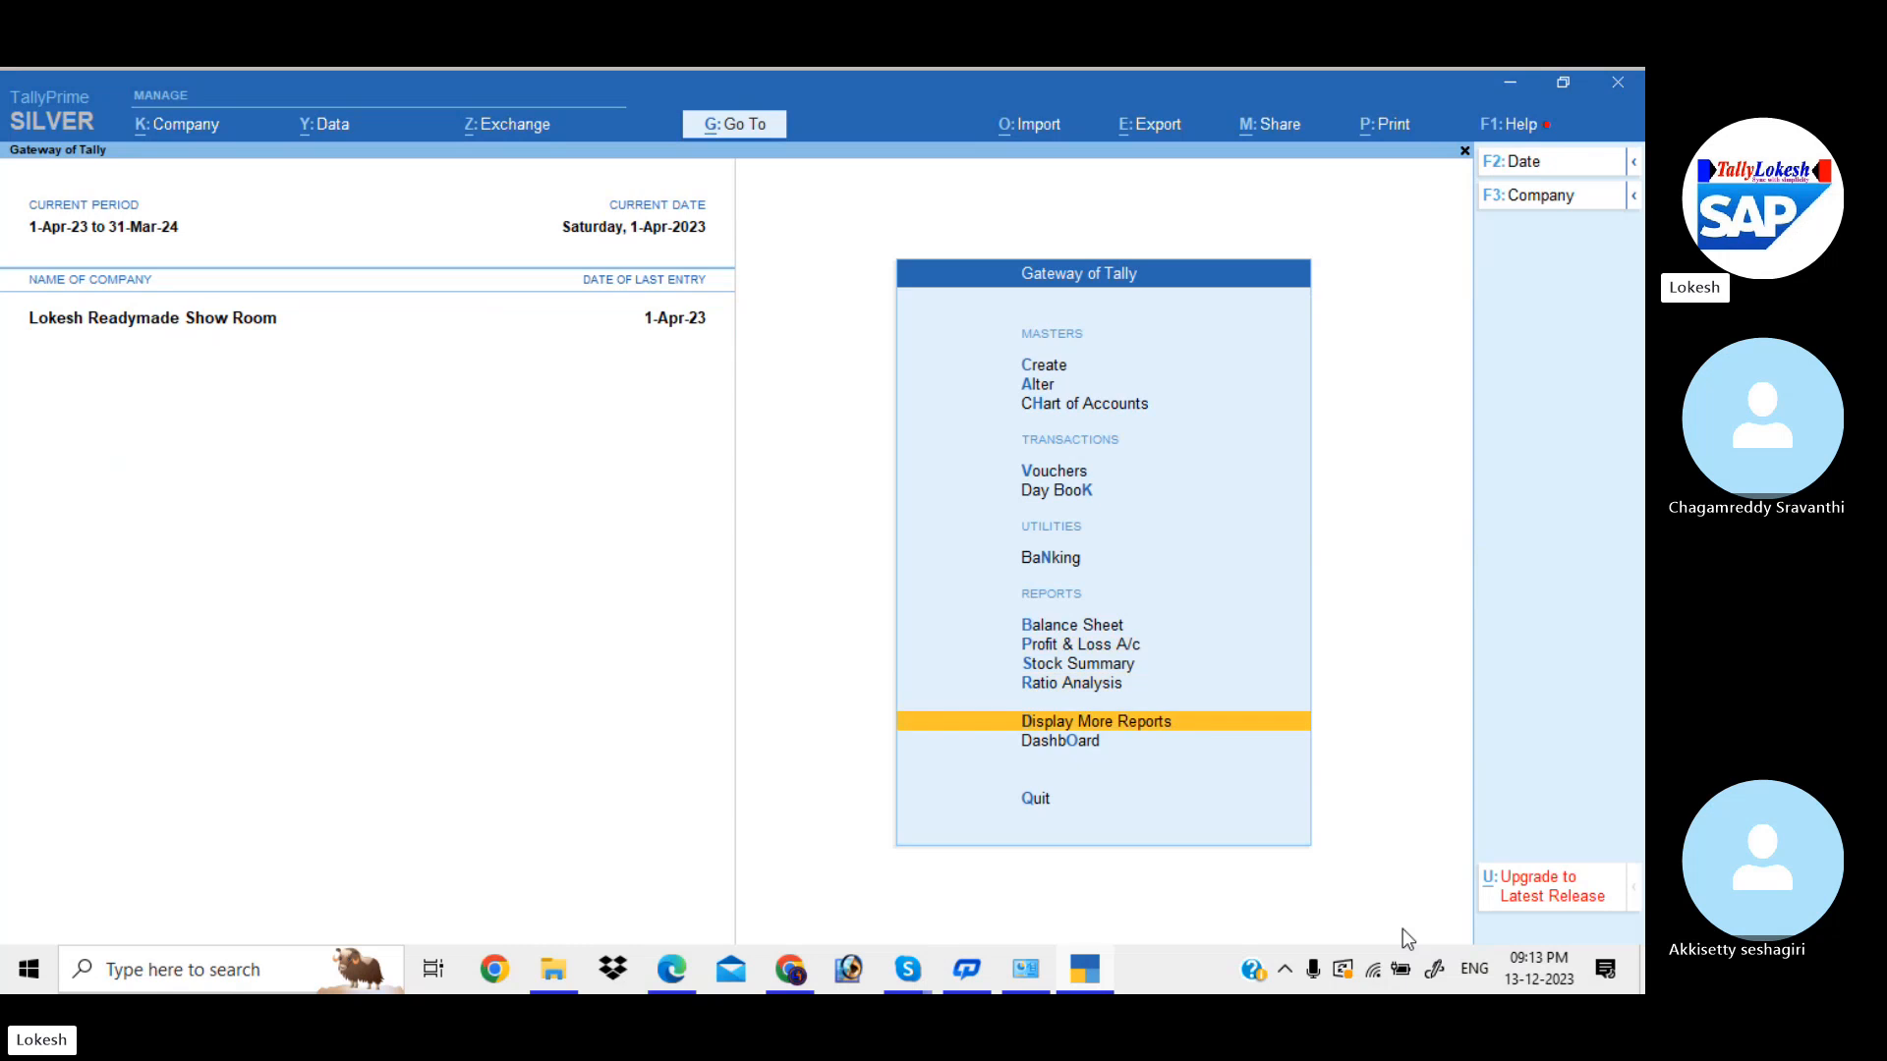
pyautogui.press('Return')
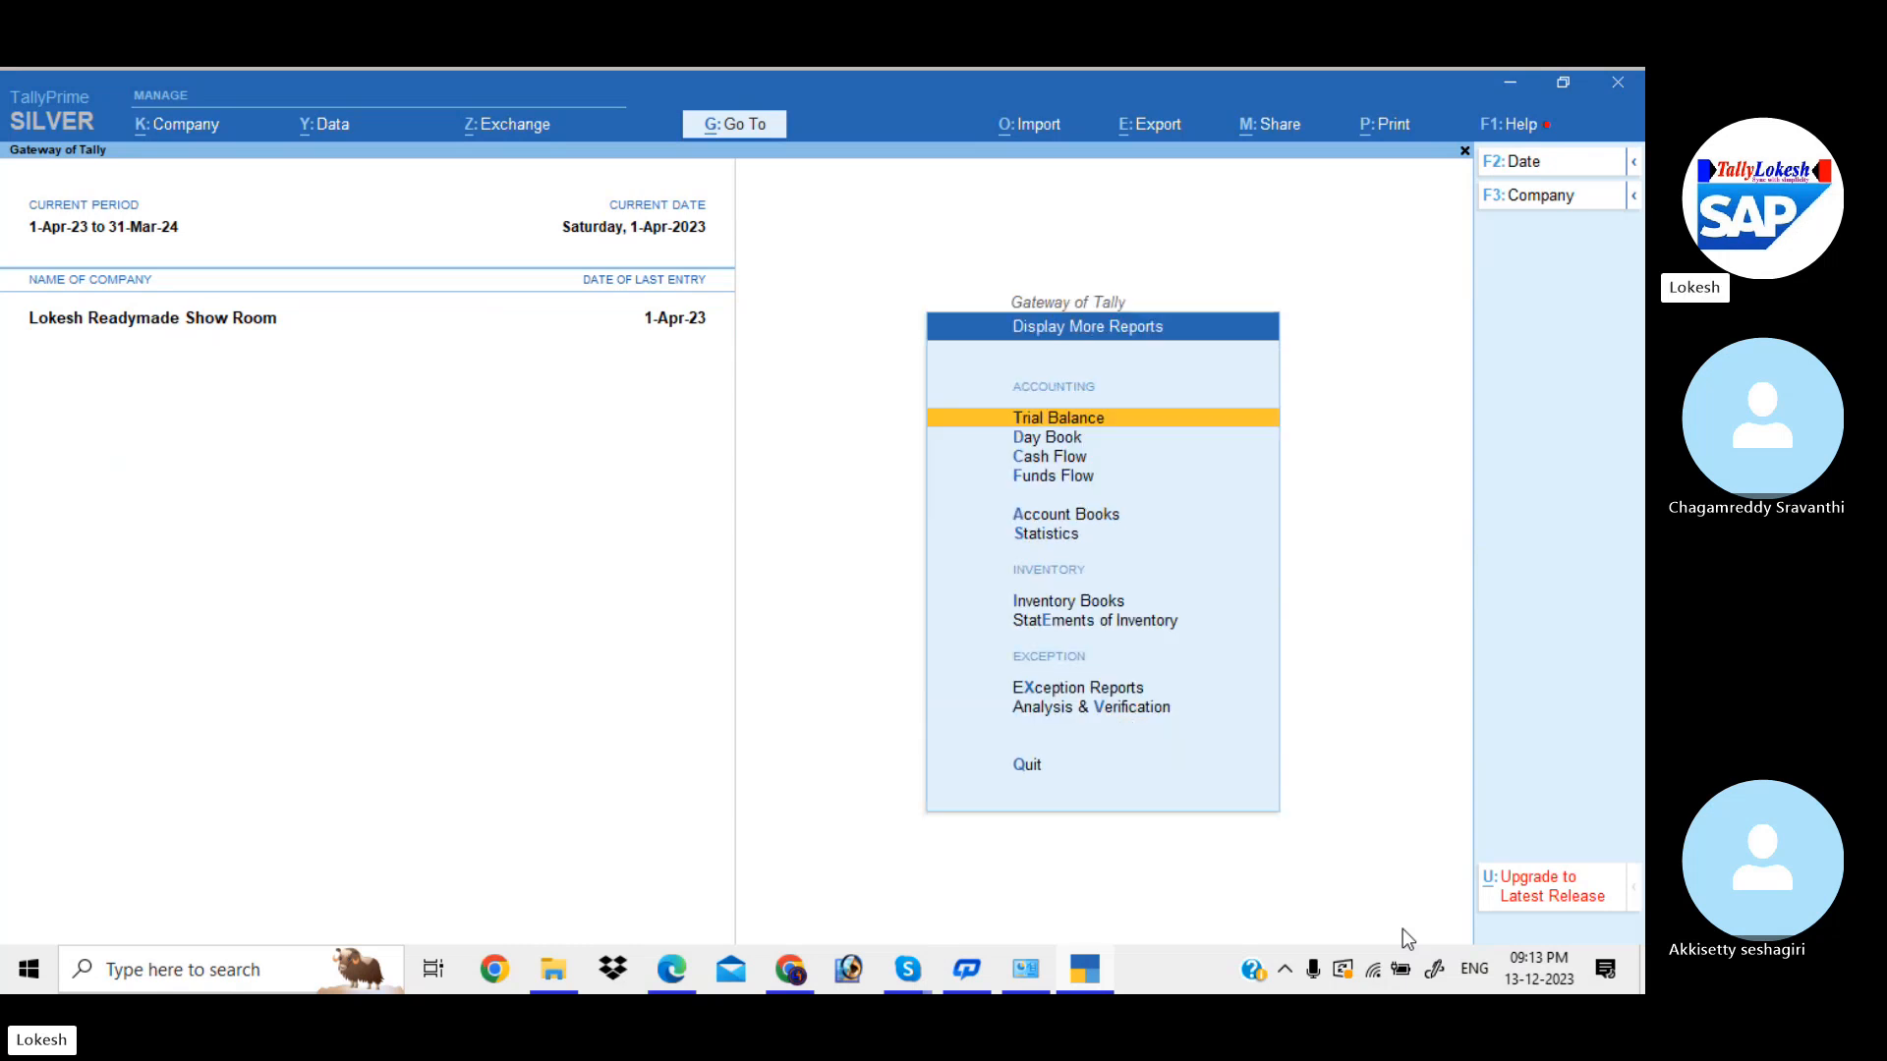
pyautogui.press('Down')
pyautogui.press('Down')
pyautogui.press('Down')
pyautogui.press('Down')
pyautogui.press('Return')
# - View the Contra Register and return to the Account Books list
pyautogui.press('Down')
pyautogui.press('Down')
pyautogui.press('Down')
pyautogui.press('Down')
pyautogui.press('Down')
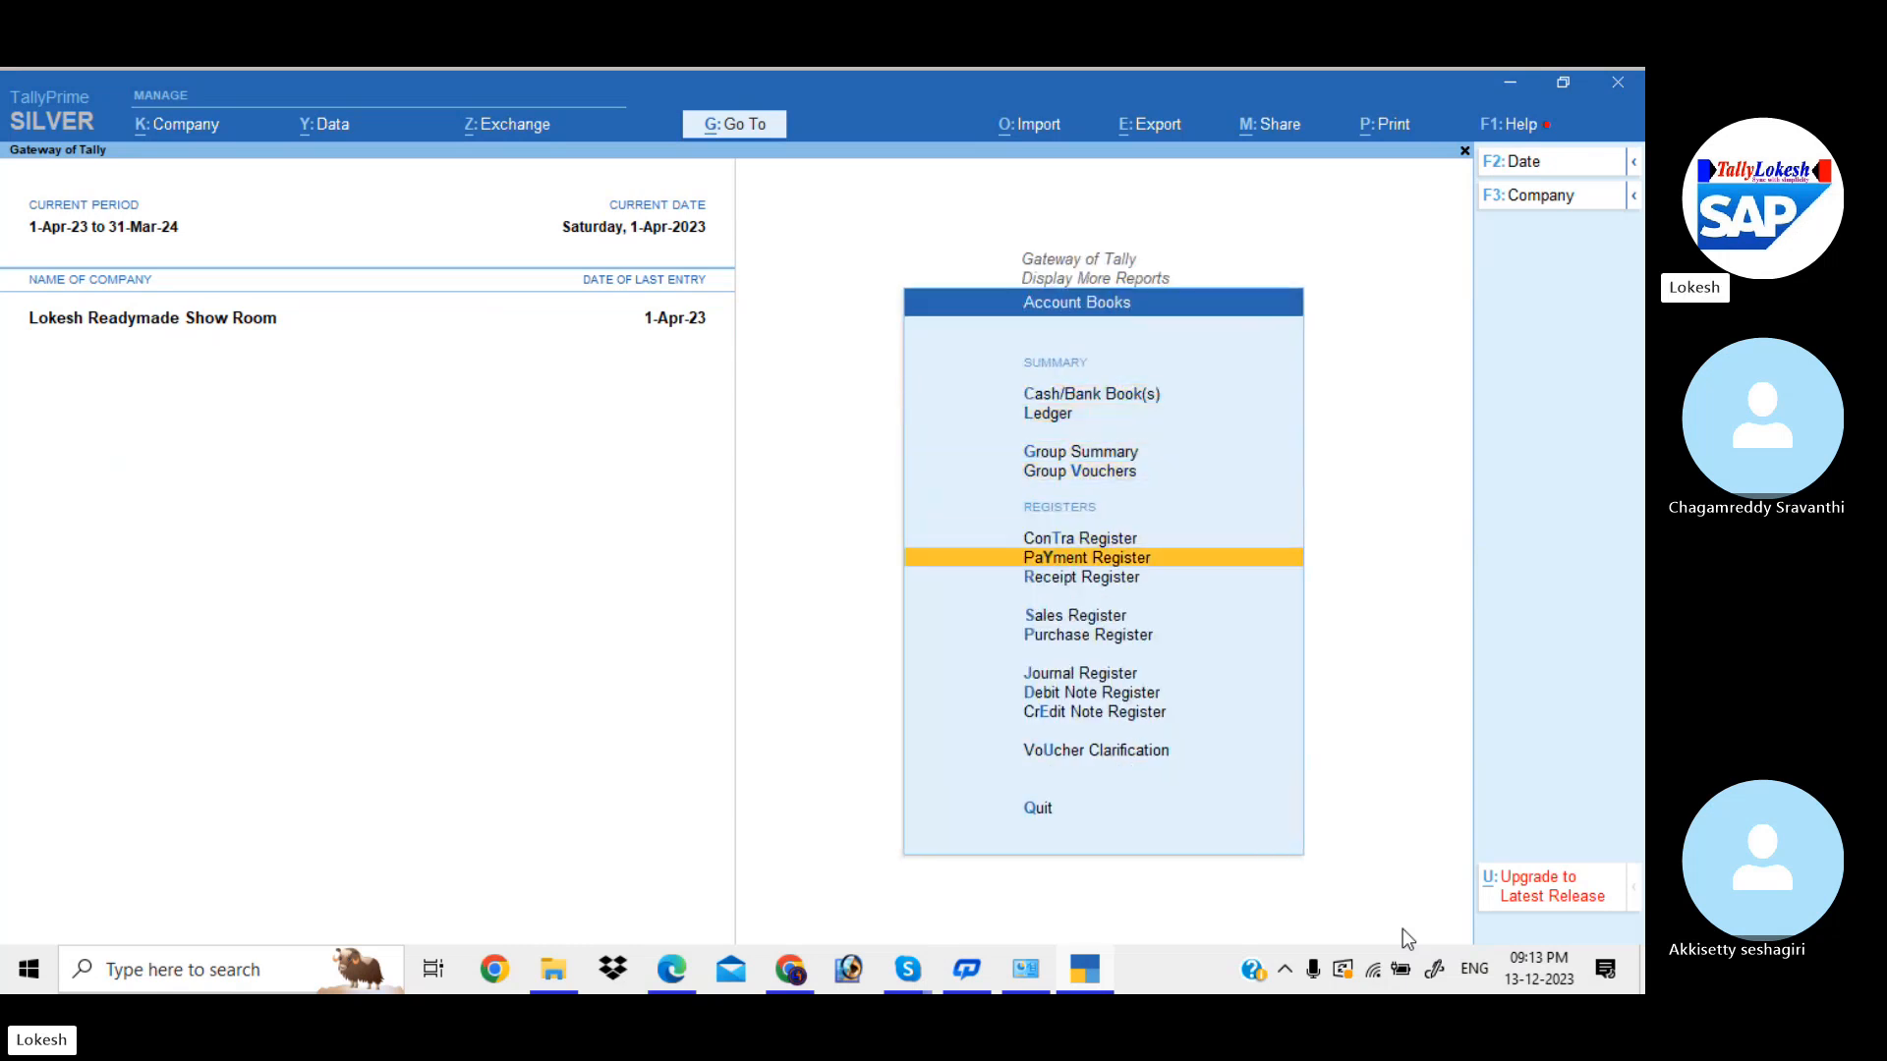
pyautogui.press('Up')
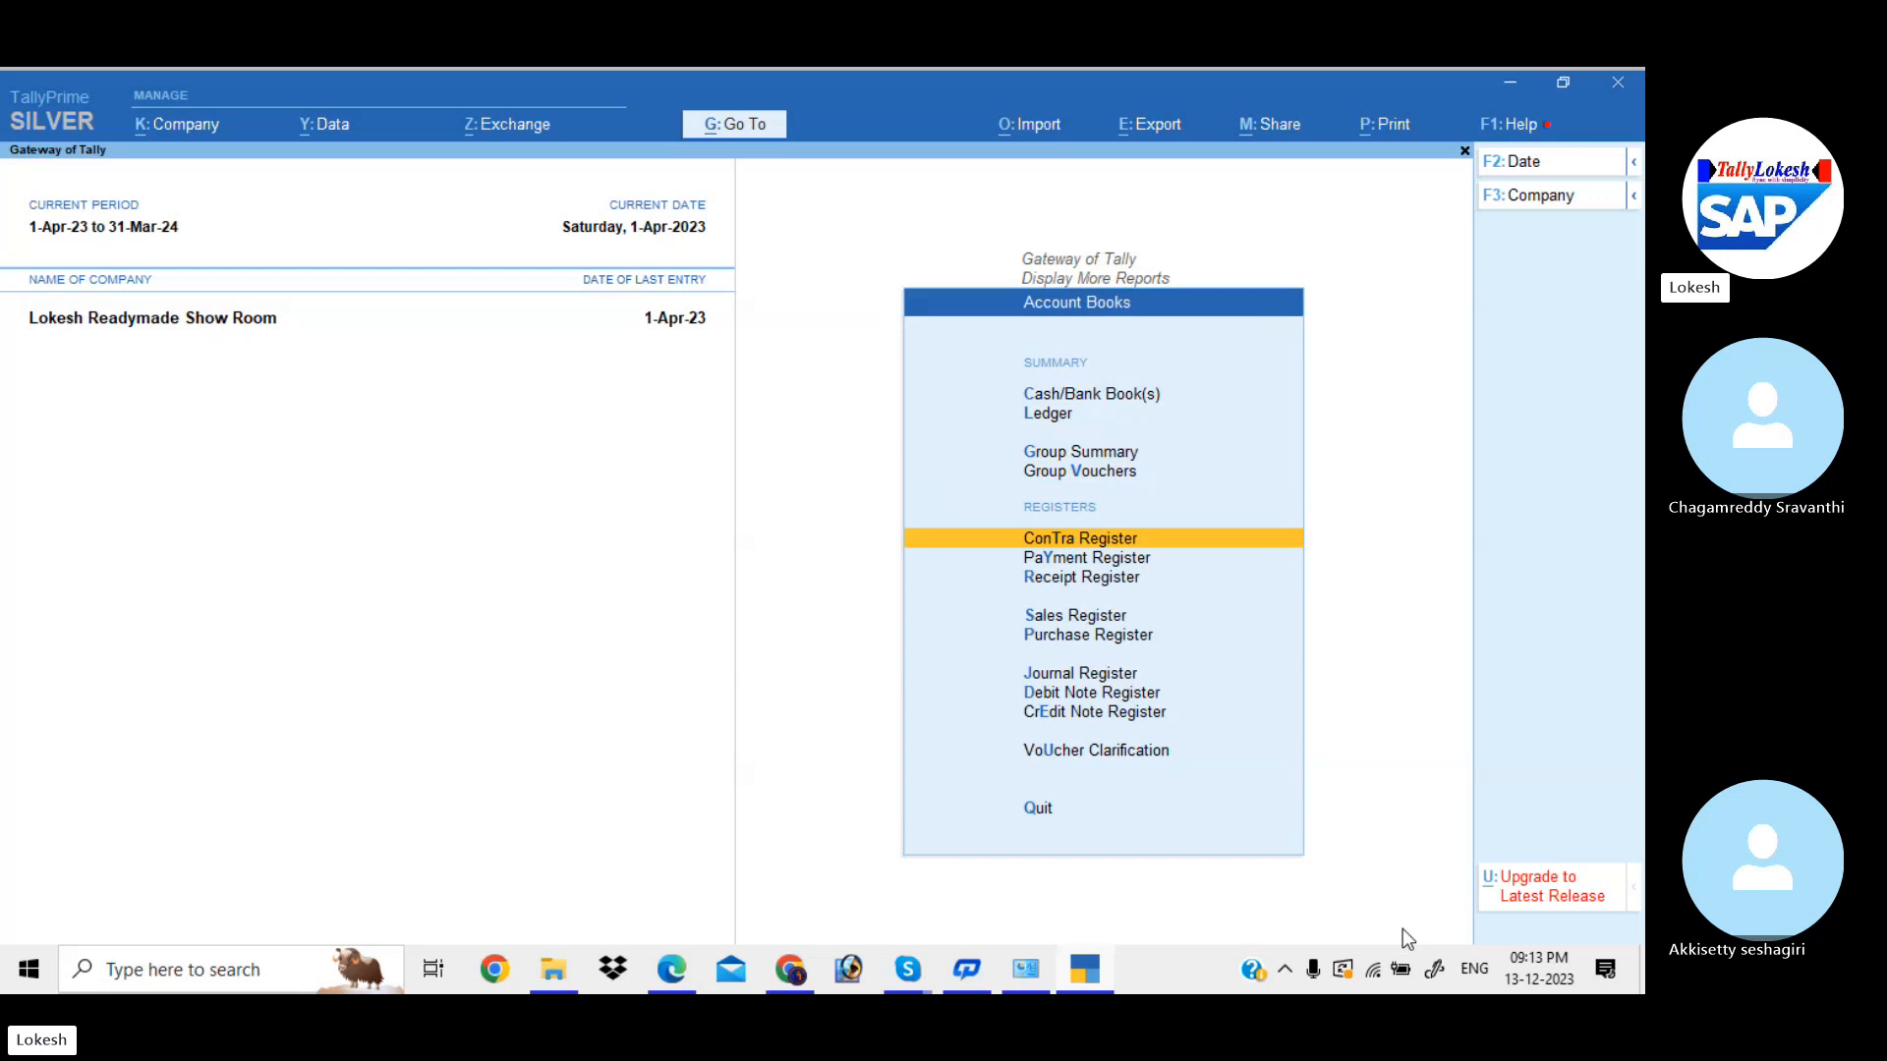
pyautogui.press('Return')
pyautogui.press('Escape')
# - View the April vouchers in the Payment Register and return to the Account Books list
pyautogui.press('Down')
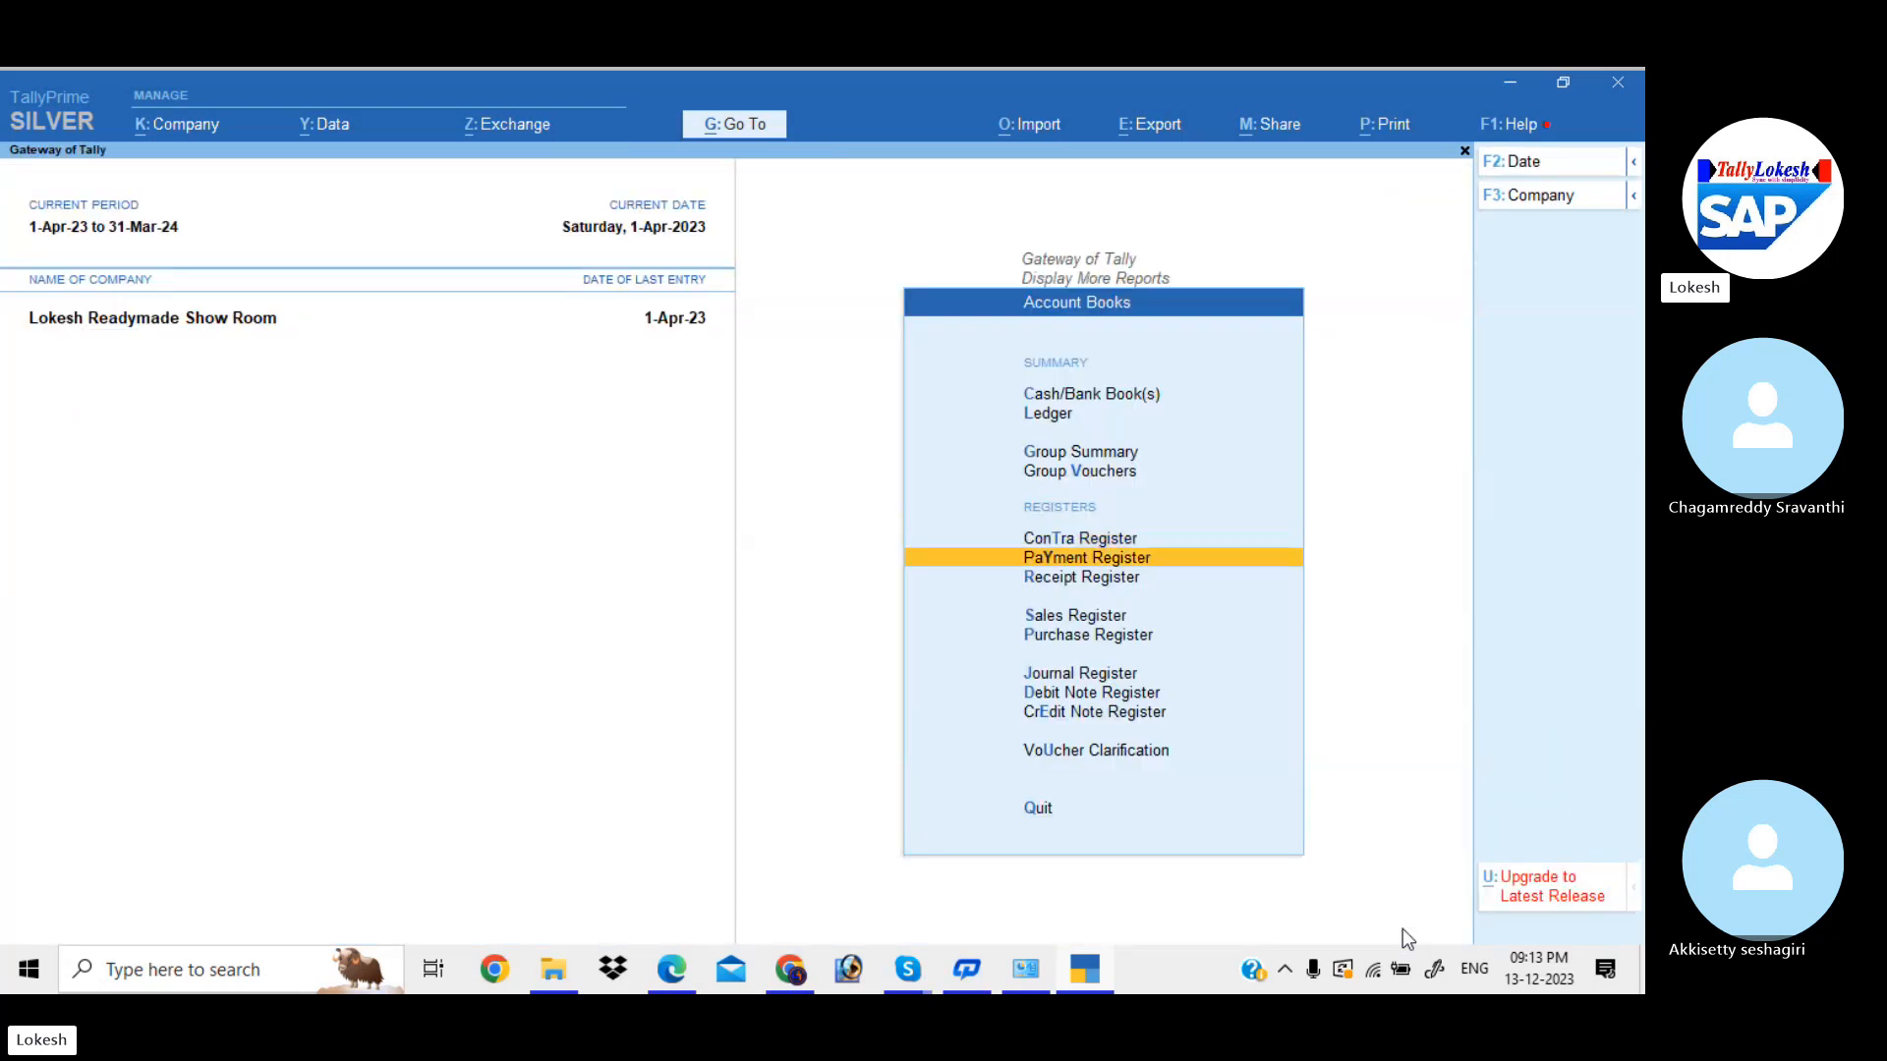
pyautogui.press('Return')
pyautogui.press('Return')
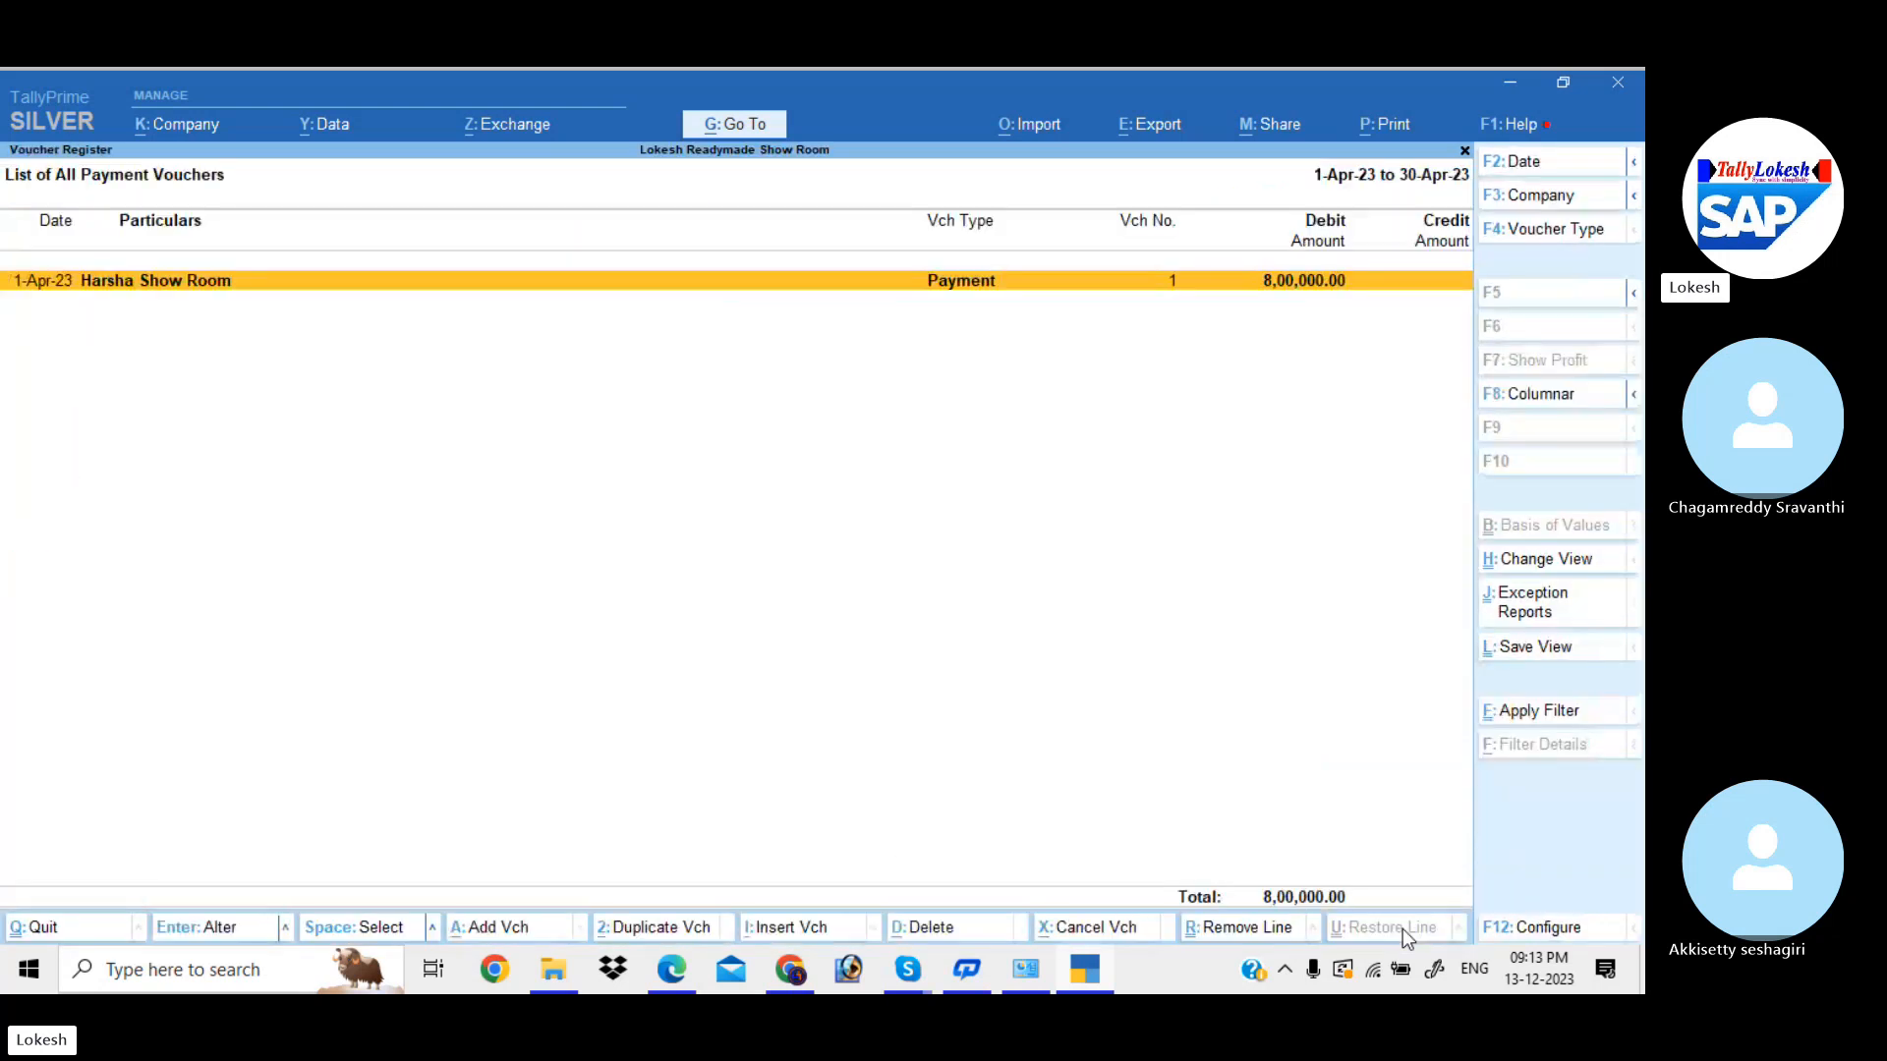
pyautogui.press('Escape')
pyautogui.press('Escape')
# - View the April vouchers in the Receipt Register and return to the Account Books list
pyautogui.press('Down')
pyautogui.press('Return')
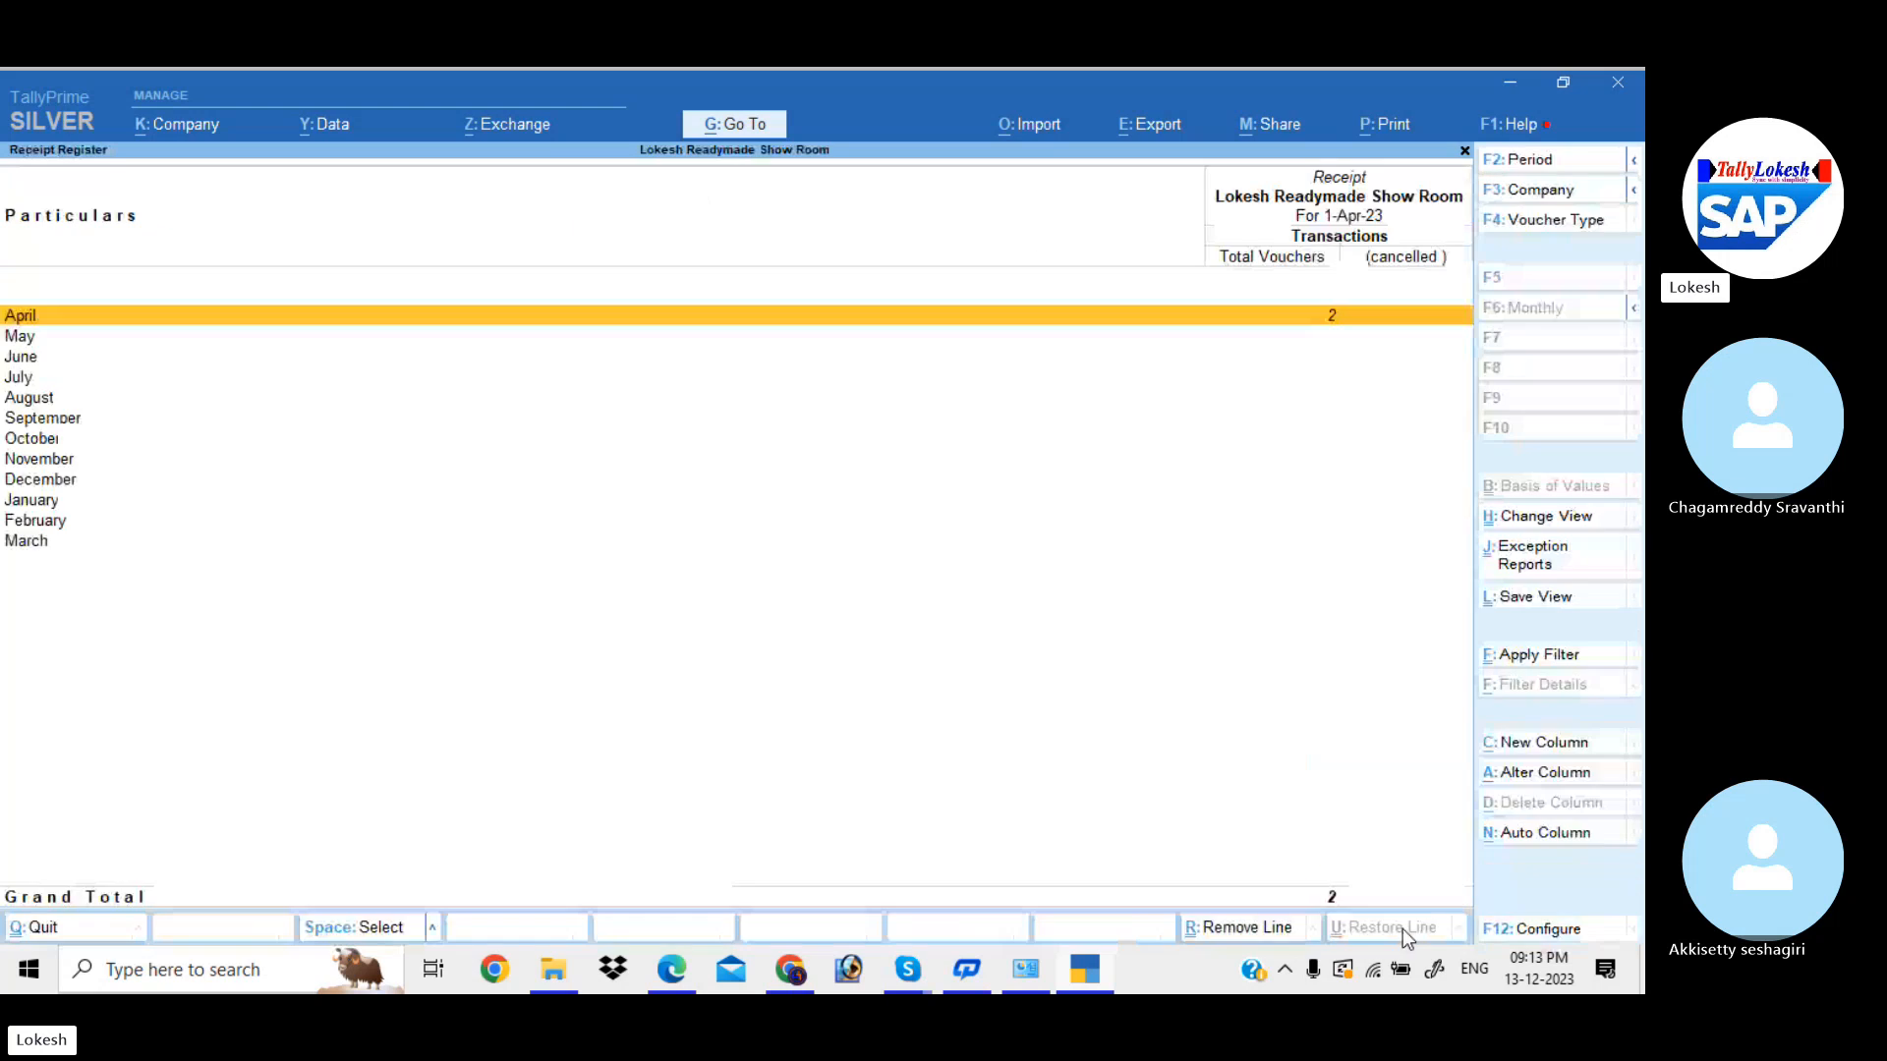
pyautogui.press('Return')
pyautogui.press('Escape')
pyautogui.press('Escape')
# - View the monthly figures in the Sales Register and the Purchase Register
pyautogui.press('Down')
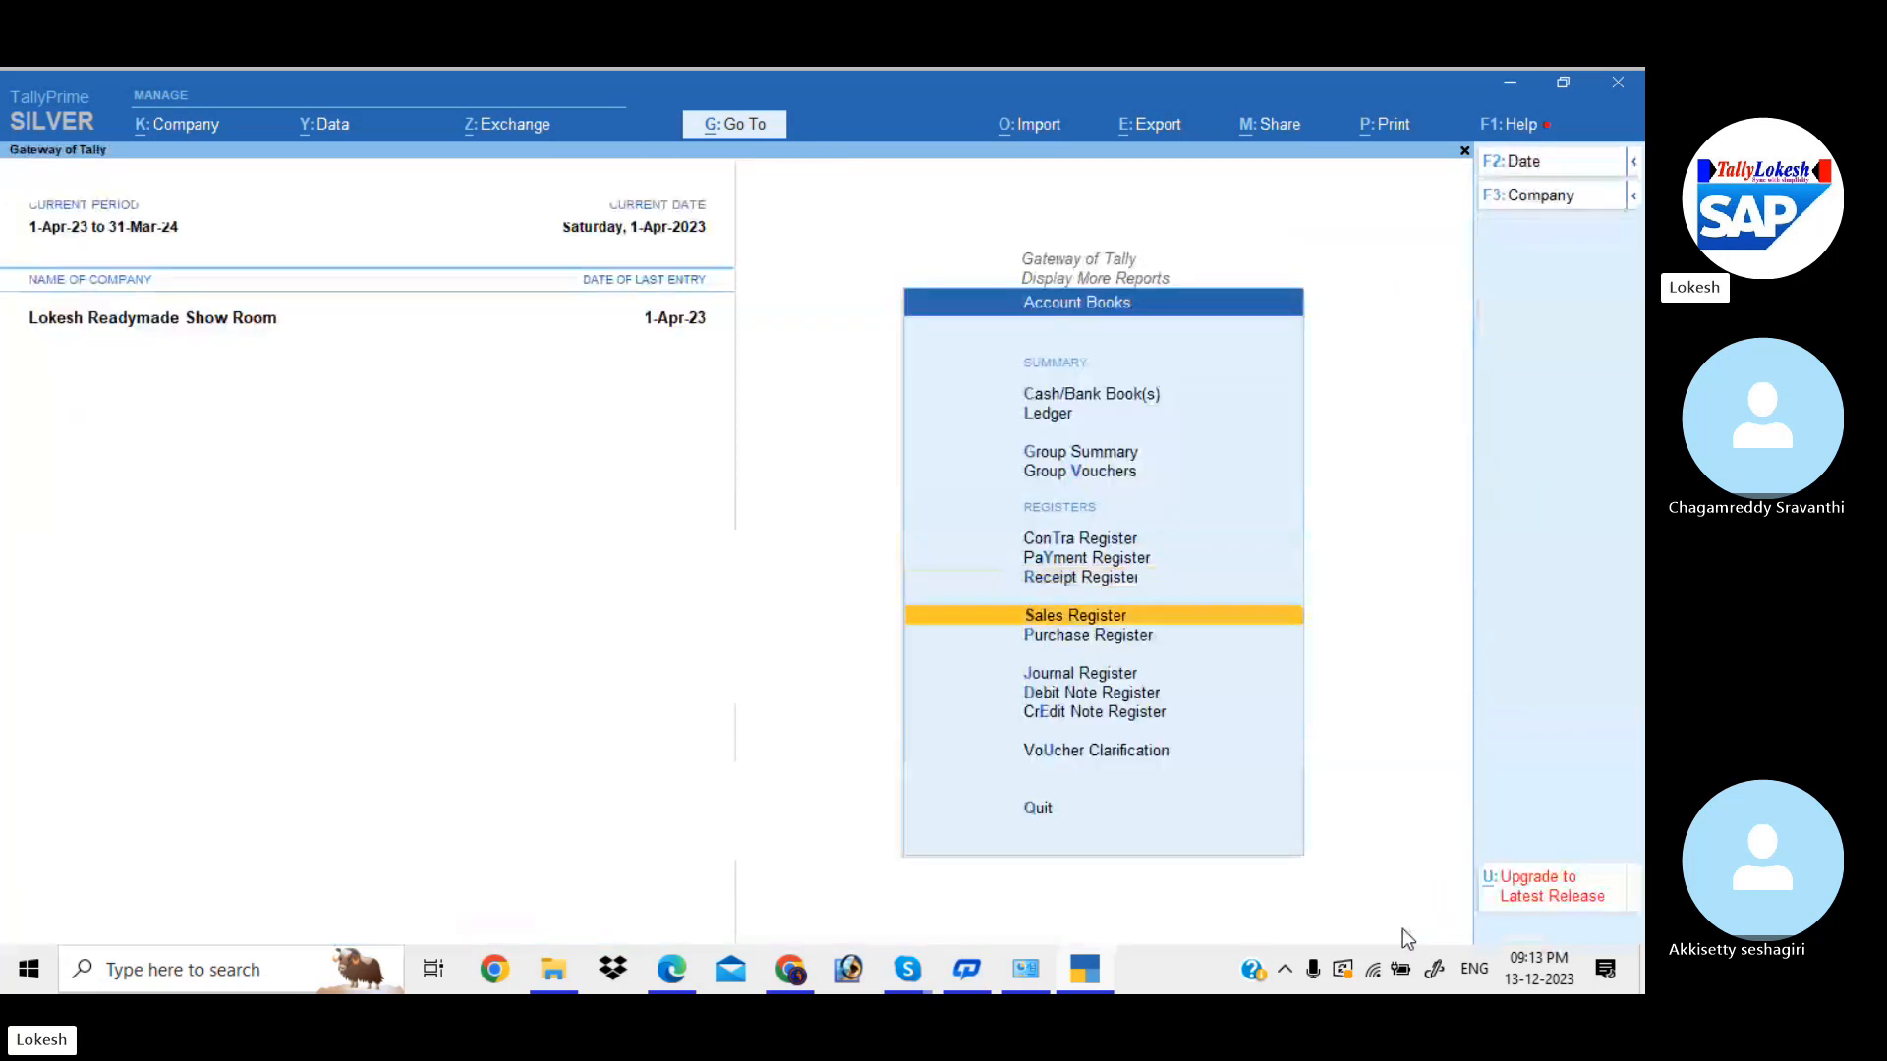
pyautogui.press('Return')
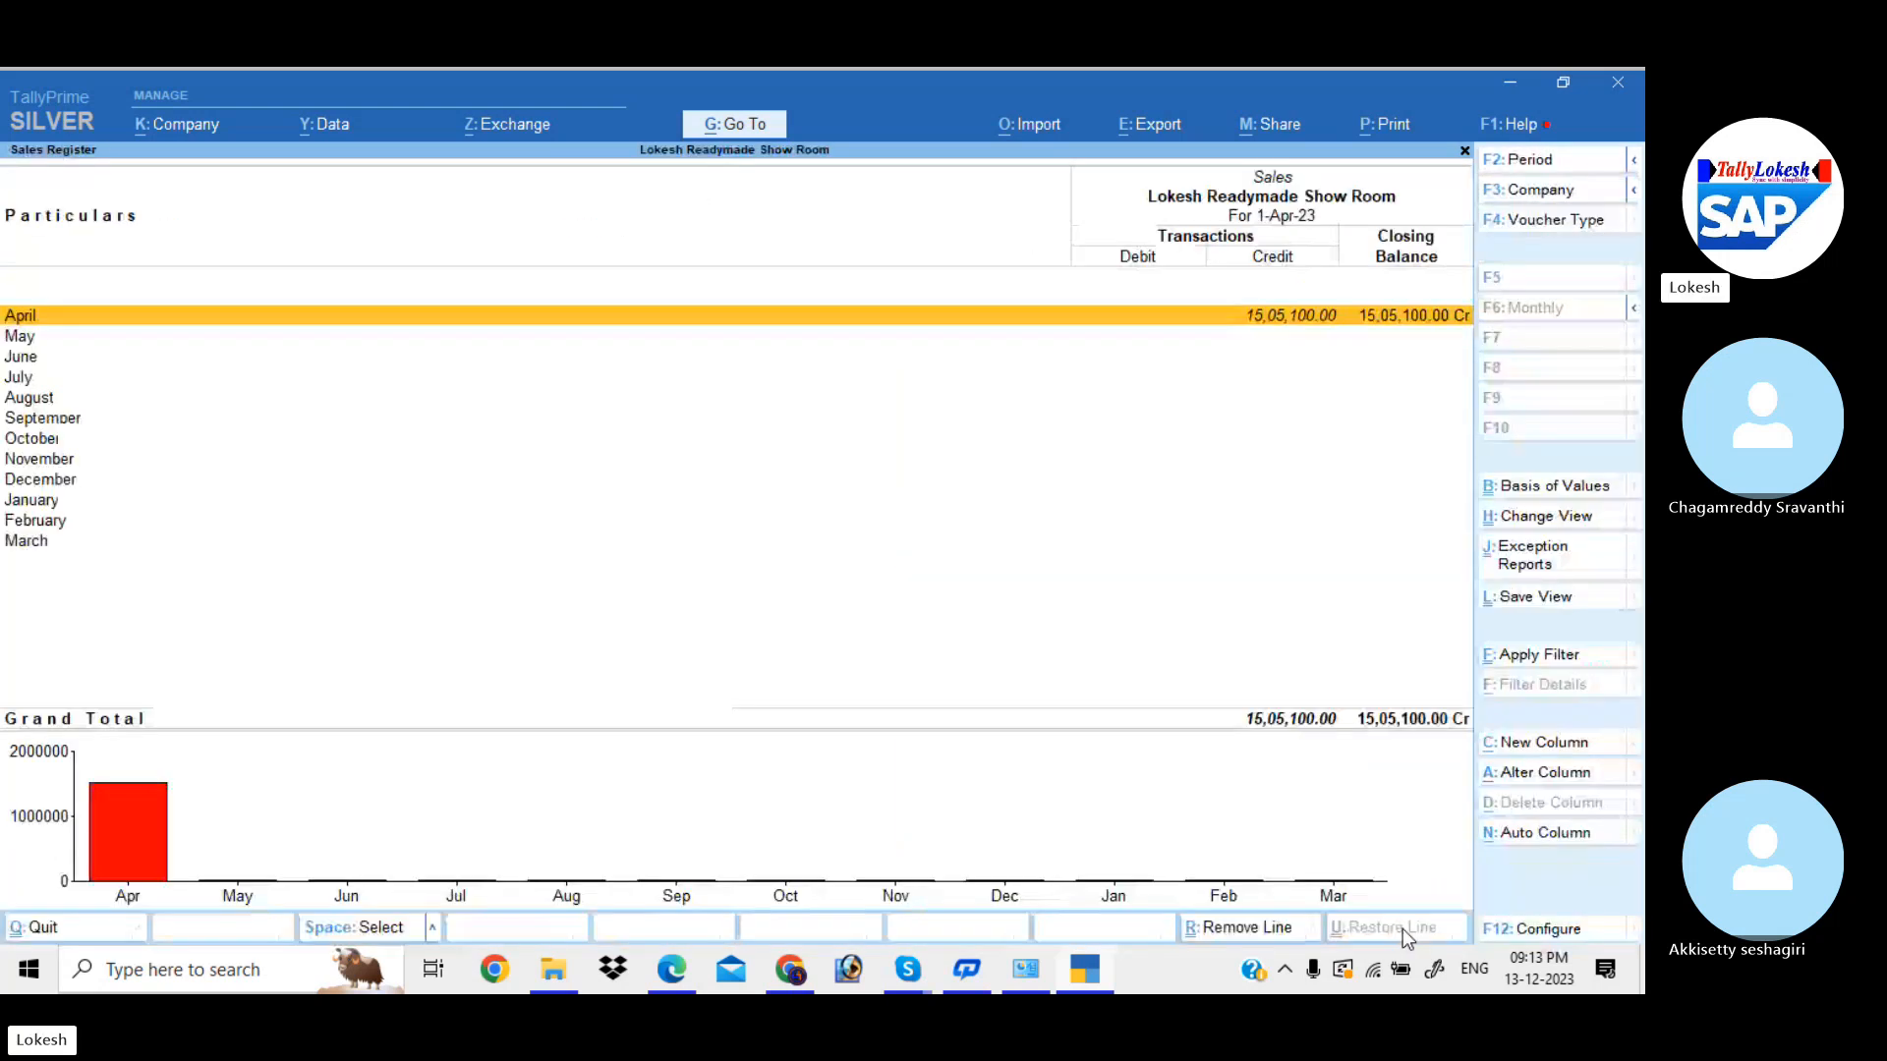
pyautogui.press('Escape')
pyautogui.press('Down')
pyautogui.press('Return')
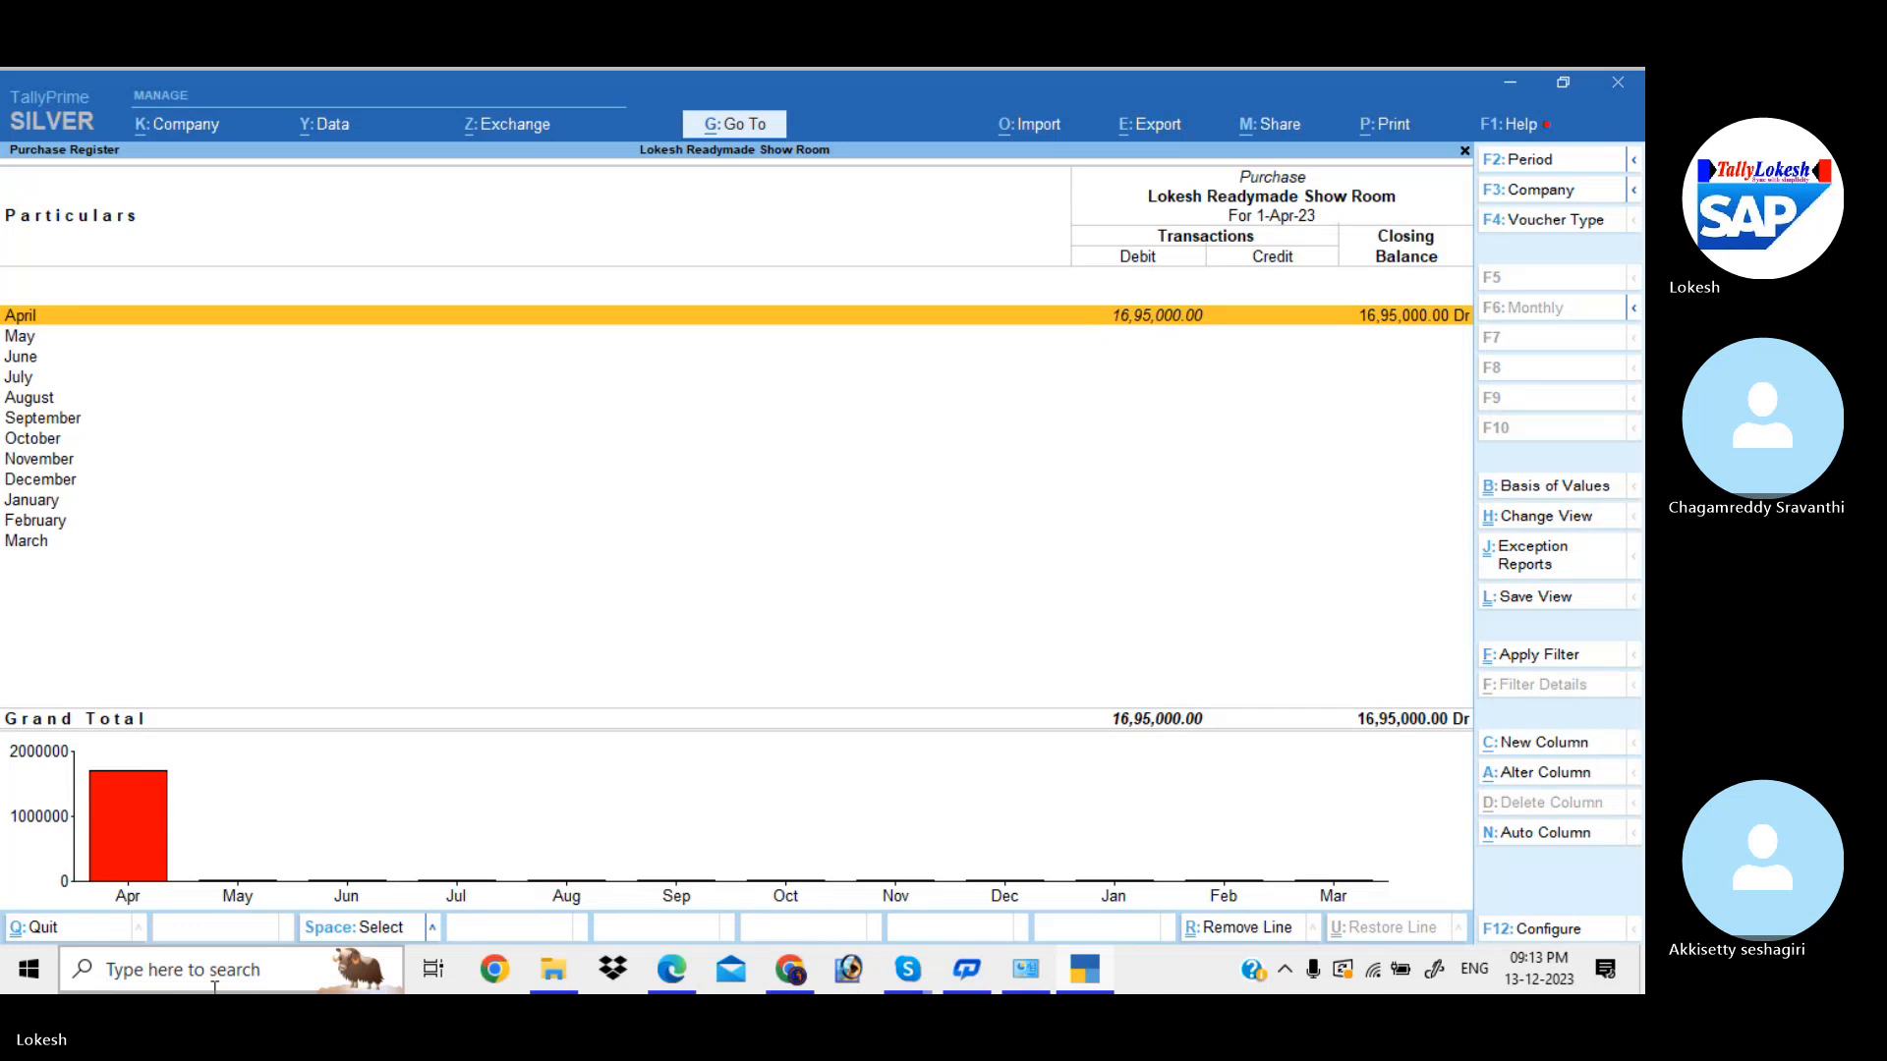
pyautogui.press('Escape')
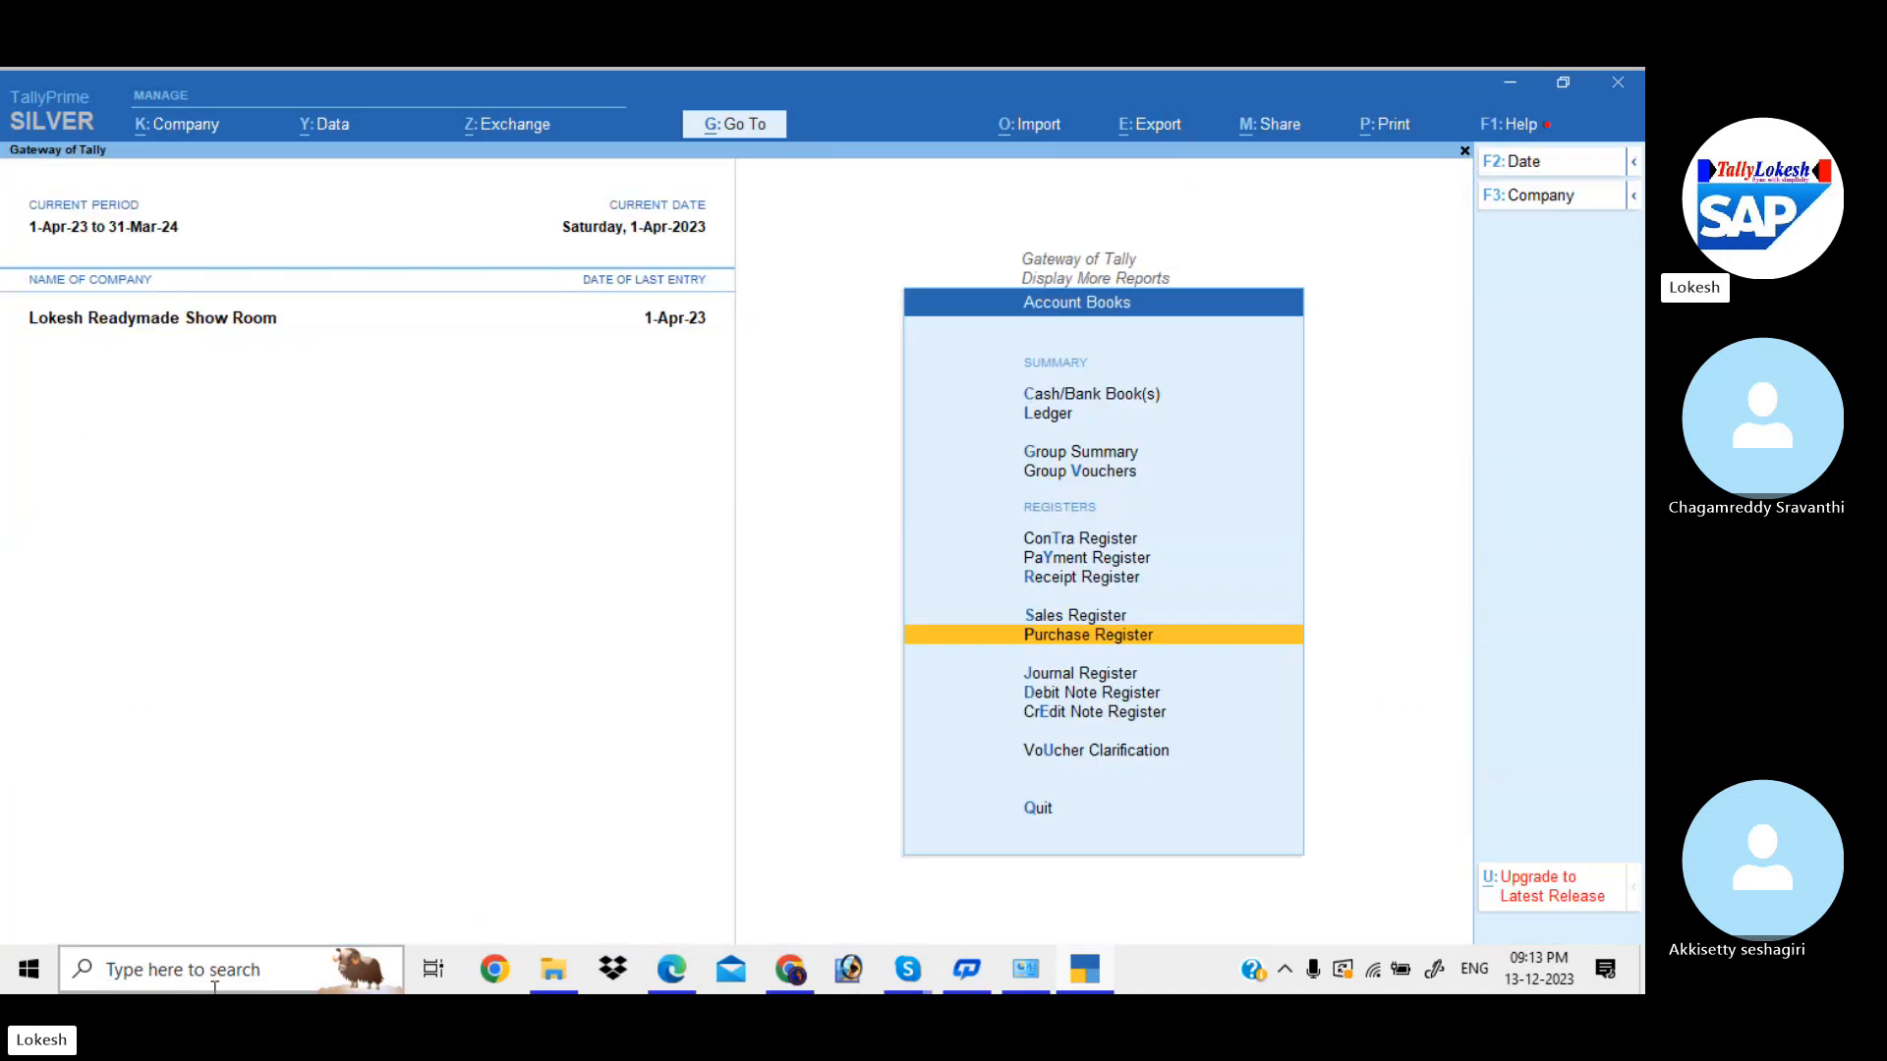
# - Return to the Gateway of Tally and decline quitting the program
pyautogui.press('Escape')
pyautogui.press('Escape')
pyautogui.press('Escape')
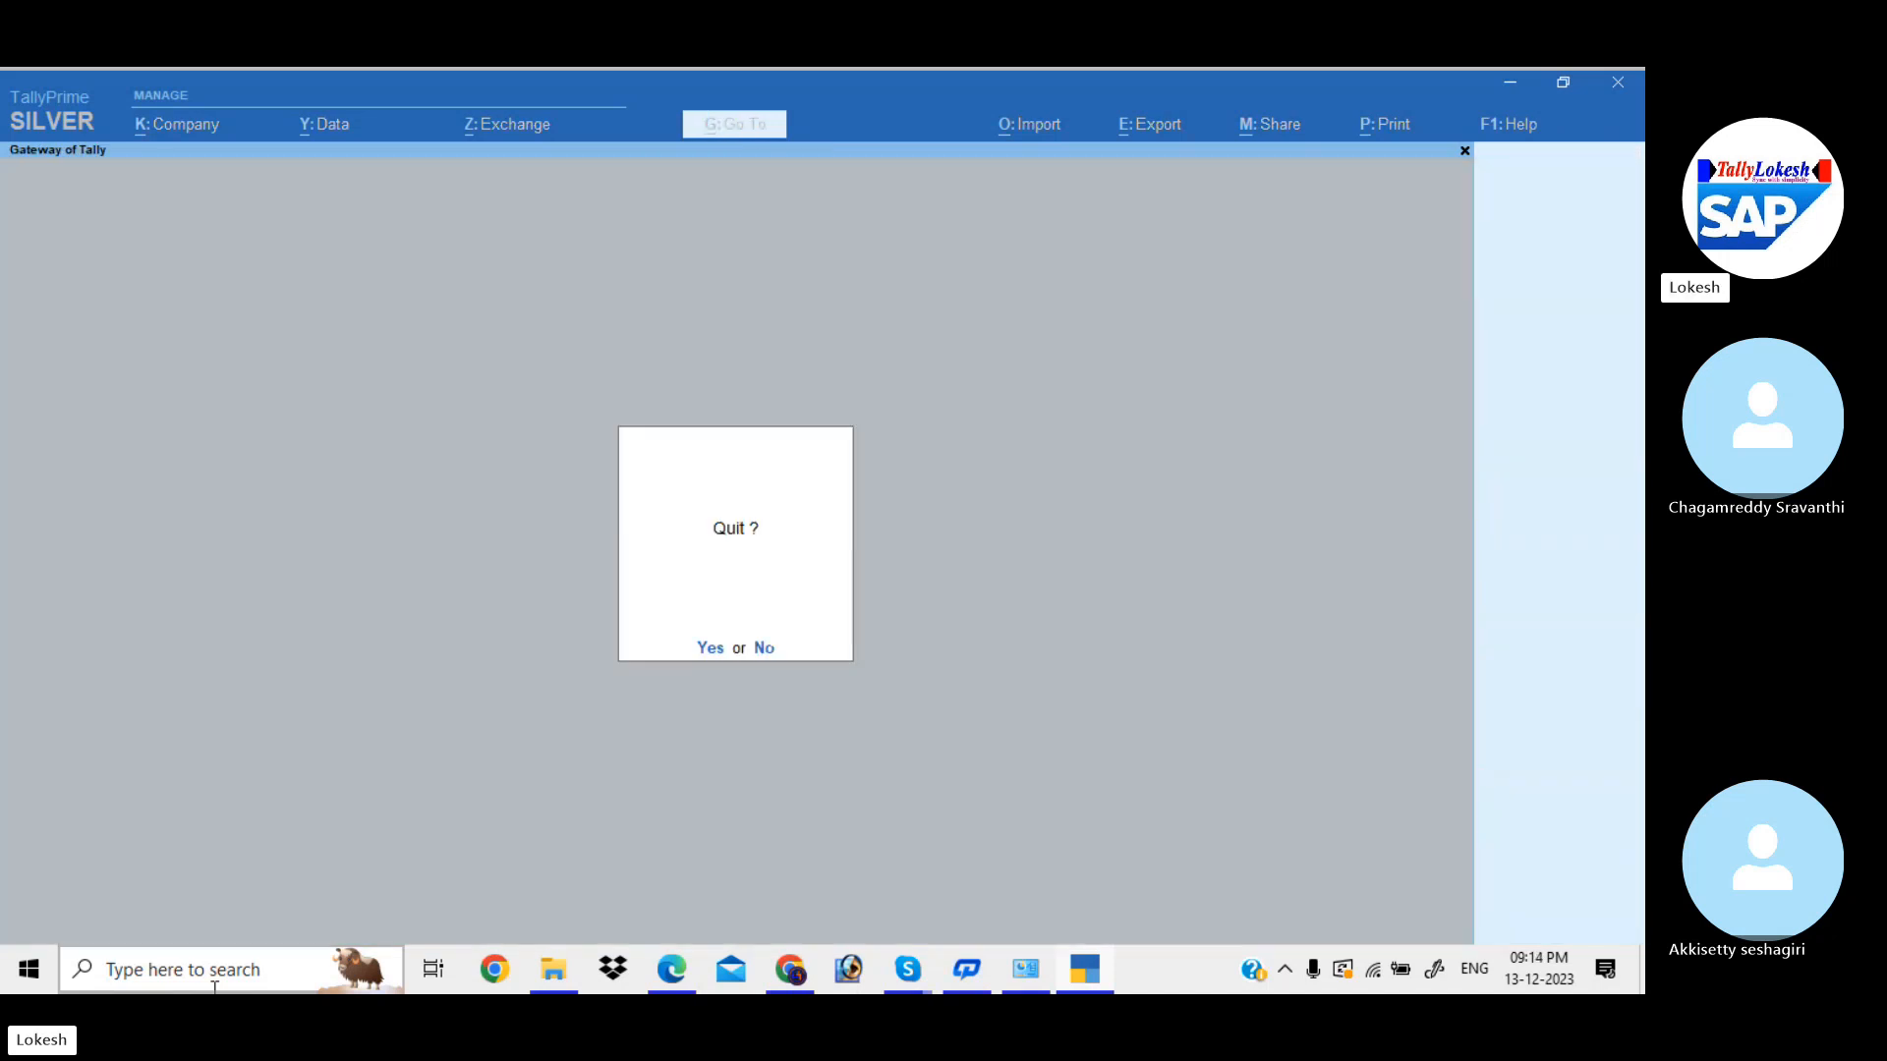
pyautogui.press('n')
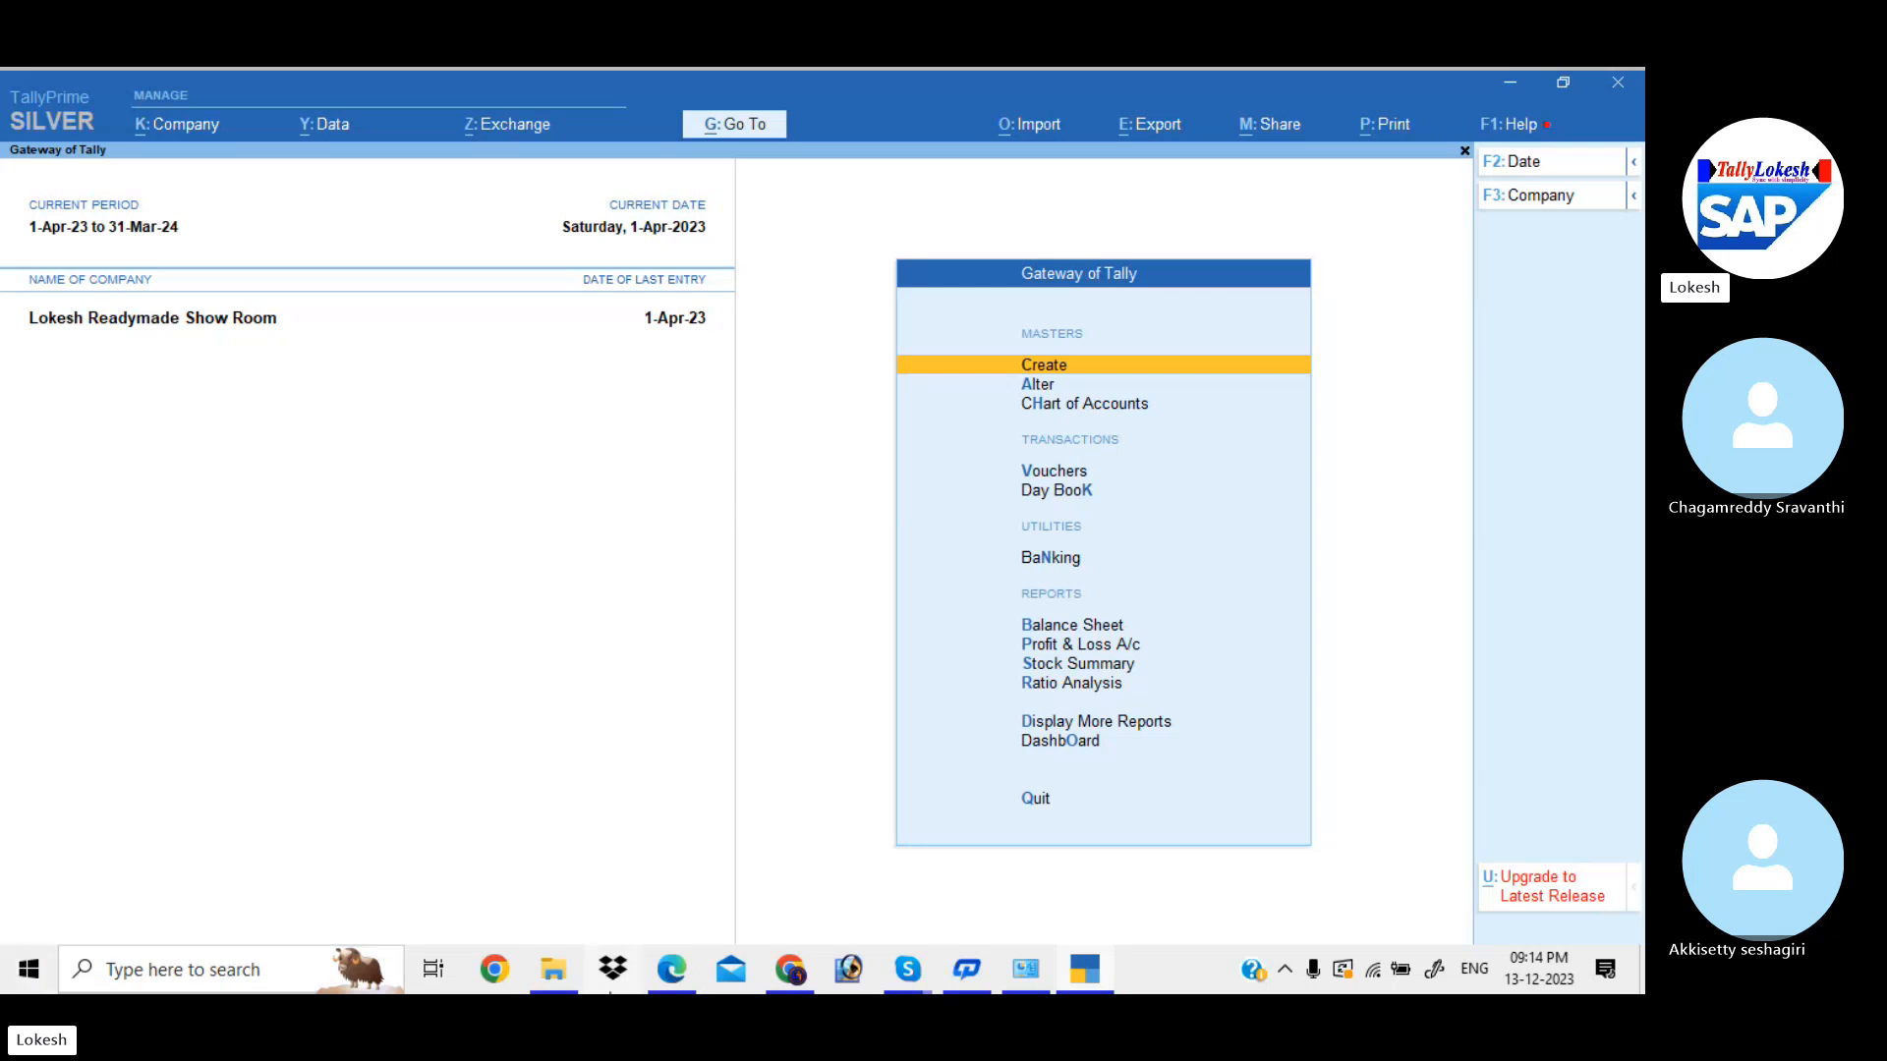
# - Switch to the Skype group call, ring the participants who are not on the call, and return to TallyPrime
pyautogui.click(907, 969)
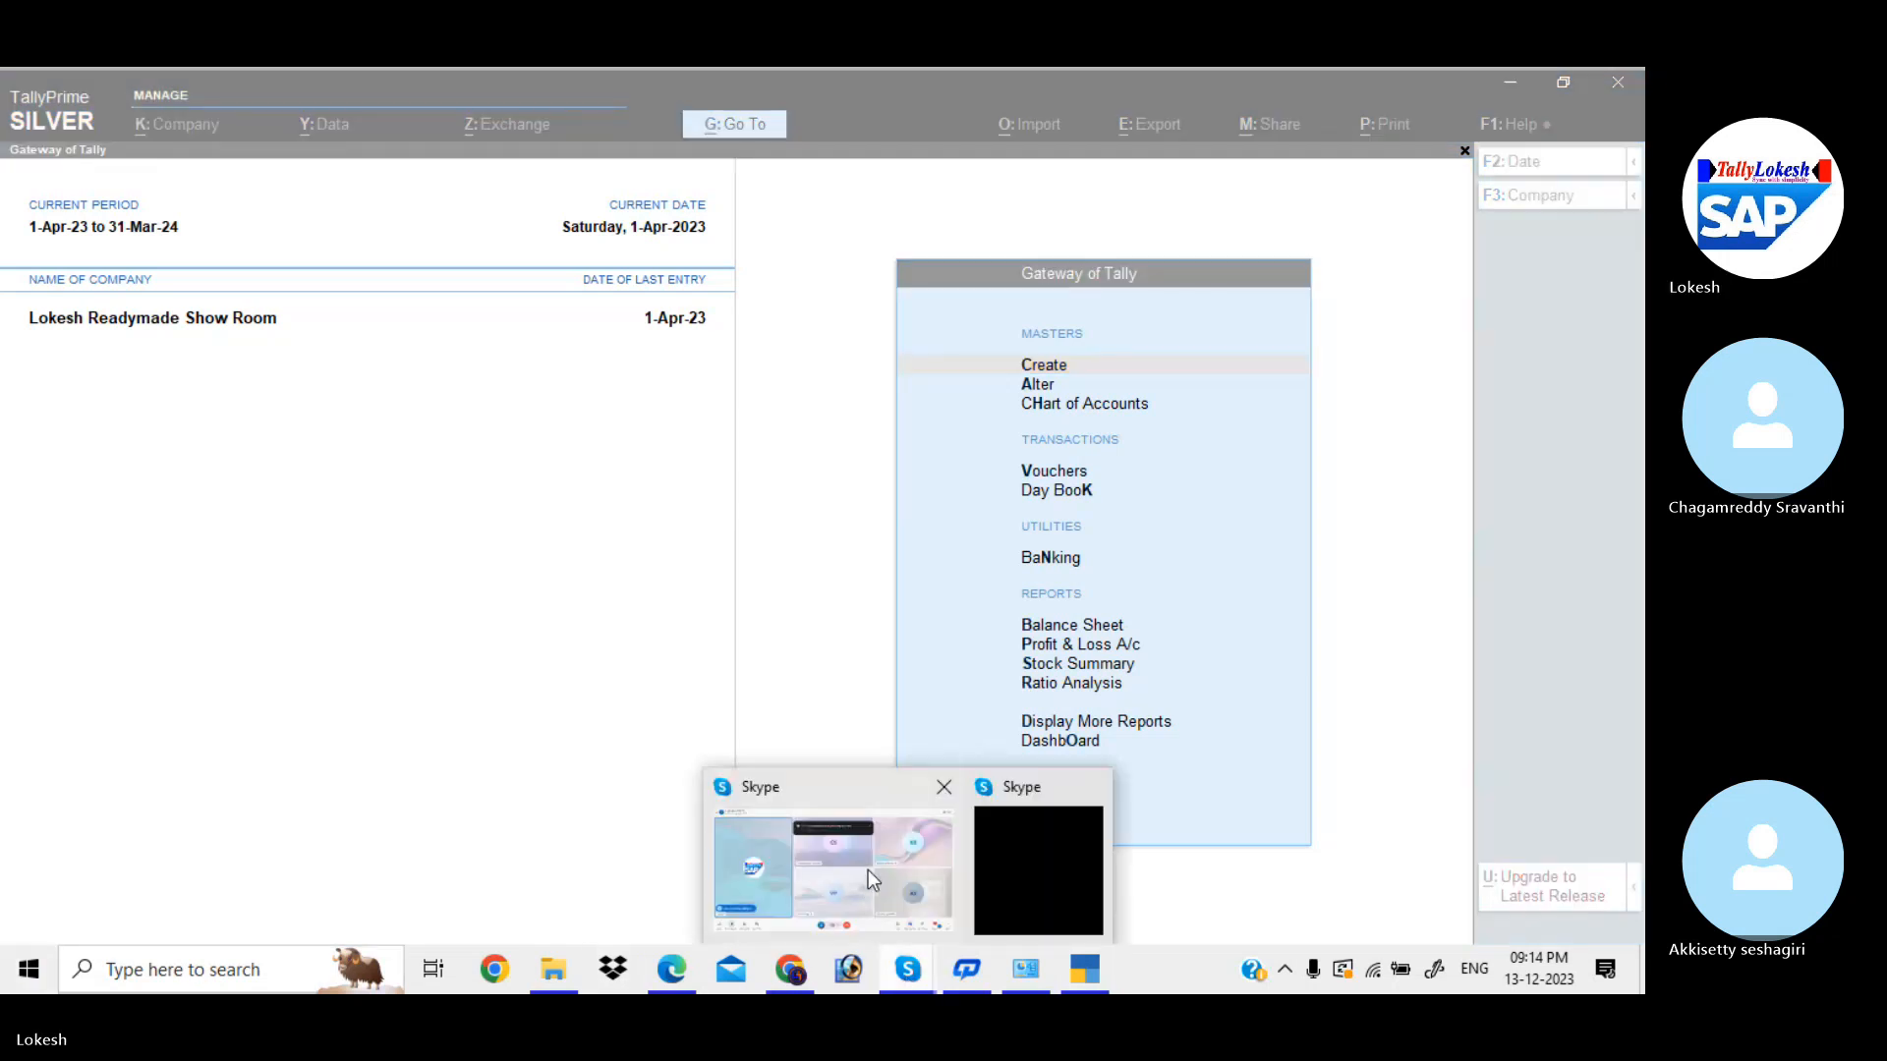
pyautogui.moveTo(869, 870)
pyautogui.click(869, 870)
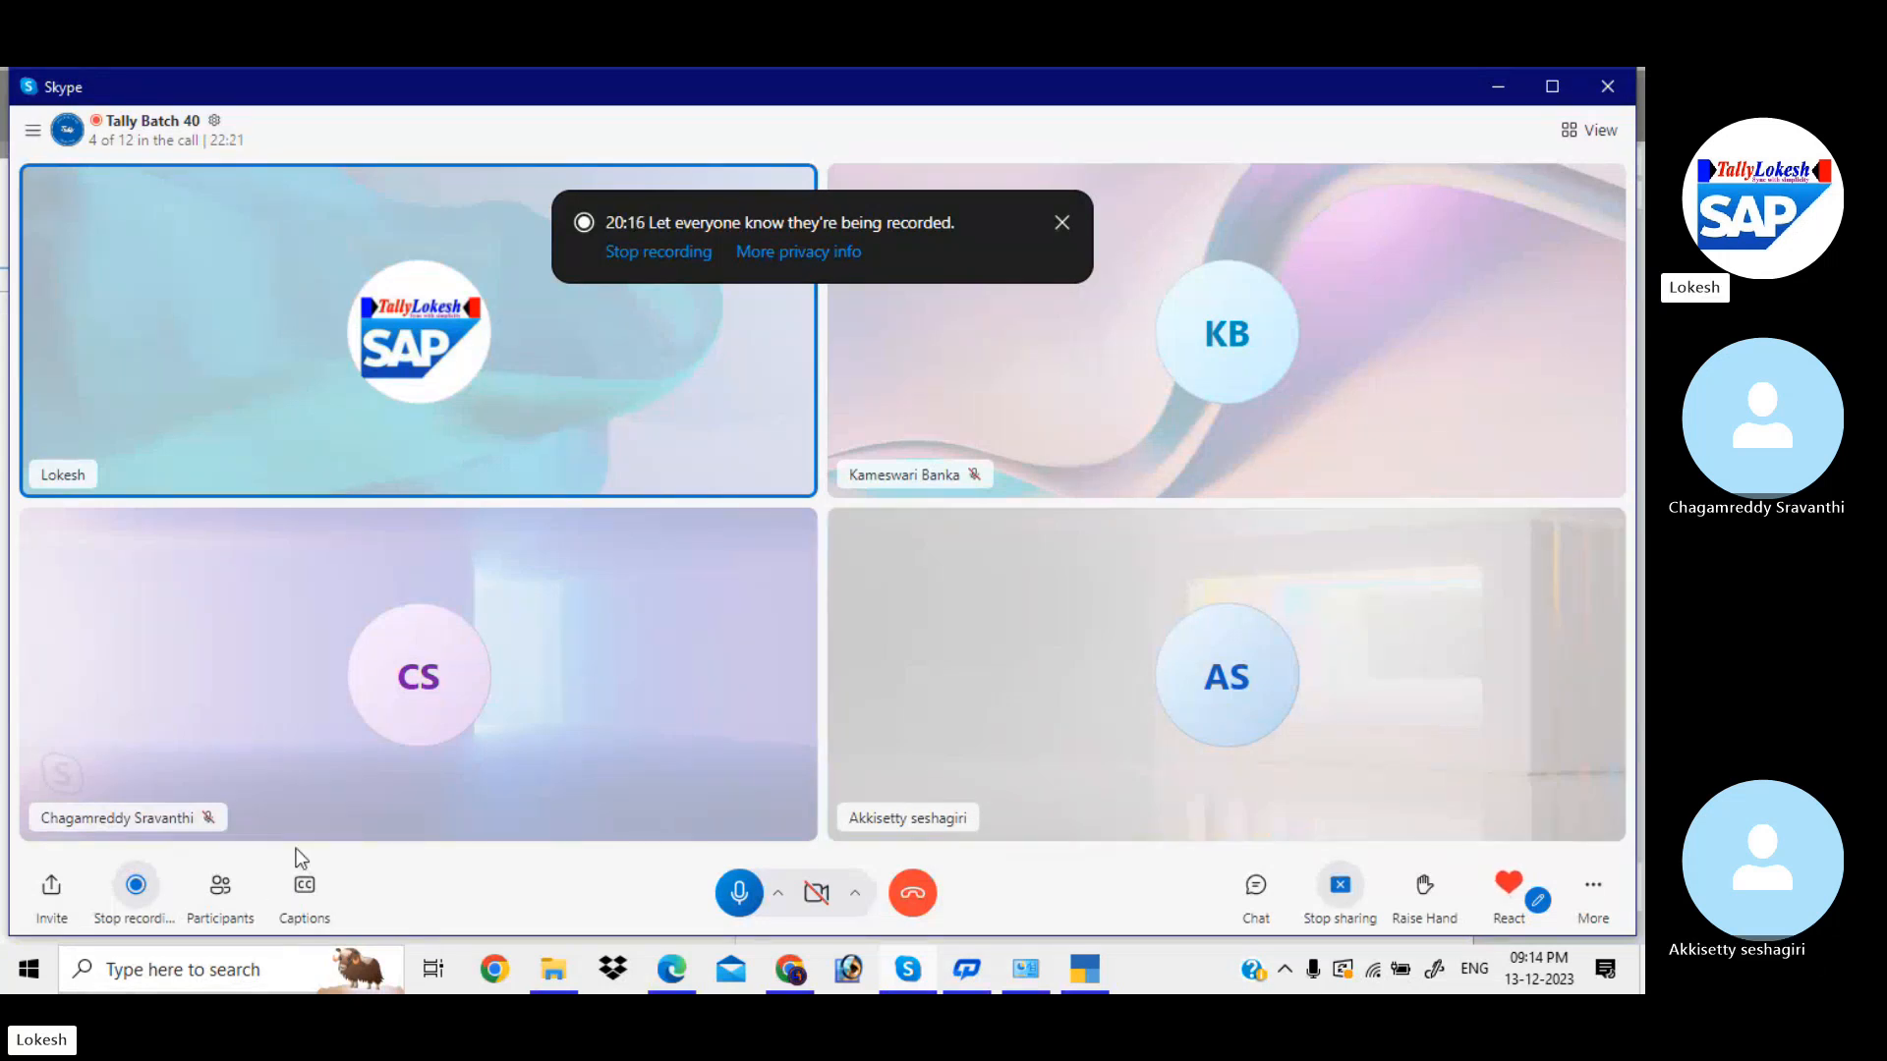
pyautogui.click(234, 901)
pyautogui.click(1059, 670)
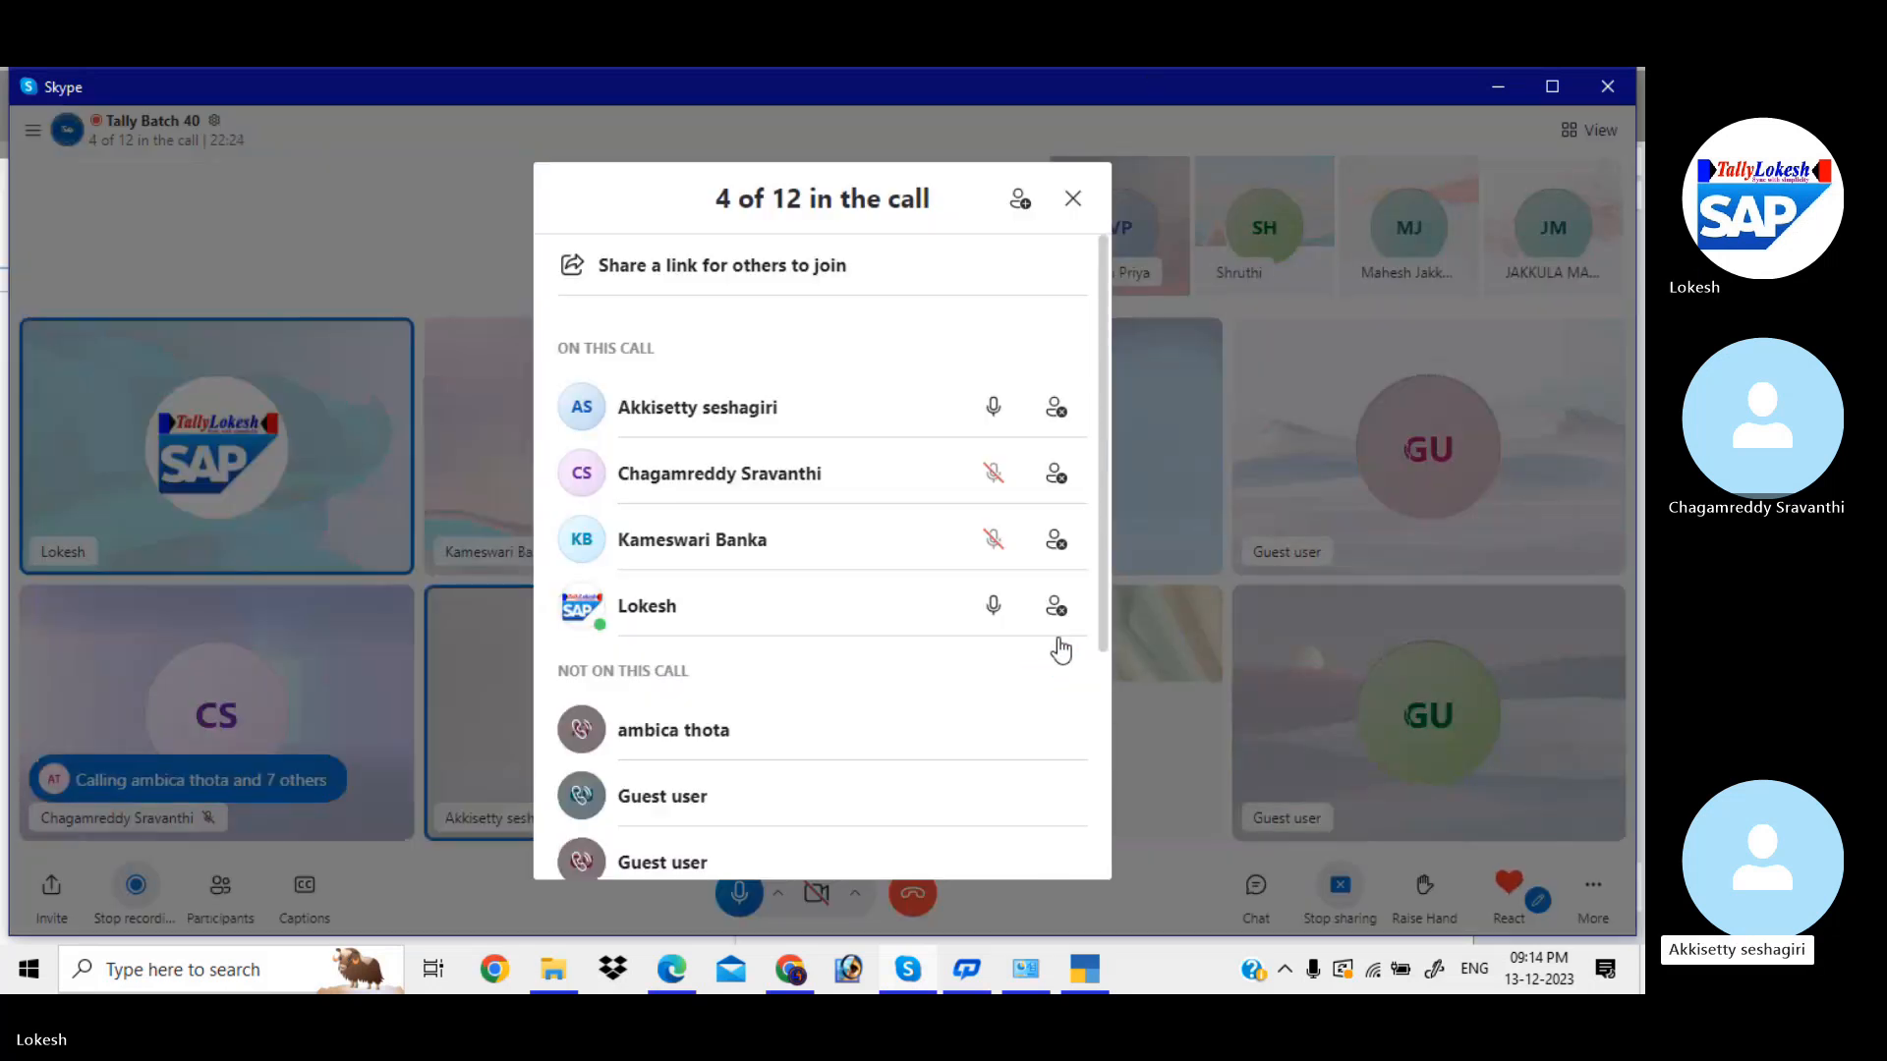
pyautogui.click(1073, 199)
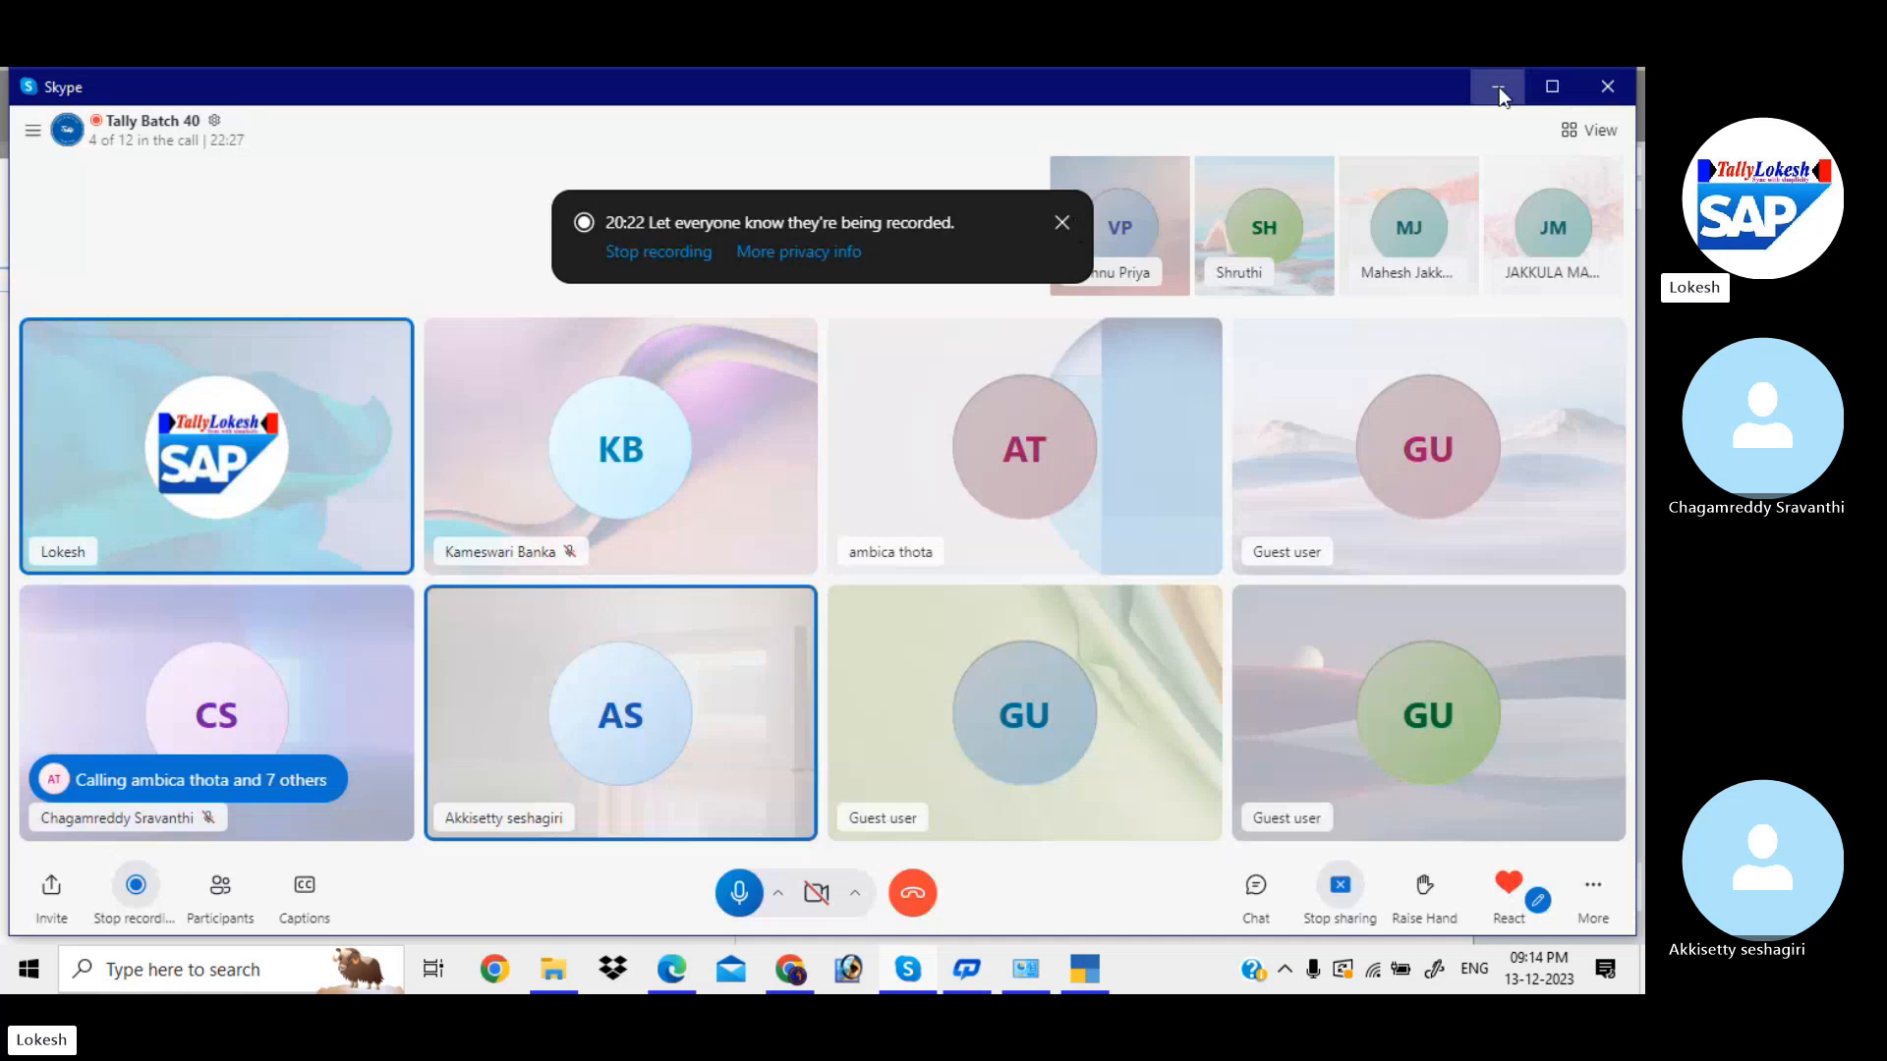
pyautogui.click(1499, 87)
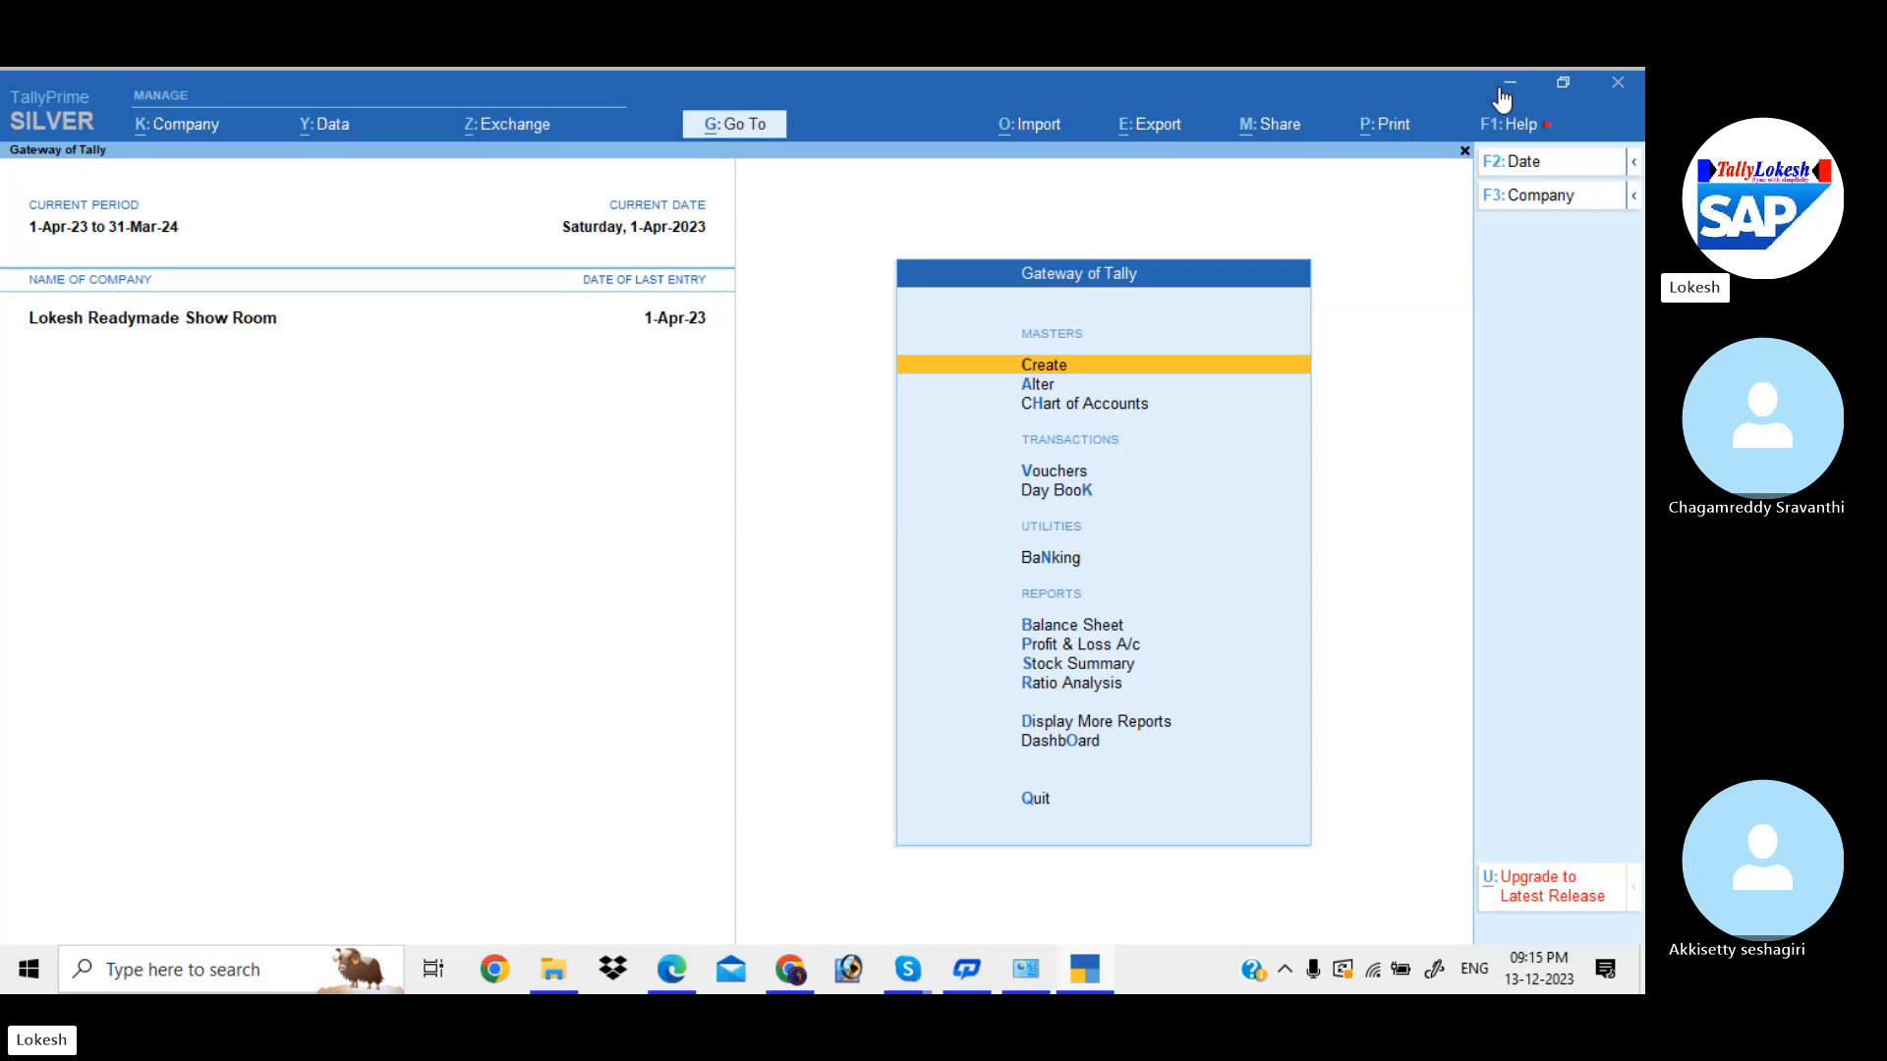
# - Open the list of masters for creation and go through the inventory master types from Stock Group to Unit
pyautogui.press('Return')
pyautogui.press('Down')
pyautogui.press('Down')
pyautogui.press('Down')
pyautogui.press('Down')
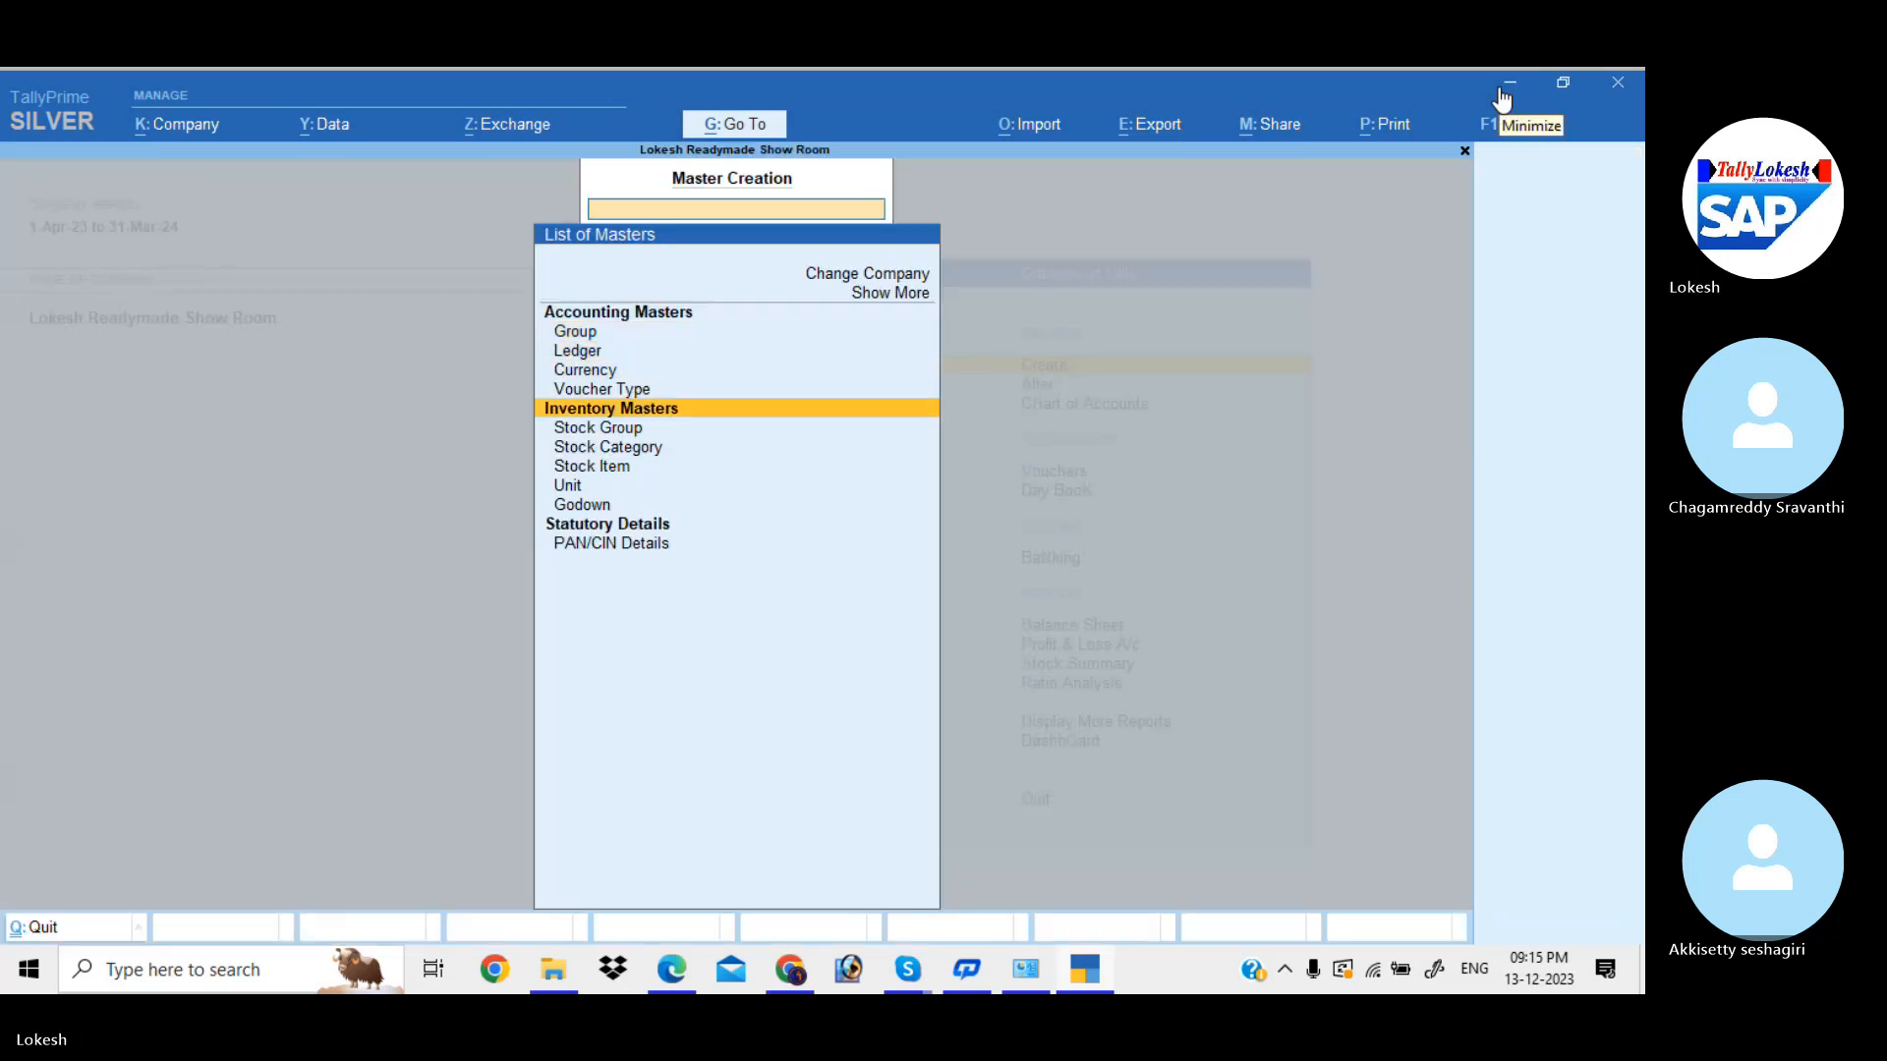
pyautogui.press('Down')
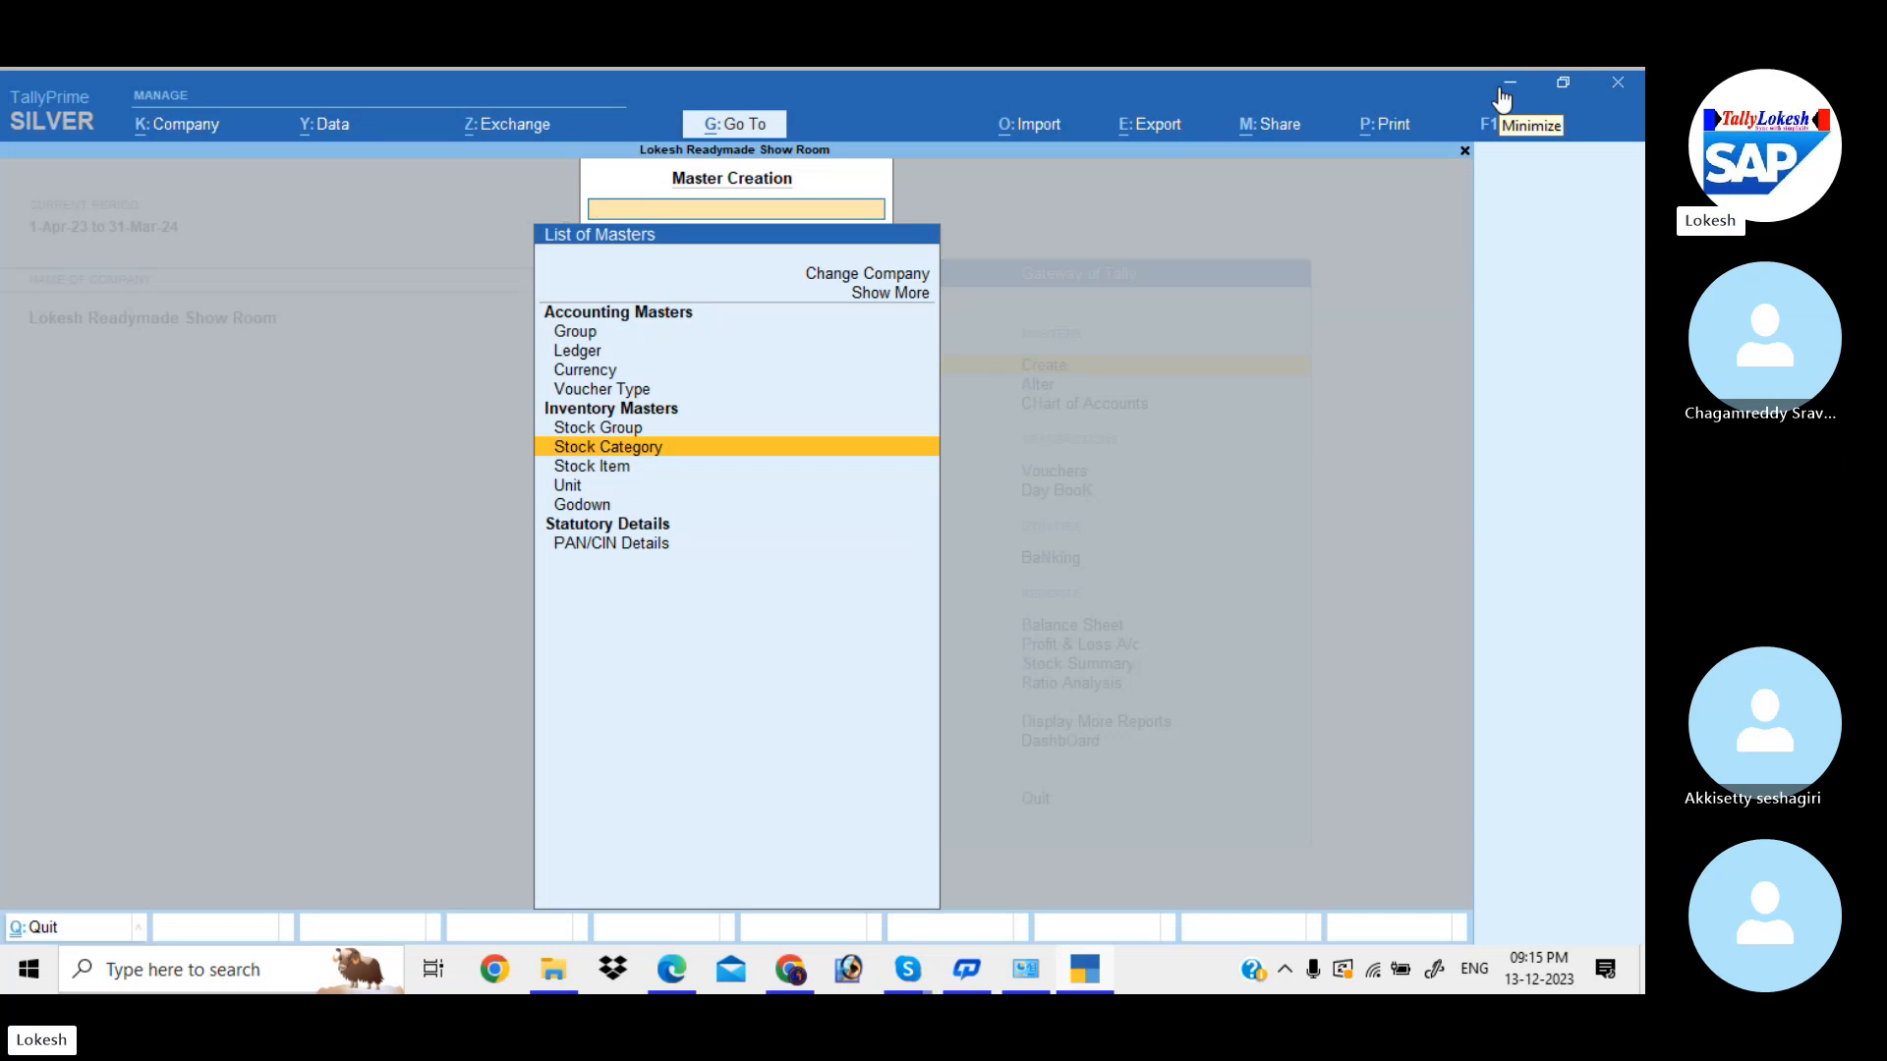
pyautogui.press('Down')
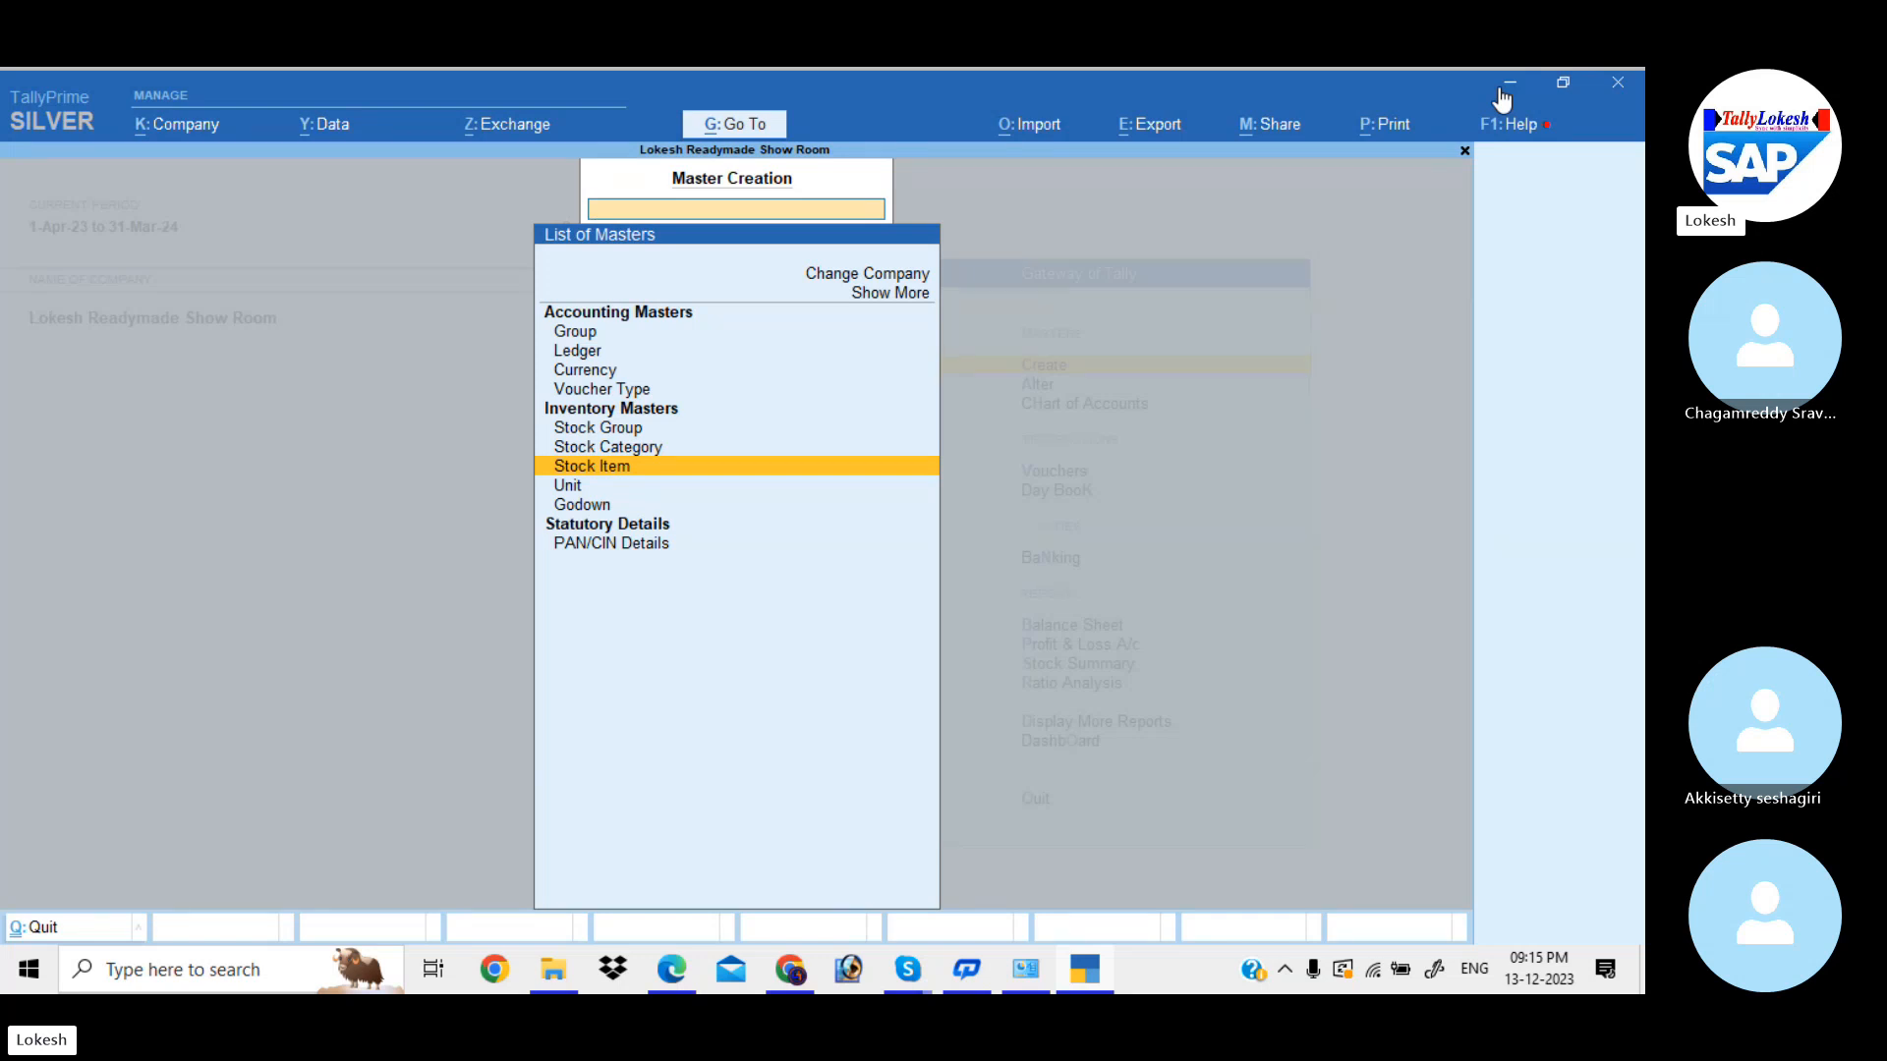
pyautogui.press('Down')
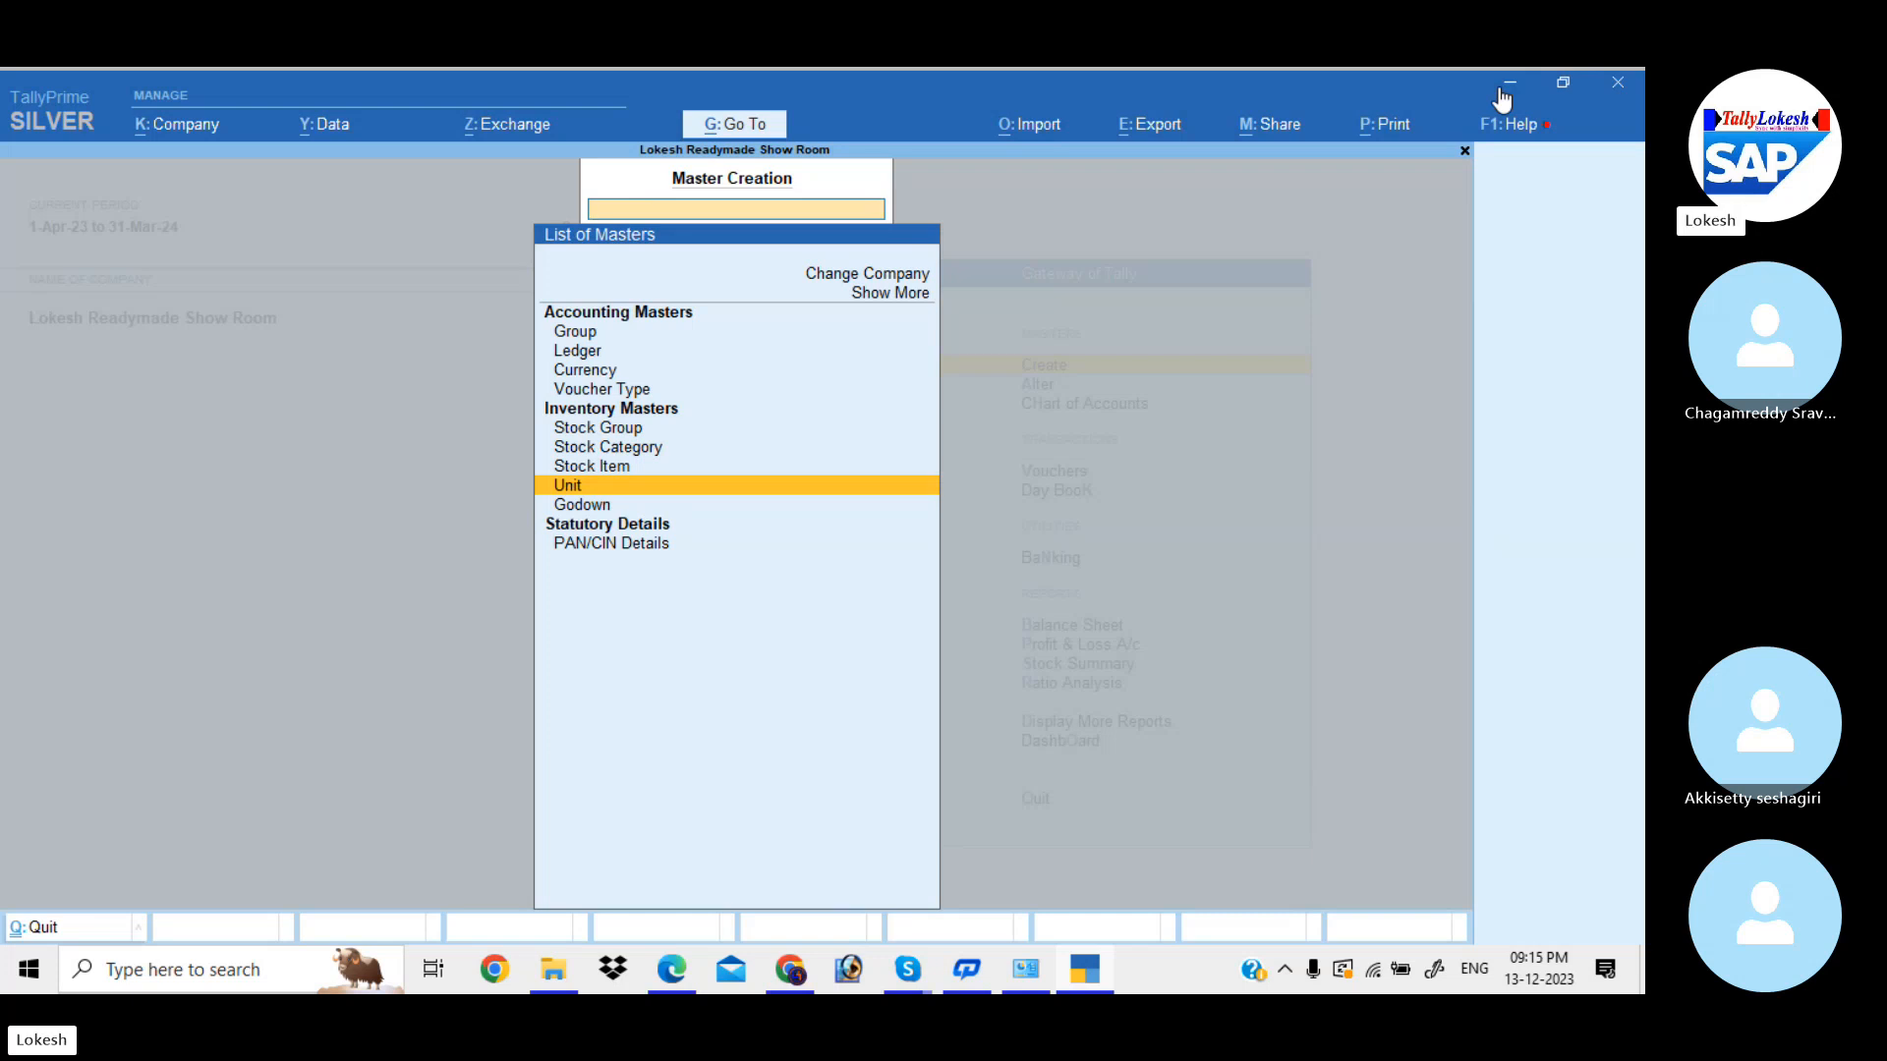
# - Create a stock group named Medicines under Primary, with item quantities not added
pyautogui.press('Up')
pyautogui.press('Up')
pyautogui.press('Up')
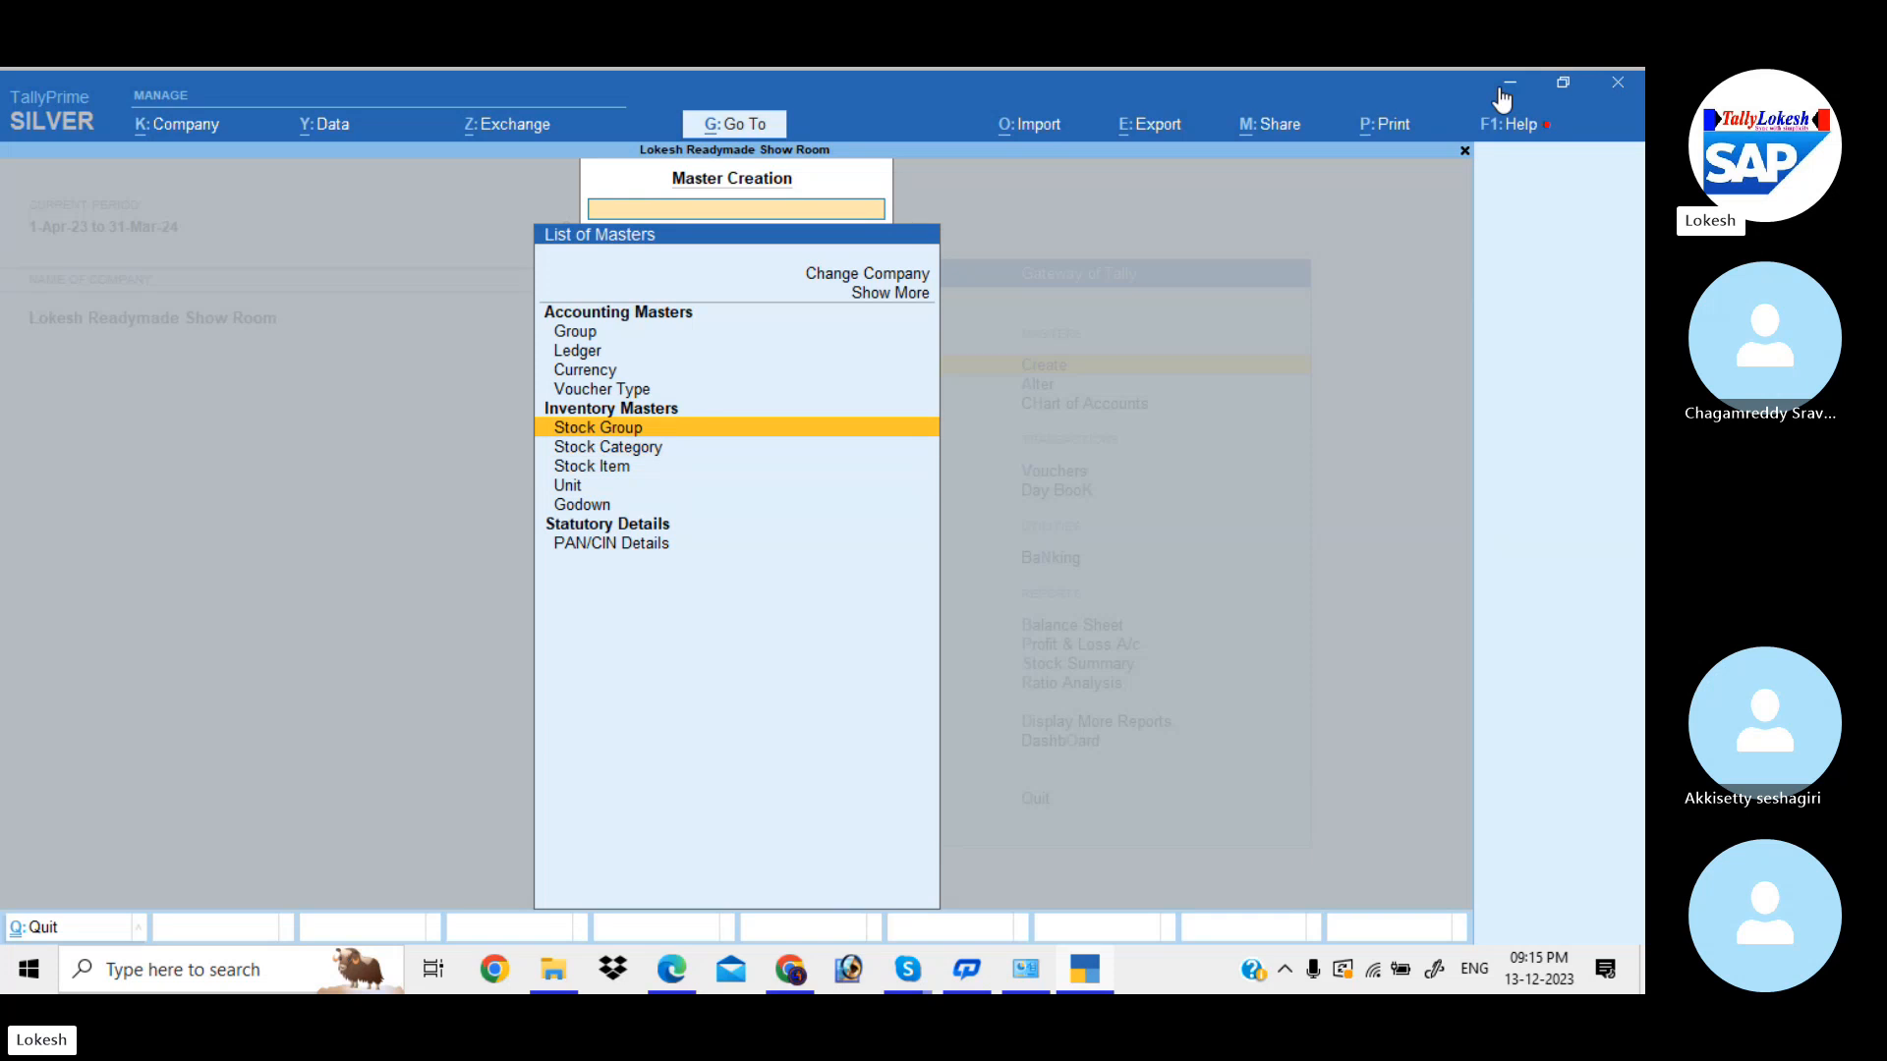
pyautogui.press('Return')
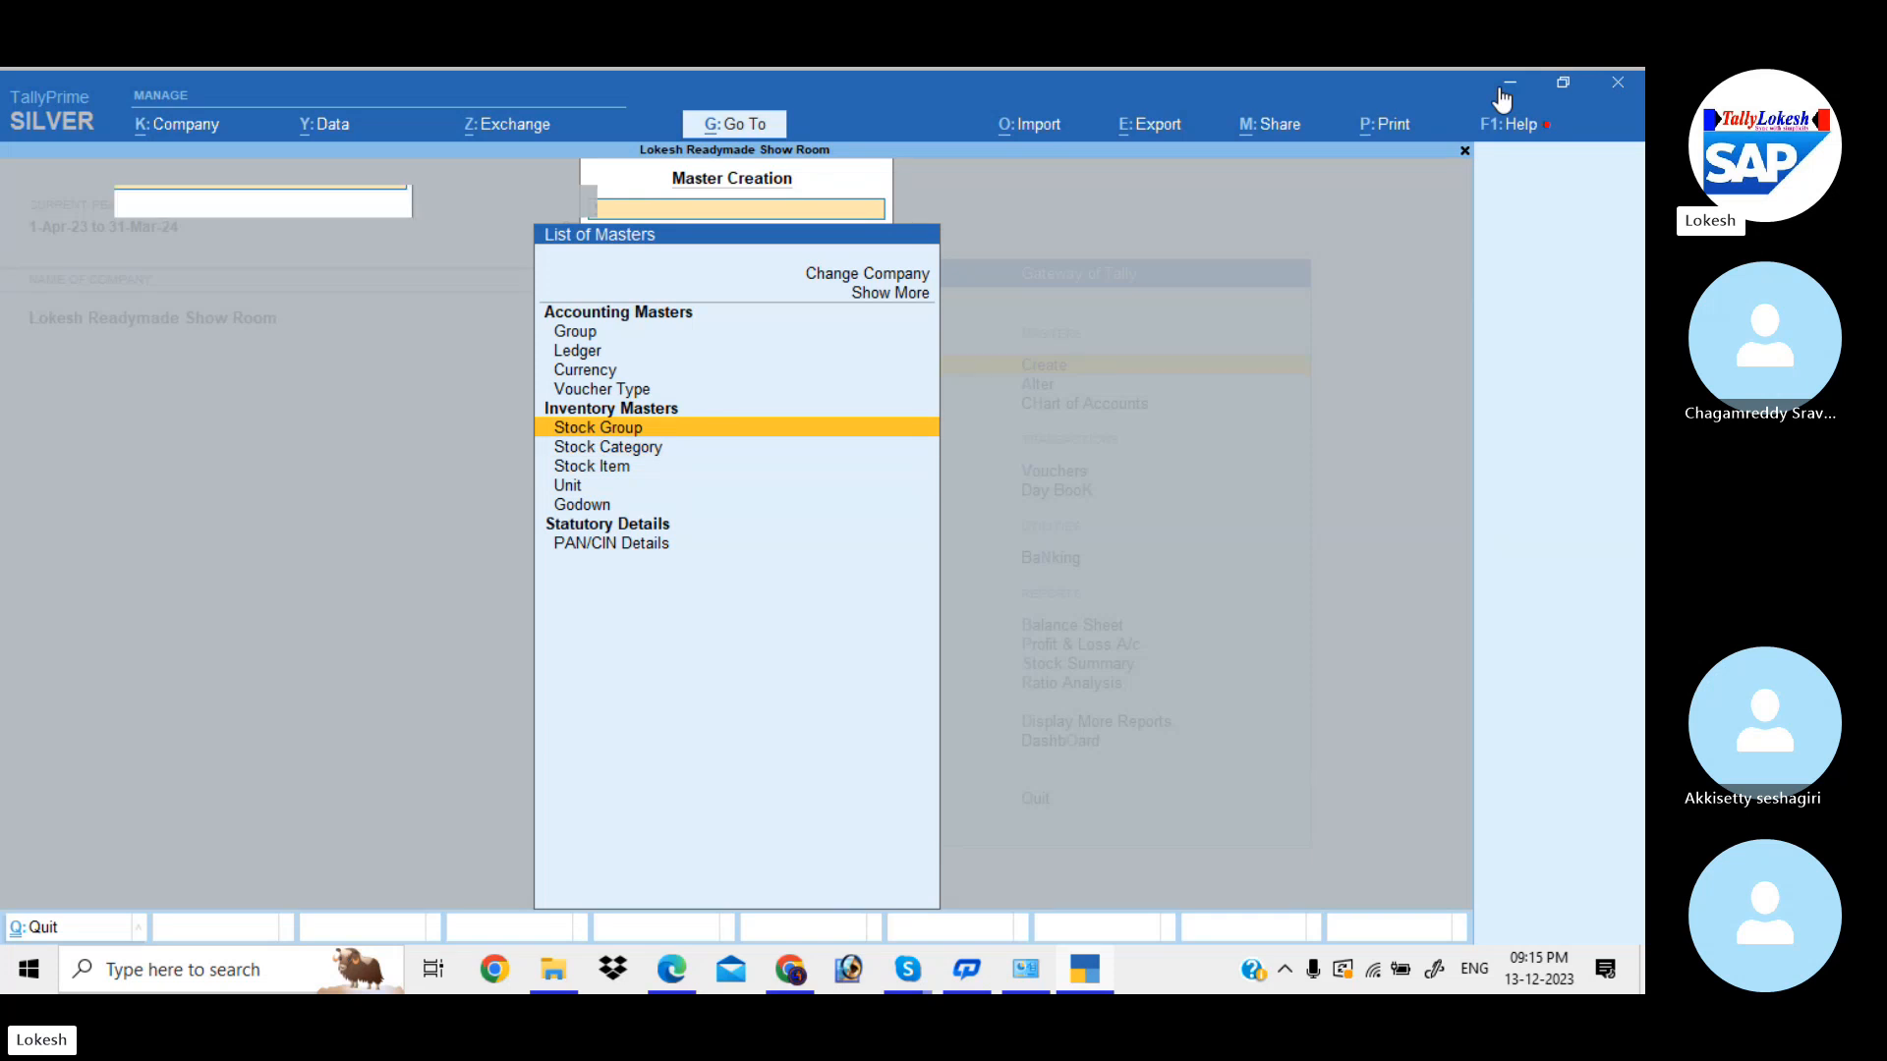
pyautogui.write('Med')
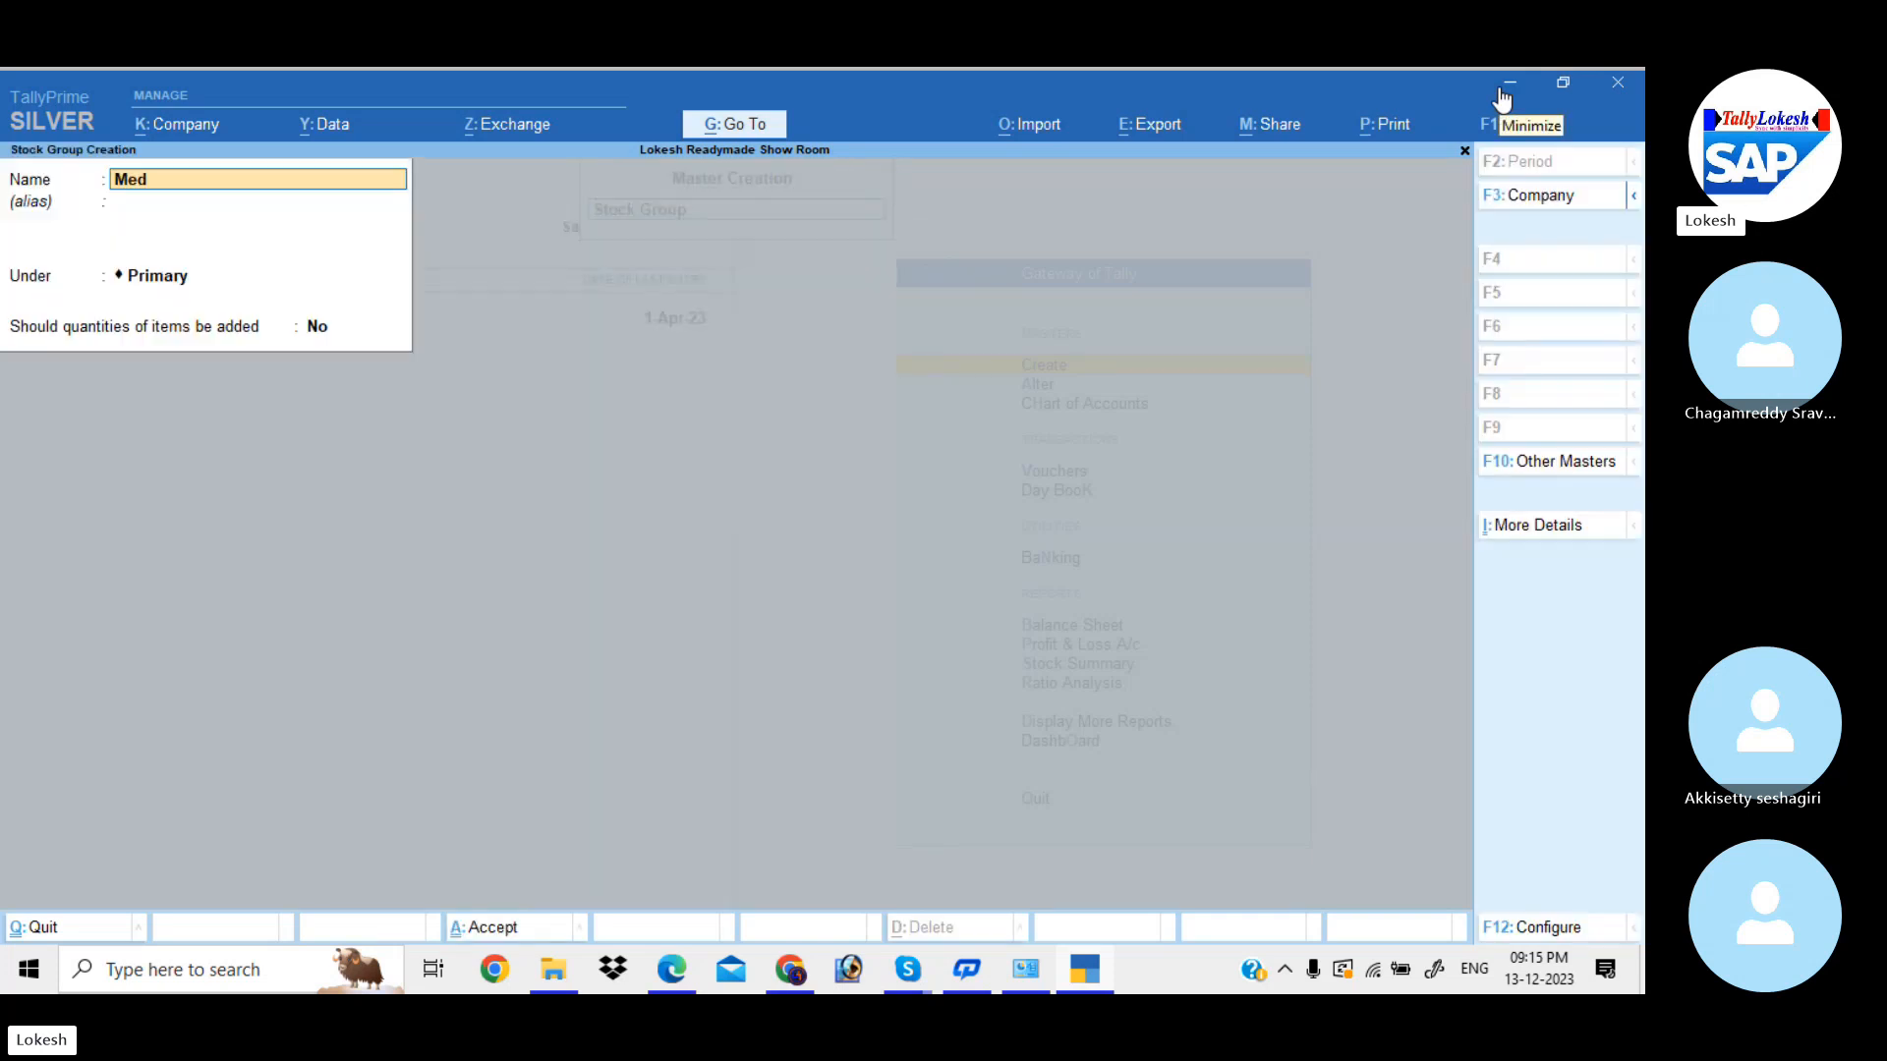
pyautogui.write('icines')
pyautogui.press('Return')
pyautogui.press('Return')
pyautogui.press('Return')
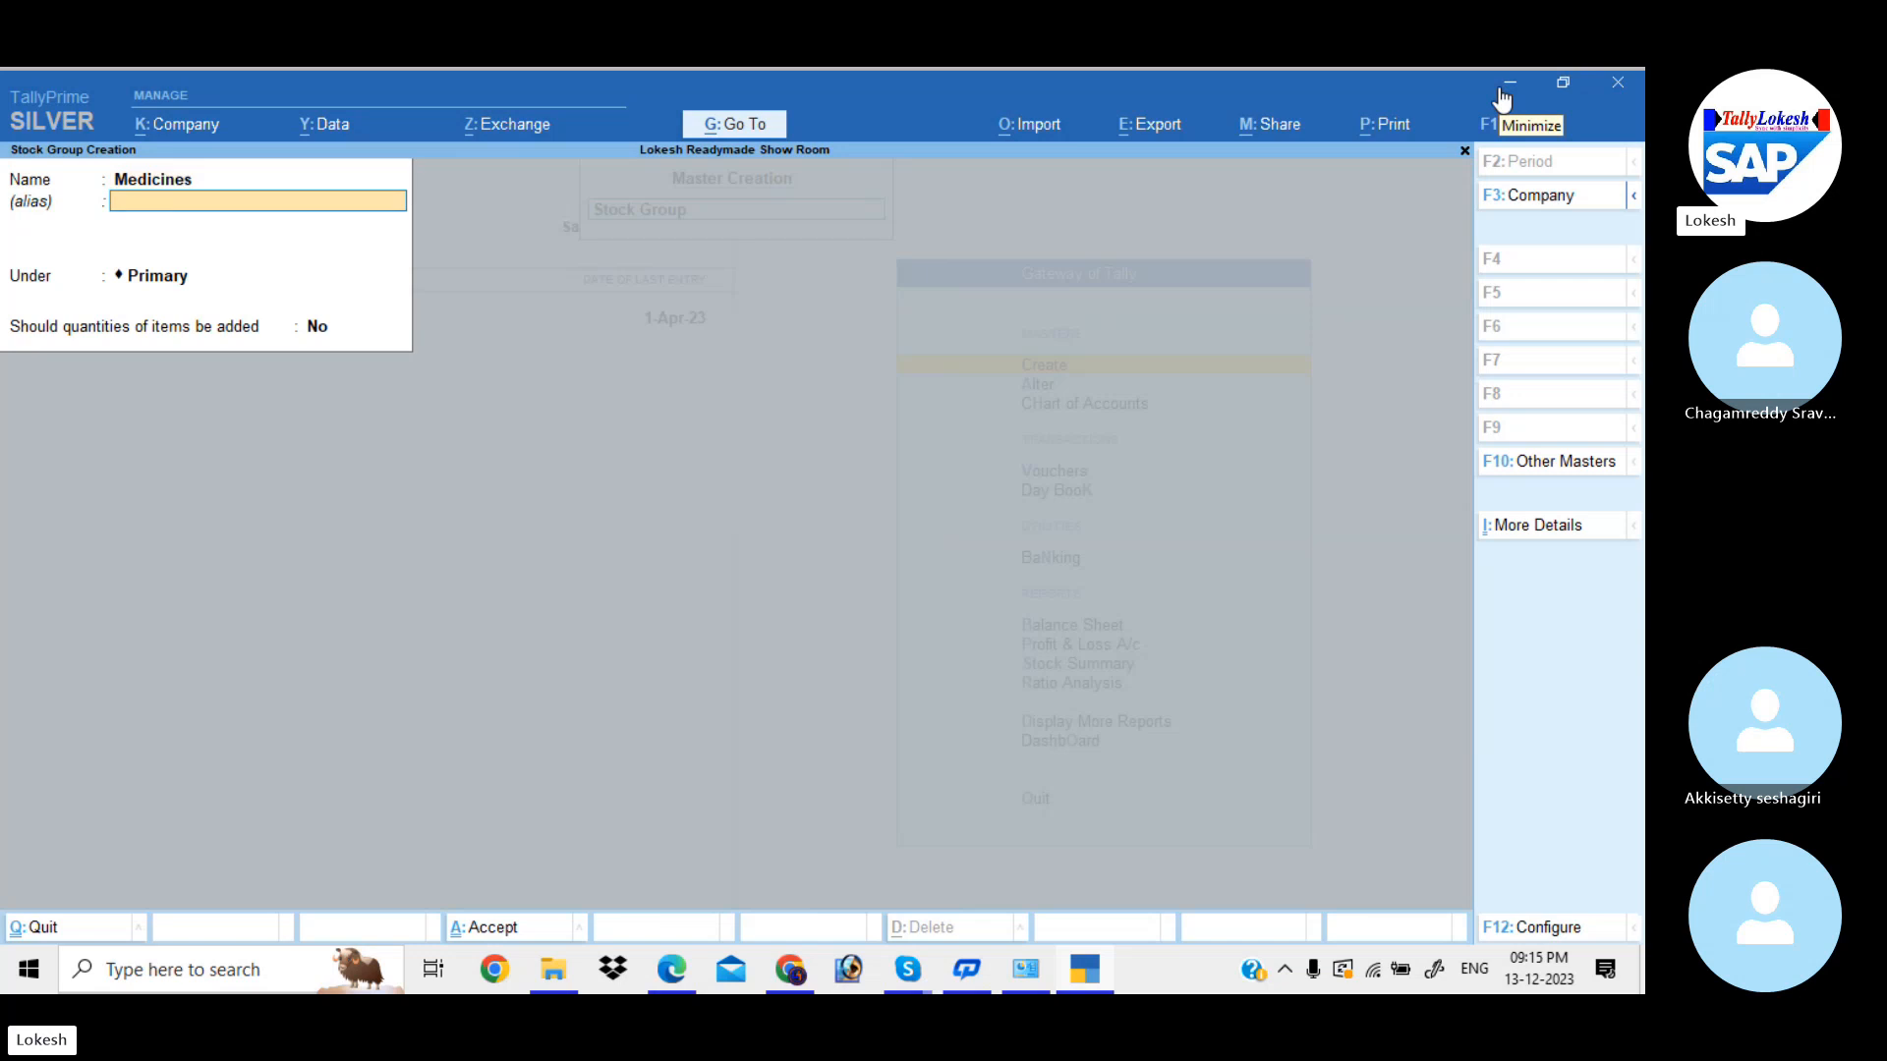
pyautogui.press('Return')
pyautogui.press('Return')
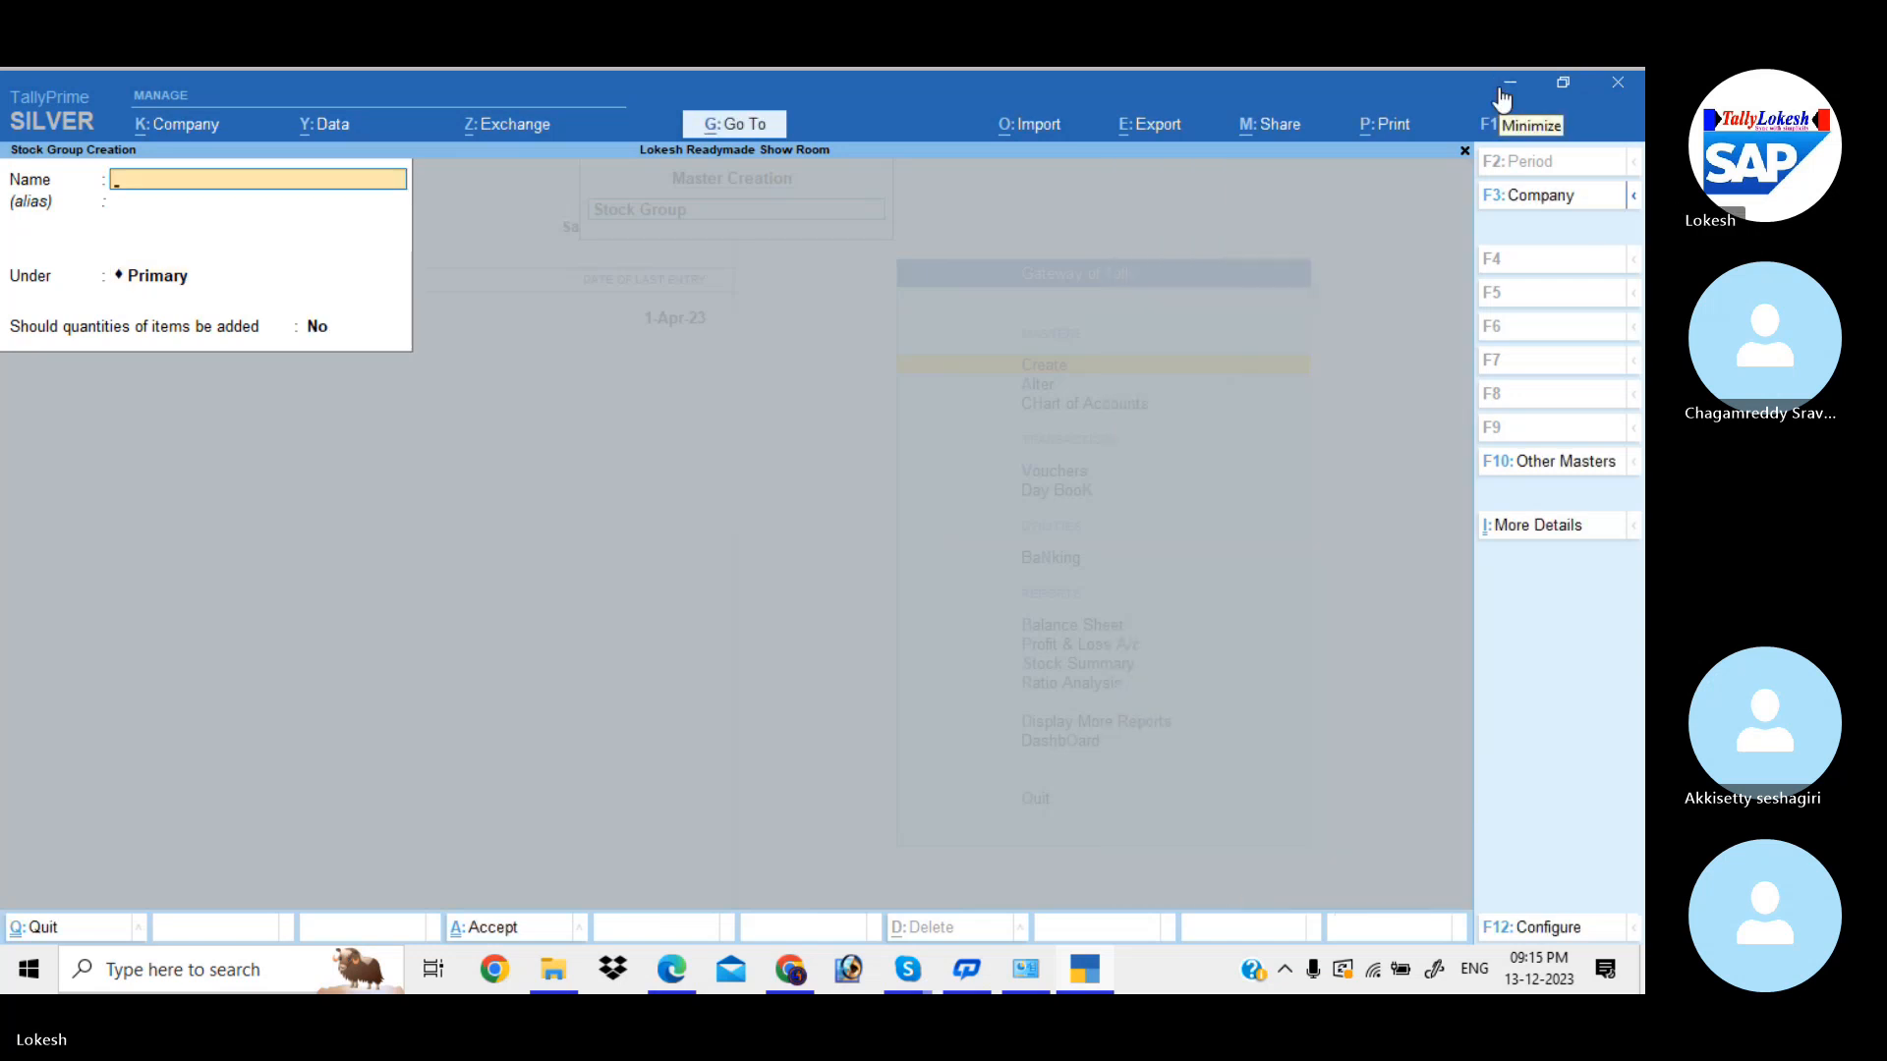
# - Create a stock group named Genral Items under Primary and leave stock group creation
pyautogui.write('Genral')
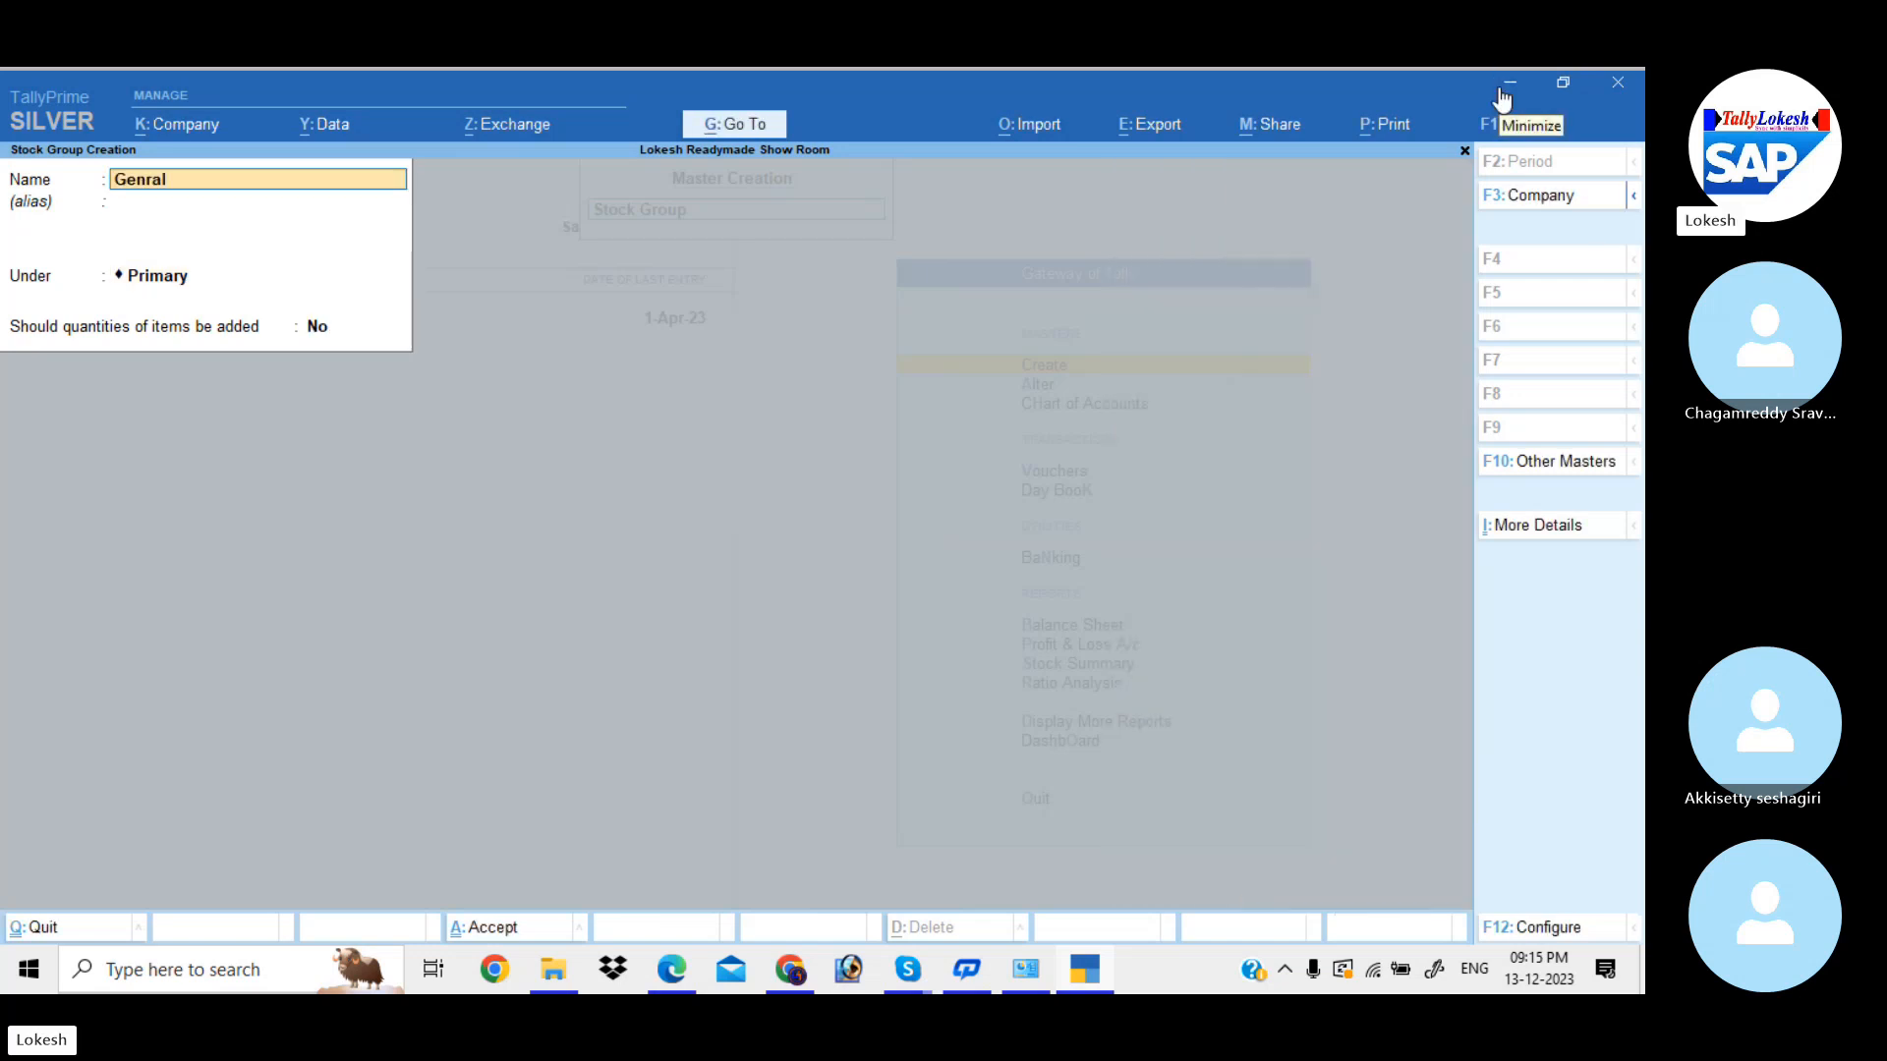
pyautogui.write(' Items')
pyautogui.press('Return')
pyautogui.press('Return')
pyautogui.press('Return')
pyautogui.press('Return')
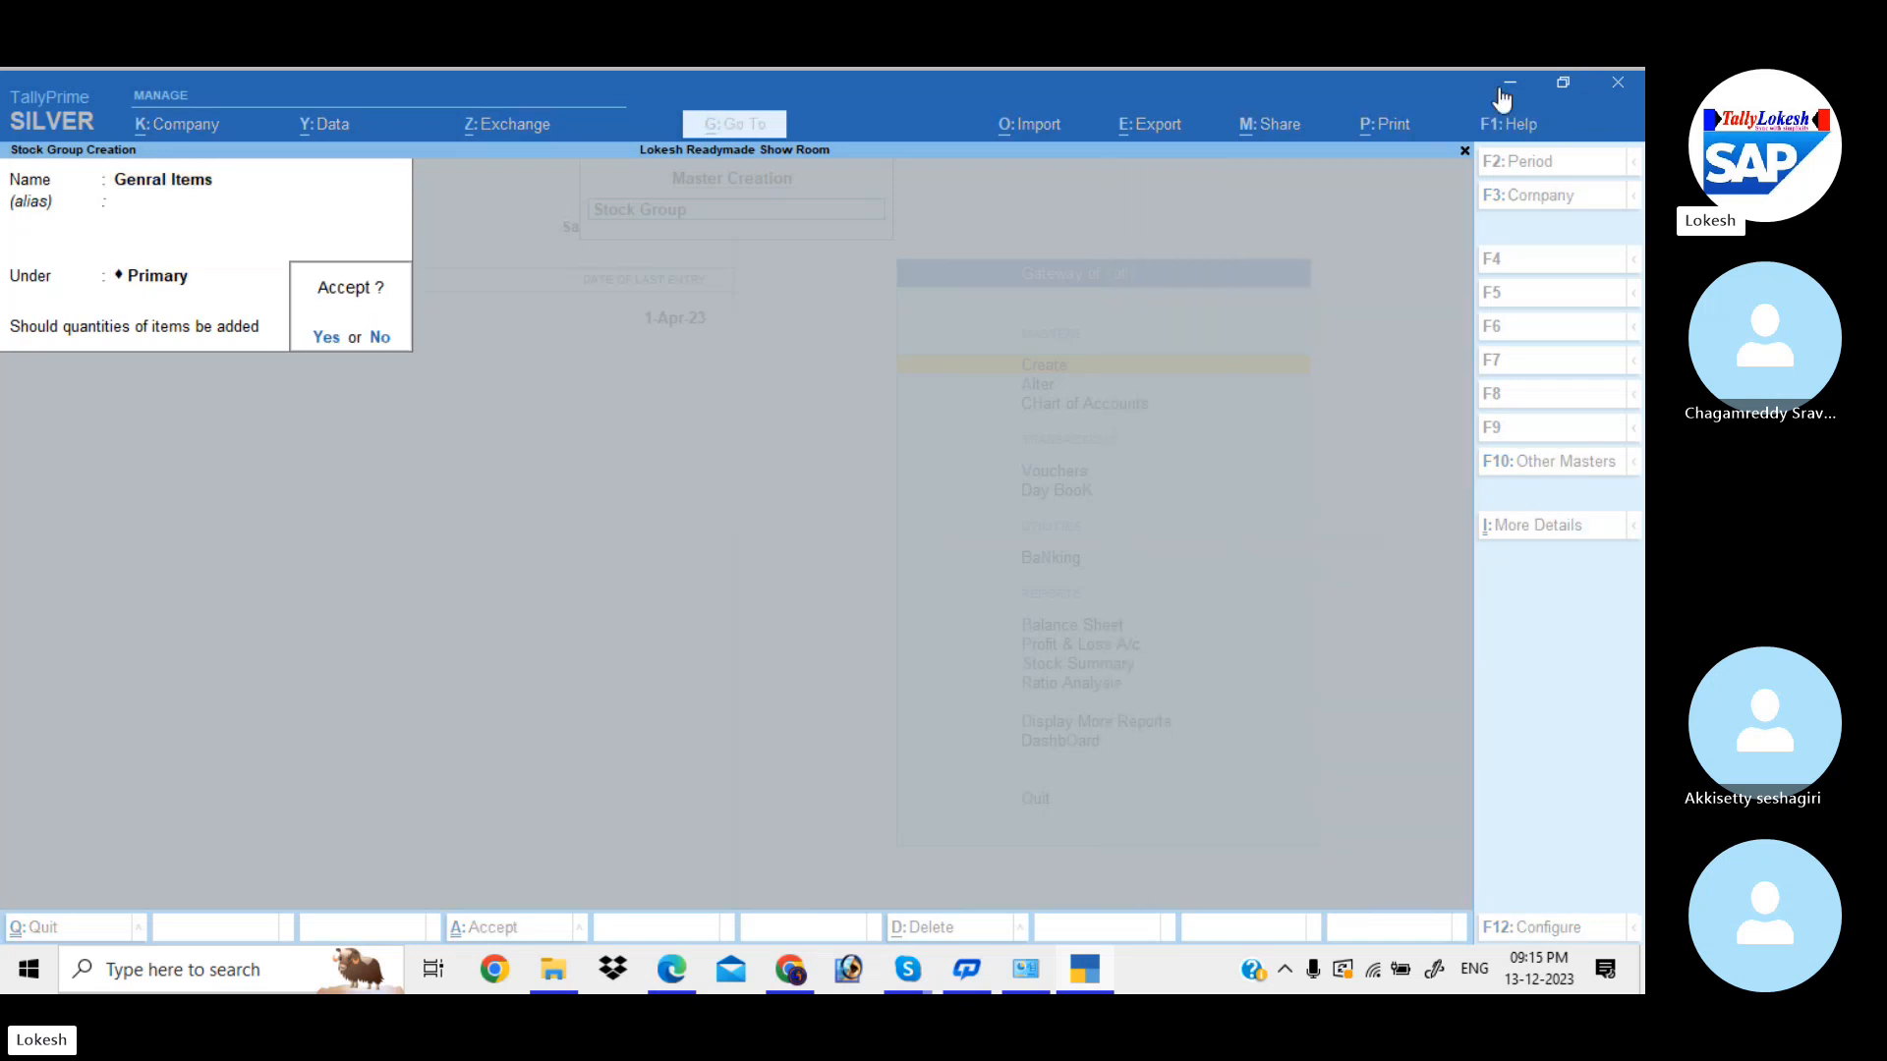
pyautogui.press('Return')
pyautogui.press('Escape')
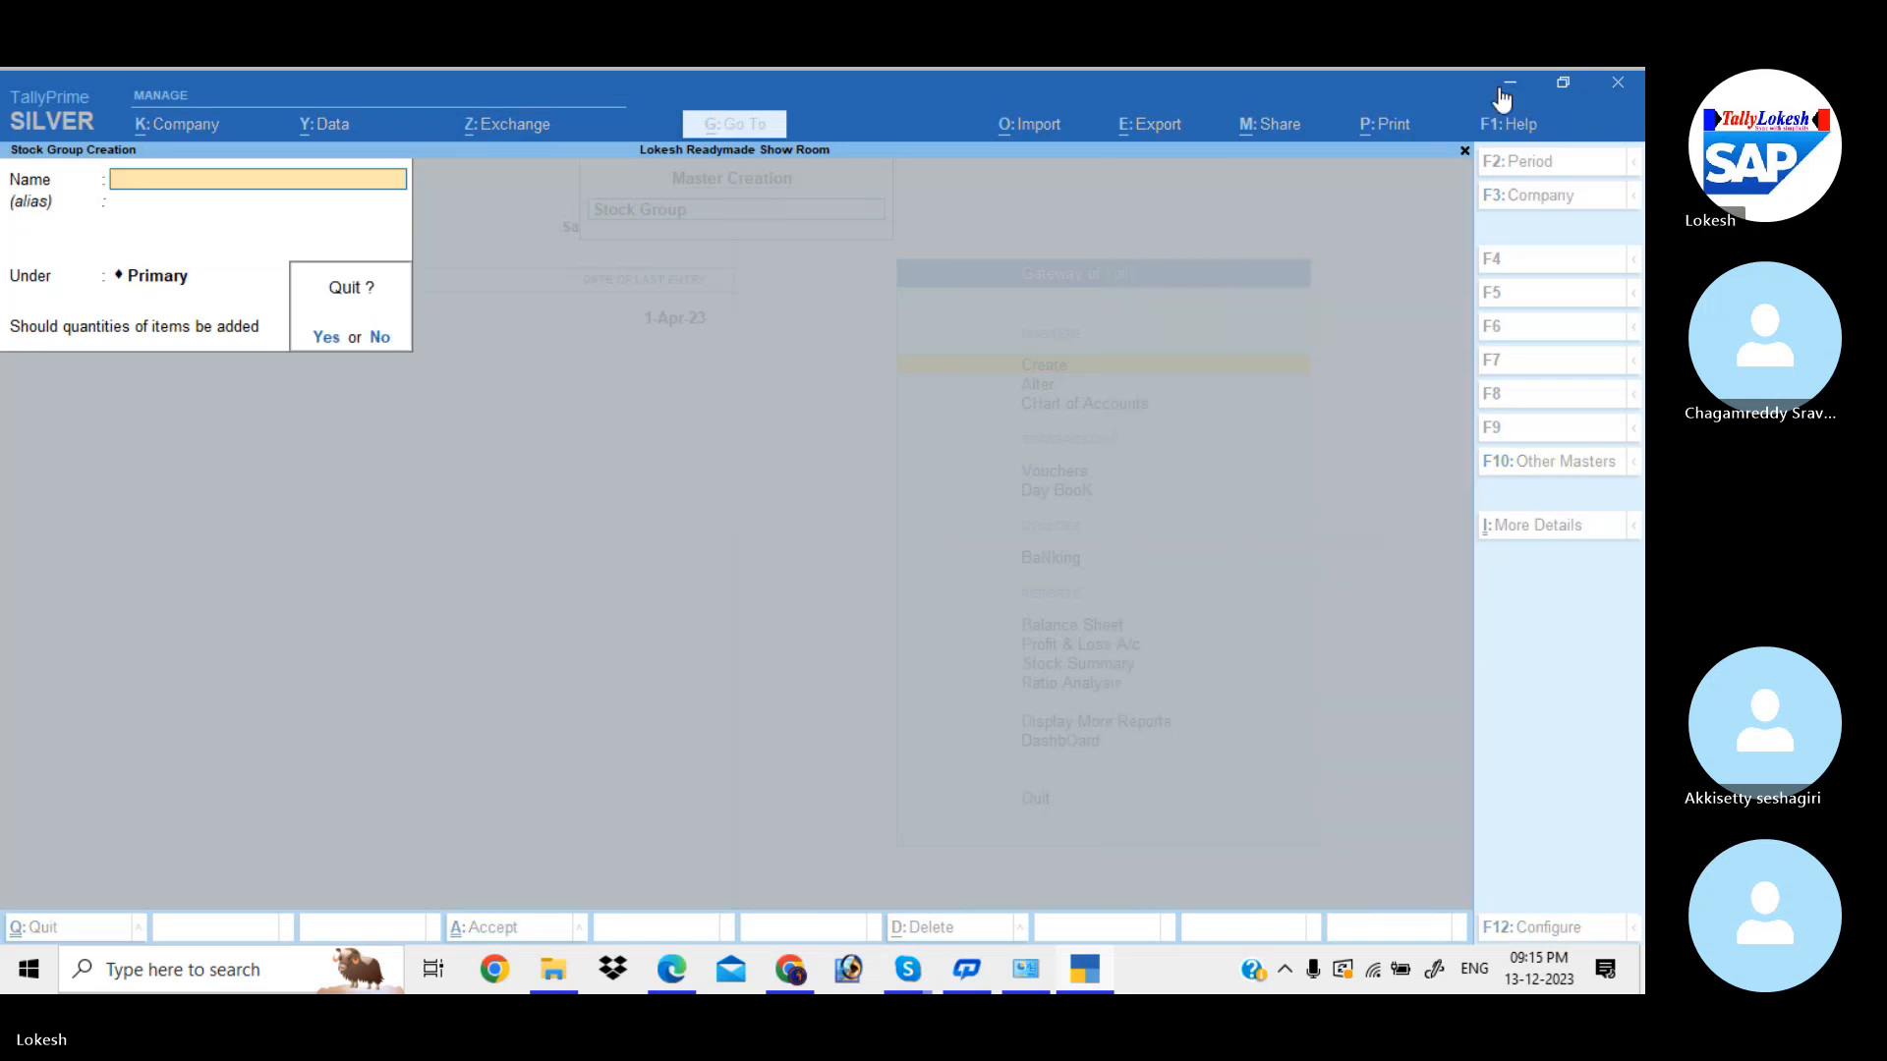
pyautogui.press('Return')
# - Create a stock category named Painkillers under Primary
pyautogui.press('Down')
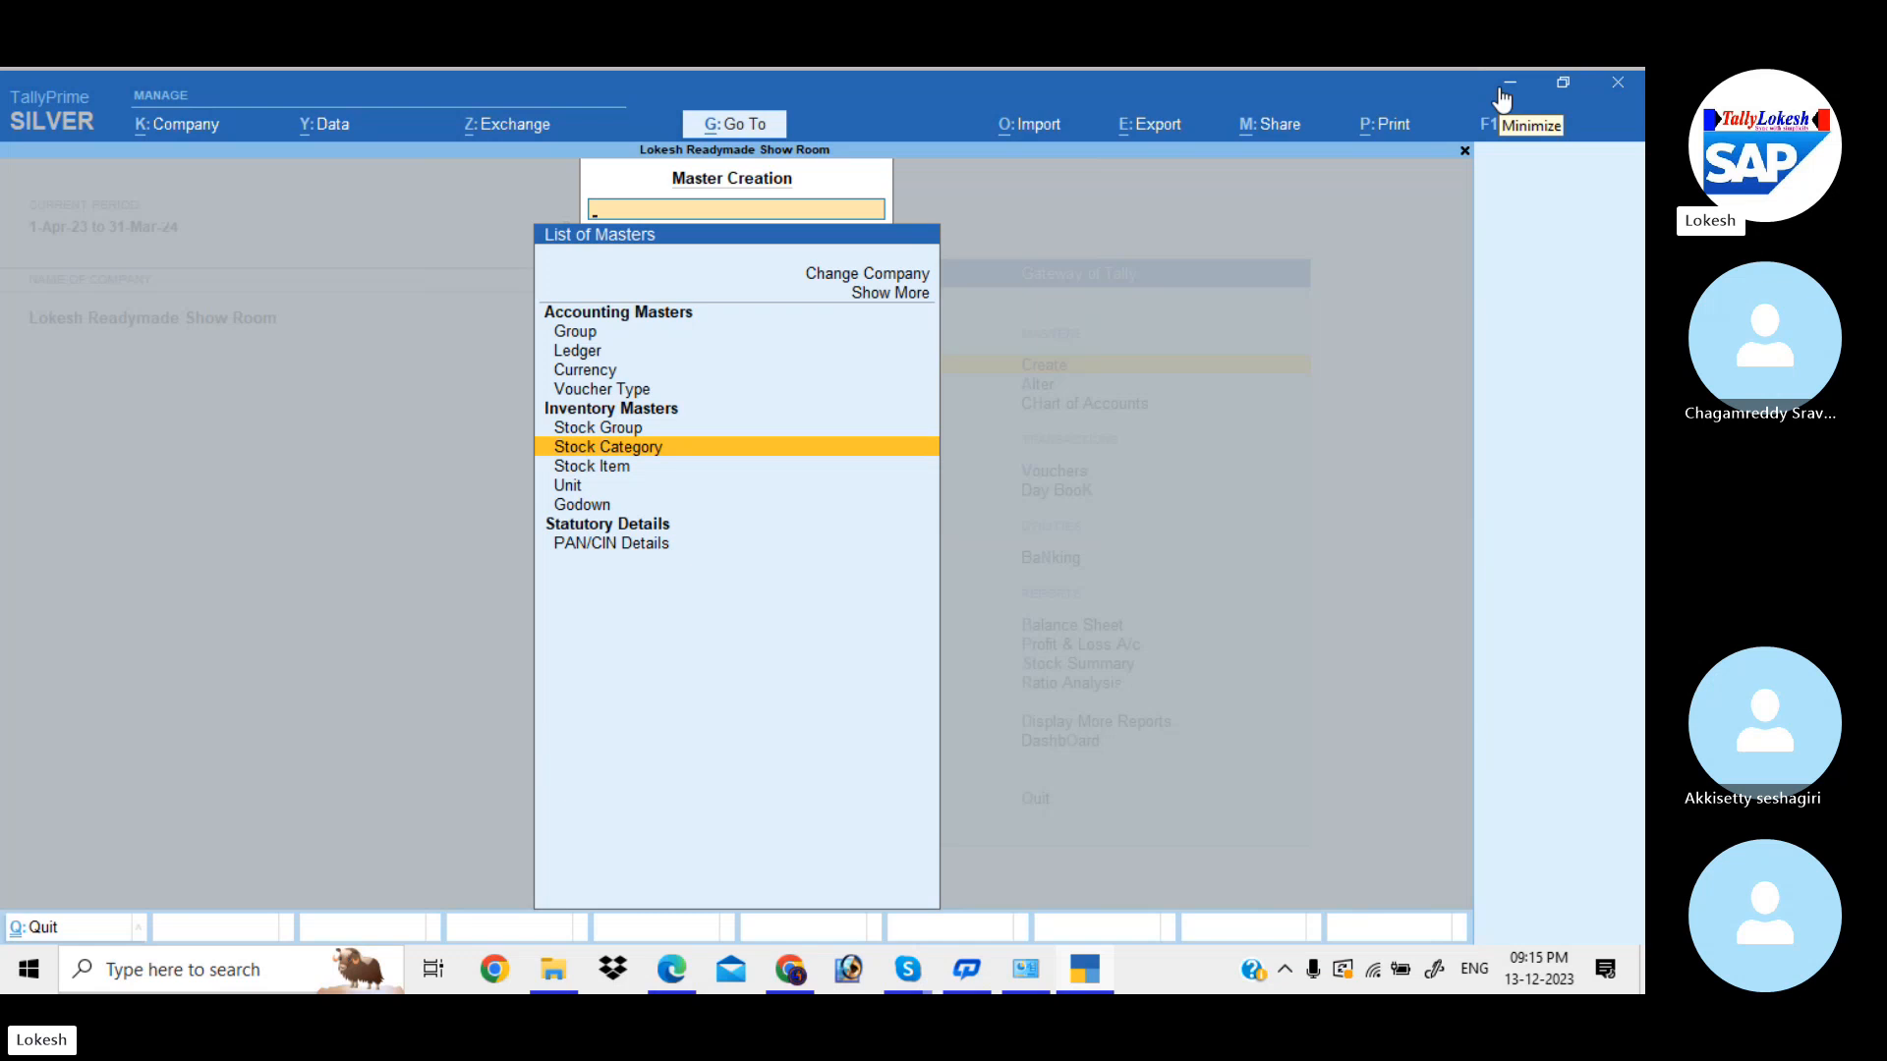
pyautogui.press('Return')
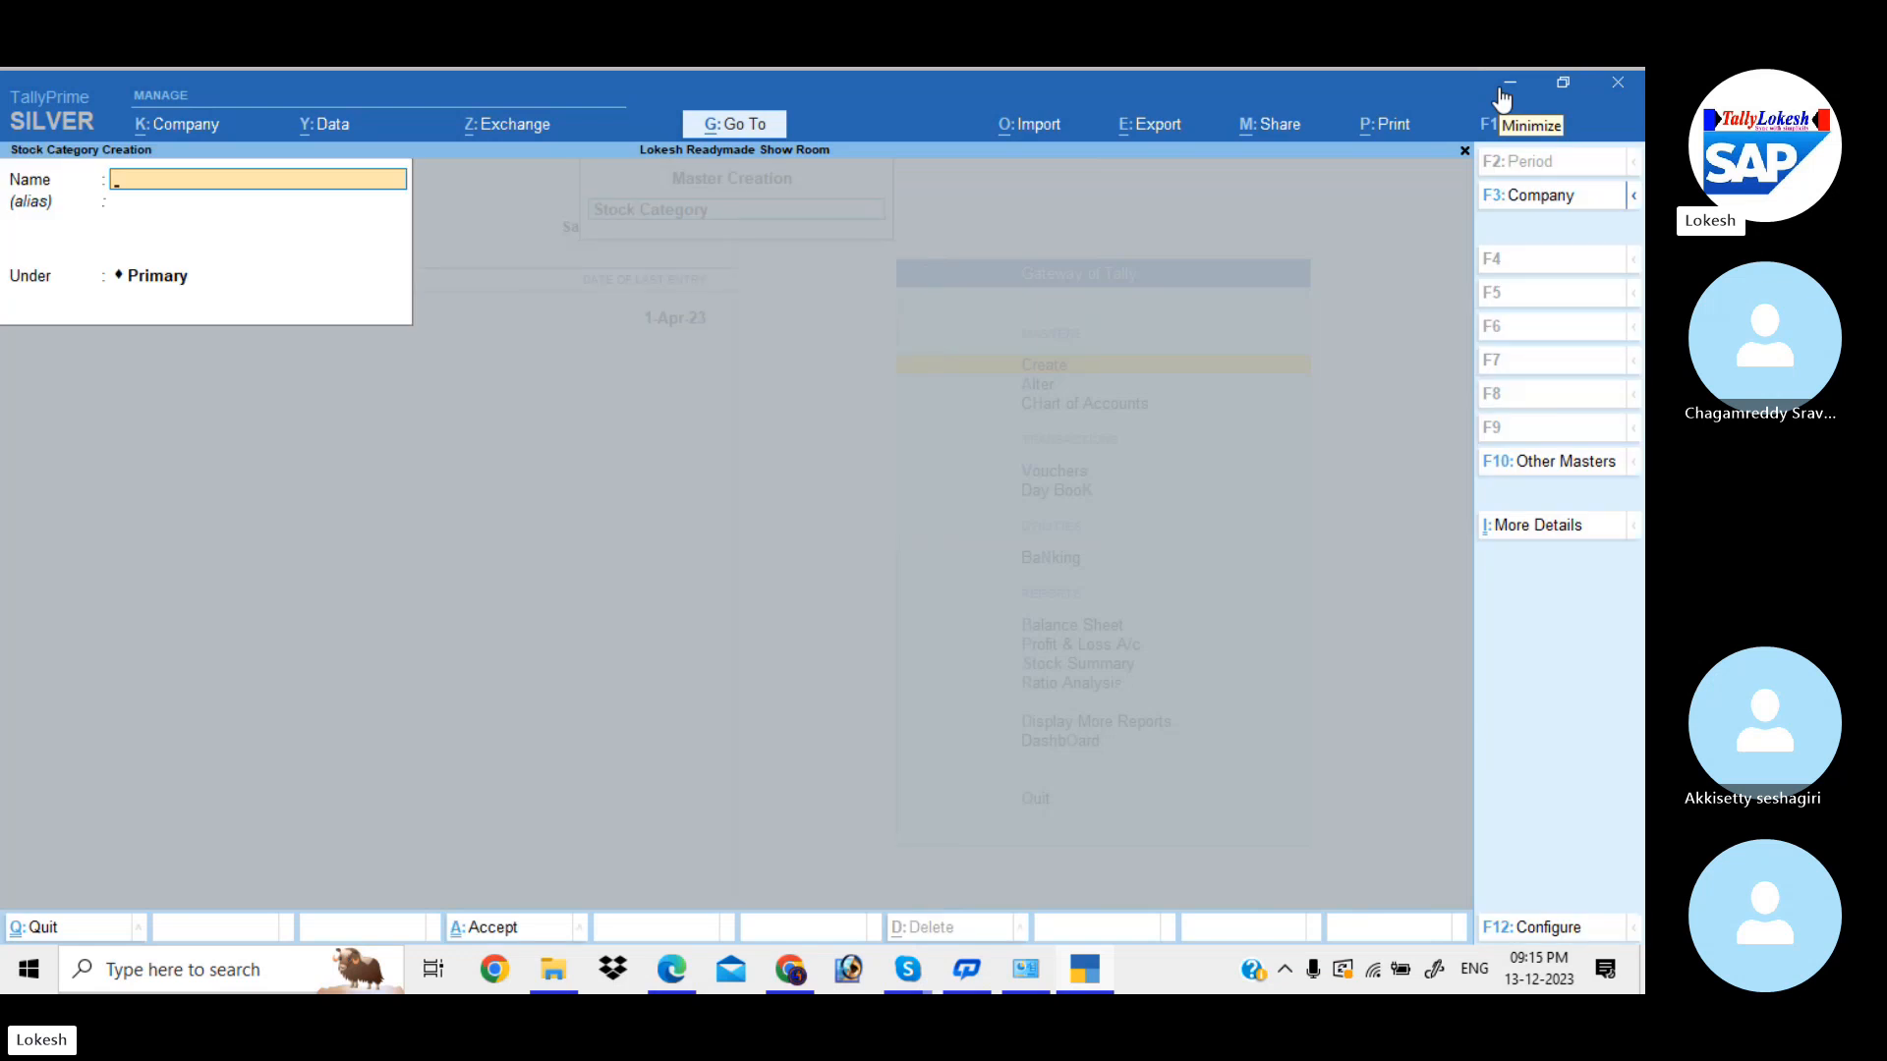
pyautogui.write('Painkillers')
pyautogui.press('Return')
pyautogui.press('Return')
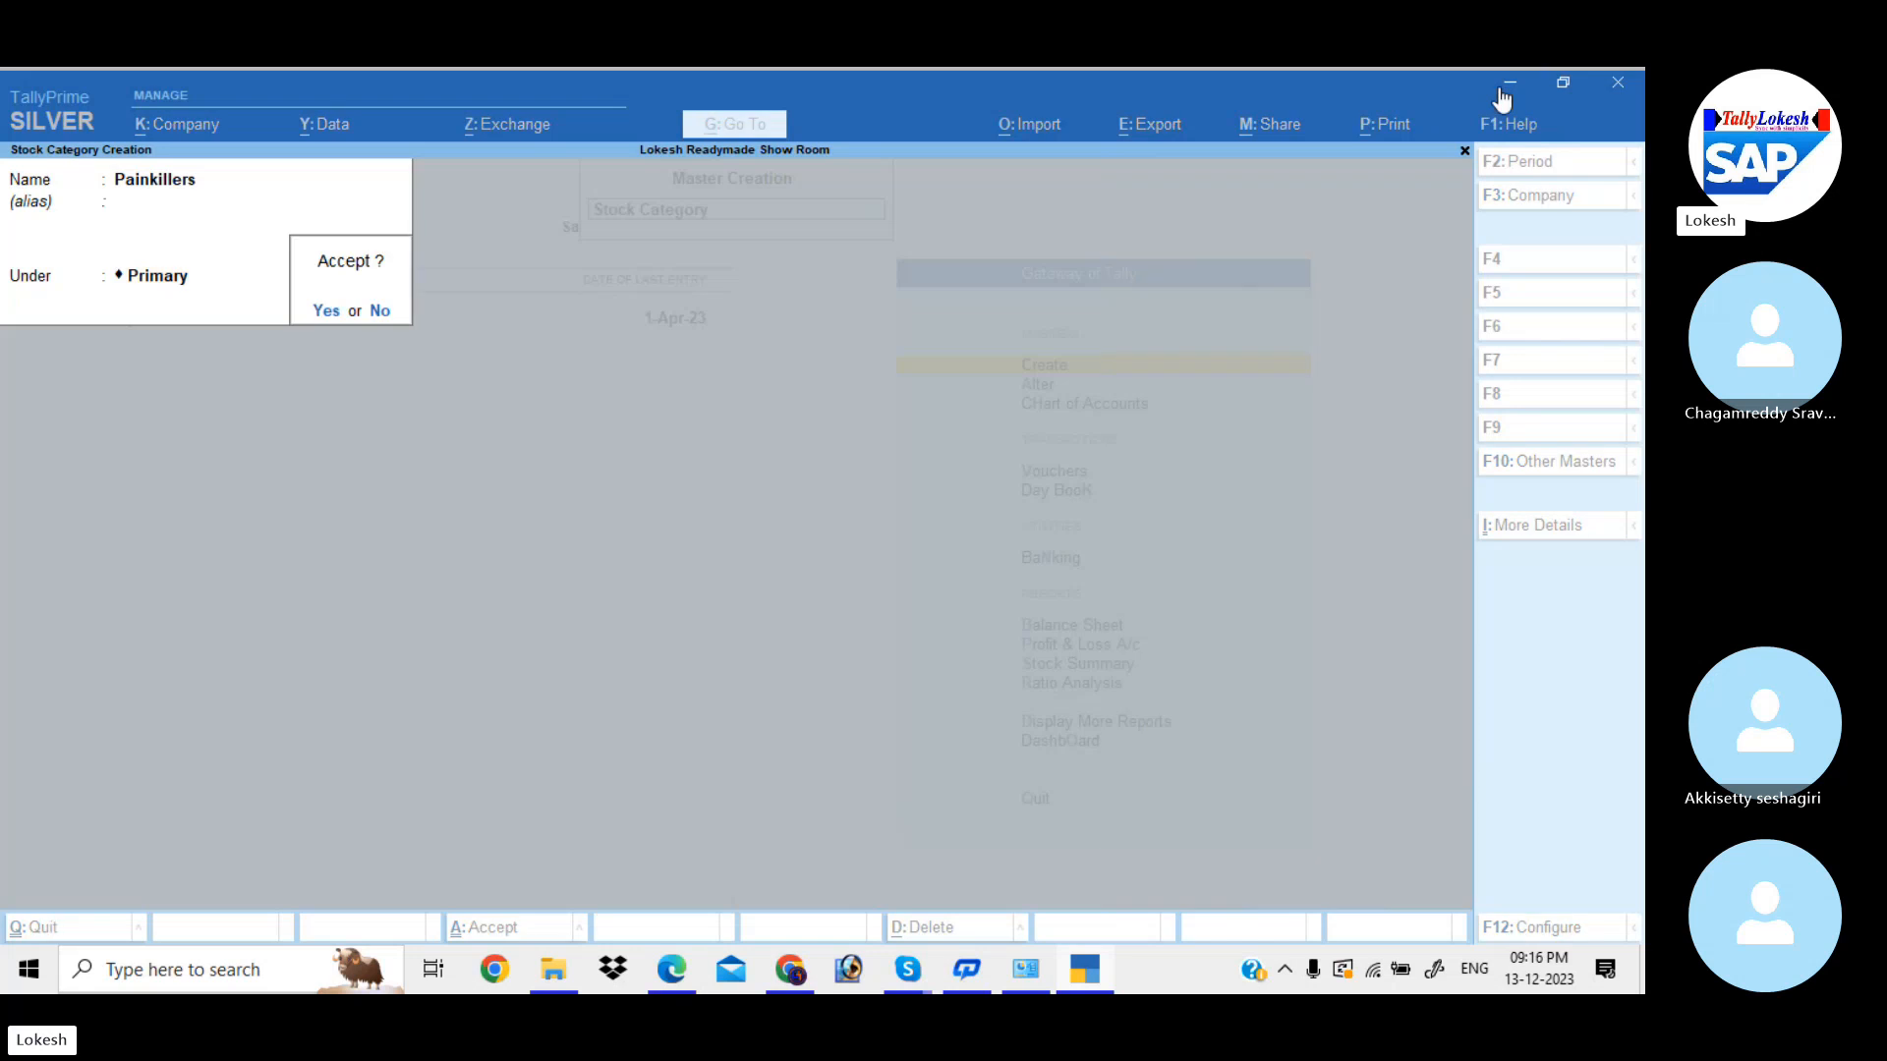
pyautogui.write('y')
# - Create two more stock categories under Primary, Antibiotics and Syrups
pyautogui.write('Ant')
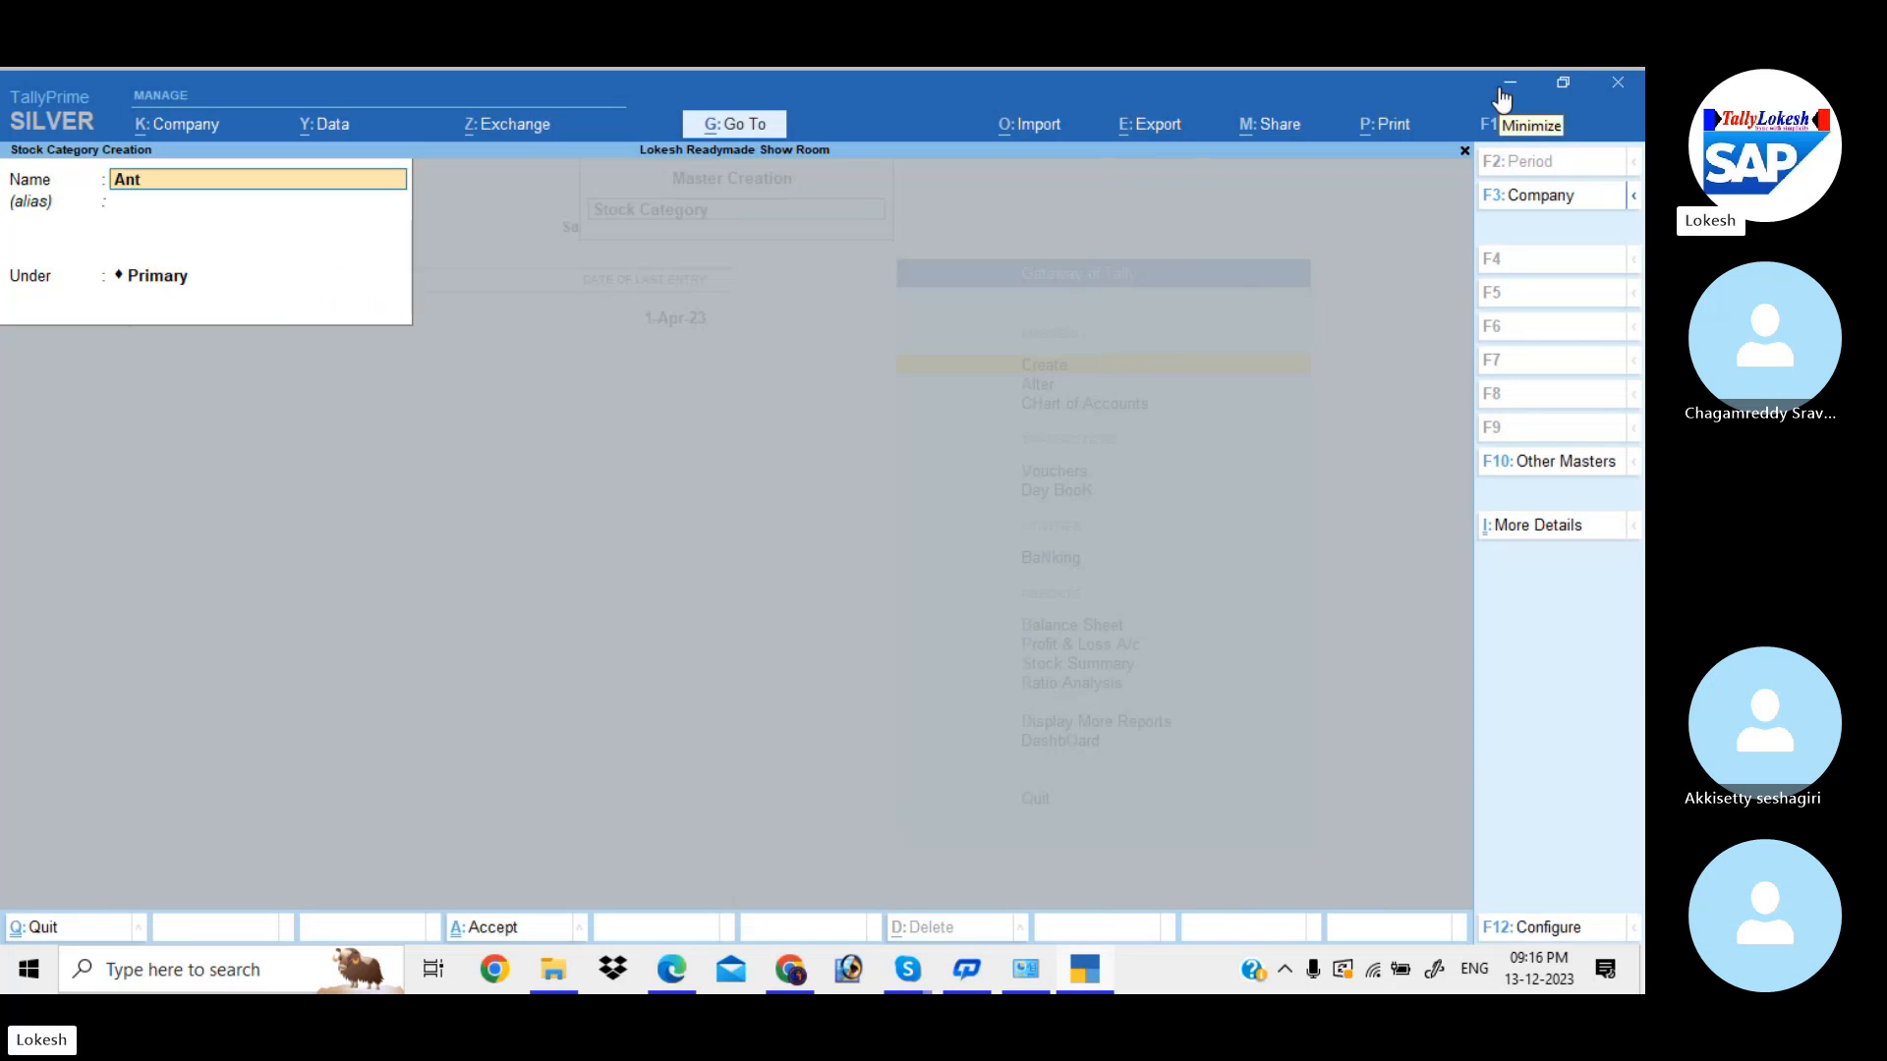
pyautogui.write('ibioti')
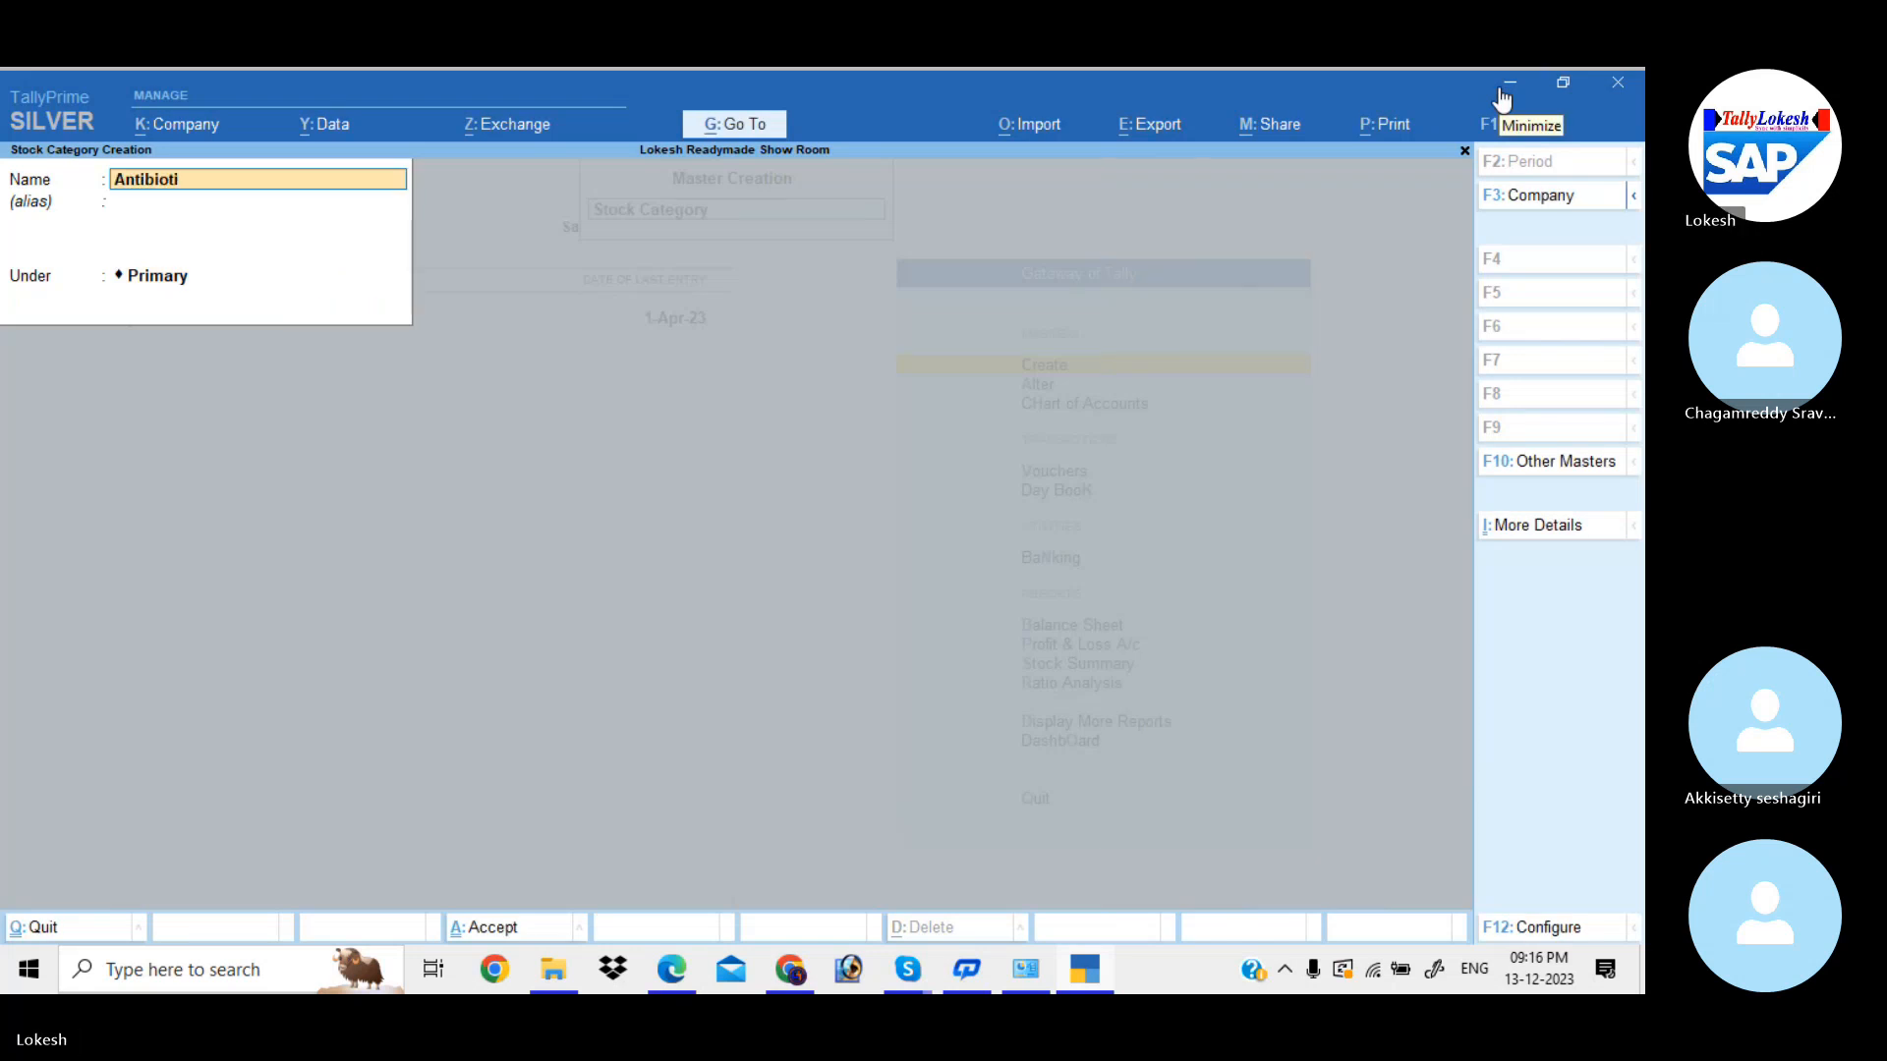
pyautogui.write('cs')
pyautogui.press('Return')
pyautogui.press('Return')
pyautogui.write('ySyru')
pyautogui.write('ps')
pyautogui.press('Return')
pyautogui.press('Return')
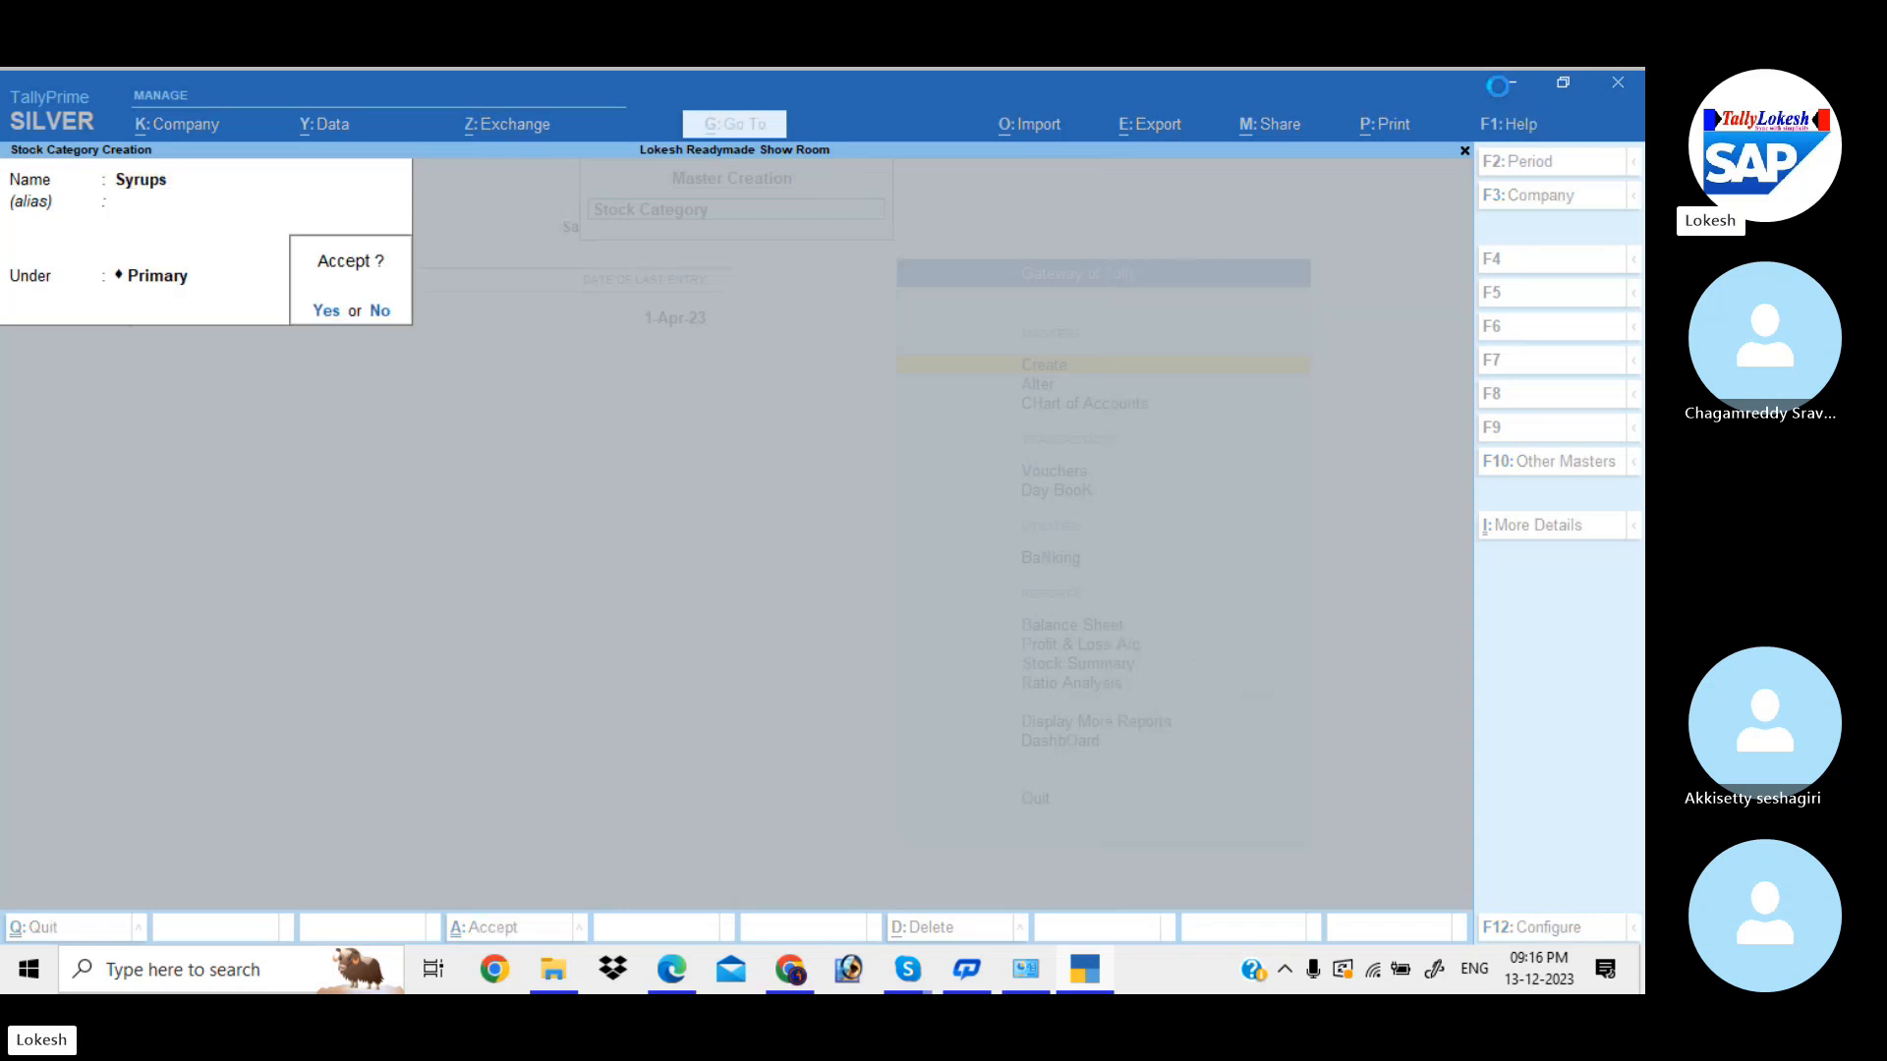
pyautogui.press('y')
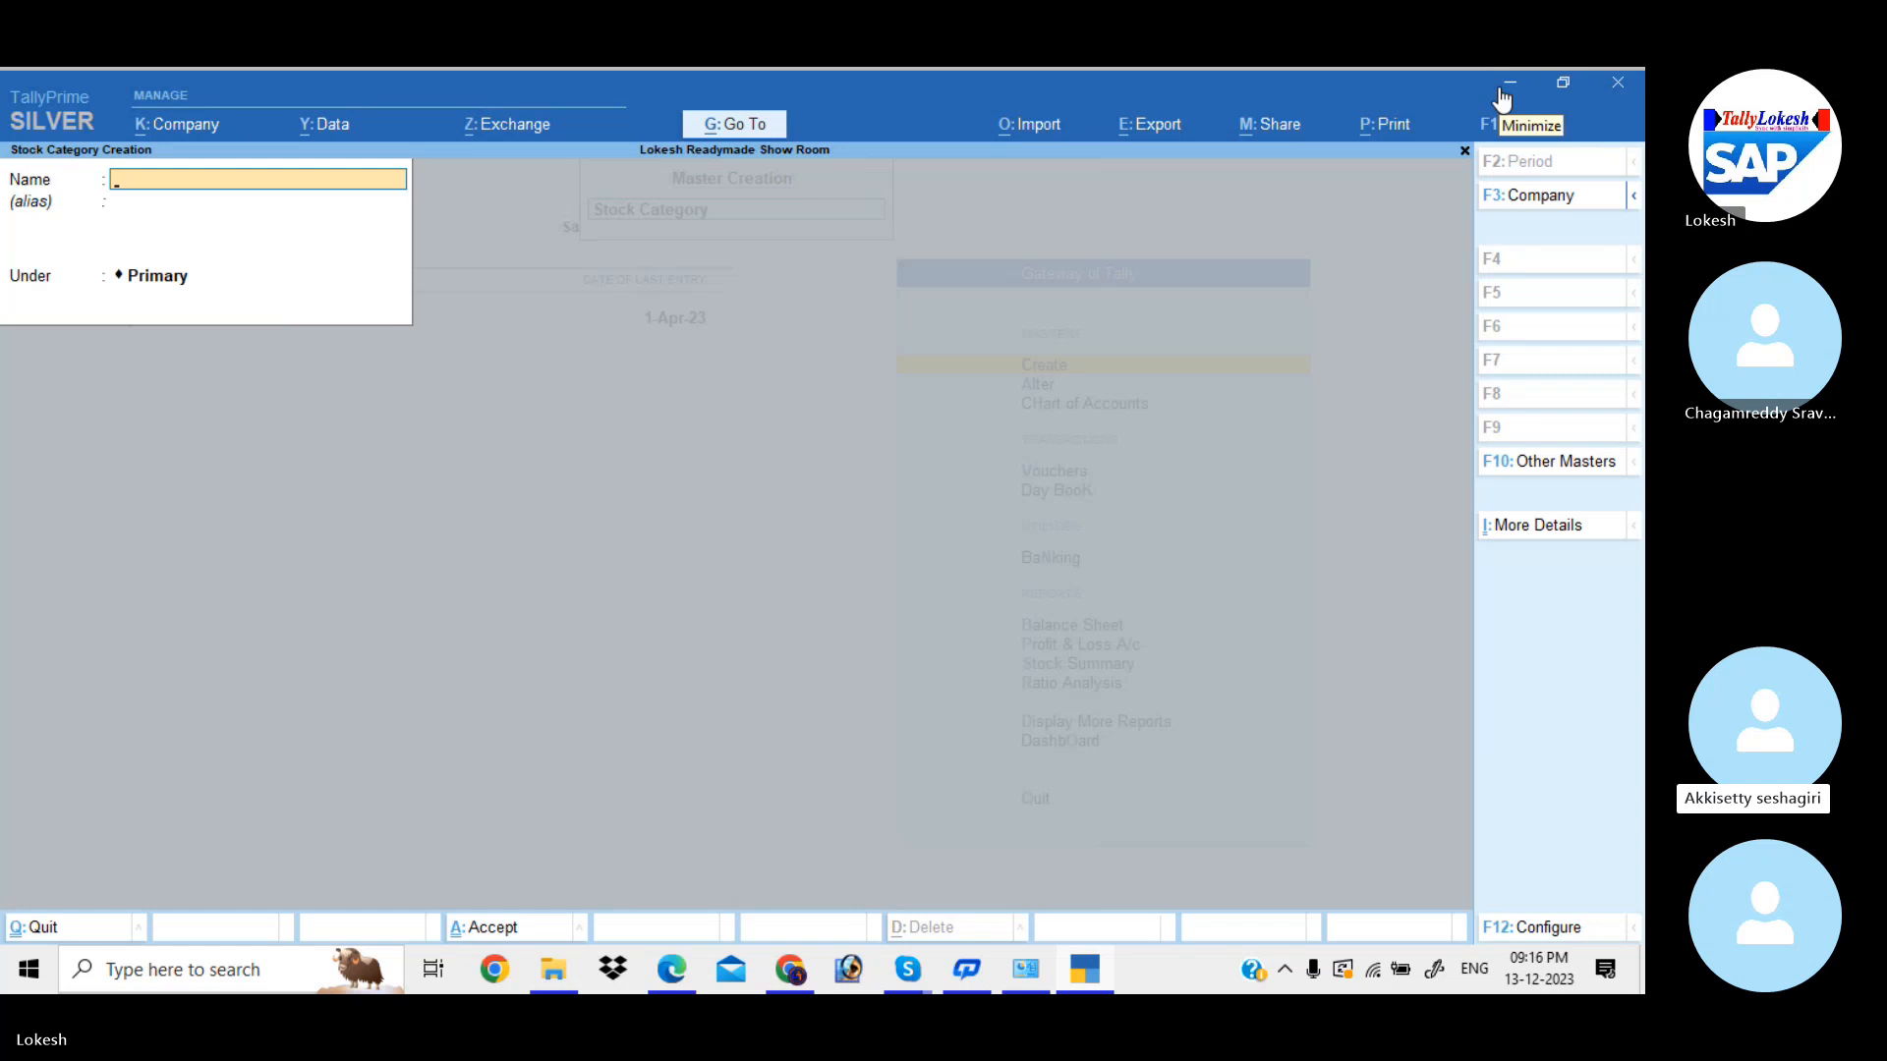
# - Create a stock category named Soaps under Primary
pyautogui.write('Soaps')
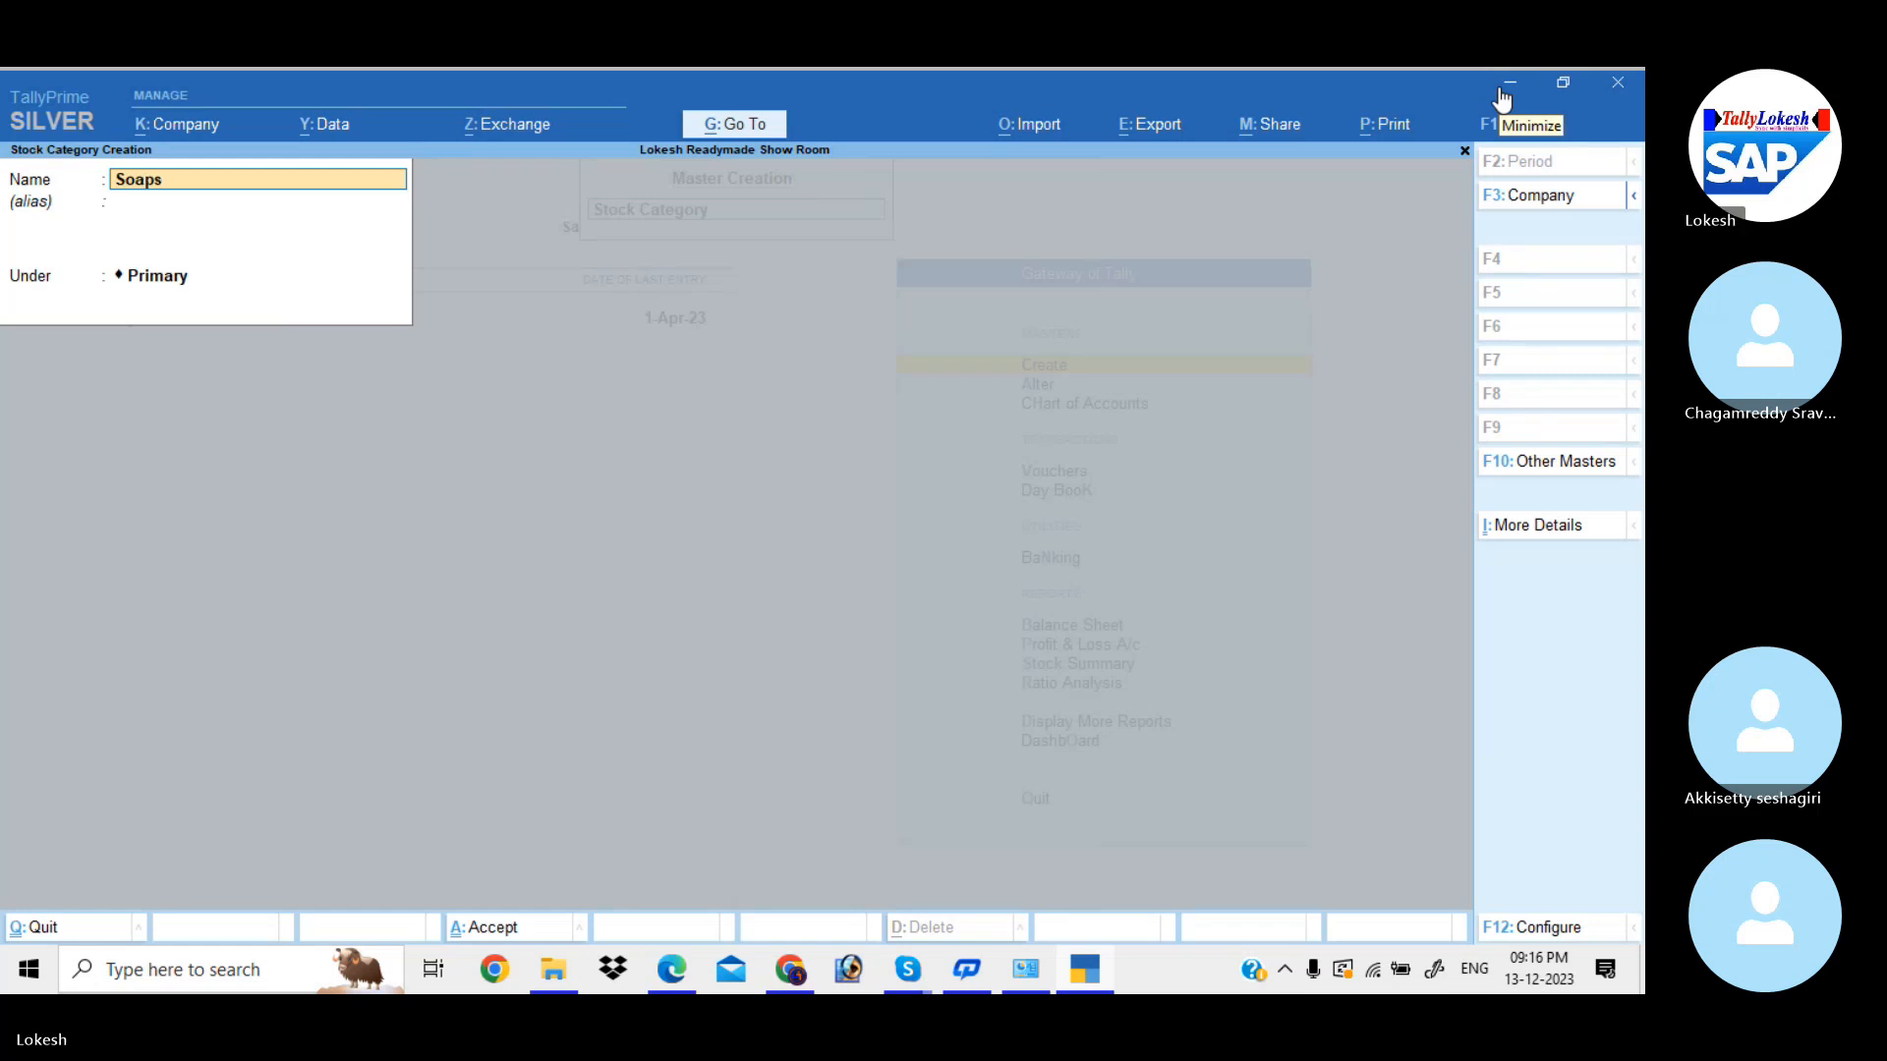
pyautogui.press('Return')
pyautogui.press('Return')
pyautogui.press('y')
# - Create a stock category named Toothpastes under Primary
pyautogui.write('Toothpas')
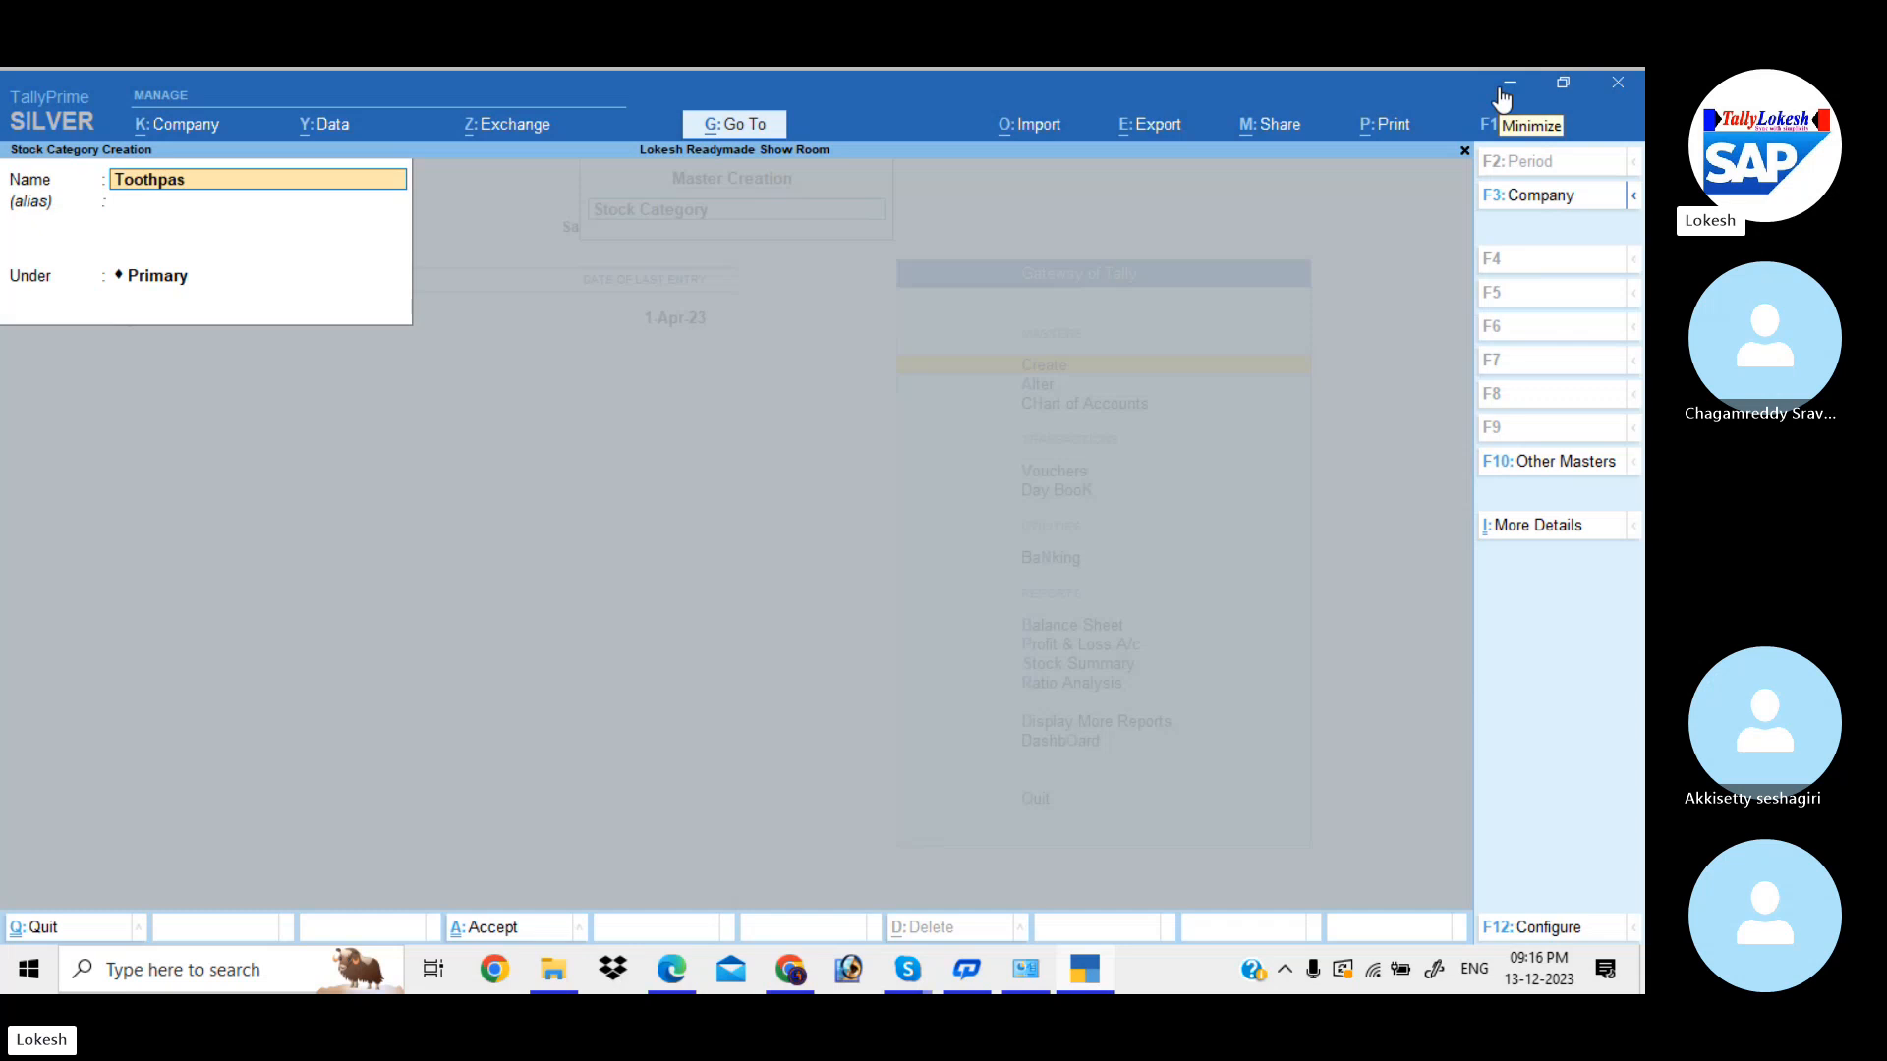
pyautogui.write('tes')
pyautogui.press('Return')
pyautogui.press('Return')
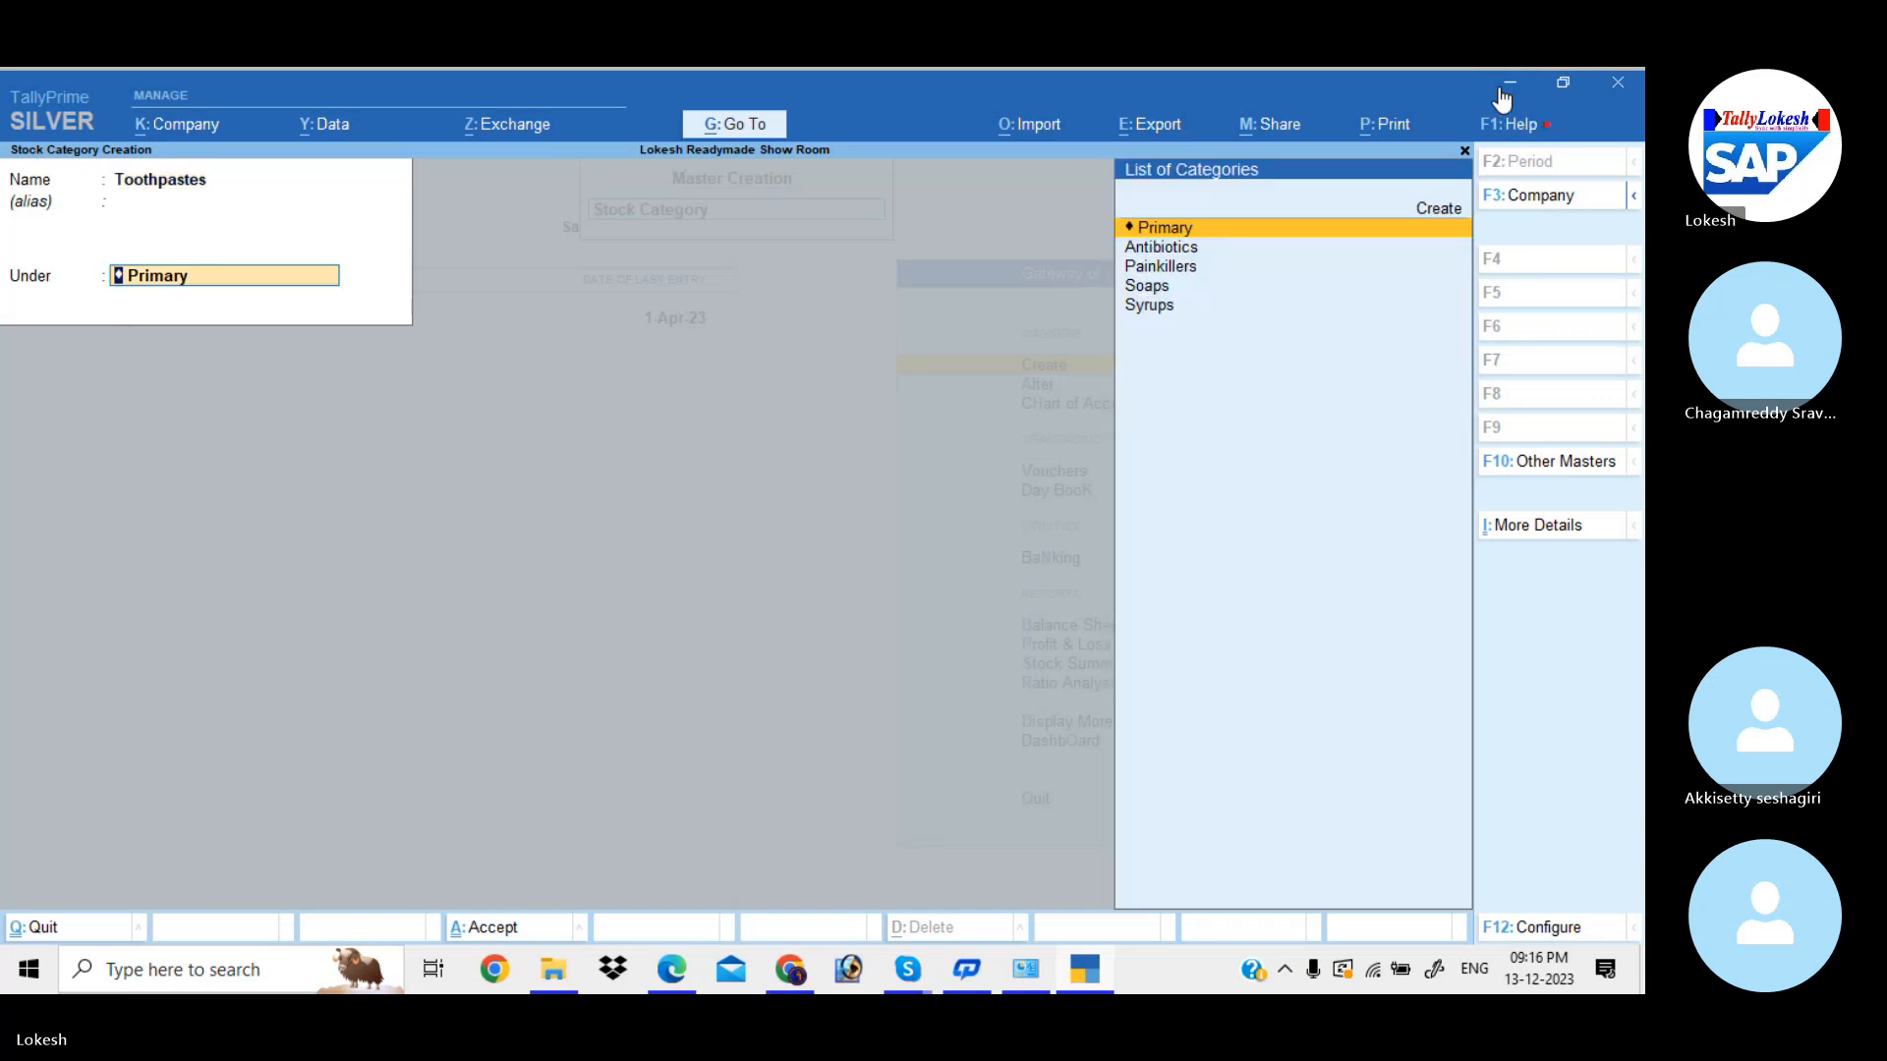
pyautogui.press('Return')
# - Create a stock category named Shampoos under Primary and return to the list of masters
pyautogui.write('Sha')
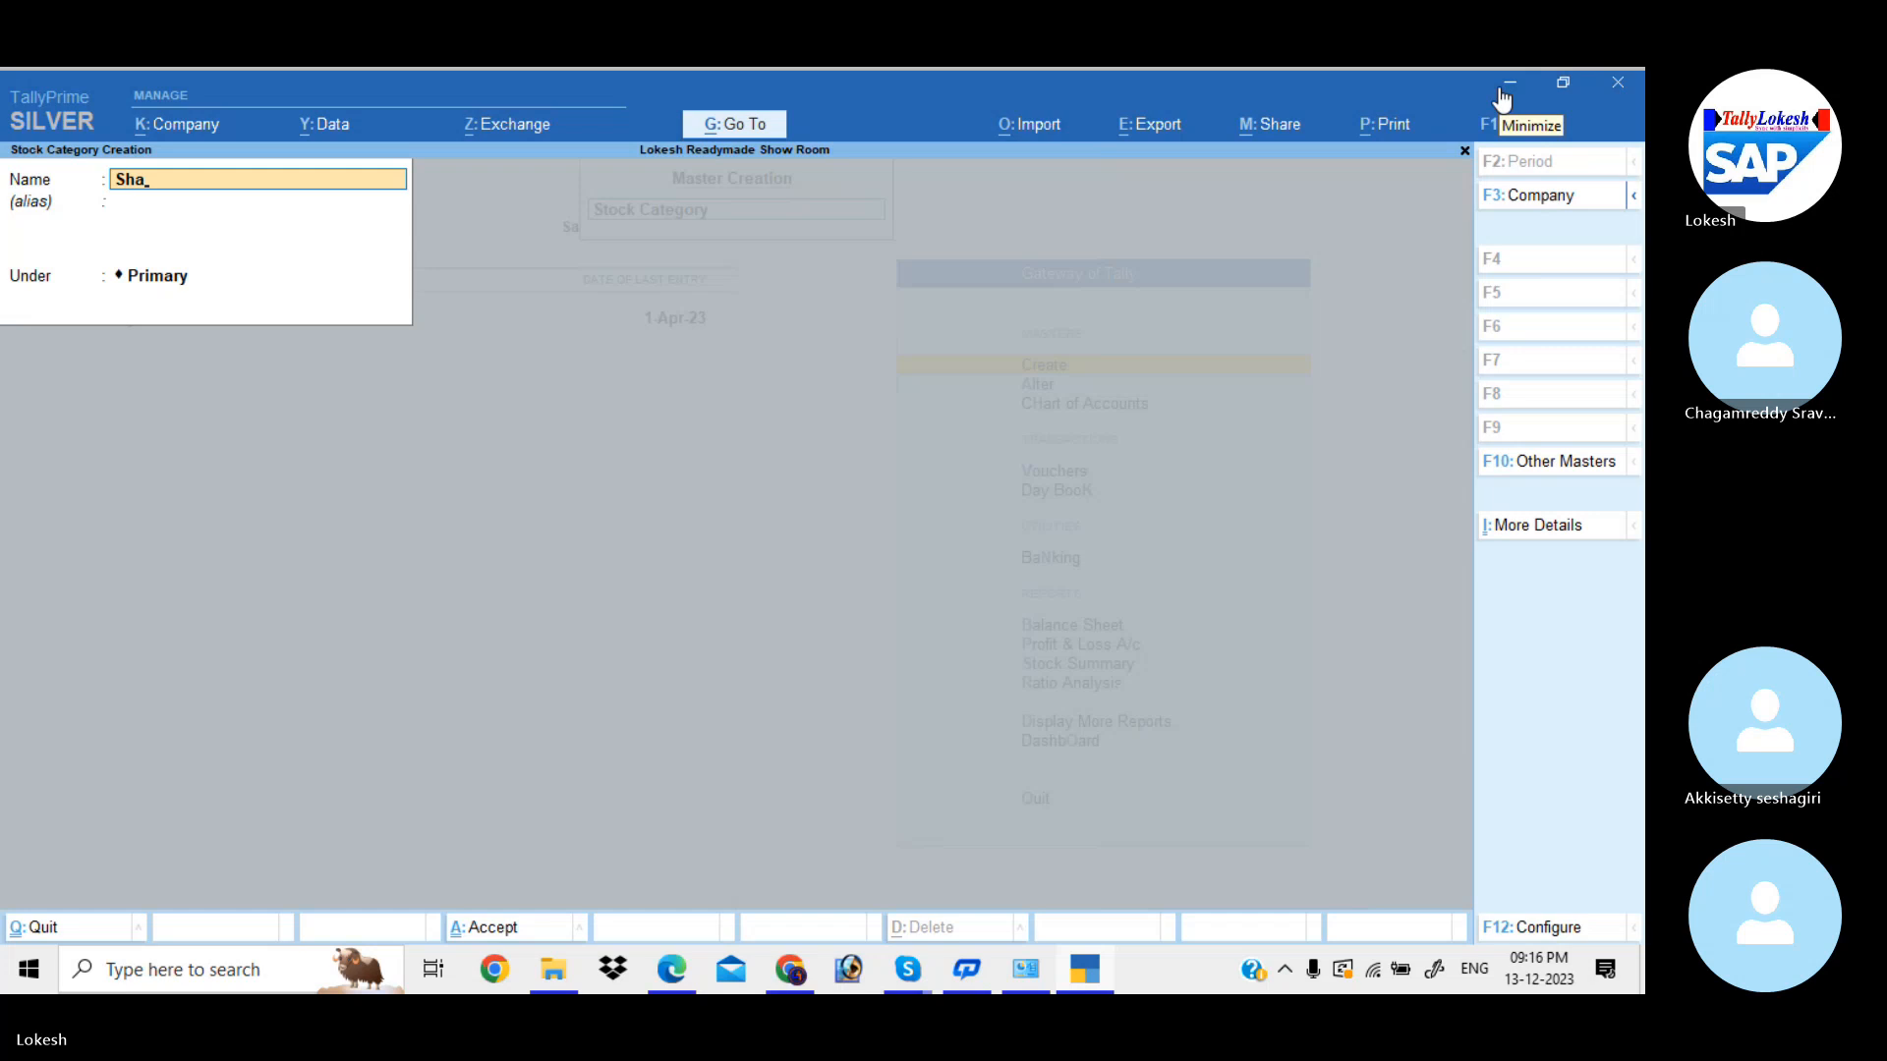
pyautogui.write('mpoos')
pyautogui.press('Return')
pyautogui.press('Return')
pyautogui.press('Return')
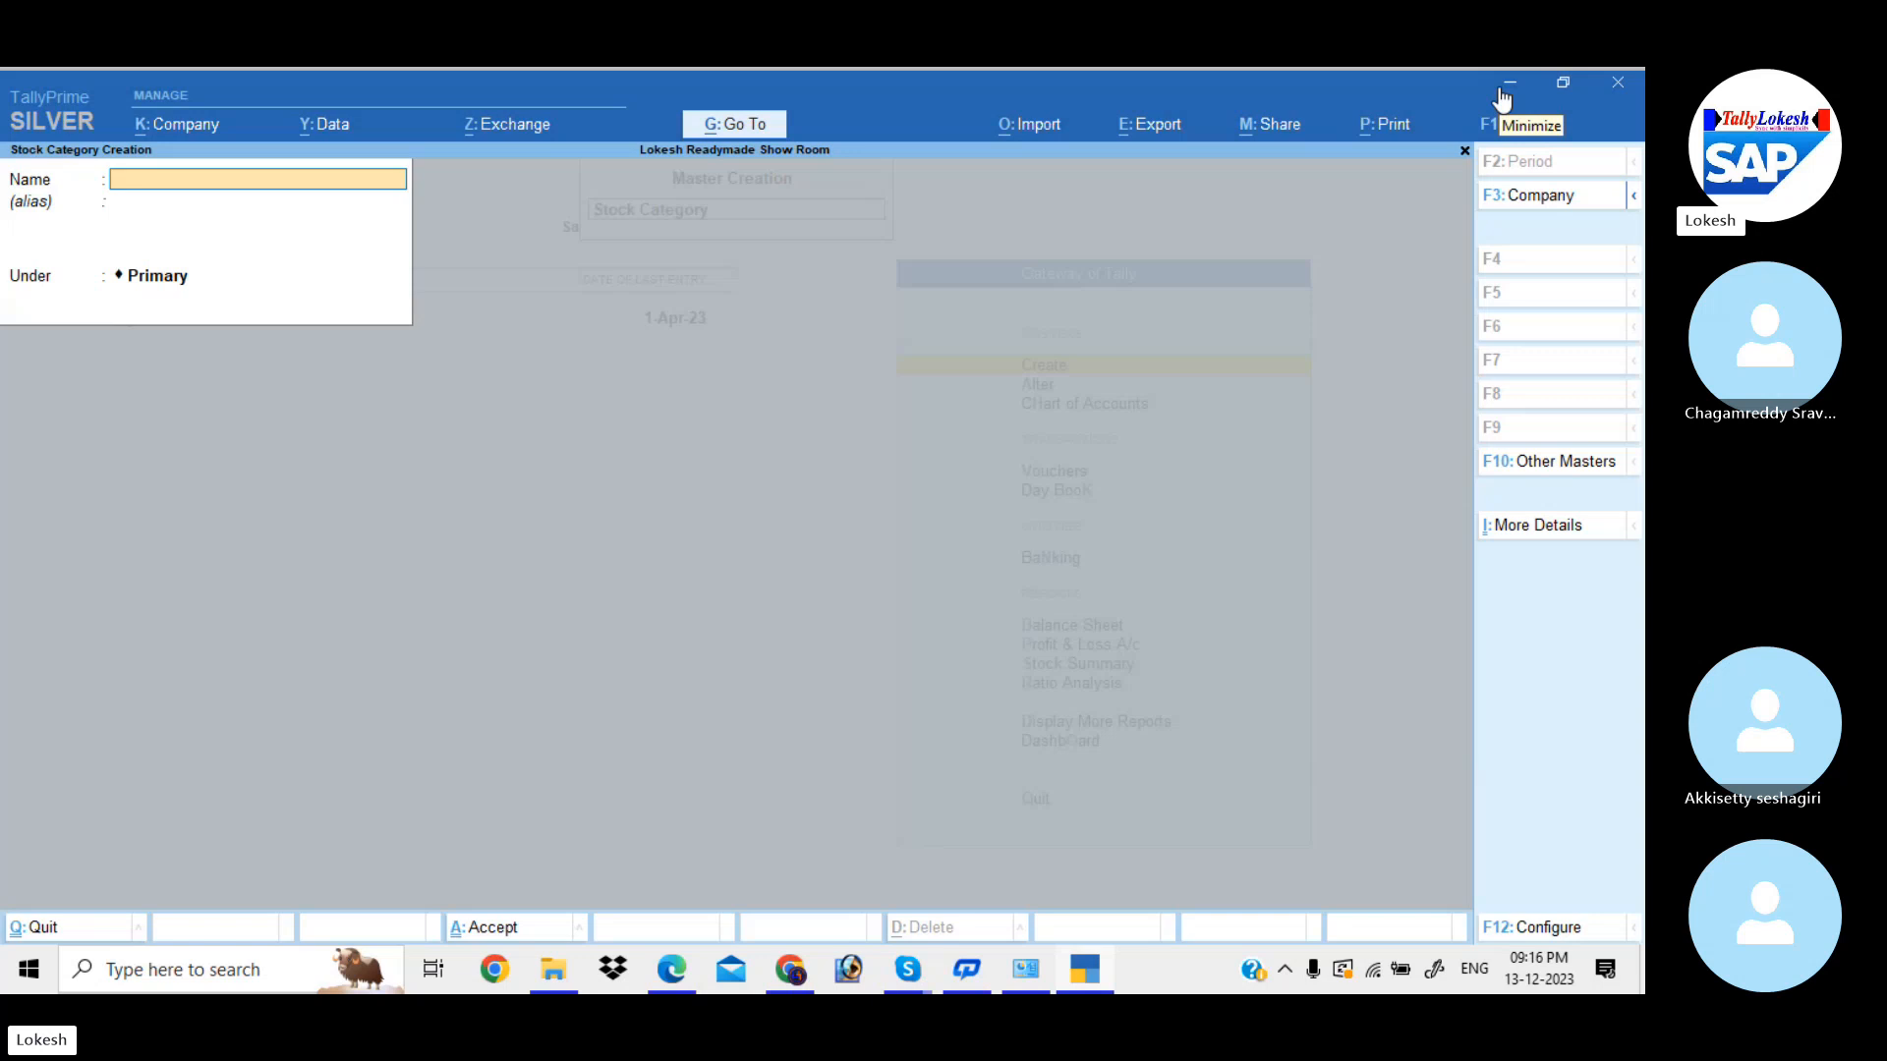
pyautogui.press('Escape')
pyautogui.press('Return')
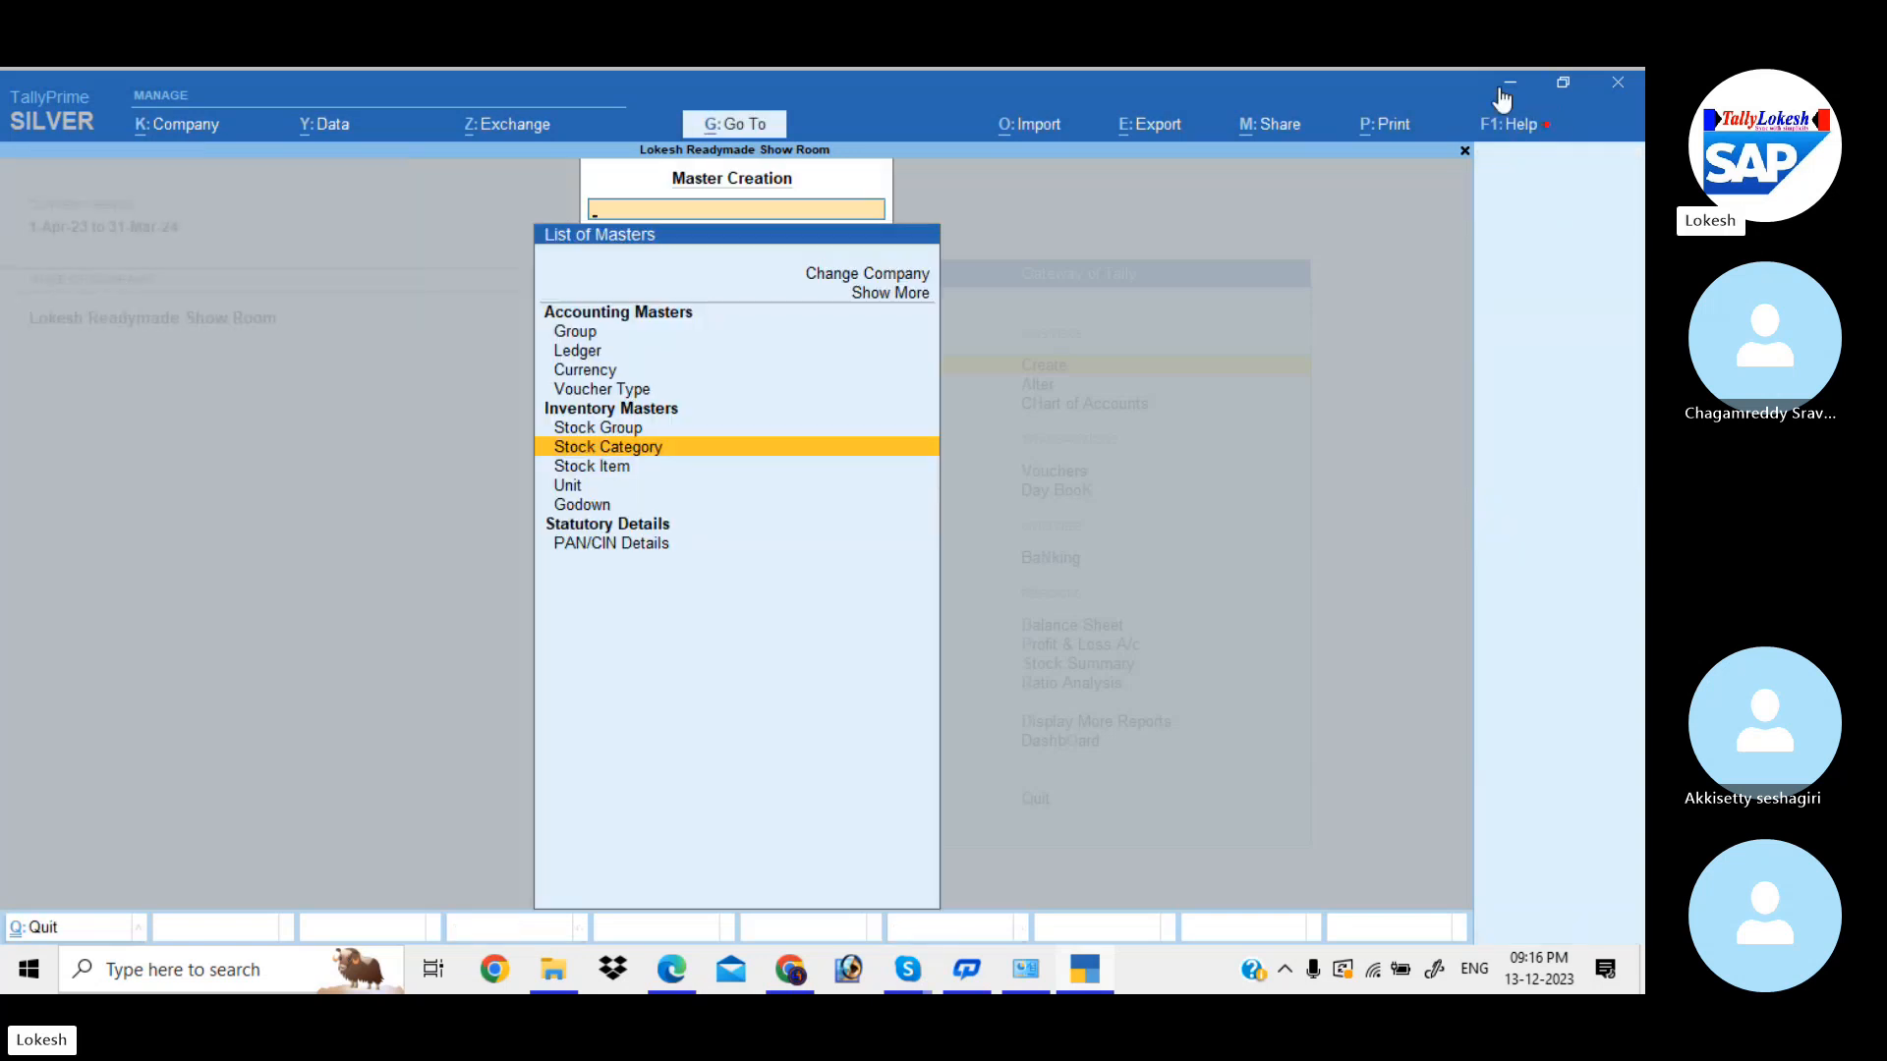
# - Start a new stock item named Nimsulide and place it under the Medicines group
pyautogui.press('Down')
pyautogui.press('Down')
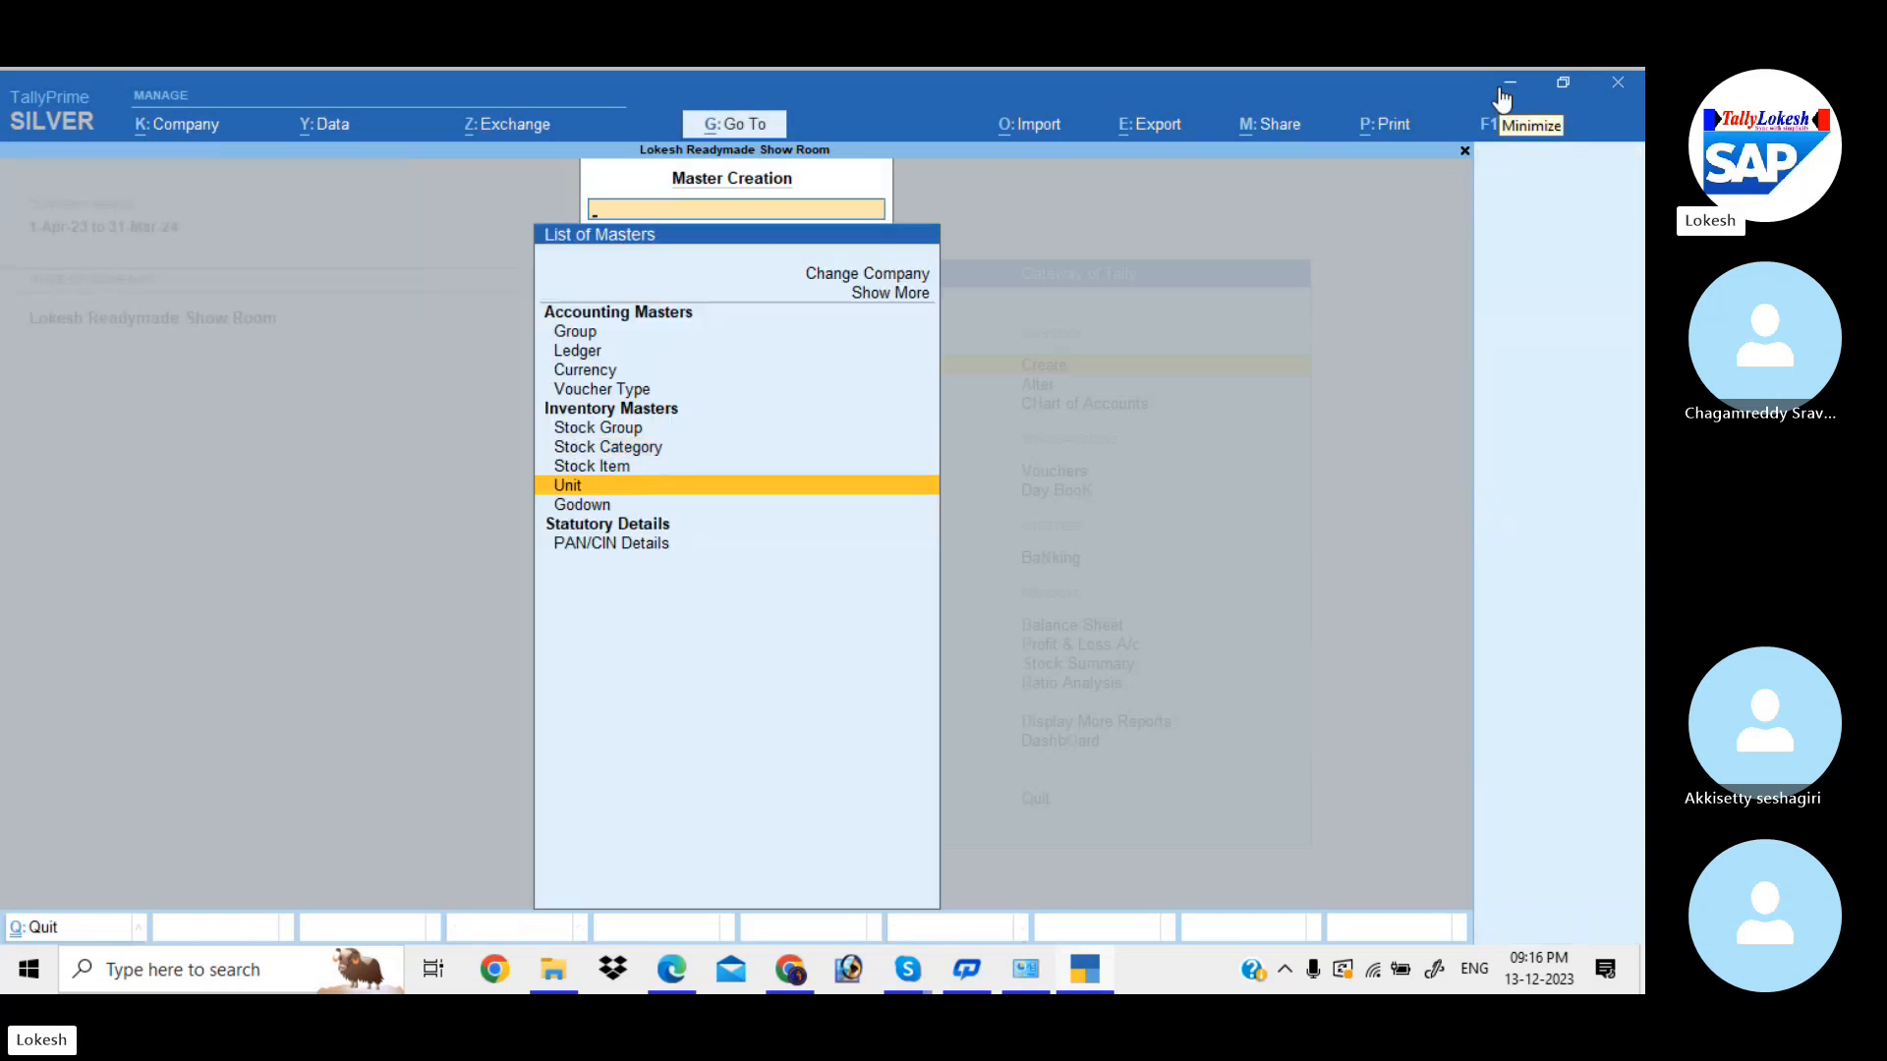
pyautogui.press('Up')
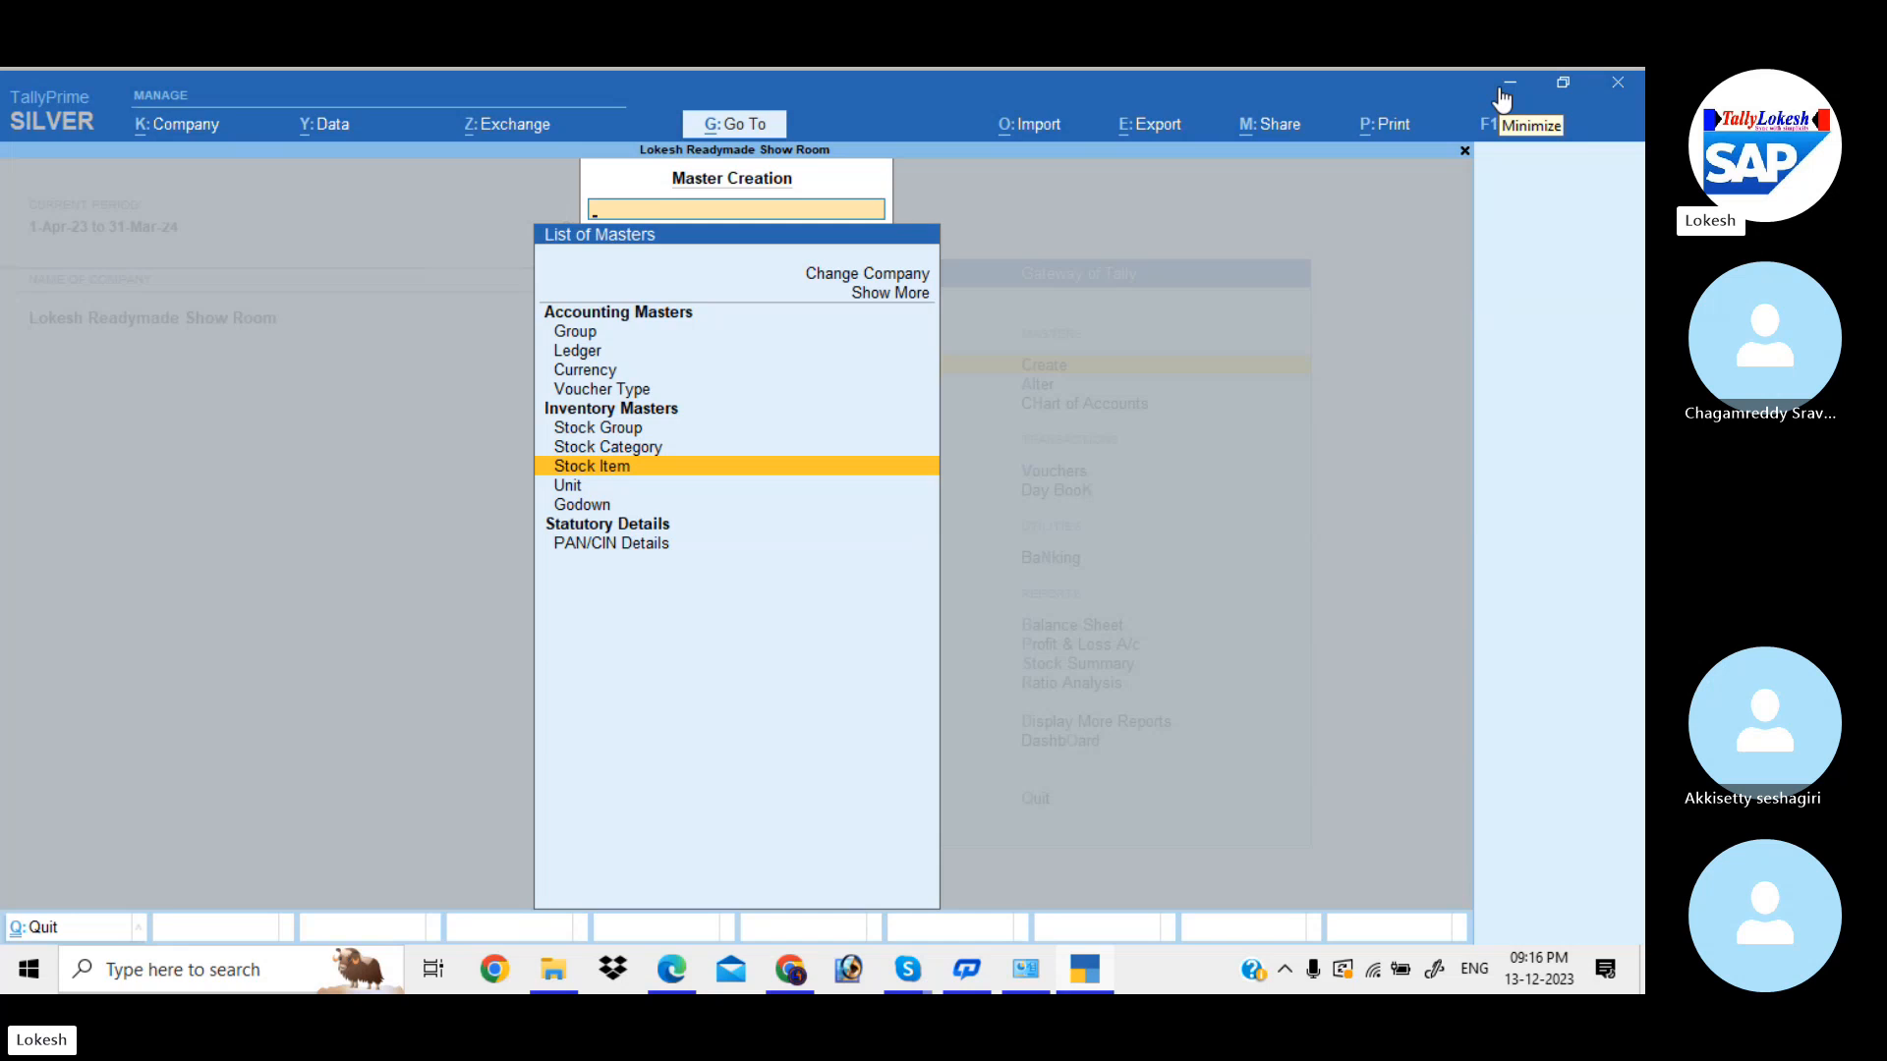
pyautogui.press('Return')
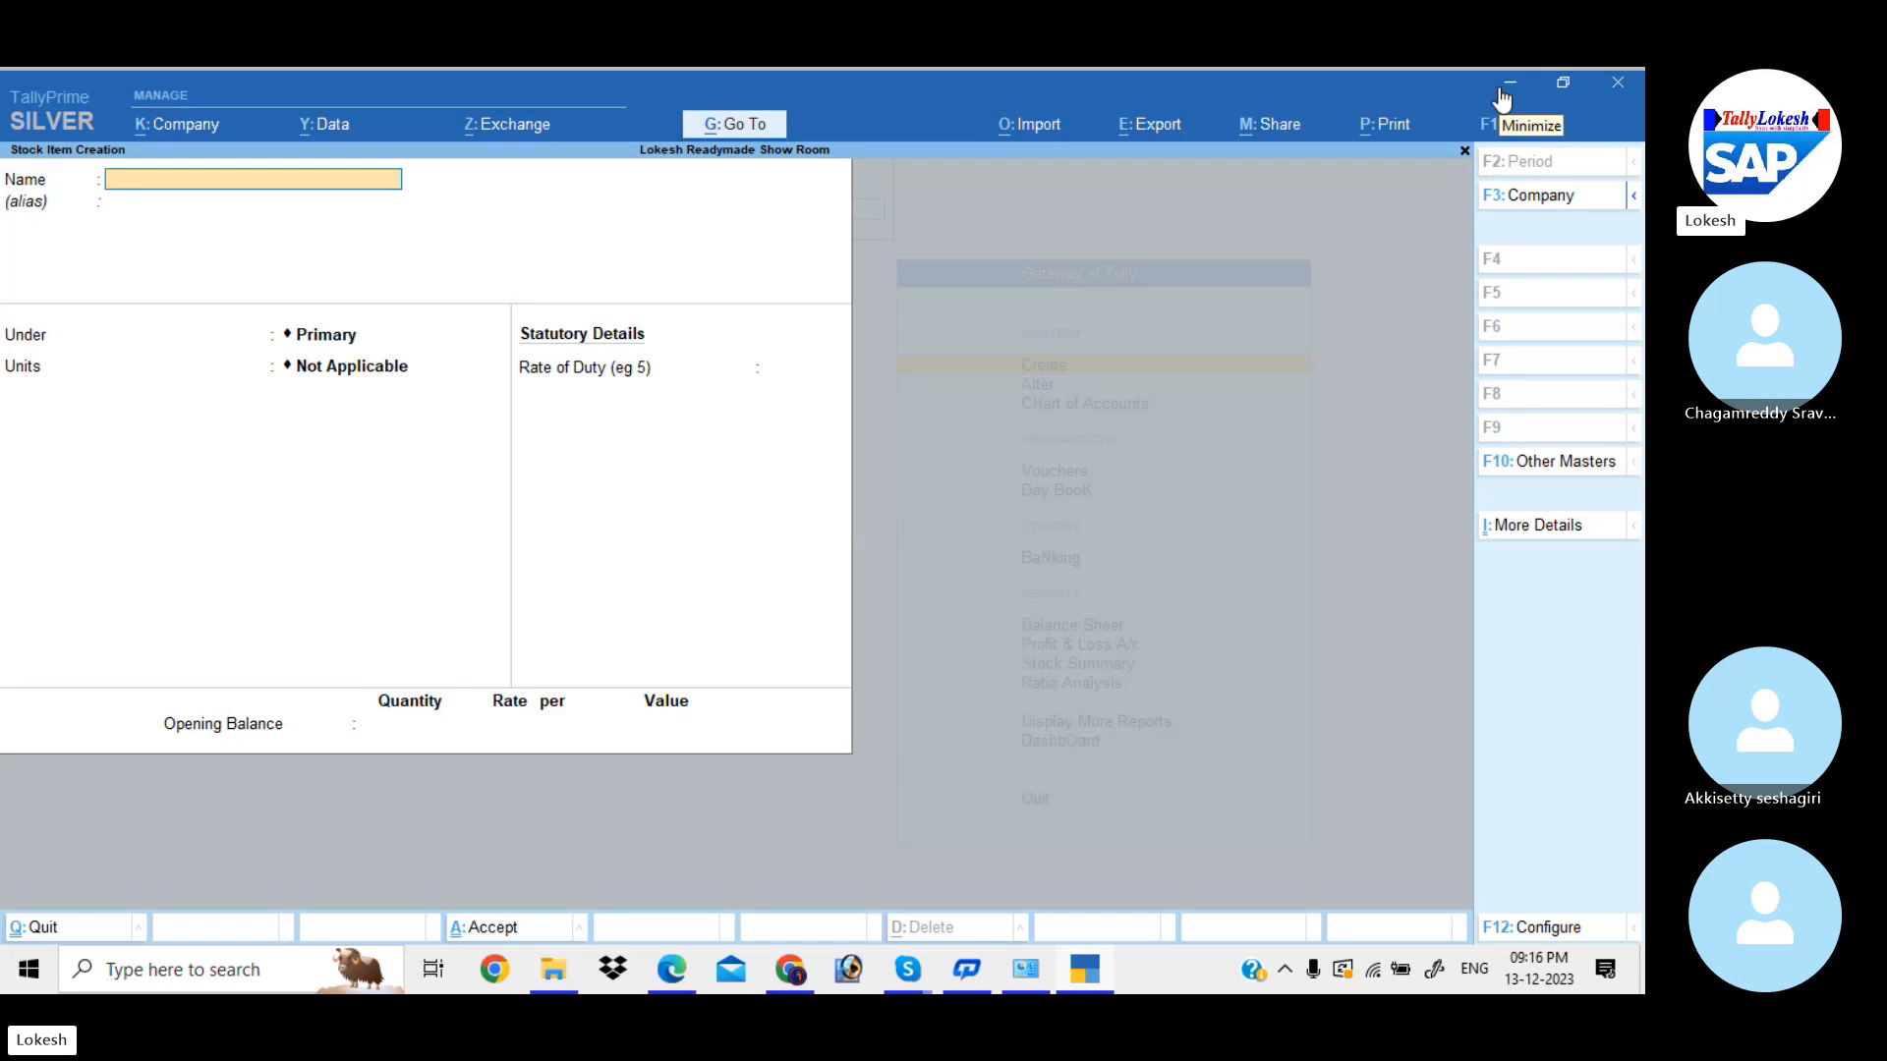
pyautogui.write('Nimsulide')
pyautogui.press('Return')
pyautogui.press('Return')
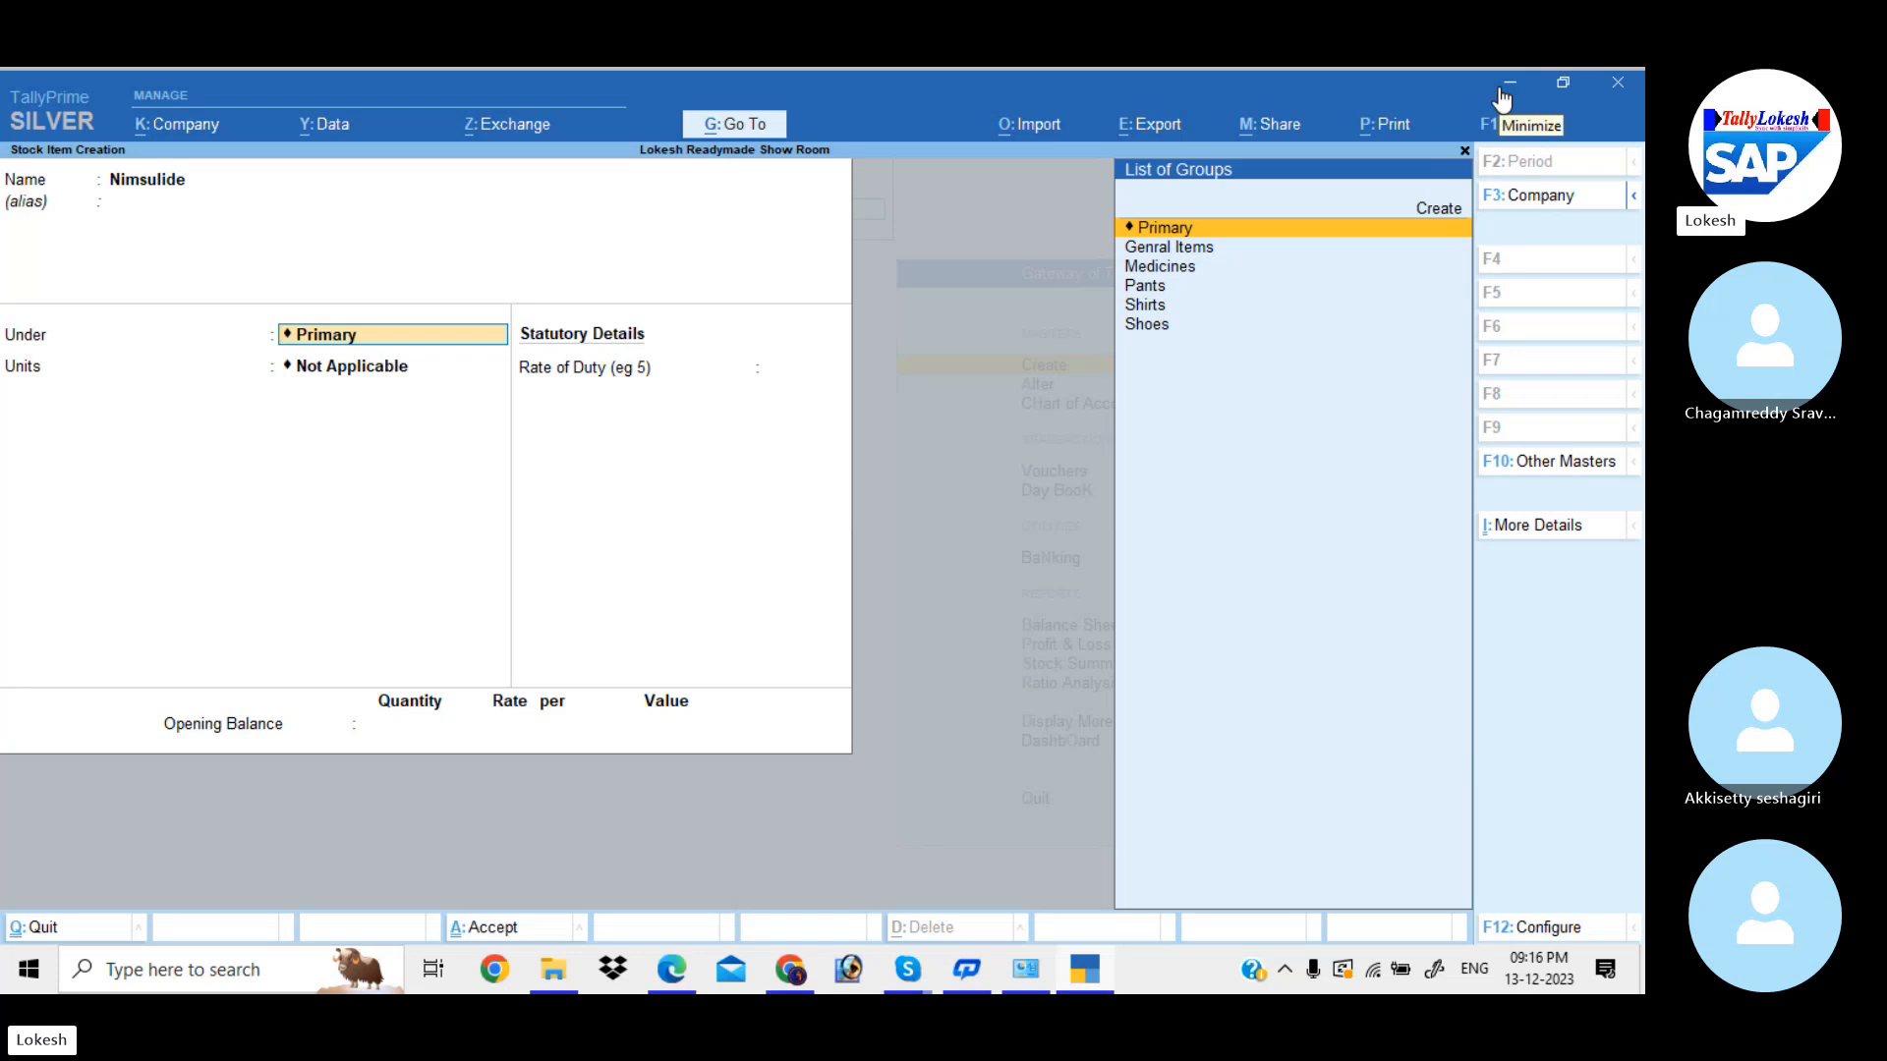
pyautogui.press('Down')
pyautogui.press('Down')
pyautogui.press('Return')
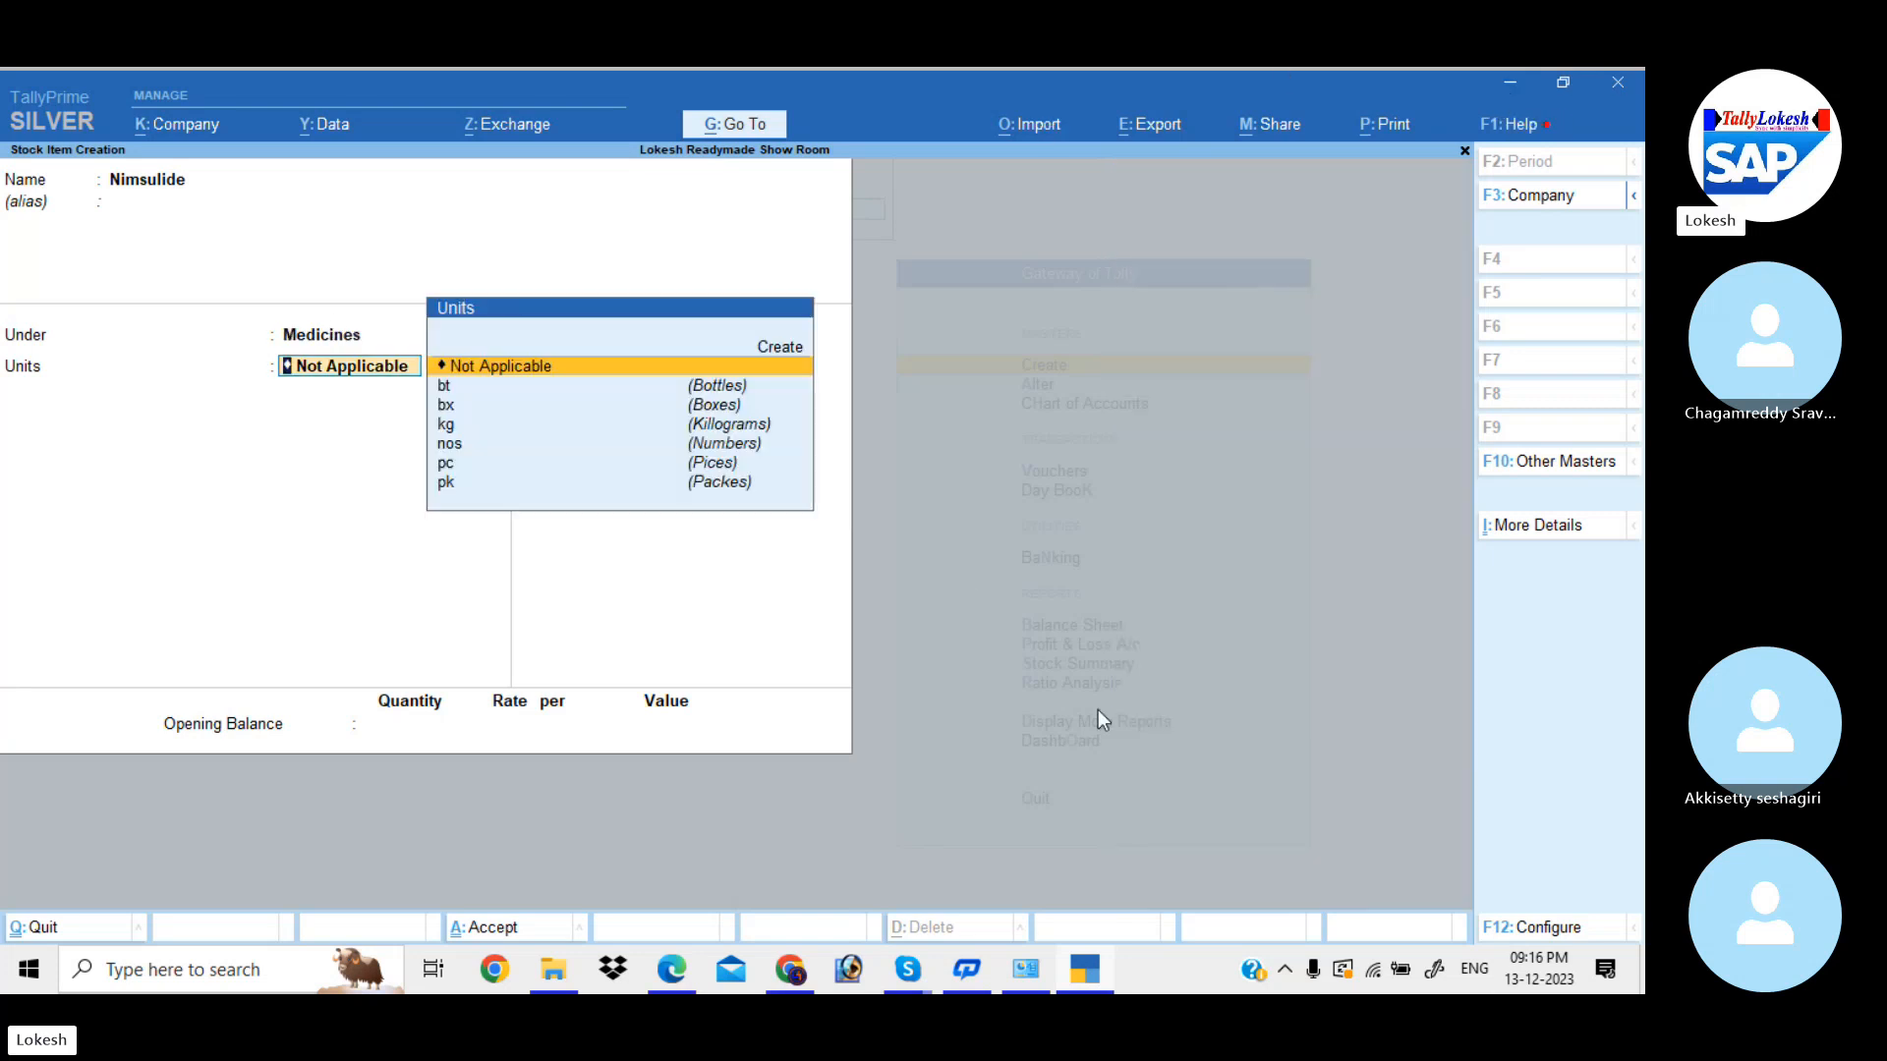
# - Enable the use of stock categories for stock items in the configuration and return to the new item's Category field
pyautogui.click(1560, 934)
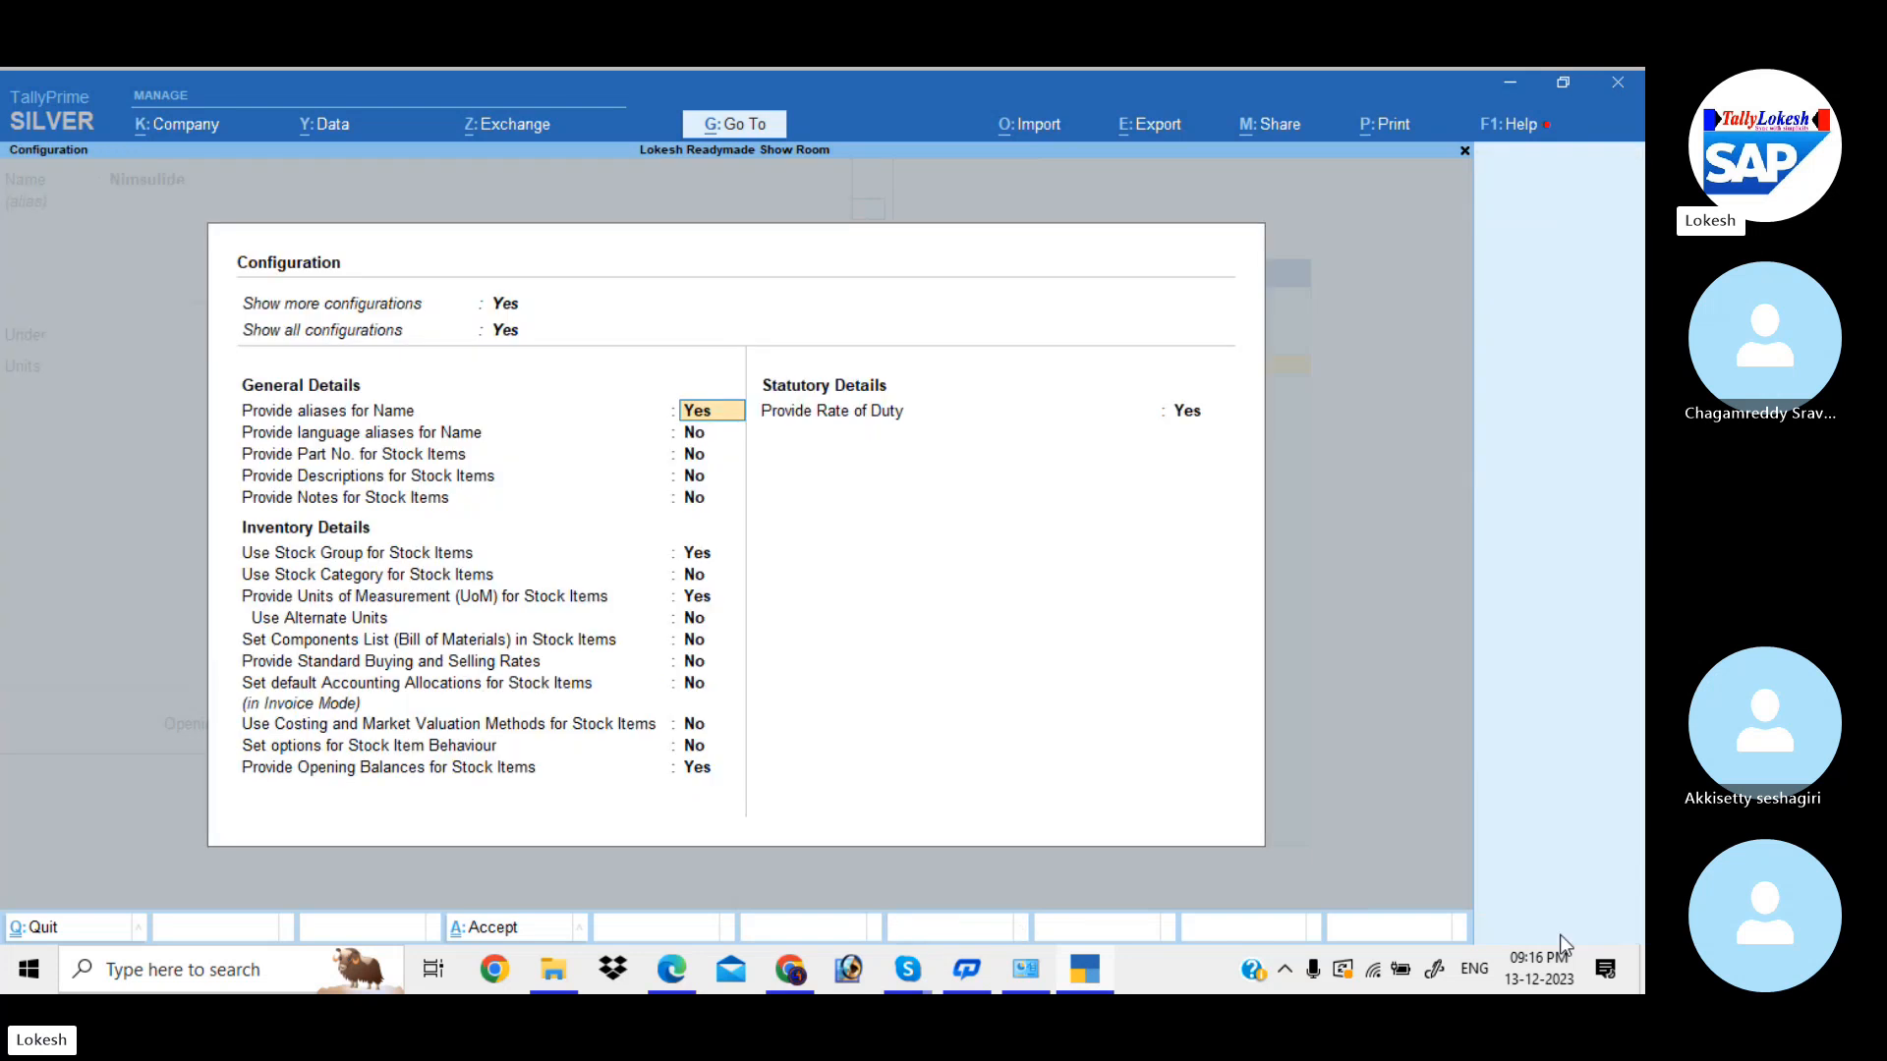
pyautogui.press('Return')
pyautogui.press('Return')
pyautogui.press('Return')
pyautogui.press('Return')
pyautogui.press('Return')
pyautogui.press('Return')
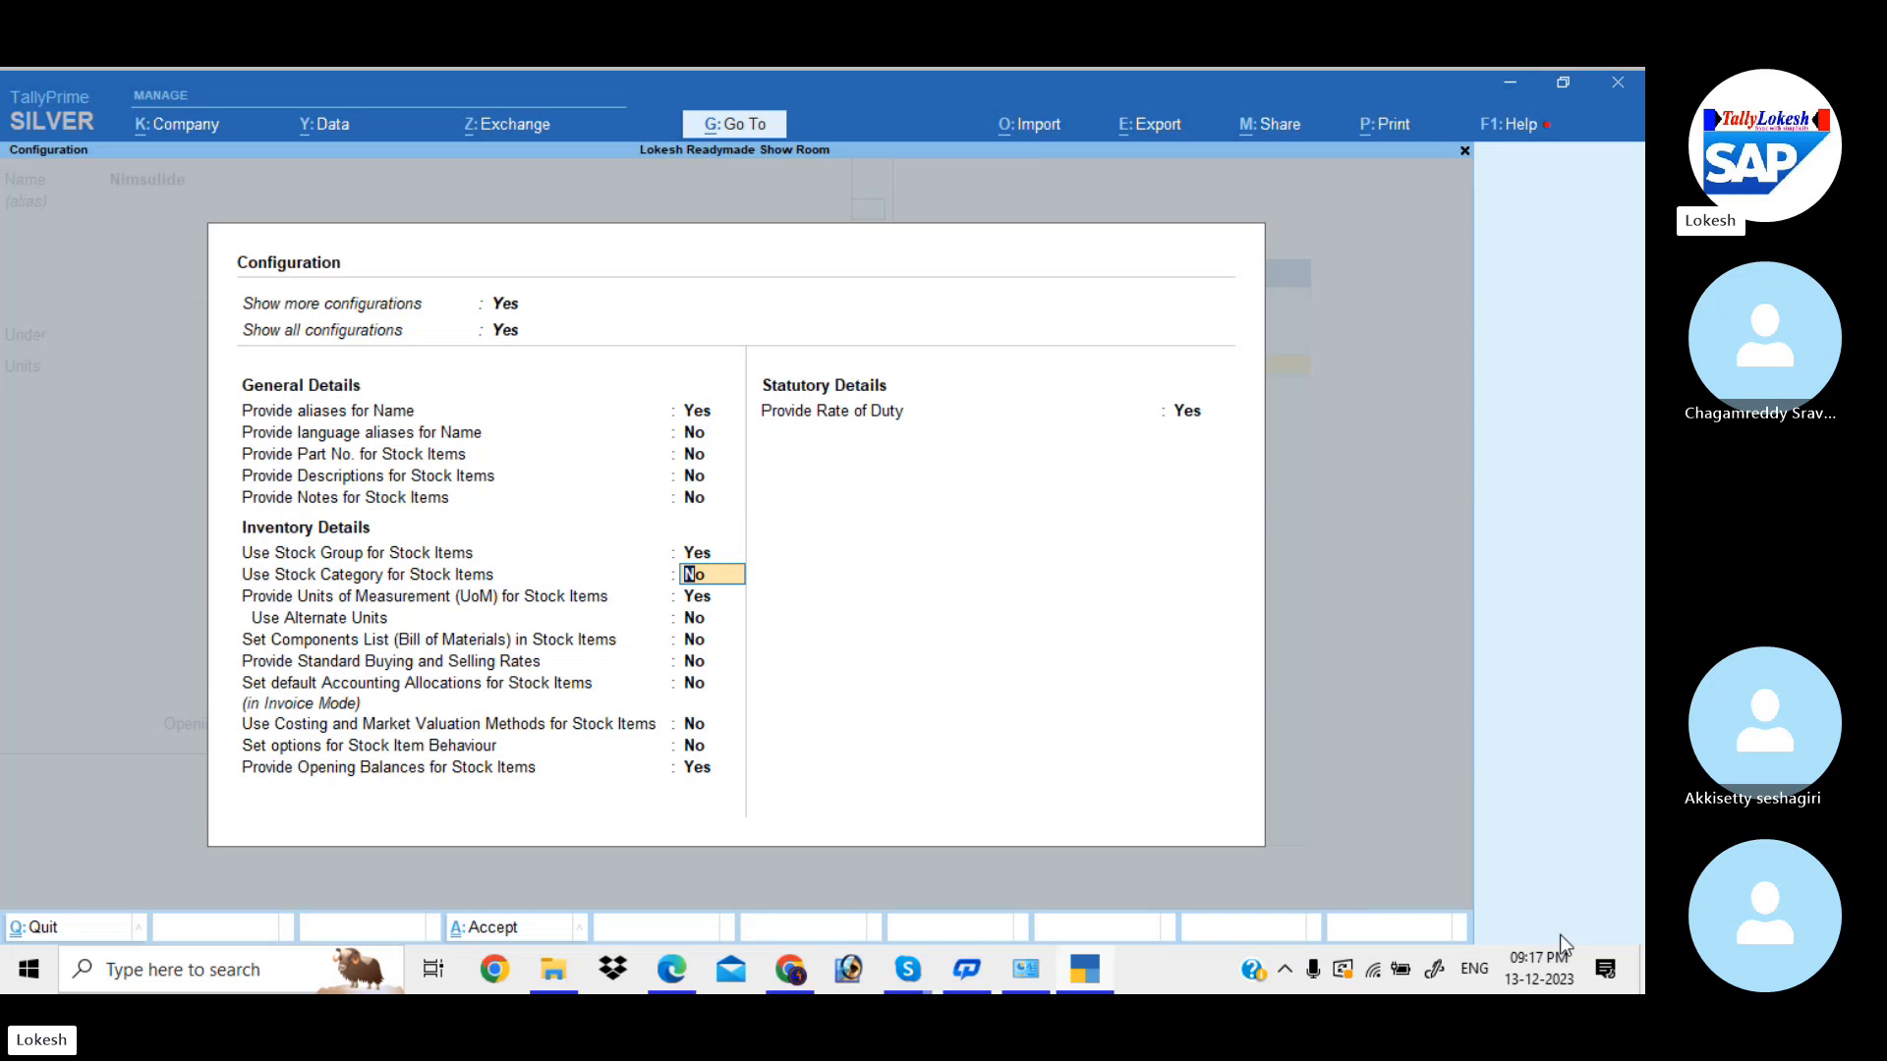
pyautogui.write('y')
pyautogui.press('Return')
pyautogui.press('Return')
pyautogui.press('Return')
pyautogui.press('Return')
pyautogui.press('Return')
pyautogui.press('Return')
pyautogui.press('Return')
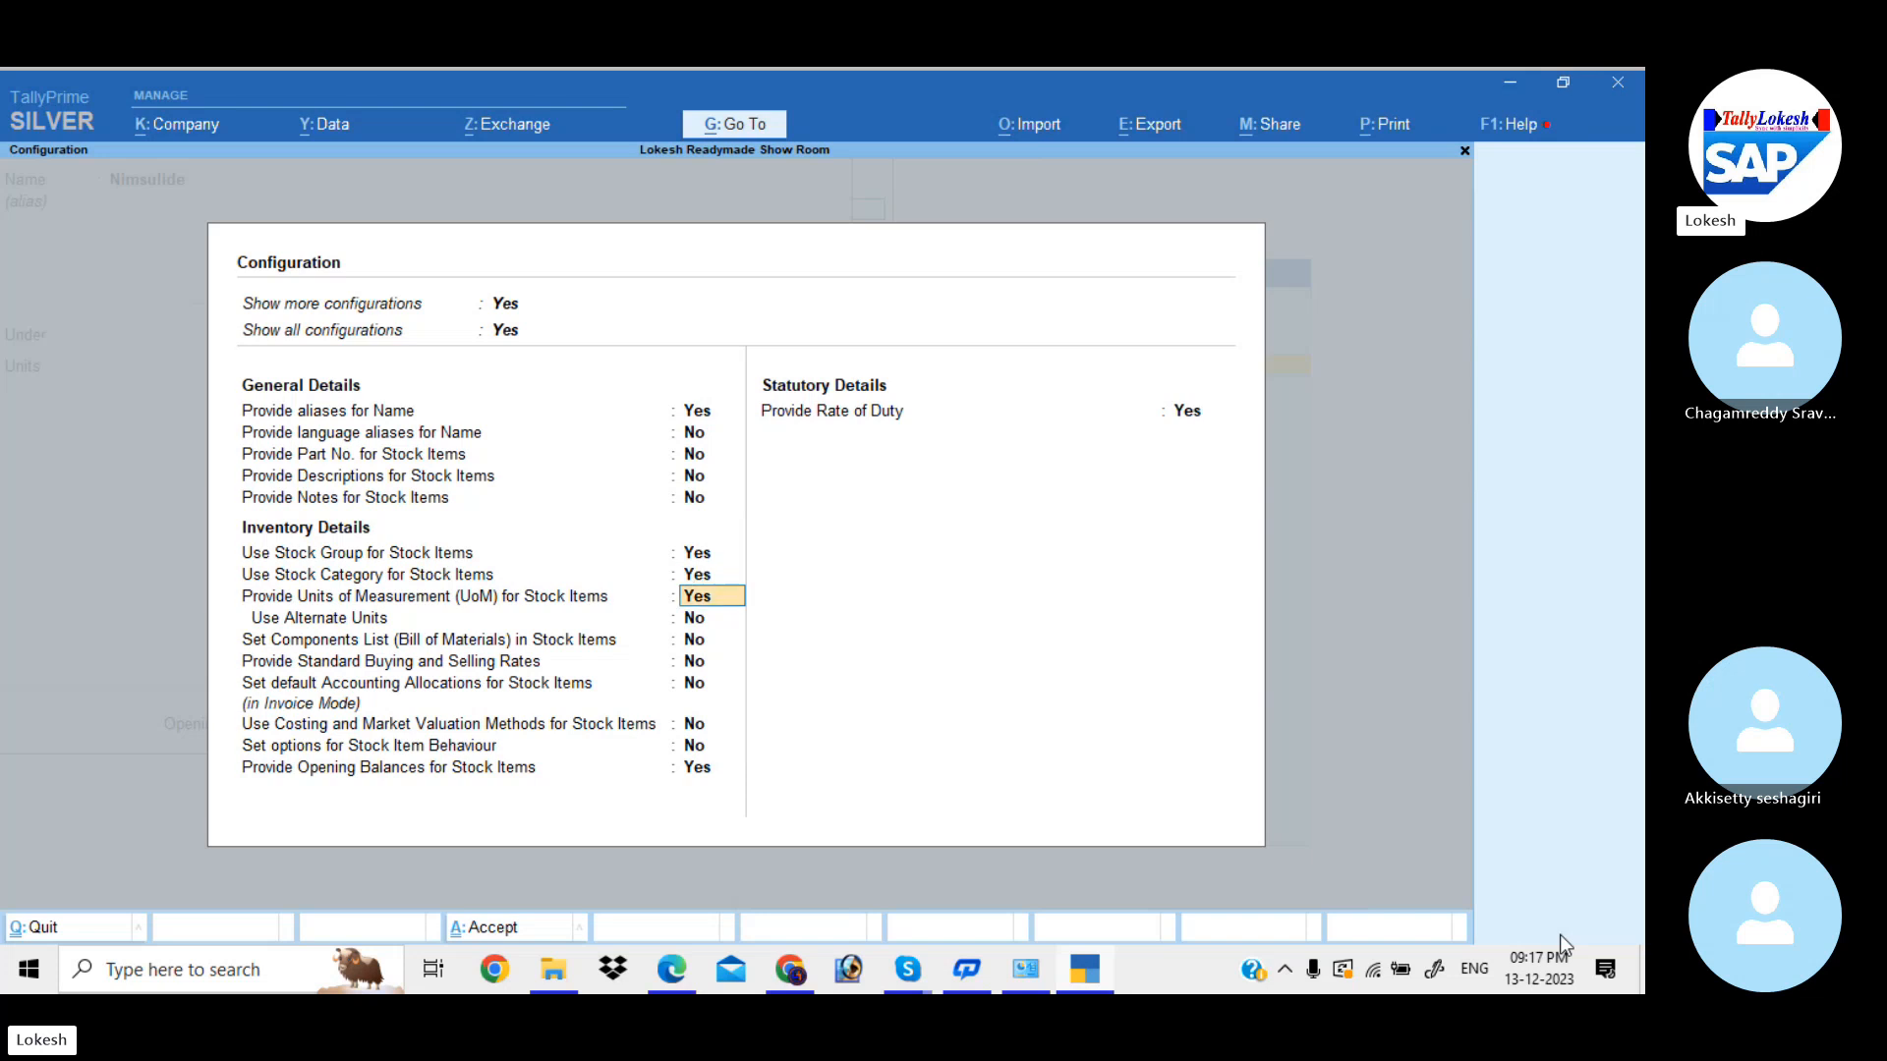
pyautogui.press('Return')
pyautogui.press('Return')
pyautogui.press('Return')
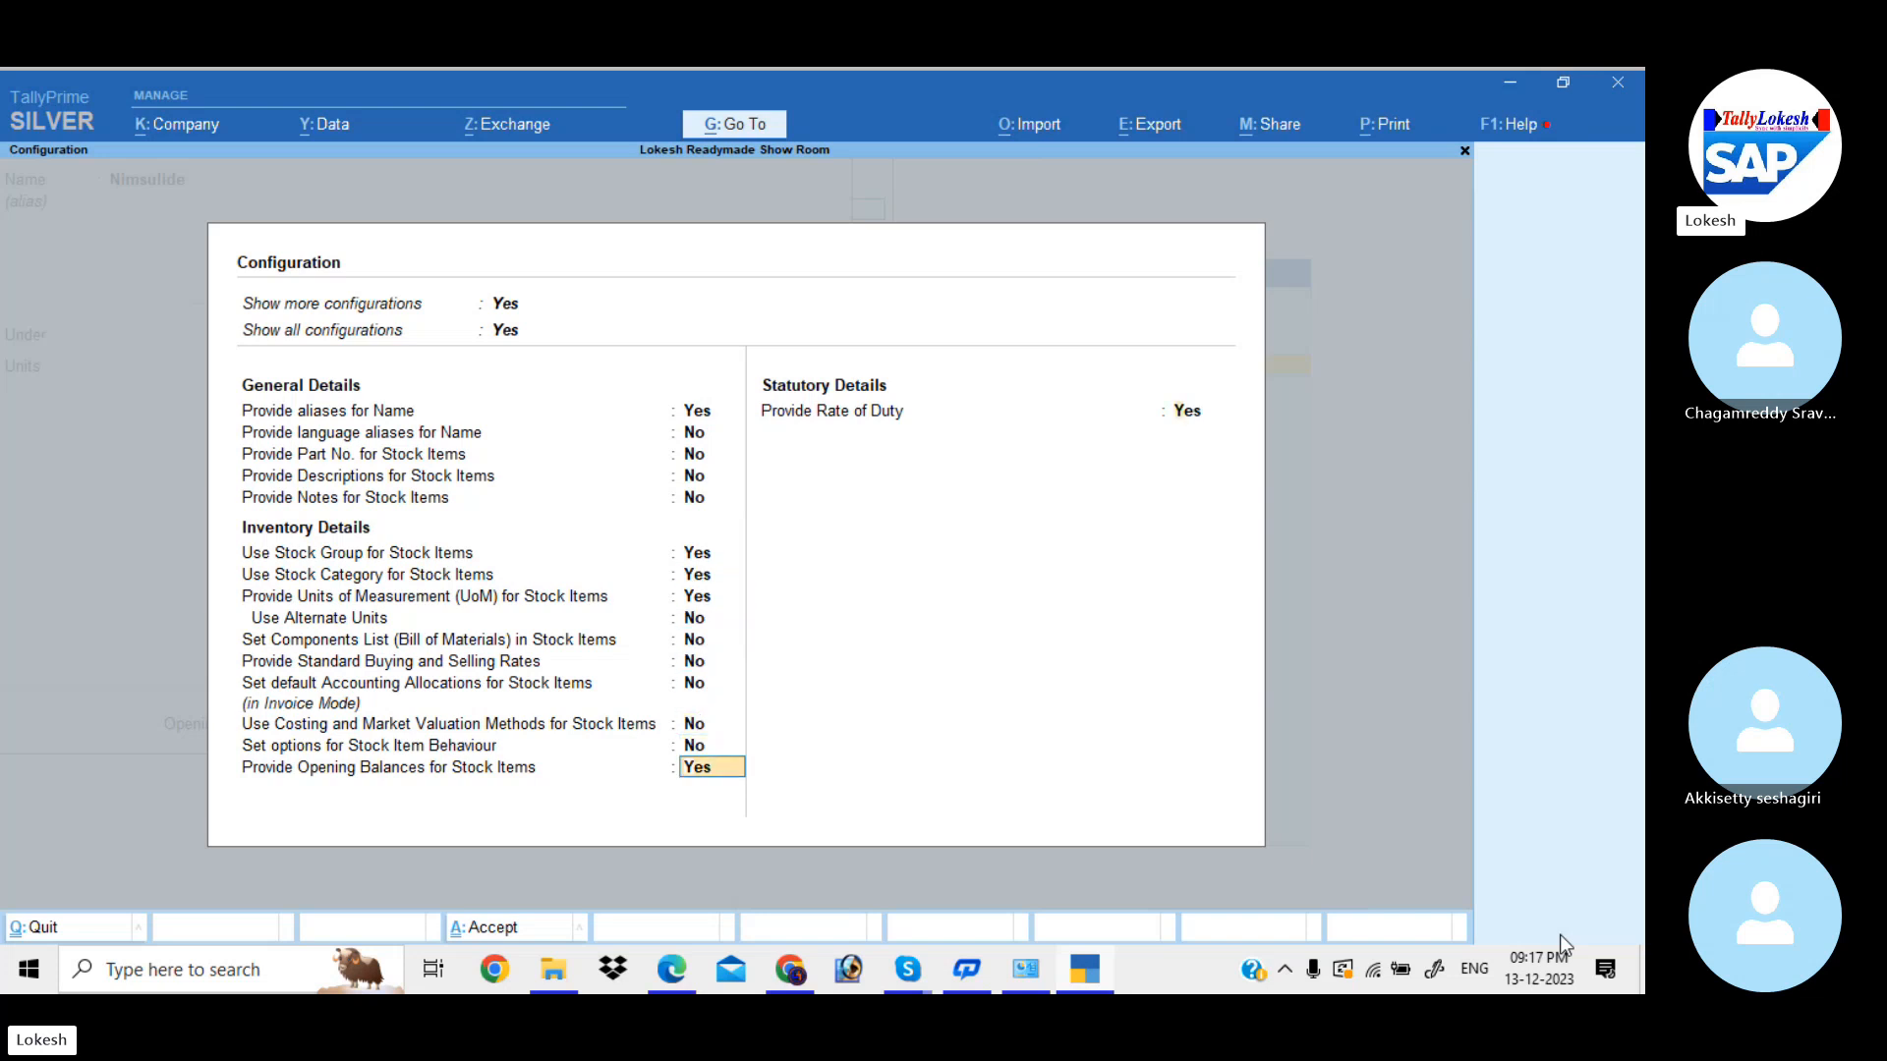
pyautogui.press('BackSpace')
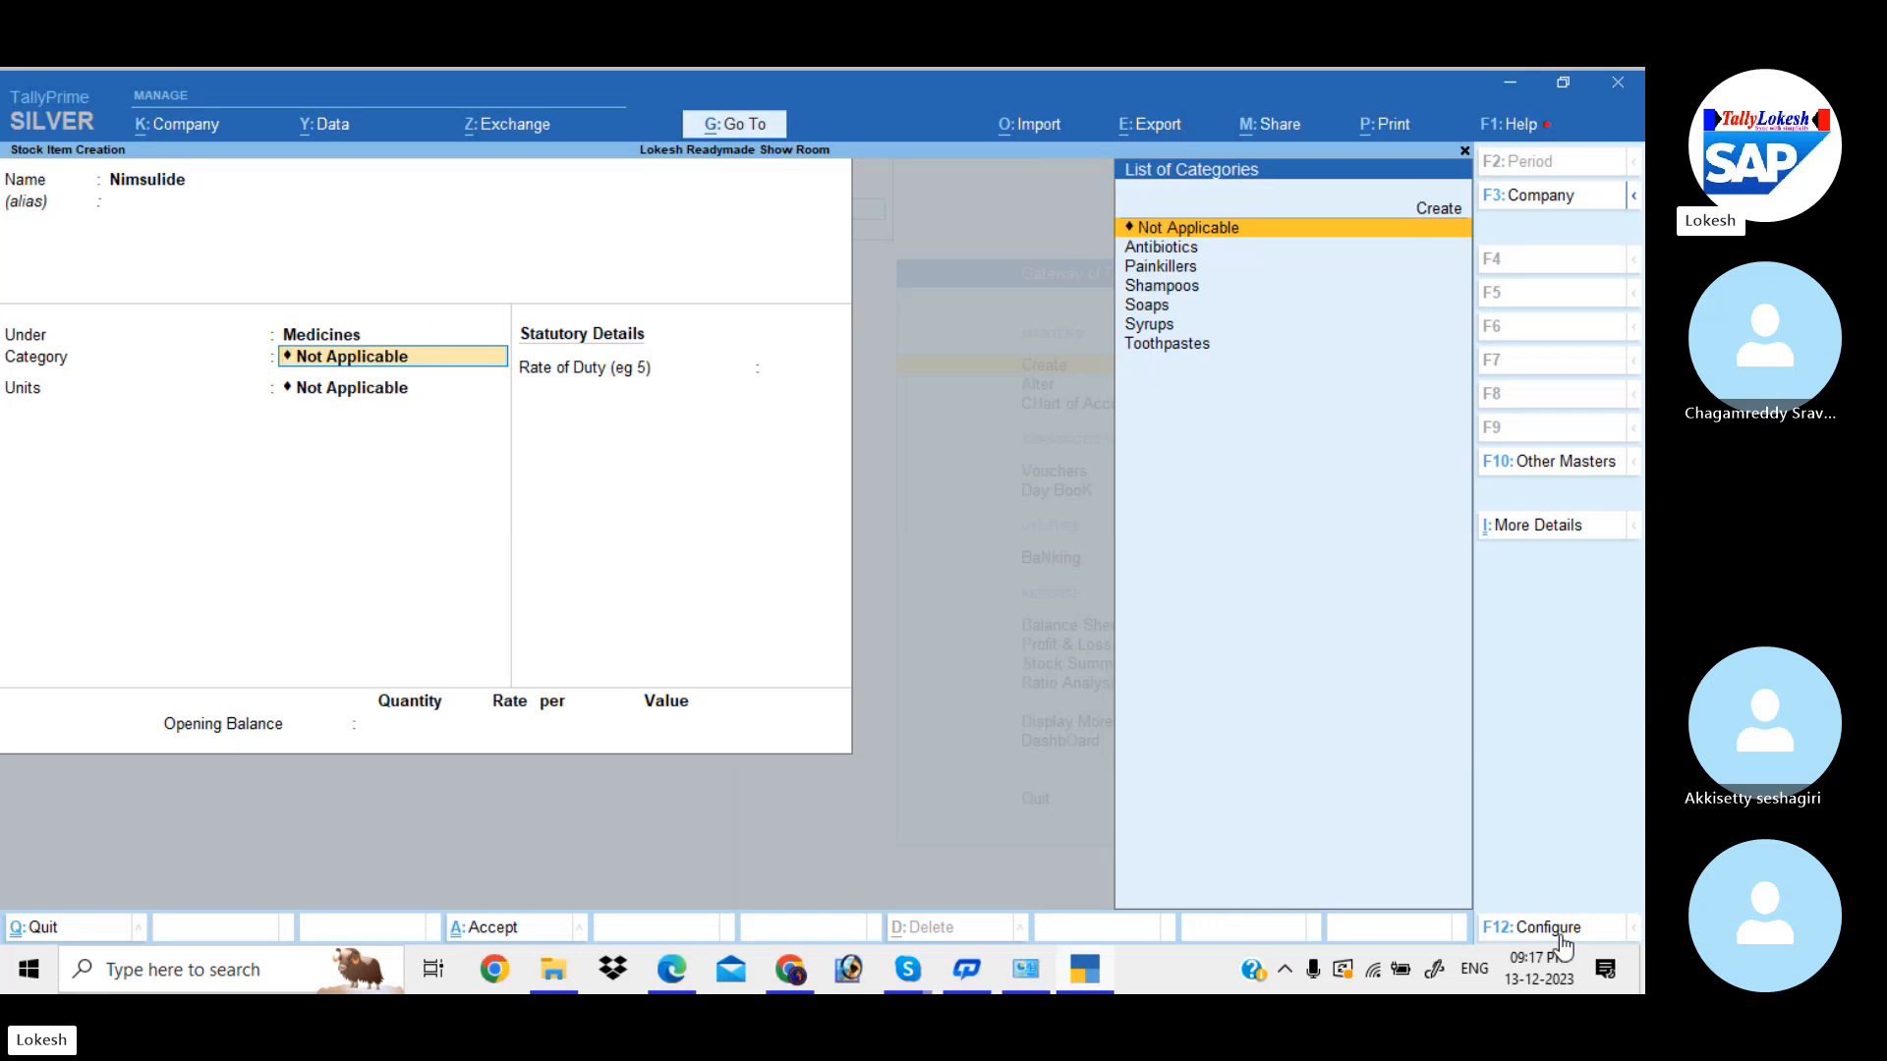
# - Assign Nimsulide to the Painkillers category with bx (Boxes) as its unit, and save the stock item
pyautogui.press('Down')
pyautogui.press('Down')
pyautogui.press('Return')
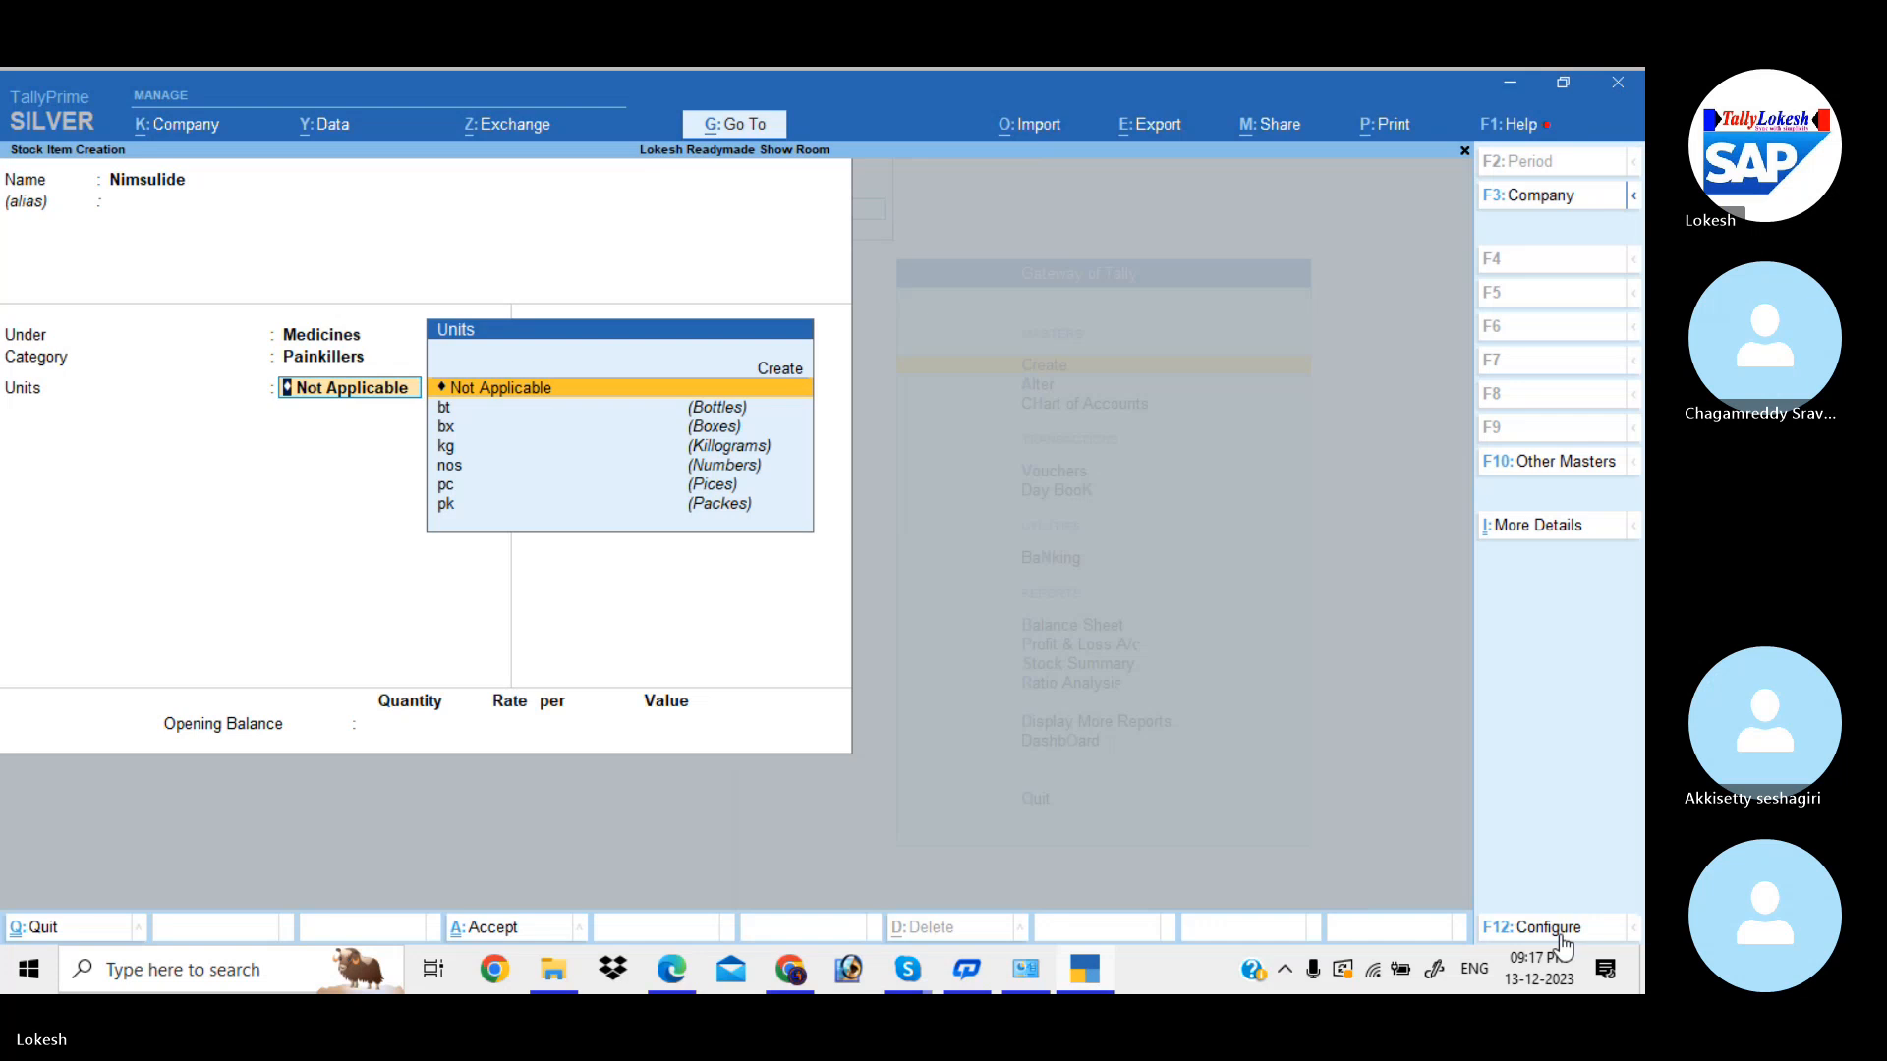
pyautogui.press('Down')
pyautogui.press('Down')
pyautogui.press('Return')
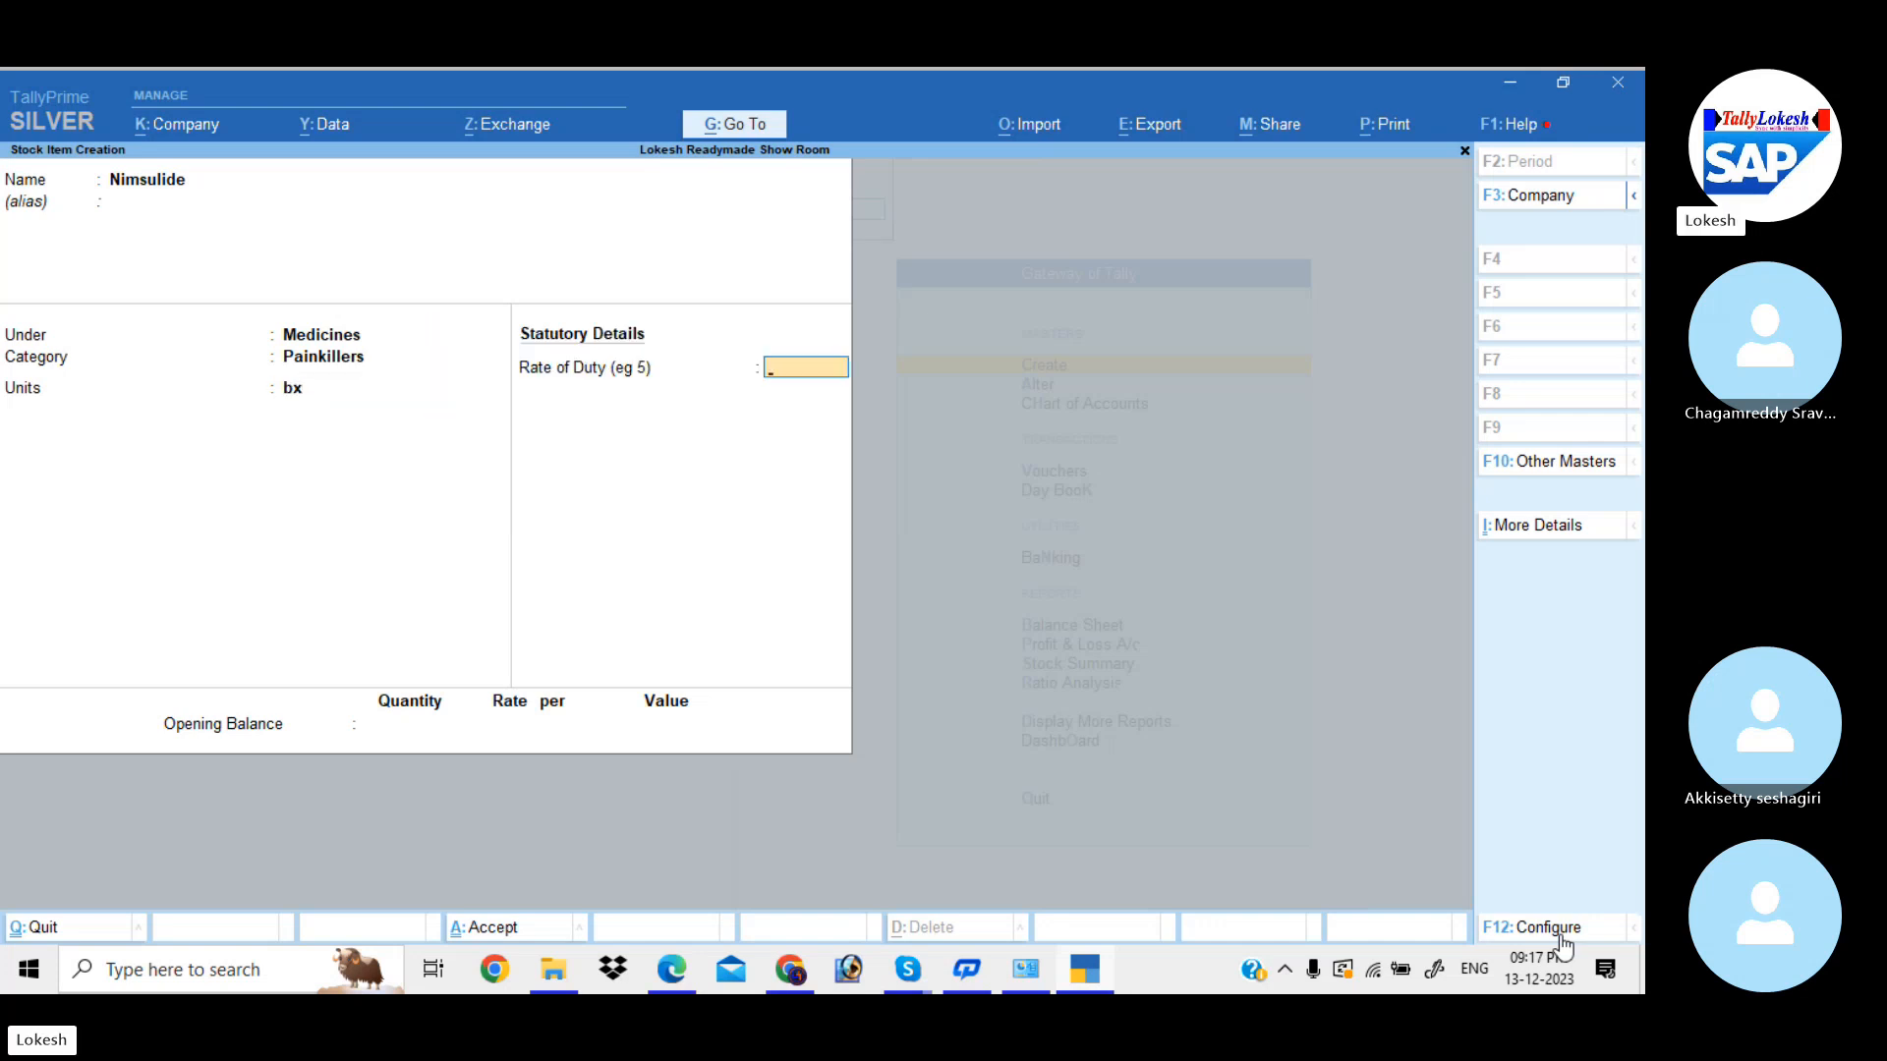
pyautogui.press('Return')
pyautogui.press('Return')
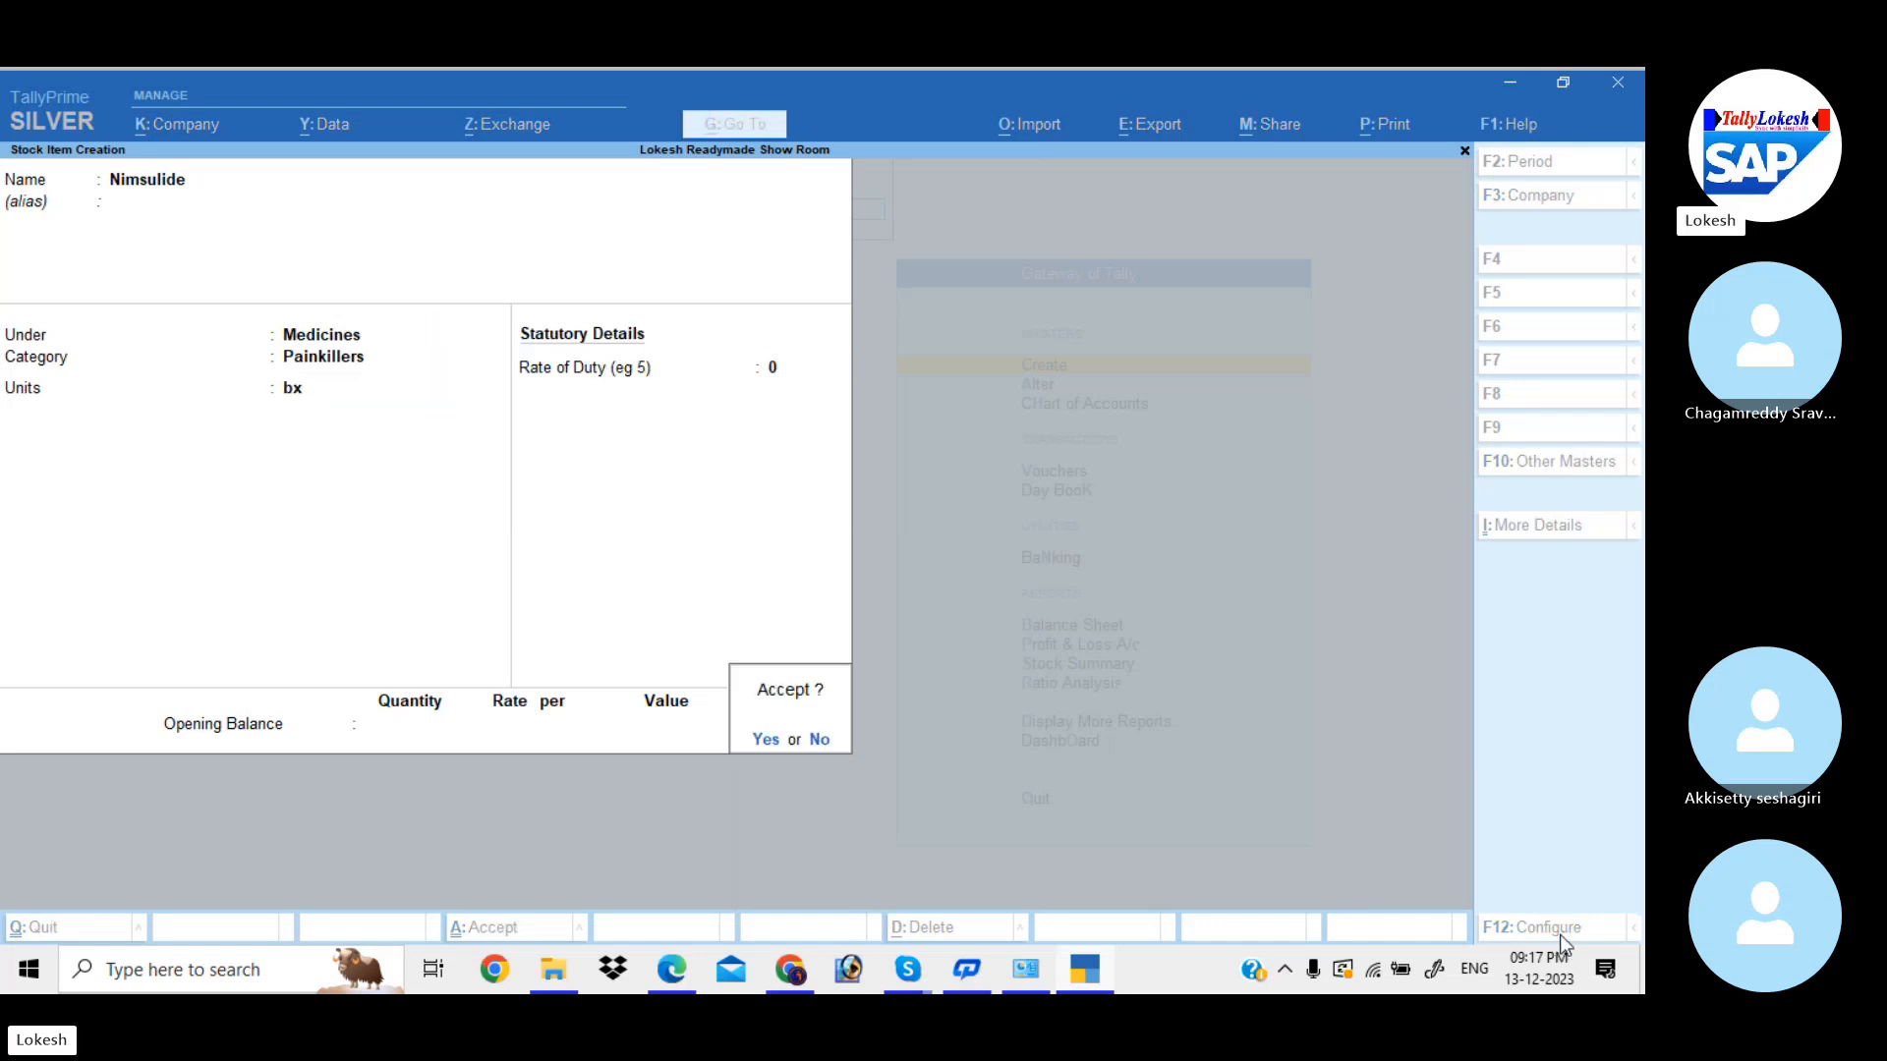
pyautogui.press('Return')
# - Create a stock item named Overan Sr under Medicines with the Painkillers category and unit bx
pyautogui.write('Over')
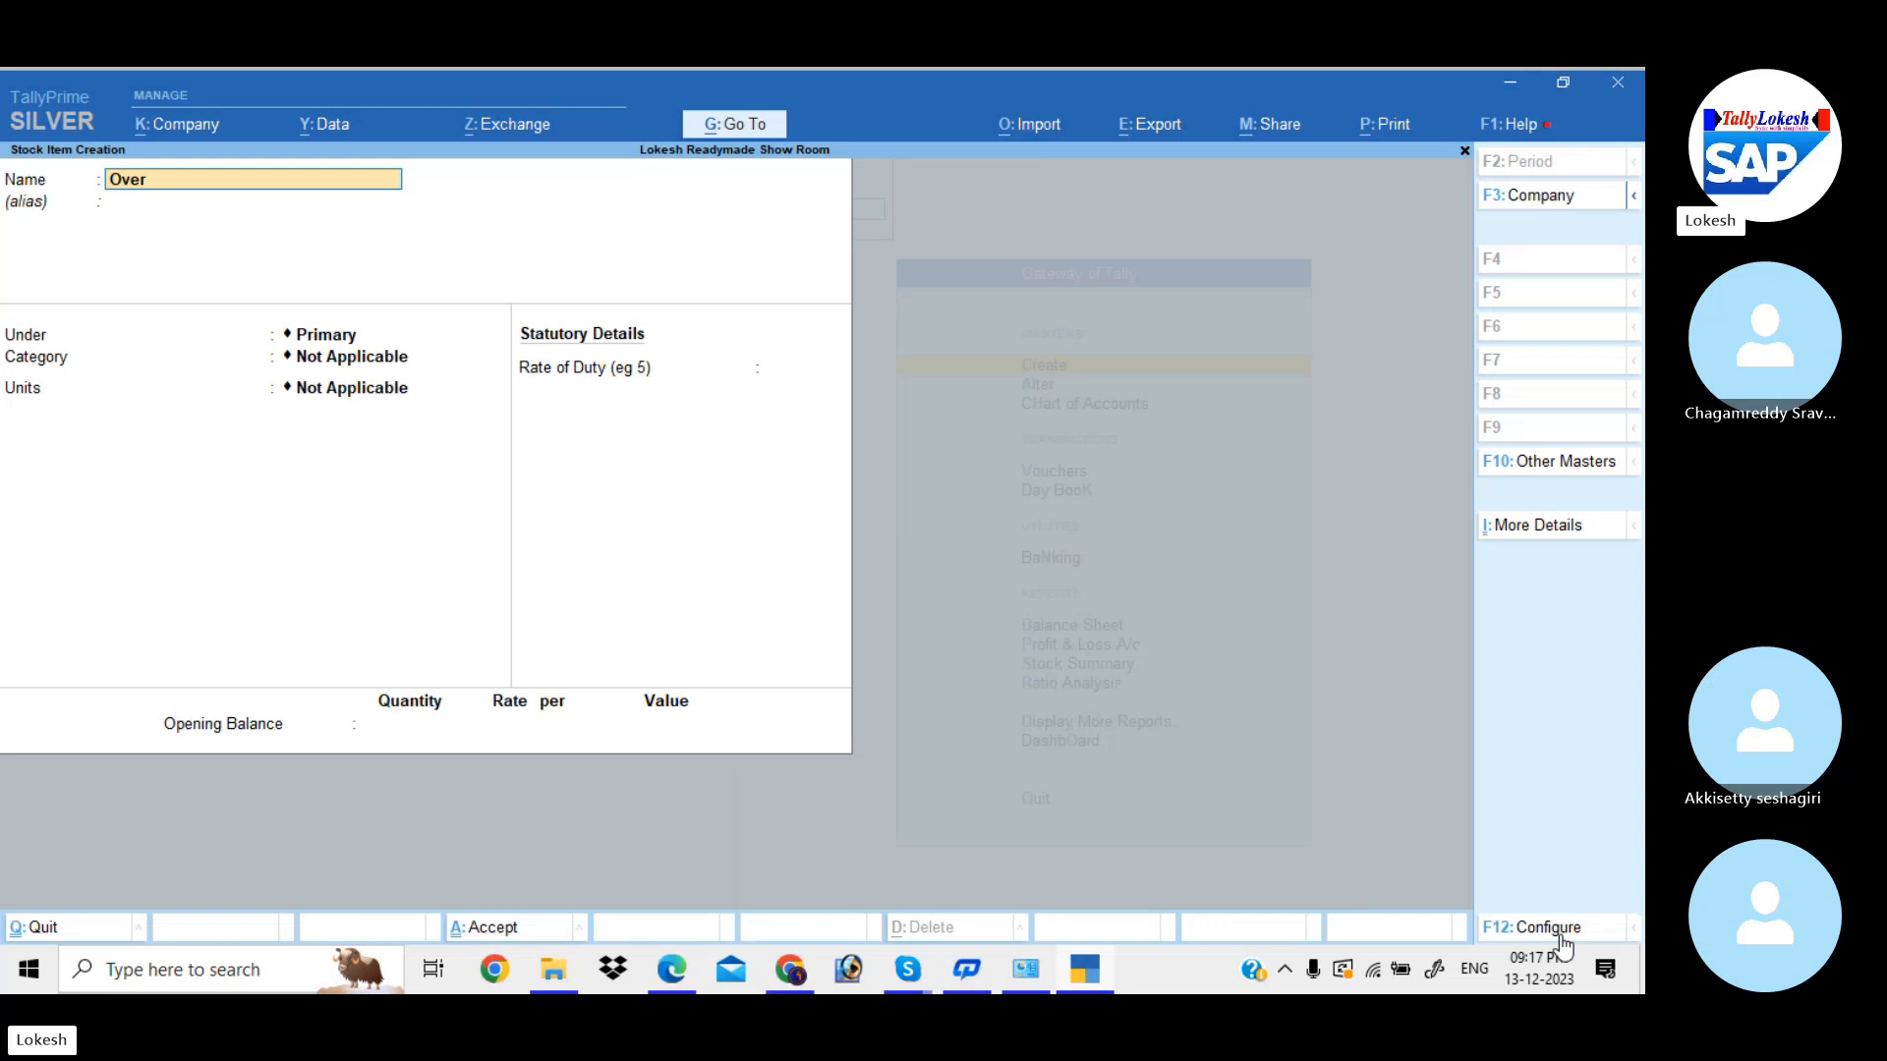
pyautogui.write('an Sr')
pyautogui.press('Return')
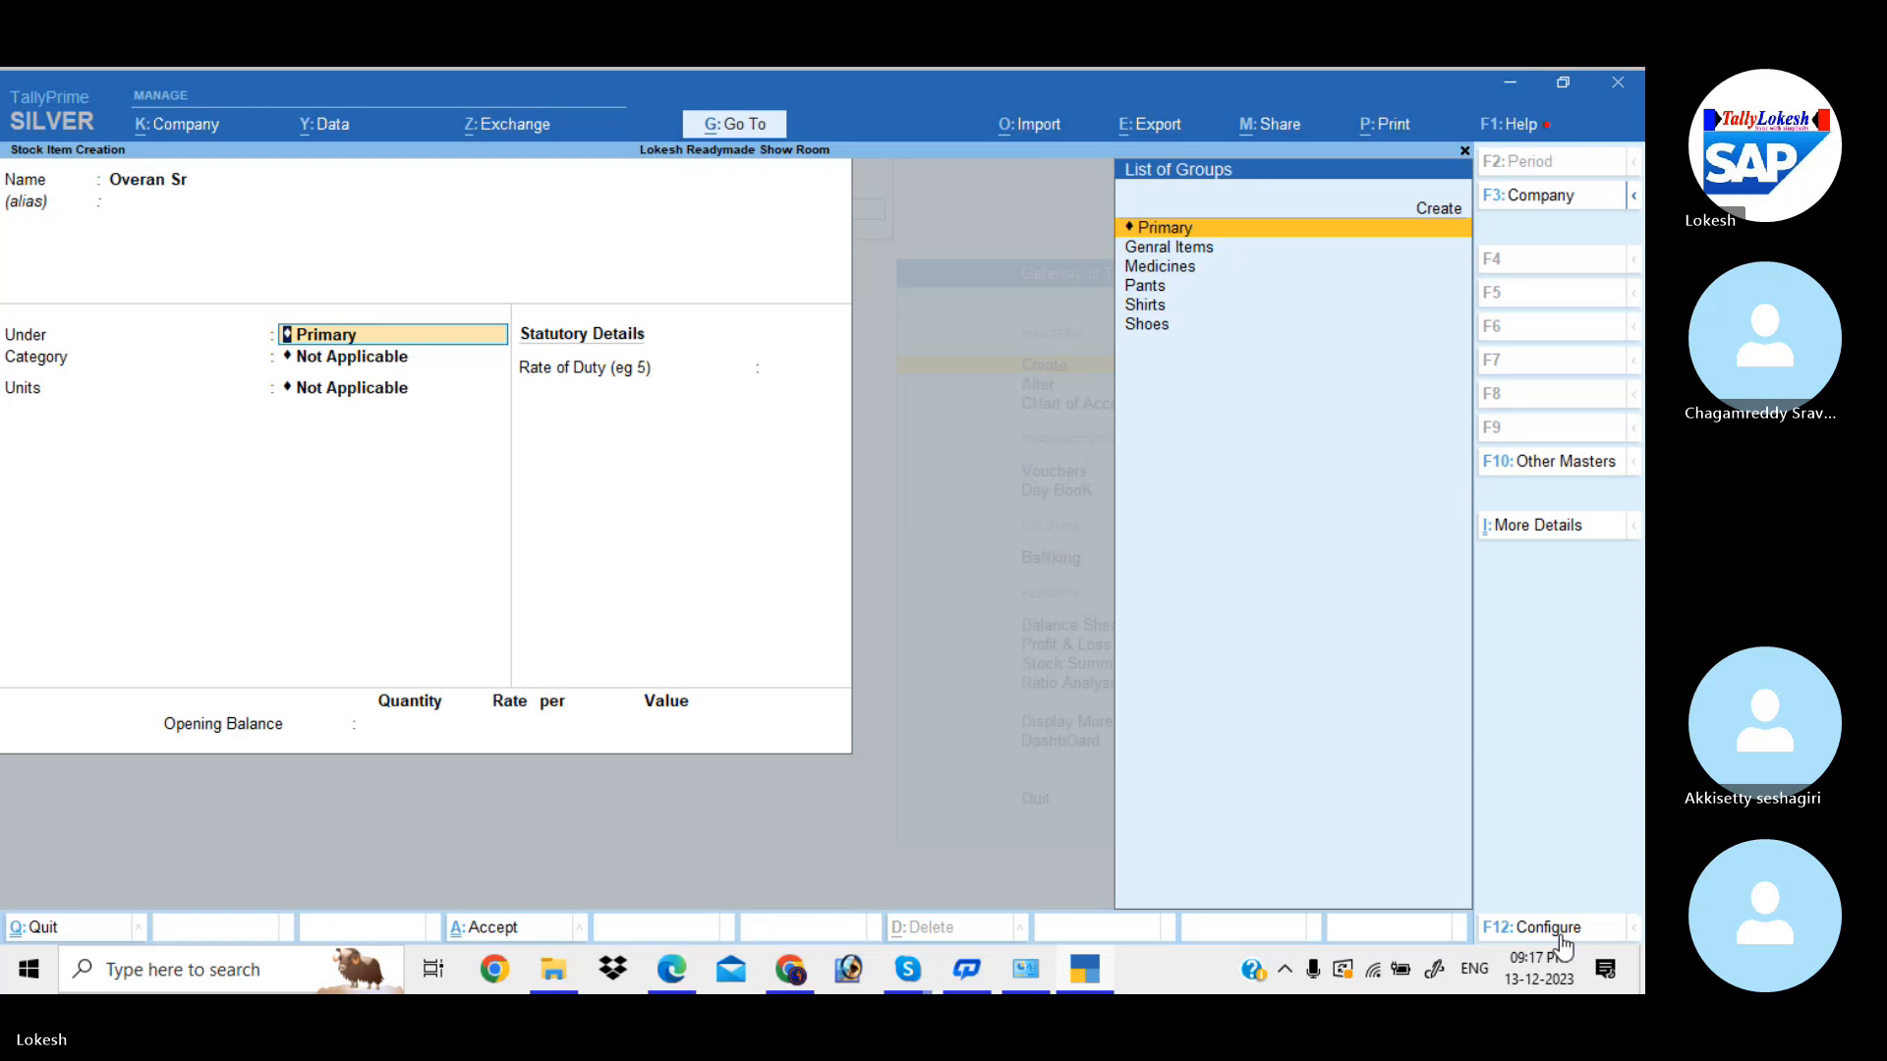
pyautogui.press('Down')
pyautogui.press('Down')
pyautogui.press('Return')
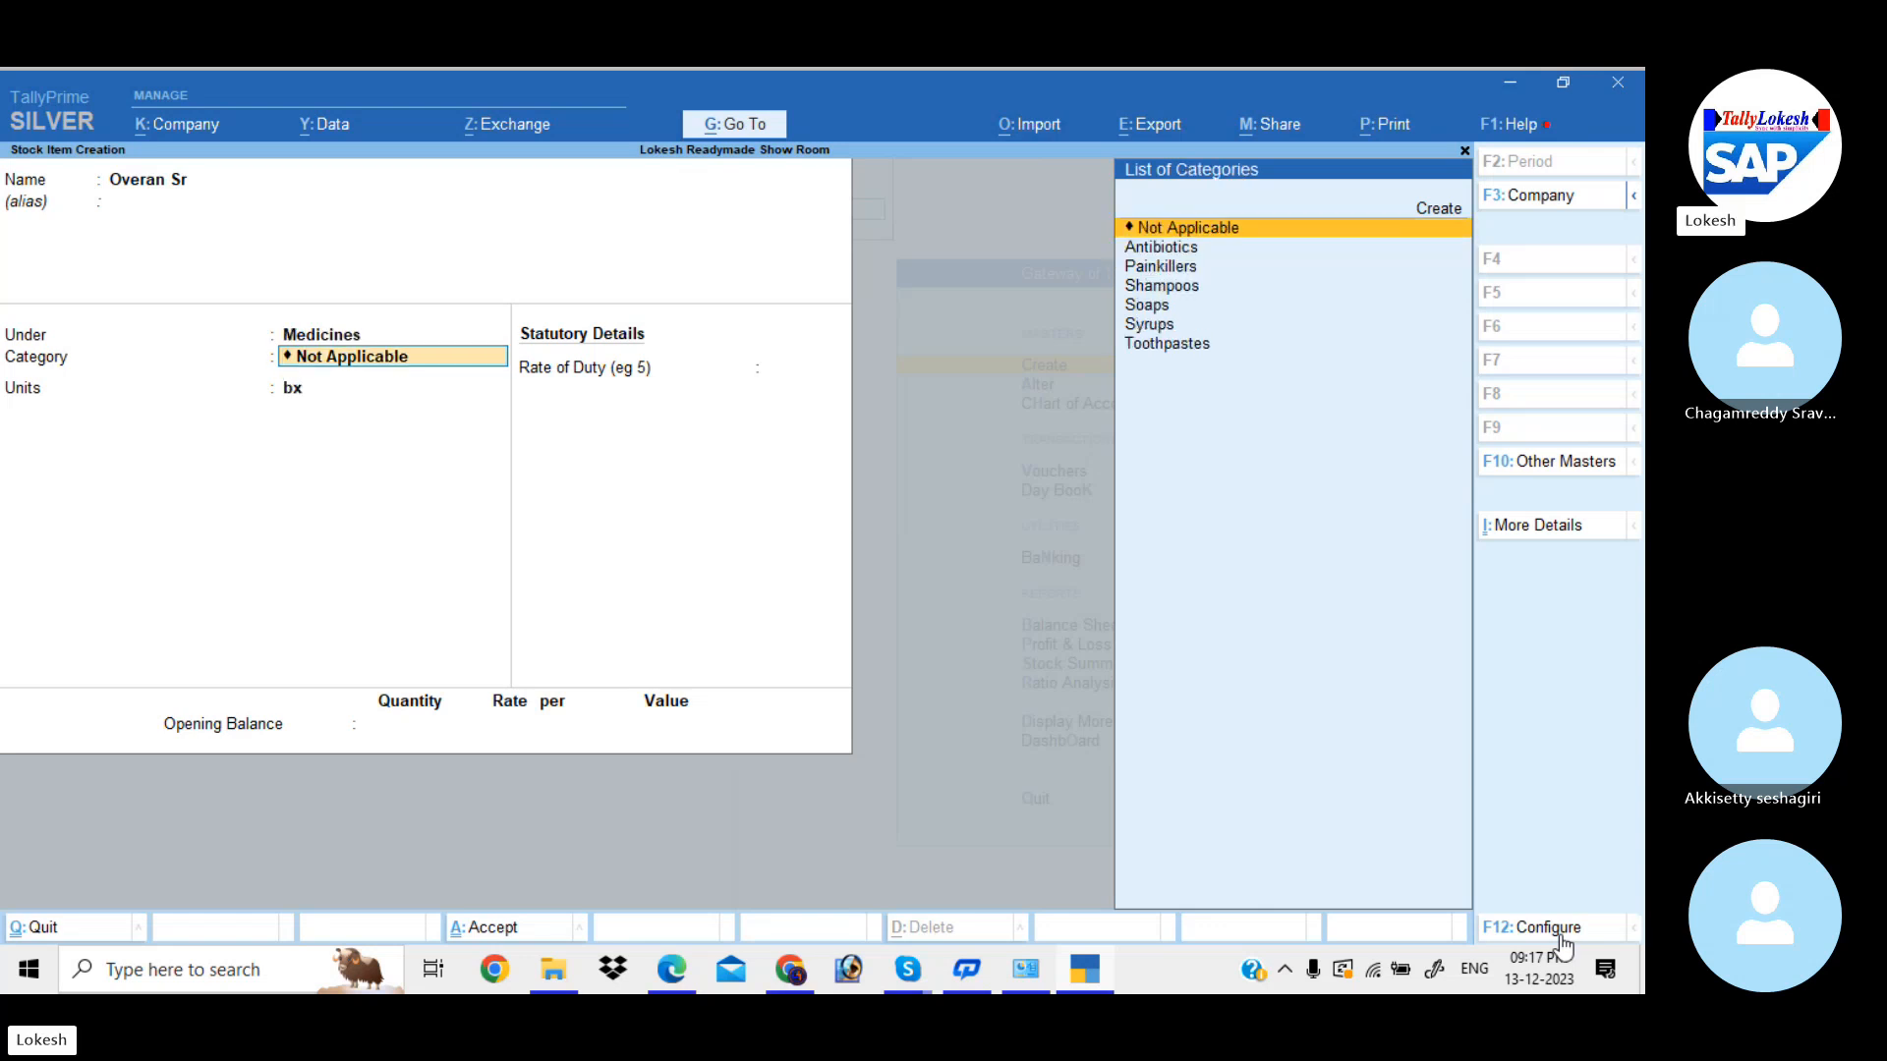
pyautogui.press('Down')
pyautogui.press('Down')
pyautogui.press('Return')
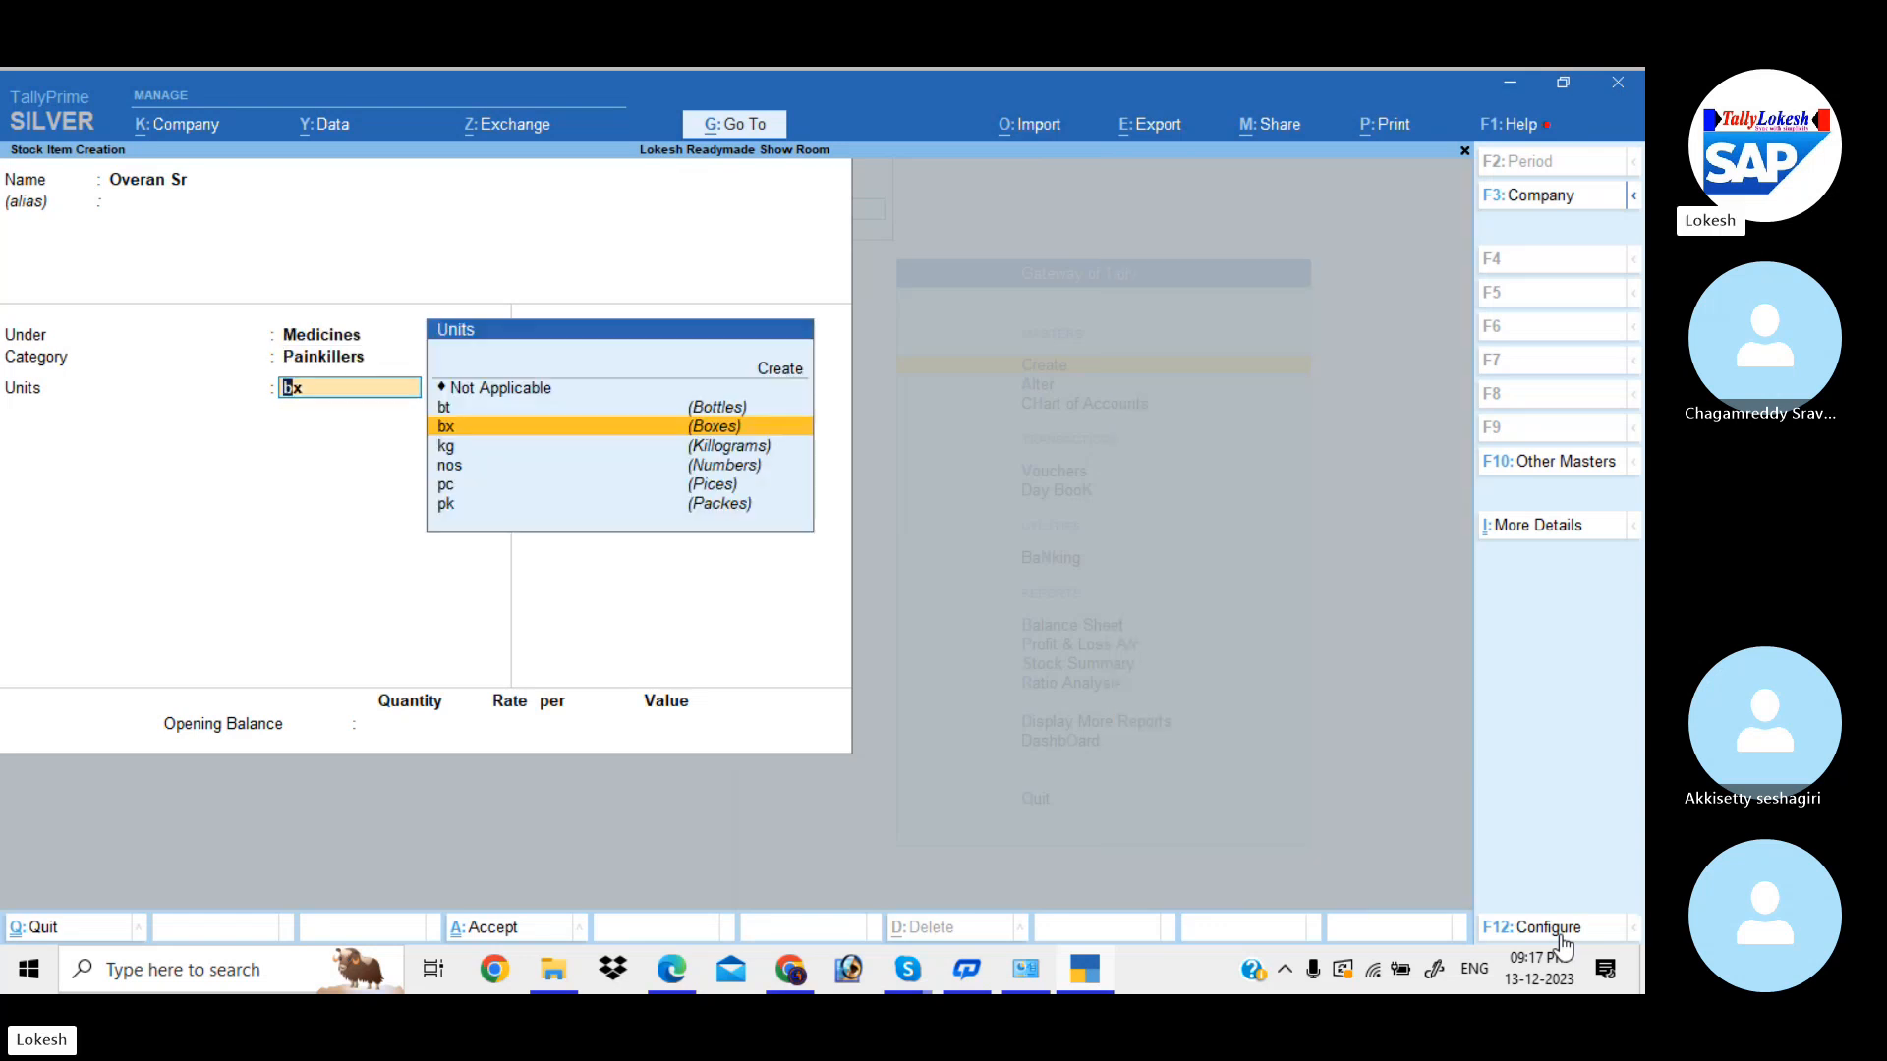
pyautogui.press('Return')
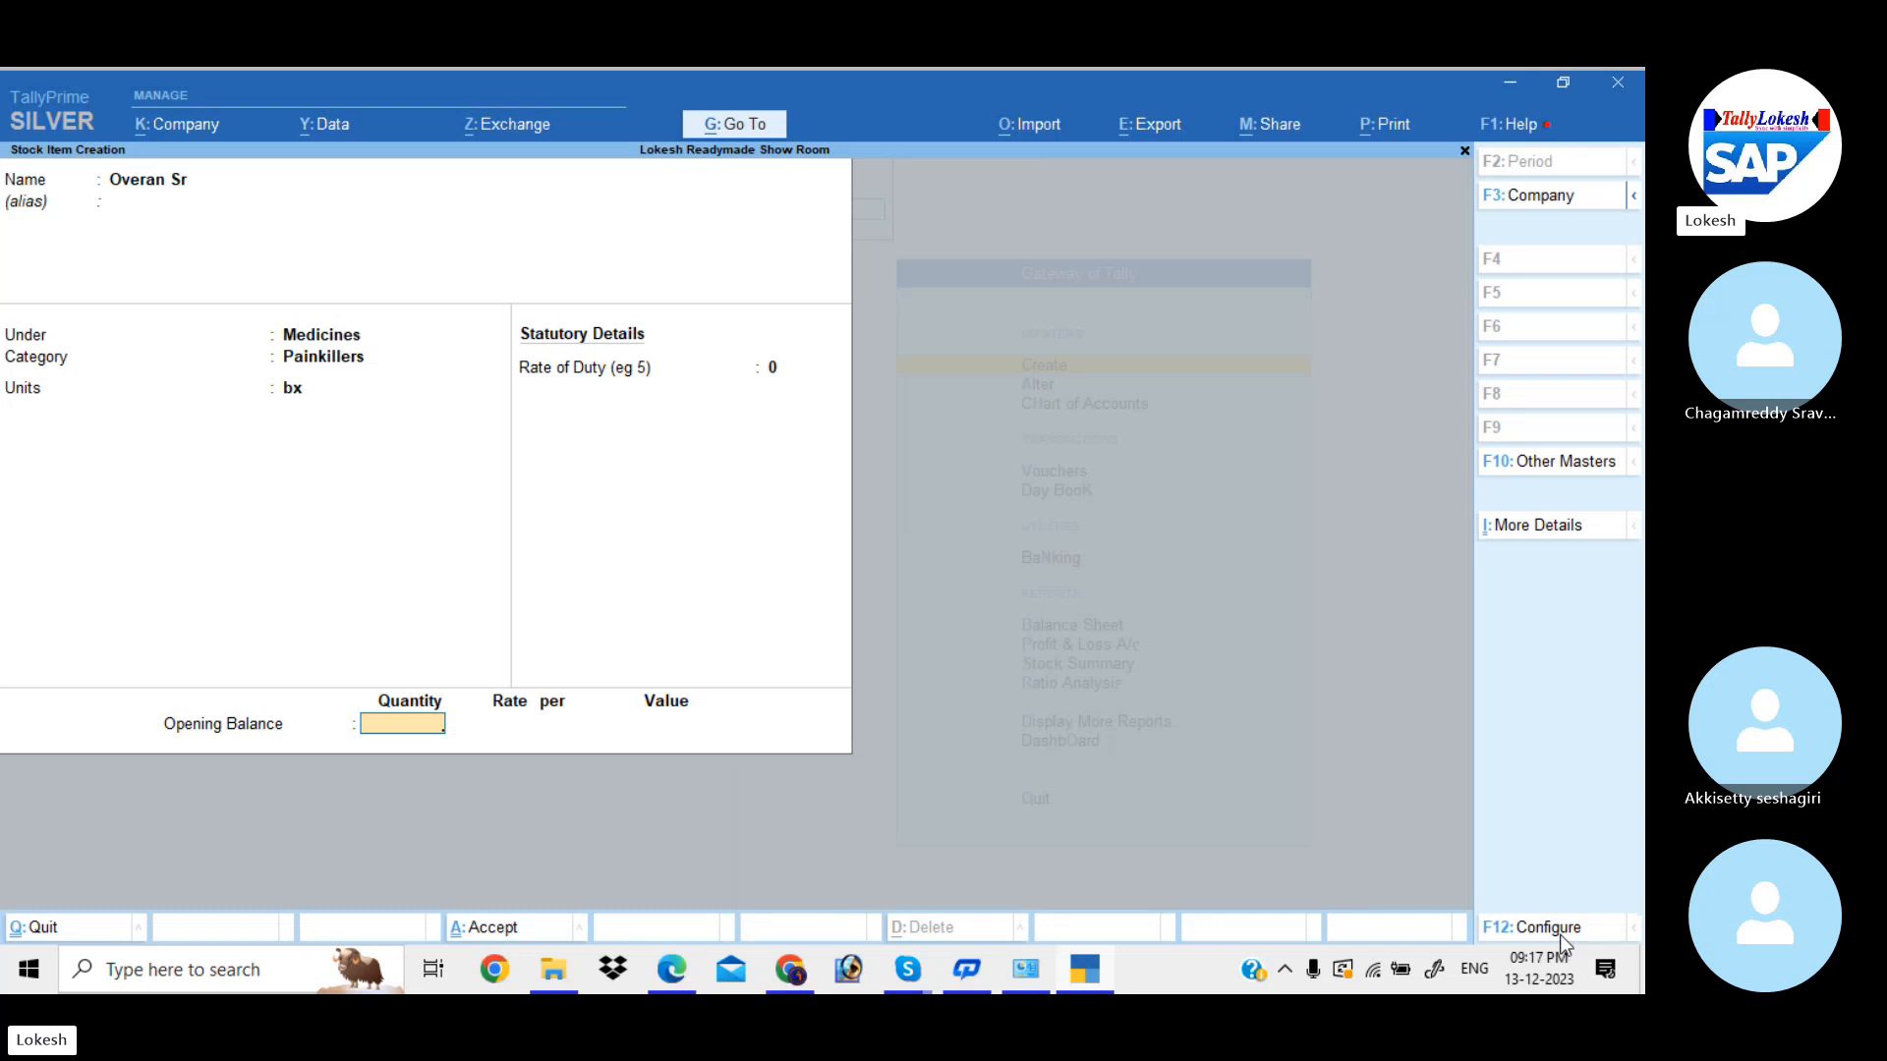
pyautogui.press('Return')
pyautogui.press('Return')
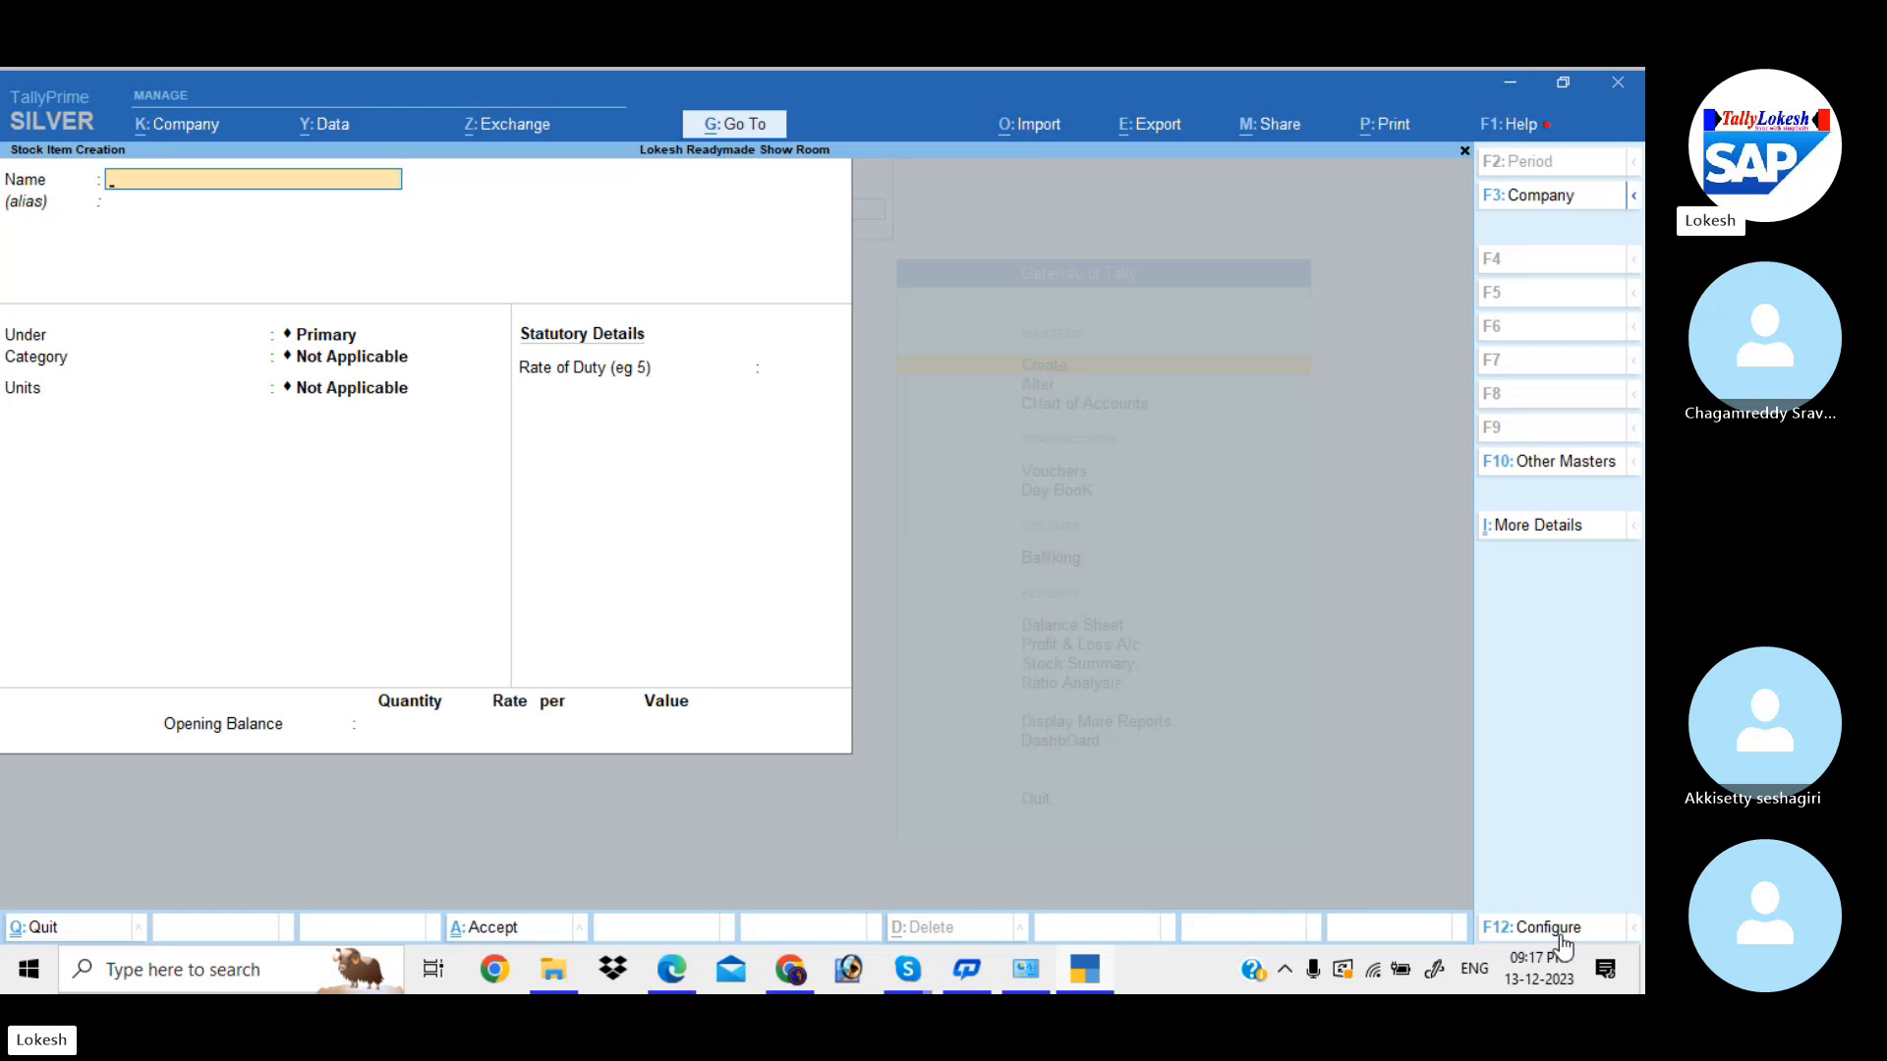
# - Start a new stock item named Amoxicillin 500 Gm and place it under the Medicines group
pyautogui.write('Amo')
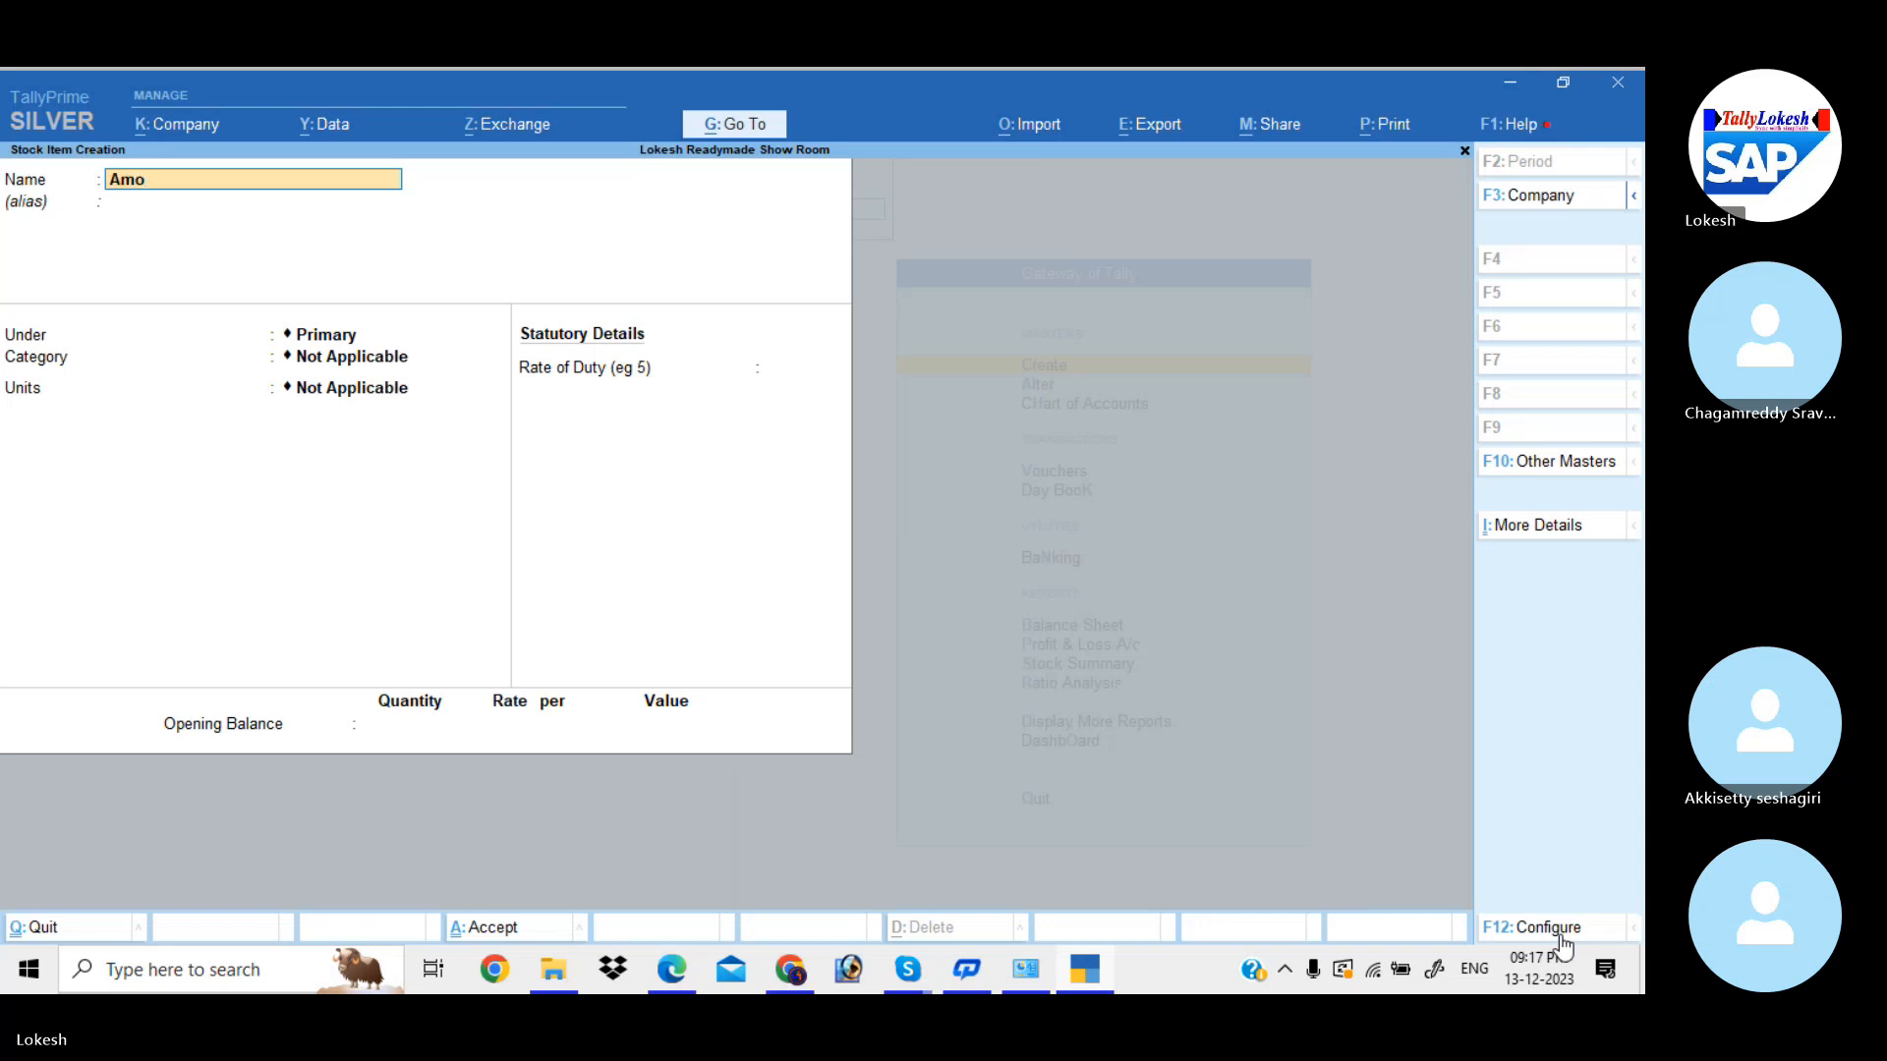
pyautogui.write('xicilli')
pyautogui.write('n 500 Gm')
pyautogui.press('Return')
pyautogui.press('Return')
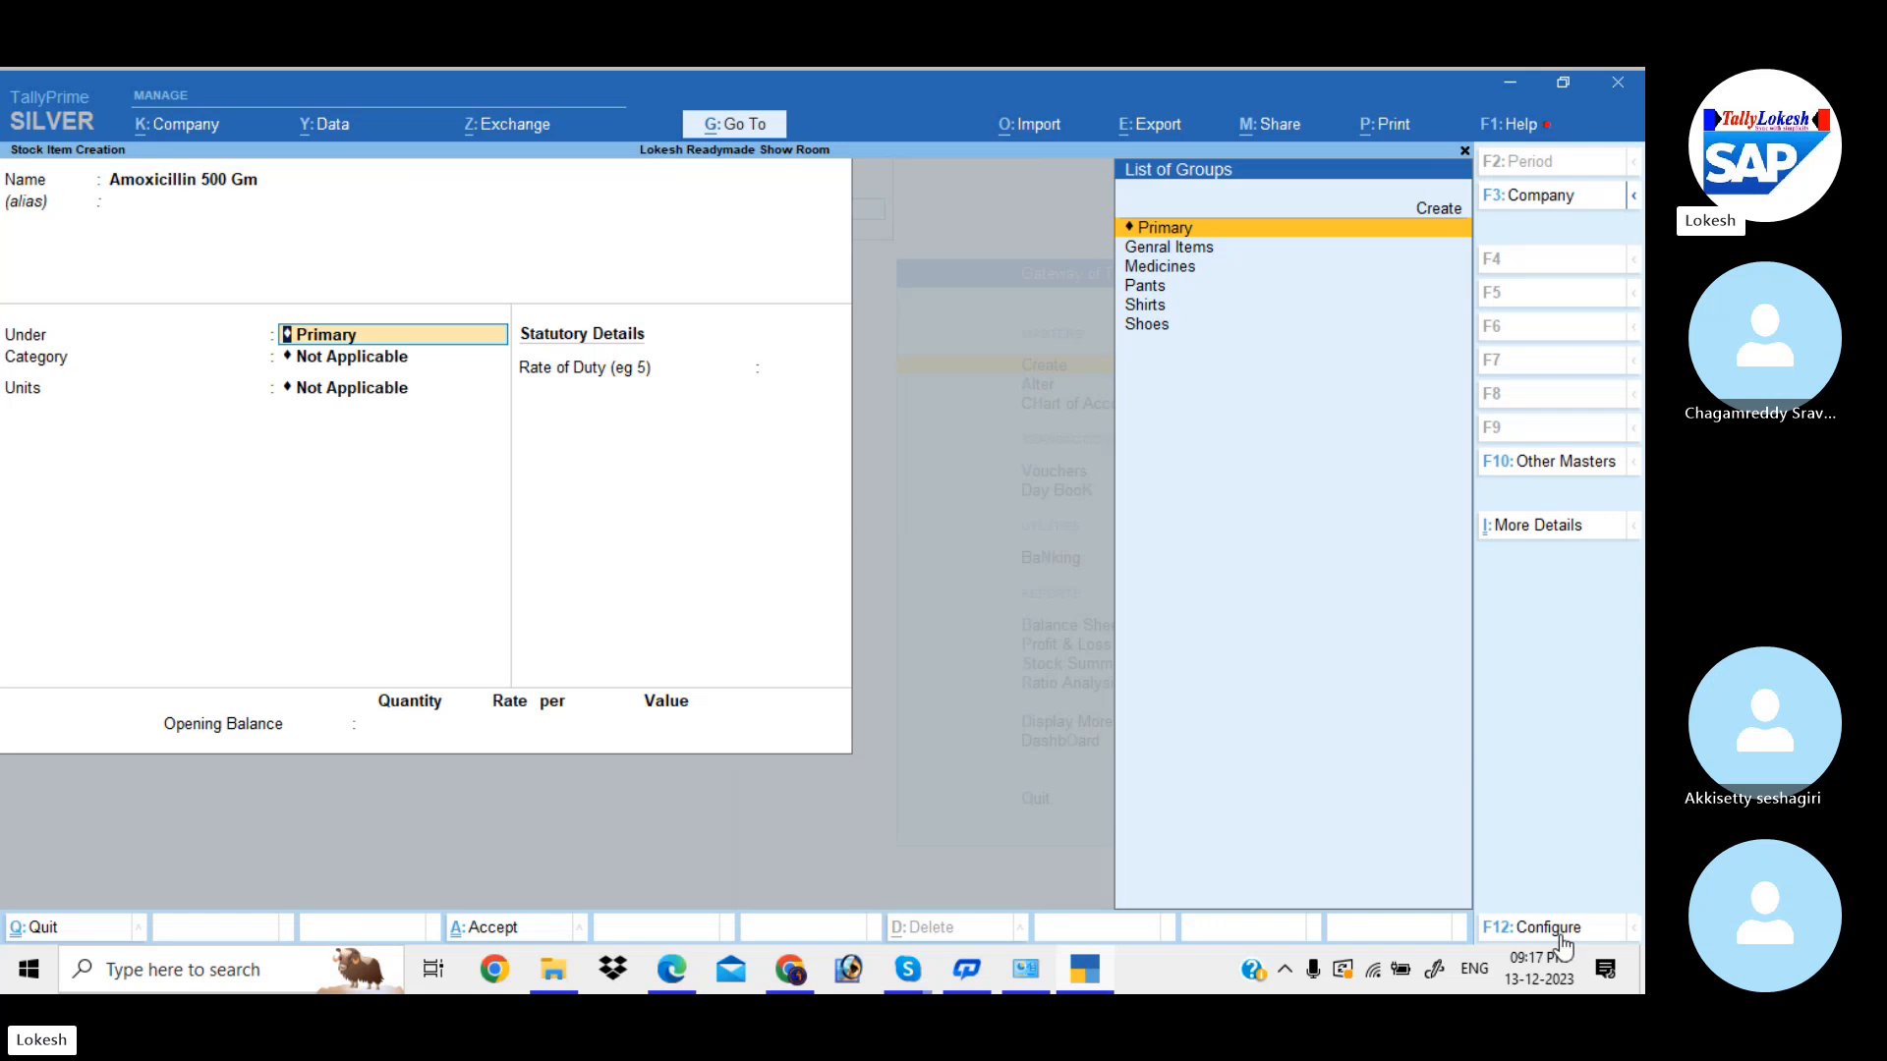
pyautogui.press('Down')
pyautogui.press('Down')
pyautogui.press('Return')
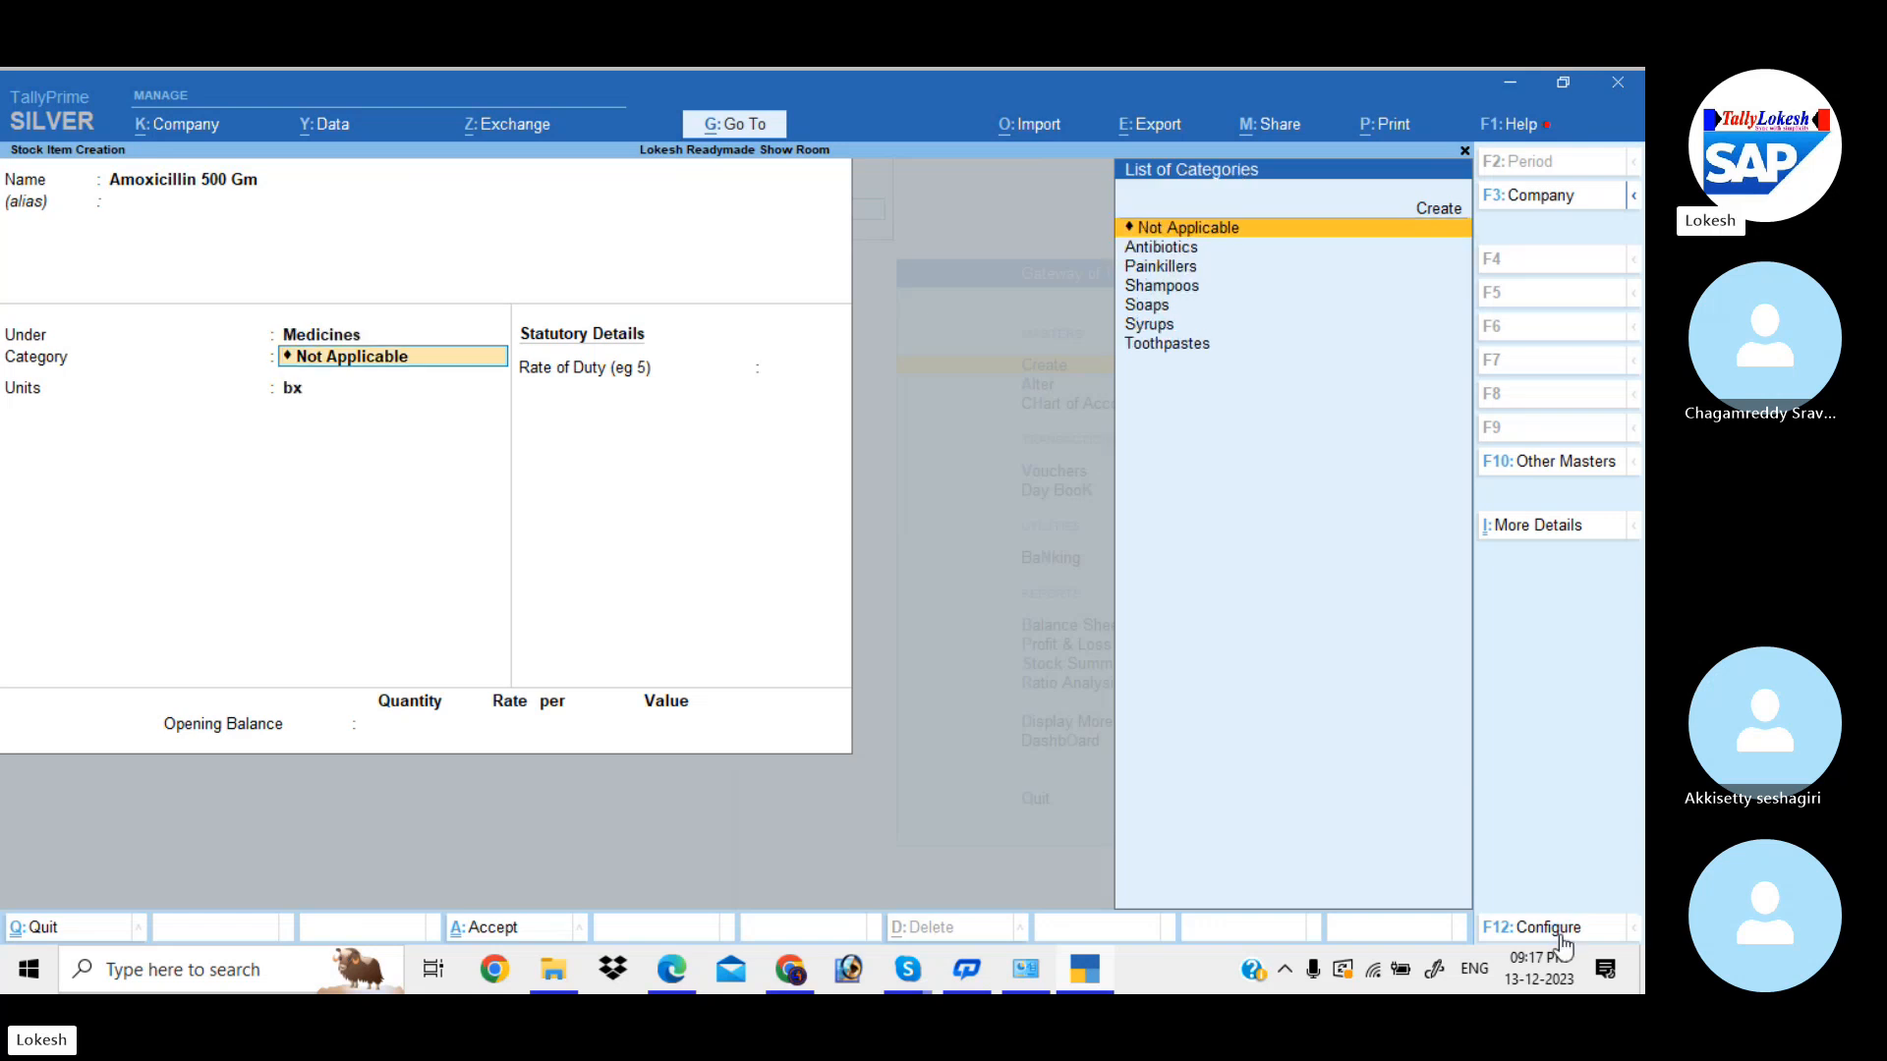
# - Assign Amoxicillin 500 Gm to the Antibiotics category, keep bx as its unit, and save the item
pyautogui.press('Down')
pyautogui.press('Down')
pyautogui.press('Up')
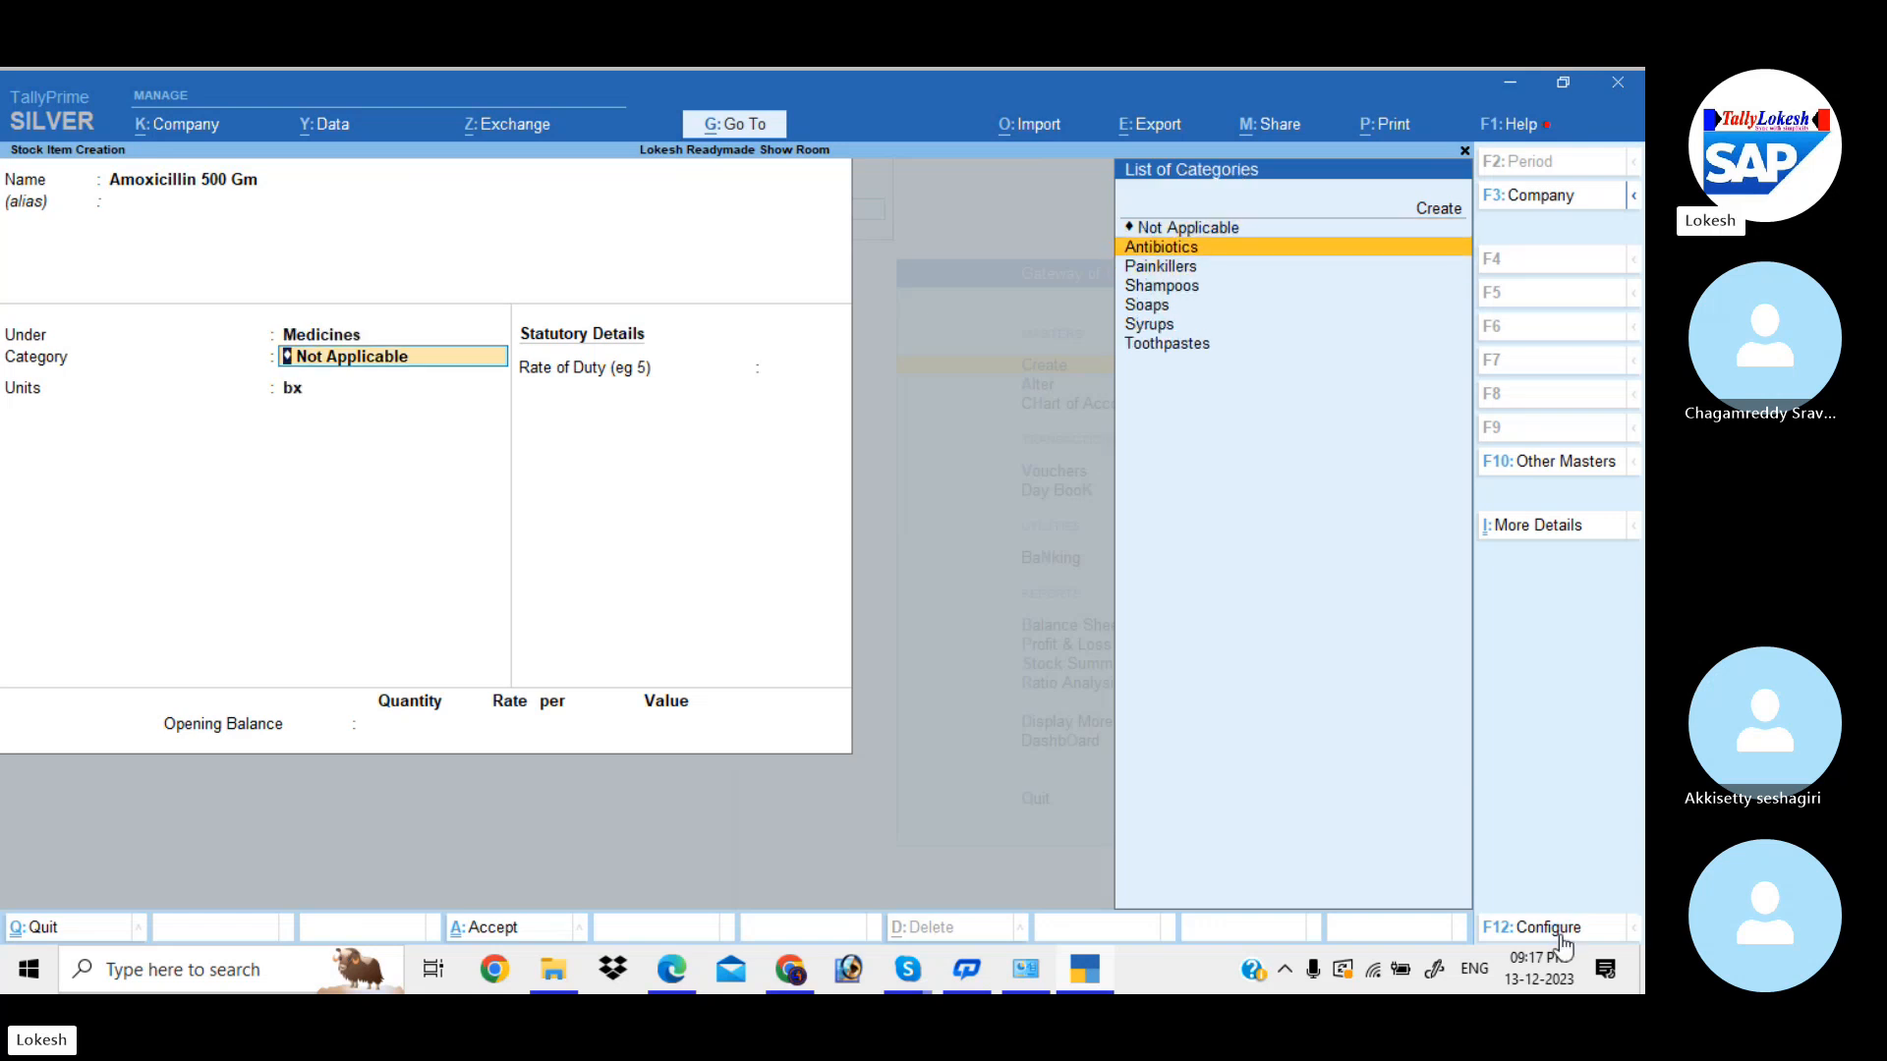
pyautogui.press('Return')
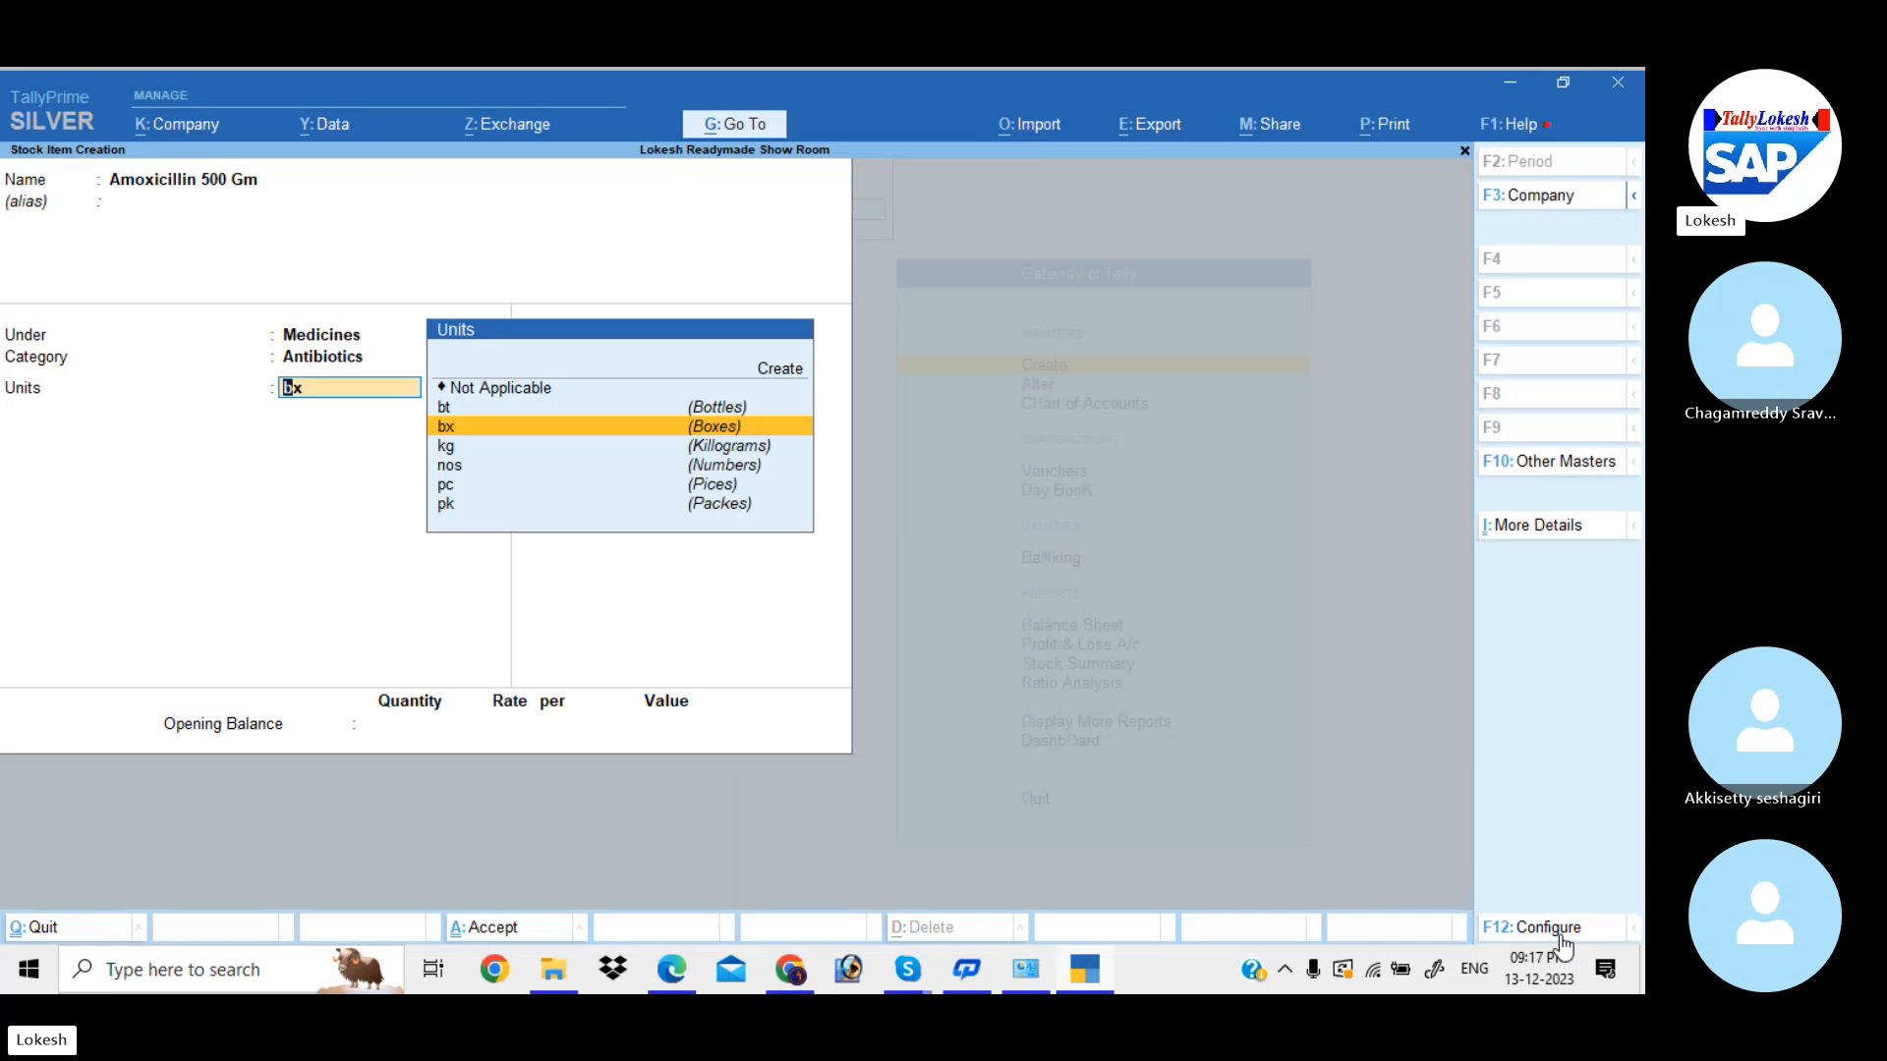
pyautogui.press('Return')
pyautogui.press('Return')
pyautogui.press('Return')
pyautogui.press('Return')
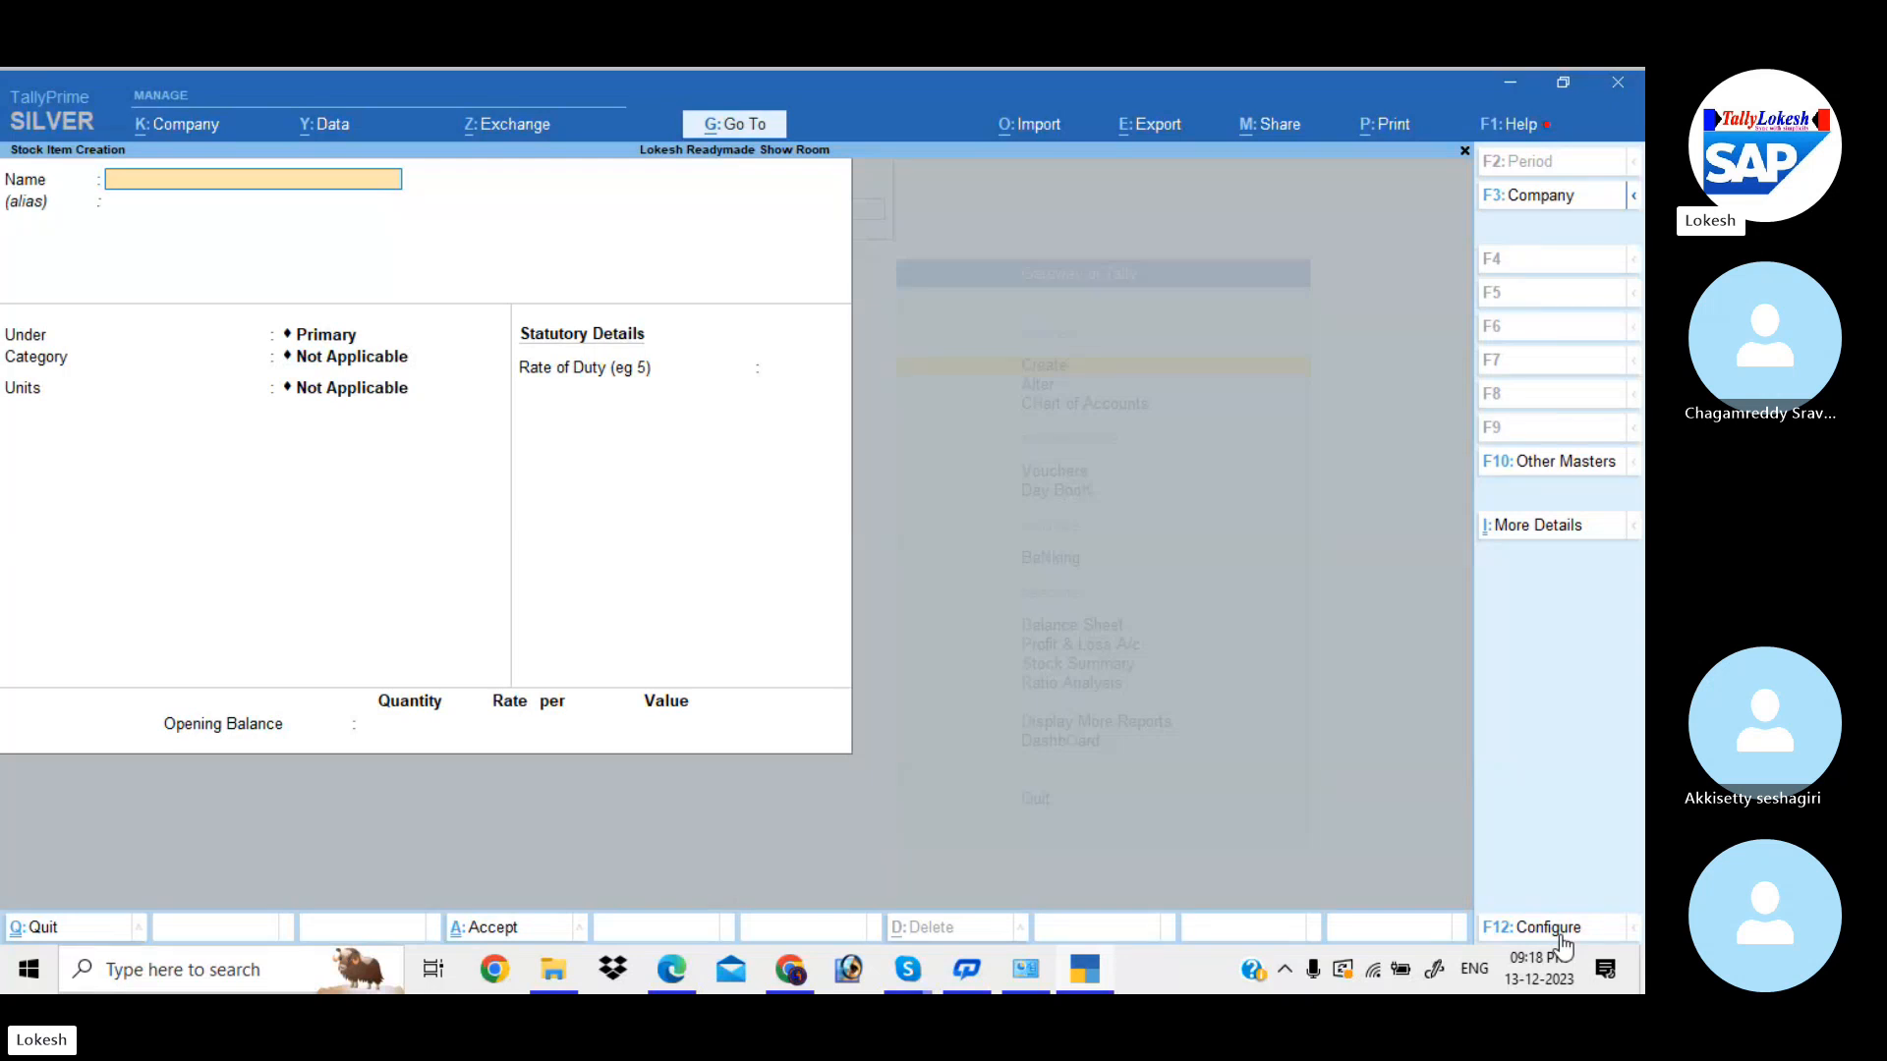
# - Start a new stock item named Zyntus under the Medicines group and assign it to the Syrups category
pyautogui.write('Zyntus')
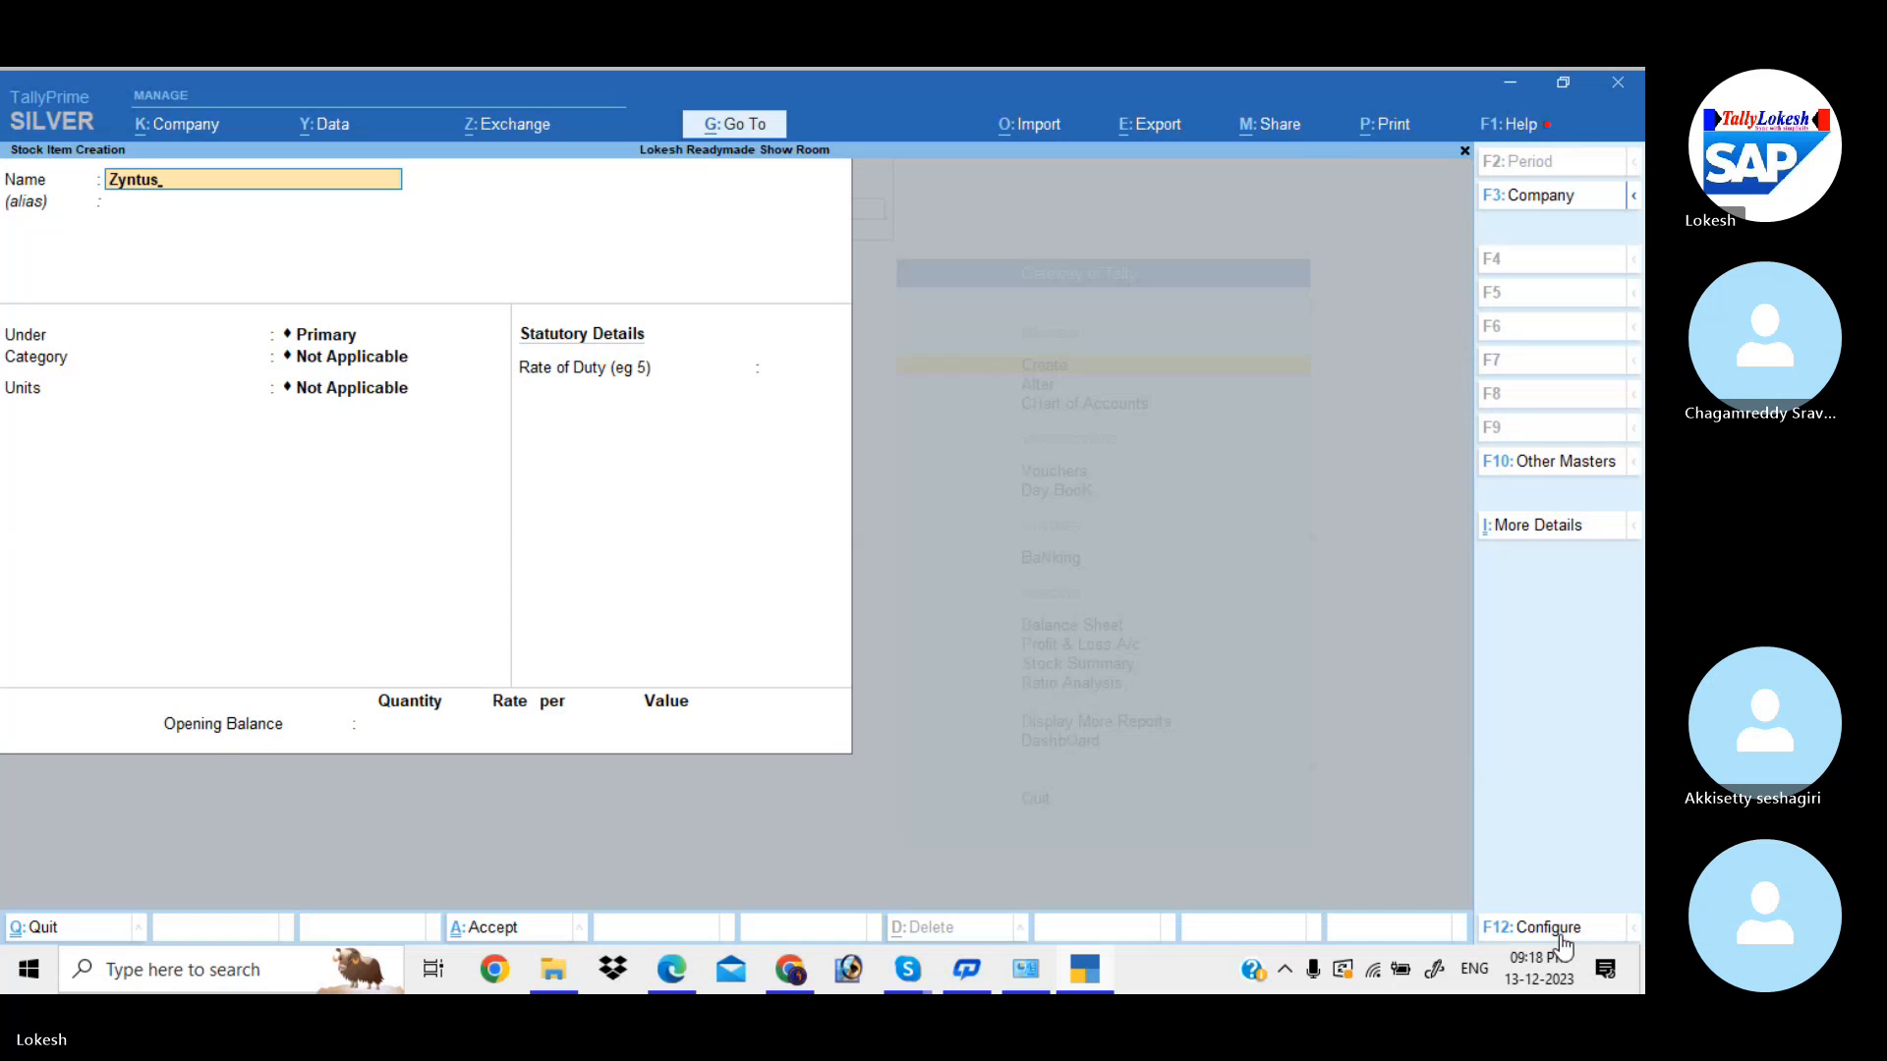
pyautogui.press('Return')
pyautogui.press('Down')
pyautogui.press('Down')
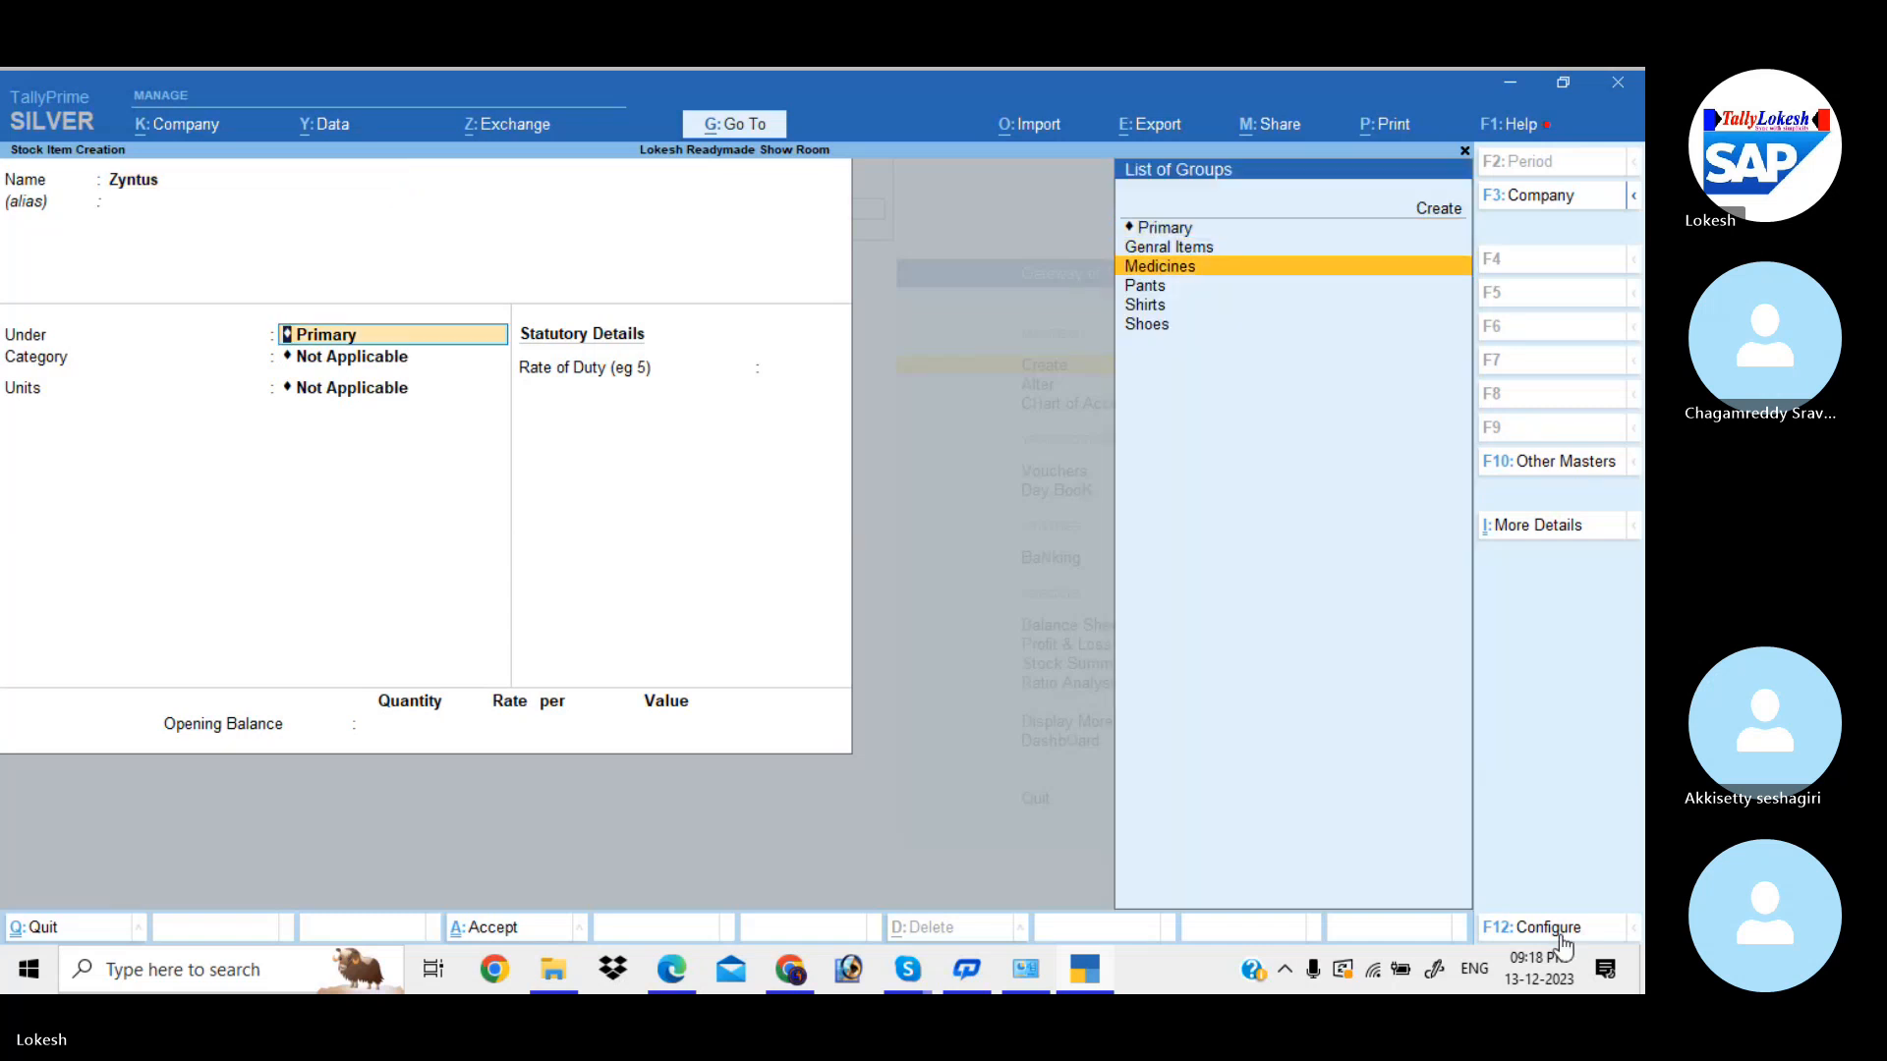
pyautogui.press('Return')
pyautogui.press('Down')
pyautogui.press('Down')
pyautogui.press('Down')
pyautogui.press('Down')
pyautogui.press('Down')
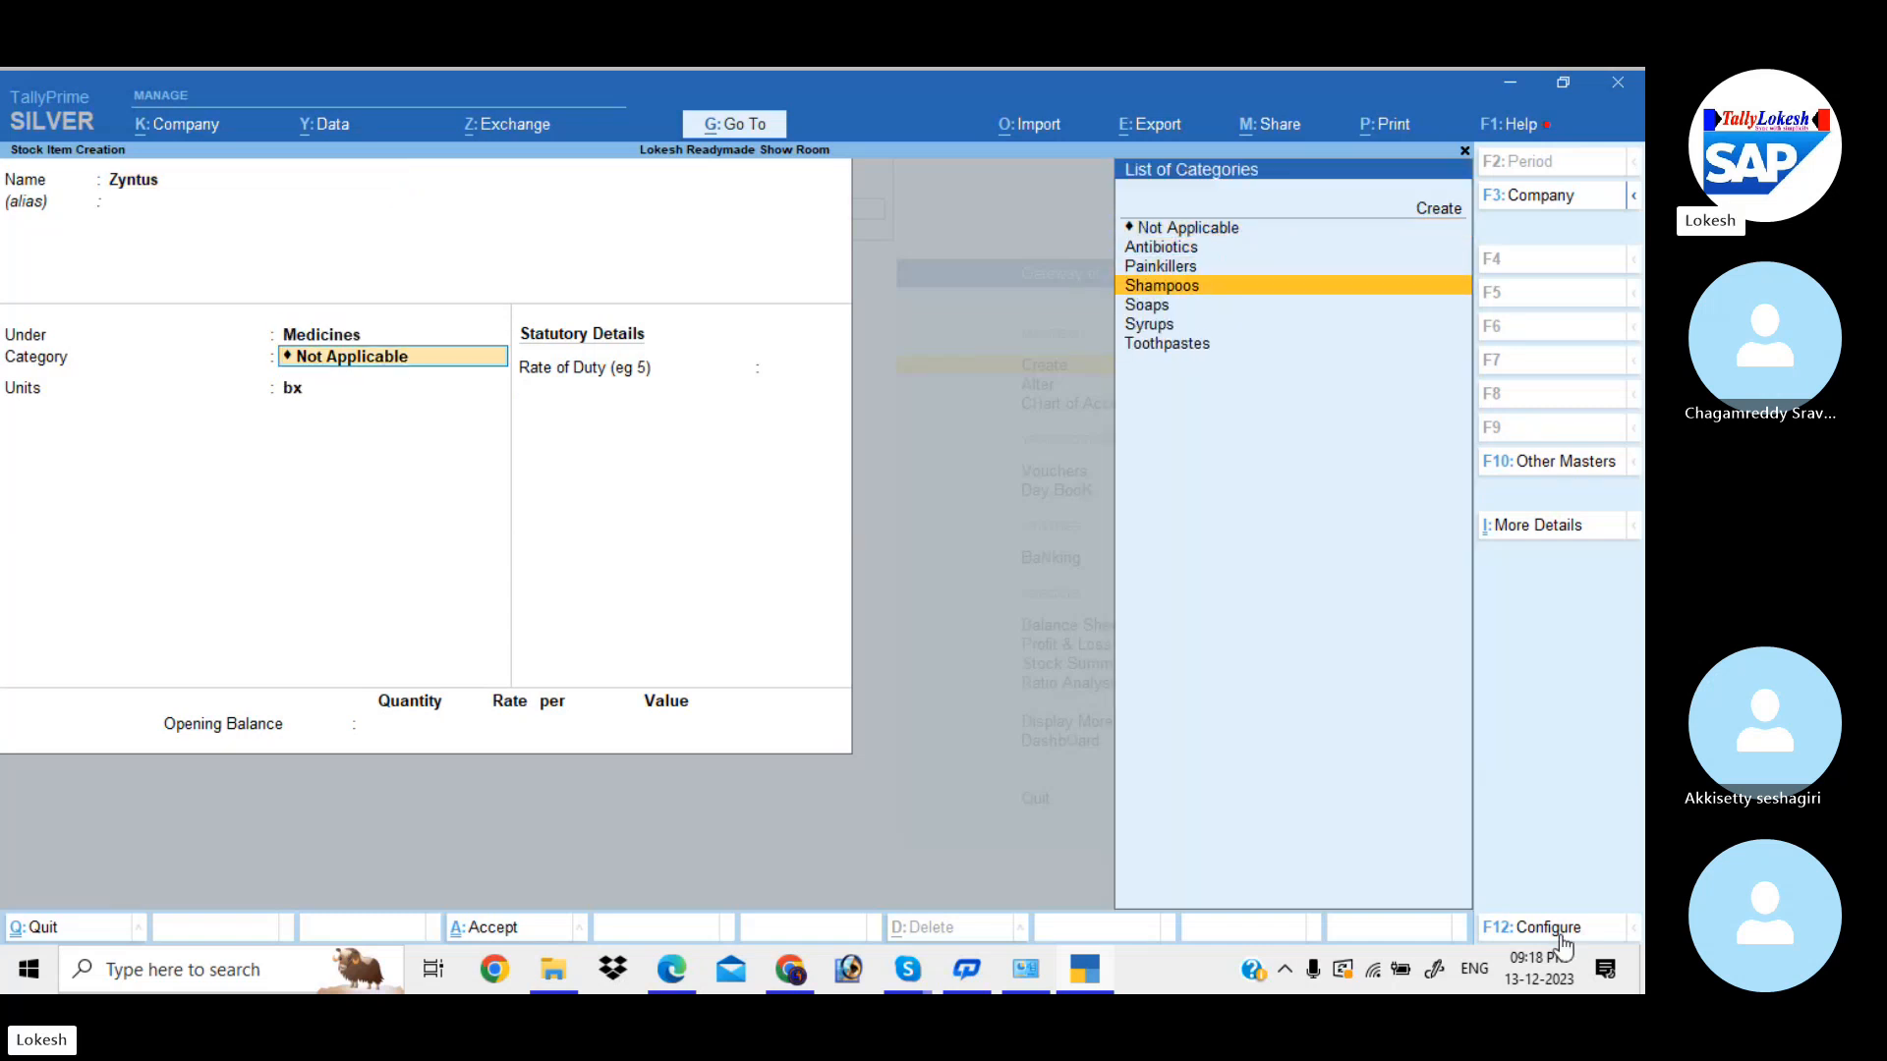
pyautogui.press('Return')
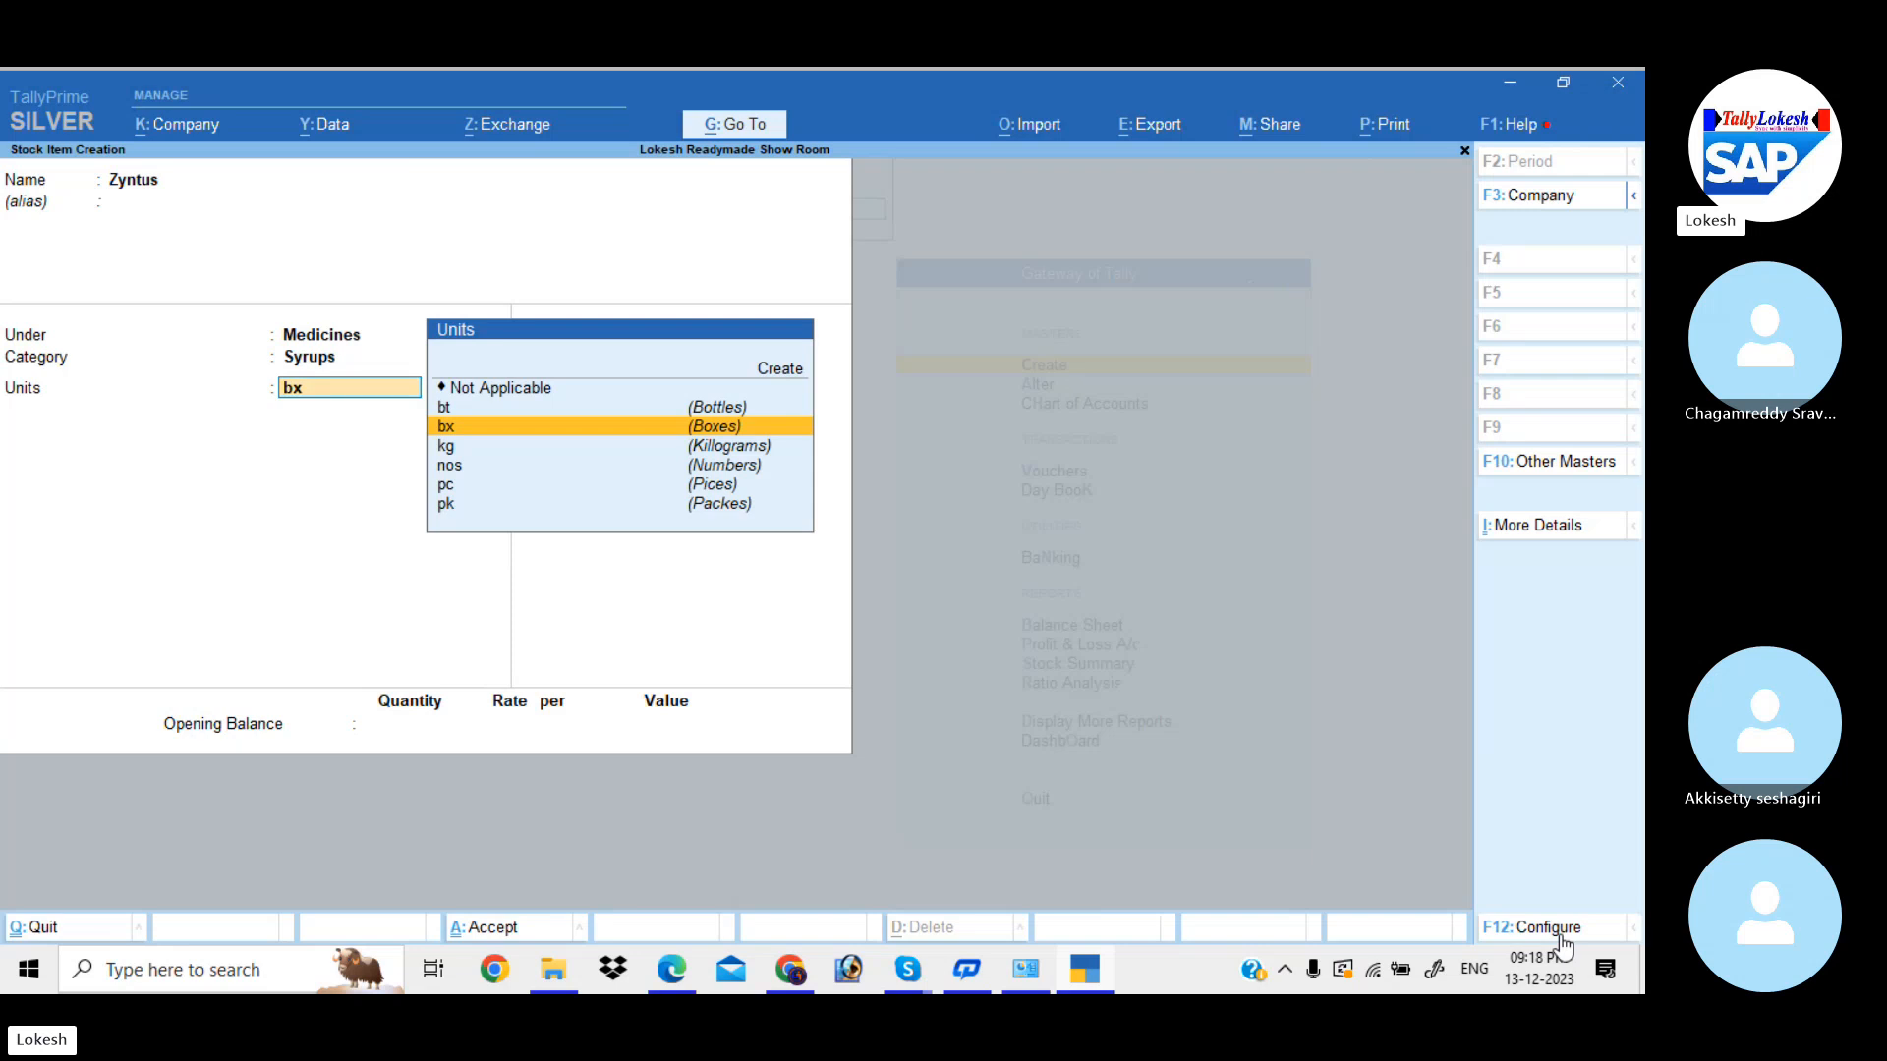
# - Set the unit of Zyntus to bt (Bottles) and save the stock item
pyautogui.press('Down')
pyautogui.press('Down')
pyautogui.press('Down')
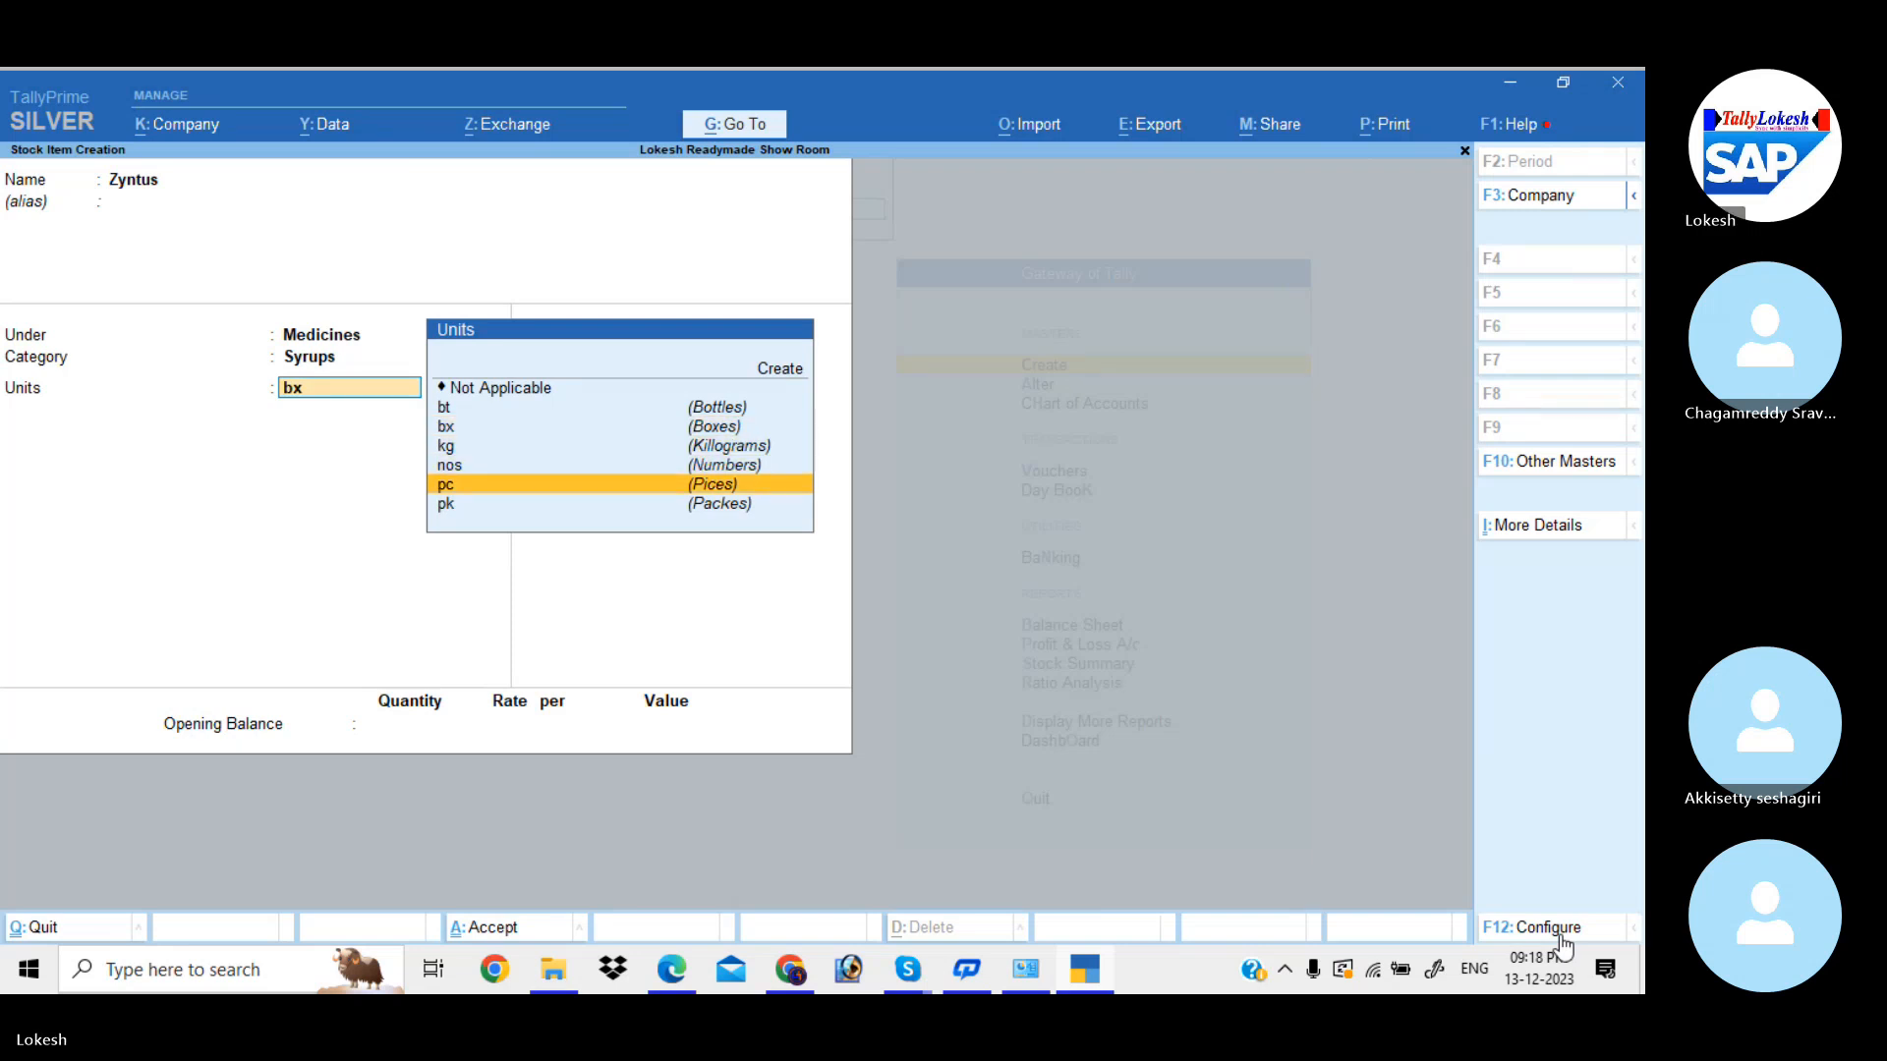
pyautogui.press('Up')
pyautogui.press('Up')
pyautogui.press('Up')
pyautogui.press('Up')
pyautogui.press('Return')
pyautogui.press('Return')
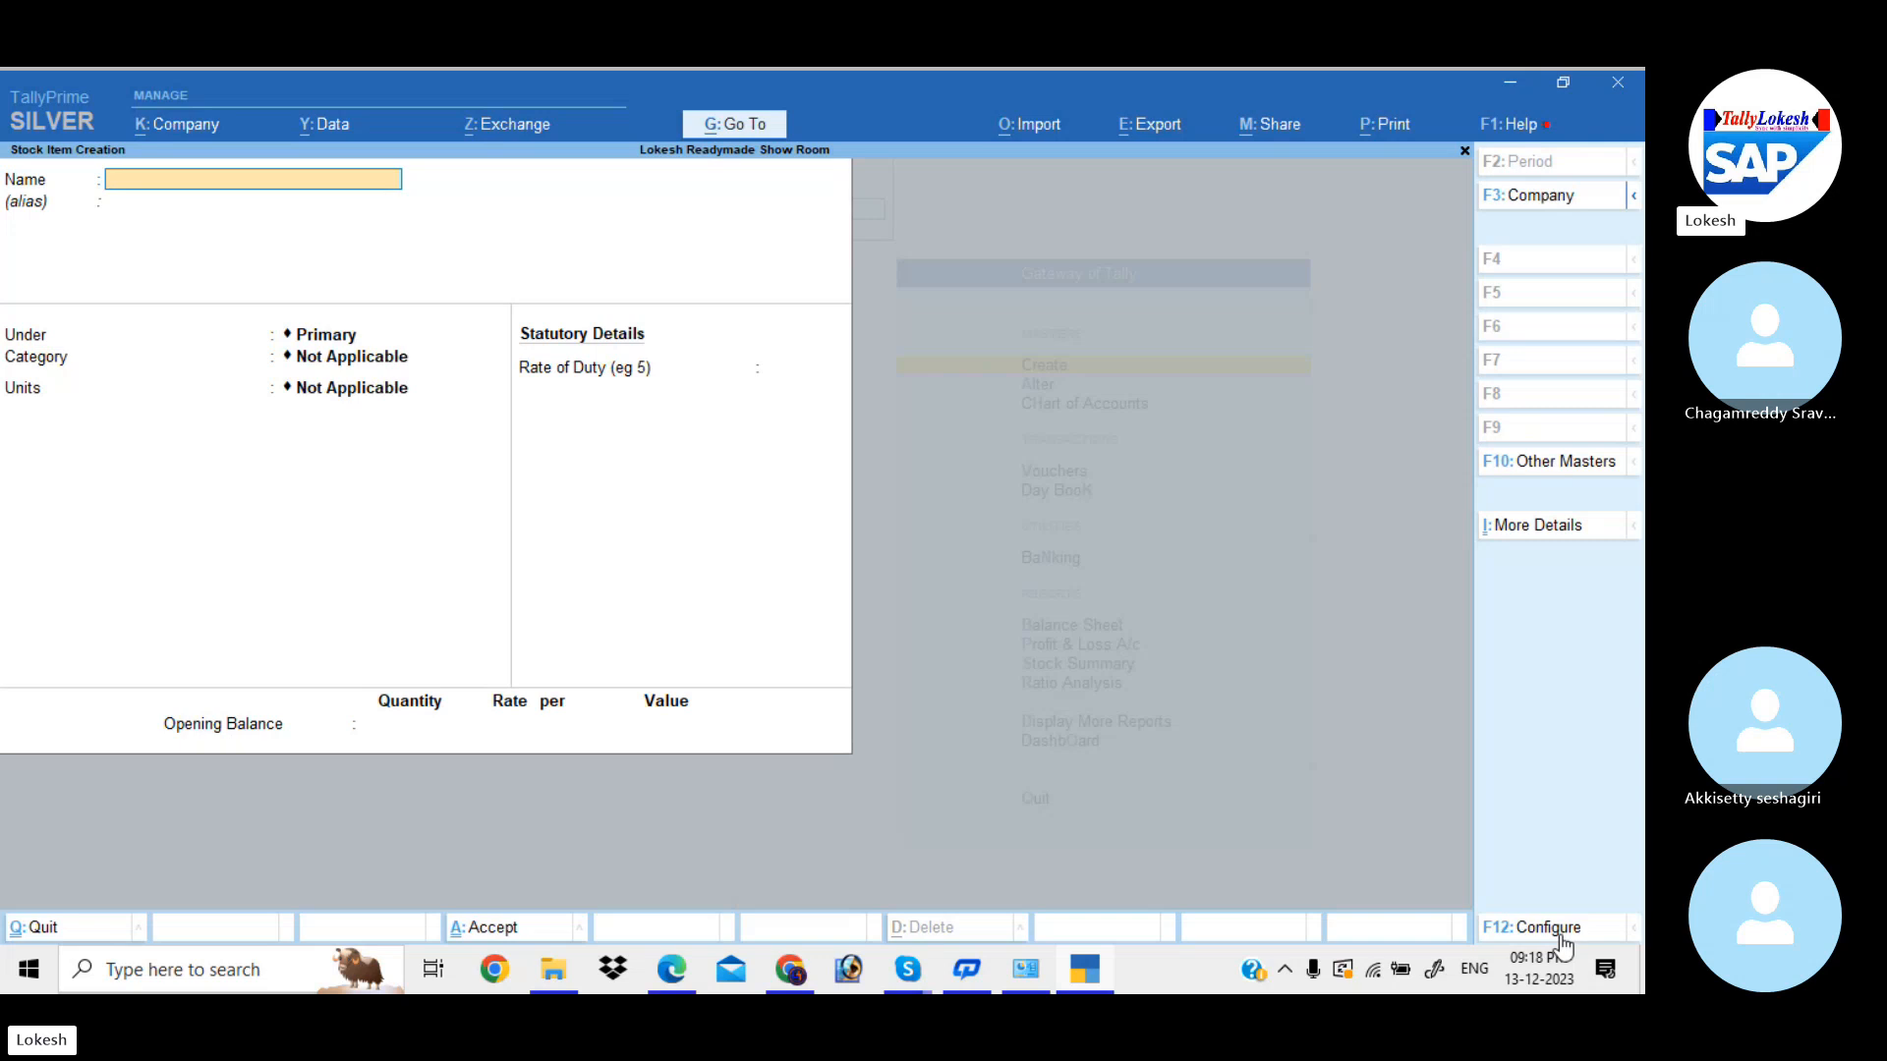
# - Create a stock item named Cough under Medicines, keeping the Syrups category and unit bt
pyautogui.write('Cough')
pyautogui.press('Return')
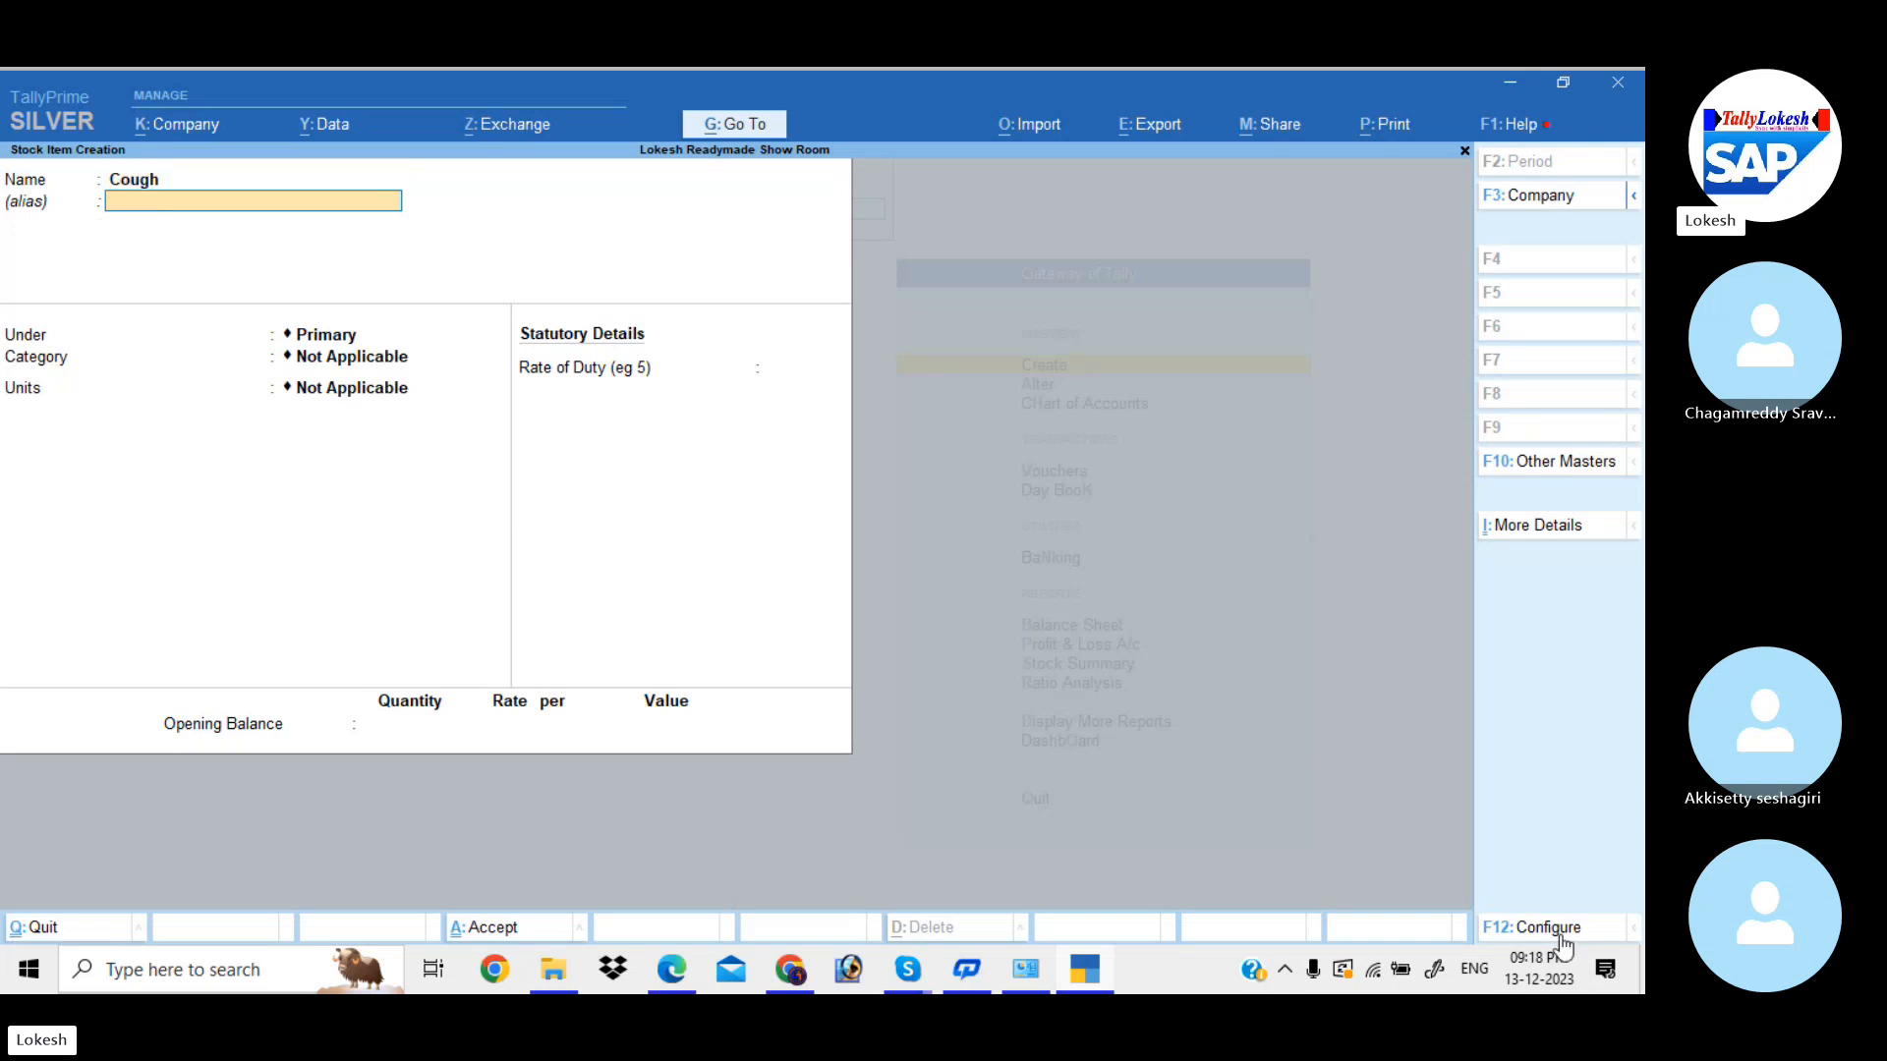
pyautogui.press('Return')
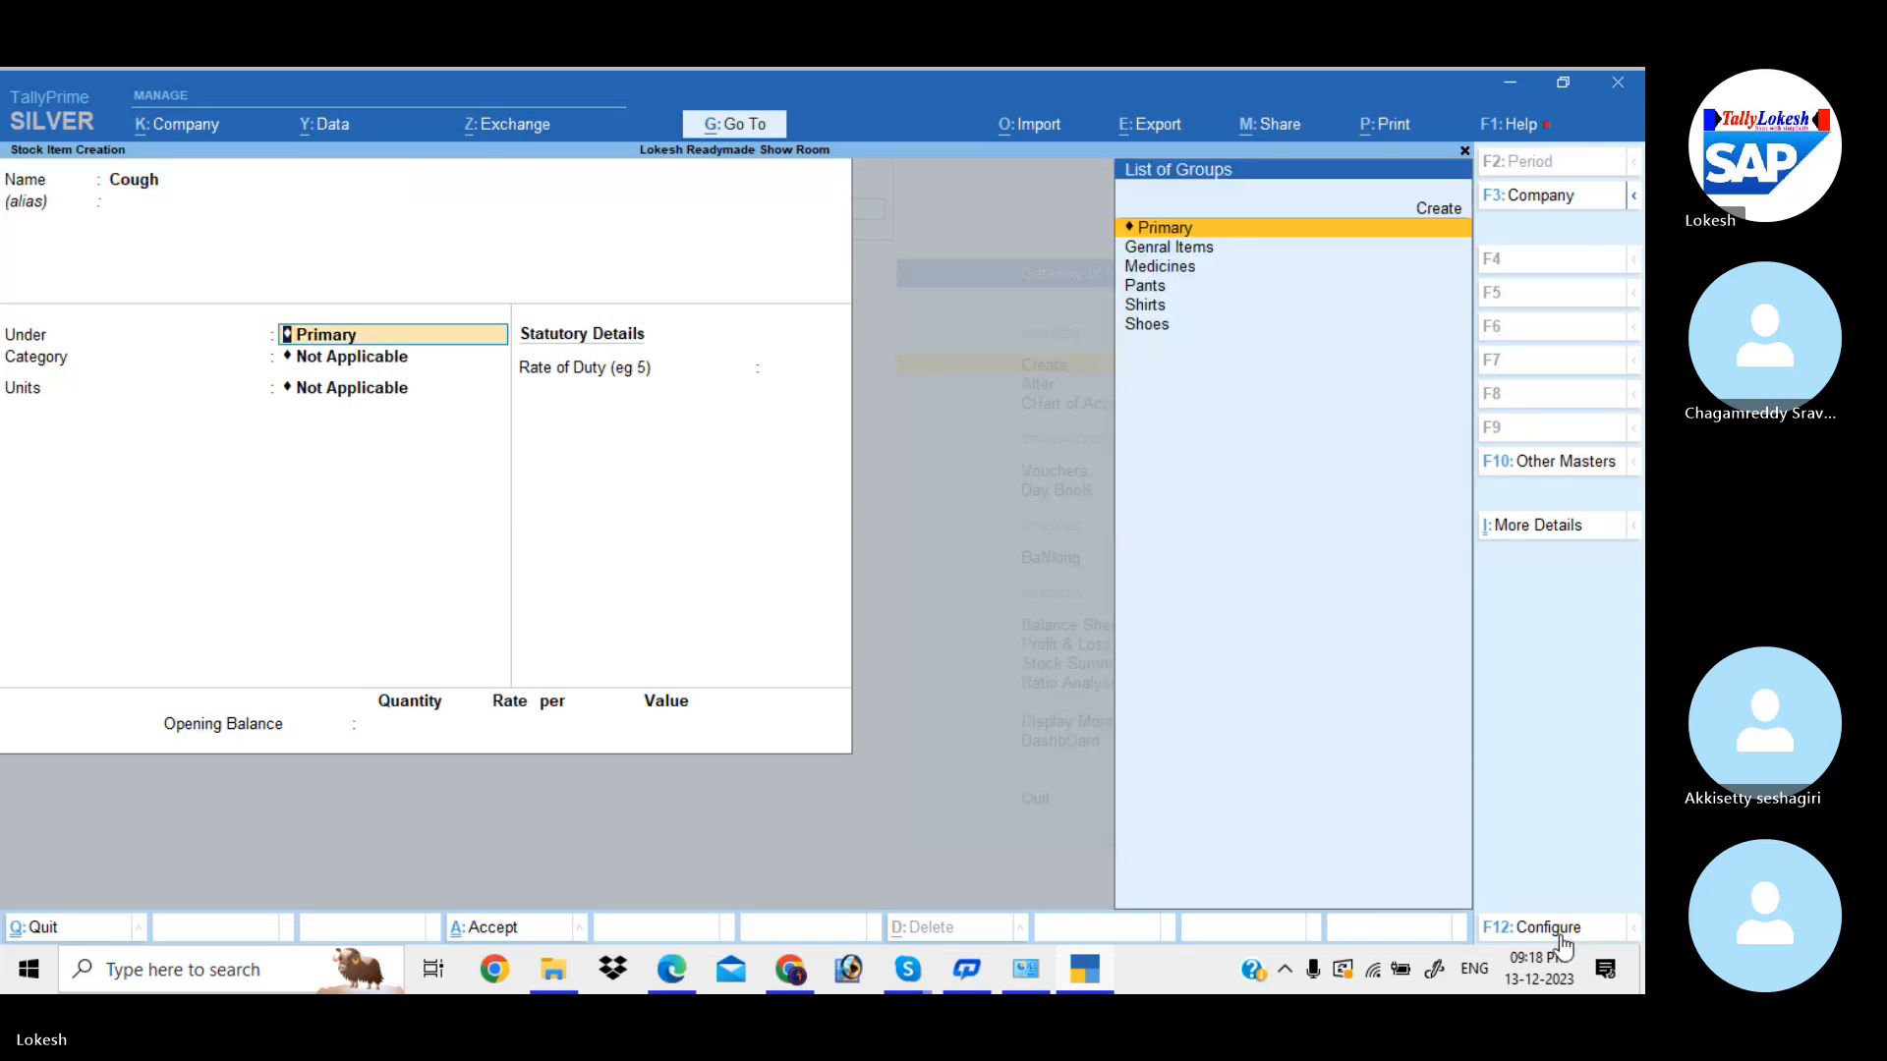
pyautogui.press('Down')
pyautogui.press('Down')
pyautogui.press('Up')
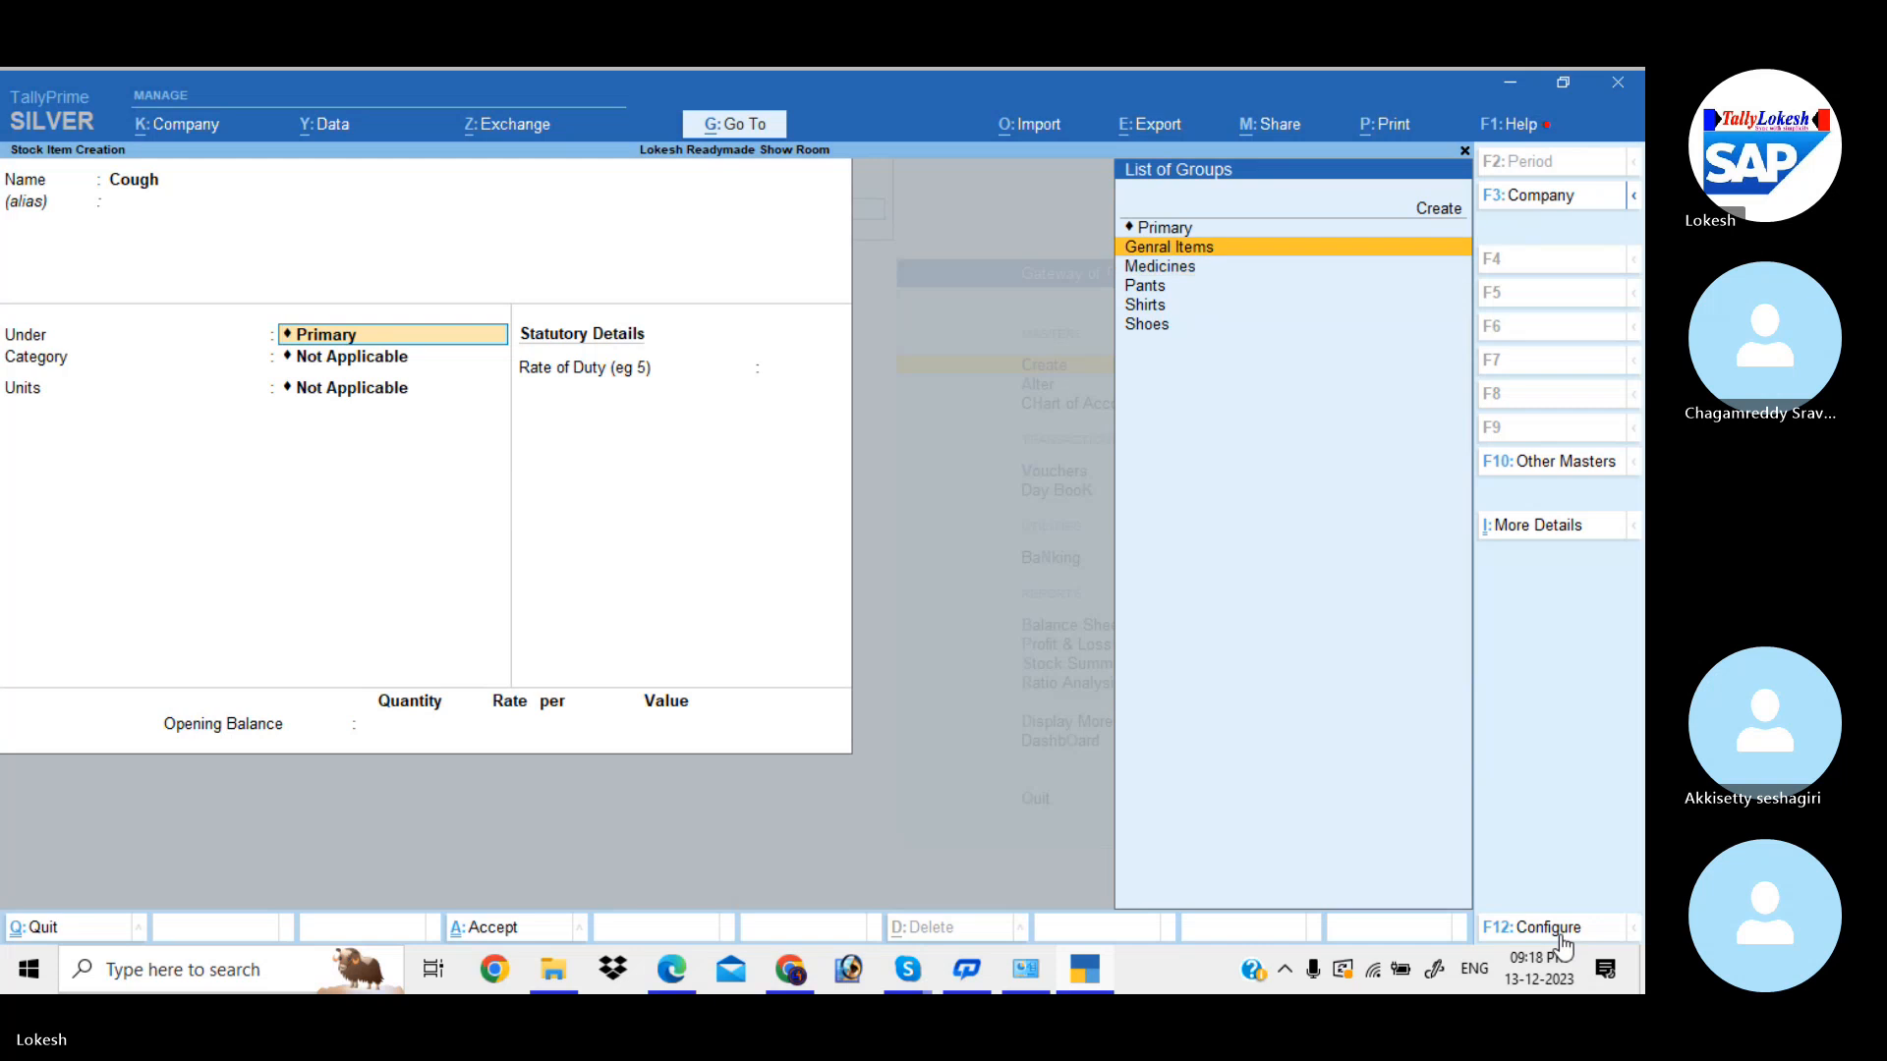
pyautogui.press('Down')
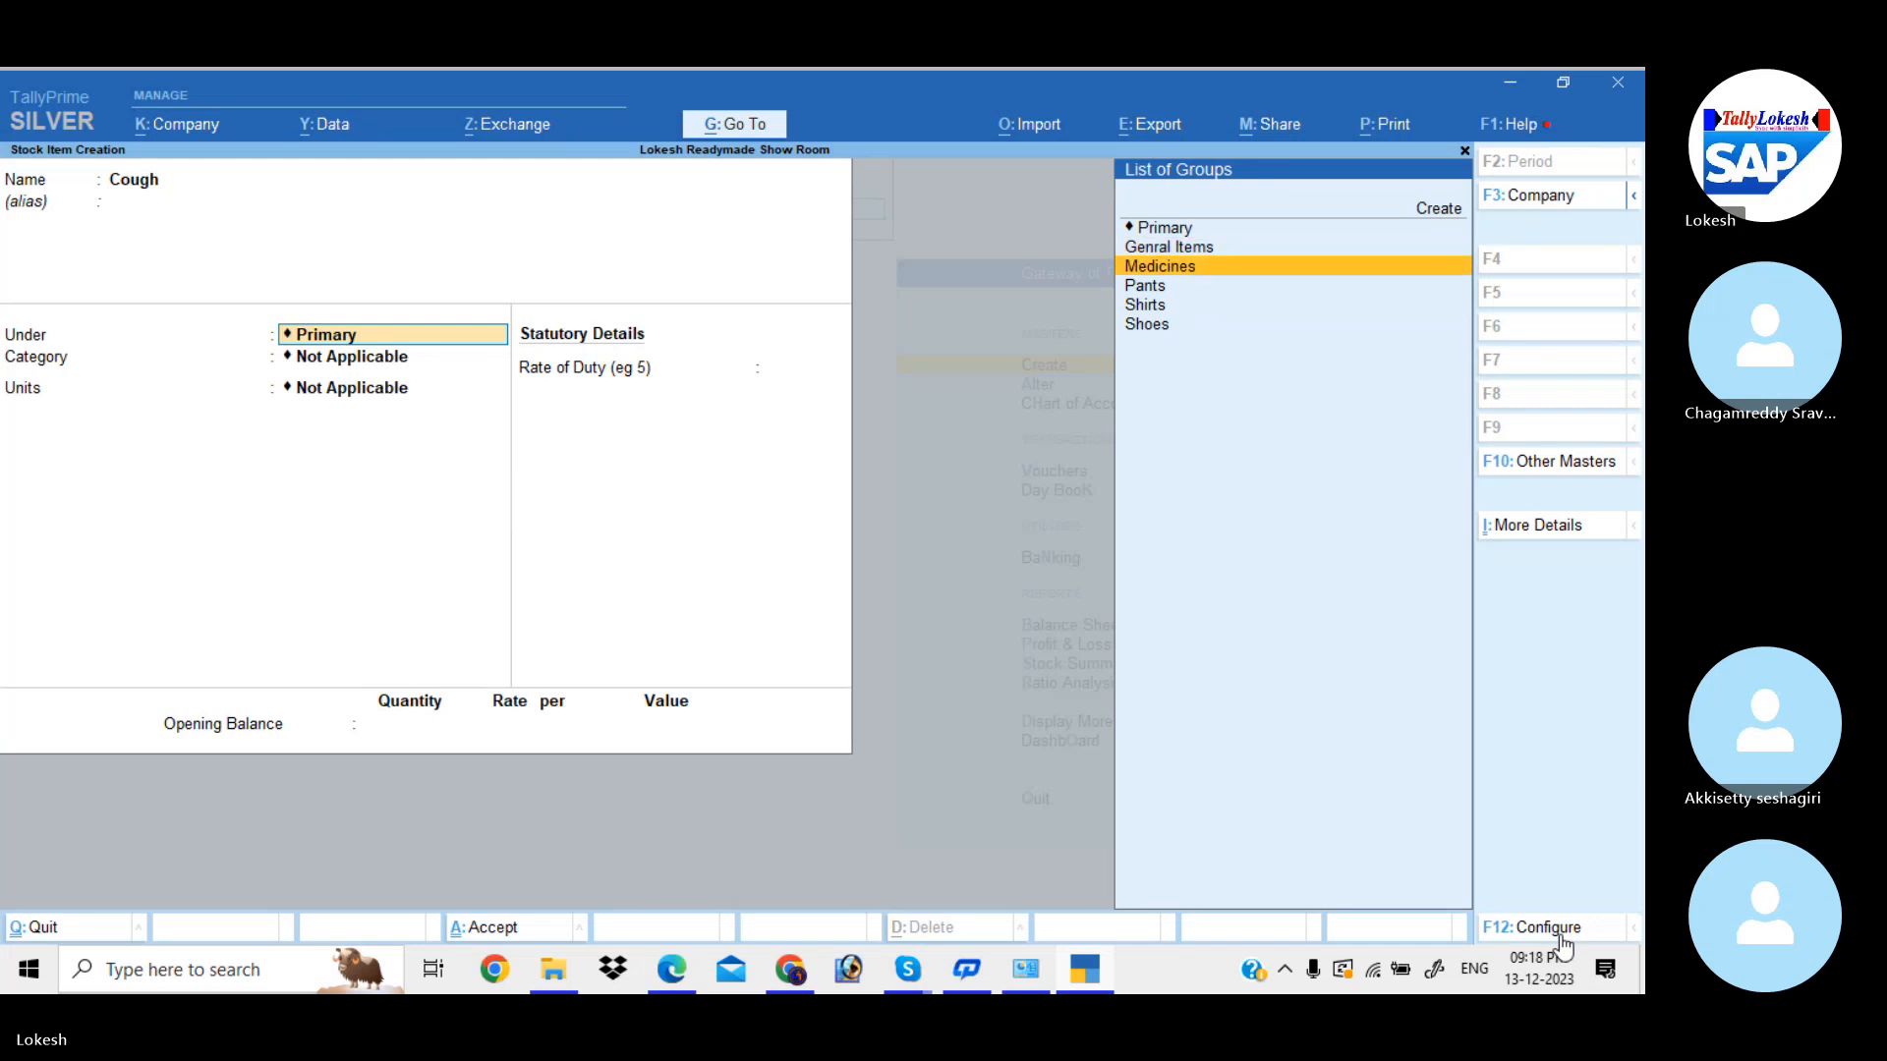
pyautogui.press('Return')
pyautogui.press('Return')
pyautogui.press('Return')
pyautogui.press('Return')
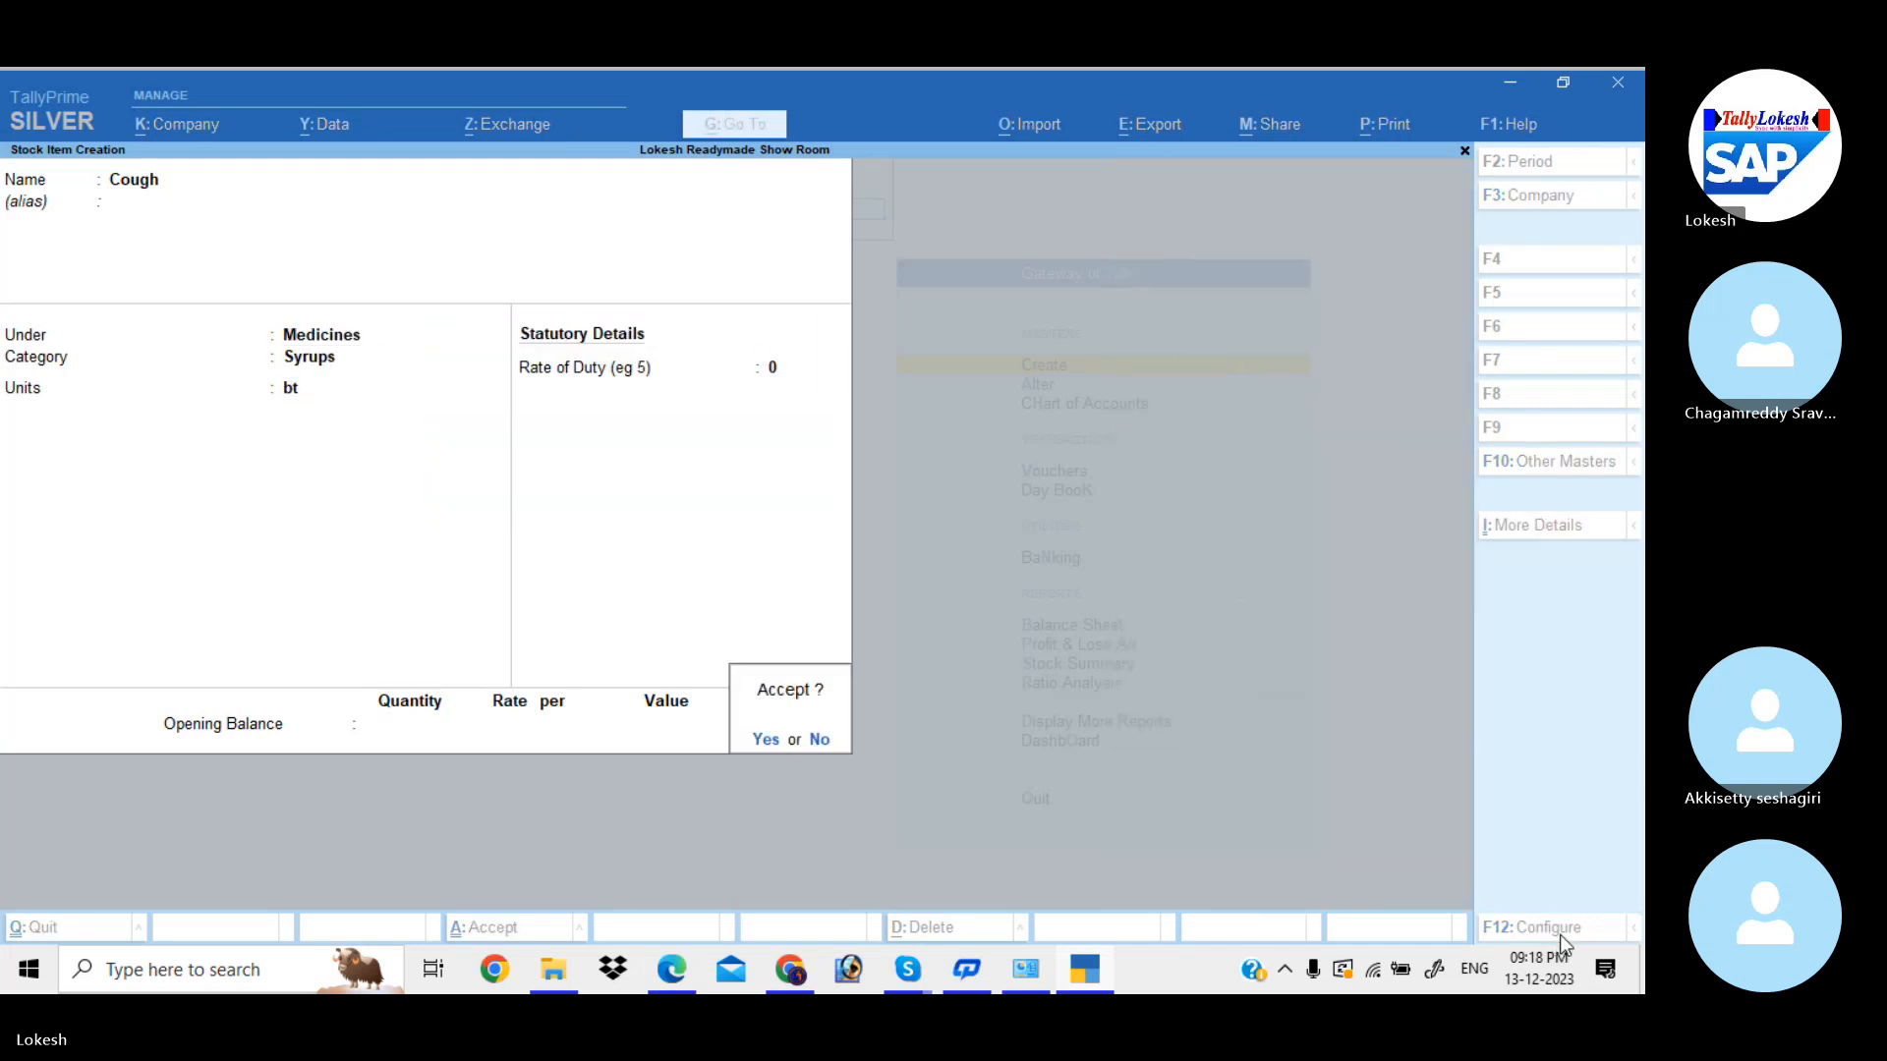
pyautogui.press('Return')
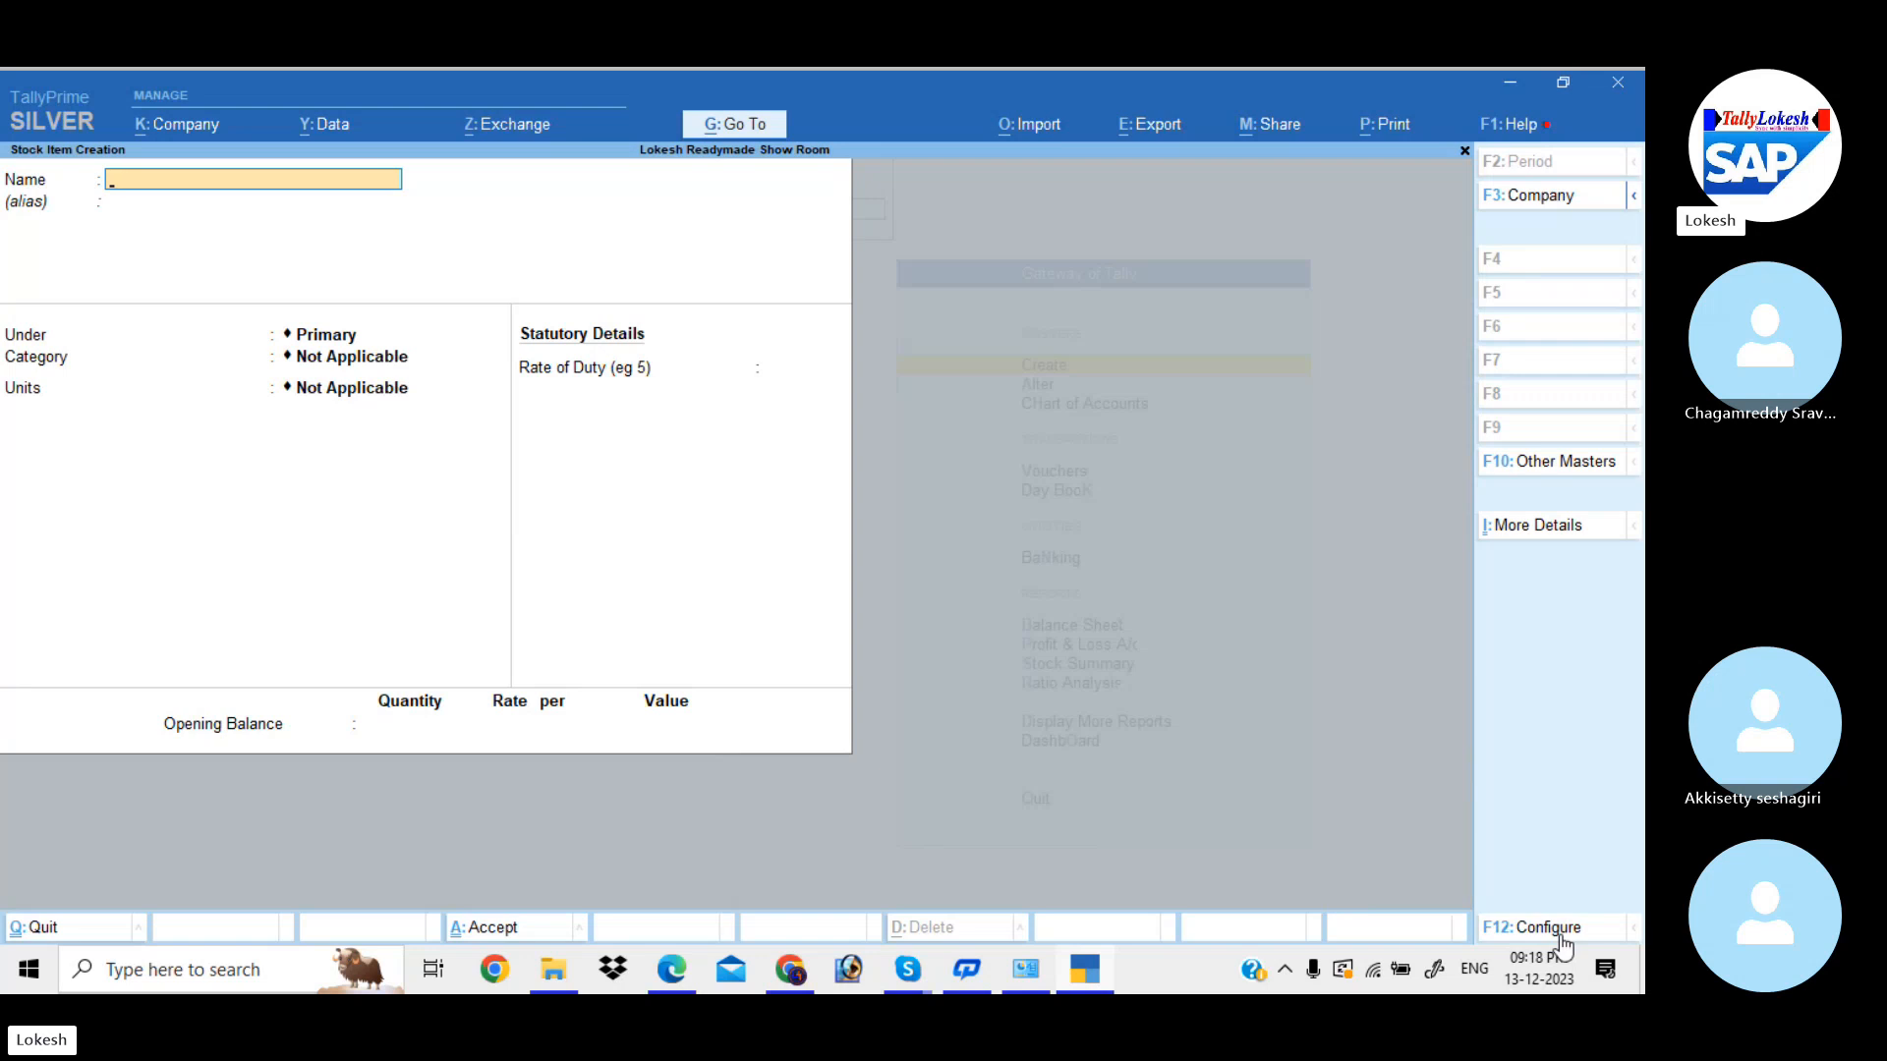
# - Start a new stock item named Pears under the Genral Items group and assign it to the Soaps category
pyautogui.write('Pears')
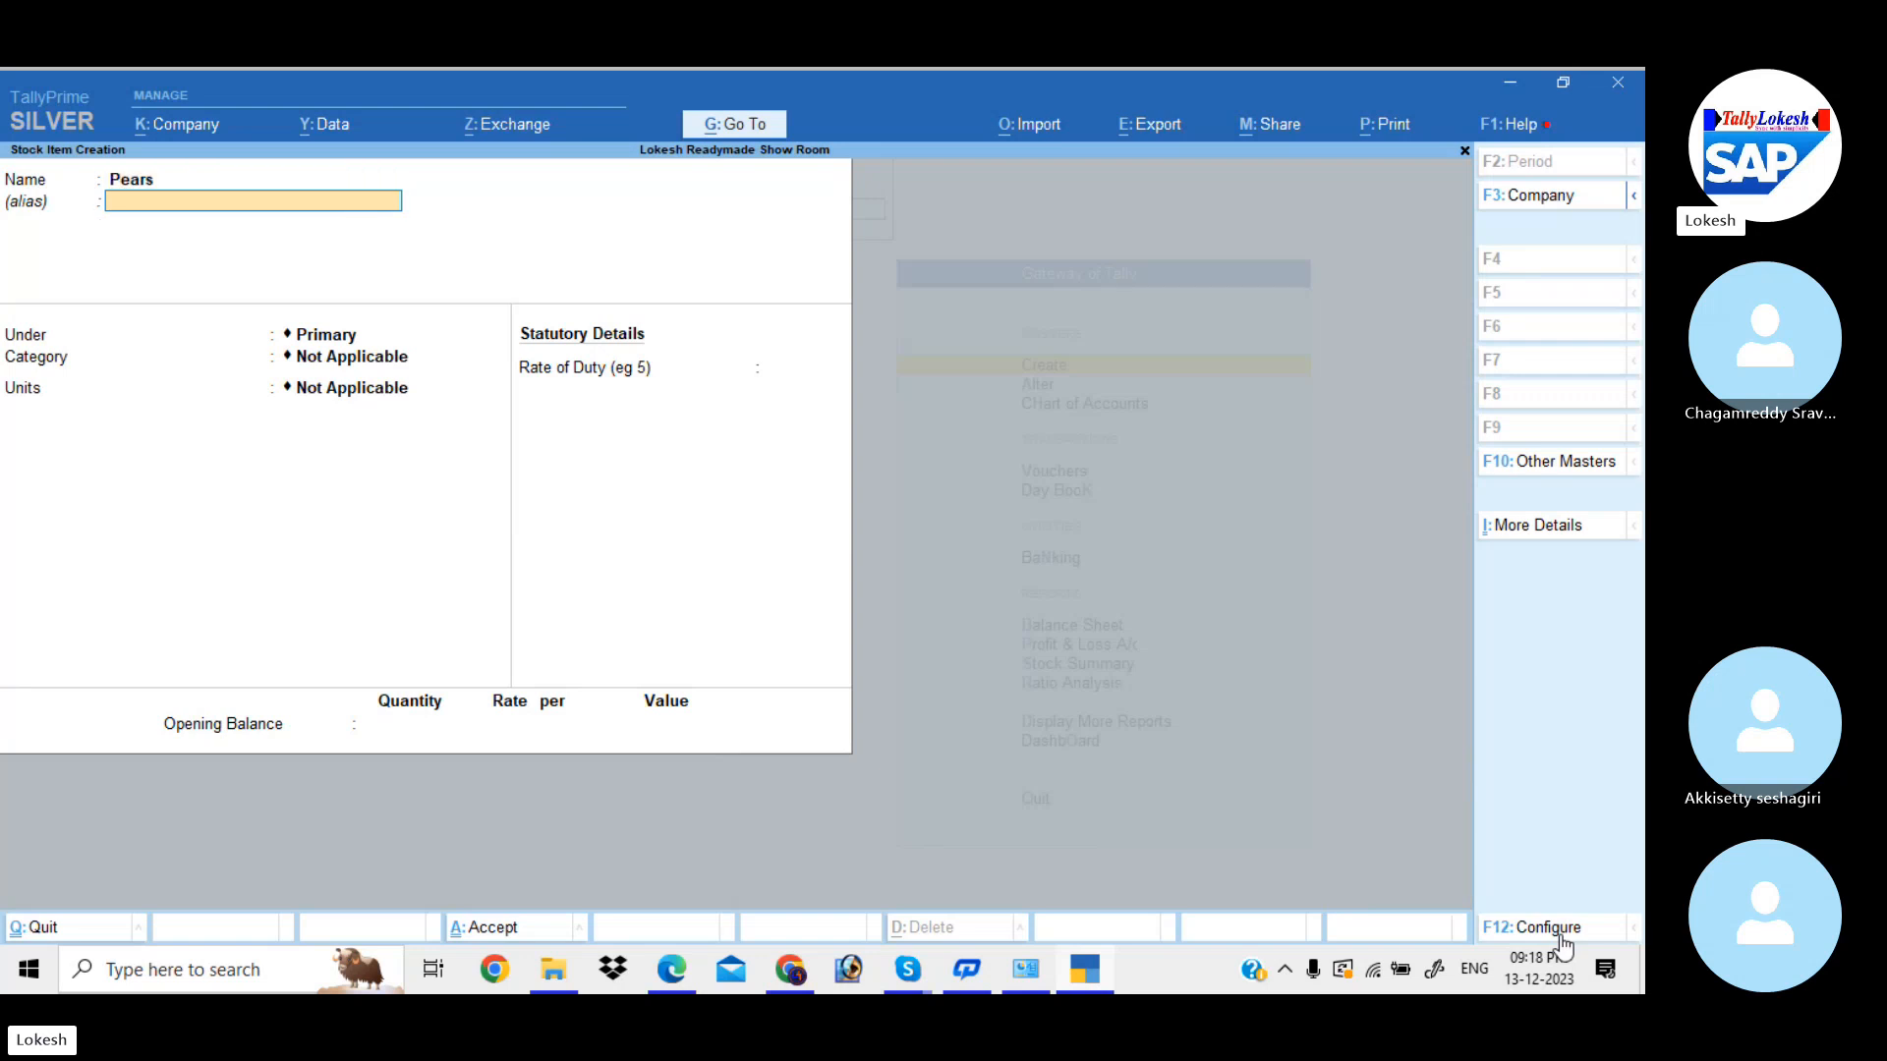
pyautogui.press('Return')
pyautogui.press('Down')
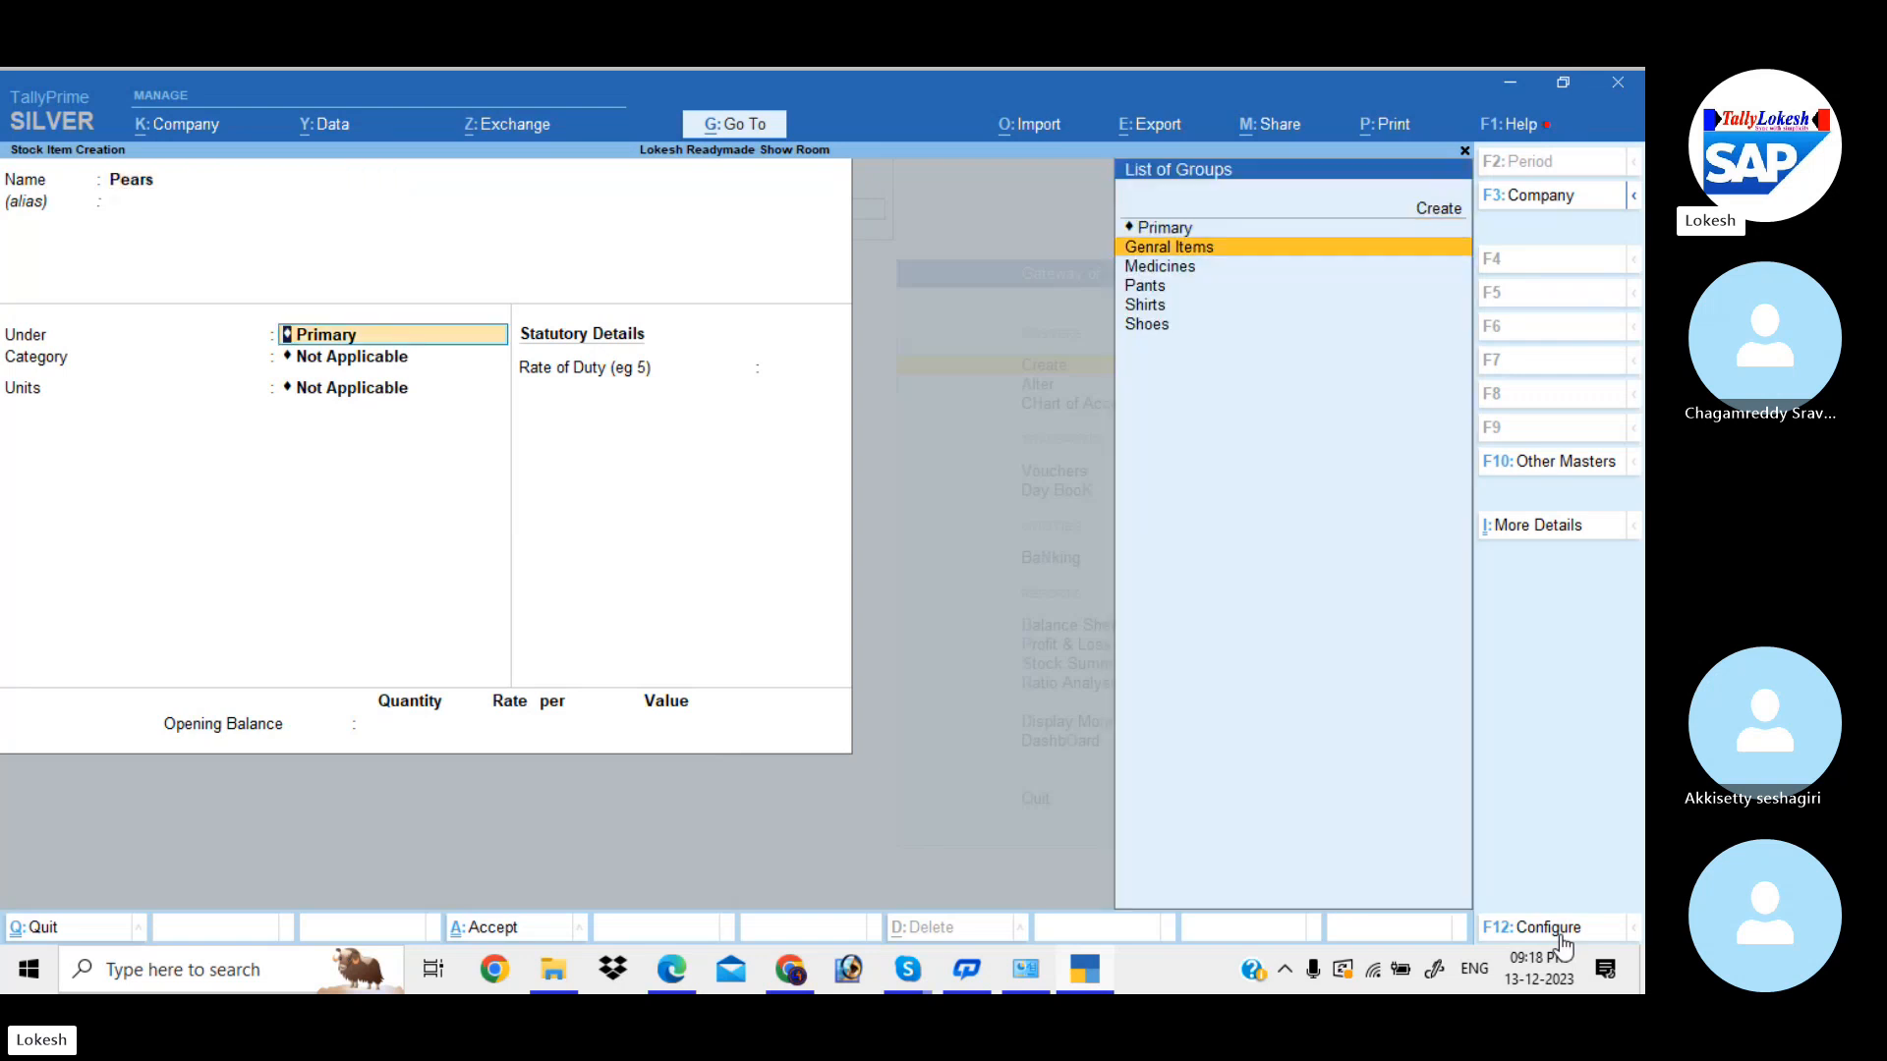
pyautogui.press('Return')
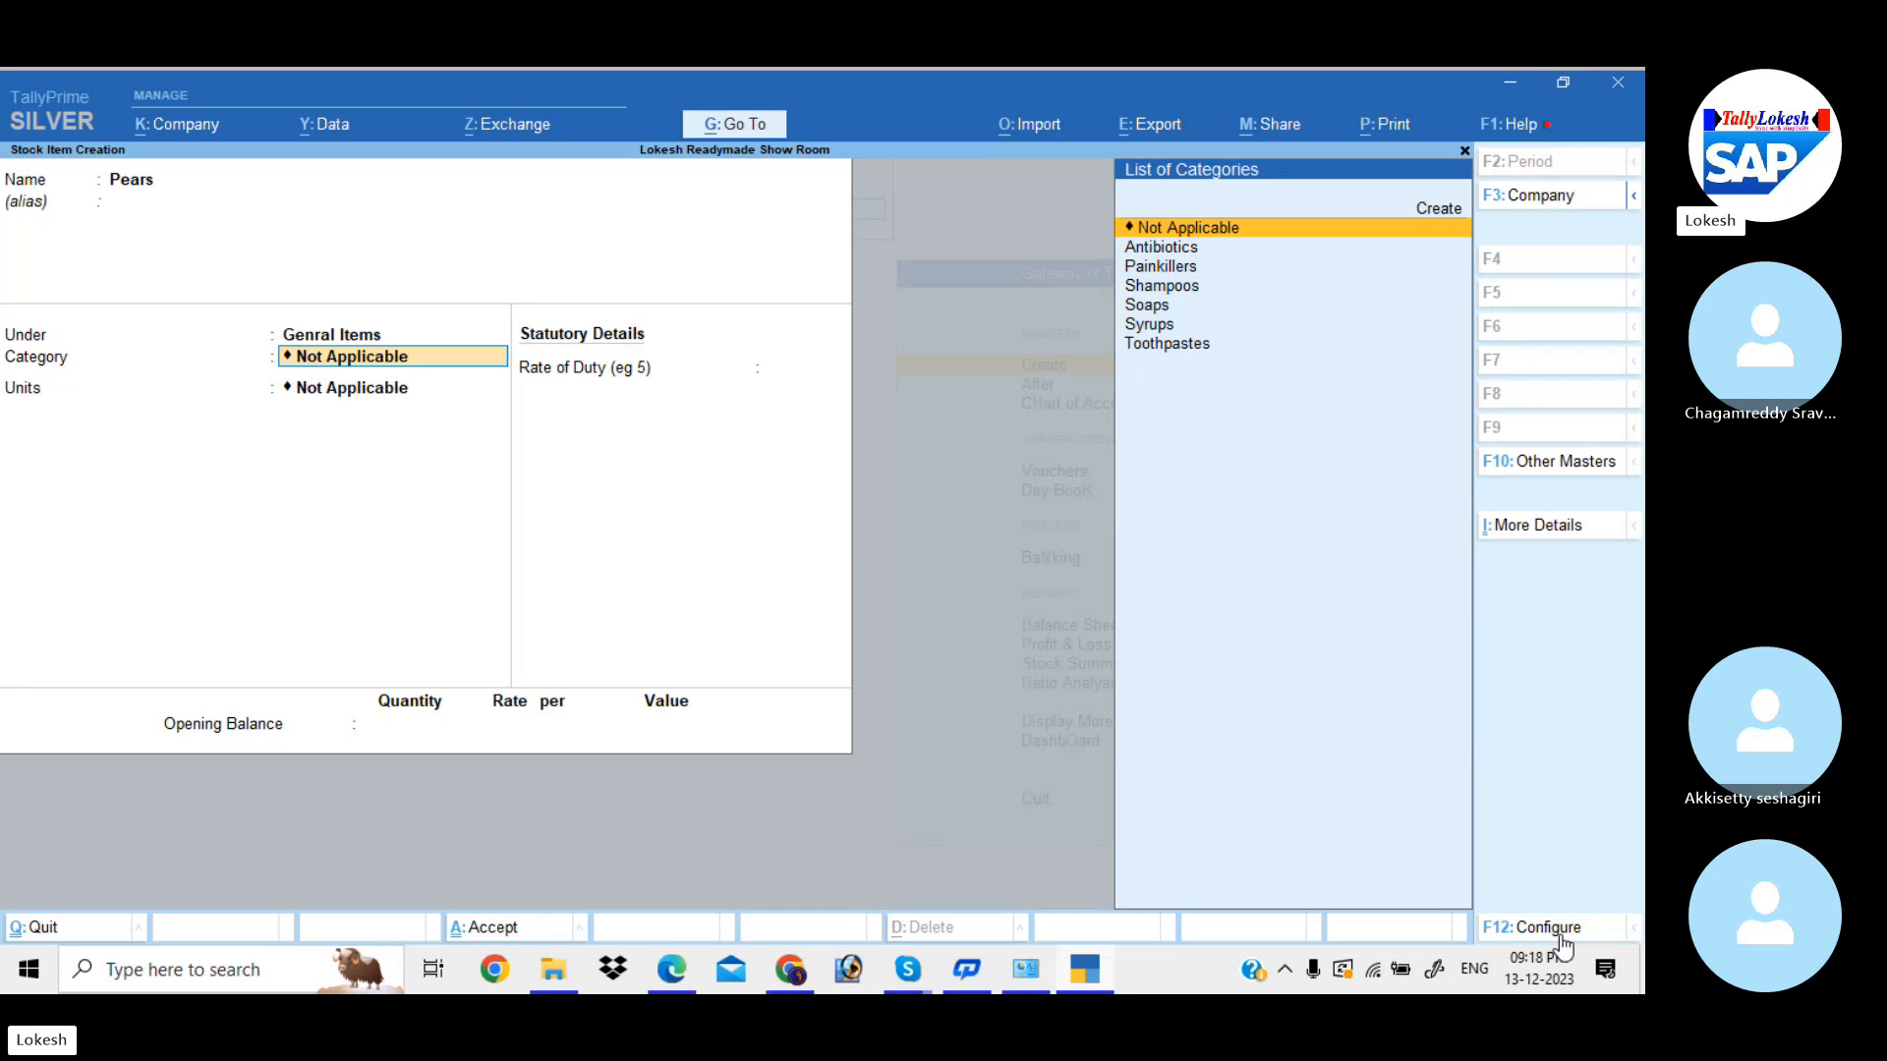
pyautogui.press('Down')
pyautogui.press('Down')
pyautogui.press('Down')
pyautogui.press('Down')
pyautogui.press('Return')
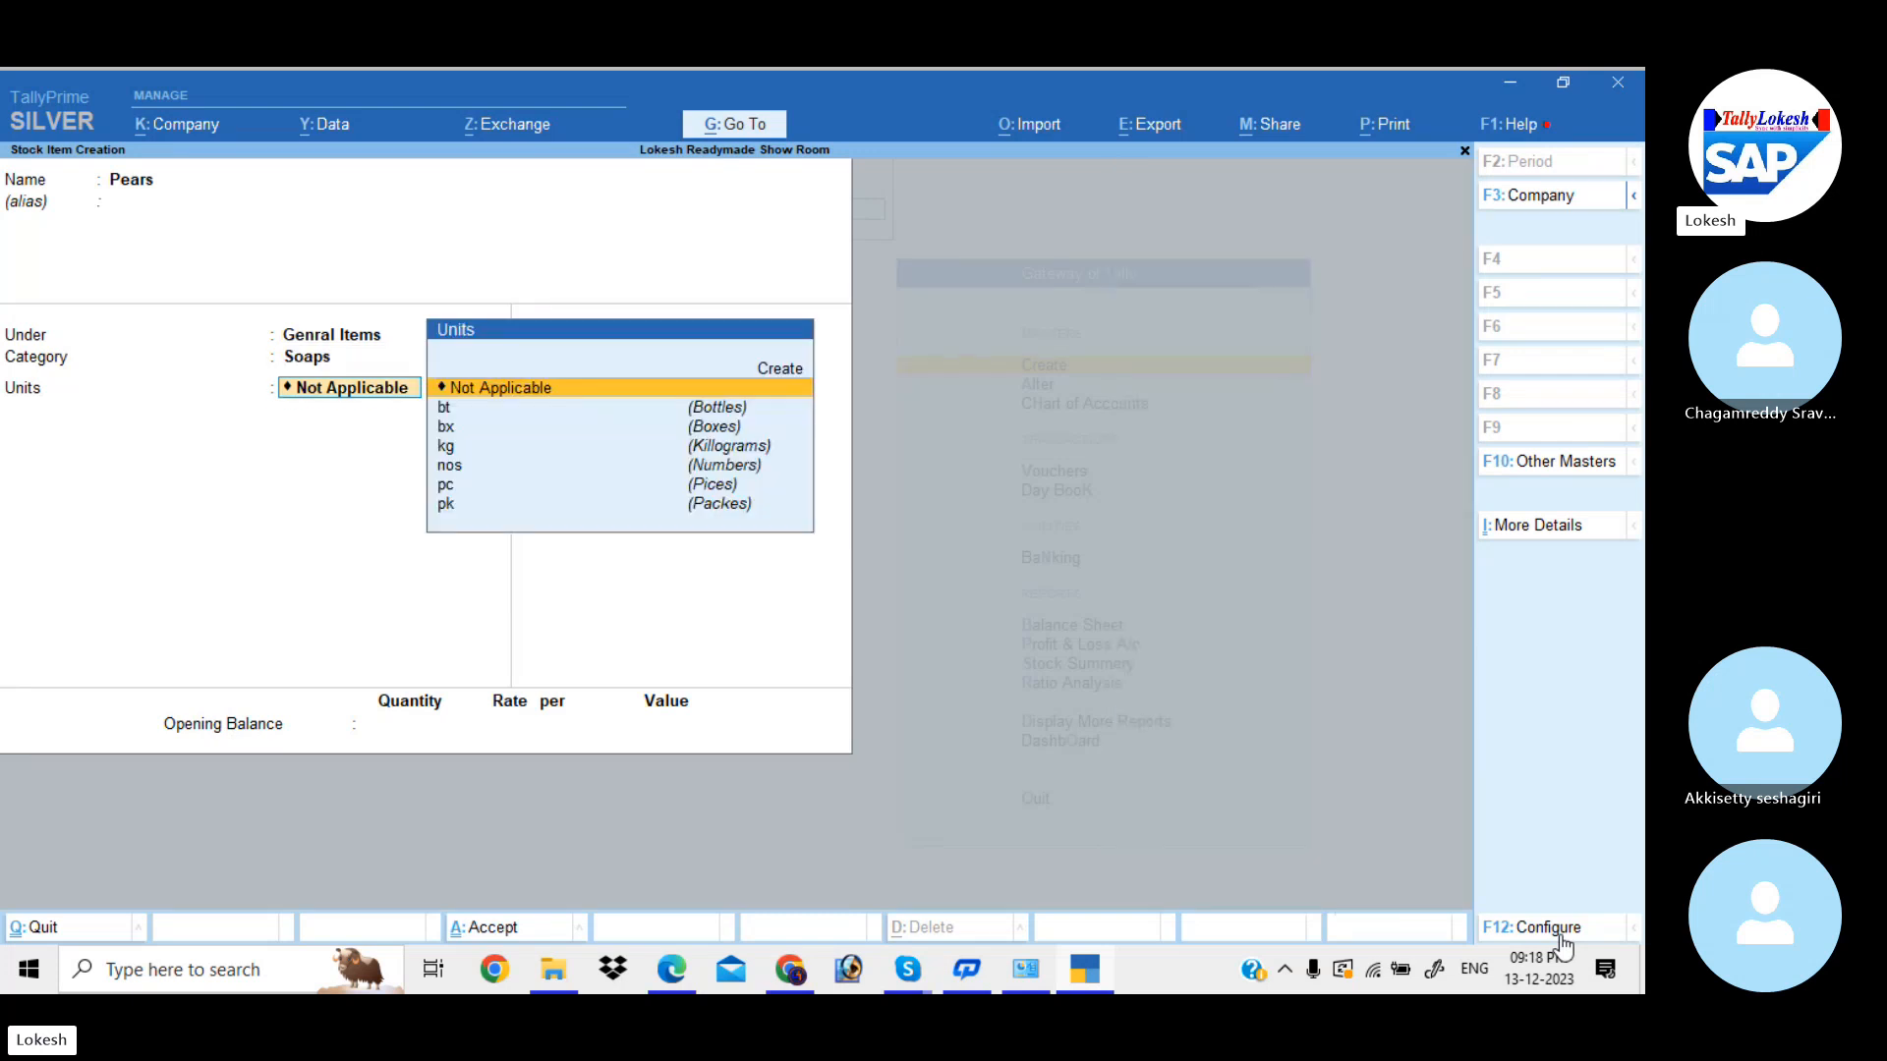
# - Set the unit of Pears to bx (Boxes) and save the stock item
pyautogui.press('Down')
pyautogui.press('Down')
pyautogui.press('Down')
pyautogui.press('Down')
pyautogui.press('Up')
pyautogui.press('Up')
pyautogui.press('Return')
pyautogui.hotkey('ctrl', 'a')
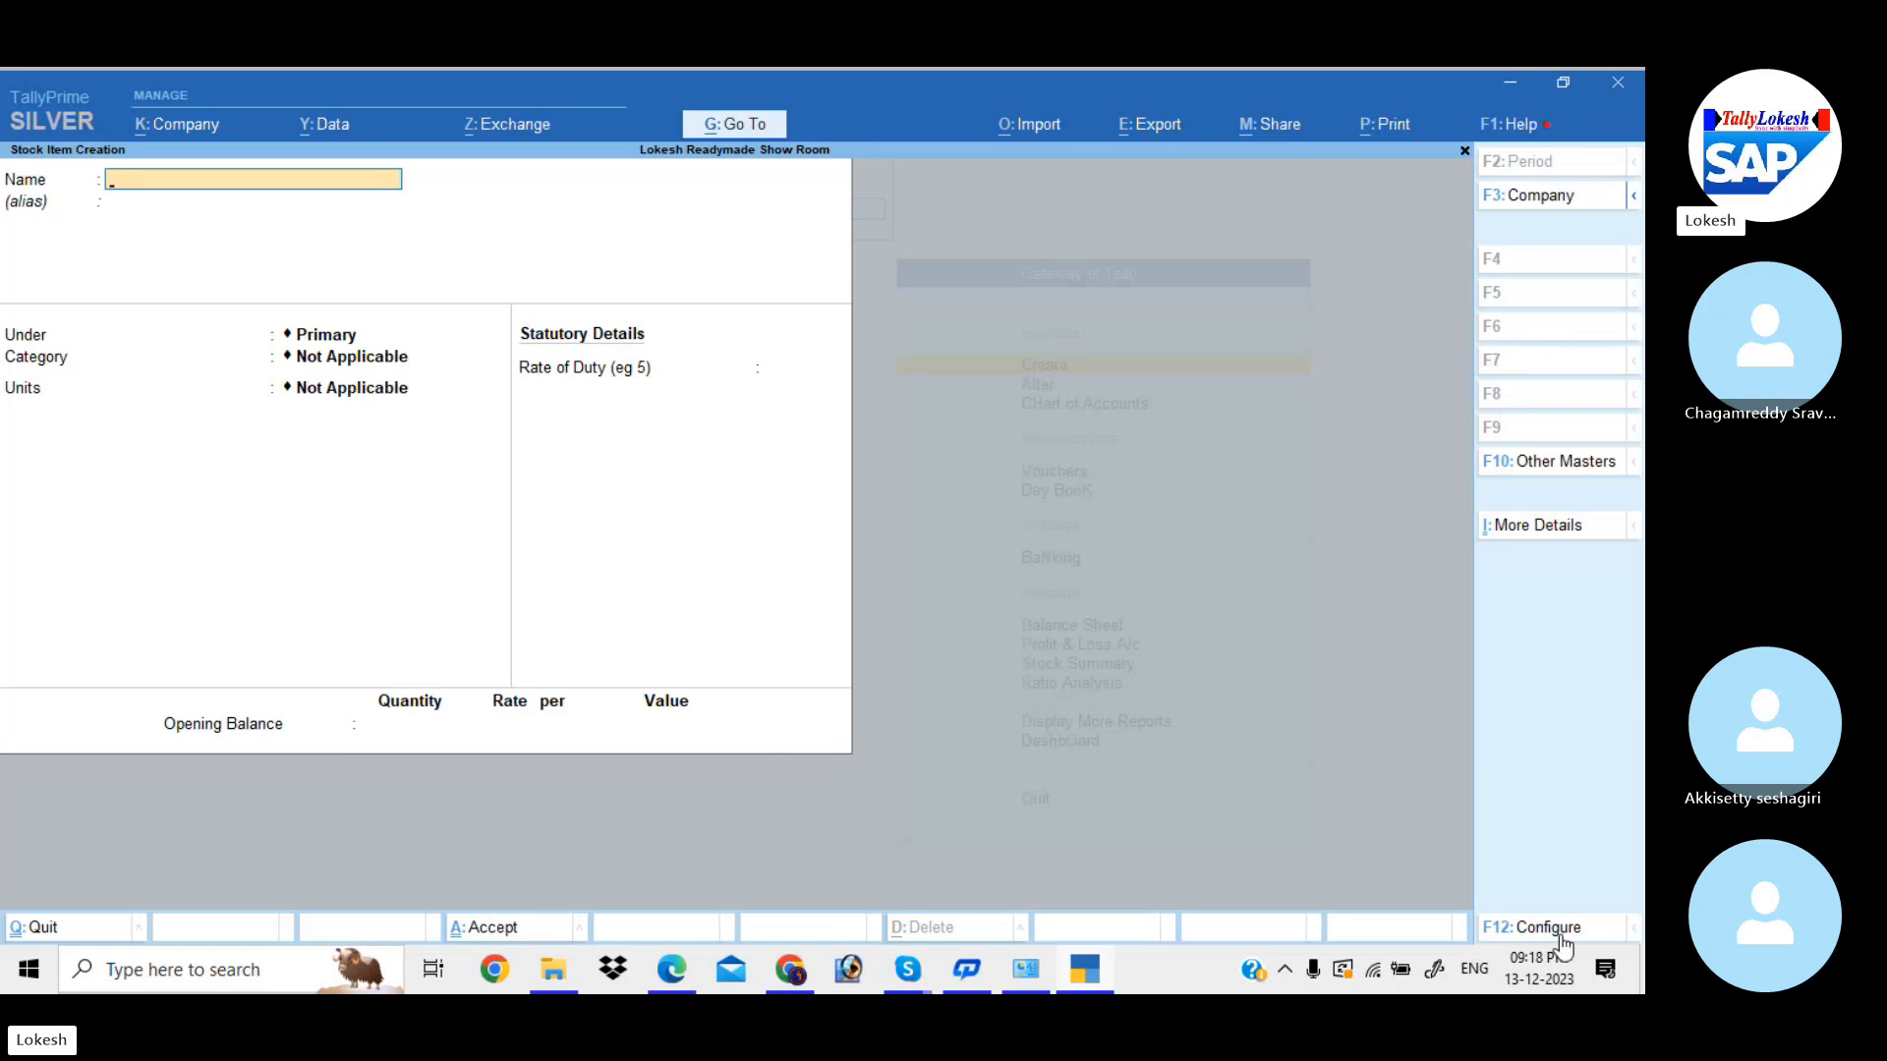
# - Start a new stock item named Mysore Sandal under the Genral Items group
pyautogui.write('Mysore Sandal')
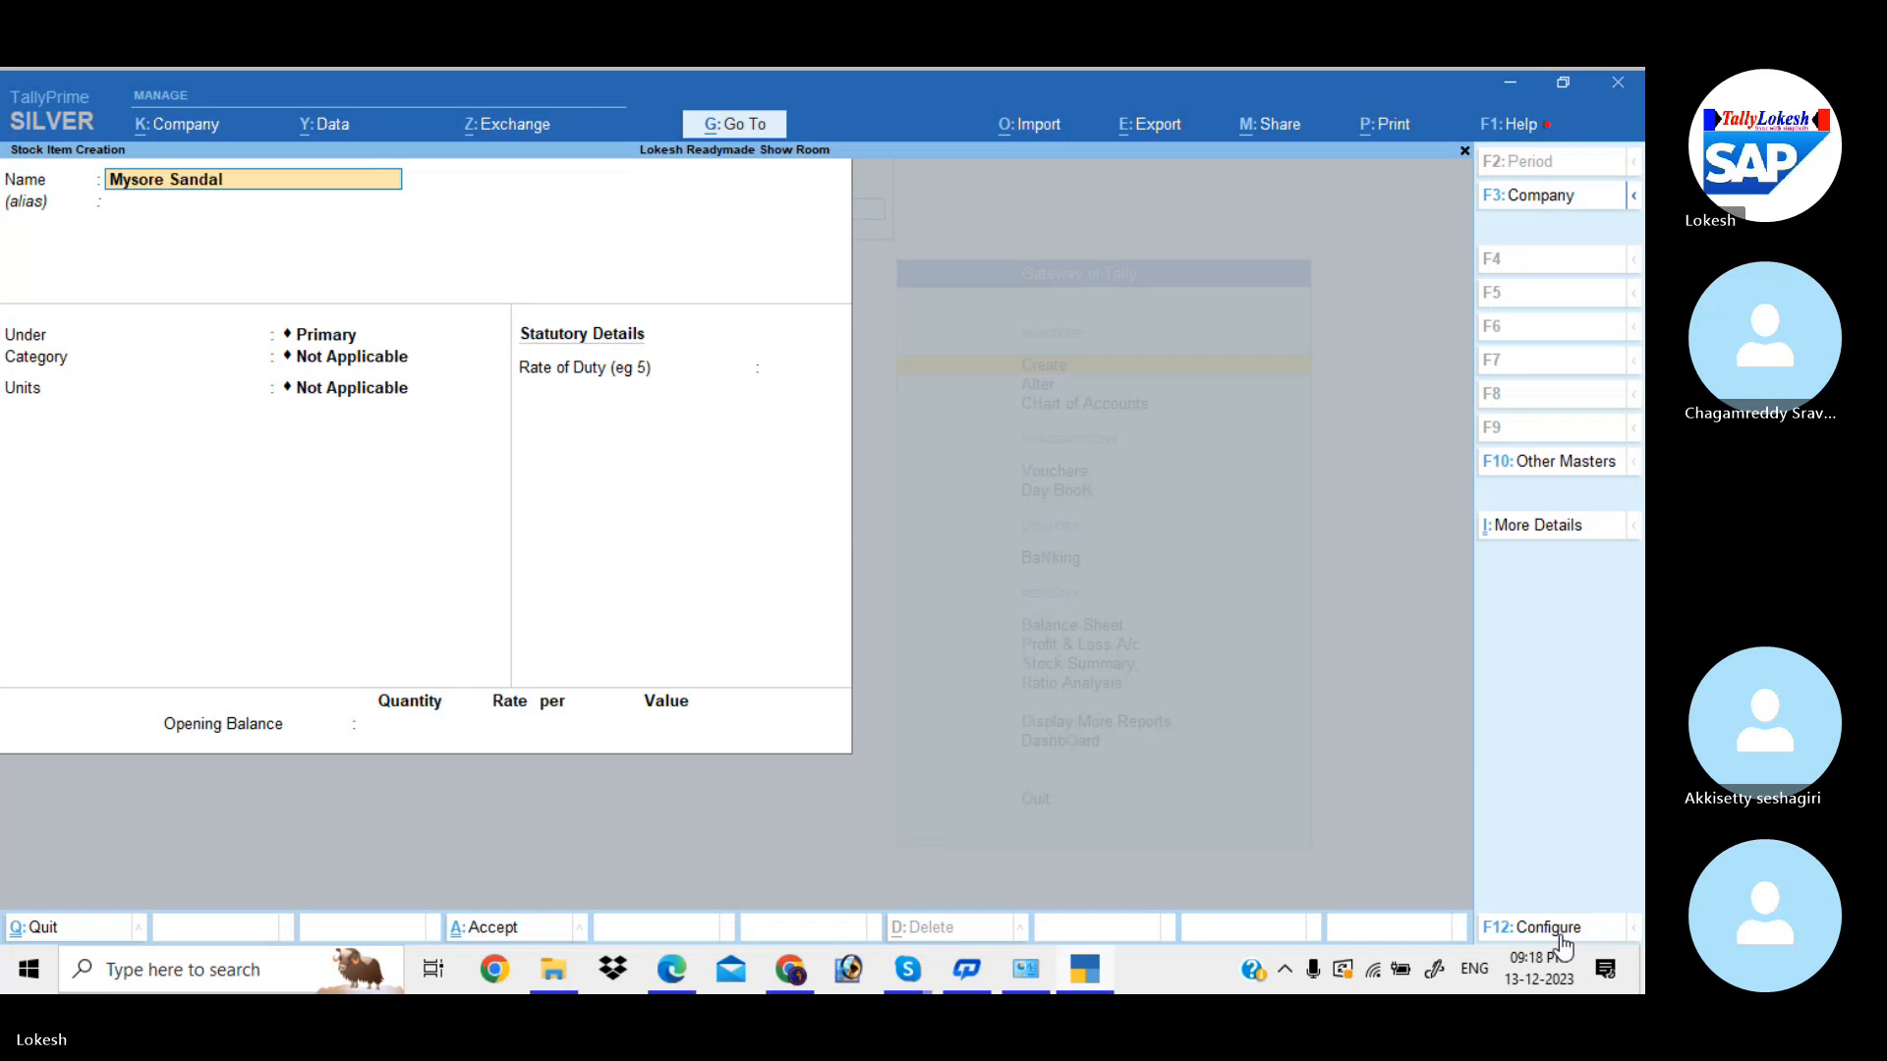
pyautogui.press('Return')
pyautogui.press('Down')
pyautogui.press('Return')
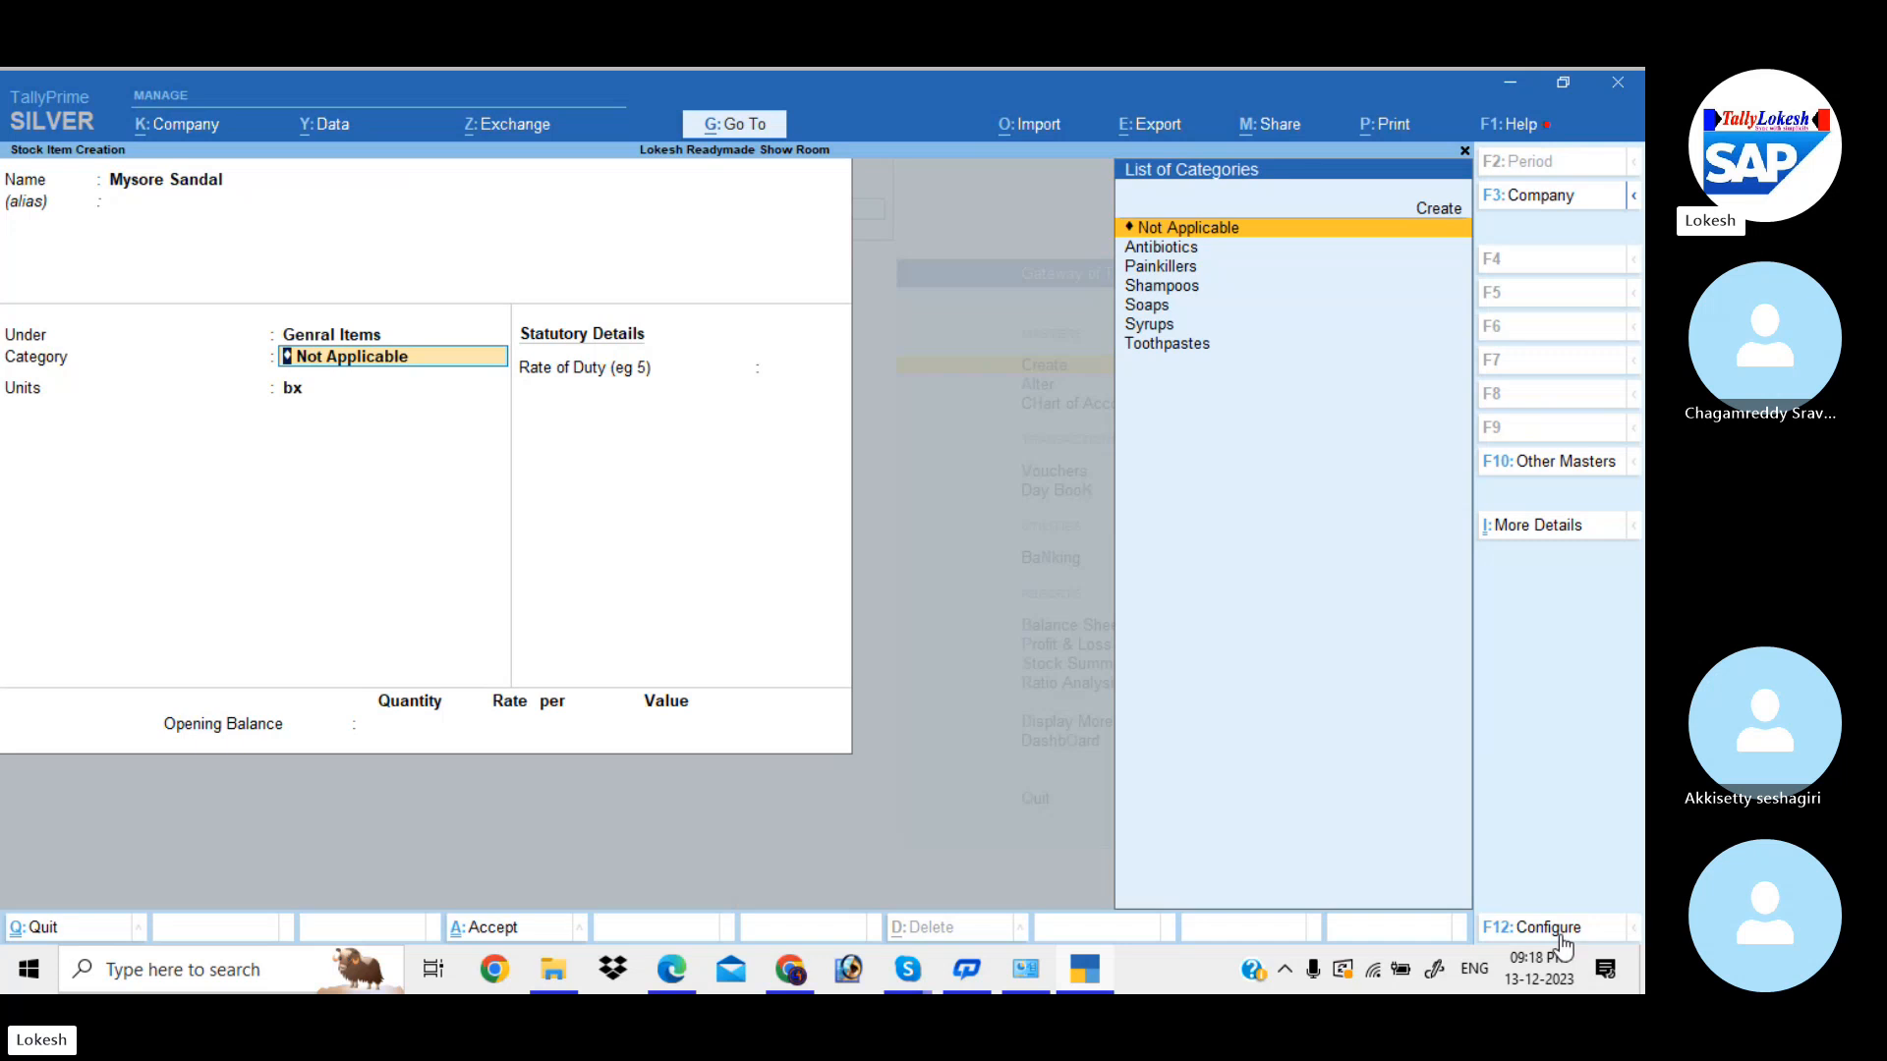
# - Assign Mysore Sandal to the Soaps category, keep the unit bx (Boxes) and save the stock item
pyautogui.press('Down')
pyautogui.press('Down')
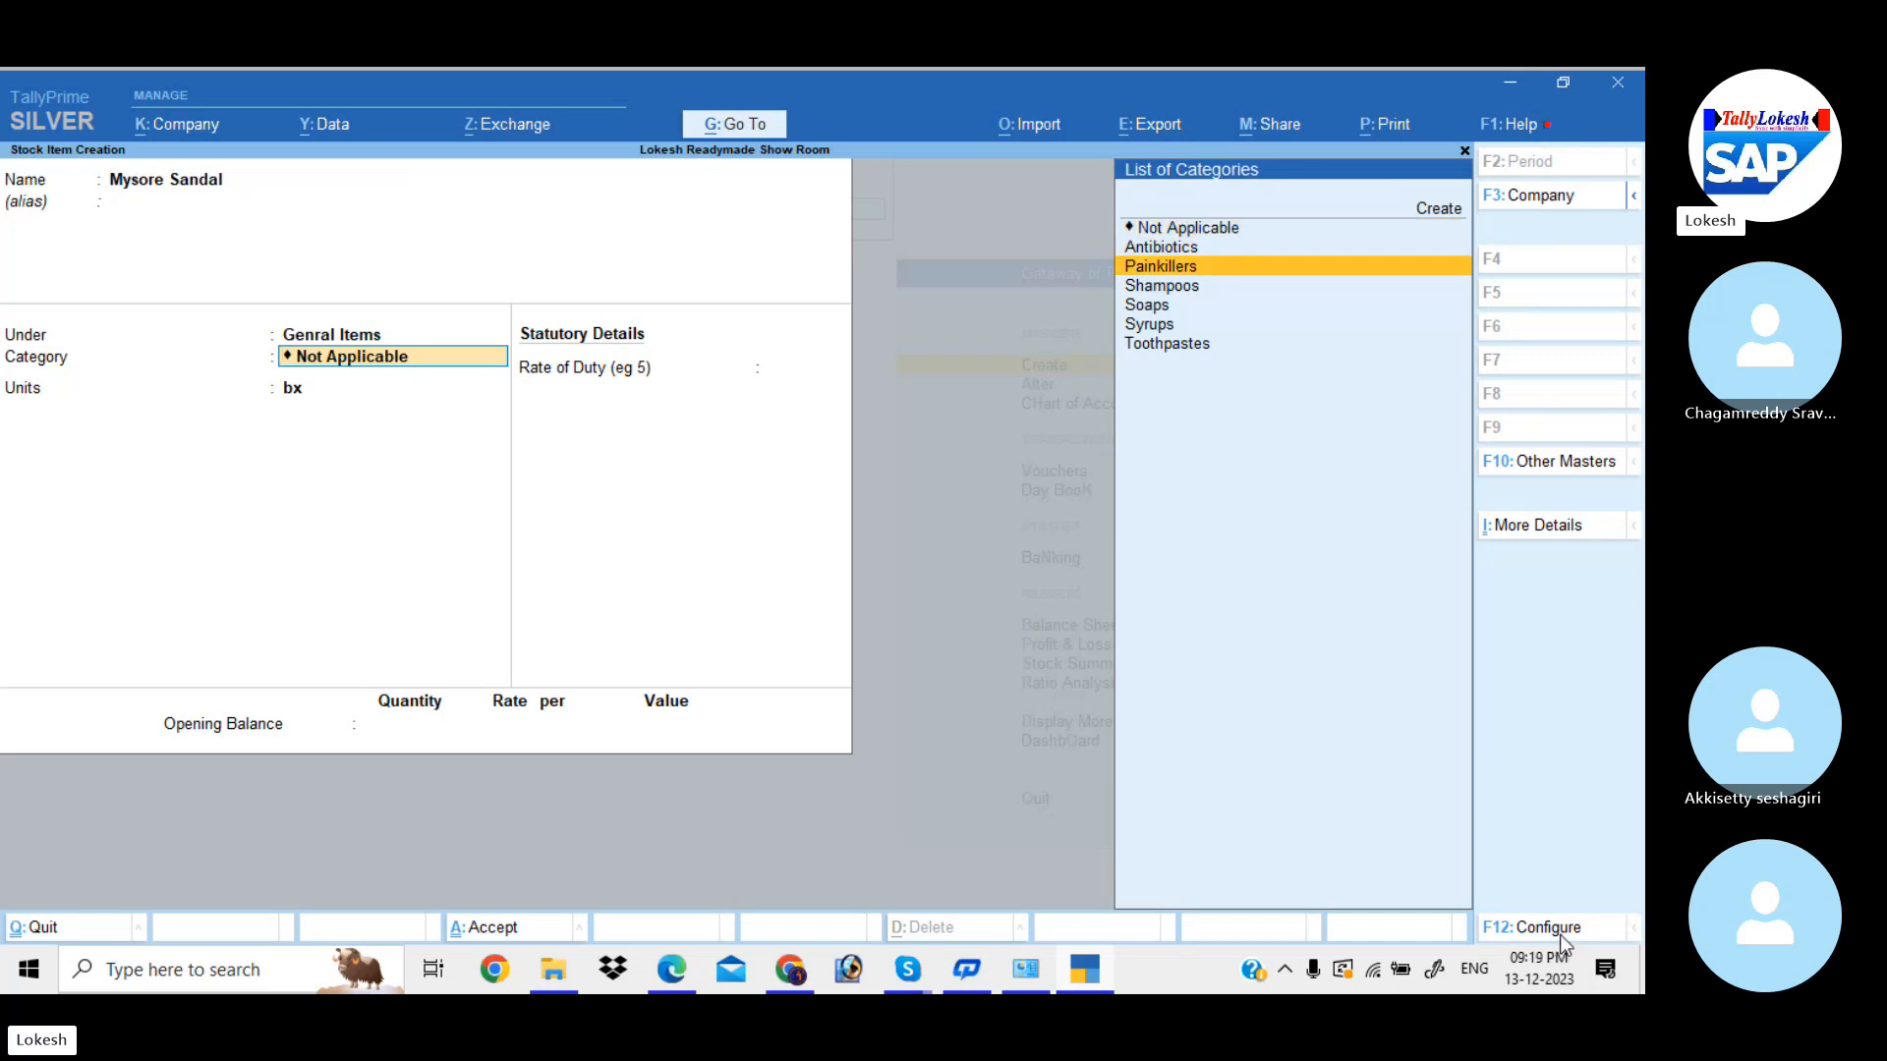
pyautogui.press('Down')
pyautogui.press('Down')
pyautogui.press('Down')
pyautogui.press('Up')
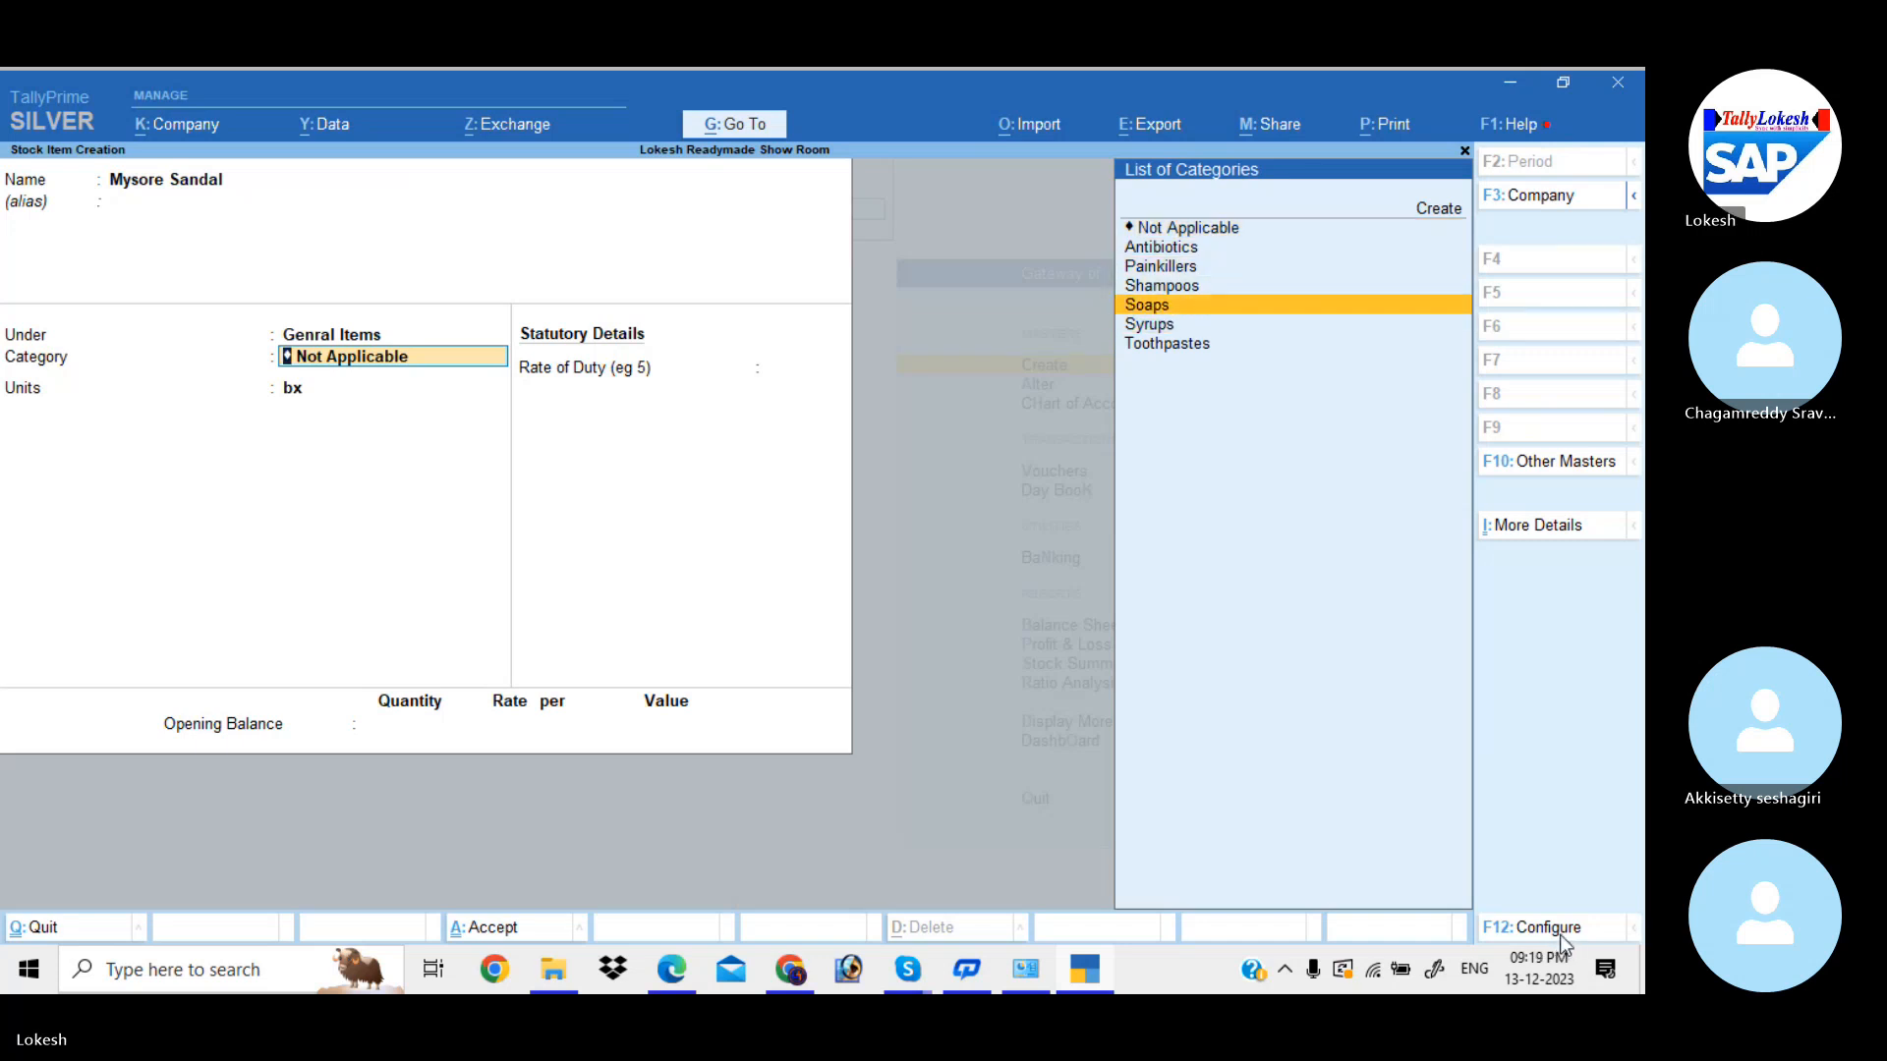
pyautogui.press('Return')
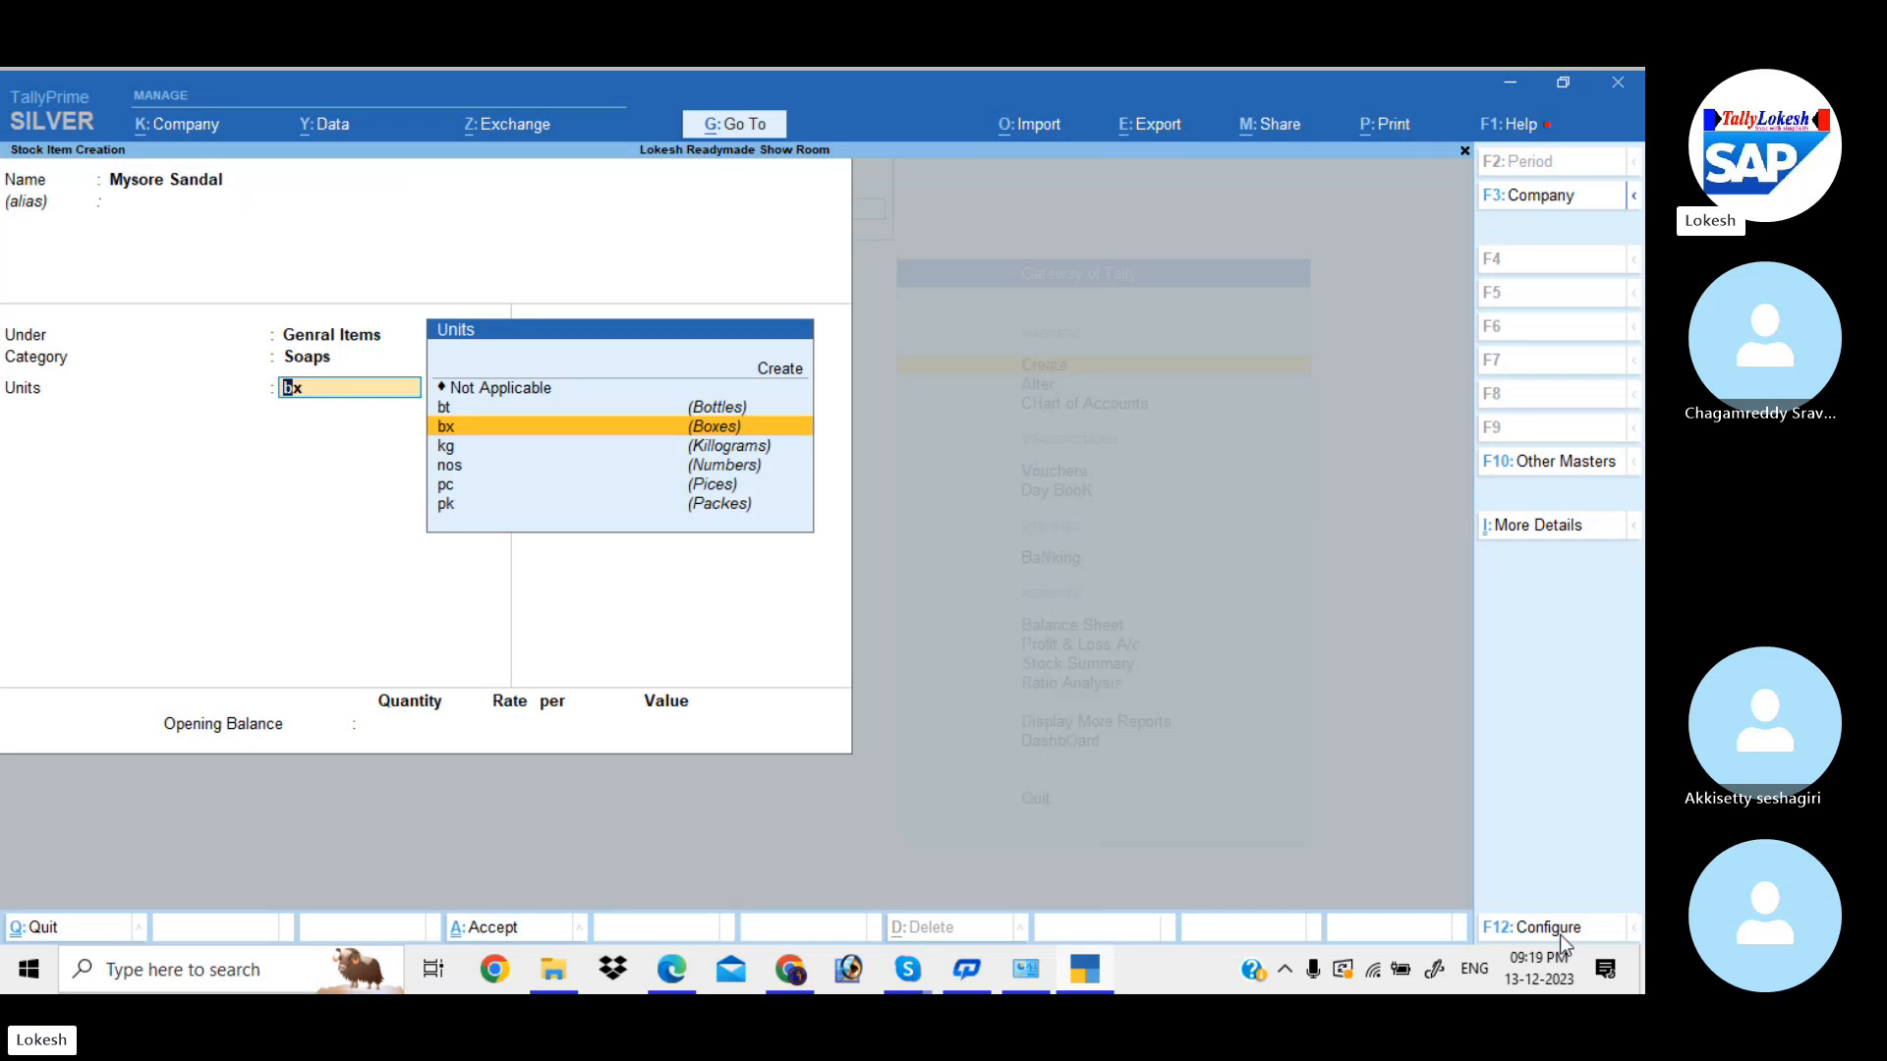
pyautogui.press('Return')
pyautogui.press('Return')
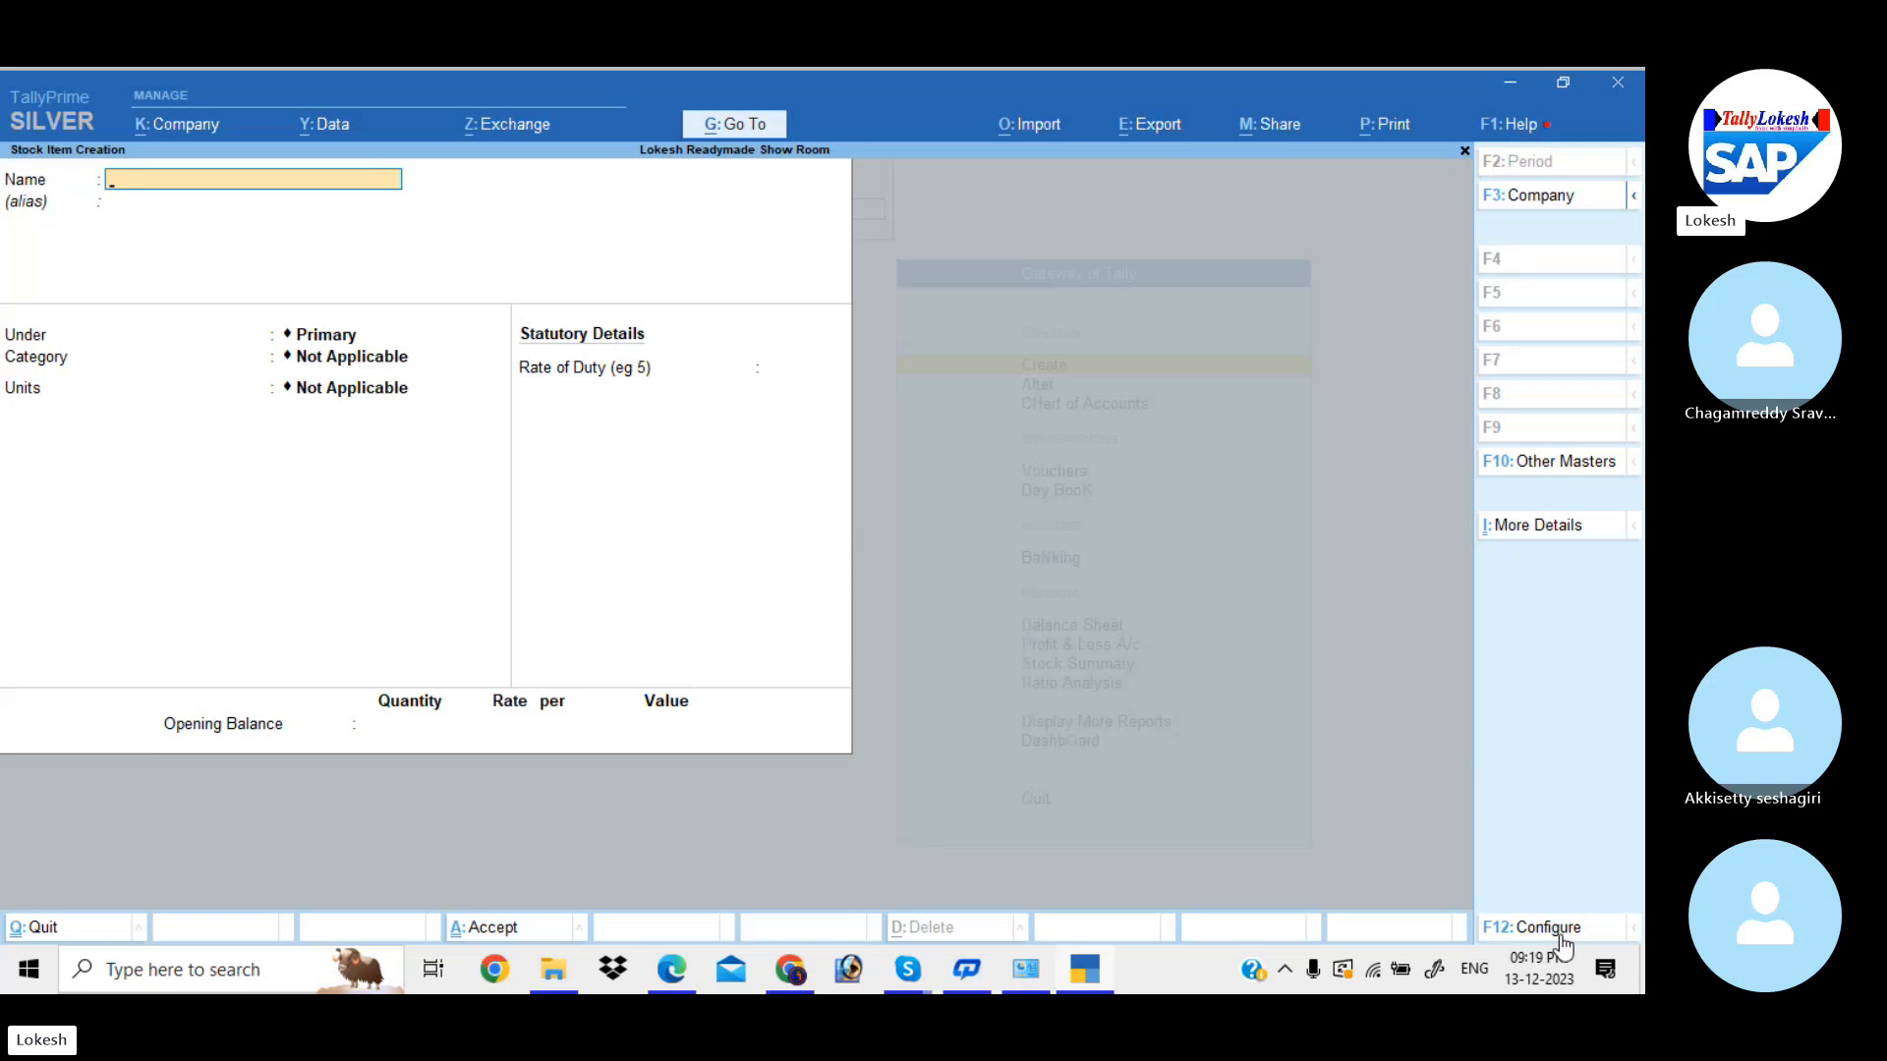
# - Start a new stock item named Cibaca under the Genral Items group and assign it to the Toothpastes category
pyautogui.write('Cibaca')
pyautogui.press('Return')
pyautogui.press('Down')
pyautogui.press('Return')
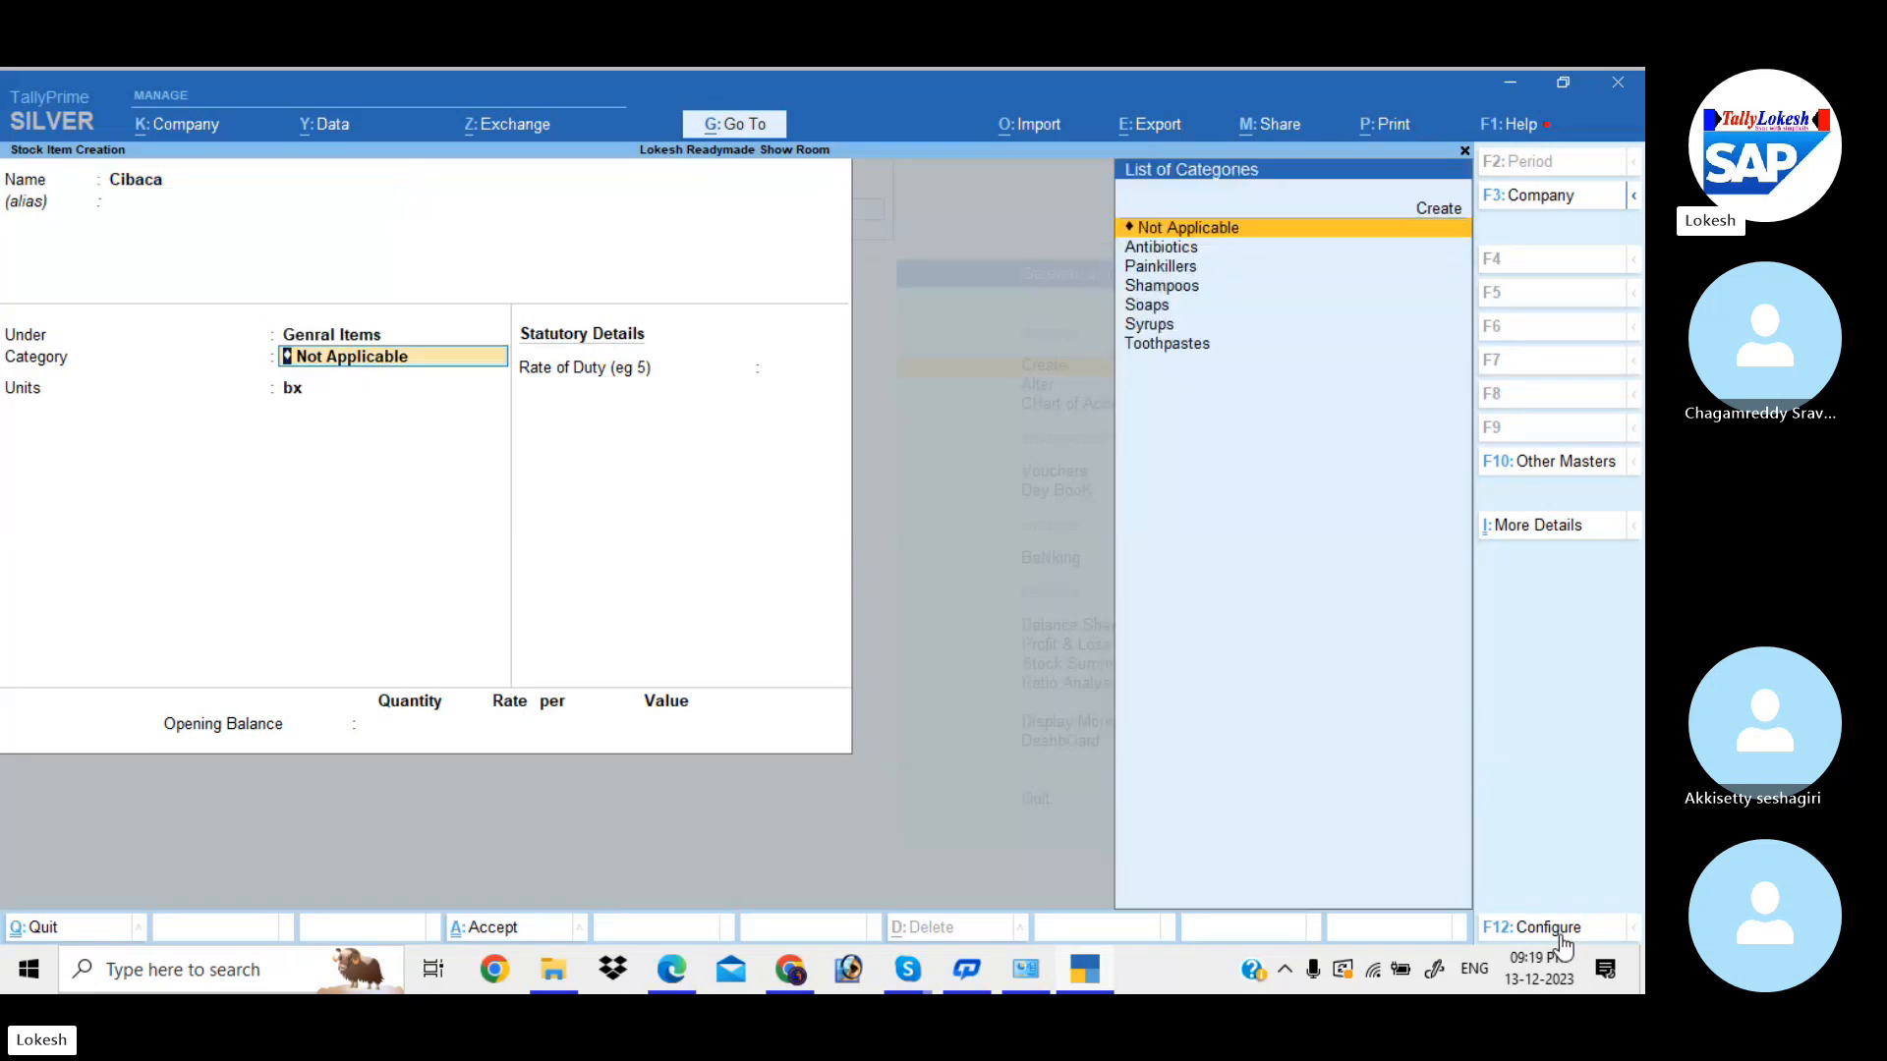
pyautogui.press('Down')
pyautogui.press('Down')
pyautogui.press('Down')
pyautogui.press('Down')
pyautogui.press('Down')
pyautogui.press('Down')
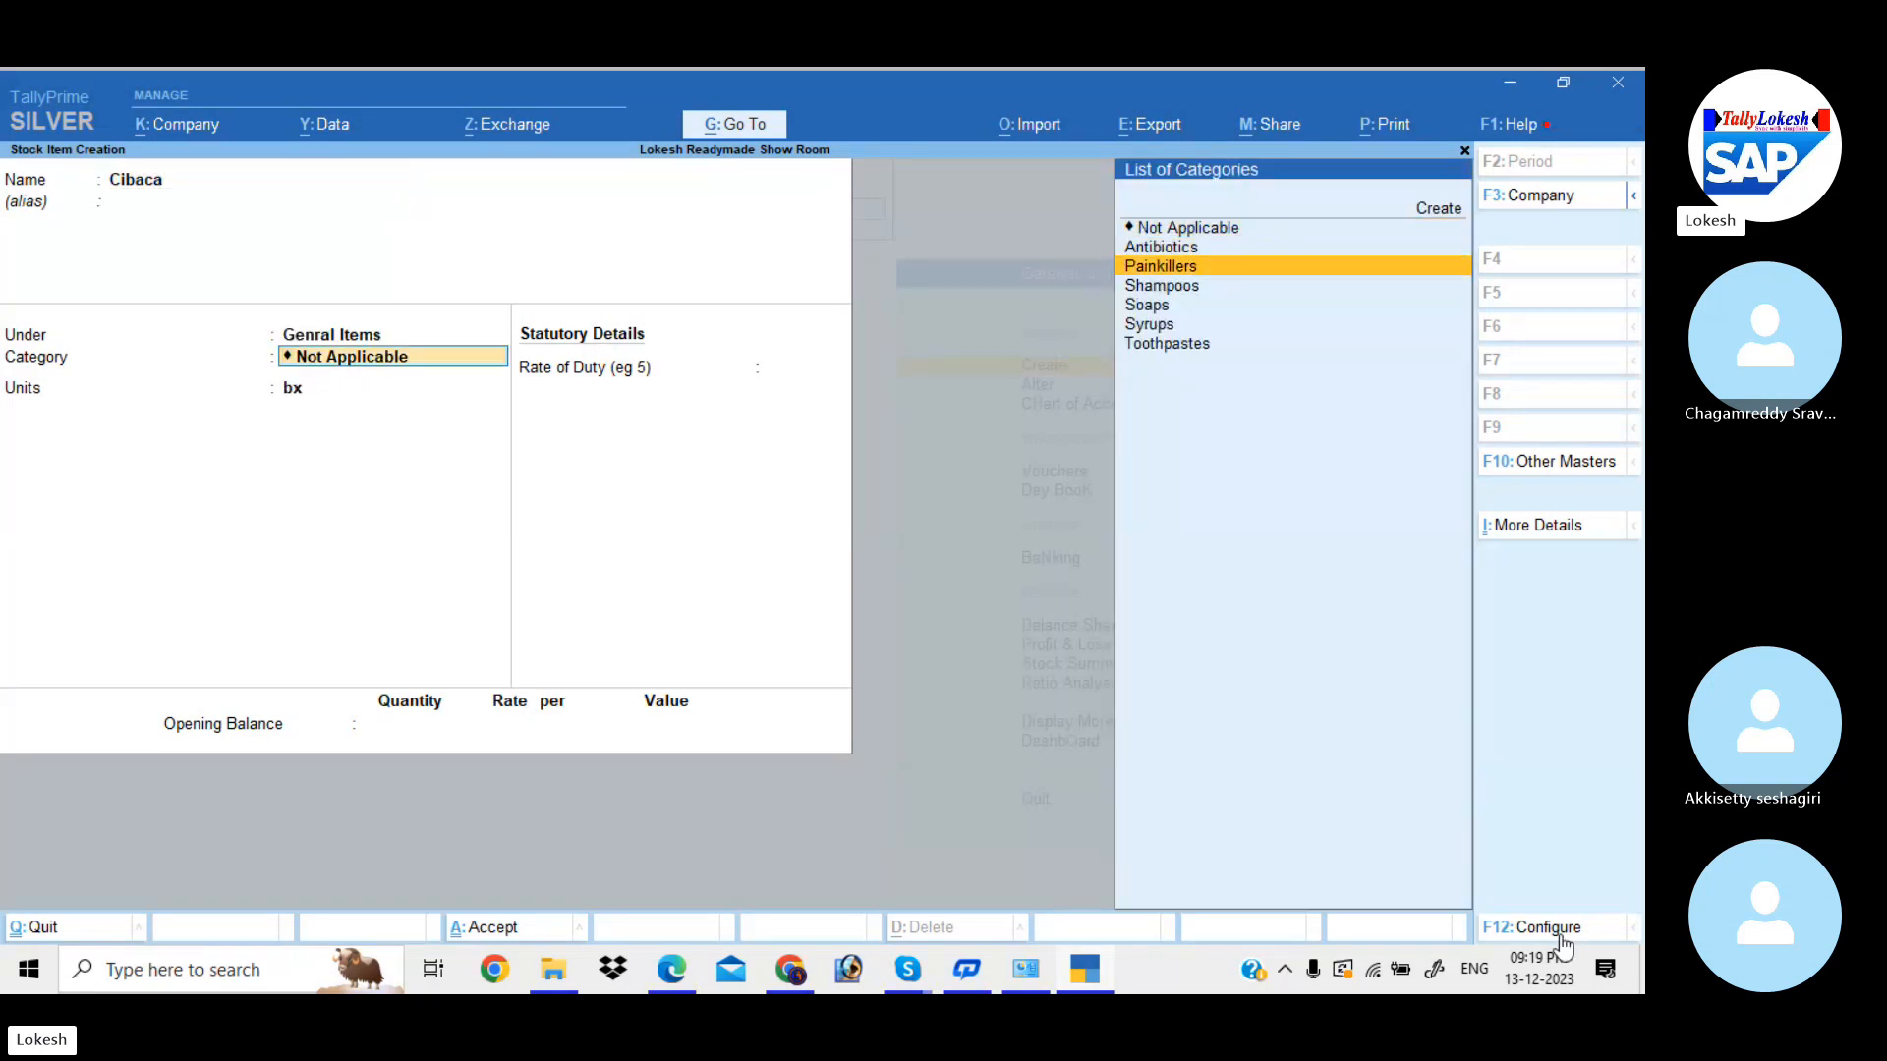
pyautogui.press('Return')
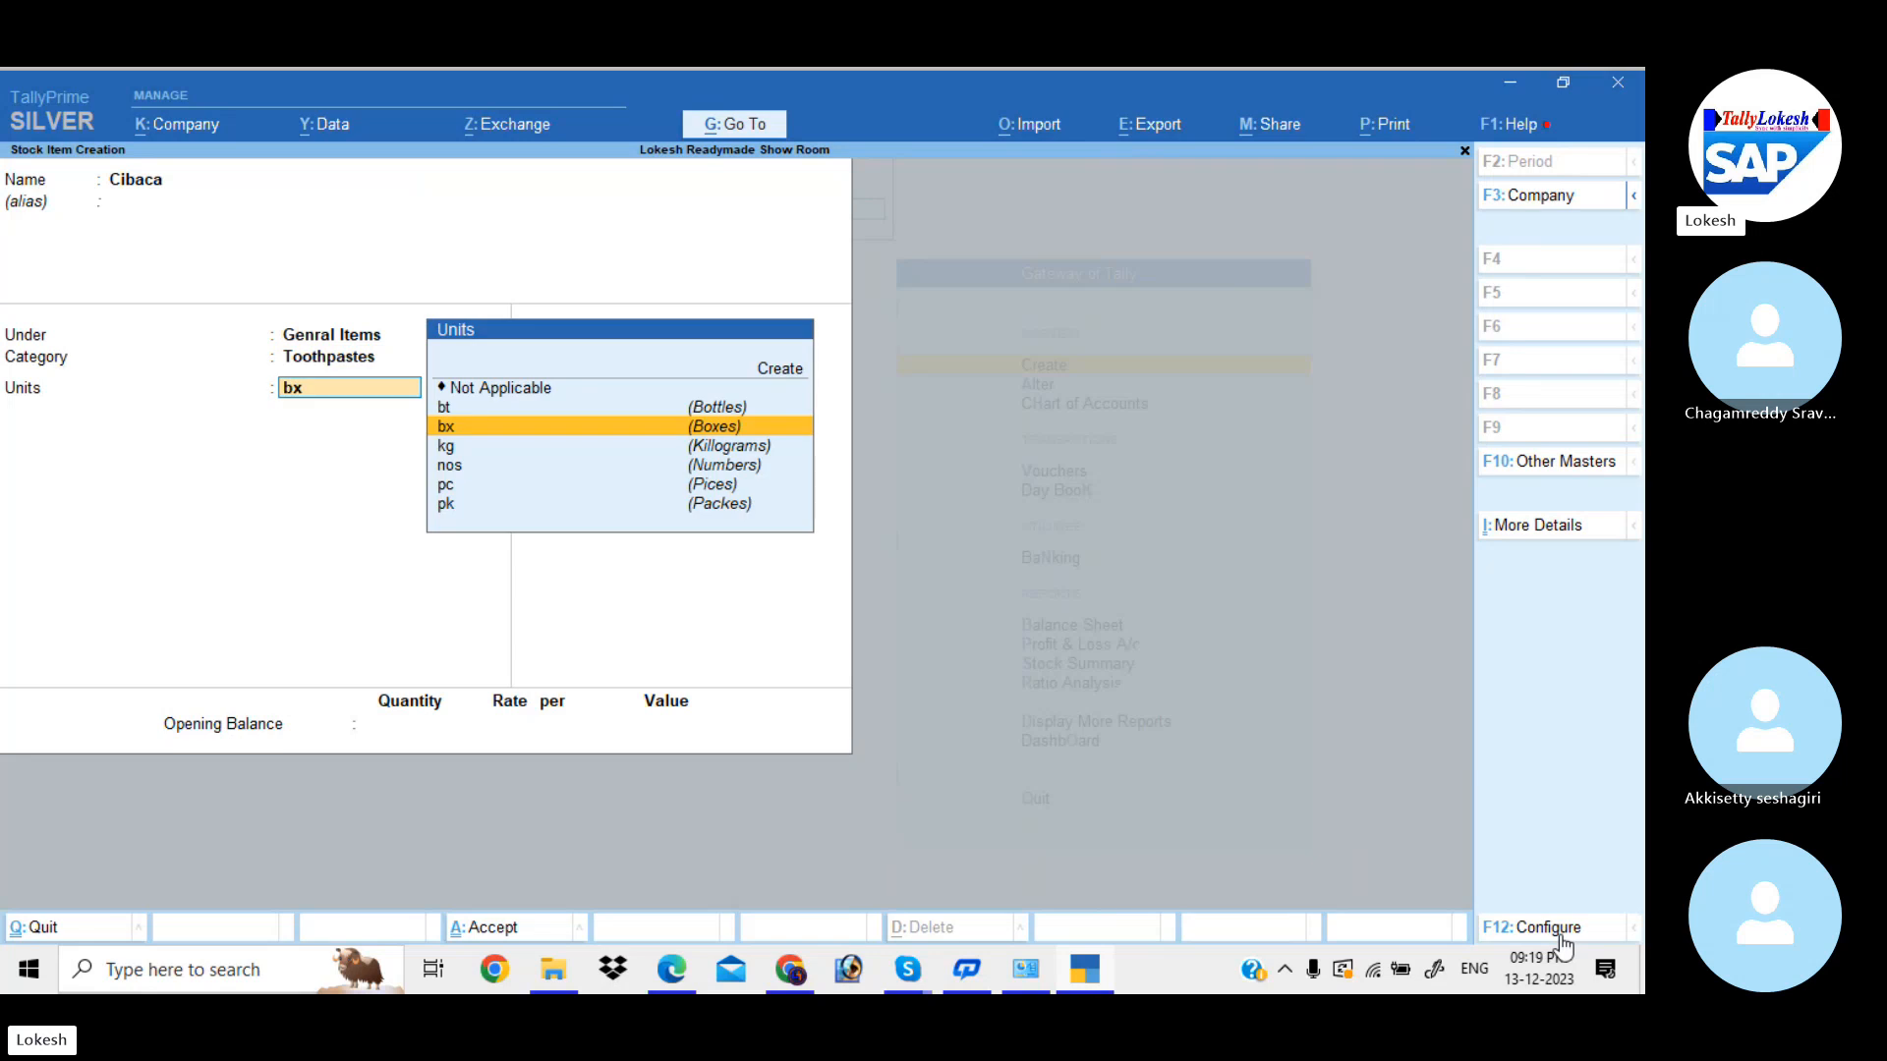
# - Set the unit of Cibaca to pk (Packes) and save the stock item
pyautogui.press('Down')
pyautogui.press('Down')
pyautogui.press('Down')
pyautogui.press('Down')
pyautogui.press('Return')
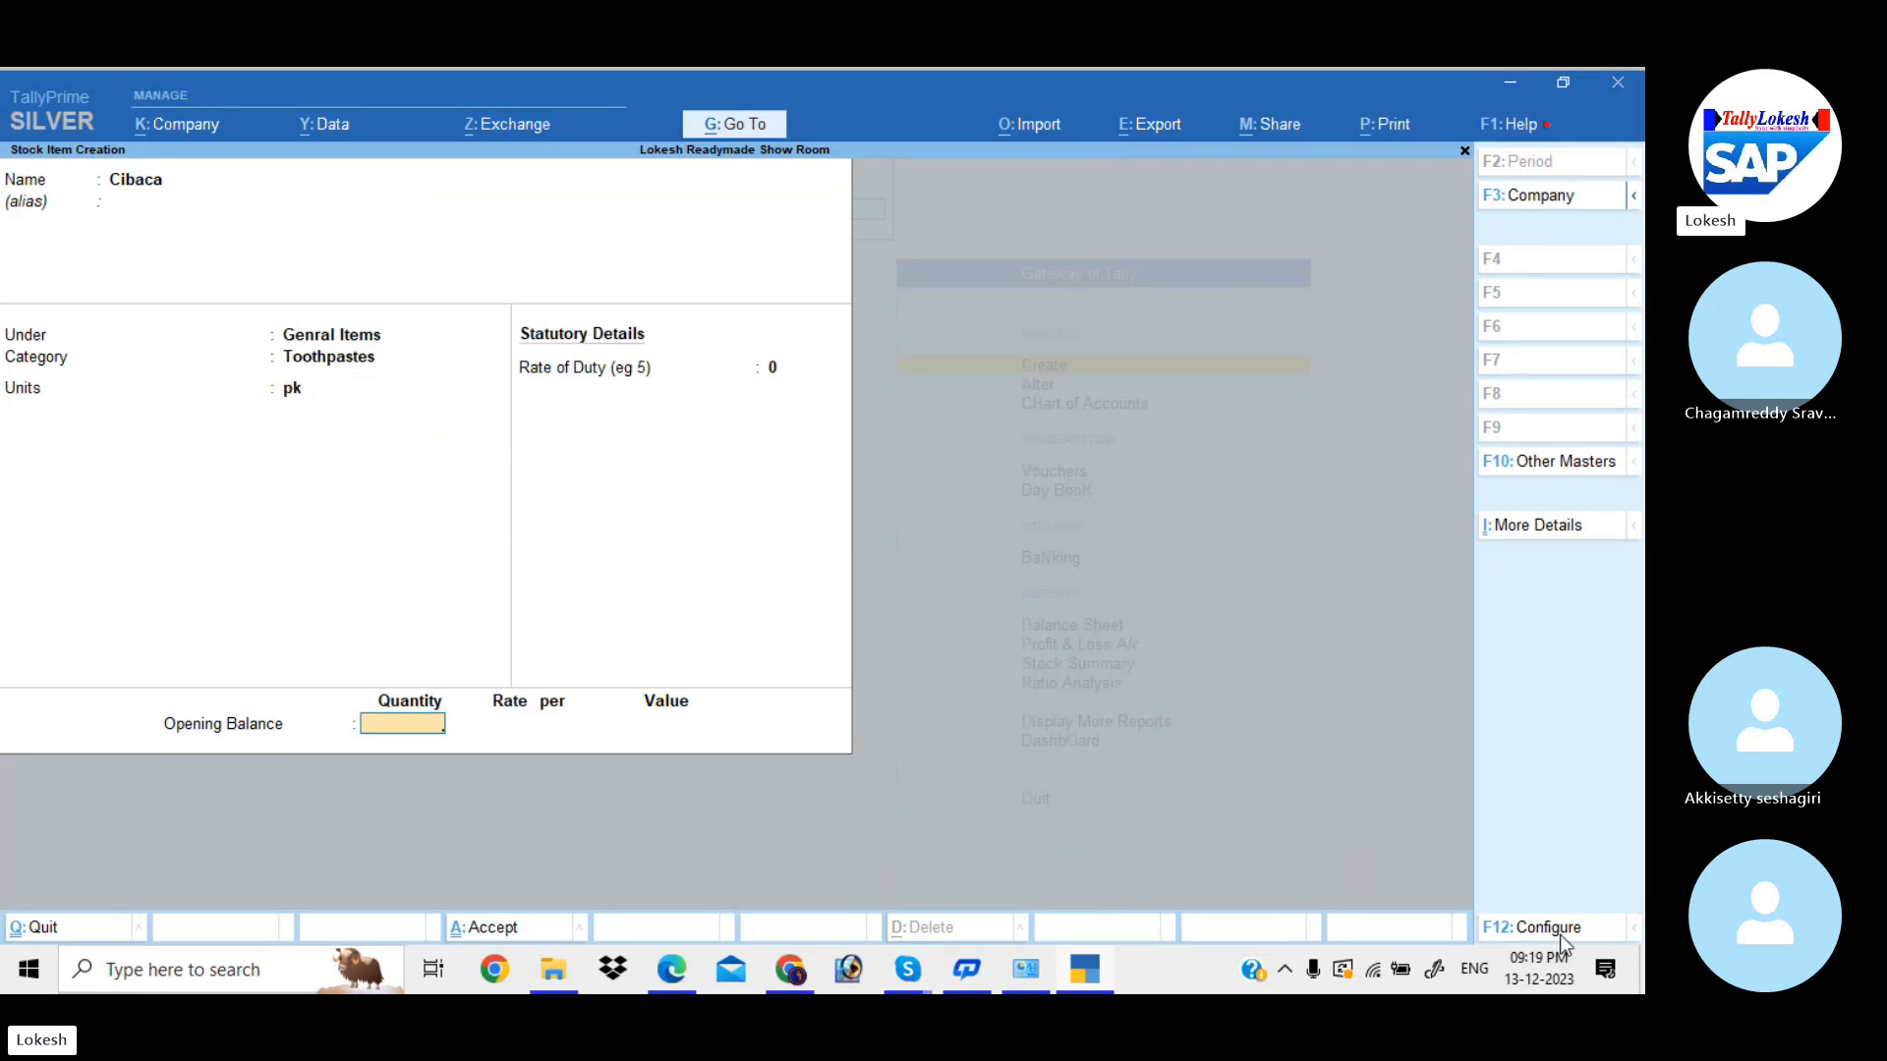
pyautogui.press('Return')
pyautogui.press('Return')
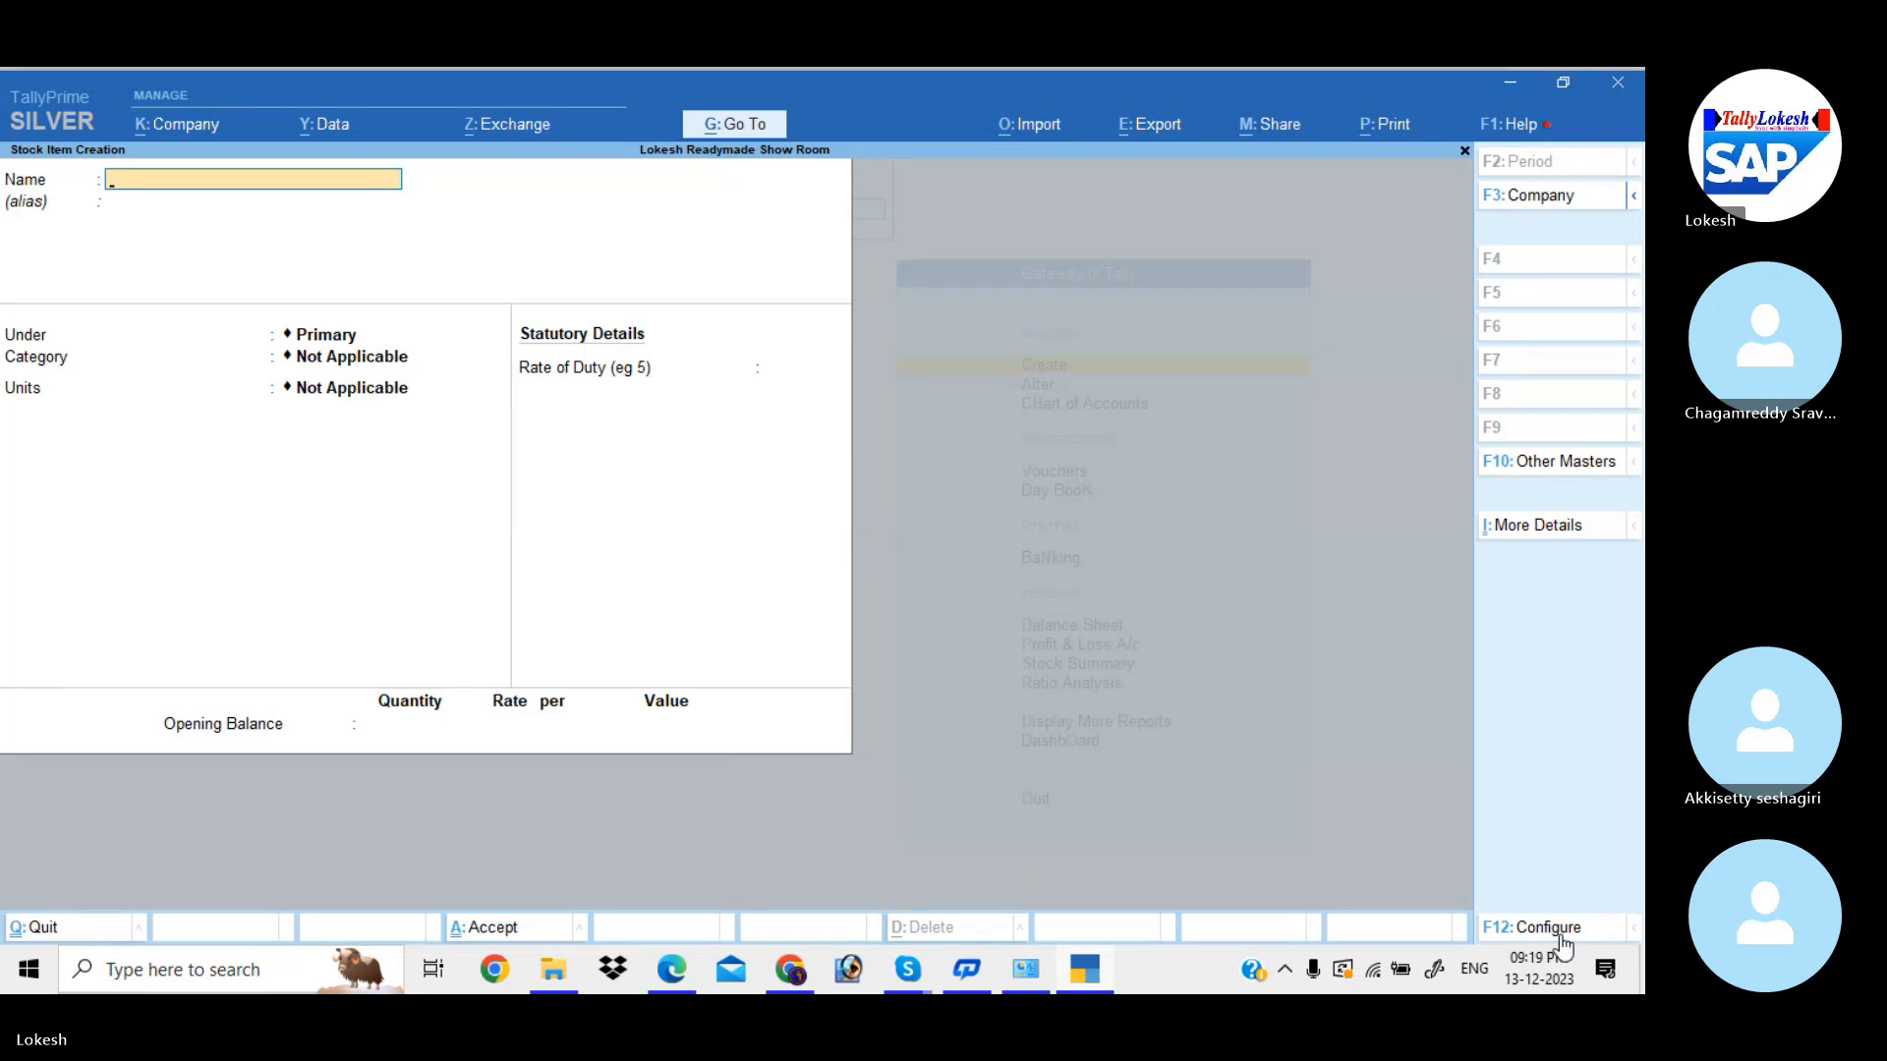
# - Start a new stock item named Clinic Plus under the Genral Items group
pyautogui.write('Clinic P')
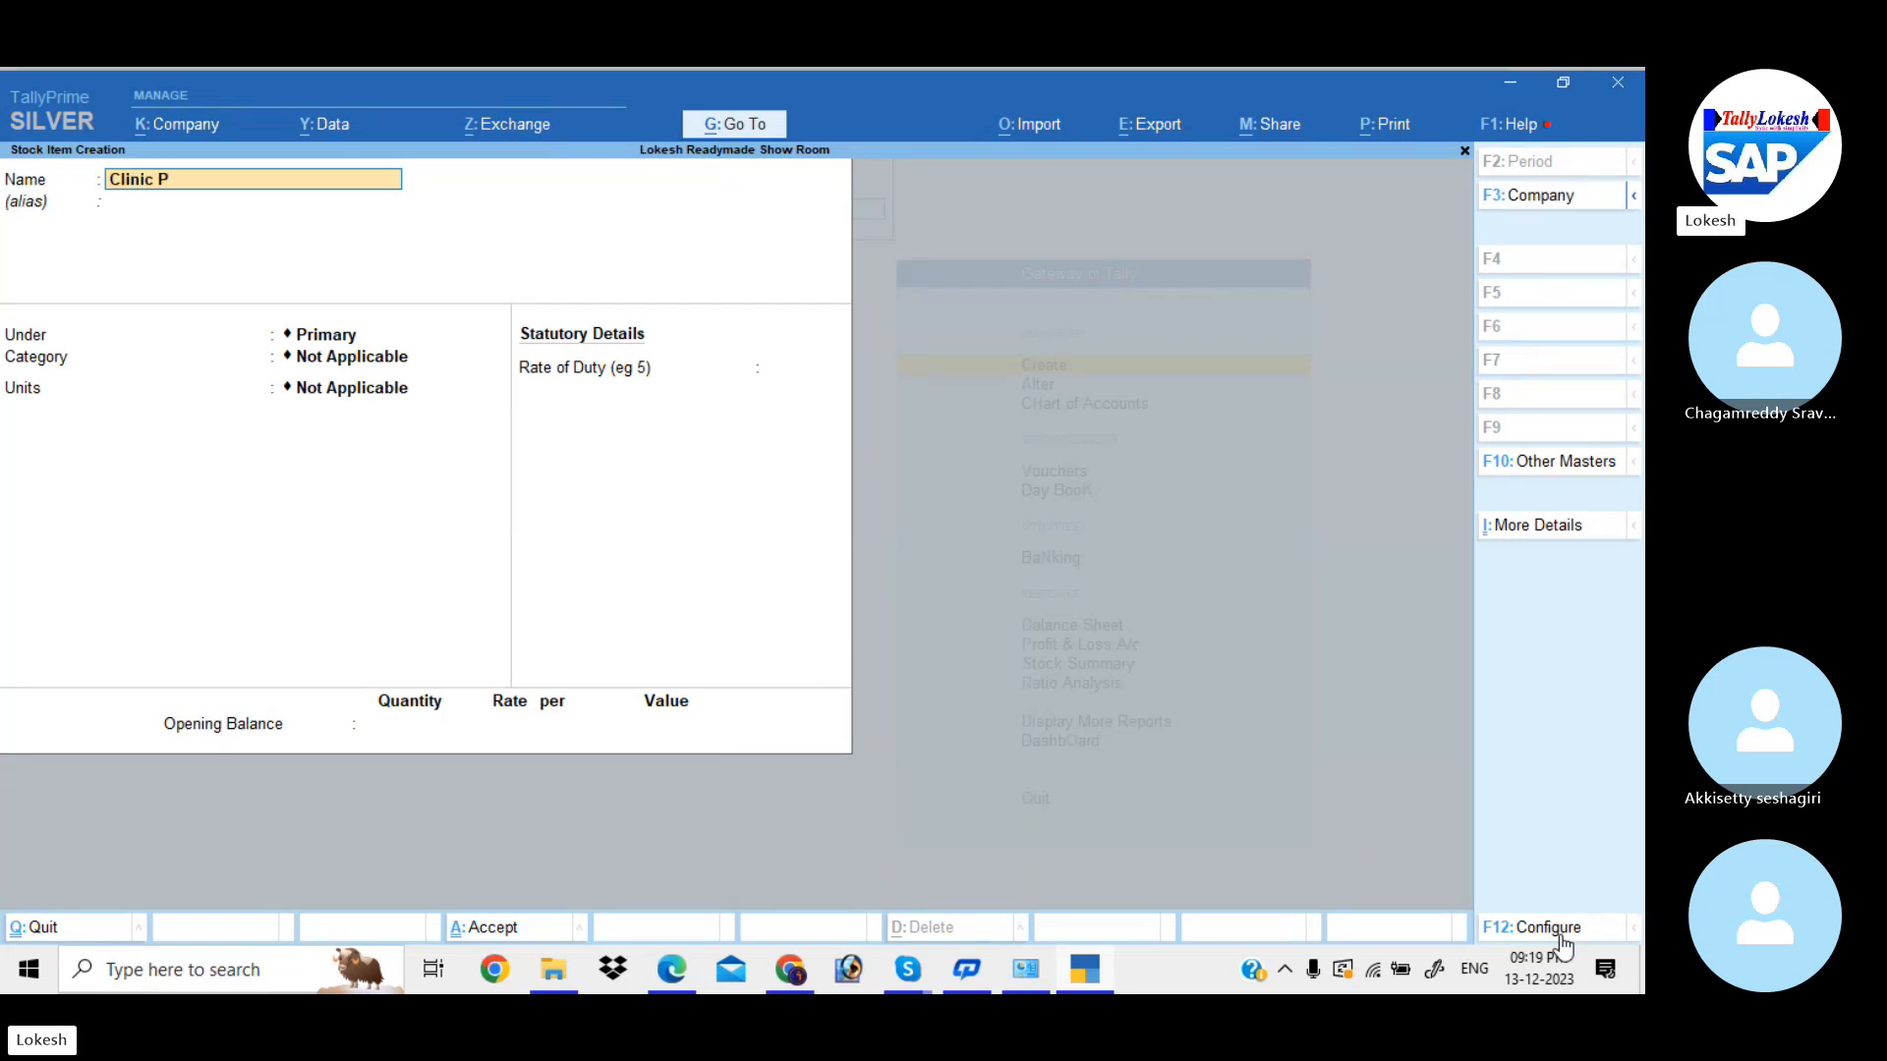
pyautogui.write('llu')
pyautogui.write('us')
pyautogui.press('Return')
pyautogui.press('Down')
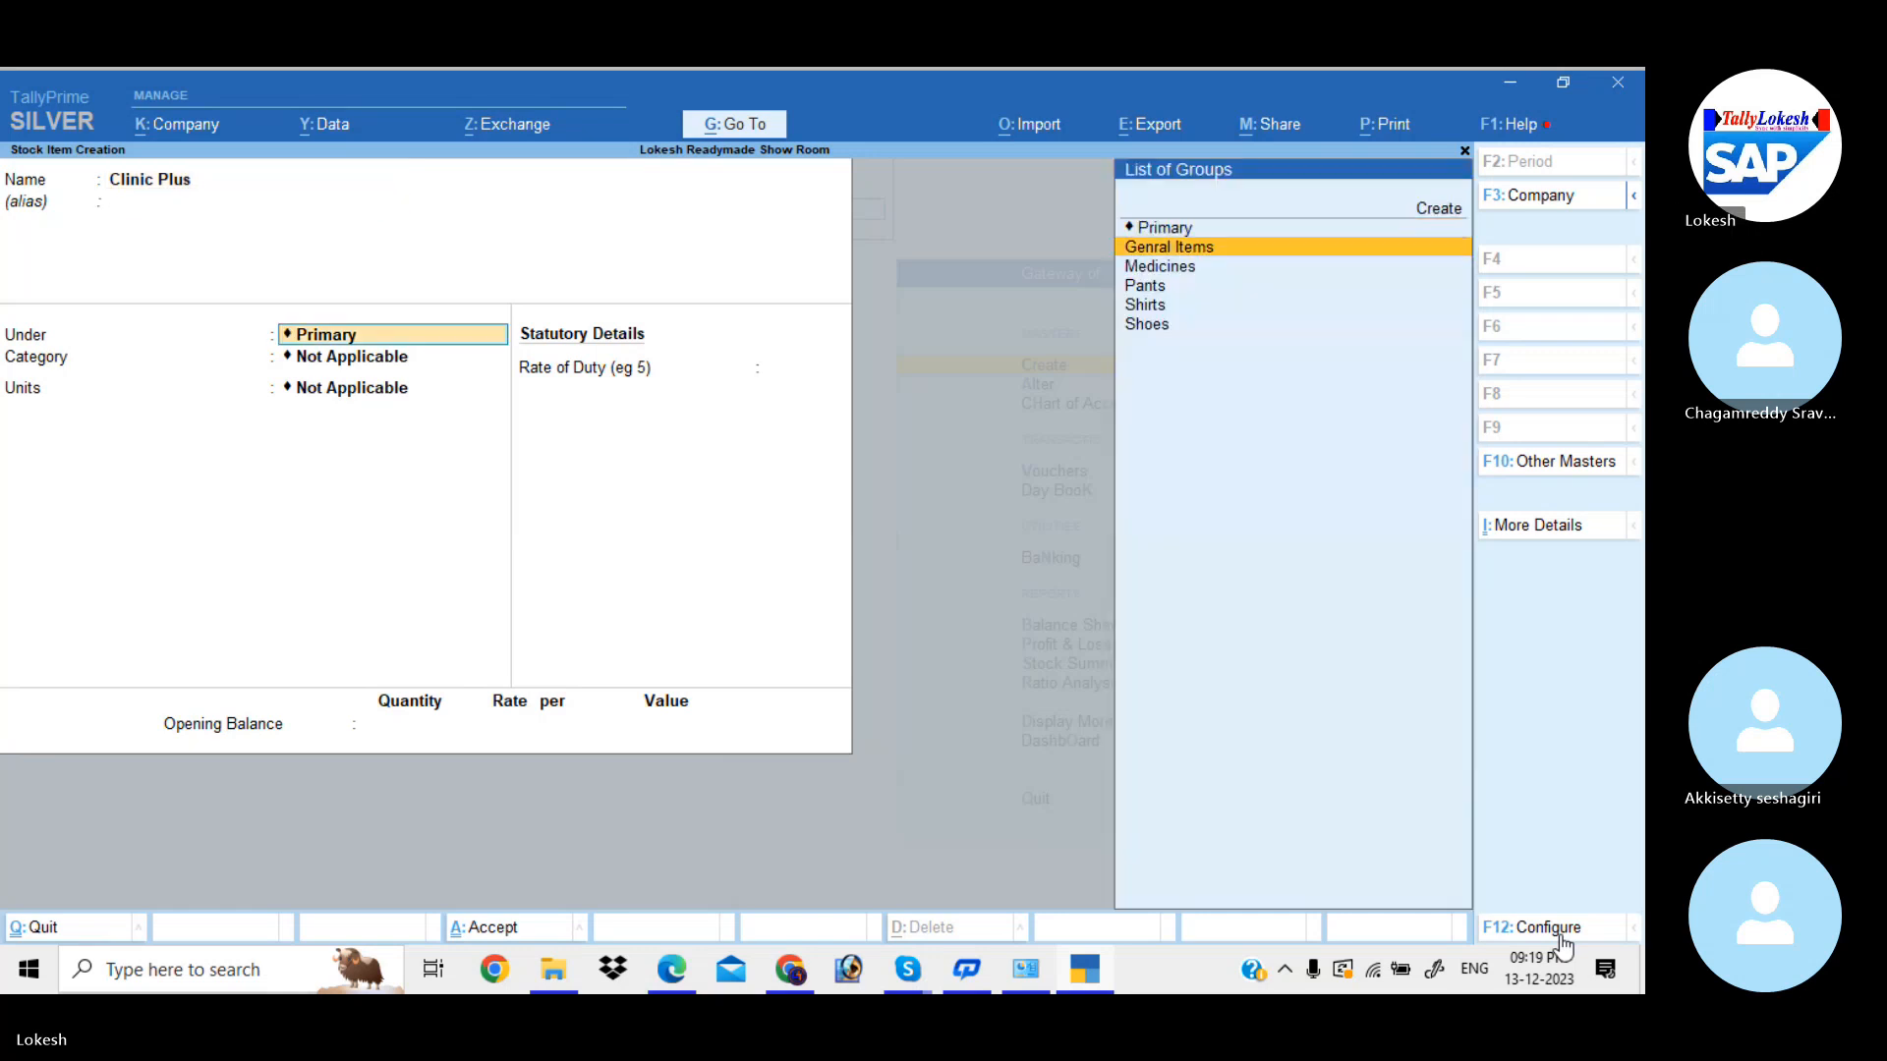
pyautogui.press('Return')
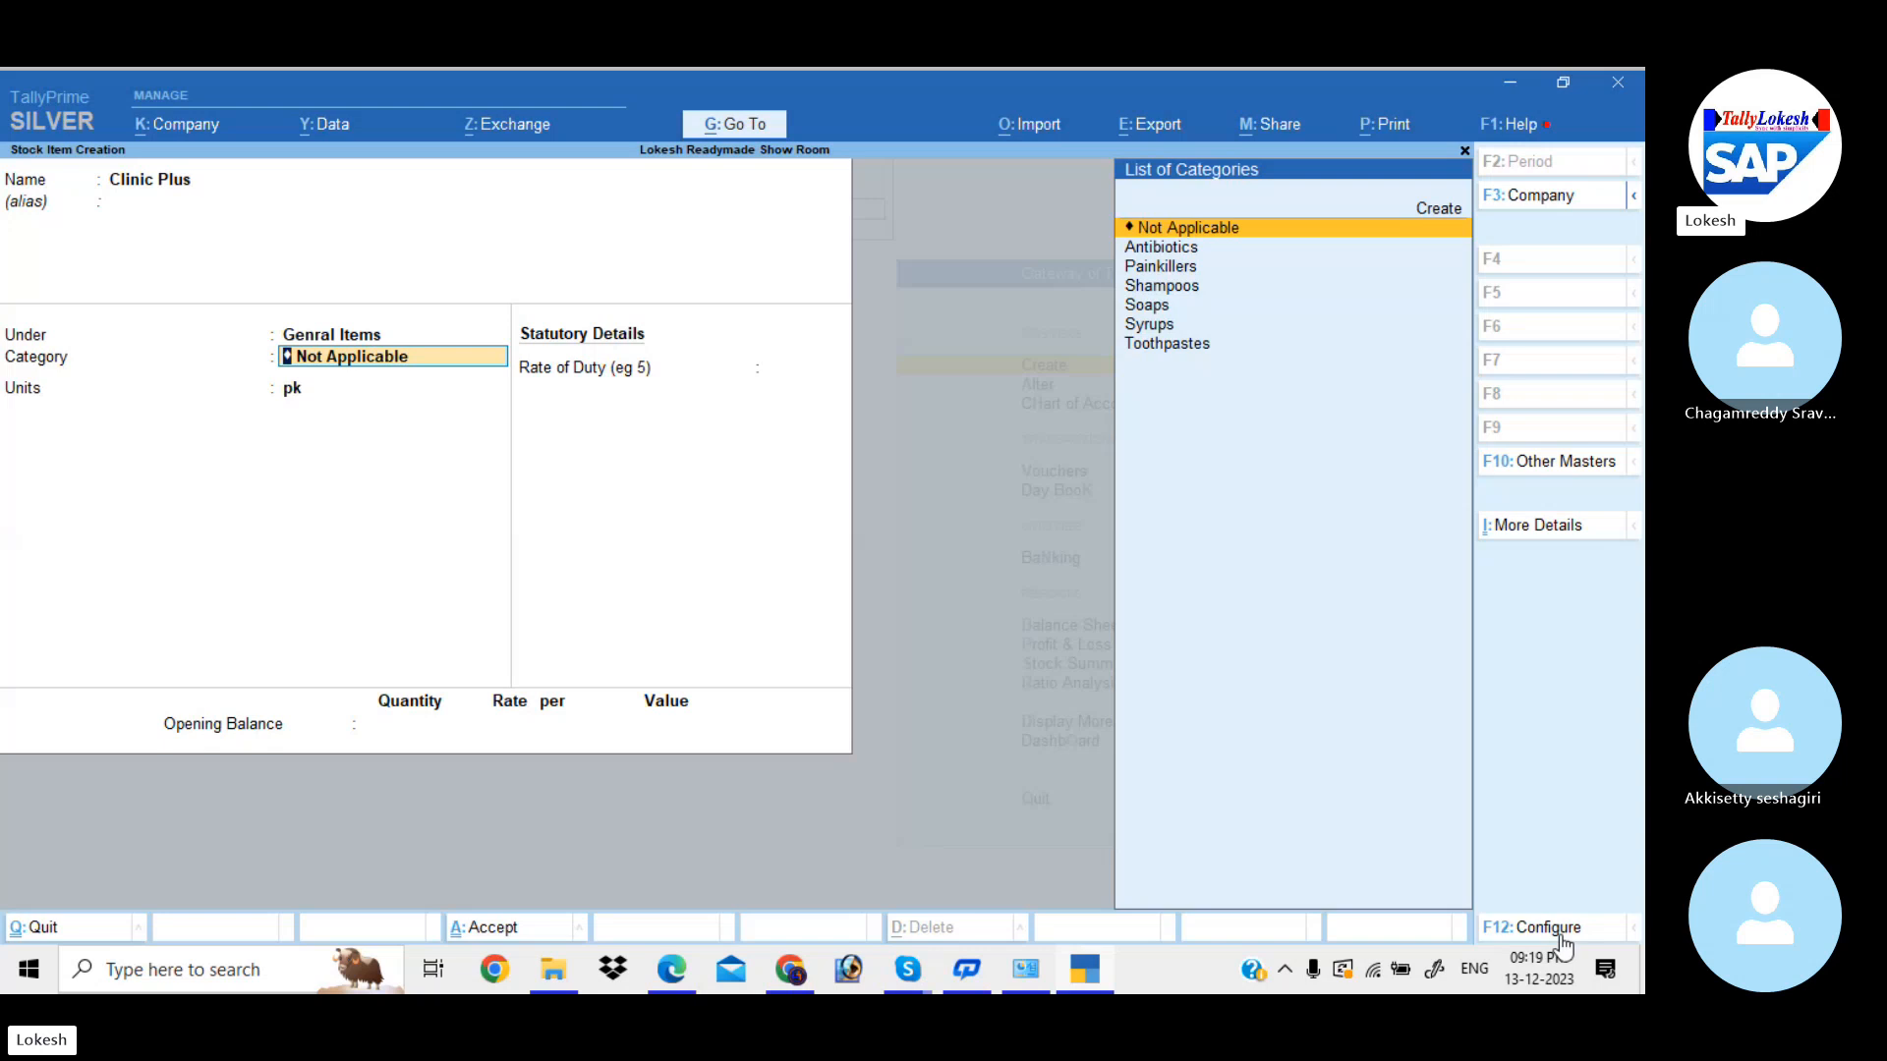
# - Assign Clinic Plus to the Shampoos category with unit pc (Pices) and save the stock item
pyautogui.press('Down')
pyautogui.press('Down')
pyautogui.press('Down')
pyautogui.press('Down')
pyautogui.press('Up')
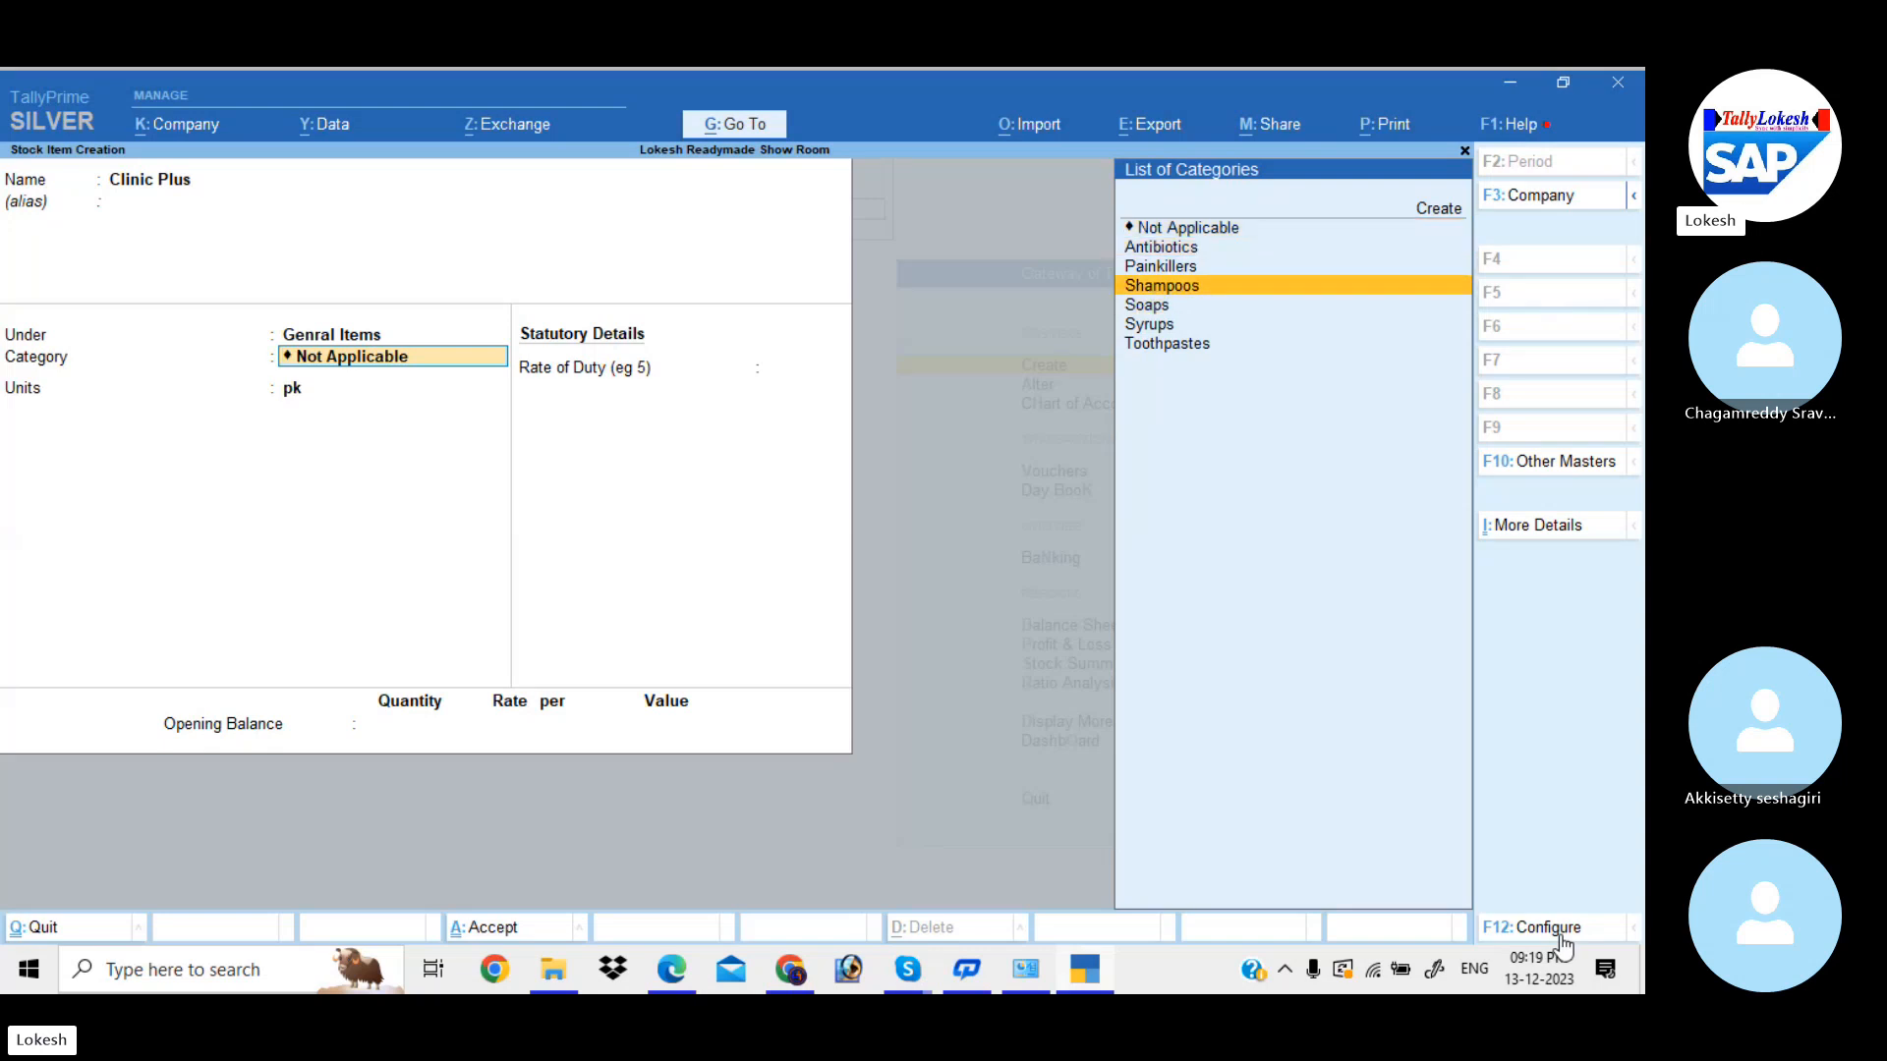
pyautogui.press('Return')
pyautogui.press('Up')
pyautogui.press('Return')
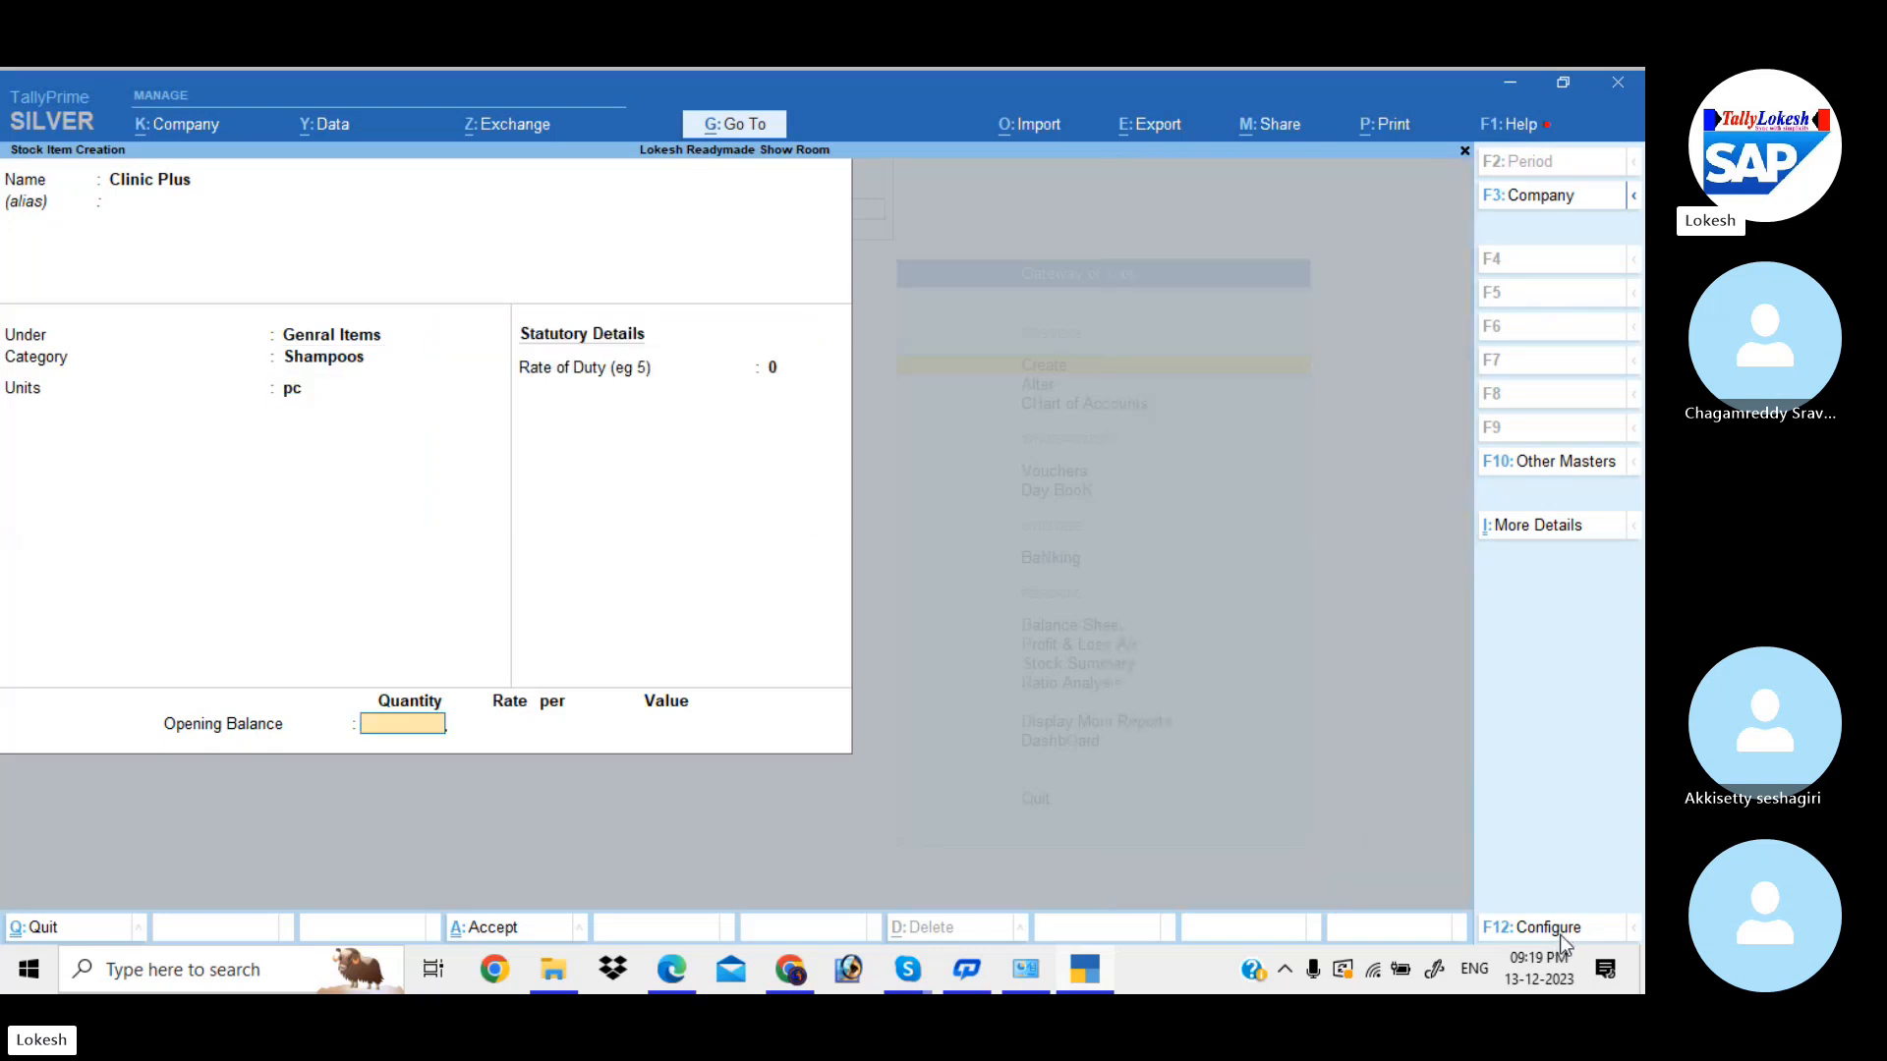
pyautogui.press('Return')
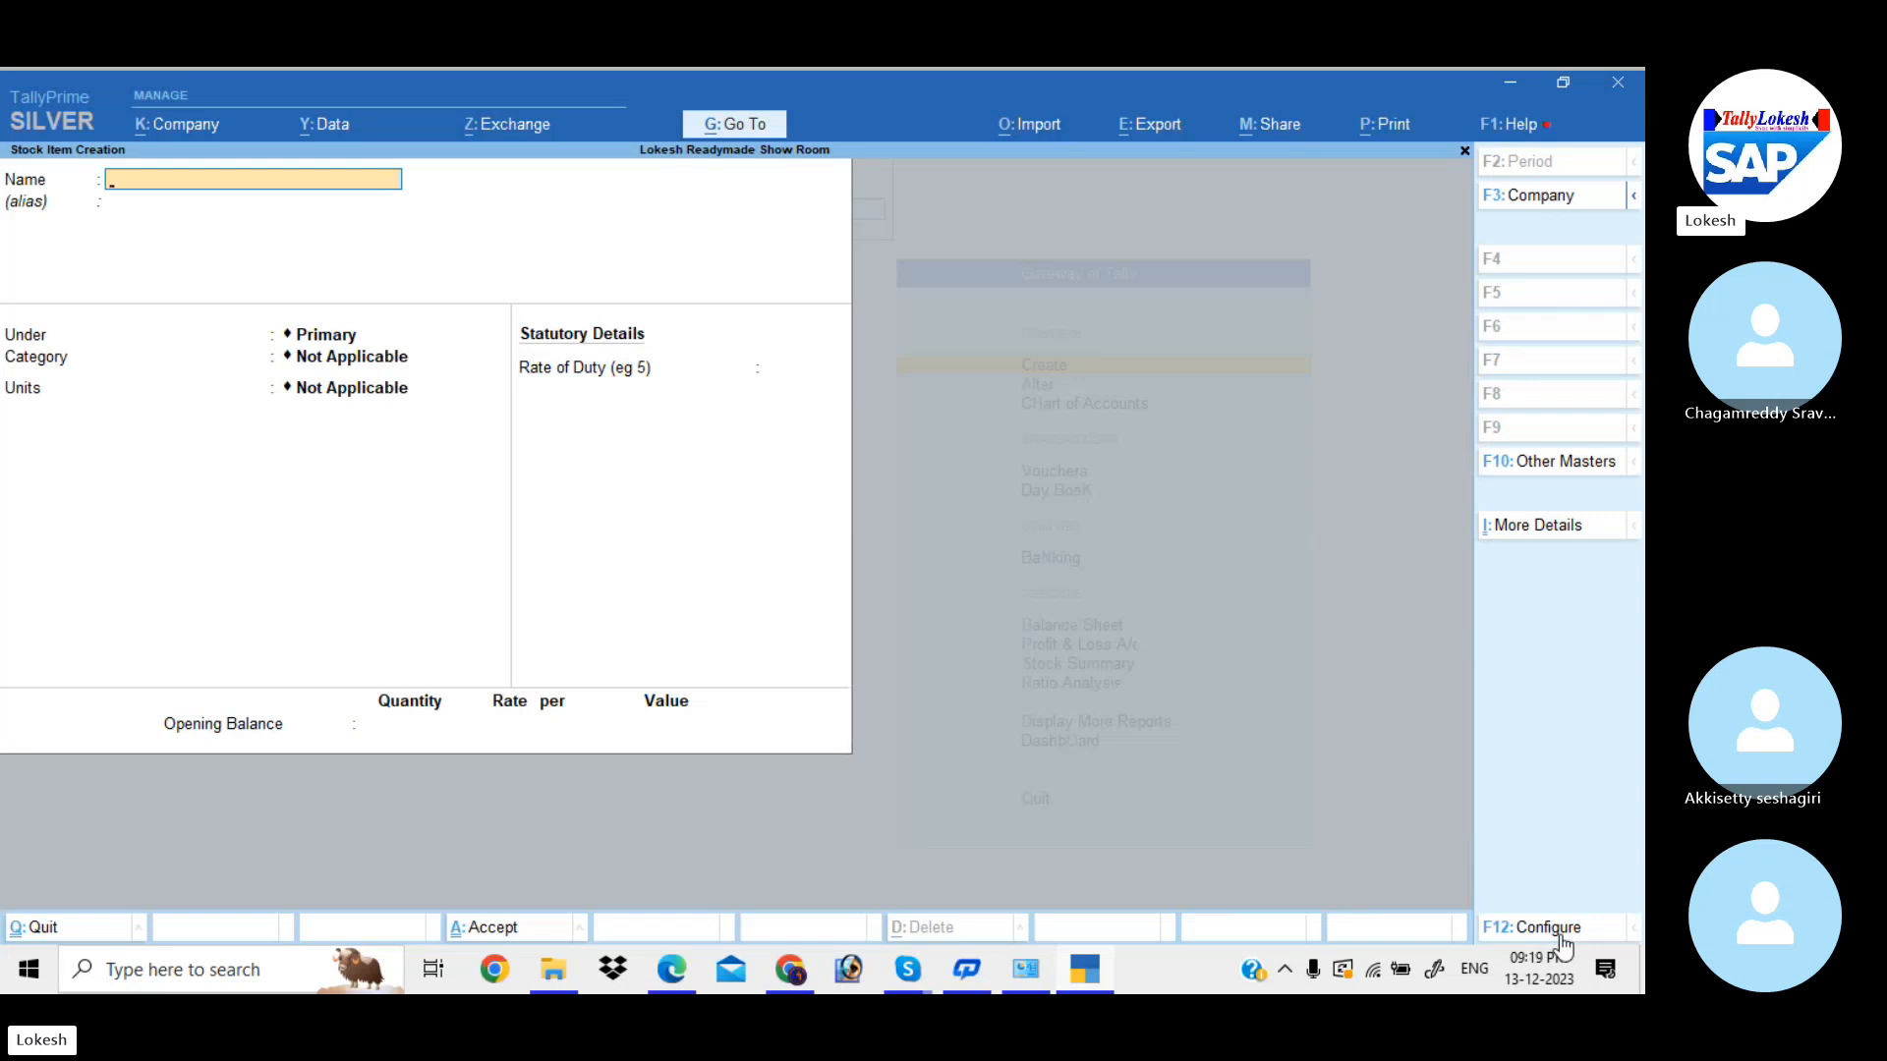
# - Leave stock item creation and start a new ledger named Sun Traders without an alias
pyautogui.press('Escape')
pyautogui.press('Return')
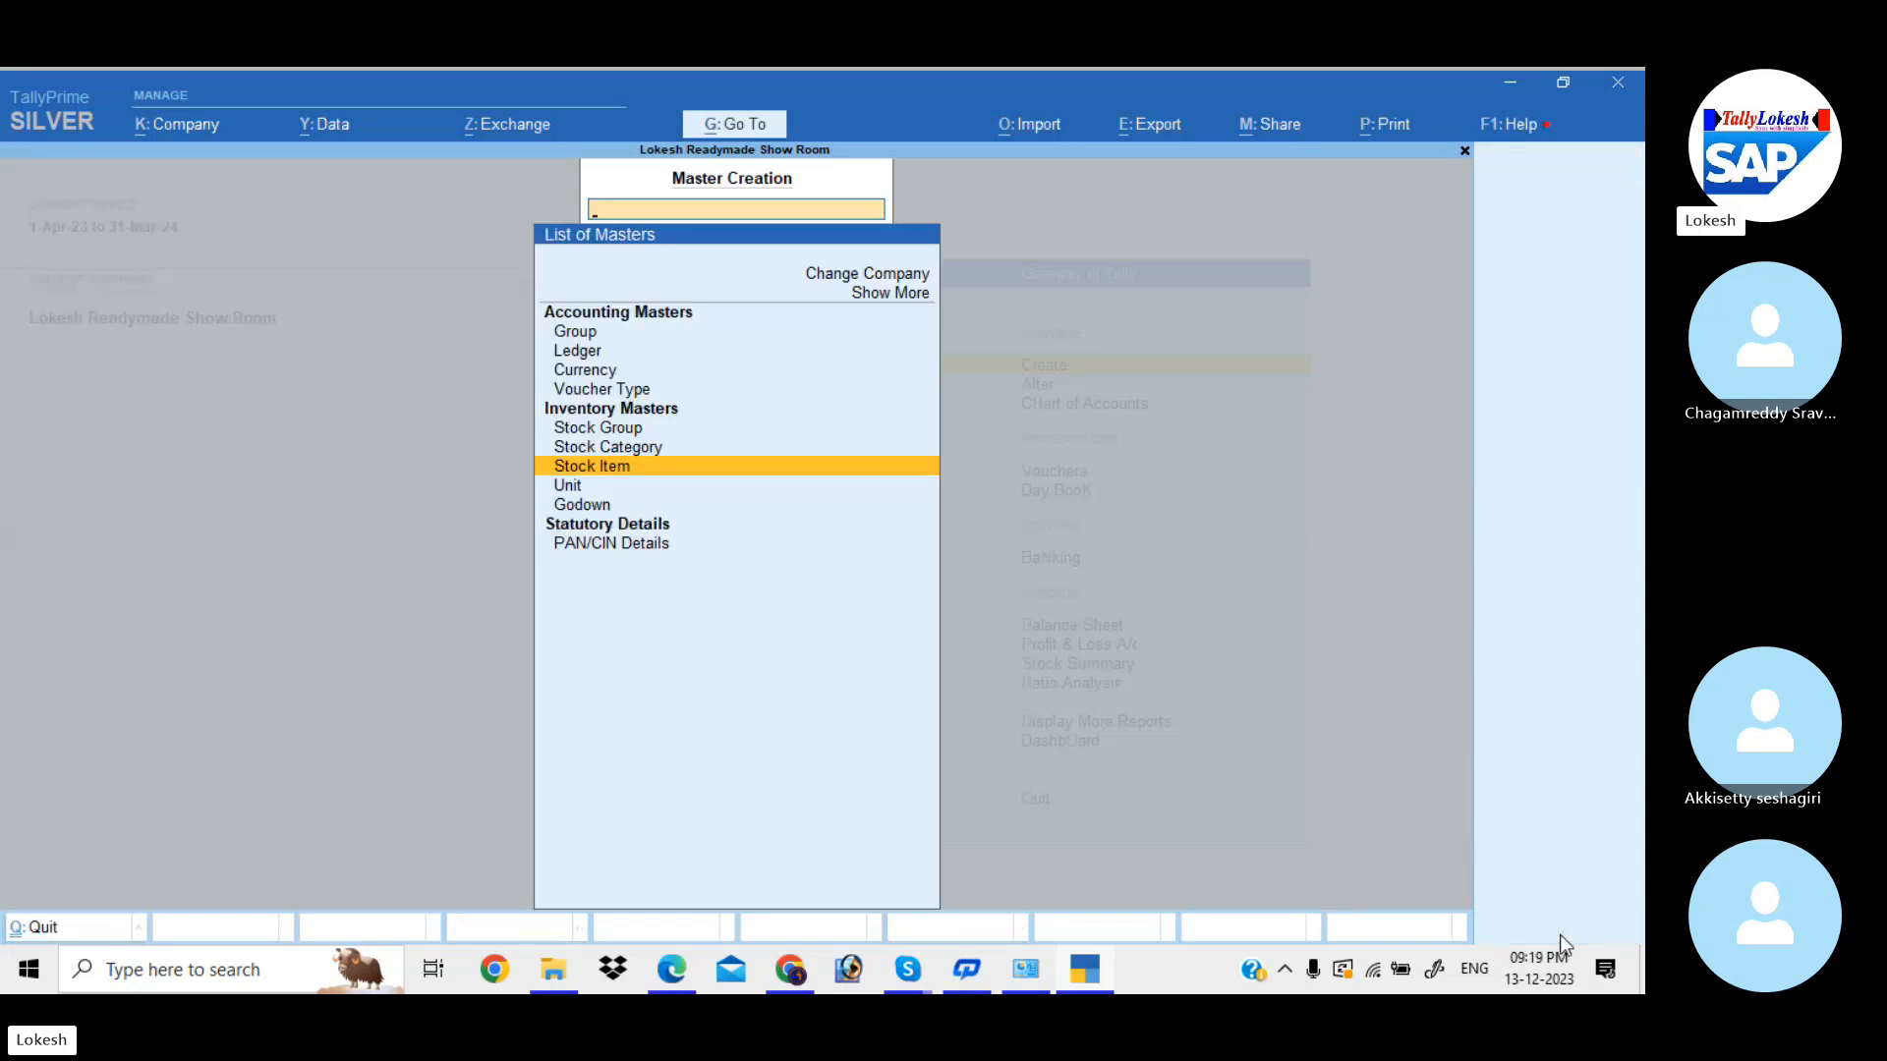
pyautogui.press('Up')
pyautogui.press('Up')
pyautogui.press('Up')
pyautogui.press('Up')
pyautogui.press('Up')
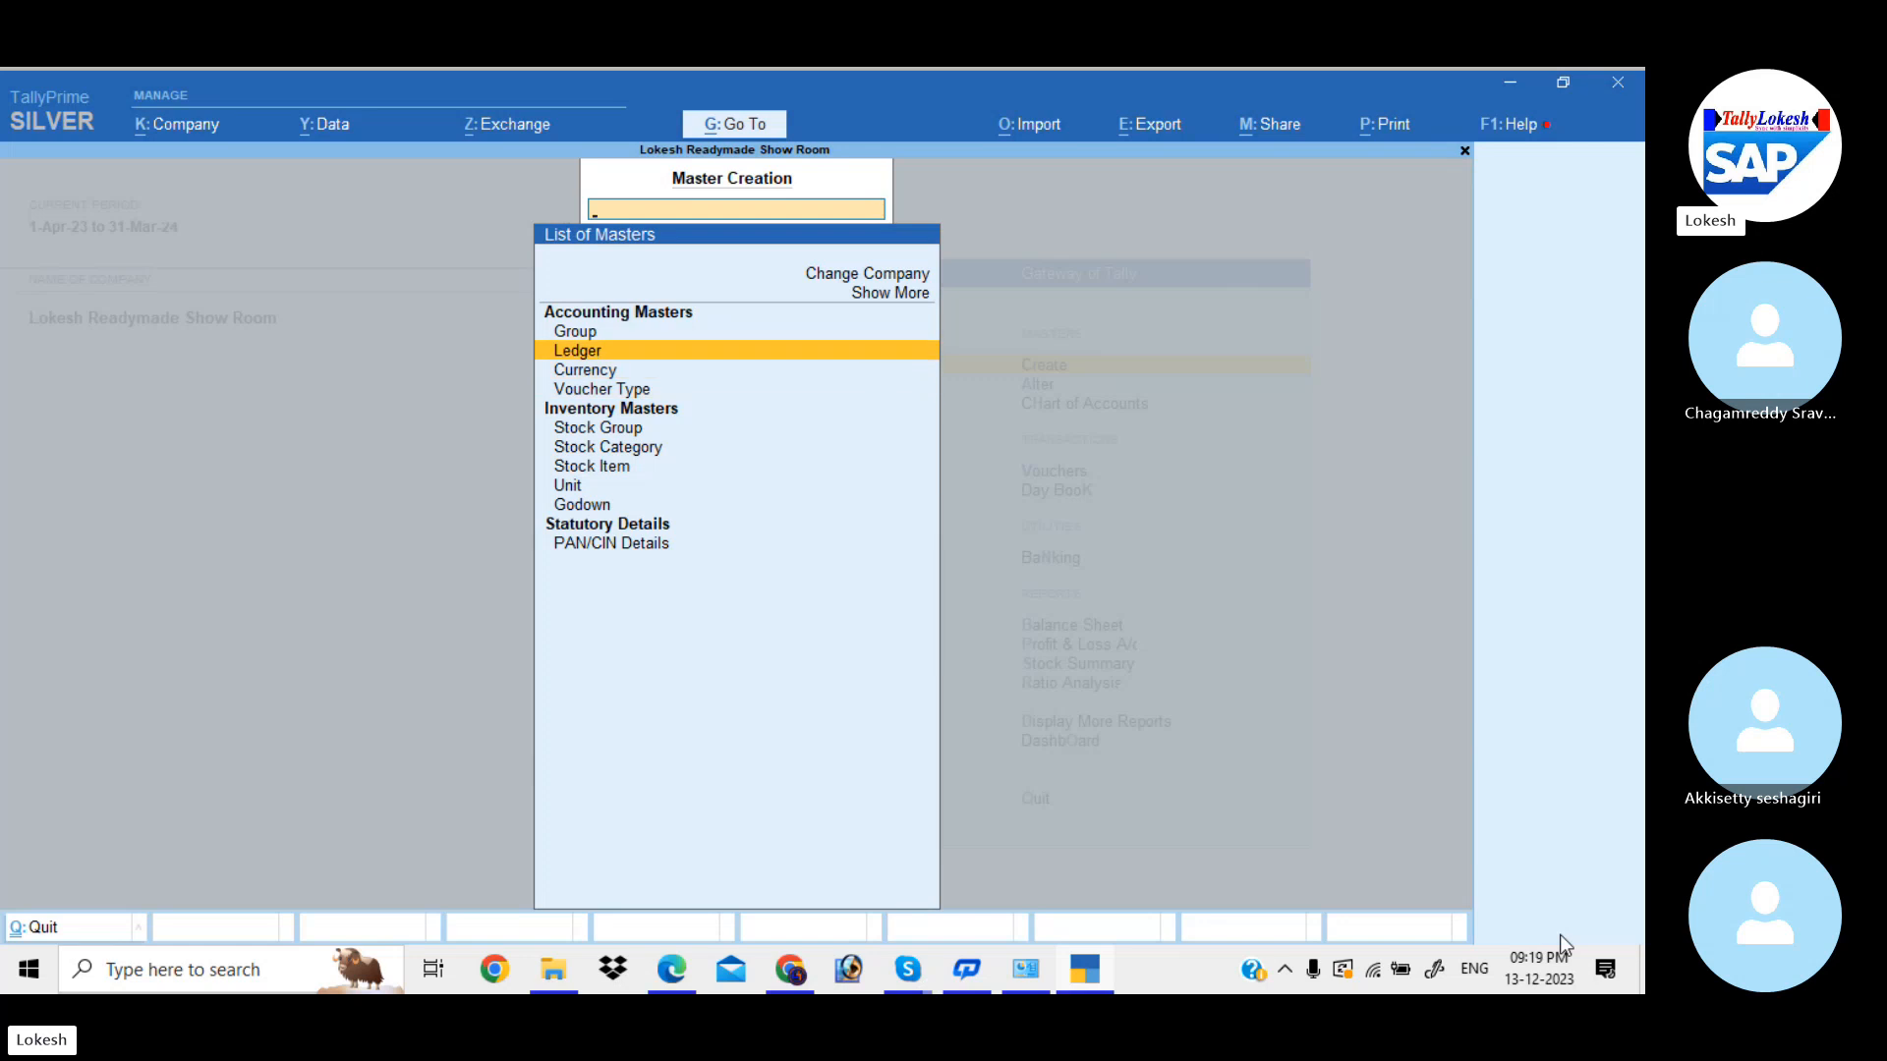
pyautogui.press('Return')
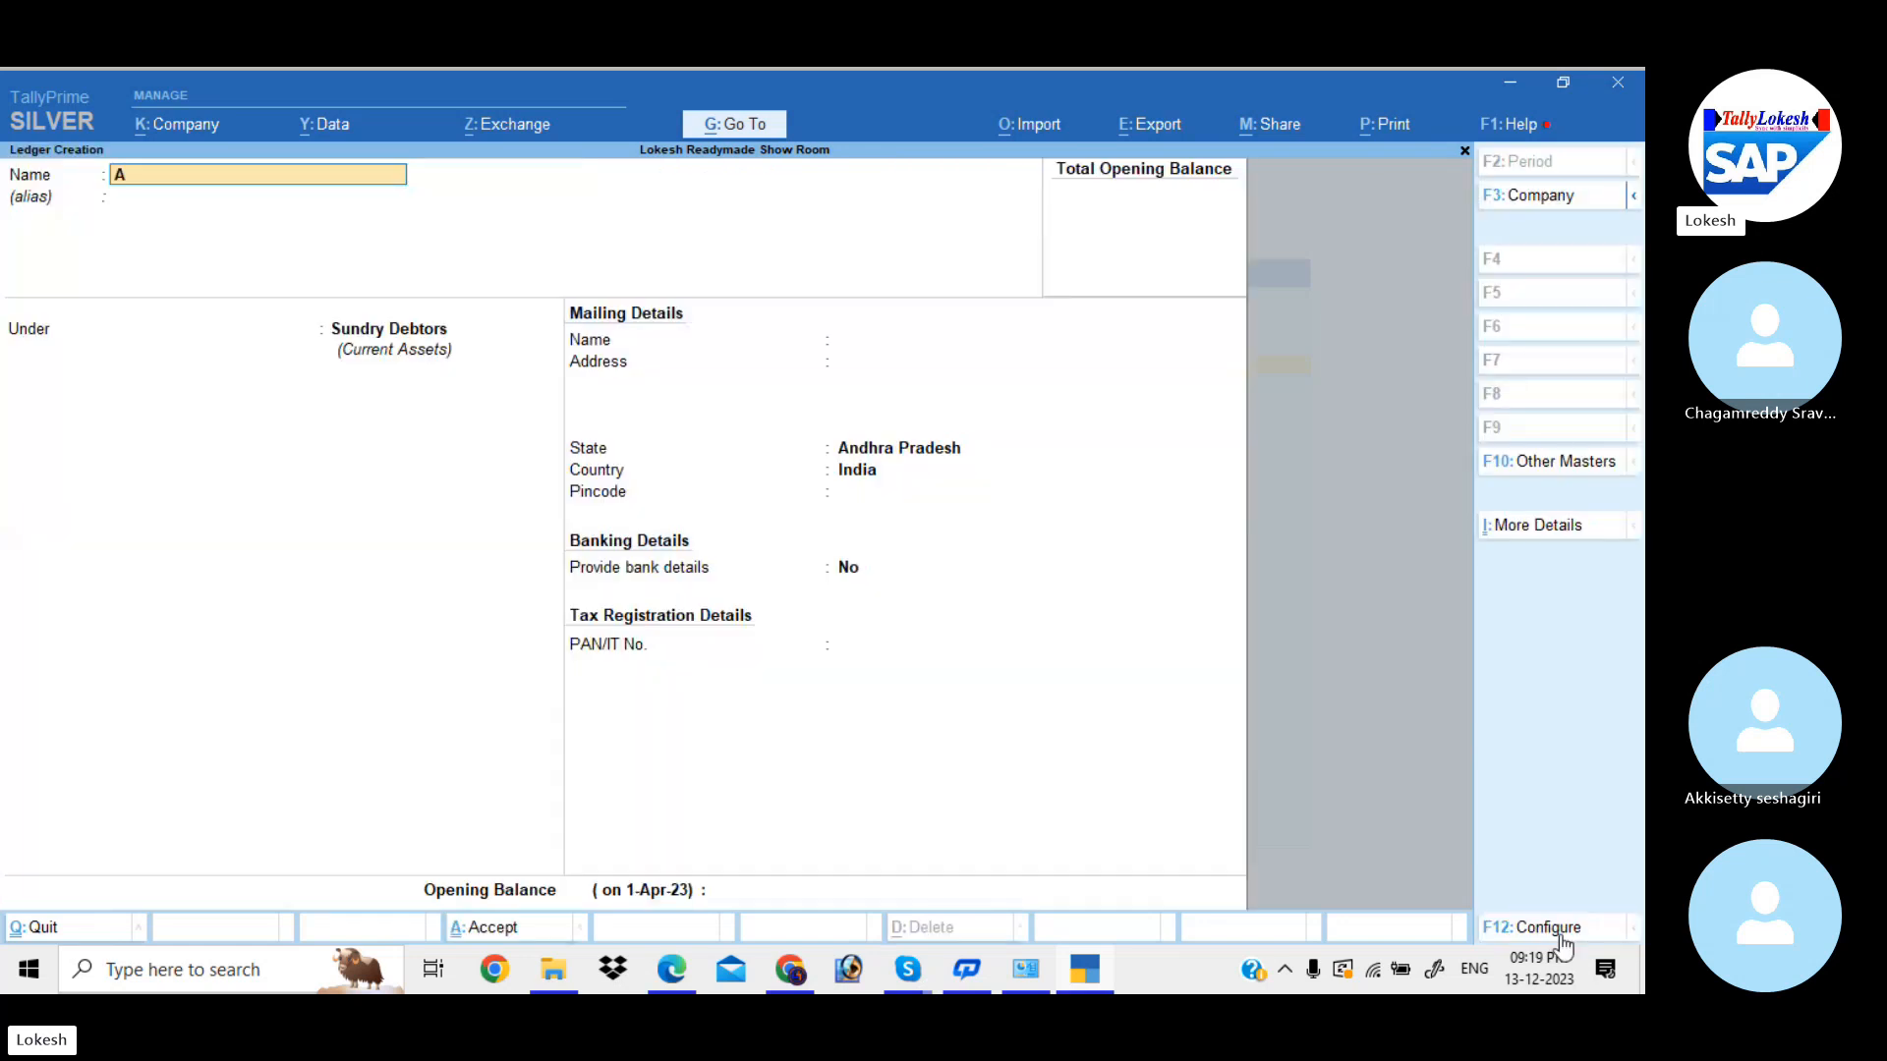
pyautogui.write('Sund')
pyautogui.press('BackSpace')
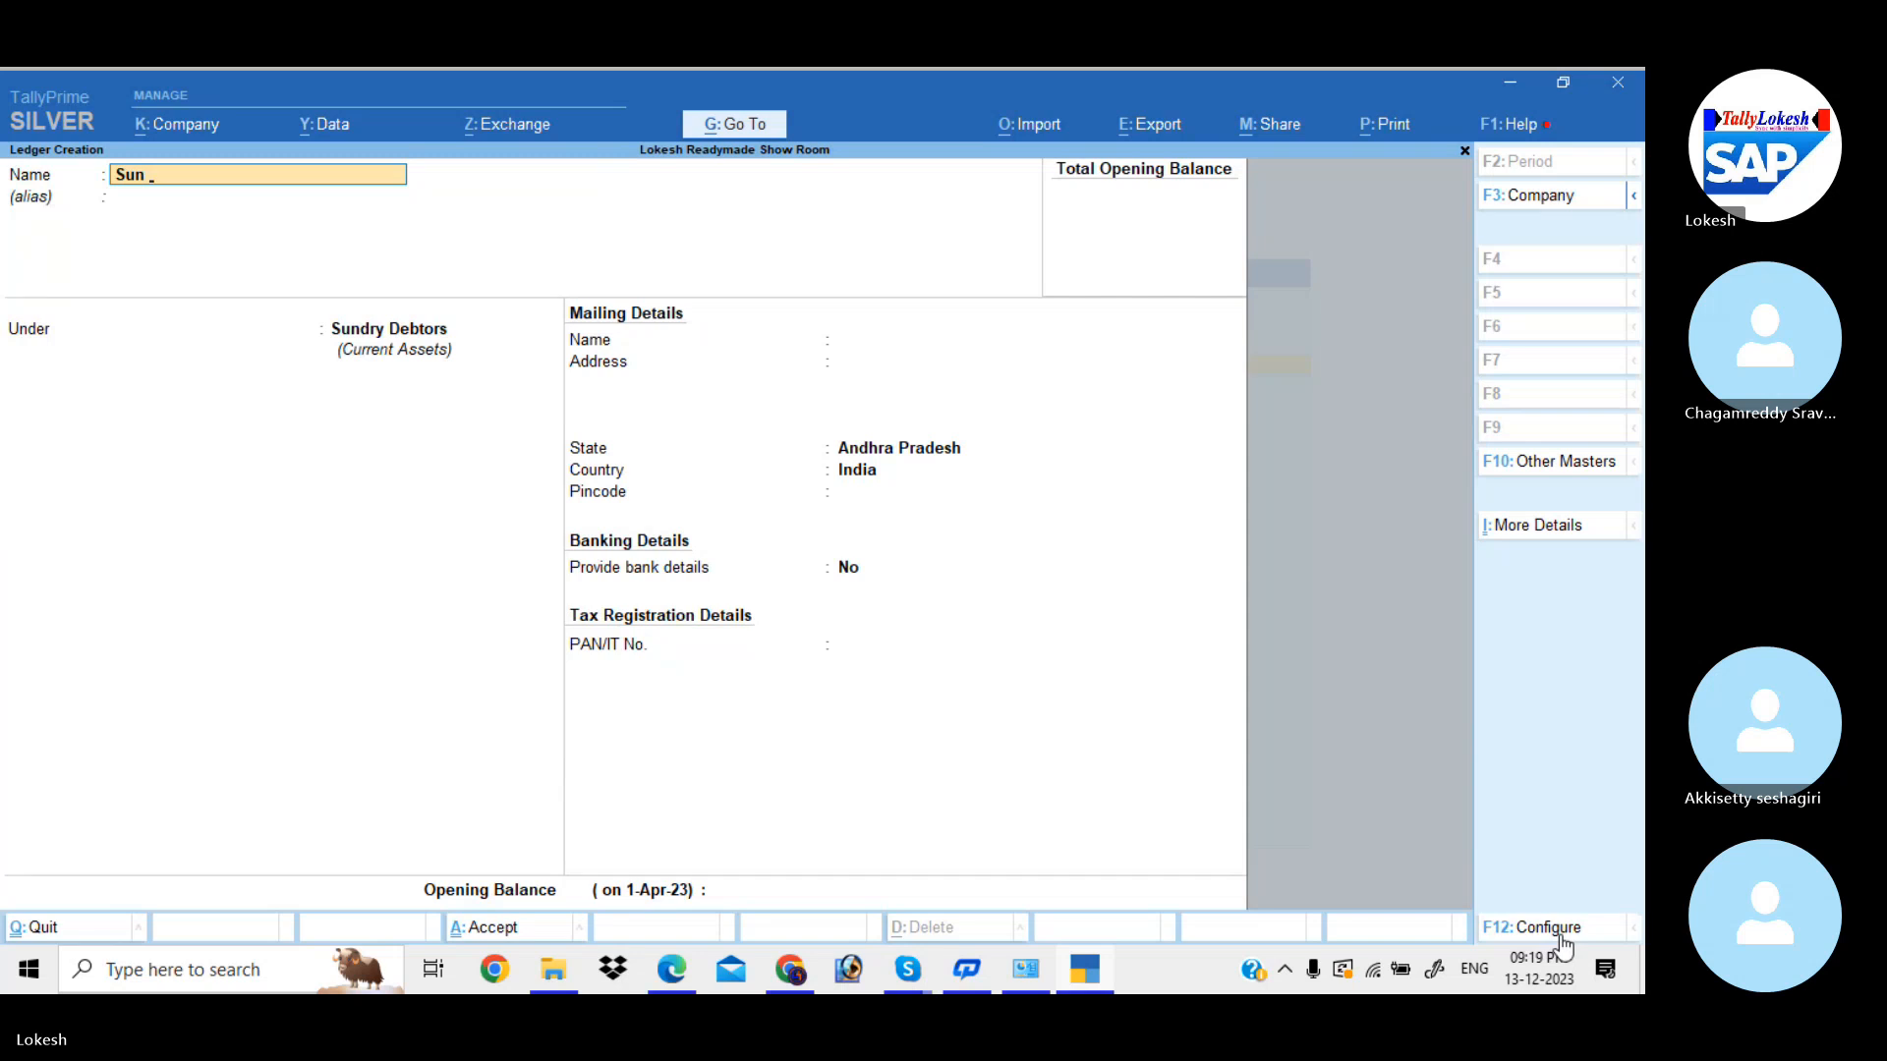
pyautogui.write('Traders')
pyautogui.press('Return')
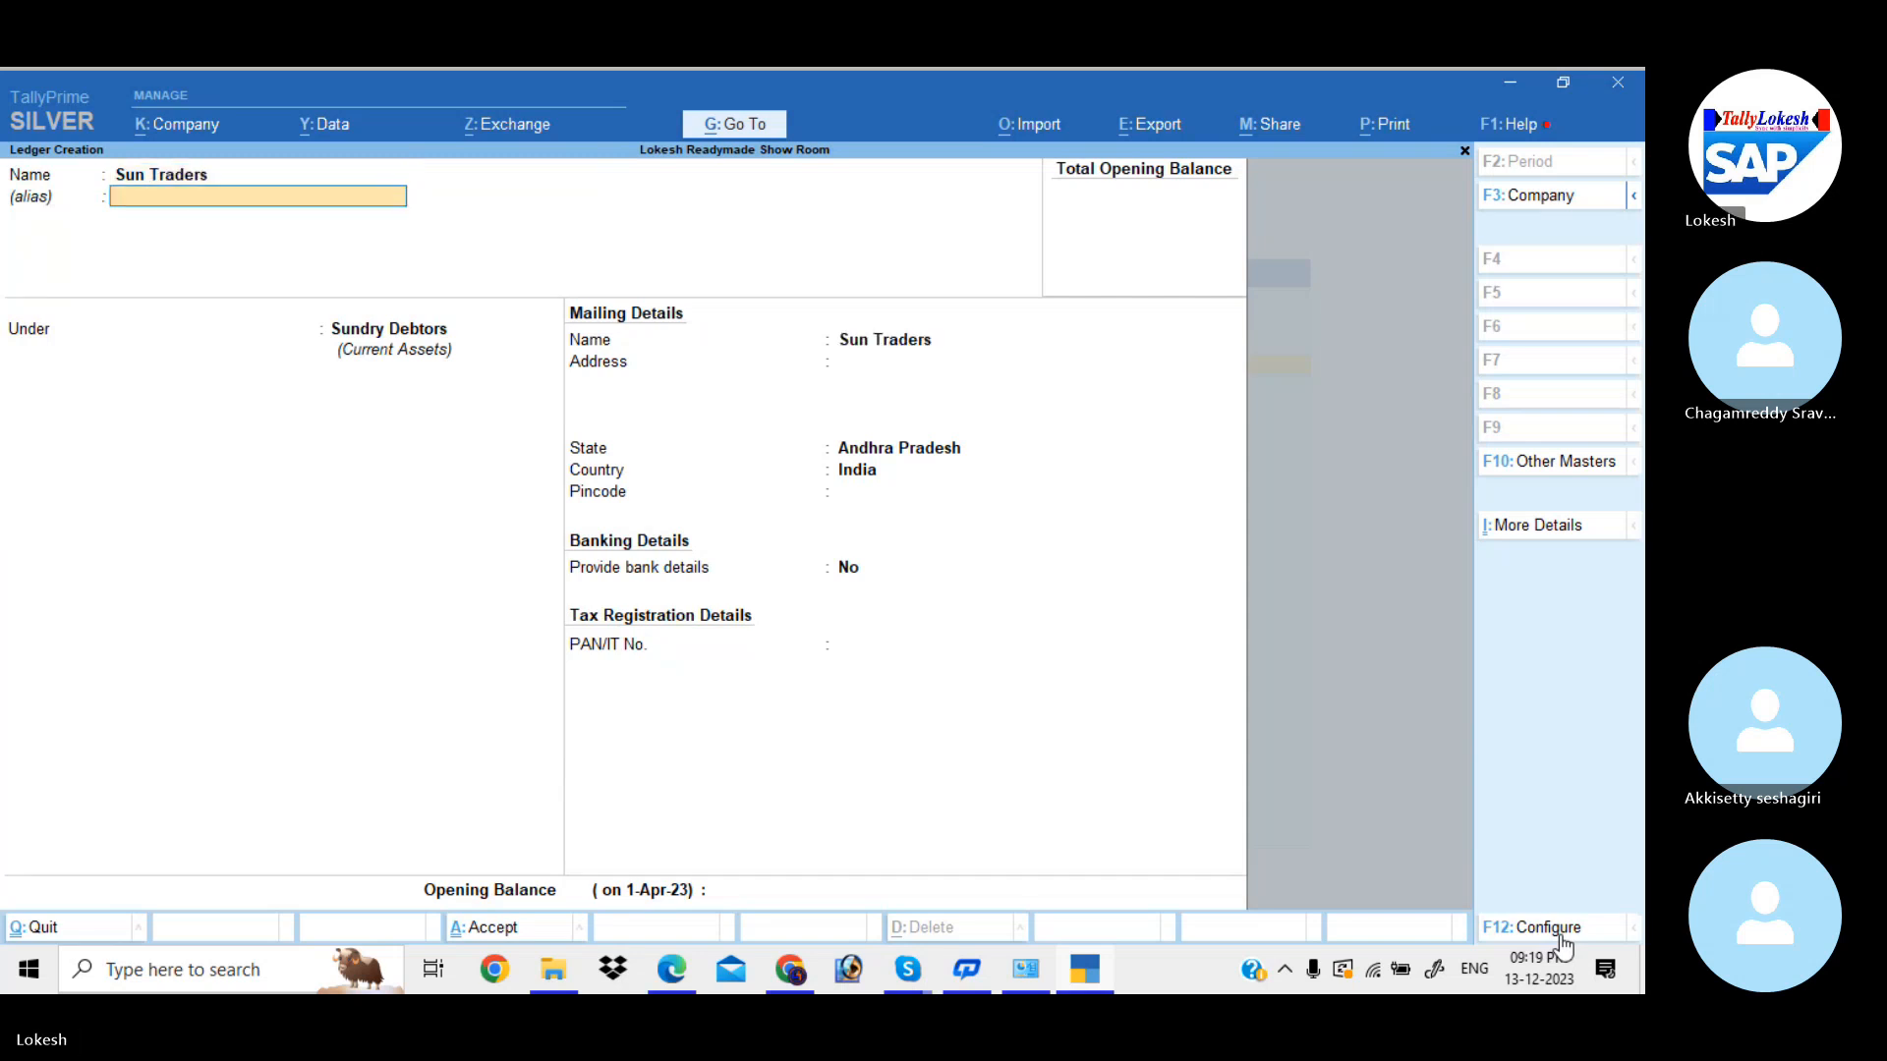
pyautogui.press('Return')
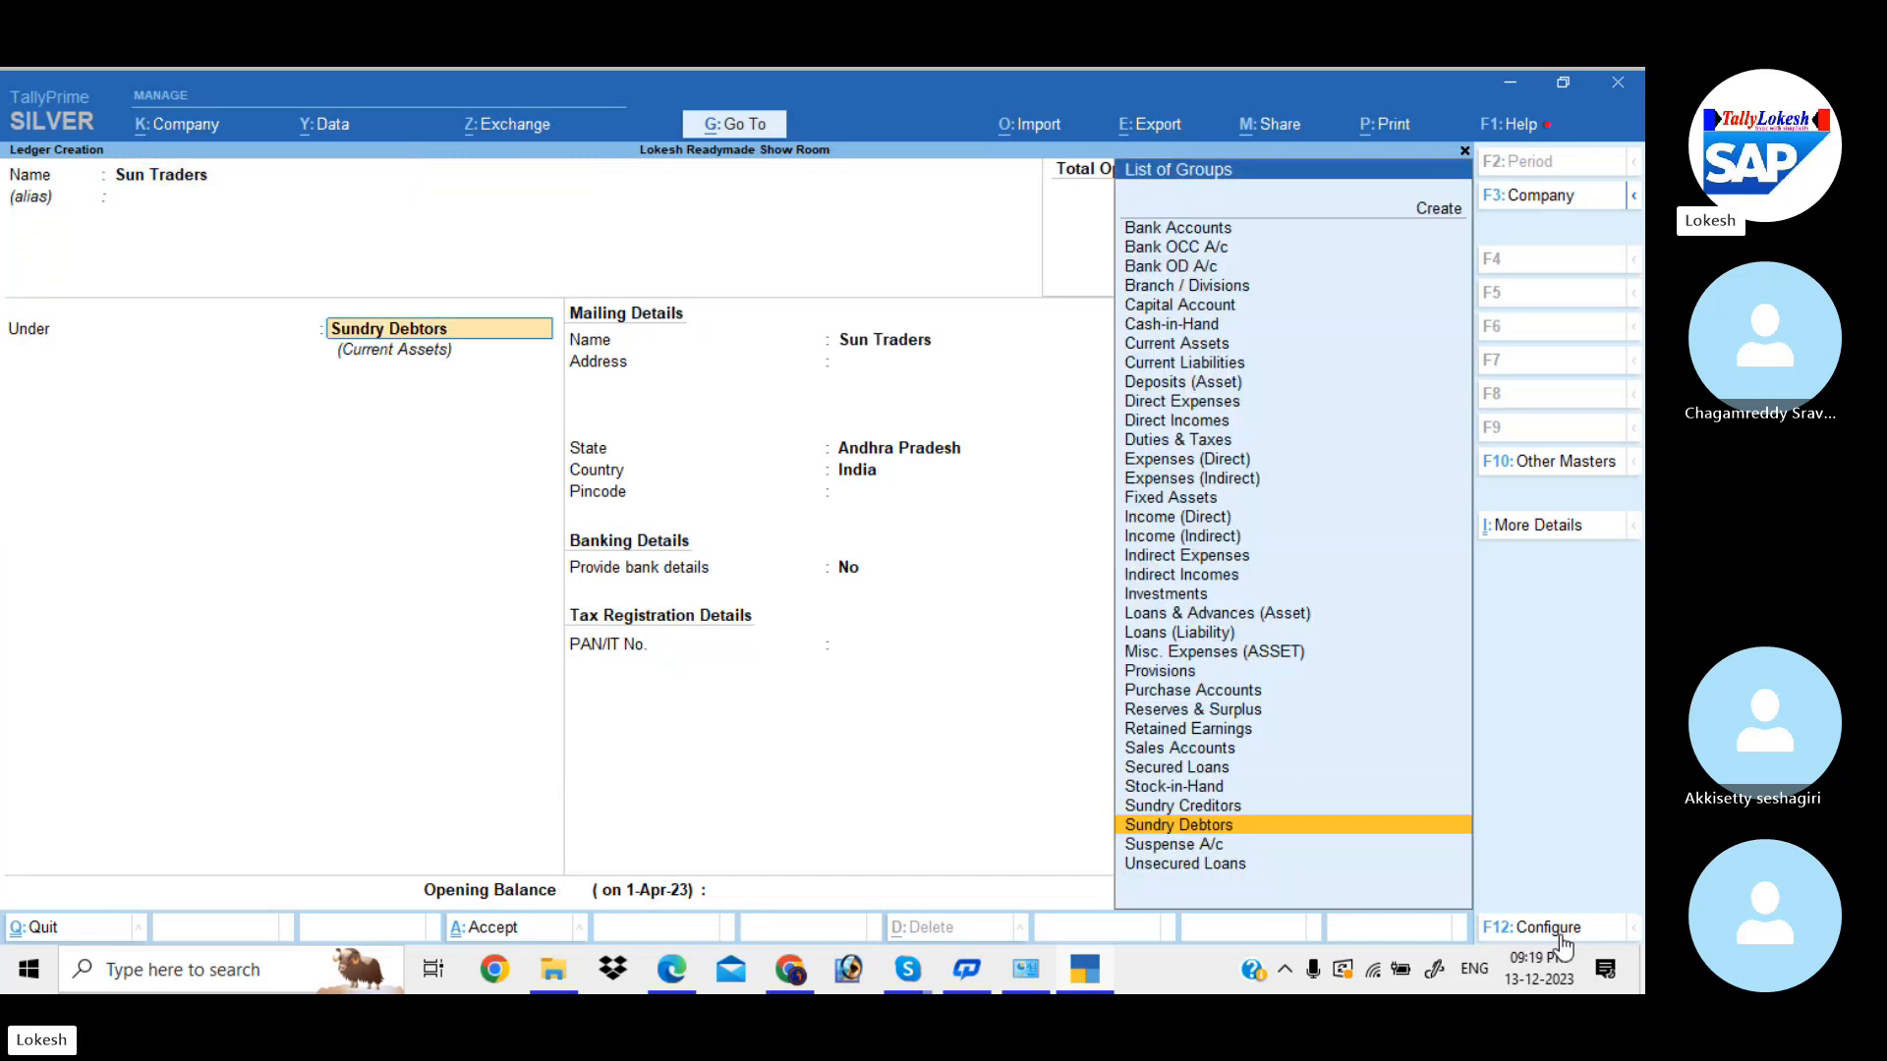
# - Place the Sun Traders ledger under Sundry Creditors, leave its other details at their defaults, and save it
pyautogui.write('Sun')
pyautogui.press('Return')
pyautogui.press('Return')
pyautogui.press('Return')
pyautogui.press('Return')
pyautogui.press('Return')
pyautogui.press('Return')
pyautogui.press('Return')
pyautogui.press('Return')
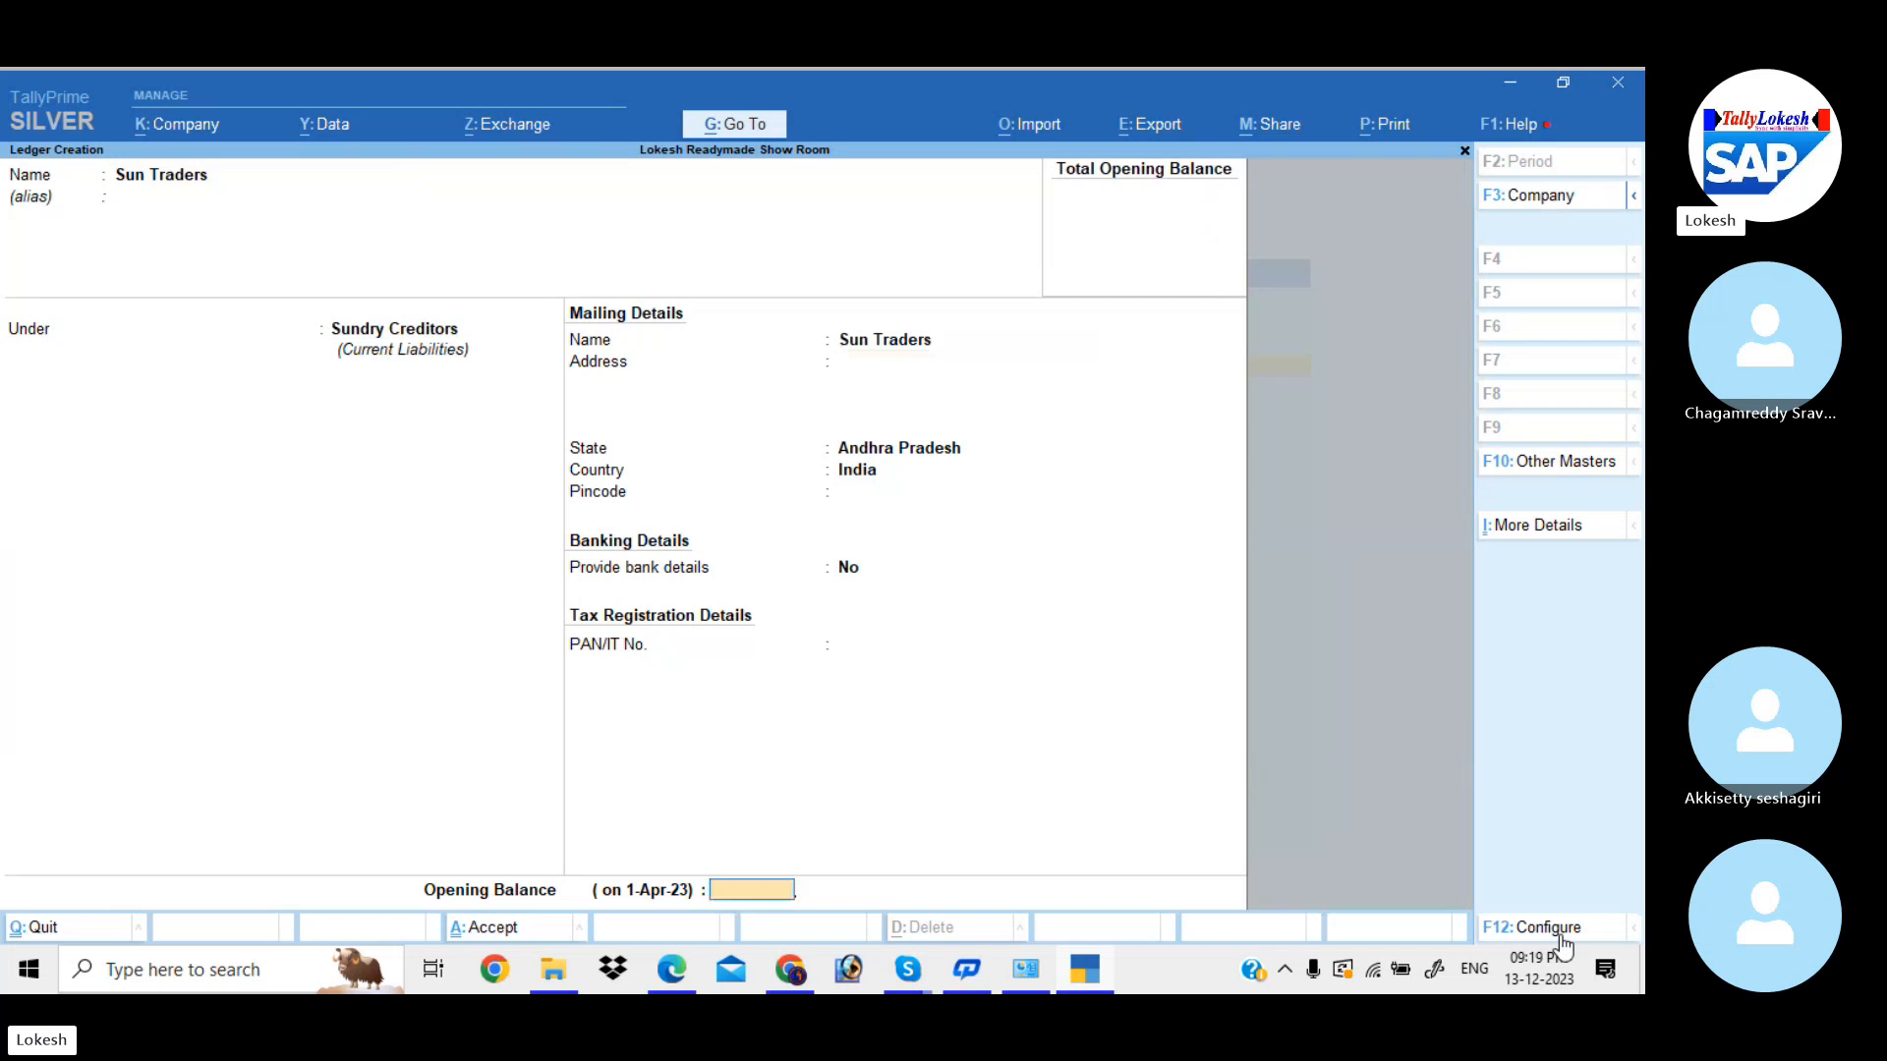
pyautogui.press('Return')
pyautogui.press('Return')
pyautogui.press('Escape')
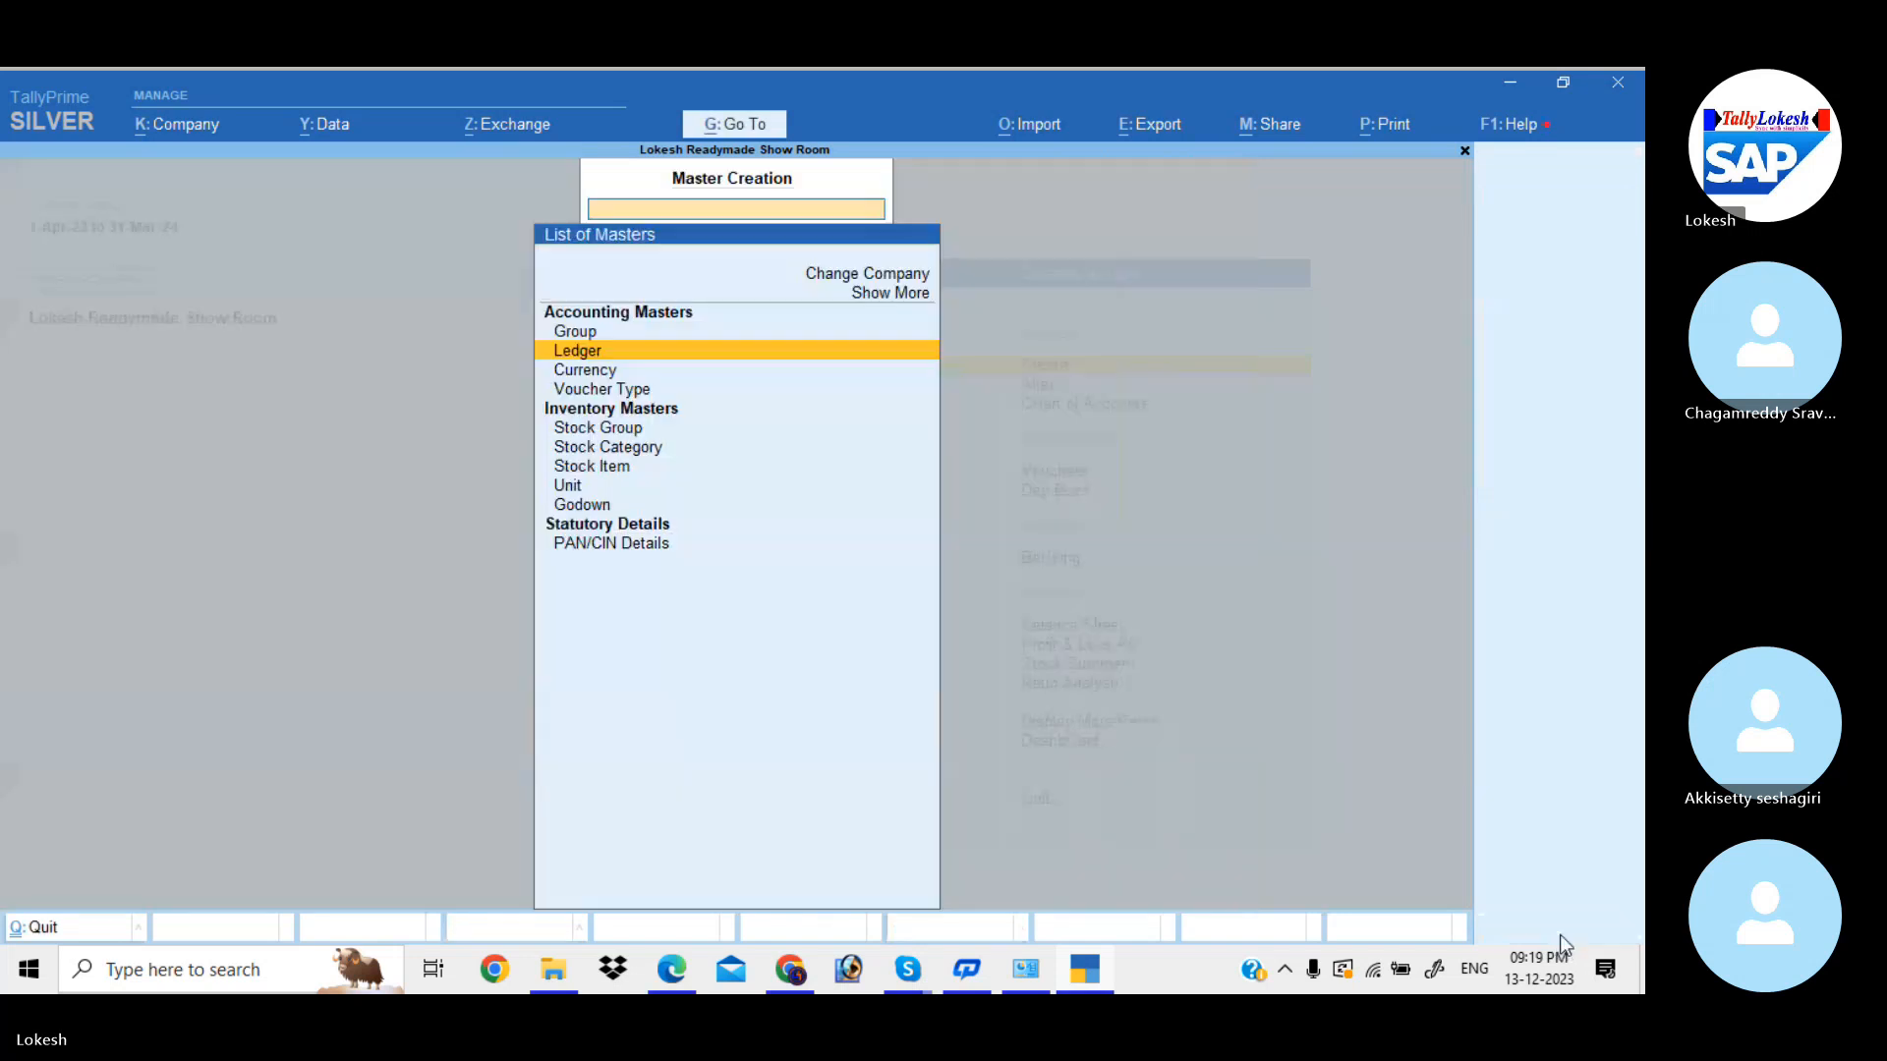
# - Start a purchase voucher with Sun Traders as the party account, leaving the supplier invoice details blank
pyautogui.press('Escape')
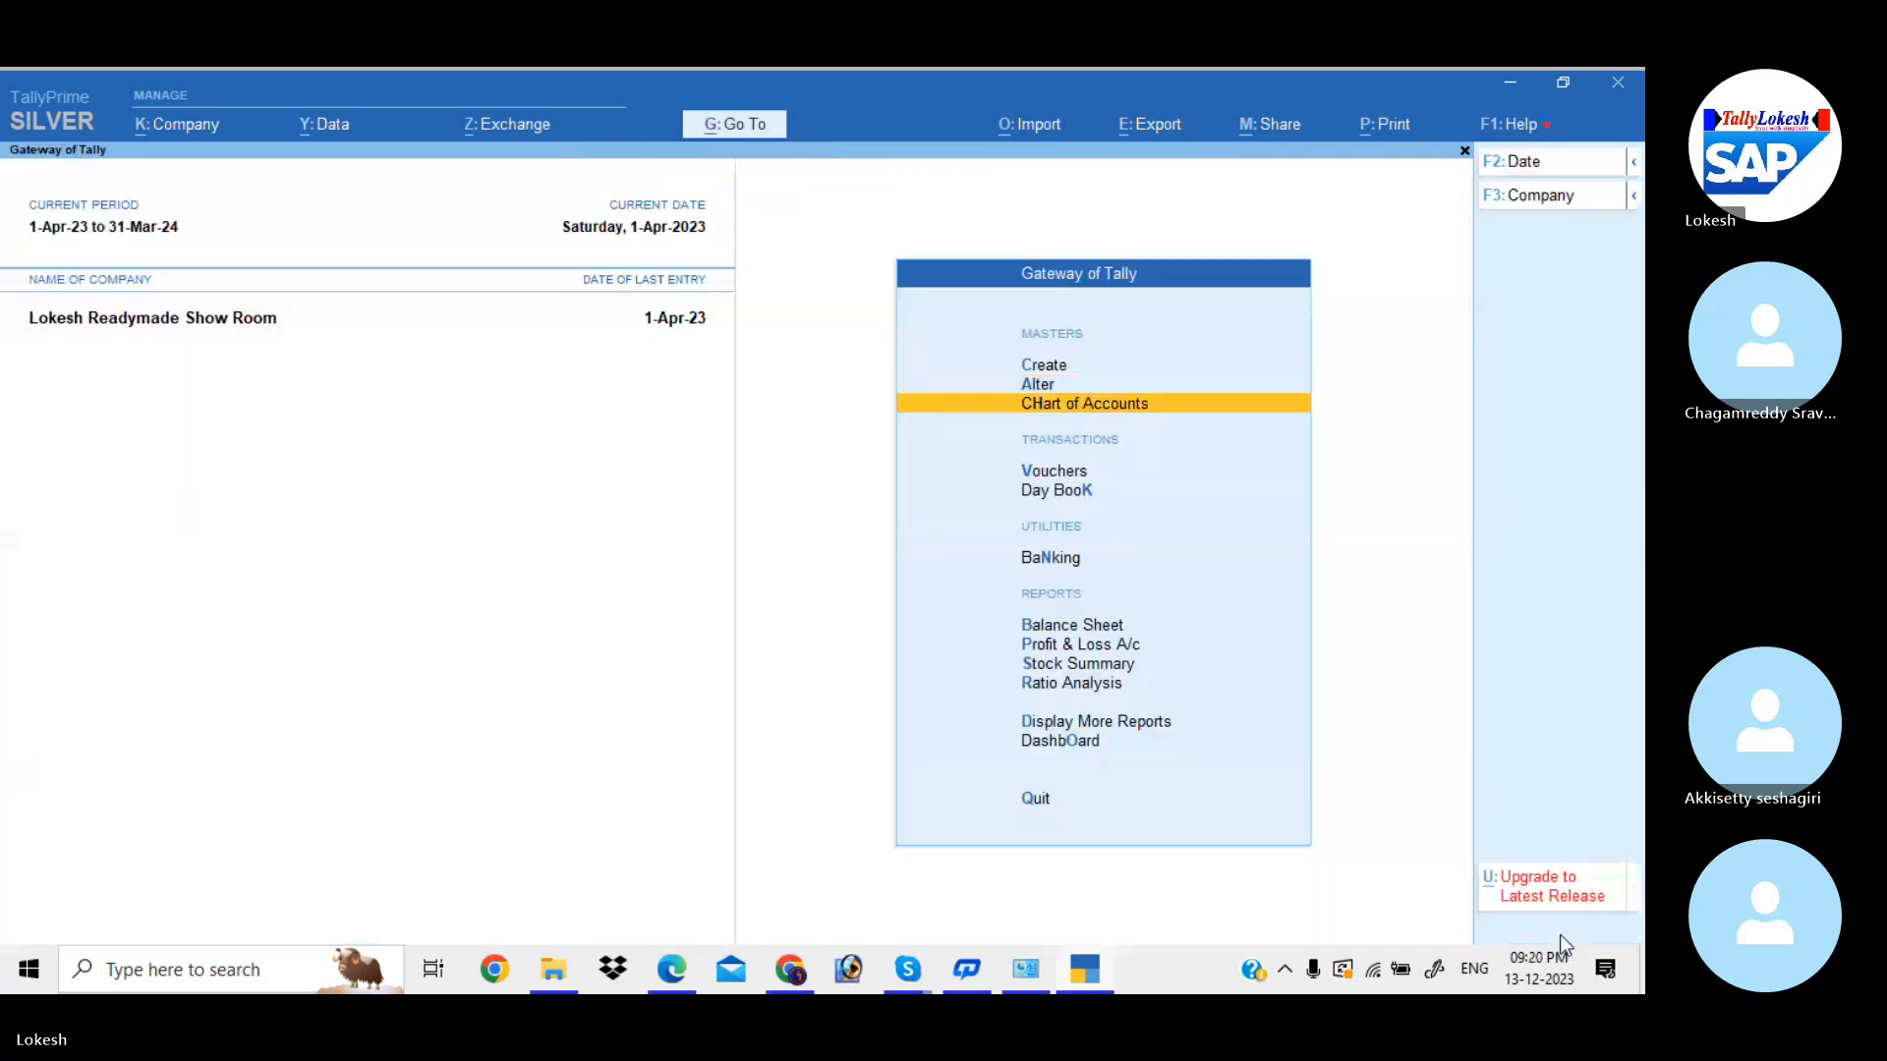
pyautogui.press('v')
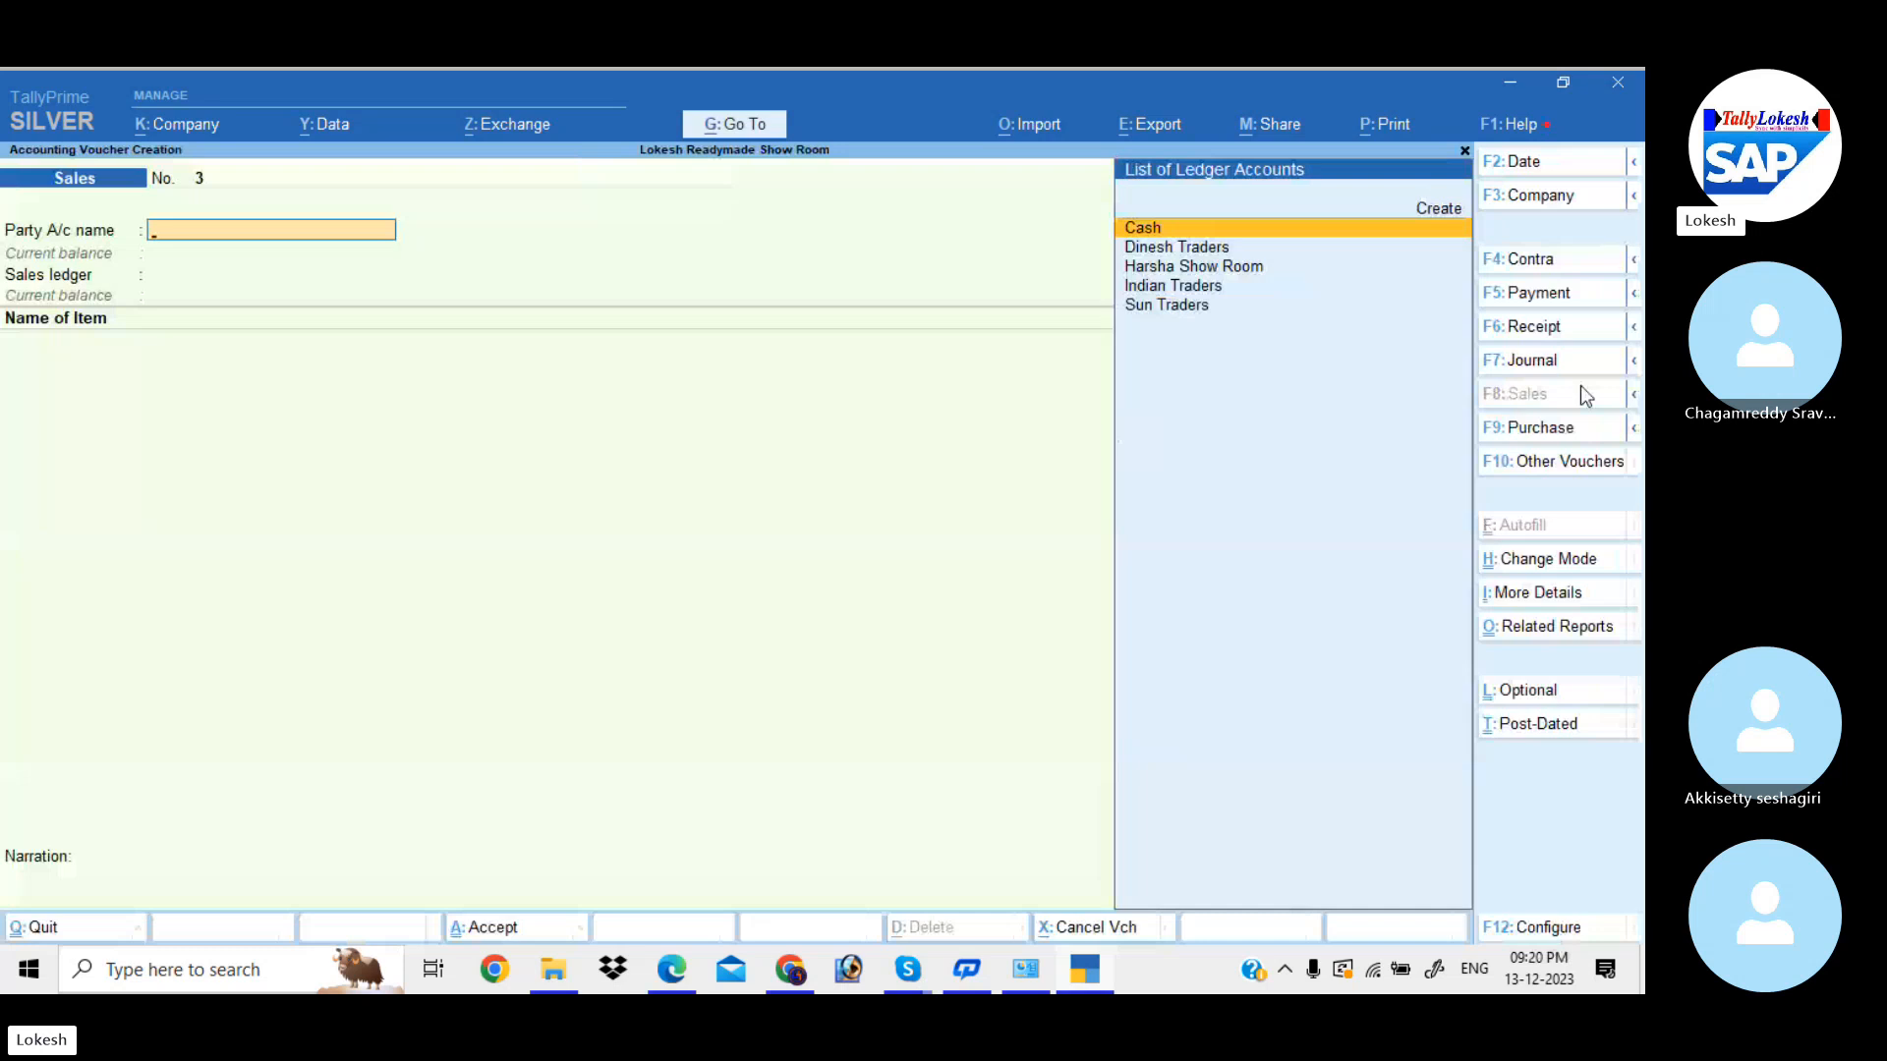
pyautogui.click(1571, 430)
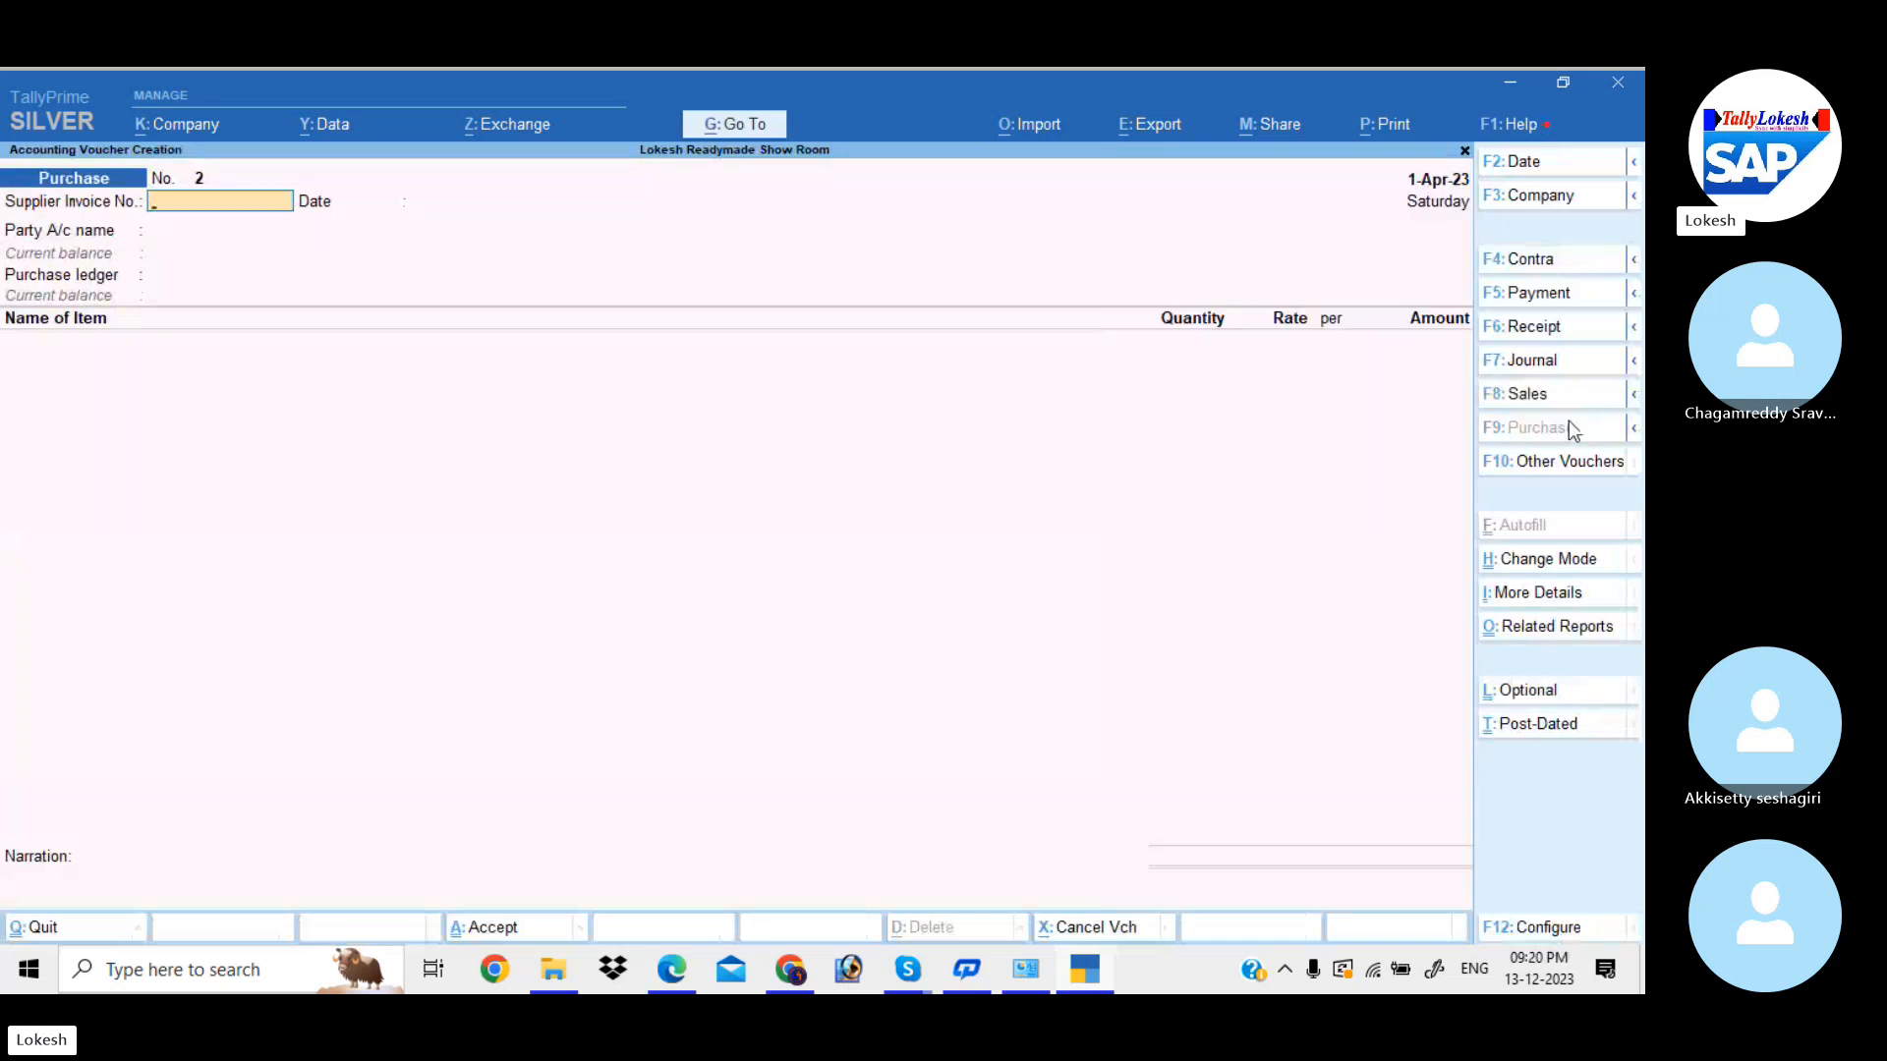
pyautogui.press('Return')
pyautogui.press('Return')
pyautogui.press('Down')
pyautogui.press('Down')
pyautogui.press('Down')
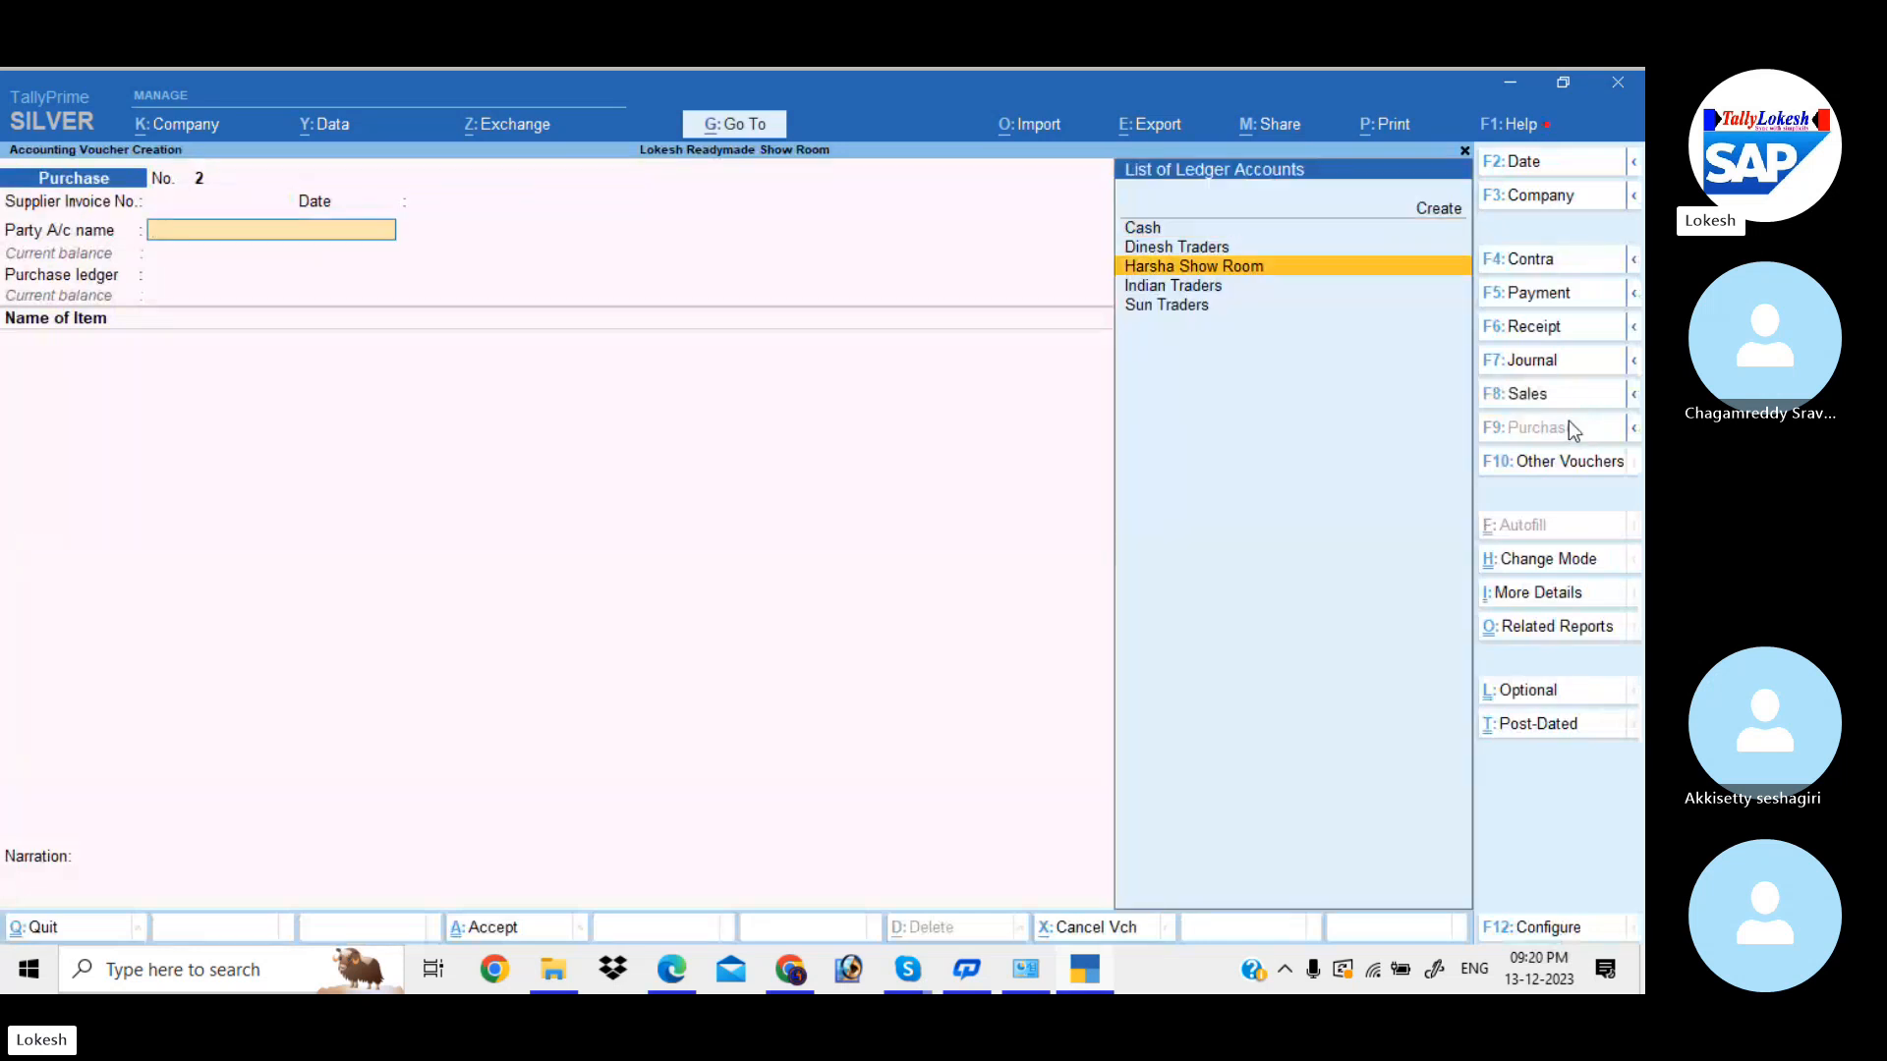
pyautogui.press('Down')
pyautogui.press('Return')
# - Accept the blank receipt and party details and select Purchase as the purchase ledger
pyautogui.press('Return')
pyautogui.press('Return')
pyautogui.press('Return')
pyautogui.press('Return')
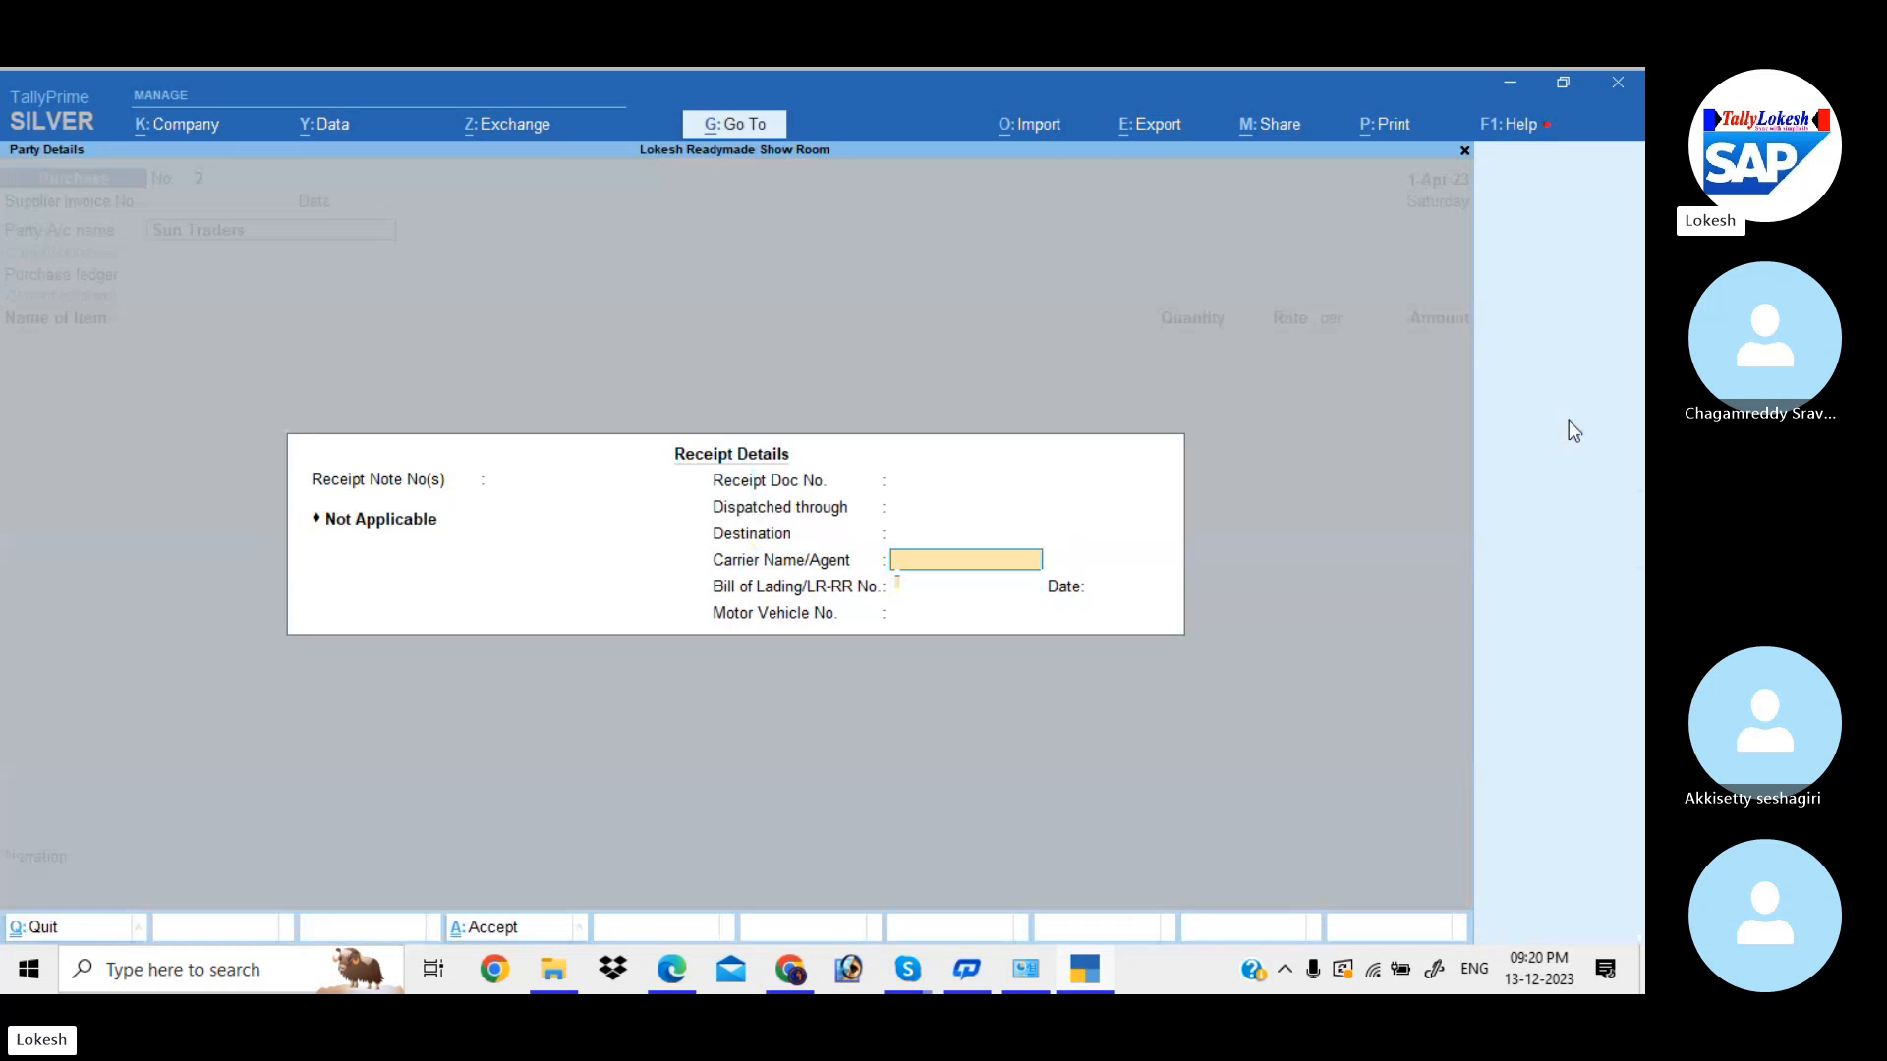
pyautogui.press('Return')
pyautogui.press('Return')
pyautogui.press('Return')
pyautogui.press('Return')
pyautogui.press('Return')
pyautogui.press('Return')
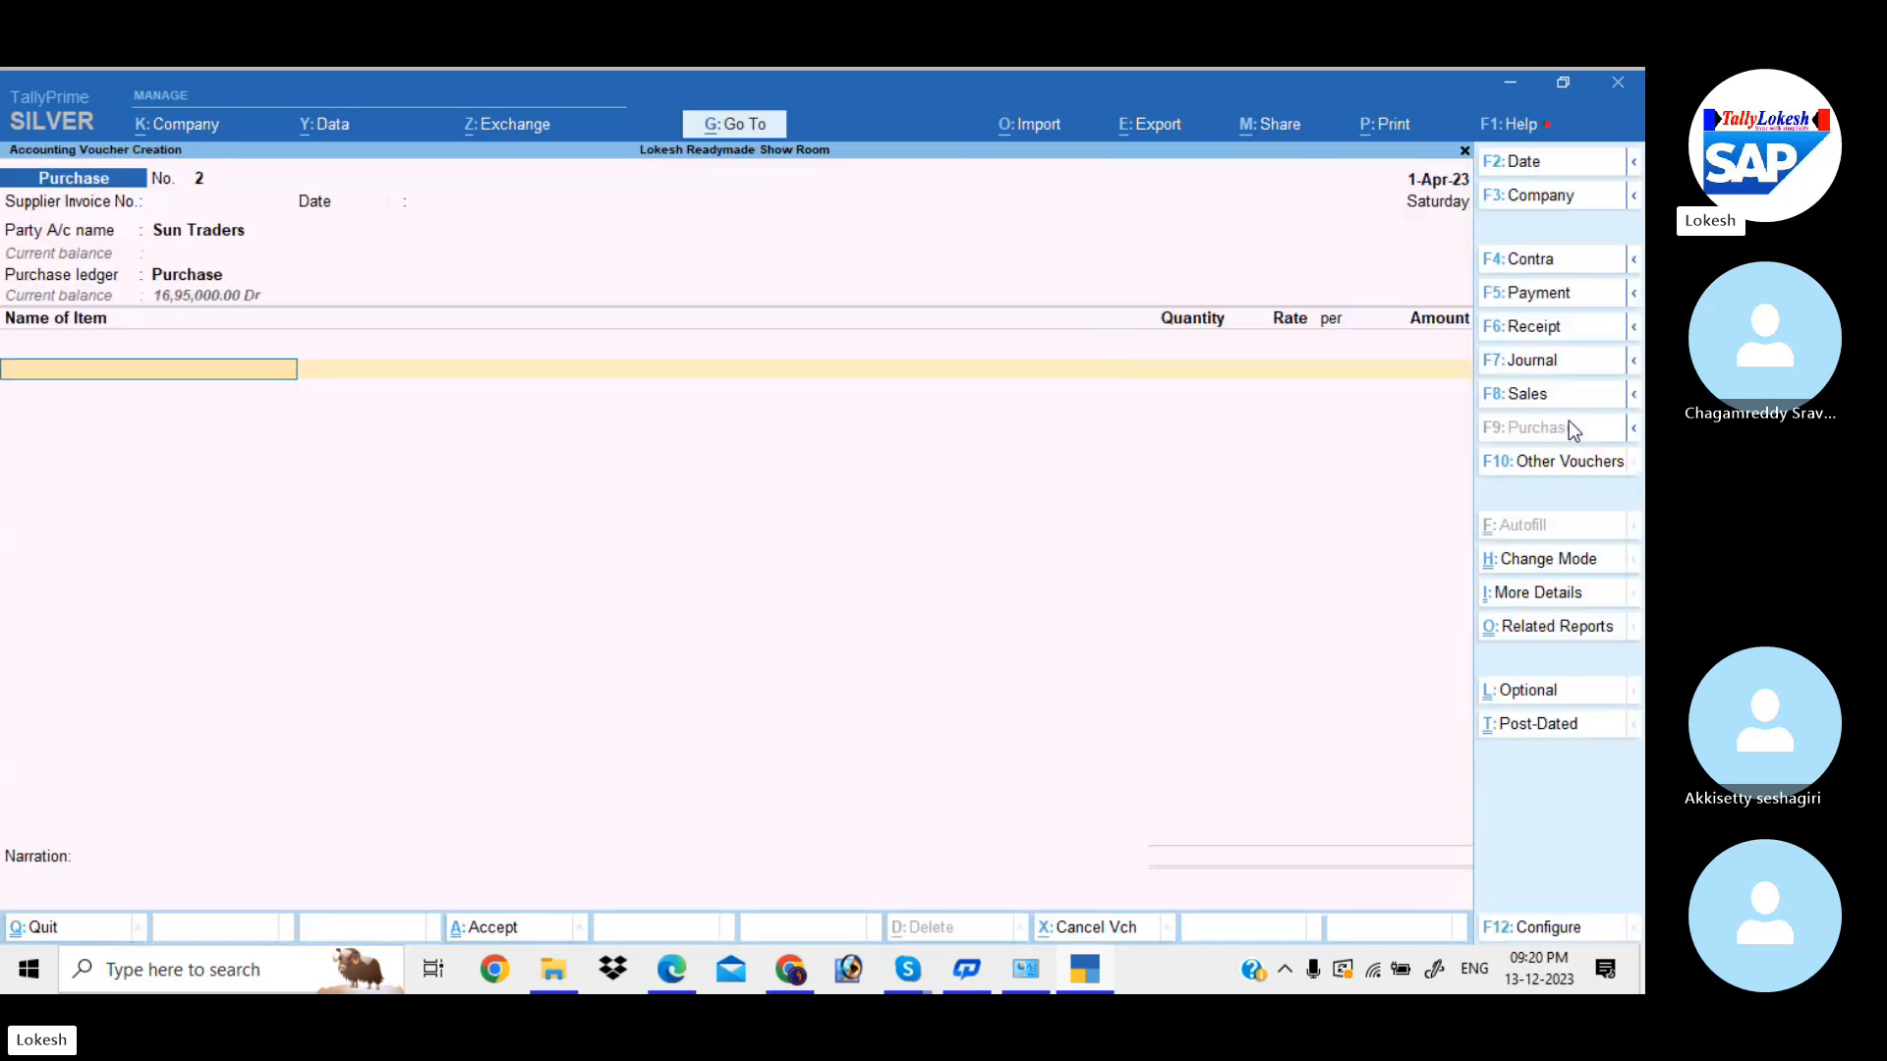
# - Add Nimsulide to the purchase voucher with a quantity of 100 bx at a rate of 50 and no tracking number
pyautogui.write('Ni')
pyautogui.press('Down')
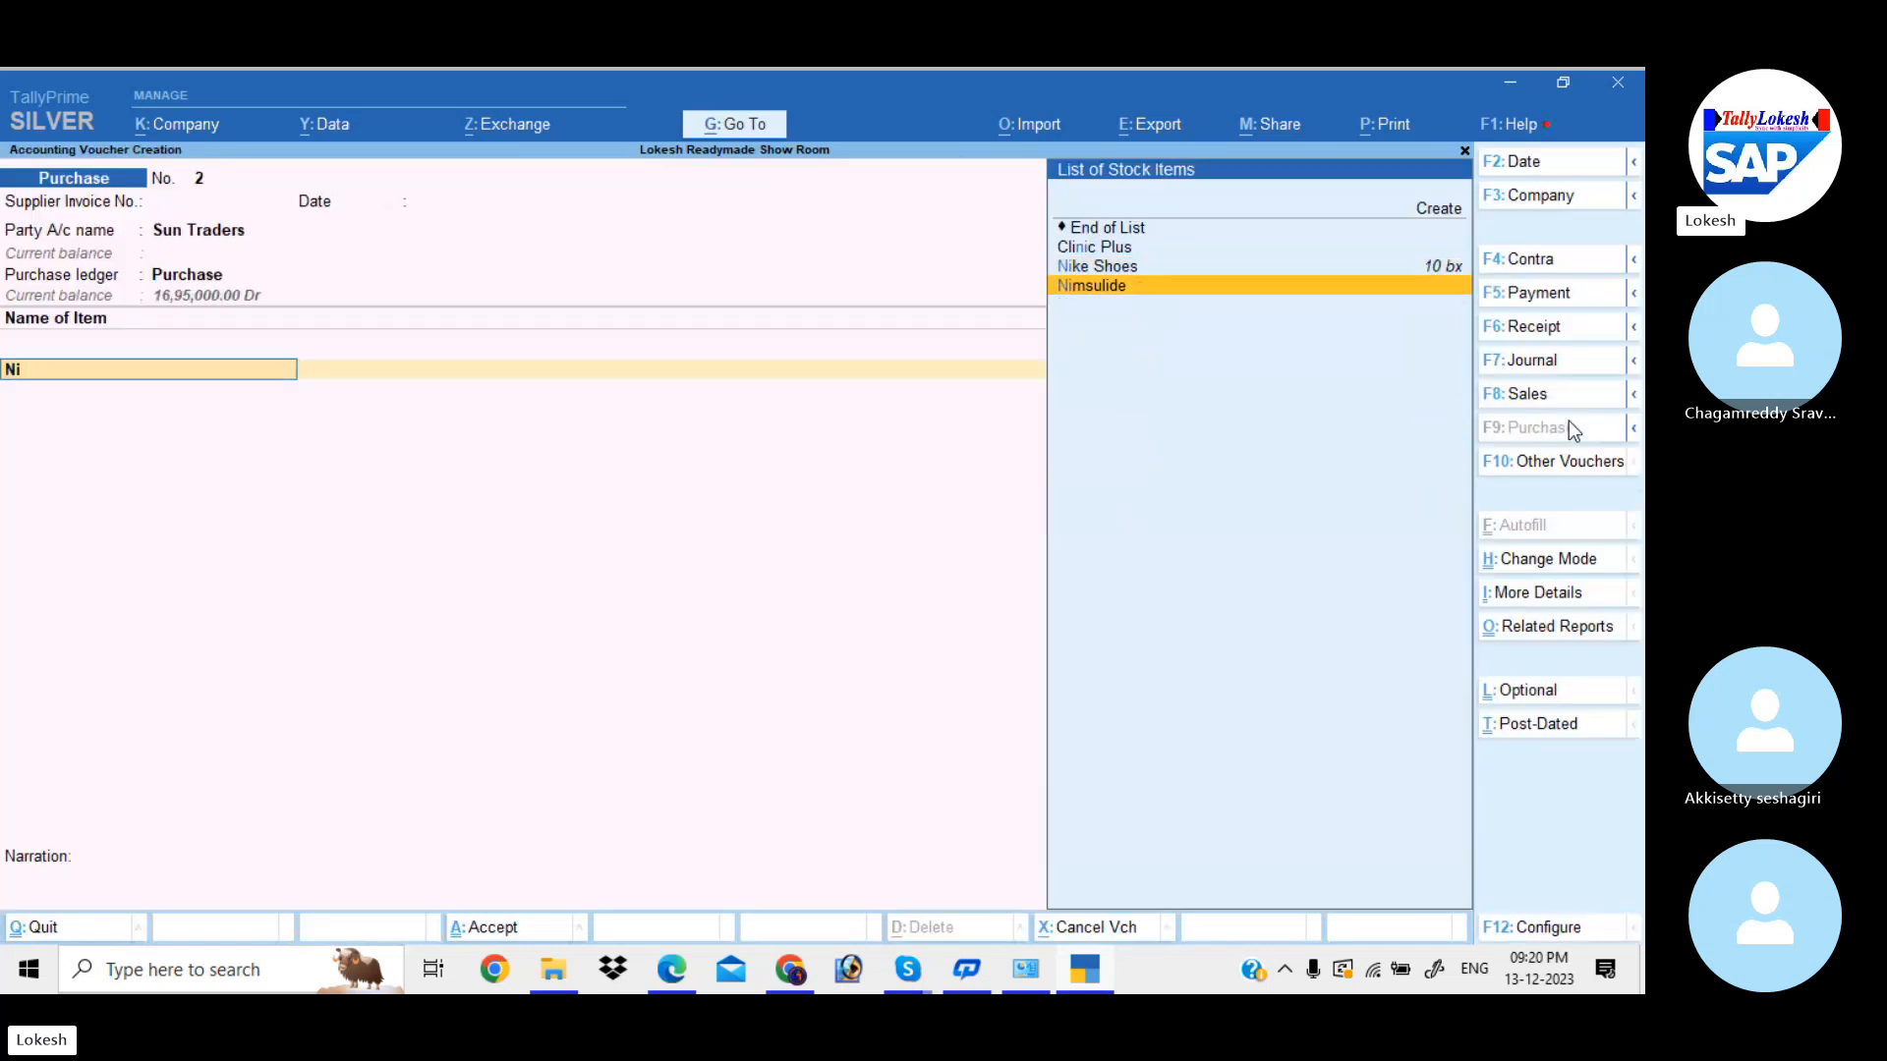
pyautogui.press('Return')
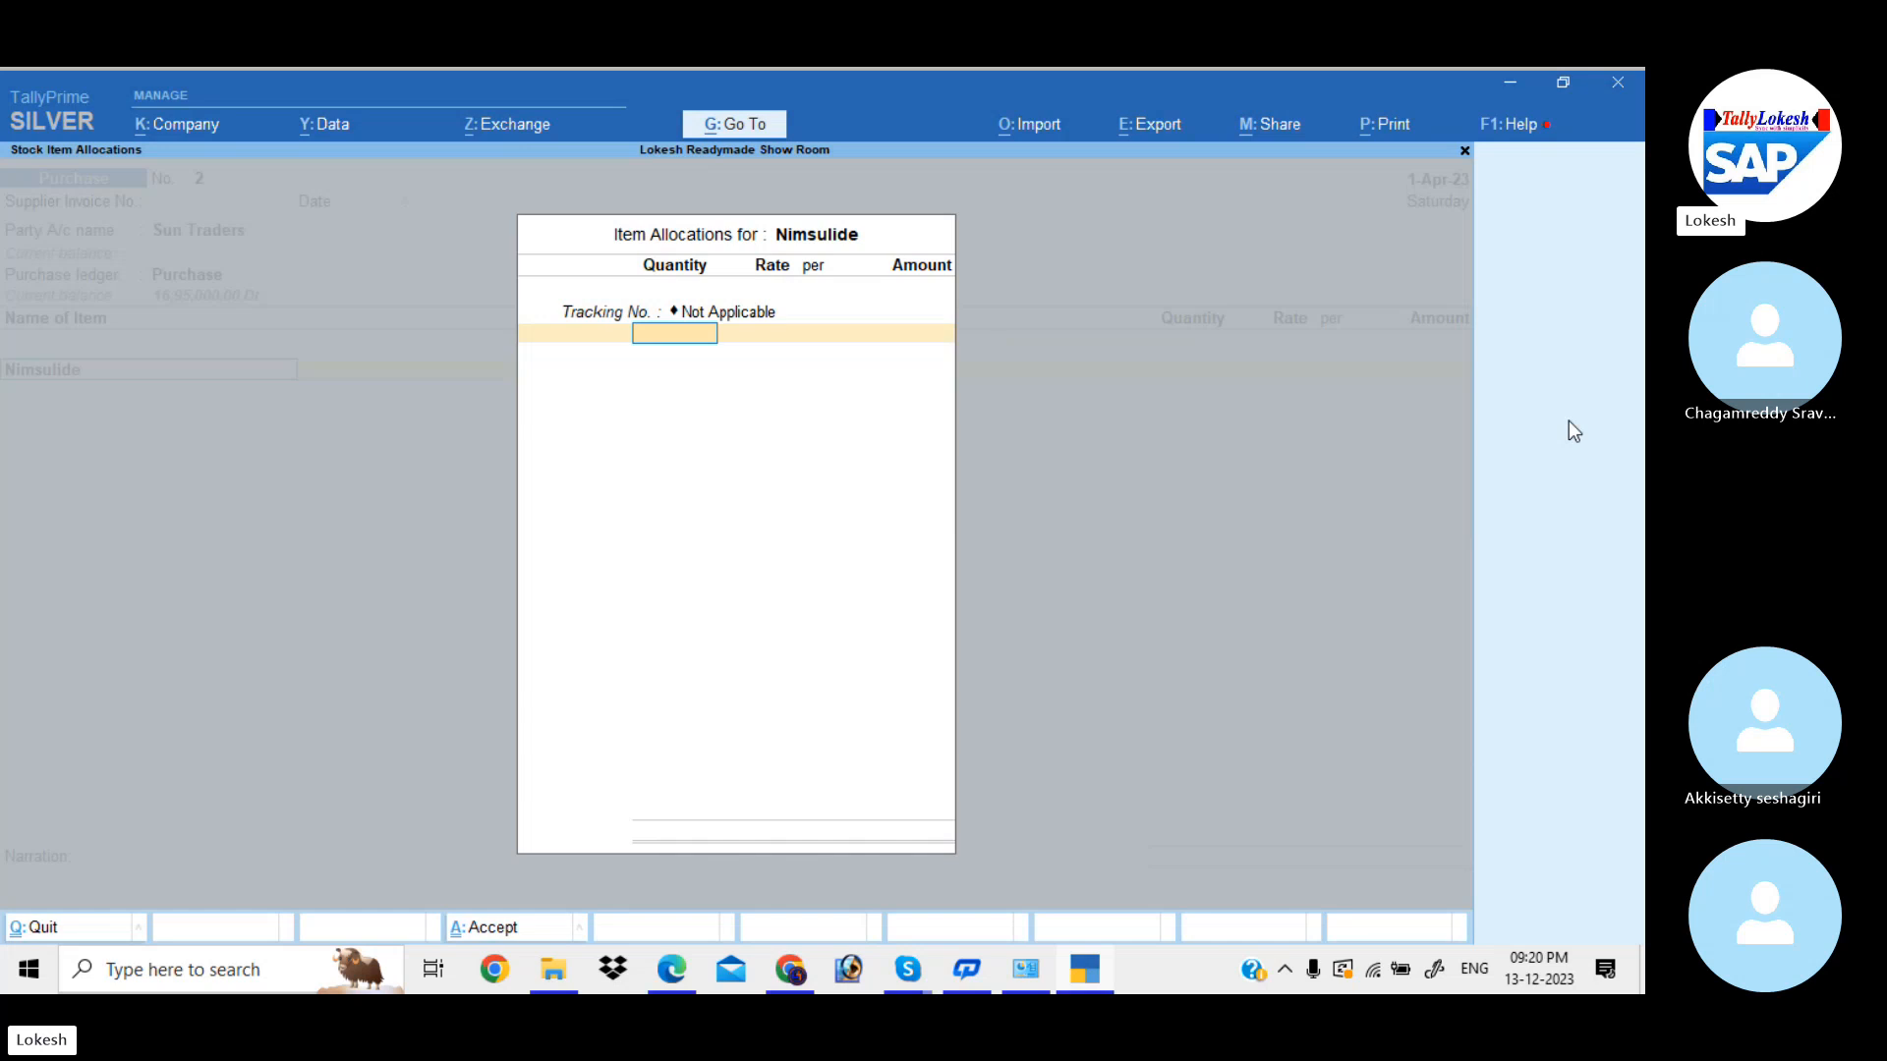
pyautogui.write('100')
pyautogui.press('Return')
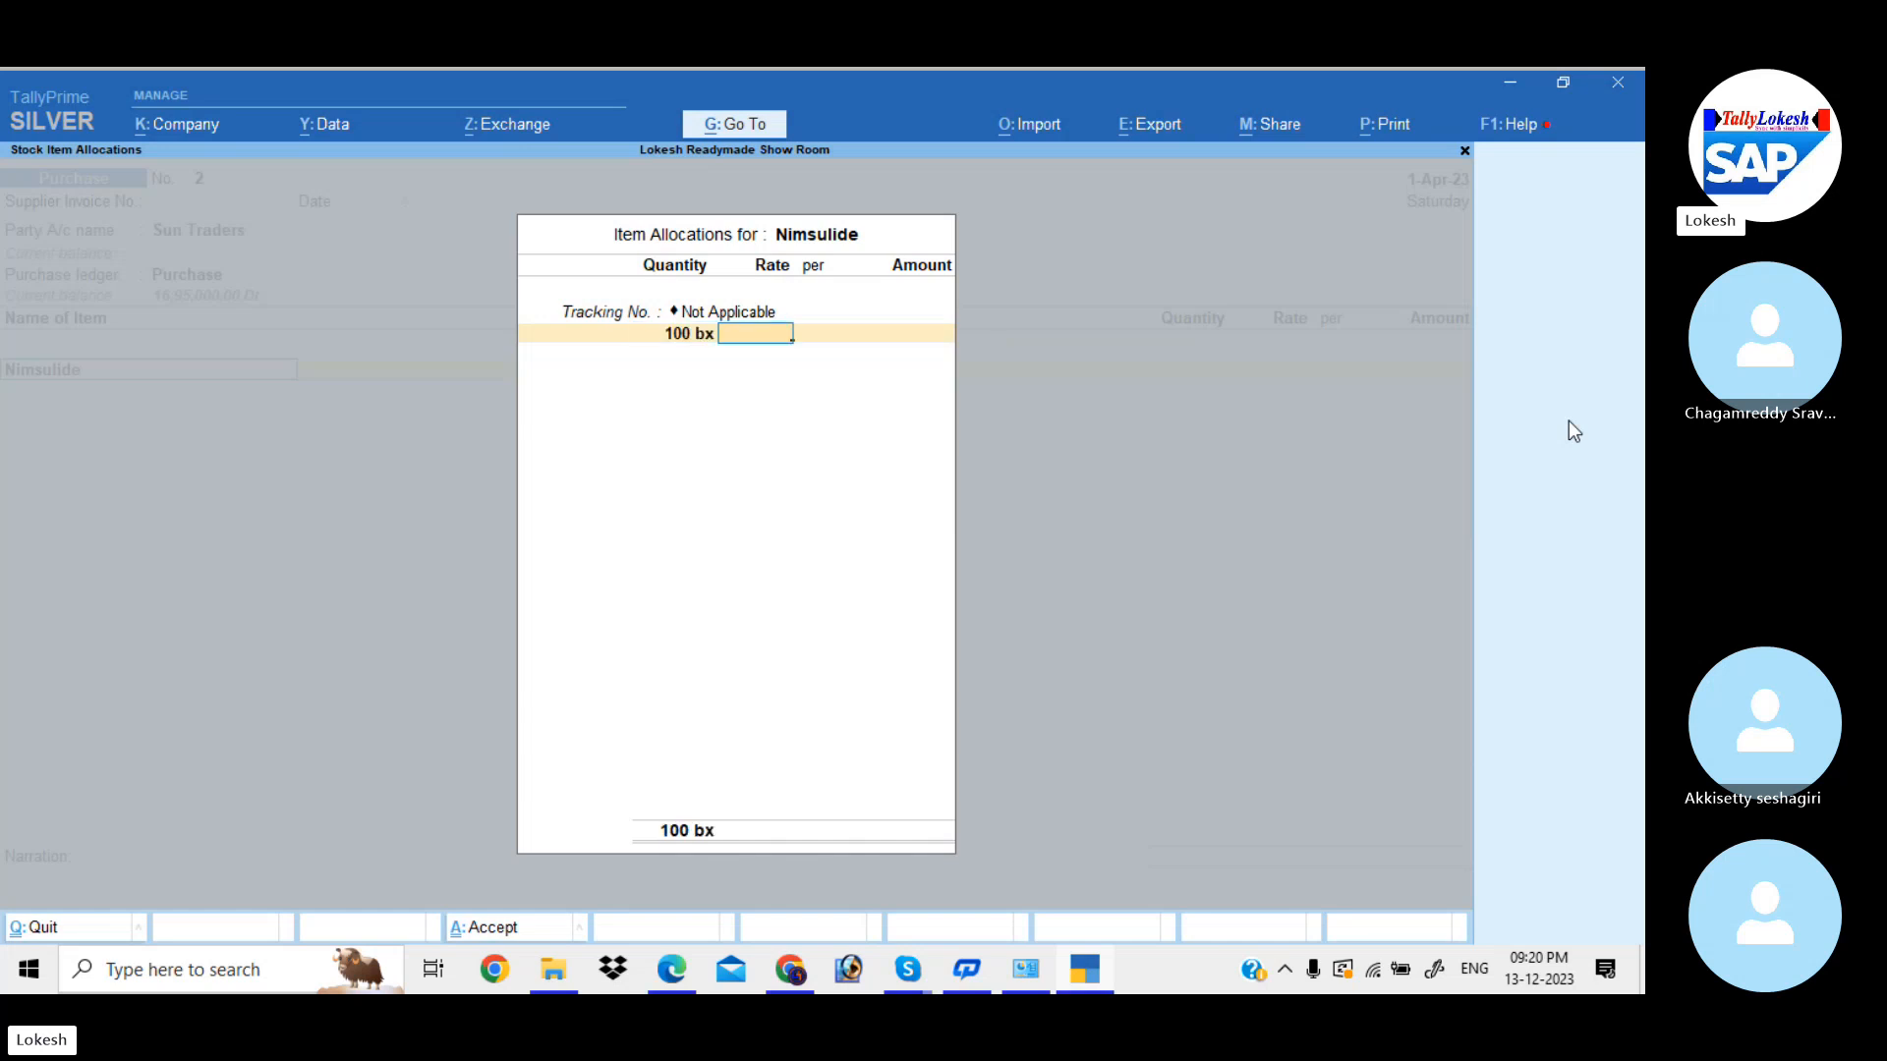
pyautogui.write('50')
pyautogui.press('Return')
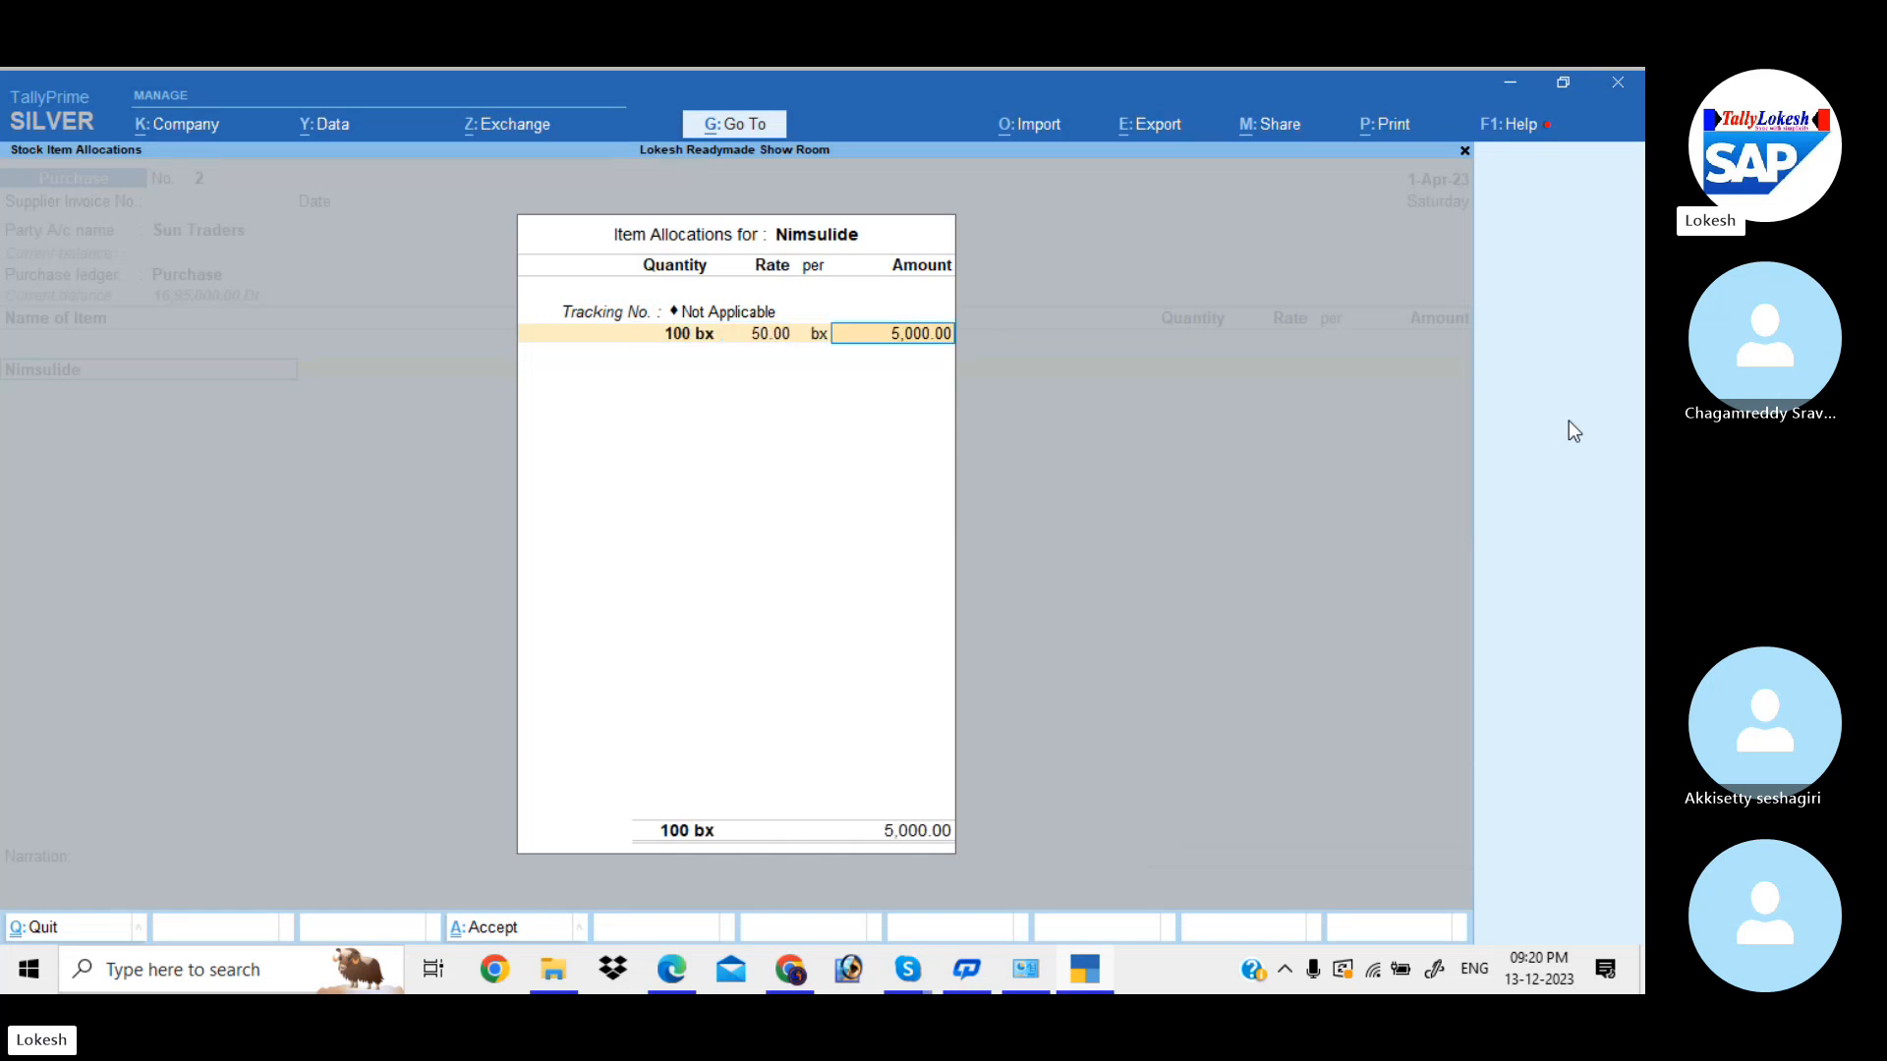
pyautogui.press('Return')
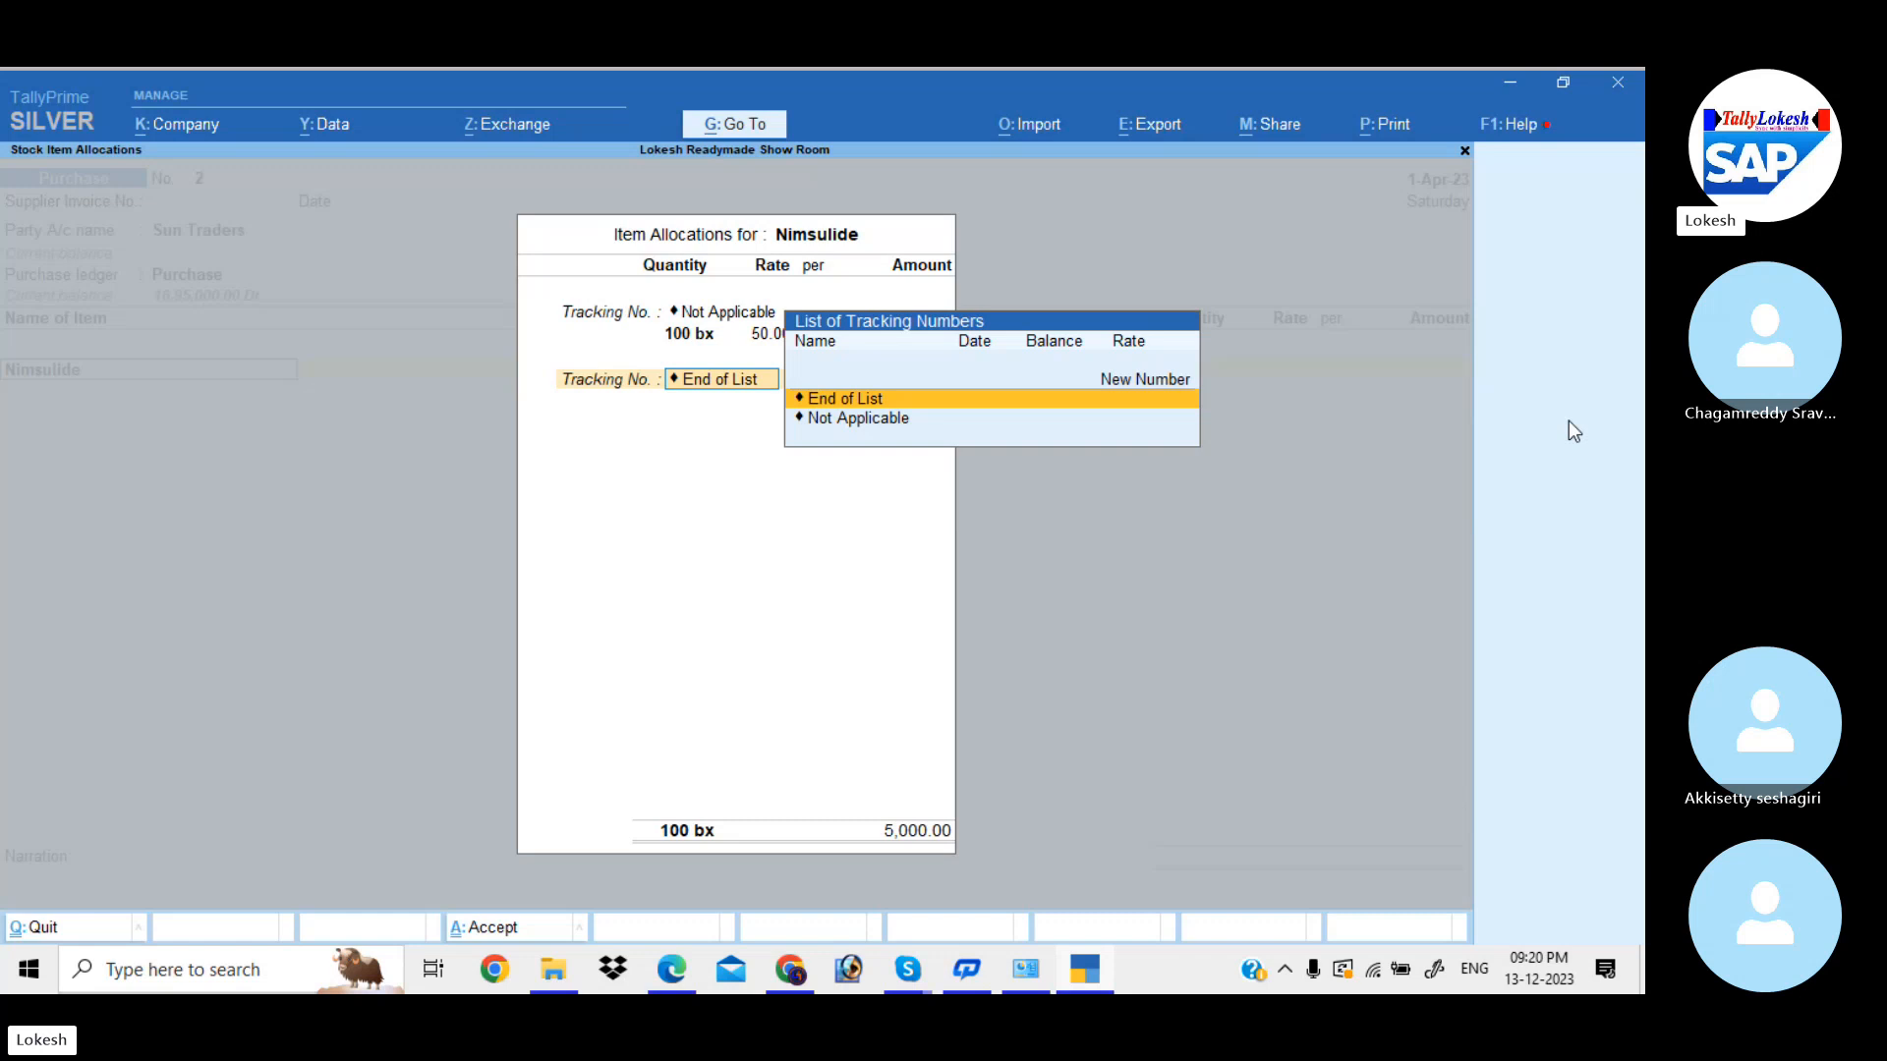
pyautogui.press('Return')
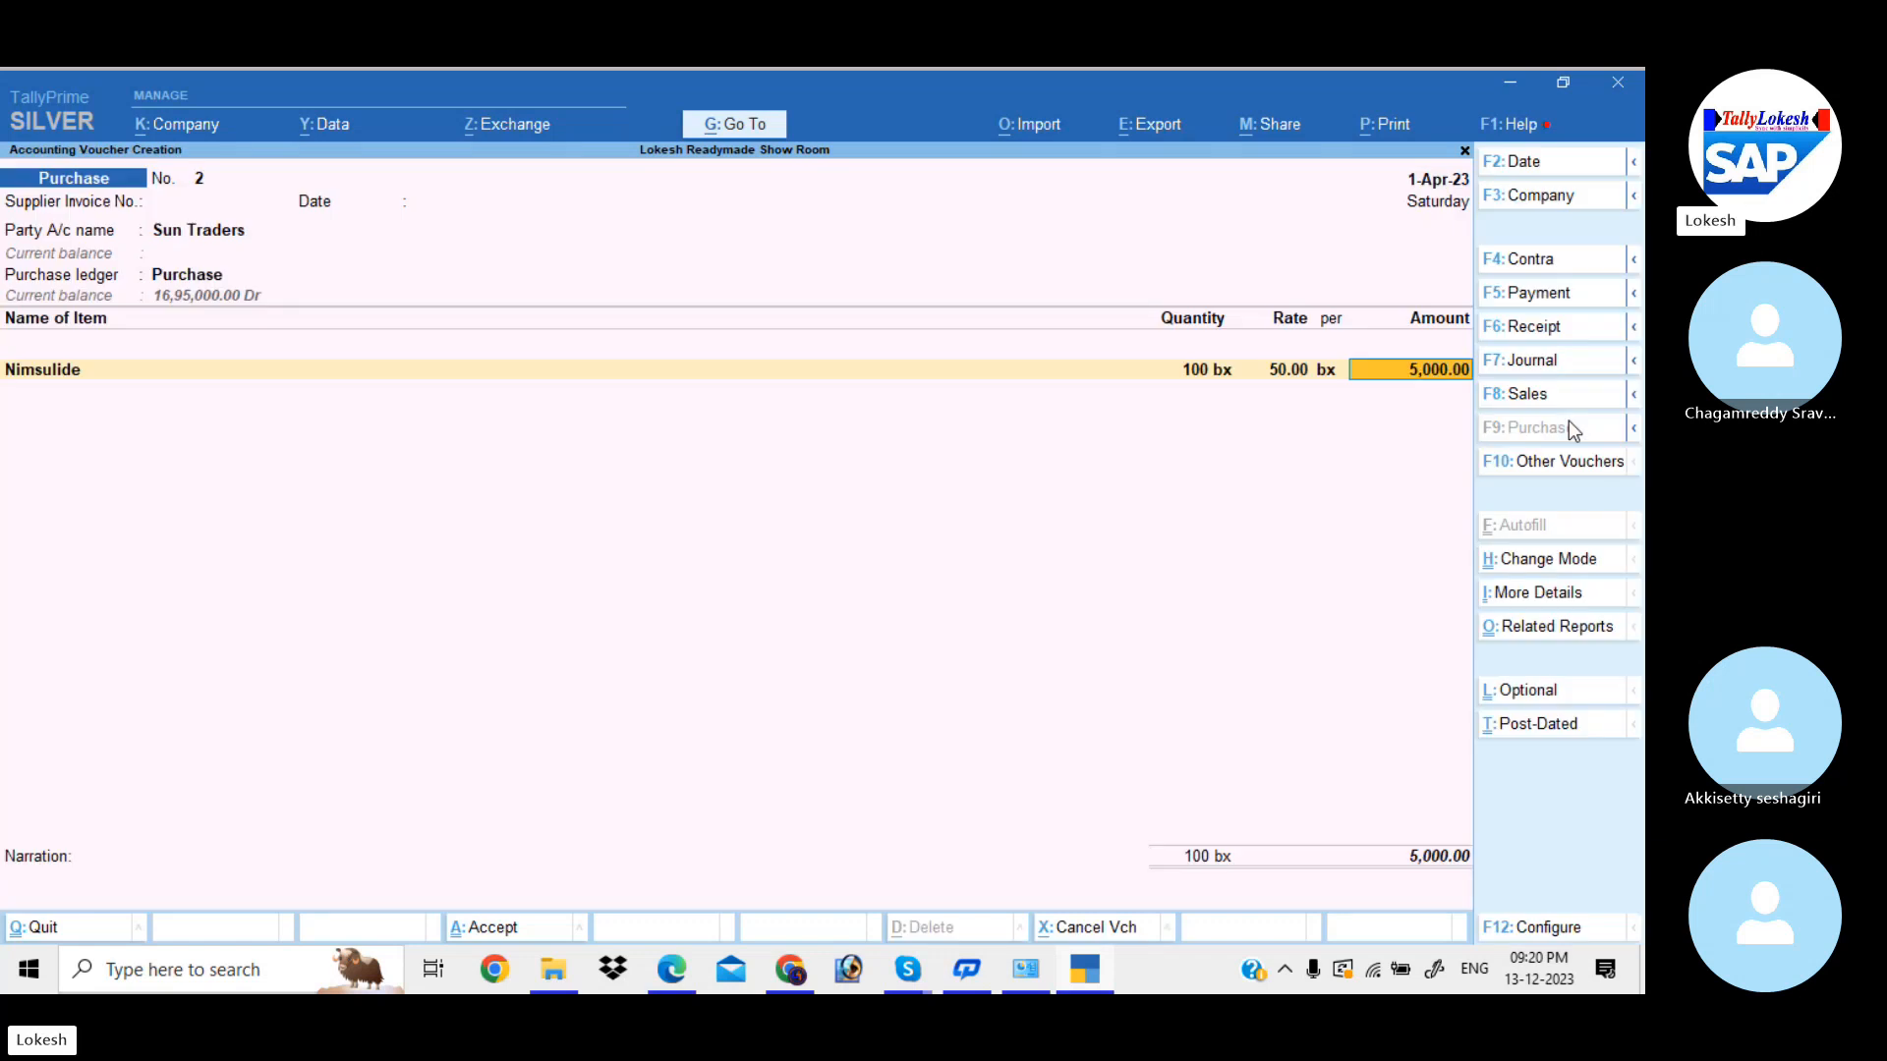
# - Go back into the Nimsulide line and accept its item allocation again
pyautogui.press('BackSpace')
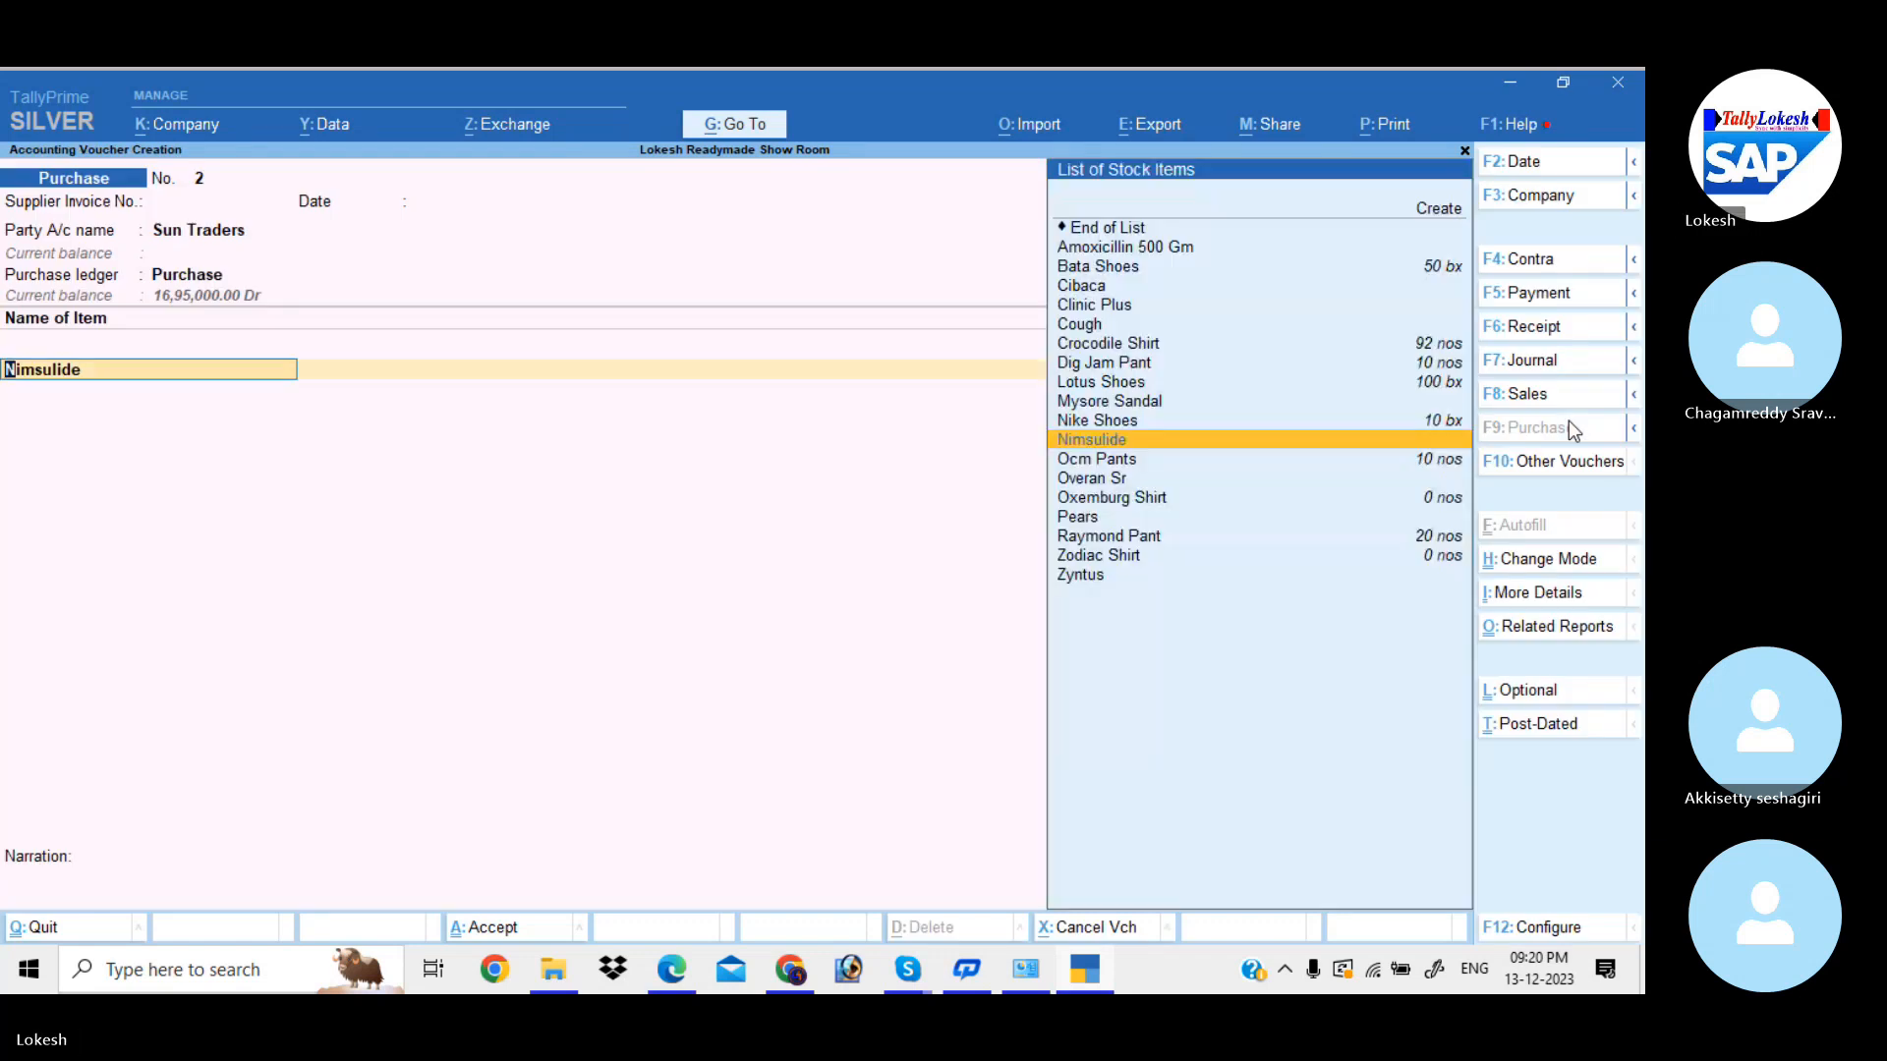
pyautogui.press('Return')
pyautogui.press('Return')
pyautogui.press('Return')
pyautogui.press('Return')
pyautogui.press('Return')
pyautogui.press('Return')
pyautogui.press('Return')
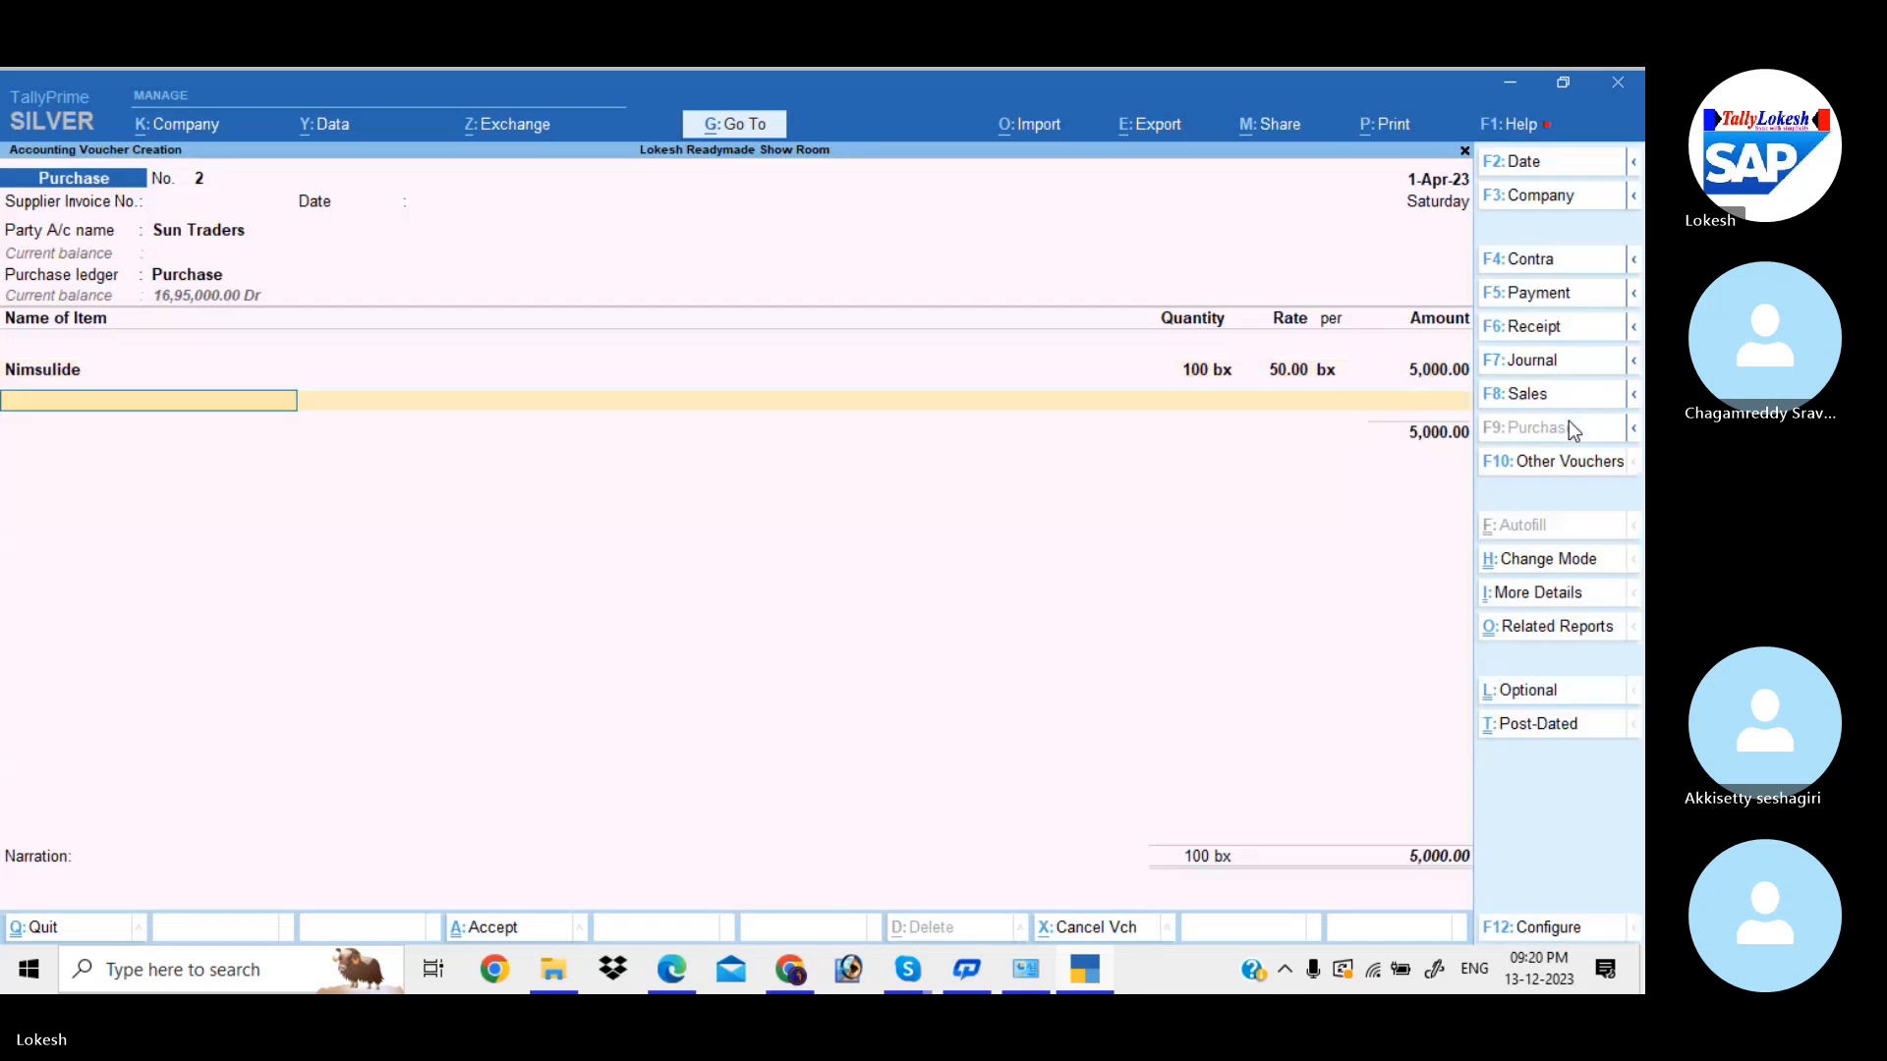
pyautogui.write('m')
pyautogui.press('Return')
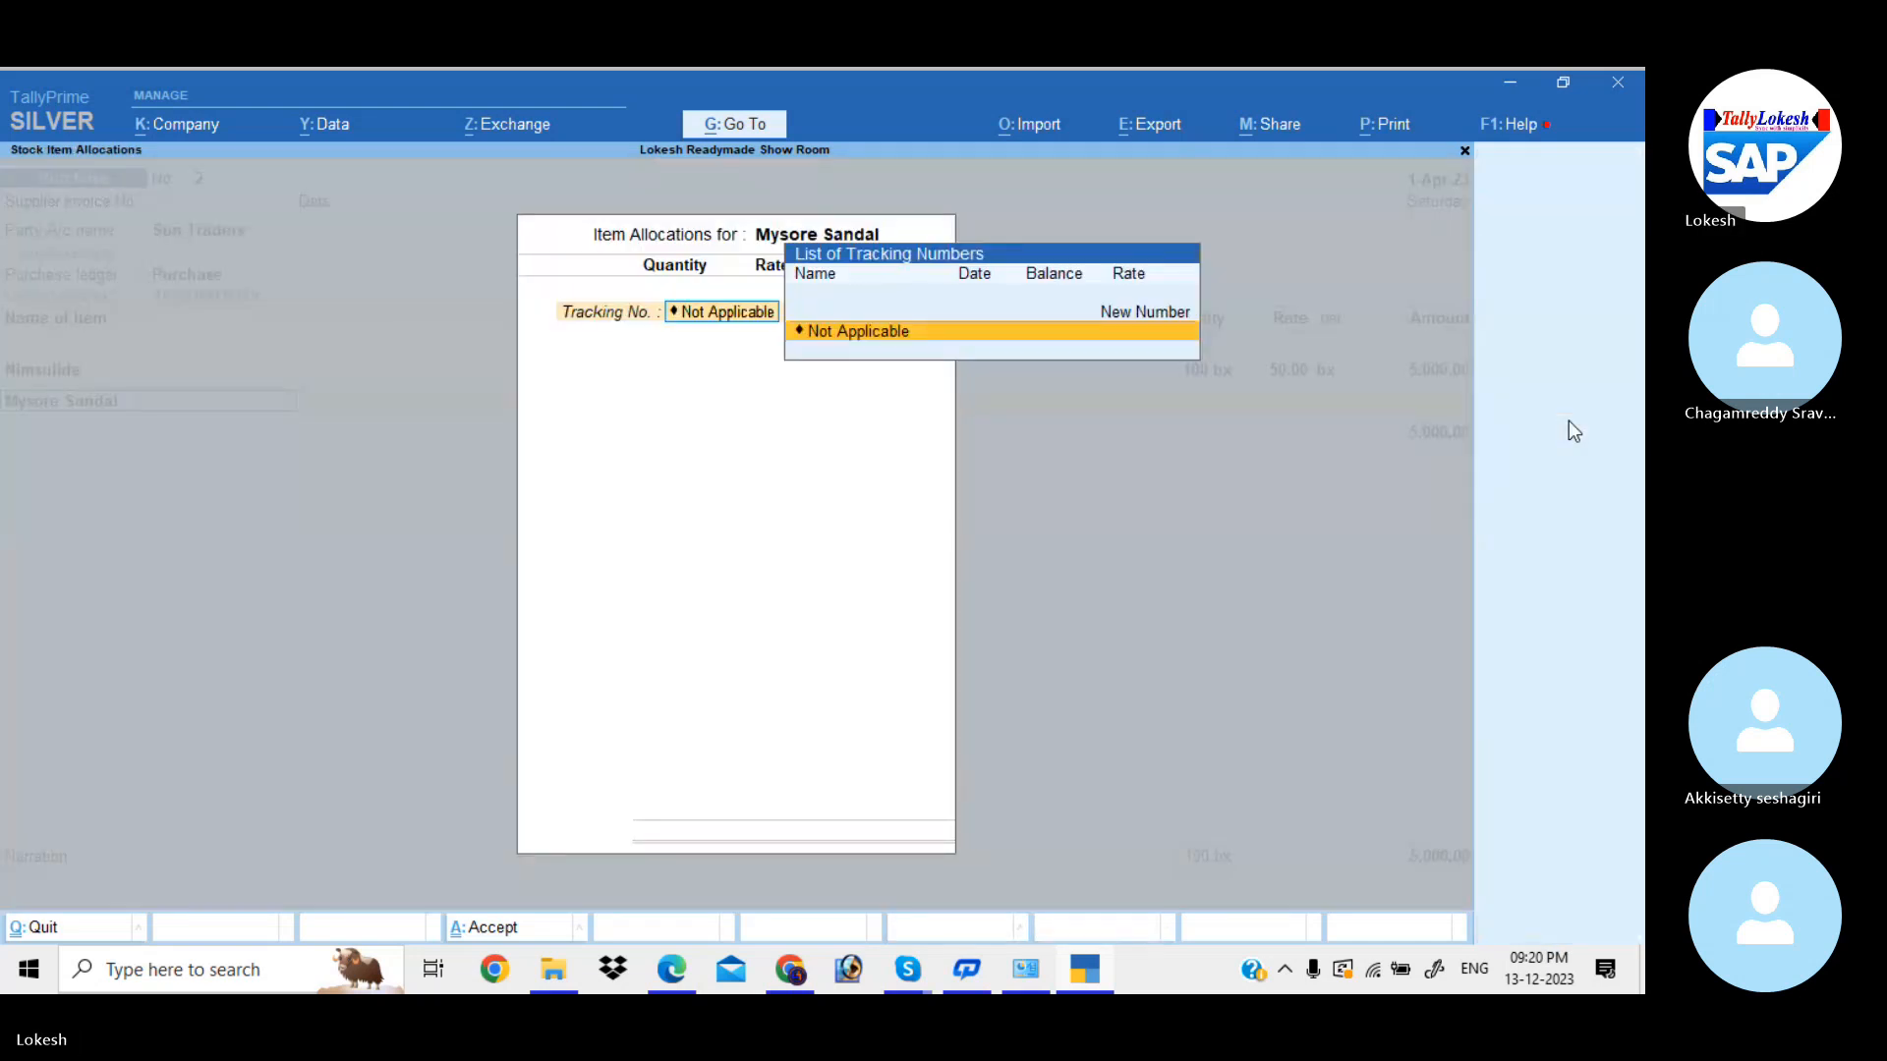
pyautogui.press('Escape')
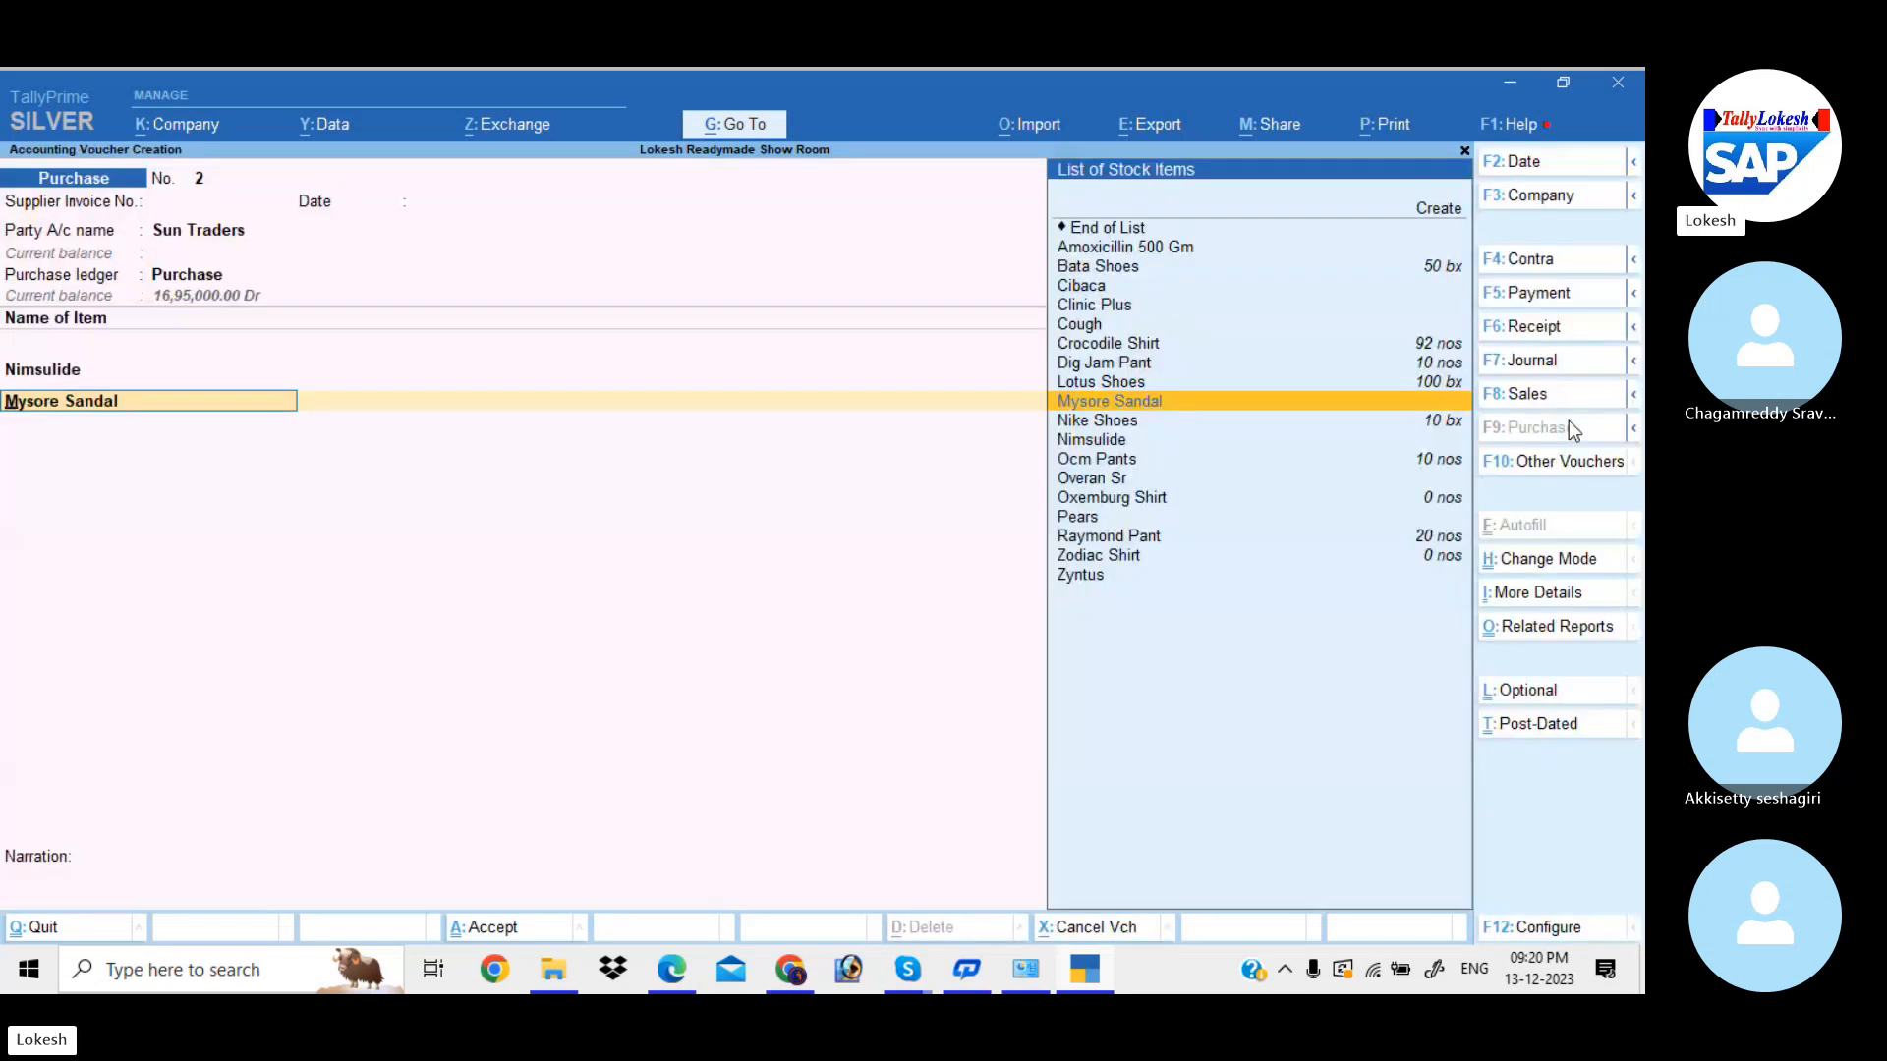
# - Set the second item line to Overan Sr with a quantity of 200 bx at a rate of 10
pyautogui.press('Down')
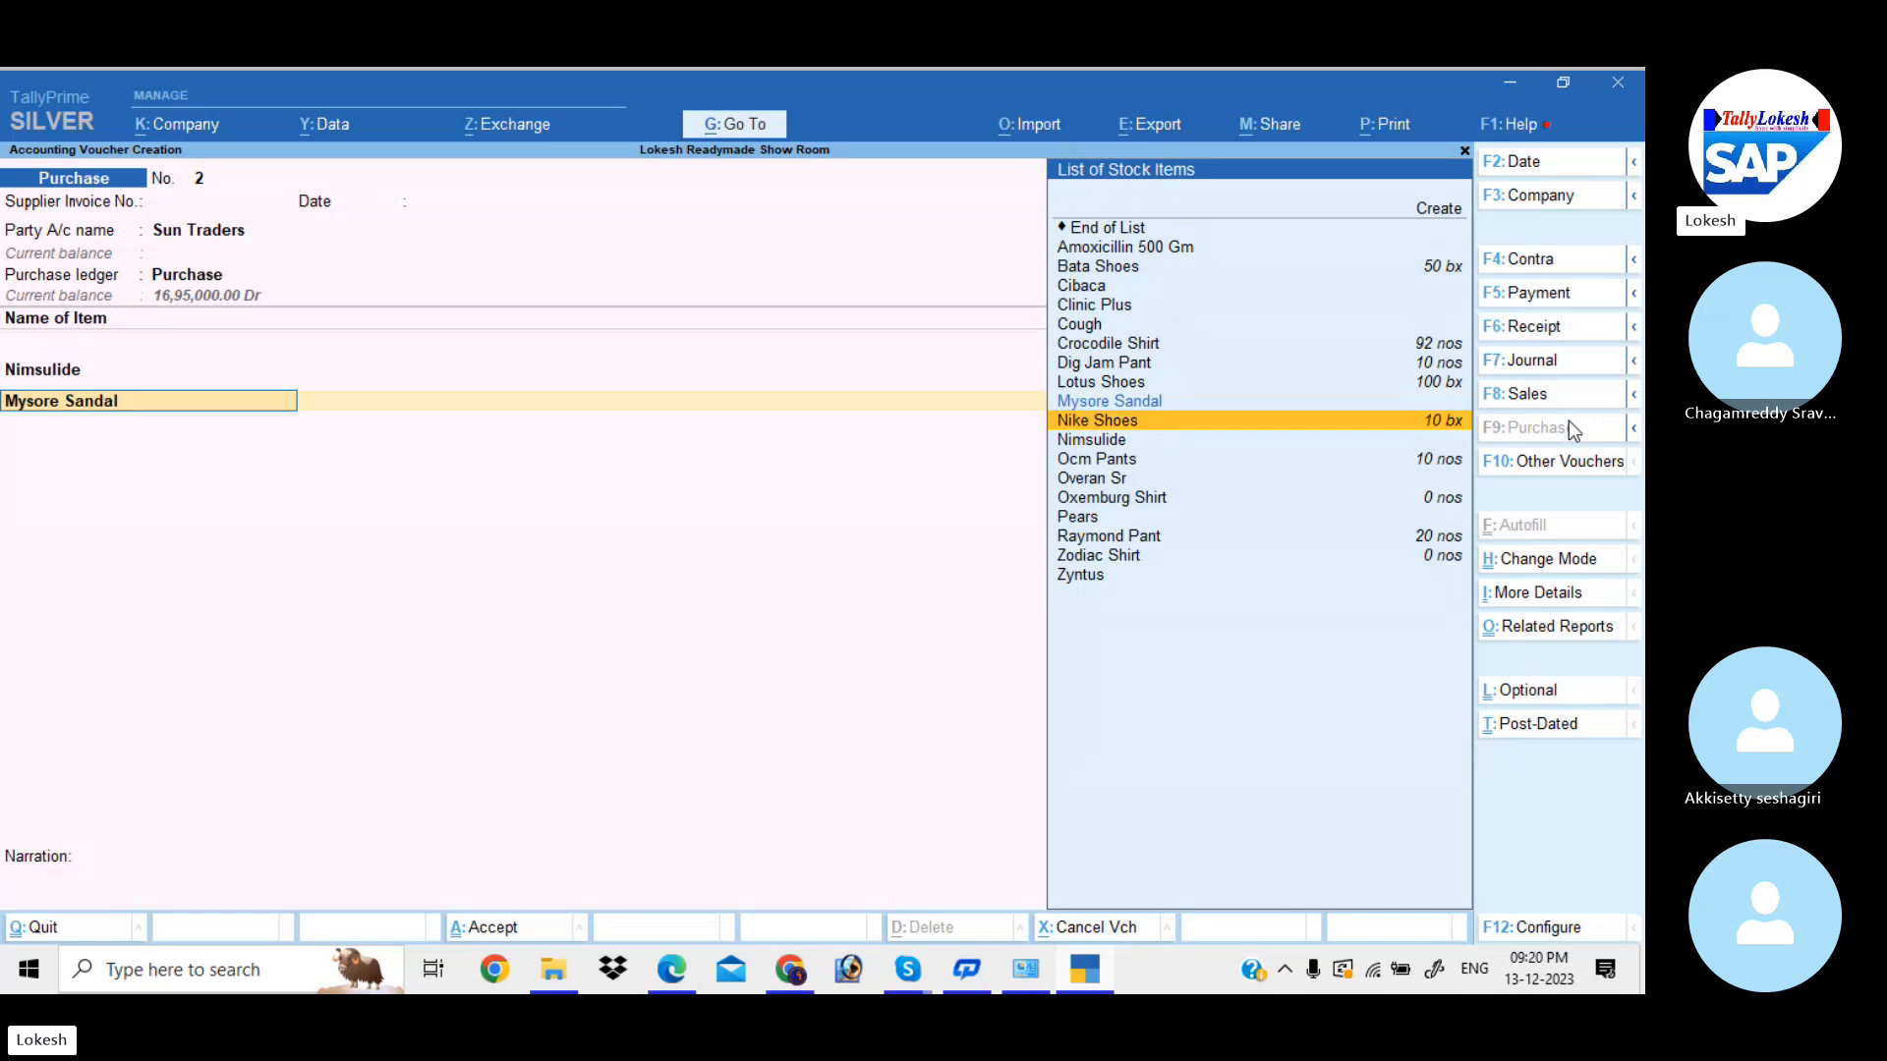
pyautogui.press('Down')
pyautogui.press('Down')
pyautogui.press('Down')
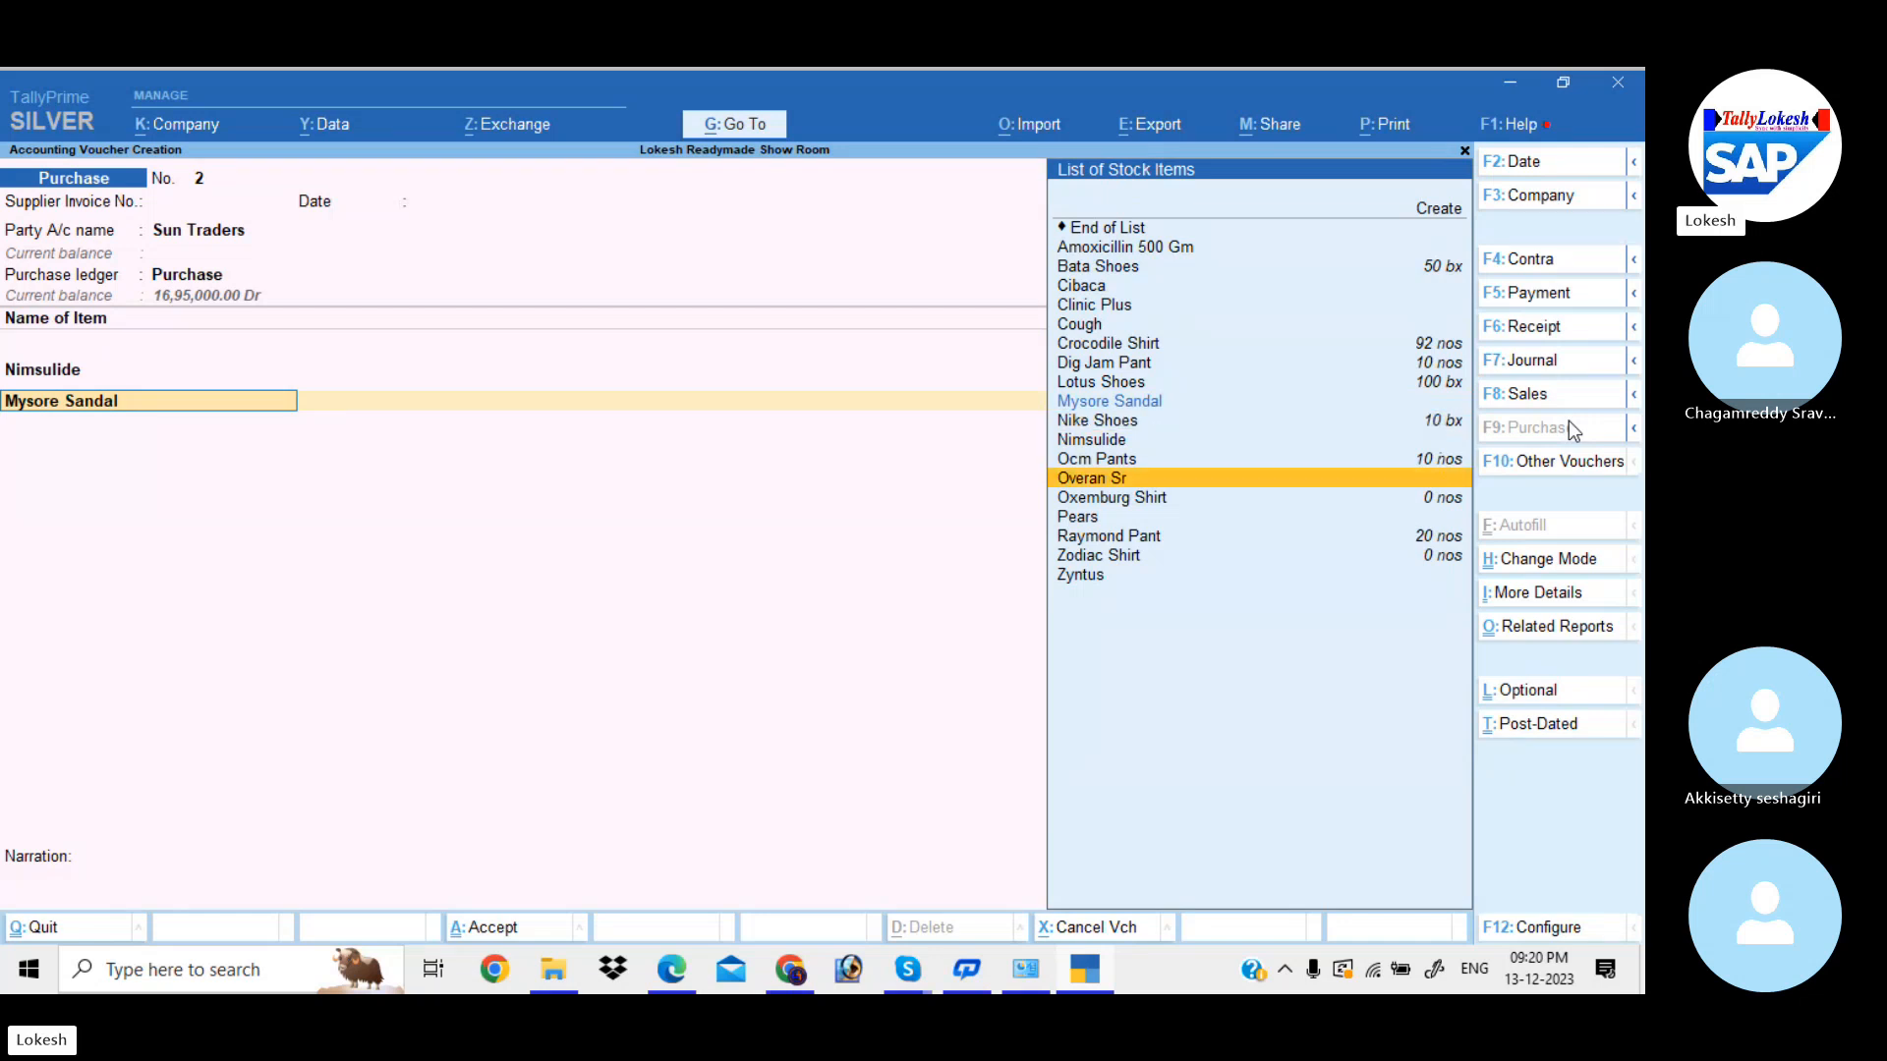
pyautogui.press('Return')
pyautogui.write('200')
pyautogui.press('Return')
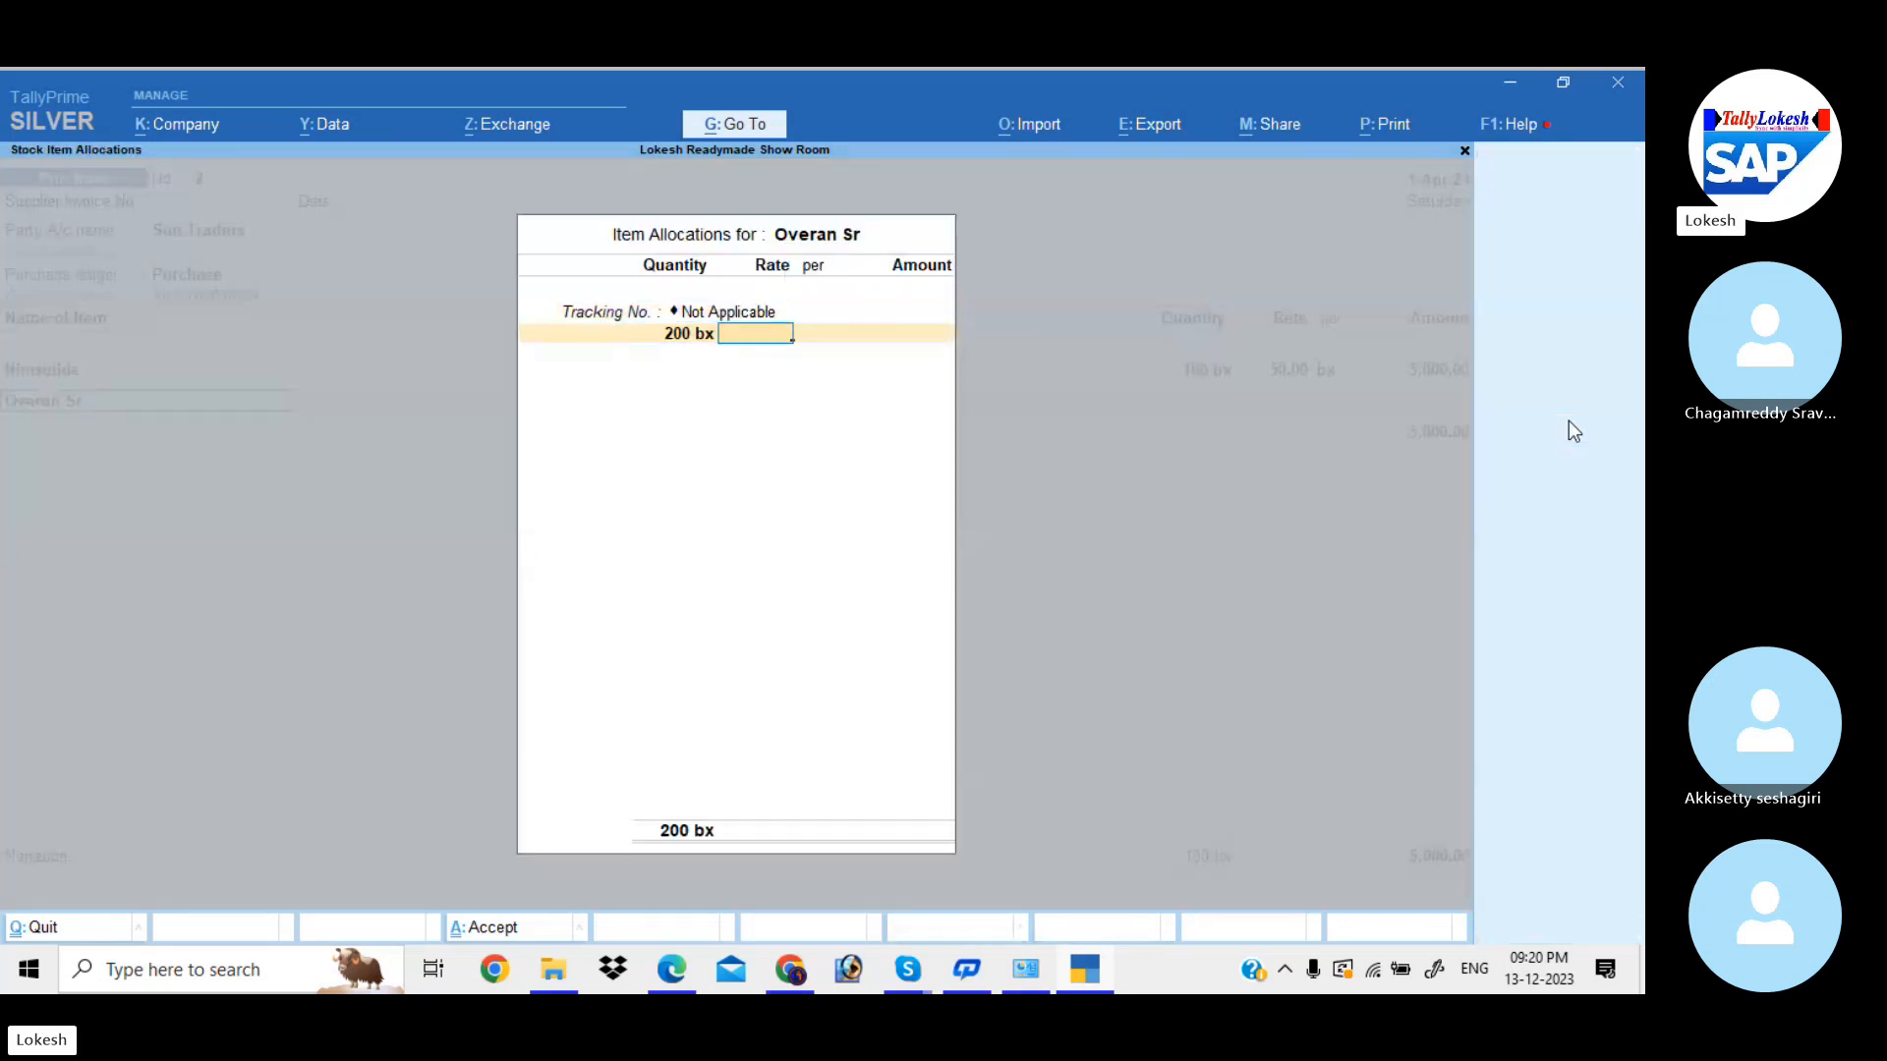
pyautogui.write('10')
pyautogui.press('Return')
pyautogui.press('Return')
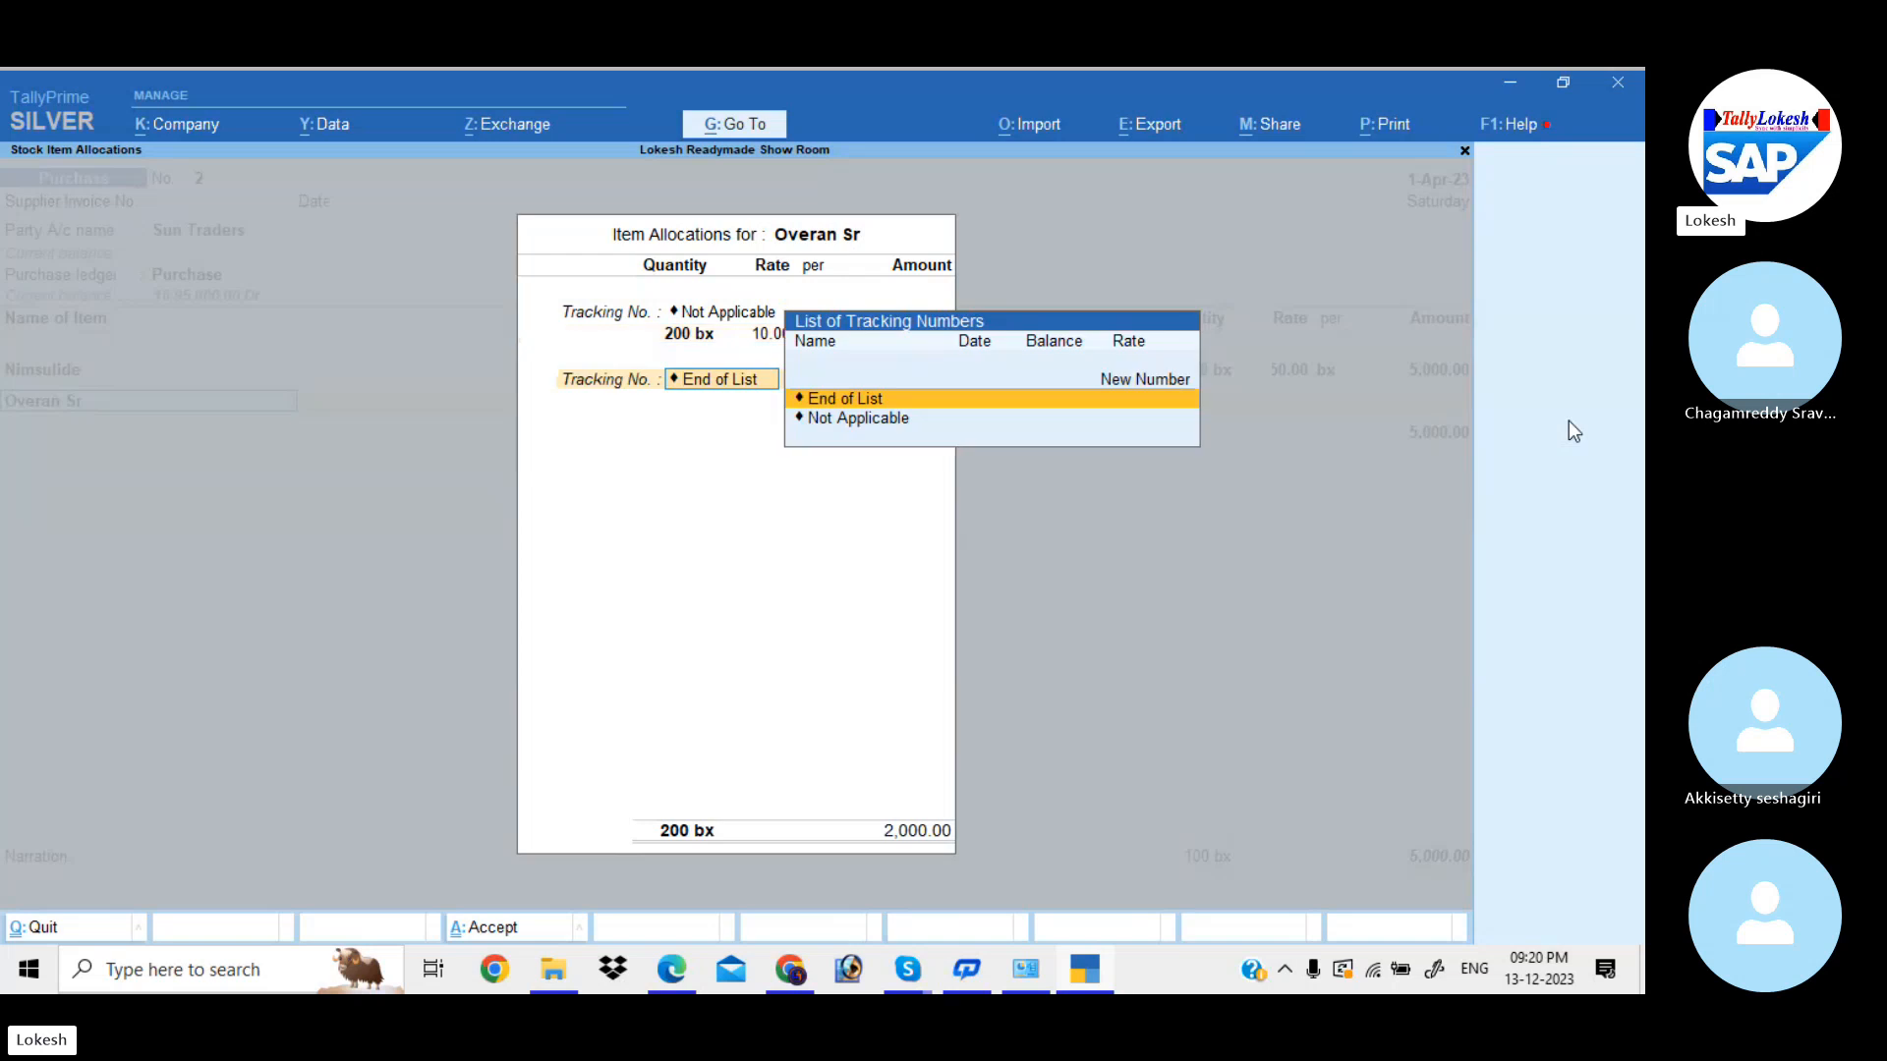
pyautogui.press('Return')
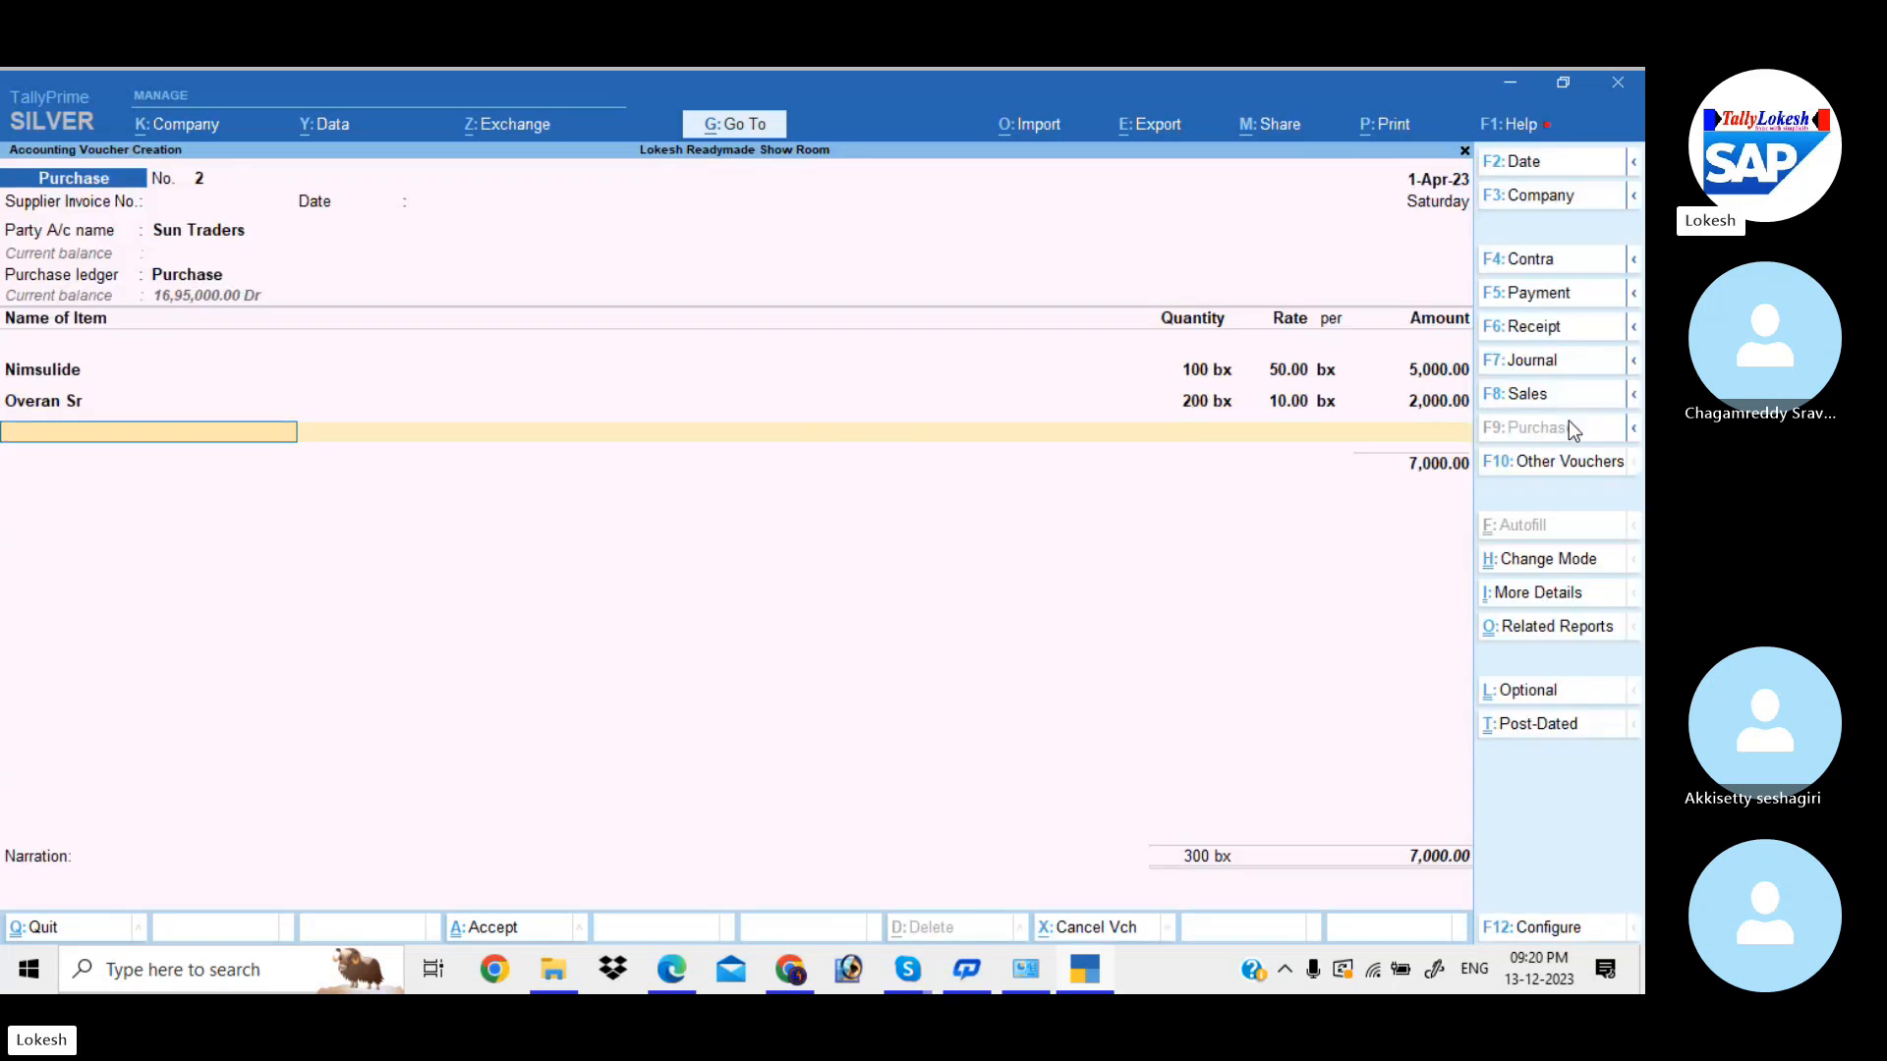
# - Add Amoxicillin 500 Gm to the purchase with no tracking number, a quantity of 200 bx and a rate of 350
pyautogui.write('Am')
pyautogui.press('Return')
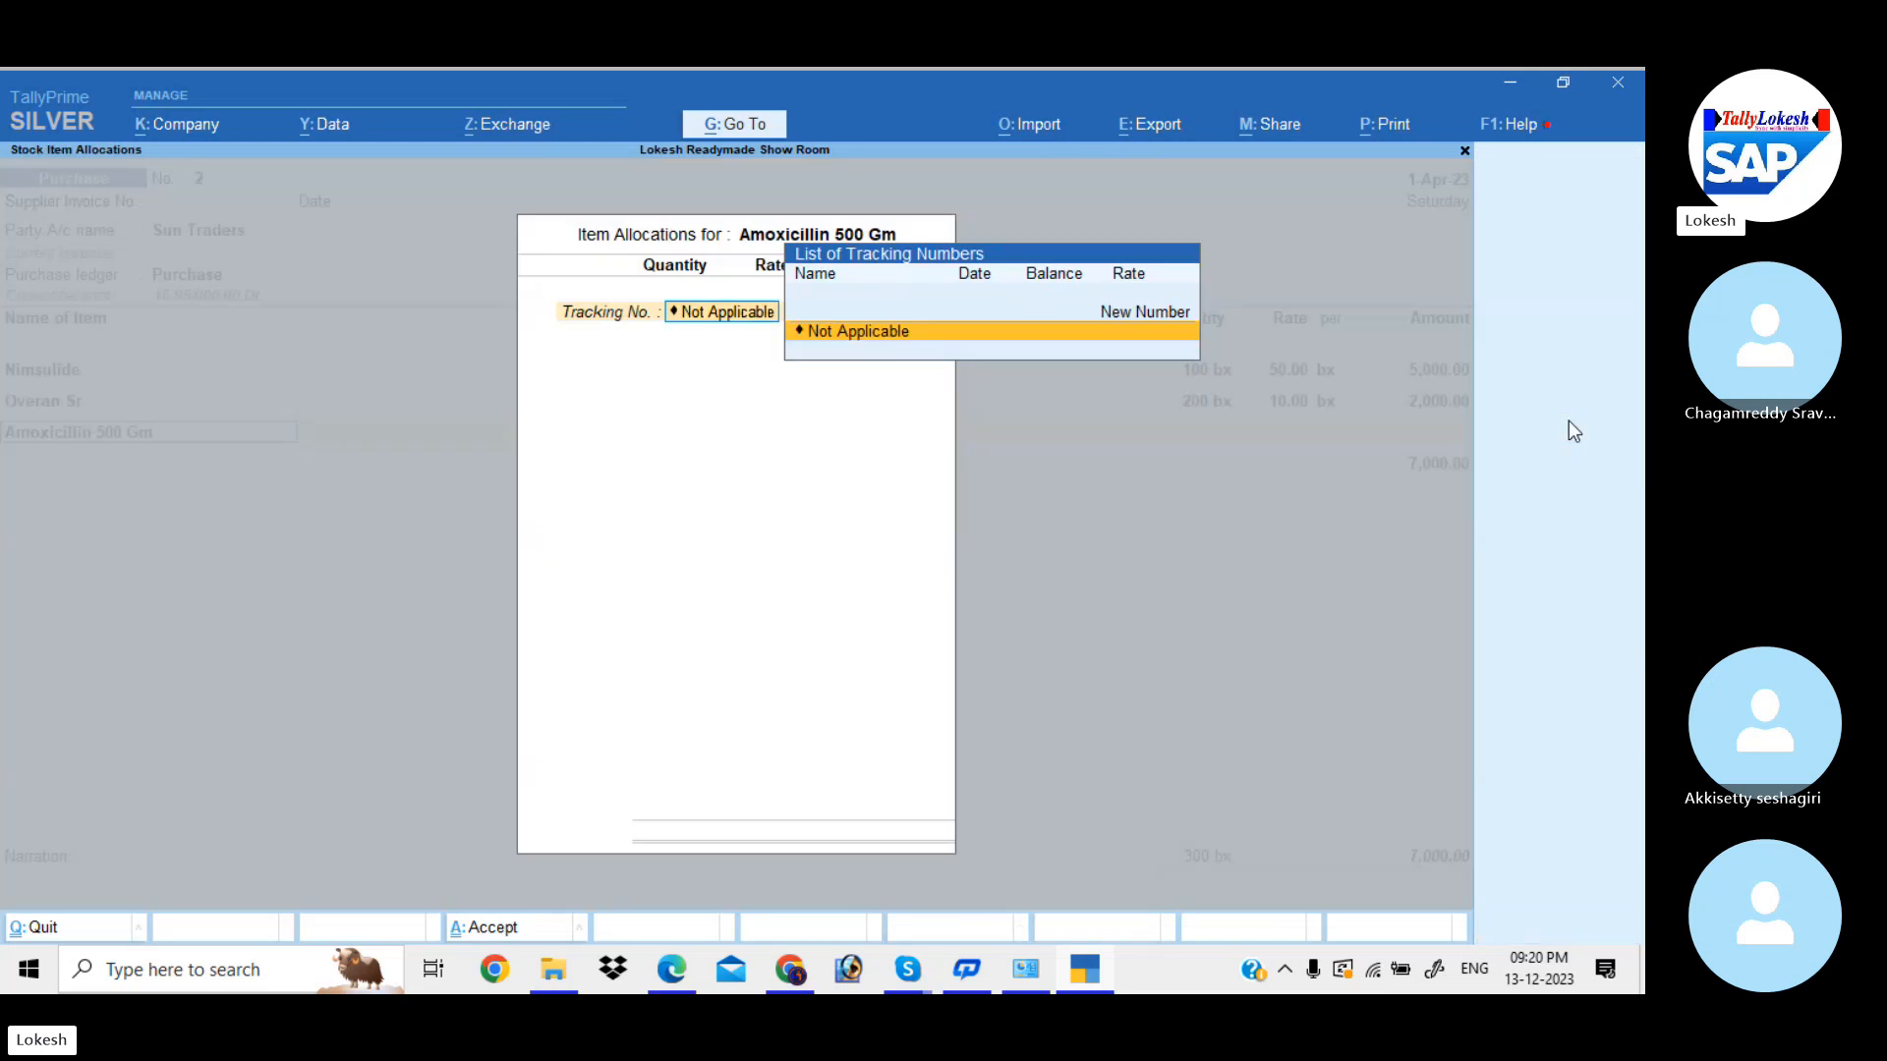
pyautogui.press('Return')
pyautogui.write('200')
pyautogui.press('Return')
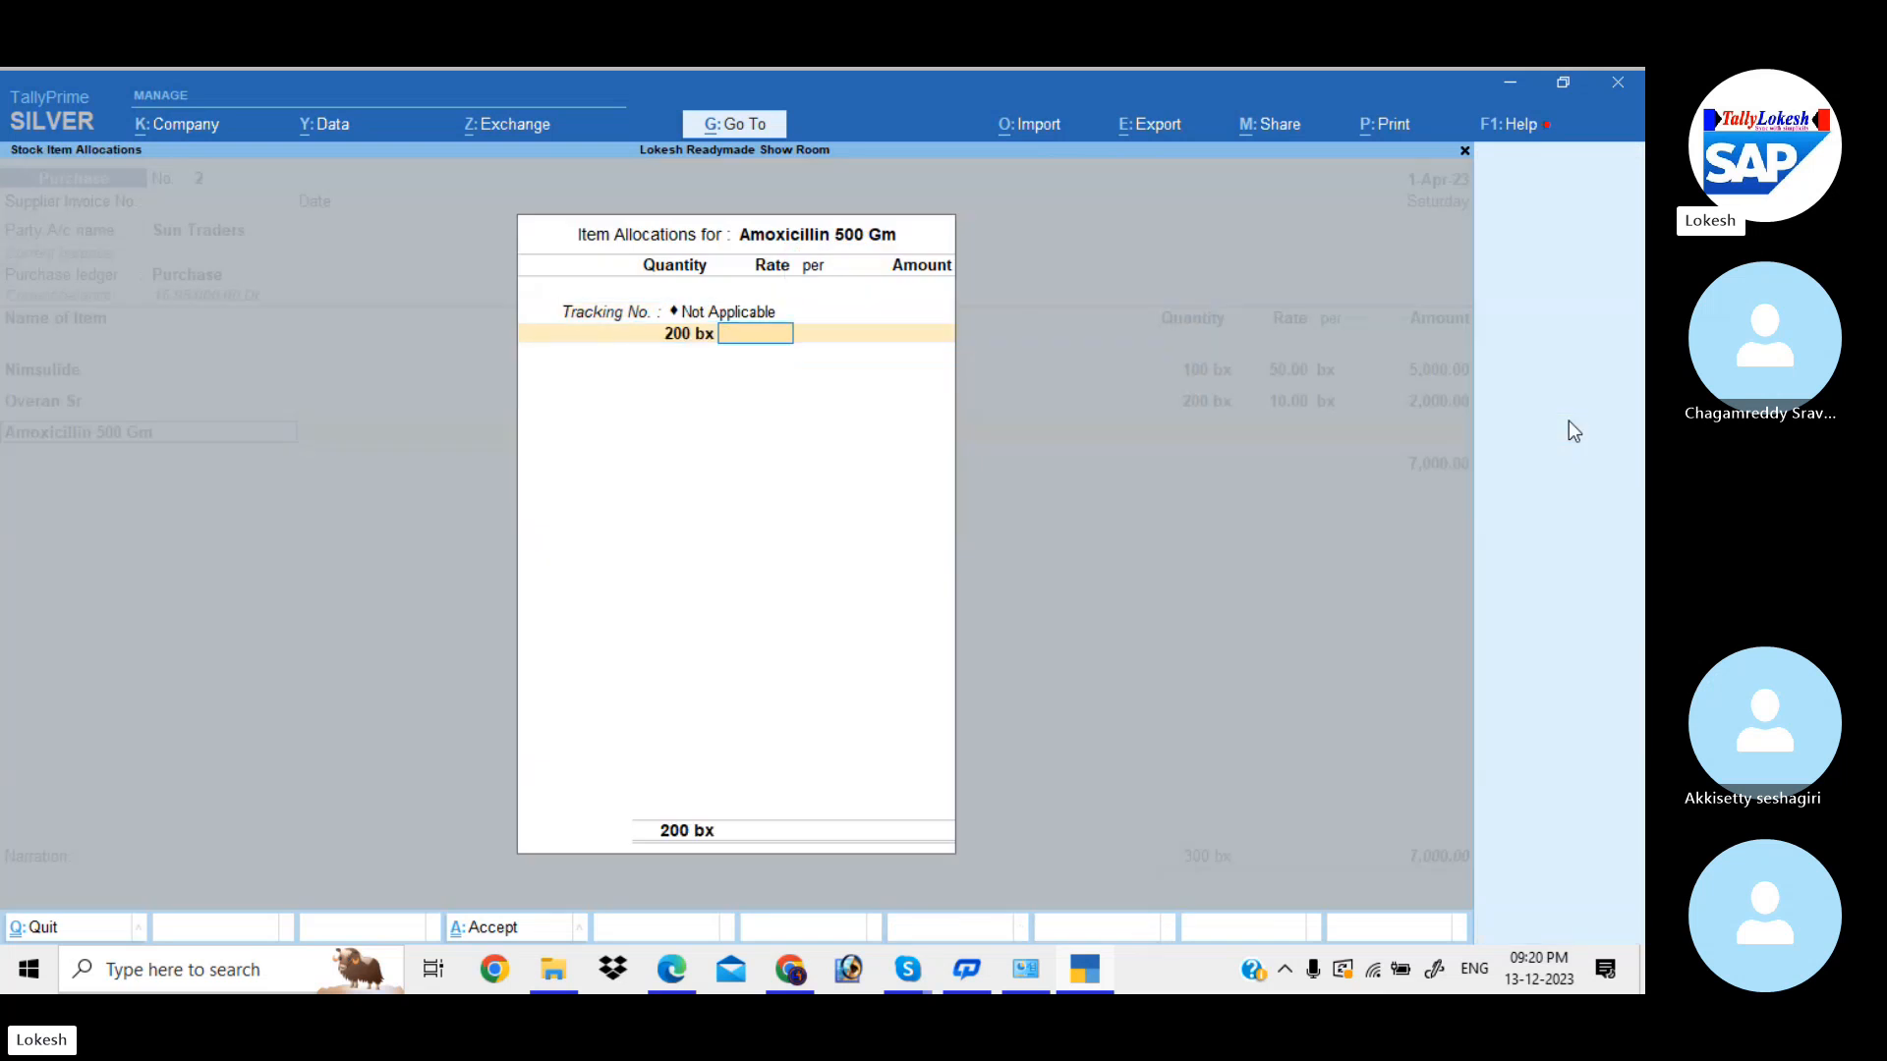
pyautogui.write('350')
pyautogui.press('Return')
pyautogui.press('Return')
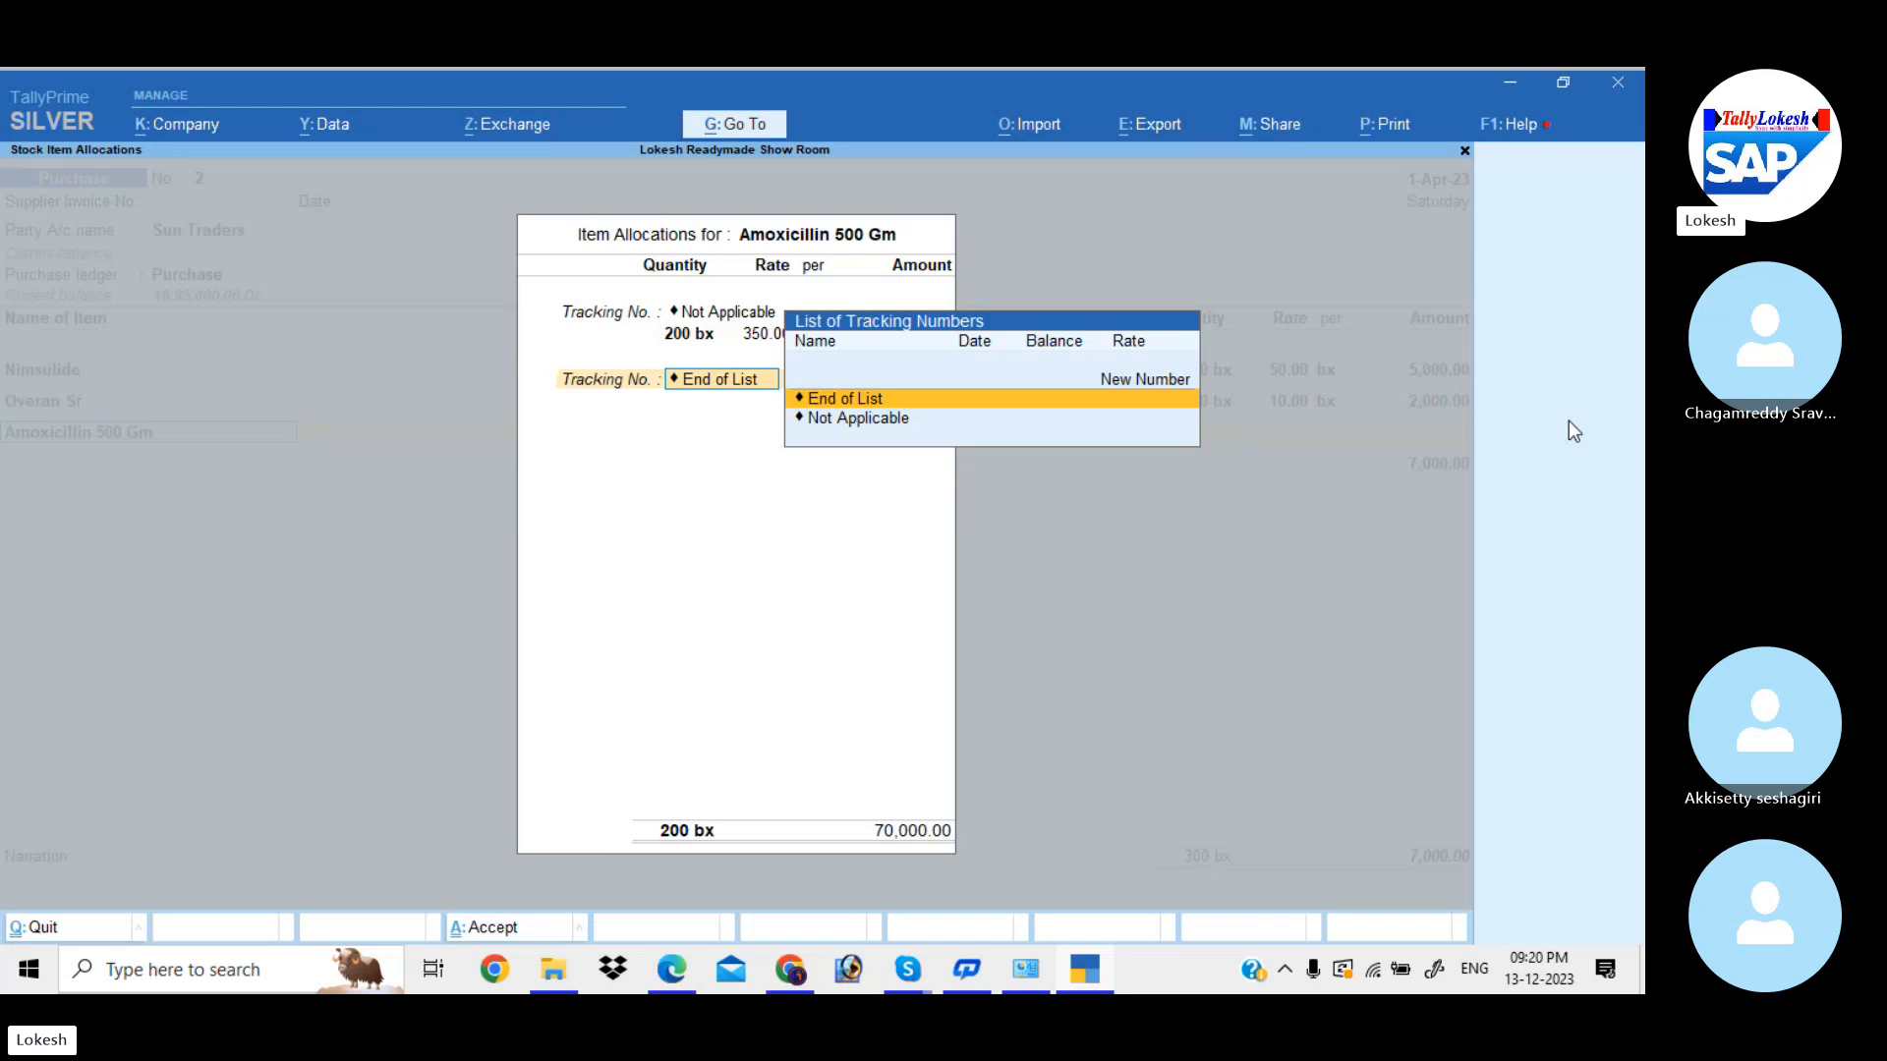
pyautogui.press('Return')
pyautogui.press('Return')
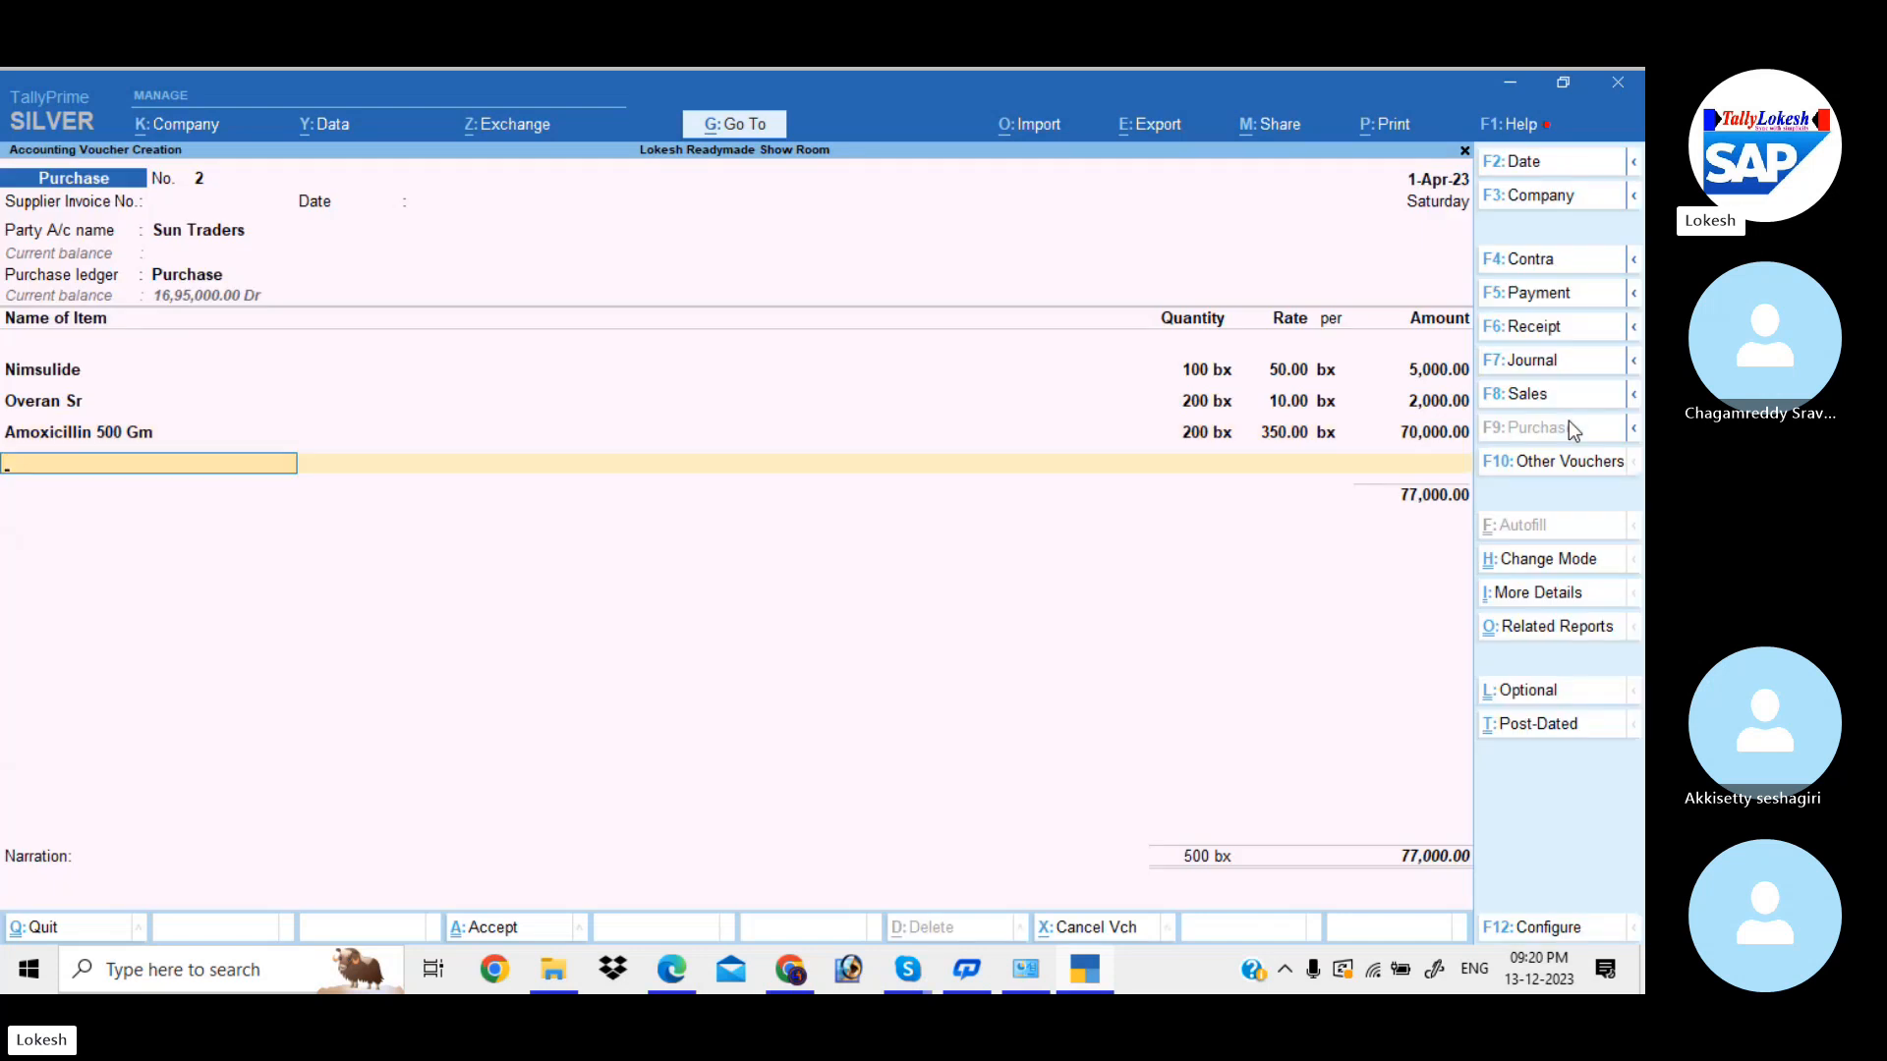
# - Add Zyntus with a quantity of 50 bt at a rate of 40, end the item list and save the purchase voucher
pyautogui.press('Return')
pyautogui.write('50')
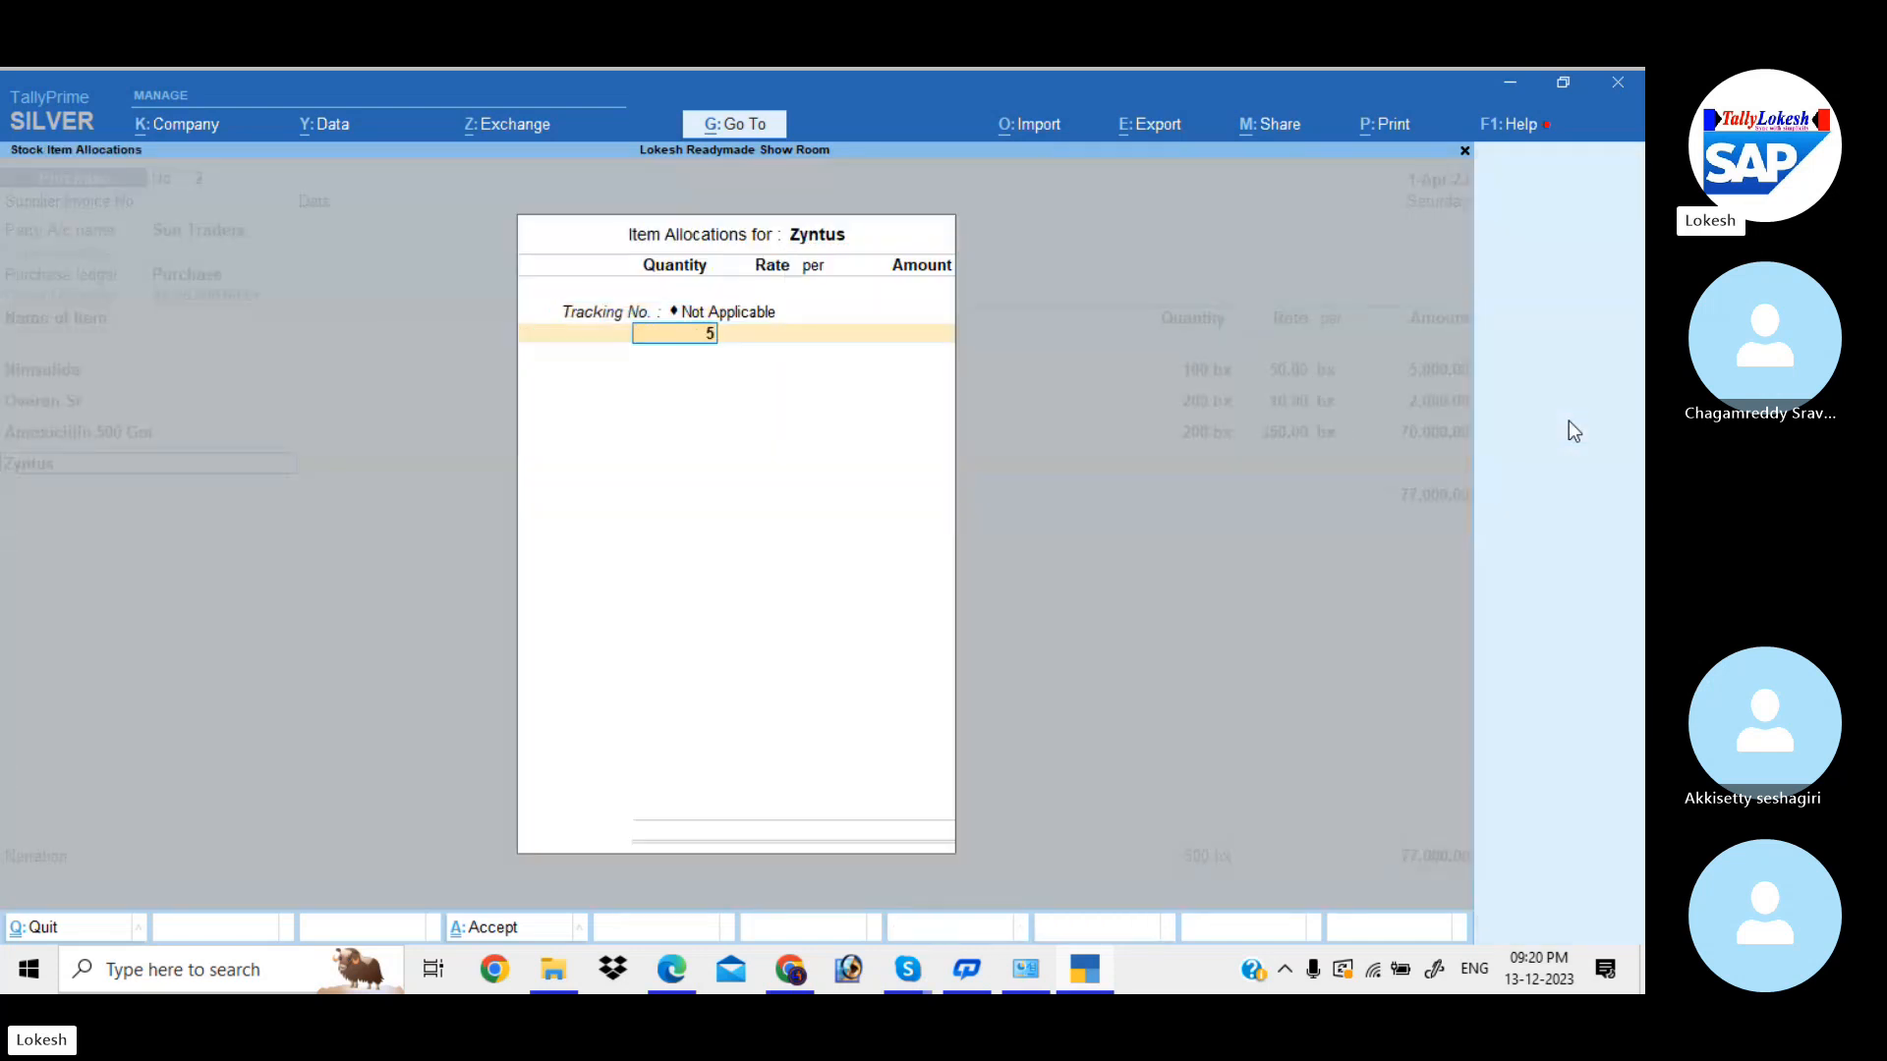
pyautogui.press('Return')
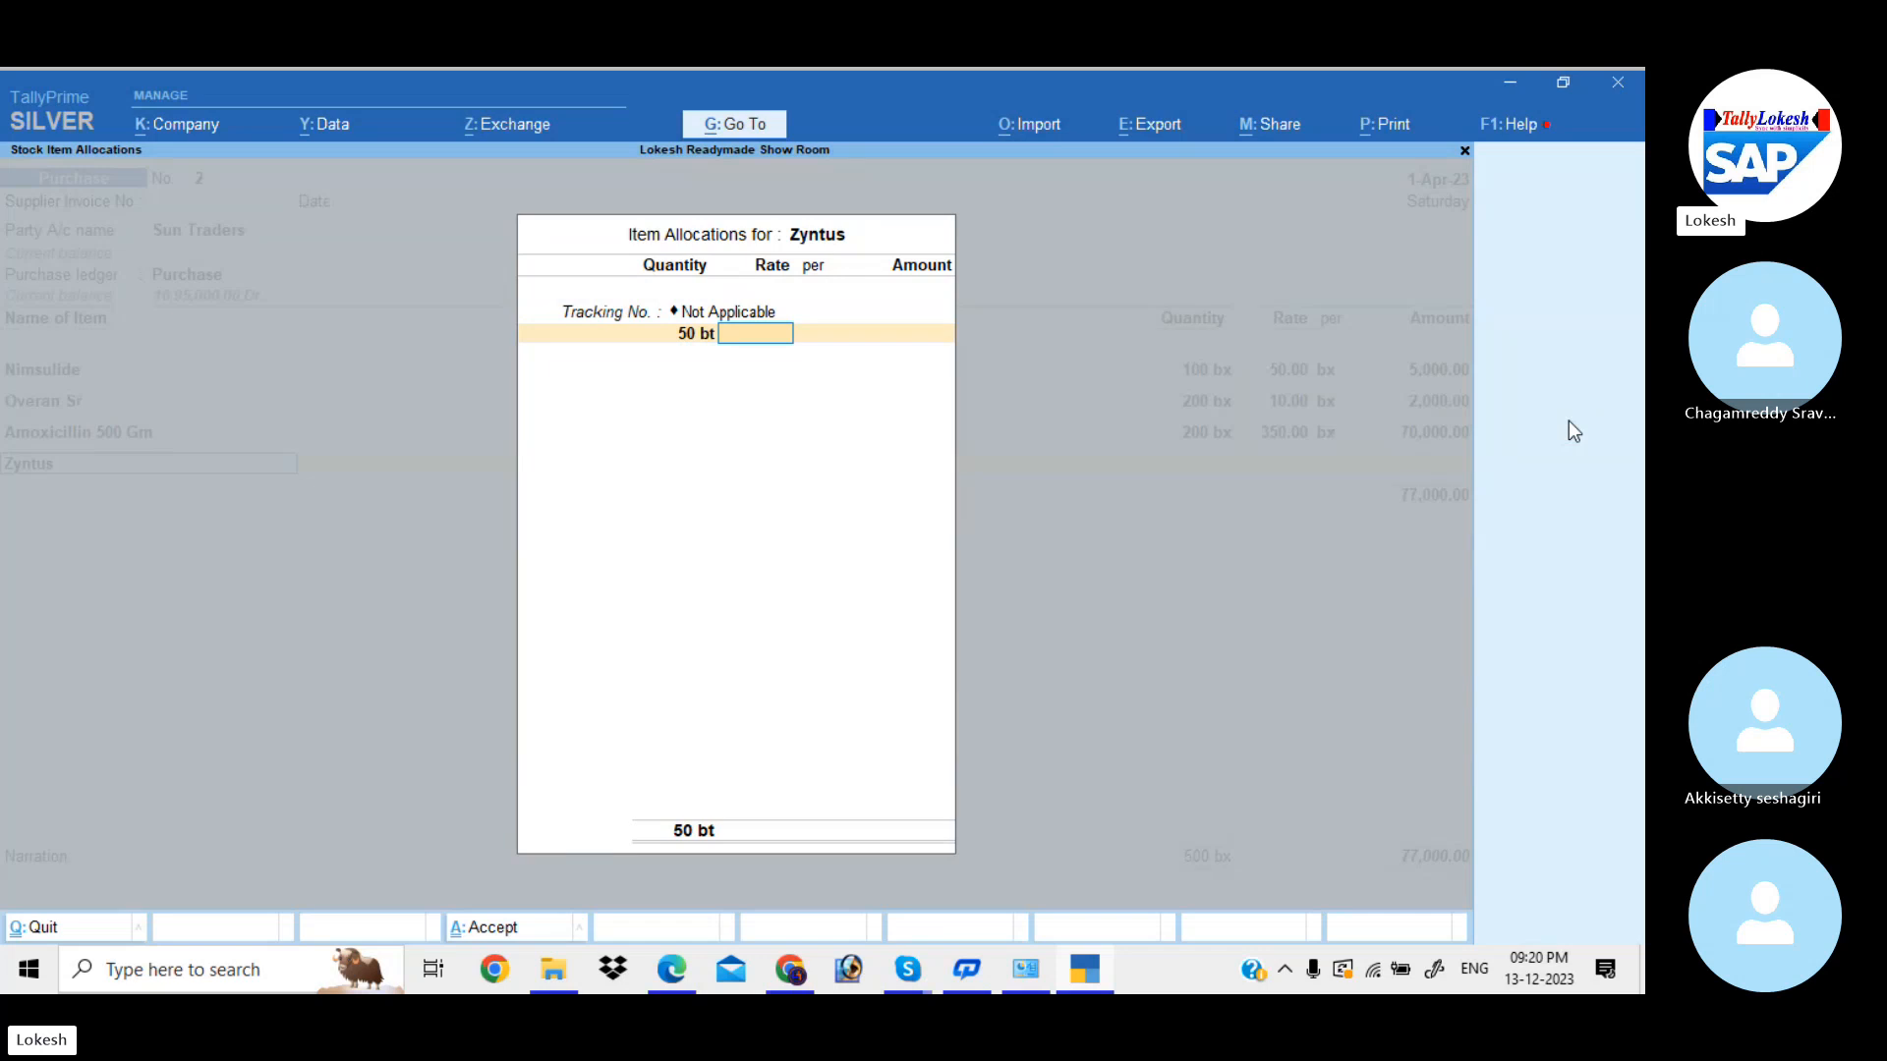
pyautogui.write('40')
pyautogui.press('Return')
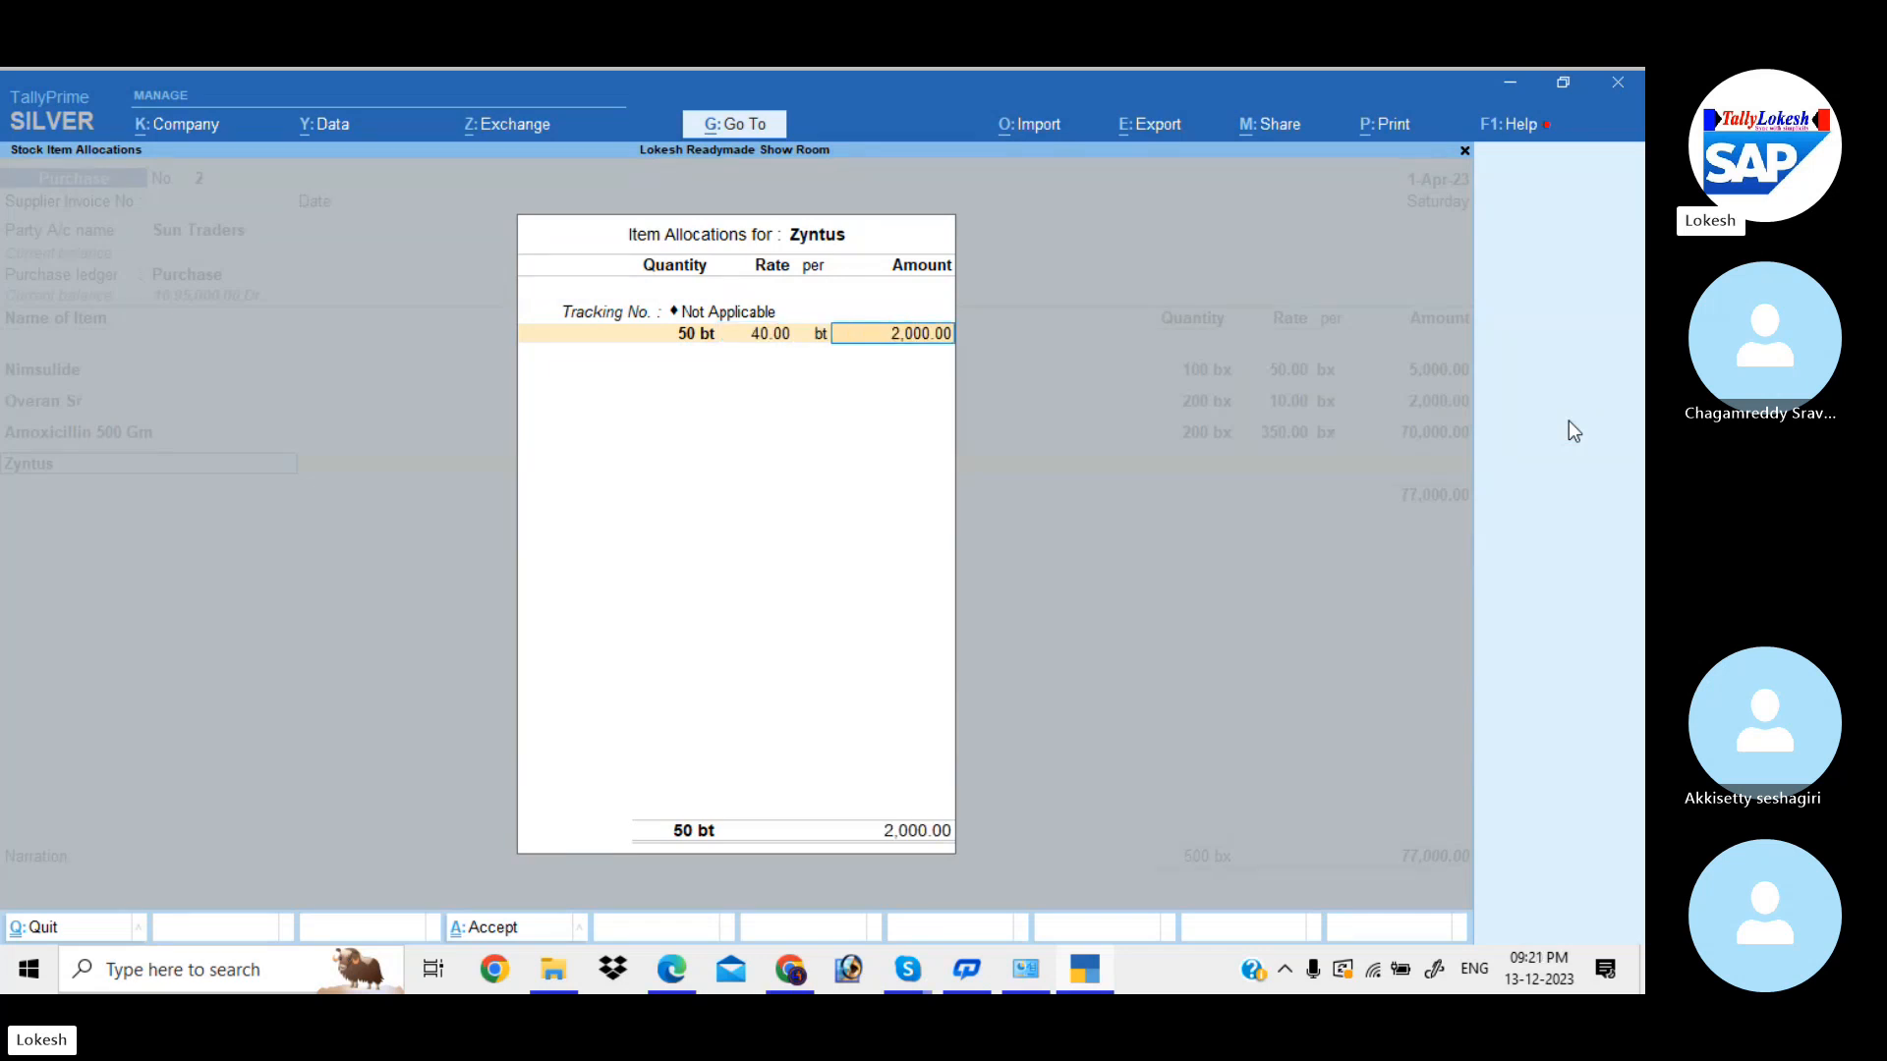
pyautogui.press('Return')
pyautogui.press('Return')
pyautogui.press('Return')
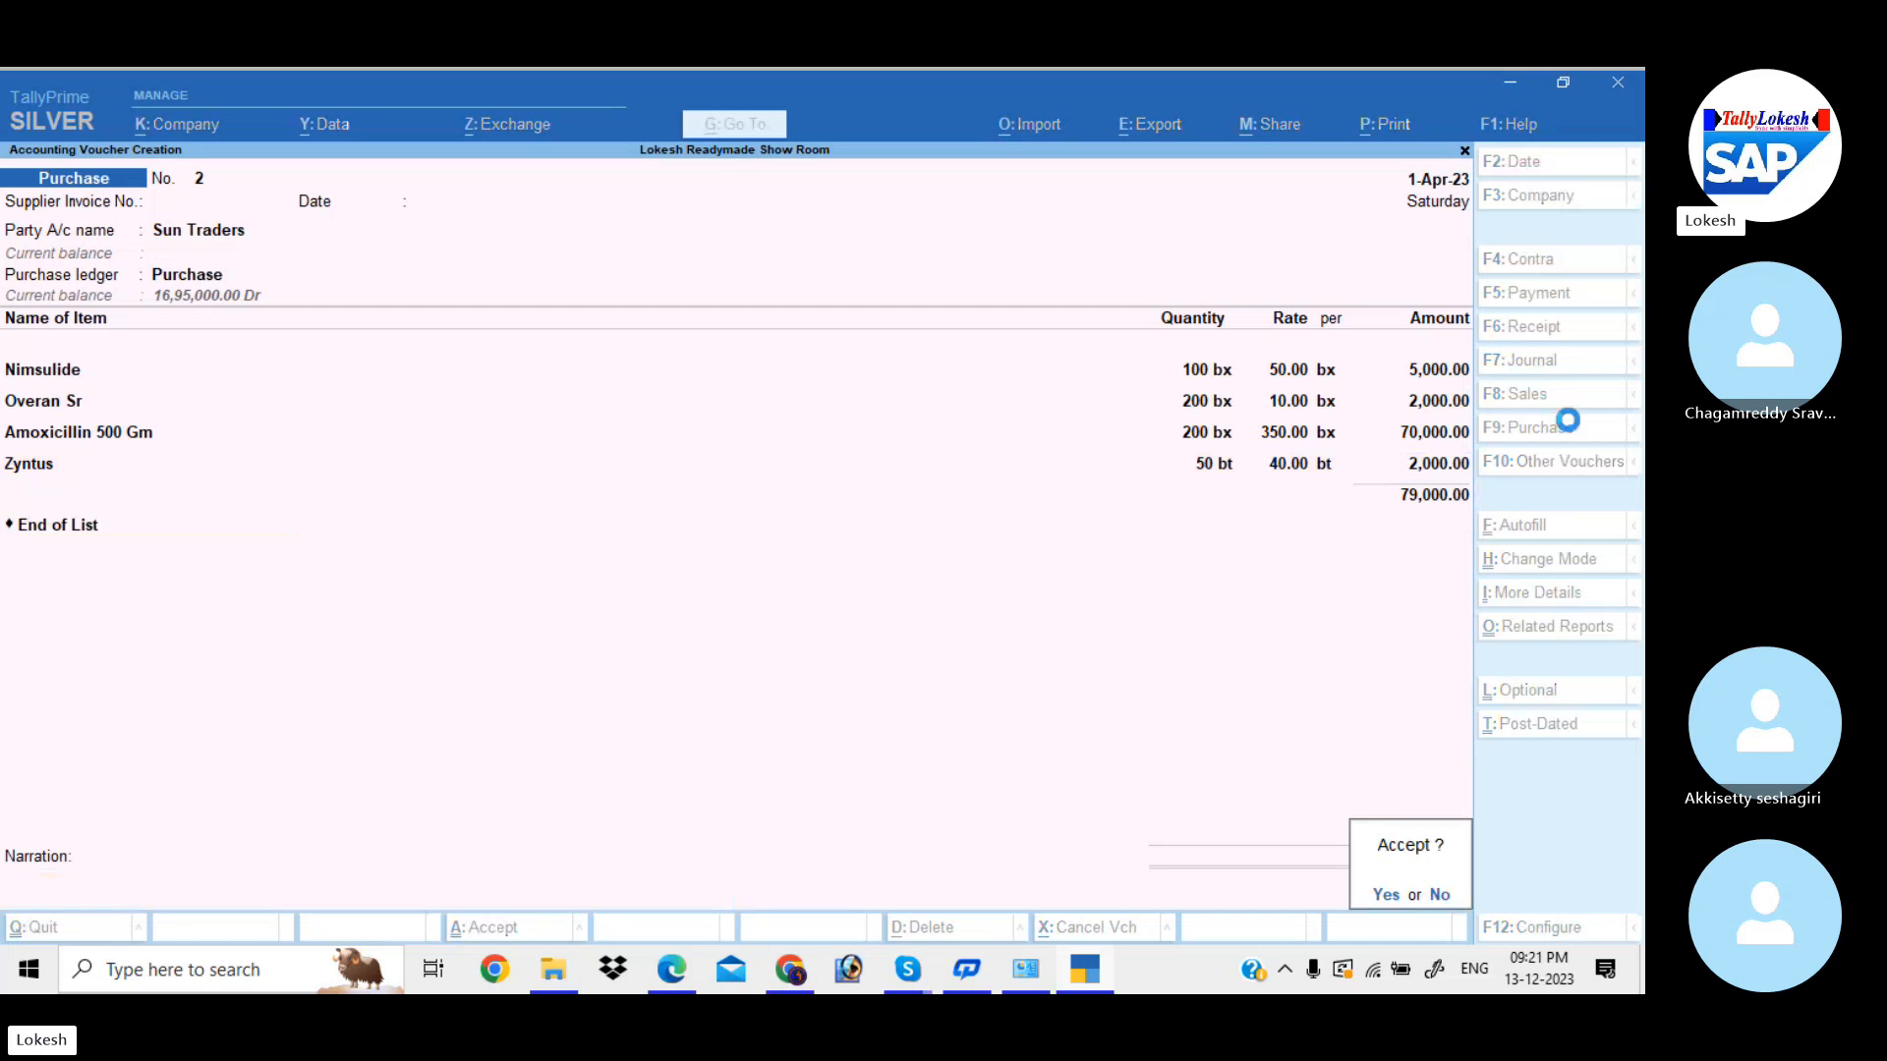
pyautogui.press('Return')
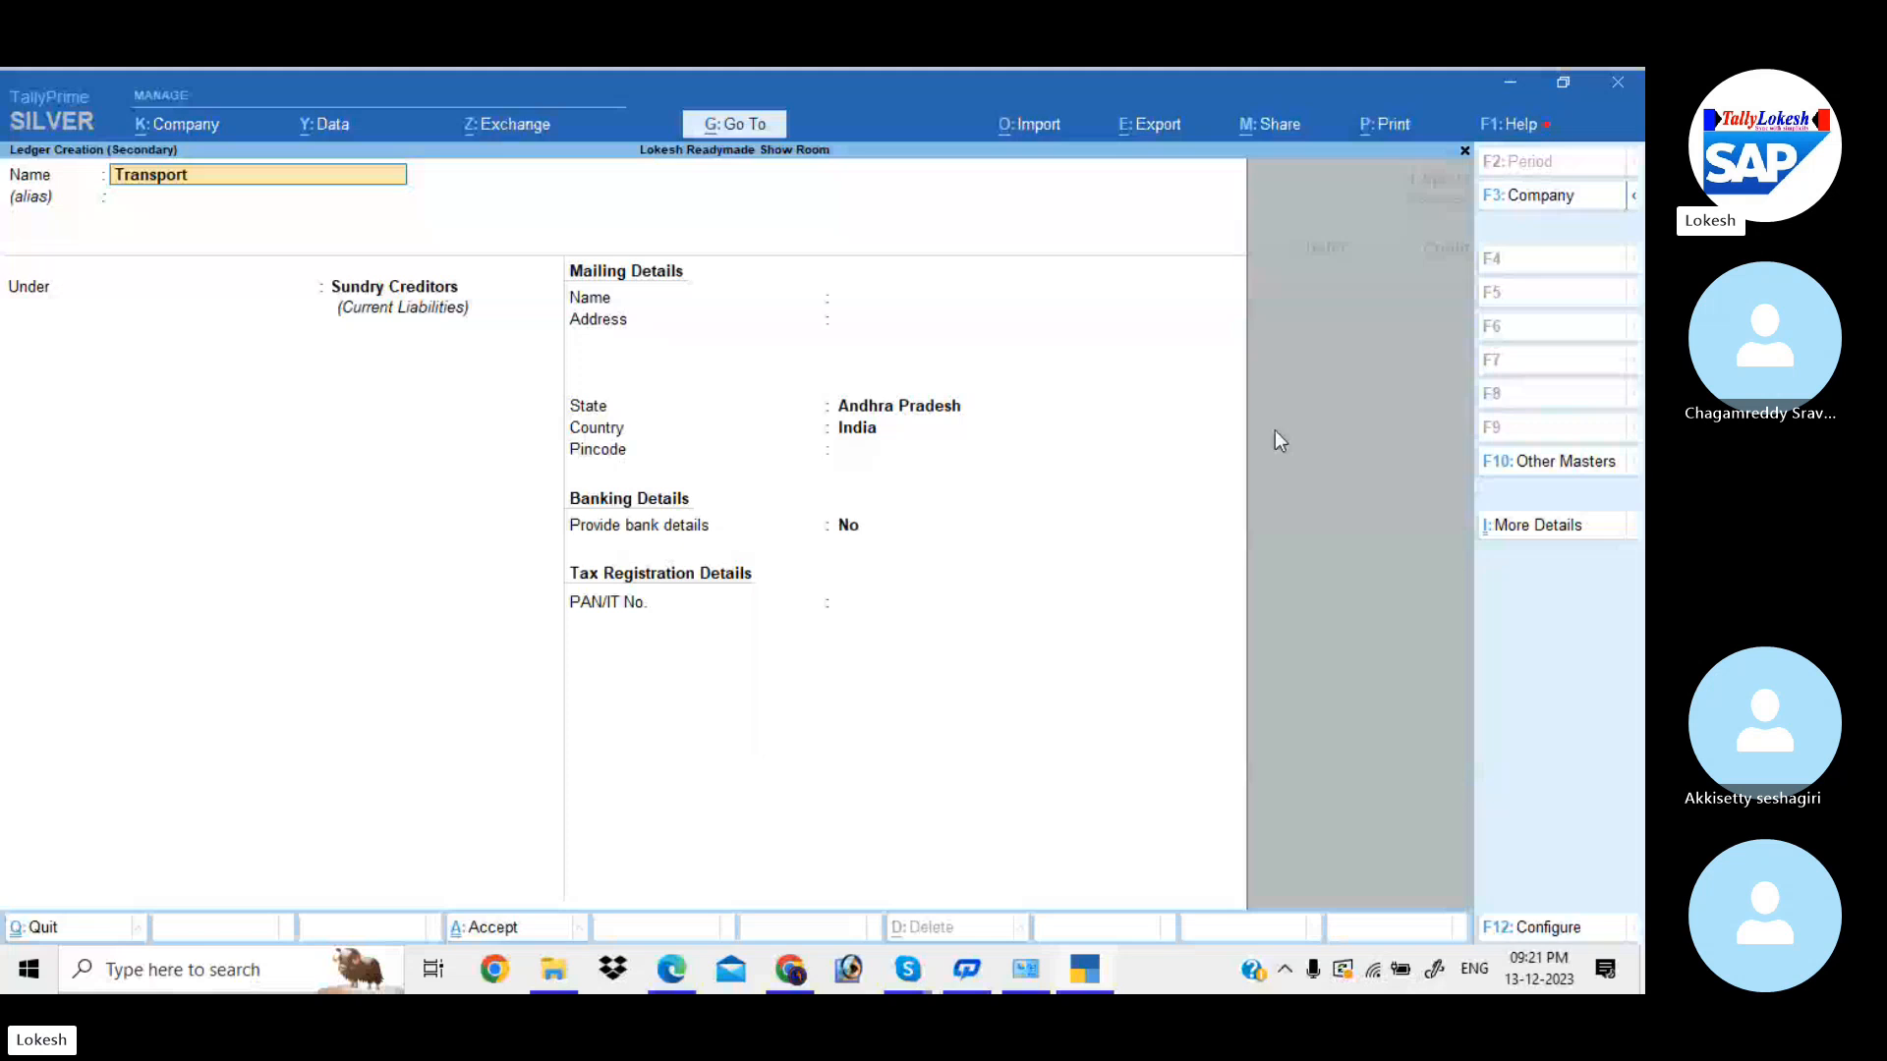
# - Complete the new ledger's name as Transport Expe, place it under Direct Expenses without an alias, and save it
pyautogui.write('Expe')
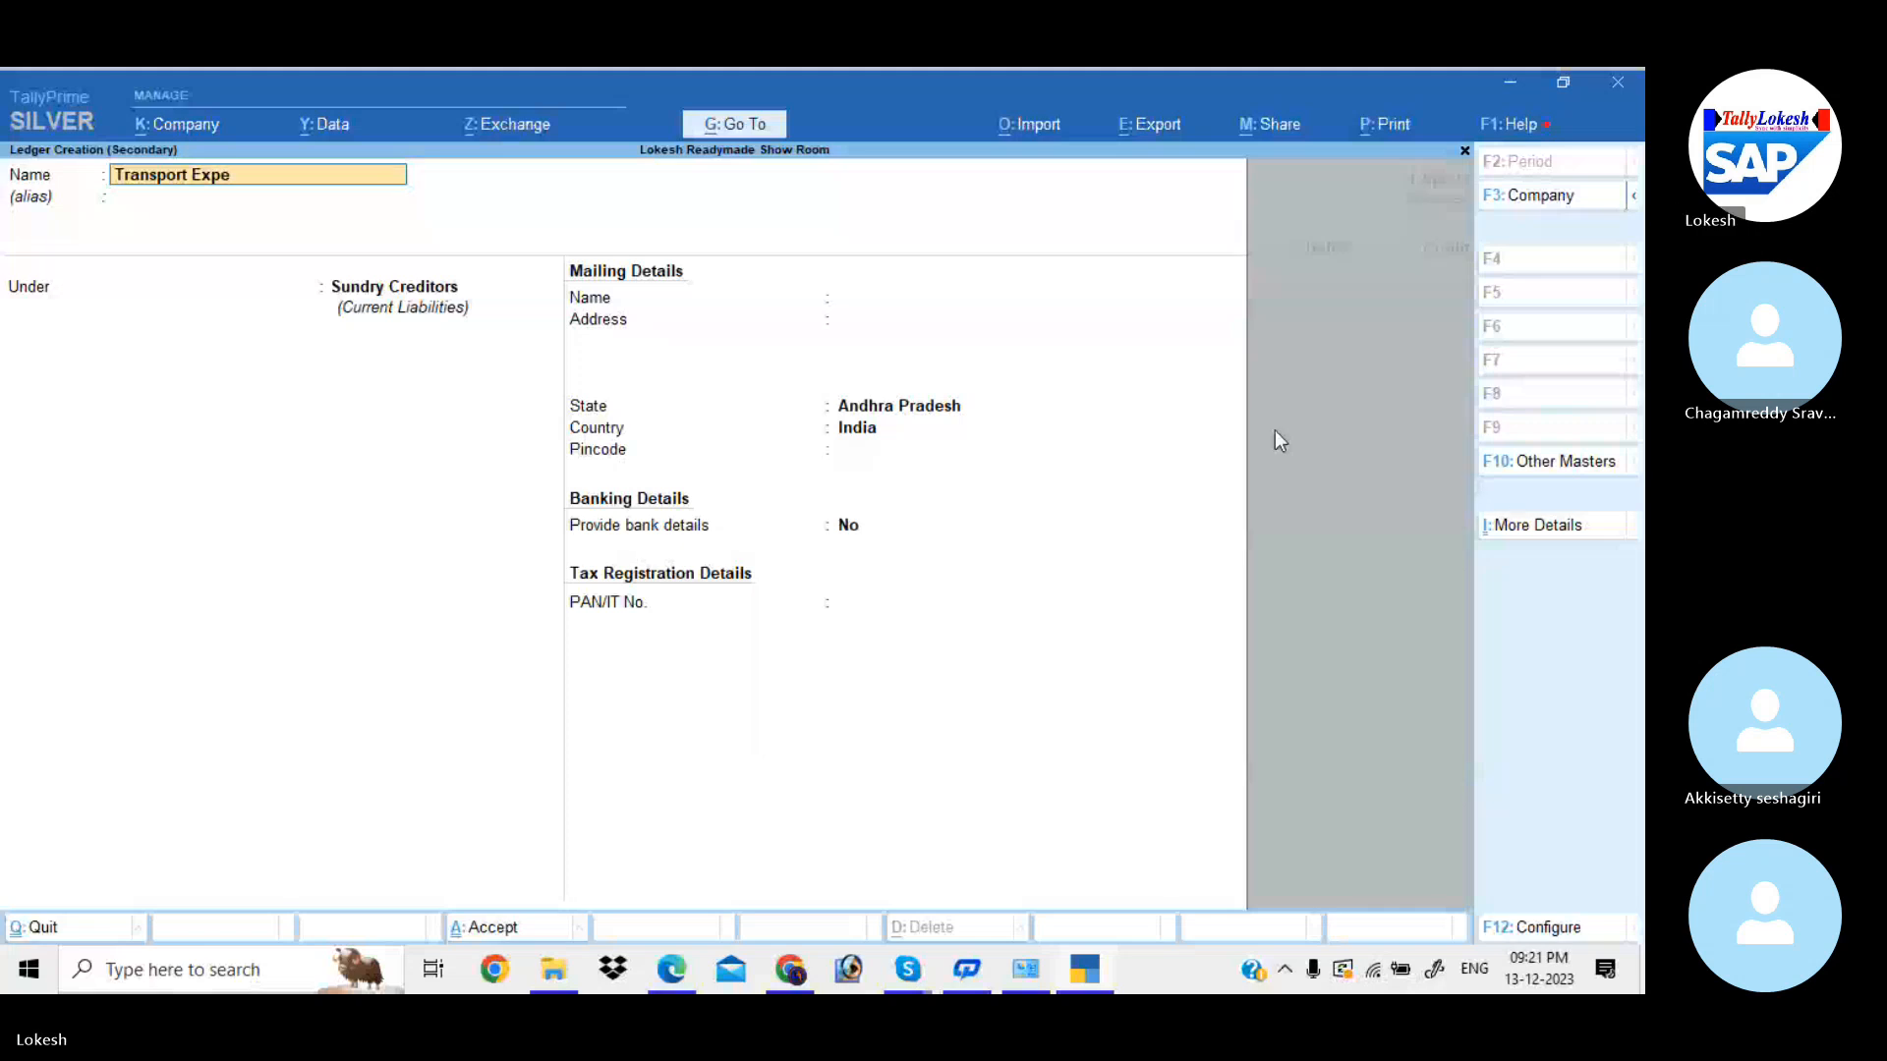
pyautogui.press('Return')
pyautogui.press('Return')
pyautogui.write('D')
pyautogui.press('Down')
pyautogui.press('Down')
pyautogui.press('Return')
pyautogui.press('Return')
pyautogui.press('Return')
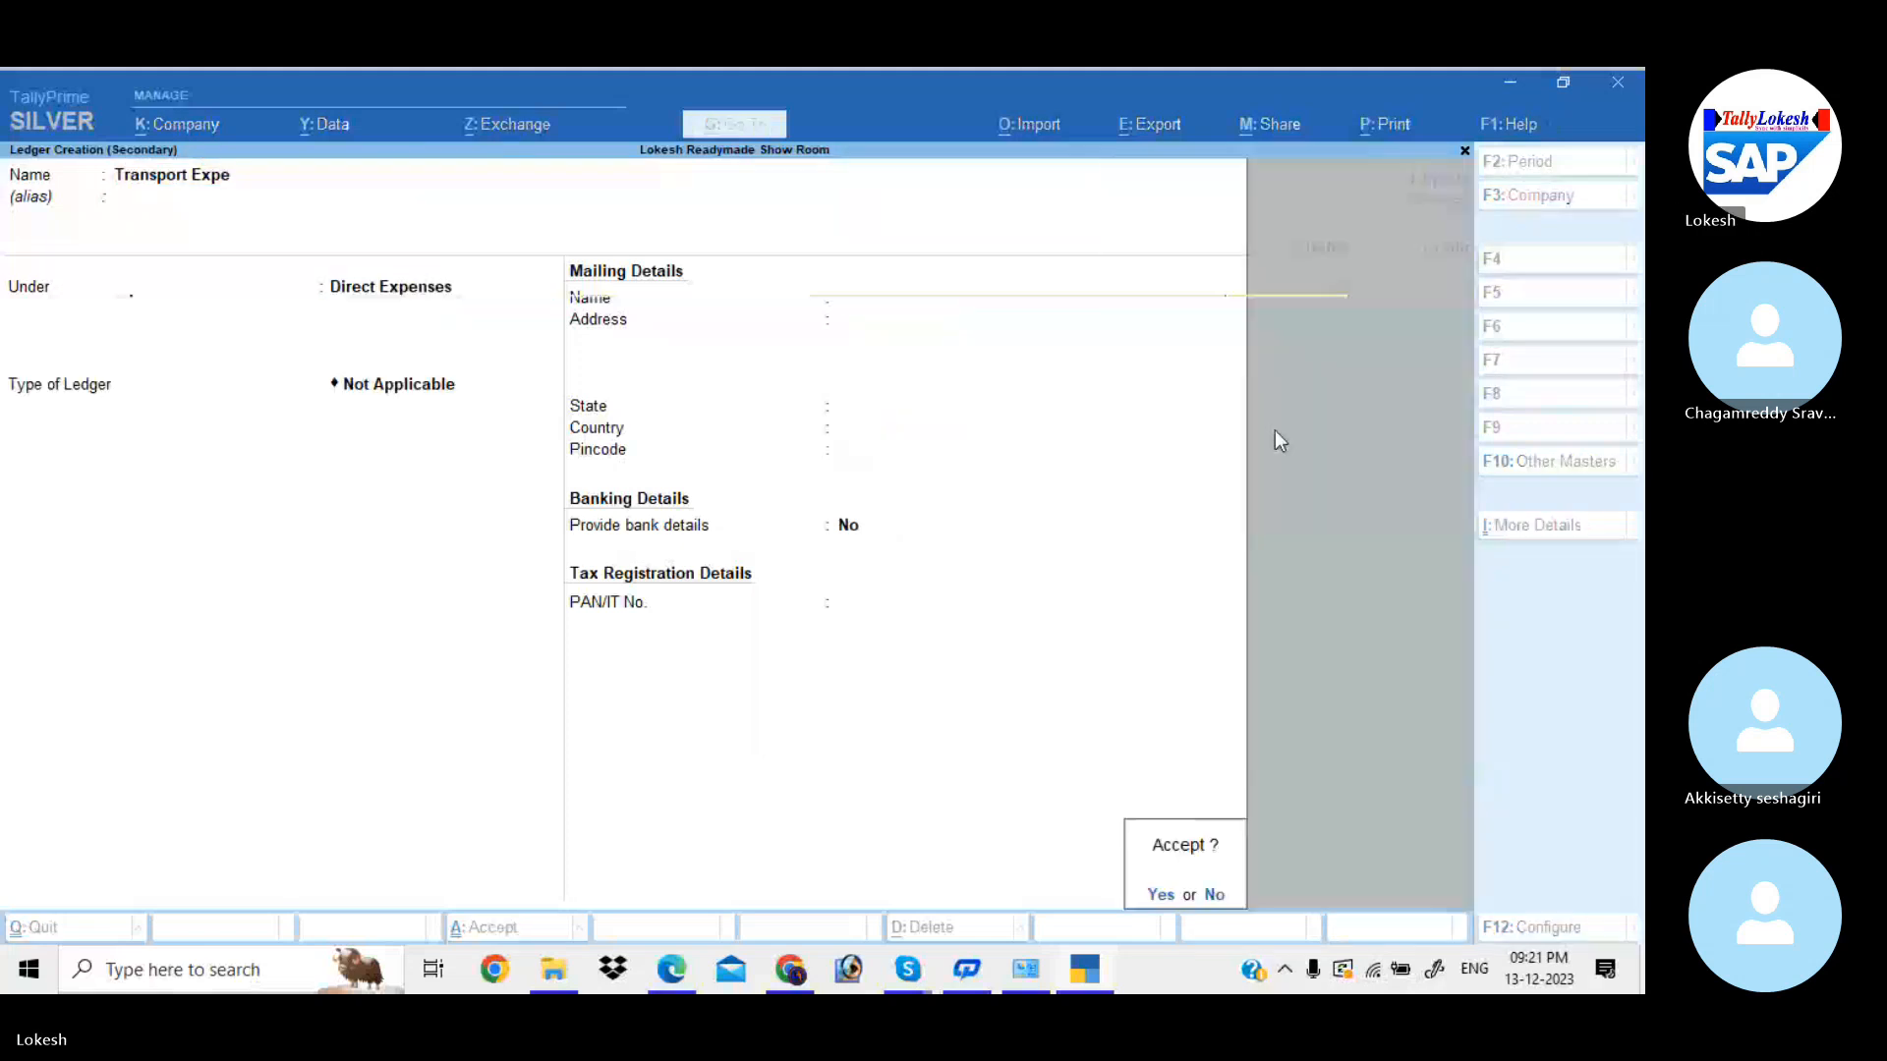
pyautogui.press('Return')
# - Debit Transport Expe with 20,000 in the payment voucher and begin a second debit line
pyautogui.write('20,000')
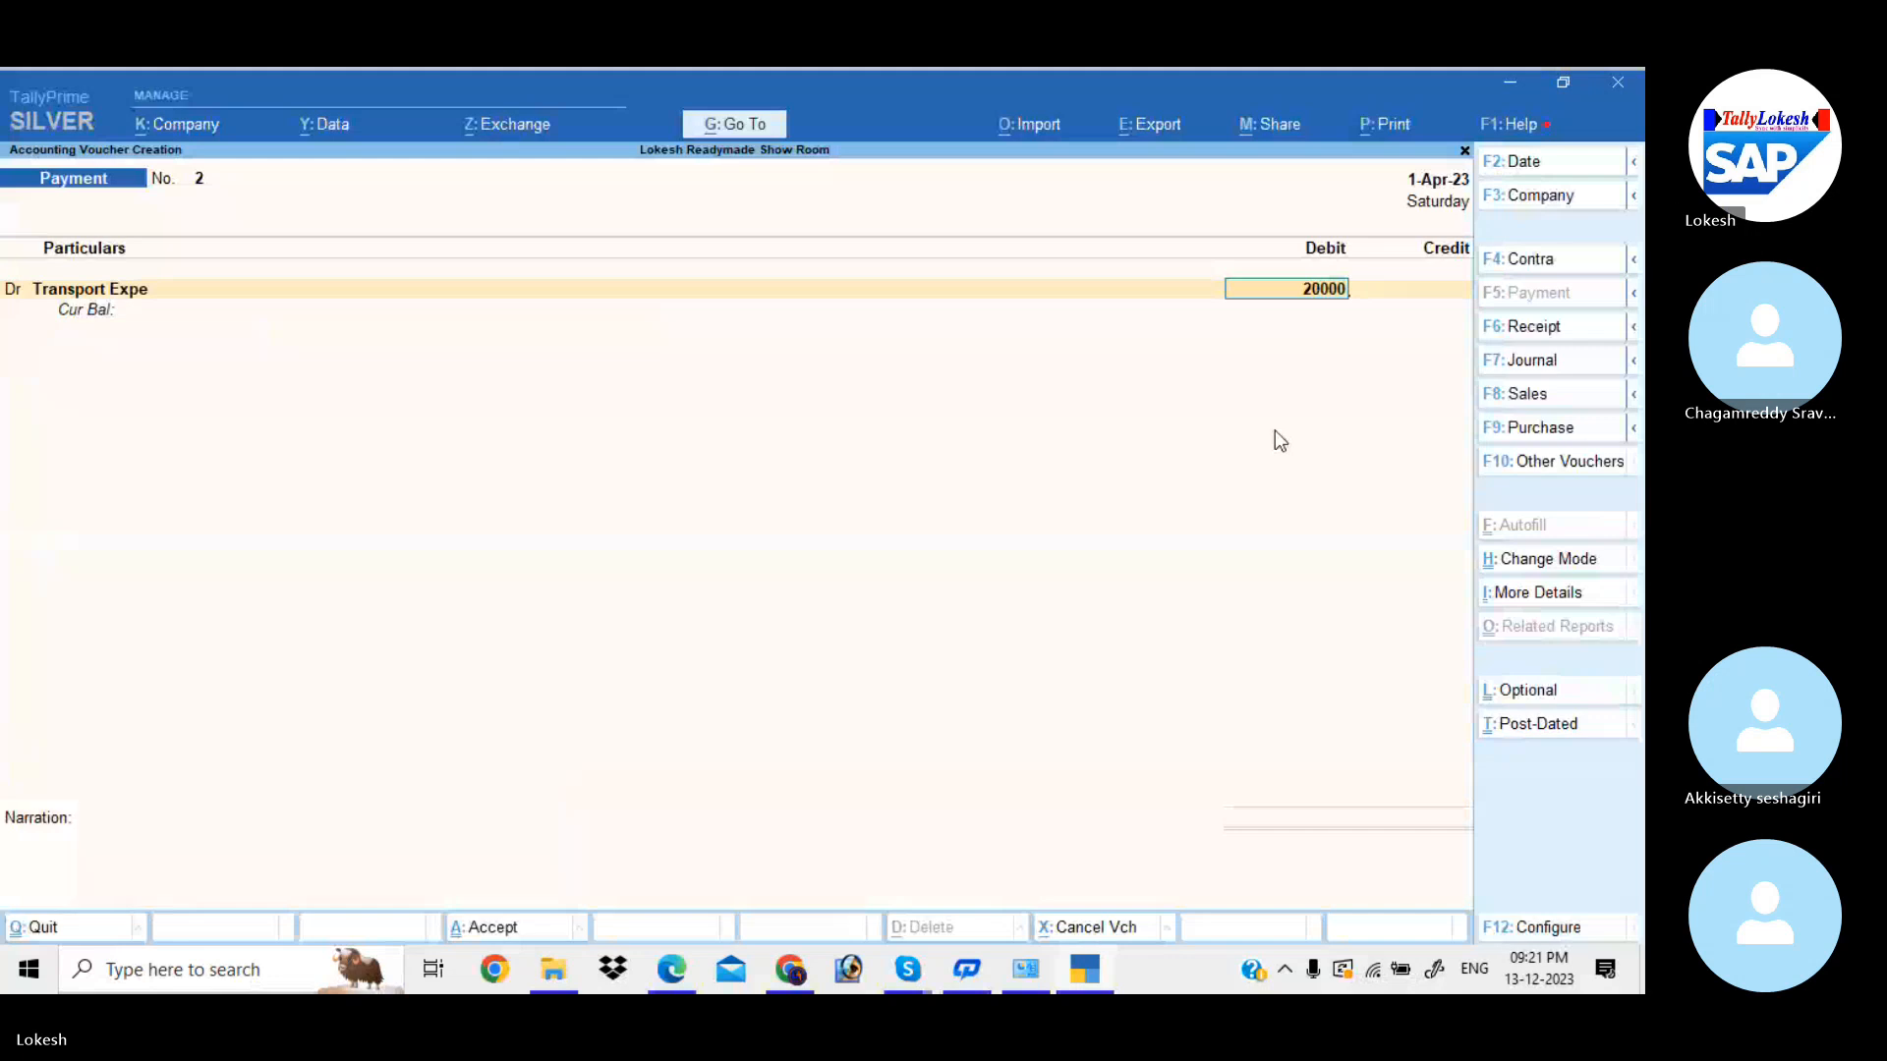
pyautogui.press('Return')
pyautogui.write('d')
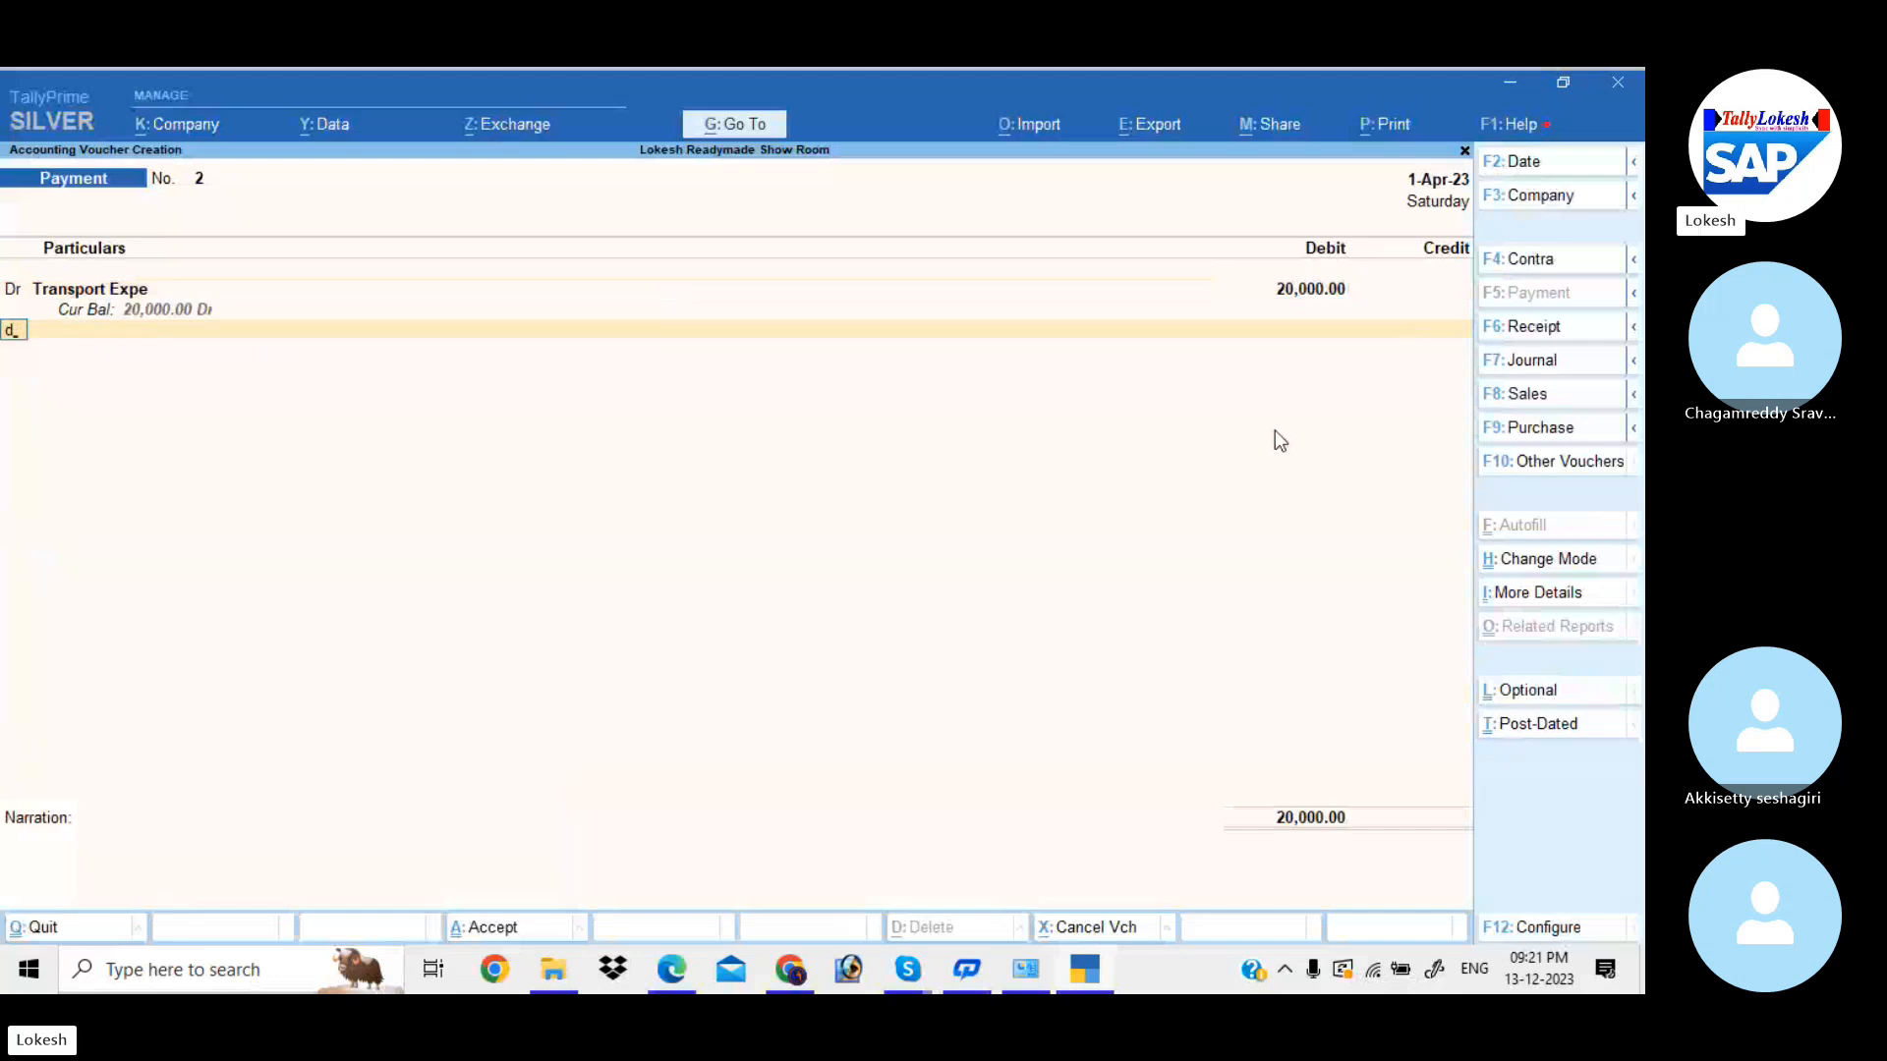
pyautogui.press('Return')
# - Create a ledger named Sales Tax under Indirect Expenses without an alias, for use in the second debit line
pyautogui.hotkey('alt', 'c')
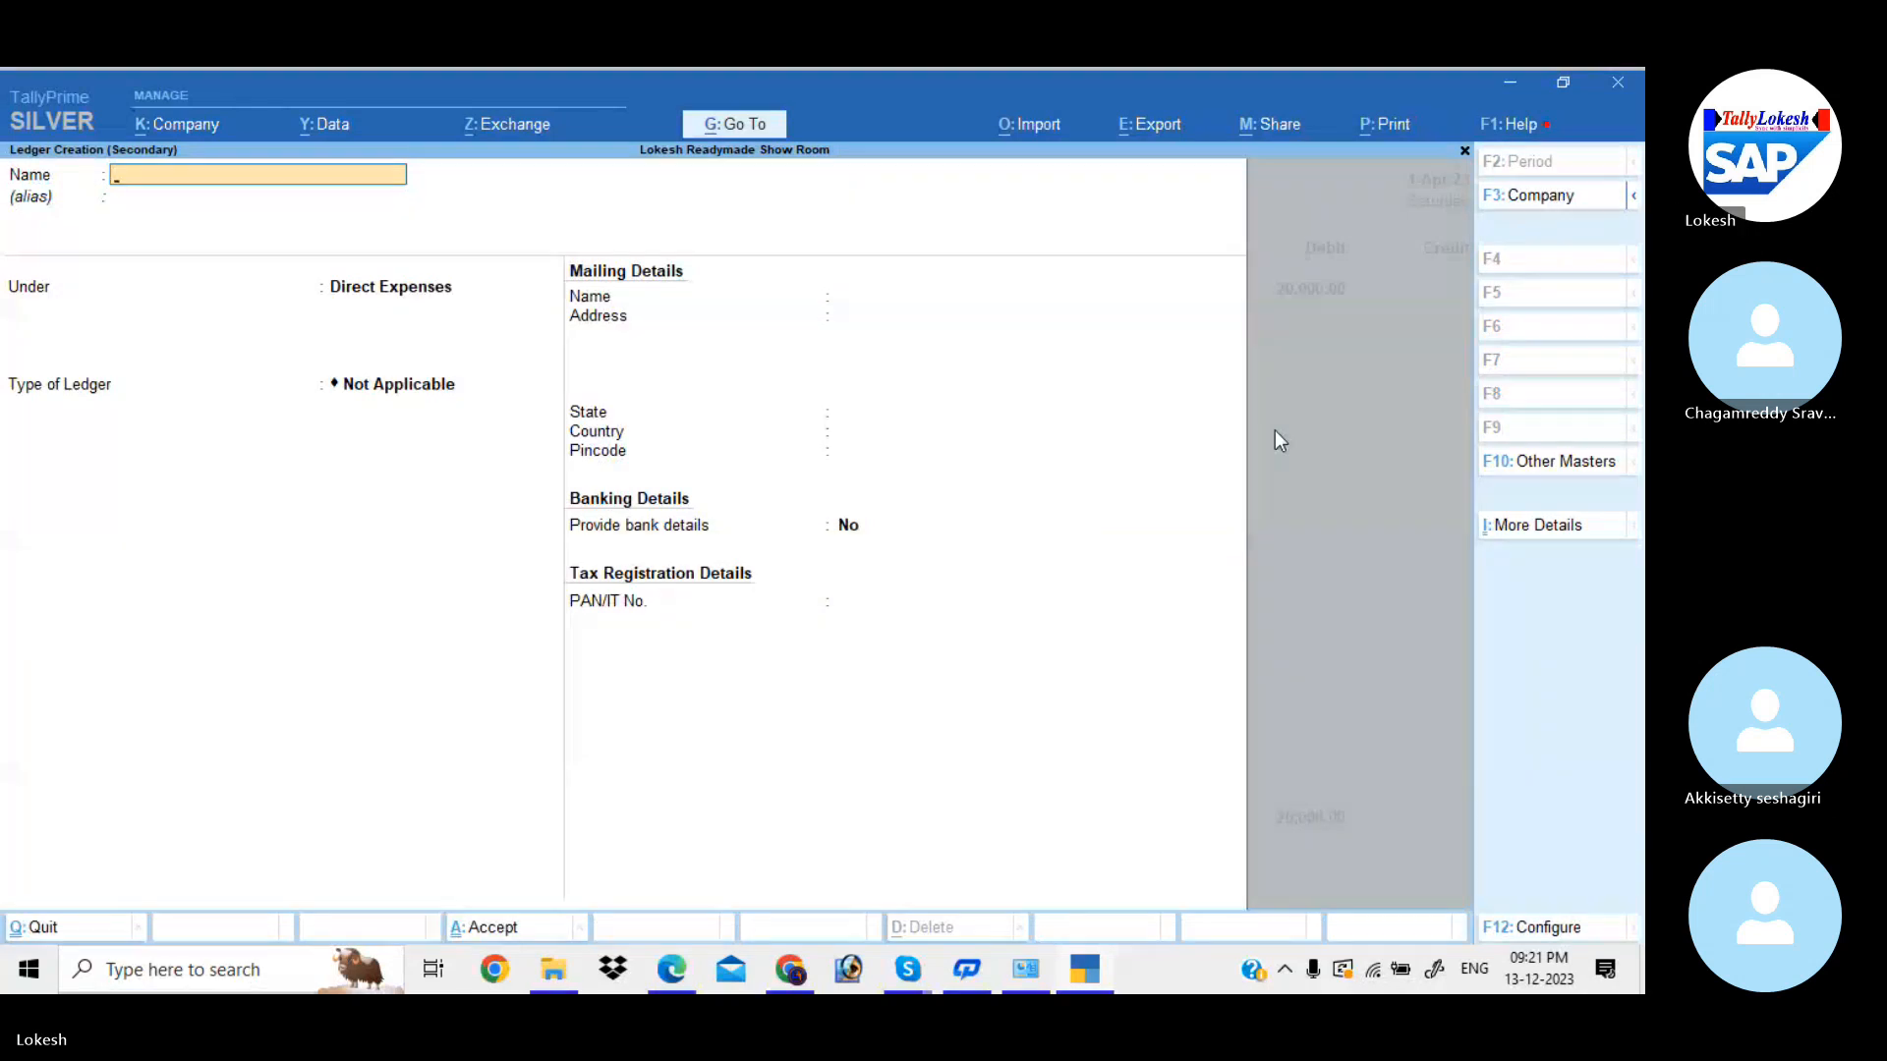
pyautogui.write('Sa')
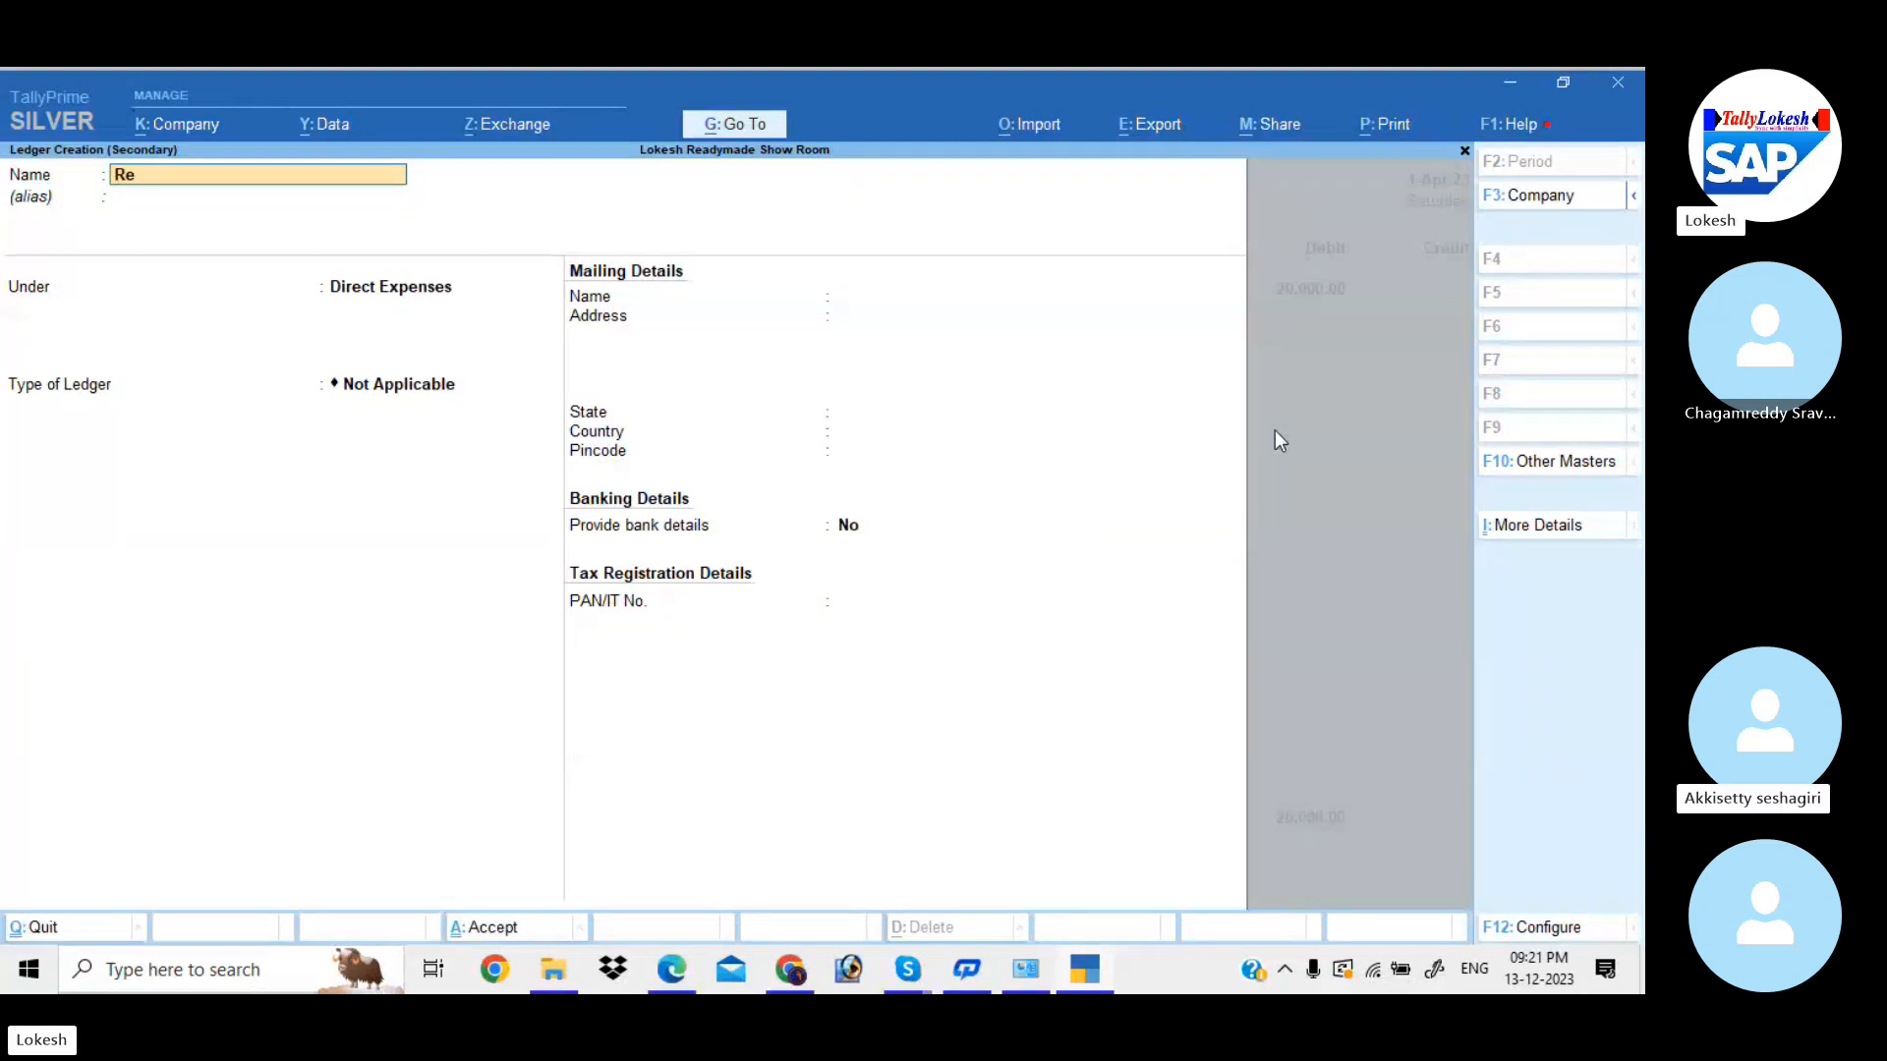
pyautogui.press('BackSpace')
pyautogui.press('BackSpace')
pyautogui.write('Sales Tax')
pyautogui.press('Return')
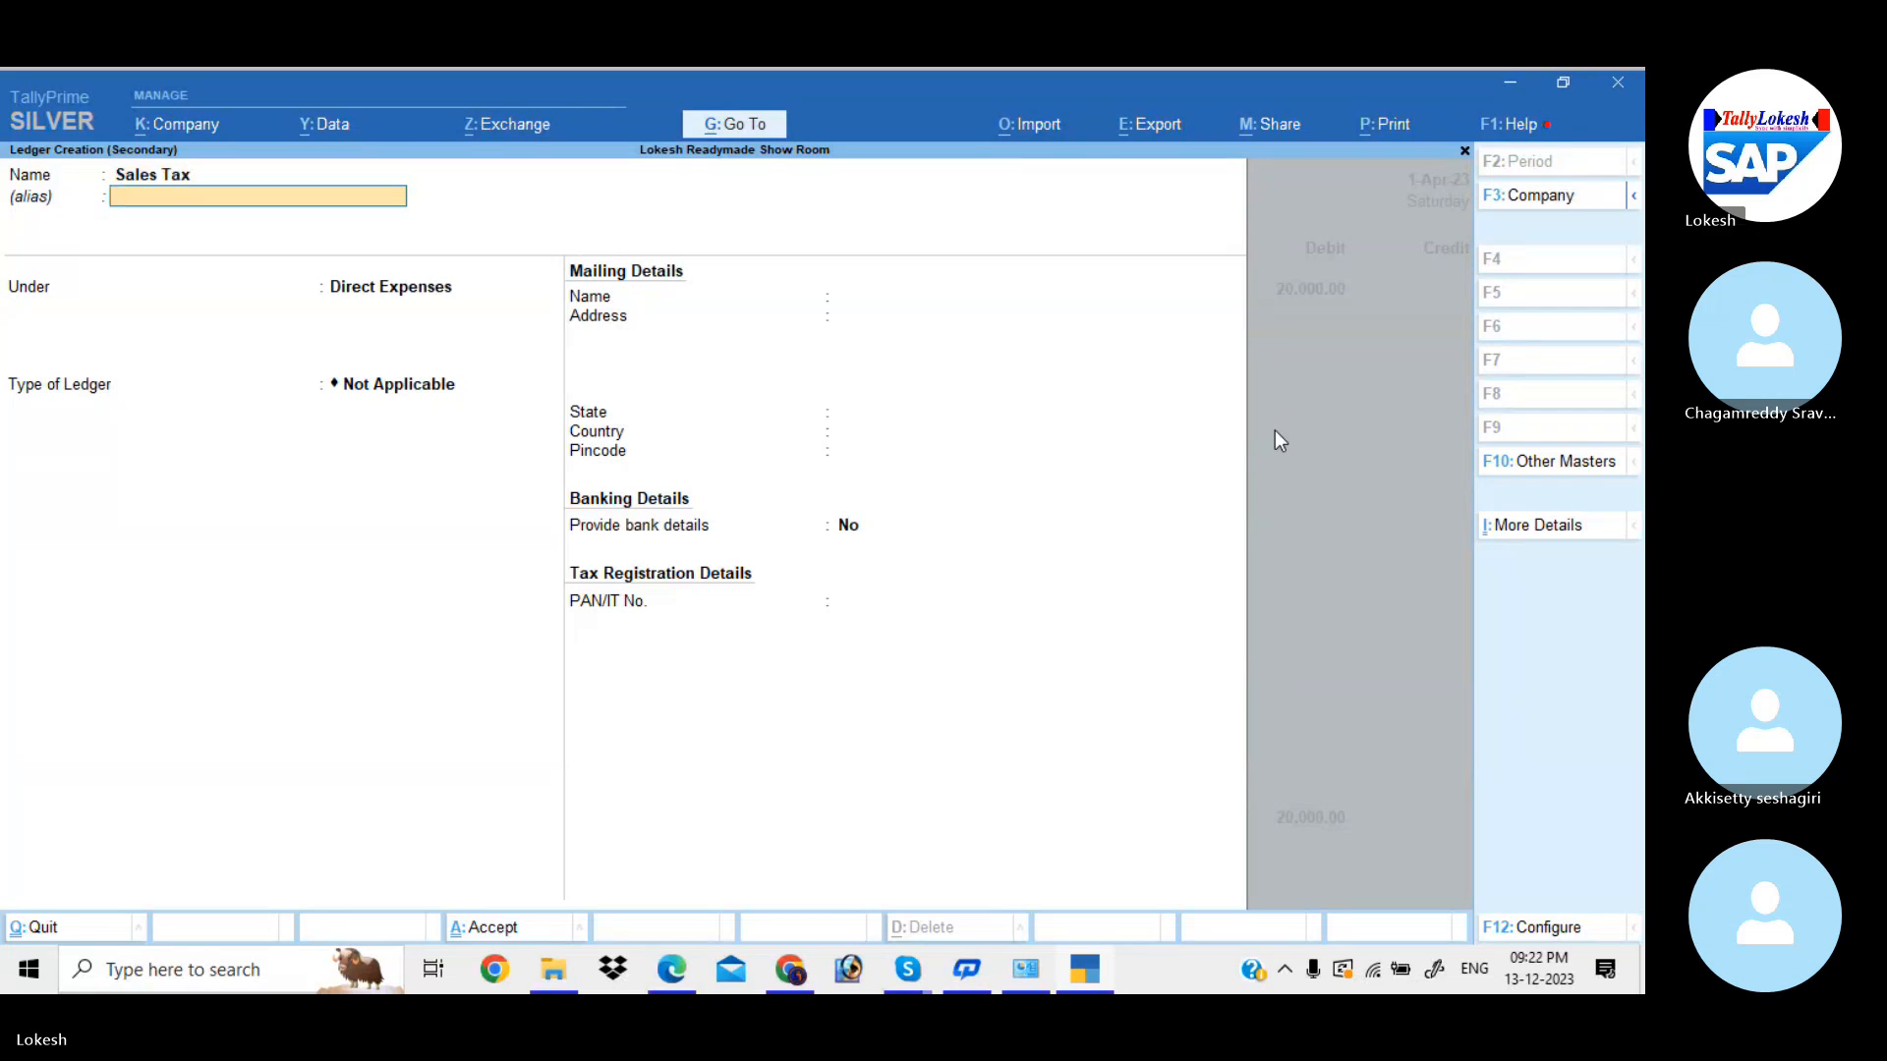
pyautogui.press('Return')
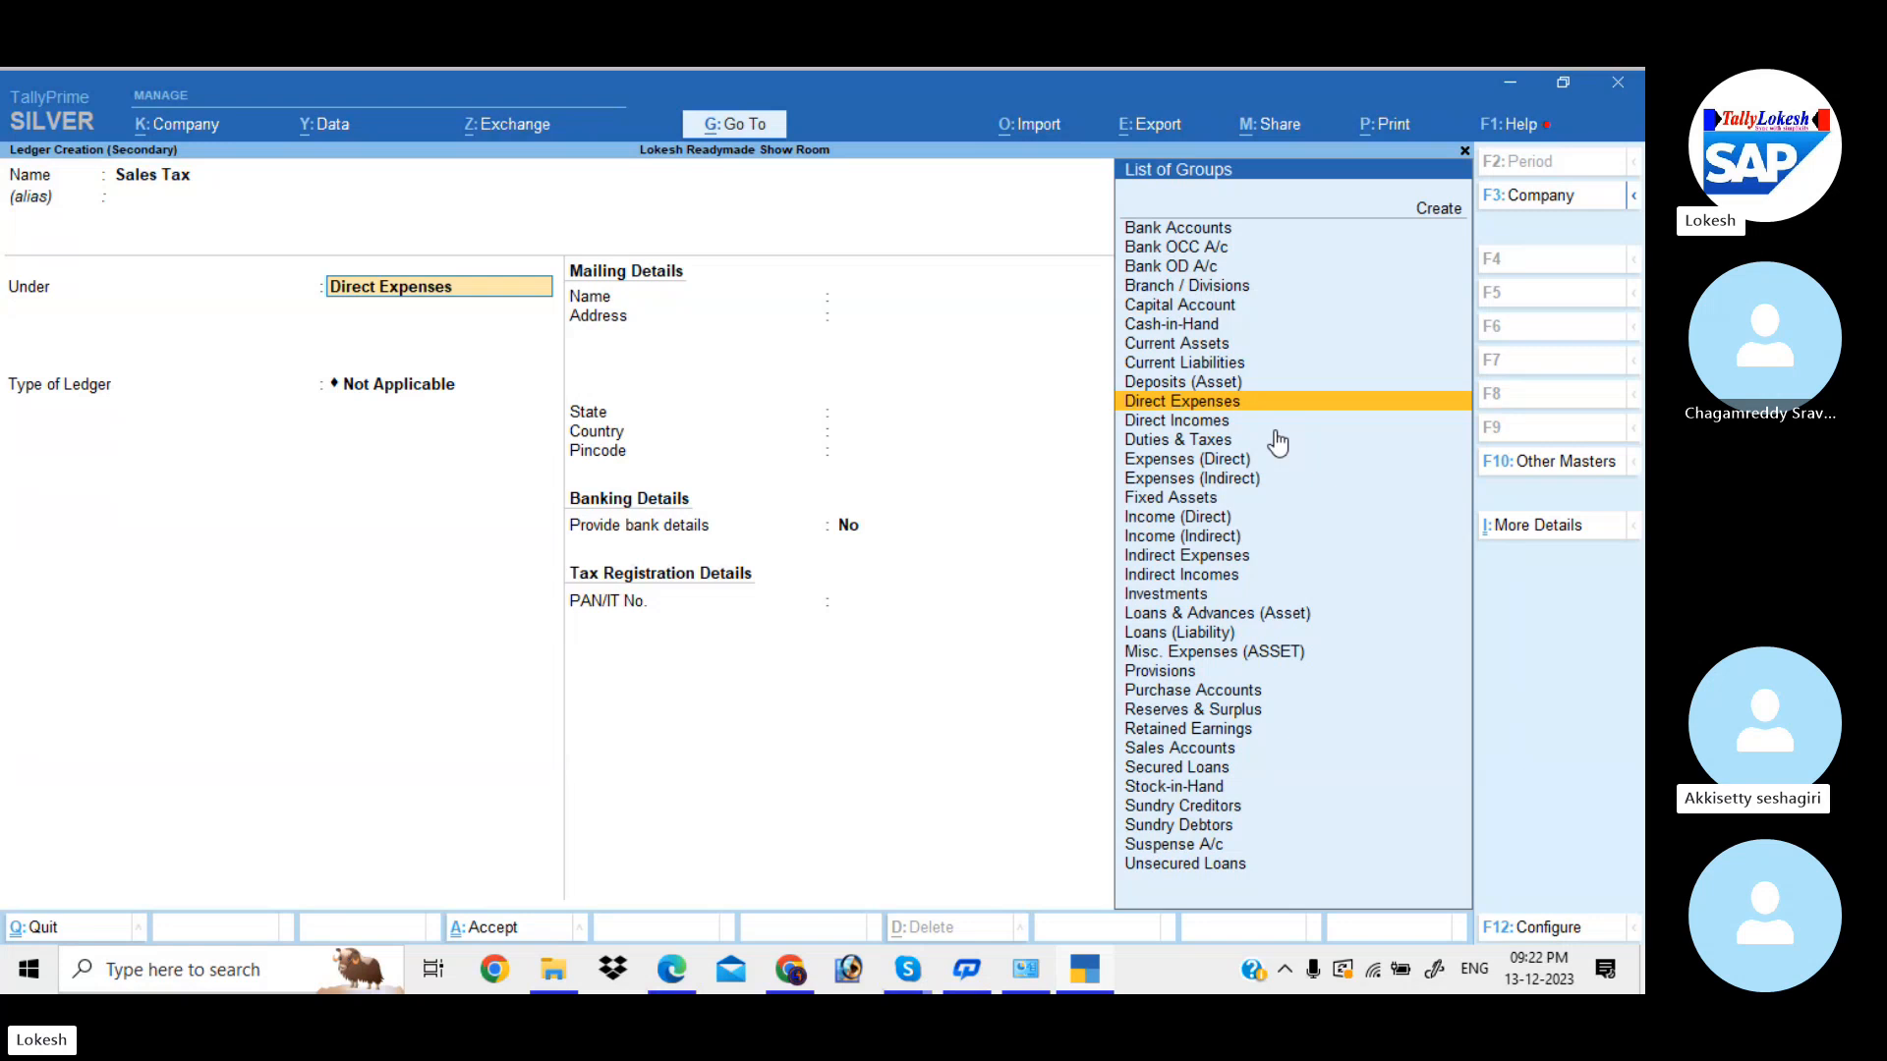
pyautogui.write('ind')
pyautogui.press('Return')
pyautogui.press('Return')
pyautogui.press('Return')
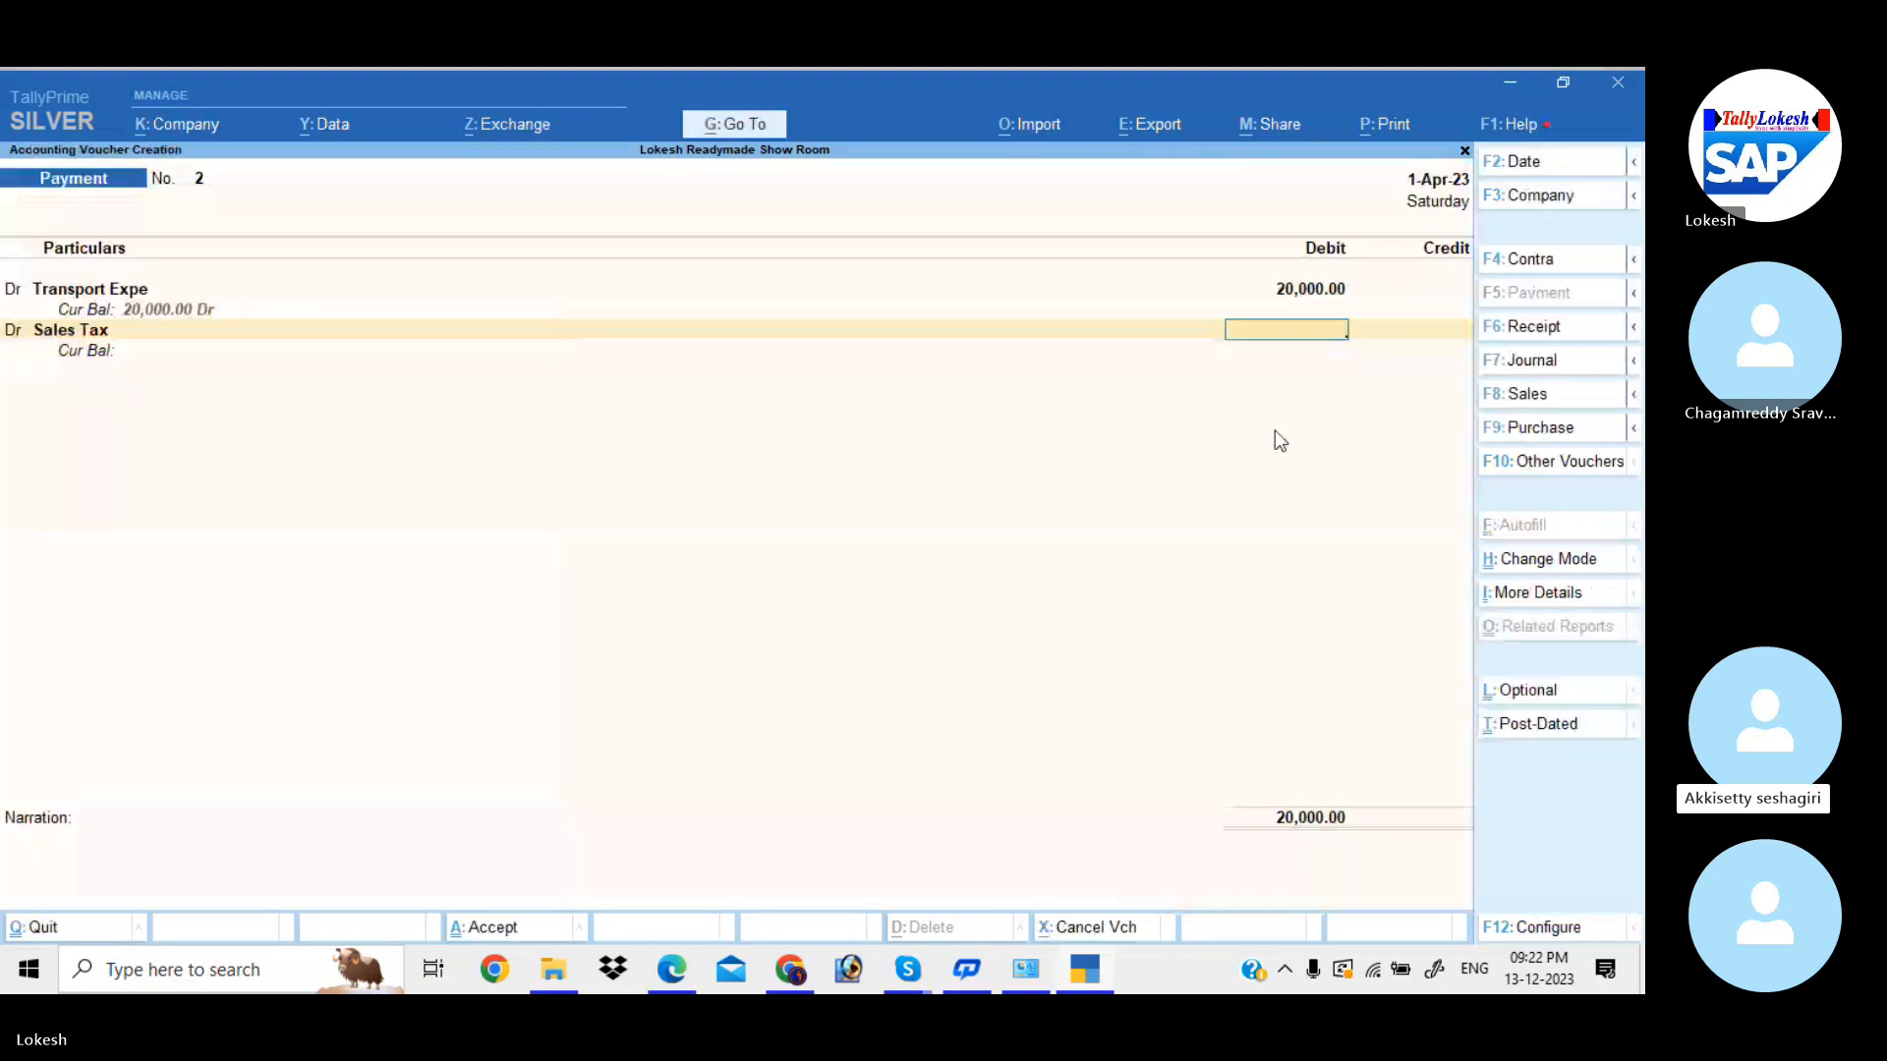
# - Debit Sales Tax with 25,000 and begin a third debit line
pyautogui.write('25000')
pyautogui.press('Return')
pyautogui.write('d')
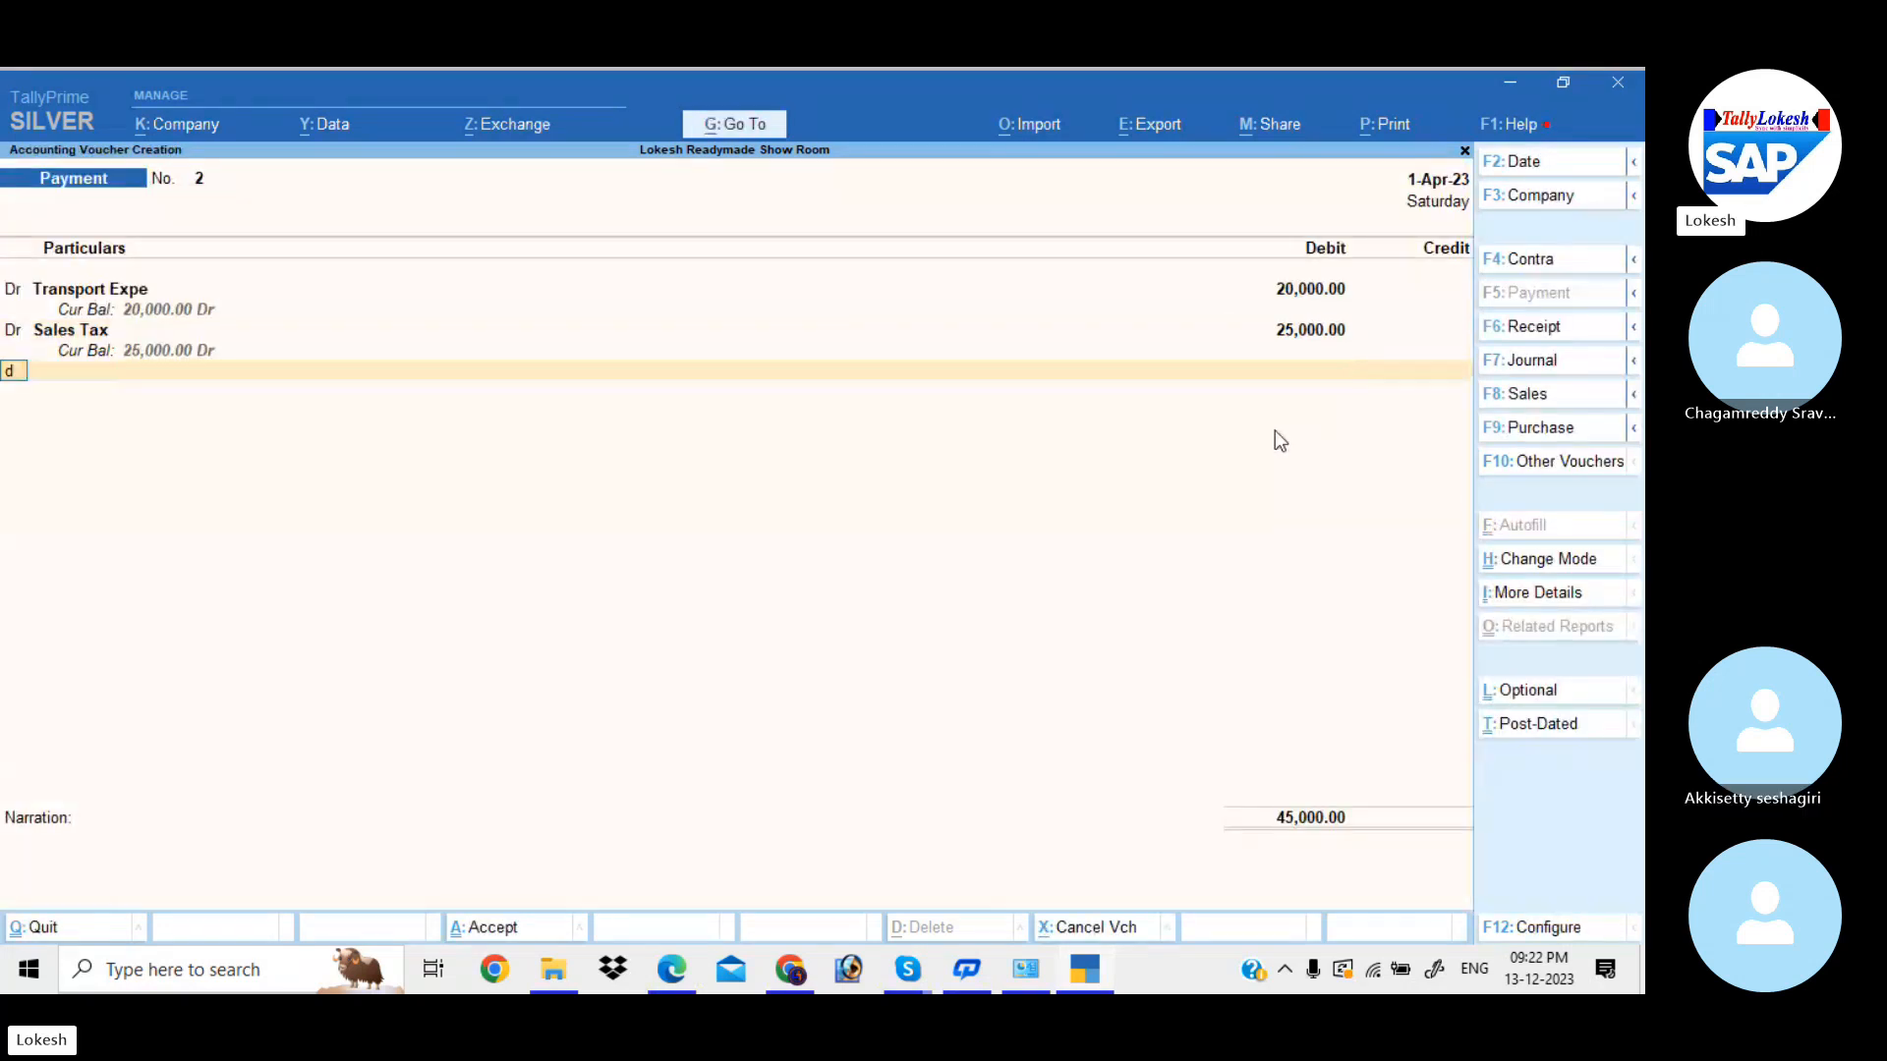
pyautogui.press('Return')
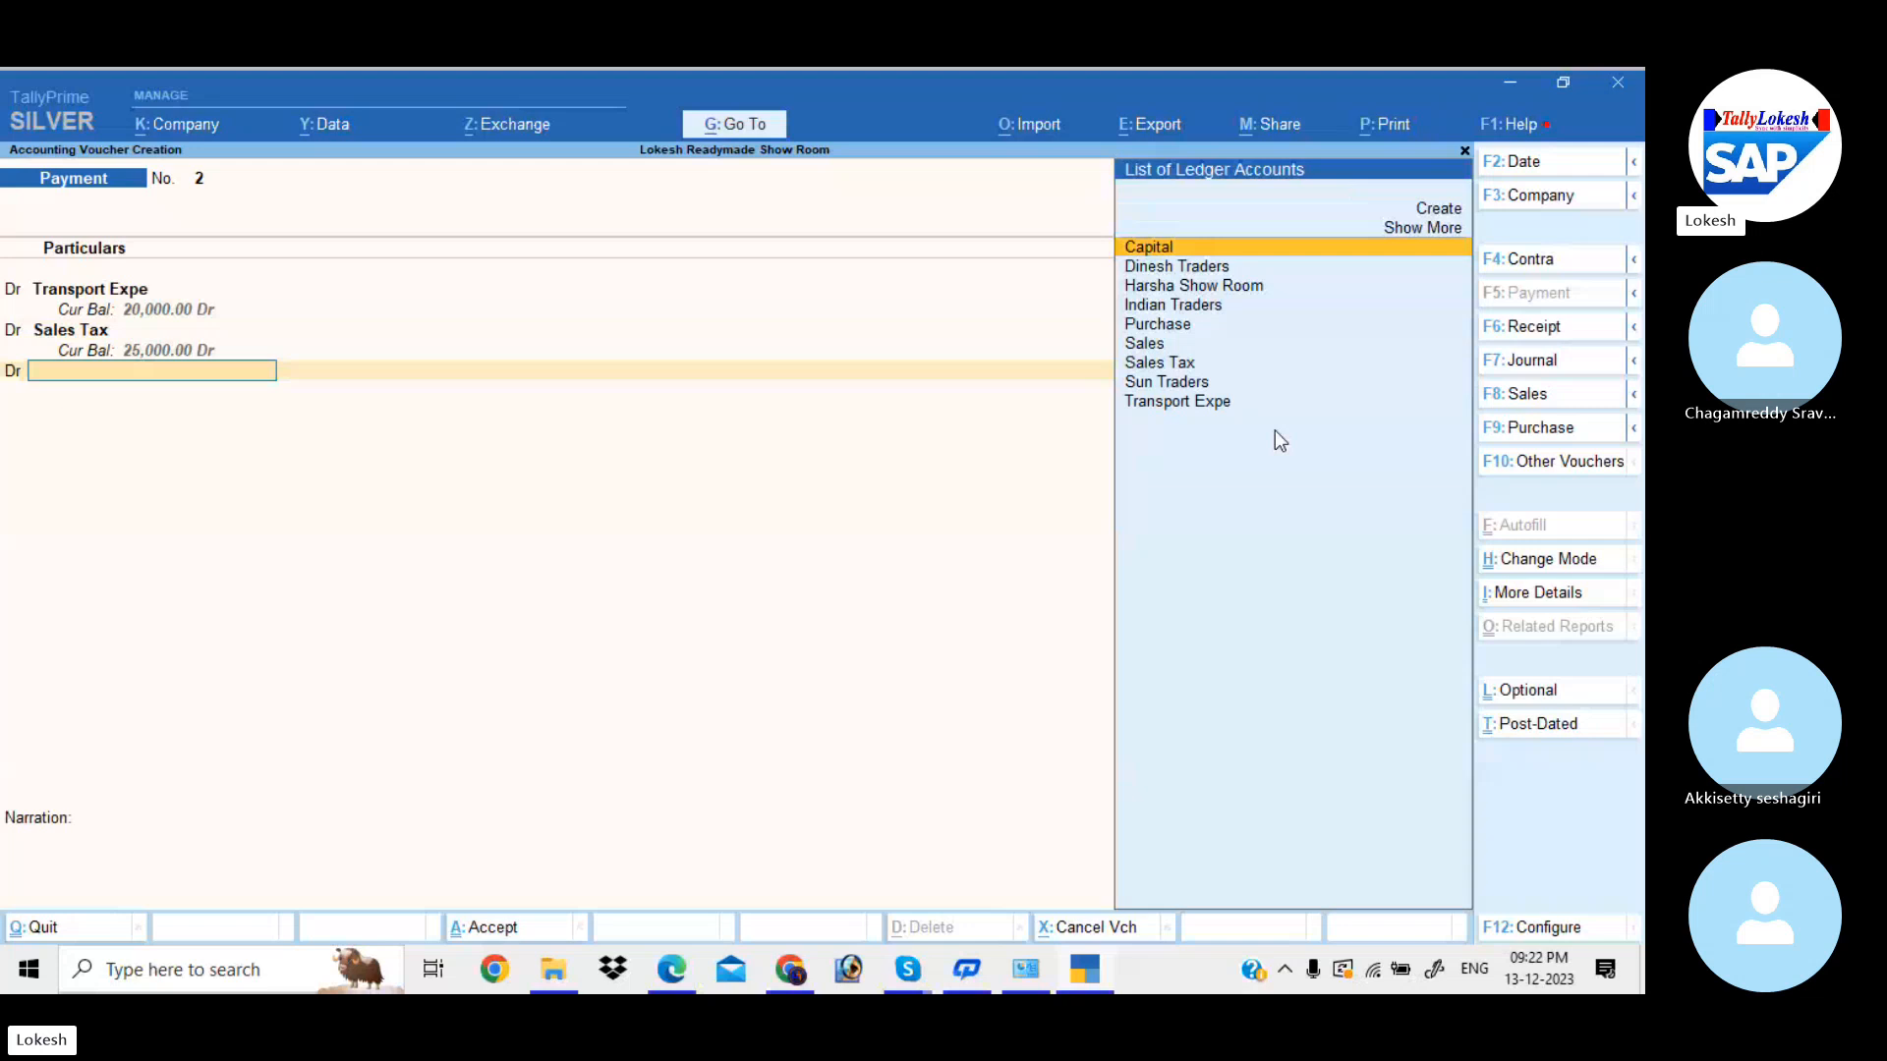
# - Create a ledger named Factory Exp under Indirect Expenses without an alias, for use in the third debit line
pyautogui.hotkey('alt', 'c')
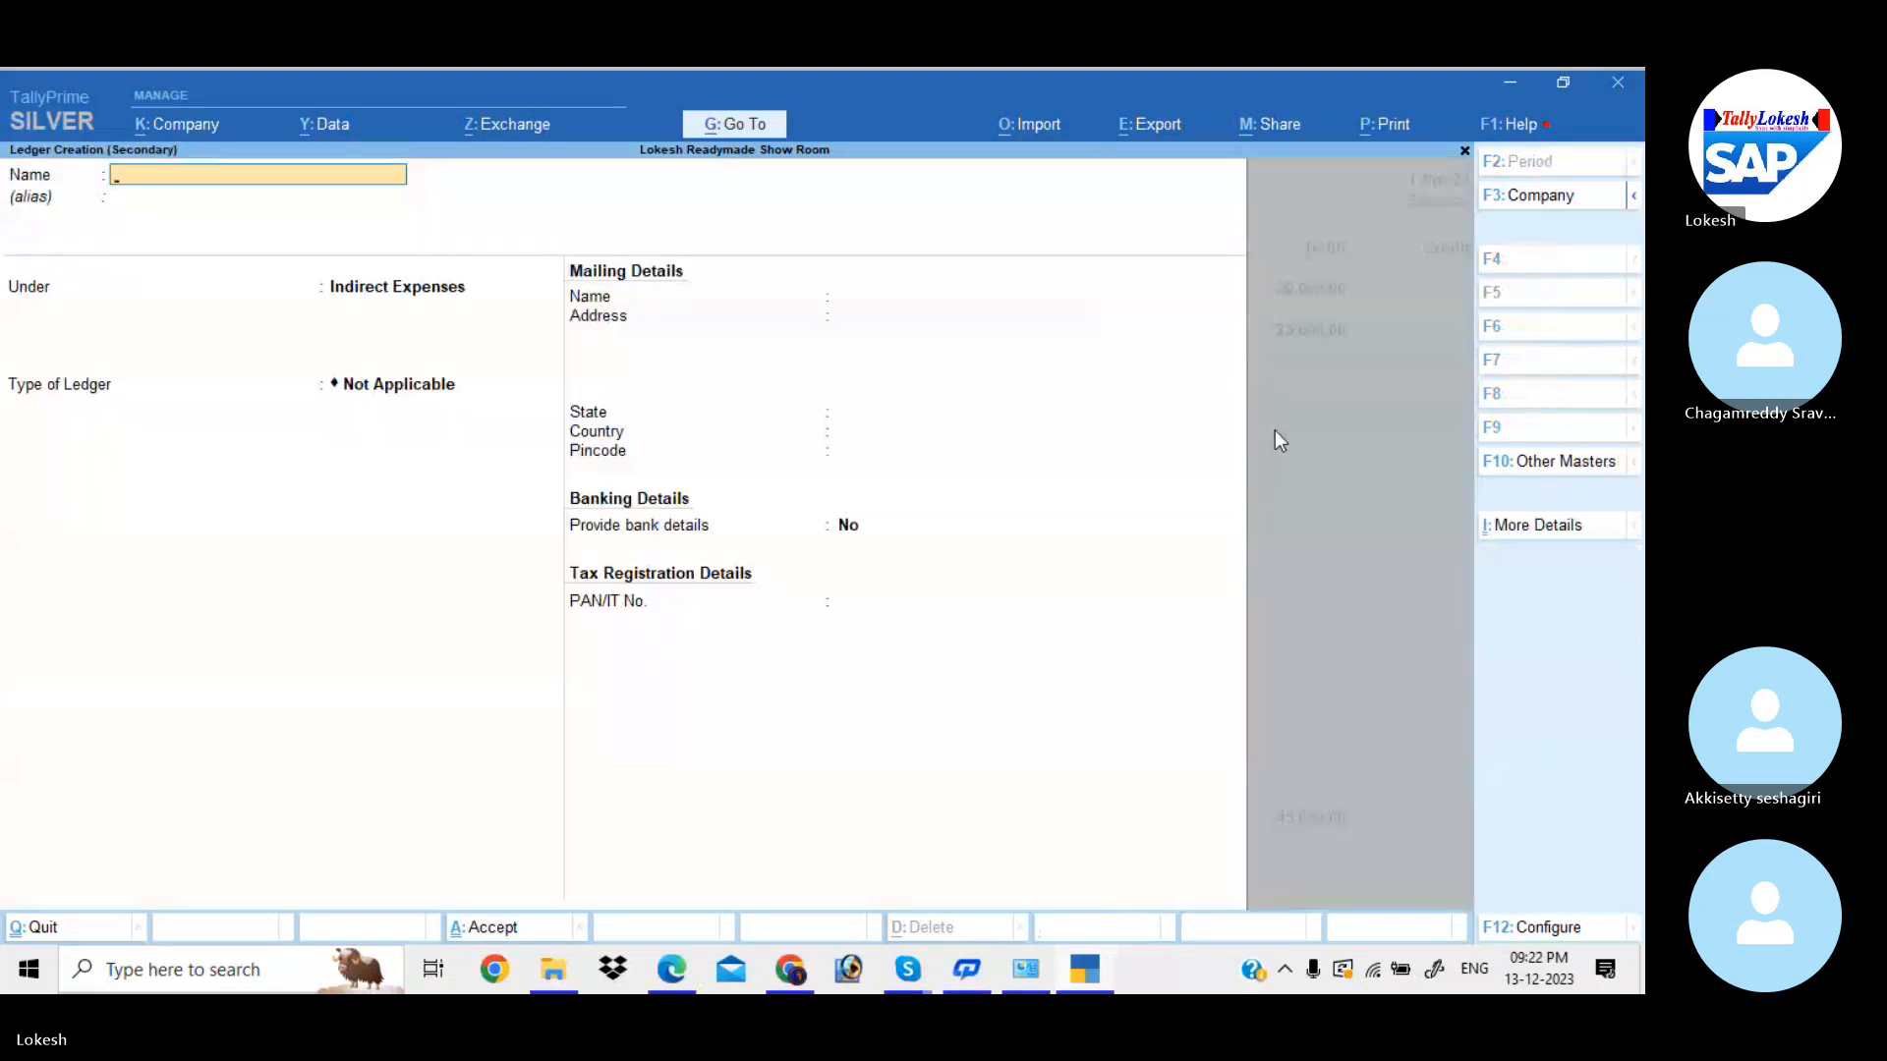
pyautogui.write('Fac')
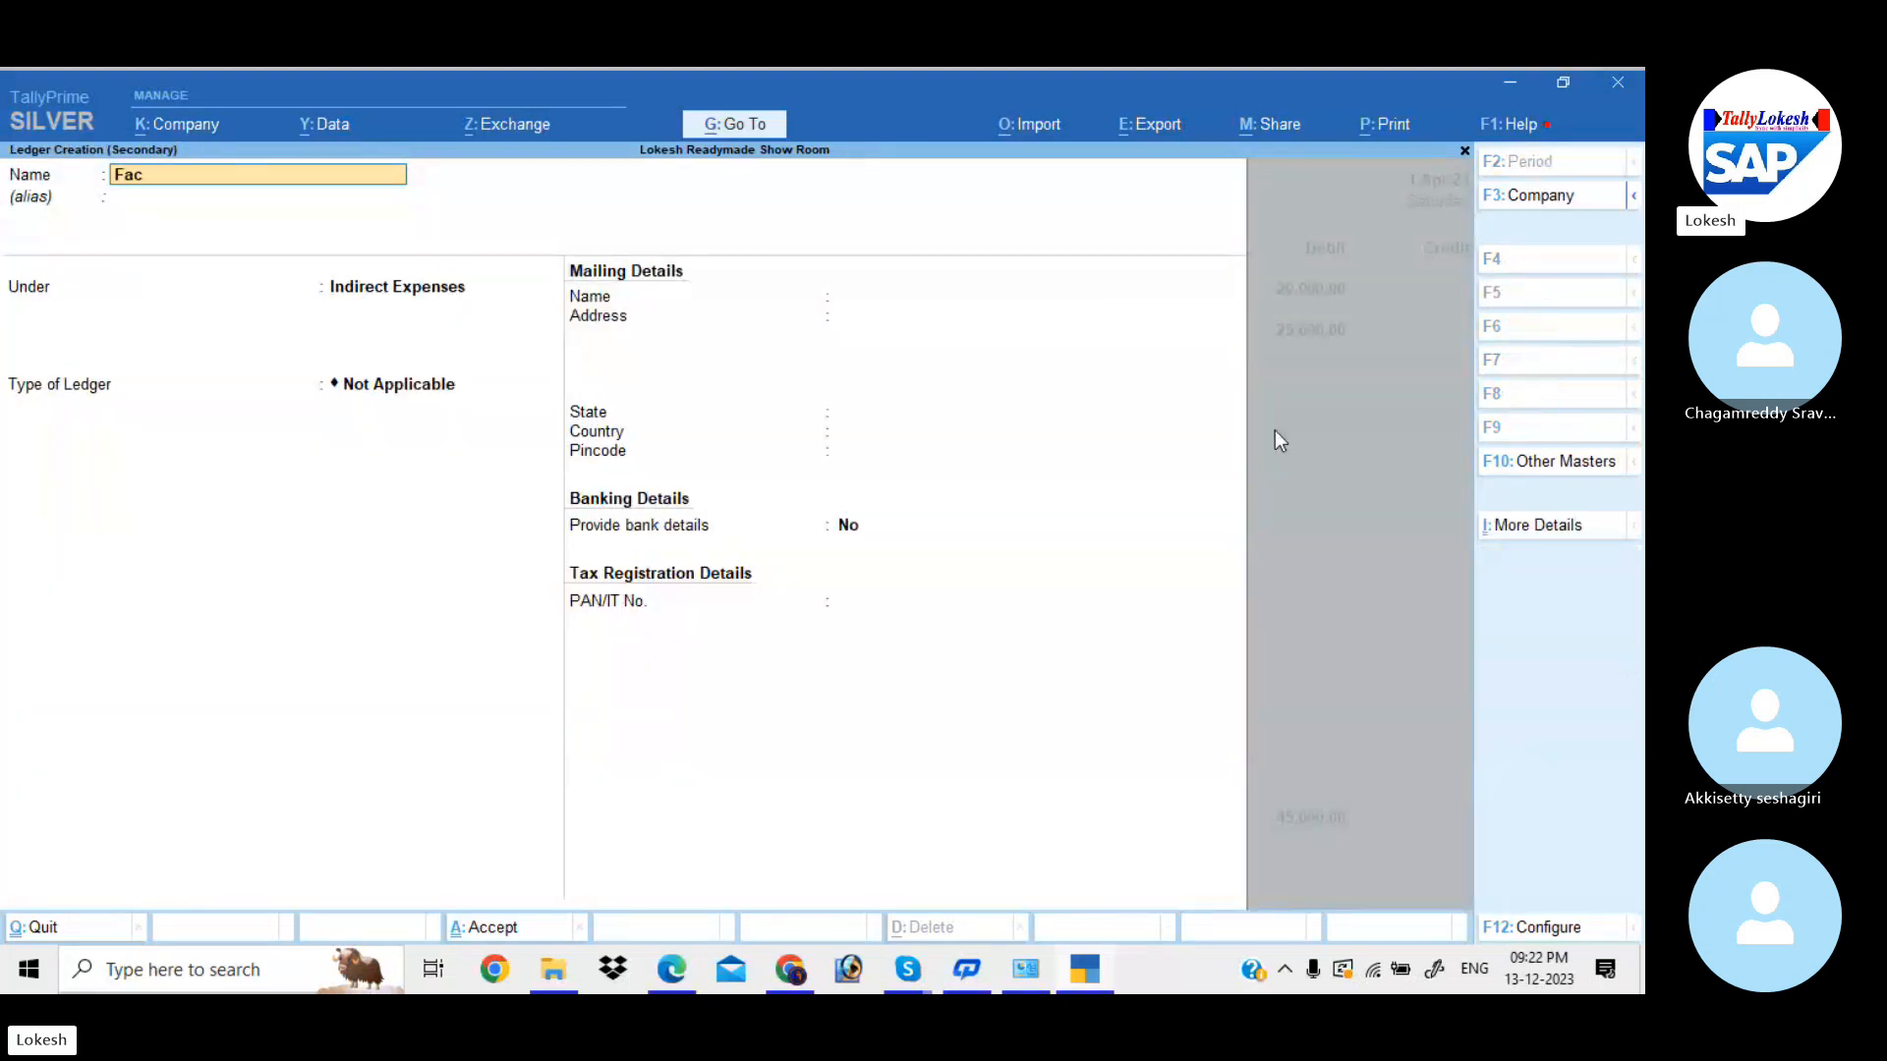
pyautogui.write('tory Exp')
pyautogui.press('Return')
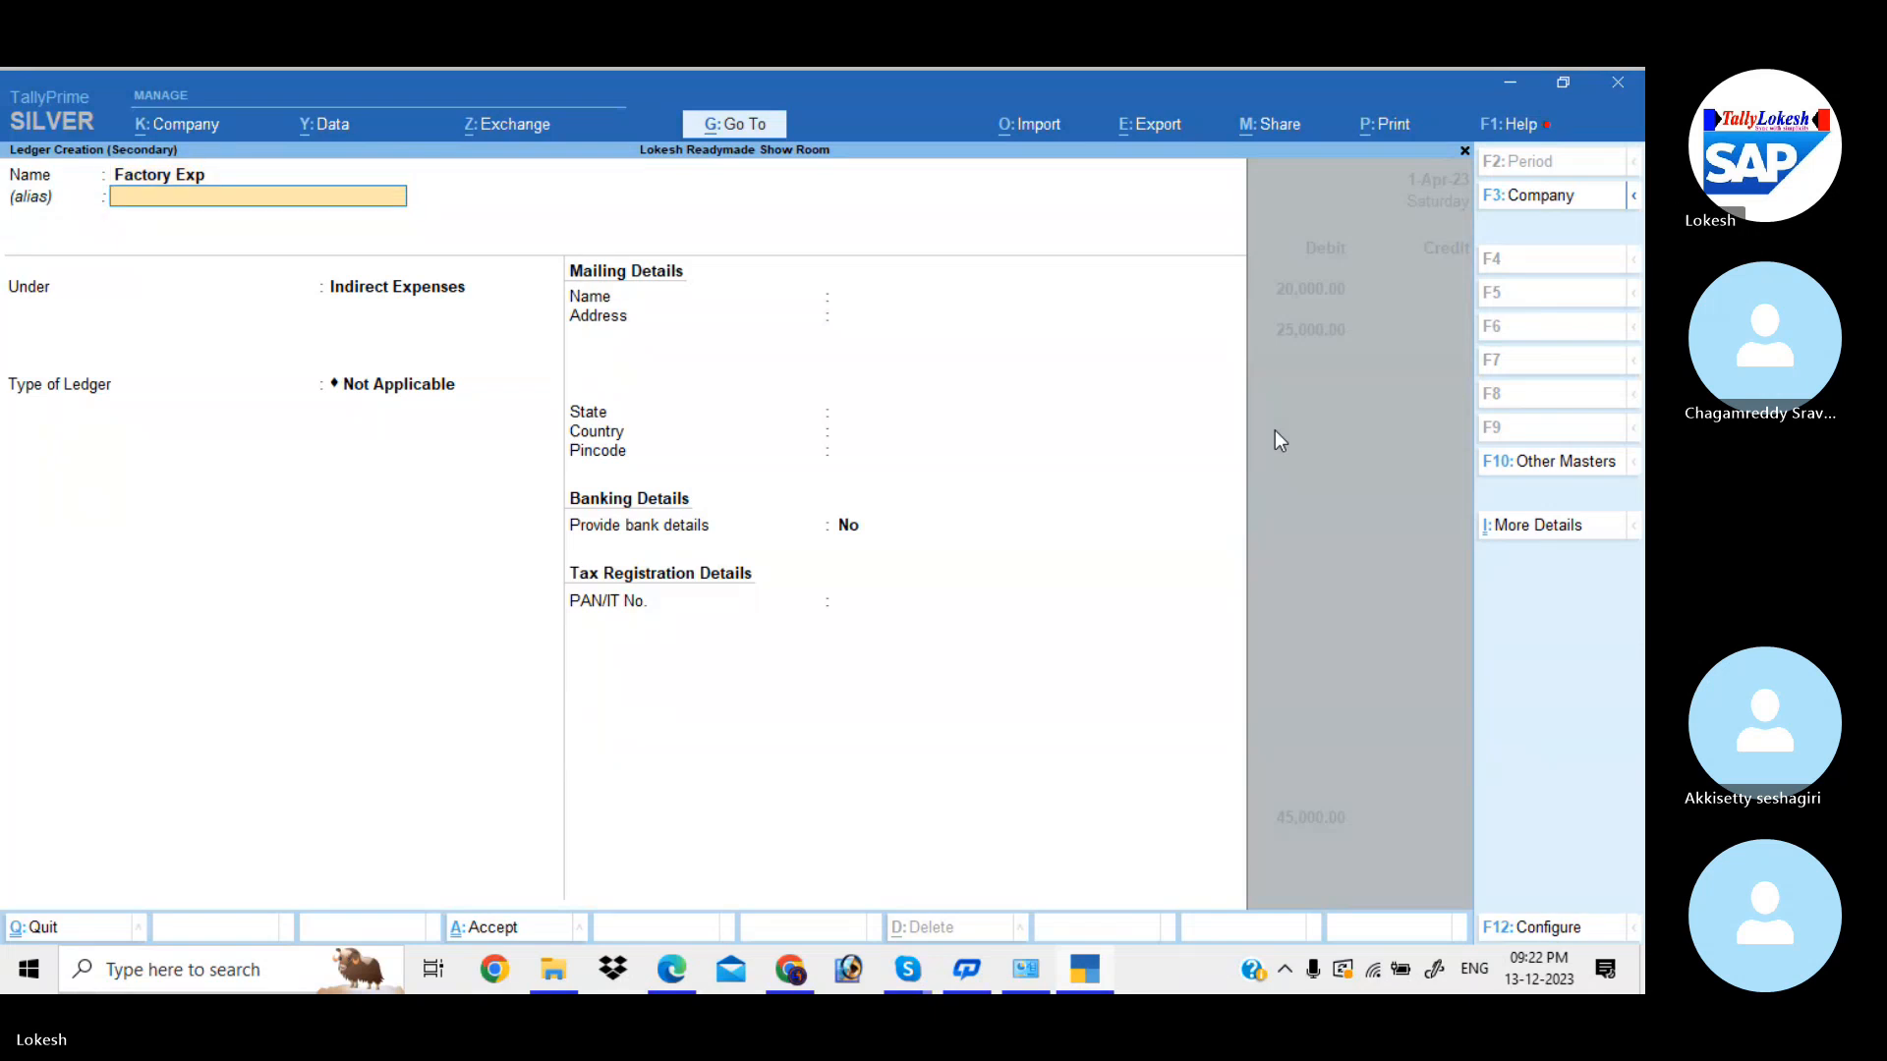
pyautogui.hotkey('ctrl', 'a')
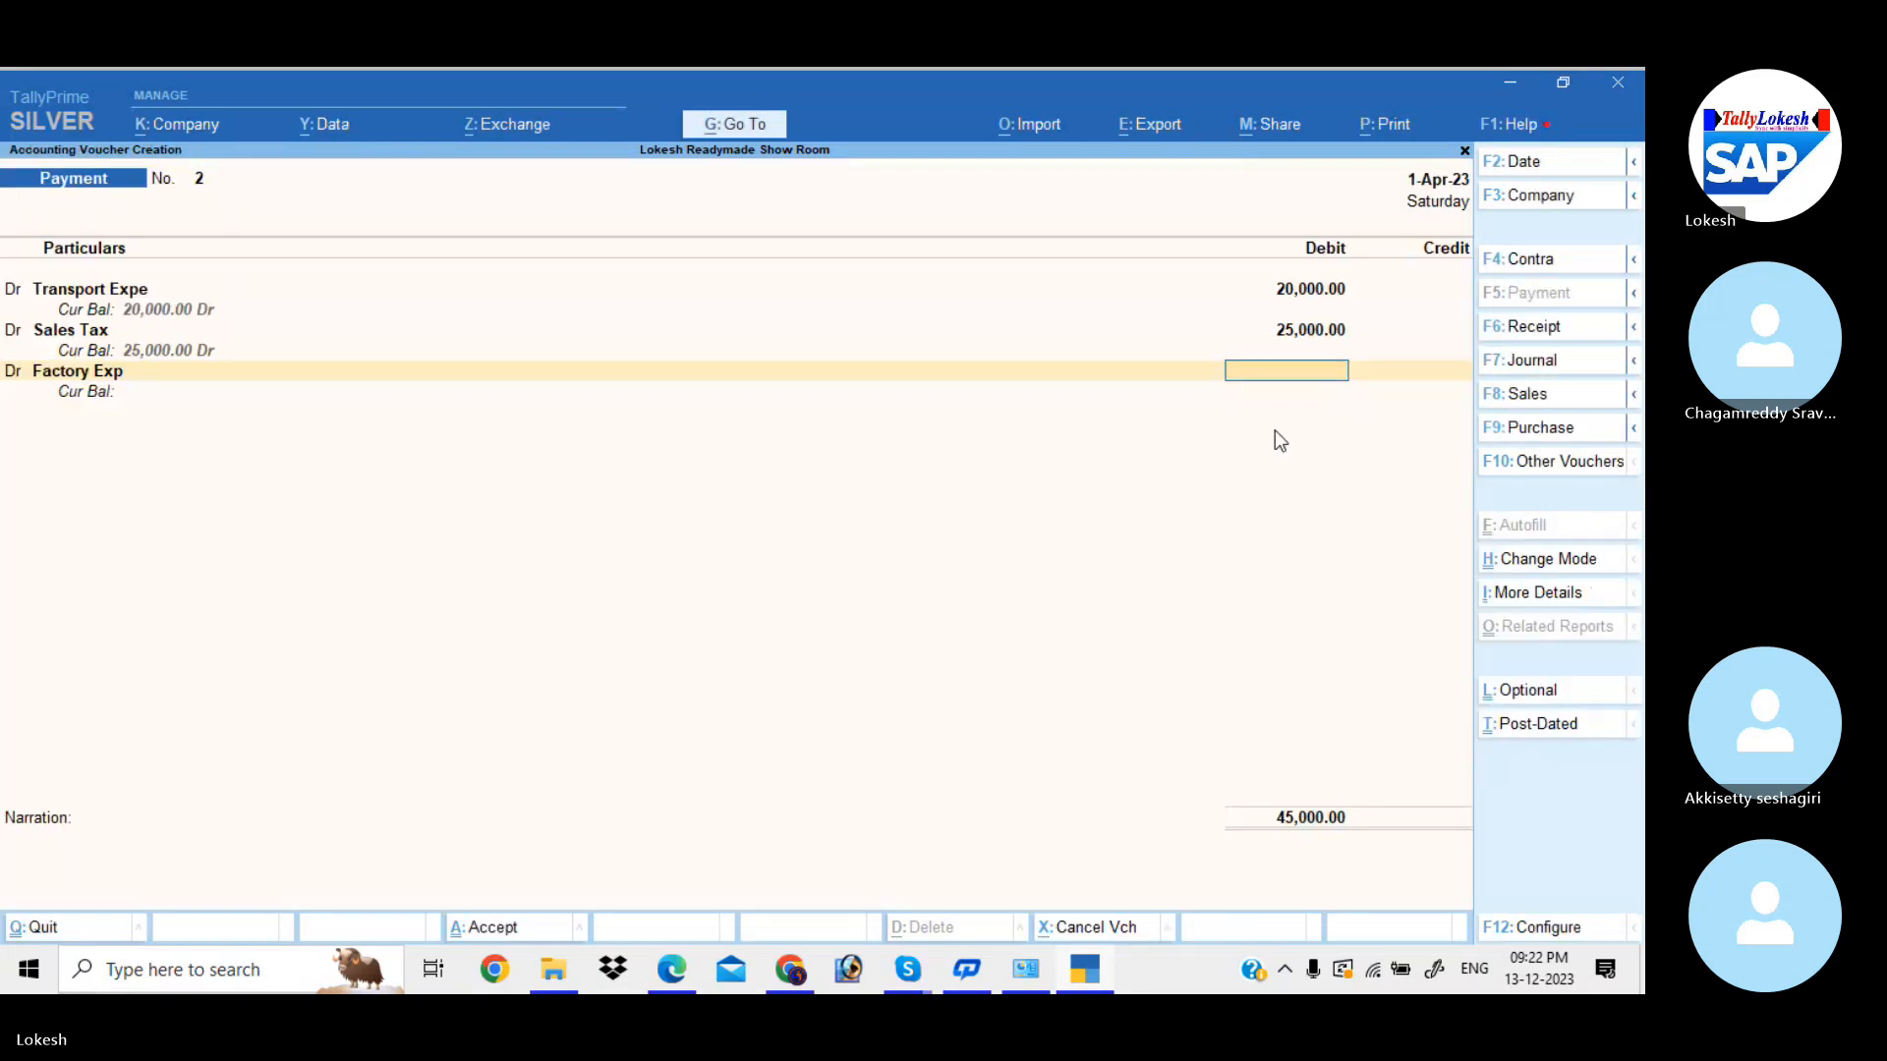
# - Alter the Factory Exp ledger from within the payment voucher so it falls under Direct Expenses, and save it
pyautogui.press('BackSpace')
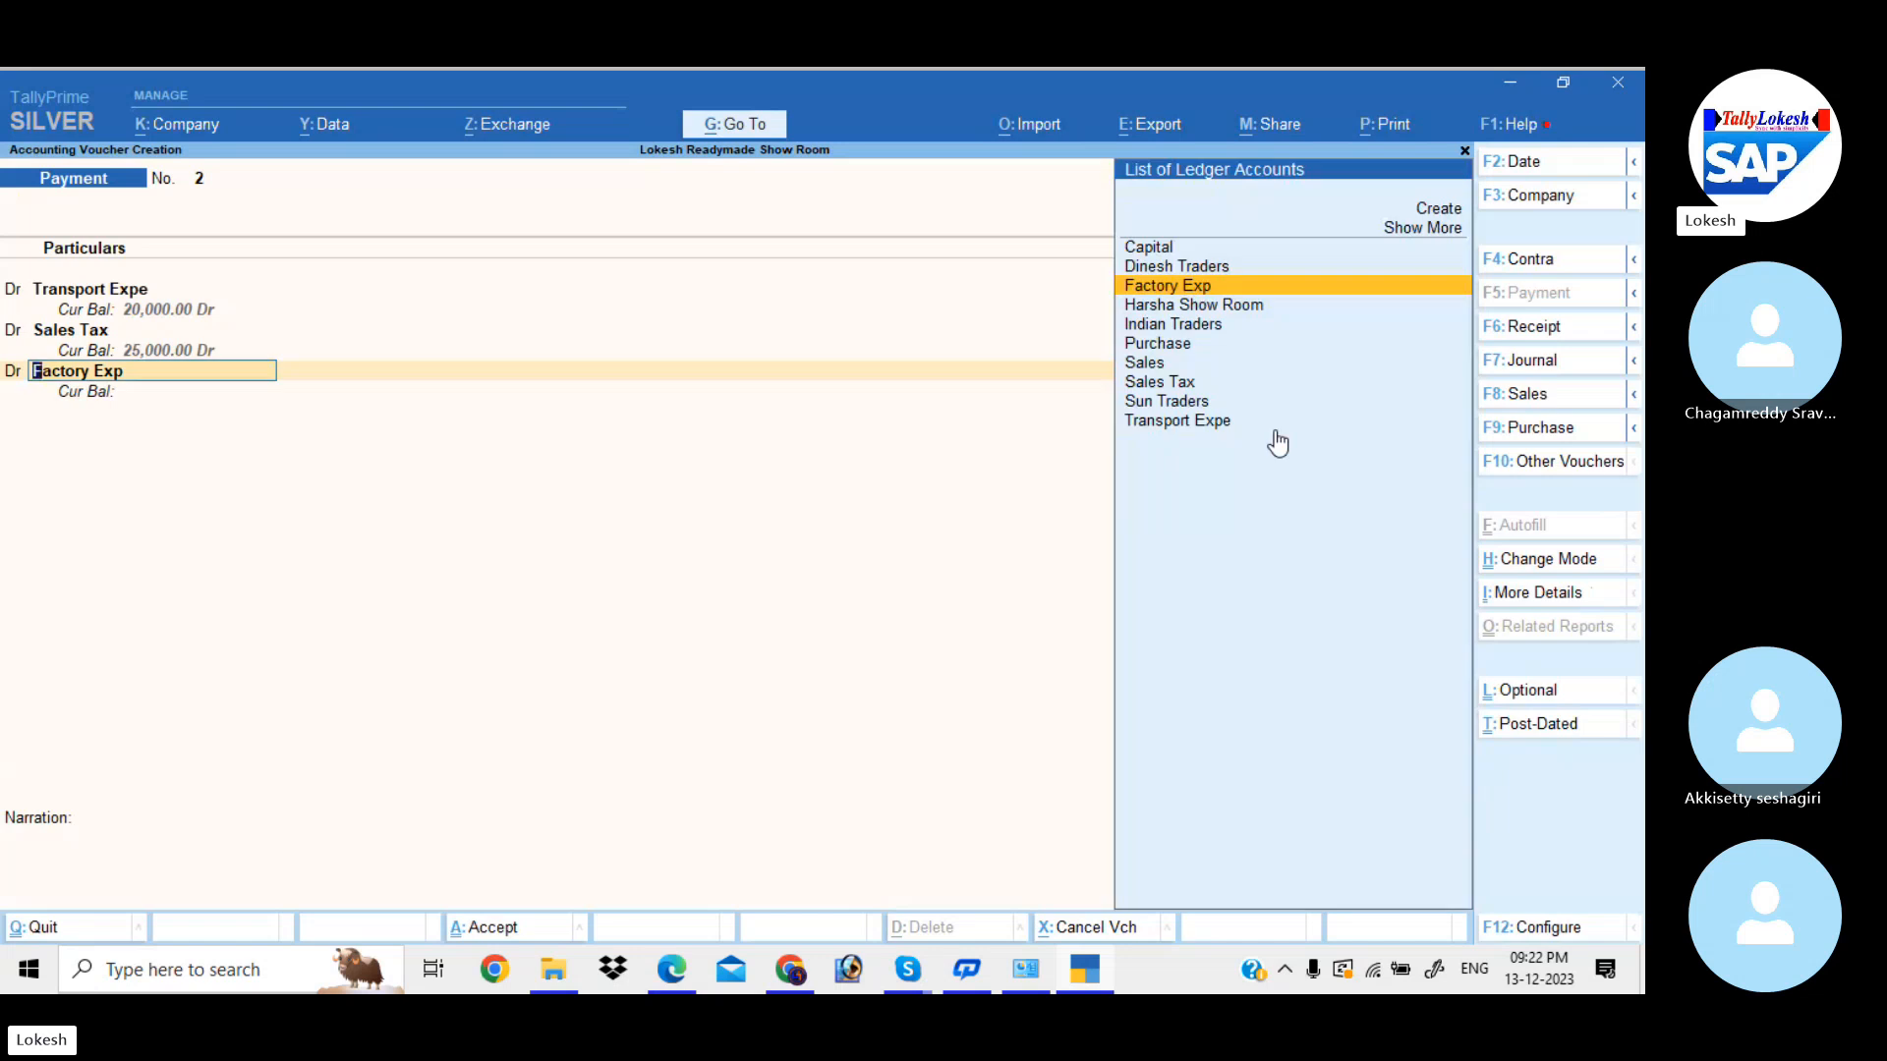
pyautogui.hotkey('ctrl', 'Return')
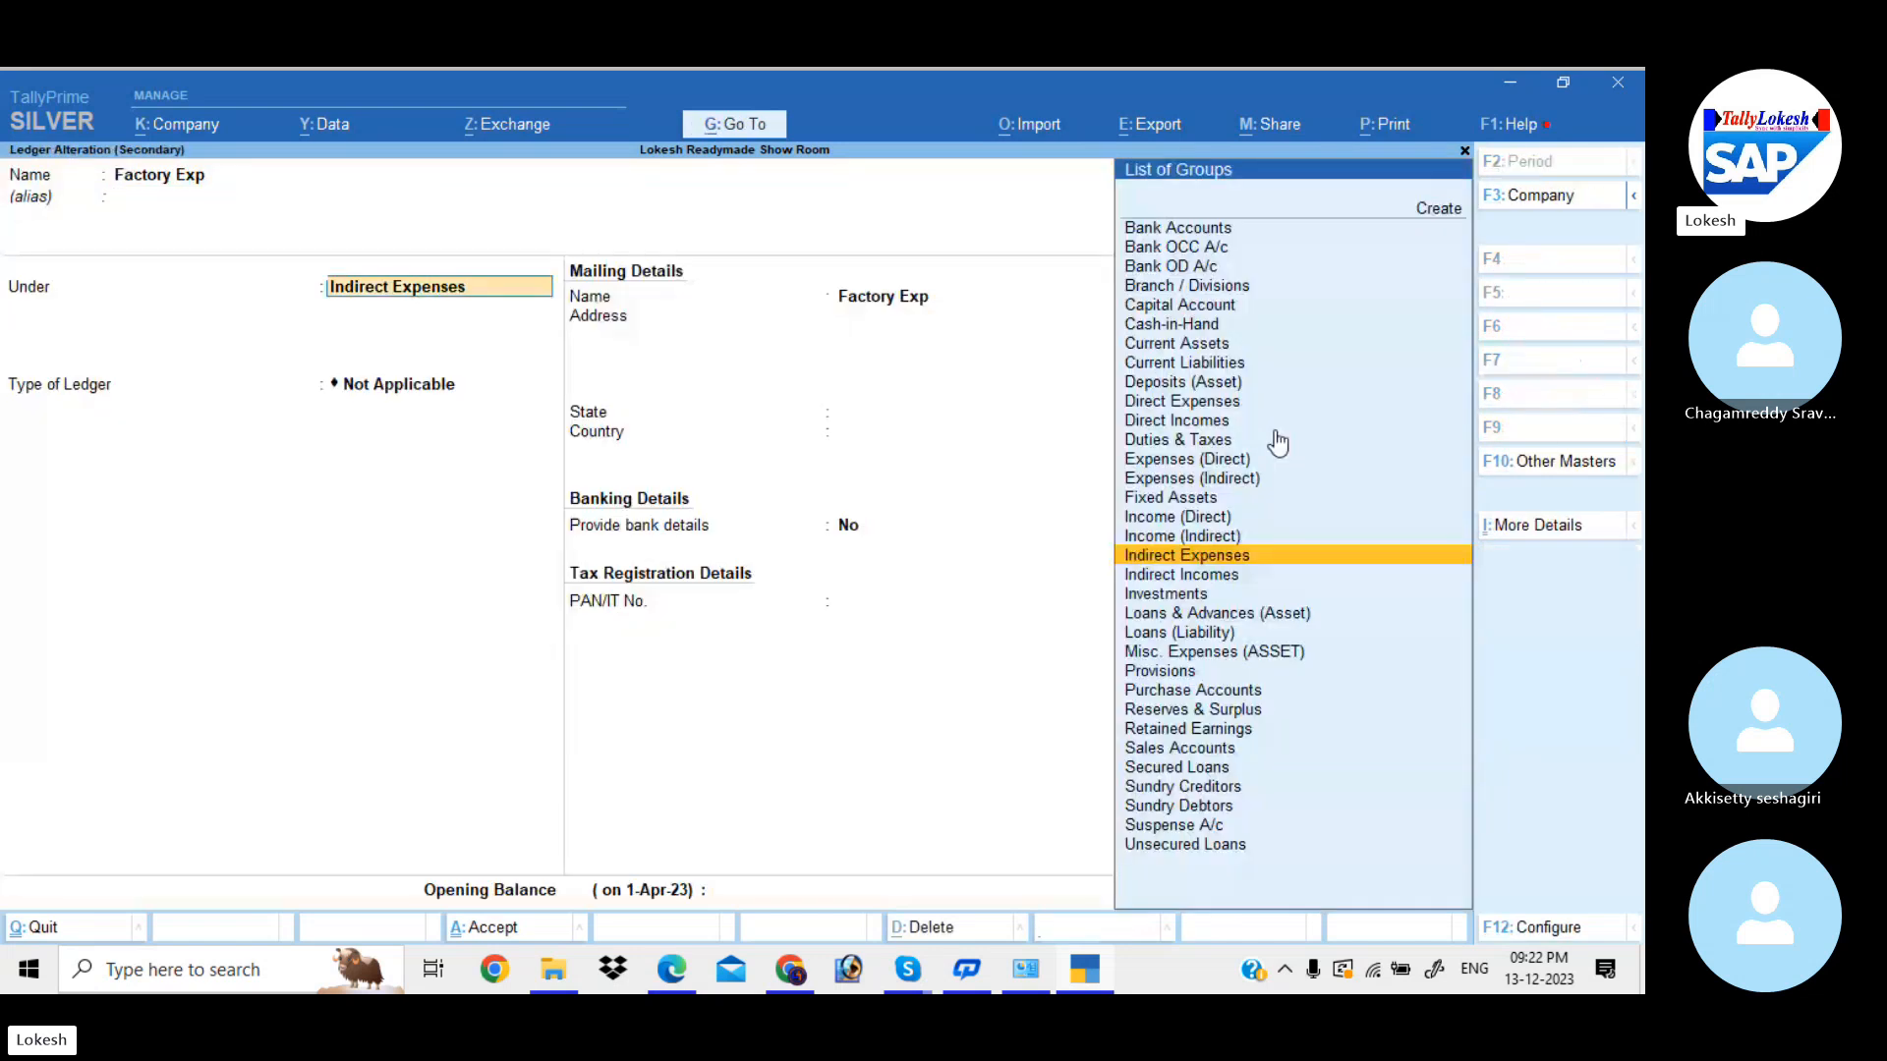
pyautogui.write('dir')
pyautogui.press('Return')
pyautogui.press('Return')
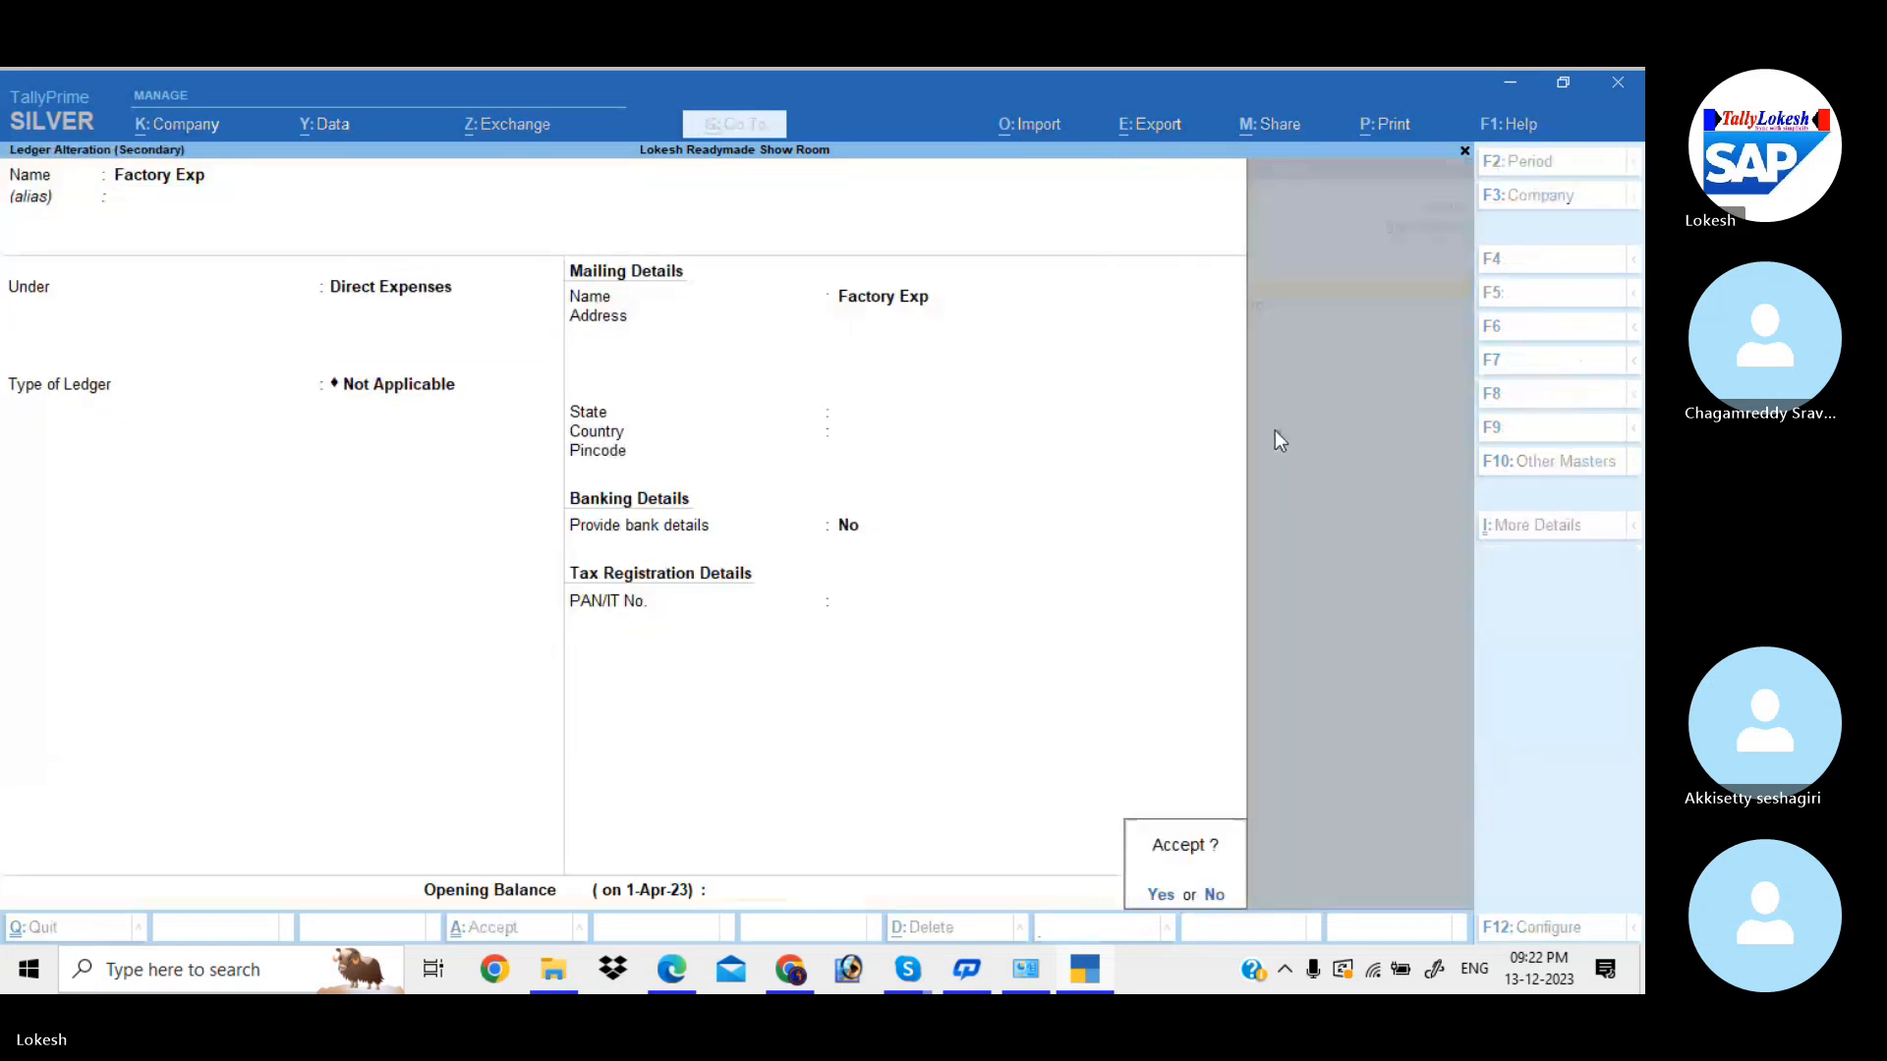
pyautogui.press('Return')
# - Debit Factory Exp with 10,000 and begin a fourth debit line
pyautogui.write('10000')
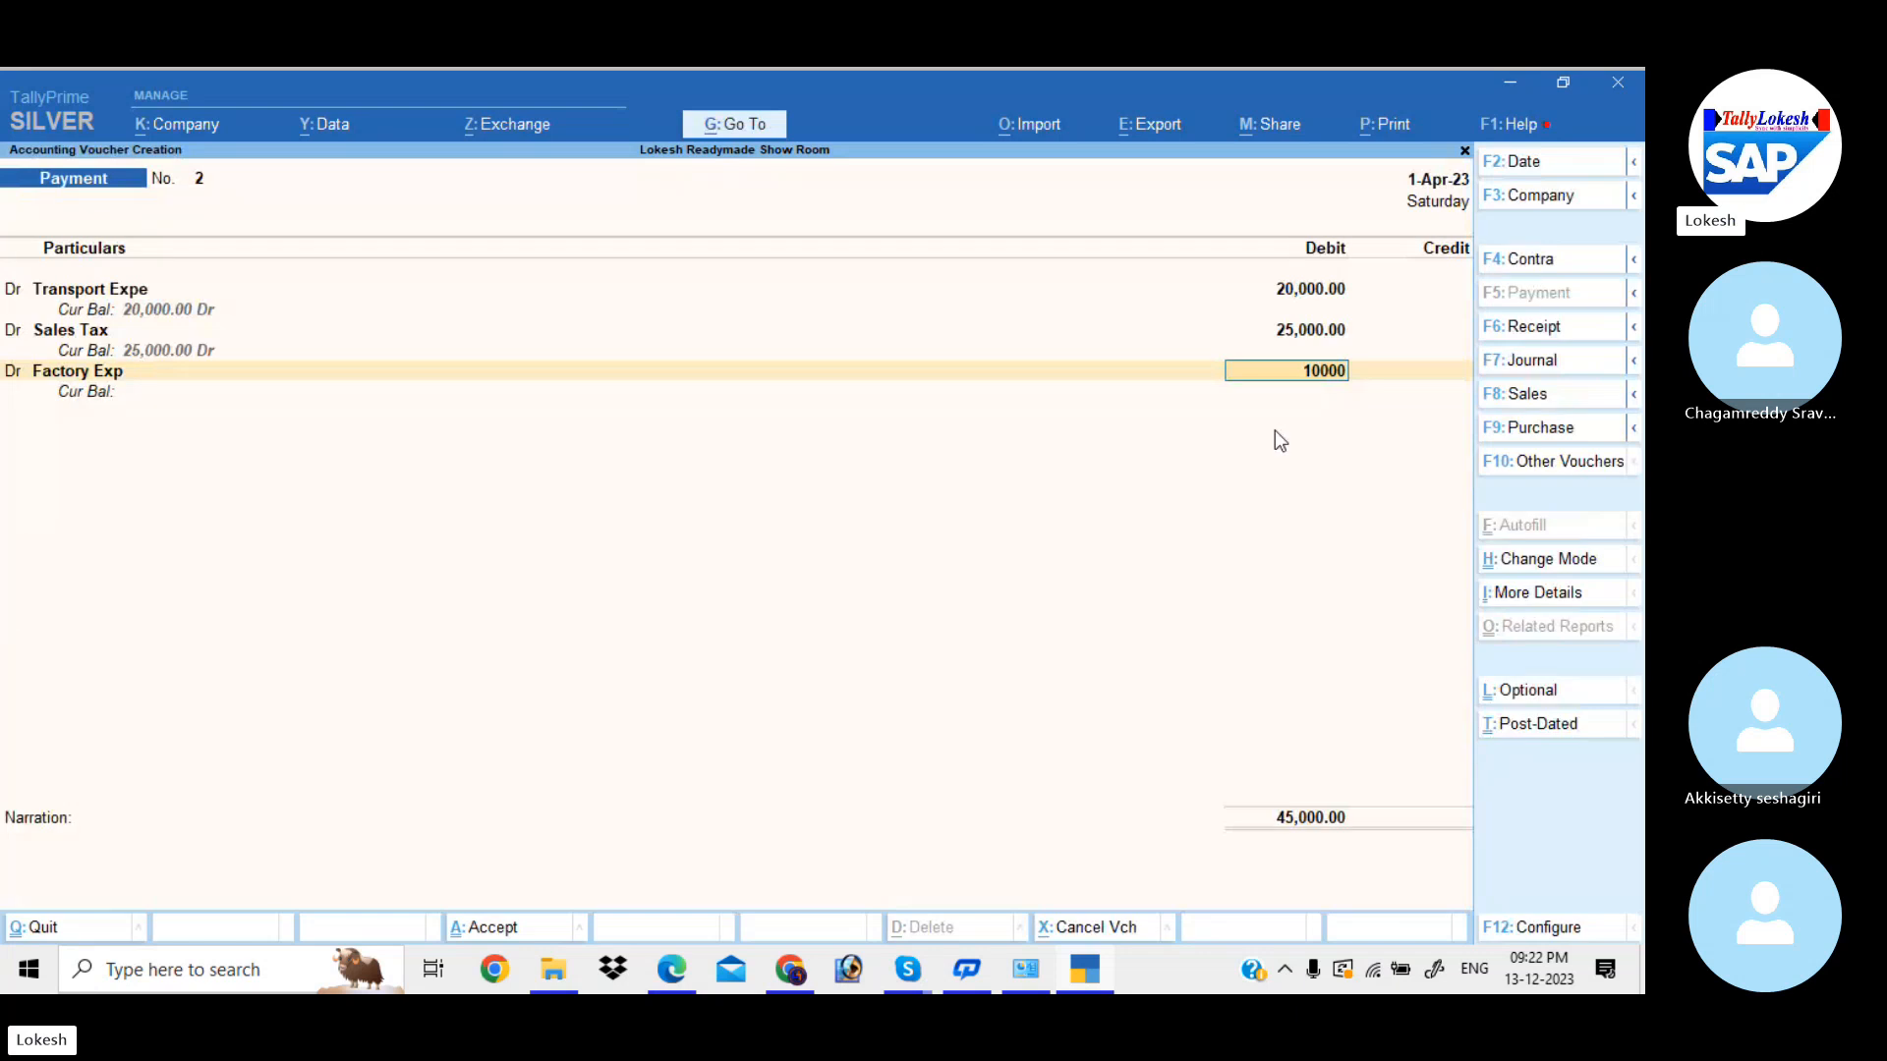
pyautogui.press('Return')
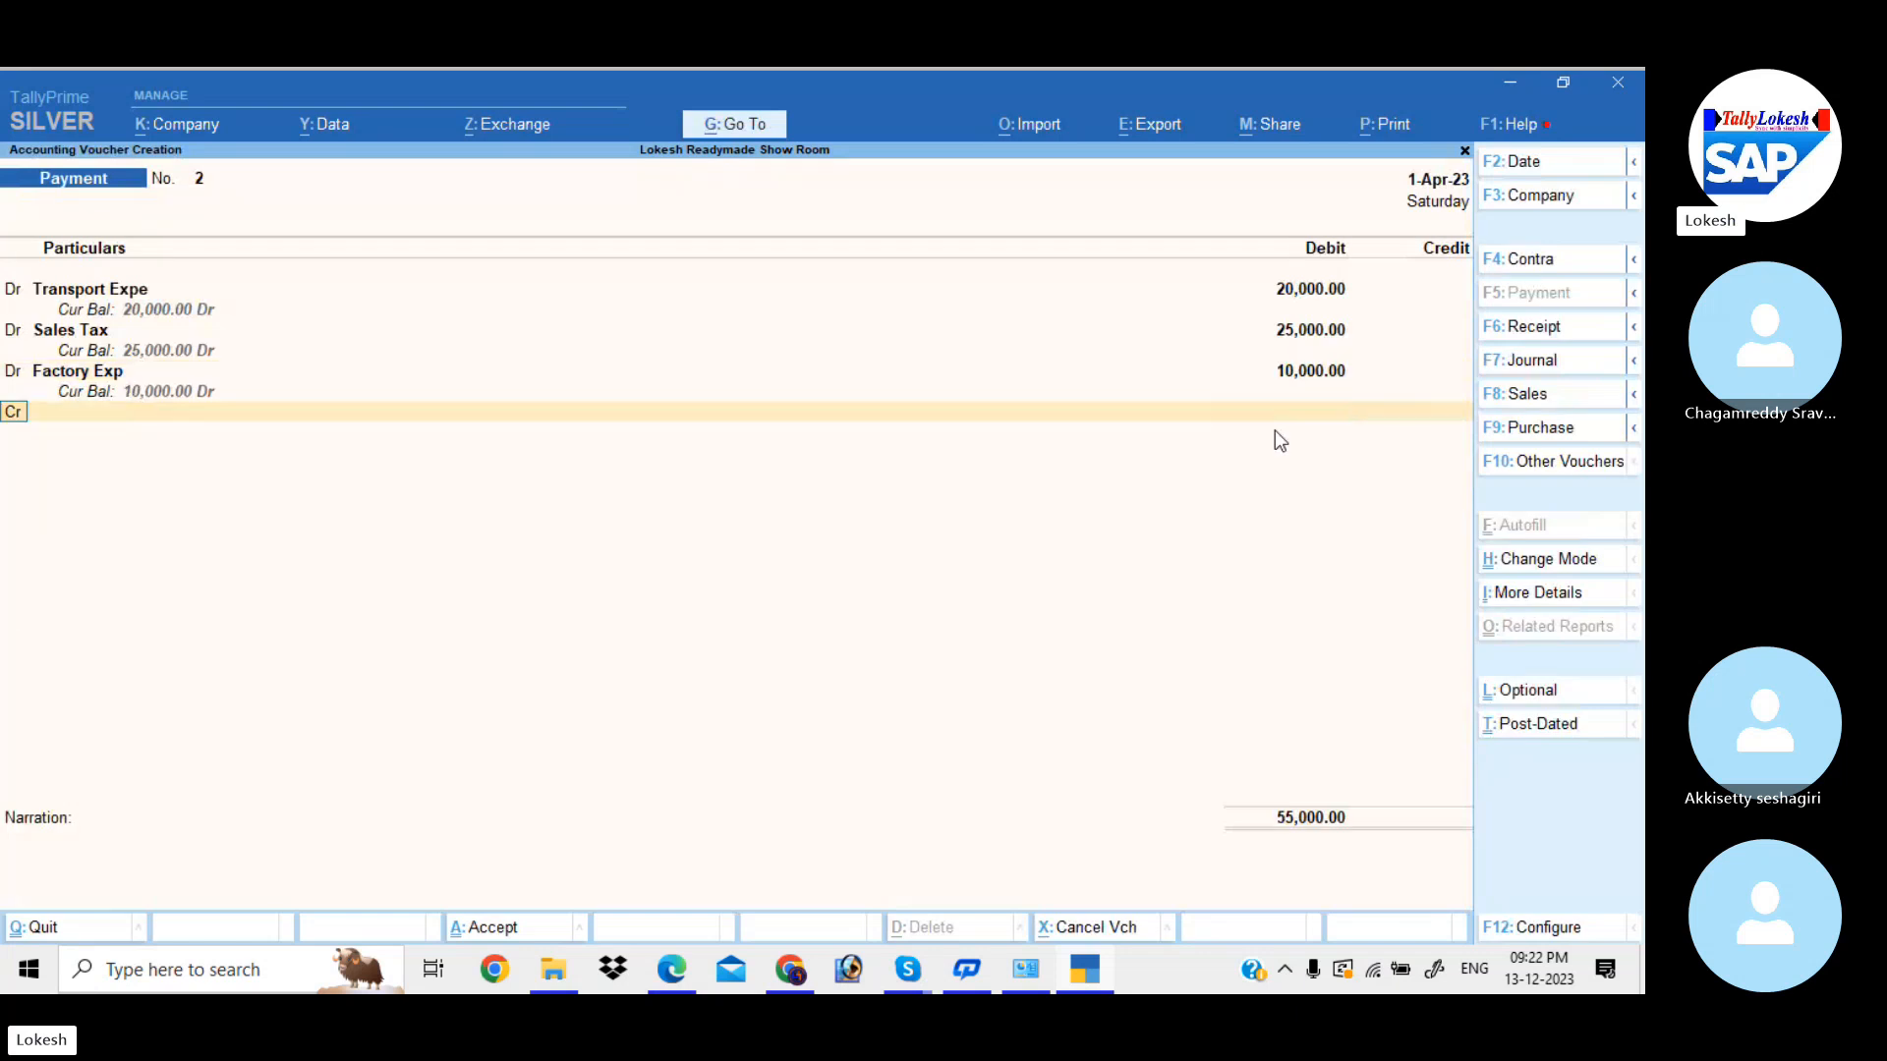
pyautogui.press('d')
# - Start a new ledger named Marketing Exp without an alias for the fourth debit line
pyautogui.press('alt')
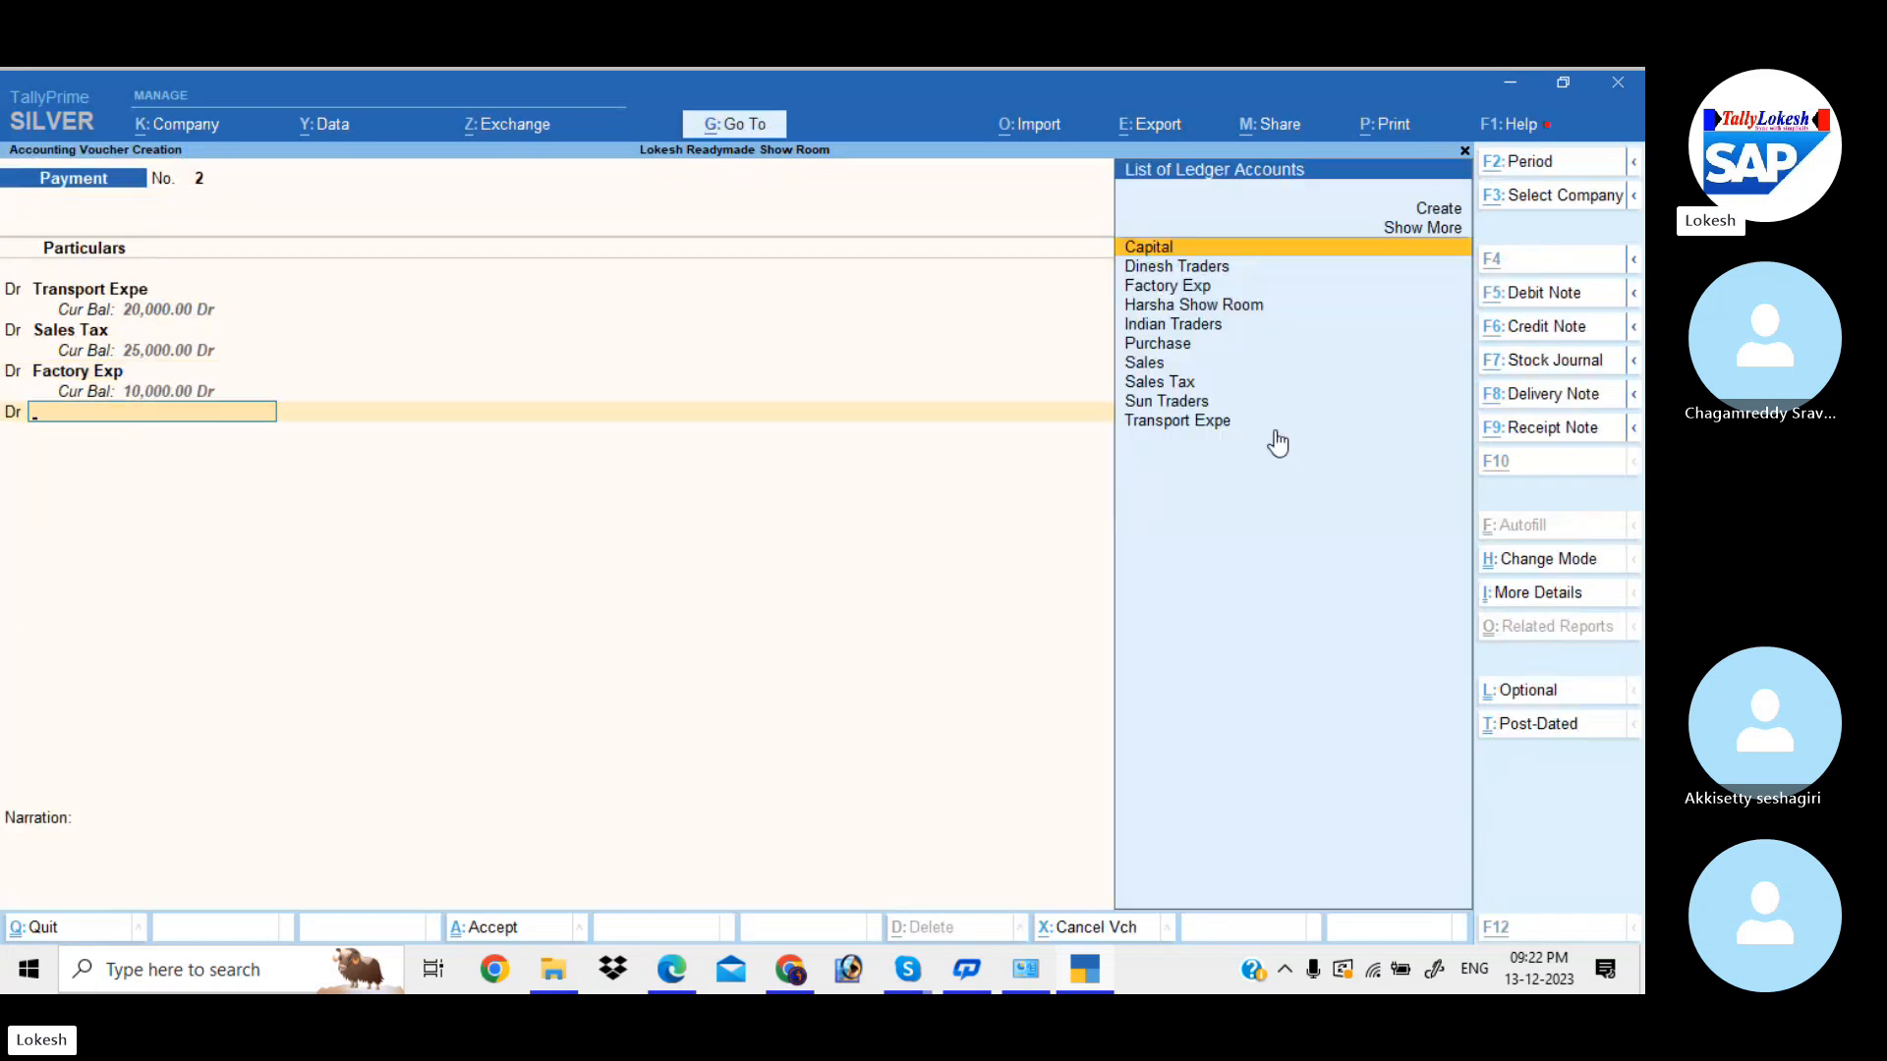
pyautogui.hotkey('alt', 'c')
pyautogui.write('Marke')
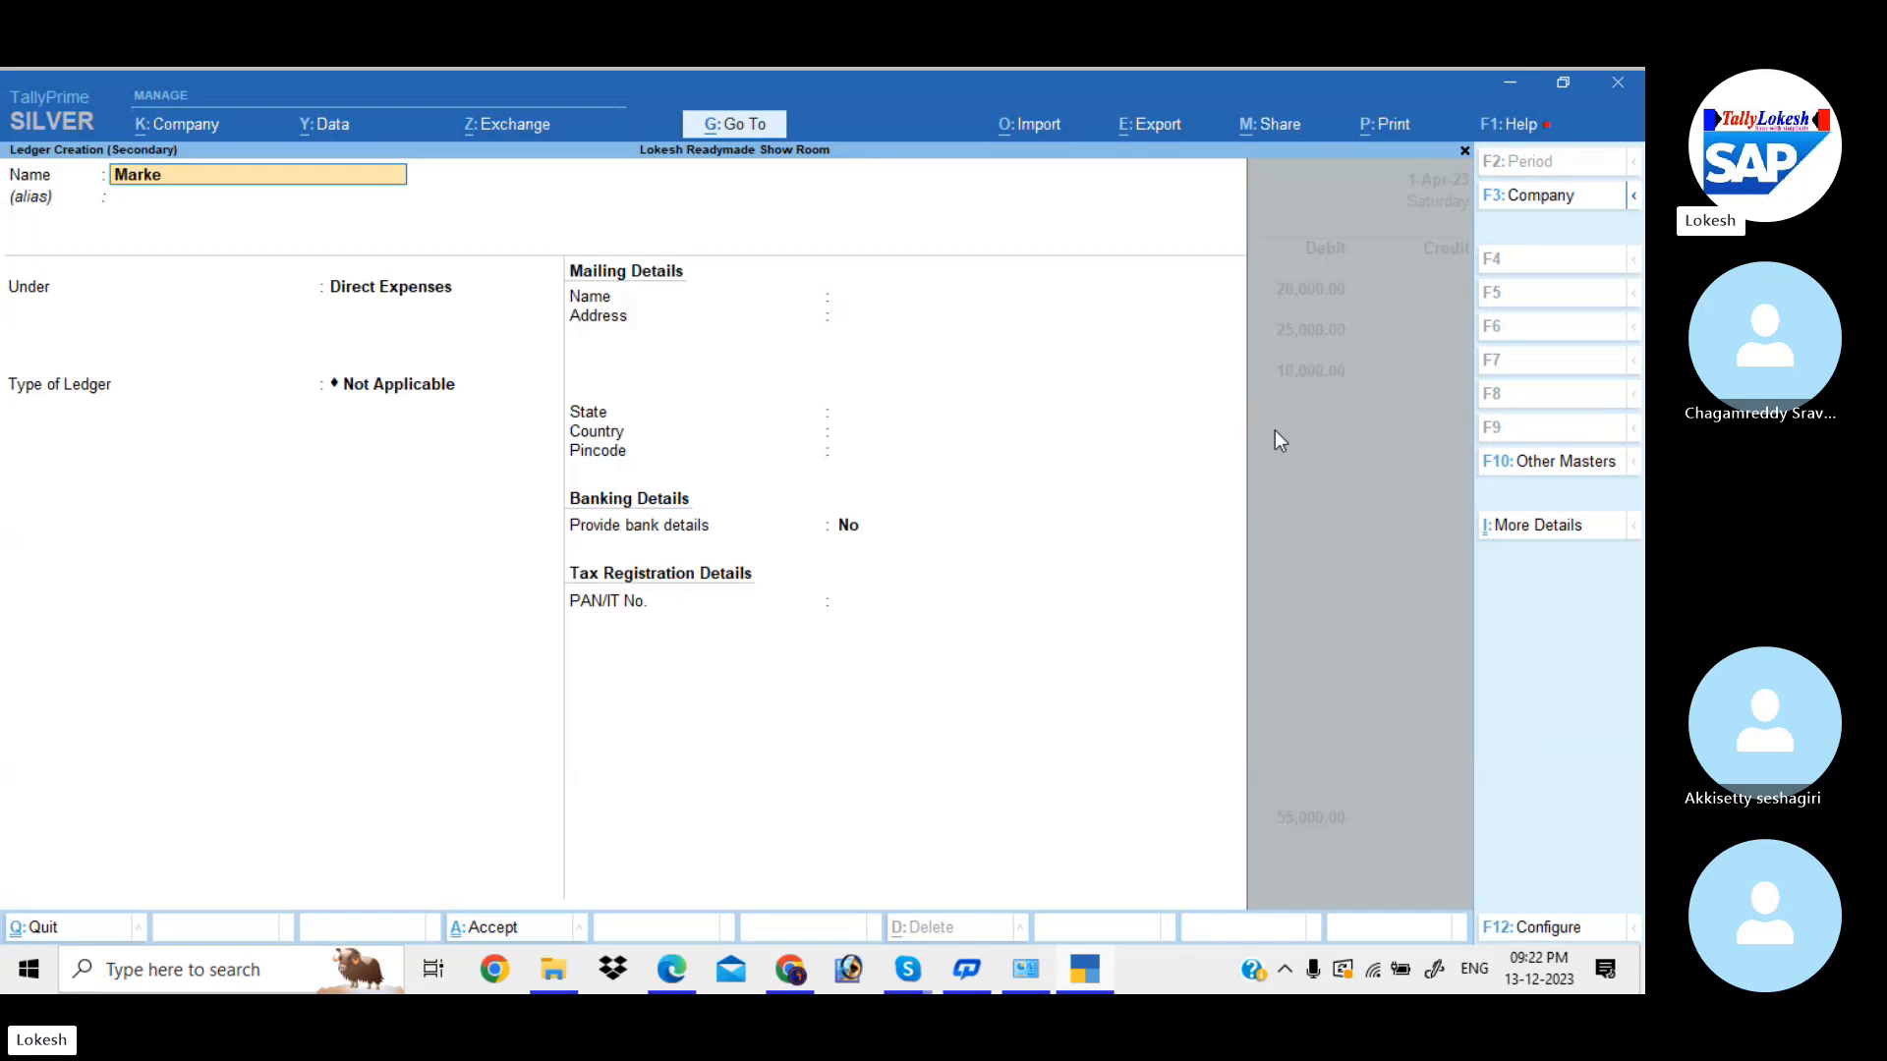
pyautogui.write('ting Exp')
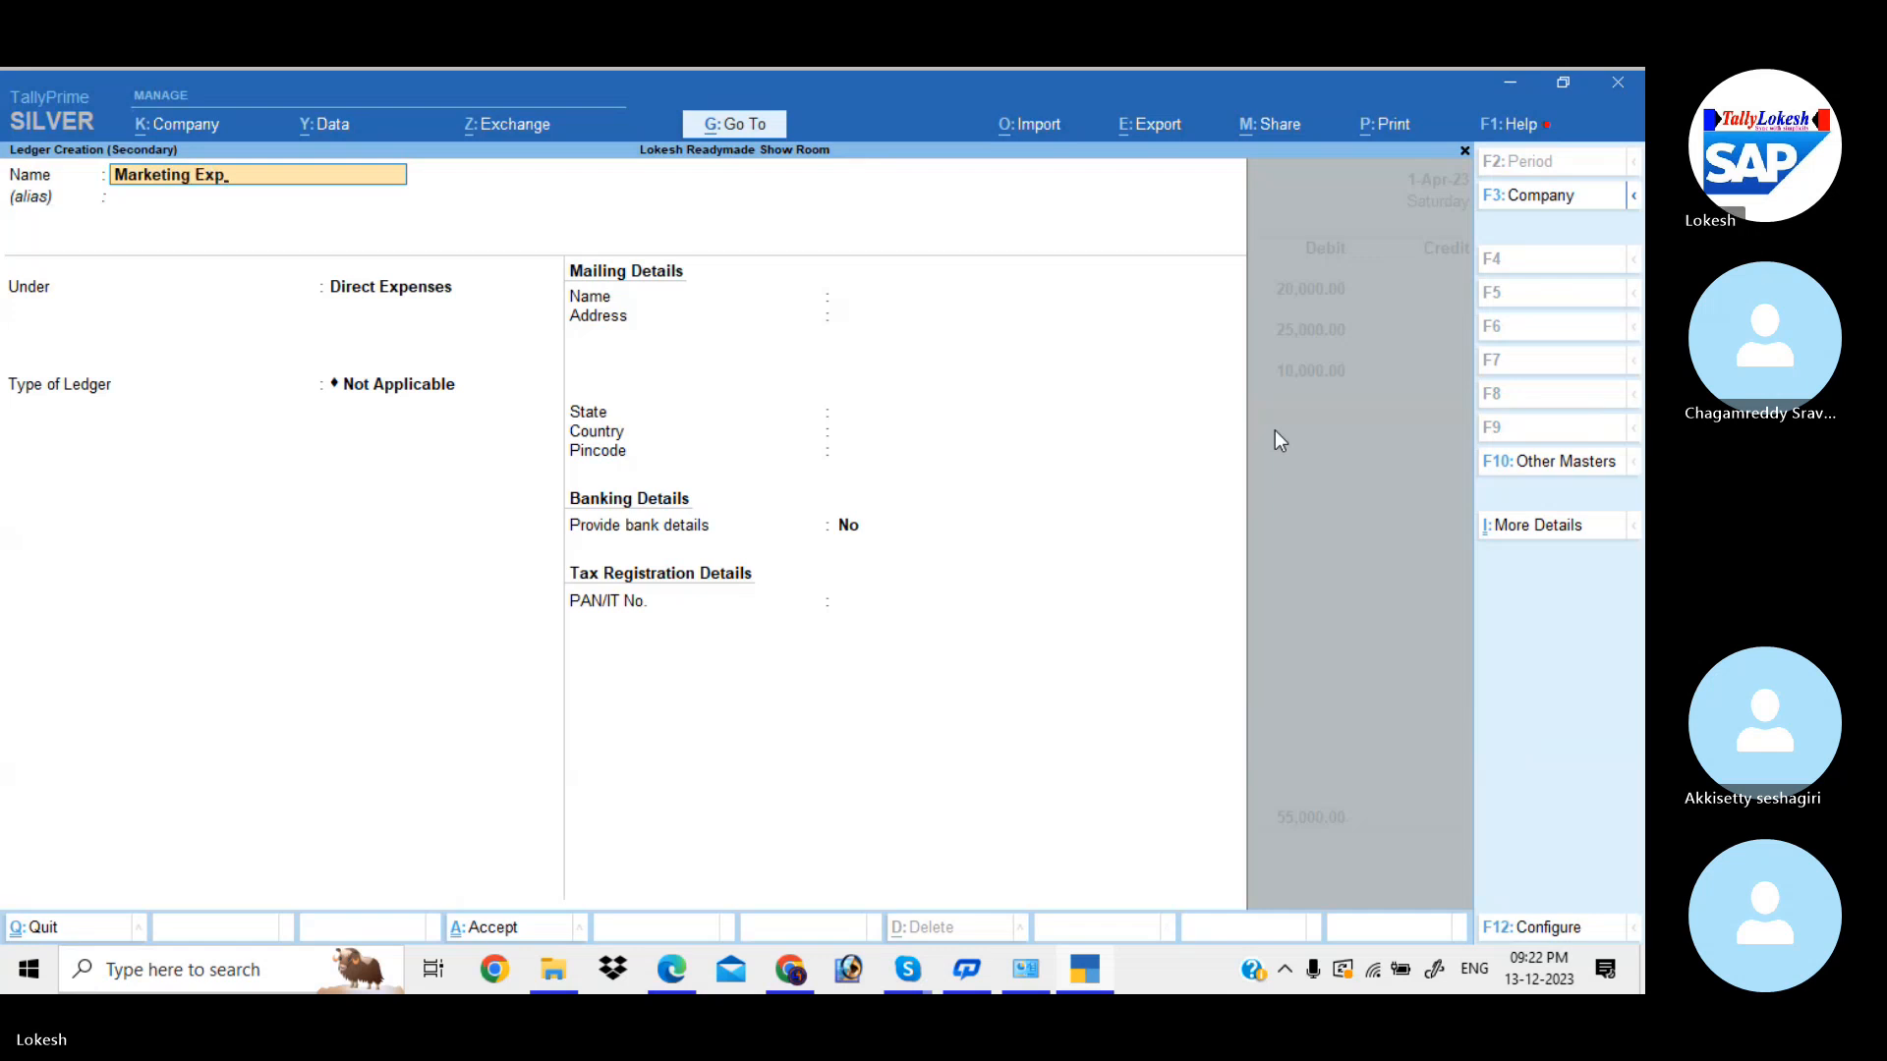
pyautogui.press('Return')
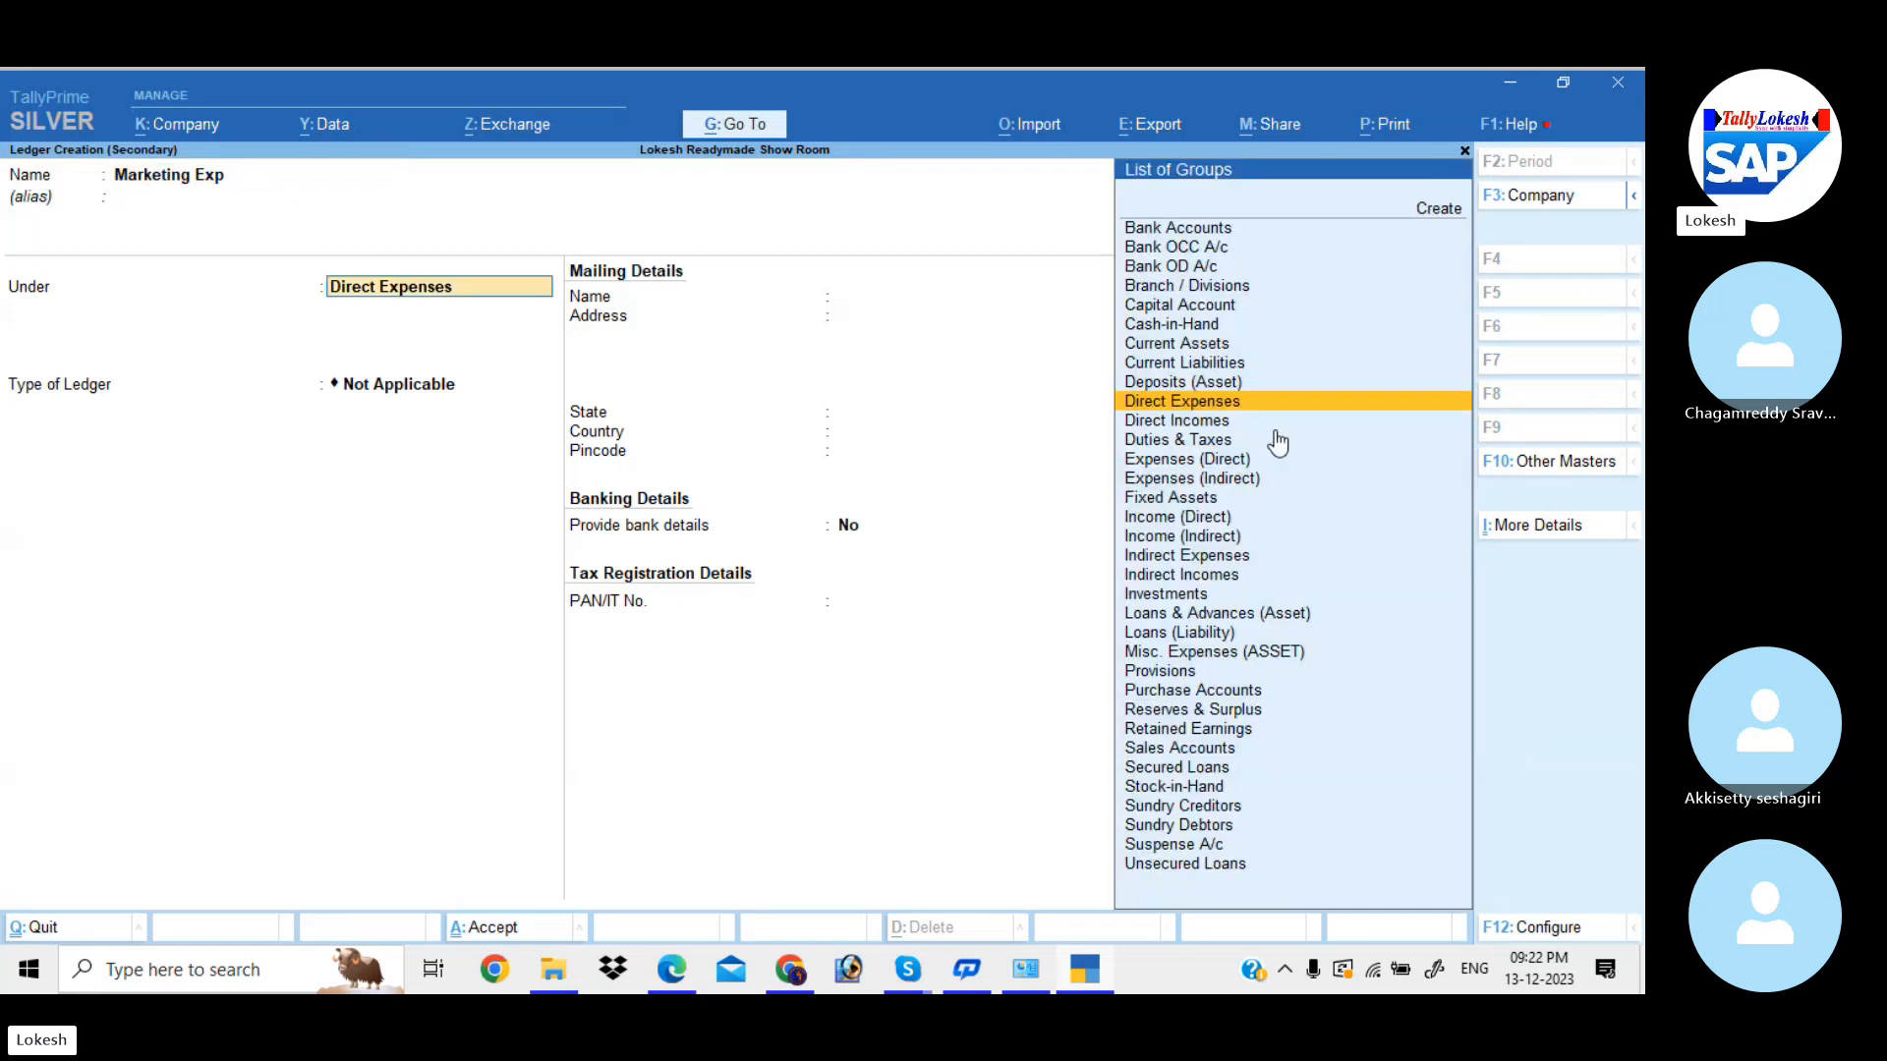
# - Place the Marketing Exp ledger under Indirect Expenses, keep its type as Not Applicable, and save it
pyautogui.write('i')
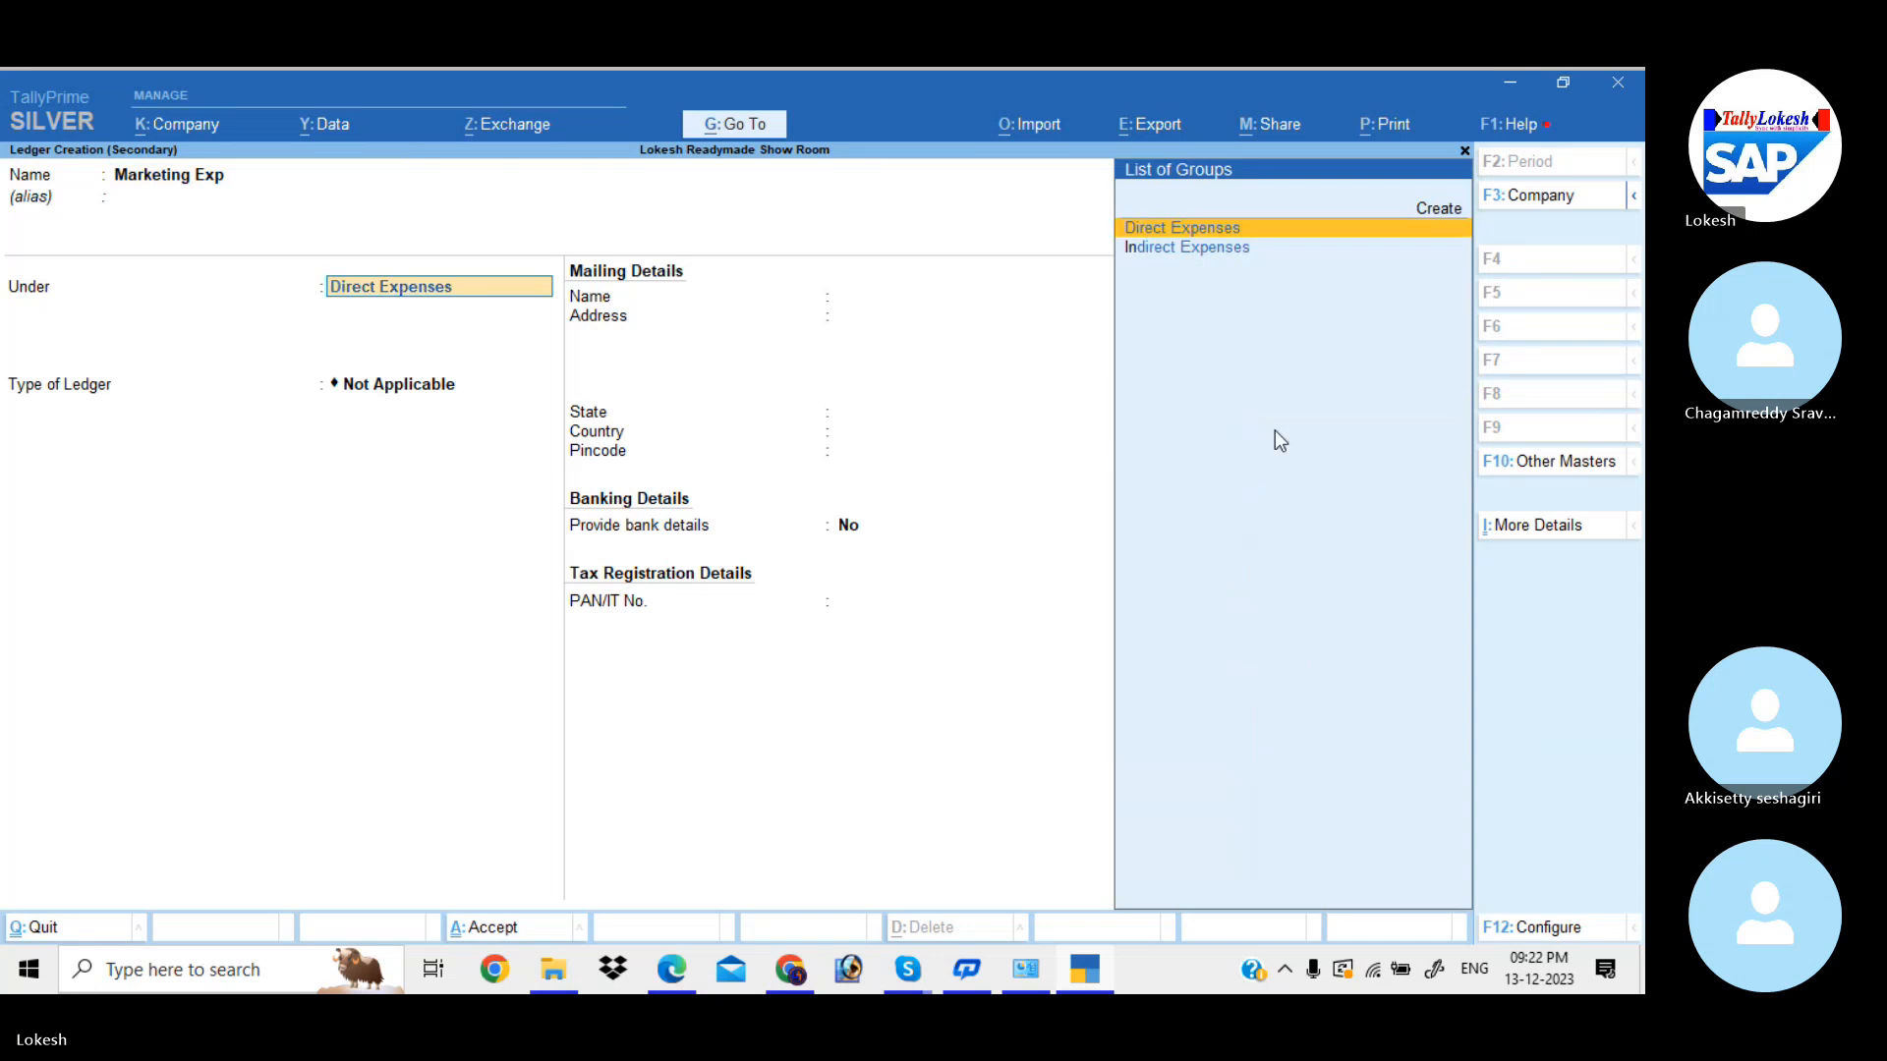
pyautogui.press('BackSpace')
pyautogui.press('BackSpace')
pyautogui.press('BackSpace')
pyautogui.press('BackSpace')
pyautogui.press('BackSpace')
pyautogui.press('BackSpace')
pyautogui.press('BackSpace')
pyautogui.press('BackSpace')
pyautogui.press('BackSpace')
pyautogui.press('BackSpace')
pyautogui.press('BackSpace')
pyautogui.press('BackSpace')
pyautogui.press('BackSpace')
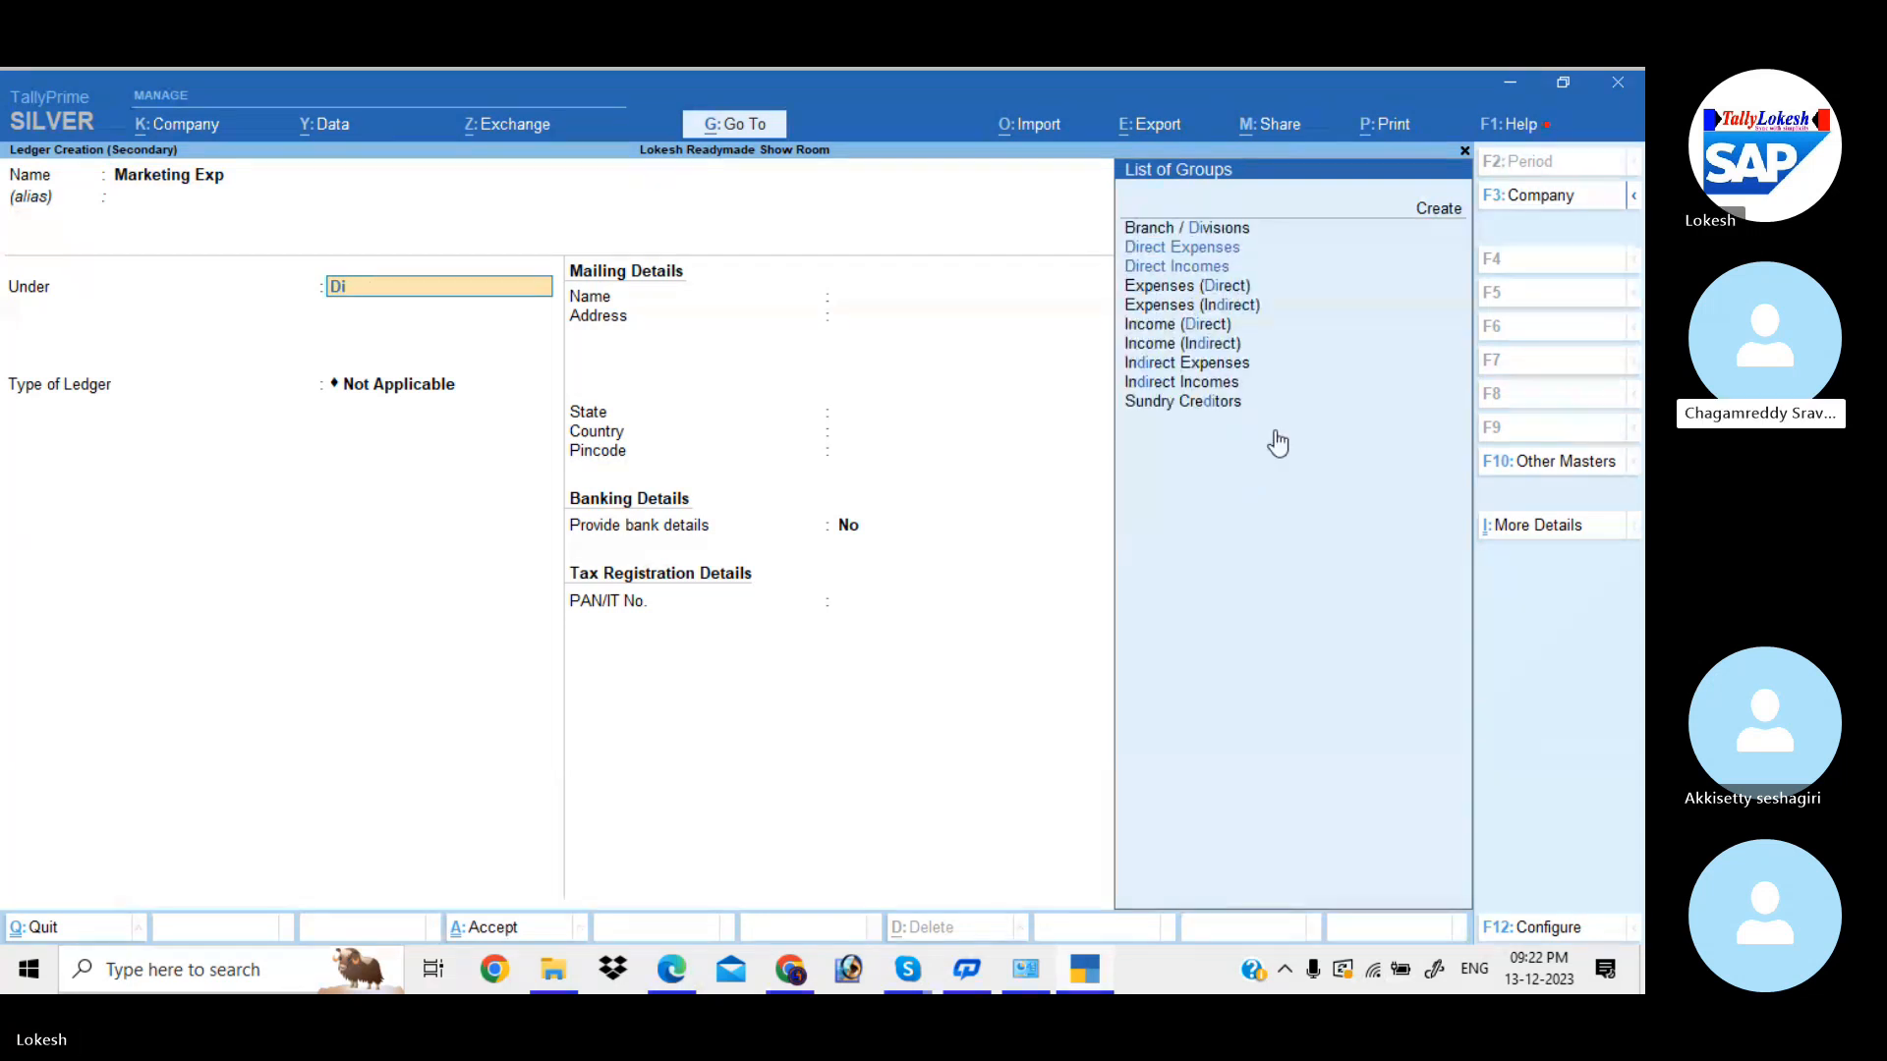
pyautogui.press('BackSpace')
pyautogui.press('BackSpace')
pyautogui.write('Ind')
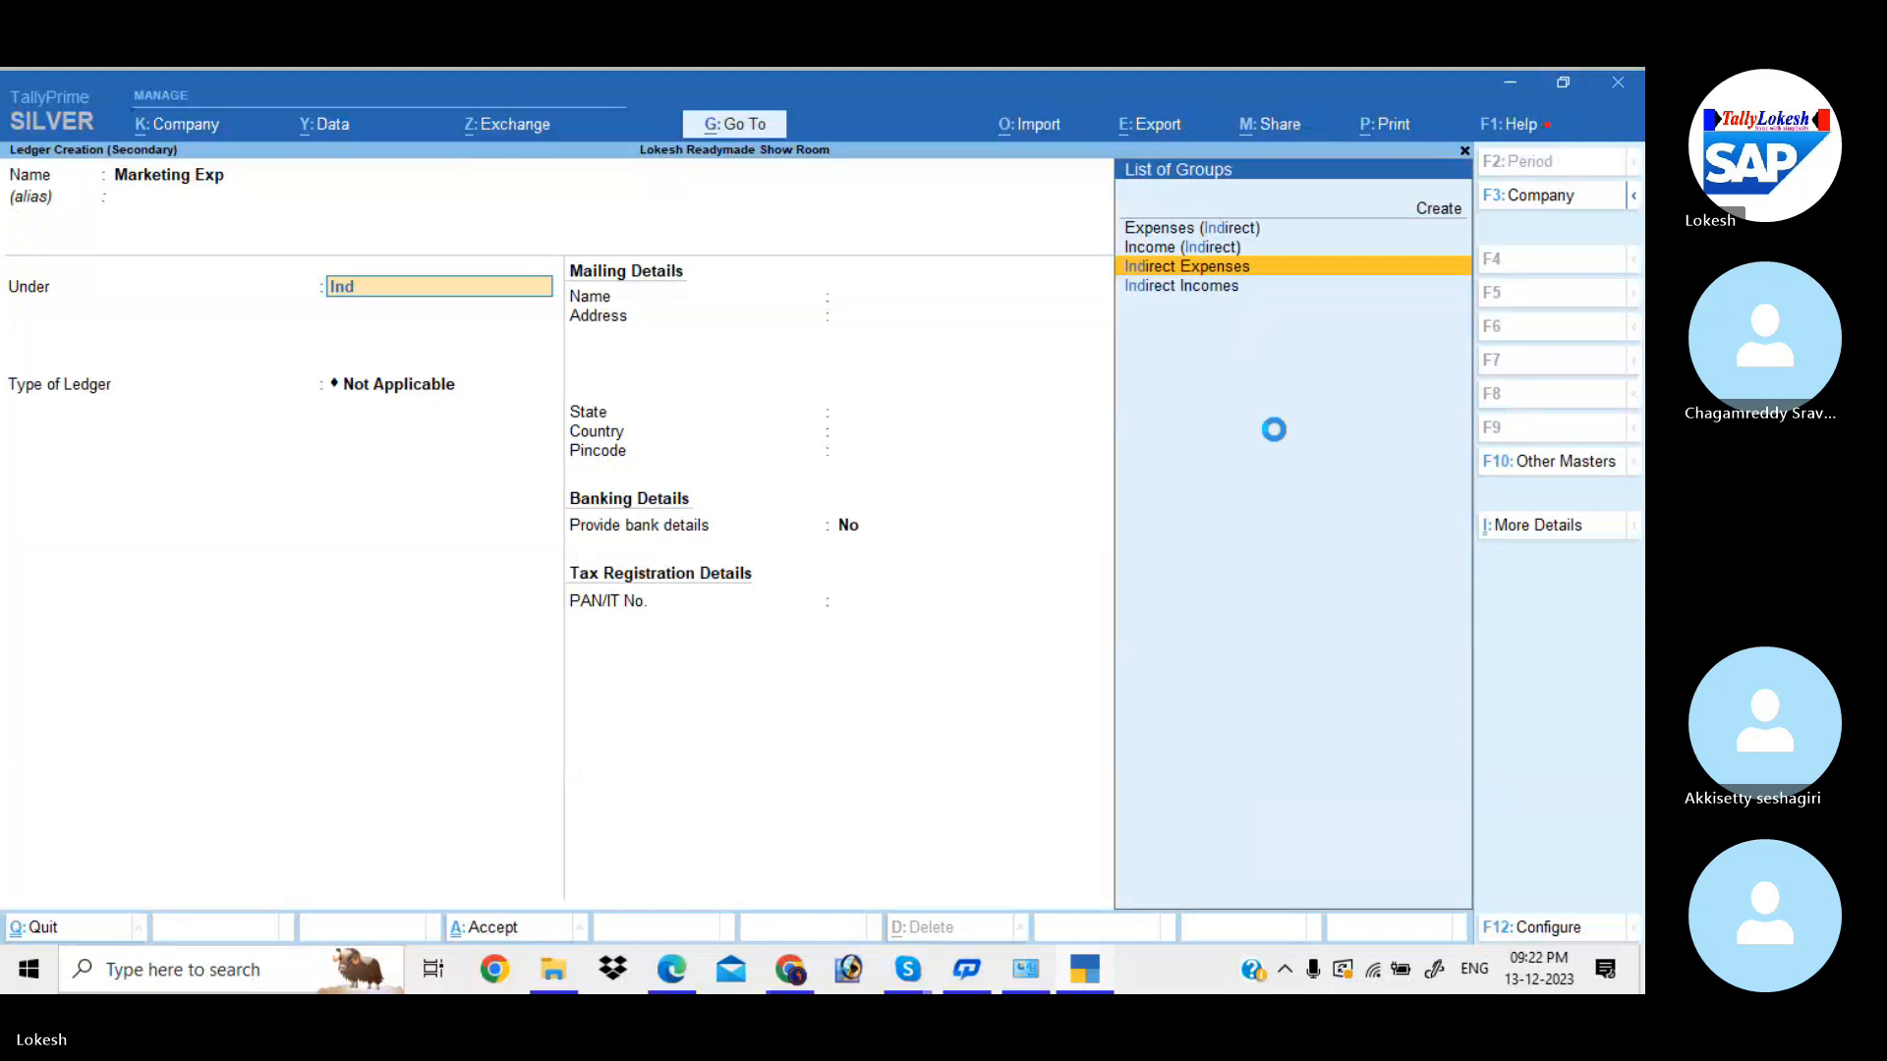
pyautogui.press('Return')
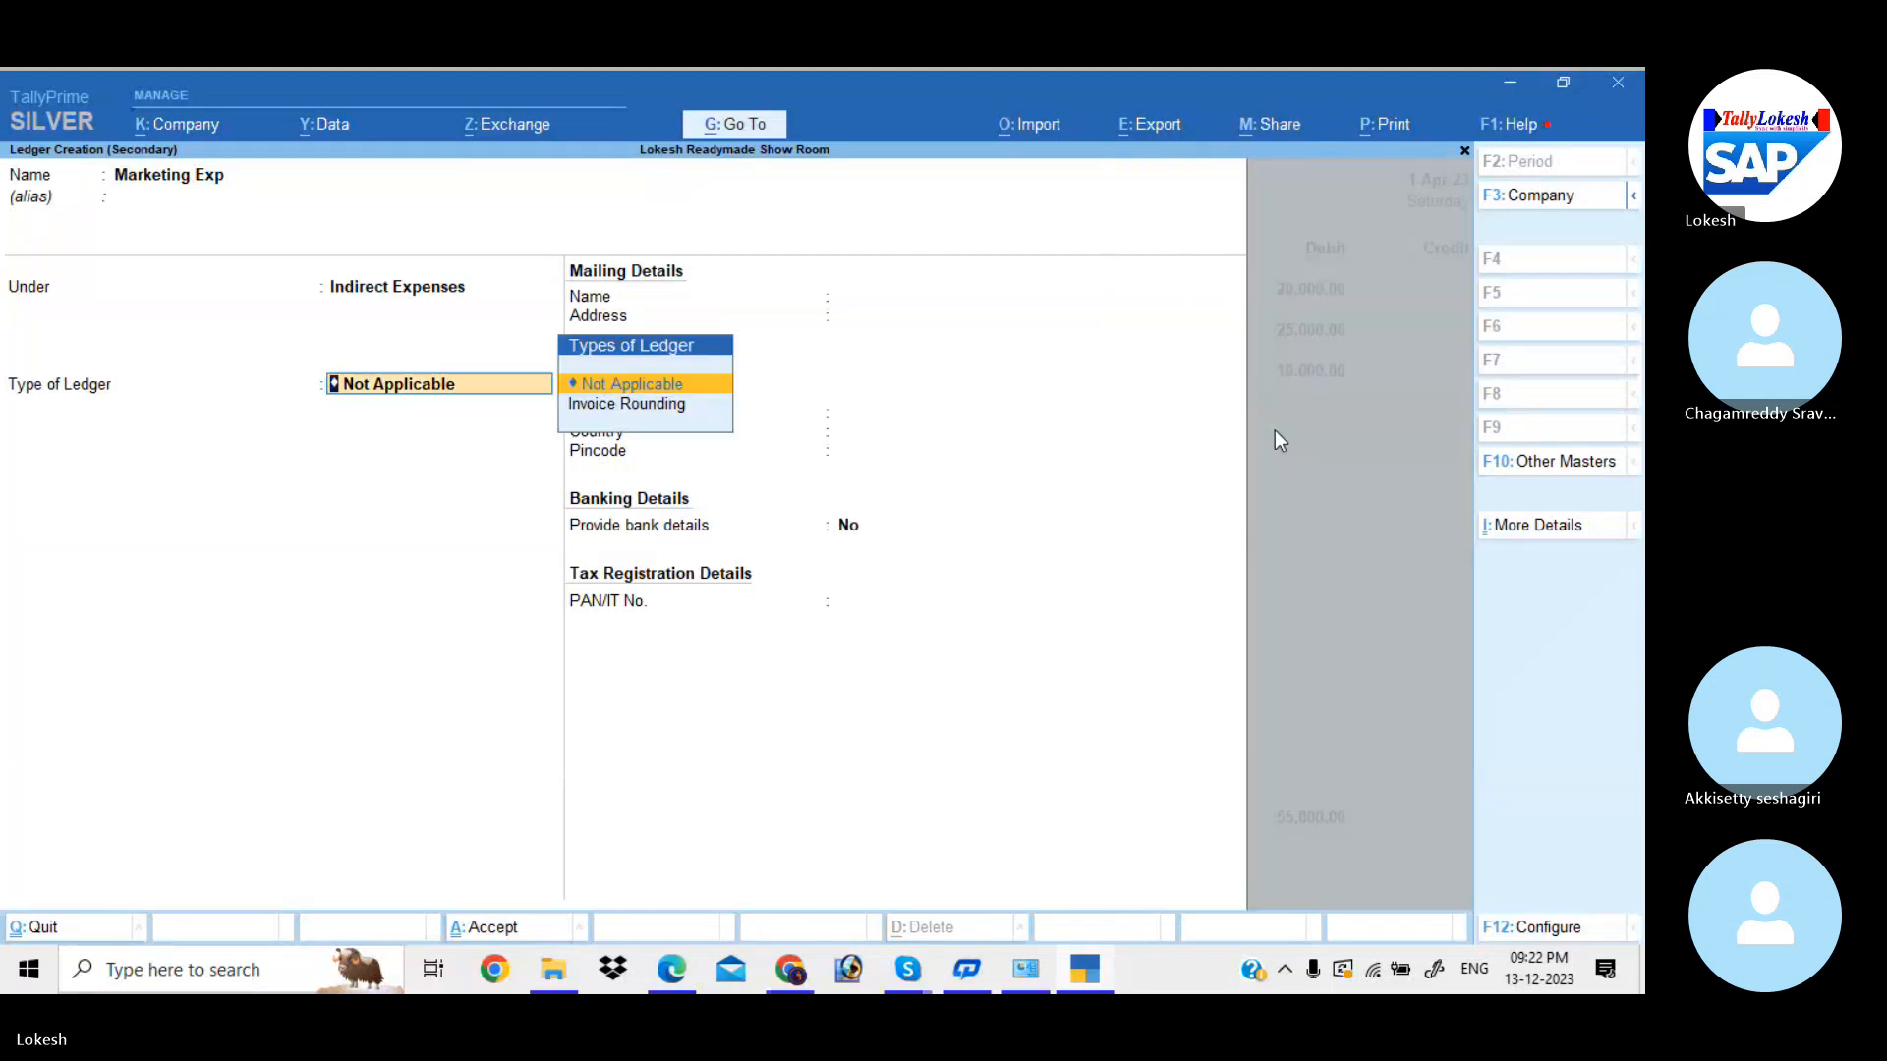
pyautogui.press('Return')
pyautogui.press('Return')
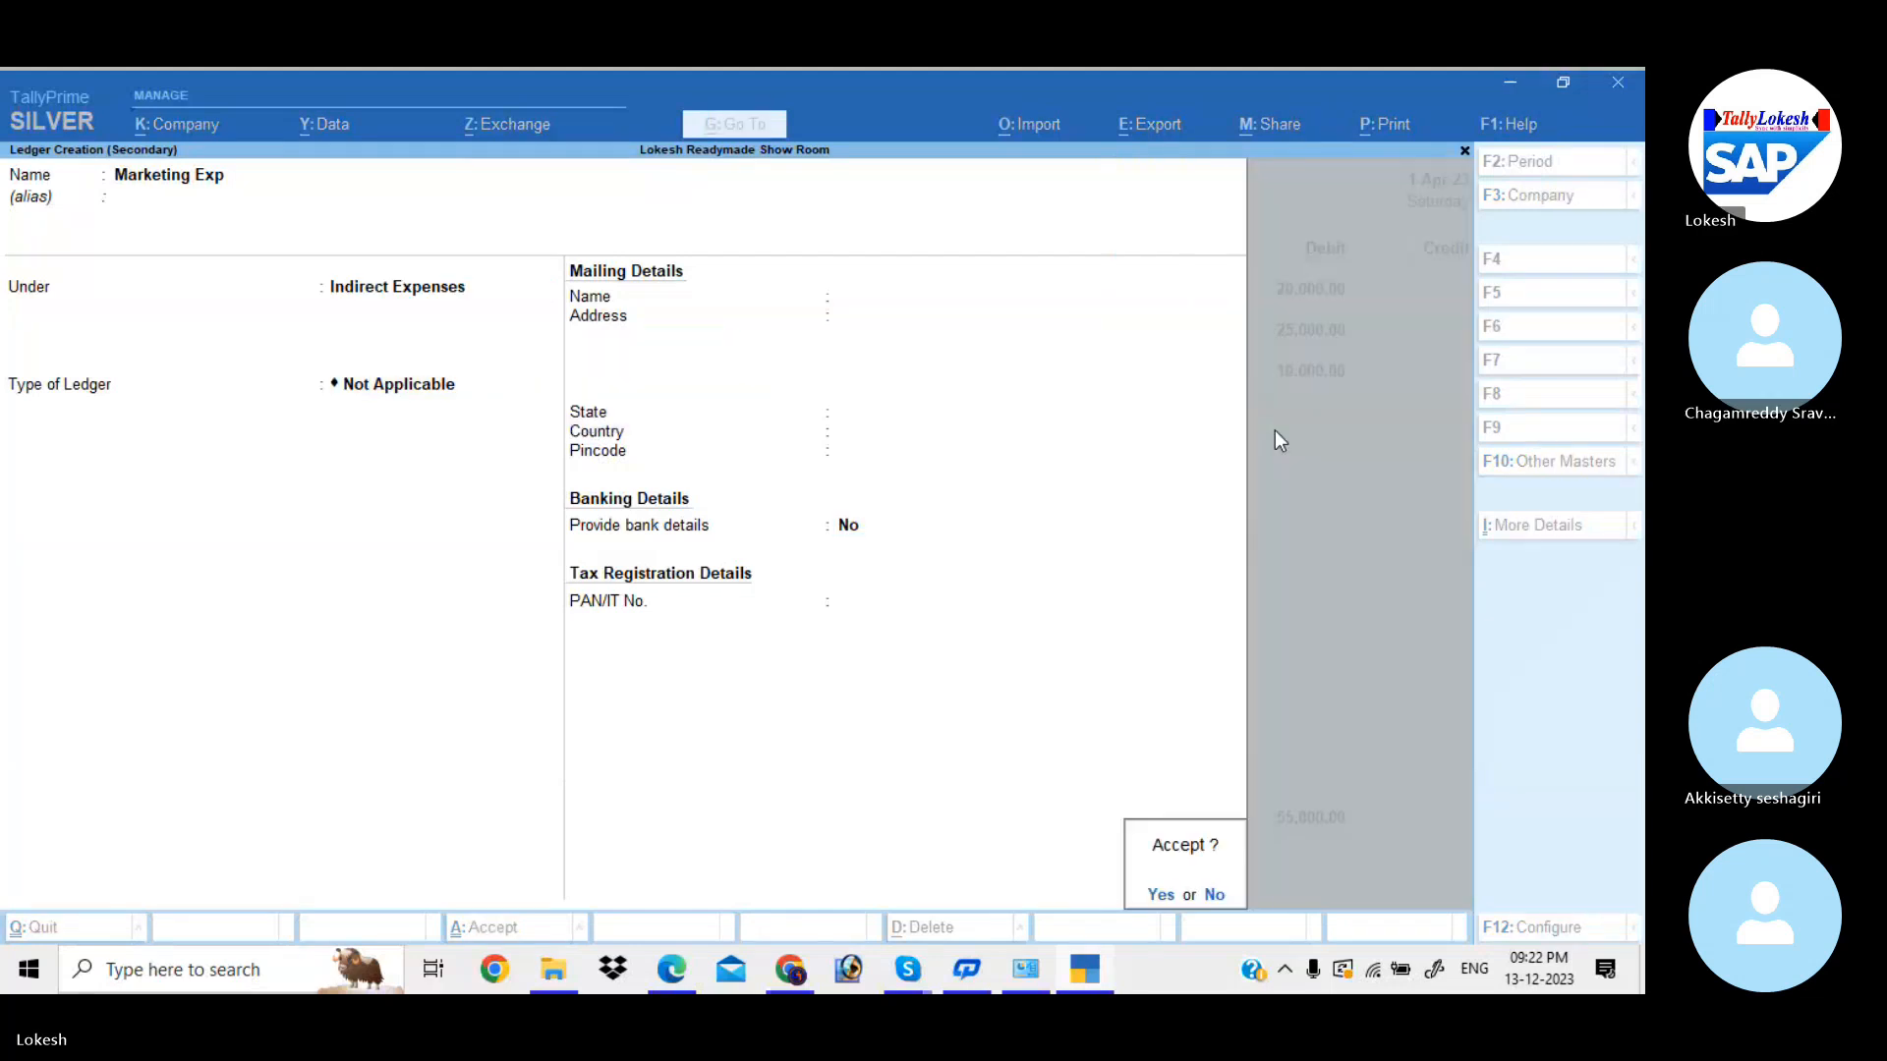
pyautogui.press('Return')
# - Debit Marketing Exp with 25,000 and begin a fifth debit line
pyautogui.write('25000')
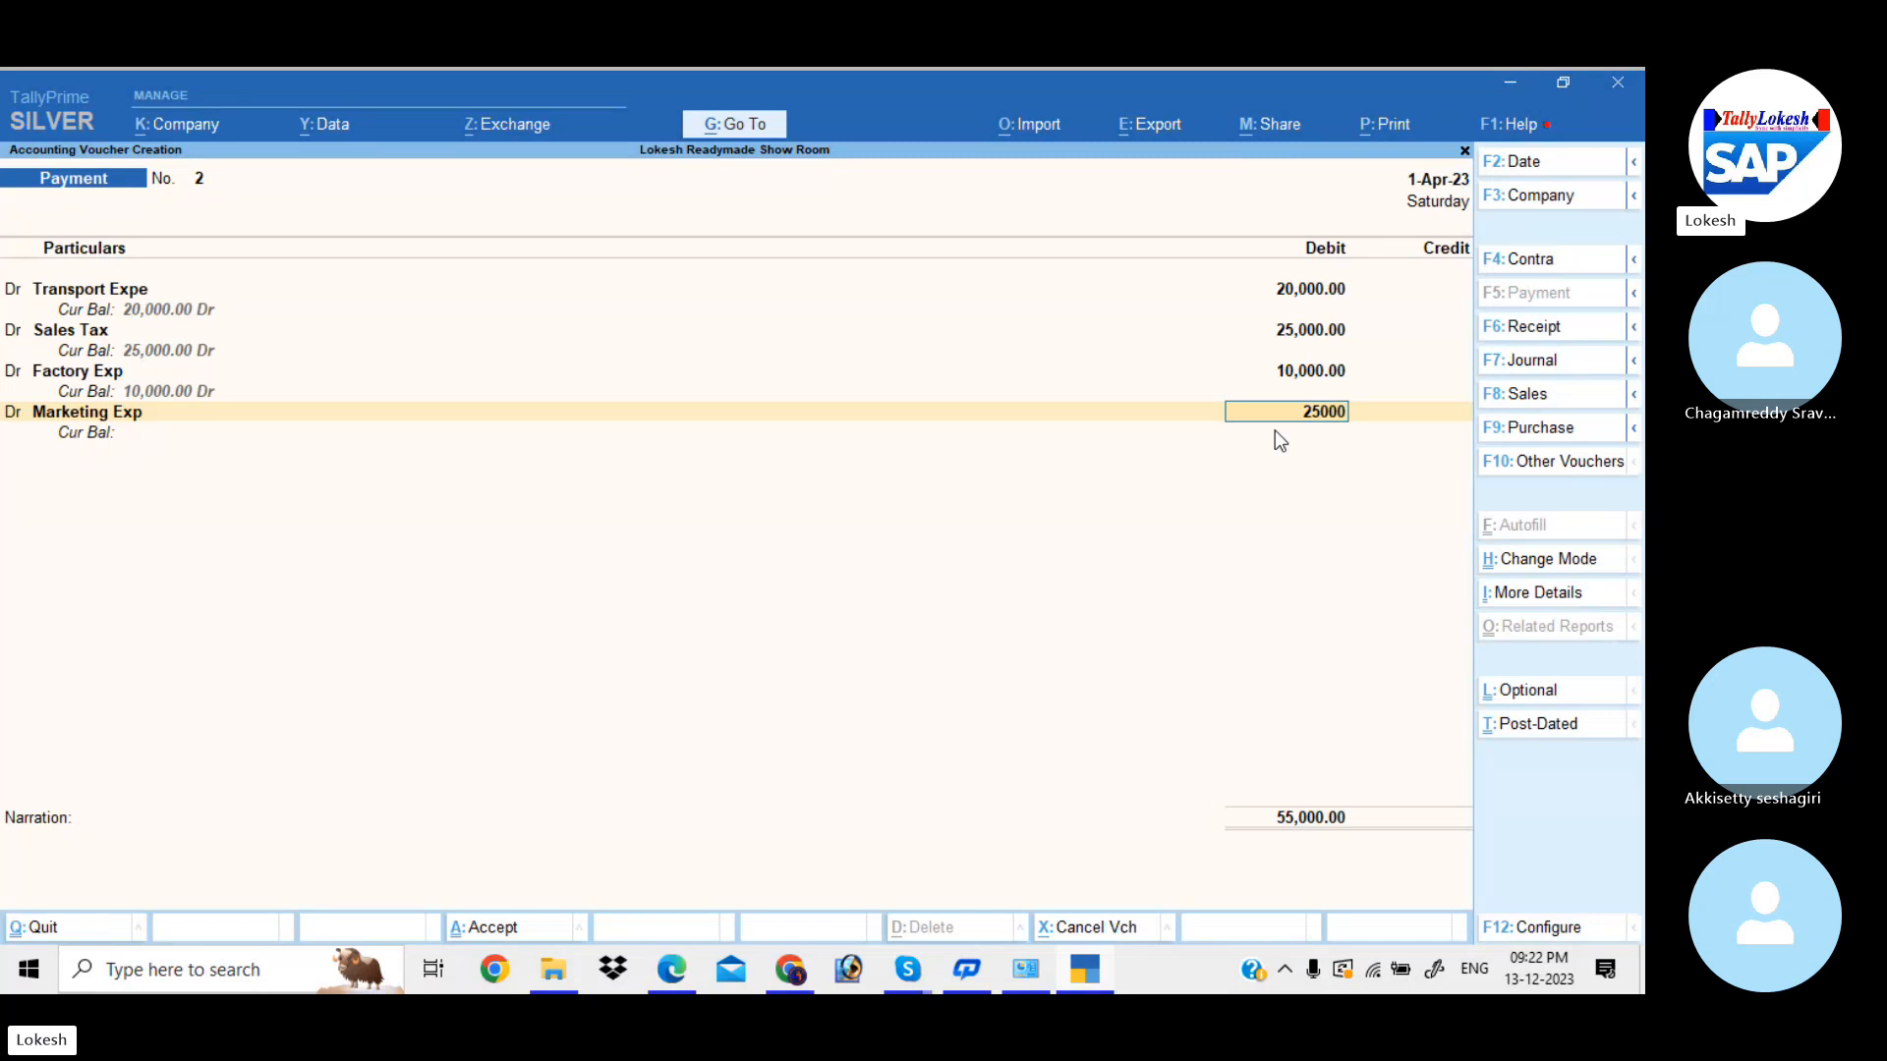
pyautogui.press('Return')
pyautogui.write('d')
pyautogui.press('Return')
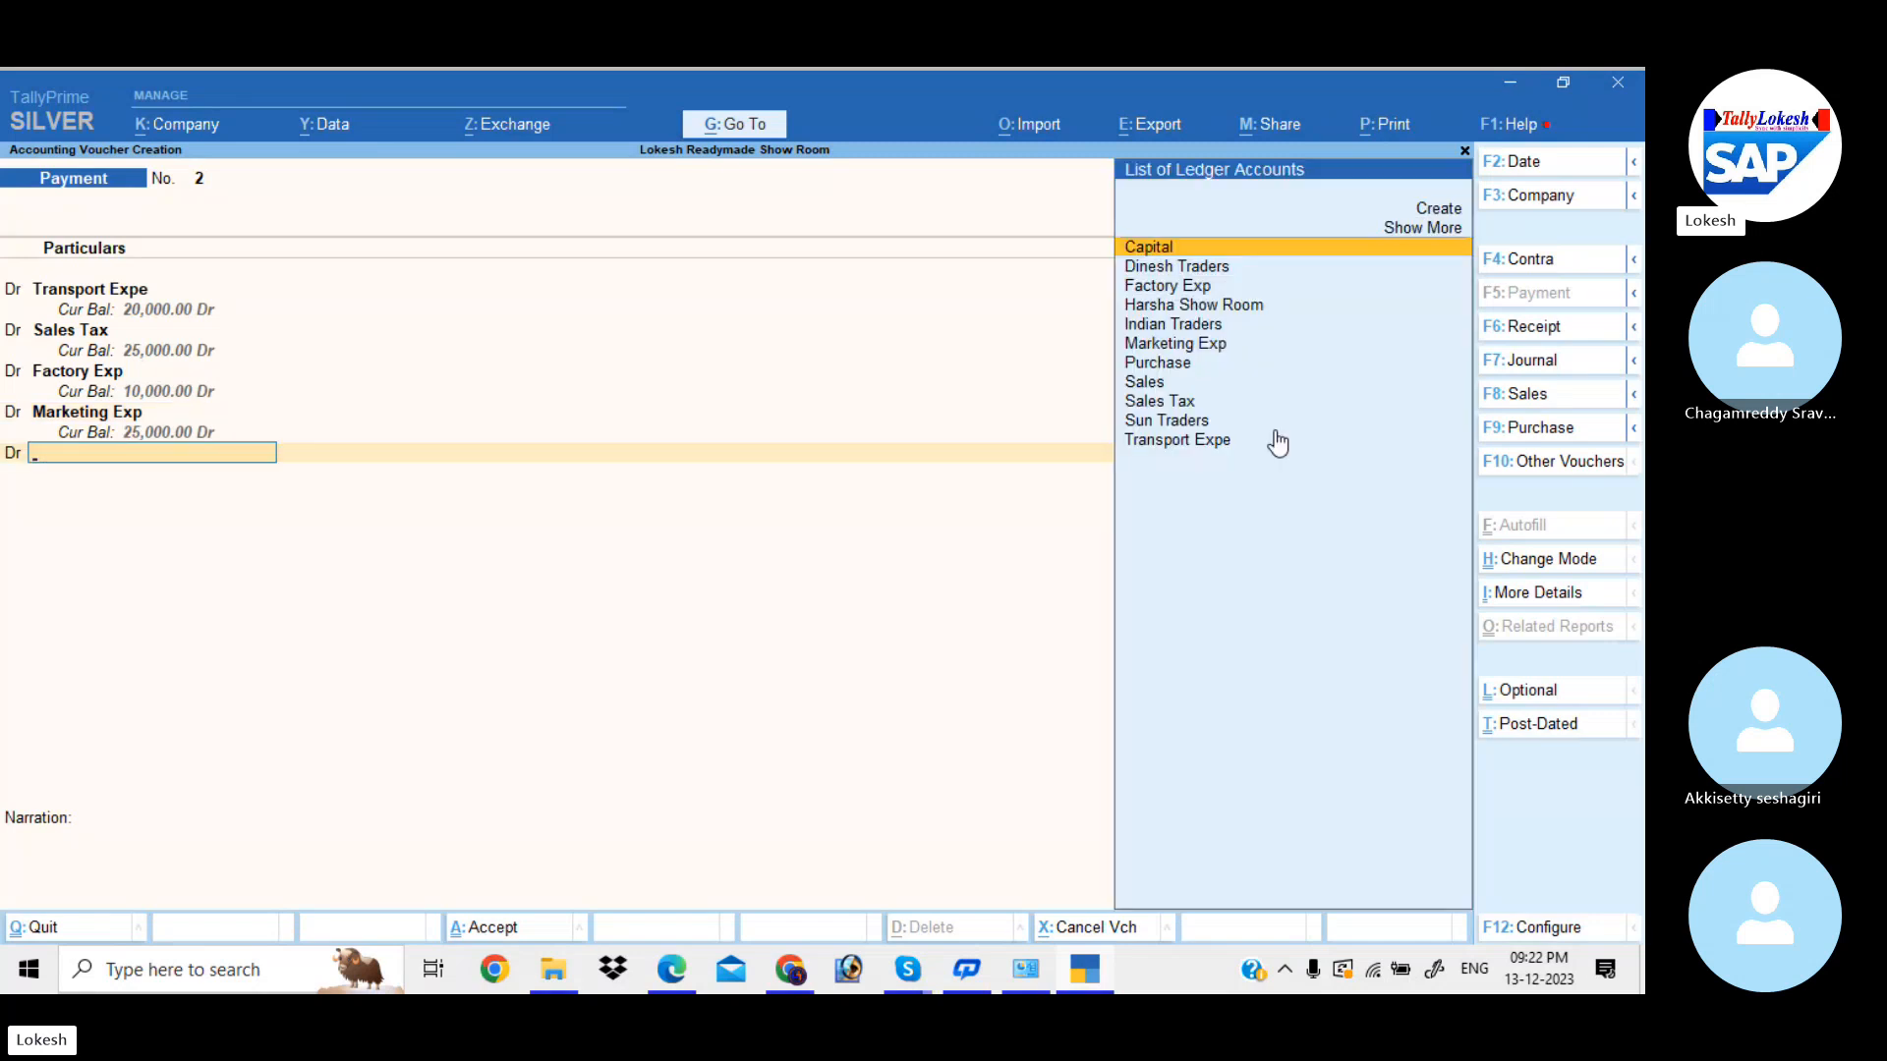
# - Create a ledger named Food Exp under Indirect Expenses and debit it with 2,500 in the fifth line
pyautogui.hotkey('alt', 'c')
pyautogui.write('Fo')
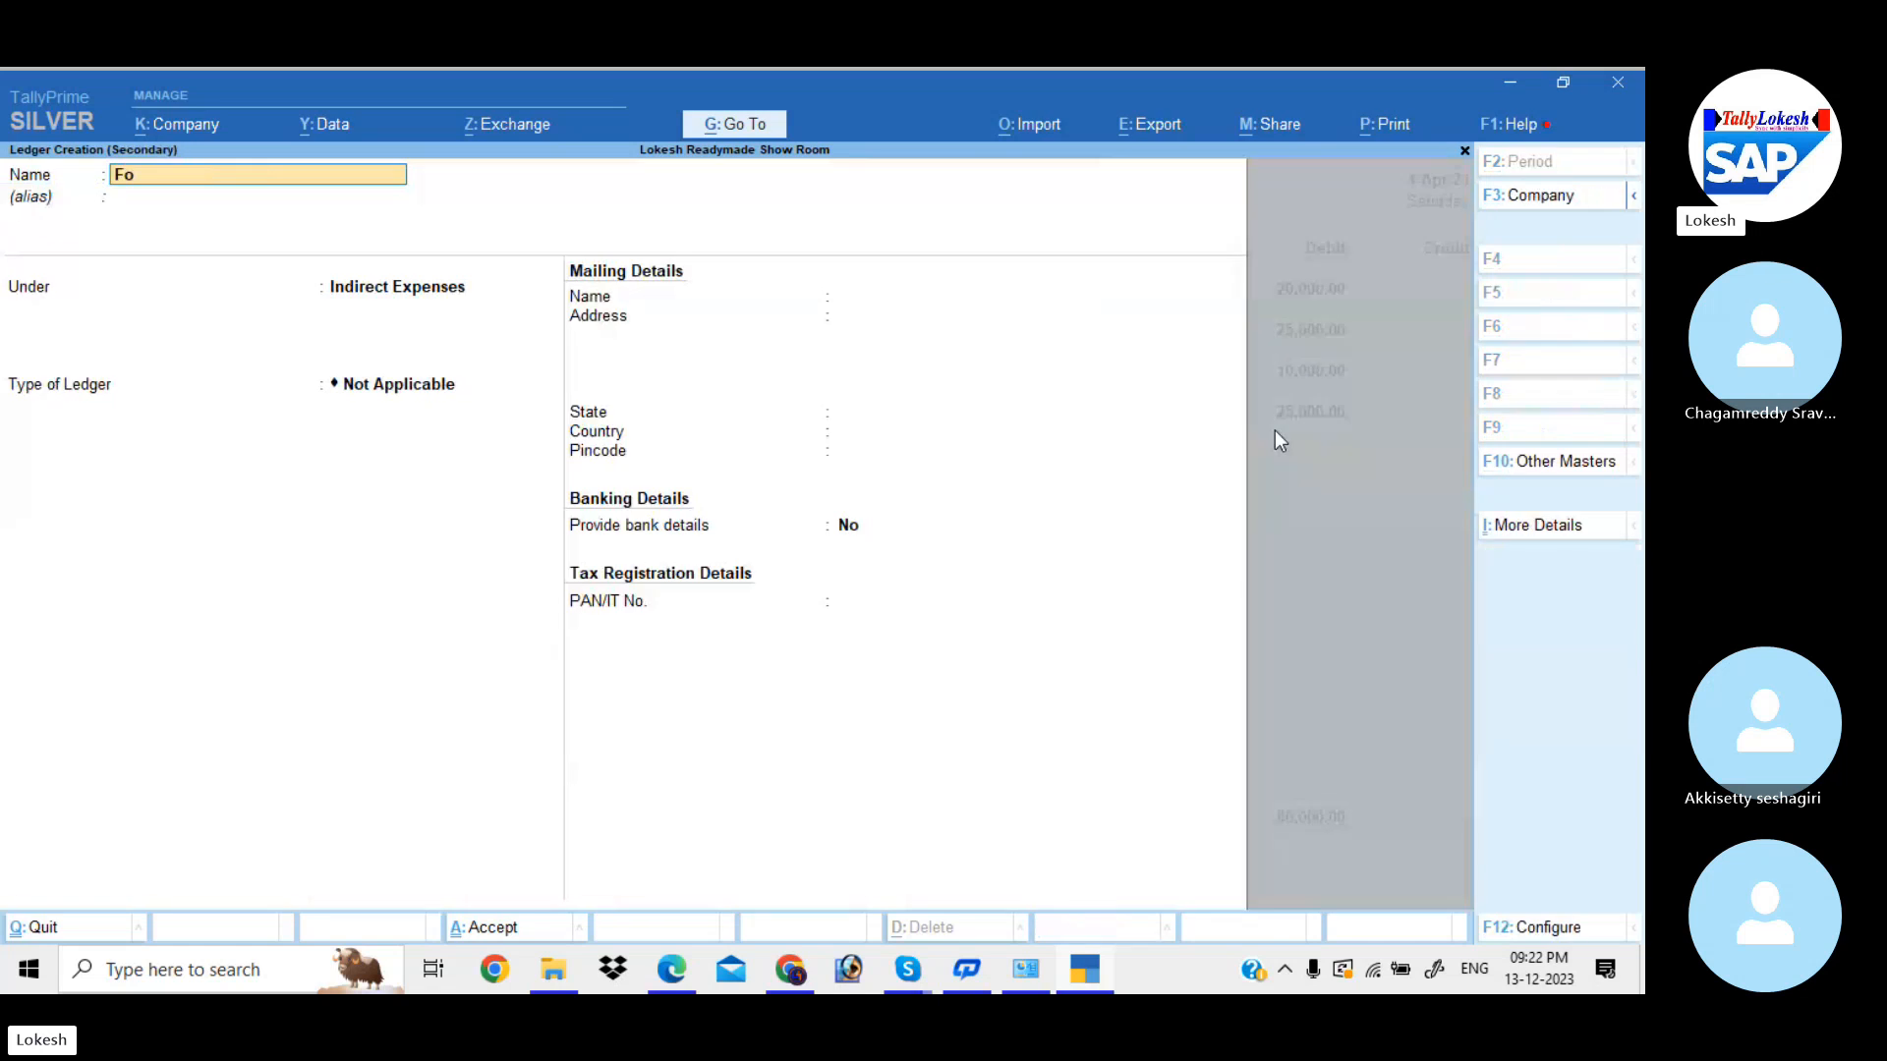
pyautogui.write('od Exp')
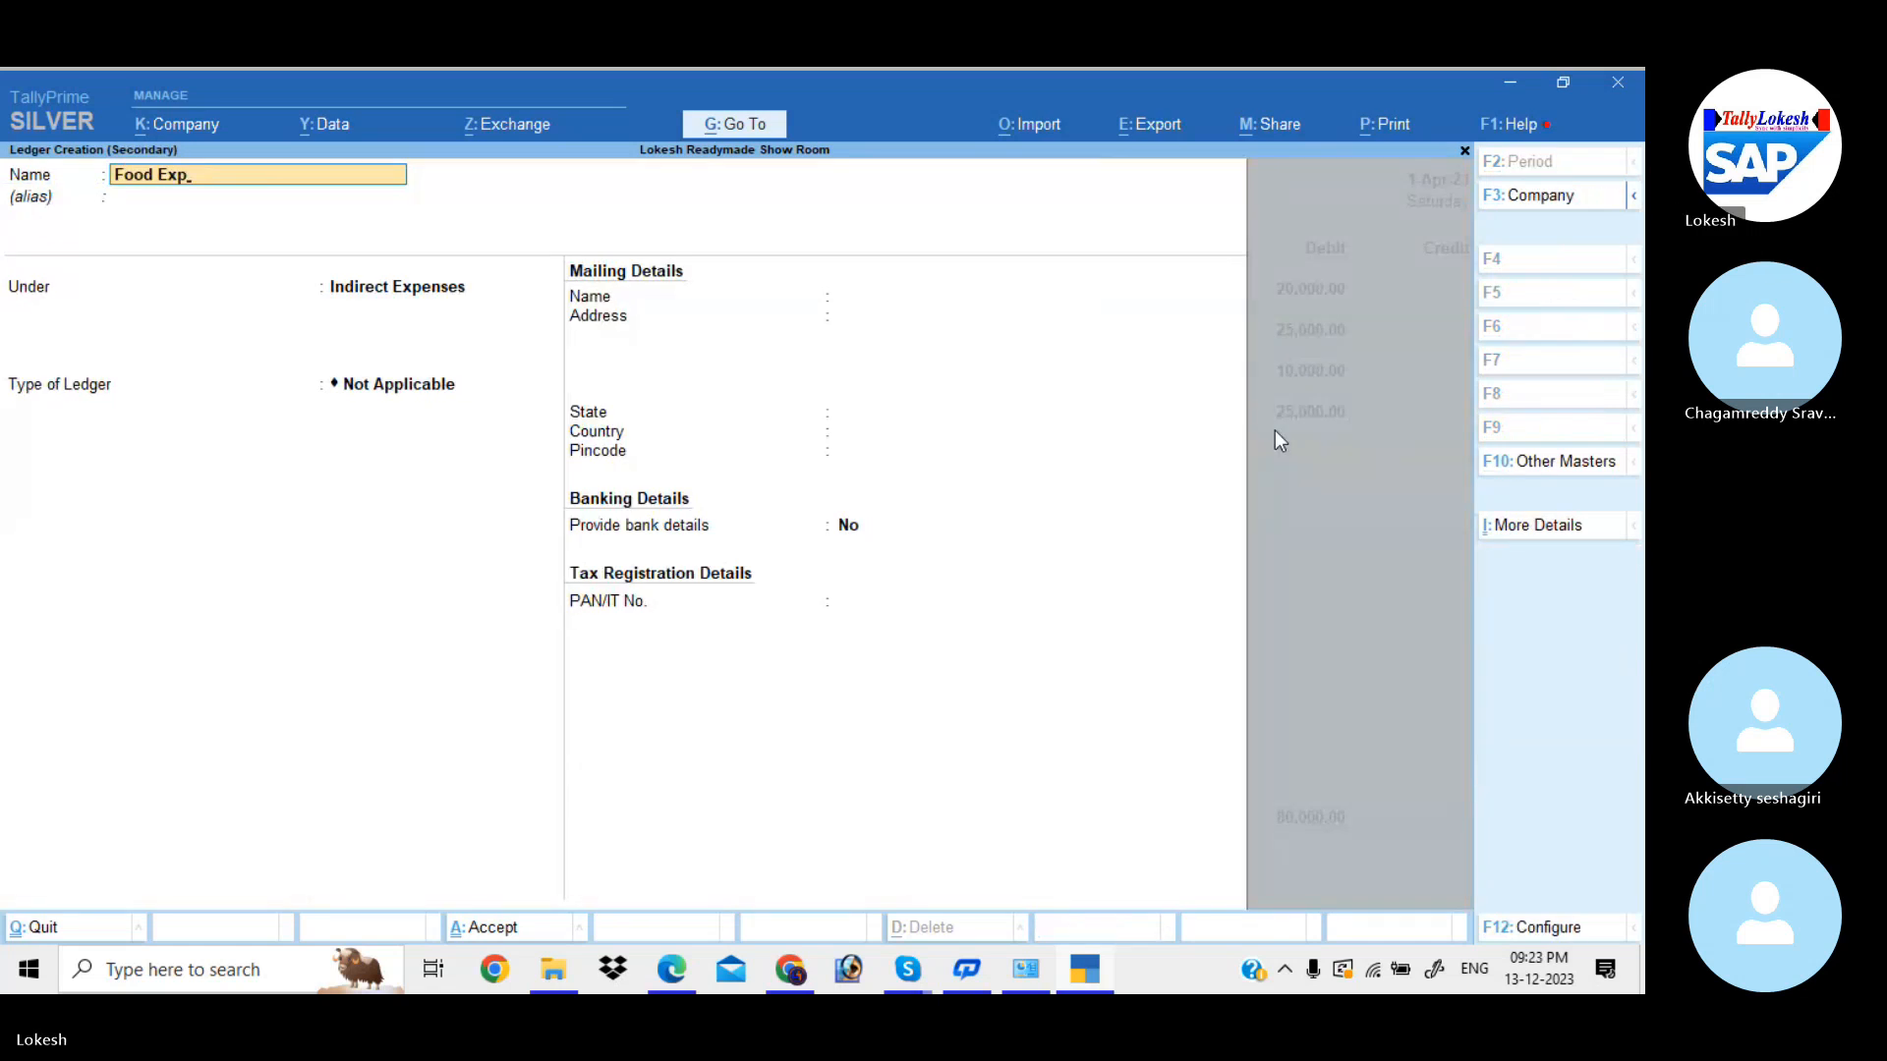
pyautogui.press('Return')
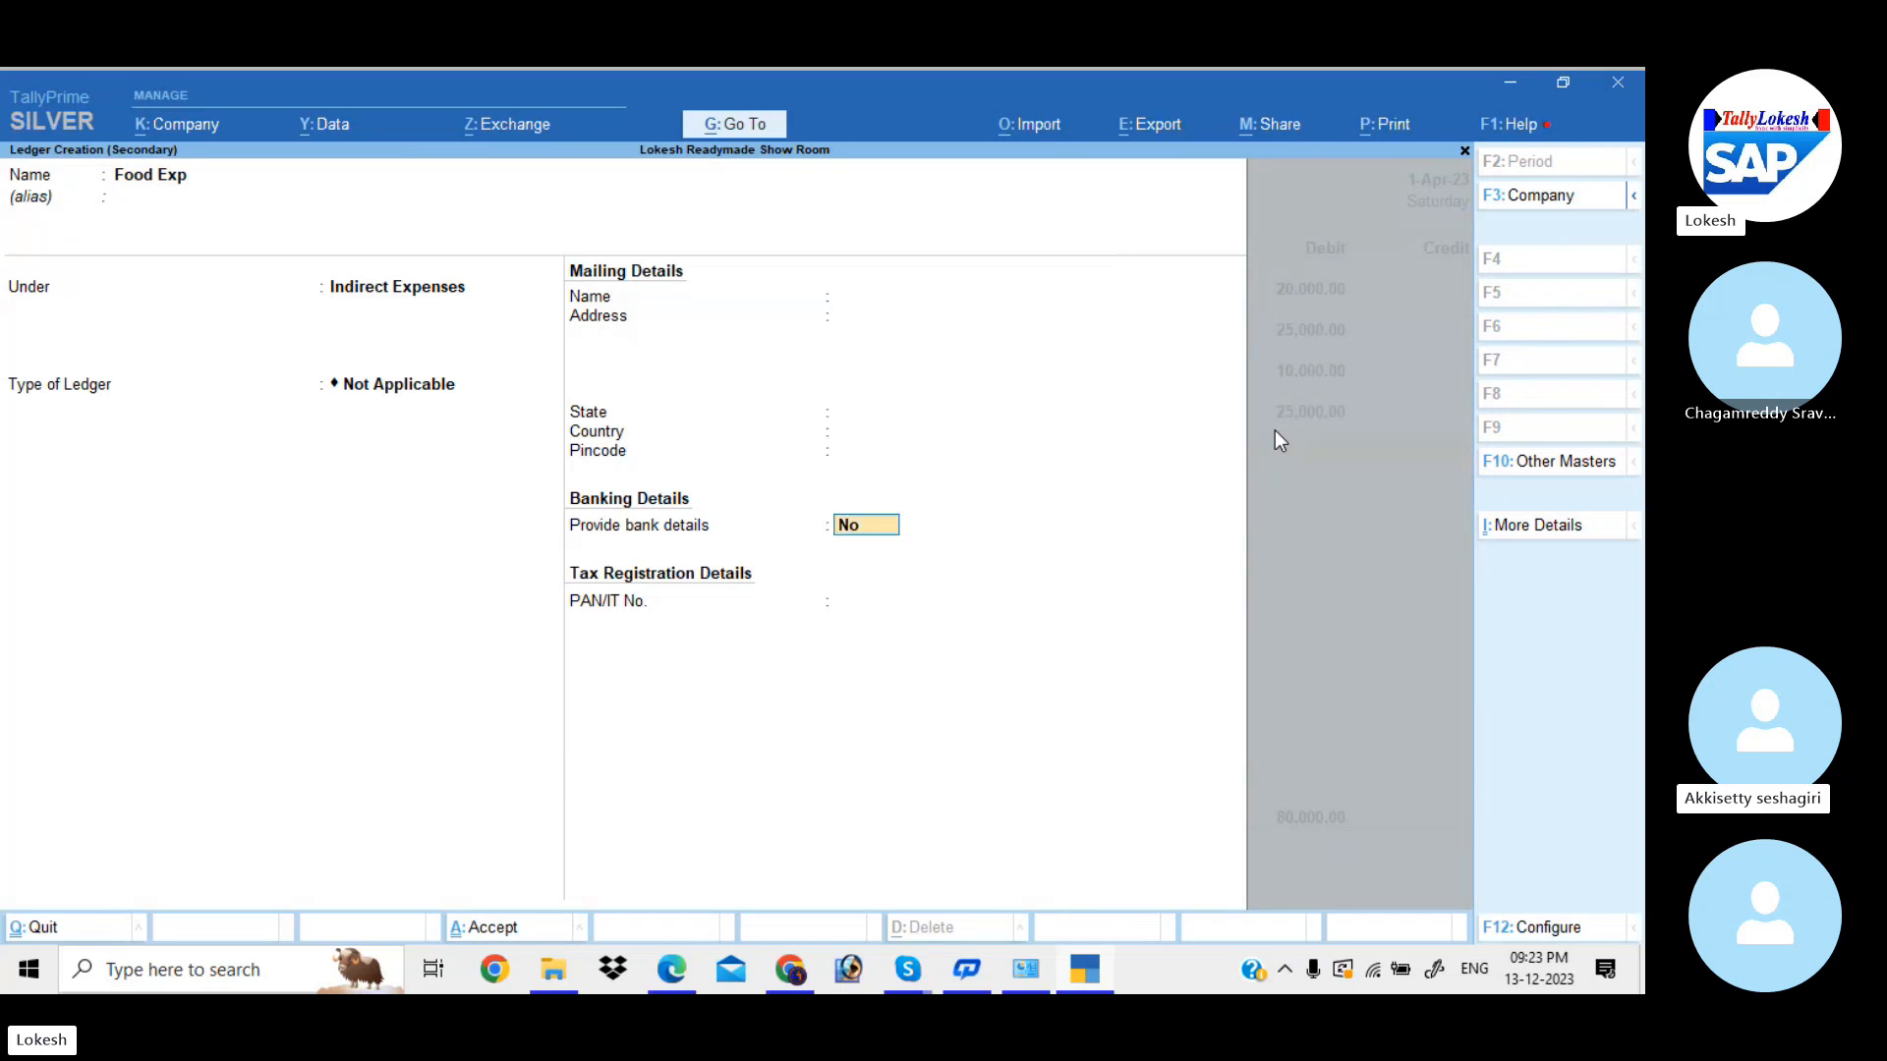
pyautogui.hotkey('ctrl', 'a')
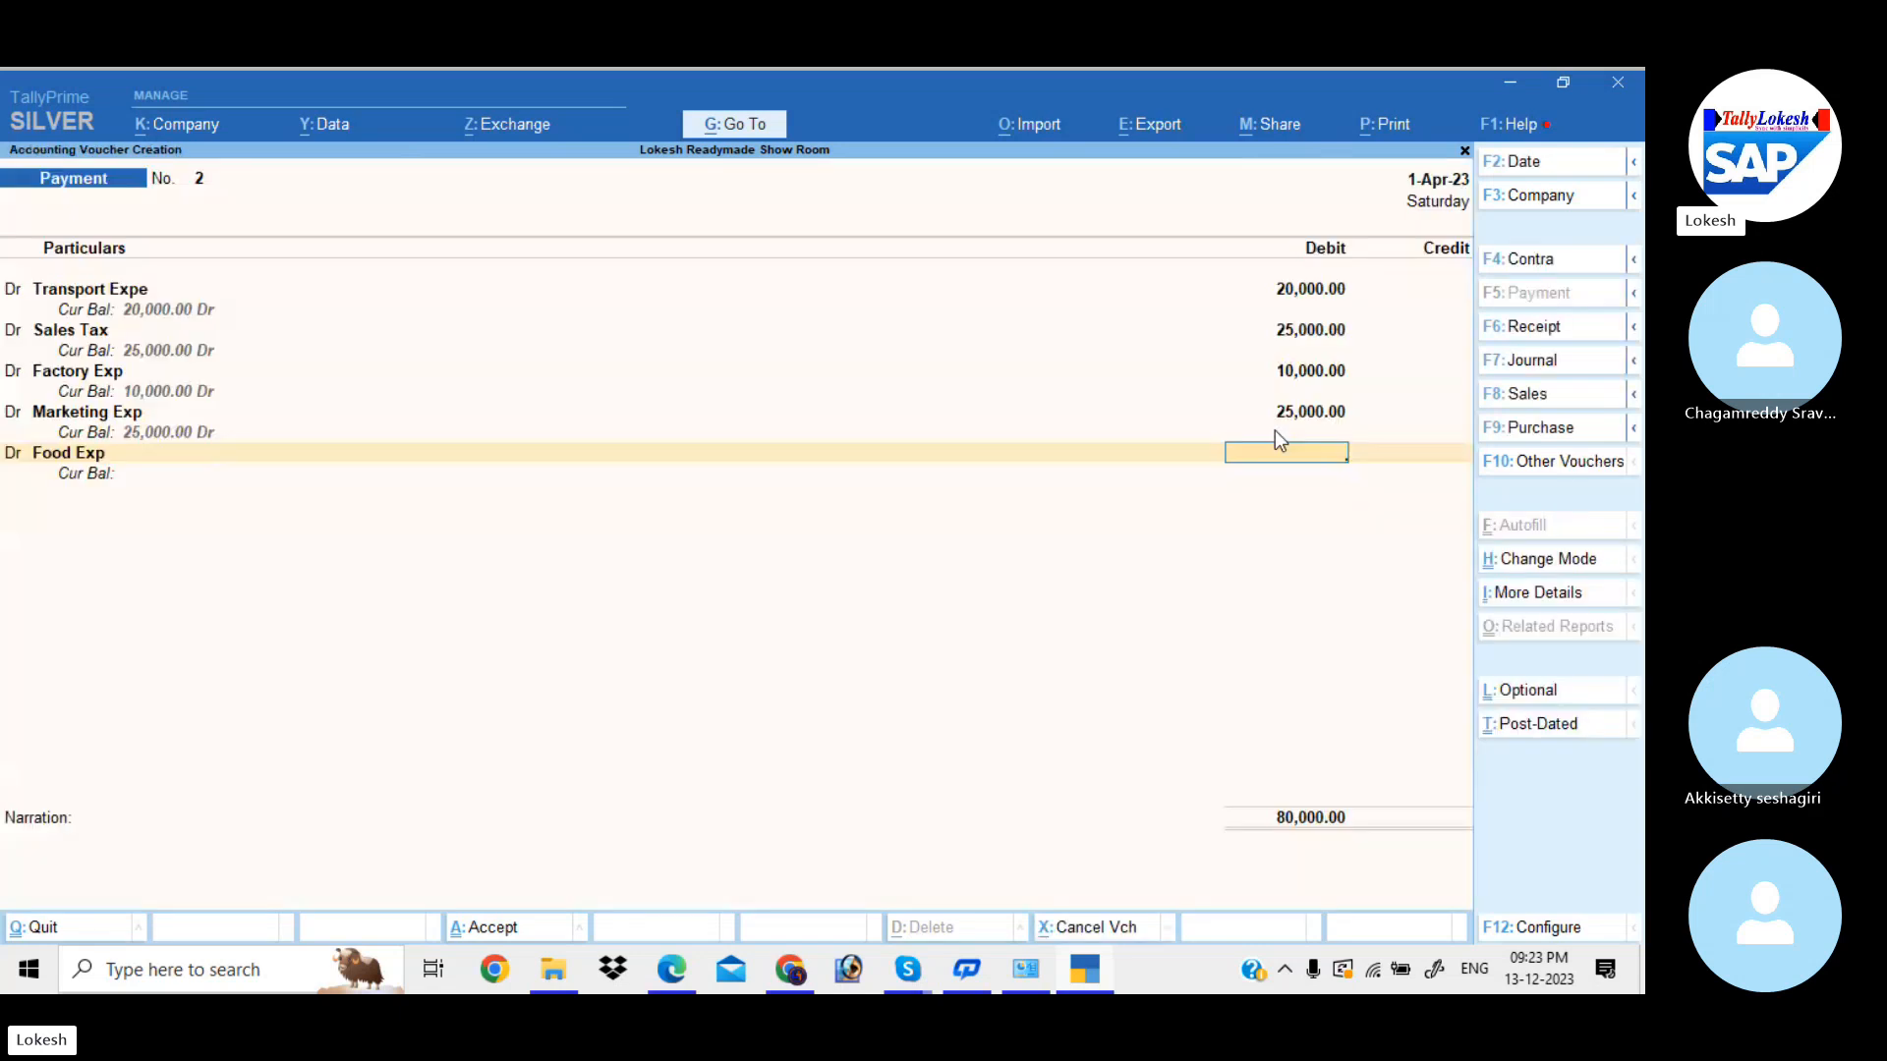
pyautogui.write('2500')
pyautogui.press('Return')
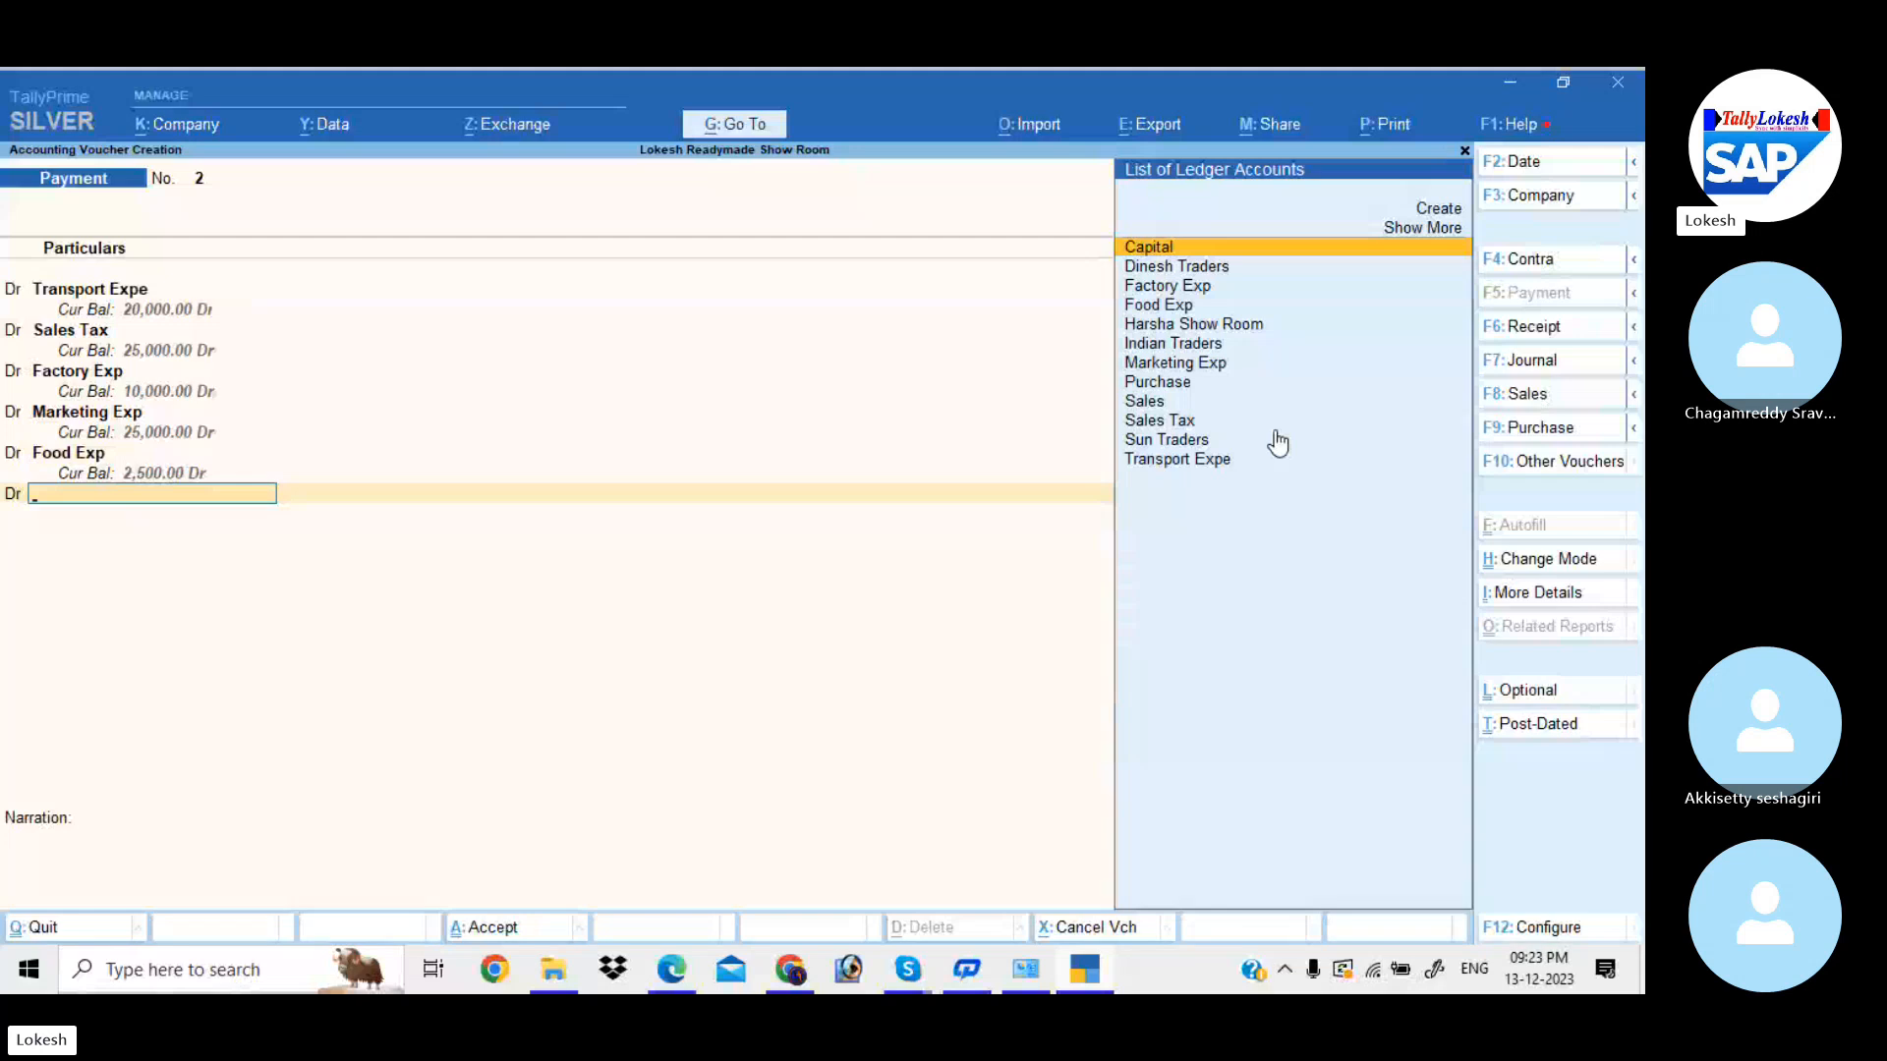
# - Create a ledger named Fire Insurance under Direct Expenses without an alias, for use in the sixth debit line
pyautogui.hotkey('alt', 'c')
pyautogui.write('Fire Insurance')
pyautogui.press('Return')
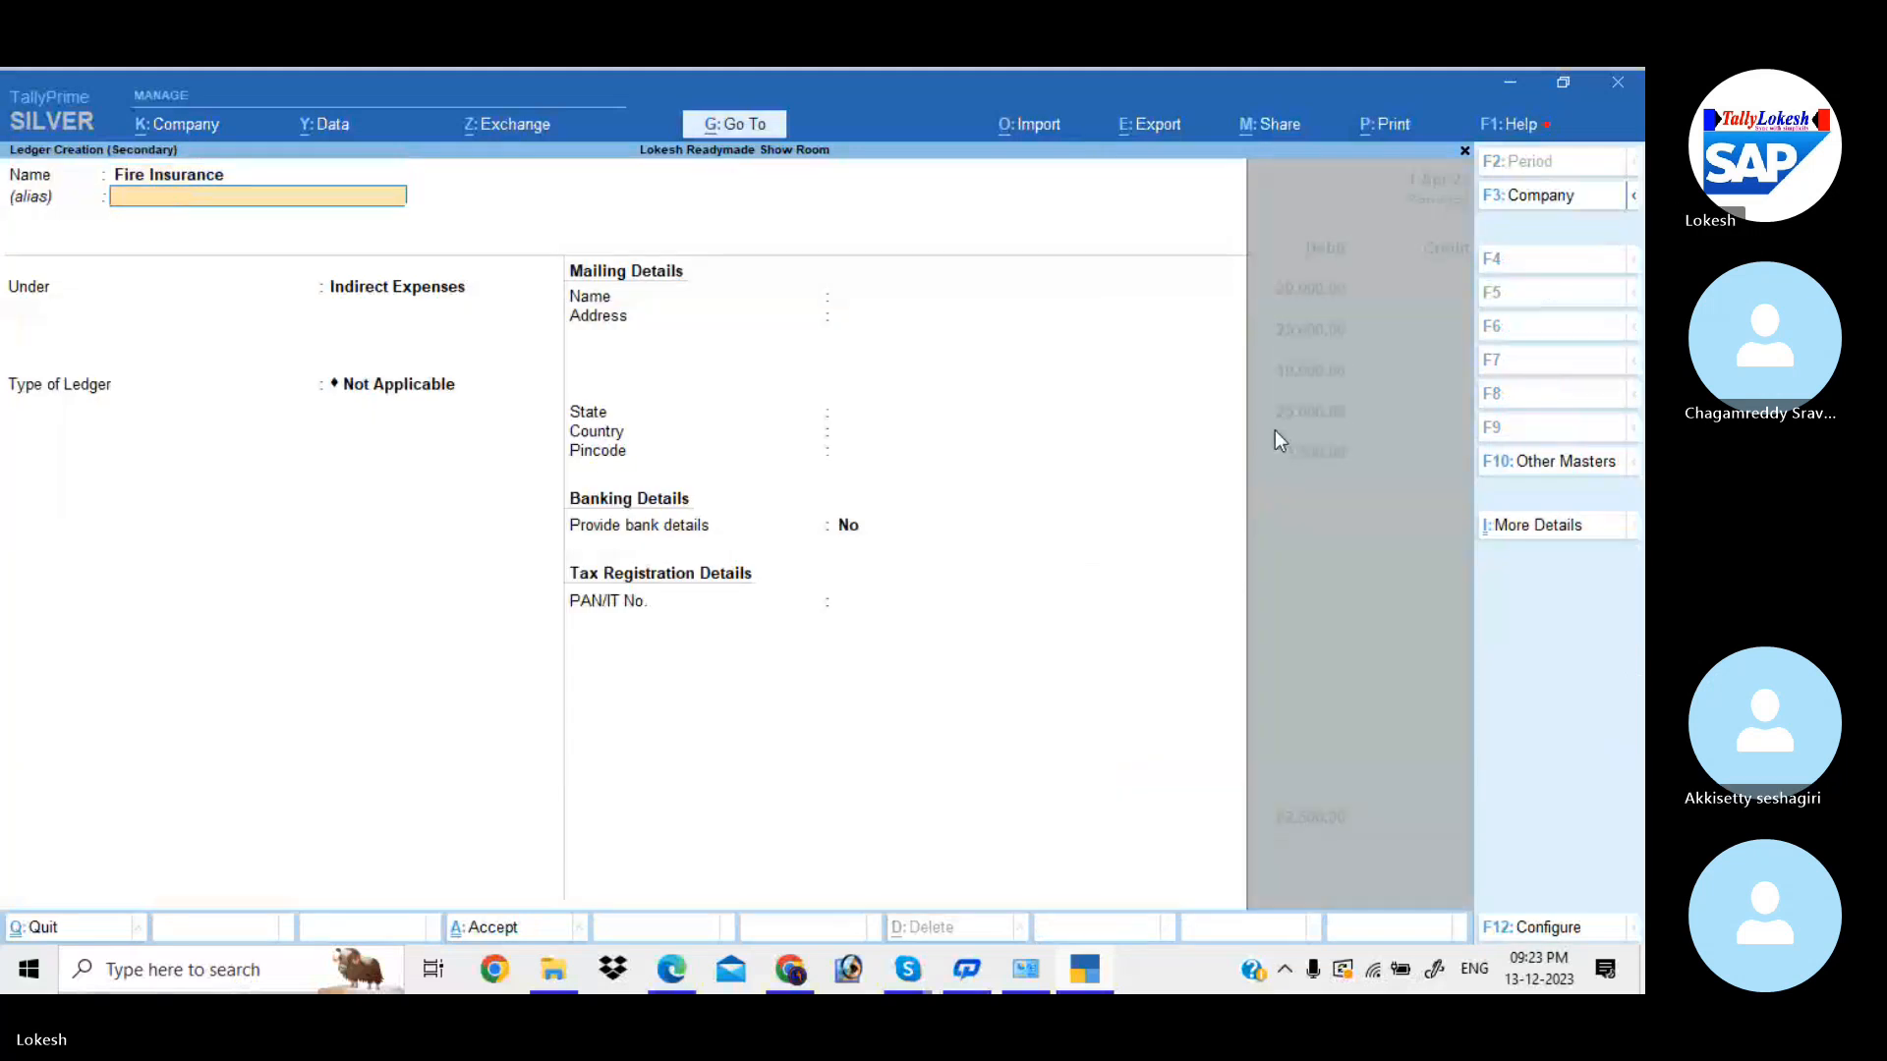
pyautogui.press('Return')
pyautogui.write('di')
pyautogui.press('Return')
pyautogui.press('Return')
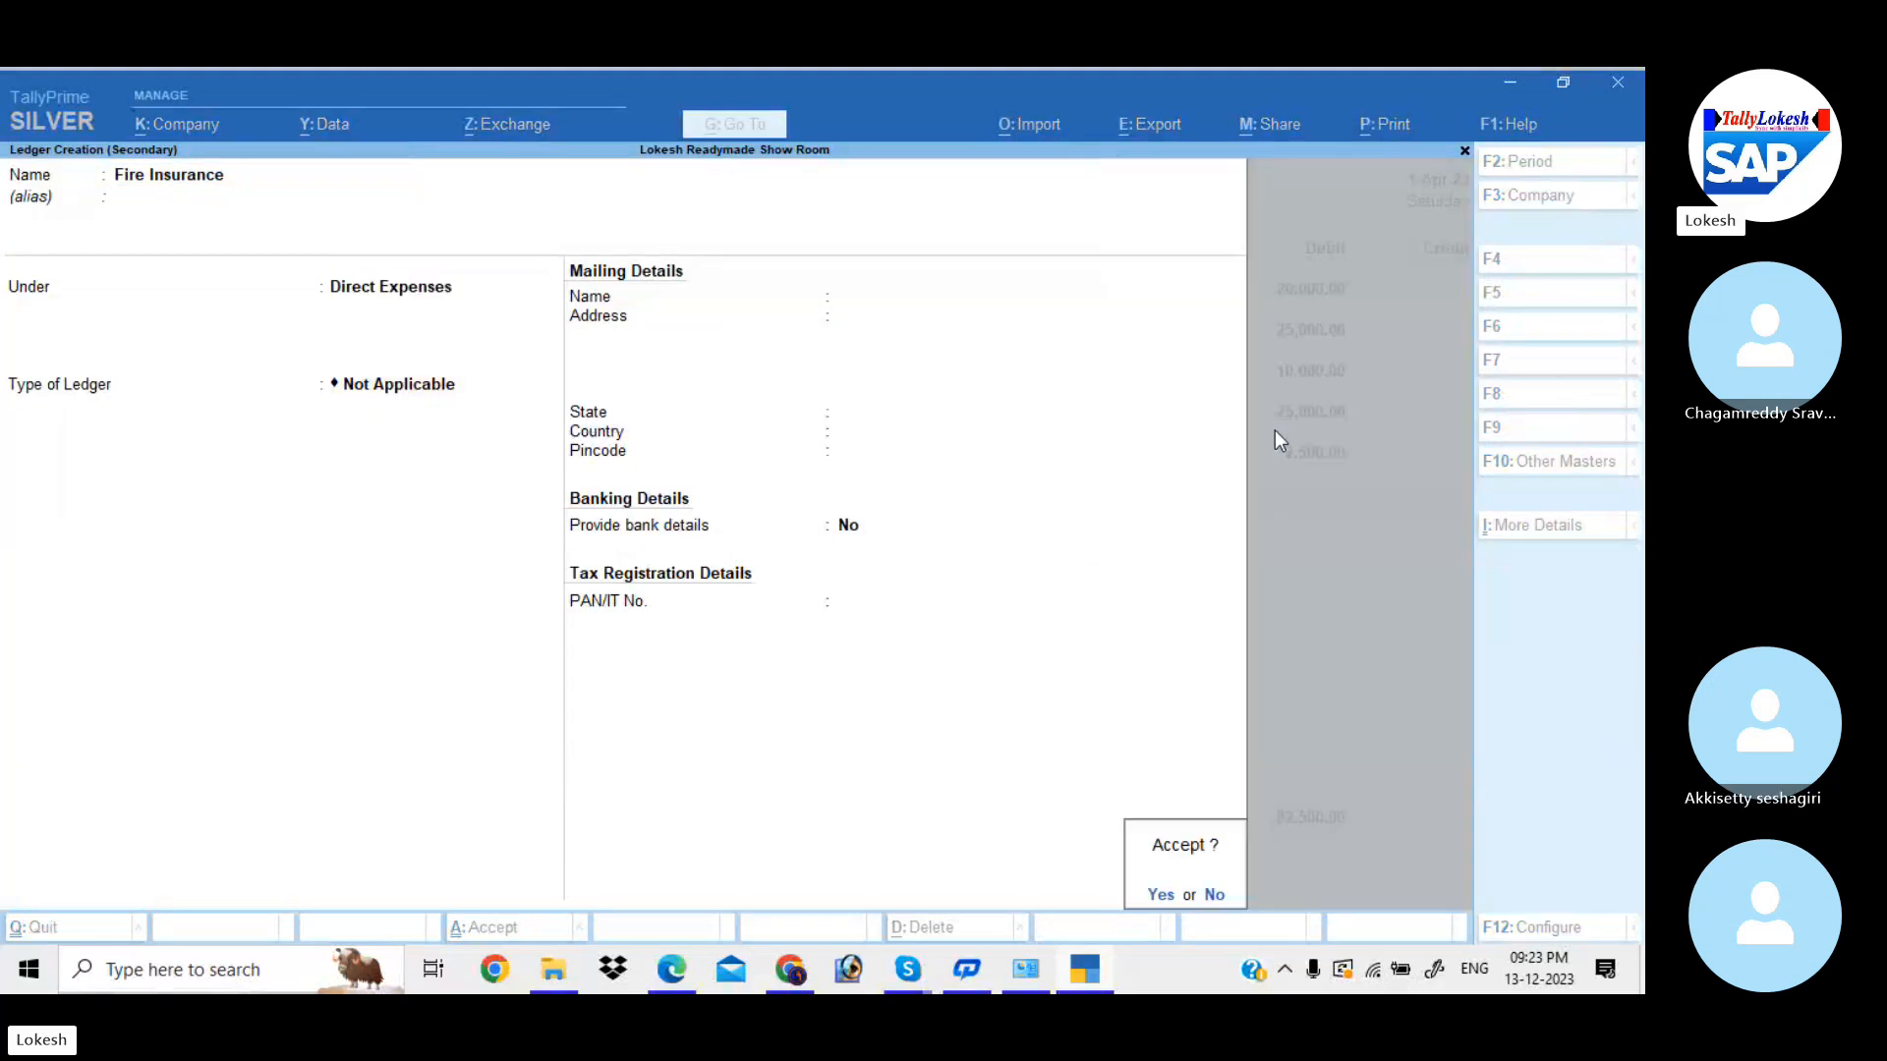
pyautogui.press('Return')
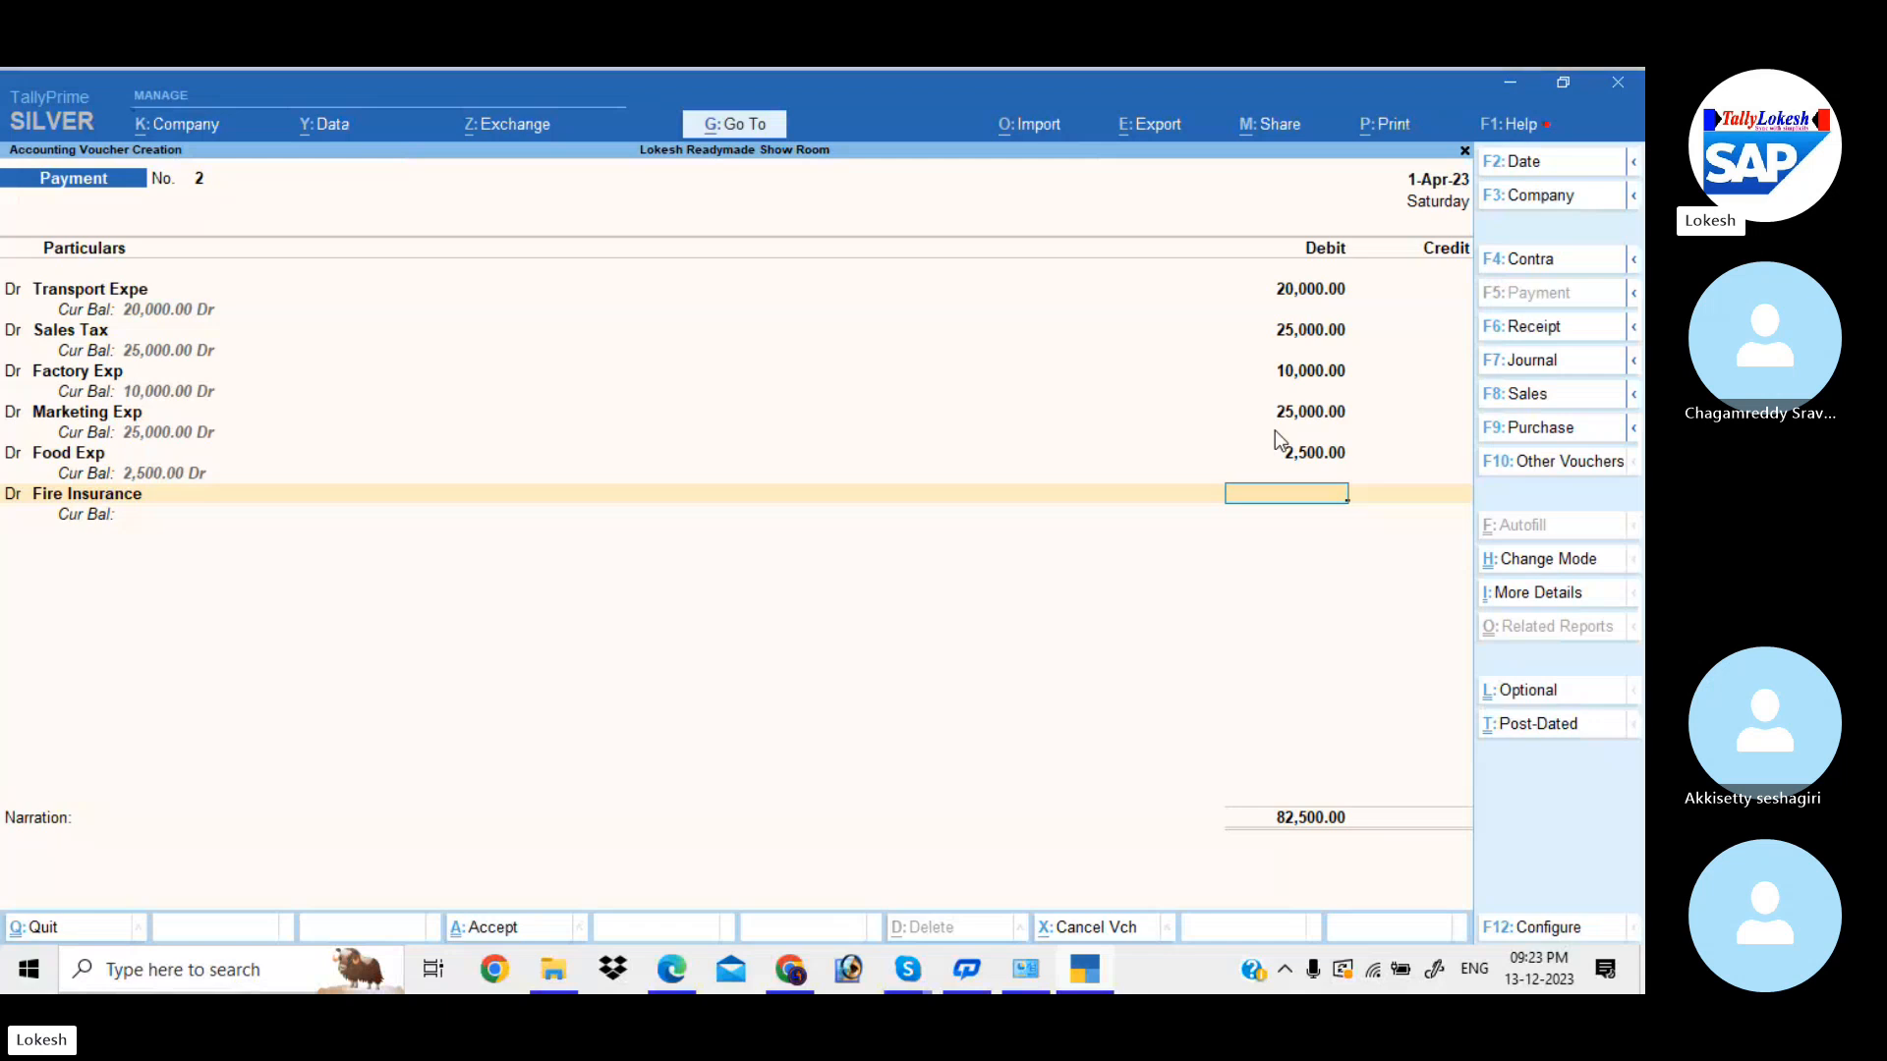
# - Debit Fire Insurance with 30,000 in the payment voucher
pyautogui.write('3000')
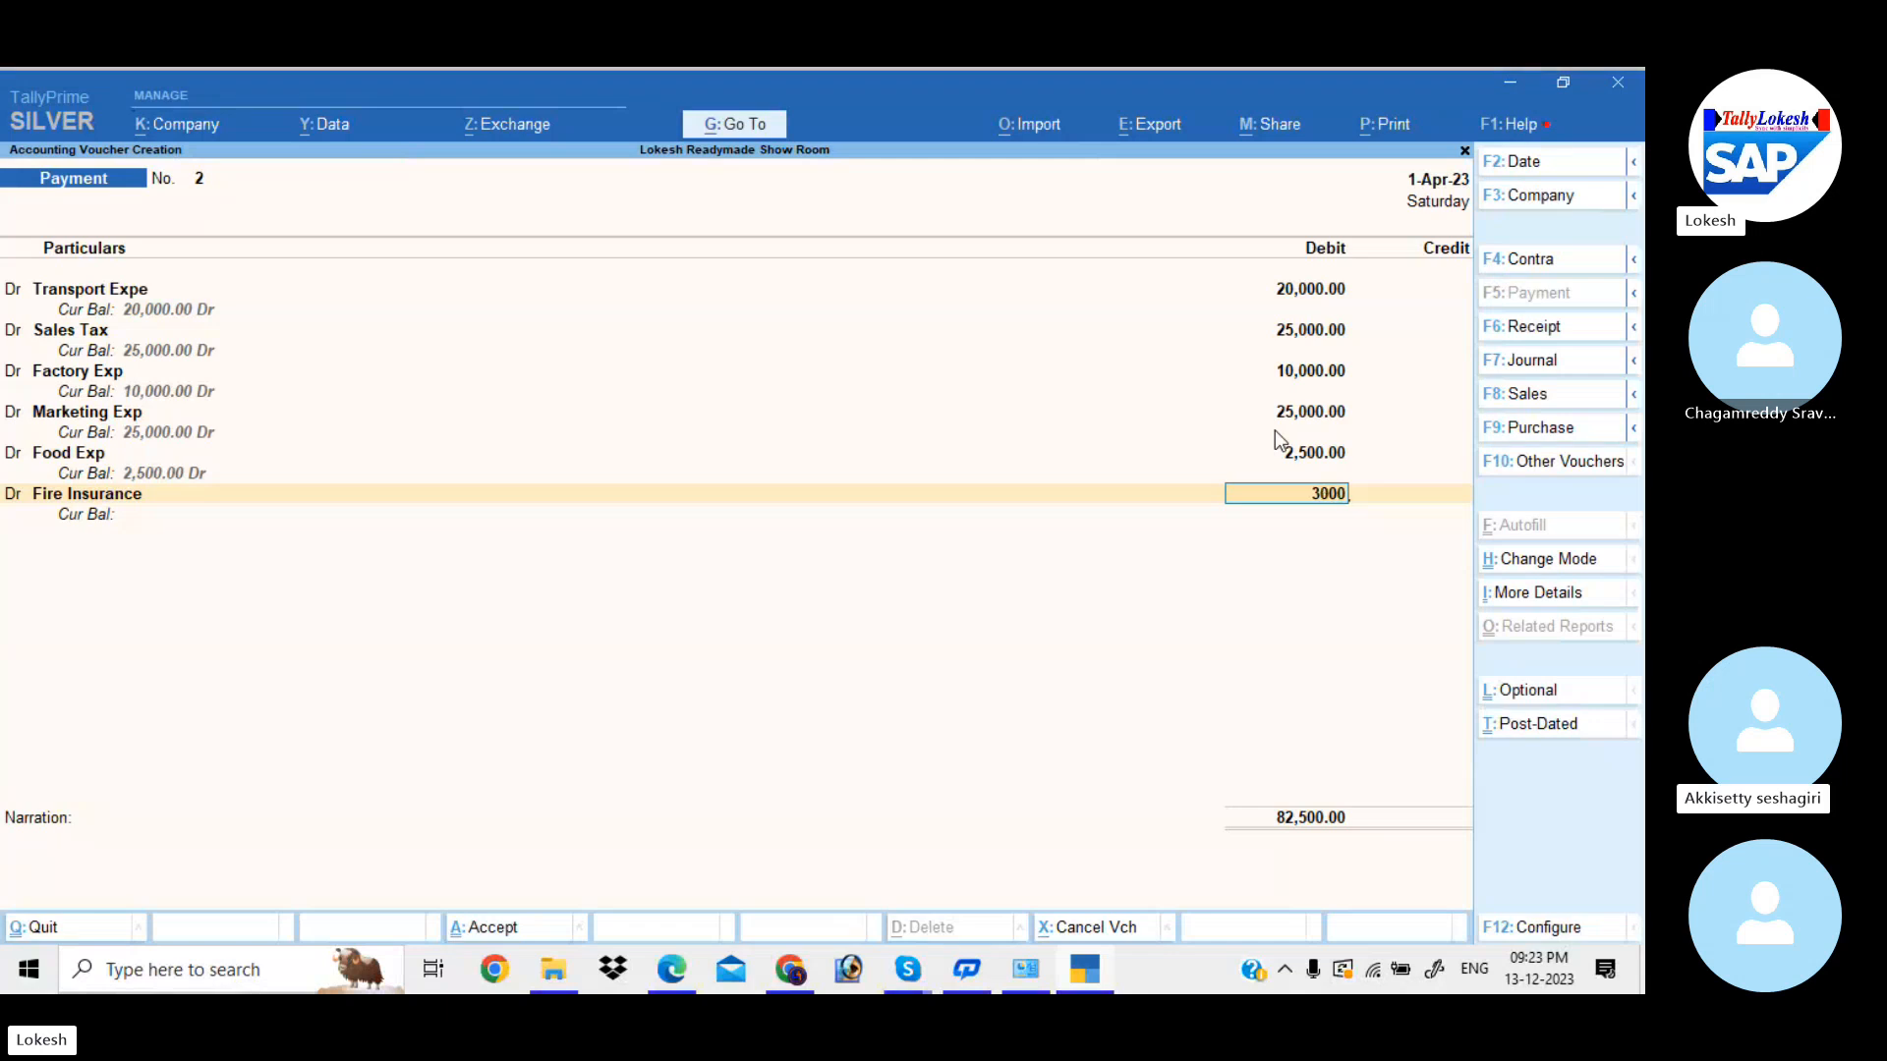
pyautogui.write('0')
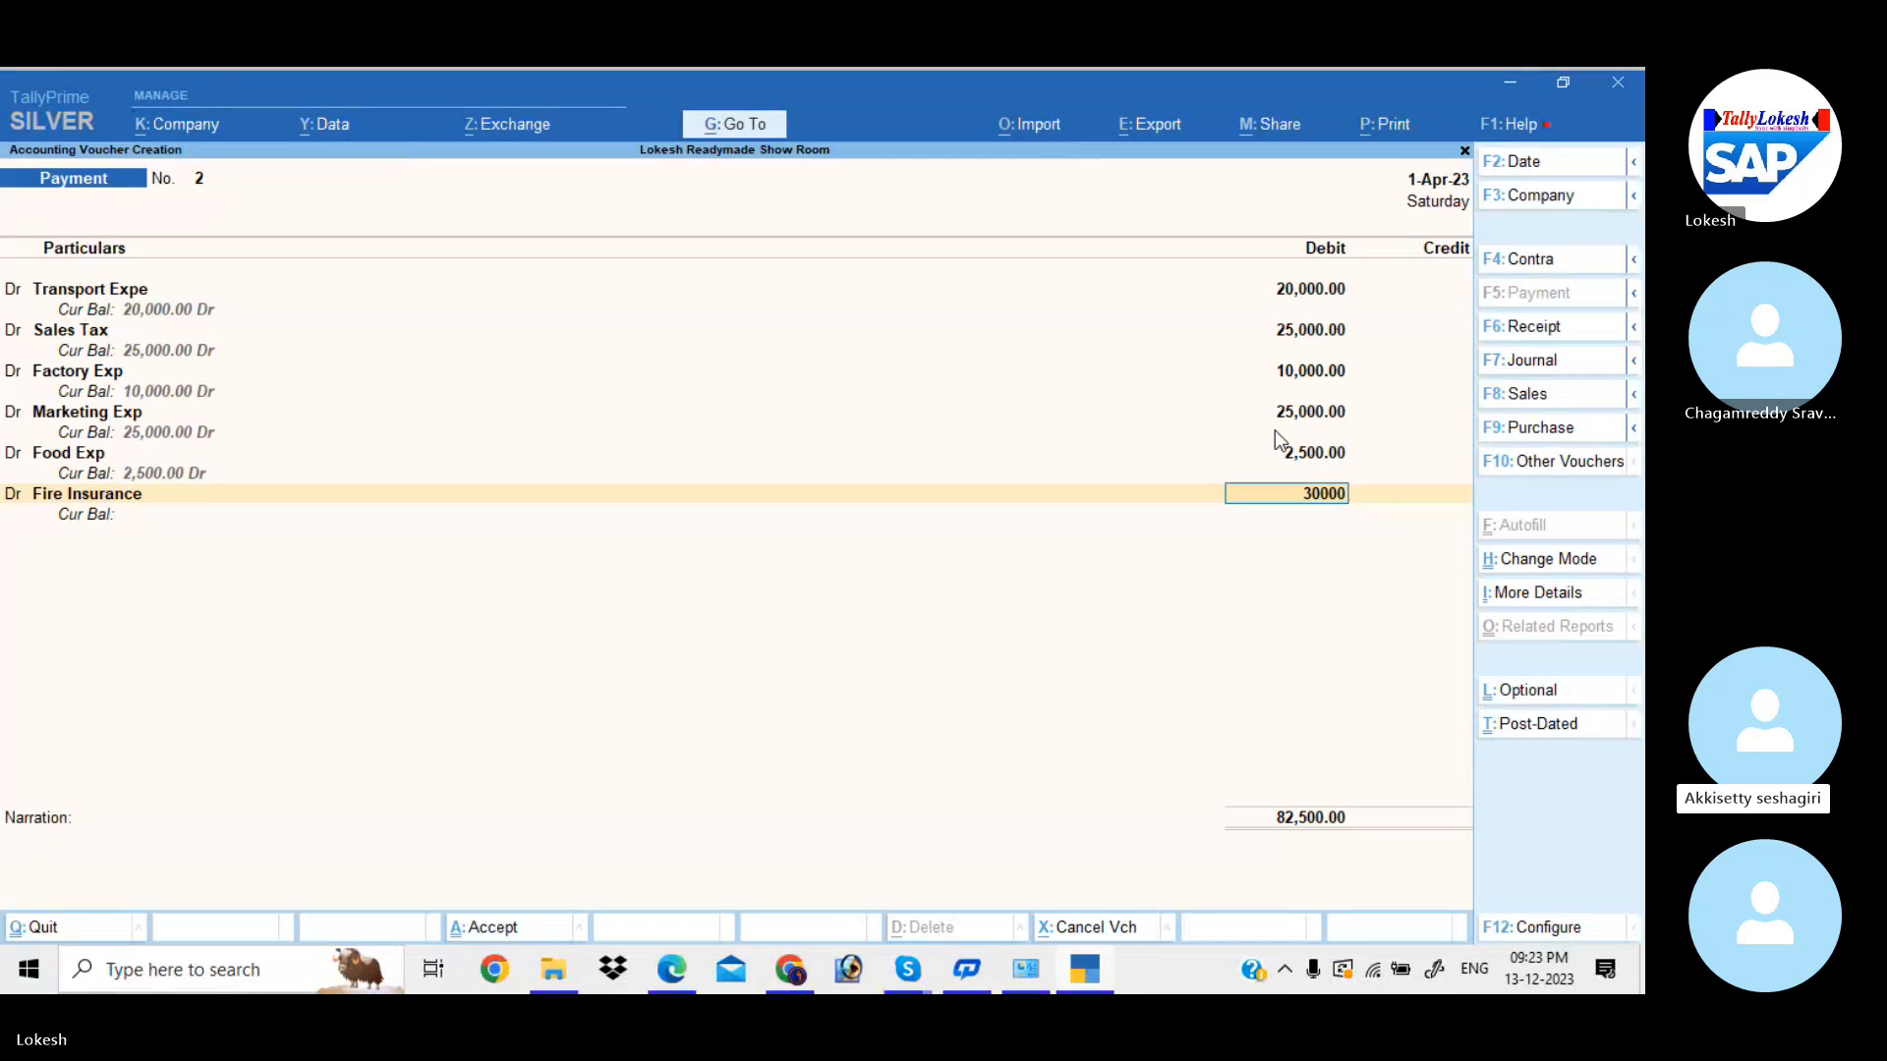
pyautogui.press('Return')
# - Credit Cash with 1,12,500, then save the payment voucher without a narration and return to the Gateway of Tally
pyautogui.press('Return')
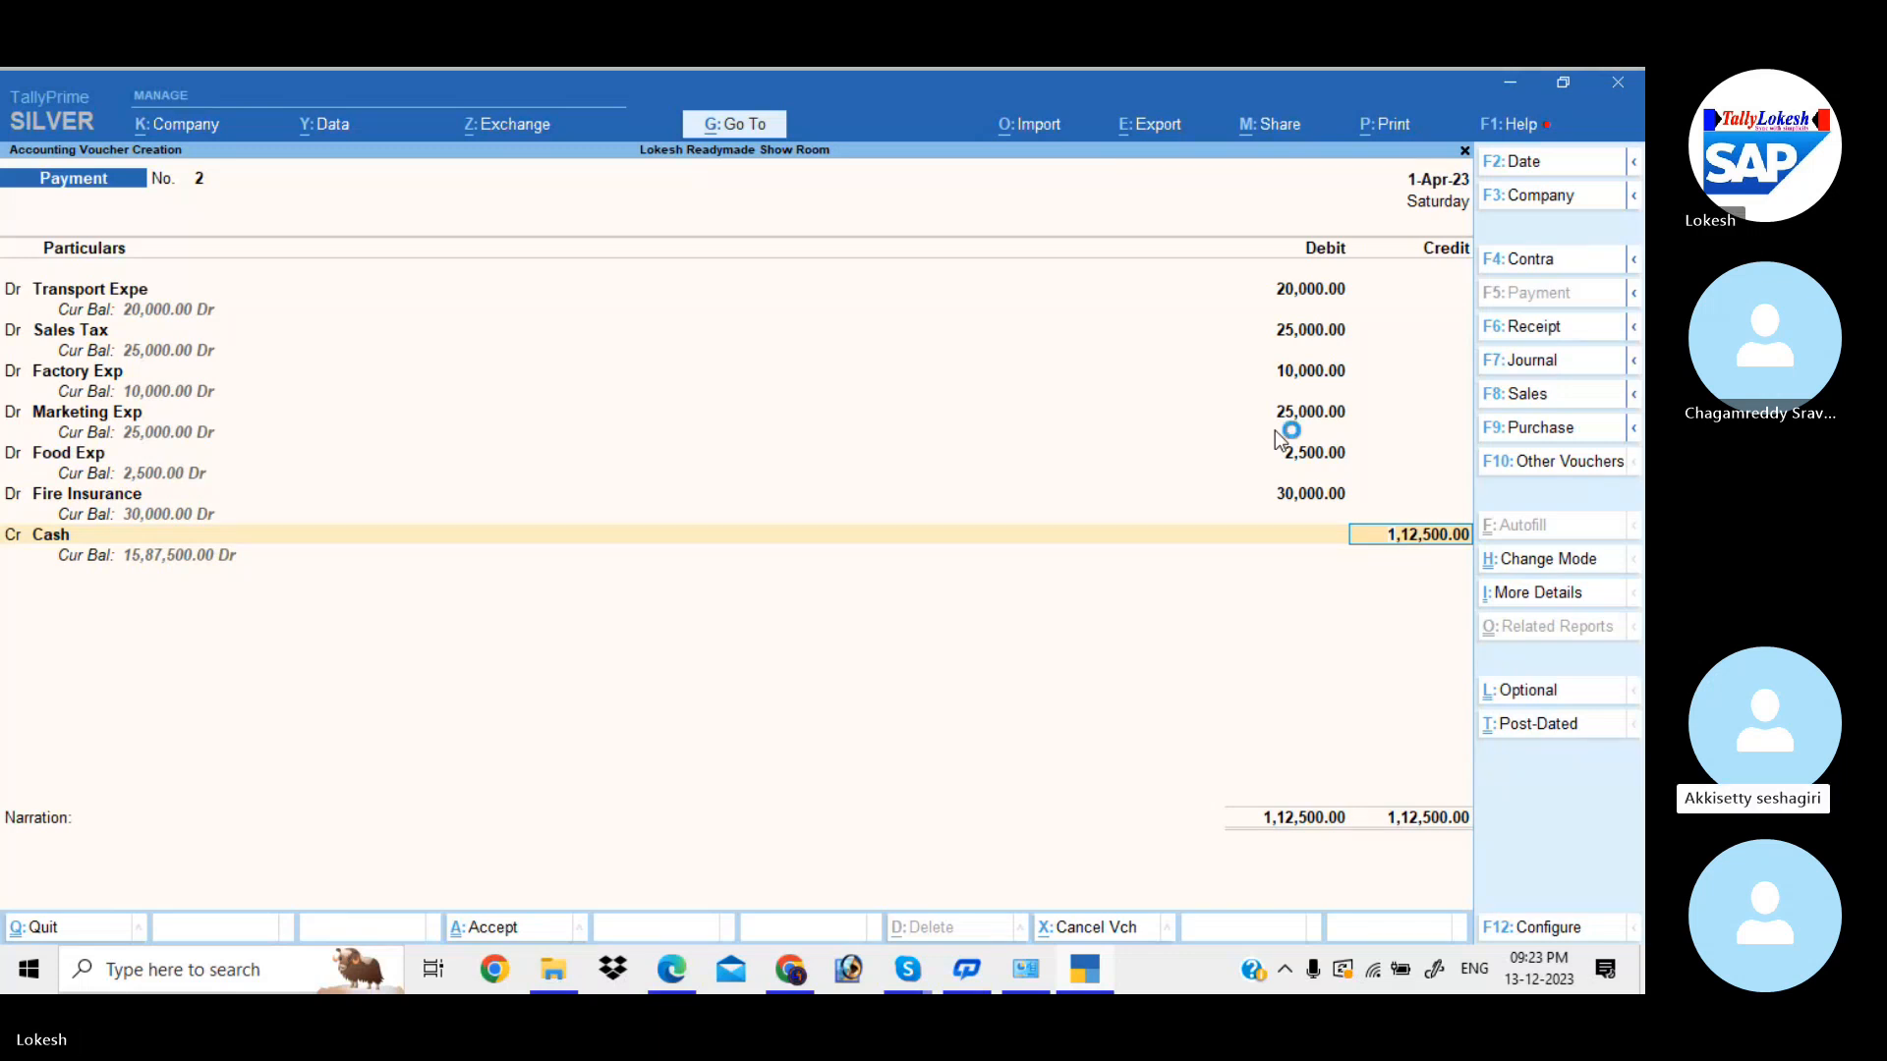
pyautogui.press('Return')
pyautogui.press('Return')
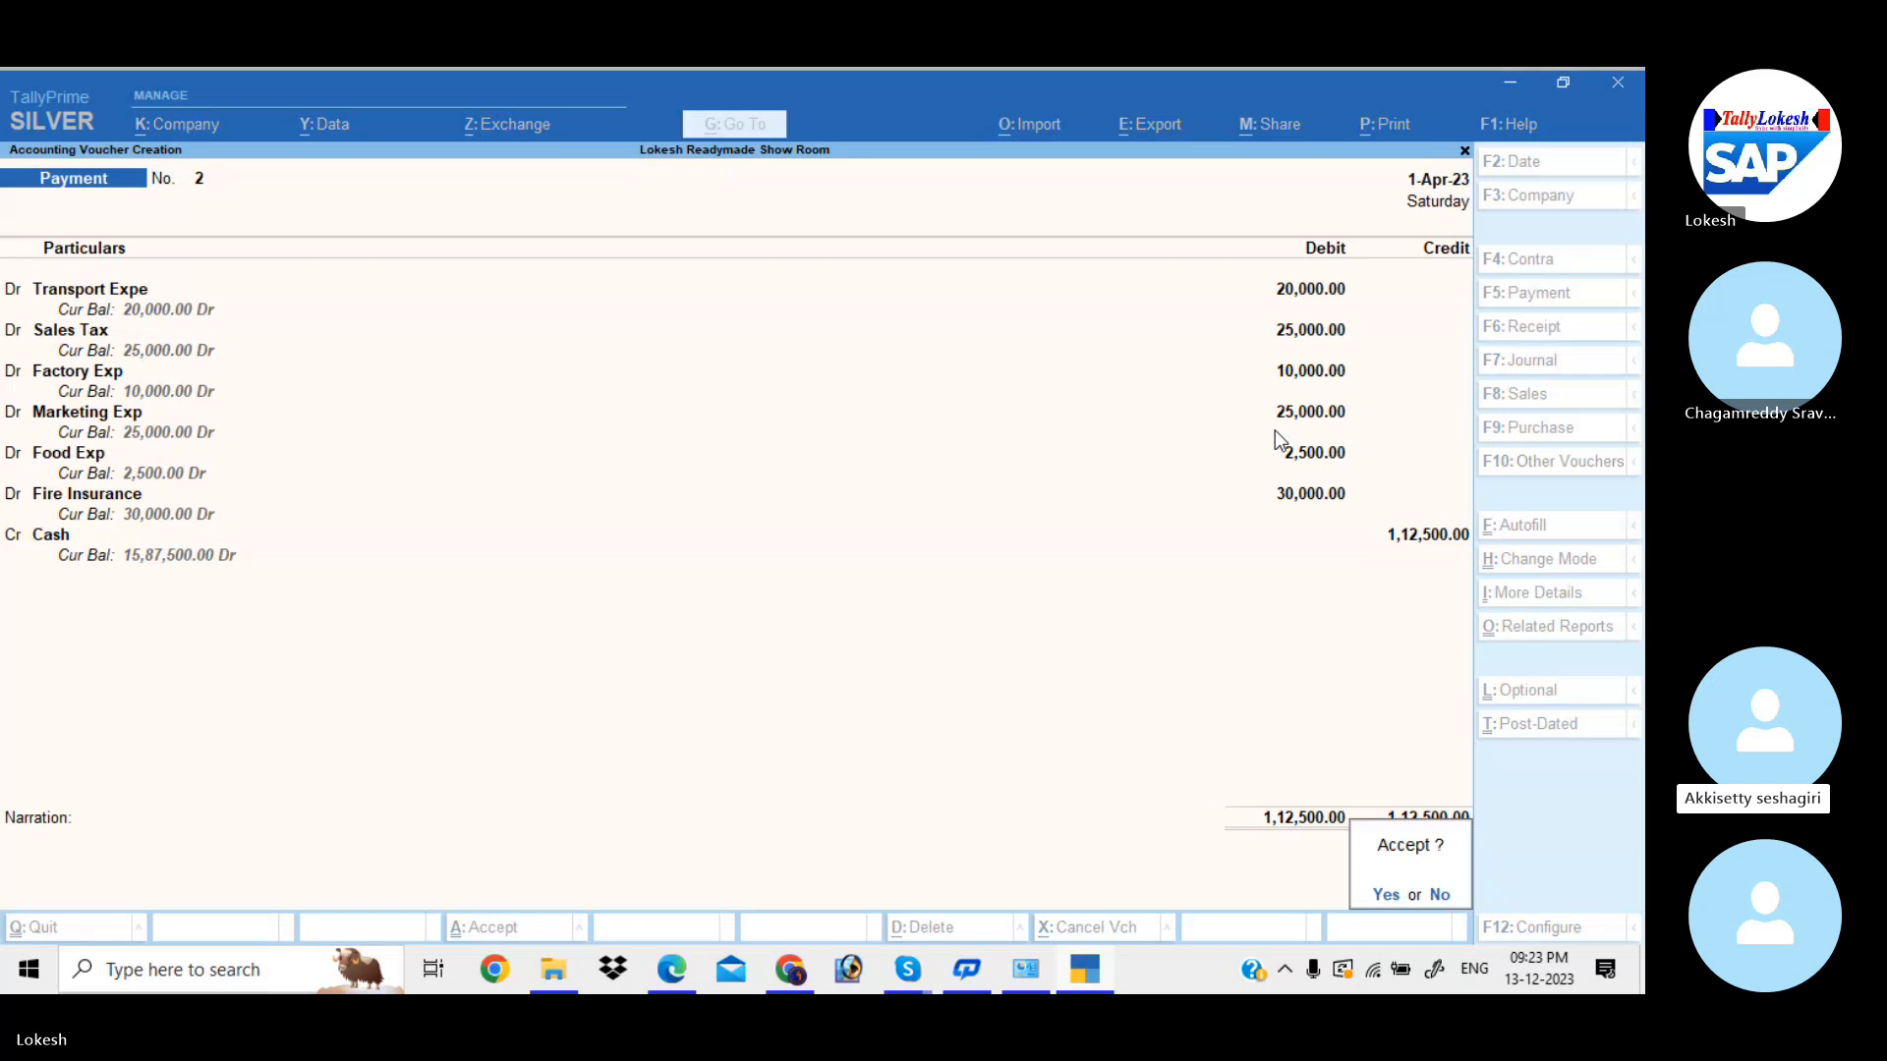
pyautogui.press('Return')
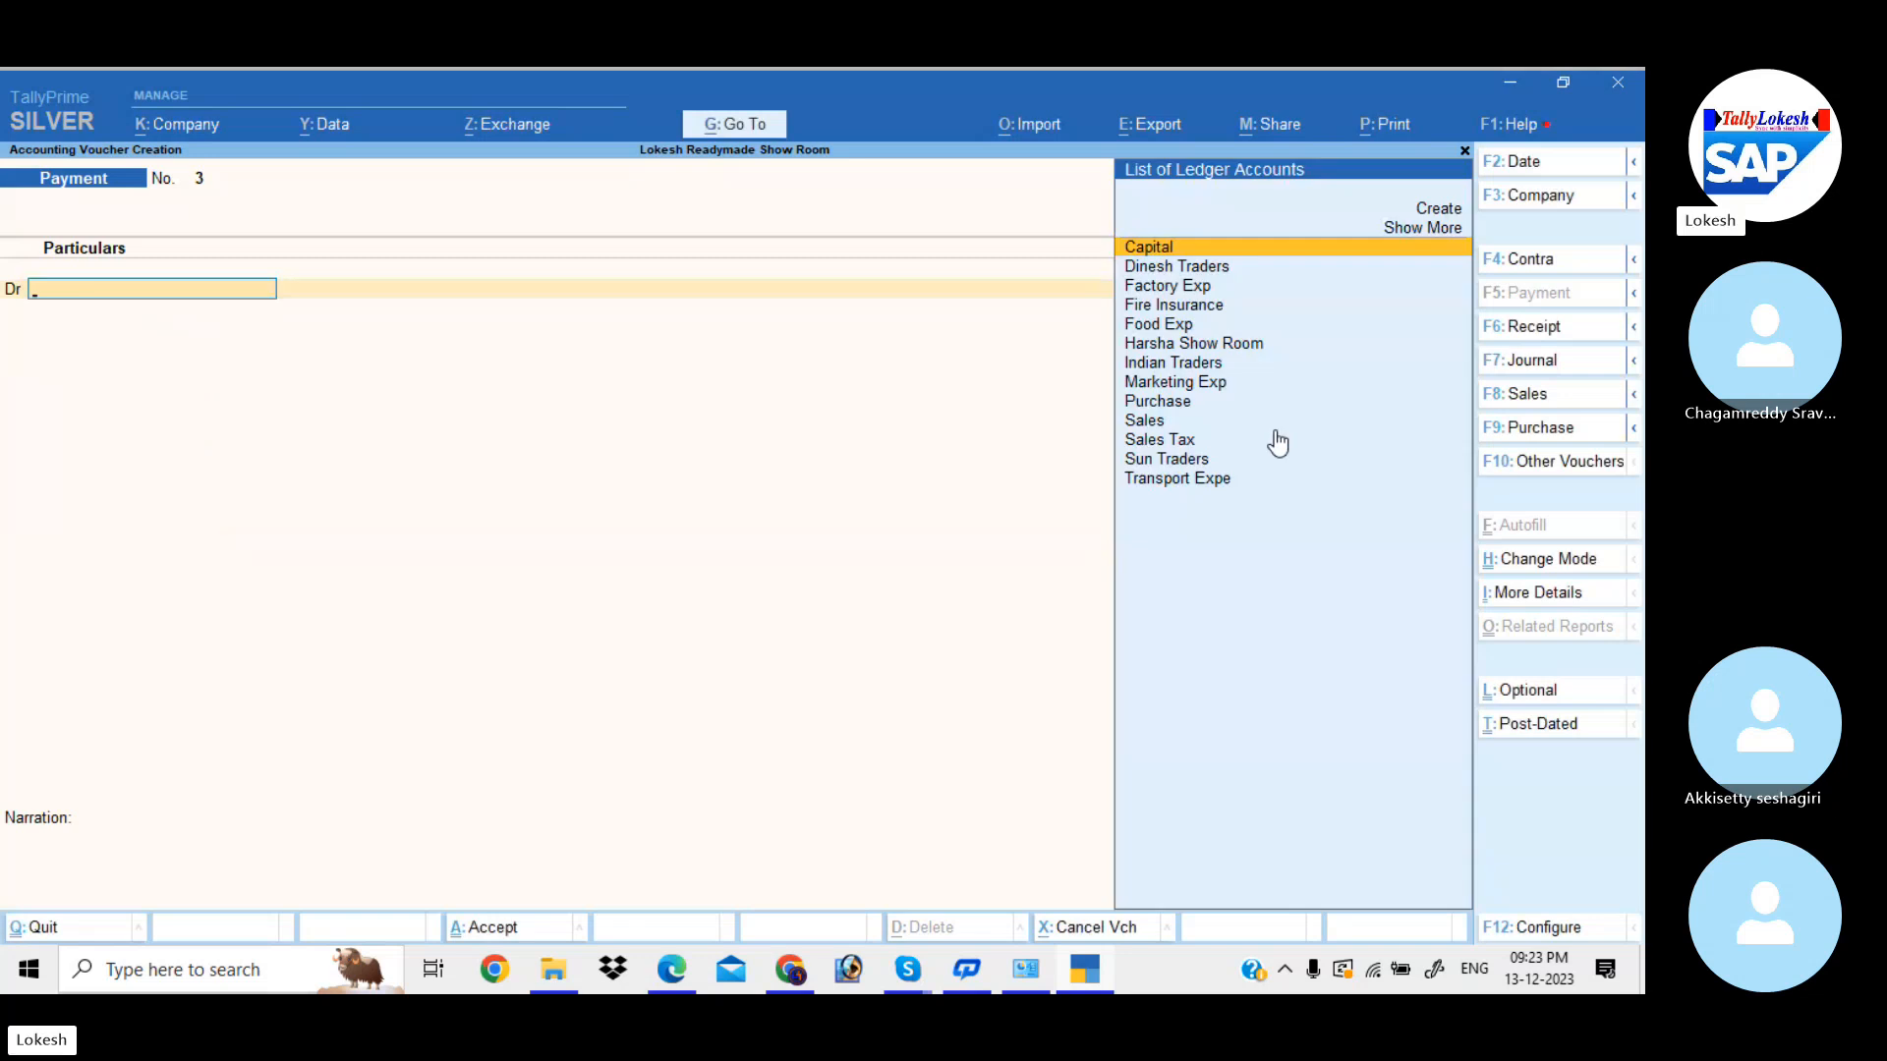
pyautogui.press('Escape')
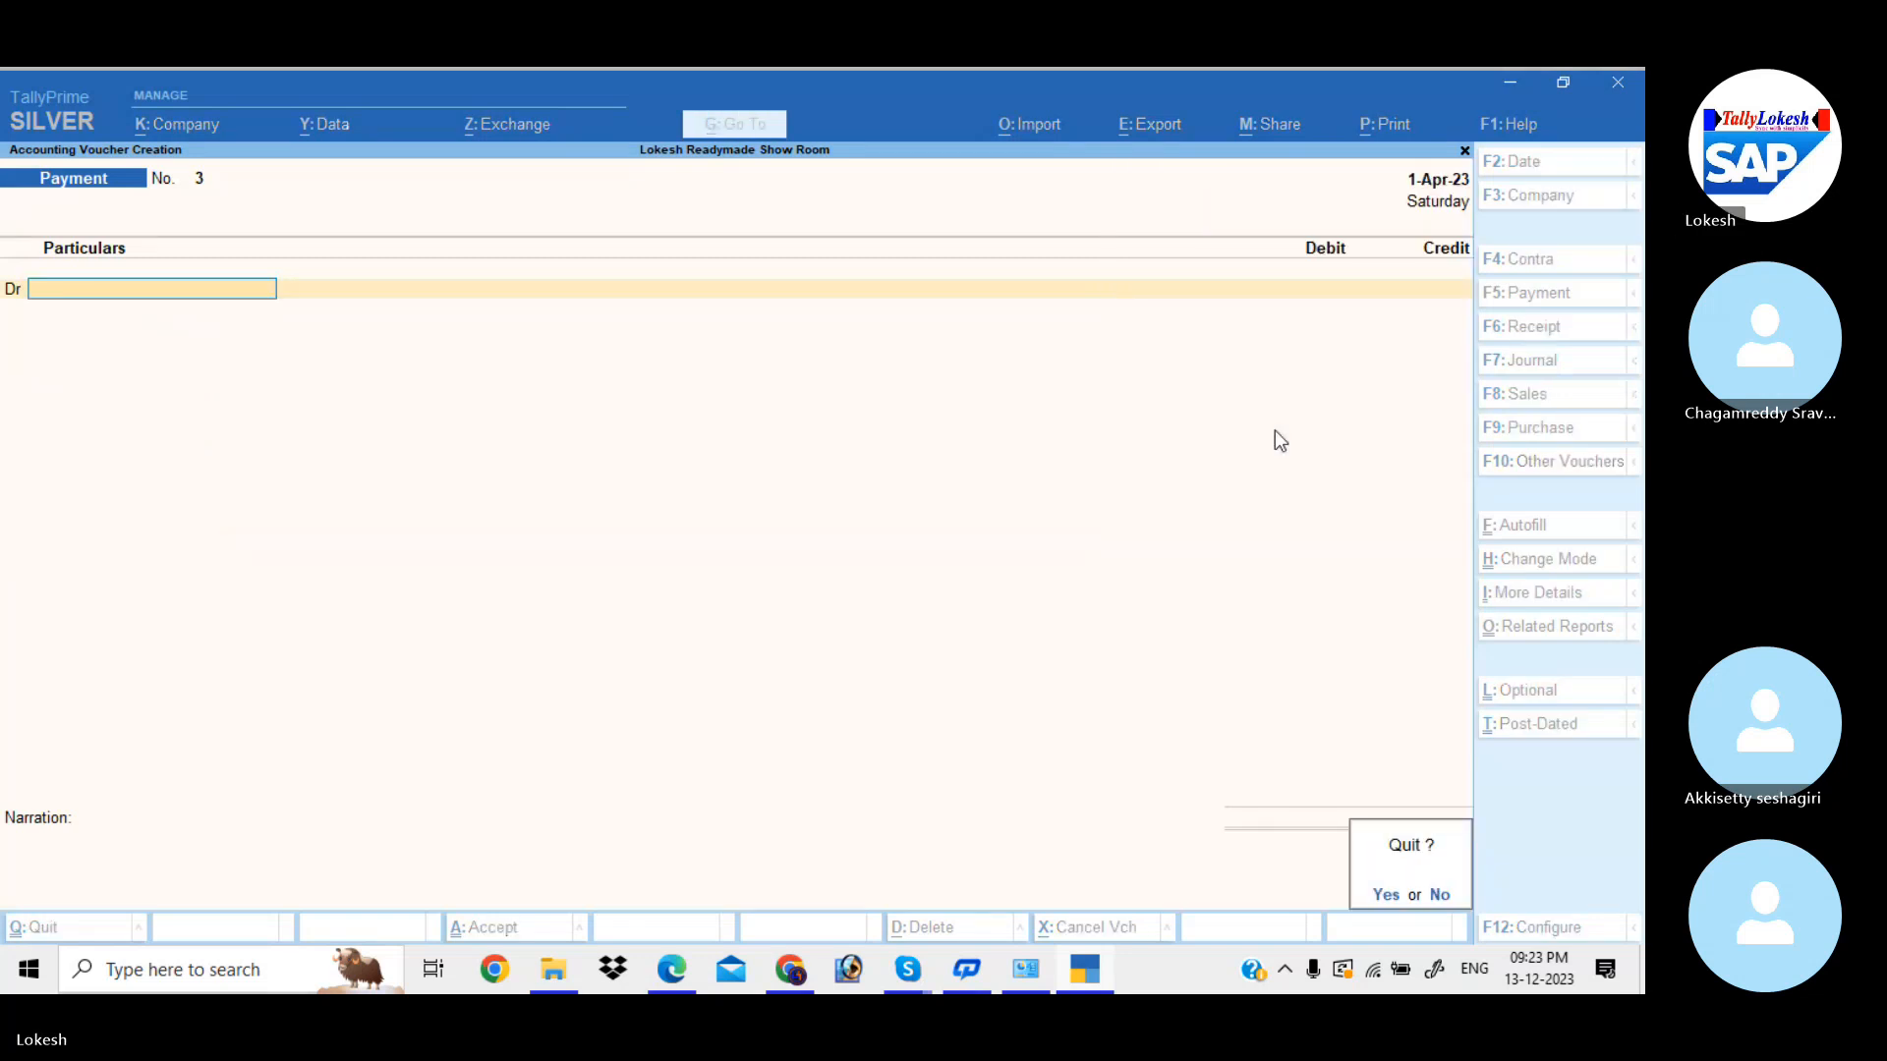
pyautogui.press('Return')
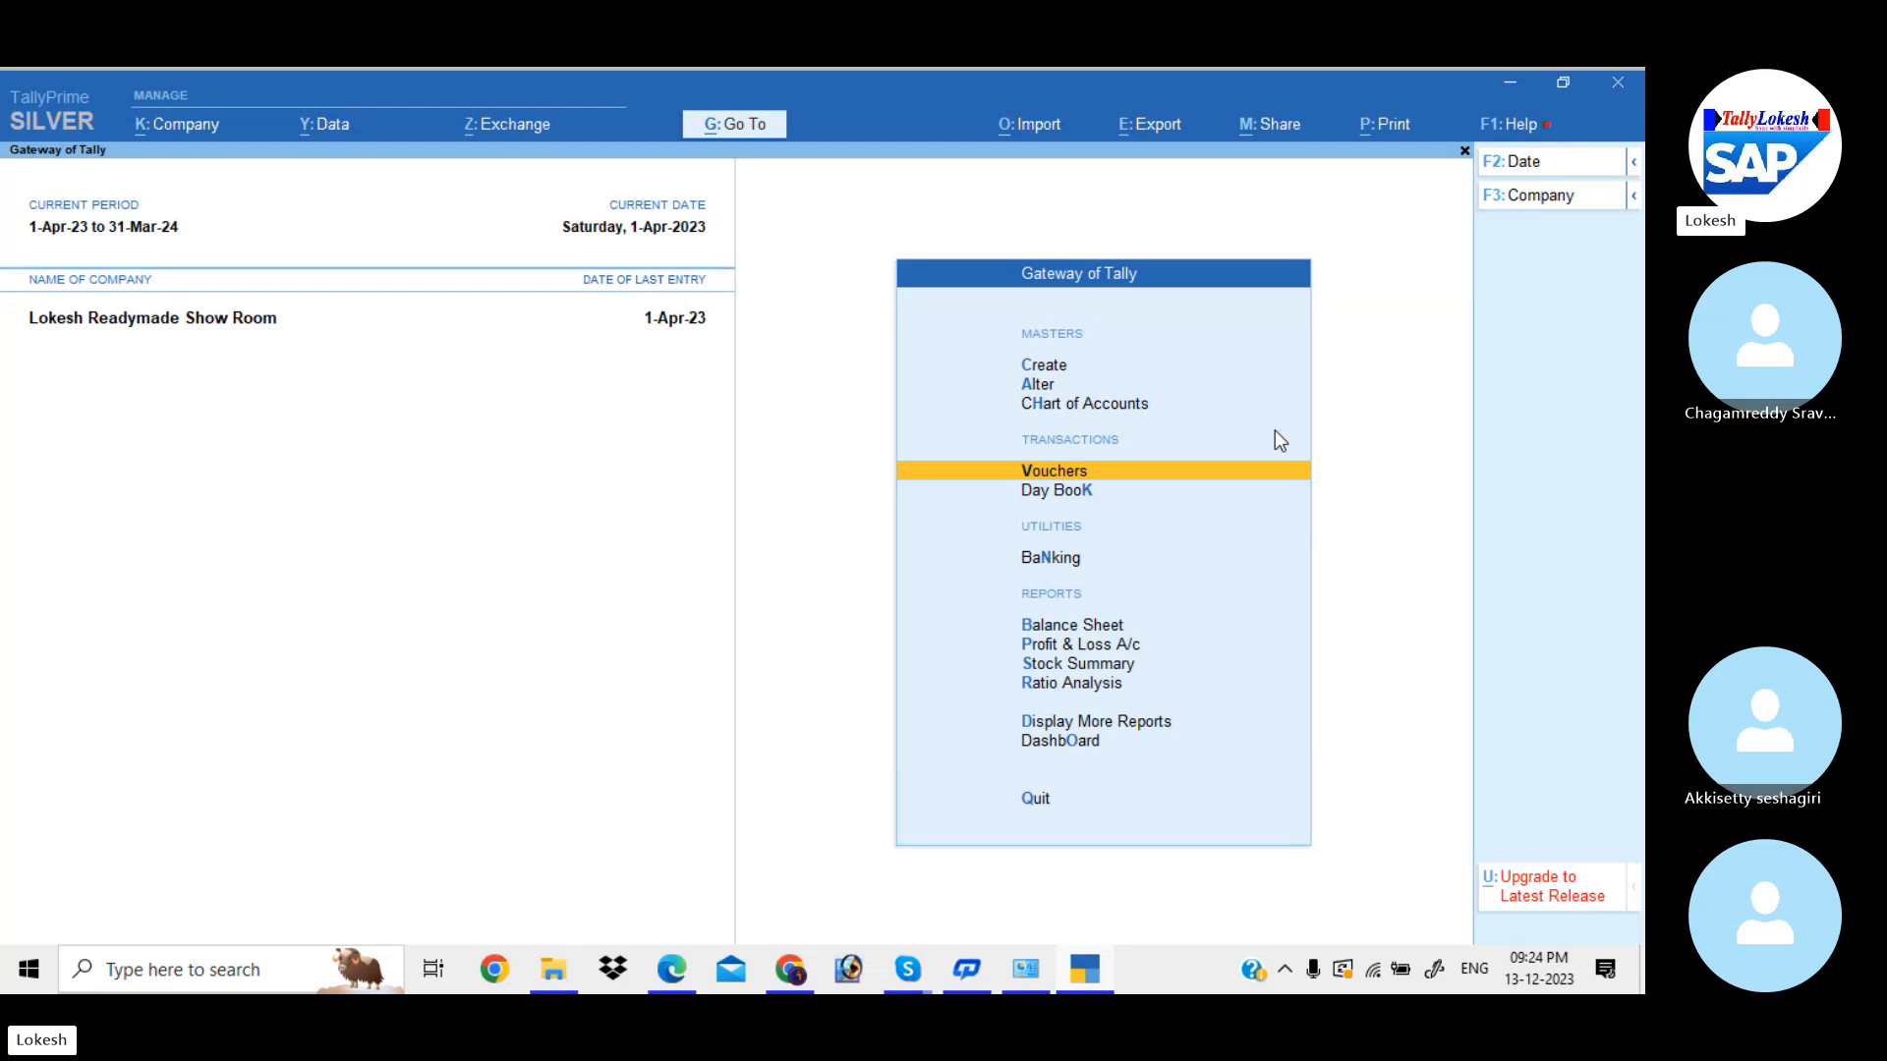
# - Switch to the Skype group call window
pyautogui.click(924, 974)
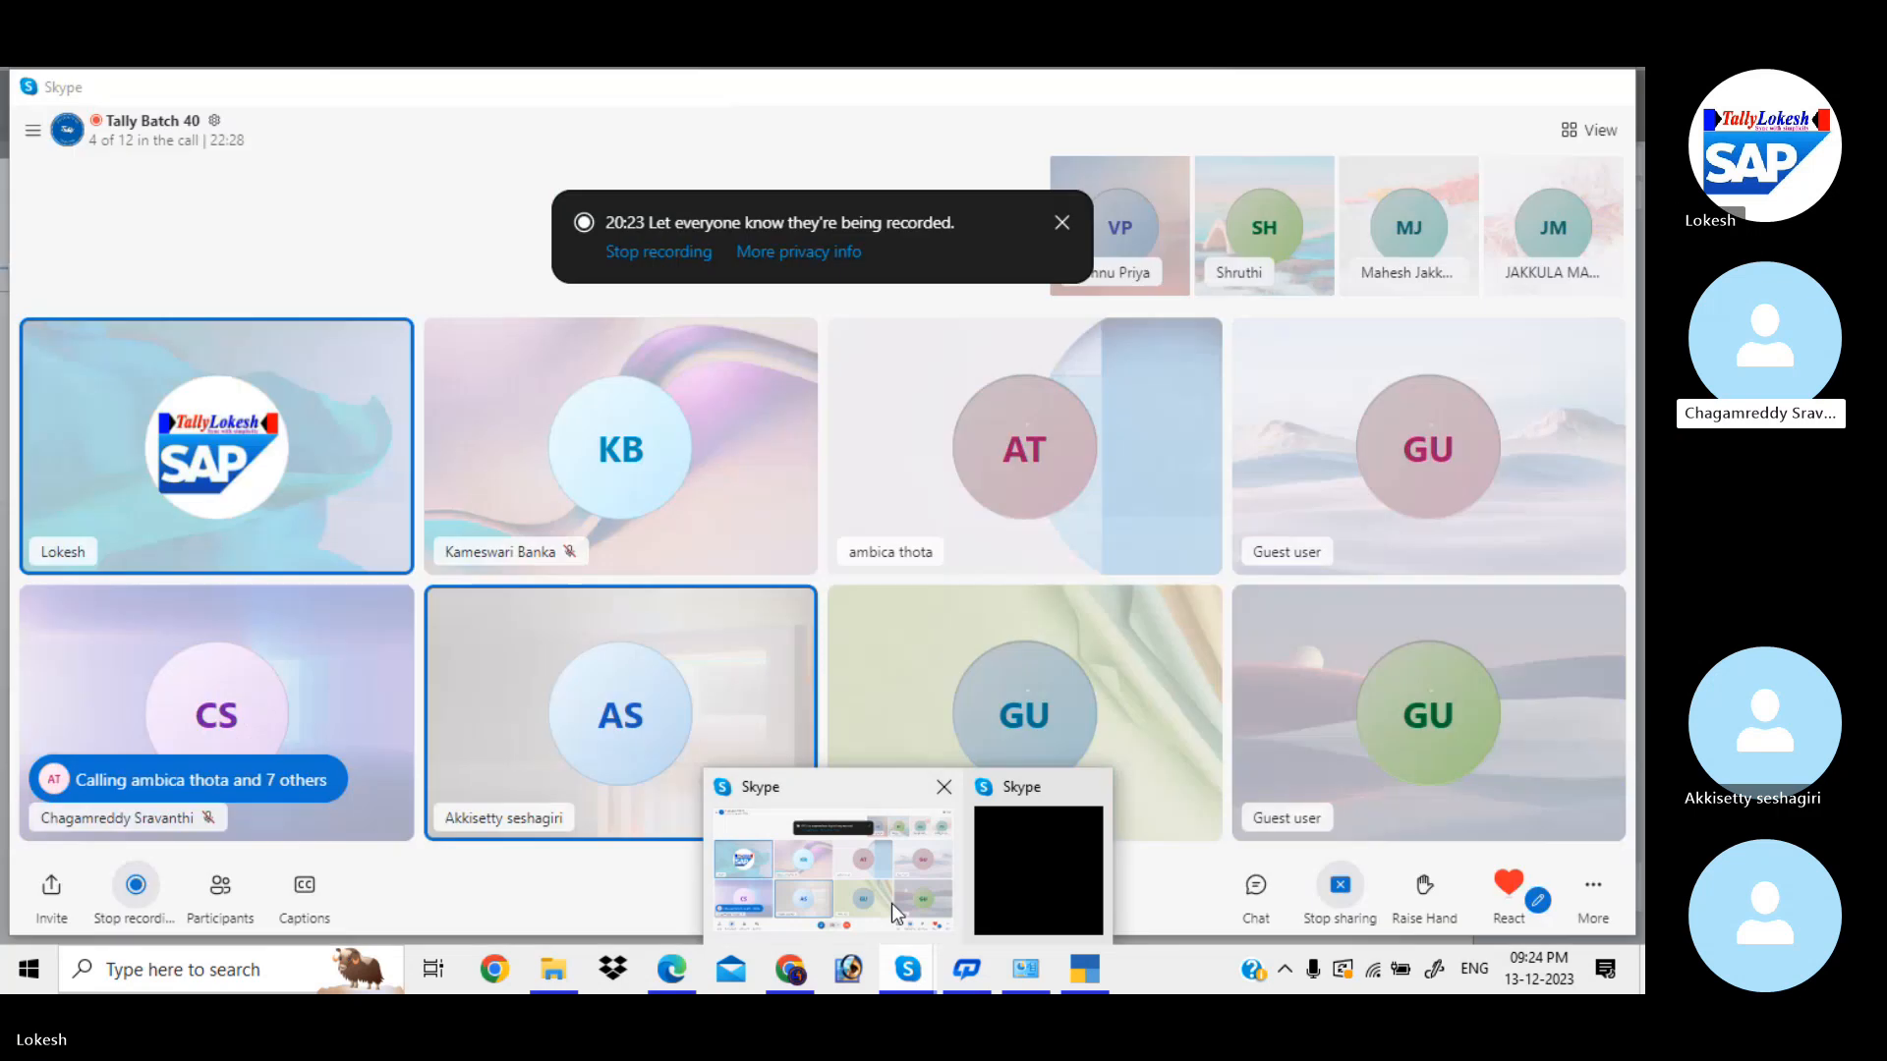
pyautogui.click(892, 904)
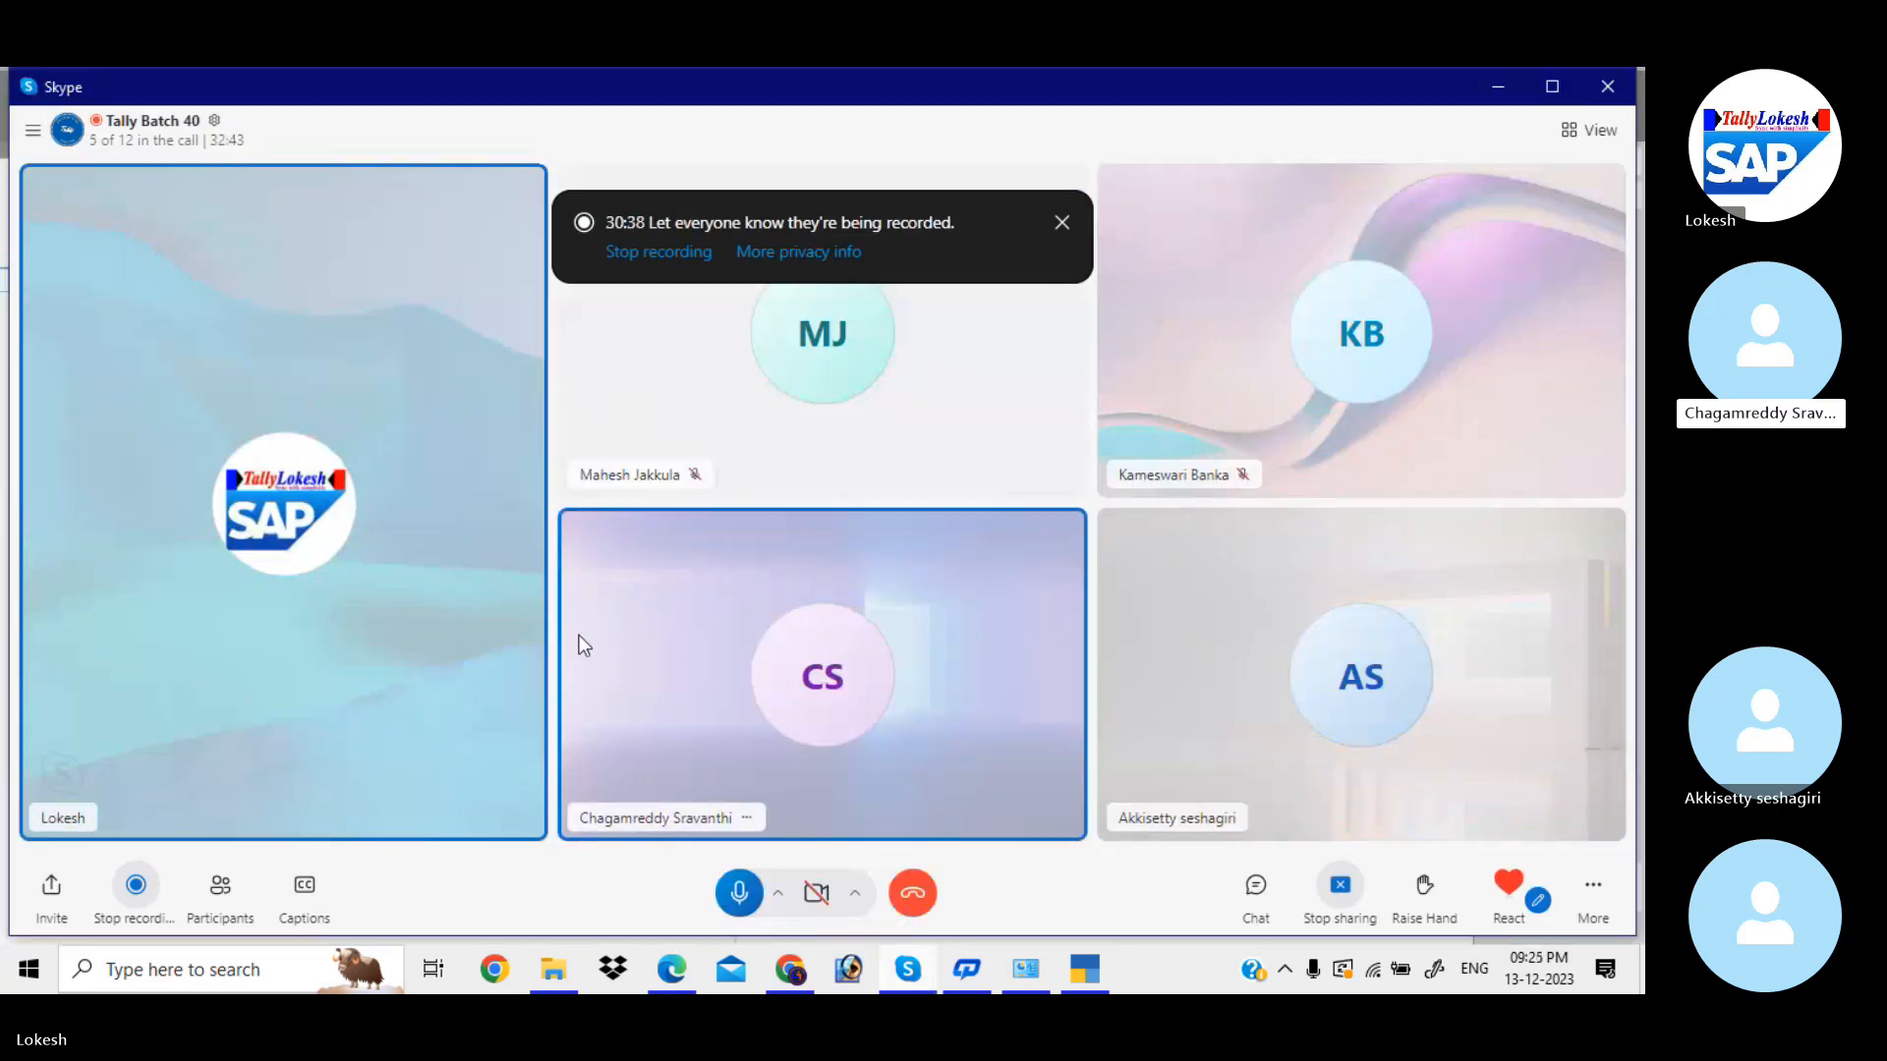